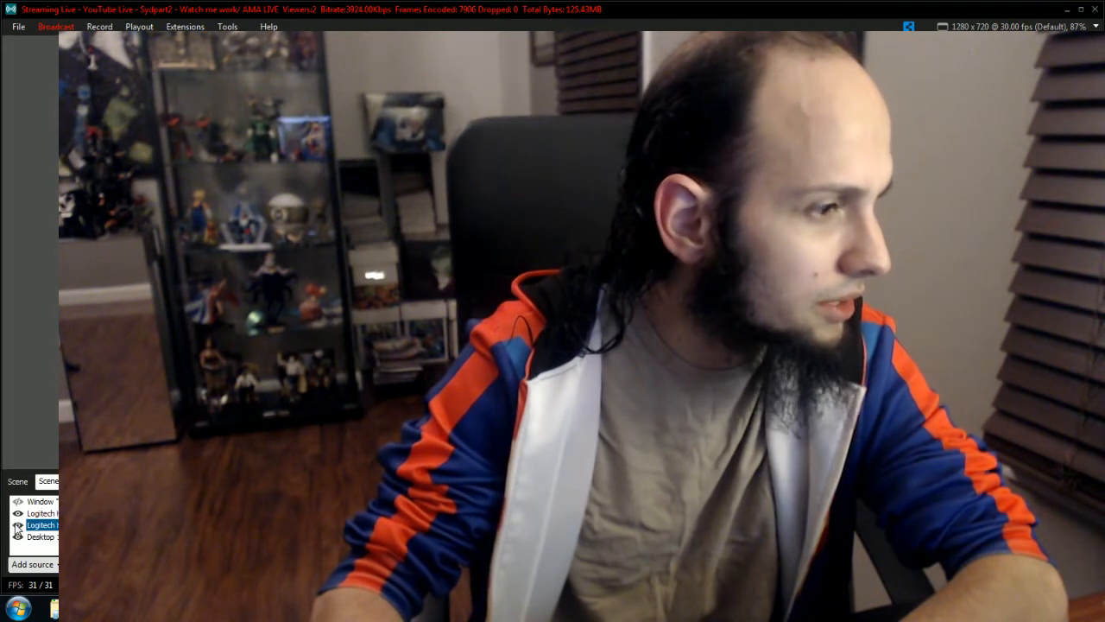
Hide the full-size Logitech webcam source in Scene 1 and minimize the broadcasting window.
{"action": "left_click", "coordinate": [18, 515]}
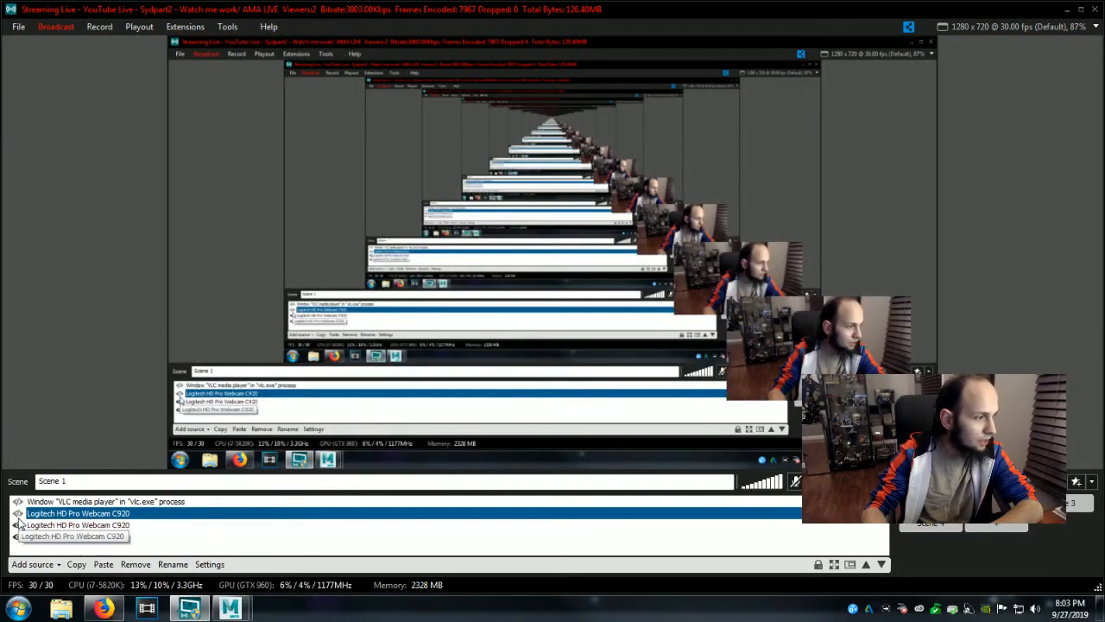
{"action": "left_click", "coordinate": [1066, 8]}
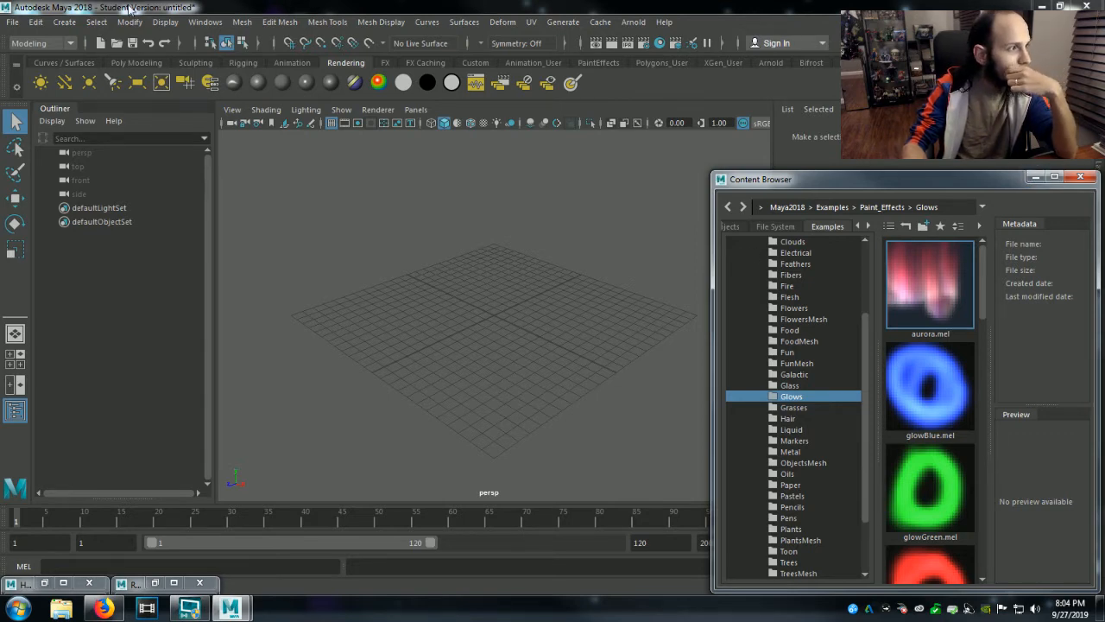
{"action": "left_click", "coordinate": [116, 42]}
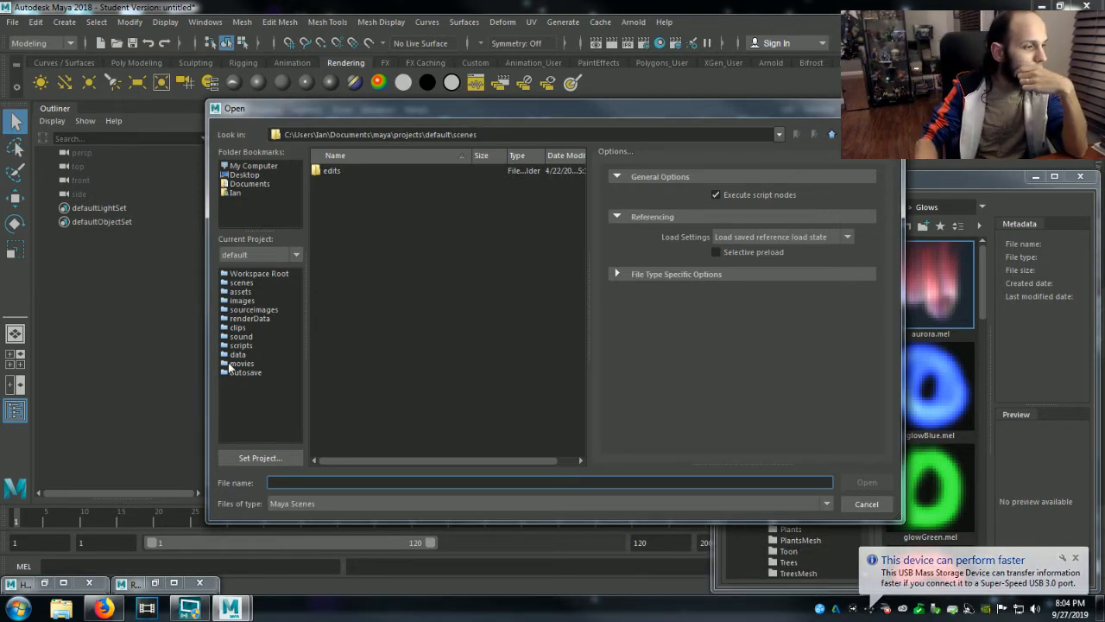
{"action": "left_click", "coordinate": [248, 176]}
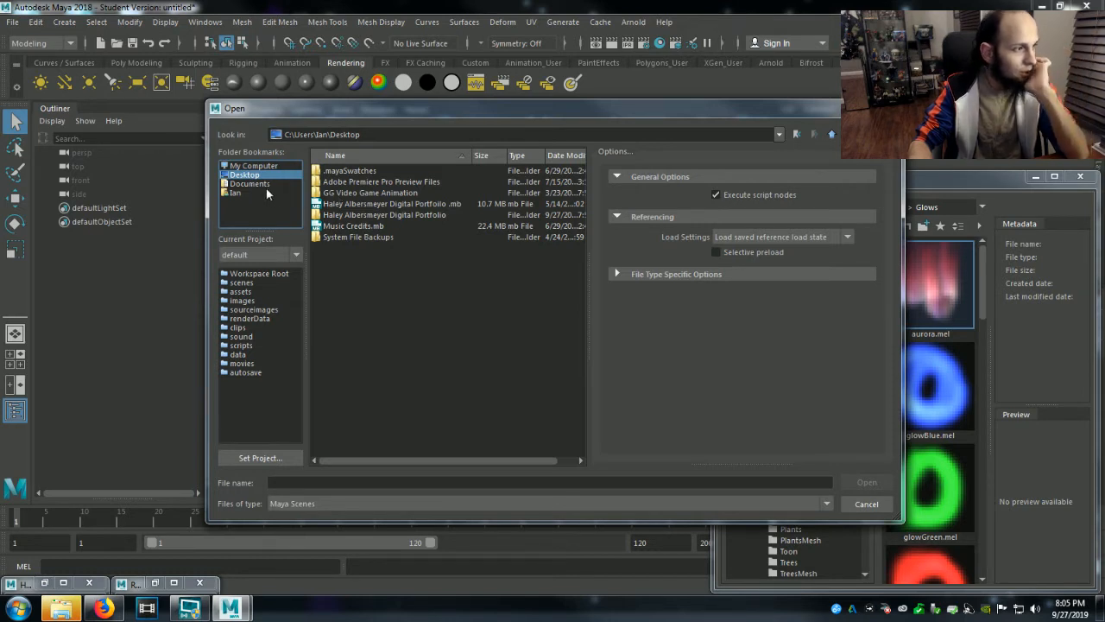
{"action": "left_click", "coordinate": [253, 167]}
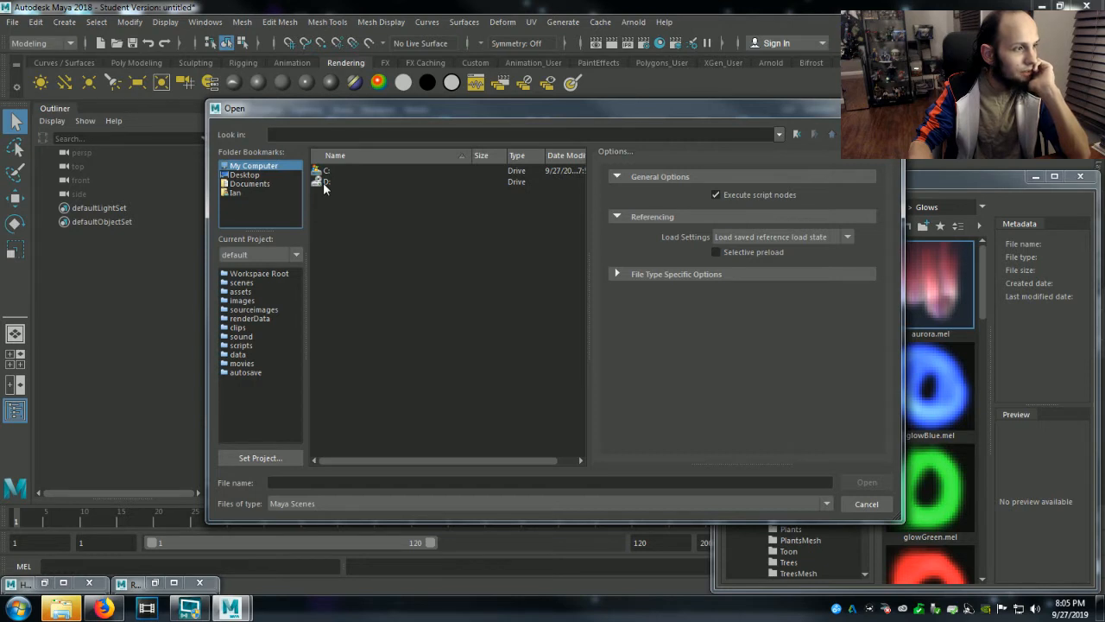
{"action": "double_click", "coordinate": [325, 181]}
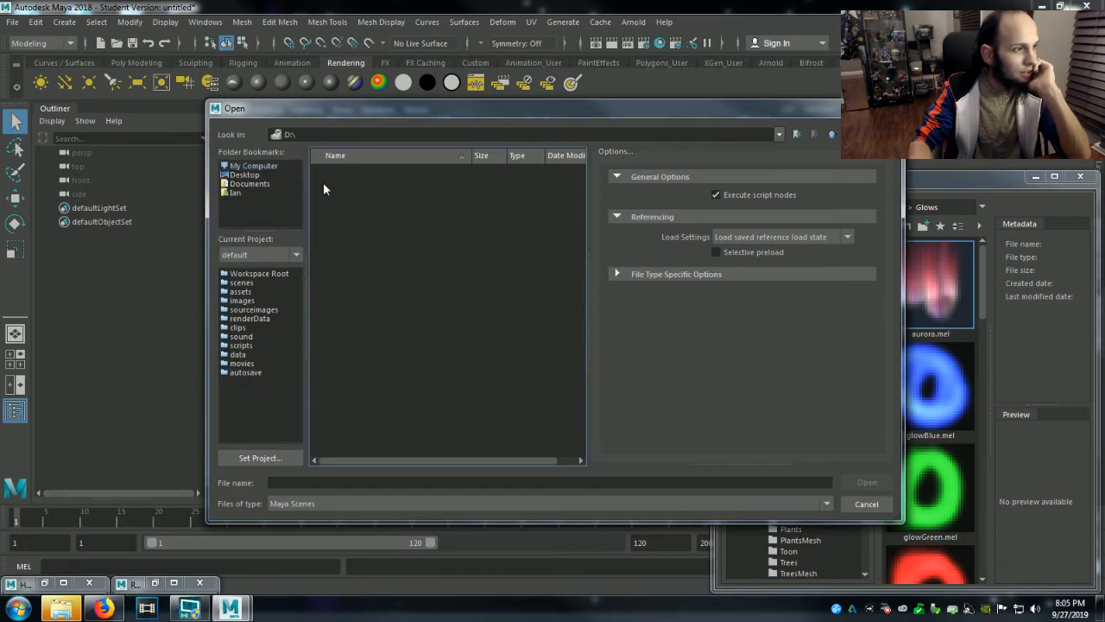
{"action": "left_click", "coordinate": [833, 134]}
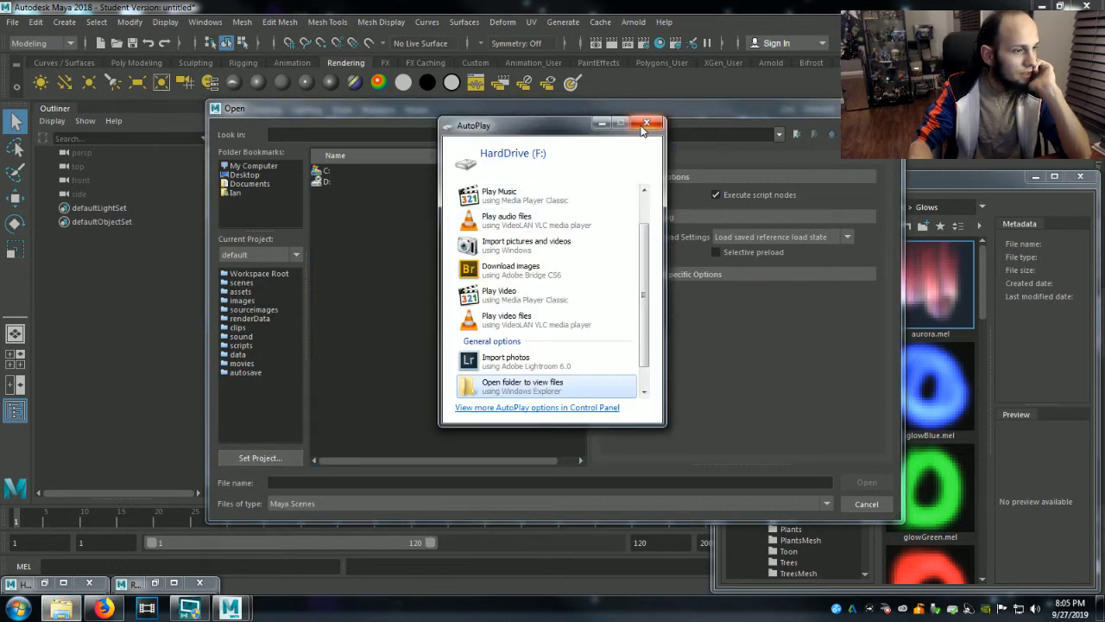
Open the GG Light scene from the Maya projects folder on HardDrive (F:), accepting the student-version and read-error notices.
{"action": "left_click", "coordinate": [496, 392]}
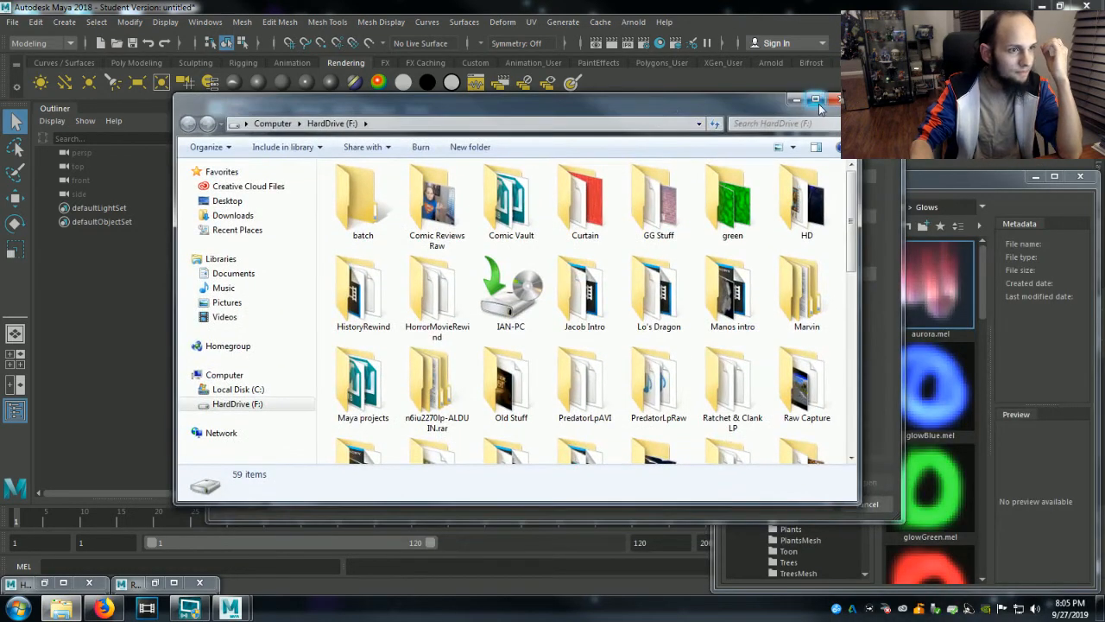
{"action": "left_click", "coordinate": [816, 101]}
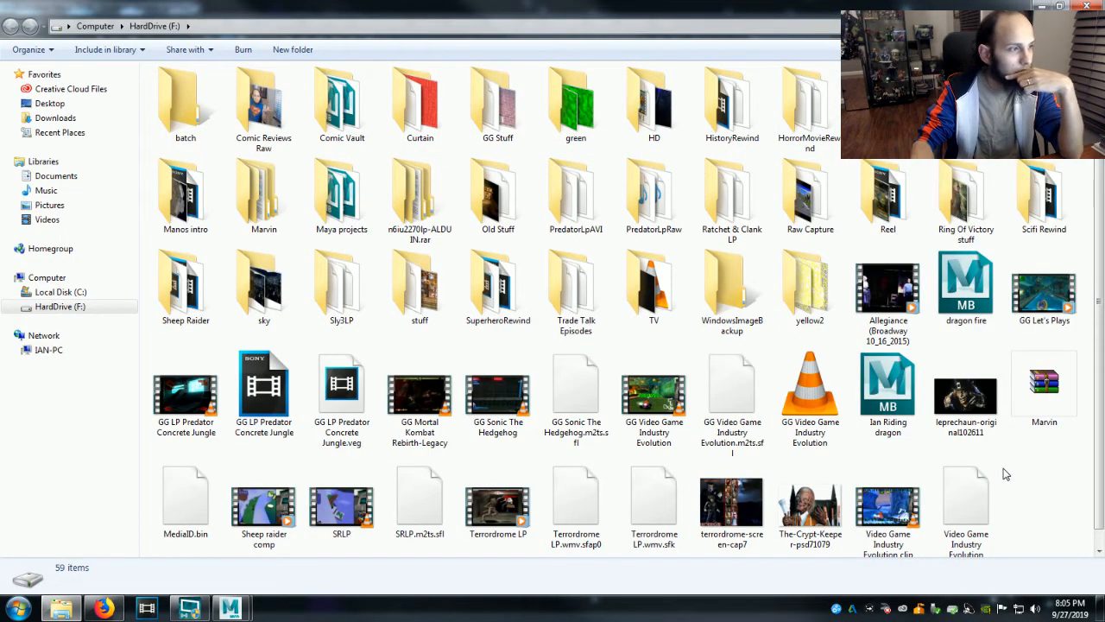
{"action": "double_click", "coordinate": [357, 212]}
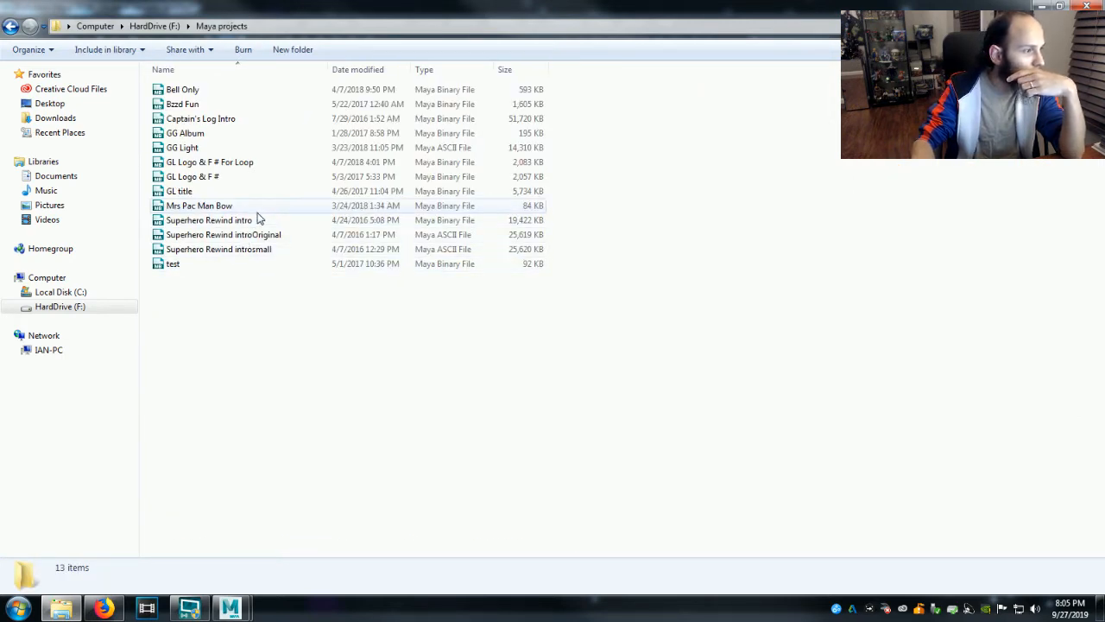
{"action": "left_click", "coordinate": [265, 149]}
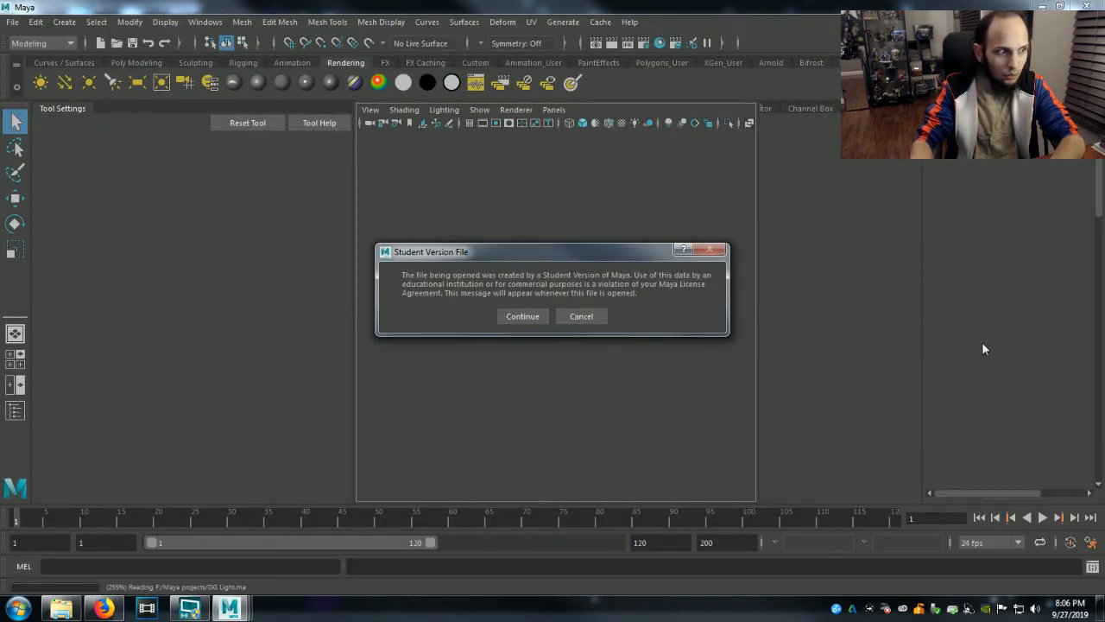
{"action": "left_click", "coordinate": [543, 316]}
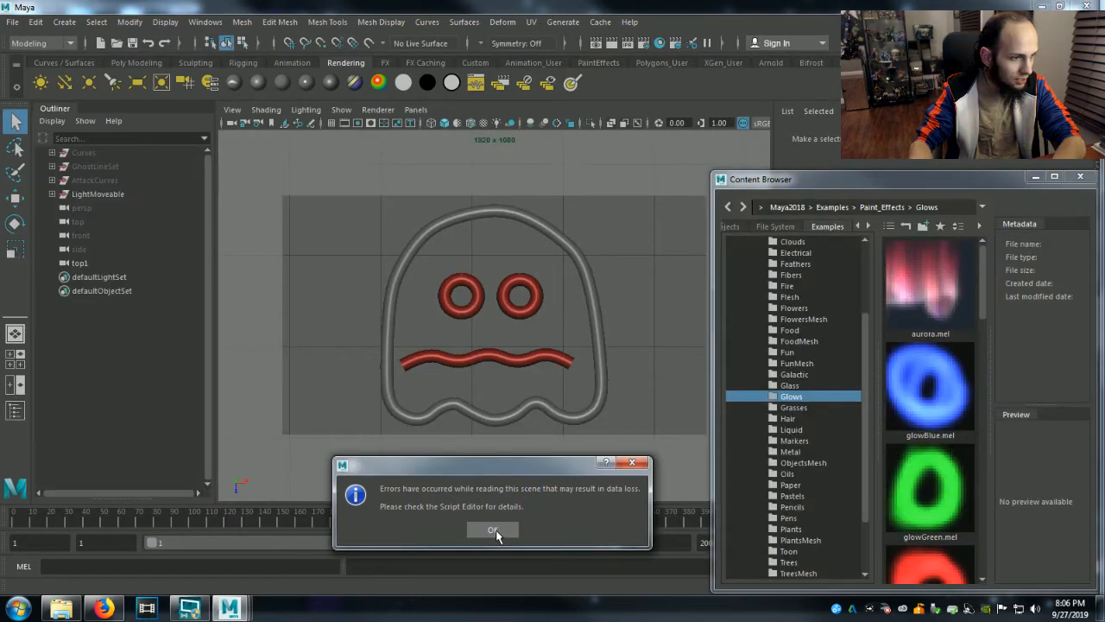
{"action": "left_click", "coordinate": [493, 530]}
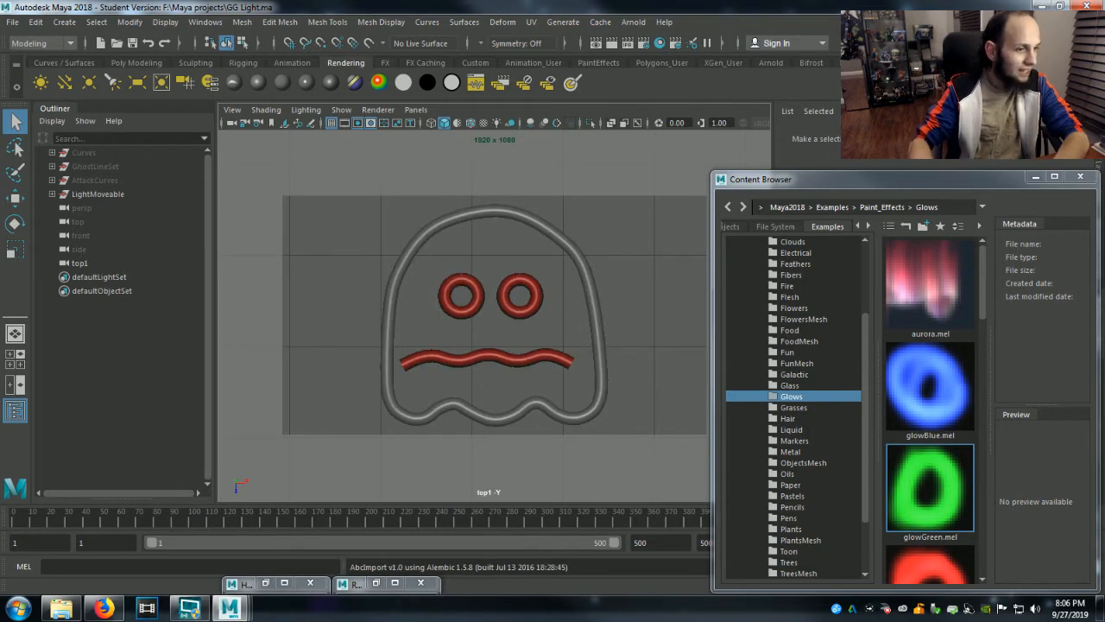
Minimize the Content Browser, scrub the animation back to frame 308 and play the scene to review it.
{"action": "left_click", "coordinate": [1036, 177]}
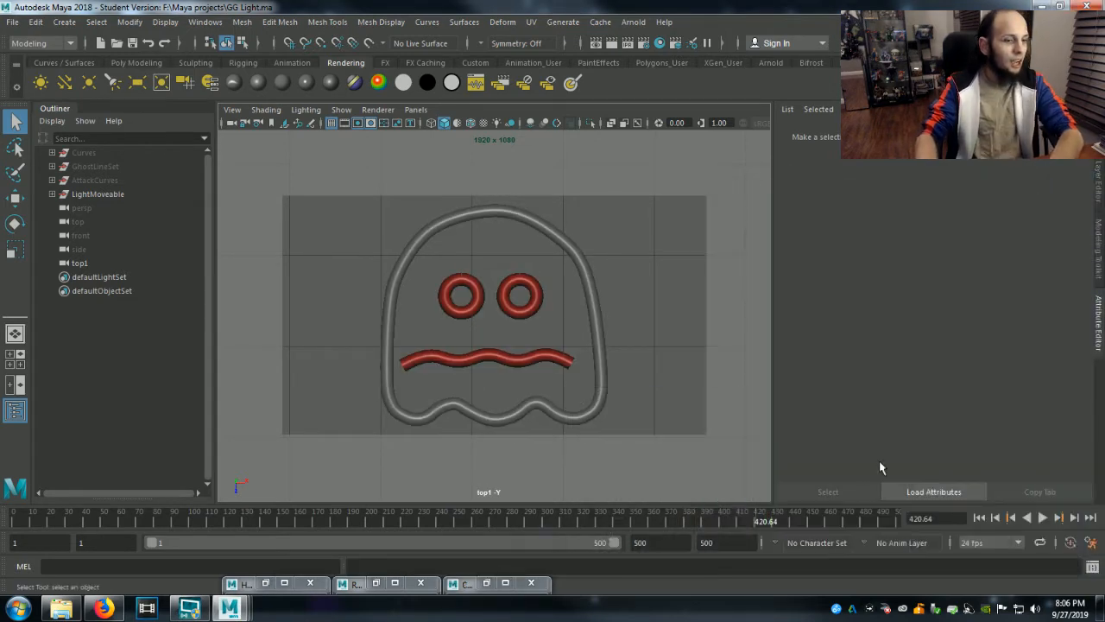
{"action": "left_click_drag", "start_coordinate": [802, 528], "coordinate": [558, 529]}
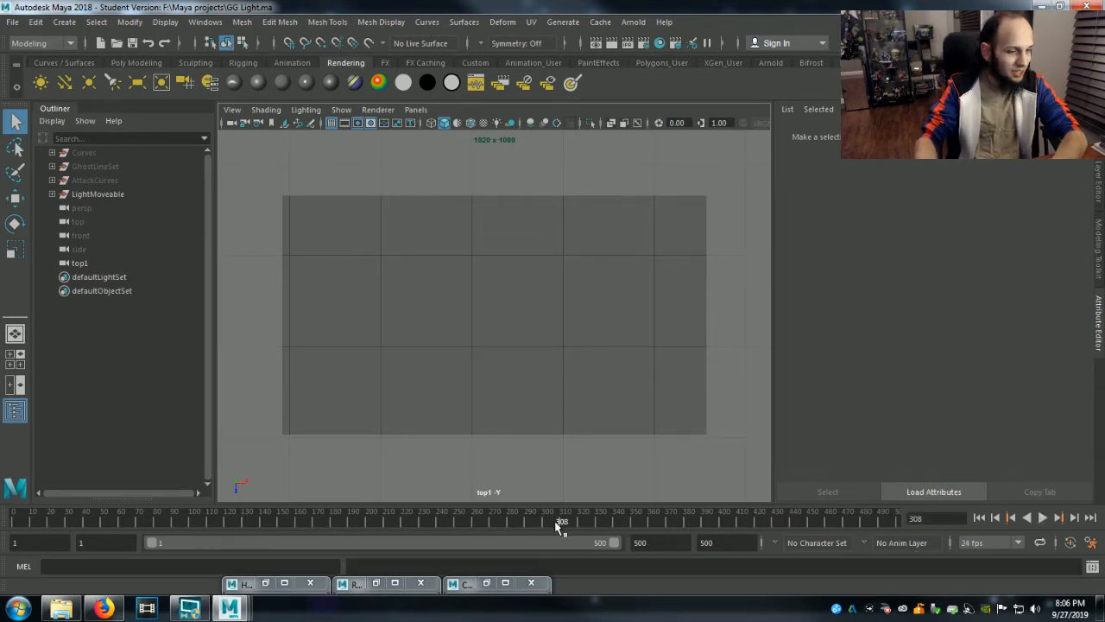
{"action": "left_click", "coordinate": [1043, 518]}
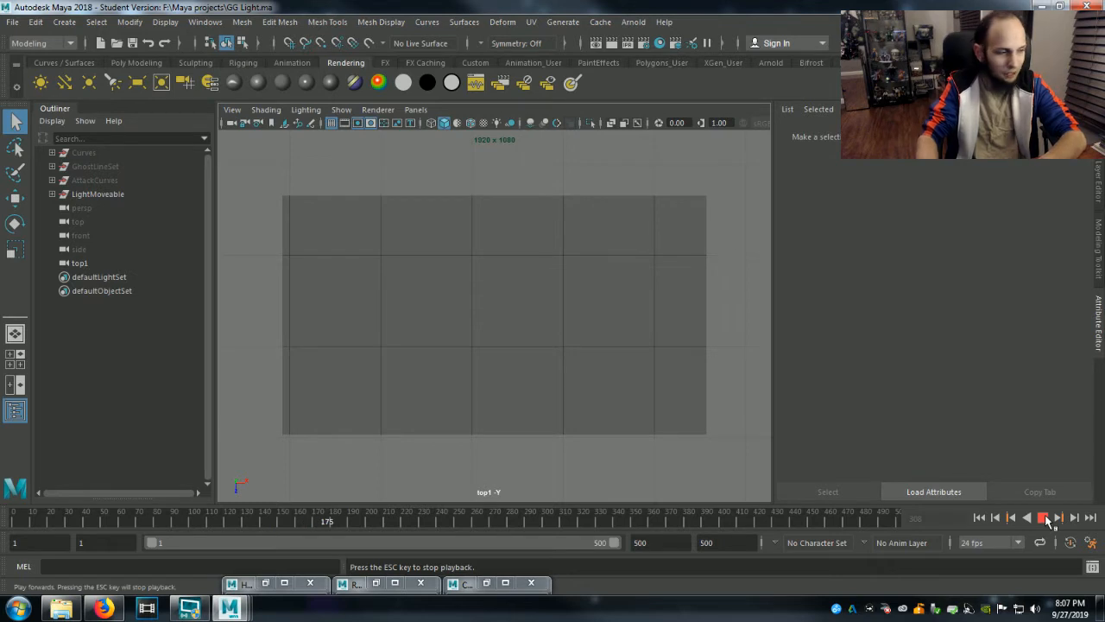
{"action": "left_click", "coordinate": [1043, 517]}
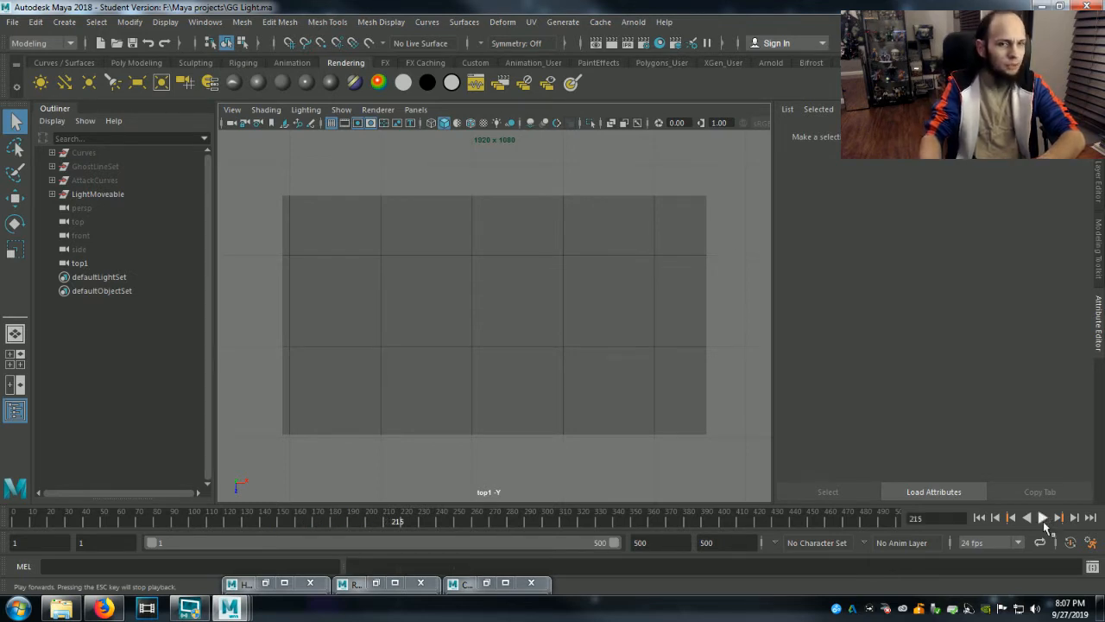
Expand the LightMoveable group, select Blinky5 and frame it in the top1 view.
{"action": "left_click", "coordinate": [52, 194]}
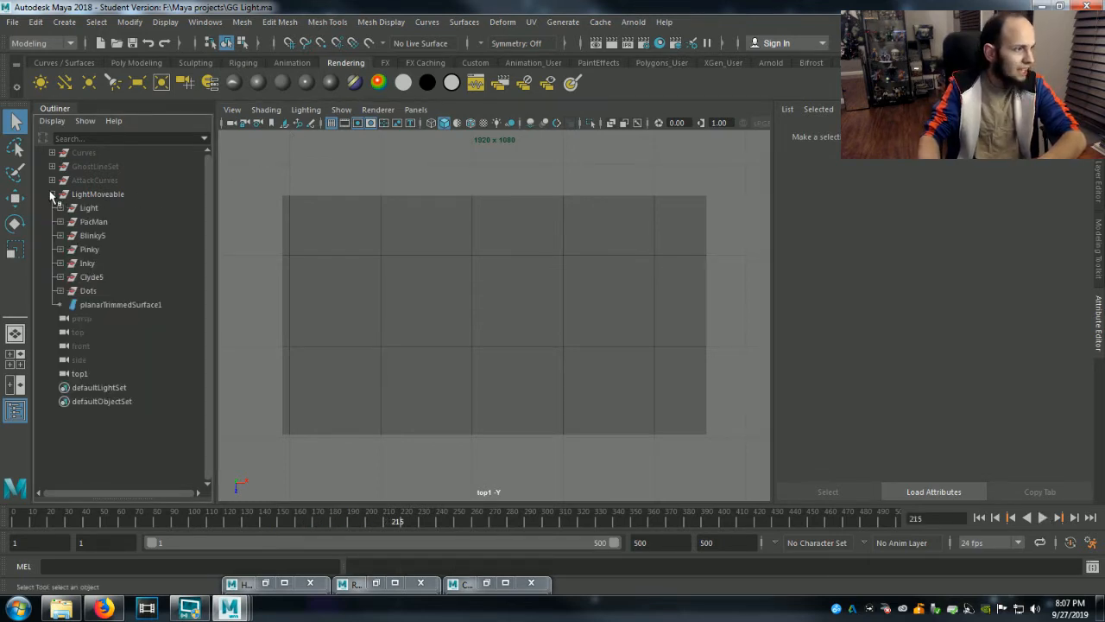
{"action": "left_click", "coordinate": [90, 236]}
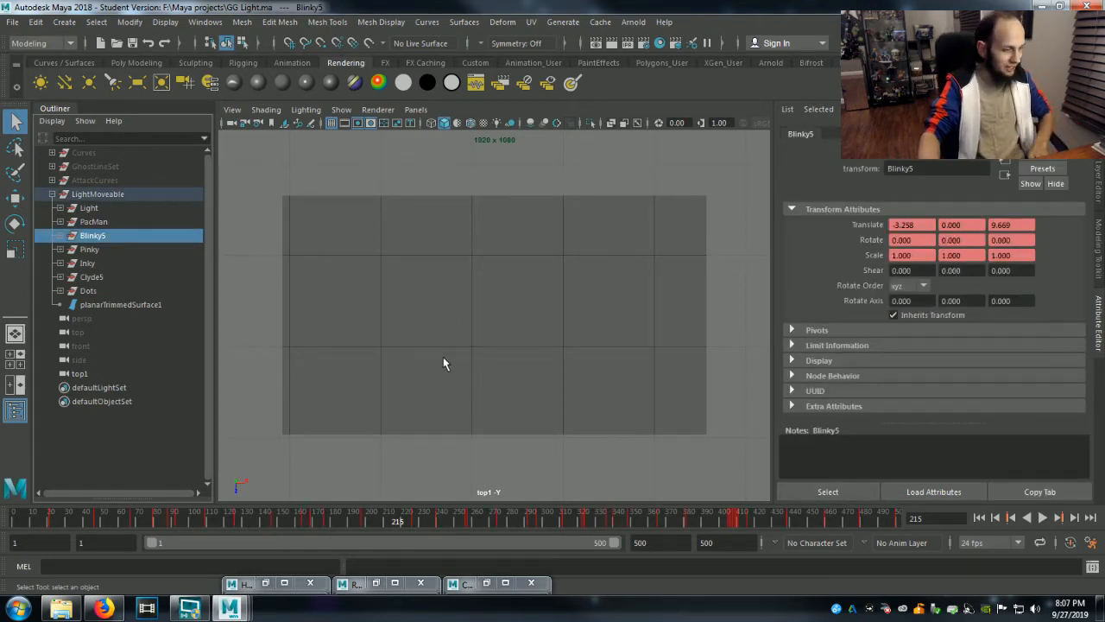
{"action": "key", "text": "f"}
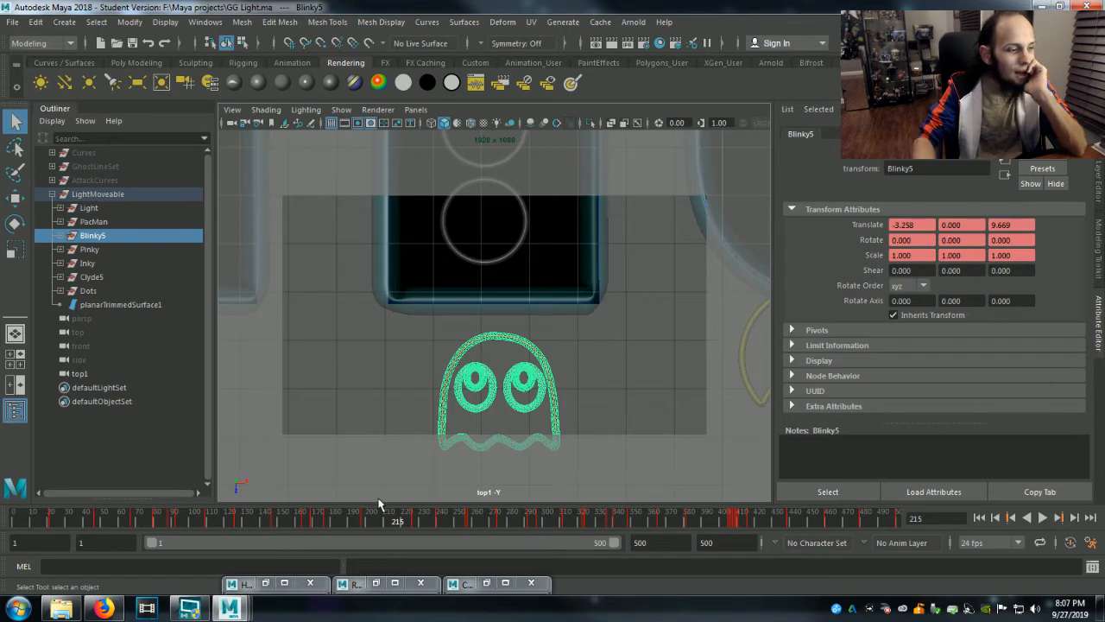
Switch to paint.net by launching it, and dismiss its update offer.
{"action": "mouse_move", "coordinate": [232, 607]}
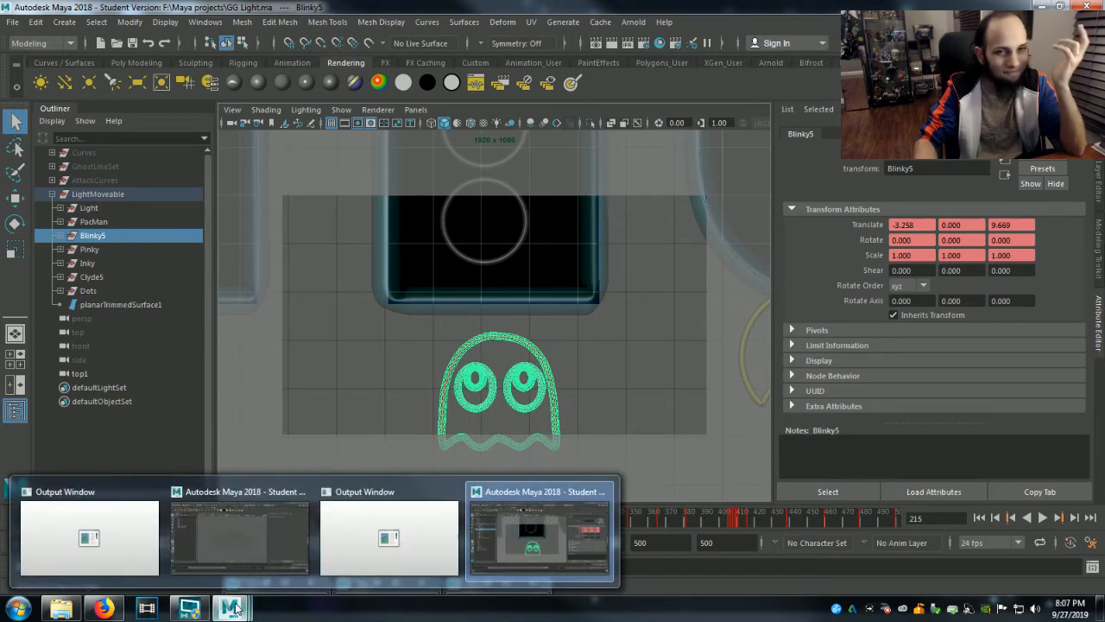
{"action": "left_click", "coordinate": [61, 608]}
{"action": "left_click", "coordinate": [19, 608]}
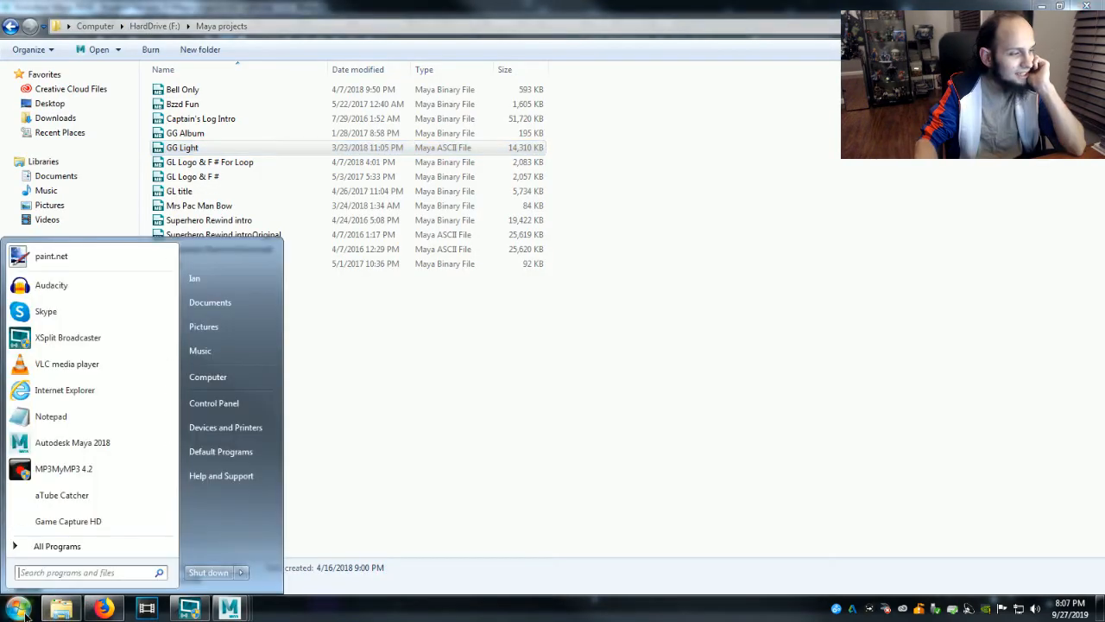
{"action": "left_click", "coordinate": [94, 253]}
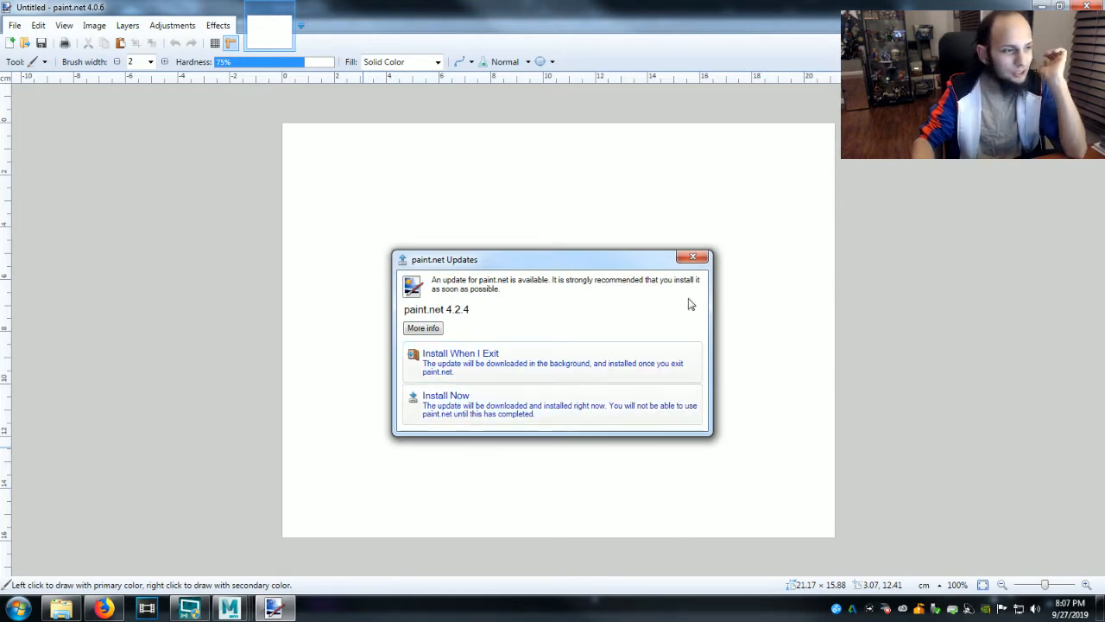
{"action": "left_click", "coordinate": [693, 256]}
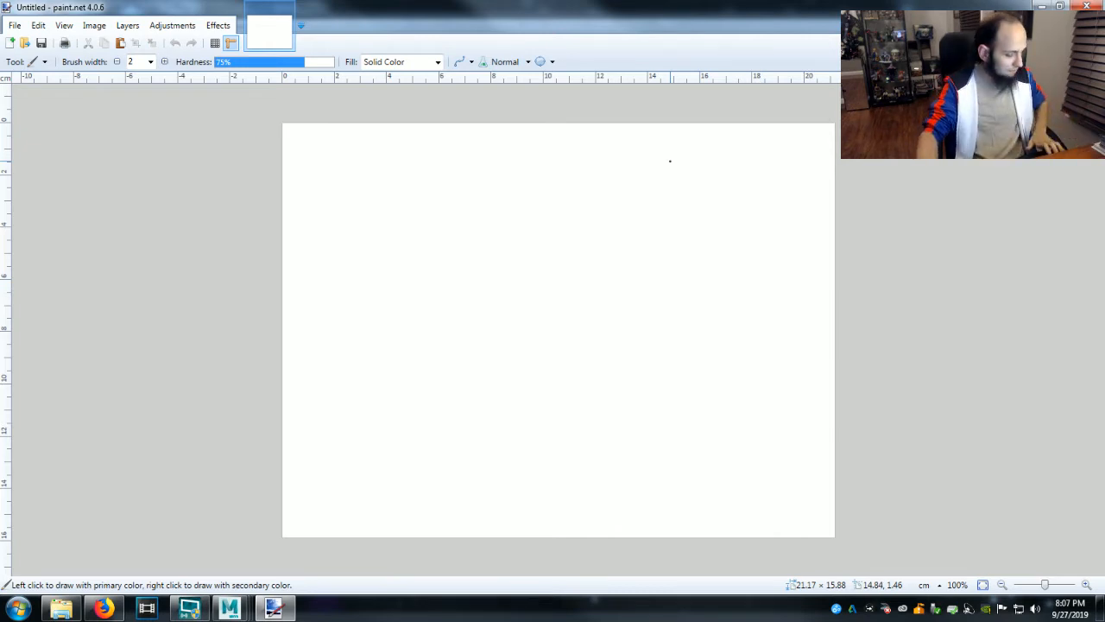
Resize the blank canvas to 1920 × 1080 pixels and erase its white background to full transparency.
{"action": "key", "text": "ctrl+a"}
{"action": "key", "text": "Delete"}
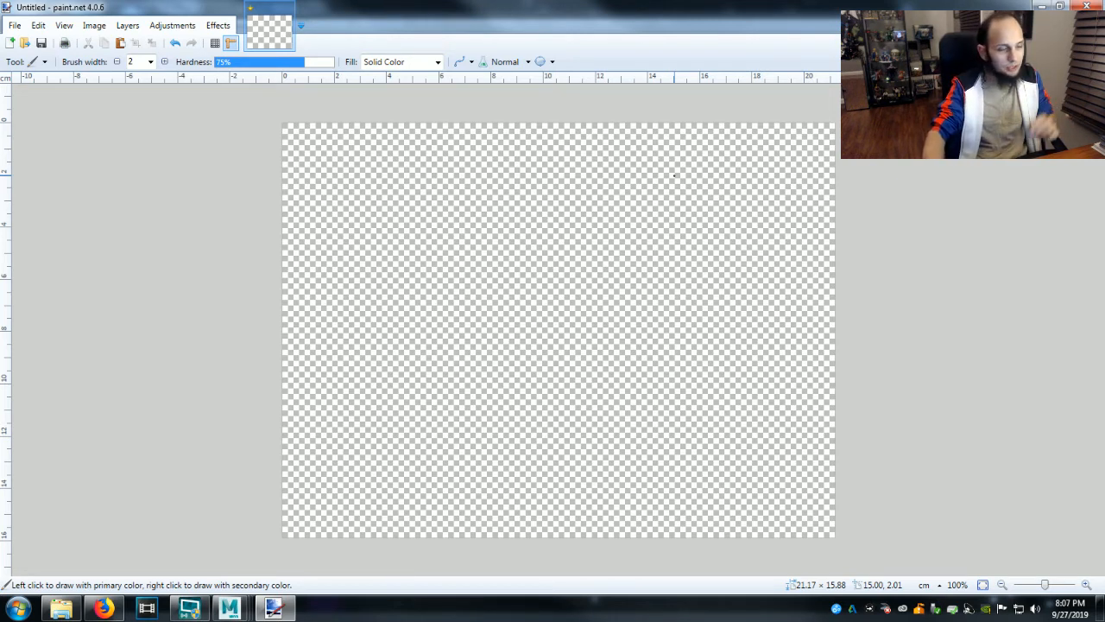
{"action": "left_click", "coordinate": [95, 25]}
{"action": "left_click", "coordinate": [141, 74]}
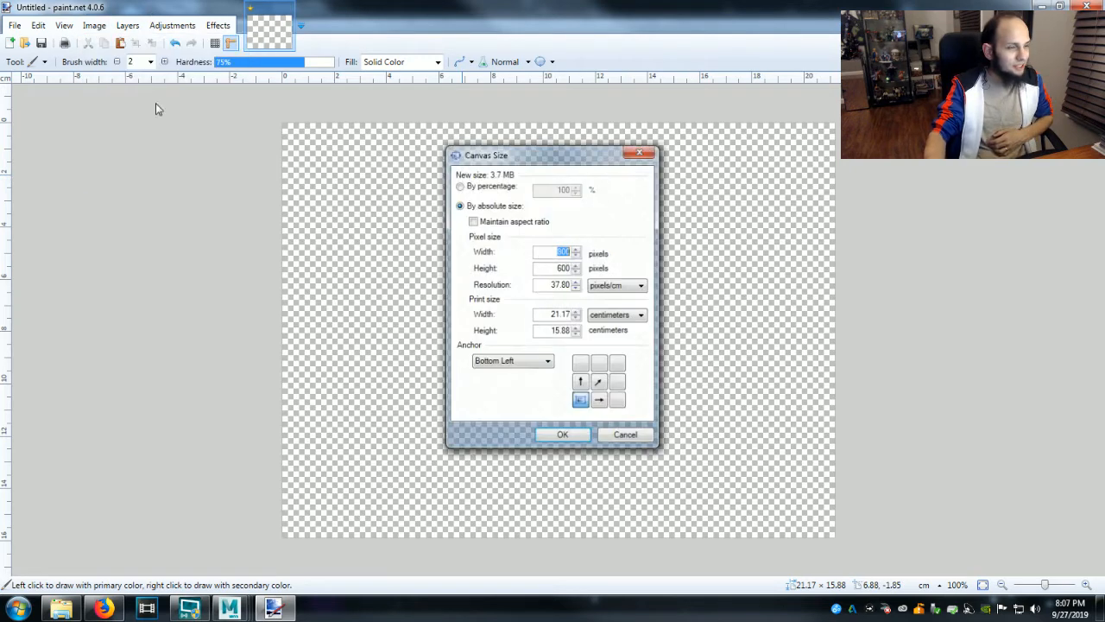
{"action": "type", "text": "1920"}
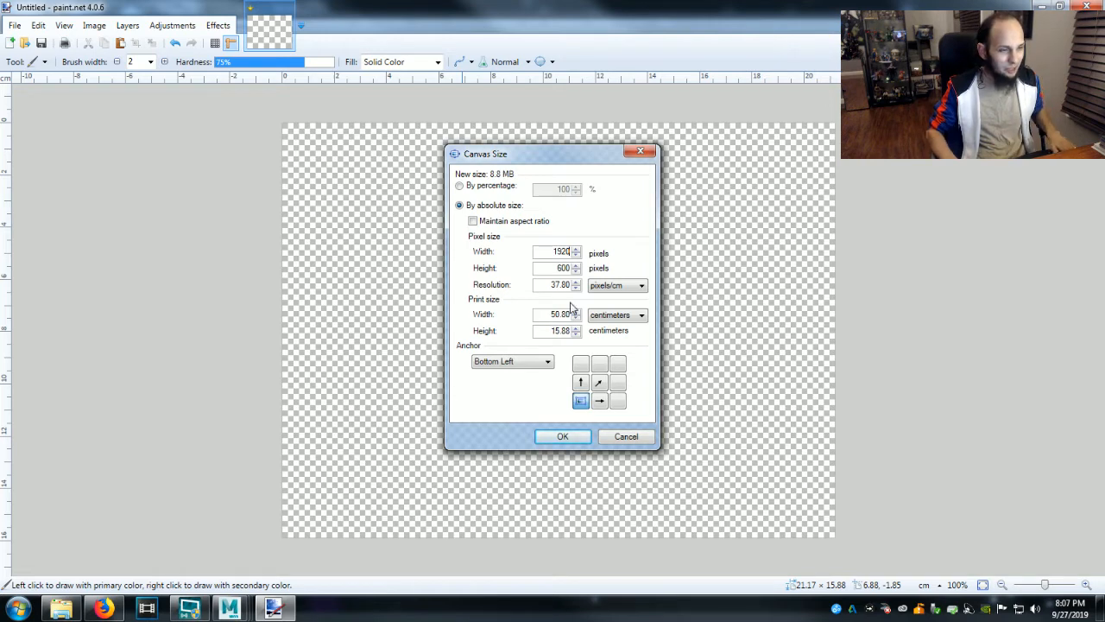
{"action": "key", "text": "Tab"}
{"action": "type", "text": "1080"}
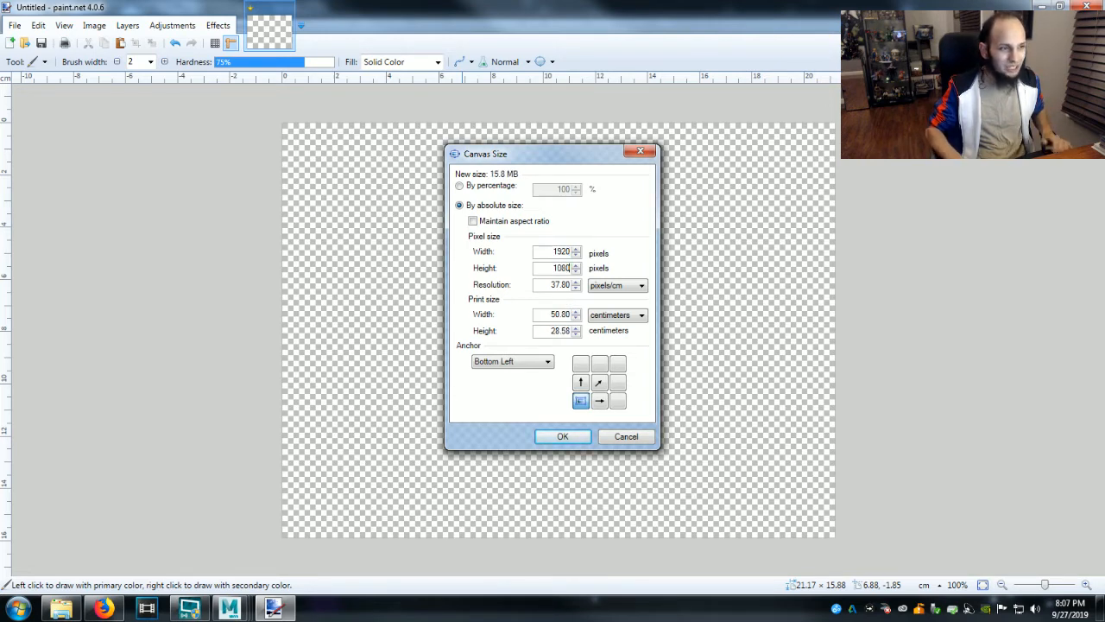
{"action": "left_click", "coordinate": [562, 437]}
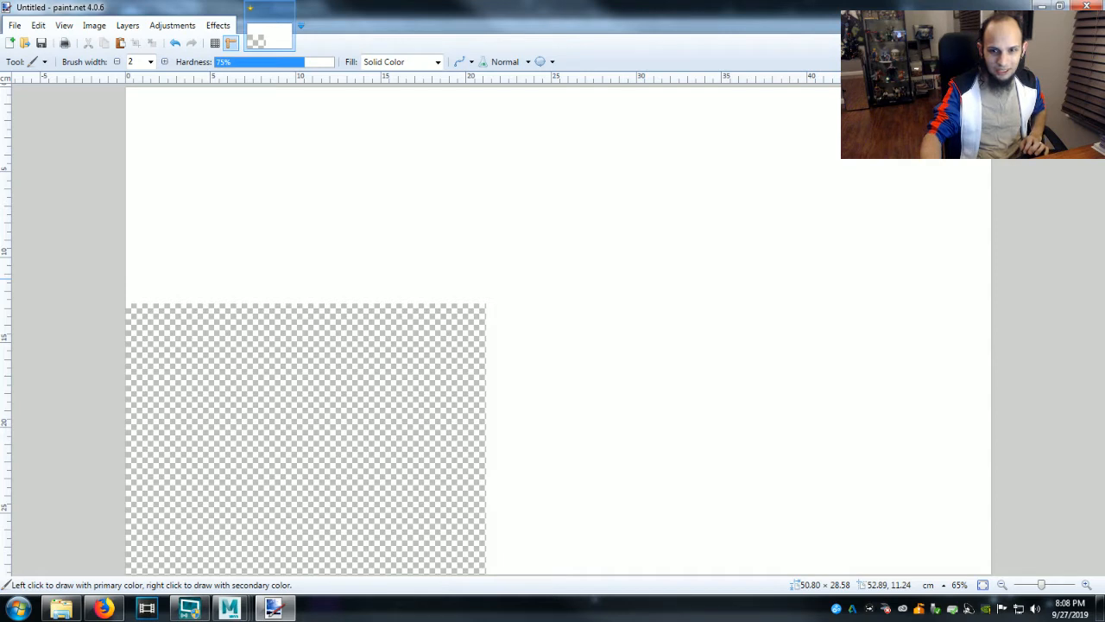
{"action": "key", "text": "Delete"}
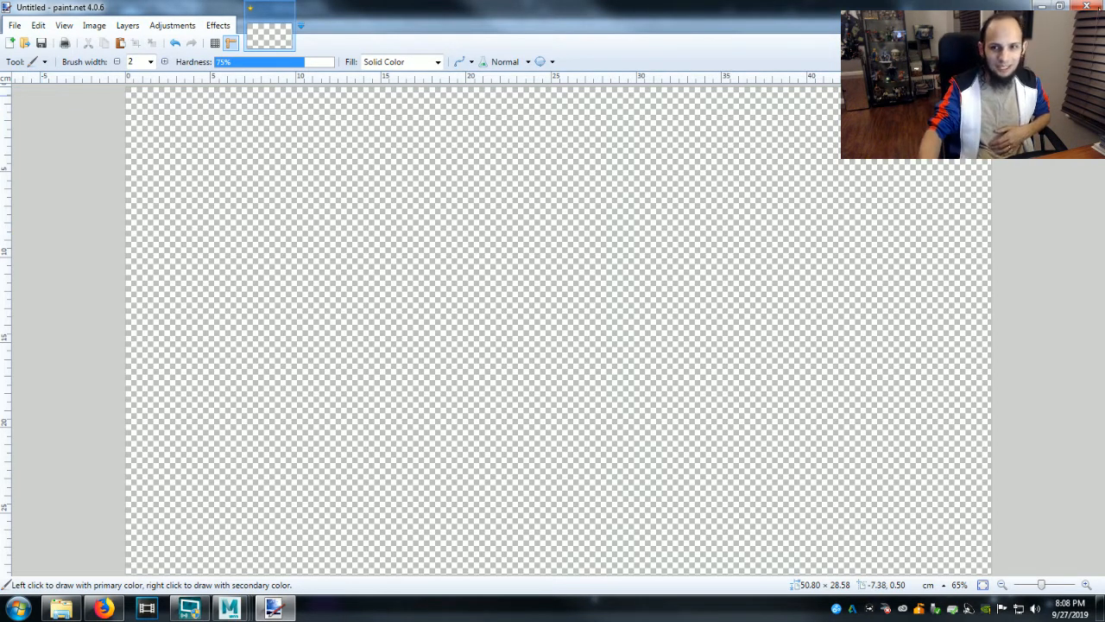
Find the LightforAlex image in the Pictures library and open it in paint.net.
{"action": "left_click", "coordinate": [61, 608]}
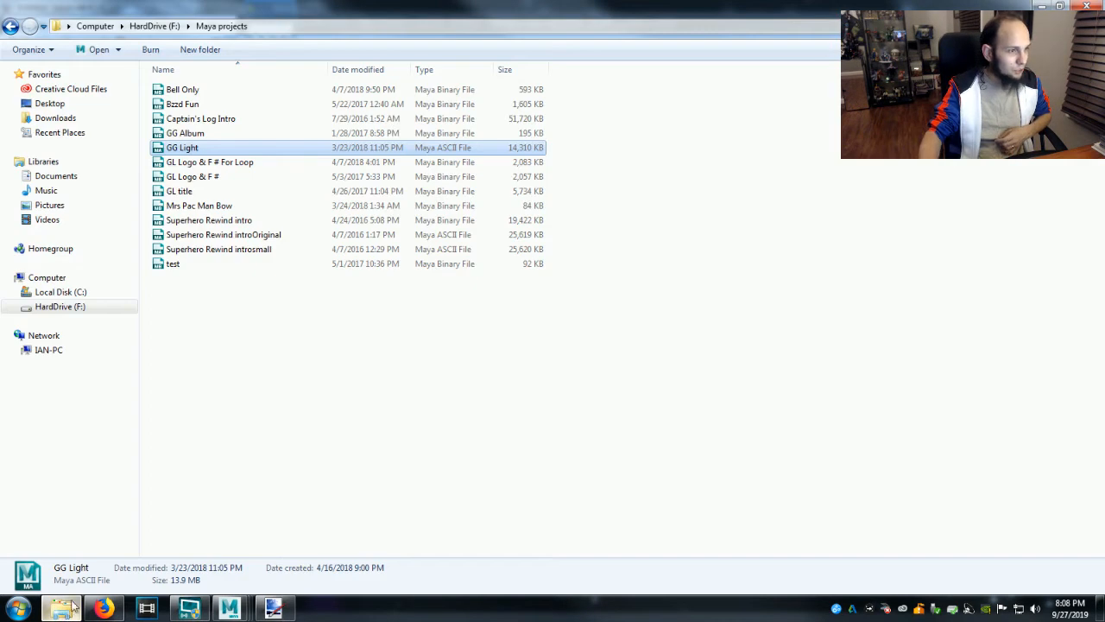
{"action": "left_click", "coordinate": [49, 205]}
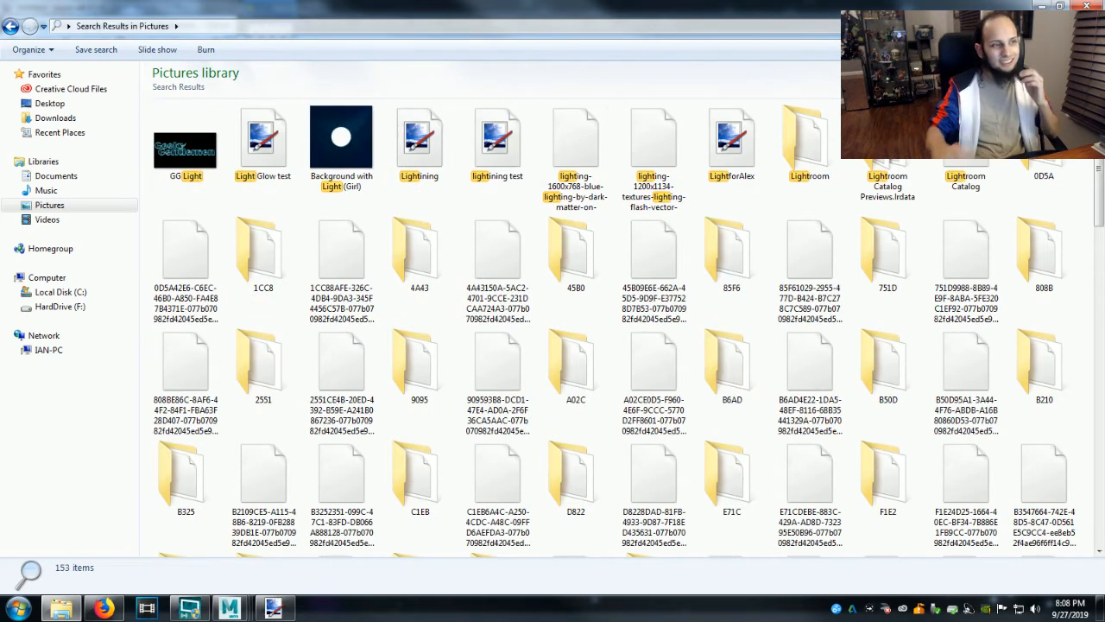
{"action": "double_click", "coordinate": [740, 180]}
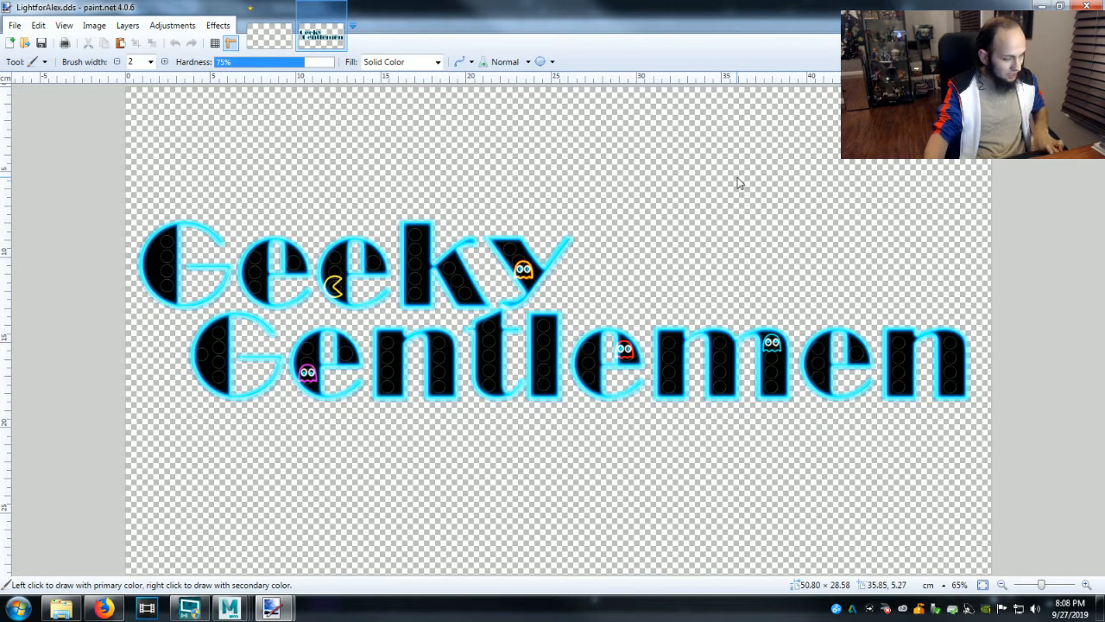
Copy the whole Geeky Gentlemen logo image and paste it into the blank transparent Untitled image.
{"action": "key", "text": "ctrl+a"}
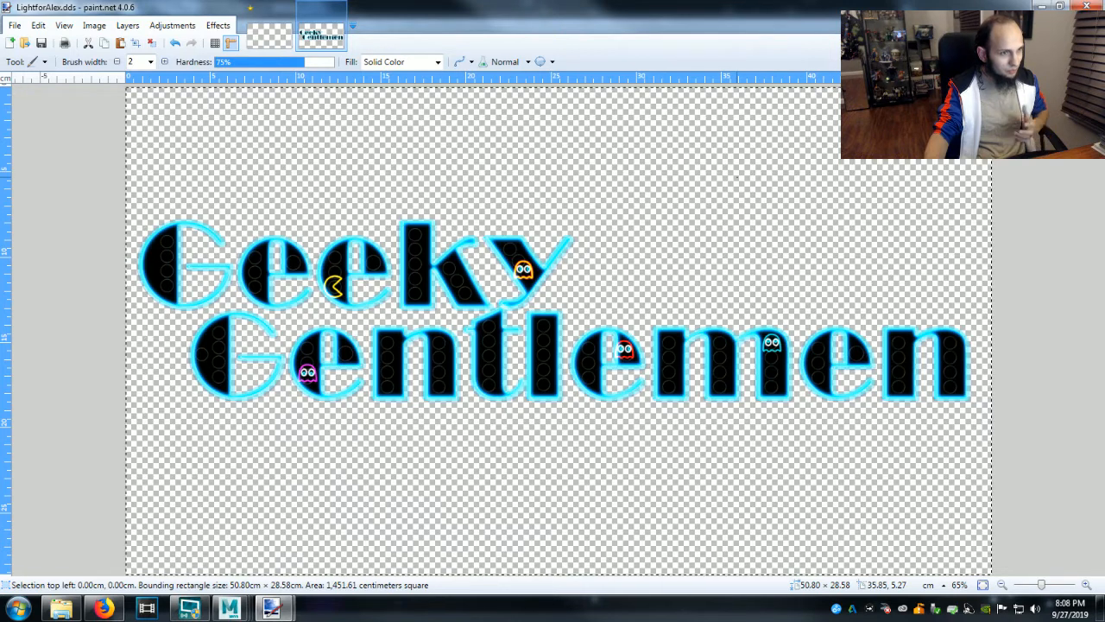
{"action": "left_click", "coordinate": [262, 37]}
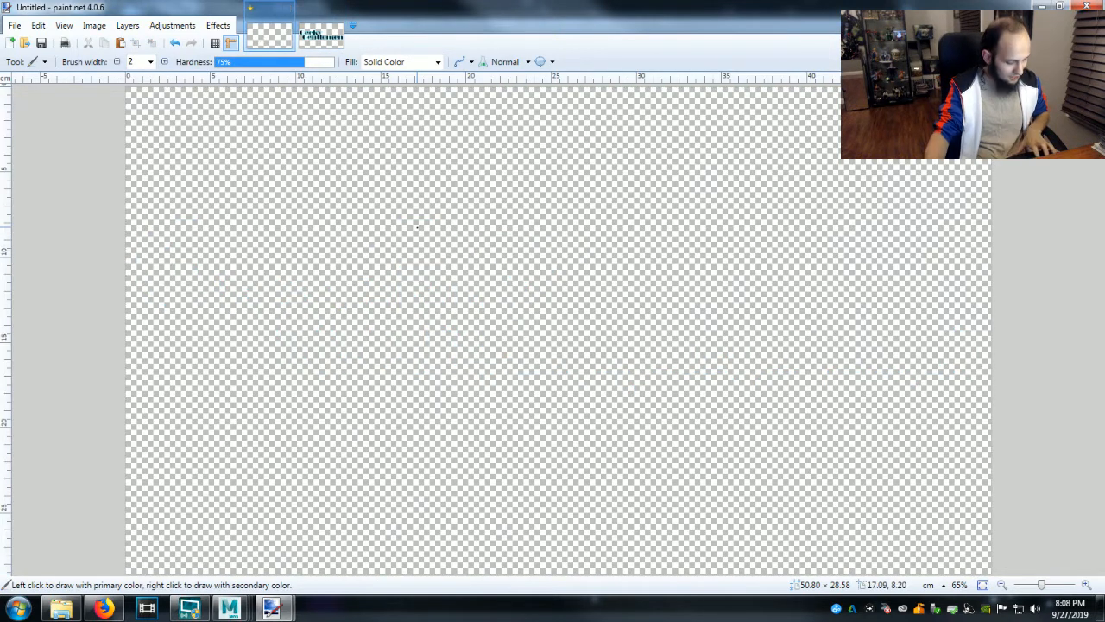
{"action": "key", "text": "ctrl+v"}
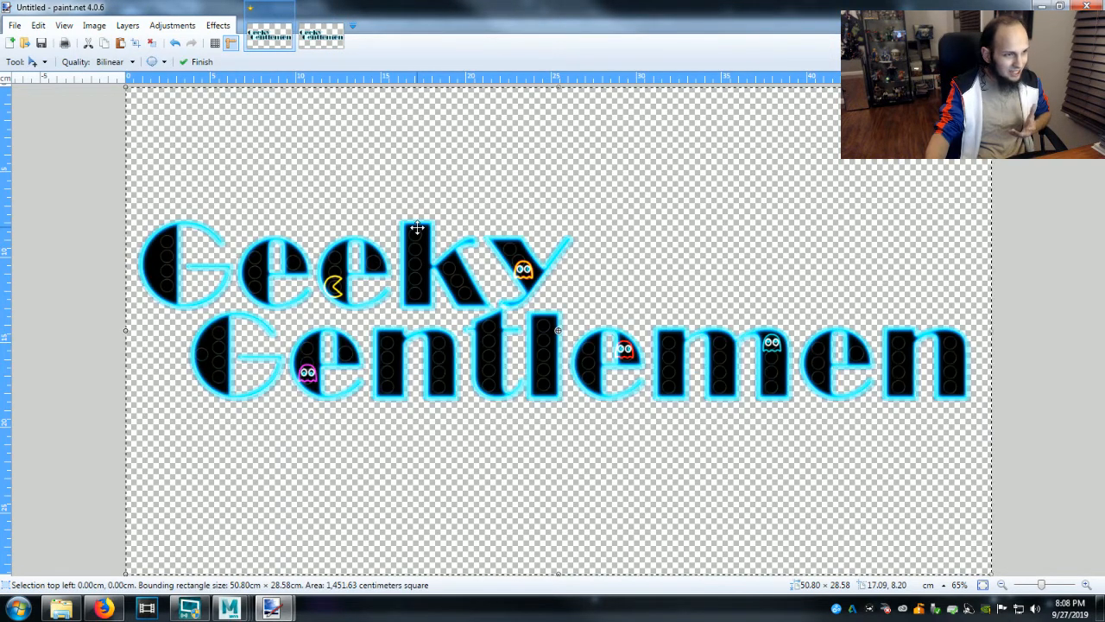
Erase the word Geeky from the pasted logo using the Eraser at a brush width of 80.
{"action": "key", "text": "e"}
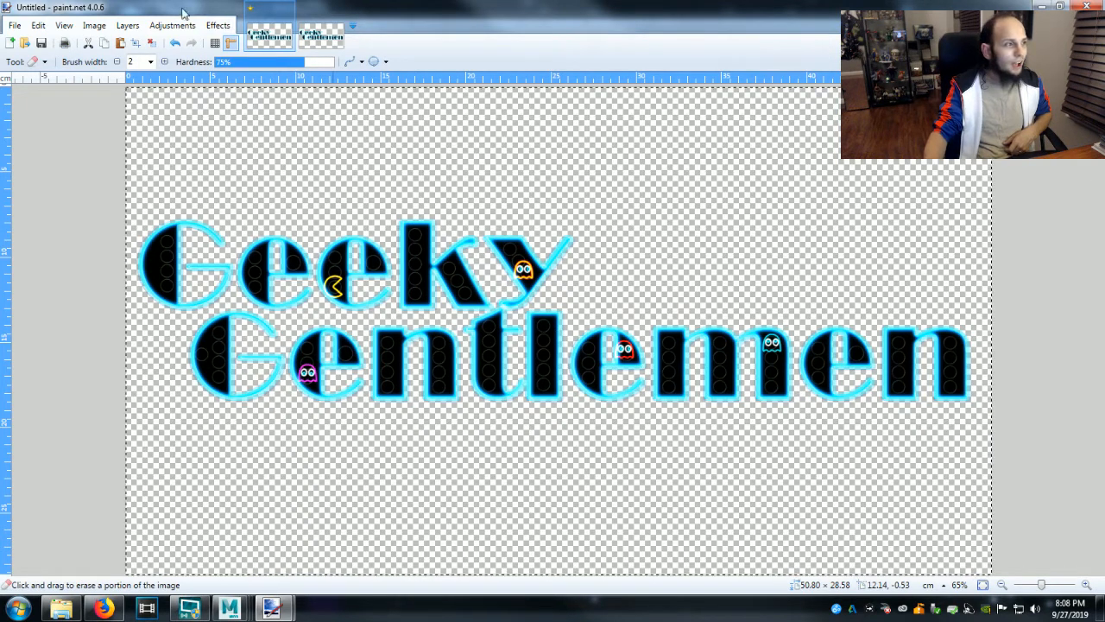
{"action": "left_click", "coordinate": [152, 63]}
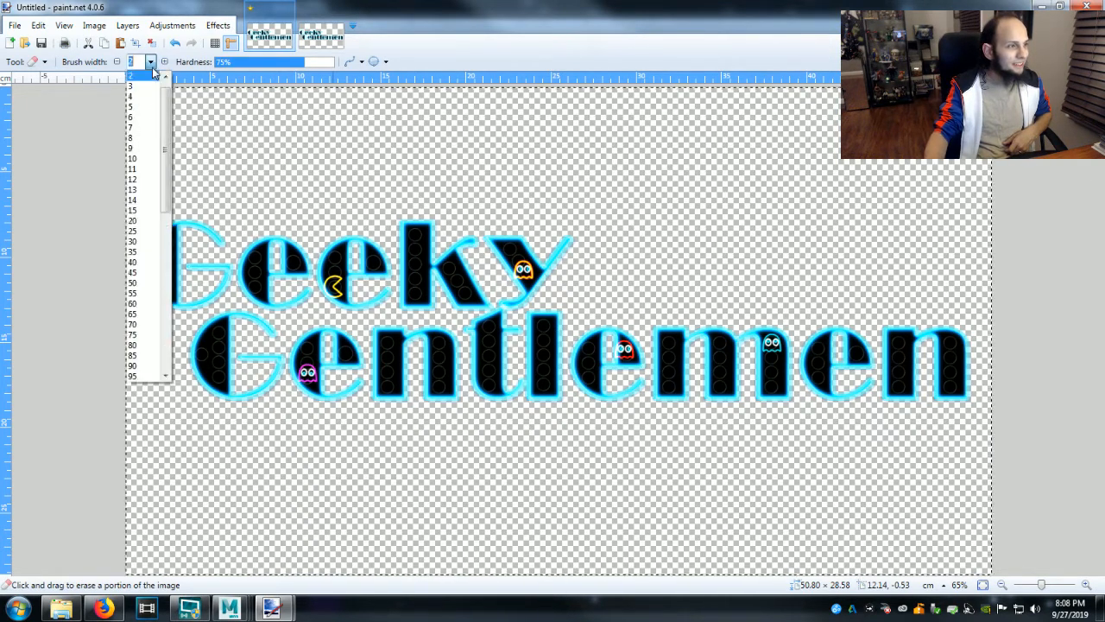
{"action": "left_click", "coordinate": [142, 345]}
{"action": "mouse_move", "coordinate": [543, 285]}
{"action": "left_mouse_down"}
{"action": "mouse_move", "coordinate": [511, 293]}
{"action": "mouse_move", "coordinate": [518, 275]}
{"action": "mouse_move", "coordinate": [501, 233]}
{"action": "mouse_move", "coordinate": [507, 263]}
{"action": "mouse_move", "coordinate": [565, 235]}
{"action": "mouse_move", "coordinate": [518, 278]}
{"action": "mouse_move", "coordinate": [385, 227]}
{"action": "mouse_move", "coordinate": [337, 248]}
{"action": "mouse_move", "coordinate": [154, 252]}
{"action": "mouse_move", "coordinate": [159, 298]}
{"action": "mouse_move", "coordinate": [166, 251]}
{"action": "mouse_move", "coordinate": [194, 293]}
{"action": "mouse_move", "coordinate": [224, 284]}
{"action": "mouse_move", "coordinate": [221, 273]}
{"action": "mouse_move", "coordinate": [292, 289]}
{"action": "mouse_move", "coordinate": [261, 294]}
{"action": "mouse_move", "coordinate": [338, 273]}
{"action": "mouse_move", "coordinate": [304, 276]}
{"action": "mouse_move", "coordinate": [350, 294]}
{"action": "mouse_move", "coordinate": [376, 281]}
{"action": "mouse_move", "coordinate": [372, 261]}
{"action": "mouse_move", "coordinate": [466, 257]}
{"action": "mouse_move", "coordinate": [457, 284]}
{"action": "mouse_move", "coordinate": [473, 298]}
{"action": "mouse_move", "coordinate": [497, 285]}
{"action": "mouse_move", "coordinate": [390, 296]}
{"action": "left_mouse_up"}
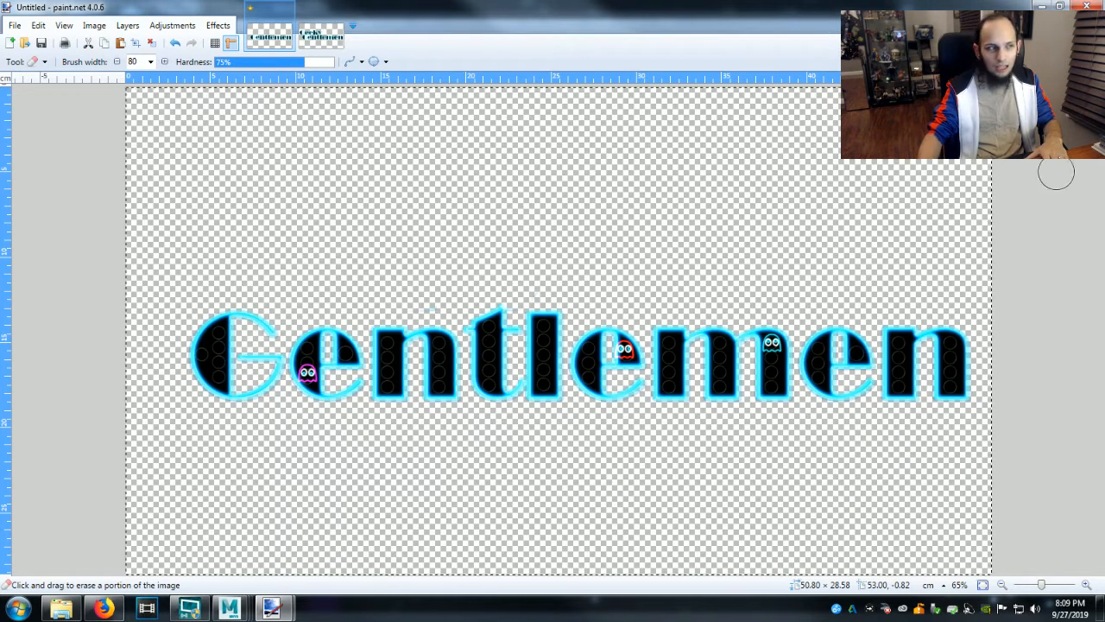
Try a Hue / Saturation adjustment with hue -65 on the Gentlemen lettering.
{"action": "left_click", "coordinate": [175, 26]}
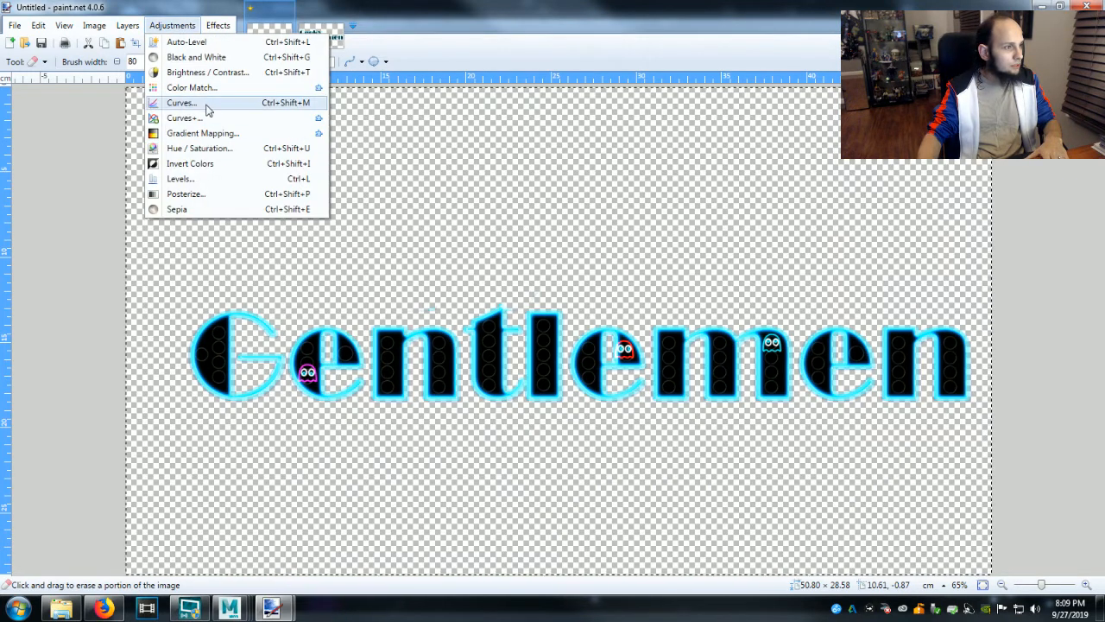
{"action": "left_click", "coordinate": [200, 148]}
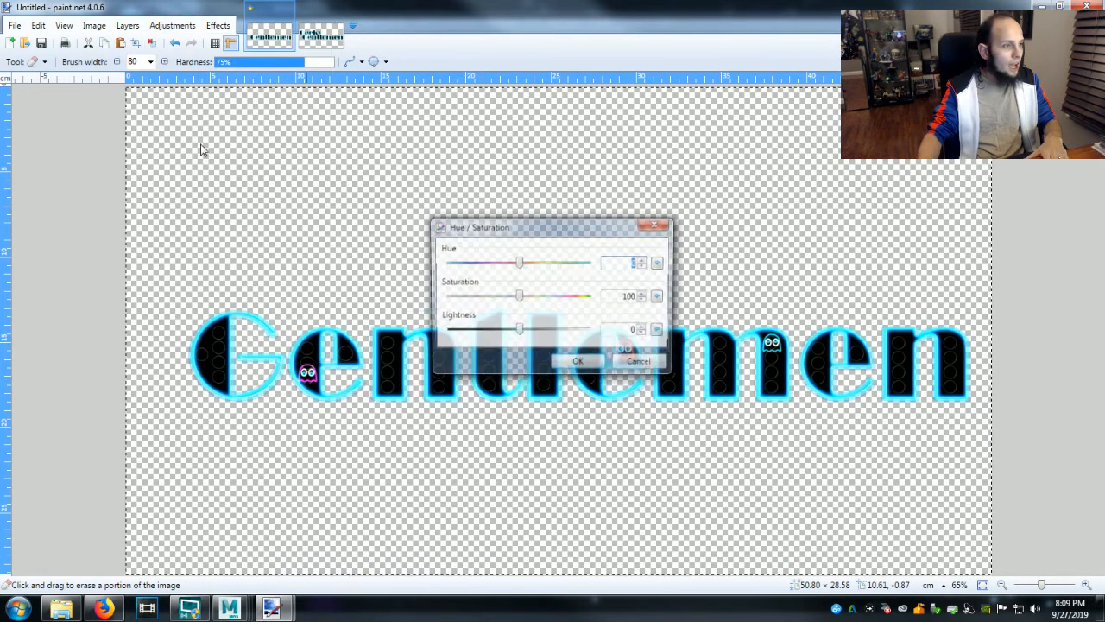
{"action": "left_click_drag", "start_coordinate": [520, 265], "coordinate": [493, 279]}
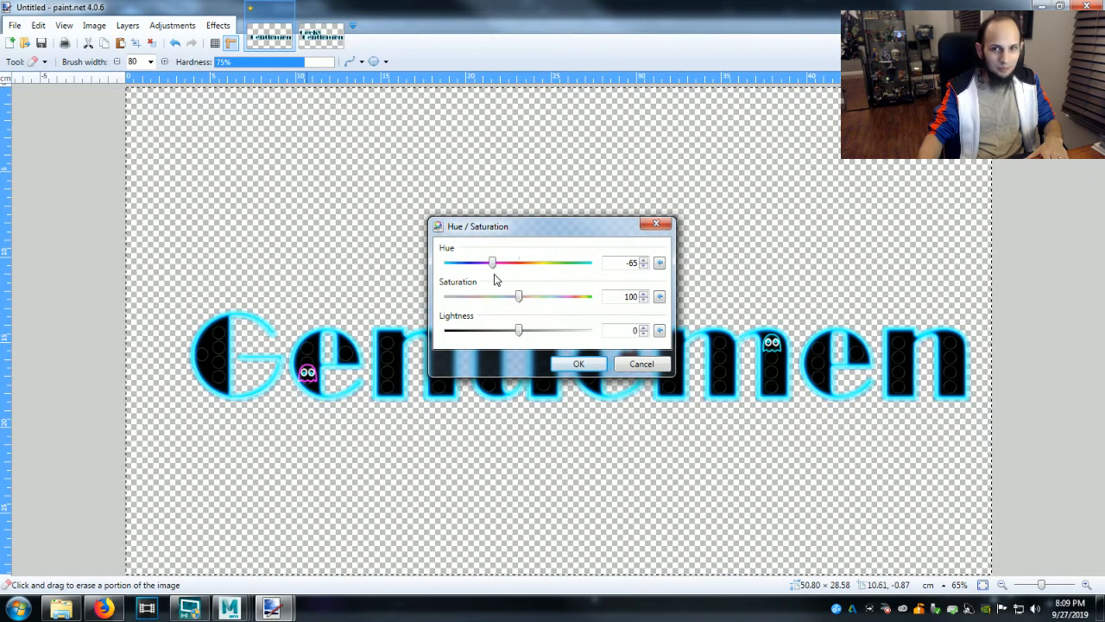
{"action": "left_click", "coordinate": [579, 363]}
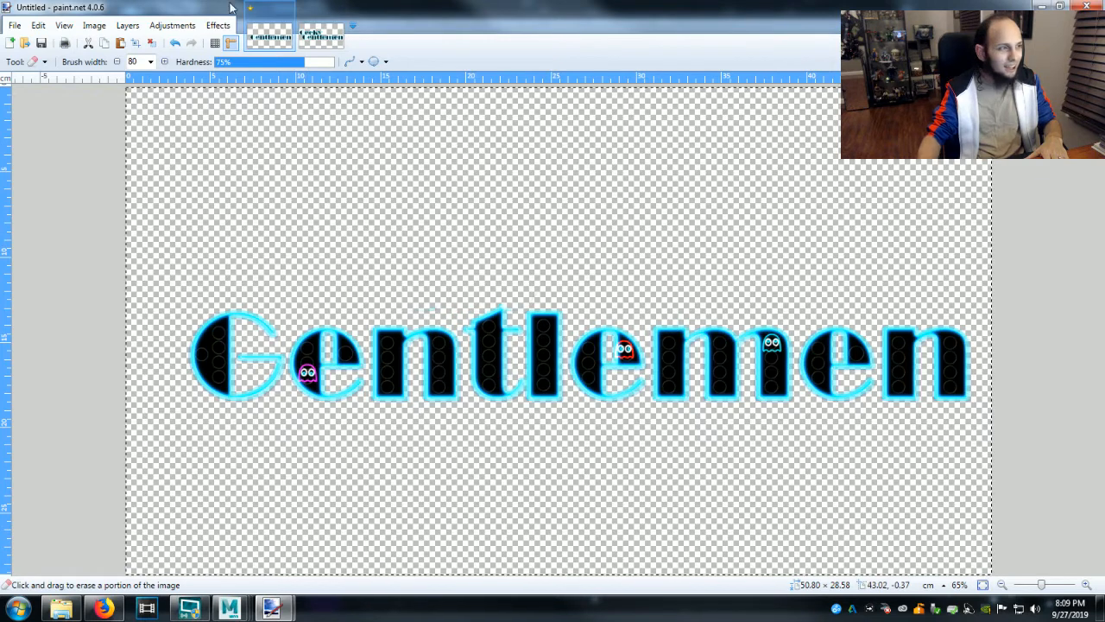
Shift the hue of the Gentlemen lettering from cyan to orange with the Hue / Saturation adjustment.
{"action": "left_click", "coordinate": [172, 25]}
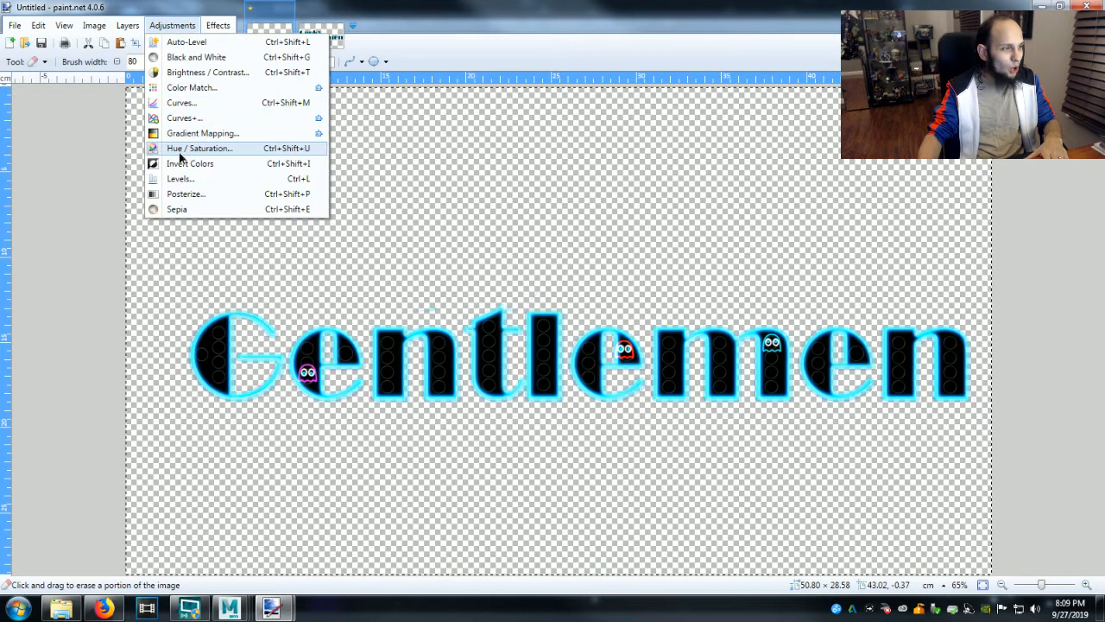
{"action": "left_click", "coordinate": [181, 148]}
{"action": "left_click_drag", "start_coordinate": [518, 263], "coordinate": [457, 263]}
{"action": "left_click", "coordinate": [579, 364]}
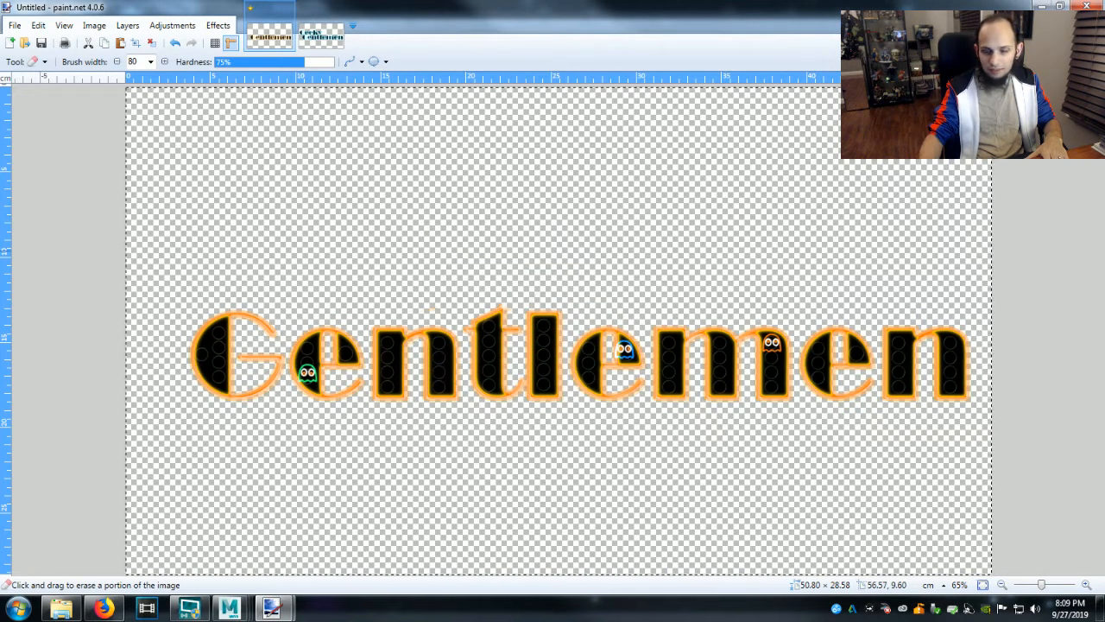
Add two lines of text, GHOULY and ghouly, above the Gentlemen lettering in Calibri at size 84.
{"action": "key", "text": "t"}
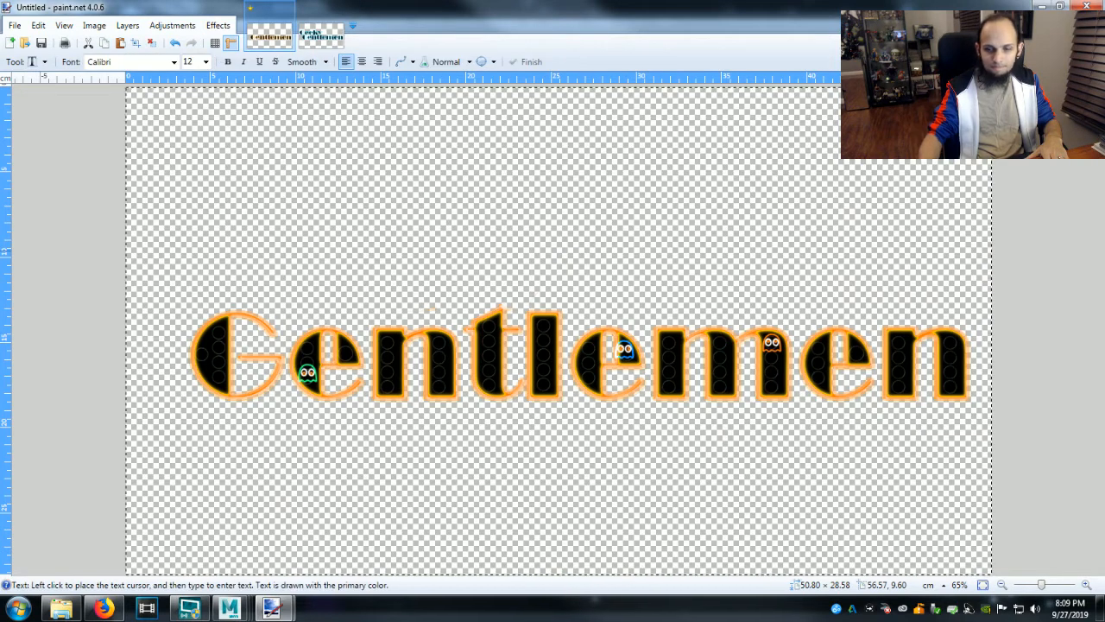
{"action": "left_click", "coordinate": [308, 228]}
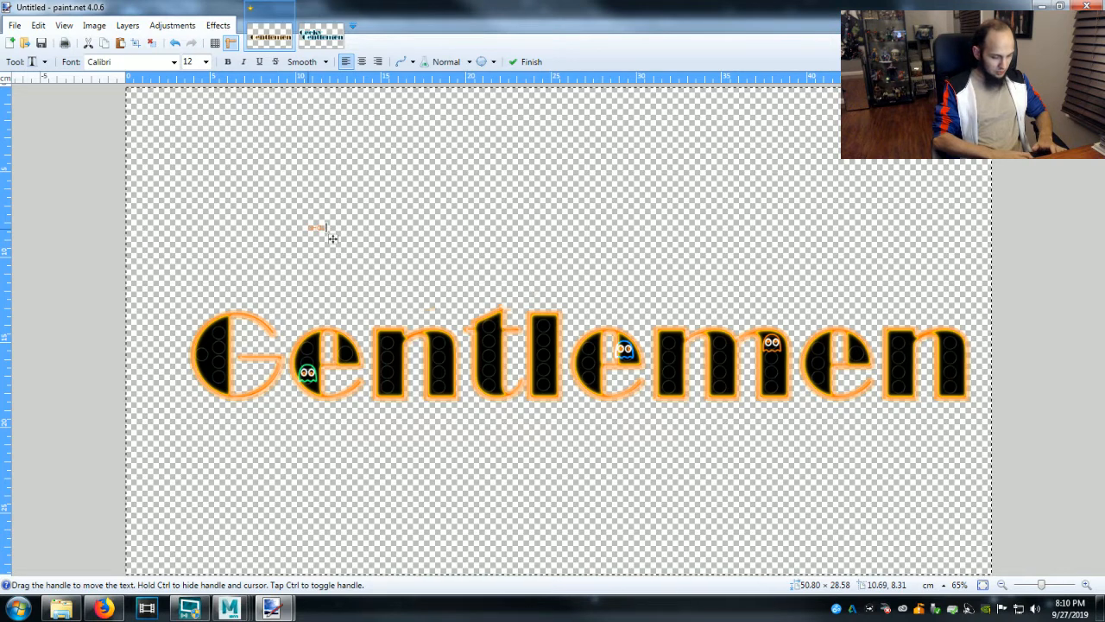
{"action": "type", "text": "f"}
{"action": "key", "text": "Return"}
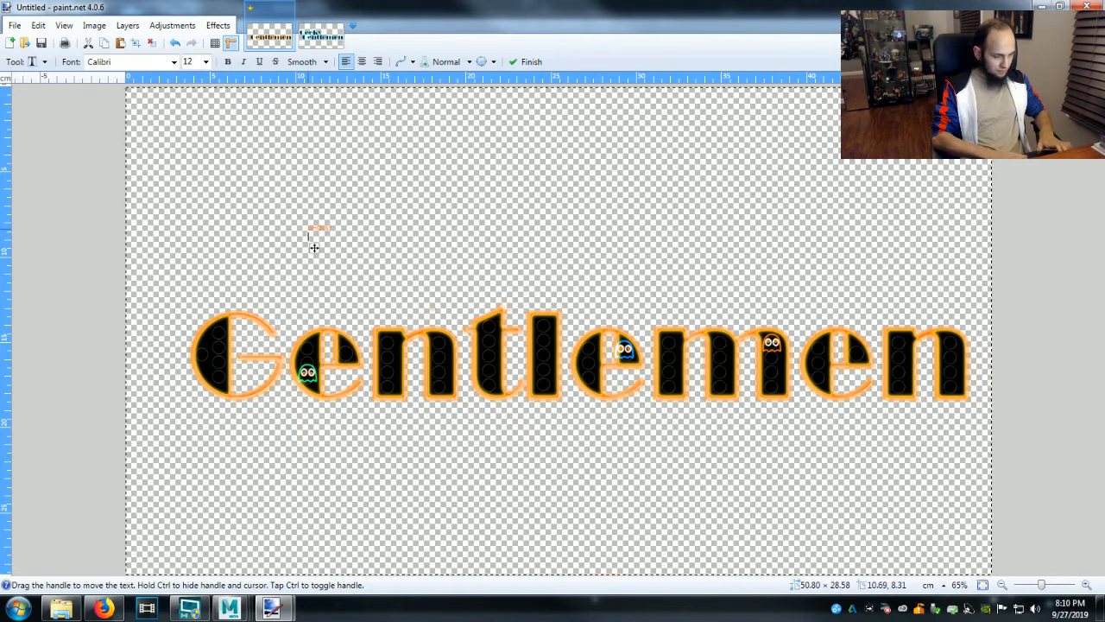
{"action": "type", "text": "jf"}
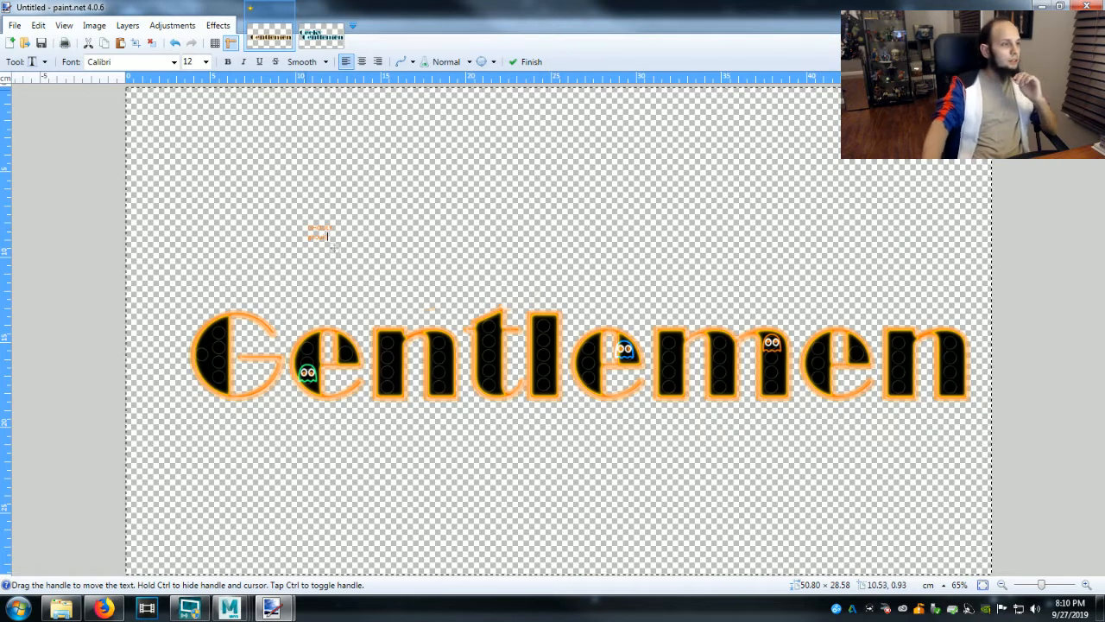
{"action": "left_click", "coordinate": [205, 62]}
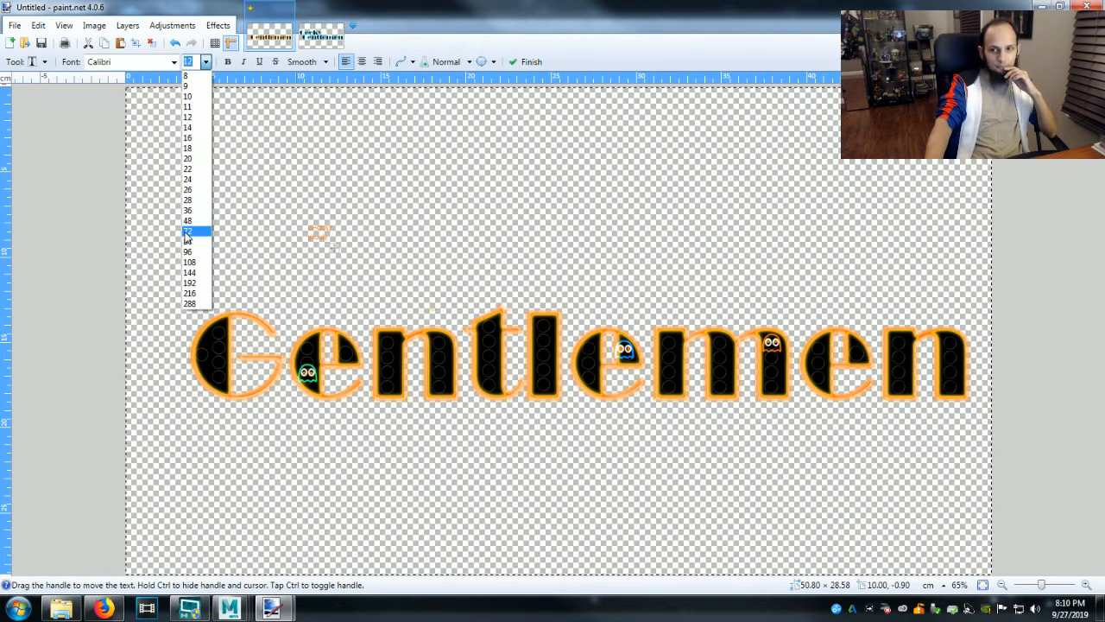
{"action": "left_click", "coordinate": [196, 242]}
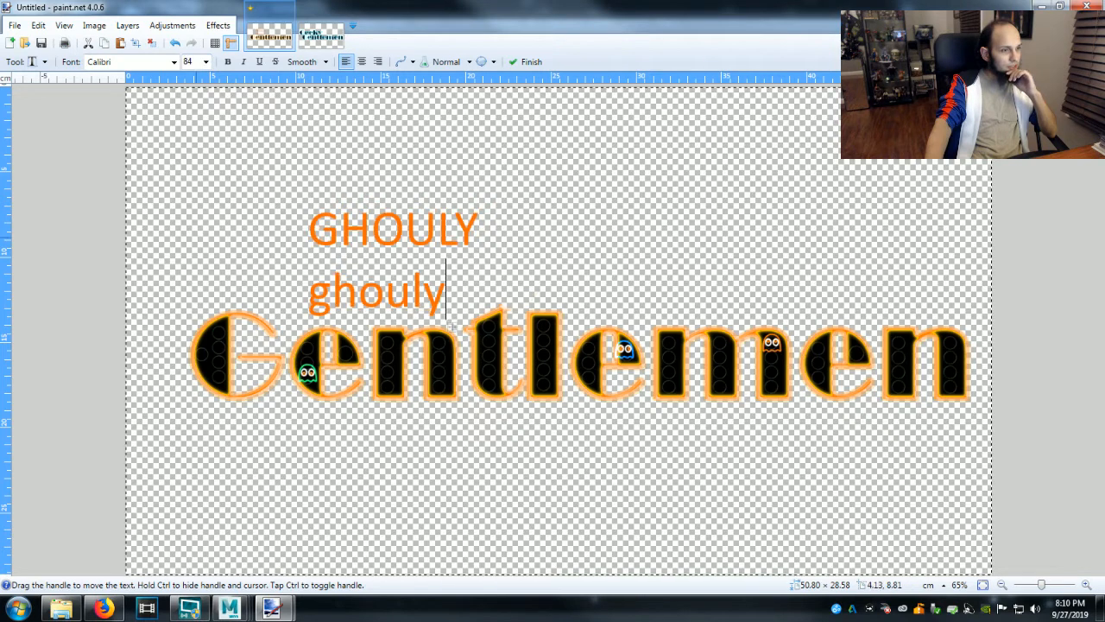
Replace the lowercase g at the start of the second text line with a capital G.
{"action": "key", "text": "Left"}
{"action": "key", "text": "Left"}
{"action": "key", "text": "Left"}
{"action": "key", "text": "Left"}
{"action": "key", "text": "Left"}
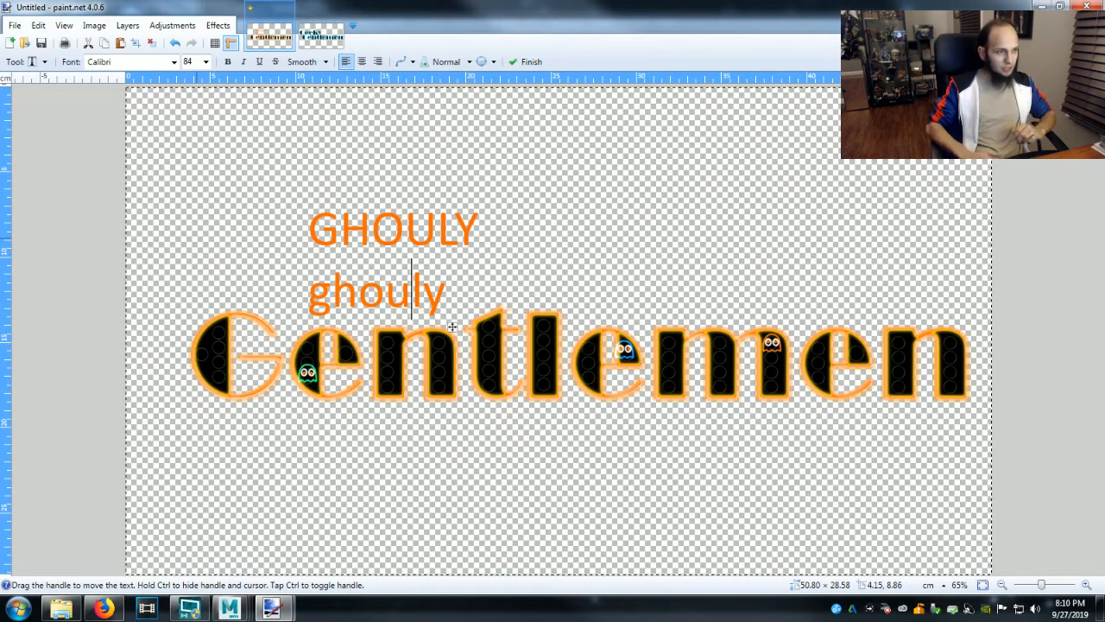
{"action": "key", "text": "BackSpace"}
{"action": "type", "text": "G"}
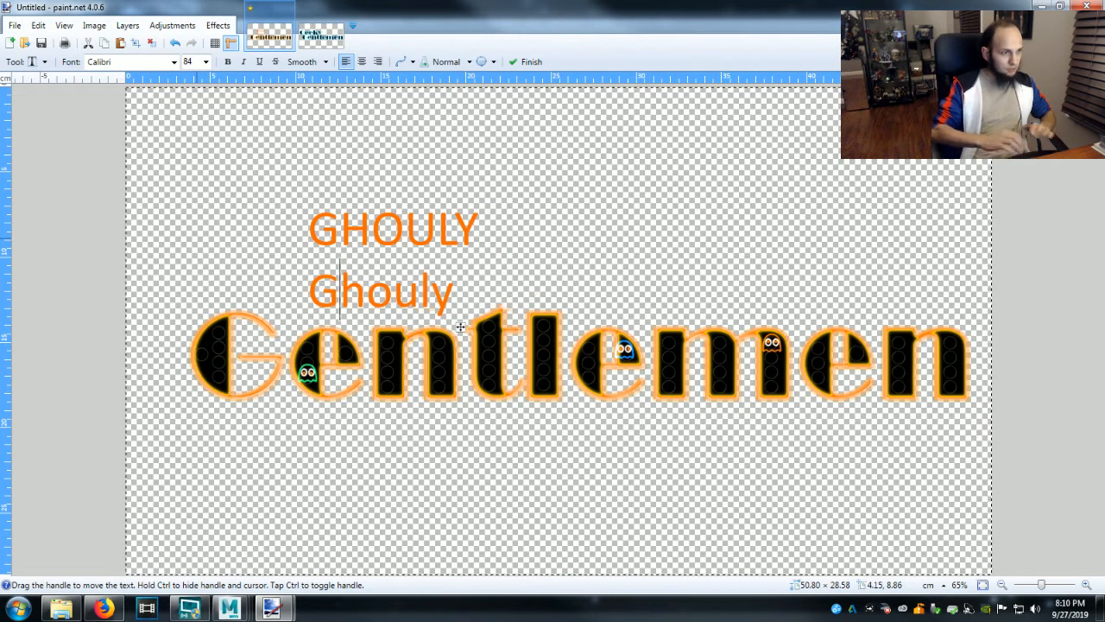
Enlarge both Ghouly text lines to size 192 and shift them left and slightly down on the canvas.
{"action": "left_click", "coordinate": [205, 61]}
{"action": "left_click", "coordinate": [200, 286]}
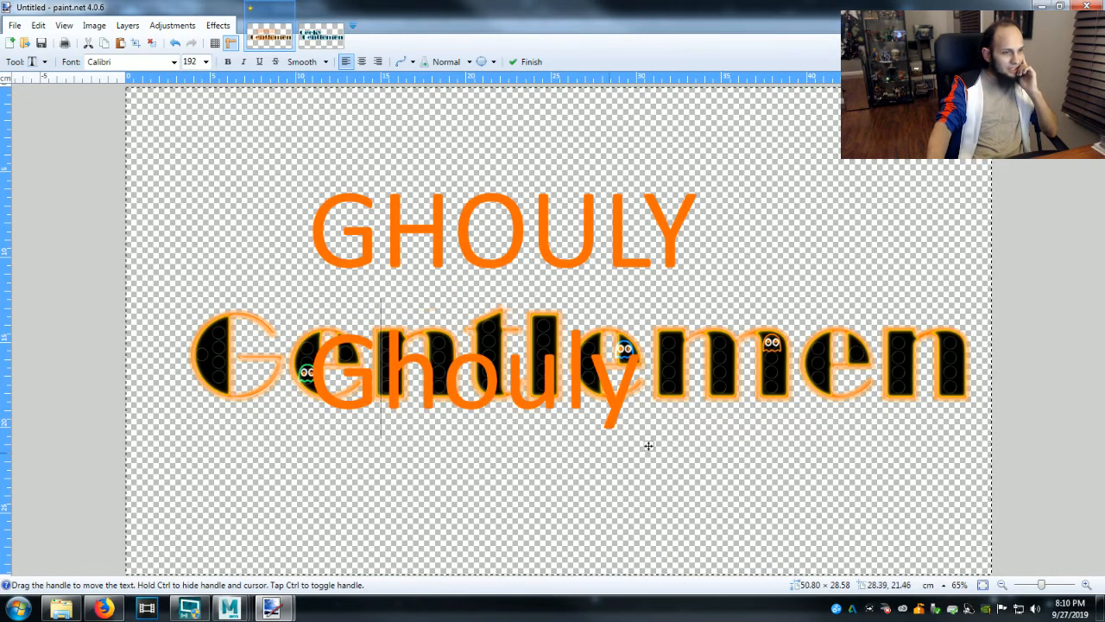
{"action": "left_click_drag", "start_coordinate": [649, 448], "coordinate": [571, 463]}
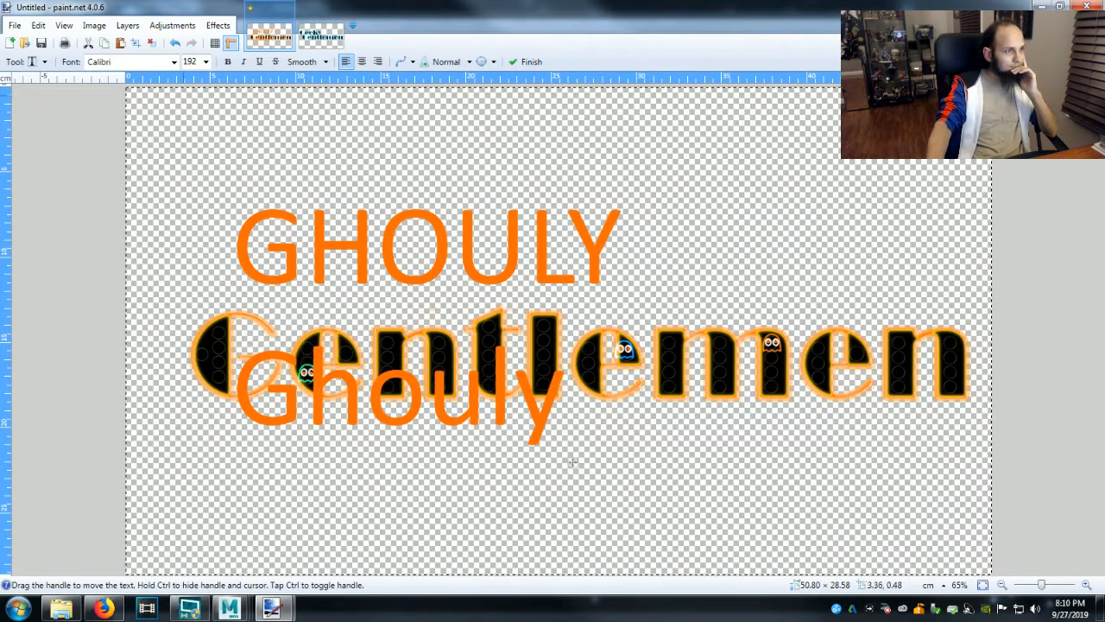
Try the 11501 Black Tuesday font on the two Ghouly text lines.
{"action": "left_click", "coordinate": [173, 62]}
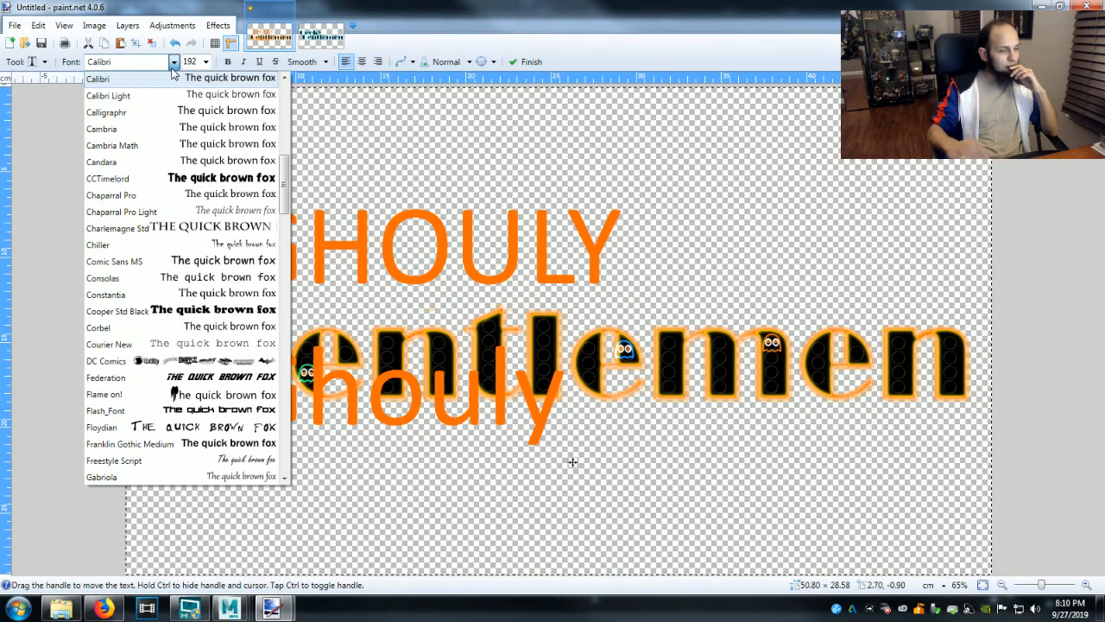
{"action": "left_click", "coordinate": [285, 83]}
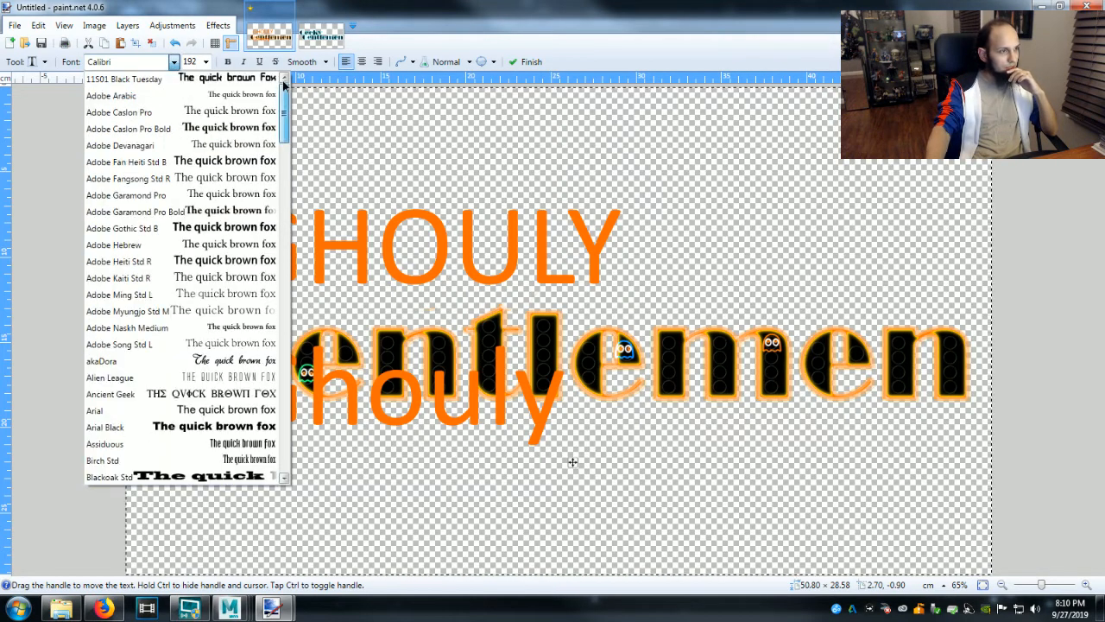
{"action": "left_click", "coordinate": [145, 78]}
{"action": "left_click", "coordinate": [143, 64]}
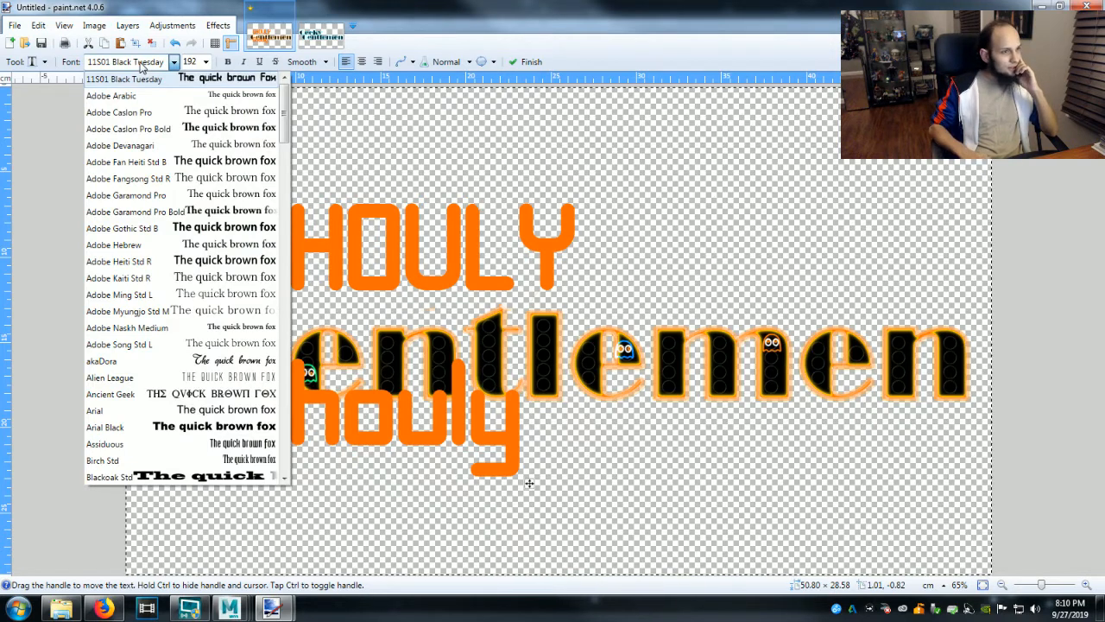
Try the fonts from Adobe Arabic through Chiller on the two Ghouly text lines and shift both lines slightly up and left.
{"action": "key", "text": "Down"}
{"action": "key", "text": "Down"}
{"action": "key", "text": "Down"}
{"action": "key", "text": "Down"}
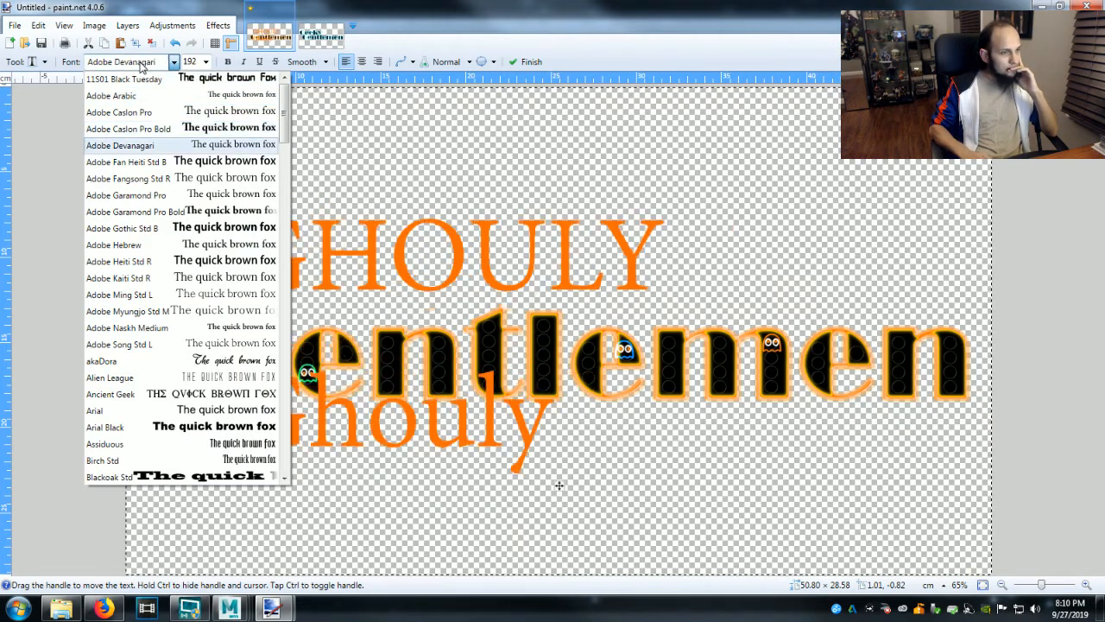
{"action": "key", "text": "Down"}
{"action": "key", "text": "Down"}
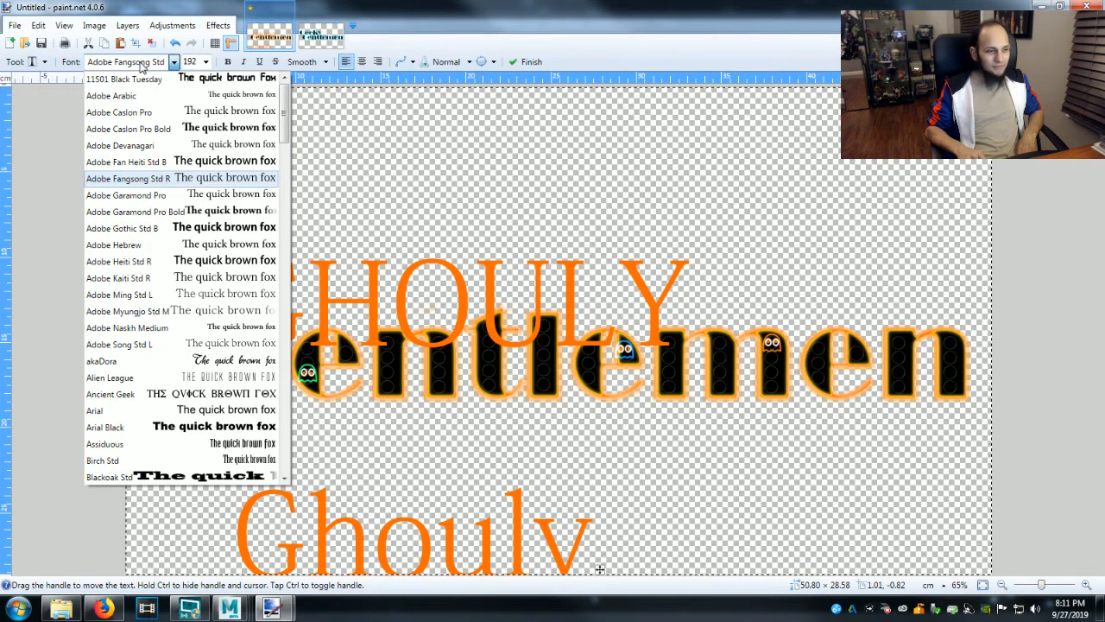
{"action": "key", "text": "Down"}
{"action": "key", "text": "Down"}
{"action": "key", "text": "Down"}
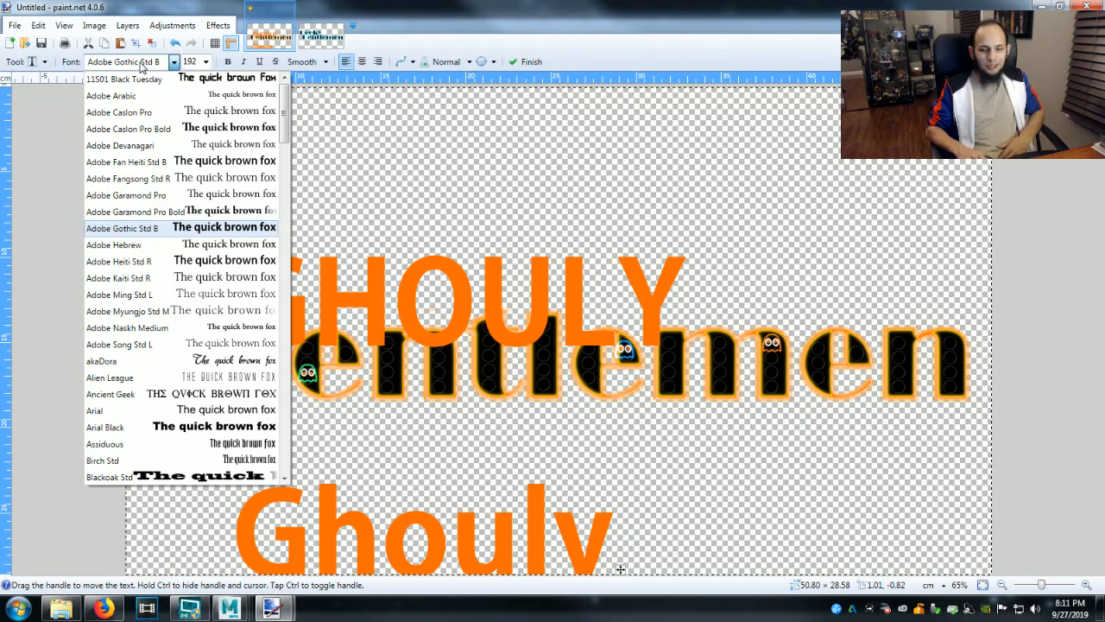
{"action": "key", "text": "Down"}
{"action": "key", "text": "Down"}
{"action": "key", "text": "Down"}
{"action": "key", "text": "Down"}
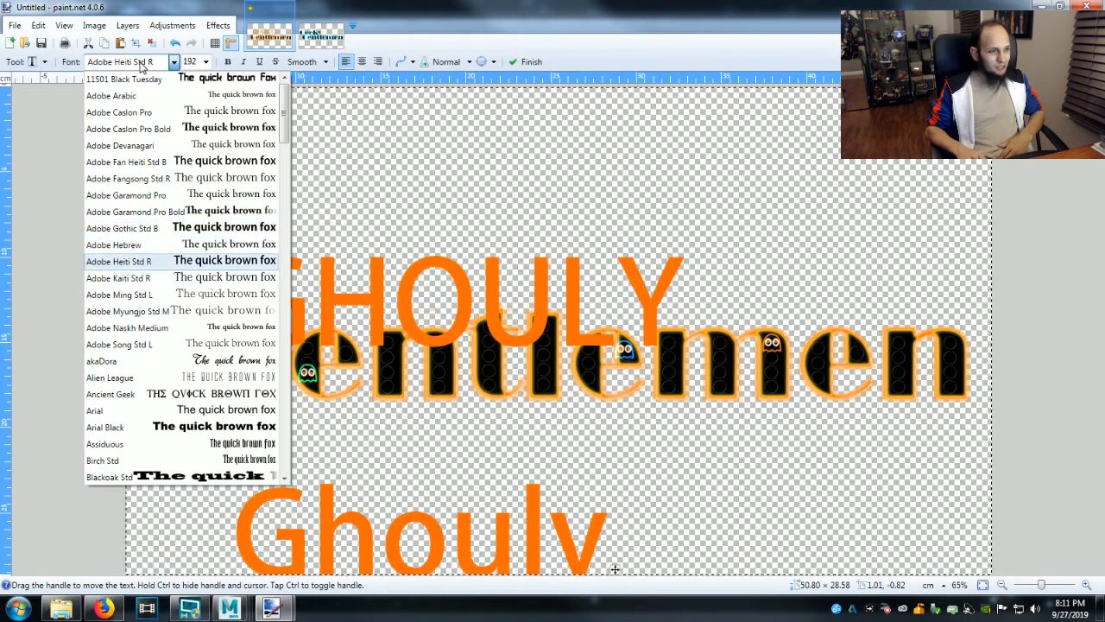
{"action": "key", "text": "Down"}
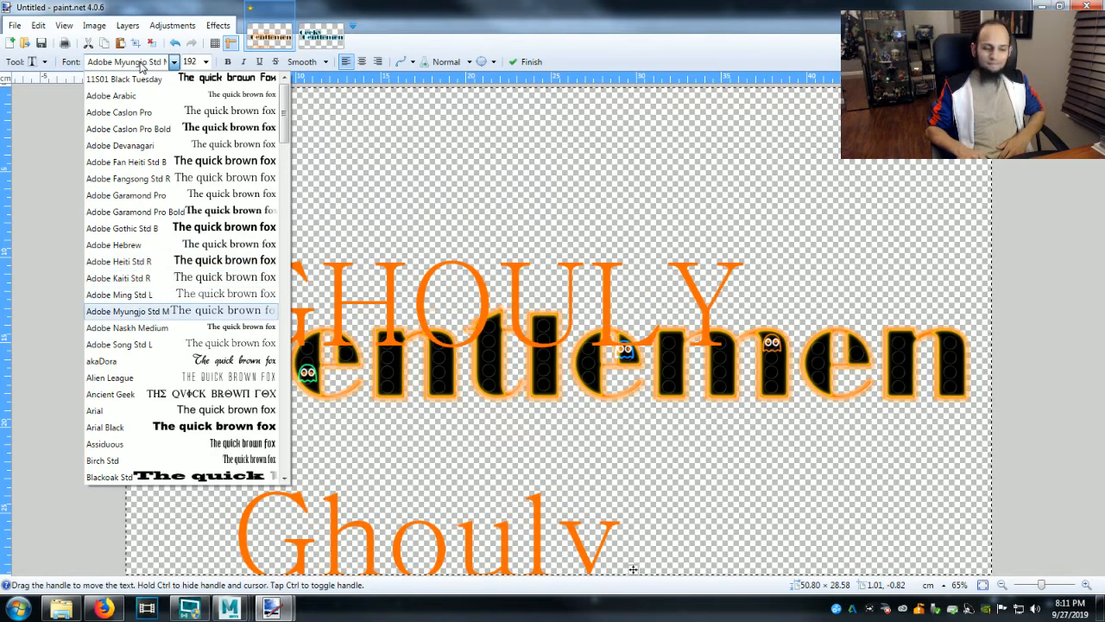
{"action": "key", "text": "Down"}
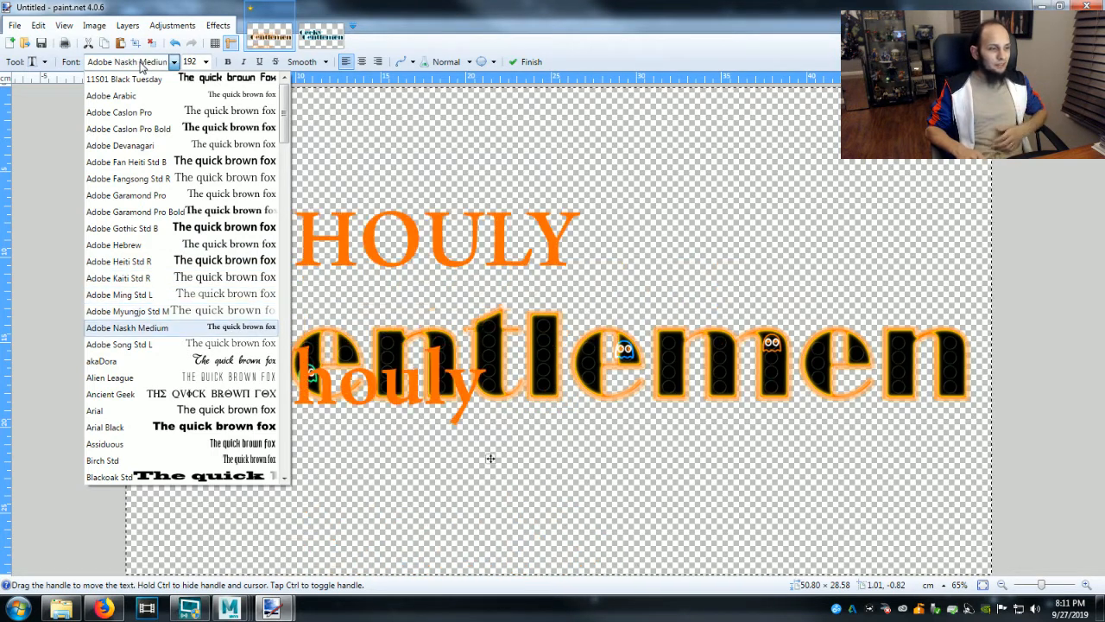
{"action": "key", "text": "Down"}
{"action": "key", "text": "Down"}
{"action": "key", "text": "Down"}
{"action": "key", "text": "Down"}
{"action": "key", "text": "Down"}
{"action": "key", "text": "Up"}
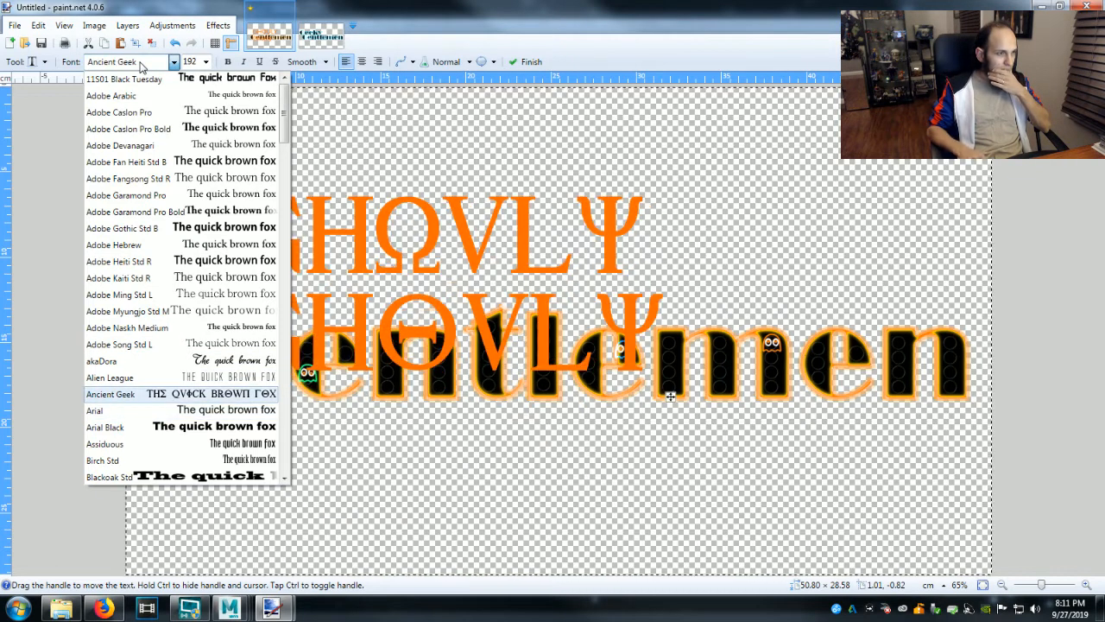
{"action": "key", "text": "Down"}
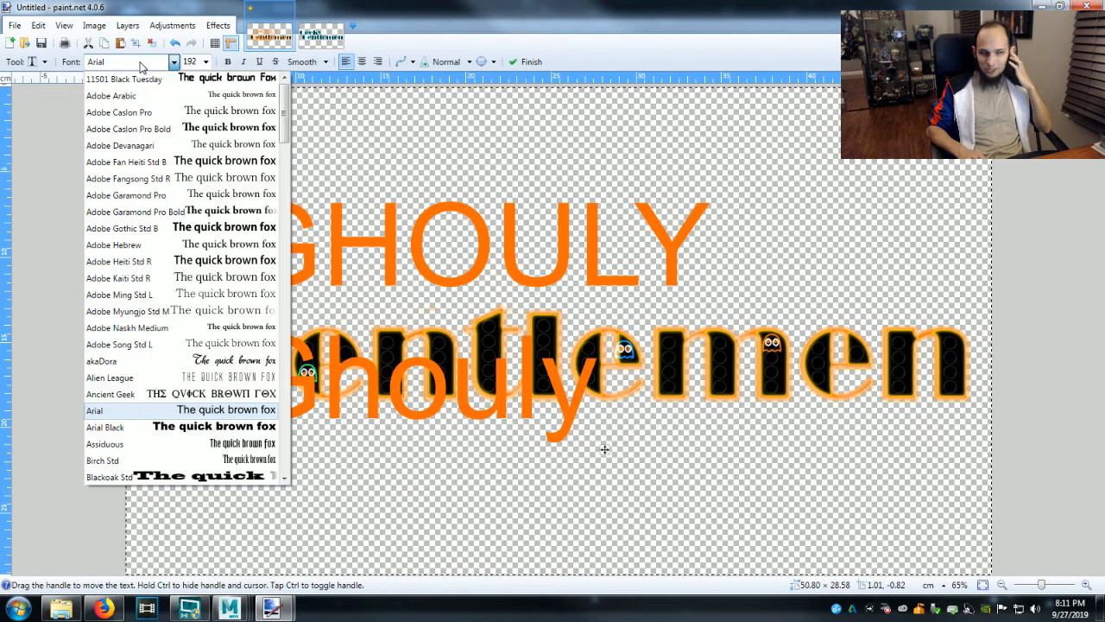
{"action": "key", "text": "Down"}
{"action": "key", "text": "Down"}
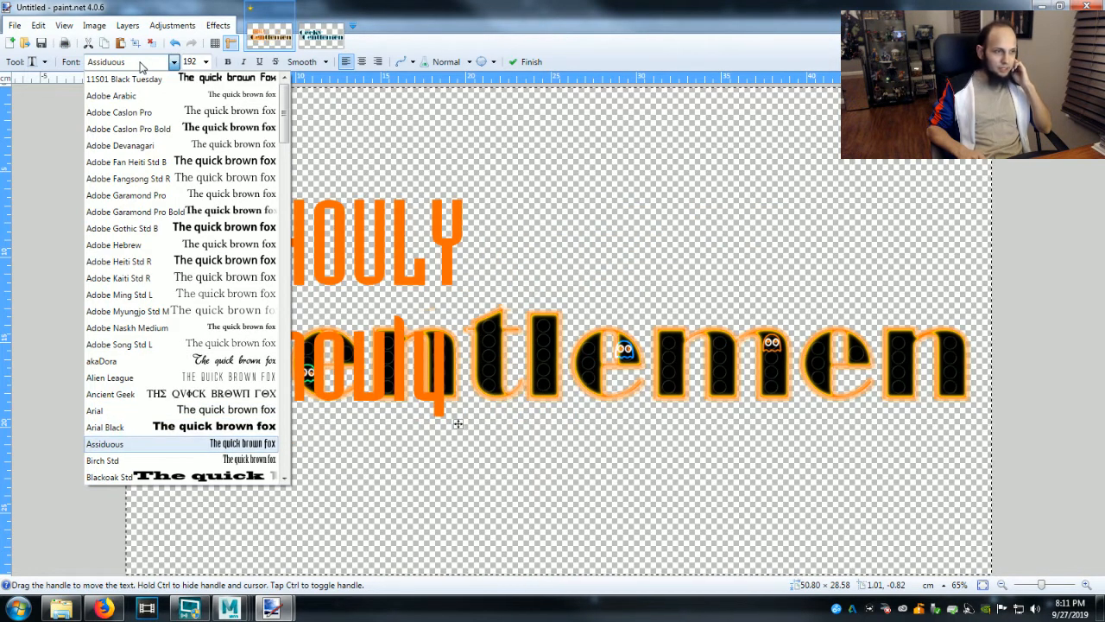
{"action": "key", "text": "Down"}
{"action": "key", "text": "Down"}
{"action": "key", "text": "Down"}
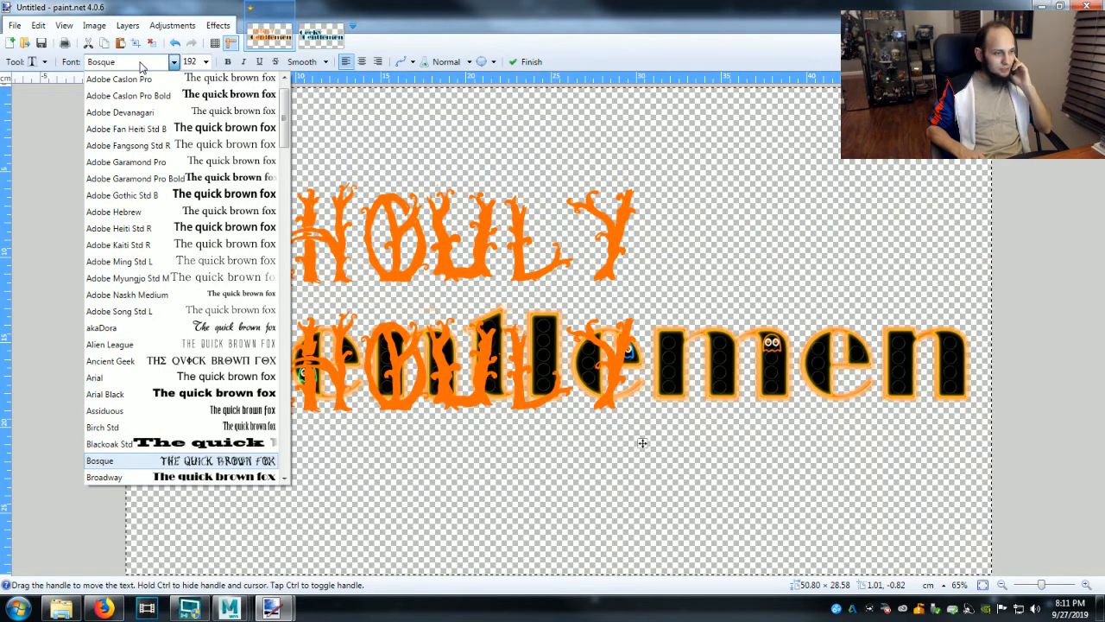
{"action": "key", "text": "Down"}
{"action": "key", "text": "Down"}
{"action": "key", "text": "Down"}
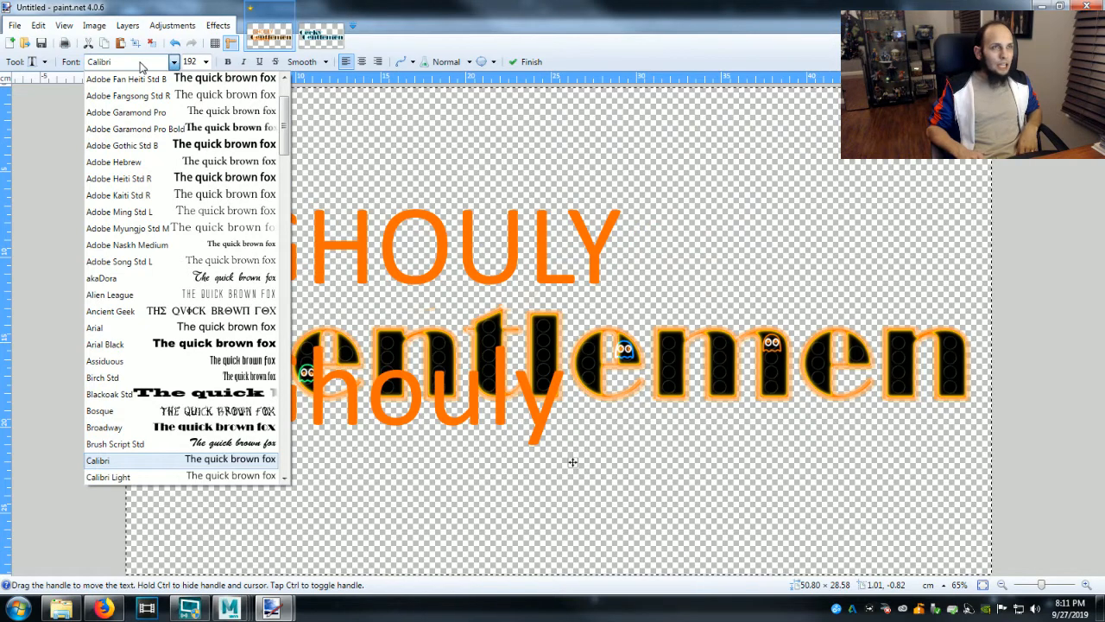
{"action": "key", "text": "Down"}
{"action": "key", "text": "Down"}
{"action": "key", "text": "Down"}
{"action": "key", "text": "Down"}
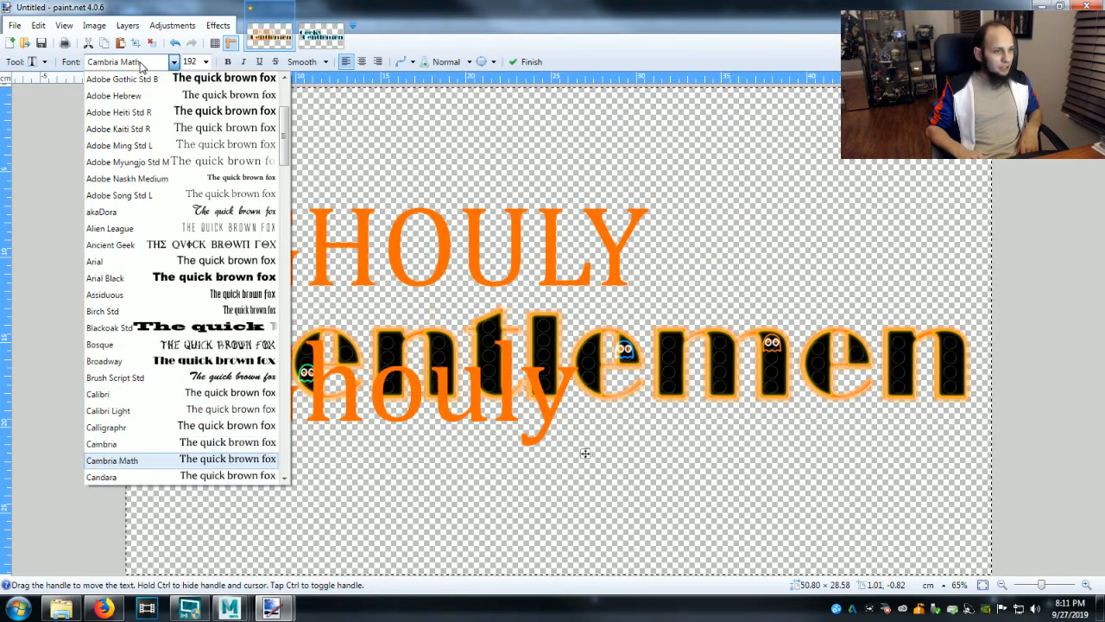
{"action": "key", "text": "Down"}
{"action": "key", "text": "Down"}
{"action": "key", "text": "Down"}
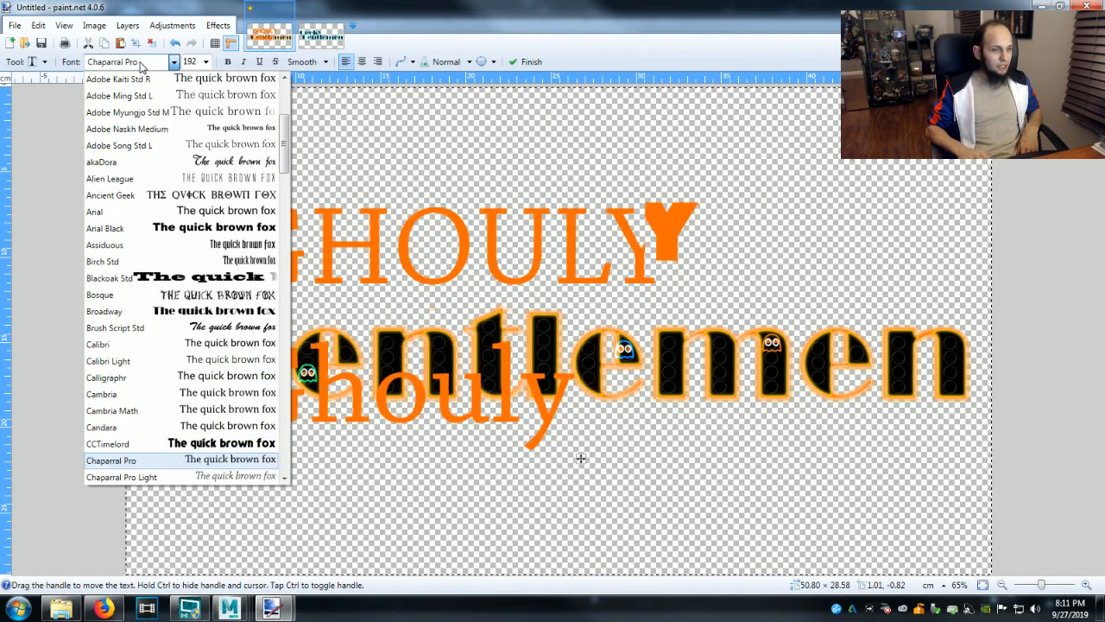
{"action": "key", "text": "Down"}
{"action": "key", "text": "Down"}
{"action": "key", "text": "Down"}
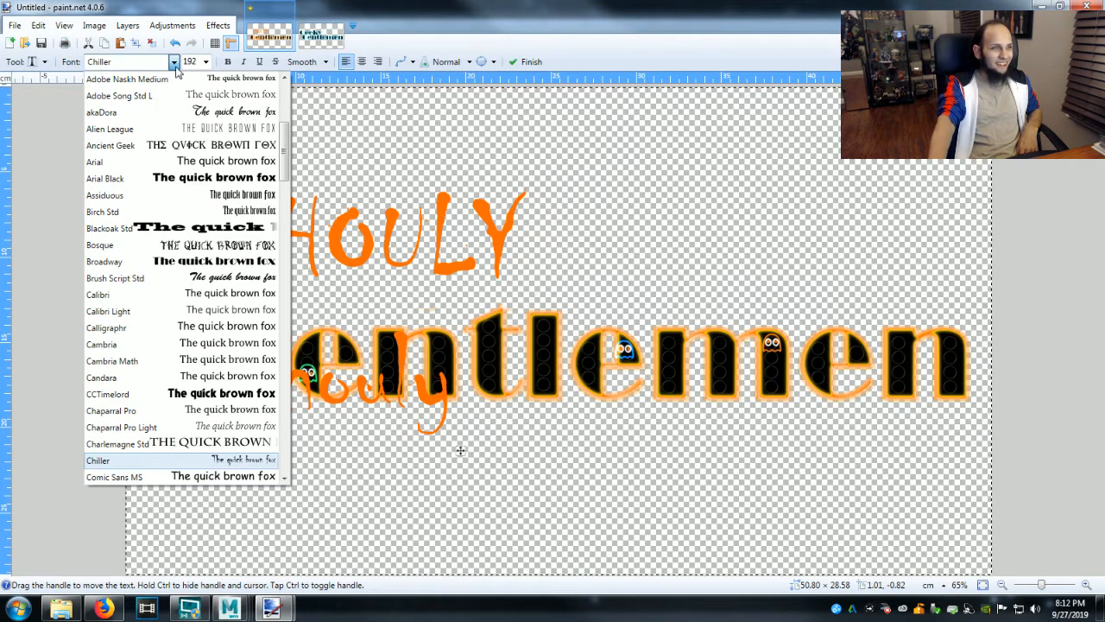
{"action": "left_click", "coordinate": [173, 62]}
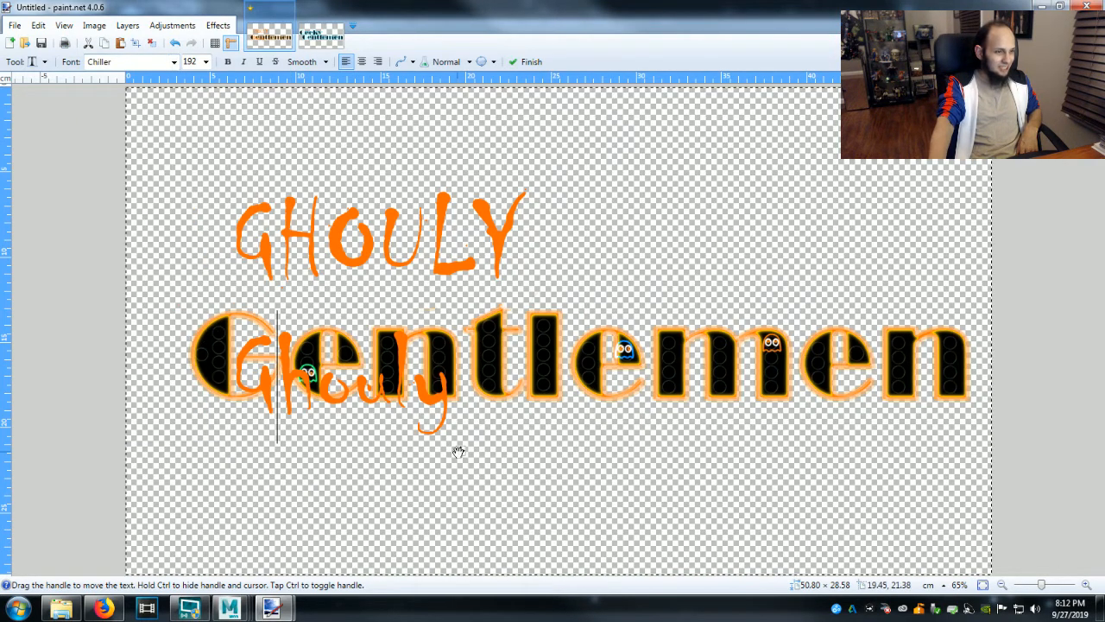
{"action": "mouse_move", "coordinate": [456, 449]}
{"action": "left_mouse_down"}
{"action": "mouse_move", "coordinate": [449, 464]}
{"action": "mouse_move", "coordinate": [467, 461]}
{"action": "left_mouse_up"}
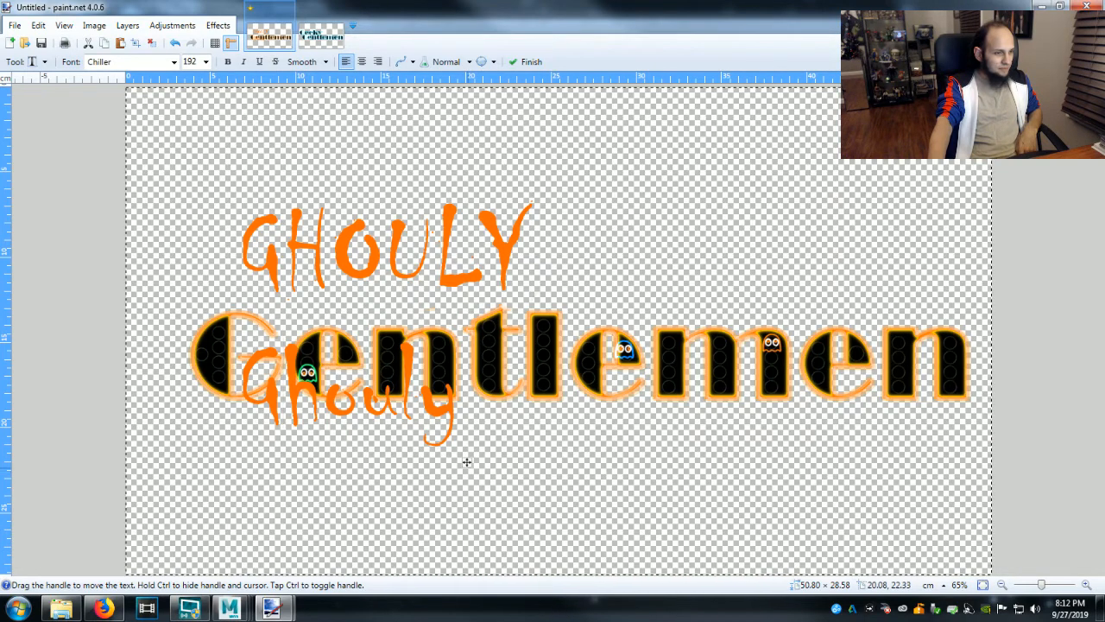
{"action": "left_click_drag", "start_coordinate": [470, 469], "coordinate": [452, 435]}
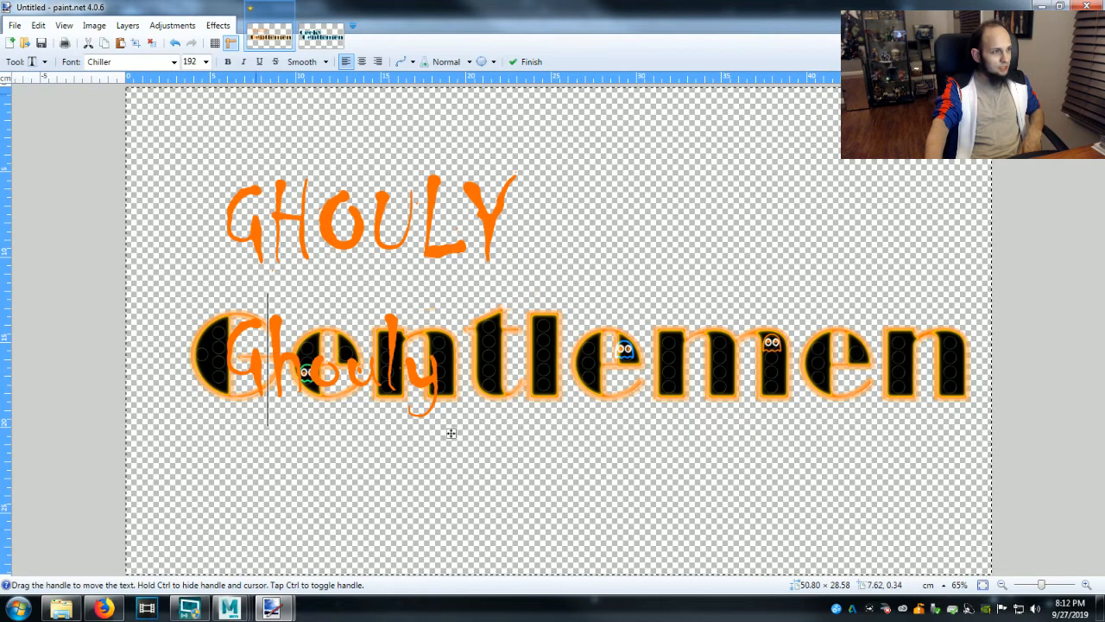
Set the two Ghouly text lines in the Floydian font and move them slightly left and down on the canvas.
{"action": "left_click", "coordinate": [174, 62]}
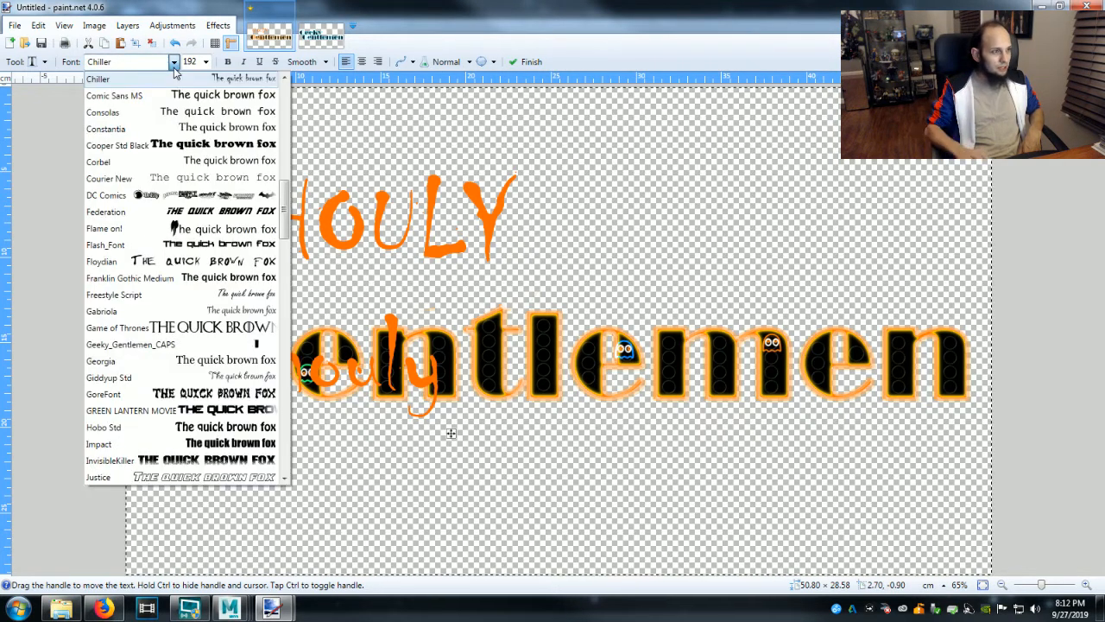
{"action": "key", "text": "Down"}
{"action": "key", "text": "Down"}
{"action": "key", "text": "Down"}
{"action": "key", "text": "Down"}
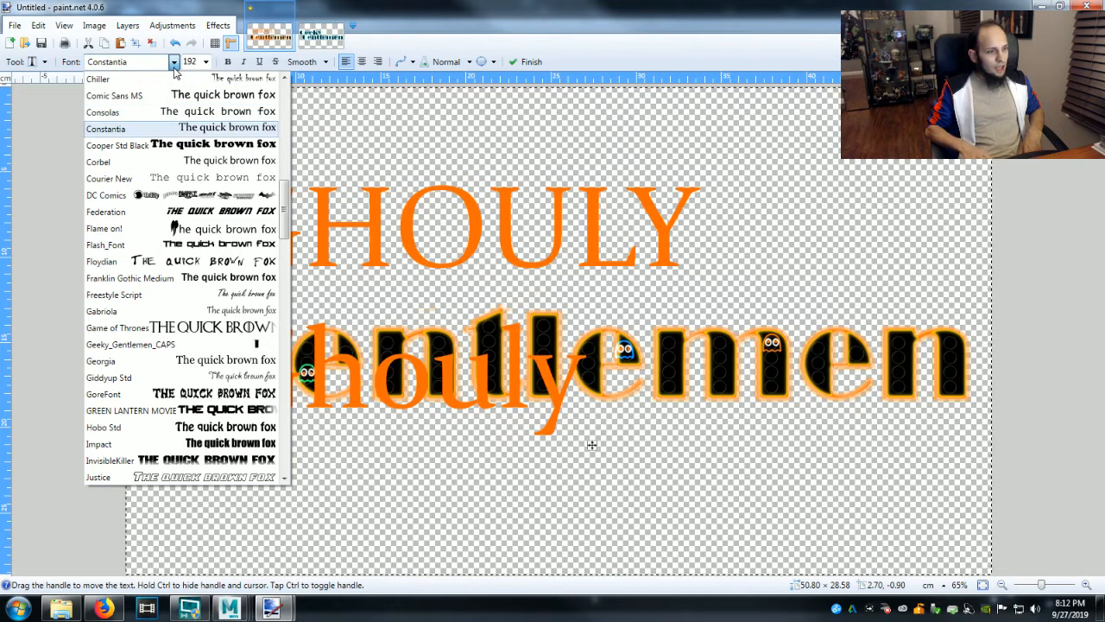
{"action": "key", "text": "Down"}
{"action": "key", "text": "Down"}
{"action": "key", "text": "Down"}
{"action": "key", "text": "Down"}
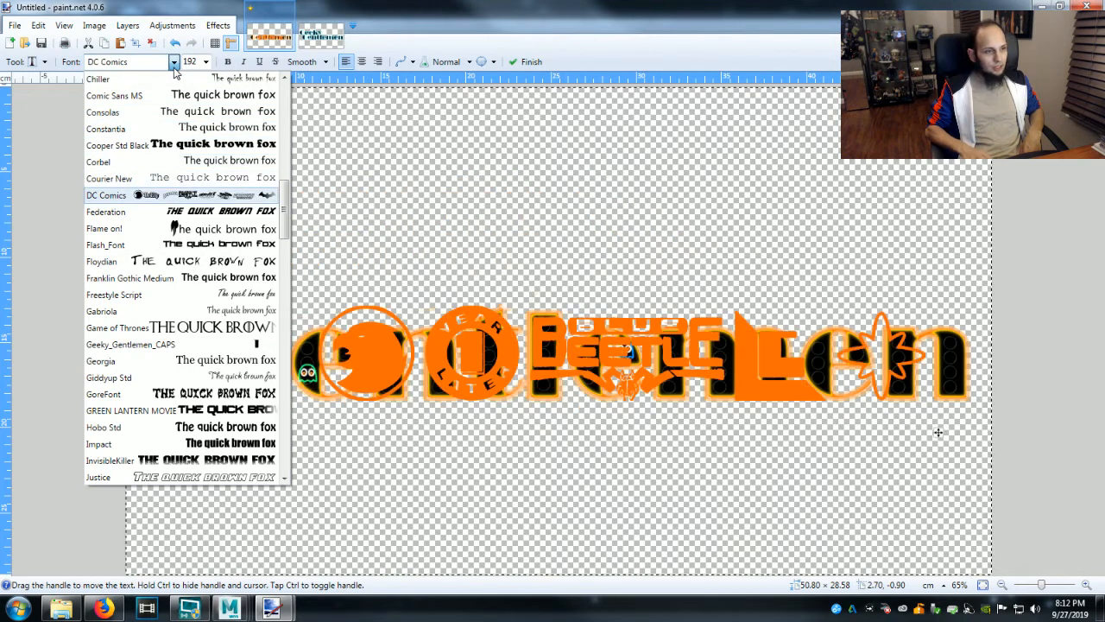
{"action": "key", "text": "Down"}
{"action": "key", "text": "Down"}
{"action": "key", "text": "Down"}
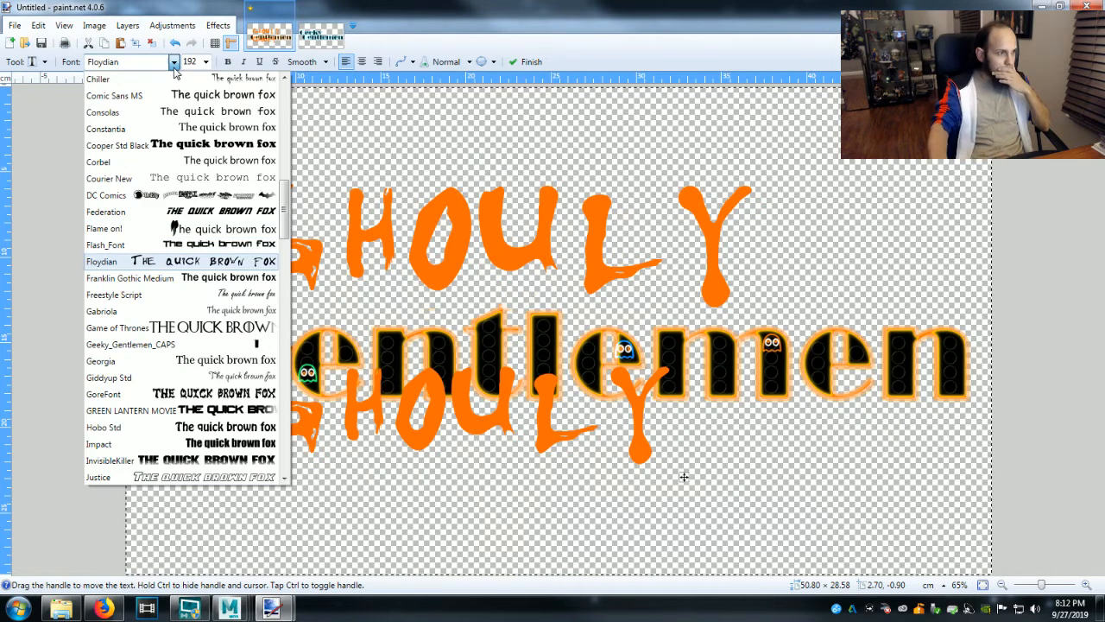
{"action": "key", "text": "Return"}
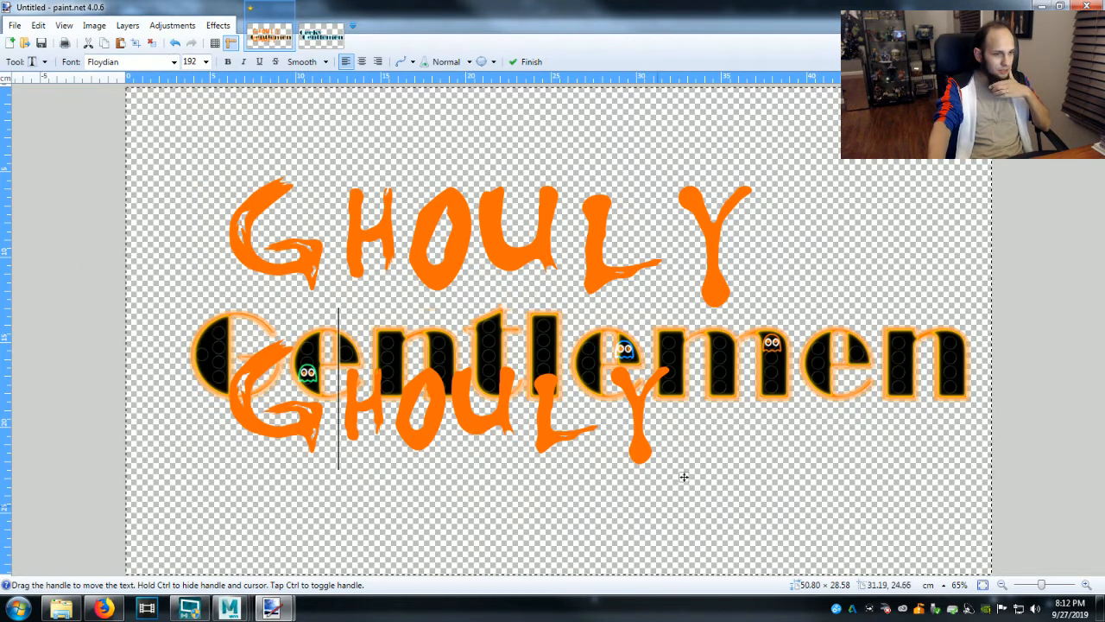
{"action": "left_click_drag", "start_coordinate": [683, 477], "coordinate": [664, 492]}
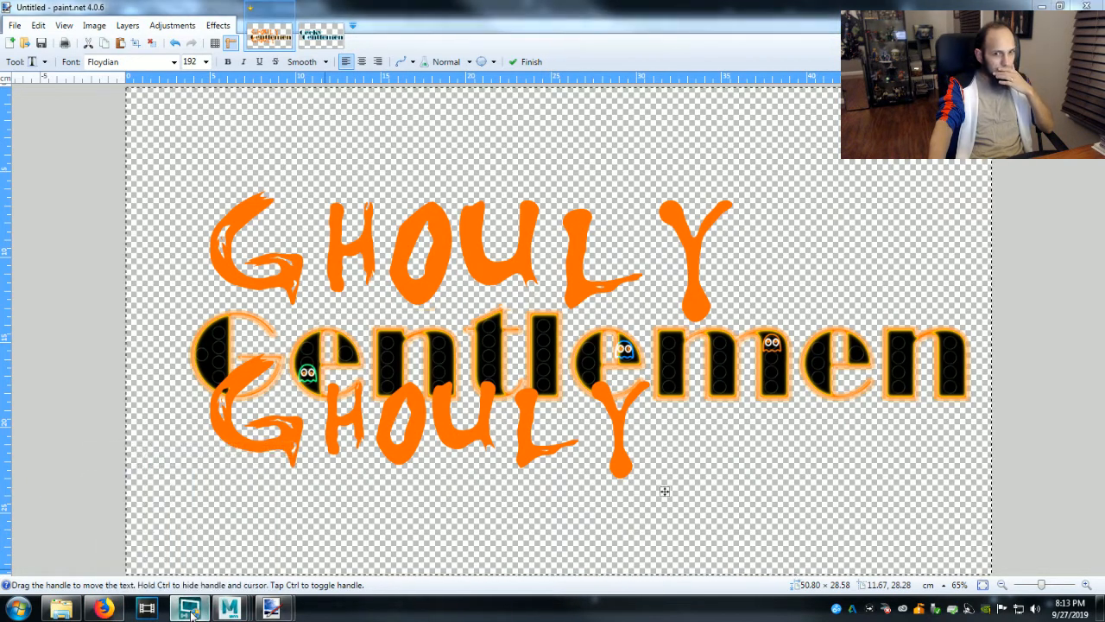
Switch to the untitled Autodesk Maya 2018 scene and dismiss its Open dialog without loading a file.
{"action": "mouse_move", "coordinate": [231, 610]}
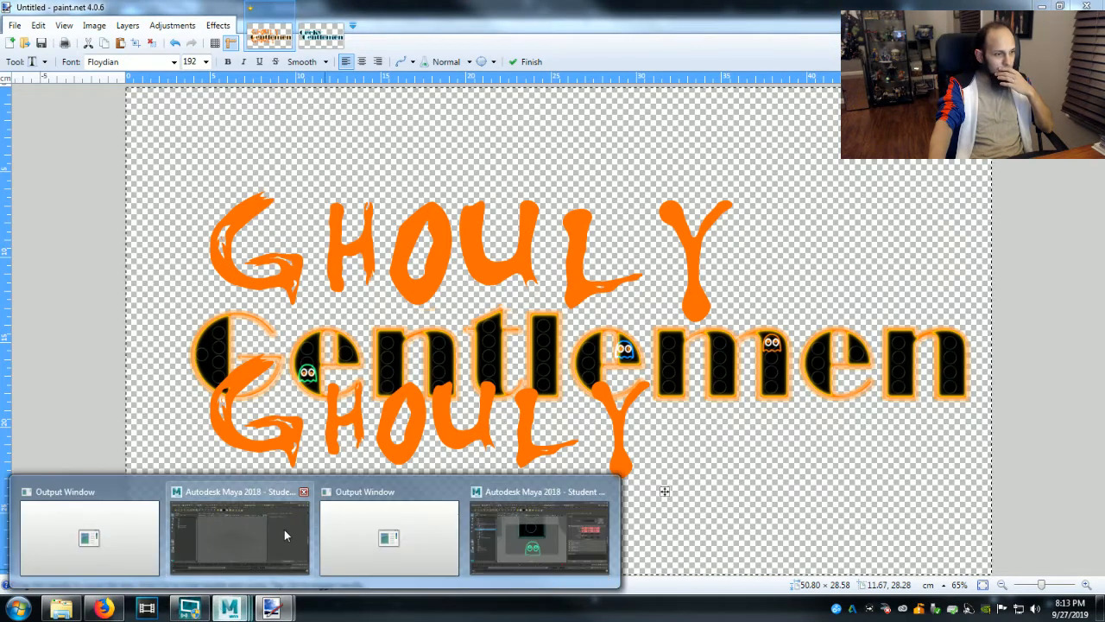
{"action": "left_click", "coordinate": [284, 530]}
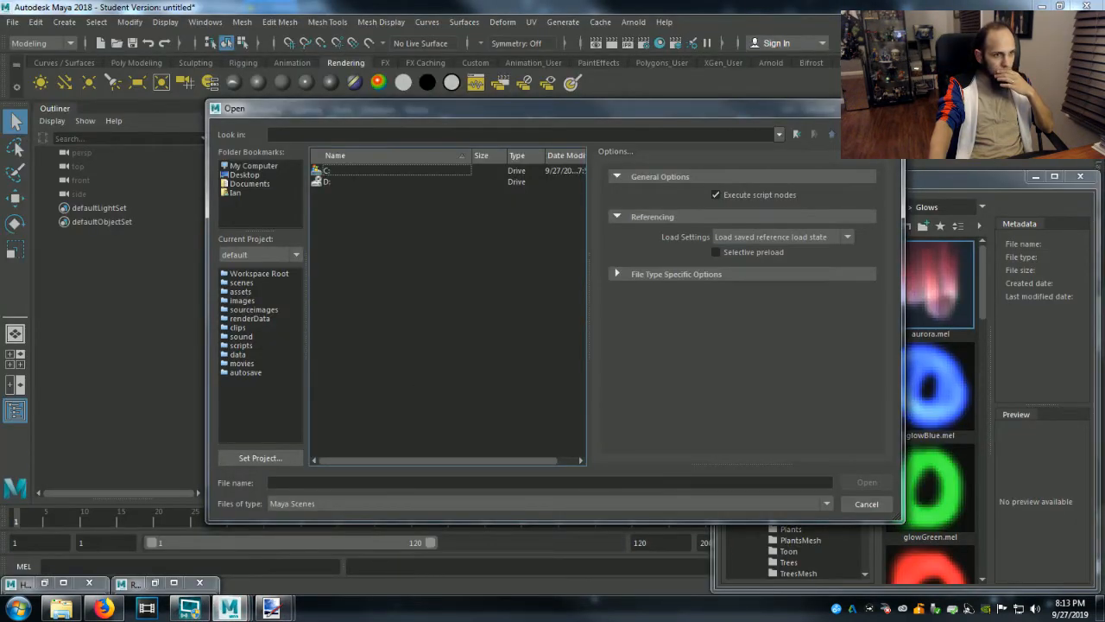
{"action": "left_click", "coordinate": [885, 105]}
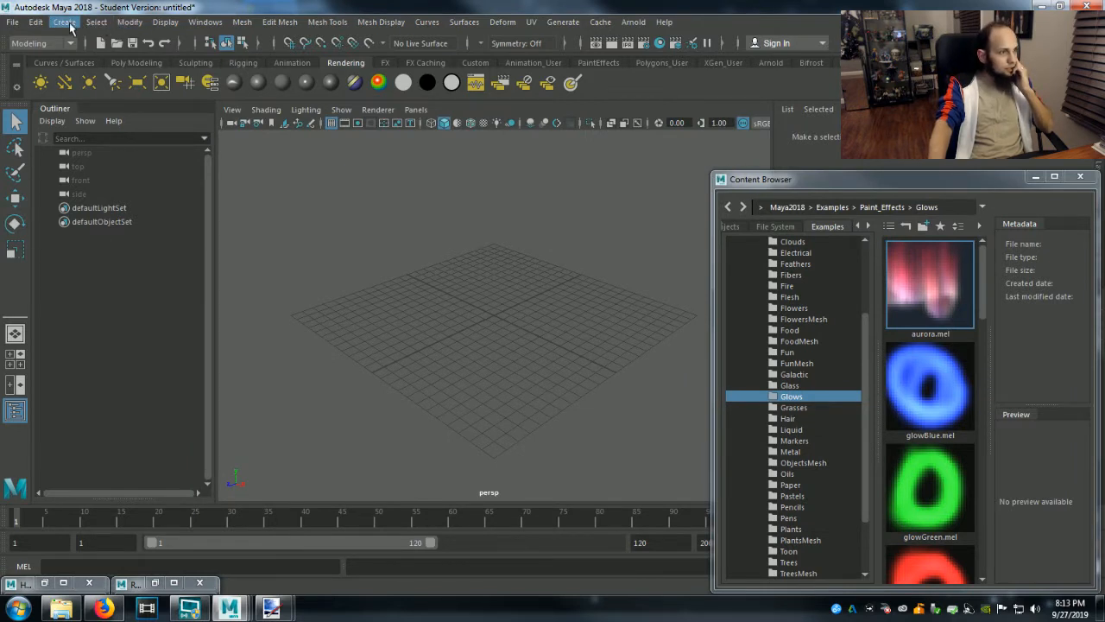
Create a 3D type object in the scene and minimize the Content Browser to reveal the type settings.
{"action": "left_click", "coordinate": [82, 27]}
{"action": "left_click", "coordinate": [178, 143]}
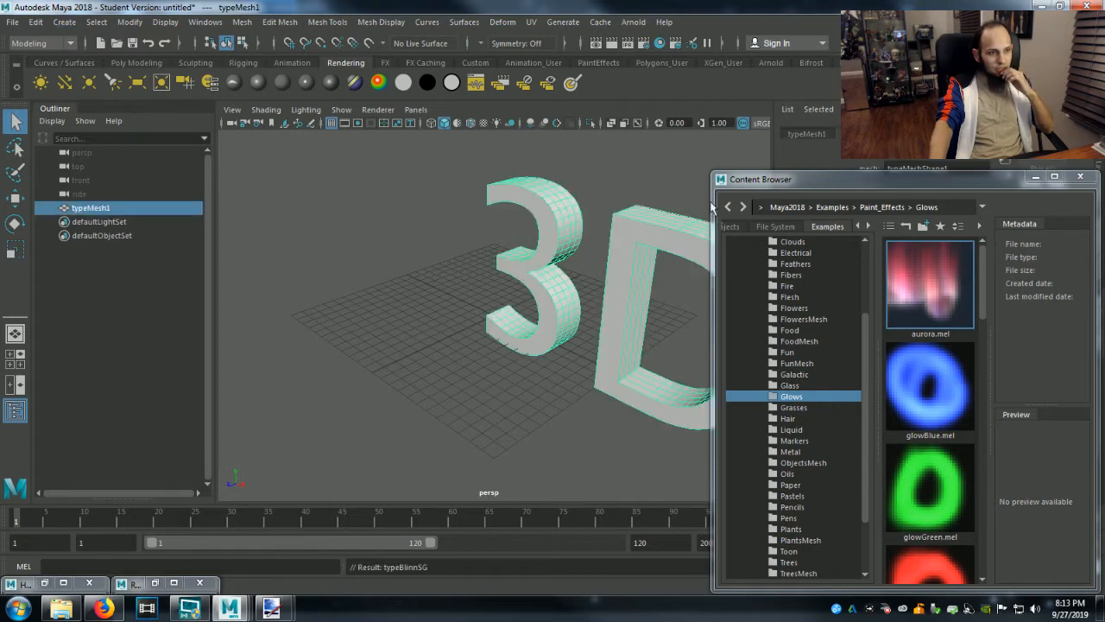
{"action": "left_click", "coordinate": [1035, 177]}
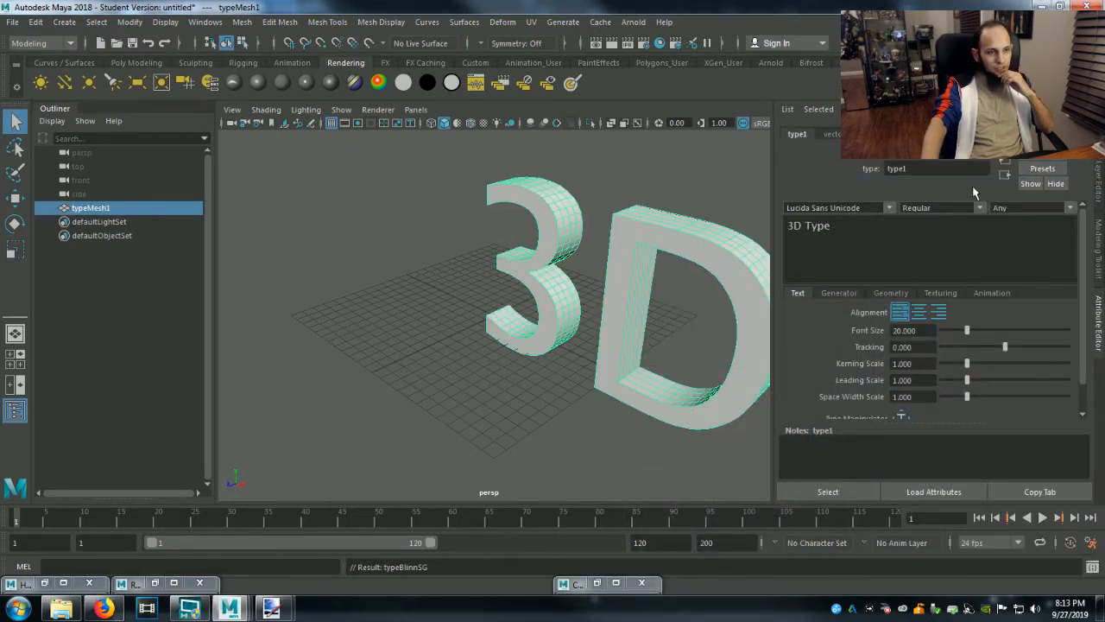
Replace the default type text with Ghouly on the first line and an indented Gentlemen on the second.
{"action": "left_click_drag", "start_coordinate": [855, 227], "coordinate": [797, 226]}
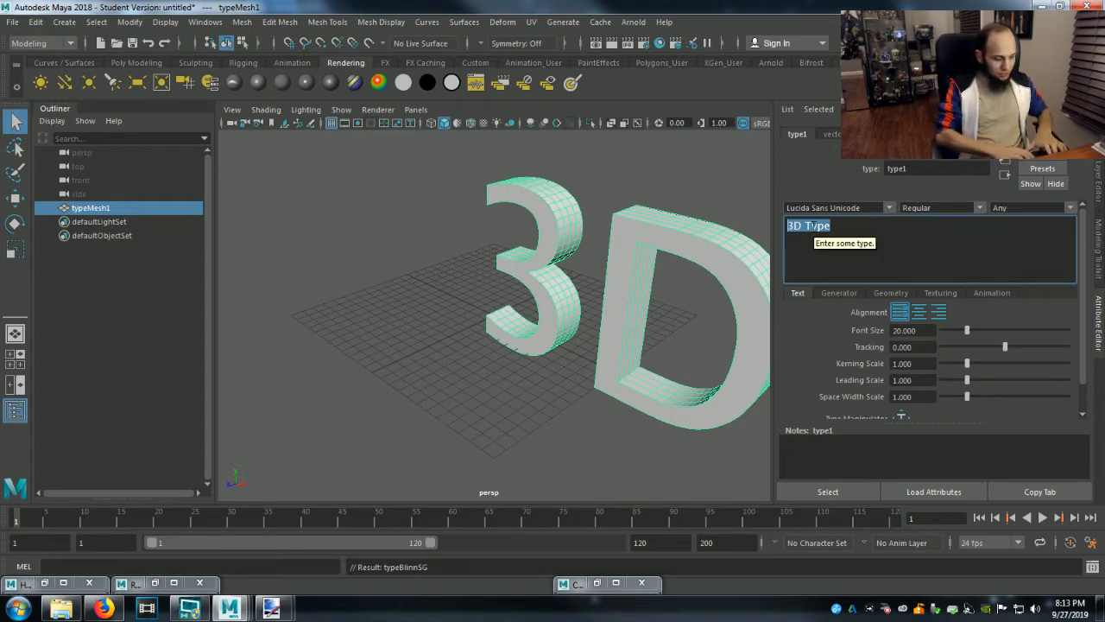
{"action": "type", "text": "G"}
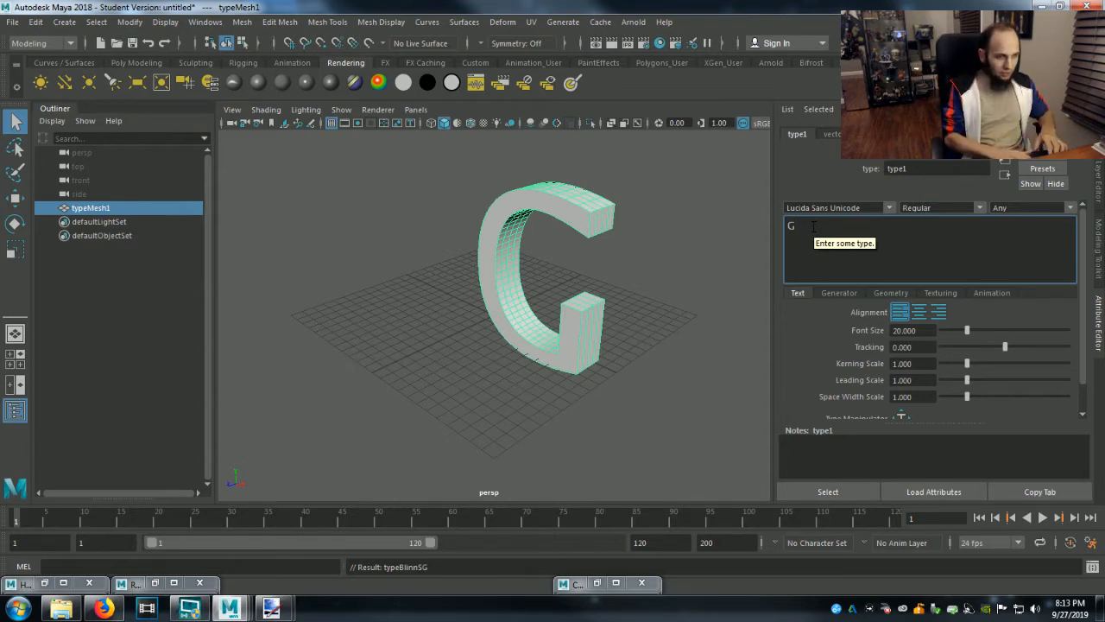
{"action": "type", "text": "houly"}
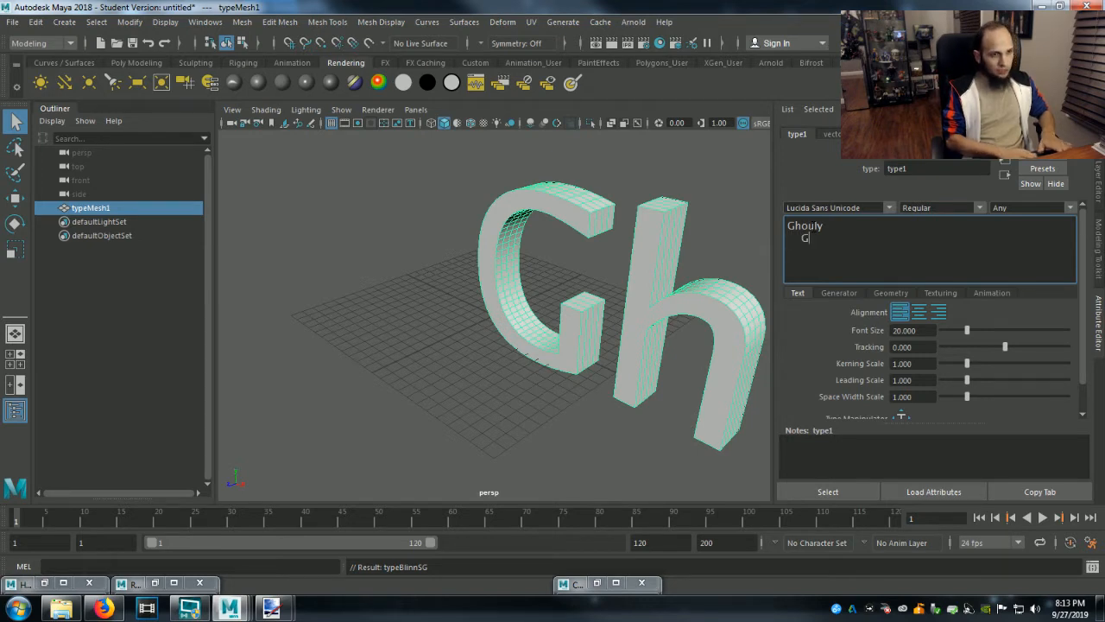
{"action": "type", "text": "lemen"}
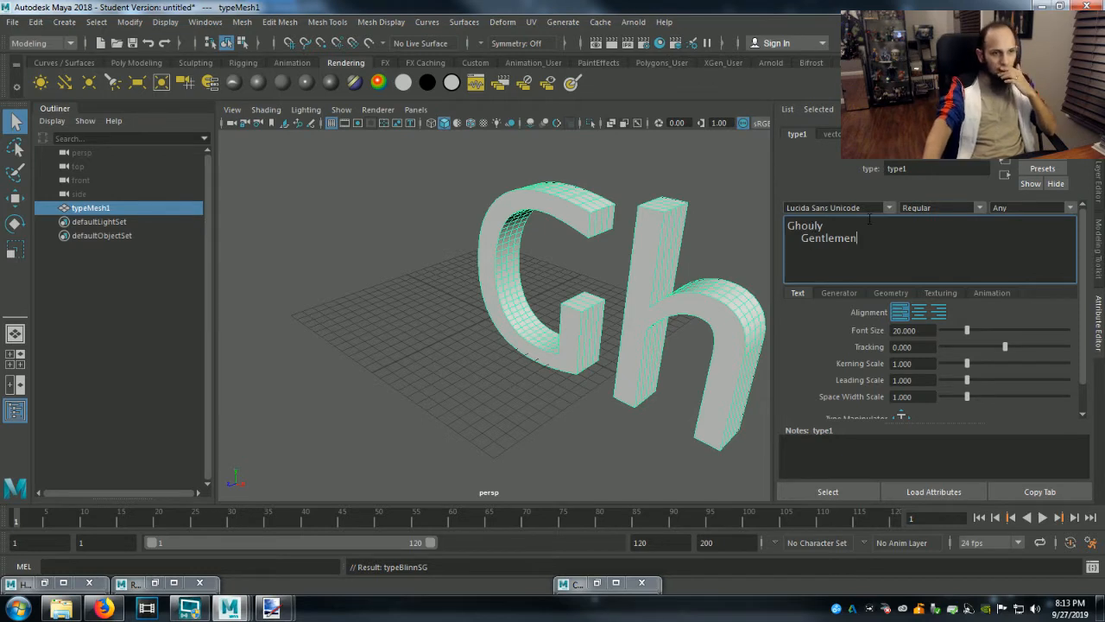
Set the font of the Ghouly Gentlemen type object to Floydian.
{"action": "left_click_drag", "start_coordinate": [859, 238], "coordinate": [811, 226]}
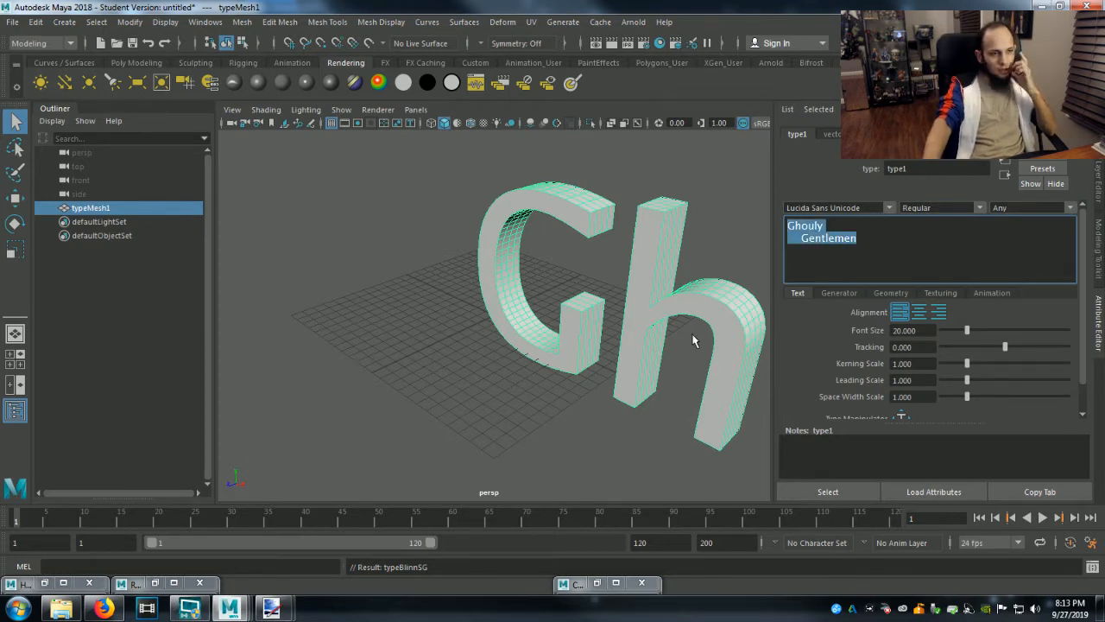
{"action": "scroll", "coordinate": [696, 336], "scroll_direction": "down", "scroll_amount": 8}
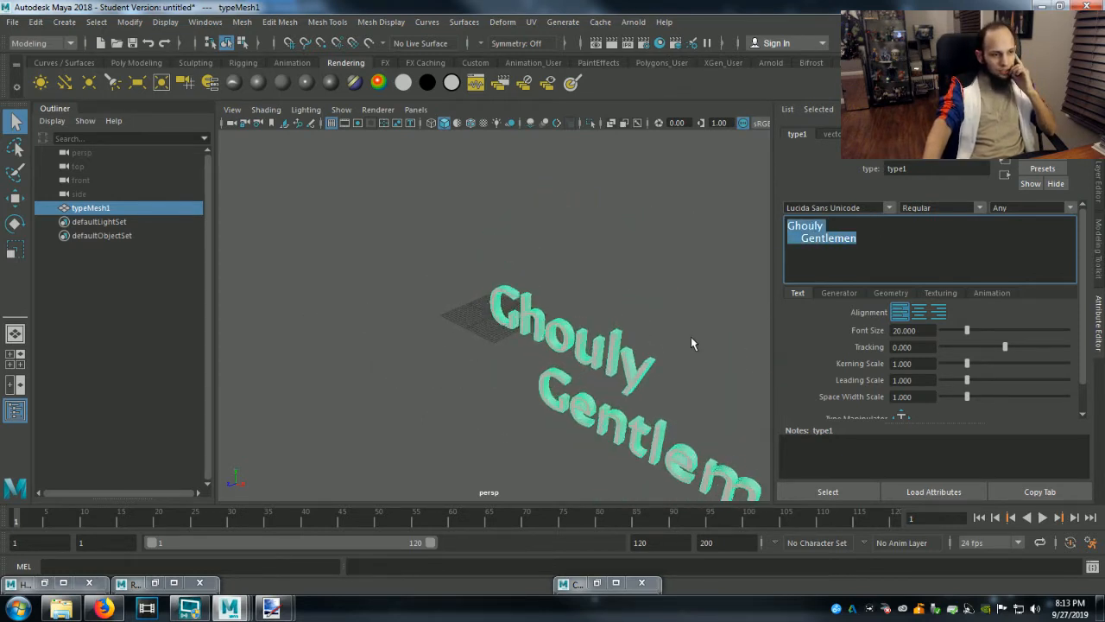
{"action": "left_click", "coordinate": [890, 208]}
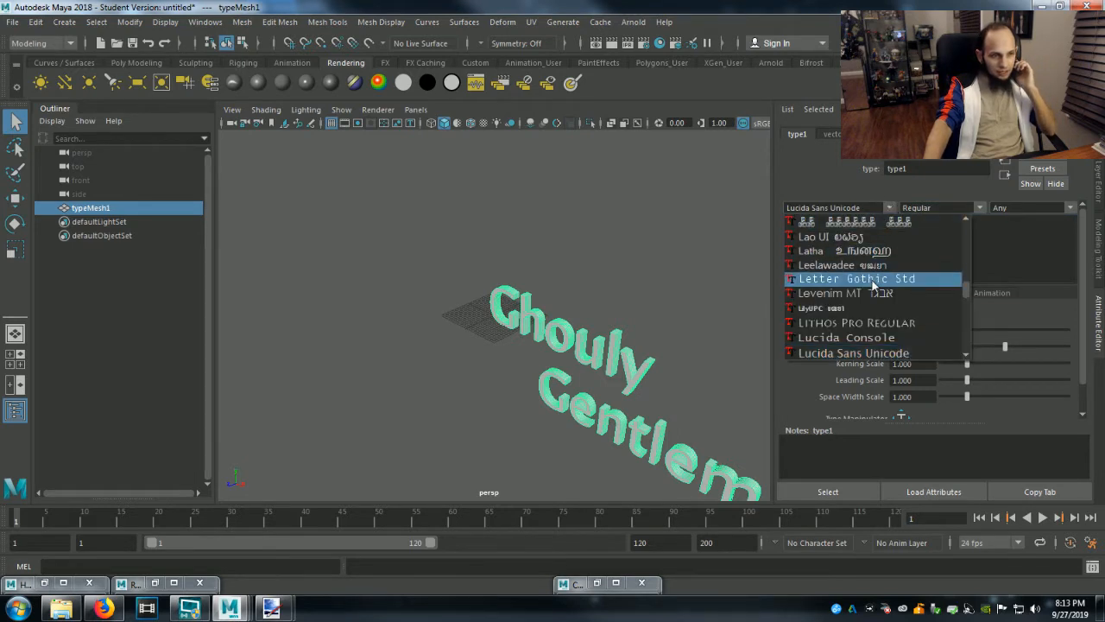
{"action": "scroll", "coordinate": [873, 283], "scroll_direction": "up", "scroll_amount": 8}
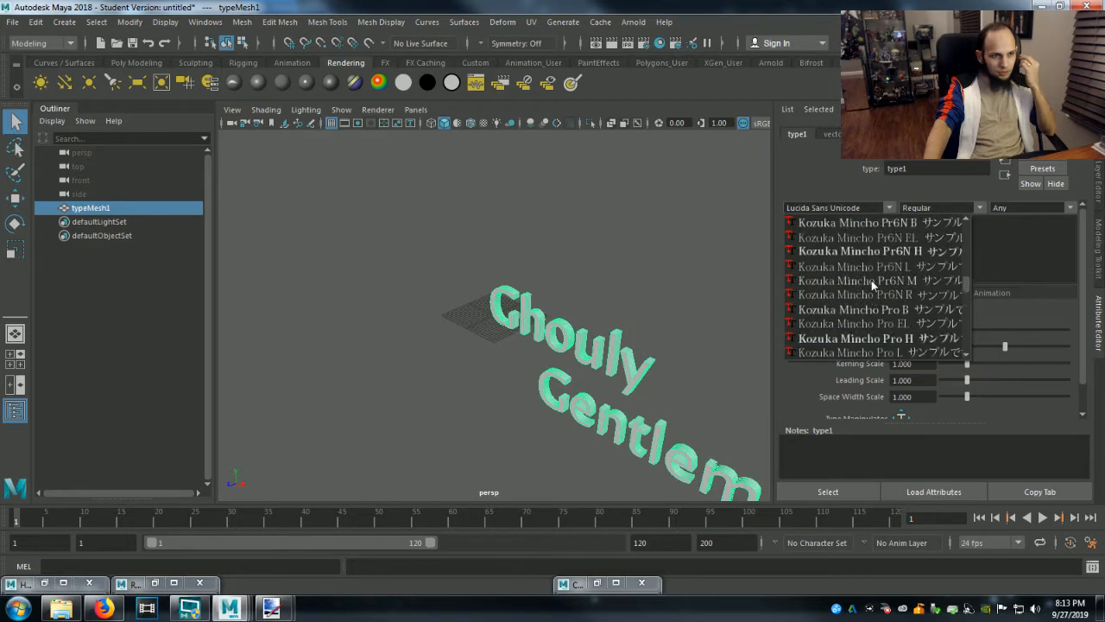
{"action": "scroll", "coordinate": [871, 280], "scroll_direction": "up", "scroll_amount": 5}
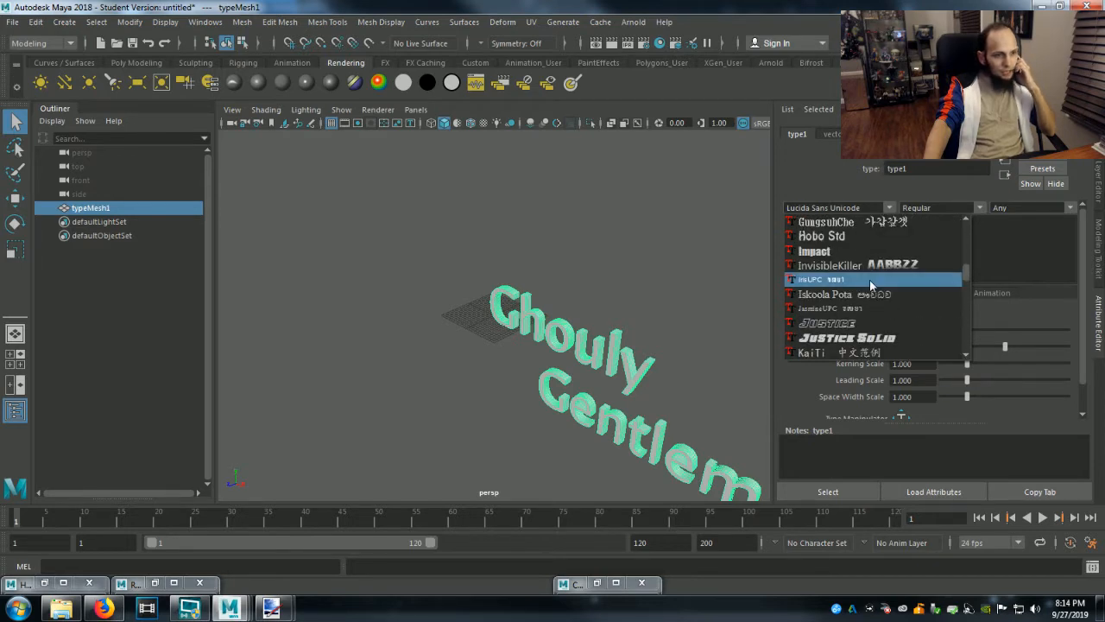
{"action": "scroll", "coordinate": [869, 279], "scroll_direction": "up", "scroll_amount": 2}
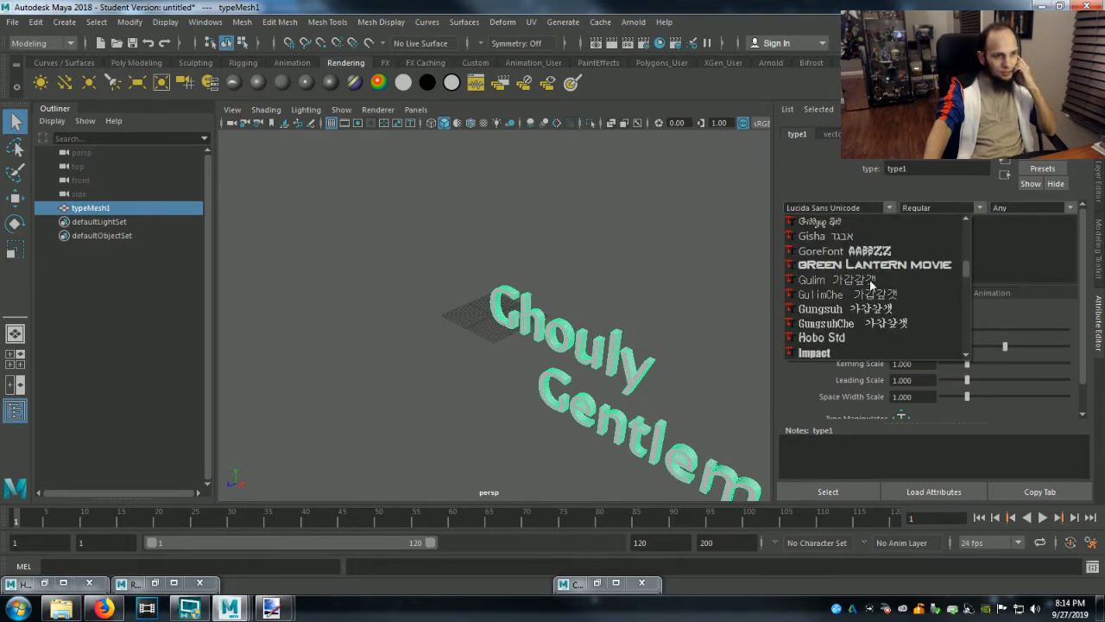
{"action": "scroll", "coordinate": [869, 279], "scroll_direction": "up", "scroll_amount": 4}
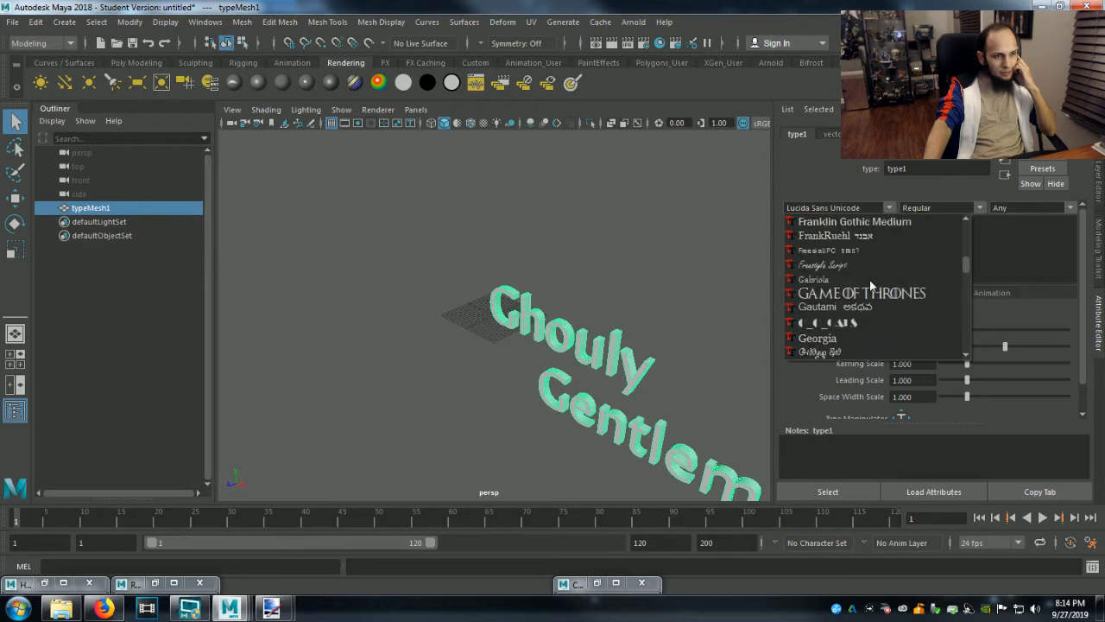
{"action": "scroll", "coordinate": [870, 279], "scroll_direction": "up", "scroll_amount": 1}
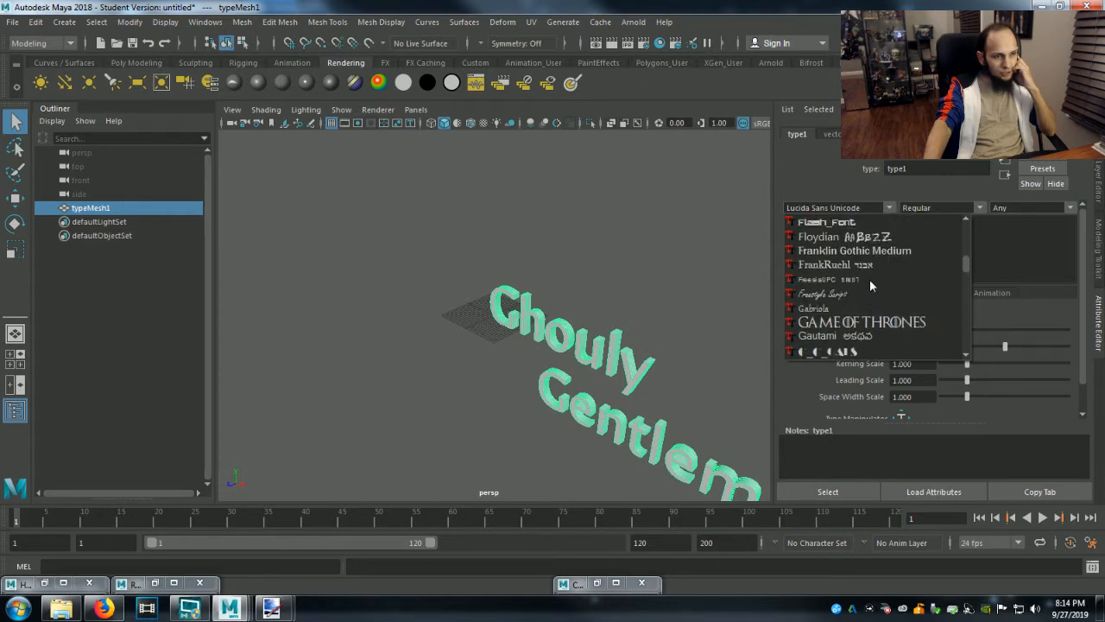
{"action": "left_click", "coordinate": [842, 237]}
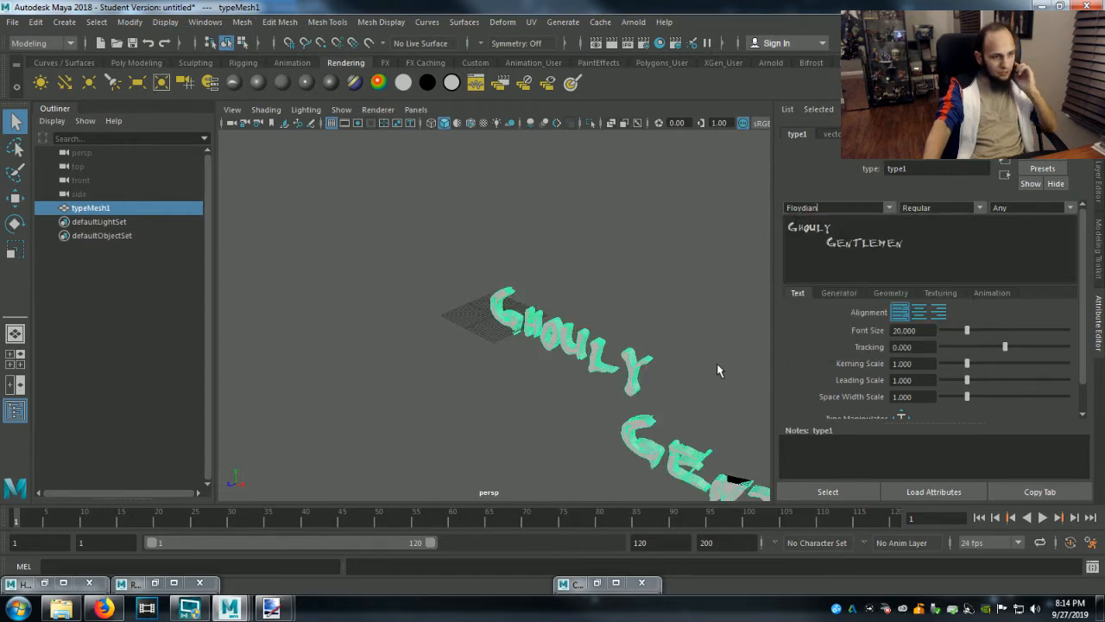
Shorten the indent of the Gentlemen line by removing some of its leading spaces.
{"action": "left_click_drag", "start_coordinate": [735, 376], "coordinate": [531, 421], "text": "alt"}
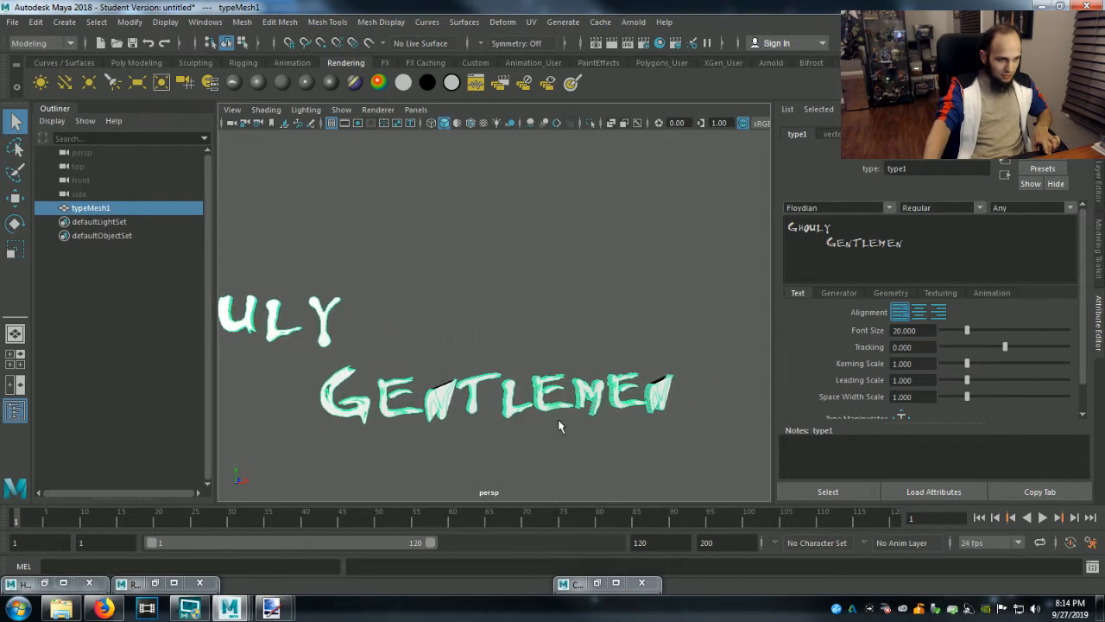
{"action": "left_click_drag", "start_coordinate": [600, 424], "coordinate": [562, 423], "text": "alt"}
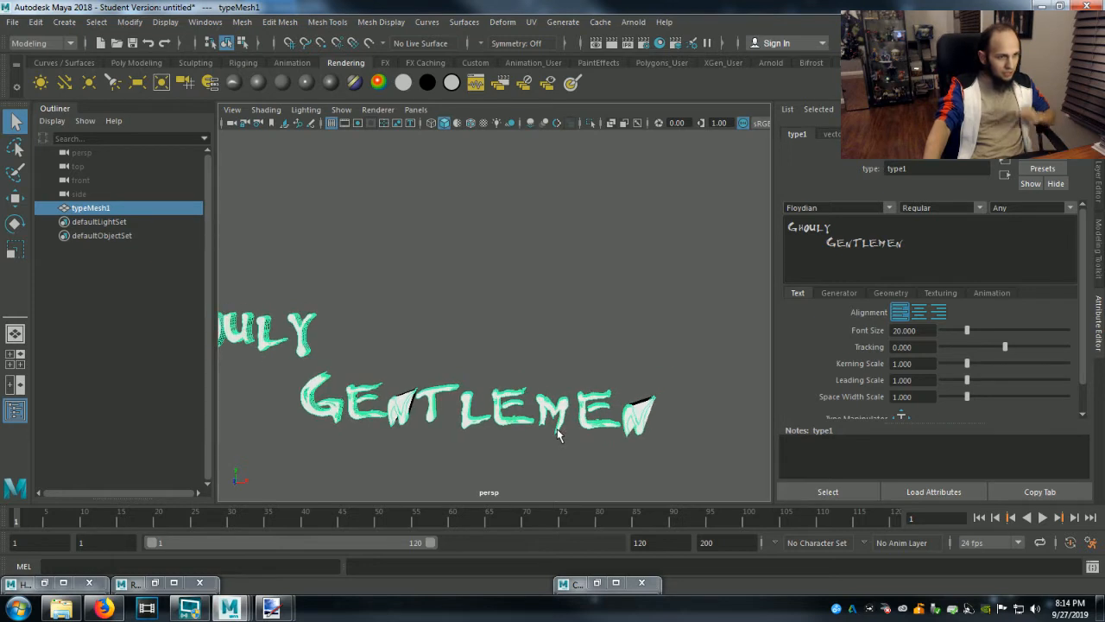
{"action": "left_click", "coordinate": [823, 245]}
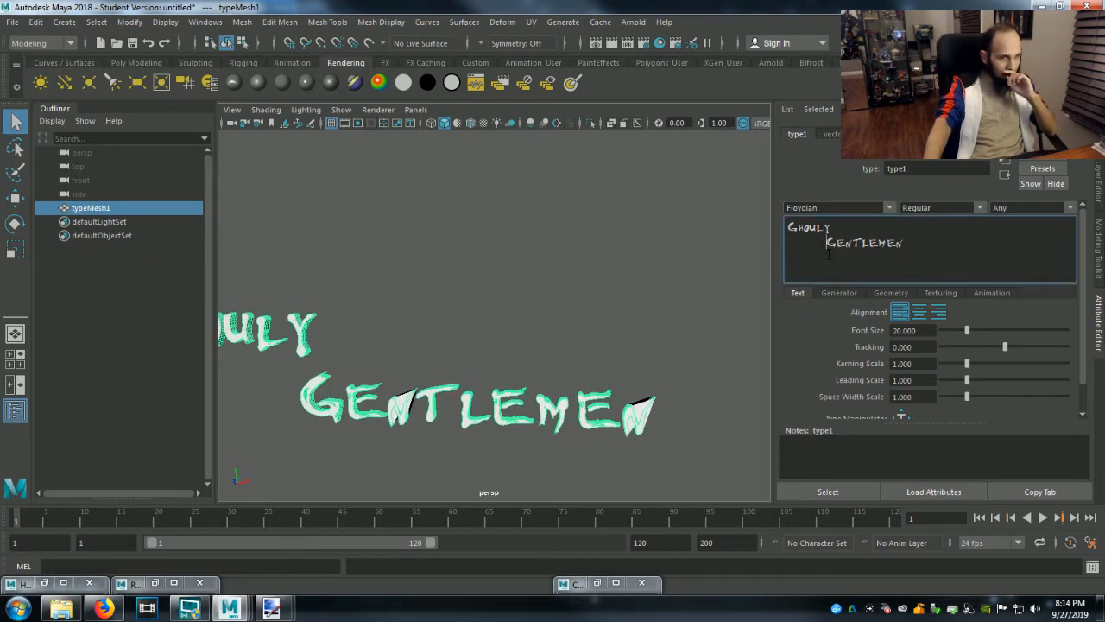
{"action": "key", "text": "BackSpace"}
{"action": "key", "text": "BackSpace"}
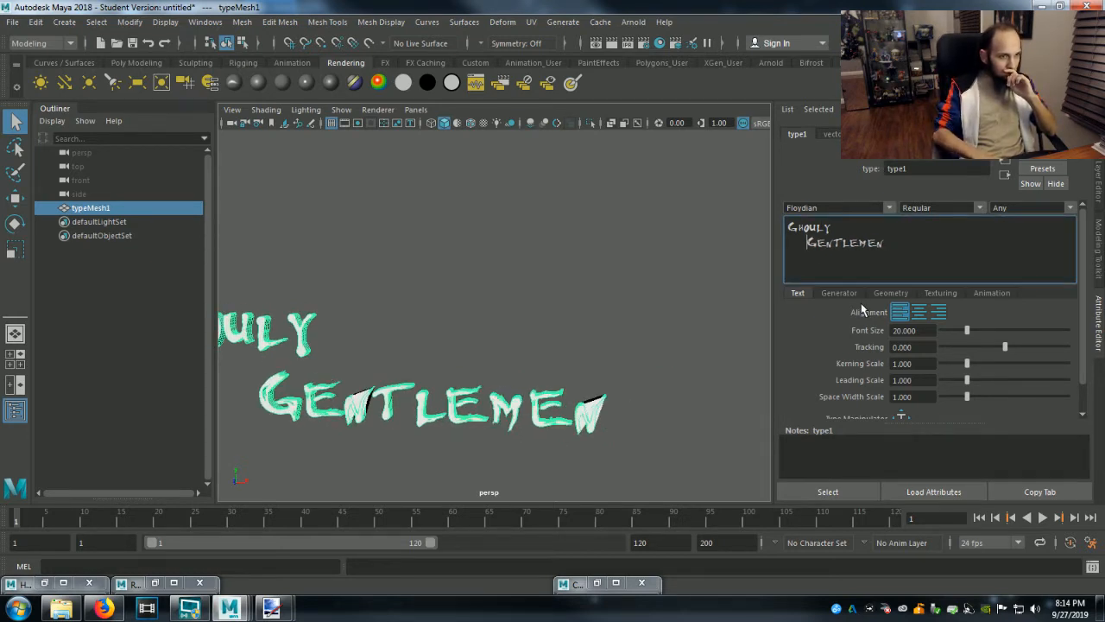
{"action": "scroll", "coordinate": [723, 315], "scroll_direction": "down", "scroll_amount": 2}
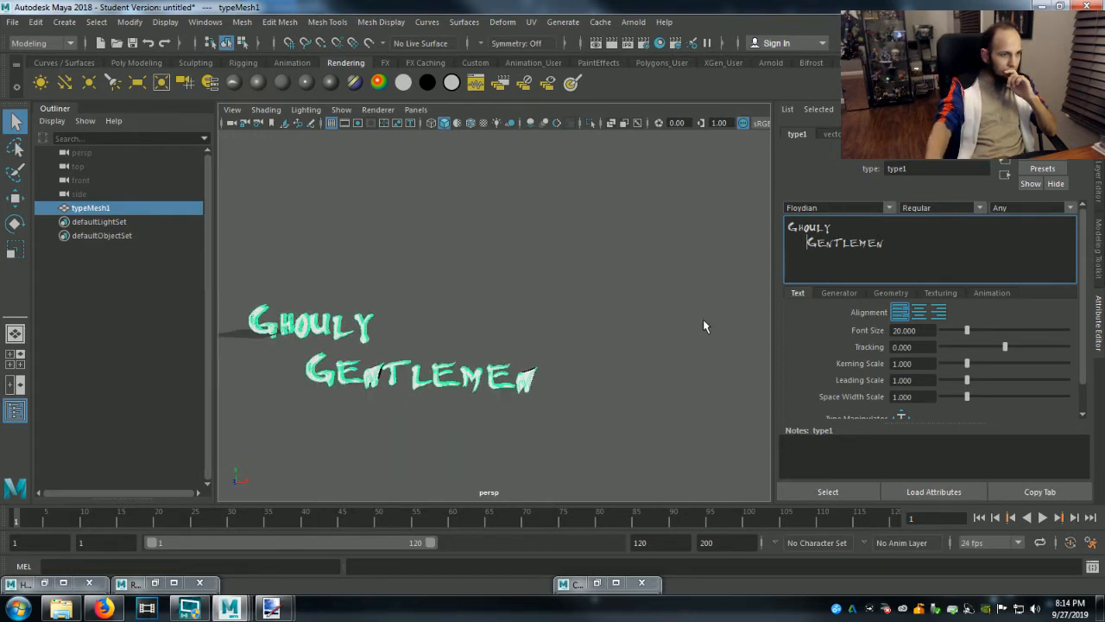
{"action": "key", "text": "BackSpace"}
{"action": "key", "text": "BackSpace"}
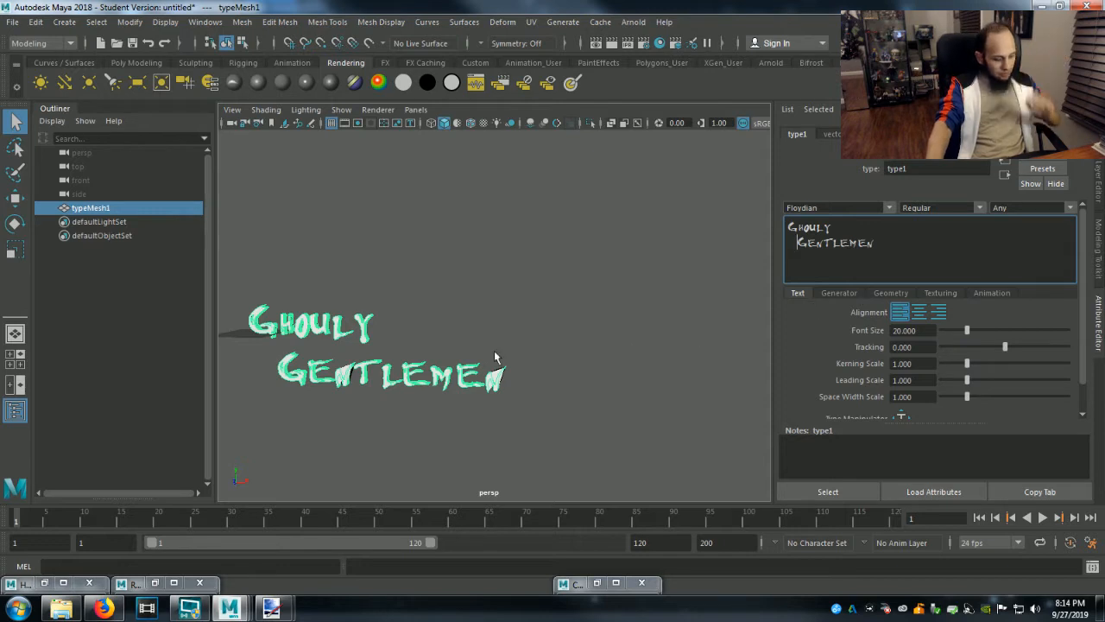
{"action": "type", "text": "f"}
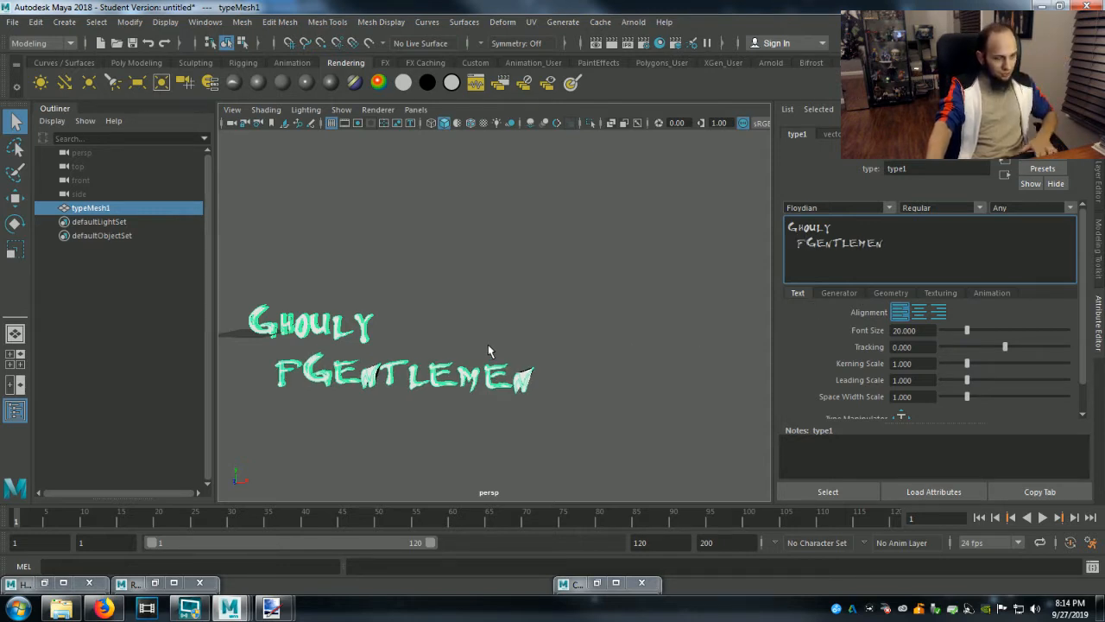
{"action": "key", "text": "BackSpace"}
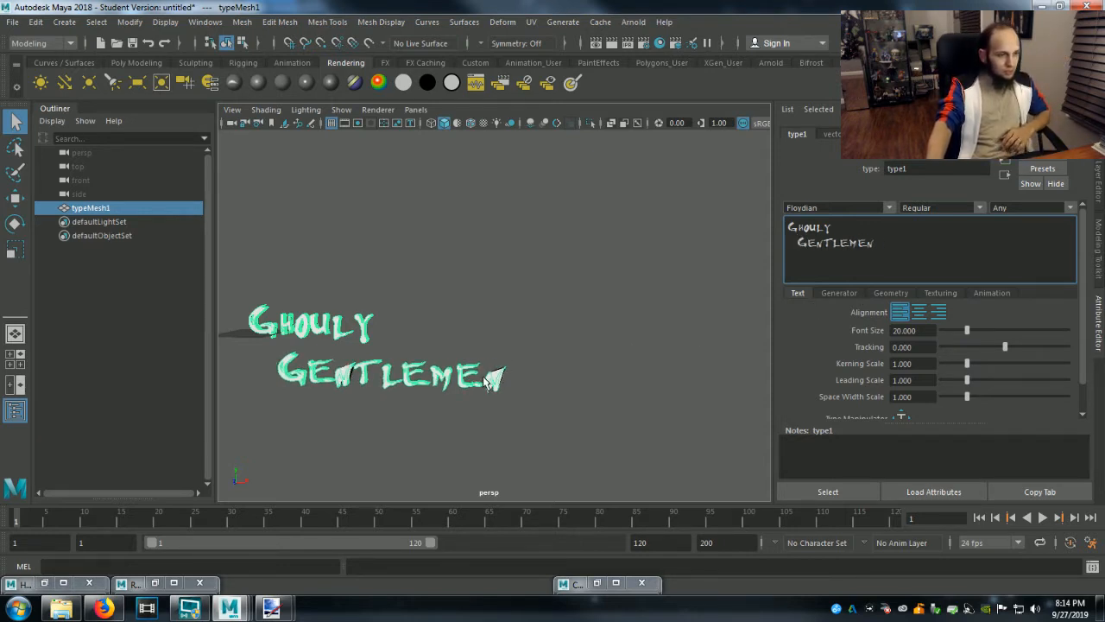
Create curves from the Ghouly Gentlemen type mesh using its geometry mesh settings.
{"action": "left_click", "coordinate": [120, 212]}
{"action": "scroll", "coordinate": [539, 324], "scroll_direction": "up", "scroll_amount": 3}
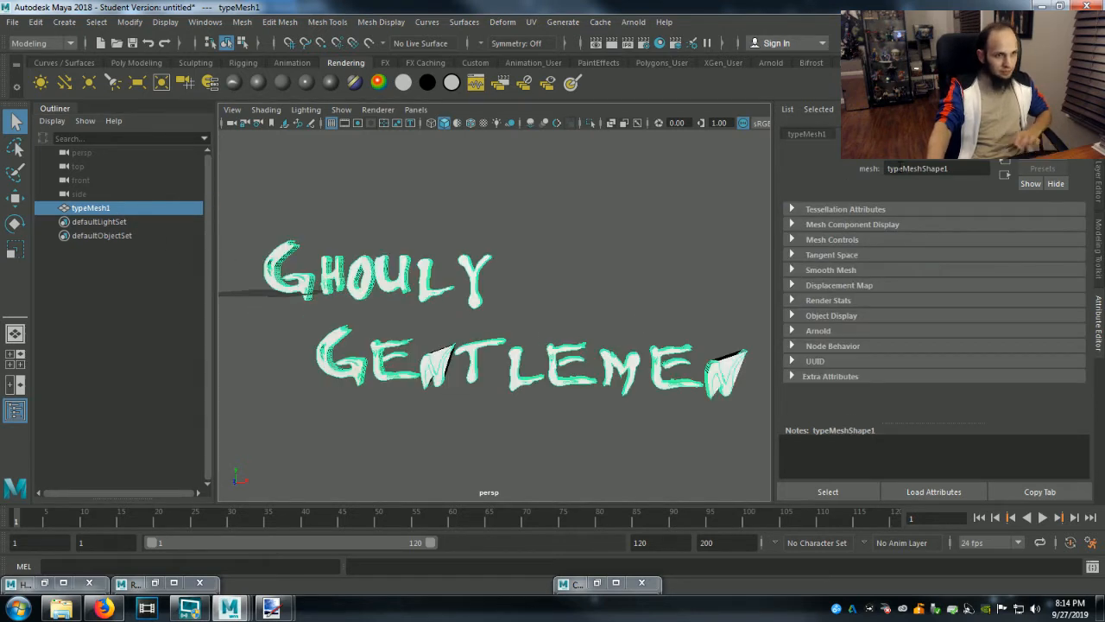
{"action": "left_click", "coordinate": [929, 133]}
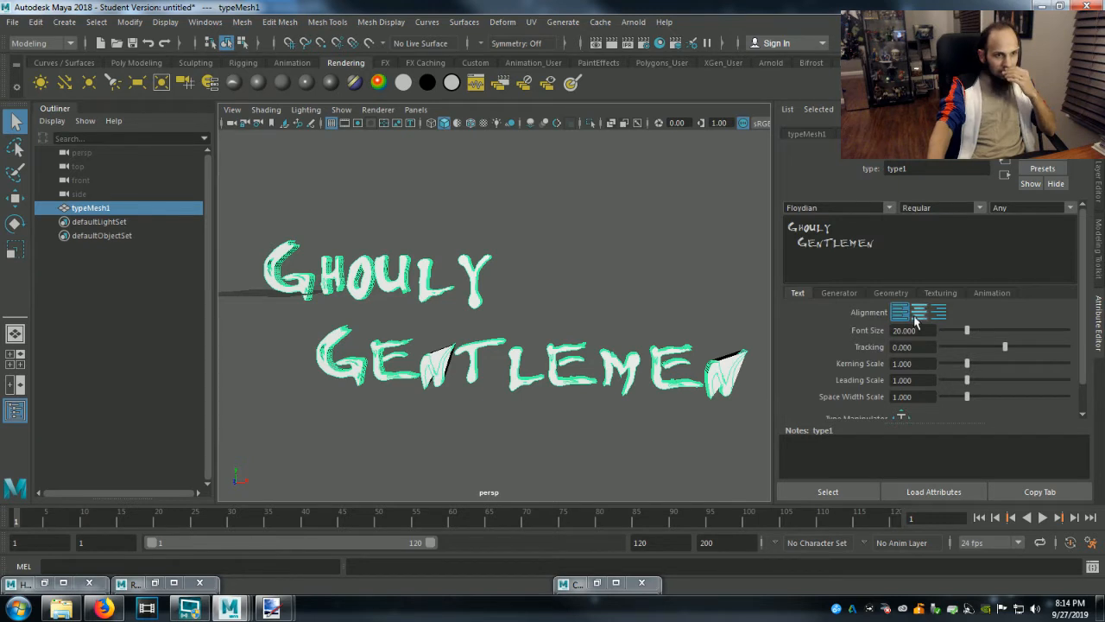
{"action": "left_click", "coordinate": [851, 293]}
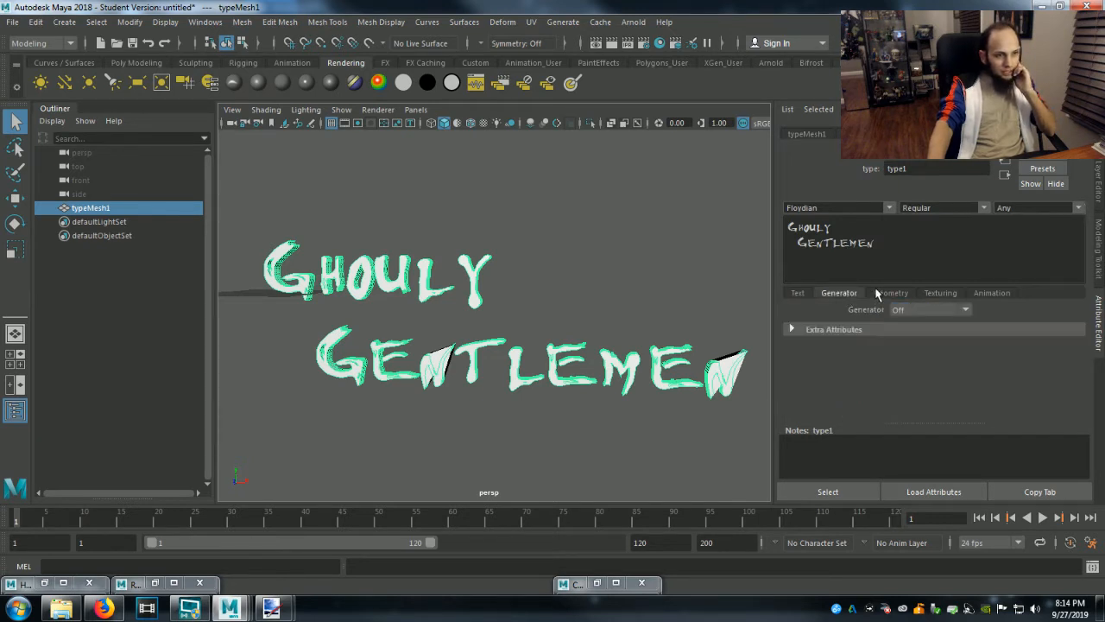
{"action": "left_click", "coordinate": [881, 294]}
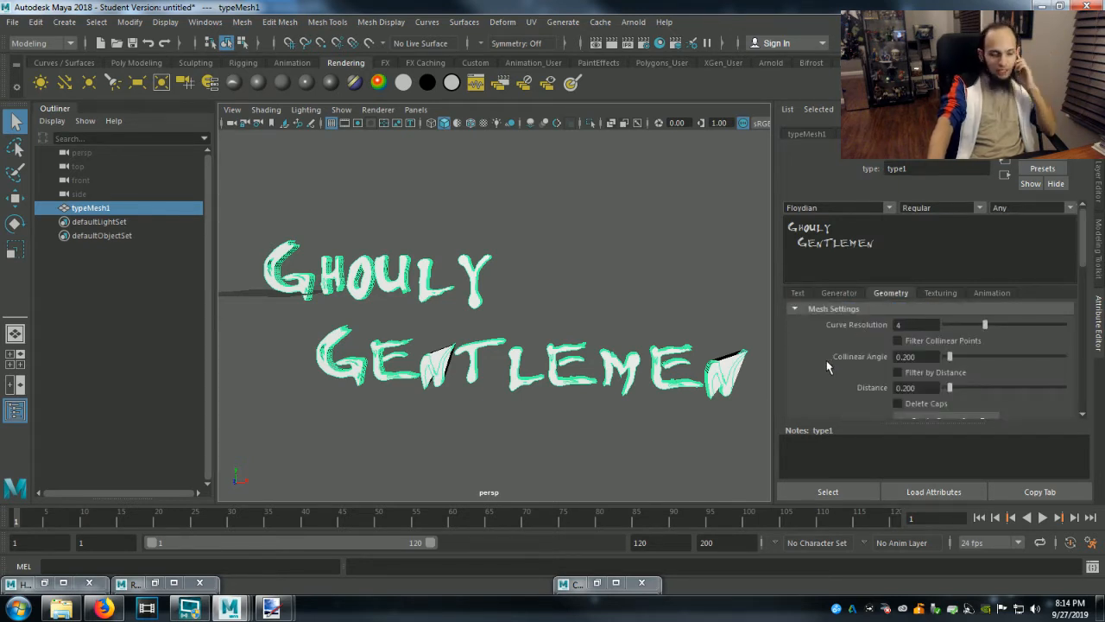
{"action": "scroll", "coordinate": [826, 360], "scroll_direction": "down", "scroll_amount": 2}
{"action": "left_click", "coordinate": [910, 385]}
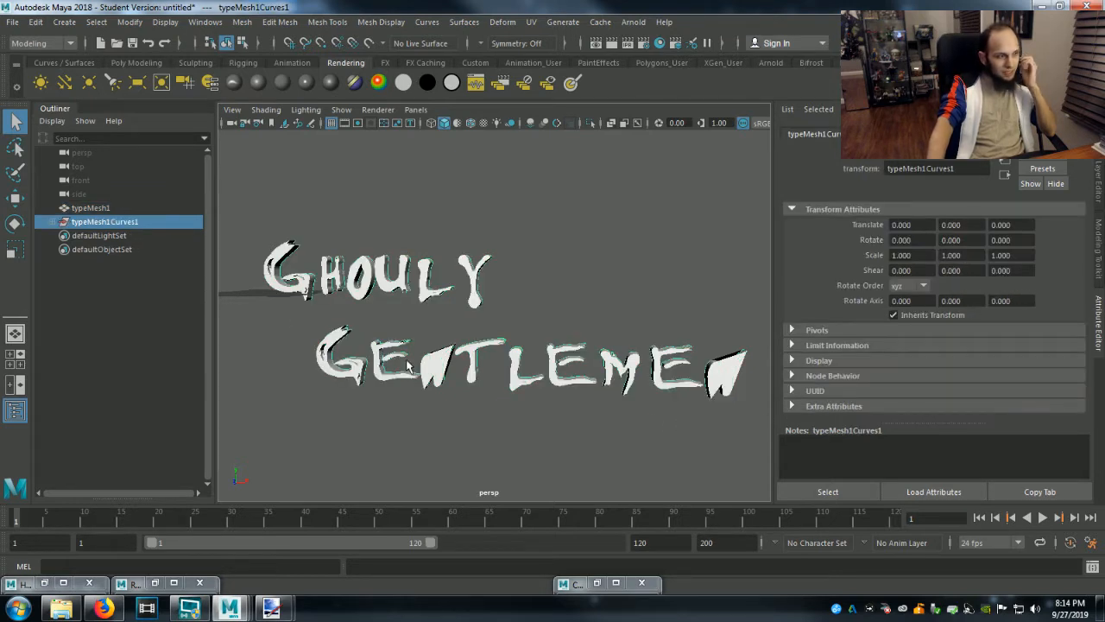
Hide the original typeMesh1 object so that only the letter outline curves remain in view.
{"action": "left_click", "coordinate": [107, 211]}
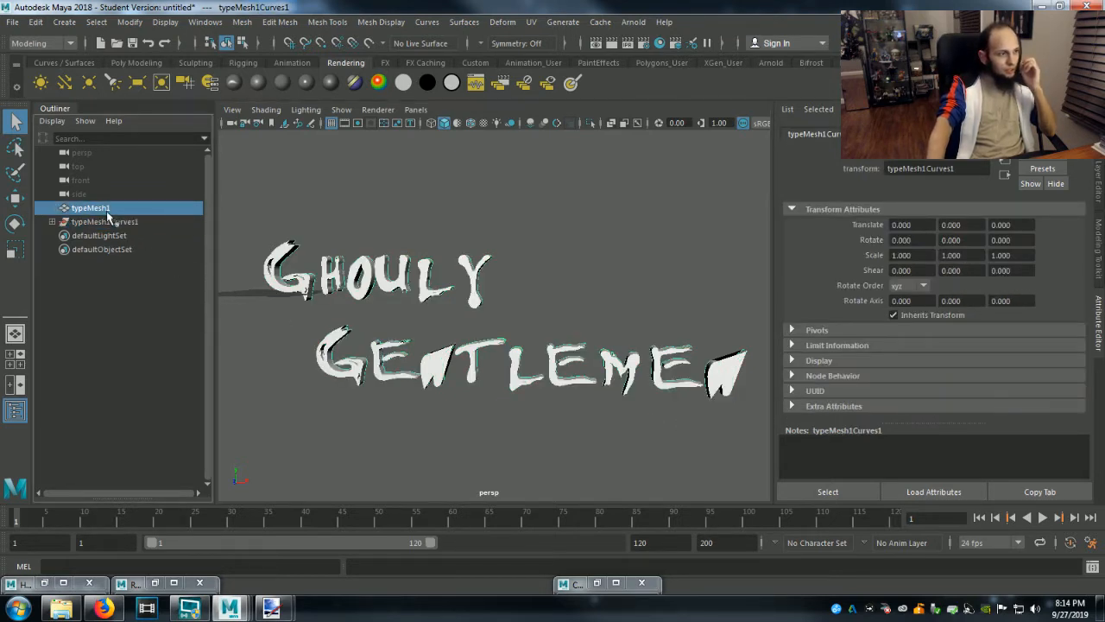
{"action": "key", "text": "ctrl+h"}
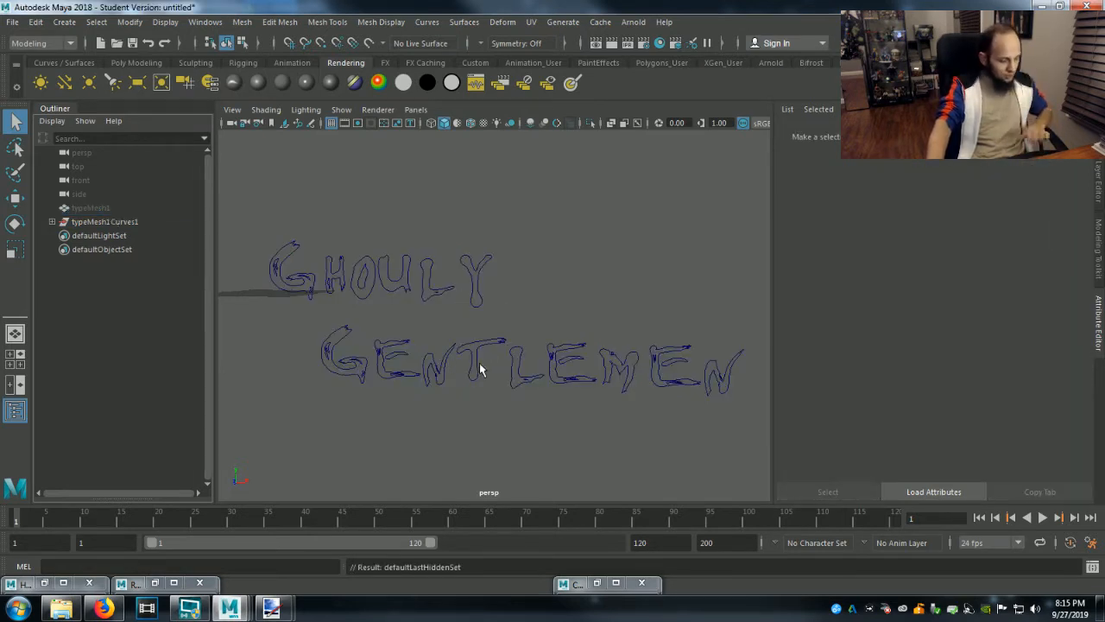
{"action": "left_click_drag", "start_coordinate": [492, 366], "coordinate": [516, 378], "text": "alt"}
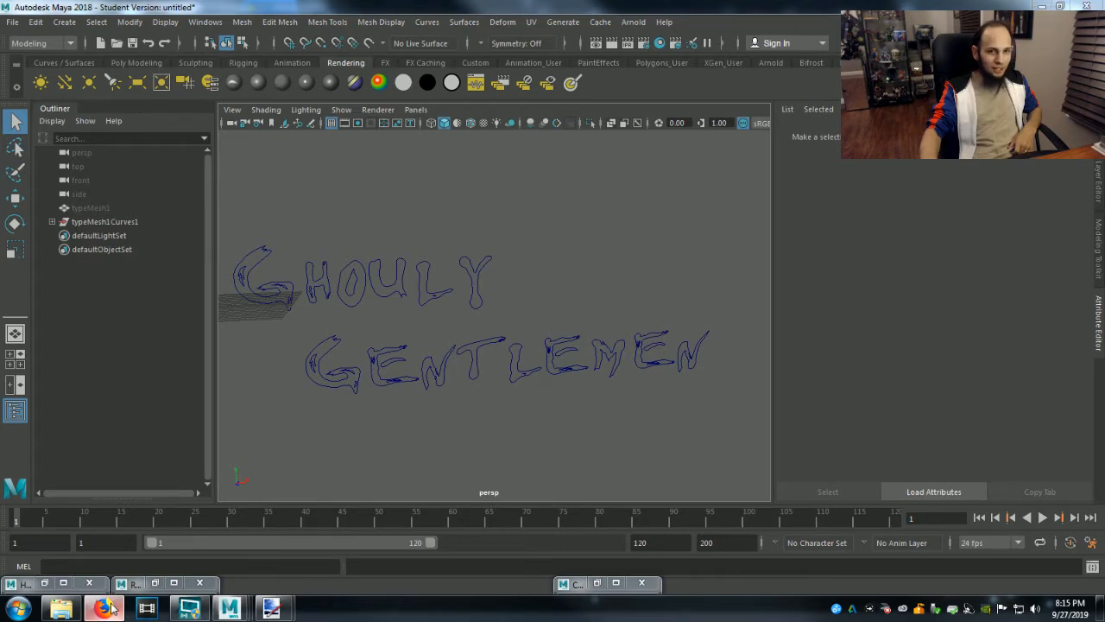
Switch to Firefox and search the web for vanilla frosty in a new tab.
{"action": "left_click_drag", "start_coordinate": [1104, 7], "coordinate": [613, 3]}
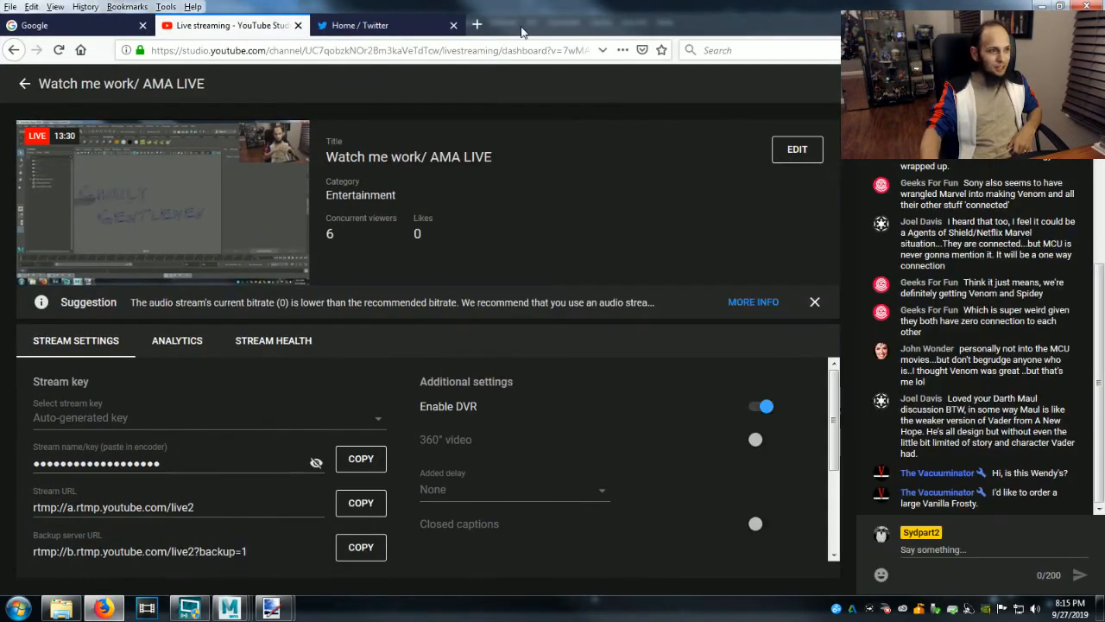
{"action": "left_click", "coordinate": [482, 25]}
{"action": "left_click", "coordinate": [753, 50]}
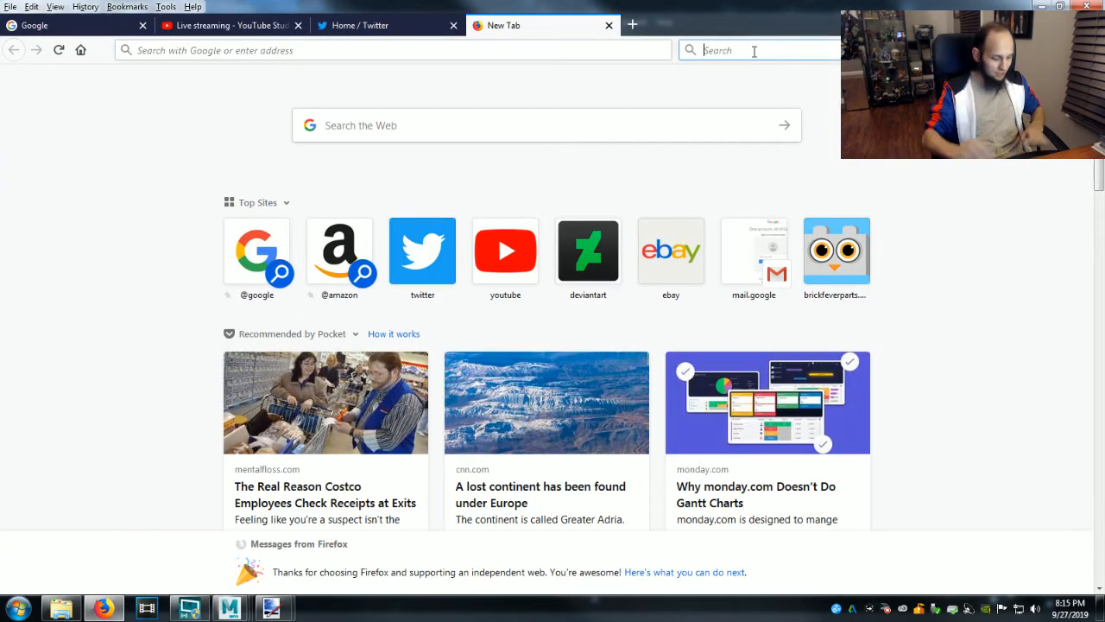
{"action": "type", "text": "vanill"}
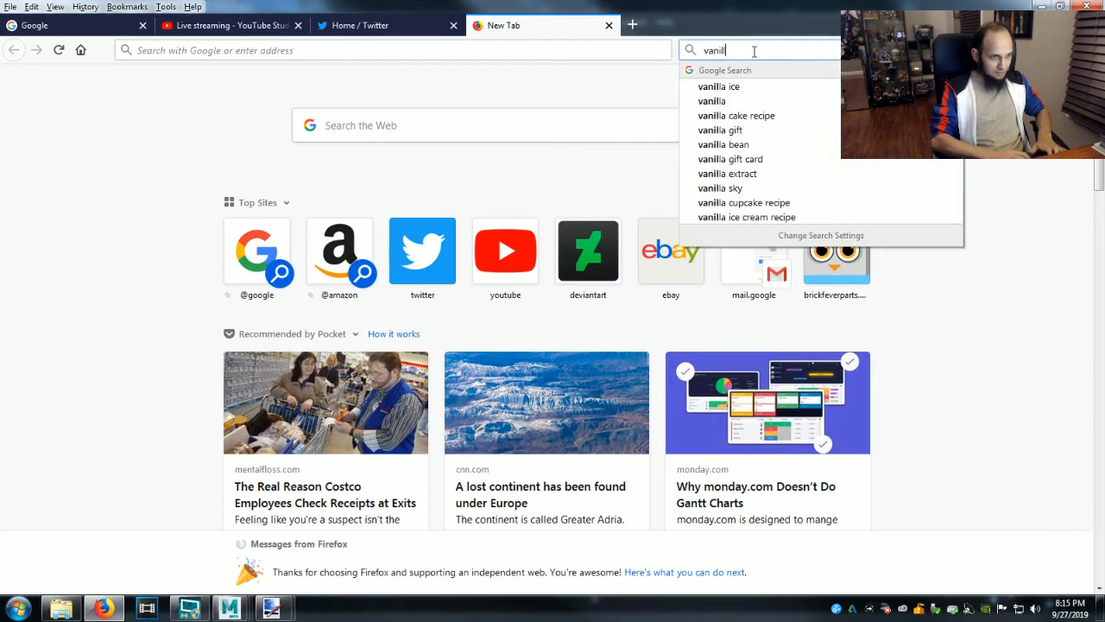
{"action": "type", "text": "a frosty"}
{"action": "key", "text": "Return"}
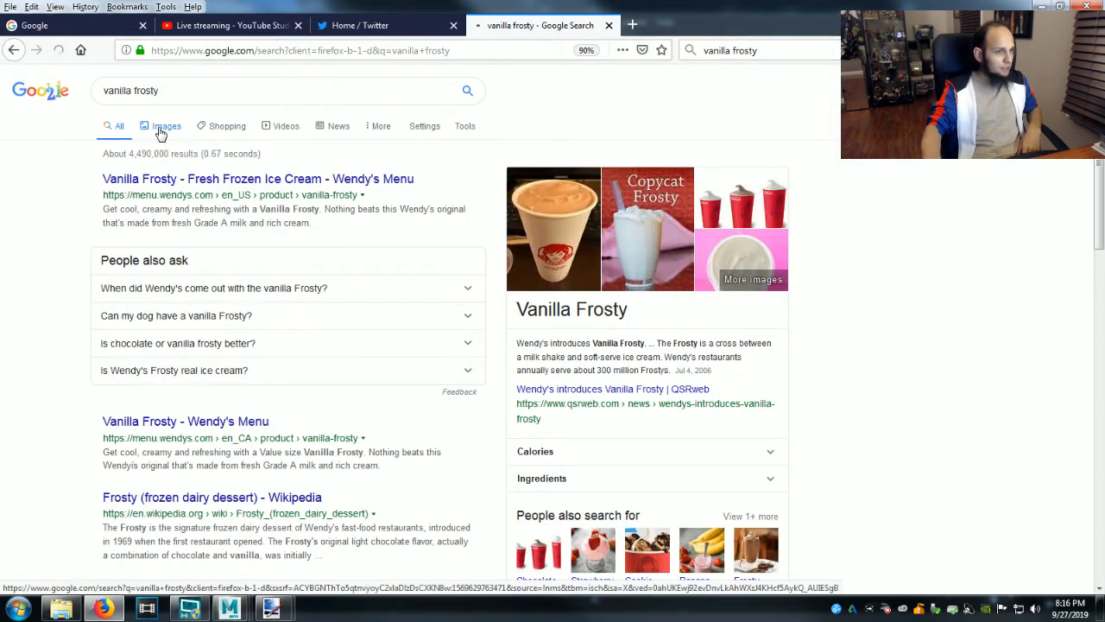
Look through the vanilla frosty image results and preview the second picture in the first row.
{"action": "left_click", "coordinate": [160, 130]}
{"action": "left_click", "coordinate": [115, 253]}
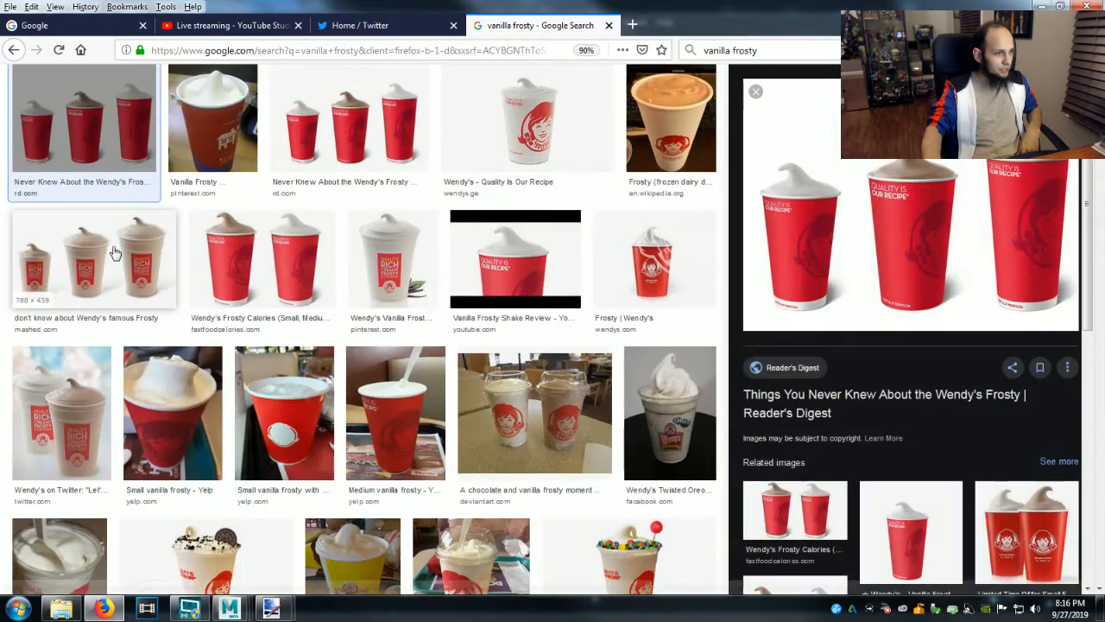
{"action": "left_click", "coordinate": [232, 108]}
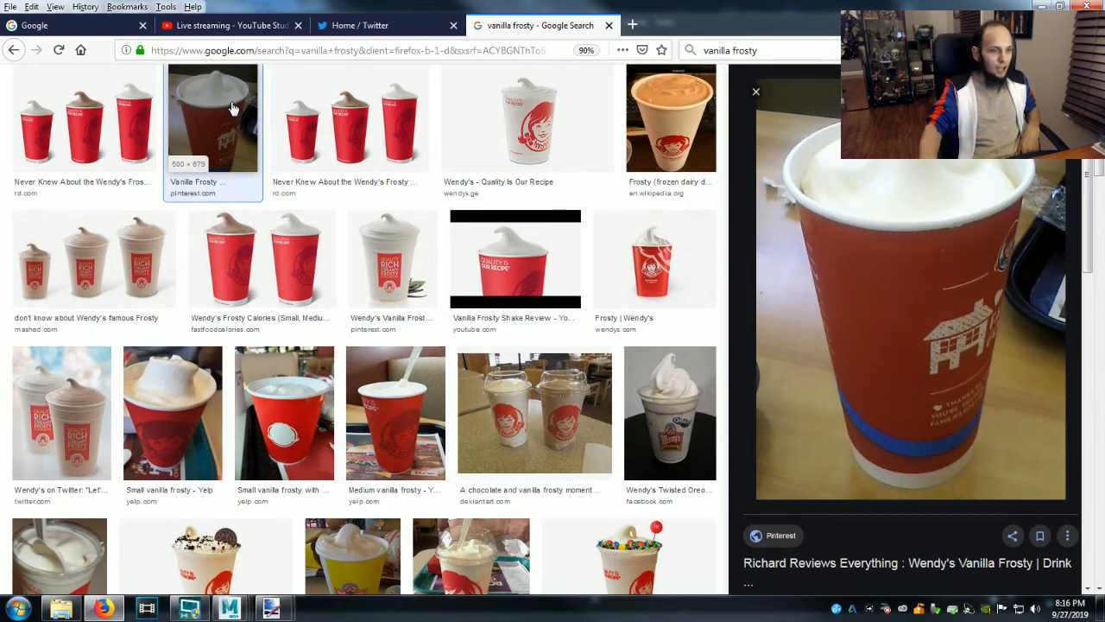
Replace the image search query with pictures of dicks and return to the YouTube live streaming dashboard.
{"action": "scroll", "coordinate": [235, 109], "scroll_direction": "up", "scroll_amount": 3}
{"action": "key", "text": "ctrl+a"}
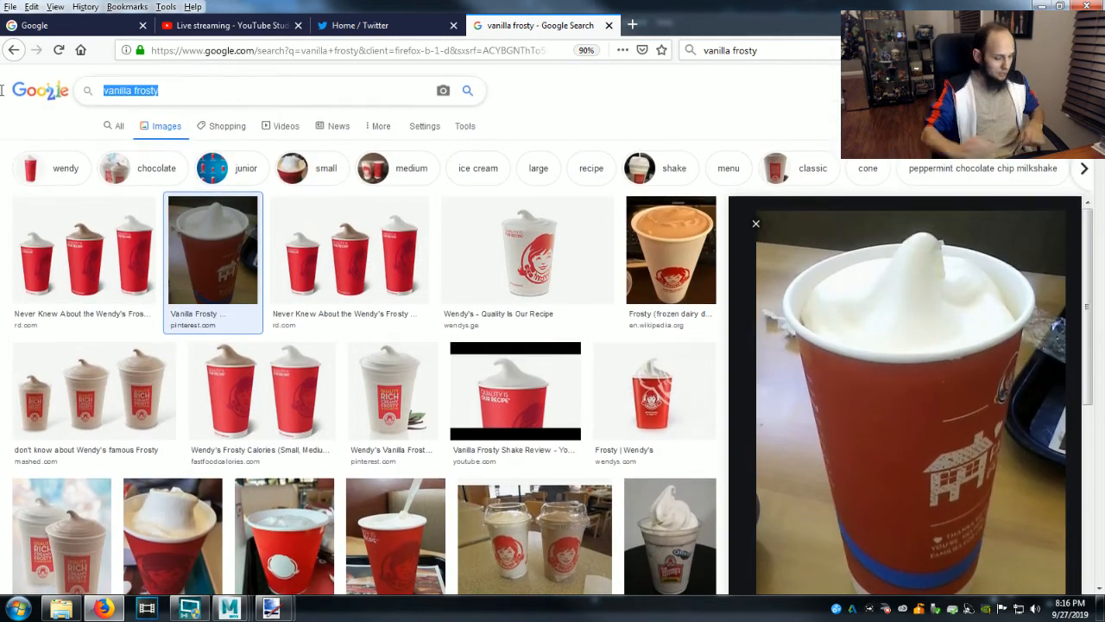
{"action": "type", "text": "pi"}
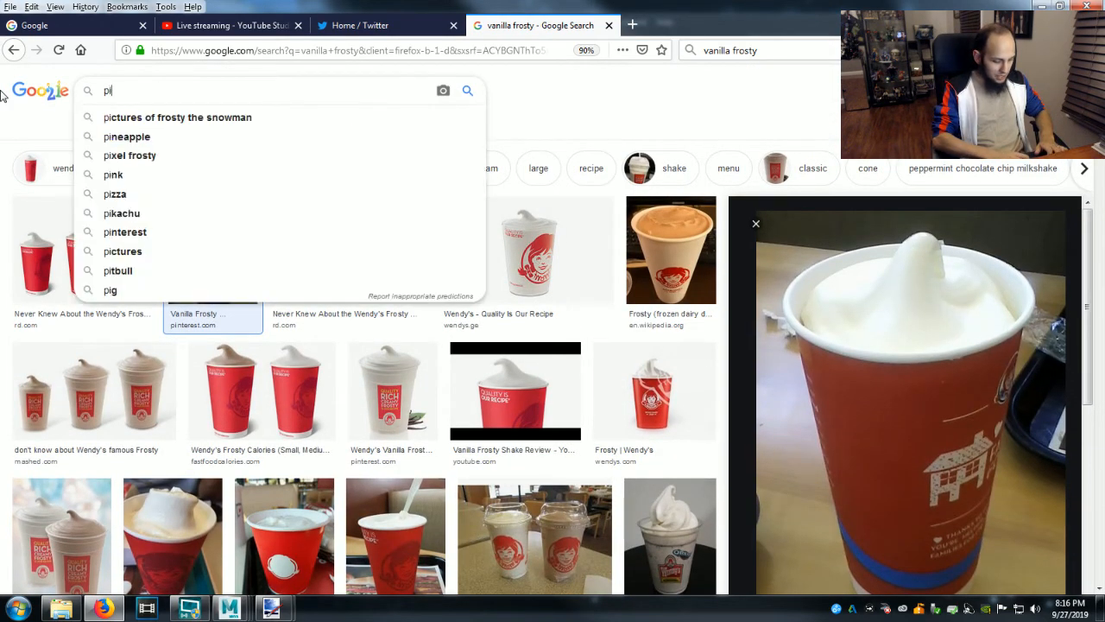
{"action": "type", "text": "ctures of dicks"}
{"action": "key", "text": "Return"}
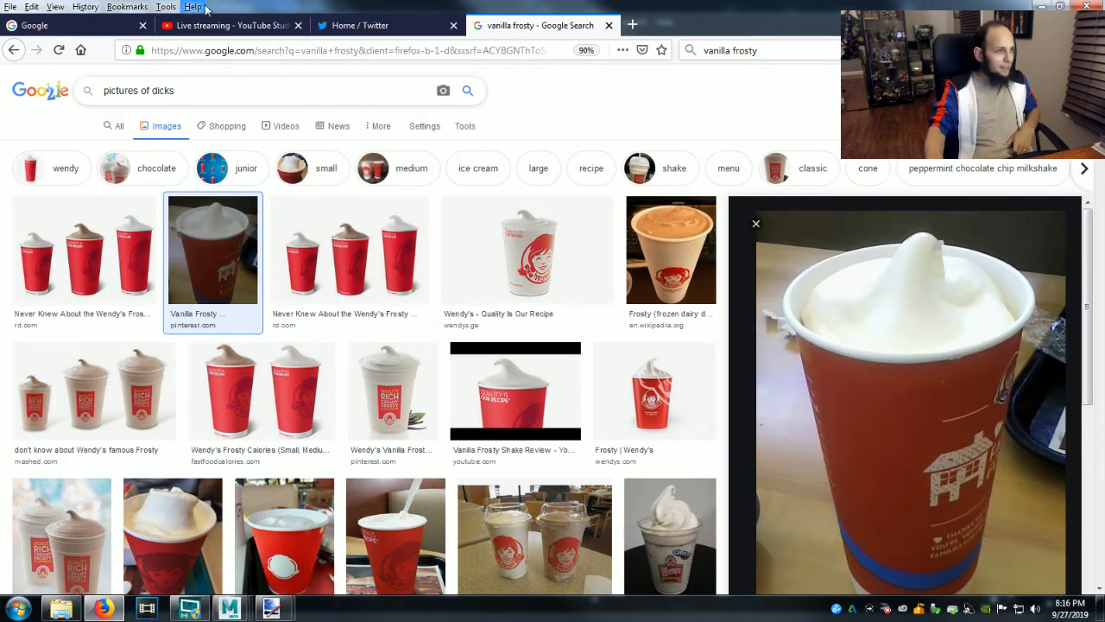
{"action": "left_click", "coordinate": [229, 25]}
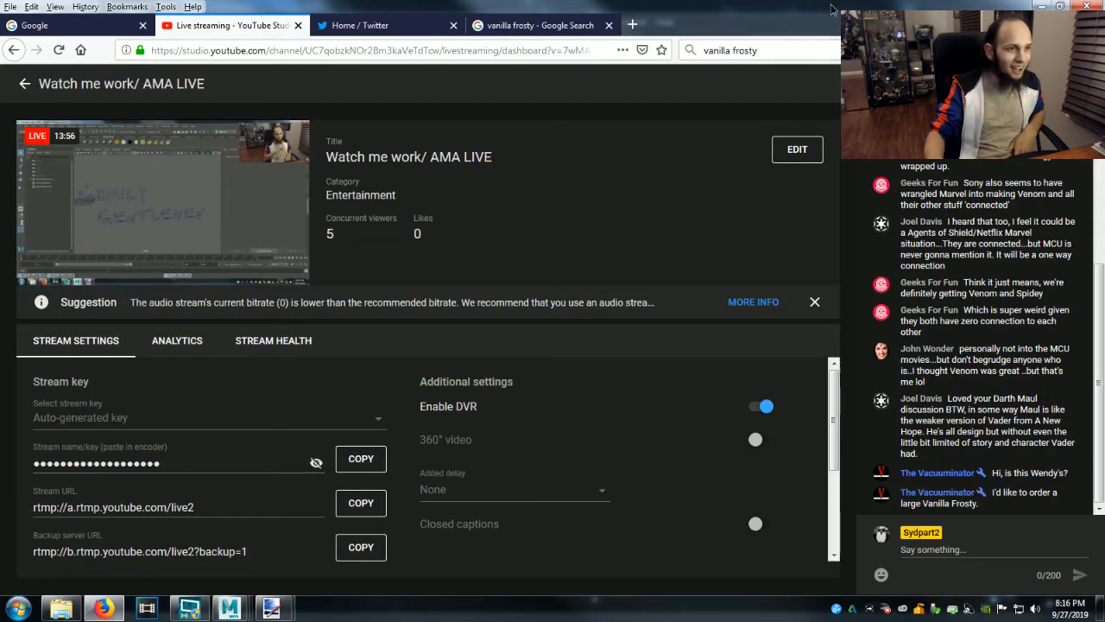
Switch back to Maya and select the typeMesh1Curves1 letter outlines.
{"action": "left_click", "coordinate": [1042, 6]}
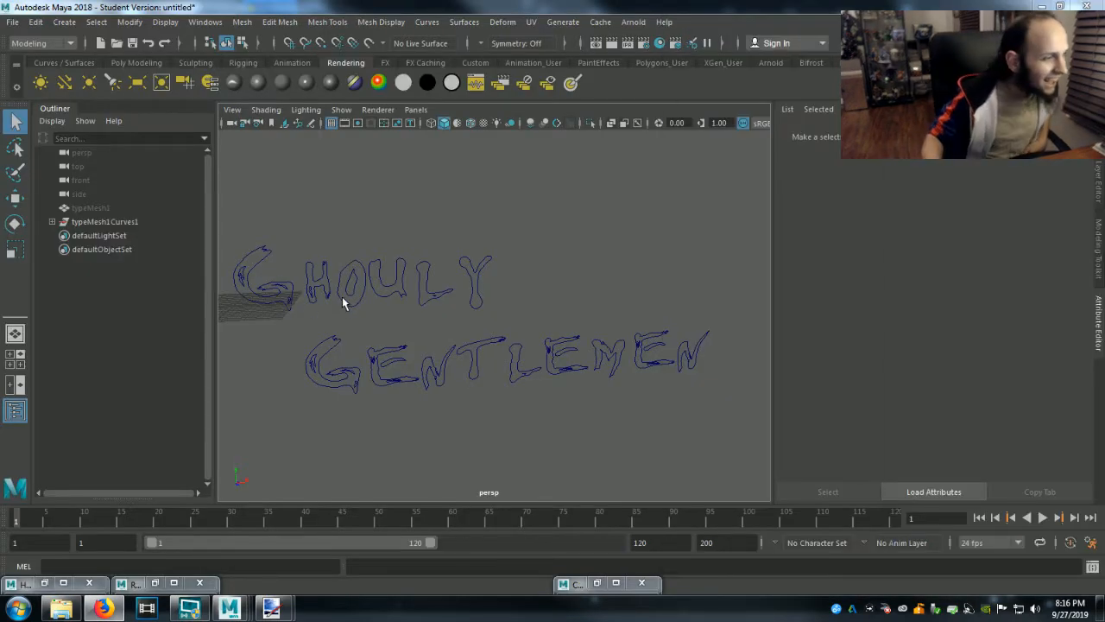
{"action": "left_click", "coordinate": [100, 222]}
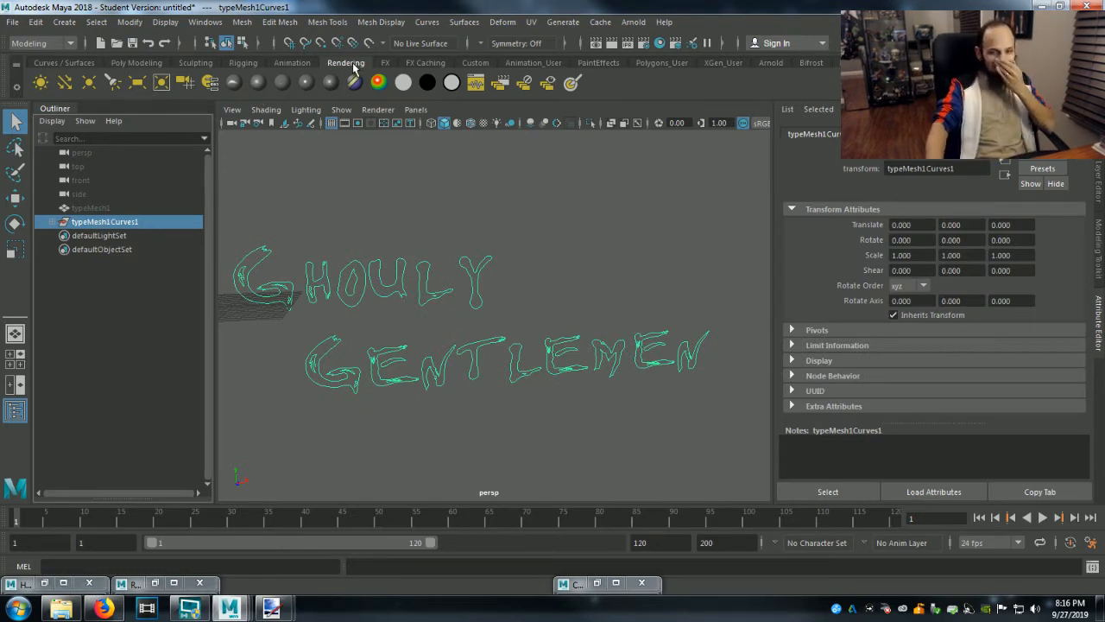
{"action": "left_click", "coordinate": [427, 23]}
{"action": "left_click", "coordinate": [436, 25]}
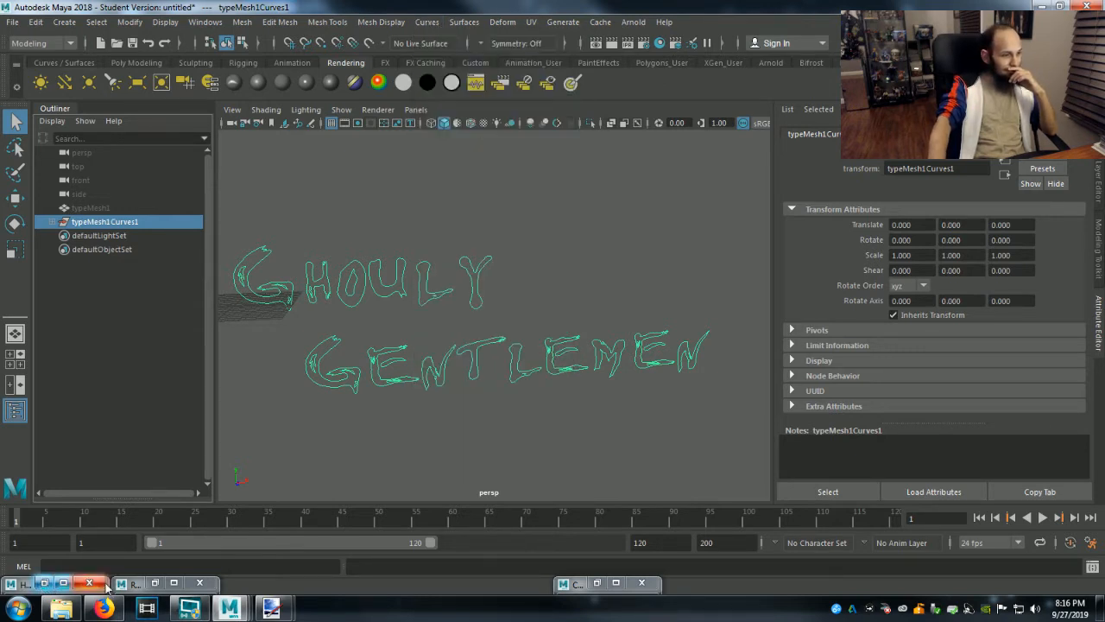
Load the neonOrange Paint Effects brush from the Glows examples in the Content Browser.
{"action": "left_click", "coordinate": [592, 584]}
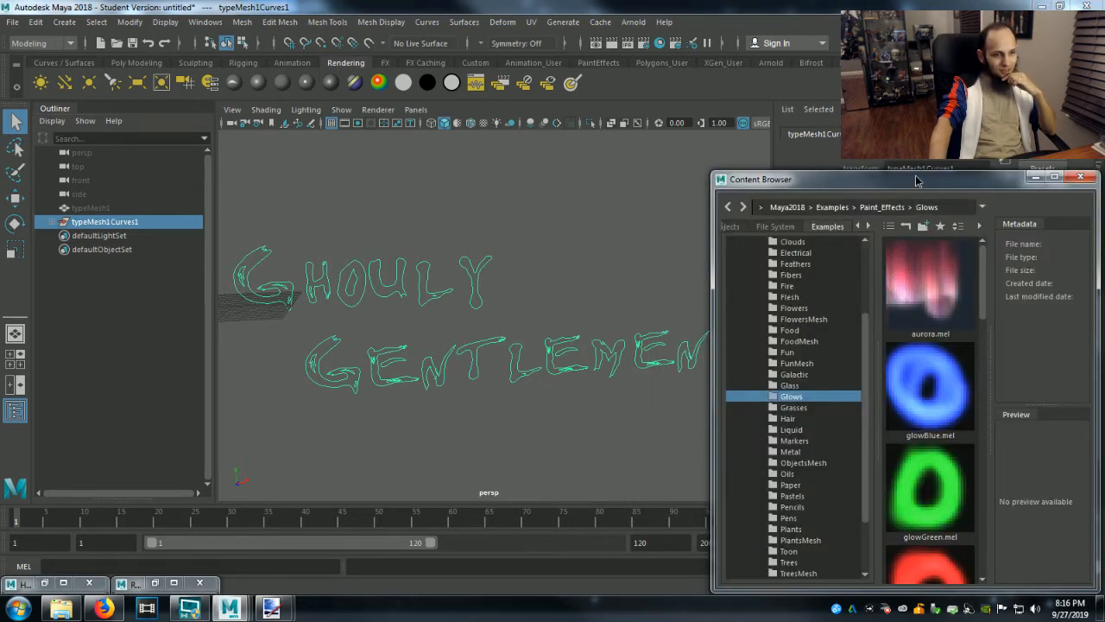
{"action": "left_click_drag", "start_coordinate": [919, 181], "coordinate": [828, 144]}
{"action": "scroll", "coordinate": [835, 395], "scroll_direction": "down", "scroll_amount": 2}
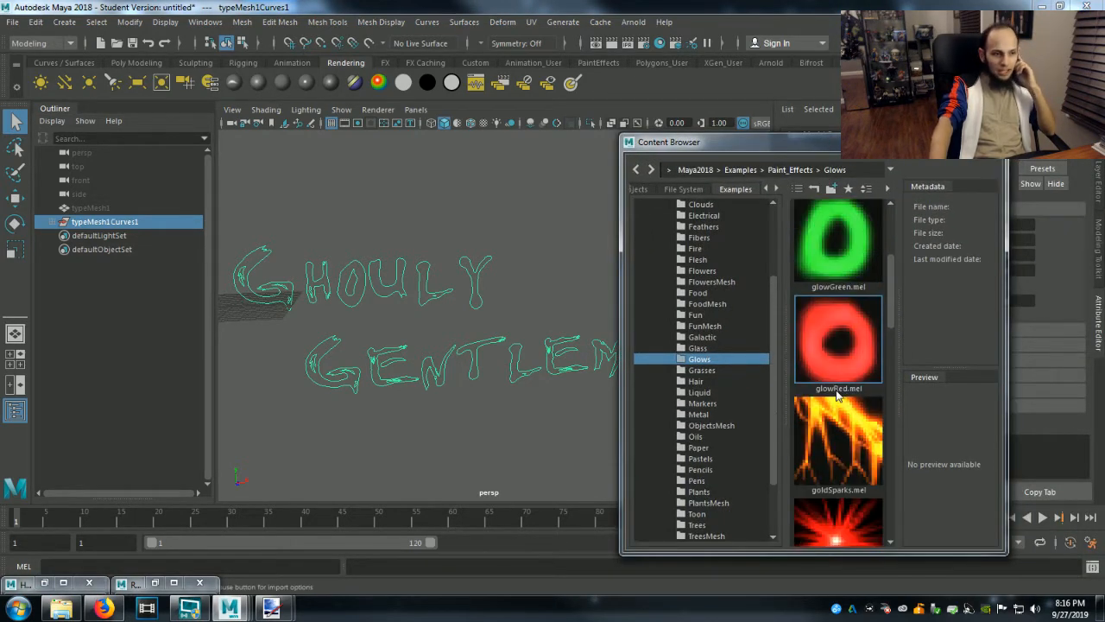
{"action": "scroll", "coordinate": [832, 377], "scroll_direction": "down", "scroll_amount": 5}
{"action": "scroll", "coordinate": [832, 377], "scroll_direction": "down", "scroll_amount": 1}
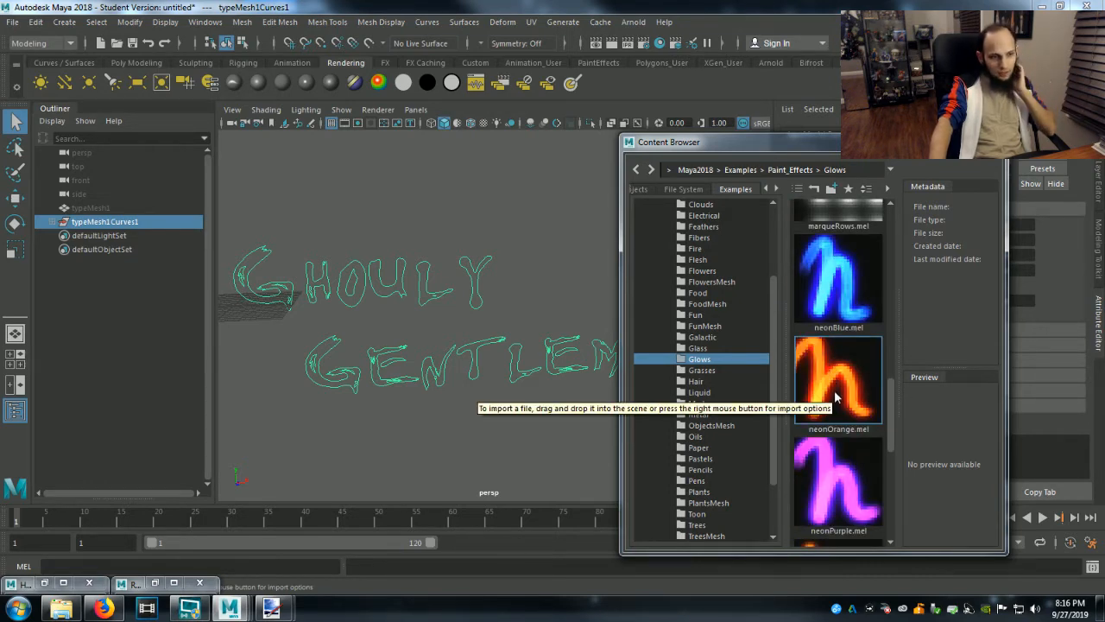
{"action": "left_click", "coordinate": [836, 398]}
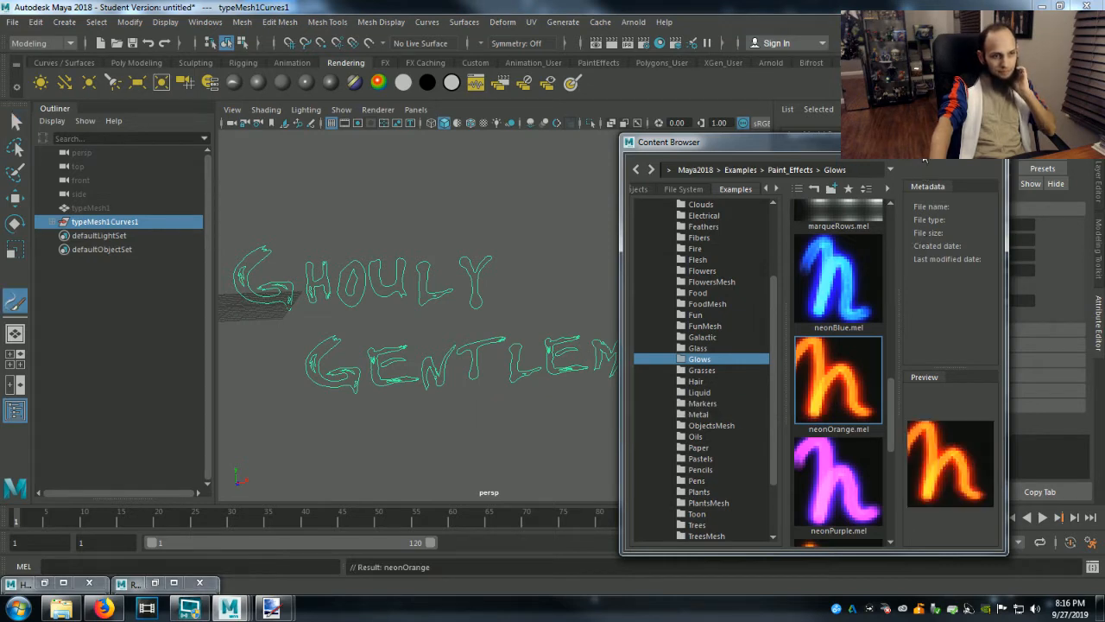
{"action": "left_click", "coordinate": [948, 139]}
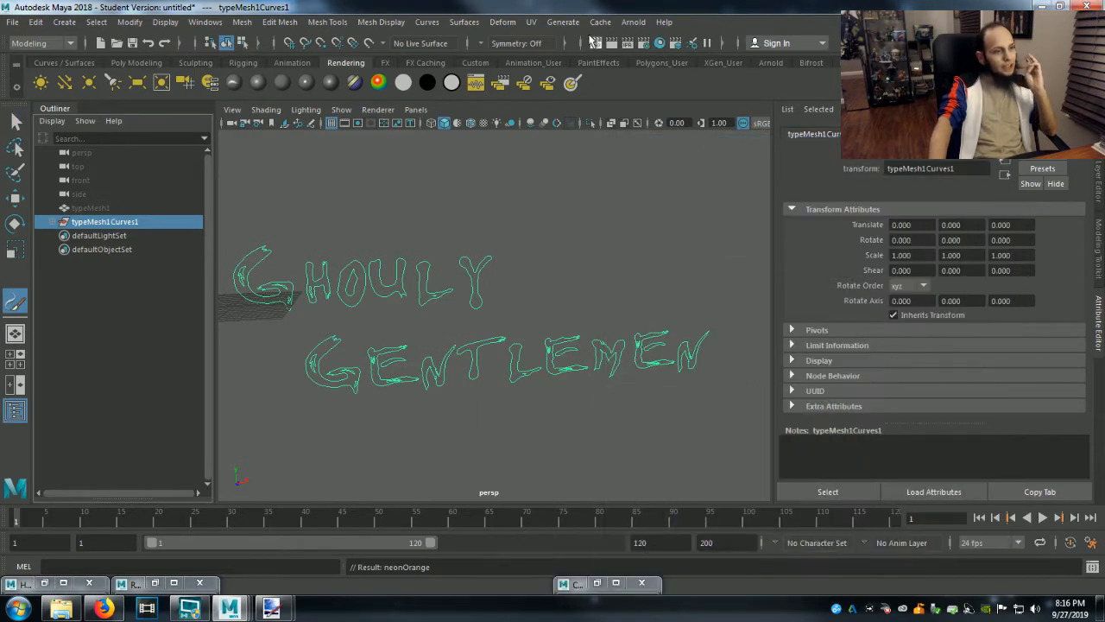
Attach the current Paint Effects brush to the selected letter outline curves.
{"action": "left_click", "coordinate": [575, 24]}
{"action": "mouse_move", "coordinate": [691, 582]}
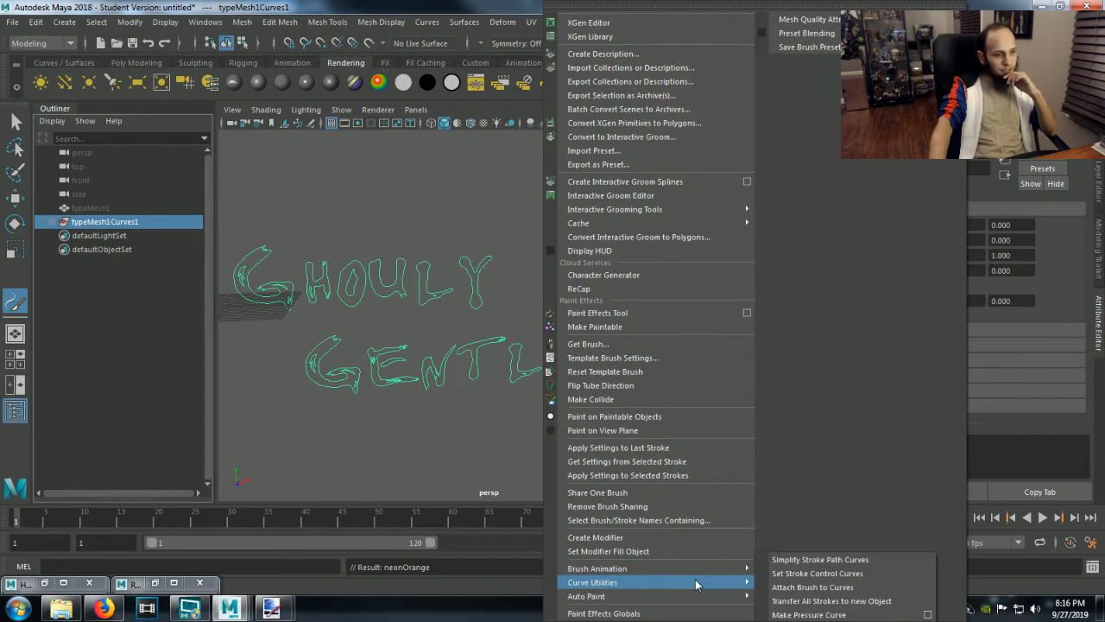
{"action": "left_click", "coordinate": [791, 588]}
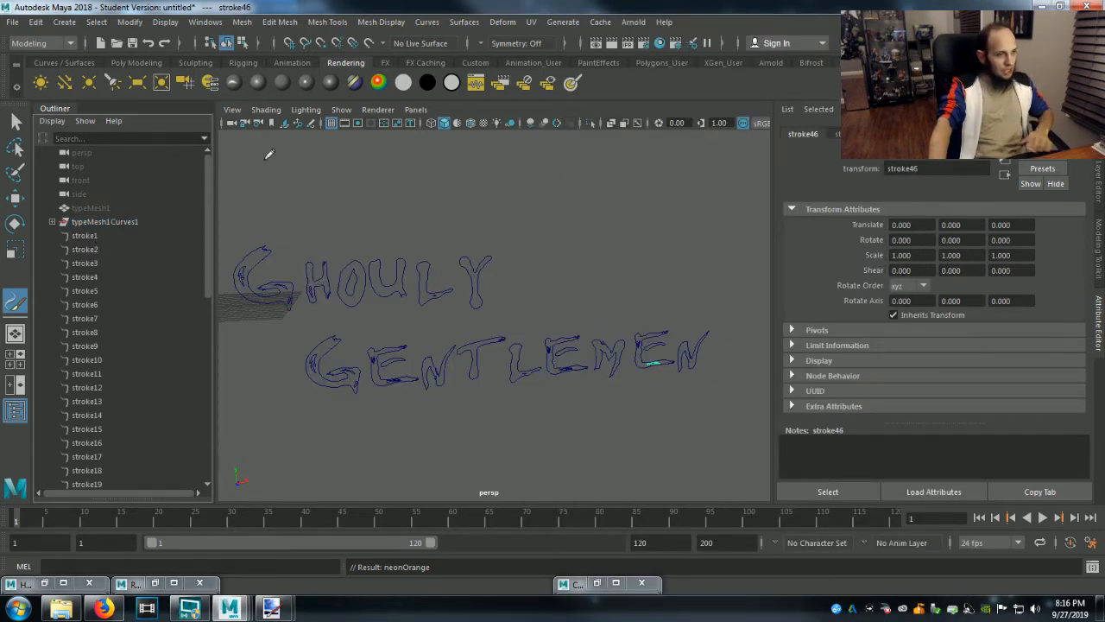
Render the current frame, changing the renderer from Arnold to Maya Software and rendering again.
{"action": "left_click", "coordinate": [614, 47]}
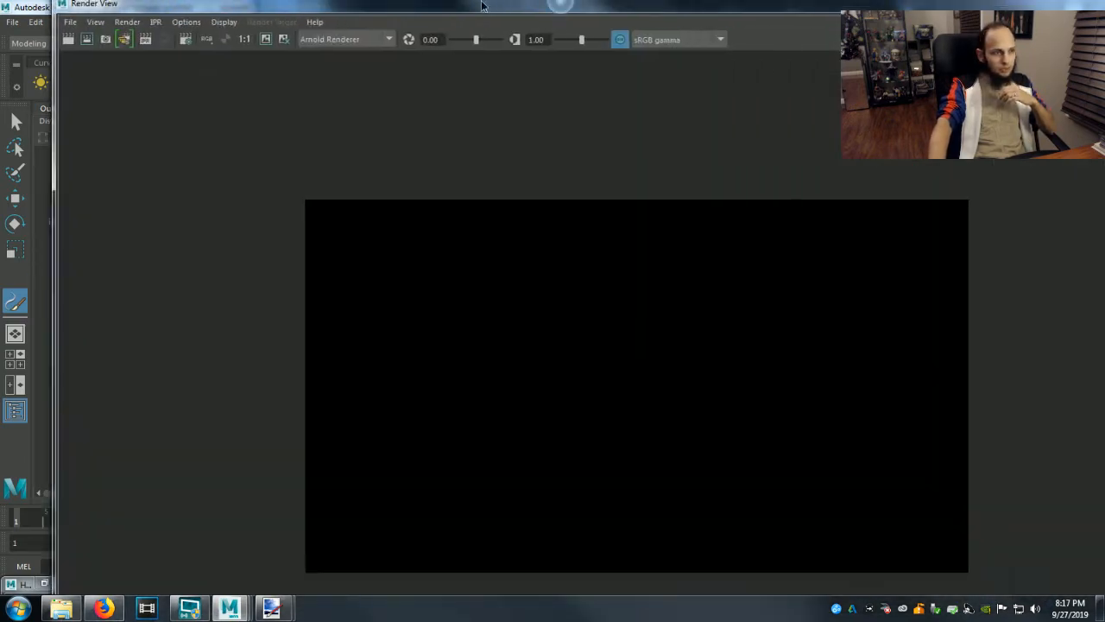
{"action": "left_click", "coordinate": [13, 42]}
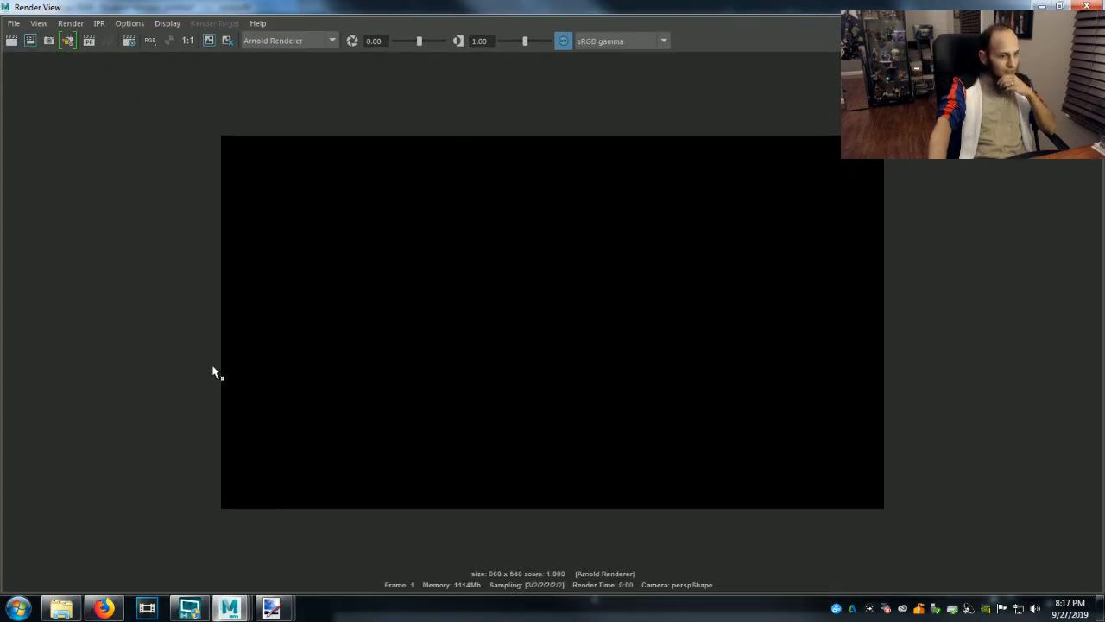
{"action": "left_click", "coordinate": [287, 57]}
{"action": "left_click", "coordinate": [13, 42]}
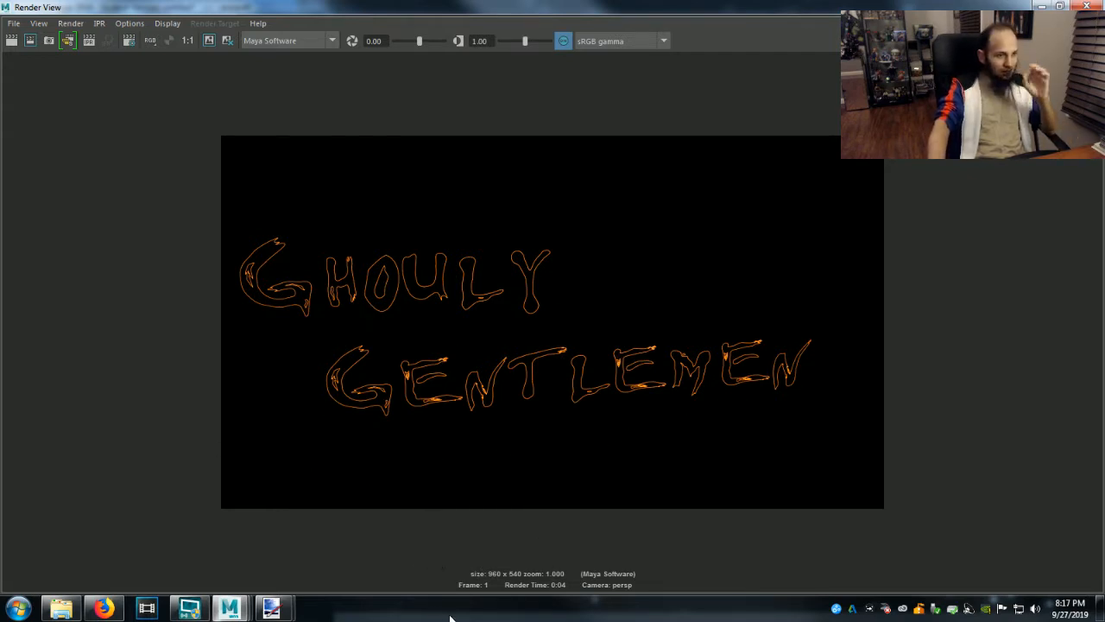
{"action": "left_click", "coordinate": [1044, 6]}
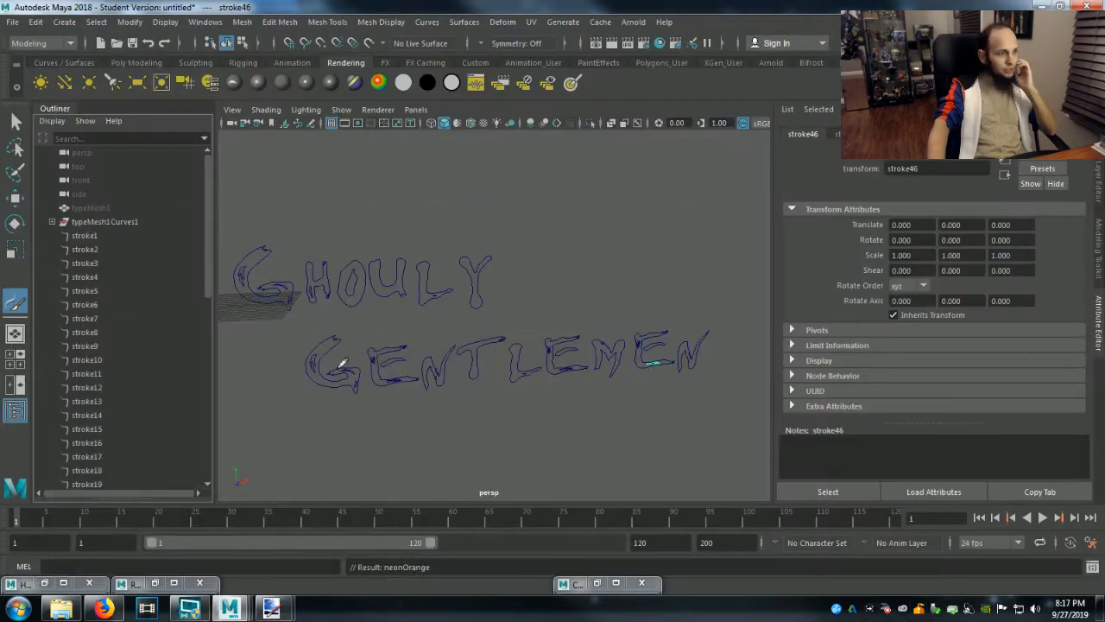
Set the neonOrange1 brush of stroke1 to a Global Scale of 2.421 and a Brush Width of 0.080.
{"action": "left_click", "coordinate": [87, 243]}
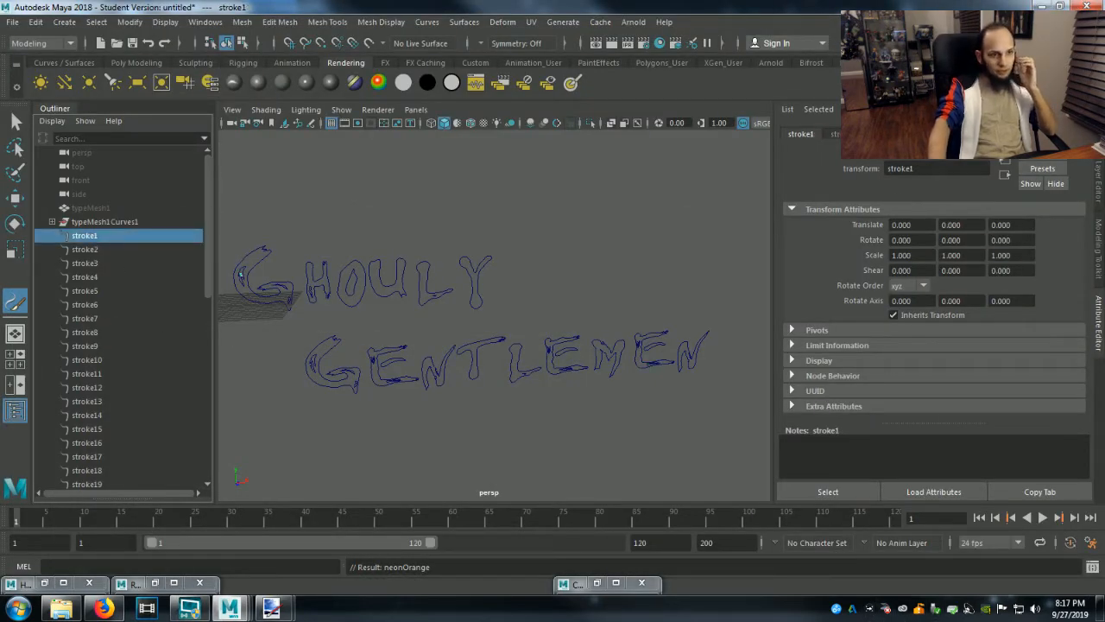
{"action": "left_click", "coordinate": [932, 134]}
{"action": "left_click_drag", "start_coordinate": [960, 227], "coordinate": [972, 226]}
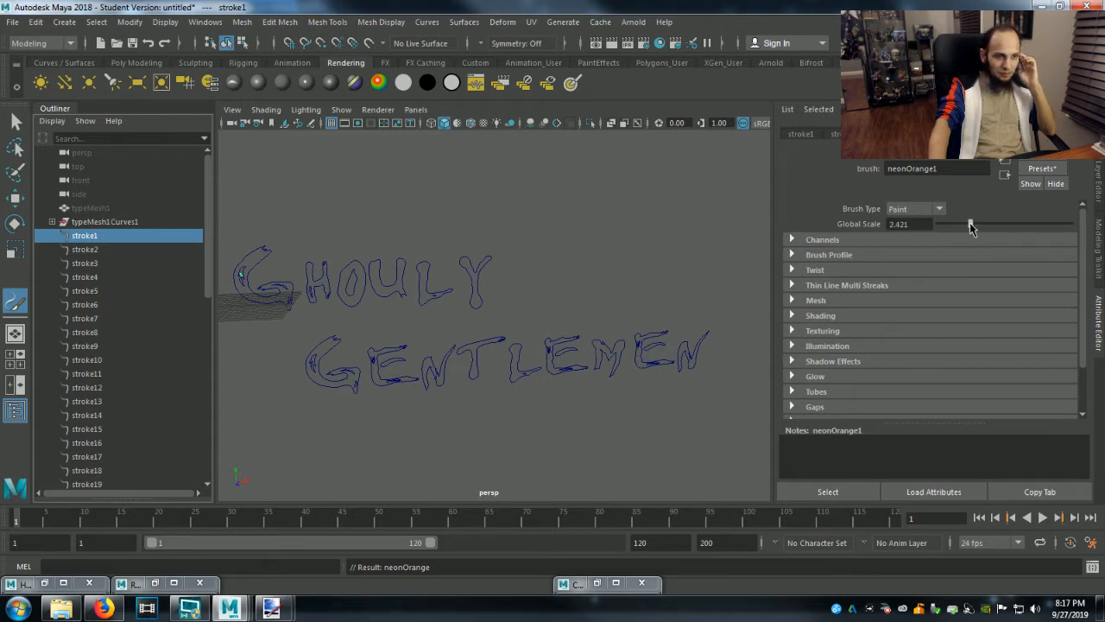
{"action": "left_click", "coordinate": [844, 256]}
{"action": "left_click_drag", "start_coordinate": [950, 275], "coordinate": [963, 278]}
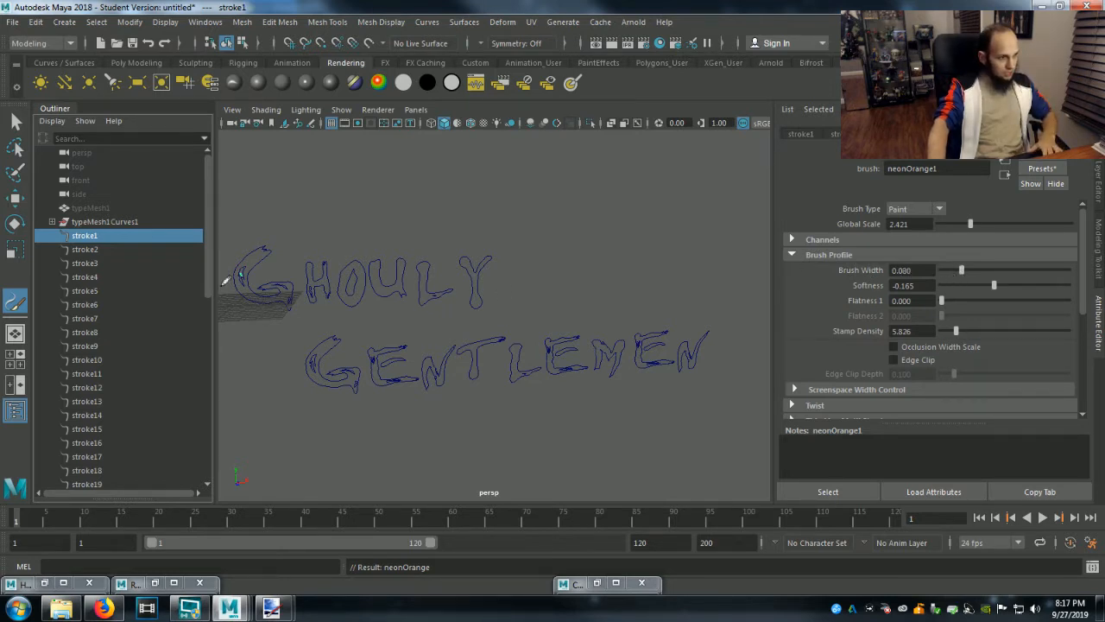
Set the neonOrange2 brush of stroke2 to a Global Scale of 7.316 and a Brush Width of 0.104.
{"action": "left_click", "coordinate": [97, 250]}
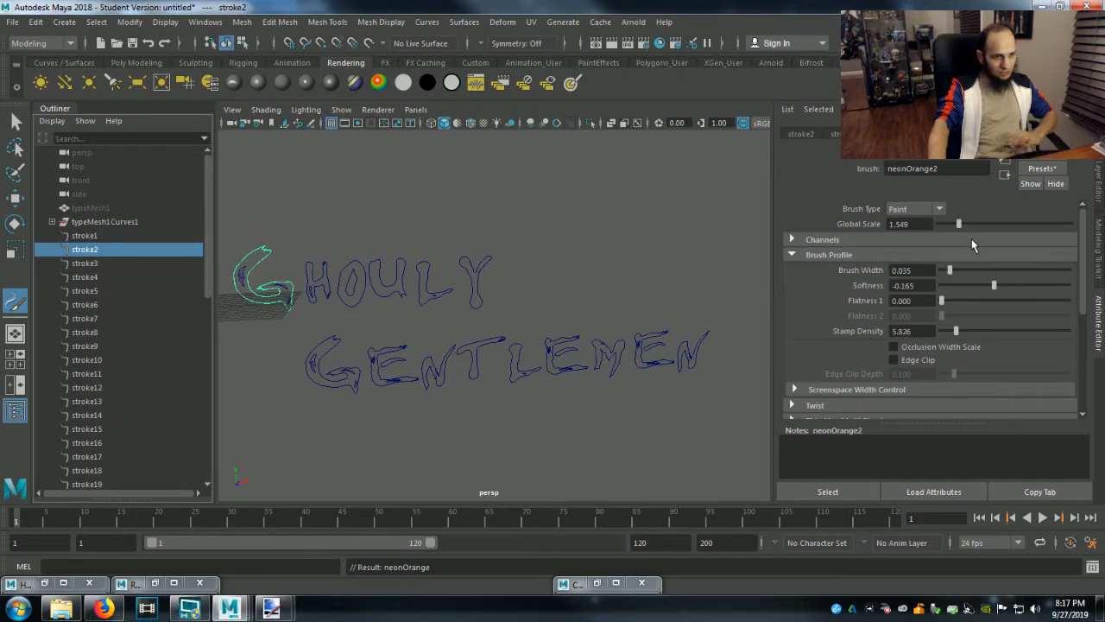
{"action": "left_click_drag", "start_coordinate": [960, 226], "coordinate": [1042, 229]}
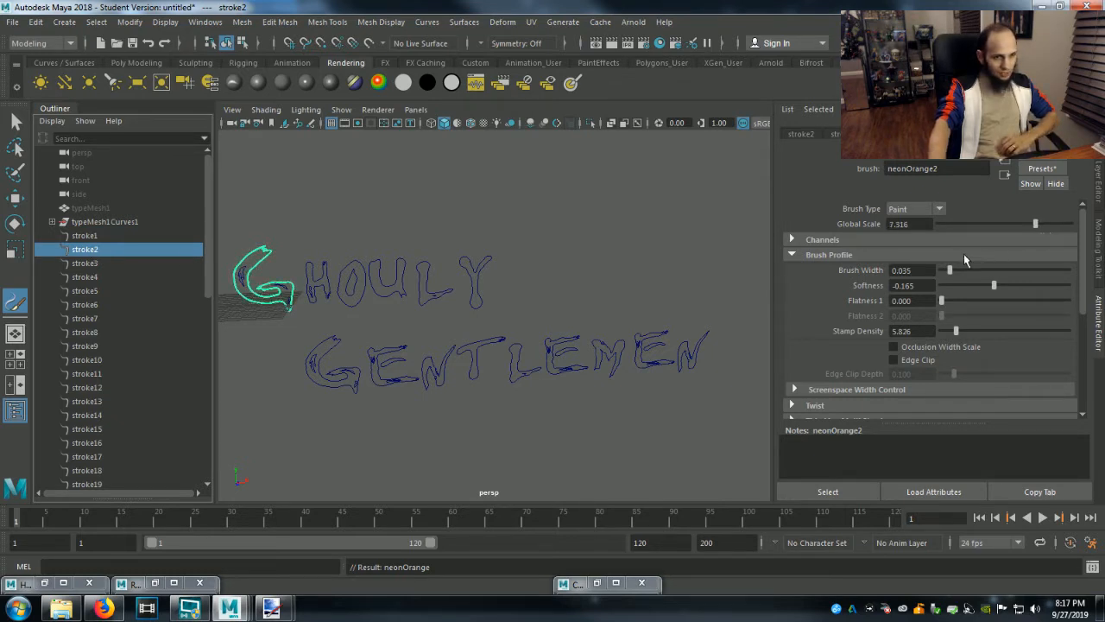
{"action": "mouse_move", "coordinate": [950, 271]}
{"action": "left_mouse_down"}
{"action": "mouse_move", "coordinate": [986, 274]}
{"action": "mouse_move", "coordinate": [969, 277]}
{"action": "left_mouse_up"}
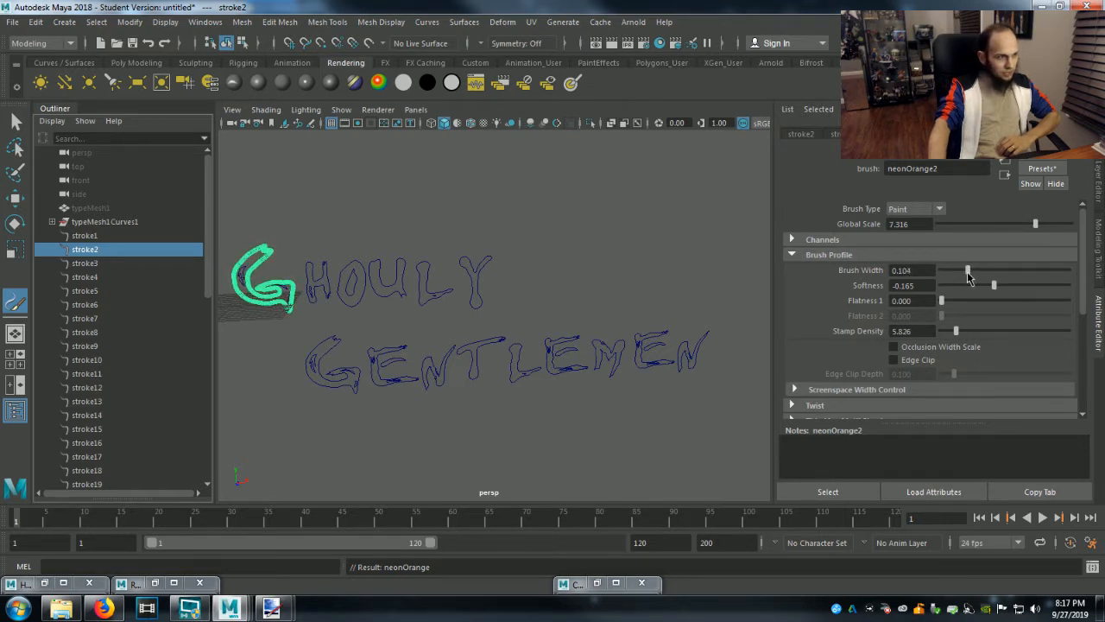
Frame stroke1 and set its brush to a Global Scale of 0.368 and a Brush Width of 0.085.
{"action": "left_click", "coordinate": [84, 237]}
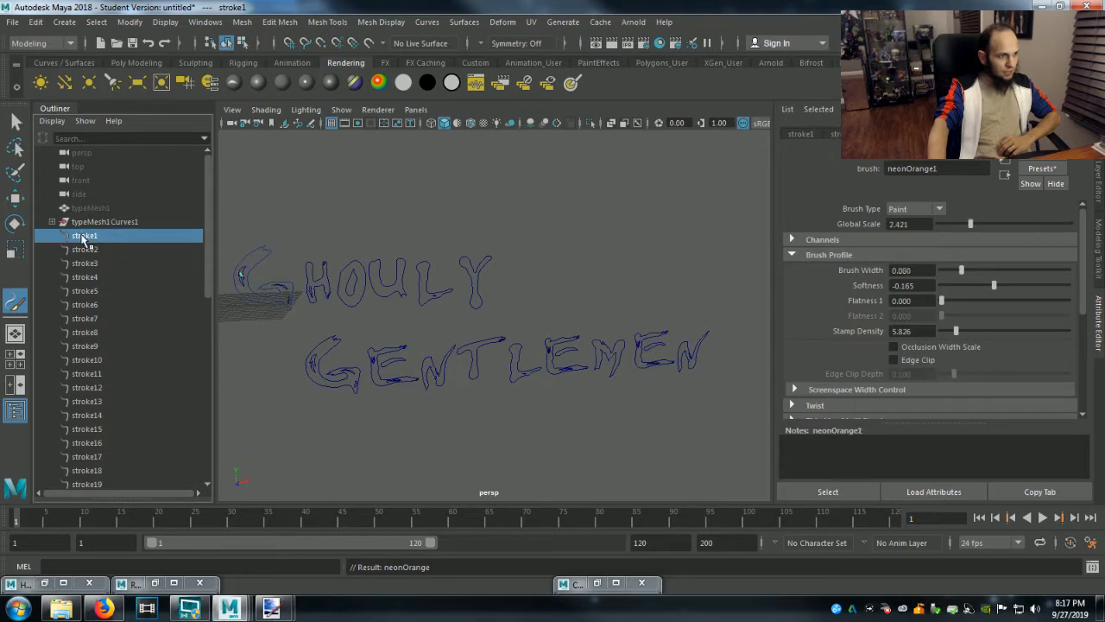
{"action": "key", "text": "f"}
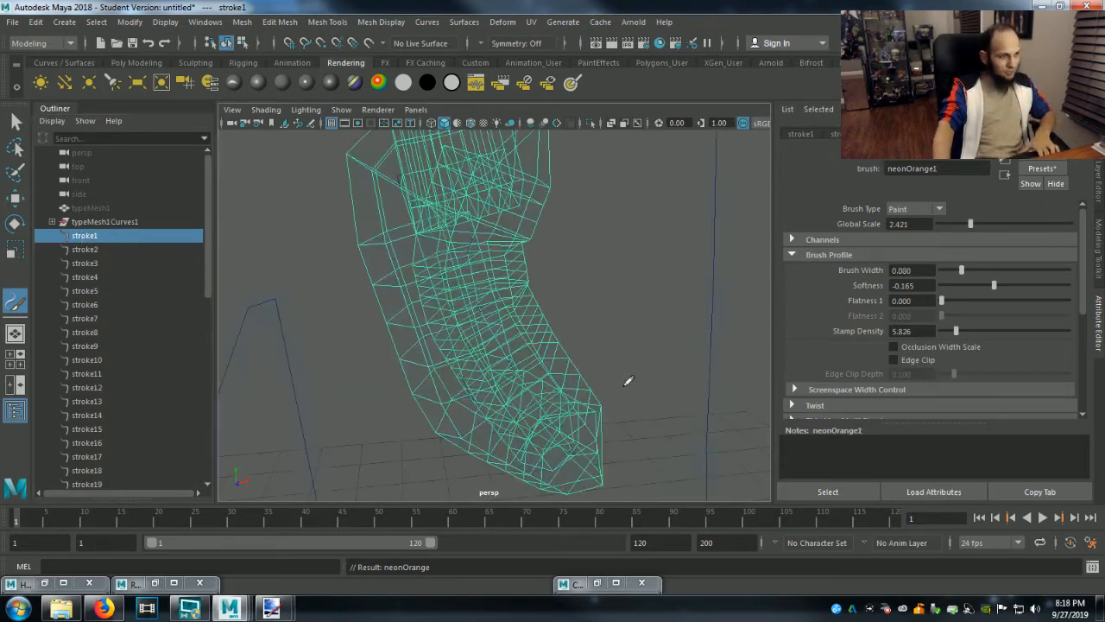
{"action": "scroll", "coordinate": [580, 367], "scroll_direction": "down", "scroll_amount": 5}
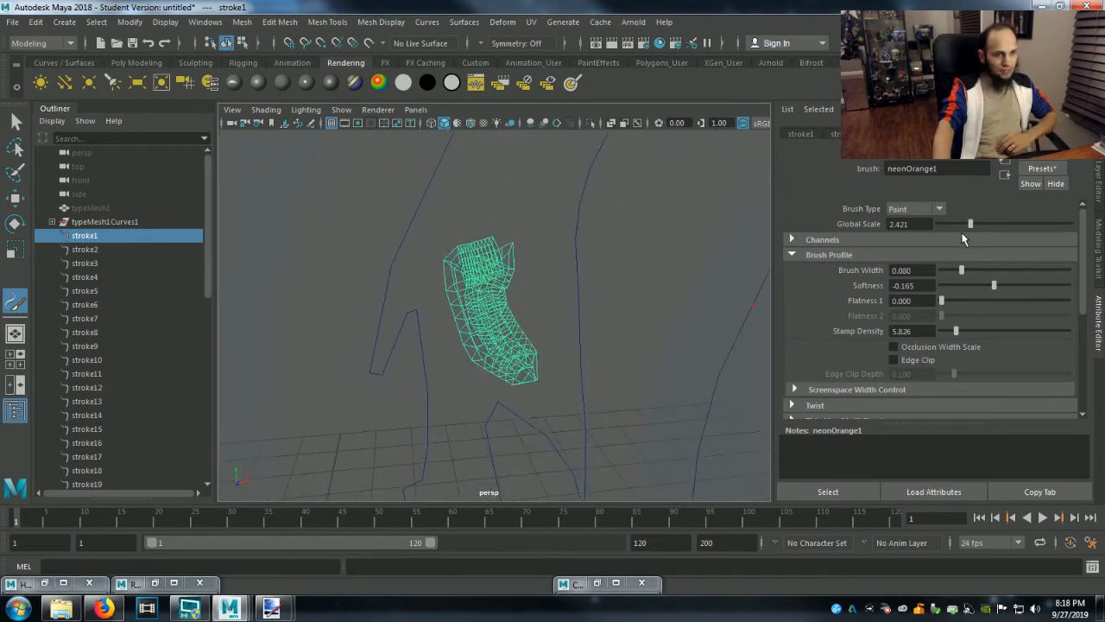
{"action": "left_click_drag", "start_coordinate": [970, 226], "coordinate": [945, 225]}
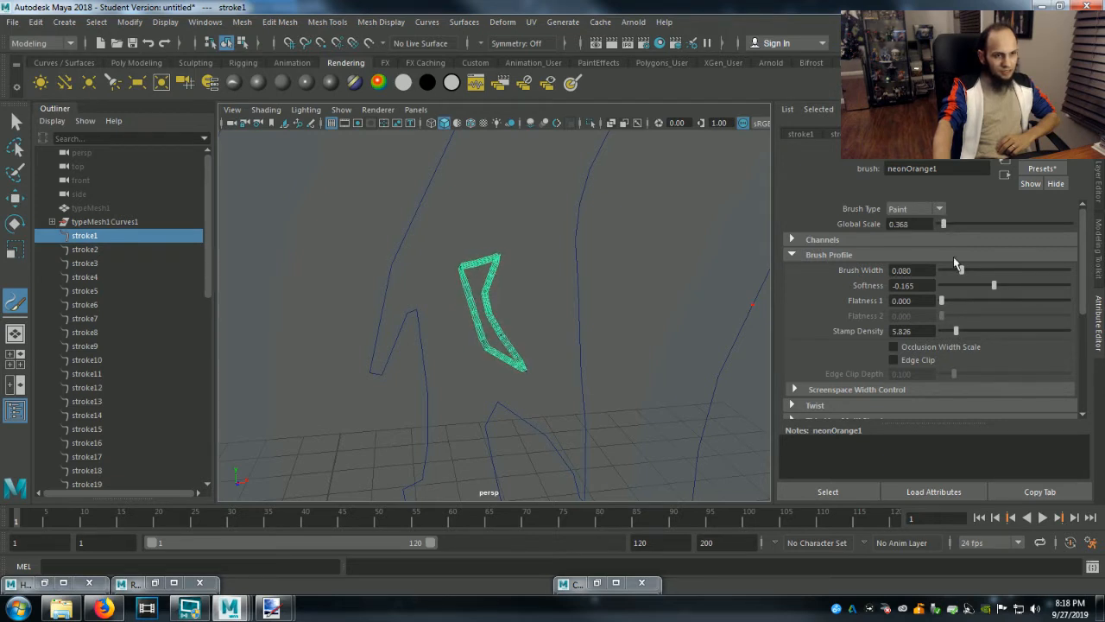
{"action": "mouse_move", "coordinate": [961, 274]}
{"action": "left_mouse_down"}
{"action": "mouse_move", "coordinate": [951, 274]}
{"action": "mouse_move", "coordinate": [963, 275]}
{"action": "left_mouse_up"}
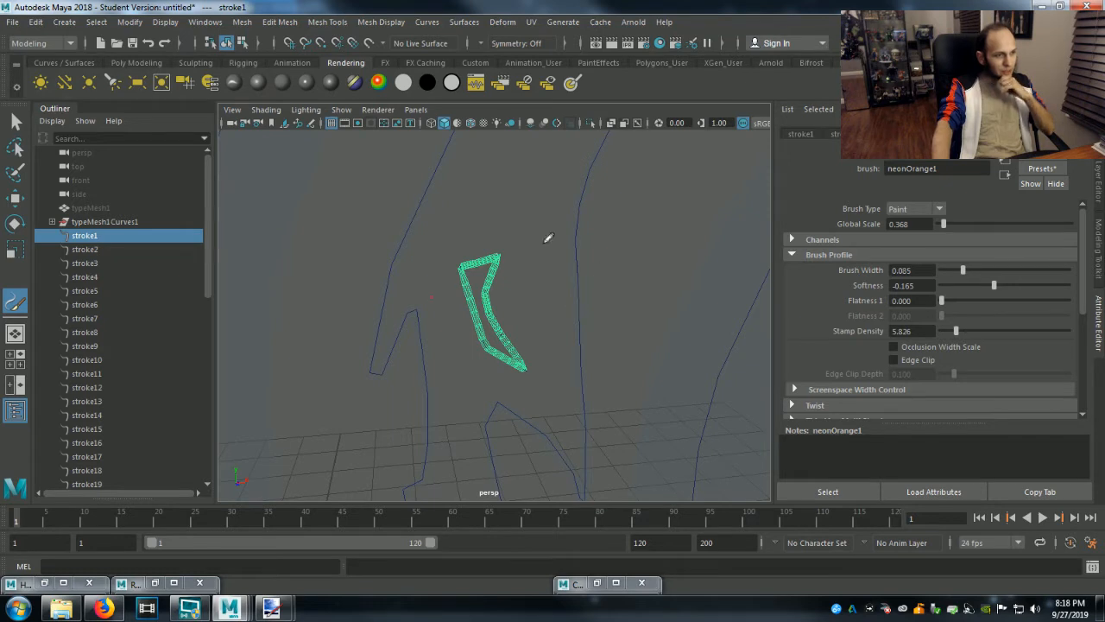
{"action": "left_click", "coordinate": [764, 341]}
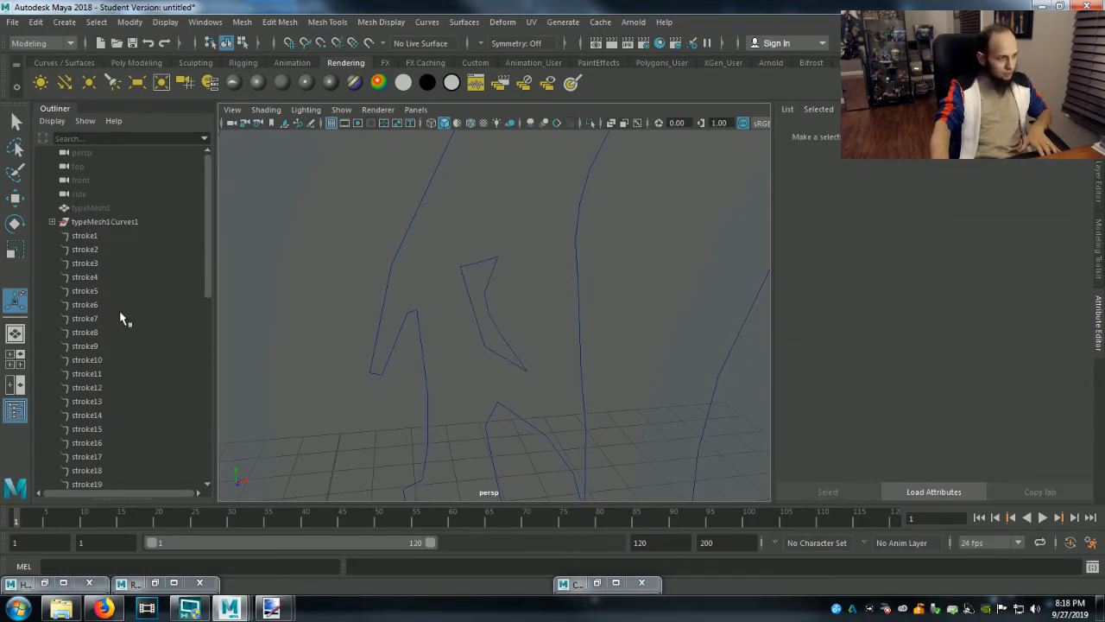
{"action": "left_click", "coordinate": [82, 237]}
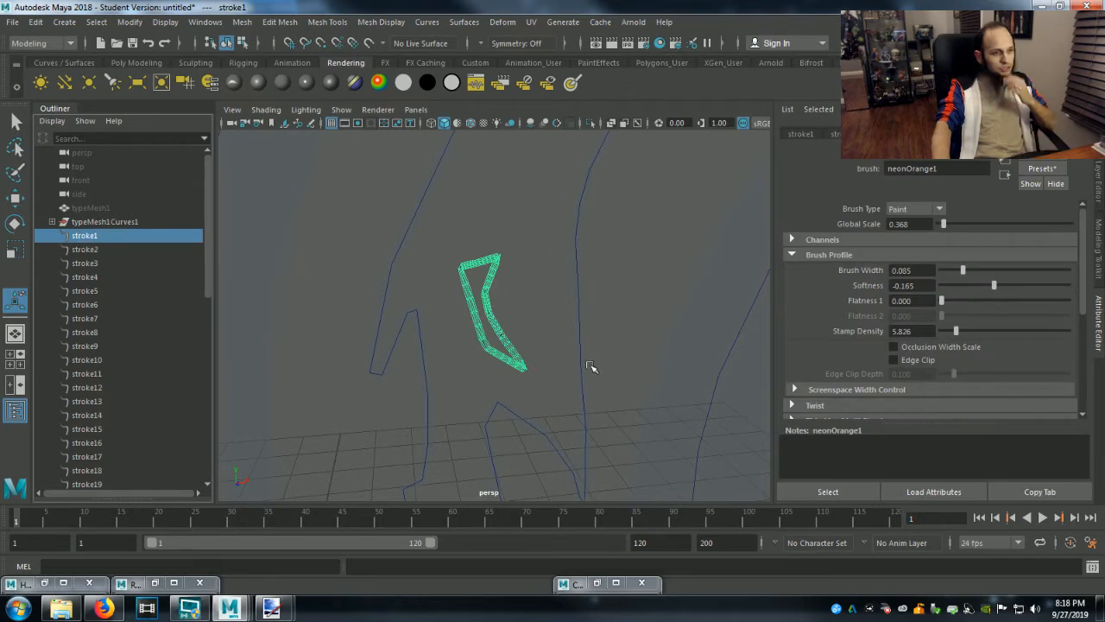
Render the current frame with the whole G of Ghouly in view to check its neon glow.
{"action": "scroll", "coordinate": [603, 382], "scroll_direction": "down", "scroll_amount": 10}
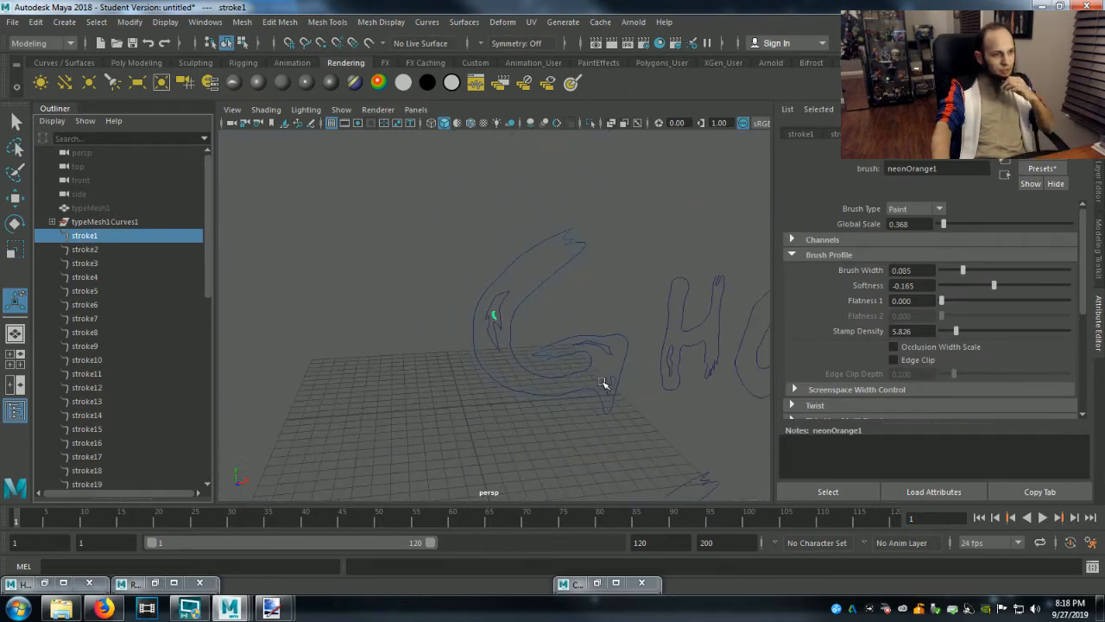
{"action": "left_click", "coordinate": [613, 44]}
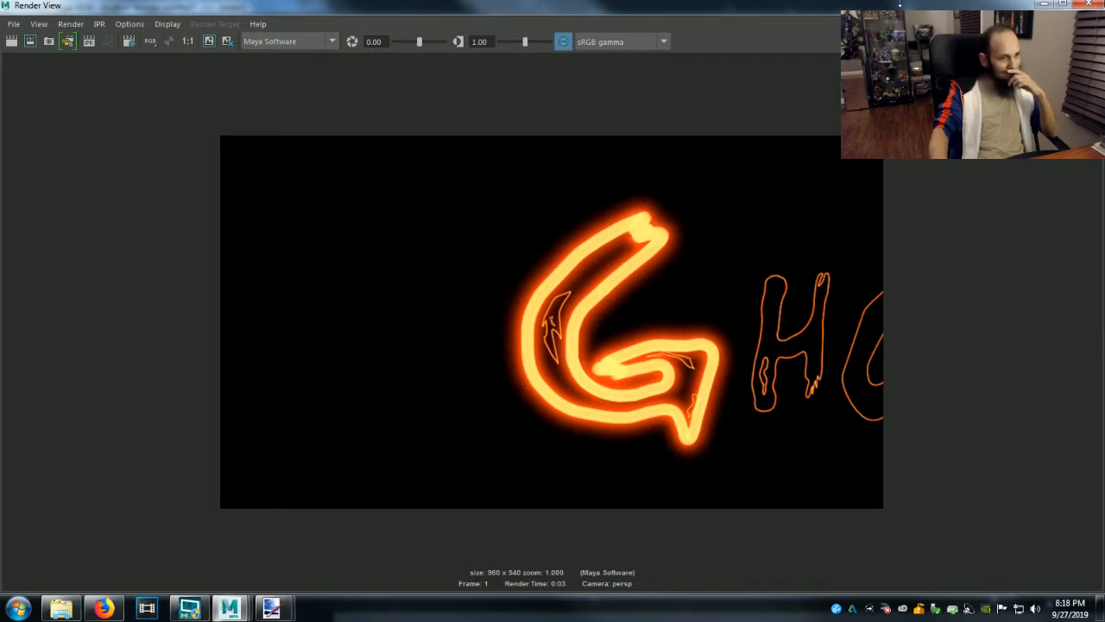
{"action": "left_click", "coordinate": [1045, 6]}
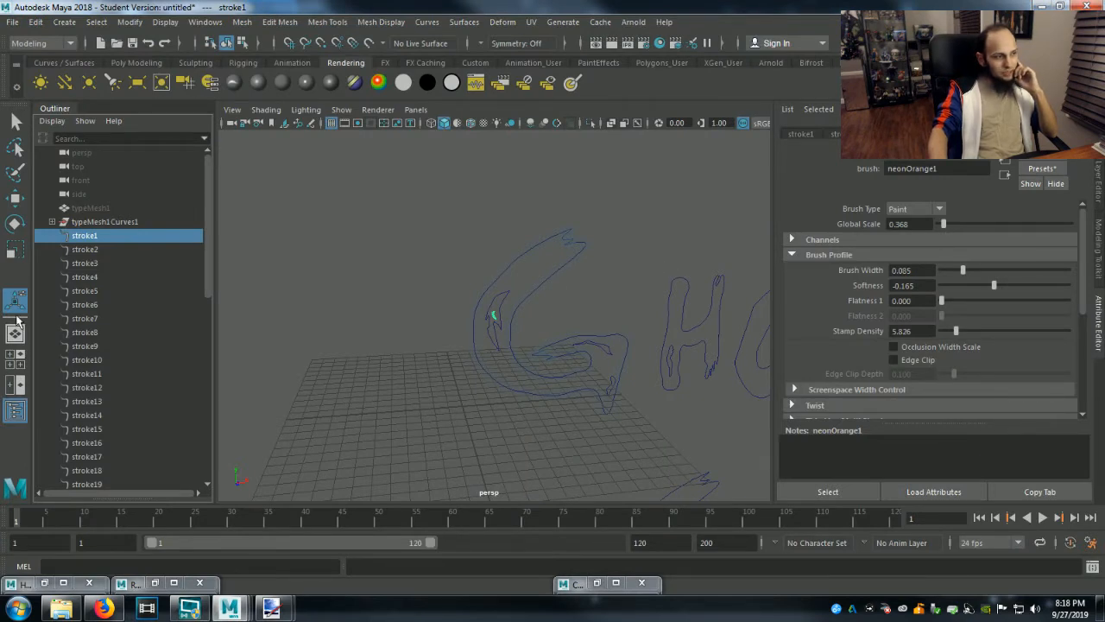
Reduce the Global Scale of stroke2's brush to 3.263 and render the frame again to check the G's thinner glow.
{"action": "left_click", "coordinate": [84, 250]}
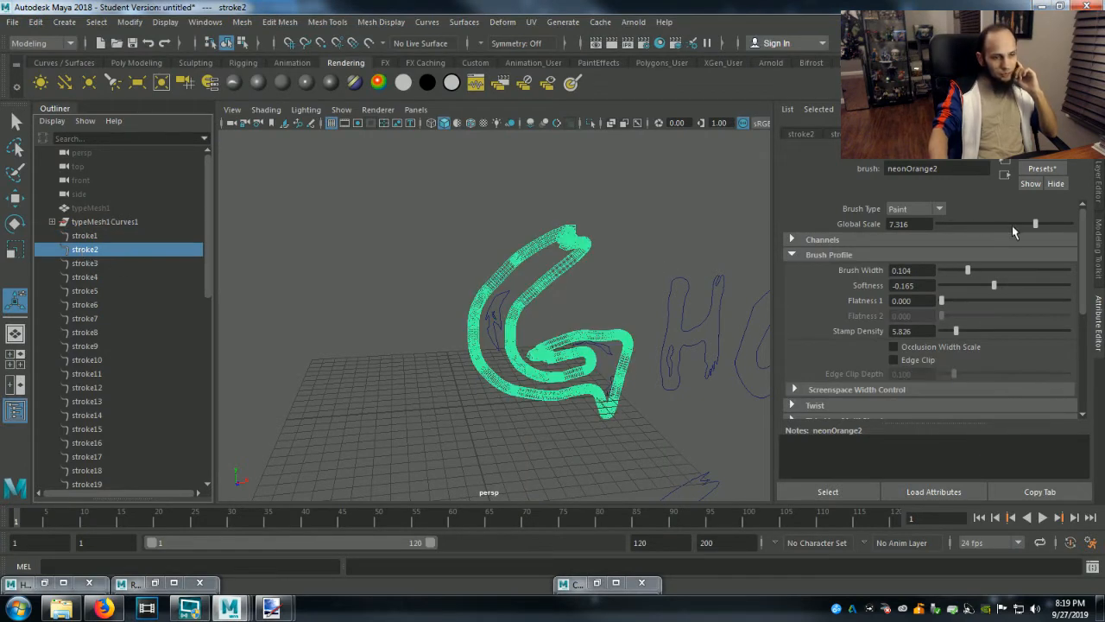
{"action": "left_click_drag", "start_coordinate": [1035, 226], "coordinate": [981, 225]}
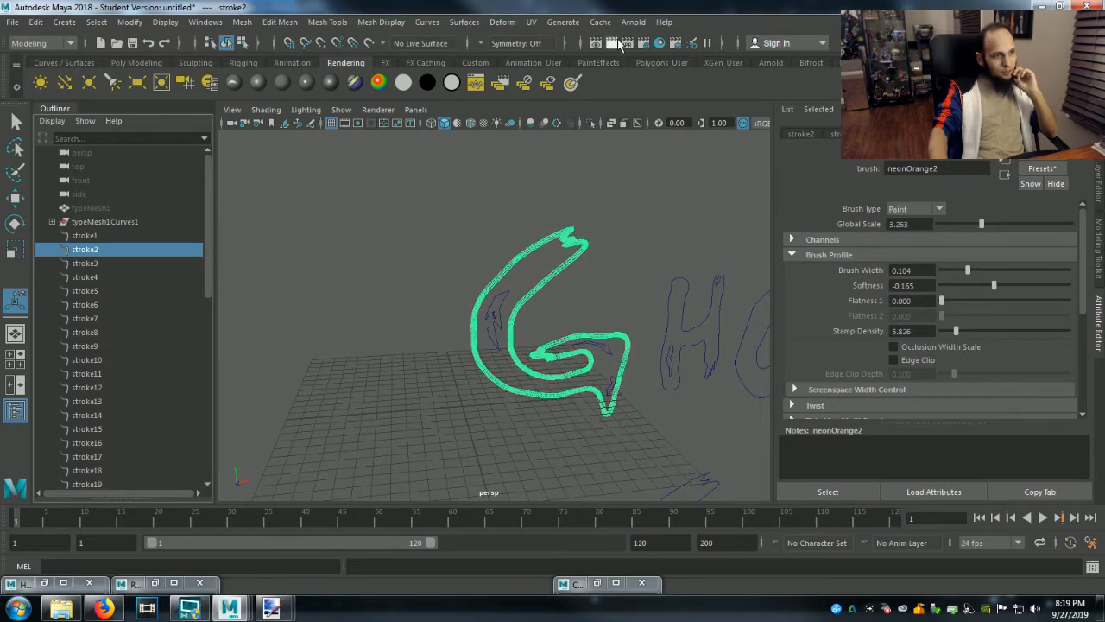
{"action": "left_click", "coordinate": [619, 45]}
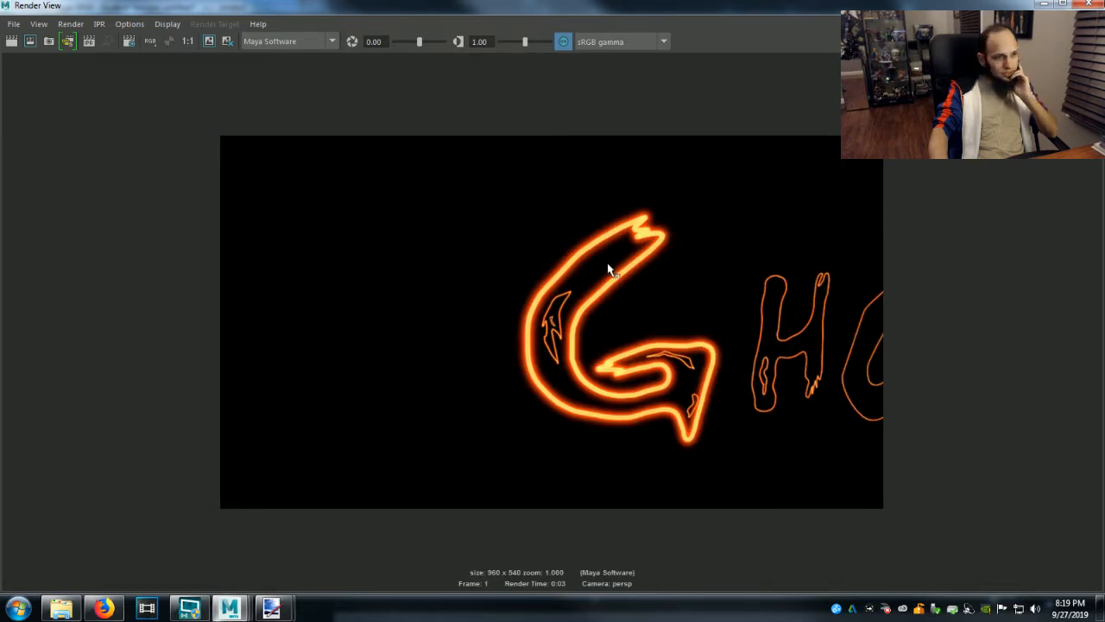
{"action": "left_click", "coordinate": [1047, 4]}
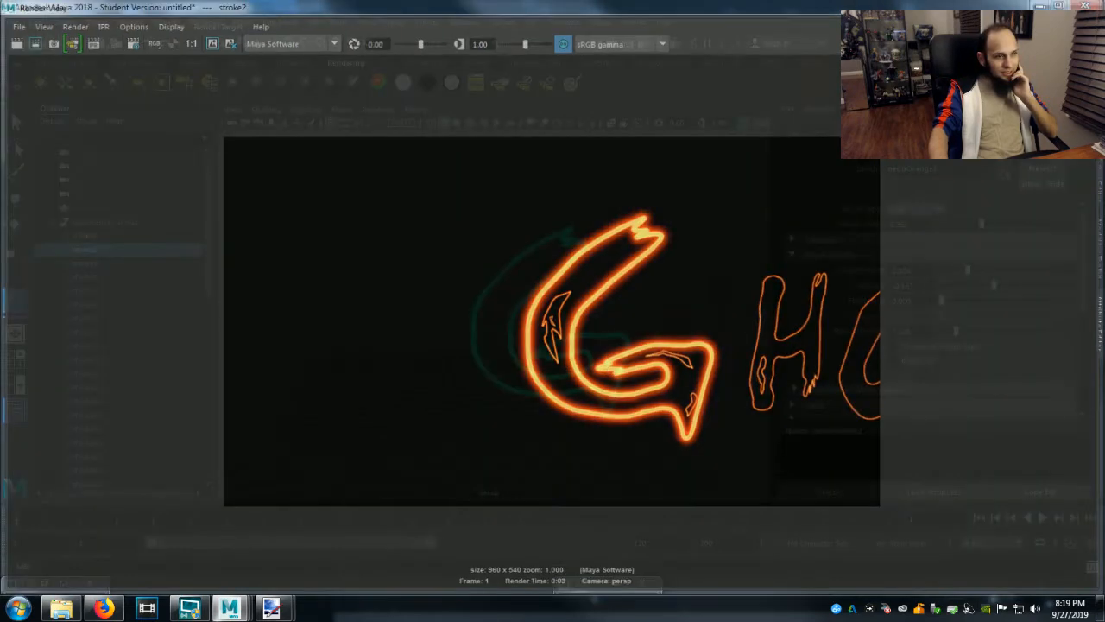
{"action": "scroll", "coordinate": [625, 423], "scroll_direction": "down", "scroll_amount": 5}
{"action": "scroll", "coordinate": [624, 423], "scroll_direction": "down", "scroll_amount": 1}
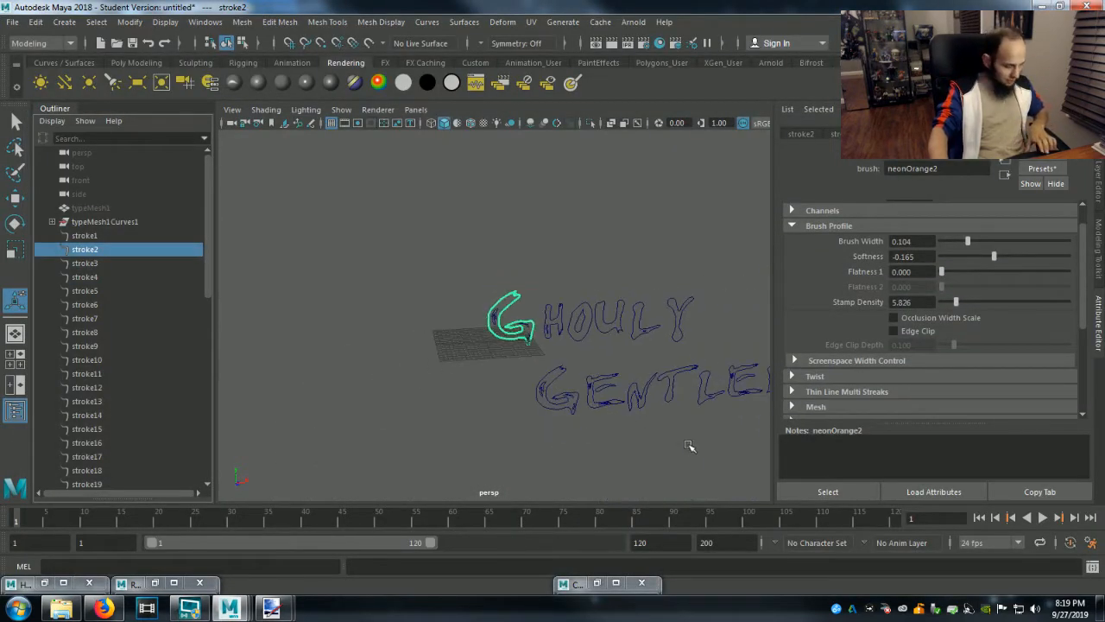
Render the current frame with Ghouly and part of Gentlemen in view to compare the G's glow with the other letters.
{"action": "left_click", "coordinate": [611, 42]}
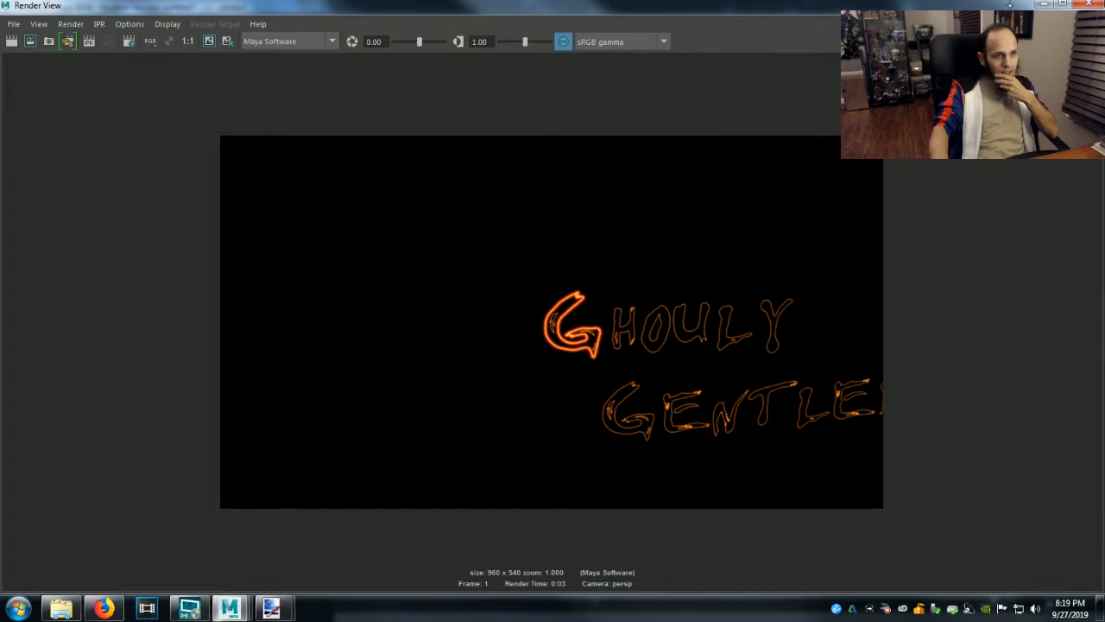
{"action": "left_click", "coordinate": [1045, 3]}
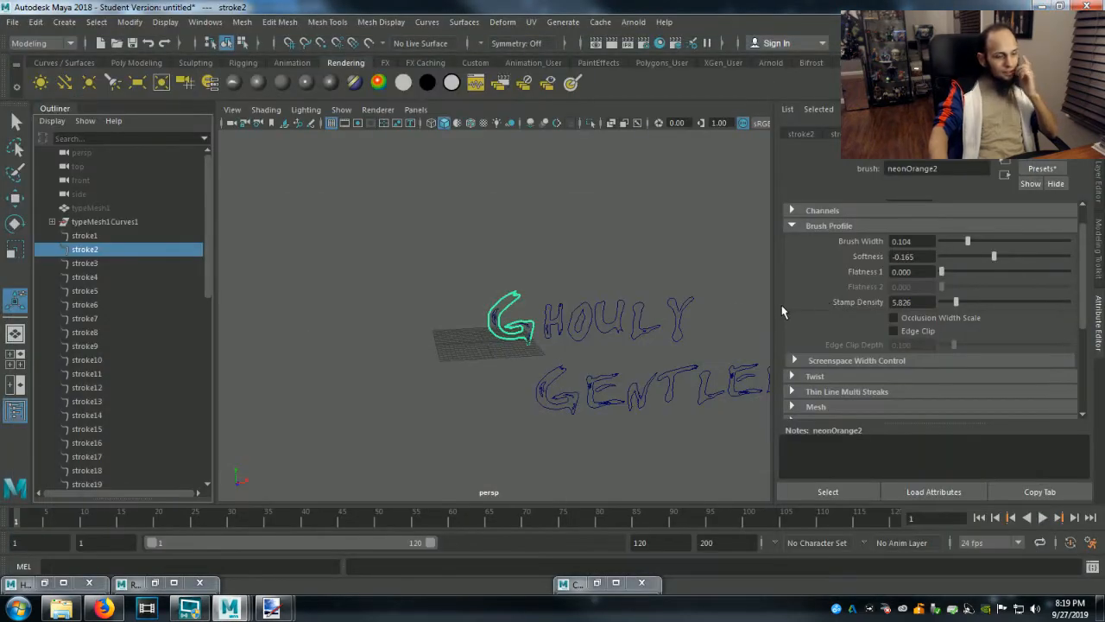
{"action": "scroll", "coordinate": [593, 399], "scroll_direction": "up", "scroll_amount": 5}
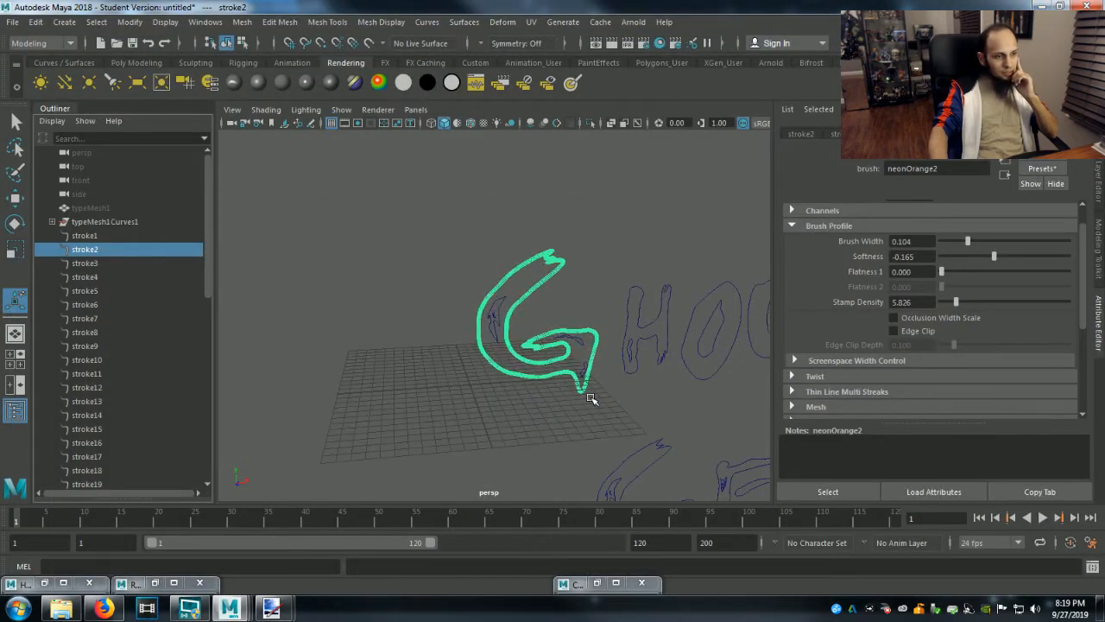
Raise the Glow of stroke2's brush to 0.478 and render the frame to check the G's stronger glow.
{"action": "scroll", "coordinate": [823, 325], "scroll_direction": "down", "scroll_amount": 3}
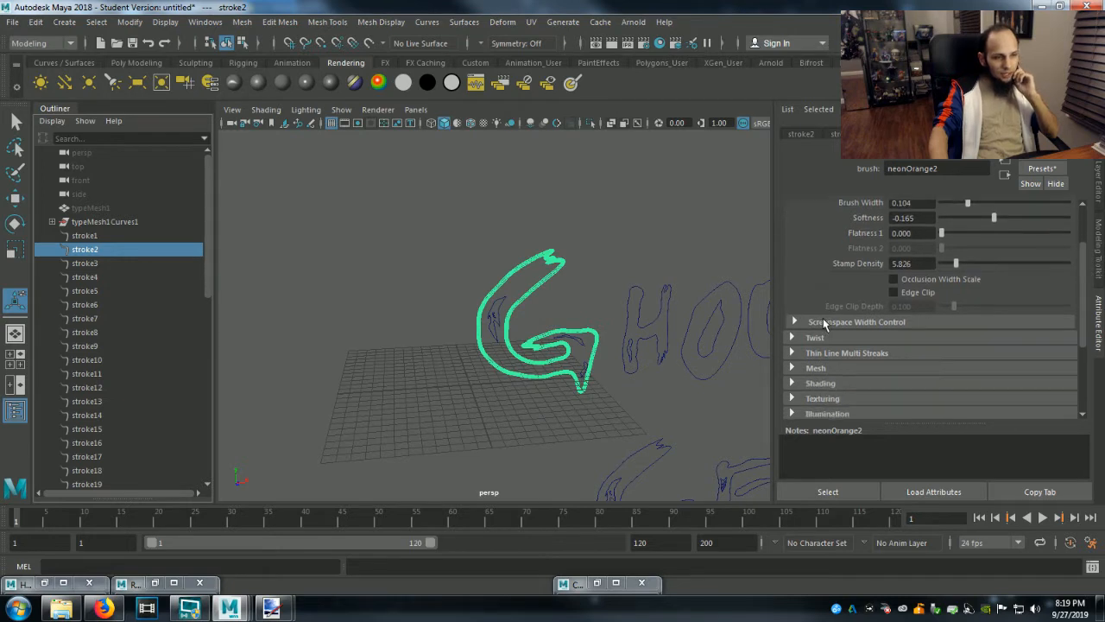
{"action": "left_click", "coordinate": [813, 371]}
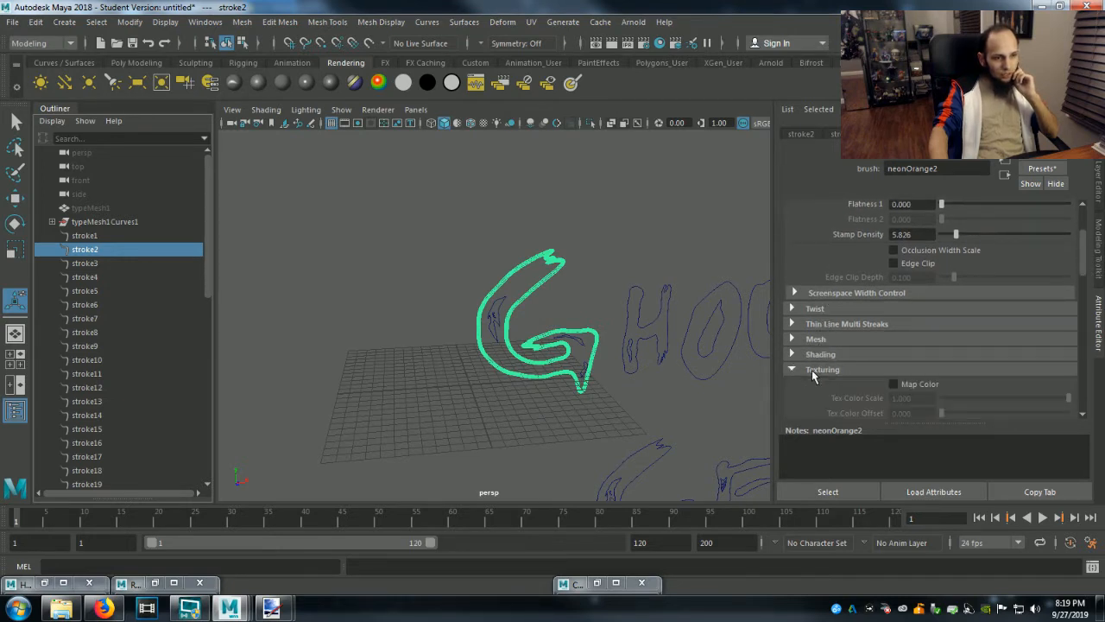
{"action": "scroll", "coordinate": [811, 376], "scroll_direction": "down", "scroll_amount": 8}
{"action": "scroll", "coordinate": [812, 375], "scroll_direction": "down", "scroll_amount": 10}
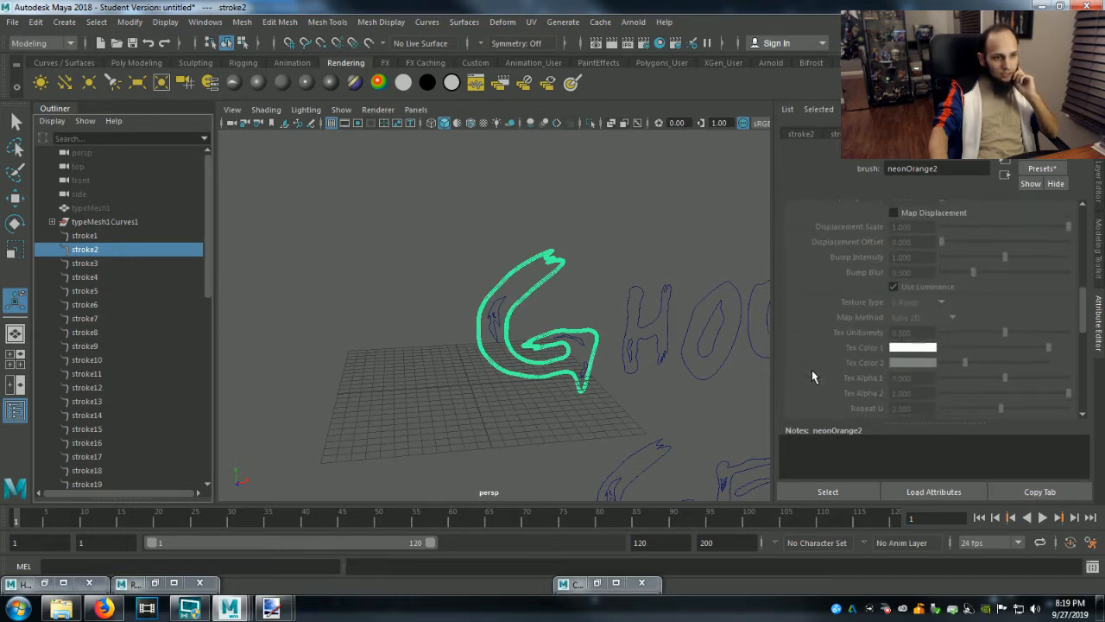
{"action": "scroll", "coordinate": [812, 370], "scroll_direction": "down", "scroll_amount": 3}
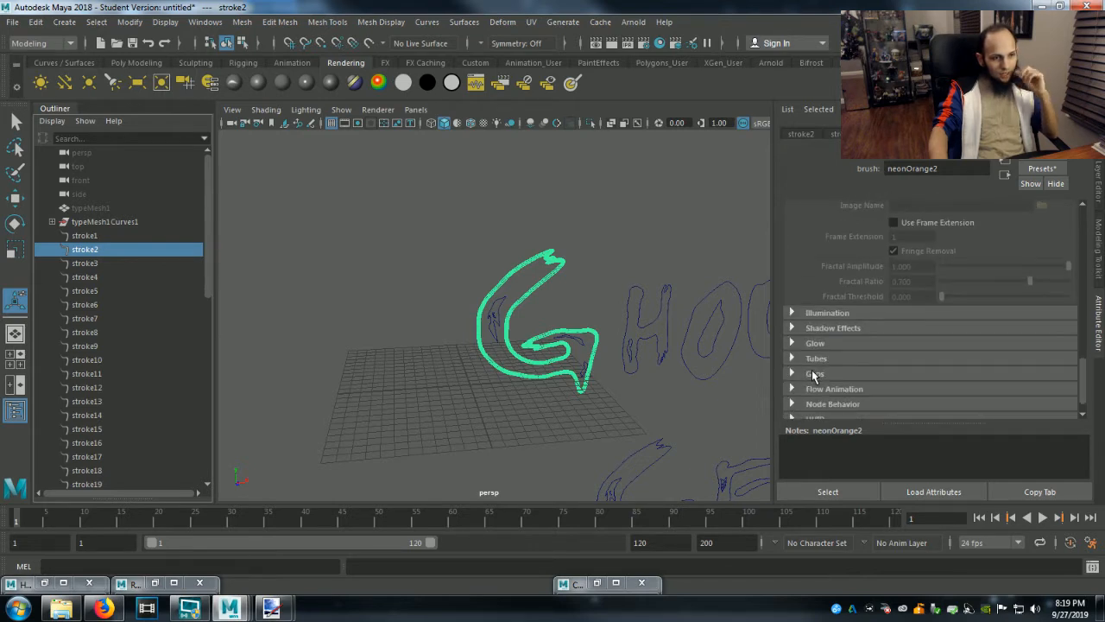
{"action": "left_click", "coordinate": [816, 347]}
{"action": "scroll", "coordinate": [816, 348], "scroll_direction": "down", "scroll_amount": 1}
{"action": "scroll", "coordinate": [817, 349], "scroll_direction": "down", "scroll_amount": 1}
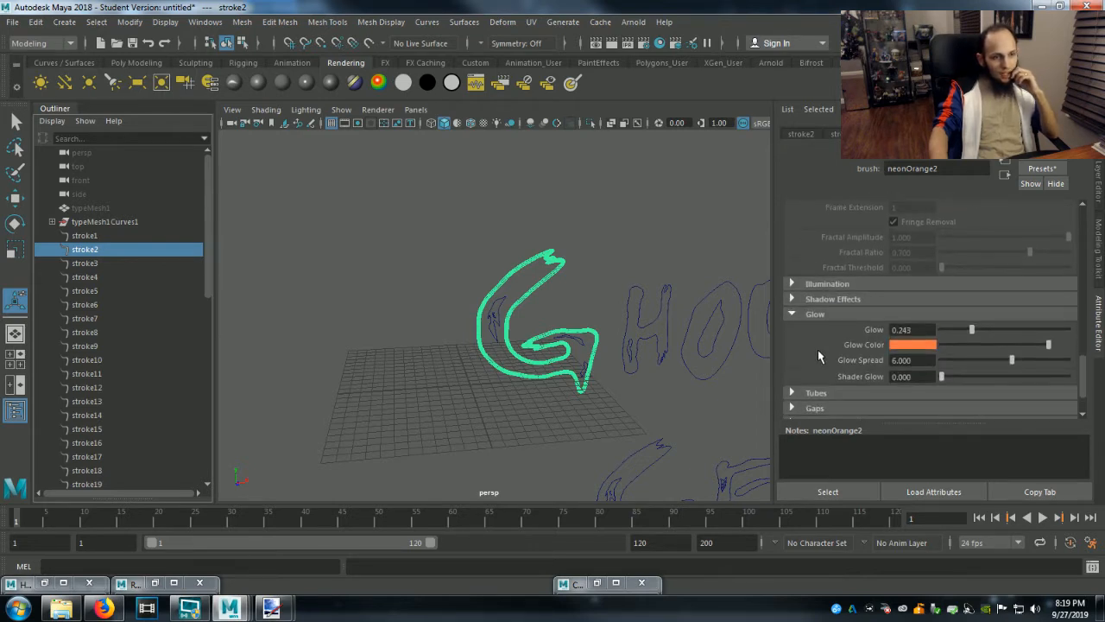
{"action": "left_click_drag", "start_coordinate": [974, 333], "coordinate": [1002, 341]}
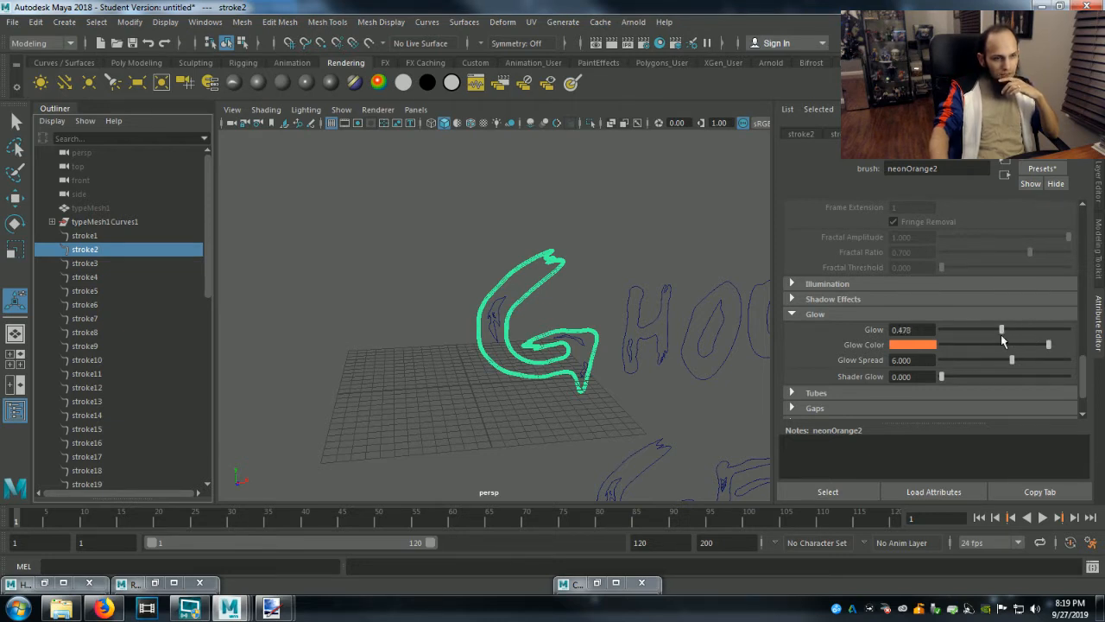
{"action": "left_click", "coordinate": [612, 42]}
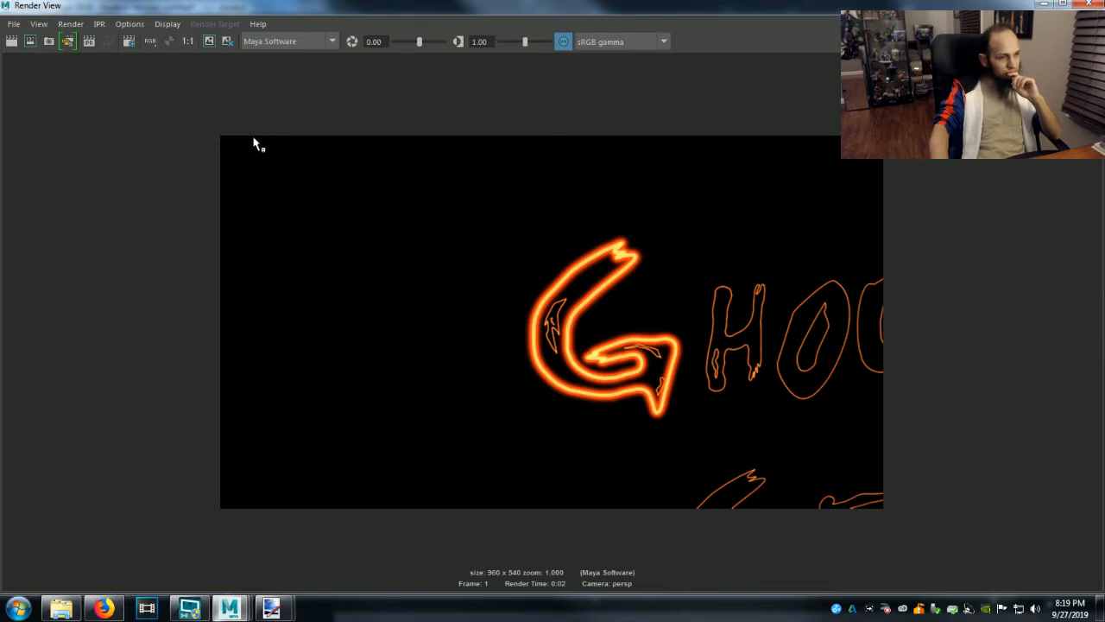
{"action": "left_click", "coordinate": [1044, 5]}
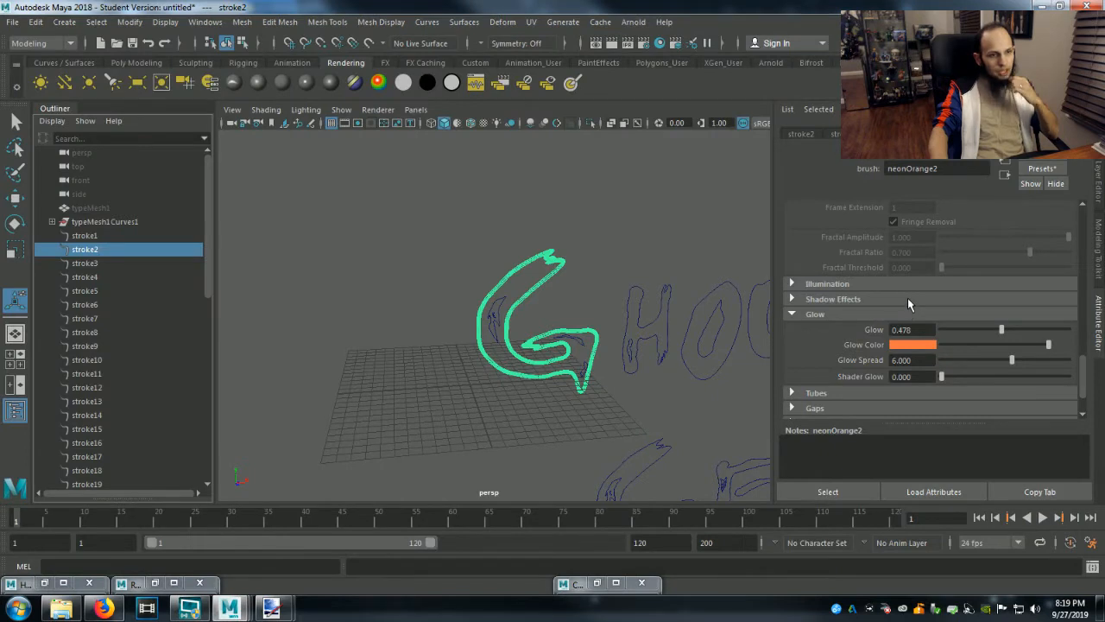
Save the settings of stroke2's brush as a brush preset named Ghouly Gentlemen.
{"action": "left_click", "coordinate": [1042, 169]}
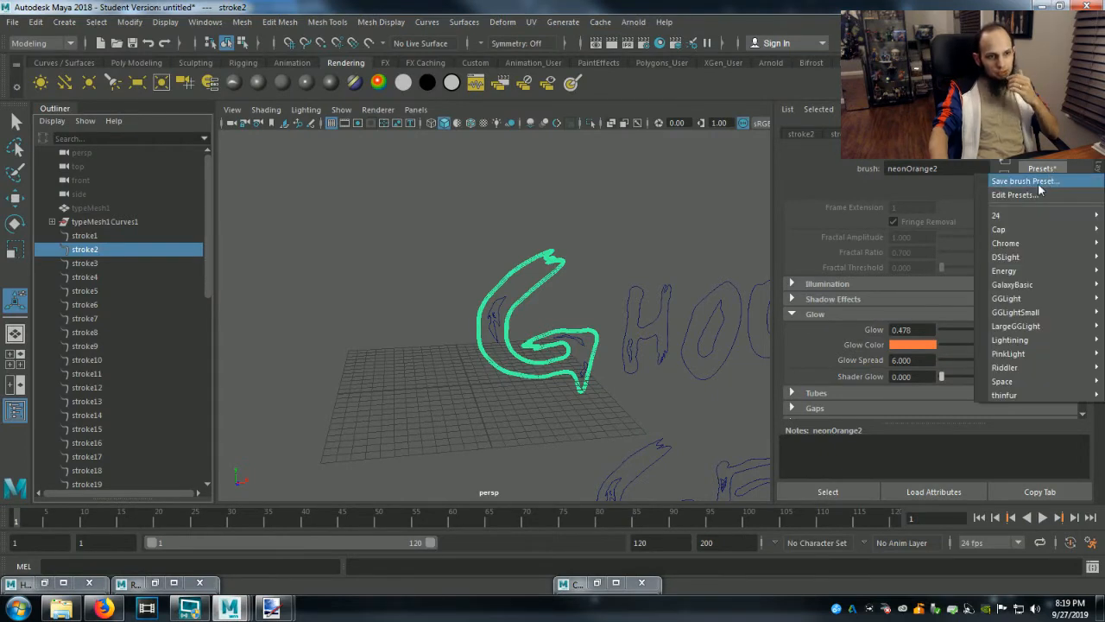
{"action": "left_click", "coordinate": [1026, 180]}
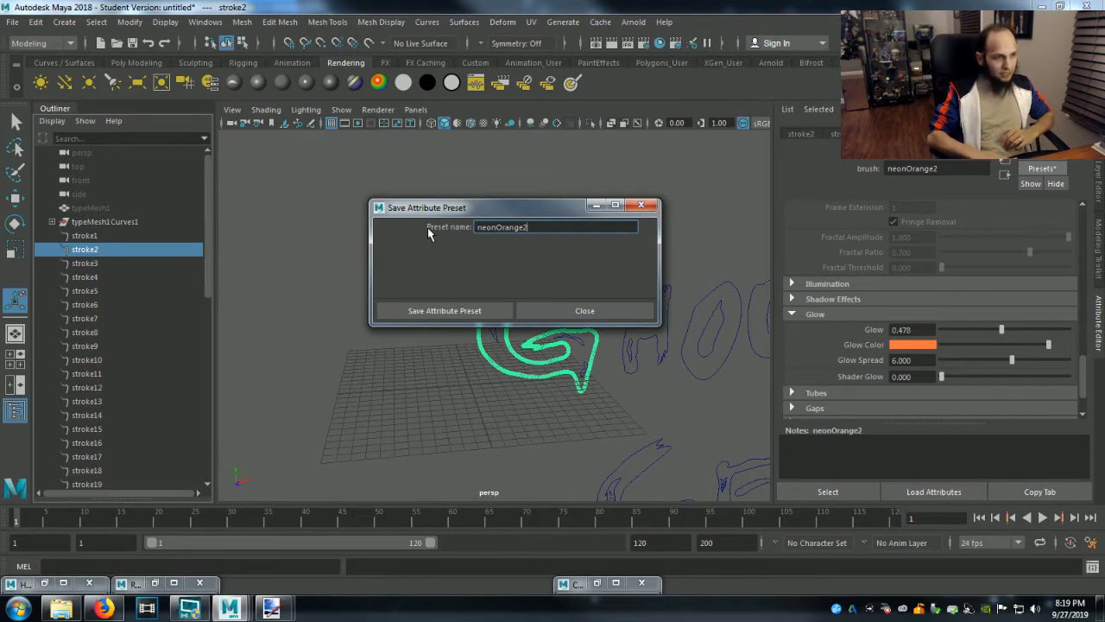
{"action": "key", "text": "BackSpace"}
{"action": "key", "text": "BackSpace"}
{"action": "key", "text": "BackSpace"}
{"action": "key", "text": "BackSpace"}
{"action": "key", "text": "BackSpace"}
{"action": "key", "text": "BackSpace"}
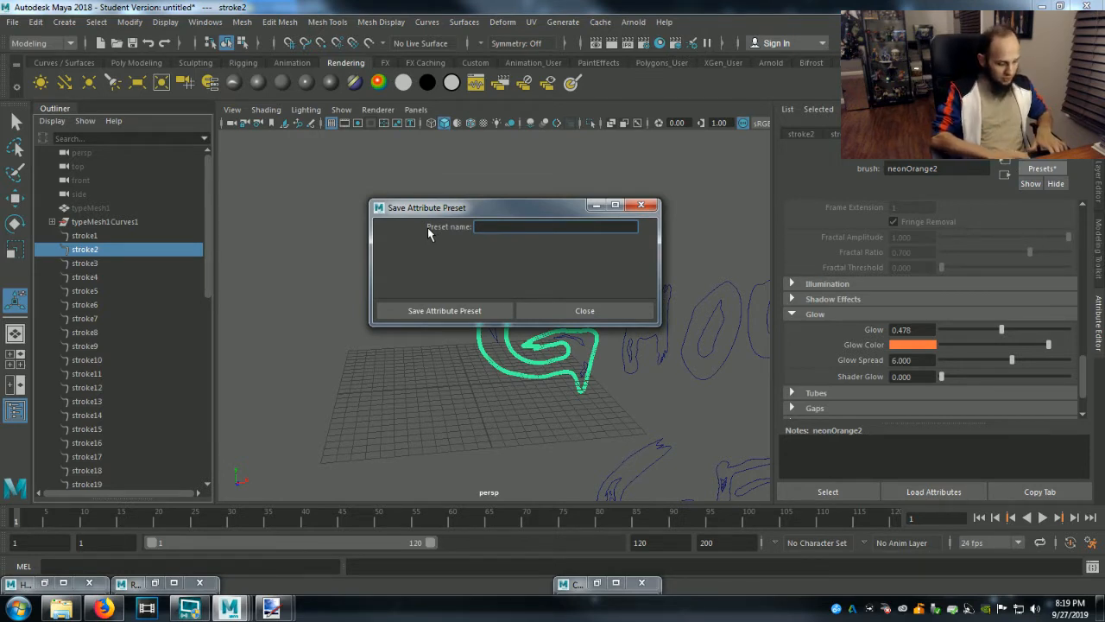
{"action": "type", "text": "Ghouly Gentlemen"}
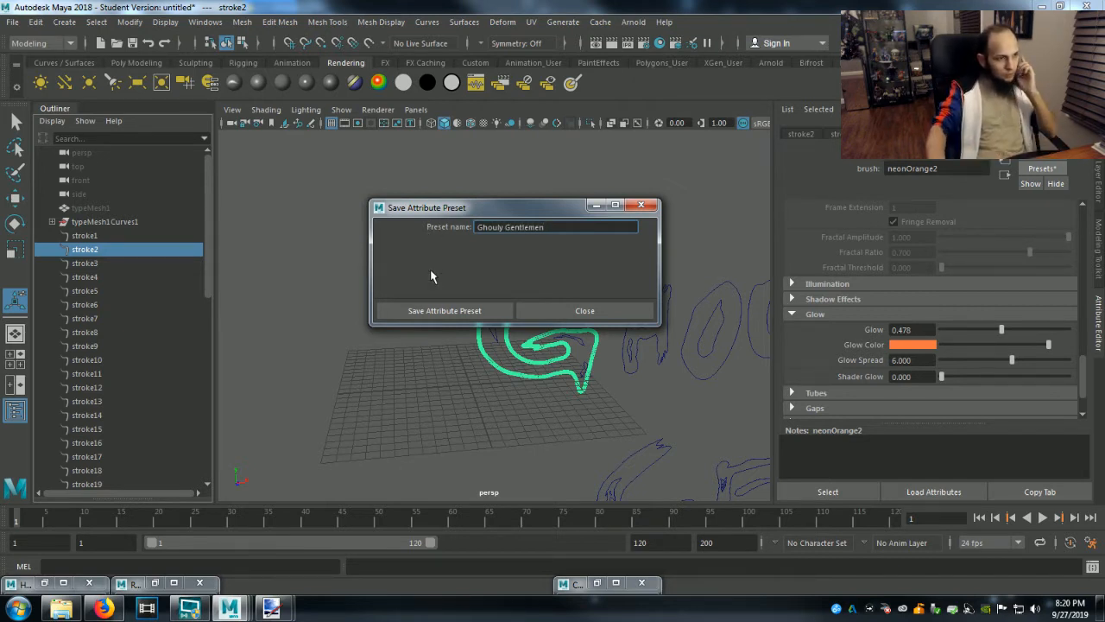
{"action": "left_click", "coordinate": [432, 311]}
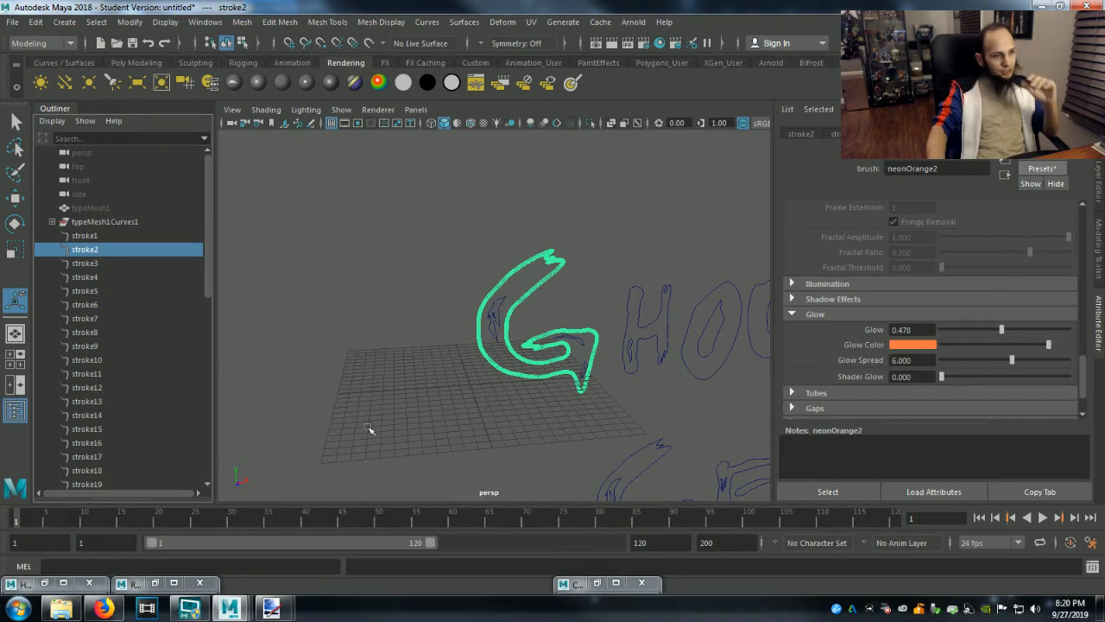
Select stroke1 through stroke46 and replace all their brush settings with the GhoulyGentlemen preset.
{"action": "left_click", "coordinate": [80, 236]}
{"action": "scroll", "coordinate": [120, 389], "scroll_direction": "down", "scroll_amount": 10}
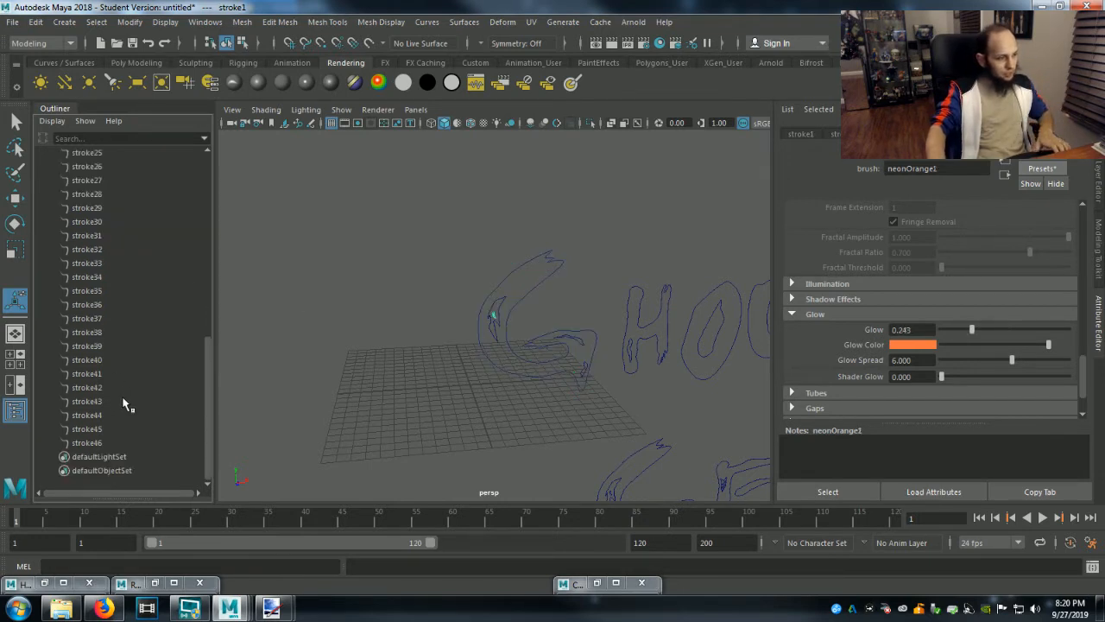
{"action": "left_click", "coordinate": [97, 442], "text": "shift"}
{"action": "key", "text": "f"}
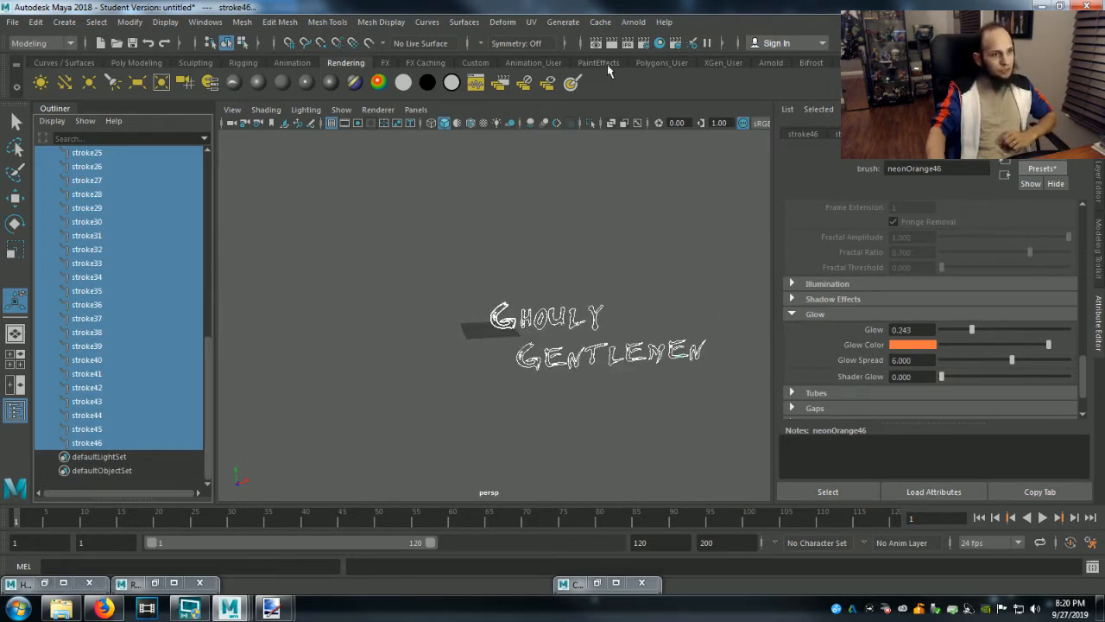
{"action": "left_click", "coordinate": [555, 25]}
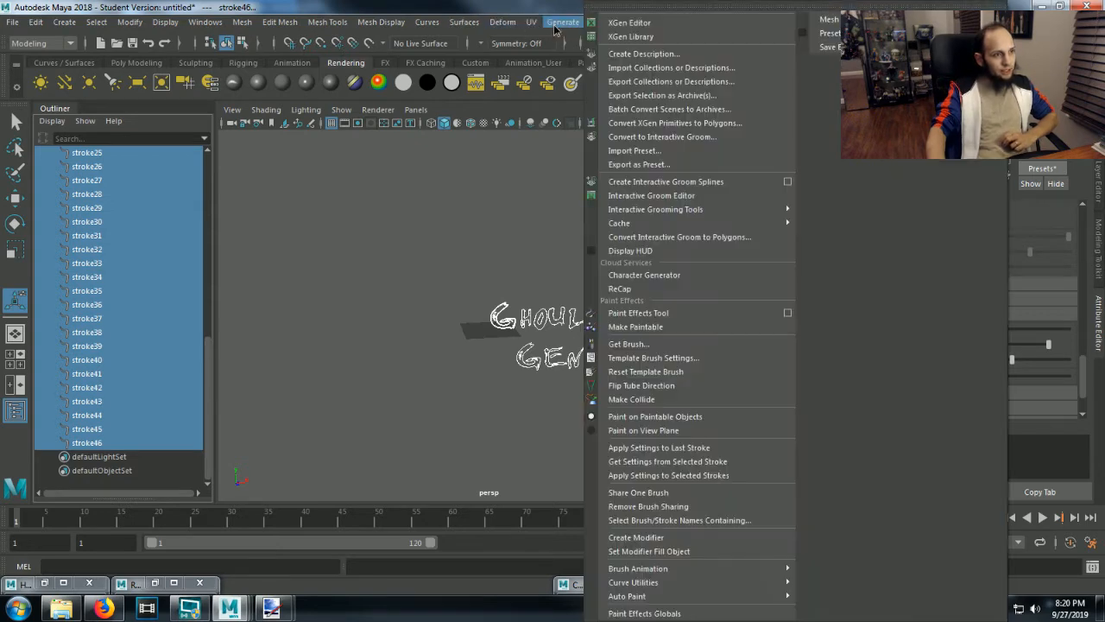
{"action": "left_click", "coordinate": [555, 24]}
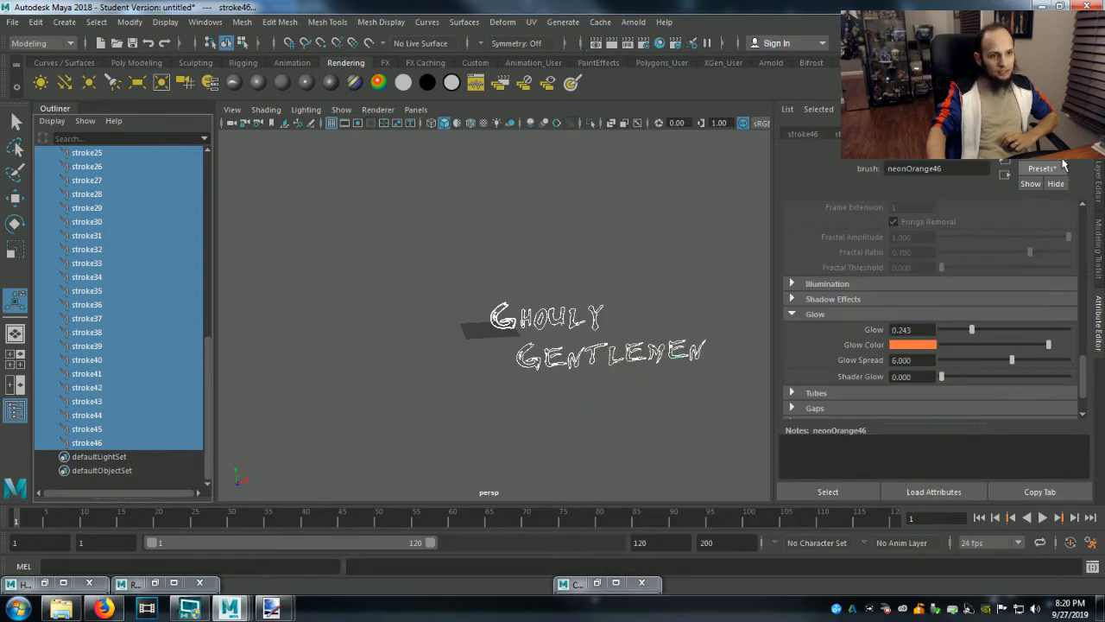
{"action": "left_click", "coordinate": [1042, 169]}
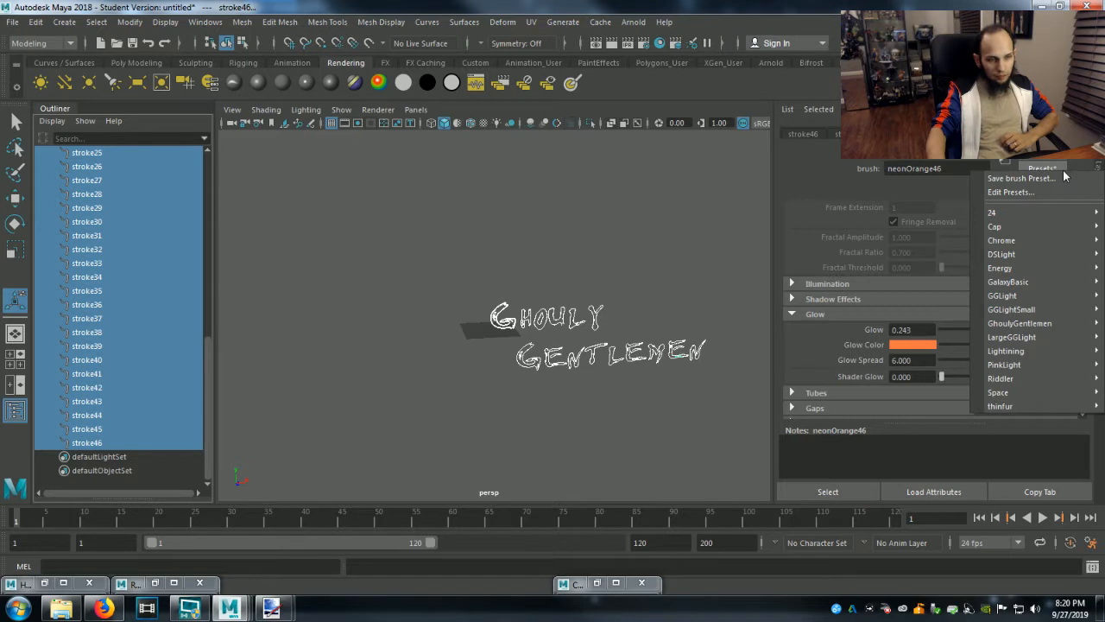
{"action": "mouse_move", "coordinate": [1016, 324]}
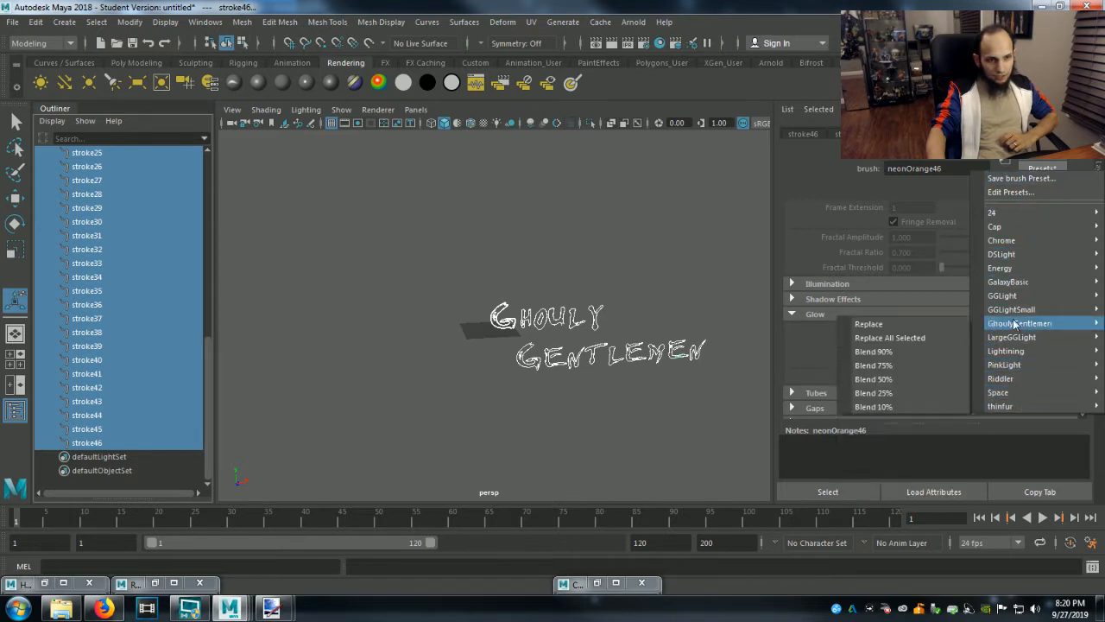
{"action": "left_click", "coordinate": [916, 337]}
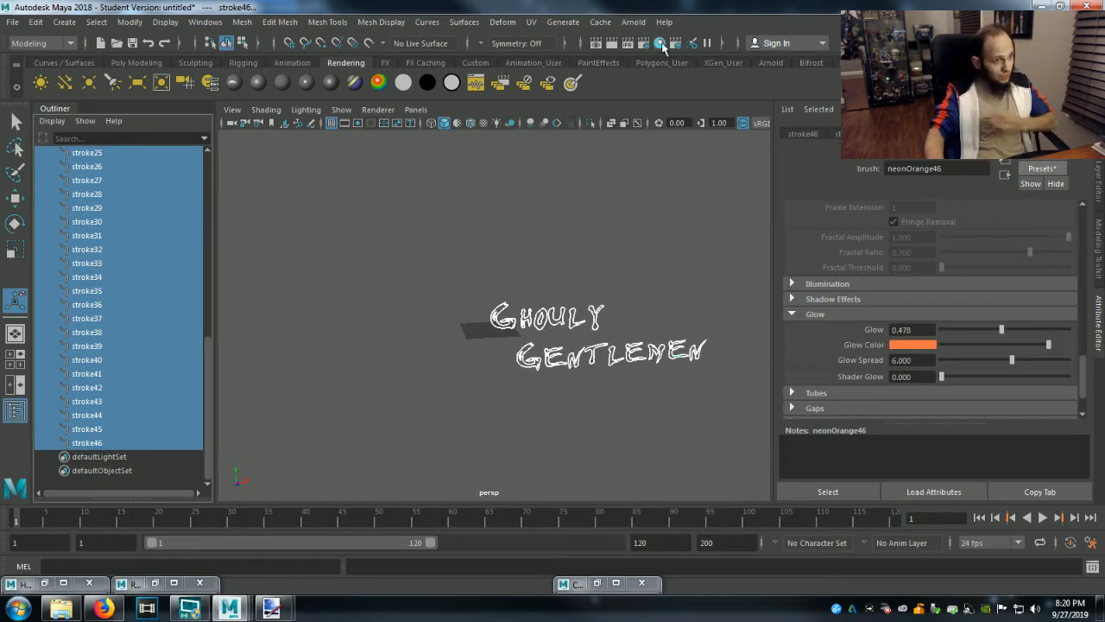
Fit the whole Ghouly Gentlemen title in the perspective view and render the frame to check its neon glow.
{"action": "middle_click_drag", "start_coordinate": [685, 418], "coordinate": [572, 371], "text": "alt"}
{"action": "right_click_drag", "start_coordinate": [595, 377], "coordinate": [693, 472], "text": "alt"}
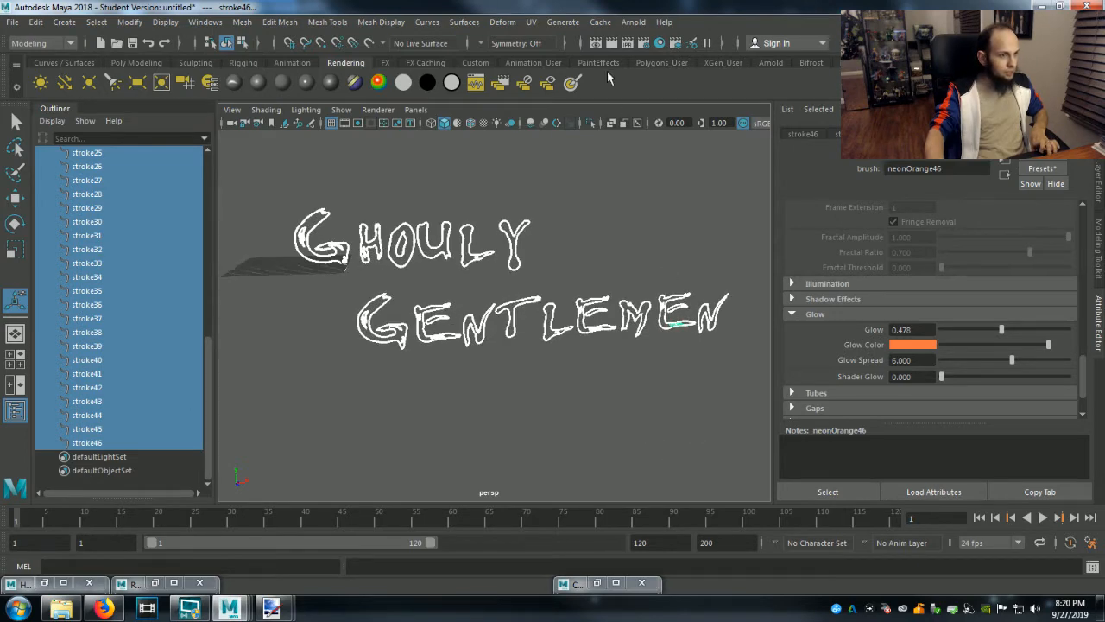
{"action": "left_click", "coordinate": [612, 43]}
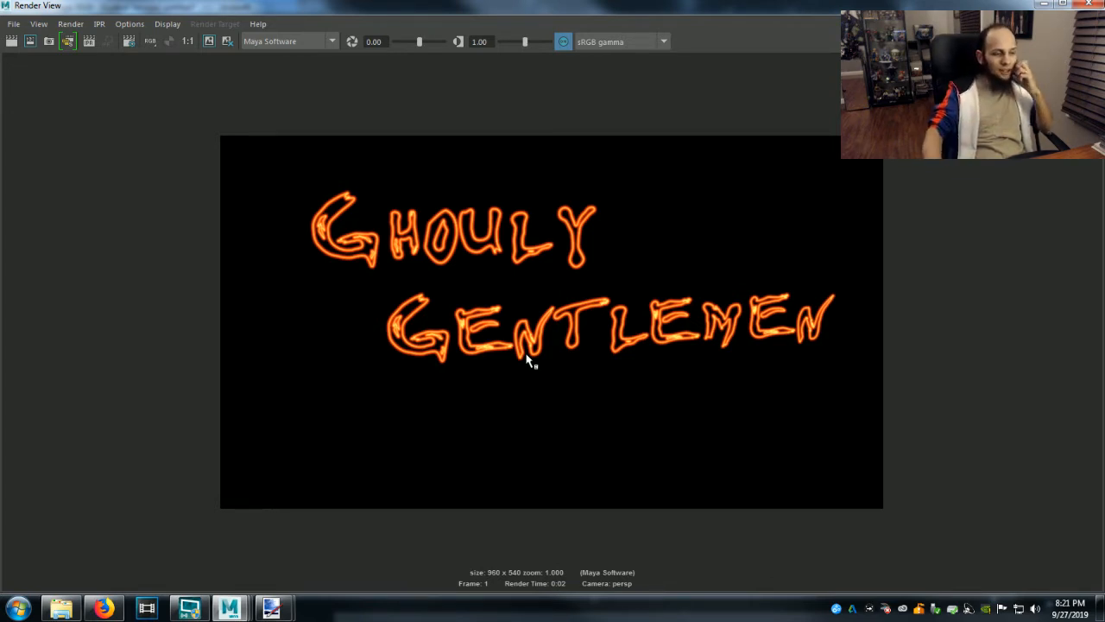
{"action": "left_click", "coordinate": [1047, 5]}
Frame stroke1 inside the G of Ghouly and set its brush to a Global Scale of 0.316 and a Brush Width of 0.041.
{"action": "left_click", "coordinate": [137, 333]}
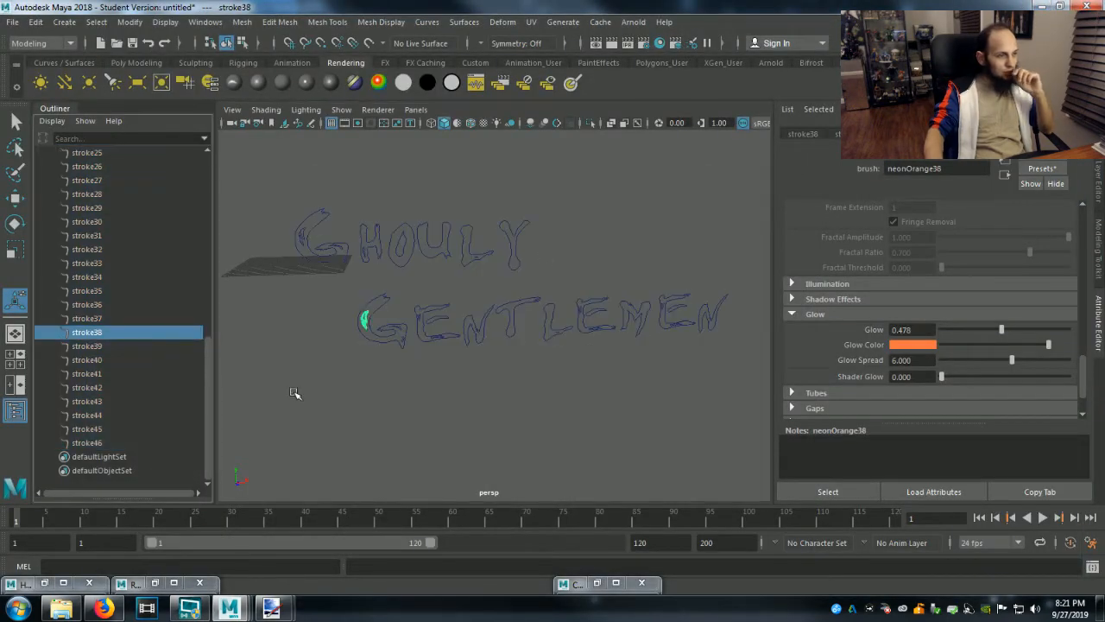
{"action": "scroll", "coordinate": [163, 331], "scroll_direction": "up", "scroll_amount": 10}
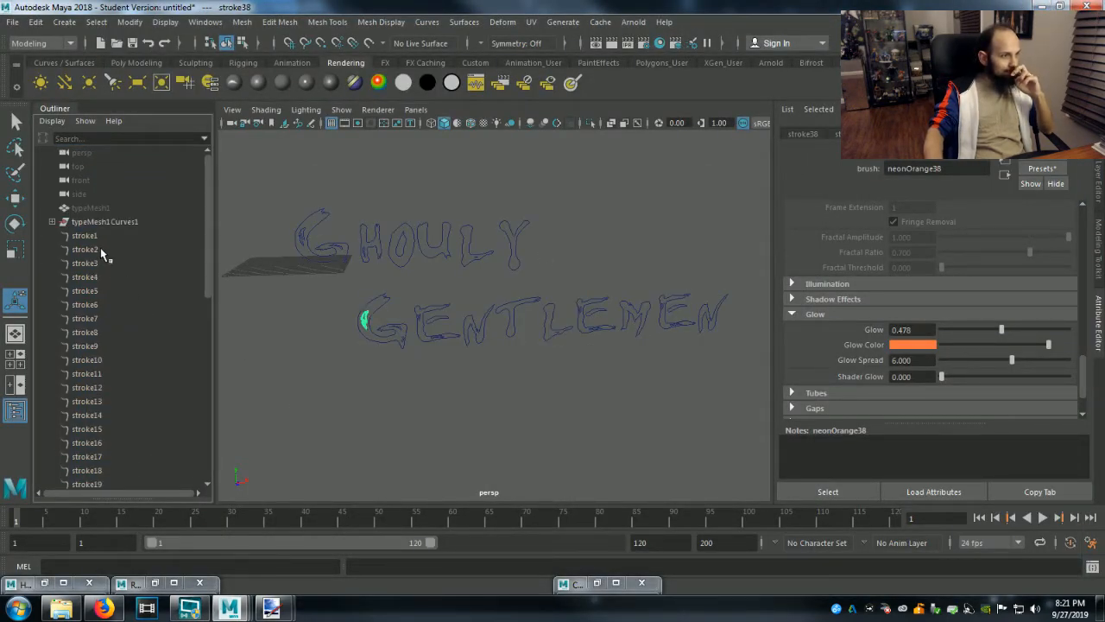
{"action": "left_click", "coordinate": [97, 237]}
{"action": "key", "text": "f"}
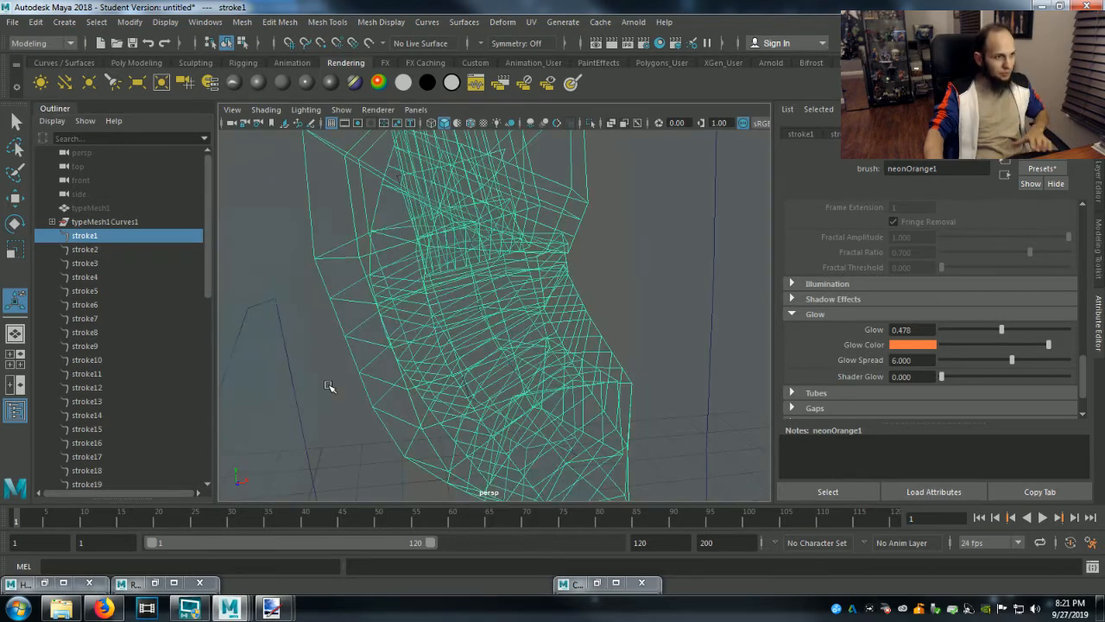
{"action": "scroll", "coordinate": [436, 374], "scroll_direction": "down", "scroll_amount": 3}
{"action": "scroll", "coordinate": [949, 299], "scroll_direction": "up", "scroll_amount": 4}
{"action": "scroll", "coordinate": [949, 298], "scroll_direction": "up", "scroll_amount": 6}
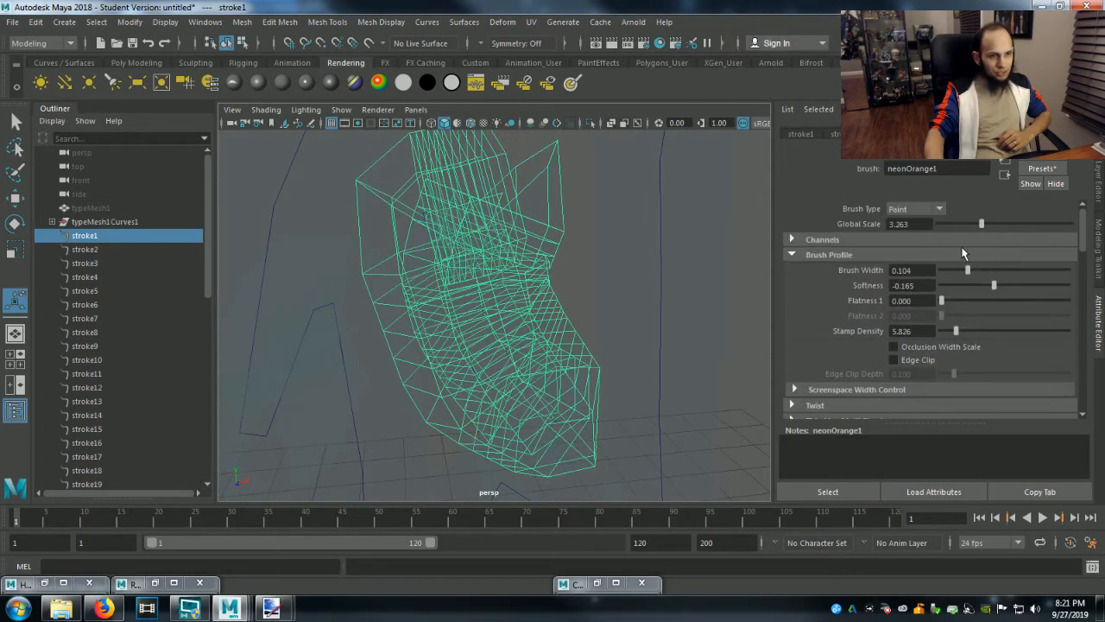
{"action": "left_click_drag", "start_coordinate": [981, 226], "coordinate": [945, 225]}
{"action": "left_click_drag", "start_coordinate": [970, 274], "coordinate": [954, 268]}
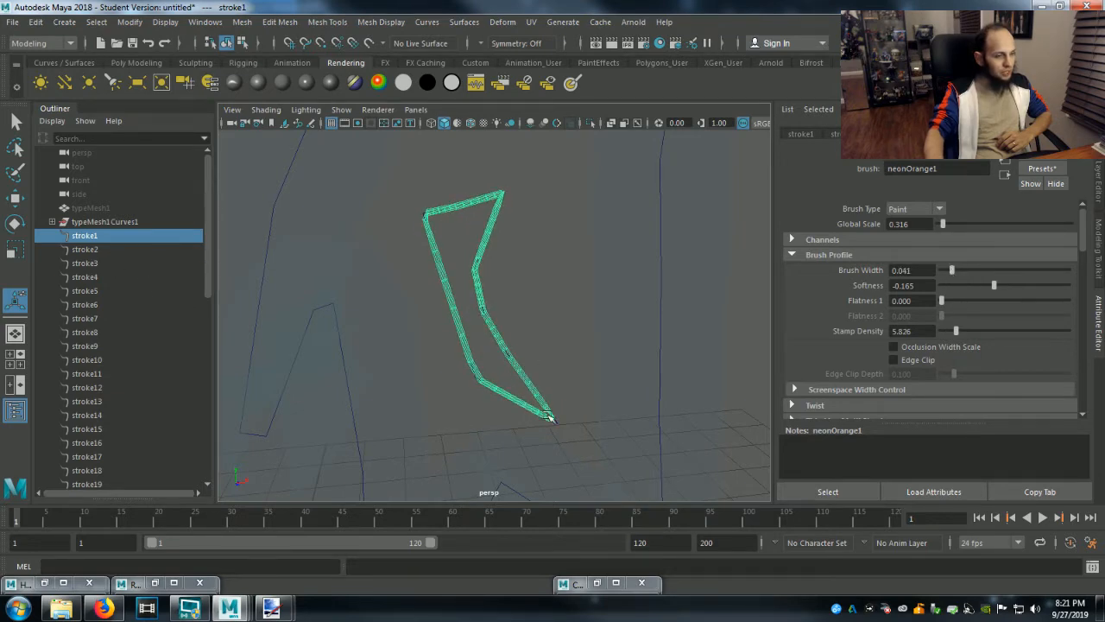
Select stroke32, the jagged outline around stroke1, and set its brush to a Global Scale of 0.421 and a Brush Width of 0.060.
{"action": "scroll", "coordinate": [544, 415], "scroll_direction": "down", "scroll_amount": 4}
{"action": "left_click", "coordinate": [502, 391]}
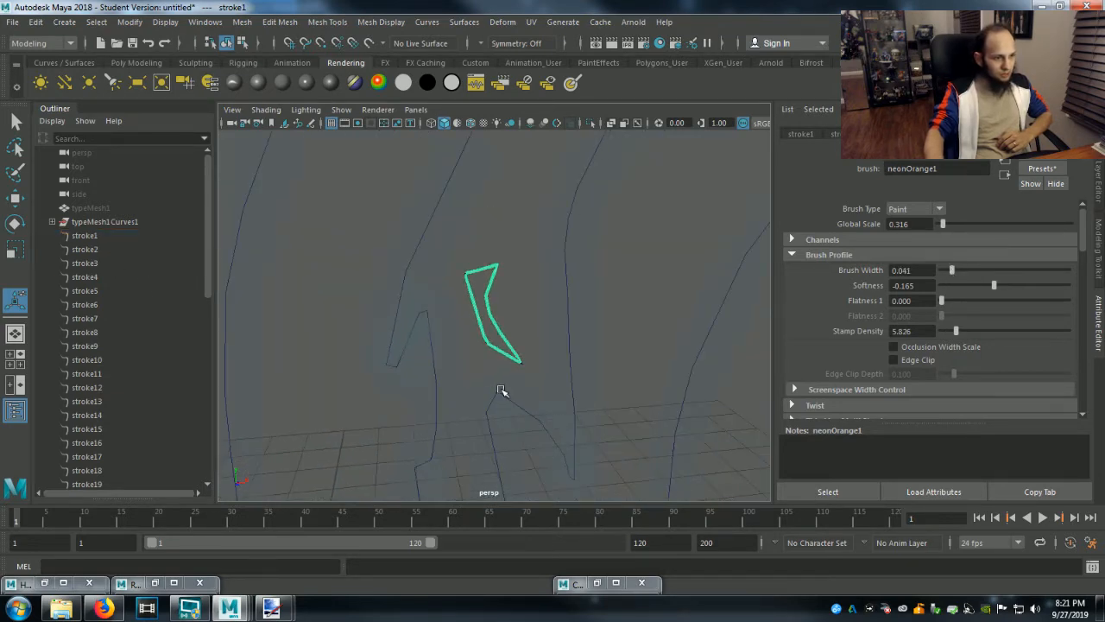
{"action": "left_click", "coordinate": [502, 392]}
{"action": "scroll", "coordinate": [548, 410], "scroll_direction": "down", "scroll_amount": 5}
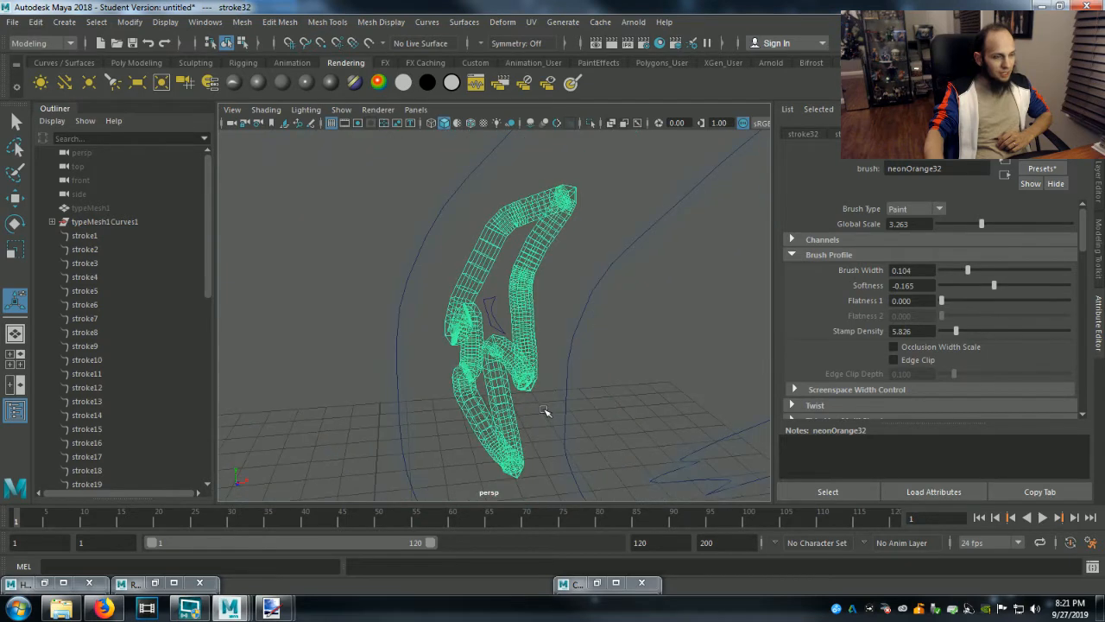
{"action": "scroll", "coordinate": [544, 411], "scroll_direction": "up", "scroll_amount": 3}
{"action": "left_click_drag", "start_coordinate": [982, 226], "coordinate": [945, 225]}
{"action": "left_click_drag", "start_coordinate": [967, 270], "coordinate": [955, 269]}
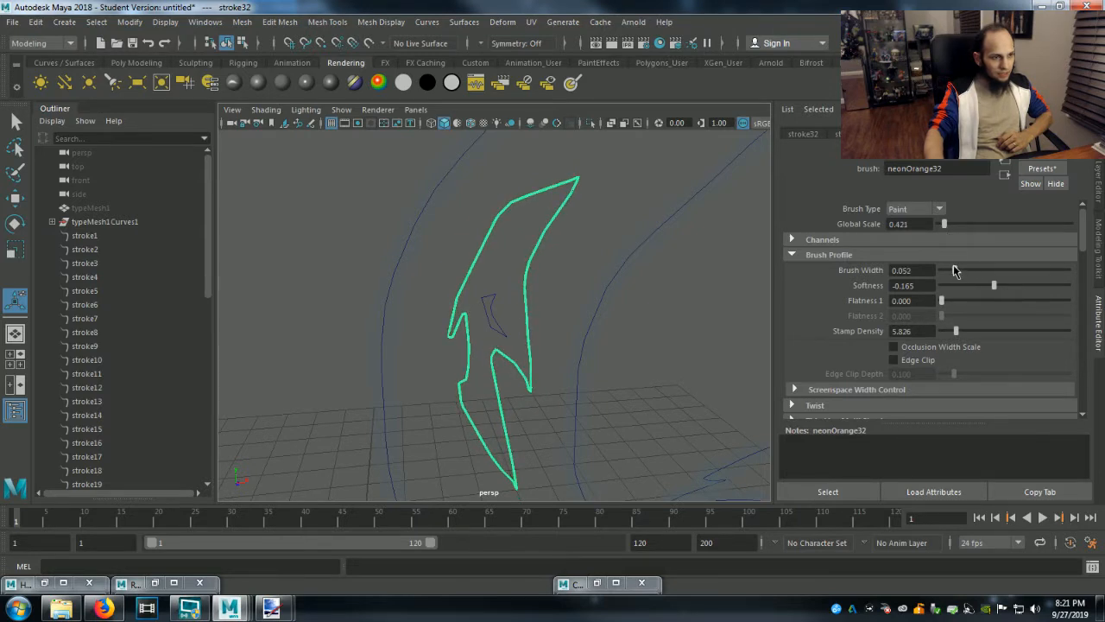
{"action": "scroll", "coordinate": [661, 372], "scroll_direction": "down", "scroll_amount": 3}
{"action": "scroll", "coordinate": [662, 372], "scroll_direction": "down", "scroll_amount": 2}
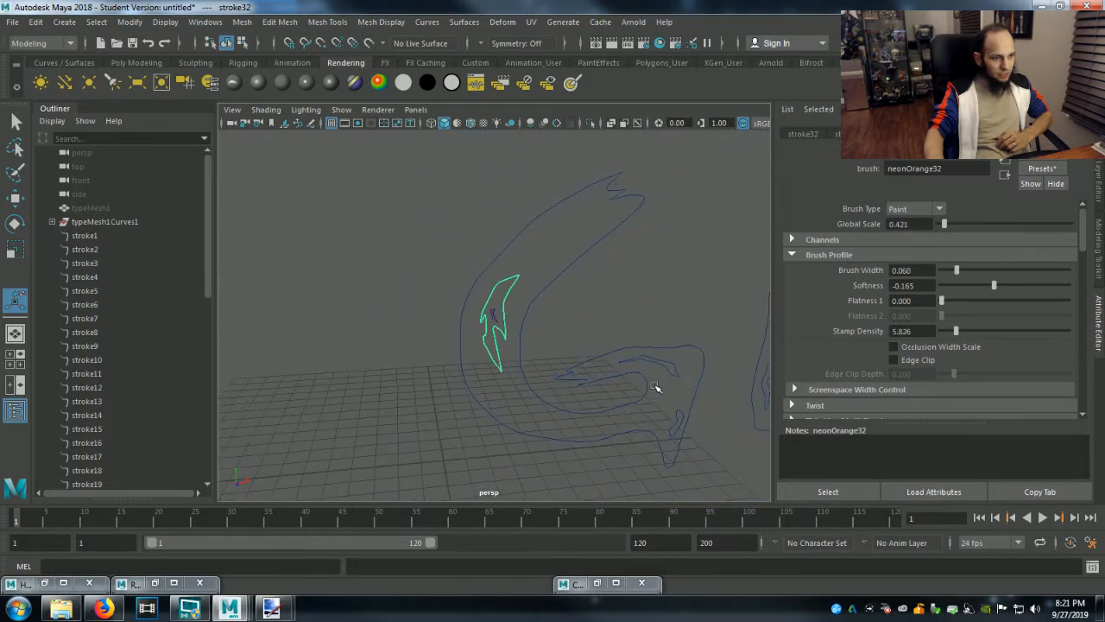
{"action": "scroll", "coordinate": [123, 265], "scroll_direction": "down", "scroll_amount": 1}
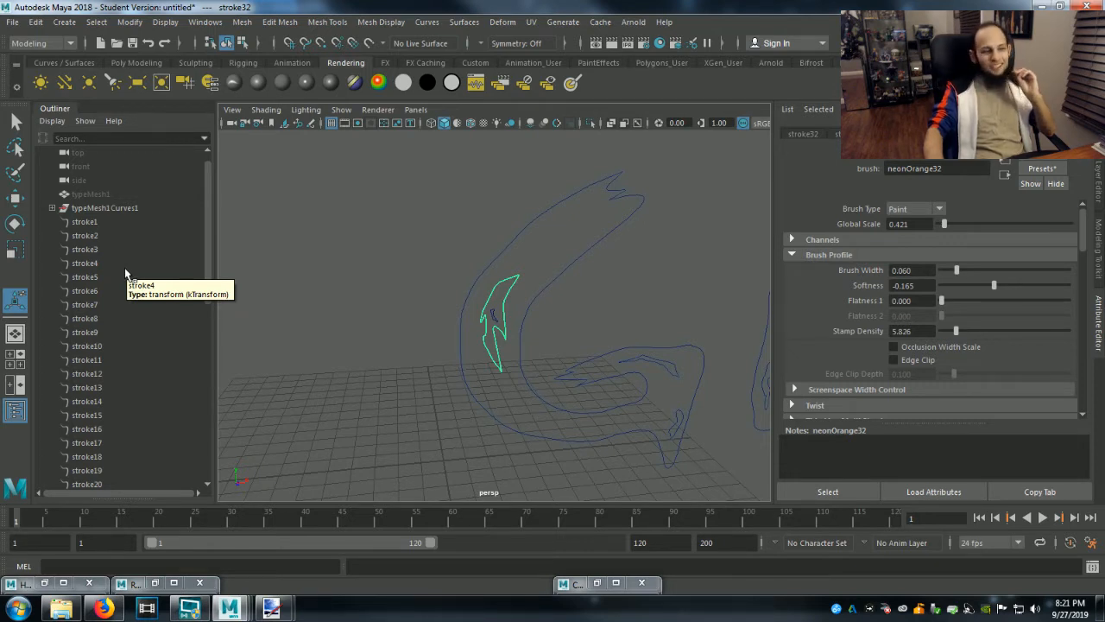
Check which letter parts of Ghouly stroke1 through stroke6 outline, and render the frame to review the neon title.
{"action": "left_click", "coordinate": [84, 222]}
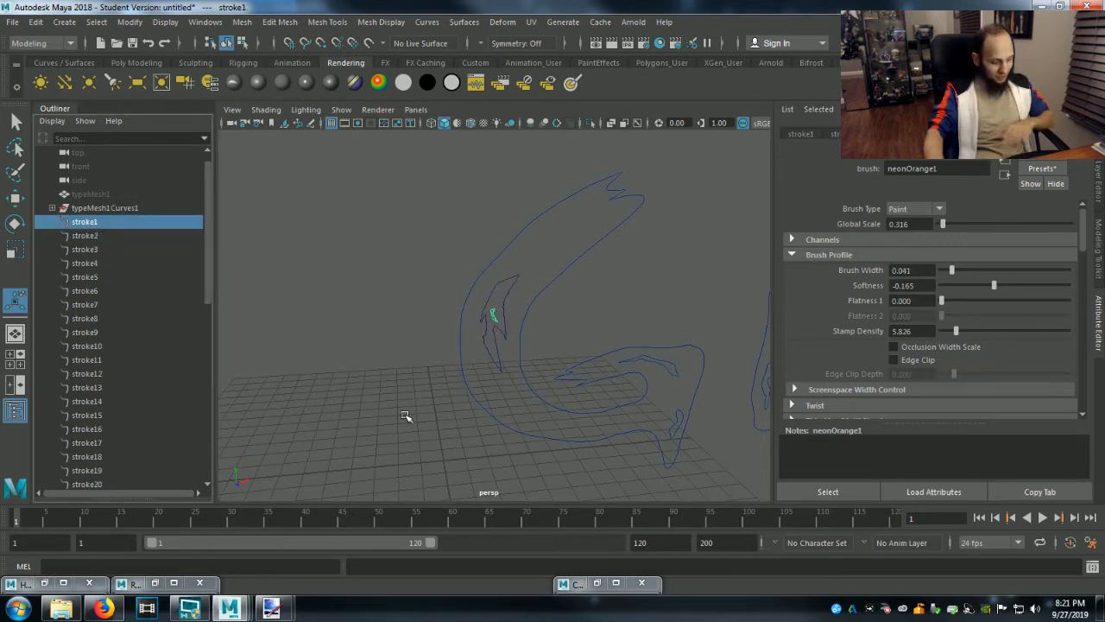
{"action": "scroll", "coordinate": [484, 472], "scroll_direction": "down", "scroll_amount": 5}
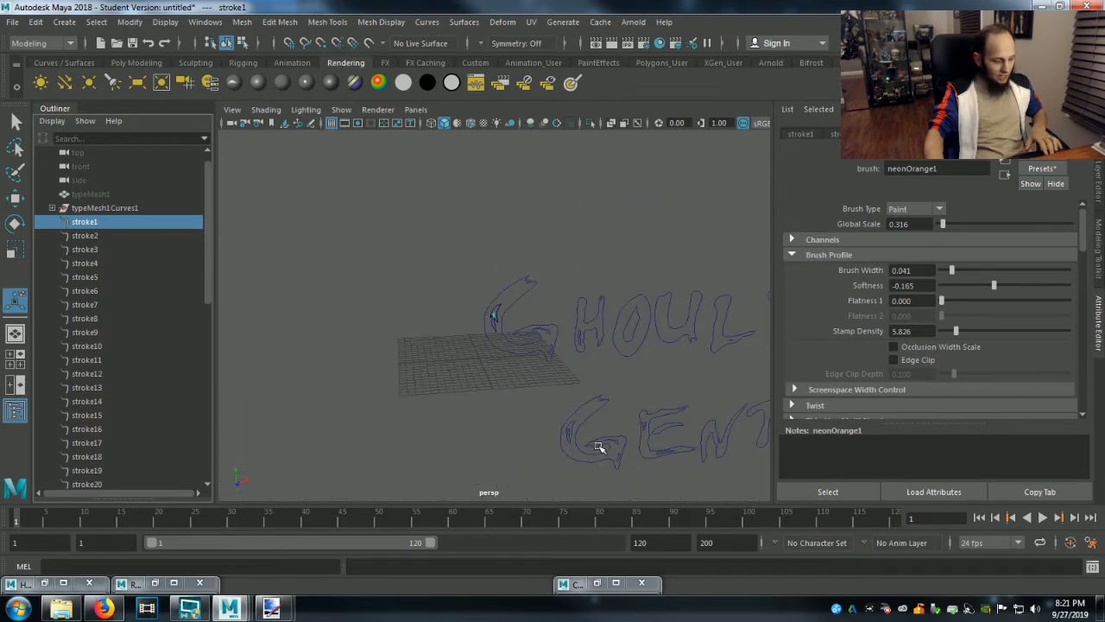
{"action": "middle_click_drag", "start_coordinate": [598, 446], "coordinate": [328, 422], "text": "alt"}
{"action": "left_click", "coordinate": [95, 236]}
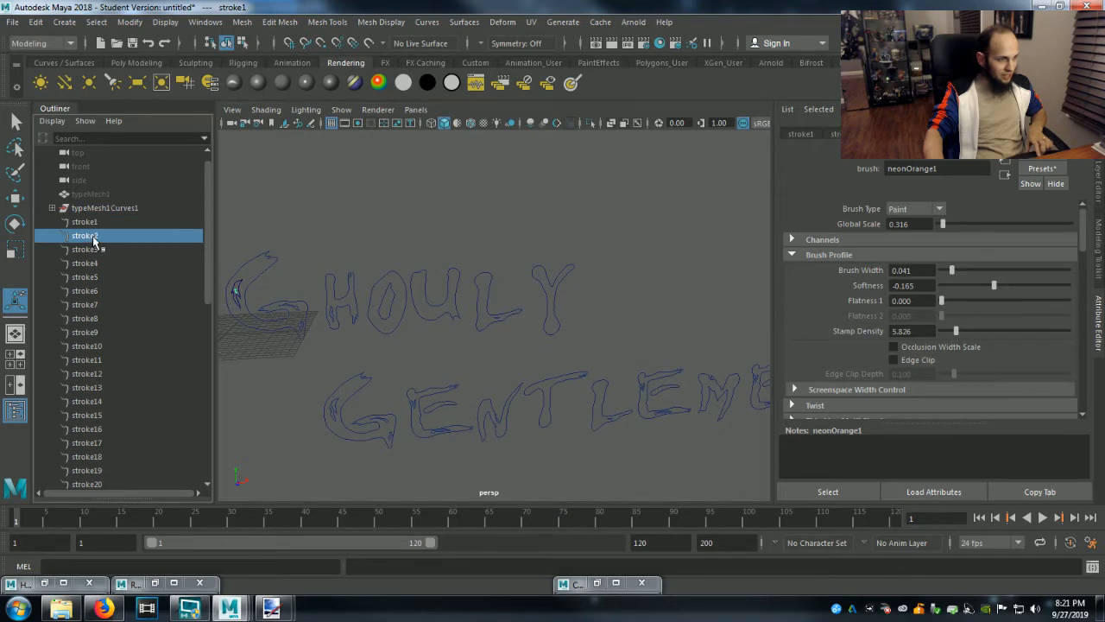
{"action": "left_click", "coordinate": [93, 249]}
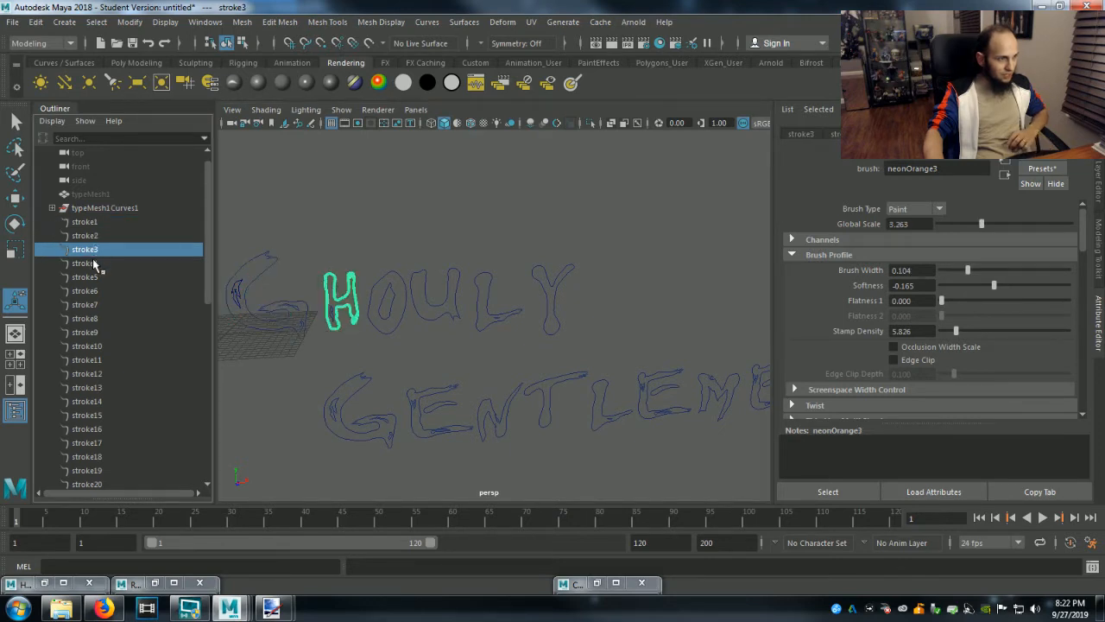
{"action": "left_click", "coordinate": [95, 263]}
{"action": "left_click", "coordinate": [95, 277]}
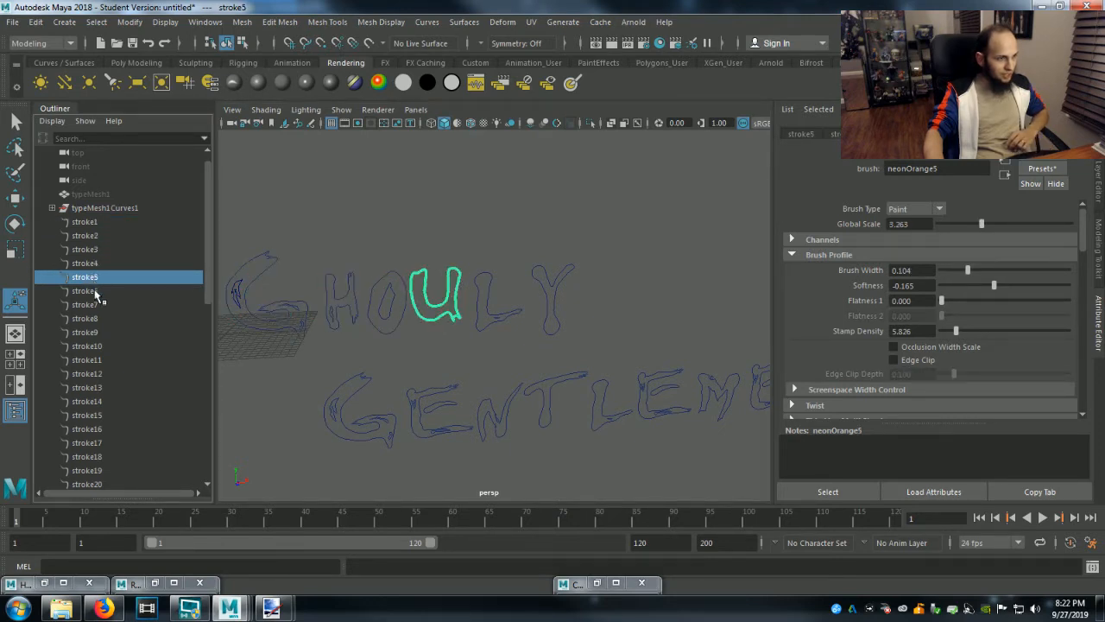
{"action": "left_click", "coordinate": [95, 291]}
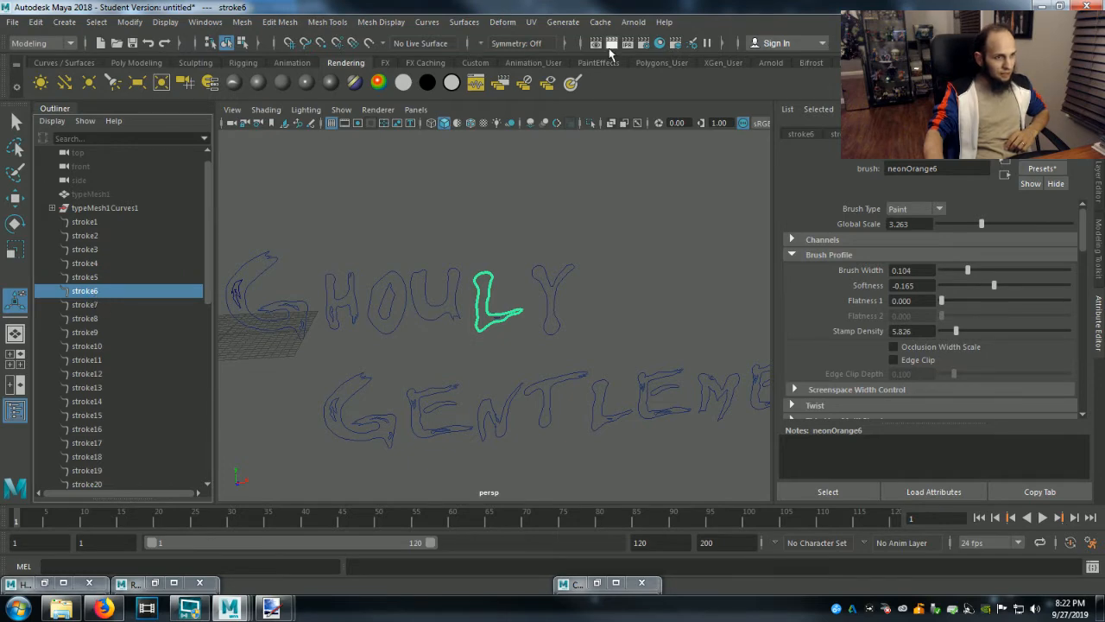
{"action": "left_click", "coordinate": [611, 44]}
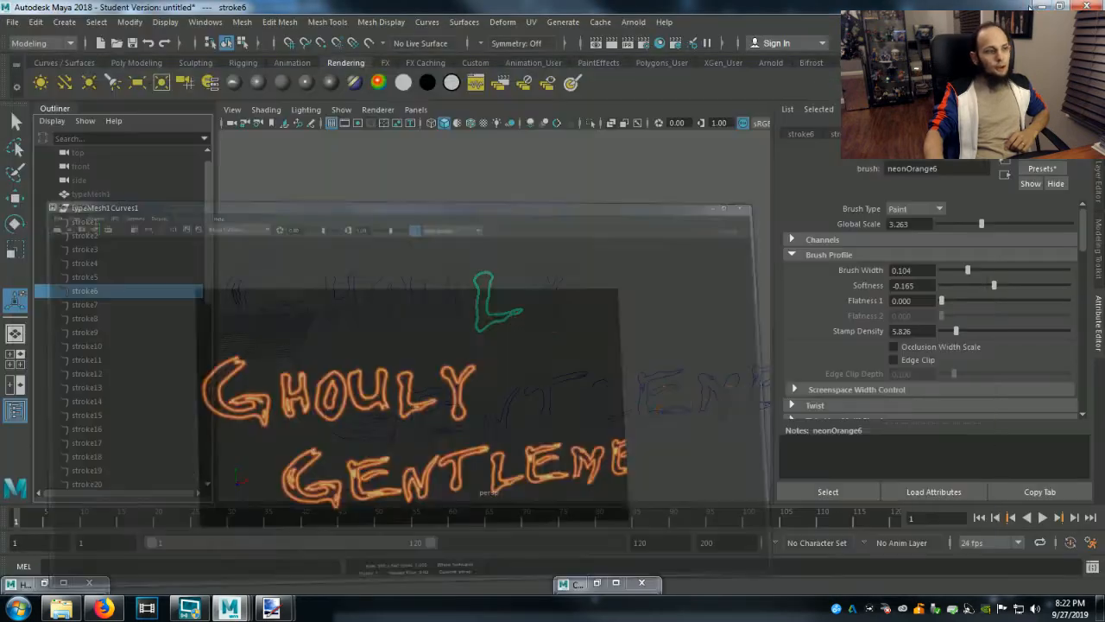
{"action": "left_click", "coordinate": [1044, 5]}
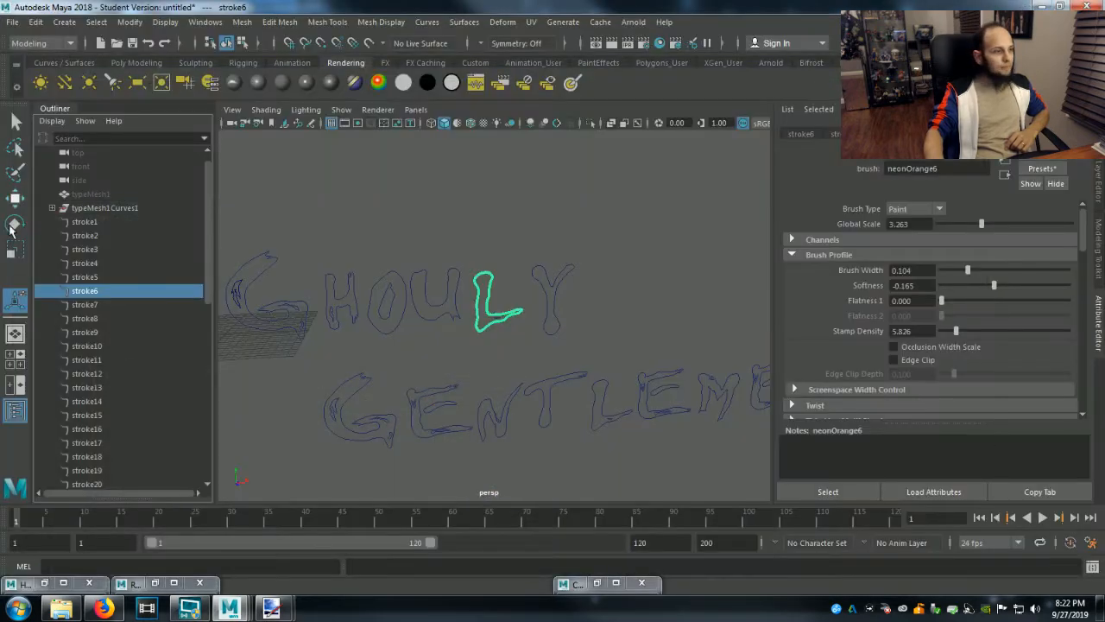
Frame stroke8, the small detail inside the G of Gentlemen, and set its brush to a Global Scale of 0.211 and a Brush Width of 0.071.
{"action": "left_click", "coordinate": [85, 304]}
{"action": "left_click", "coordinate": [84, 319]}
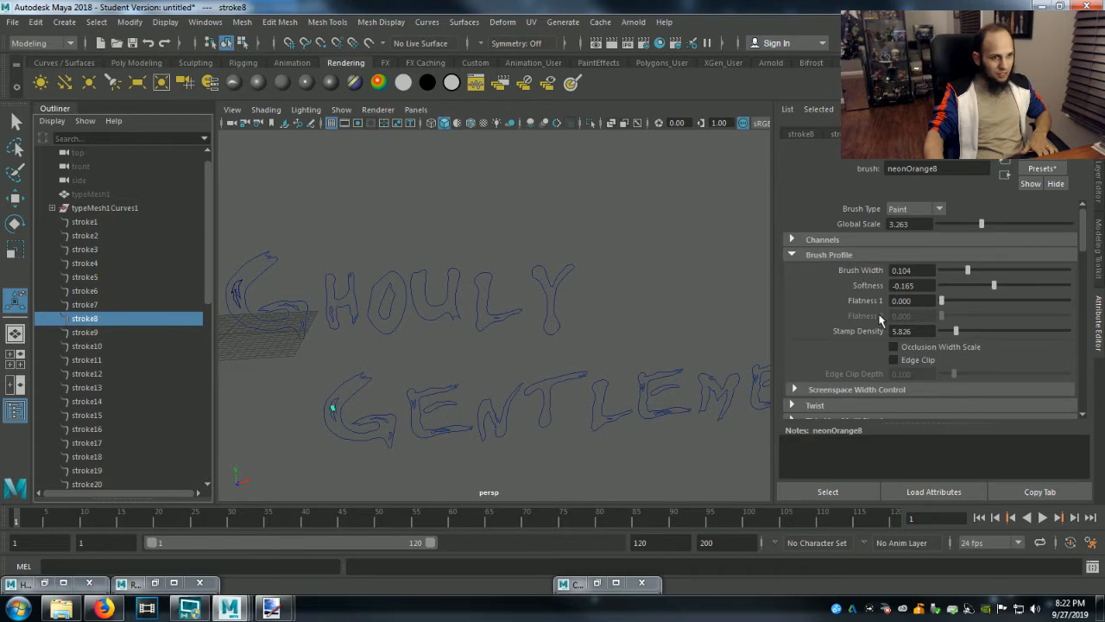
{"action": "key", "text": "f"}
{"action": "scroll", "coordinate": [516, 392], "scroll_direction": "down", "scroll_amount": 3}
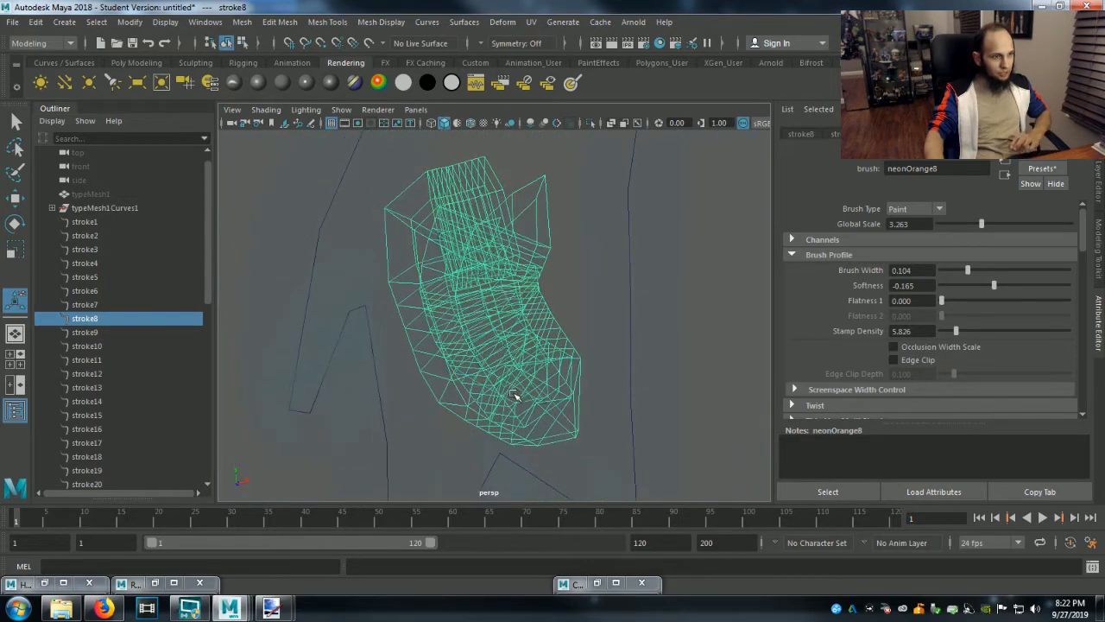
{"action": "left_click_drag", "start_coordinate": [982, 223], "coordinate": [942, 225]}
{"action": "left_click_drag", "start_coordinate": [970, 273], "coordinate": [959, 273]}
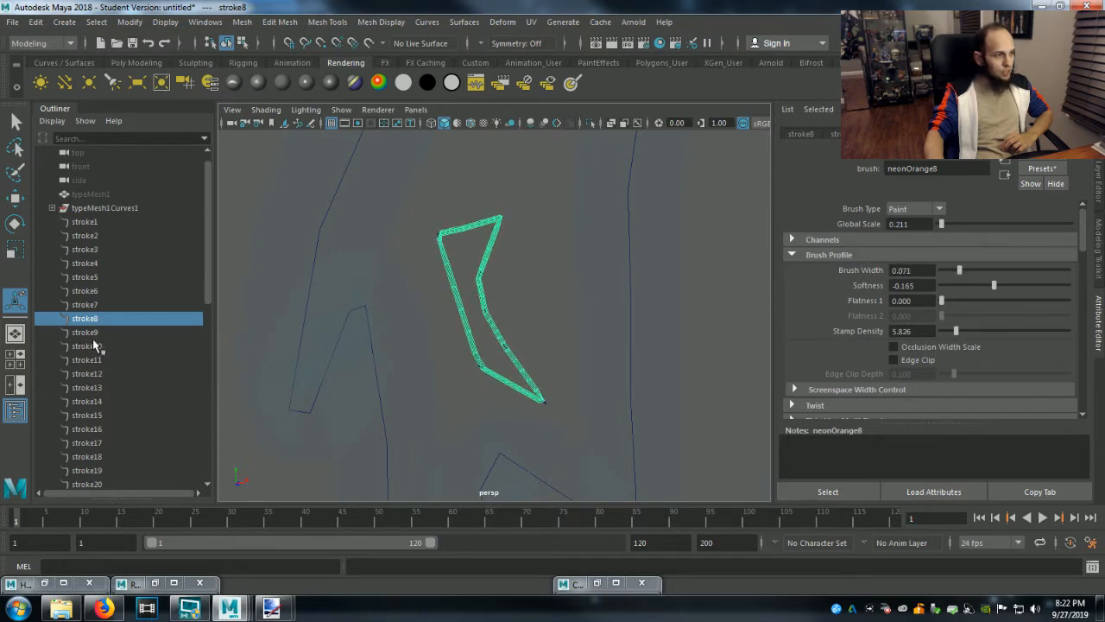
Fit the whole title in the perspective view and check which parts of Gentlemen stroke9 through stroke11 outline.
{"action": "scroll", "coordinate": [341, 348], "scroll_direction": "down", "scroll_amount": 3}
{"action": "scroll", "coordinate": [341, 348], "scroll_direction": "down", "scroll_amount": 5}
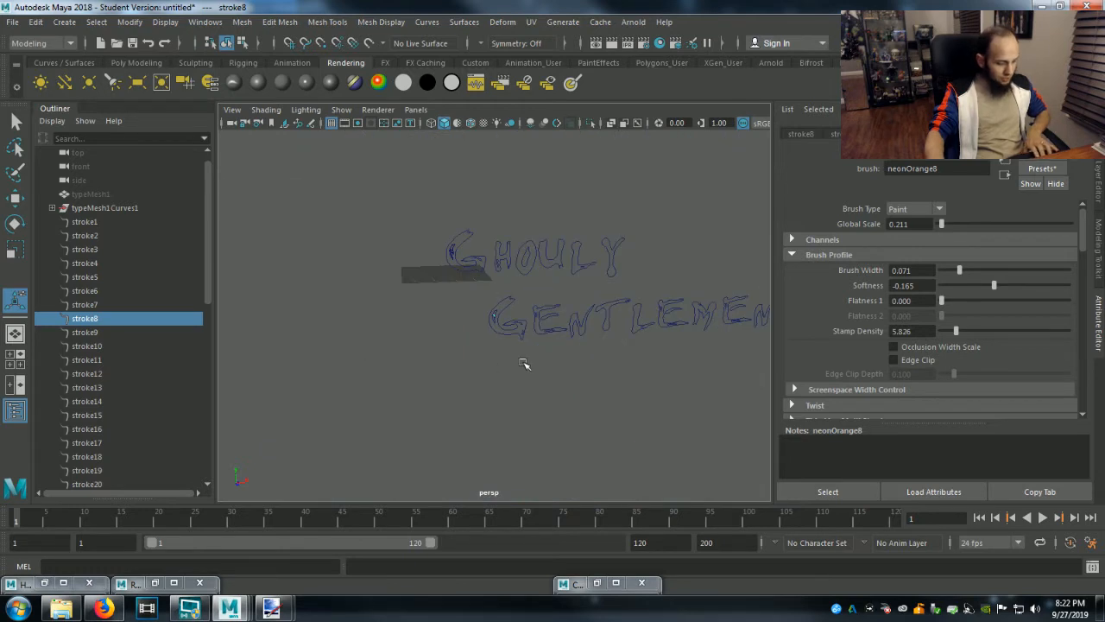
{"action": "scroll", "coordinate": [518, 385], "scroll_direction": "down", "scroll_amount": 1}
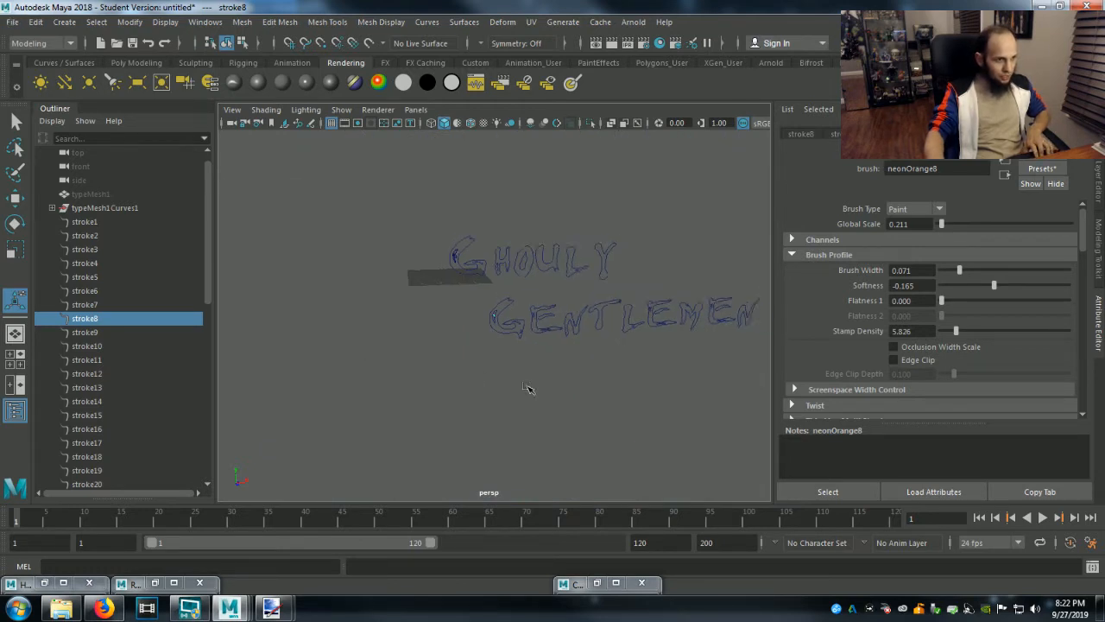
{"action": "middle_click_drag", "start_coordinate": [563, 395], "coordinate": [470, 446], "text": "alt"}
{"action": "scroll", "coordinate": [471, 446], "scroll_direction": "up", "scroll_amount": 3}
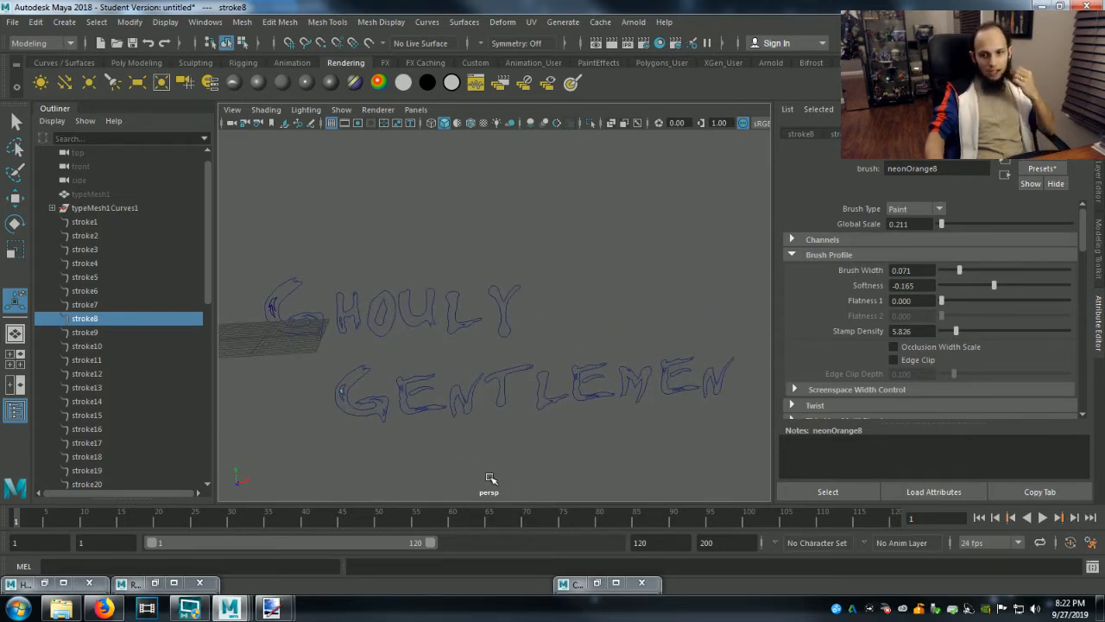
{"action": "left_click", "coordinate": [85, 333]}
{"action": "left_click", "coordinate": [84, 347]}
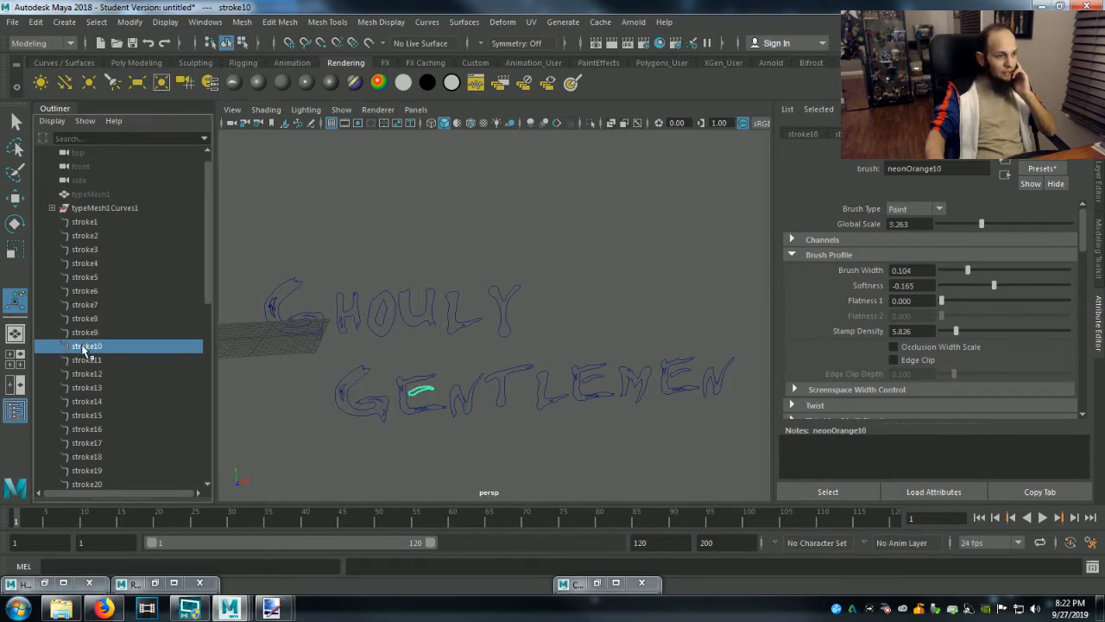
{"action": "left_click", "coordinate": [84, 363]}
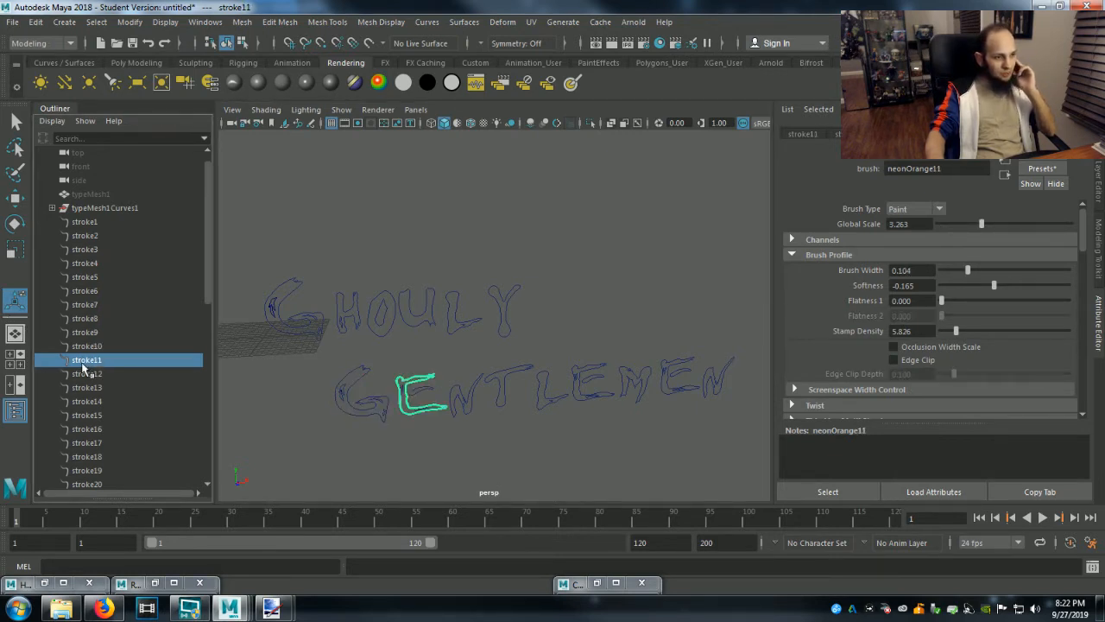
Frame stroke12 at the upper tip of Gentlemen's first E and set its brush to a Global Scale of 0.368 and a Brush Width of 0.052.
{"action": "left_click", "coordinate": [87, 375]}
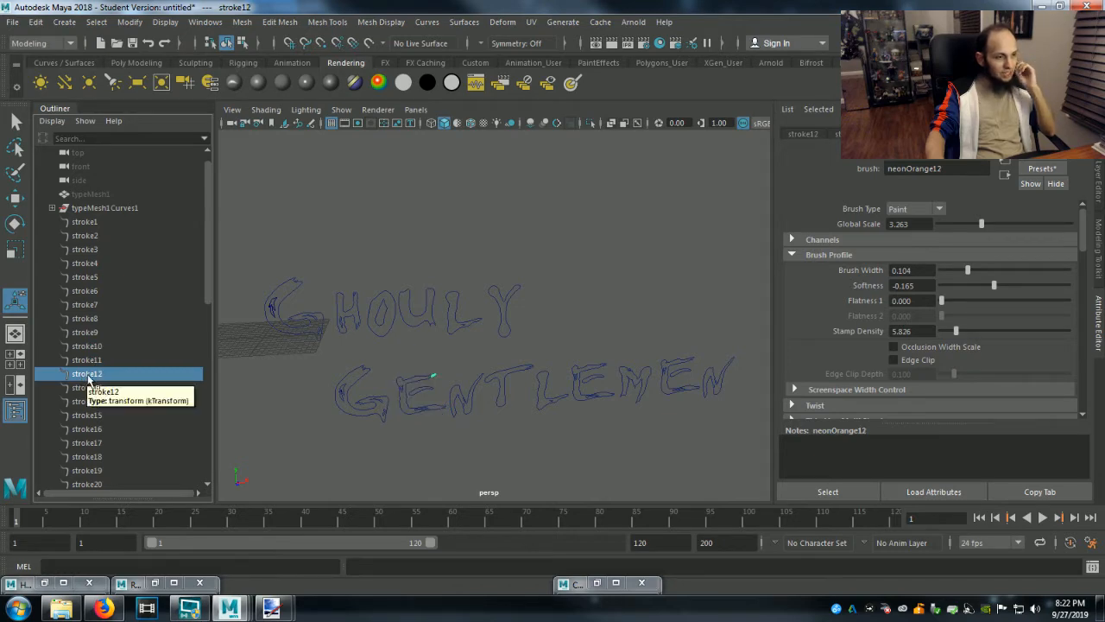
{"action": "key", "text": "f"}
{"action": "scroll", "coordinate": [380, 398], "scroll_direction": "down", "scroll_amount": 5}
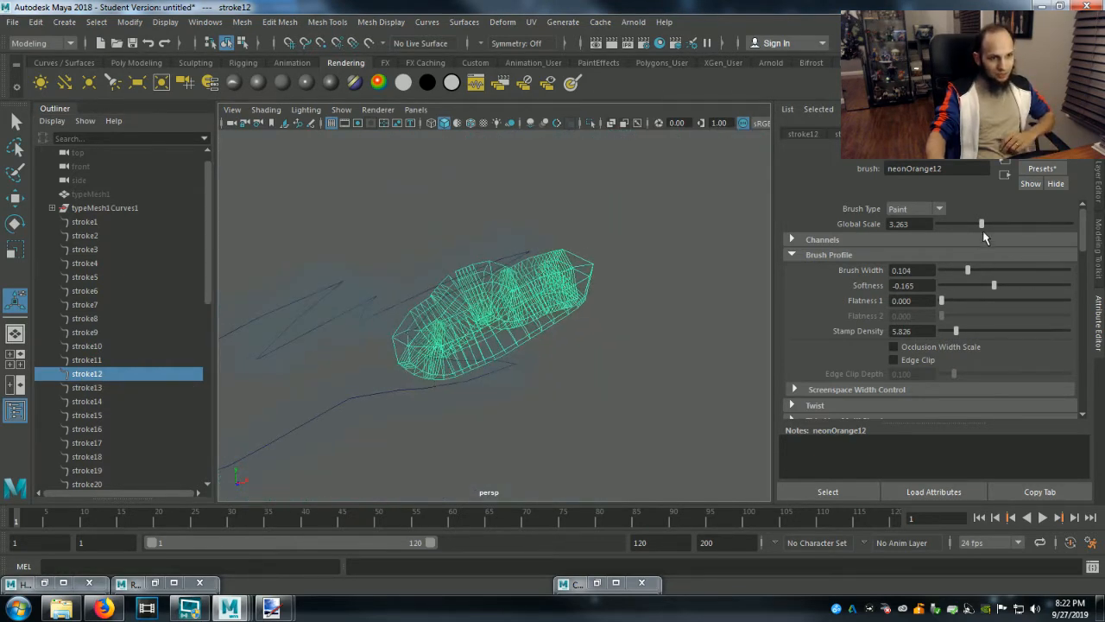
{"action": "left_click_drag", "start_coordinate": [981, 224], "coordinate": [944, 230]}
{"action": "left_click_drag", "start_coordinate": [969, 274], "coordinate": [955, 275]}
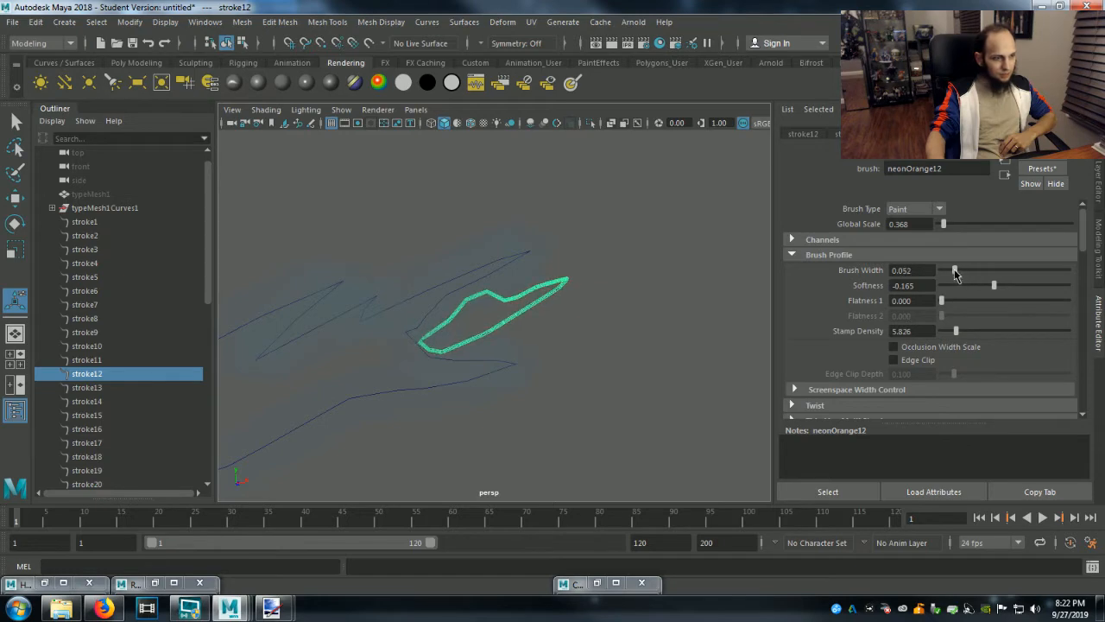
Frame stroke13, the thin sliver inside the E's stem, and set its brush to a Global Scale of 0.316 and a Brush Width of 0.027.
{"action": "left_click", "coordinate": [89, 388]}
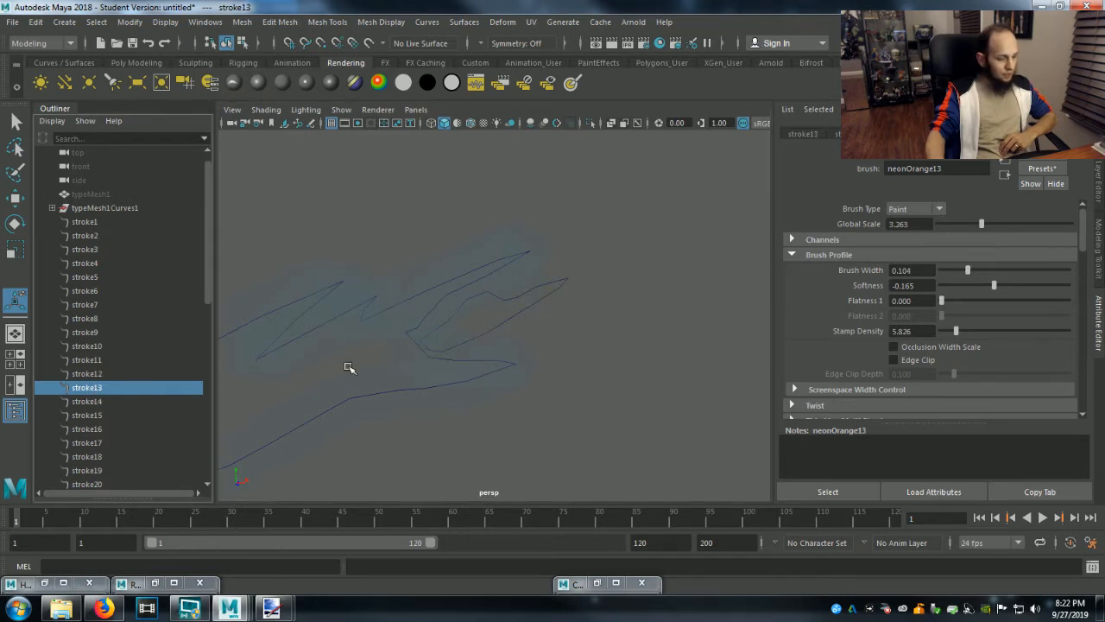
{"action": "key", "text": "f"}
{"action": "scroll", "coordinate": [352, 370], "scroll_direction": "down", "scroll_amount": 11}
{"action": "scroll", "coordinate": [353, 370], "scroll_direction": "up", "scroll_amount": 4}
{"action": "left_click_drag", "start_coordinate": [979, 224], "coordinate": [944, 227]}
{"action": "left_click_drag", "start_coordinate": [967, 272], "coordinate": [948, 271]}
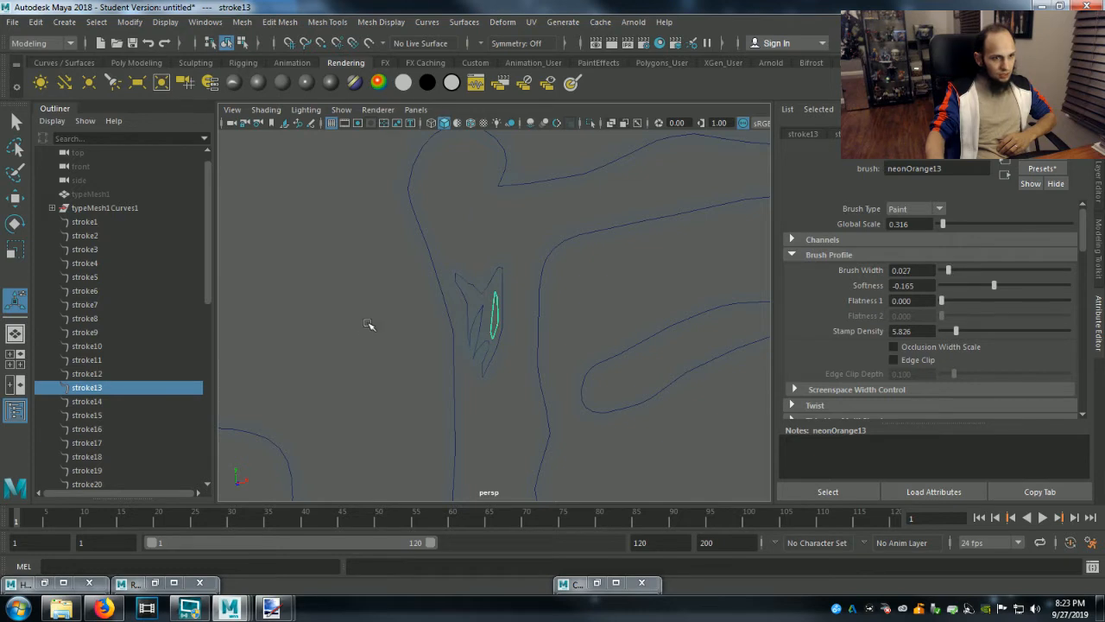
Find and frame the small detail stroke14, and set its brush to a Global Scale of 0.263 and a Brush Width of 0.011.
{"action": "left_click", "coordinate": [100, 413]}
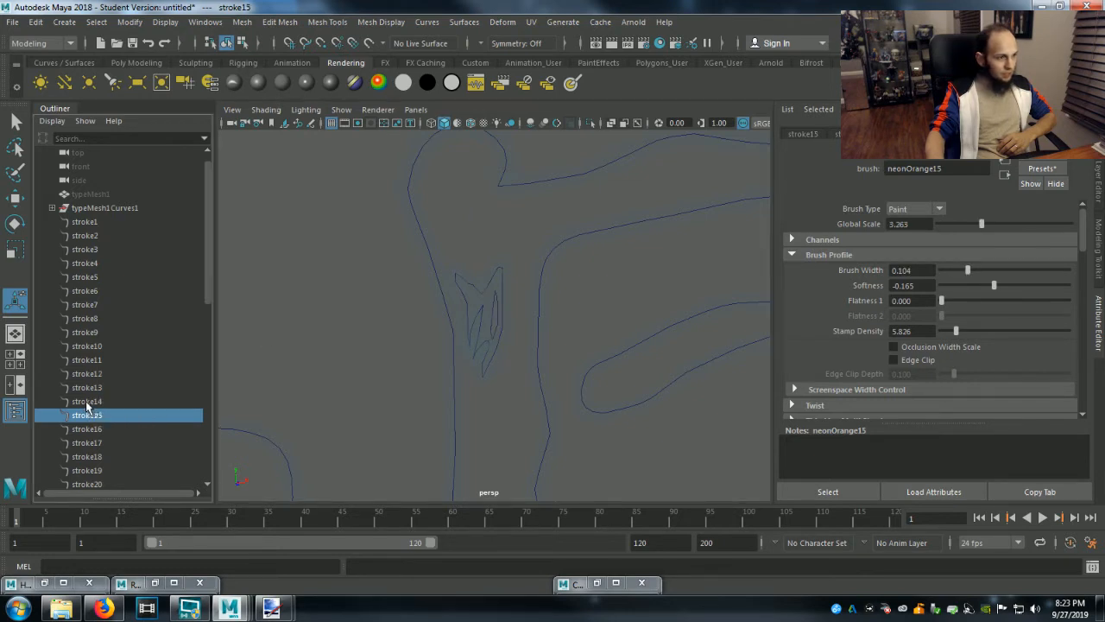
{"action": "left_click", "coordinate": [87, 403]}
{"action": "left_click", "coordinate": [87, 416]}
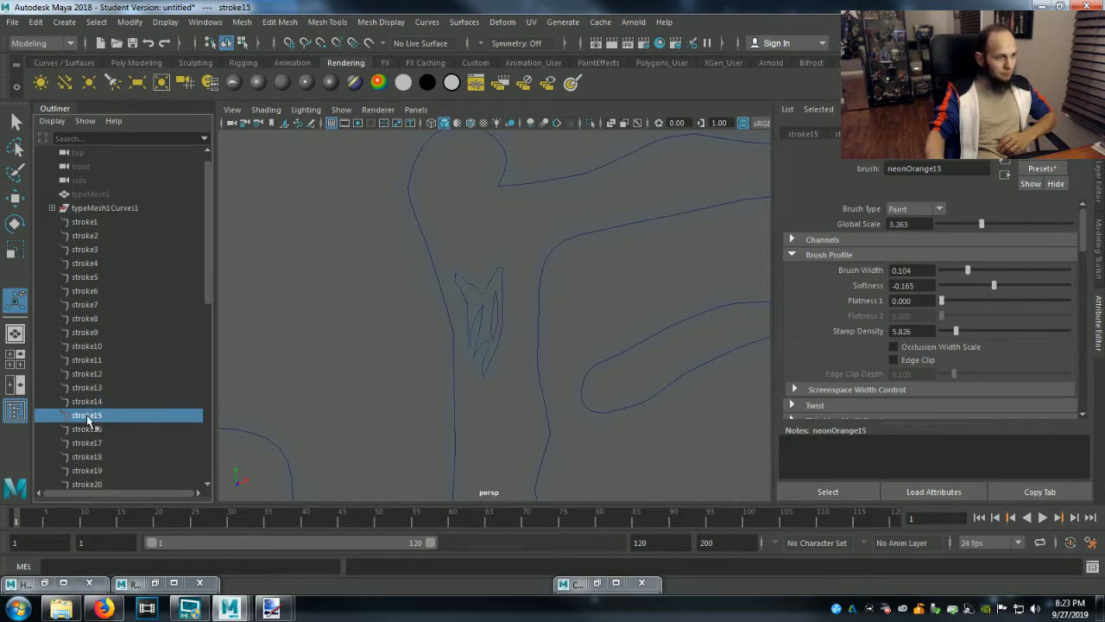
{"action": "left_click", "coordinate": [86, 430]}
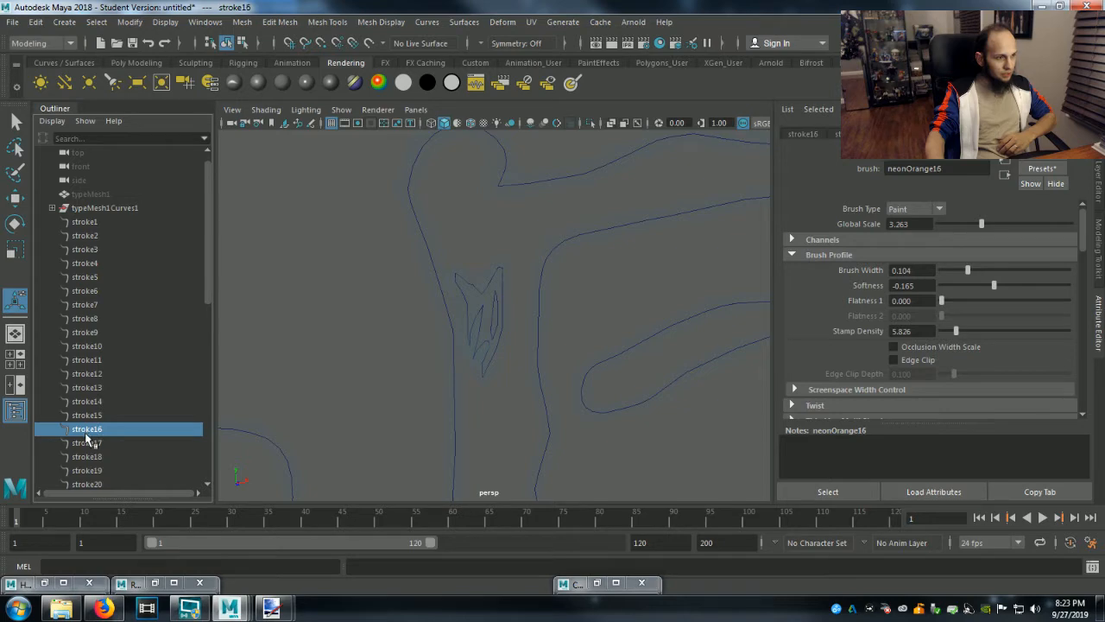
{"action": "left_click", "coordinate": [89, 388]}
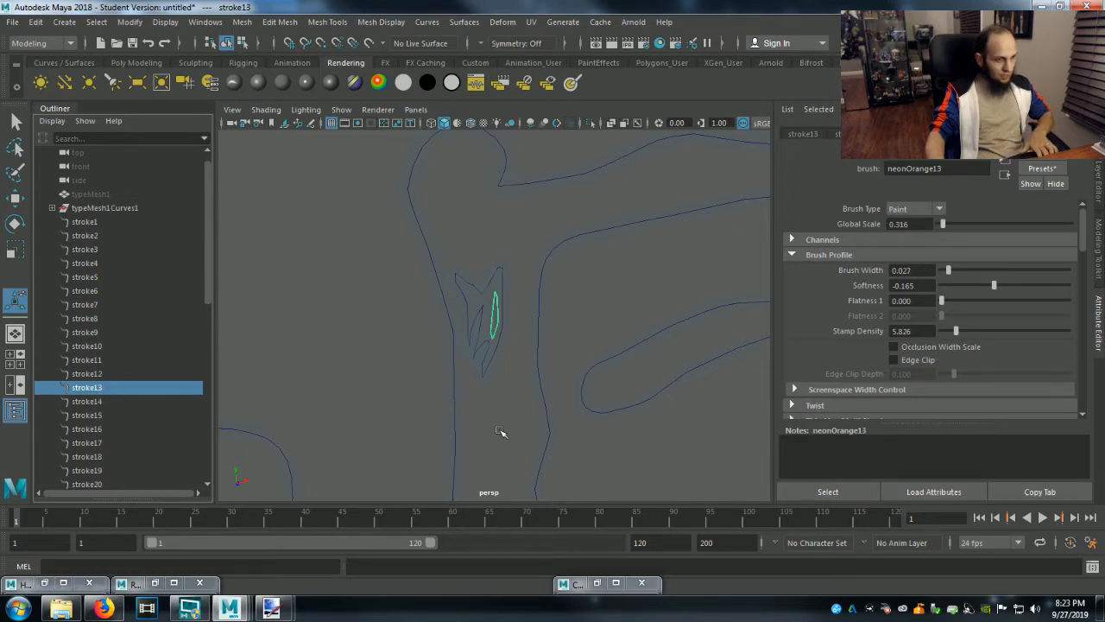
{"action": "left_click", "coordinate": [107, 402]}
{"action": "key", "text": "f"}
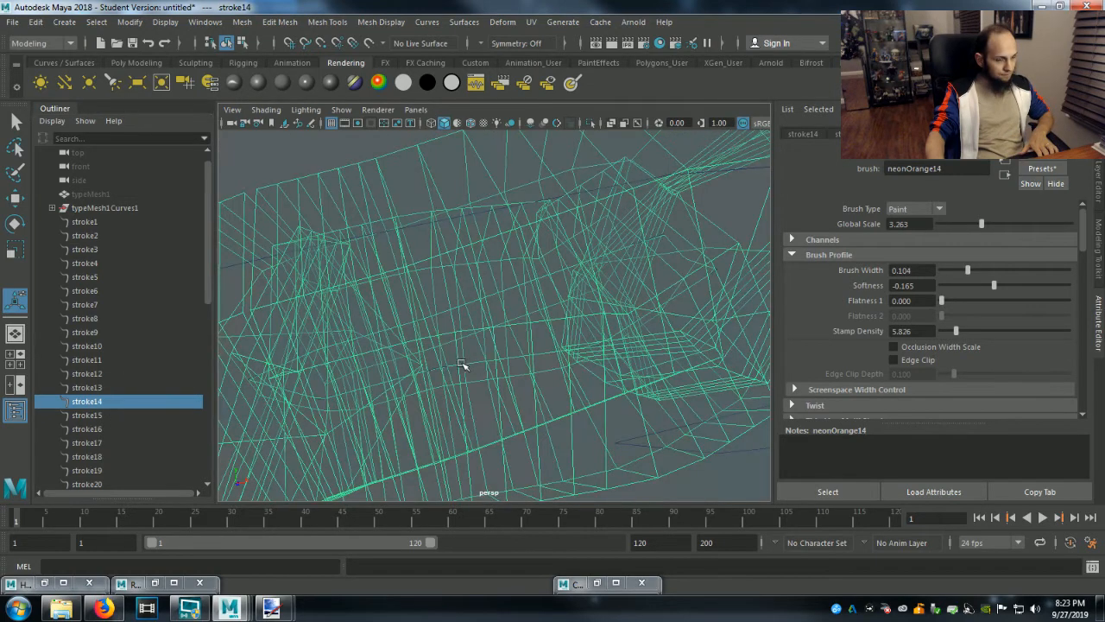
{"action": "left_click_drag", "start_coordinate": [982, 224], "coordinate": [943, 227]}
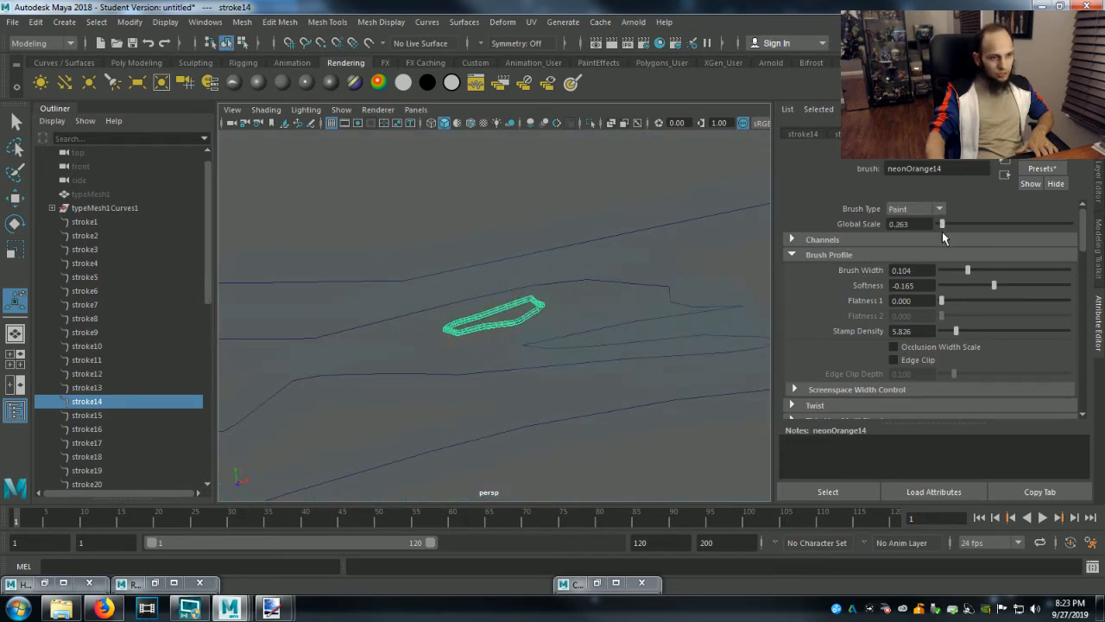
{"action": "left_click_drag", "start_coordinate": [969, 270], "coordinate": [946, 271]}
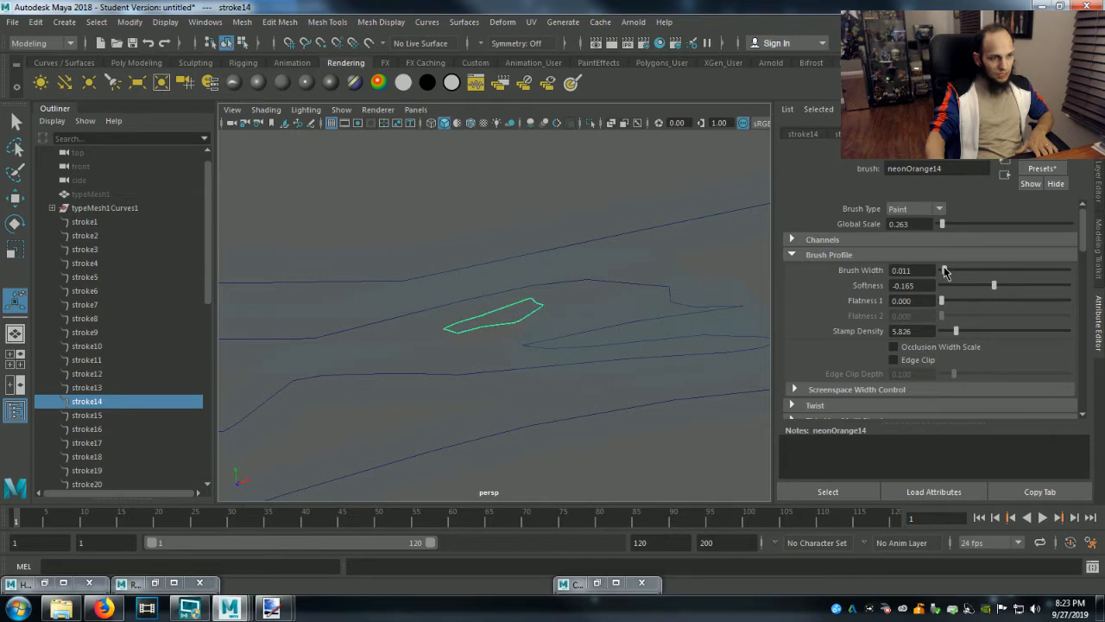
Check which parts of Gentlemen stroke15 through stroke19 outline, framing each one in the perspective view.
{"action": "left_click", "coordinate": [104, 414]}
{"action": "key", "text": "f"}
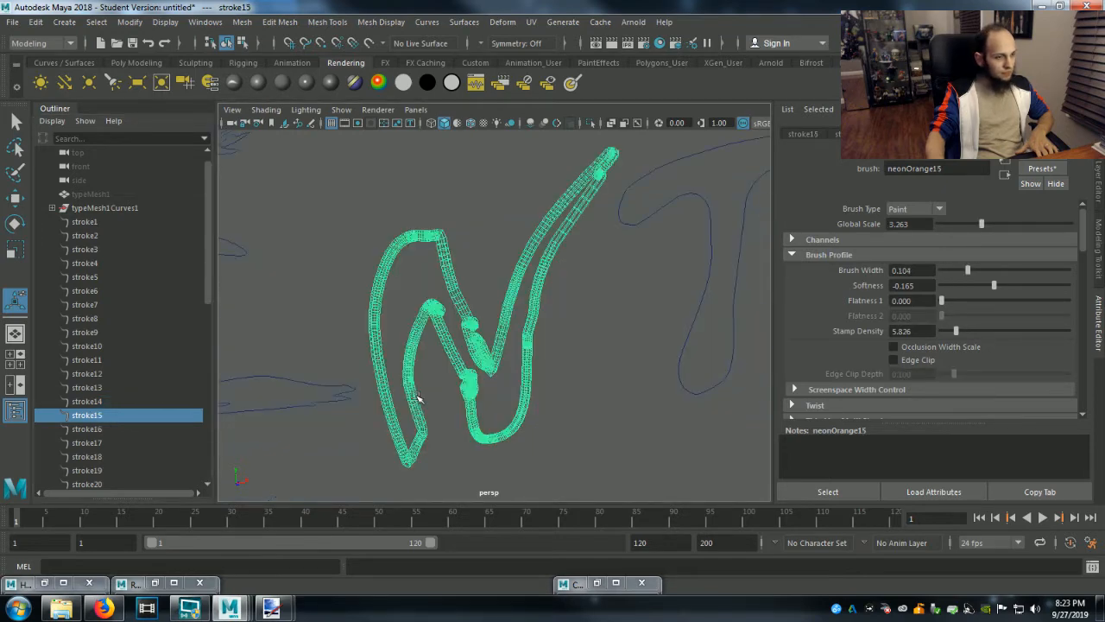
{"action": "left_click", "coordinate": [86, 429]}
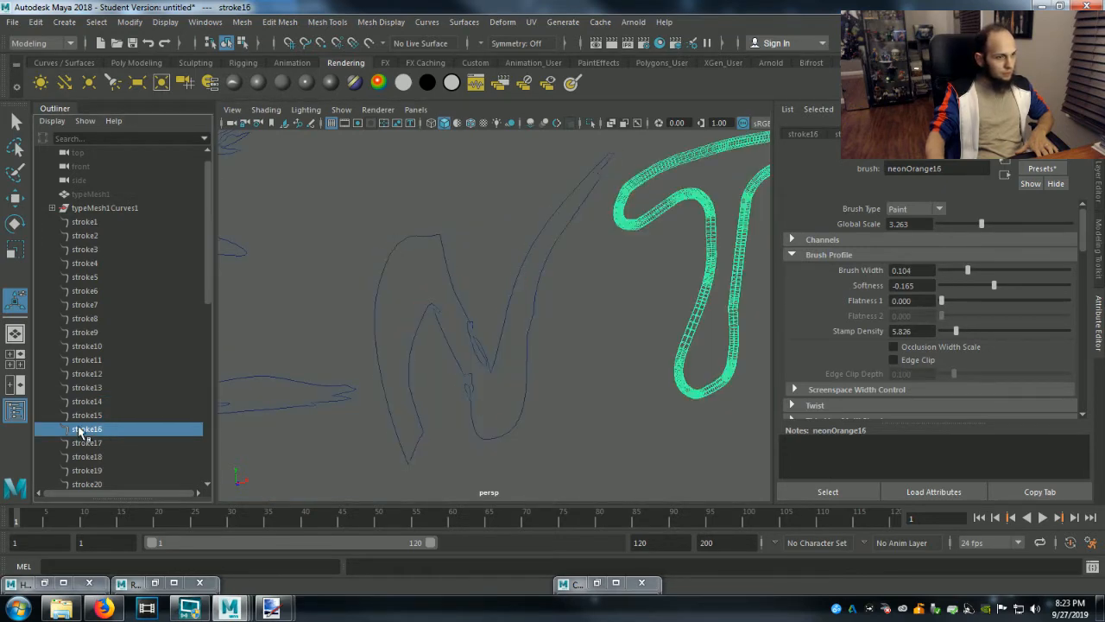
{"action": "key", "text": "f"}
{"action": "left_click", "coordinate": [82, 443]}
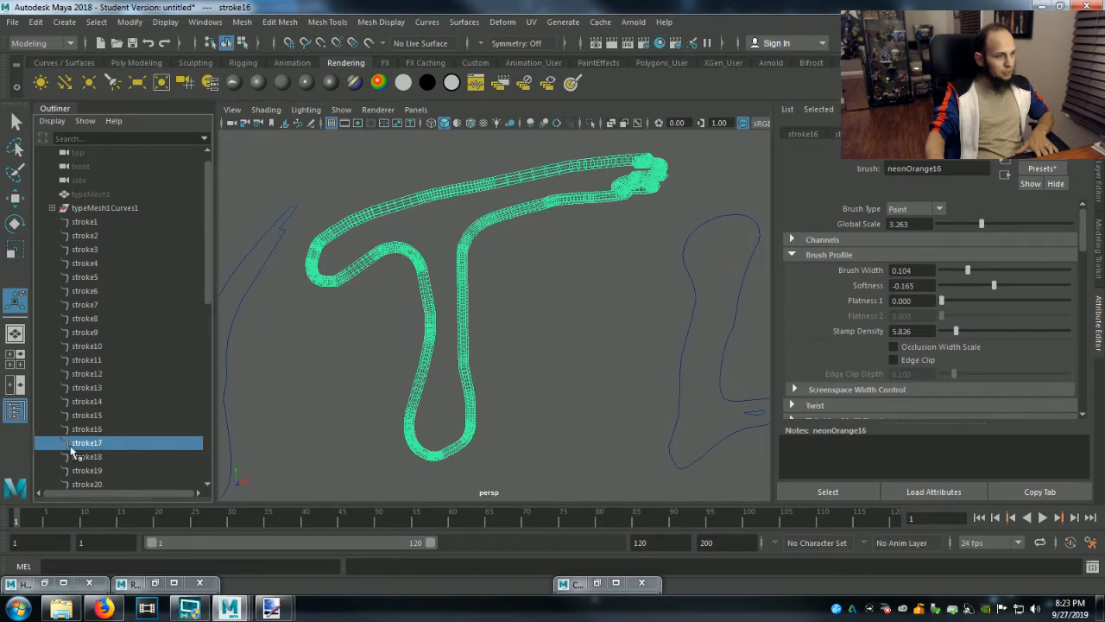
{"action": "key", "text": "f"}
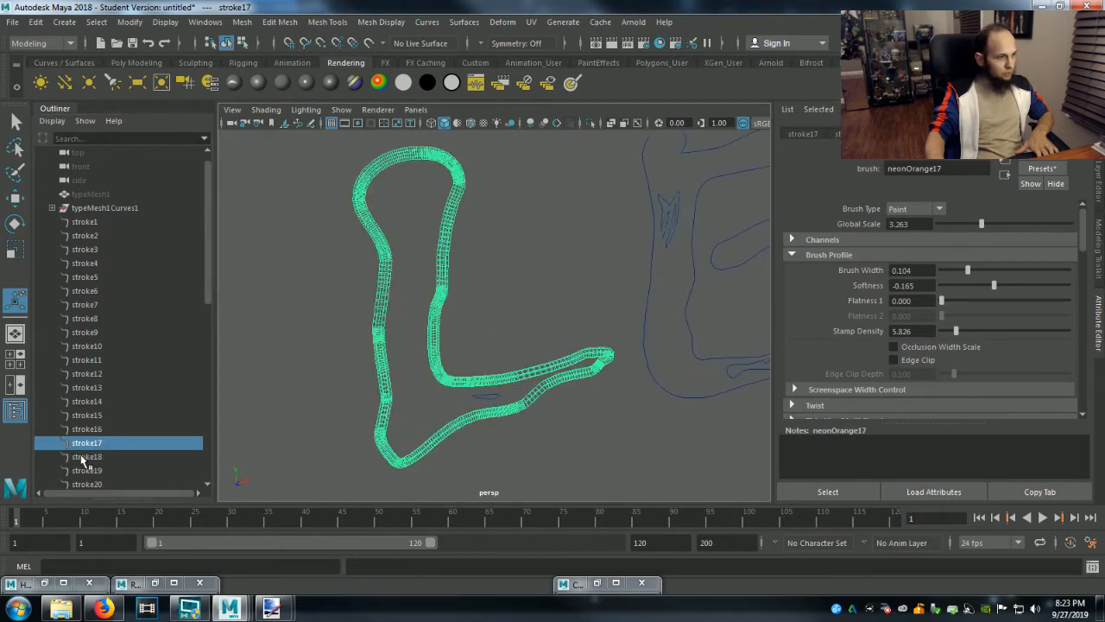
{"action": "left_click", "coordinate": [86, 457]}
{"action": "key", "text": "f"}
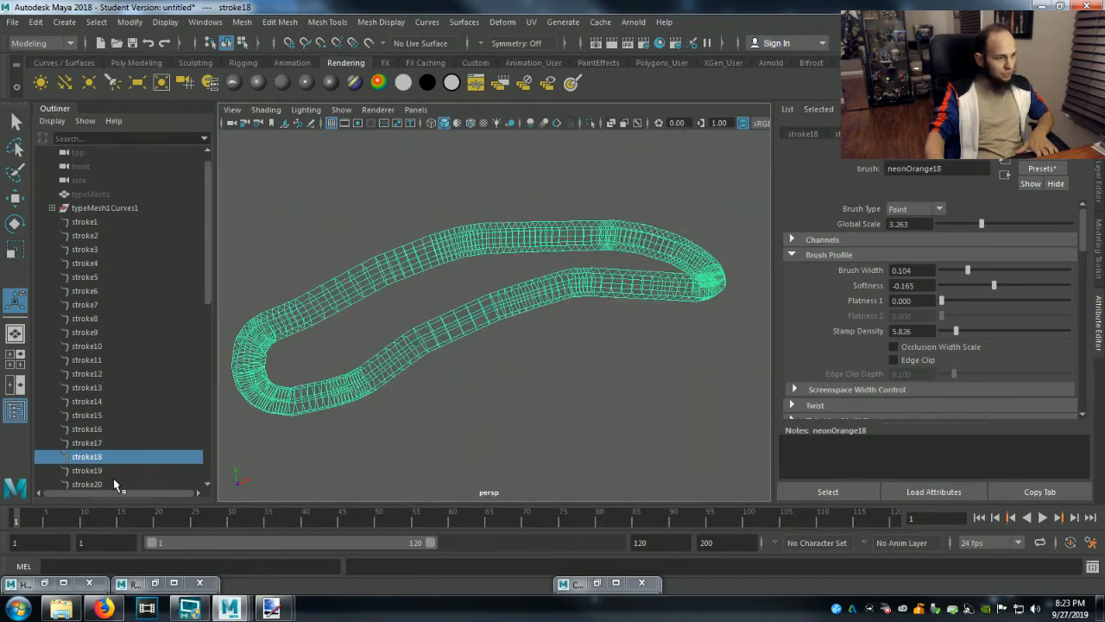
{"action": "left_click", "coordinate": [86, 470]}
{"action": "key", "text": "f"}
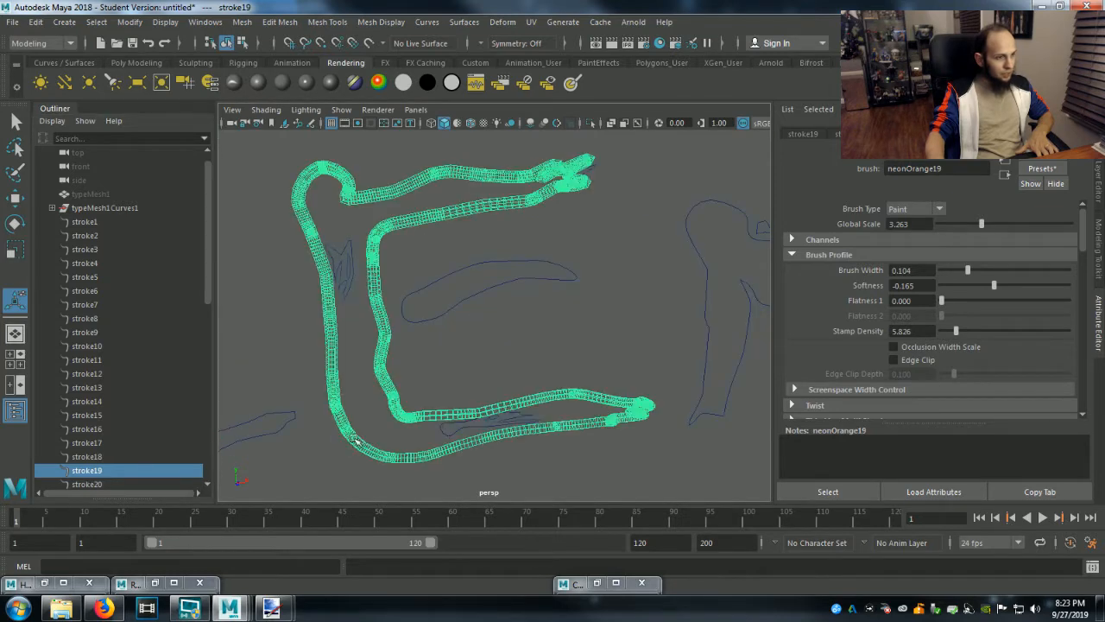
Set the brush of stroke20, at the upper tip of Gentlemen's second E, to a Brush Width of 0.008 and a Global Scale of 1.895.
{"action": "left_click", "coordinate": [87, 484]}
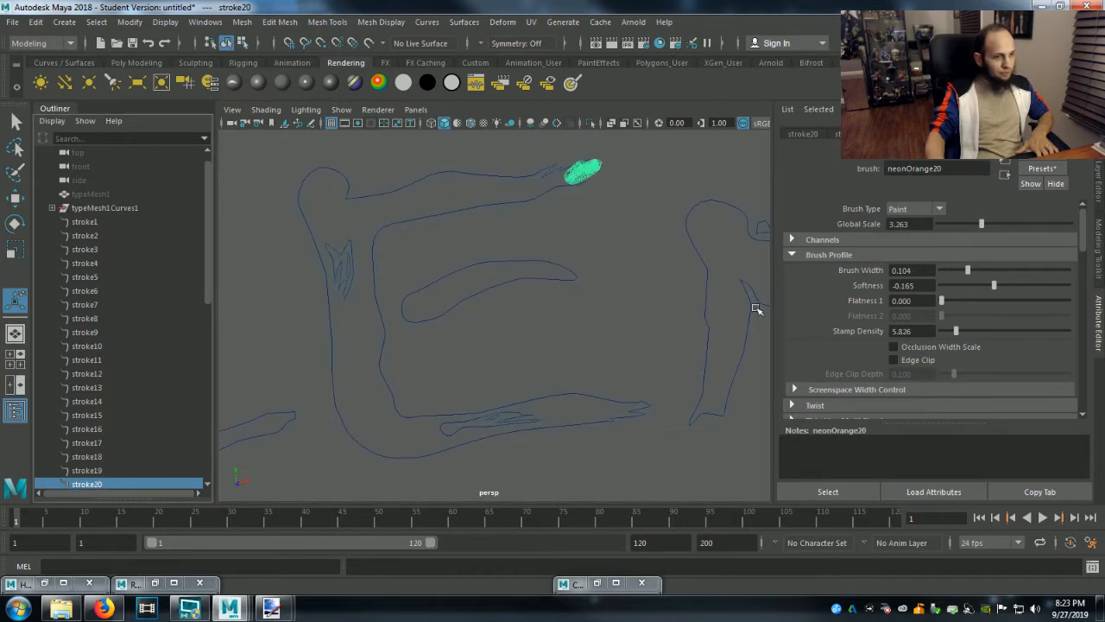
{"action": "left_click_drag", "start_coordinate": [965, 271], "coordinate": [944, 274]}
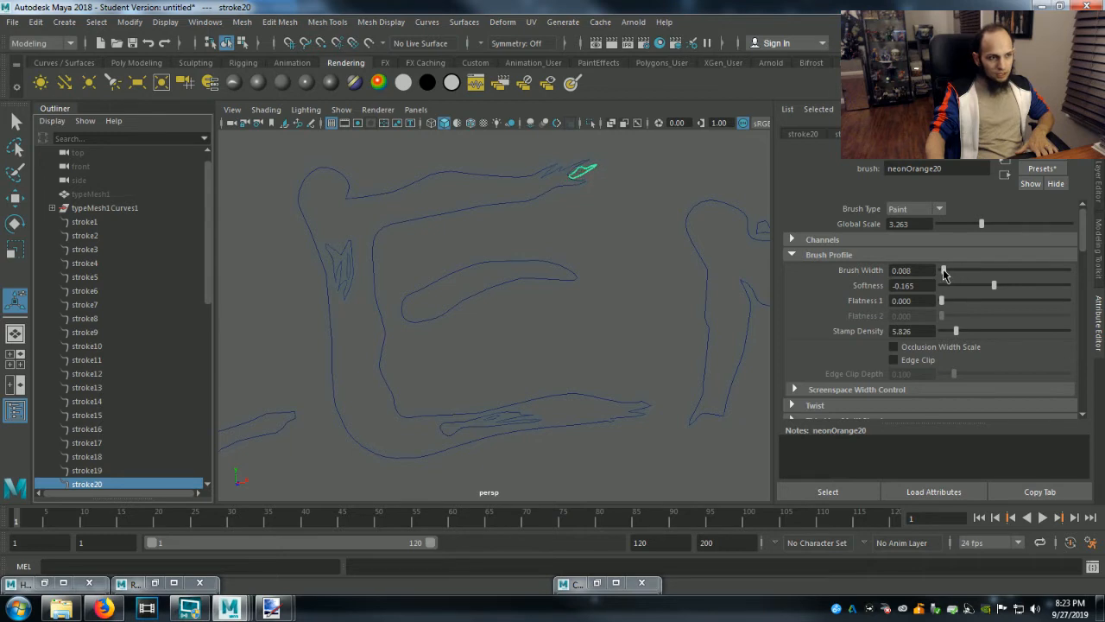
{"action": "left_click_drag", "start_coordinate": [982, 224], "coordinate": [964, 225]}
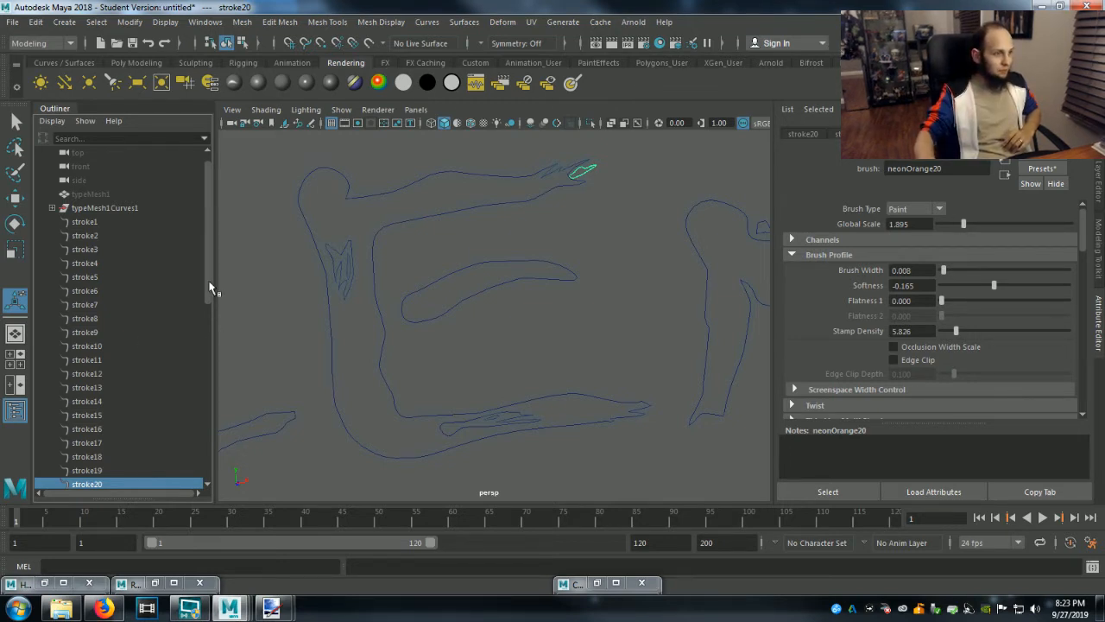
Set the brush of stroke21, the sliver inside the E's stem, to a Brush Width of 0.027 and a Global Scale of 0.947.
{"action": "left_click_drag", "start_coordinate": [210, 288], "coordinate": [208, 362]}
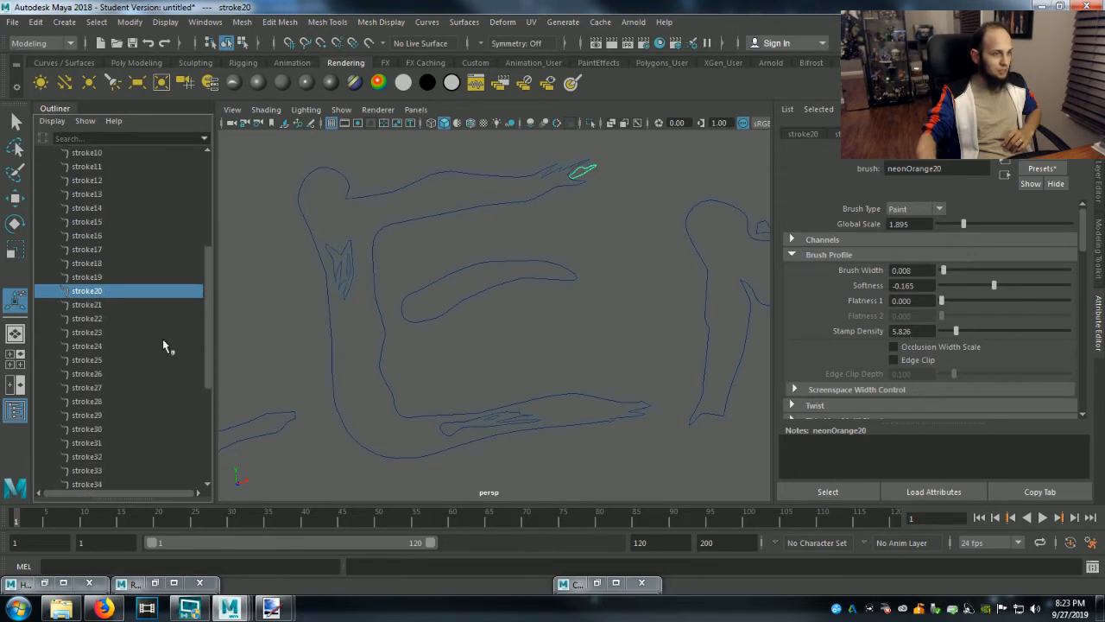
{"action": "left_click", "coordinate": [95, 305]}
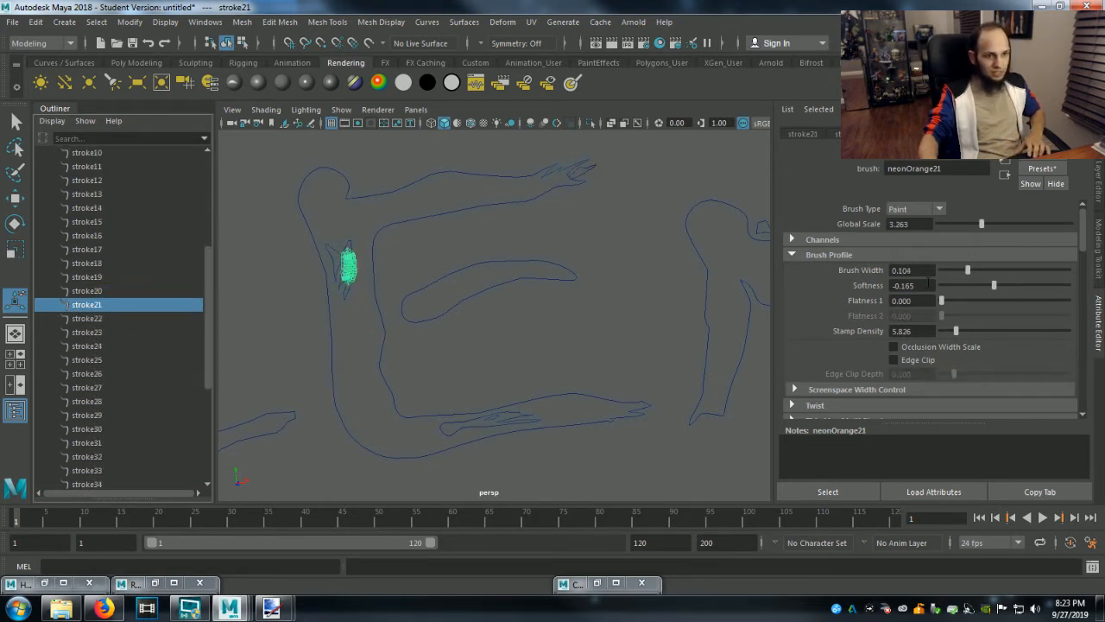
{"action": "left_click_drag", "start_coordinate": [970, 271], "coordinate": [955, 273]}
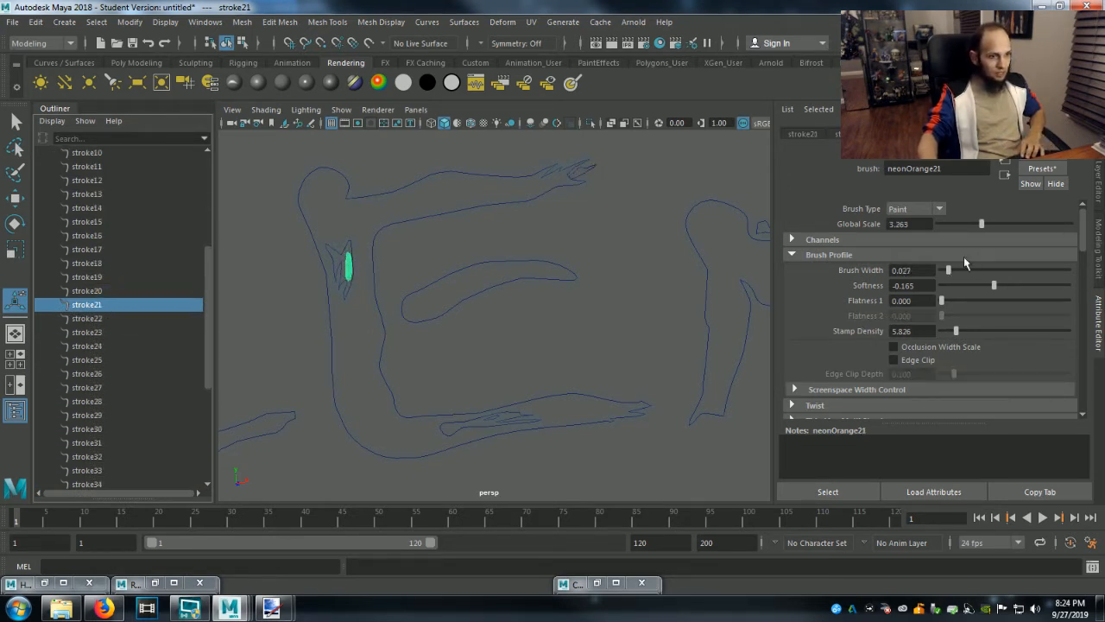
{"action": "left_click_drag", "start_coordinate": [982, 225], "coordinate": [952, 229]}
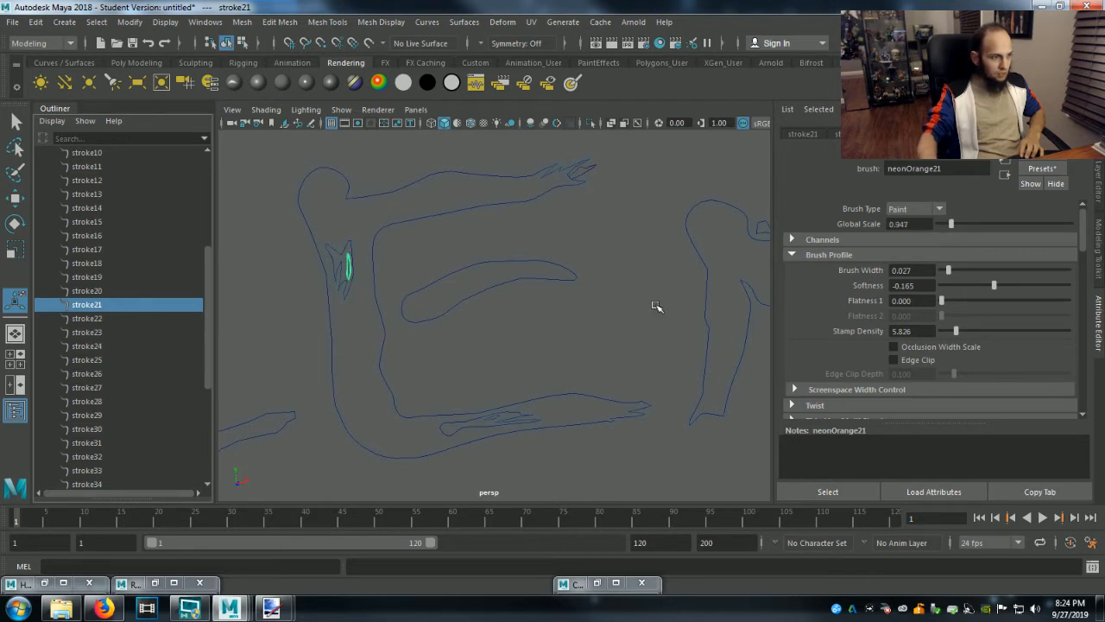
Set the brush of stroke22, the small detail in the E's lower arm, to a Global Scale of 0.684 and a Brush Width of 0.027.
{"action": "left_click", "coordinate": [104, 320]}
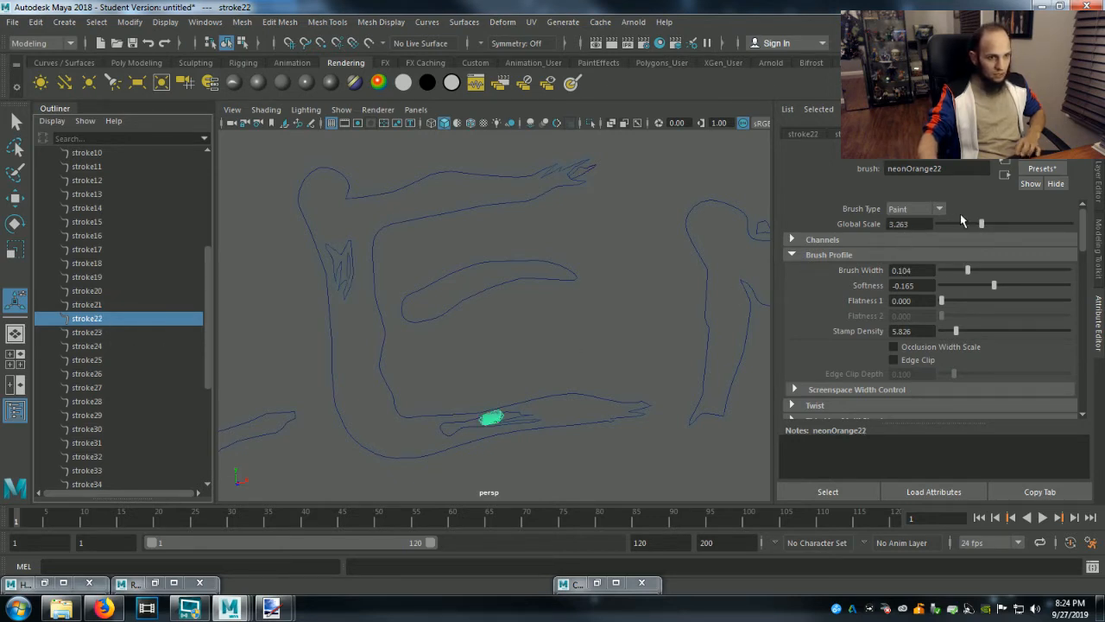
{"action": "left_click_drag", "start_coordinate": [986, 225], "coordinate": [948, 226]}
{"action": "left_click_drag", "start_coordinate": [965, 271], "coordinate": [947, 272]}
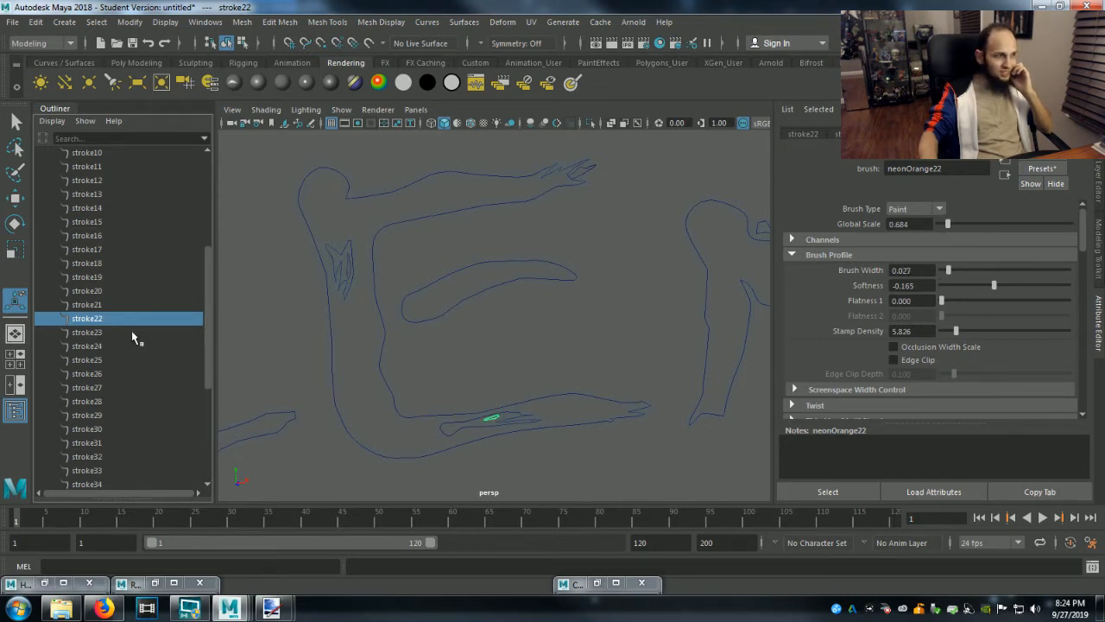
Check the M outline stroke23, and set the brush of its small detail stroke24 to a Global Scale of 0.474 and a Brush Width of 0.049.
{"action": "left_click", "coordinate": [89, 332]}
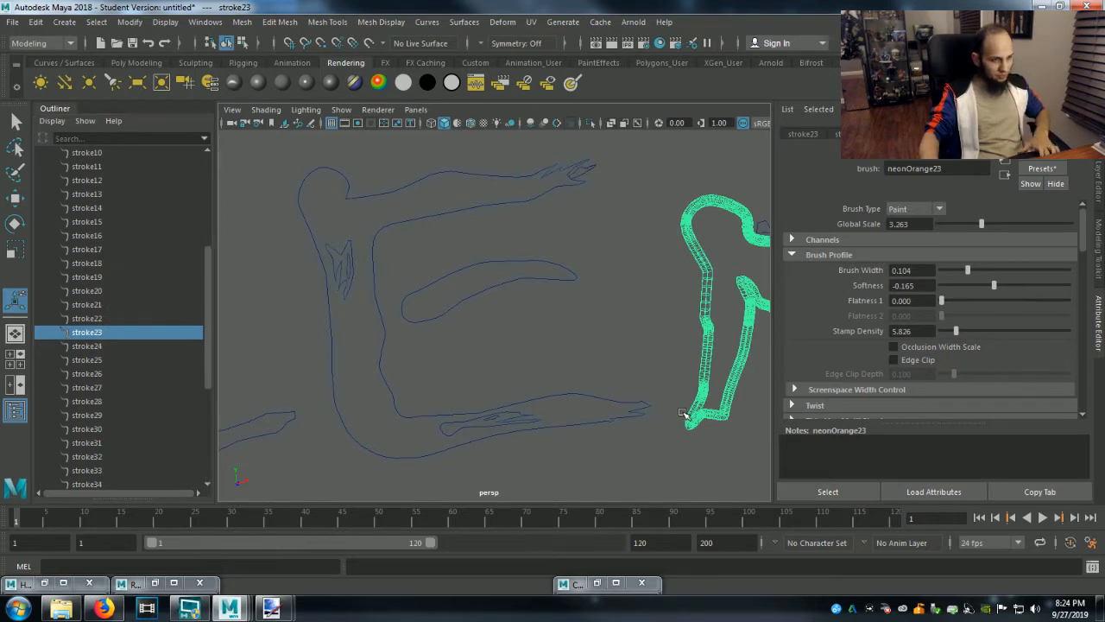
{"action": "key", "text": "f"}
{"action": "left_click", "coordinate": [93, 346]}
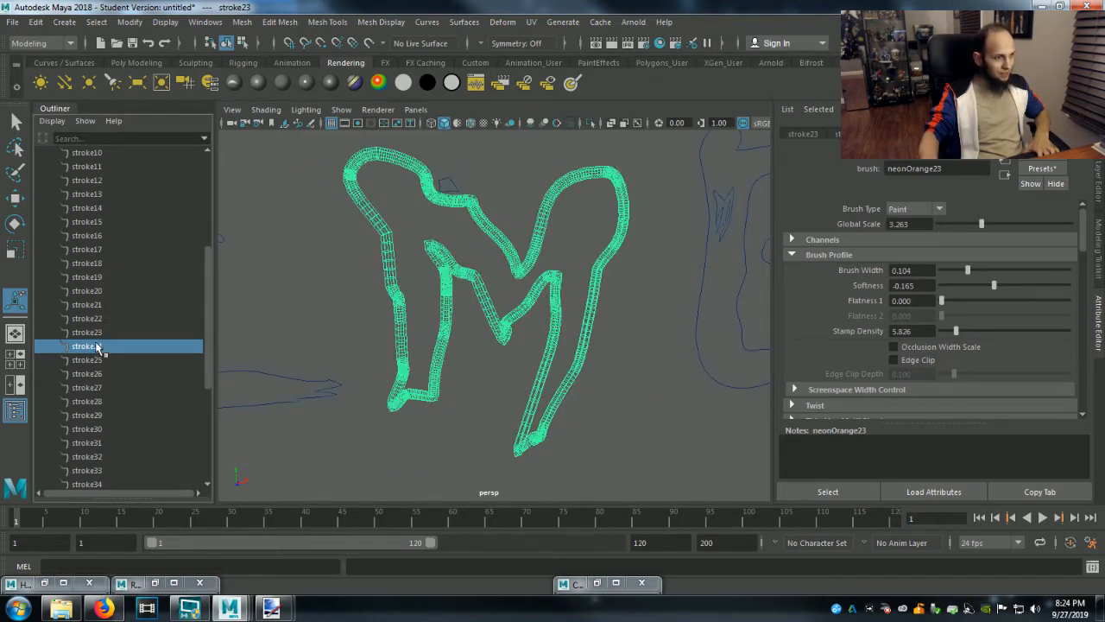
{"action": "left_click_drag", "start_coordinate": [980, 226], "coordinate": [947, 228]}
{"action": "left_click_drag", "start_coordinate": [964, 269], "coordinate": [954, 273]}
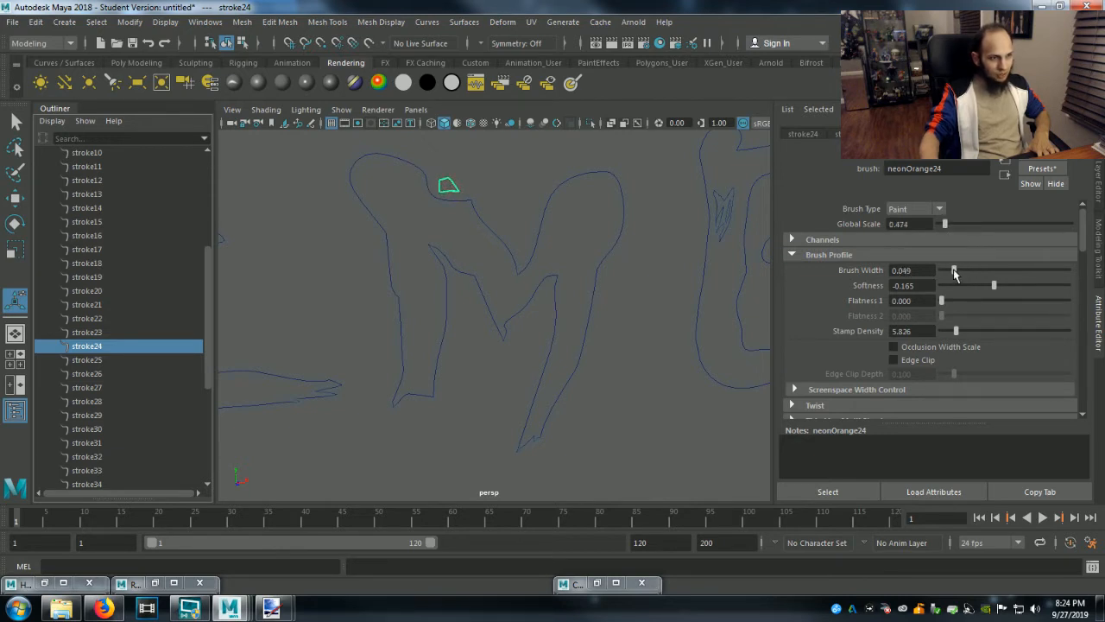
Check stroke25 and stroke26, and set stroke27 at the last E's upper tip to a Global Scale of 0.211 with a slightly smaller Brush Width.
{"action": "left_click", "coordinate": [101, 361]}
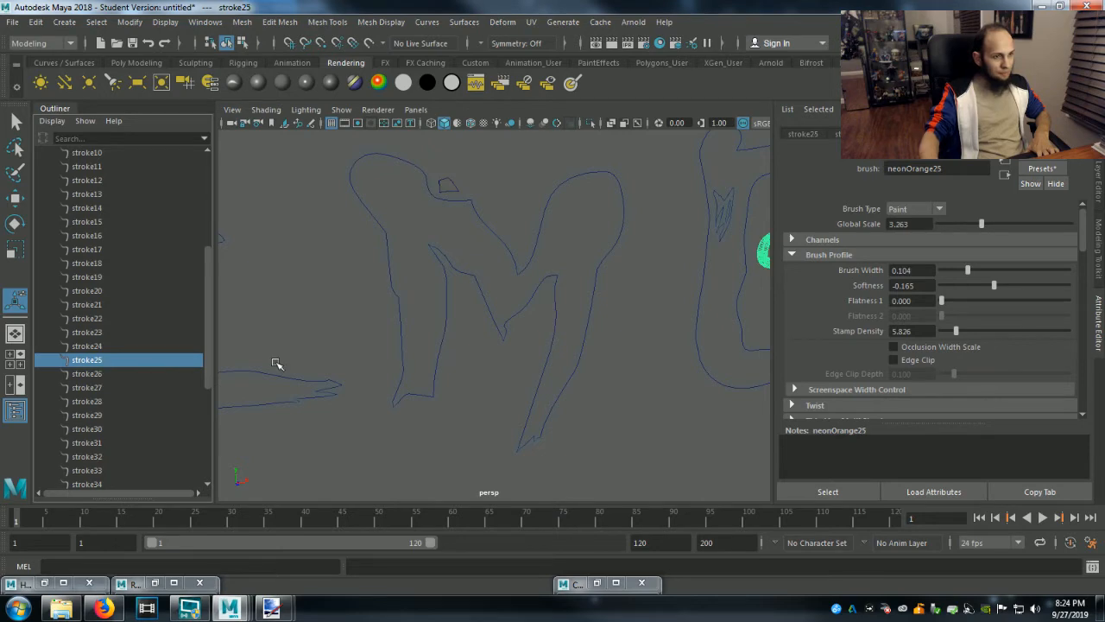
{"action": "key", "text": "f"}
{"action": "left_click", "coordinate": [94, 374]}
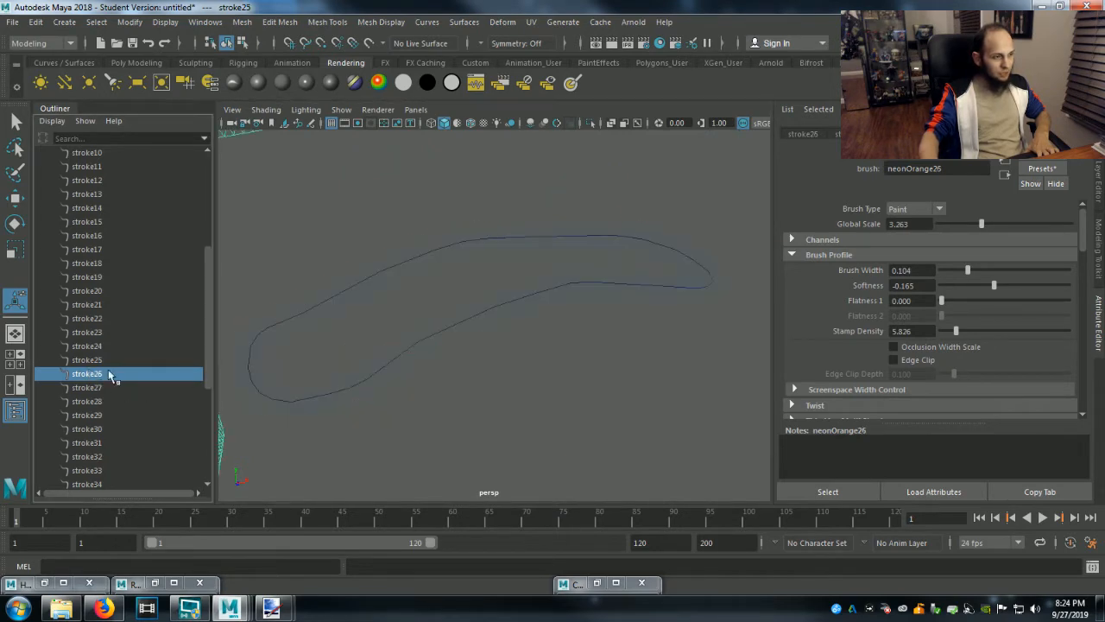
{"action": "key", "text": "f"}
{"action": "left_click", "coordinate": [95, 388]}
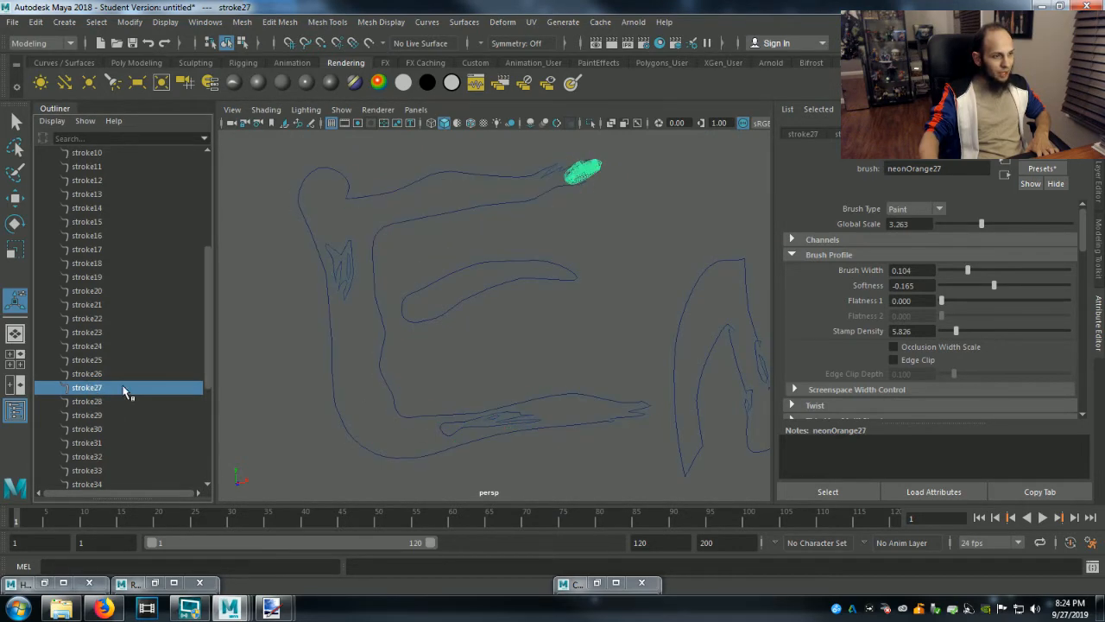
{"action": "left_click_drag", "start_coordinate": [981, 224], "coordinate": [942, 225]}
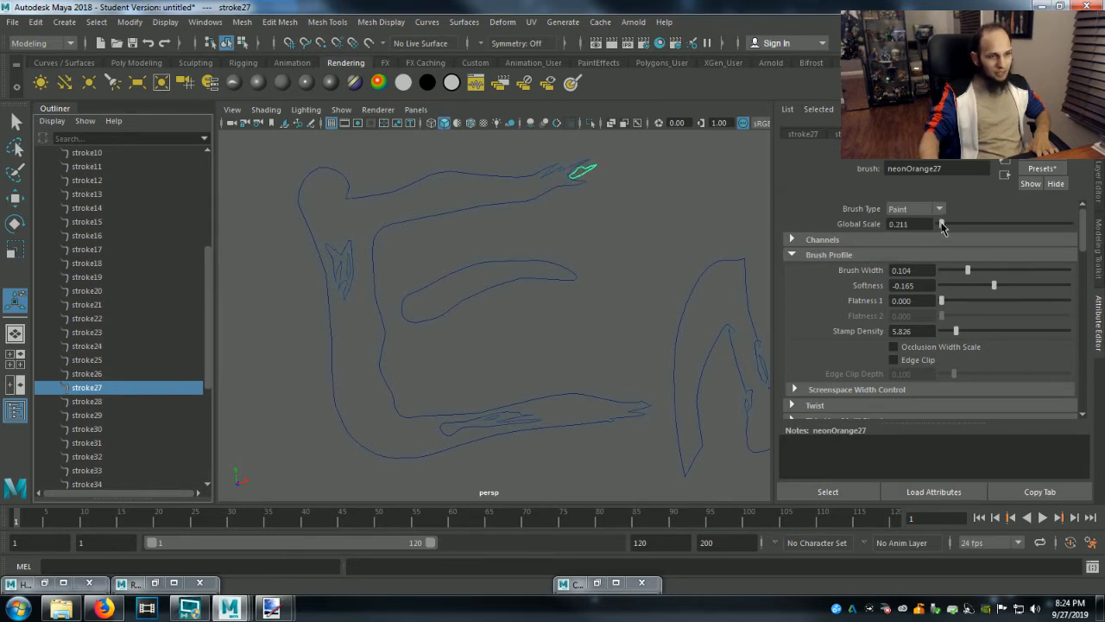
{"action": "left_click_drag", "start_coordinate": [964, 275], "coordinate": [964, 275]}
Set stroke28 in the last E's stem to a Global Scale of 0.421 and Brush Width of 0.085, and stroke29's Global Scale to 0.211.
{"action": "left_click", "coordinate": [95, 402]}
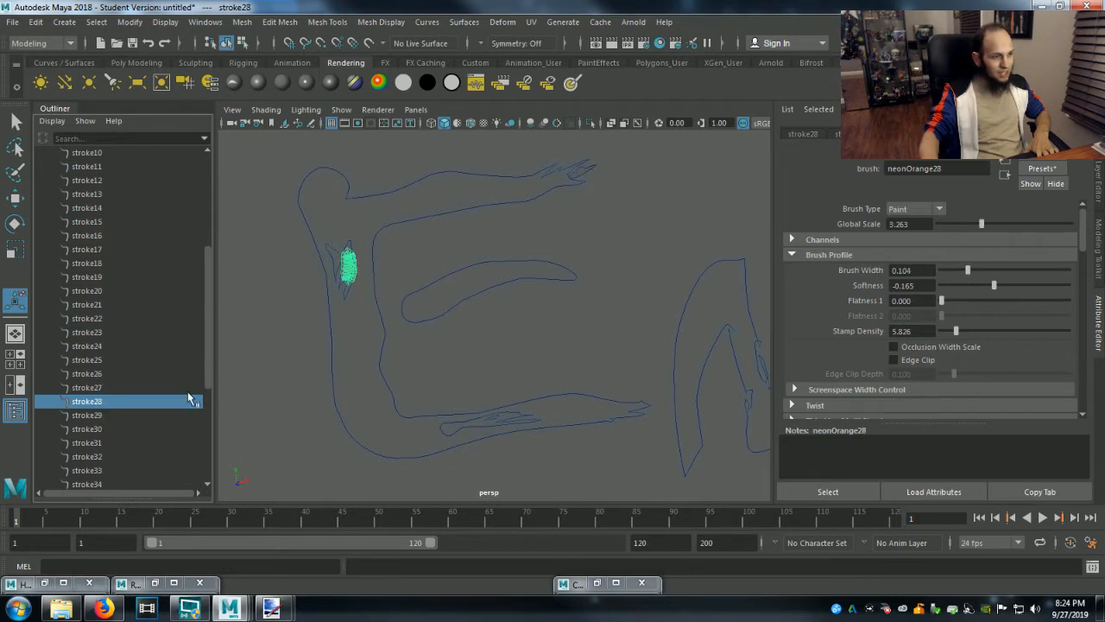
{"action": "left_click_drag", "start_coordinate": [980, 225], "coordinate": [946, 229]}
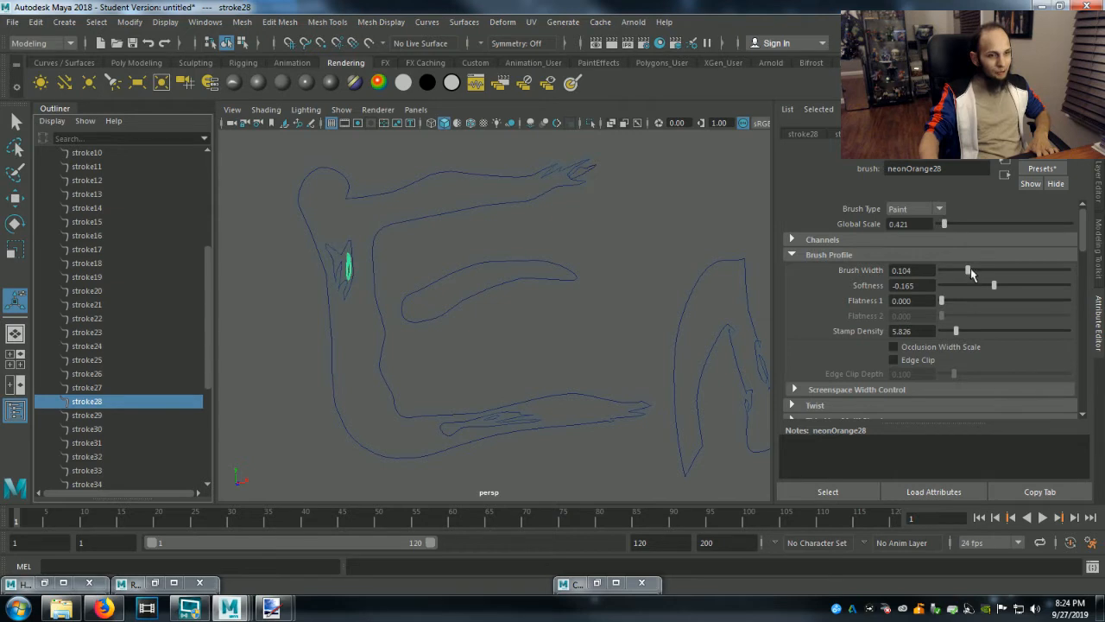
{"action": "left_click", "coordinate": [71, 416]}
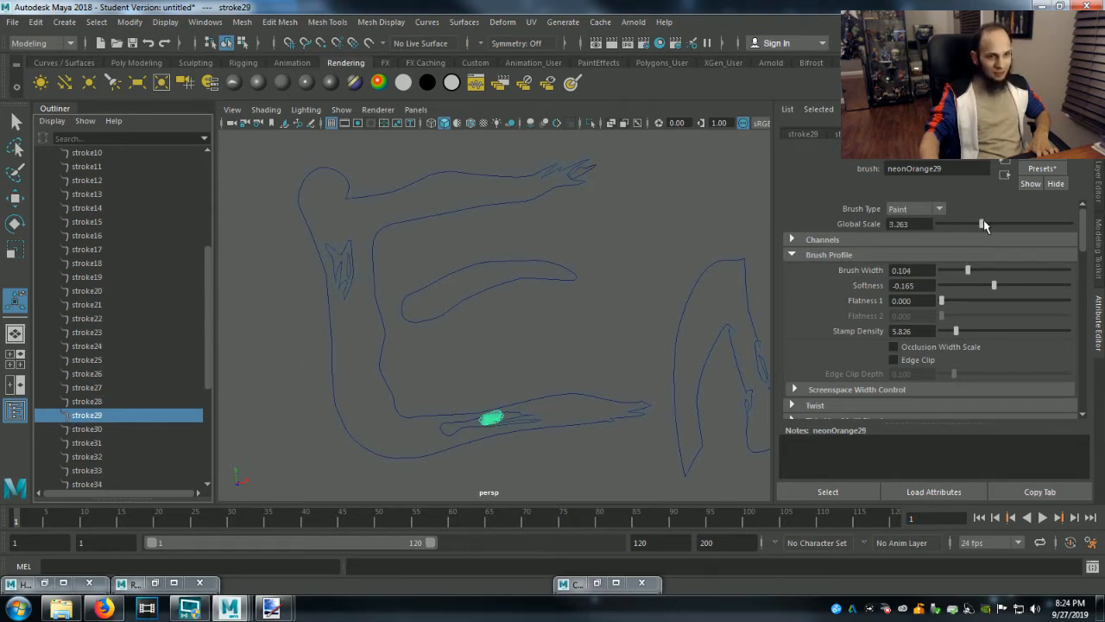
{"action": "left_click_drag", "start_coordinate": [981, 225], "coordinate": [943, 228]}
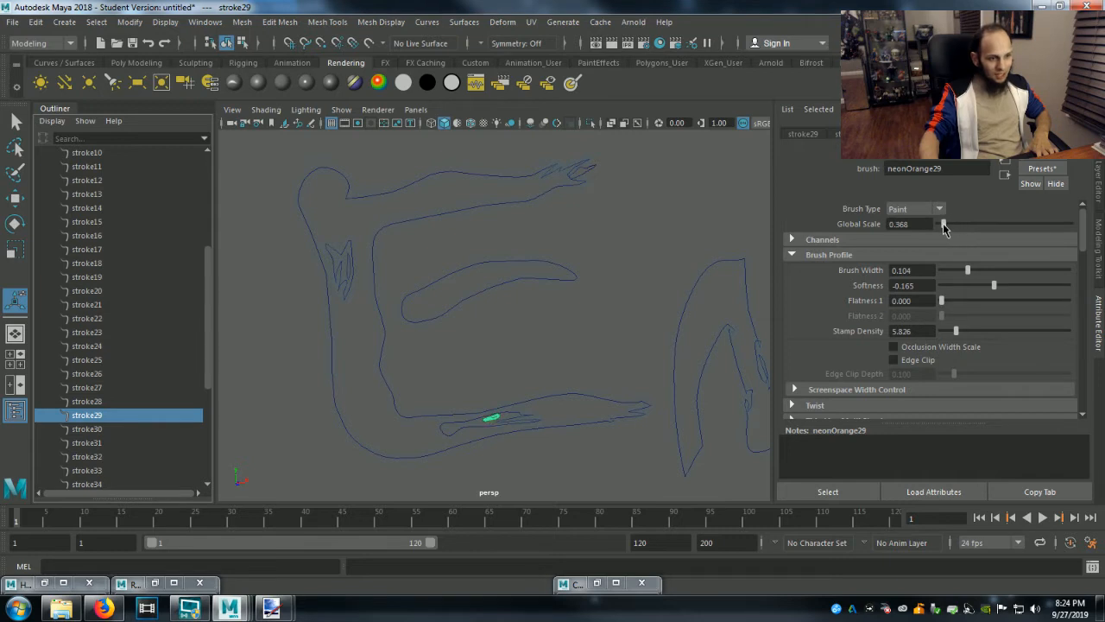
Check the last N's stroke30, and set the brush of the curved sliver stroke31 to a Global Scale of 1.158 and a Brush Width of 0.030.
{"action": "left_click", "coordinate": [91, 430]}
{"action": "key", "text": "f"}
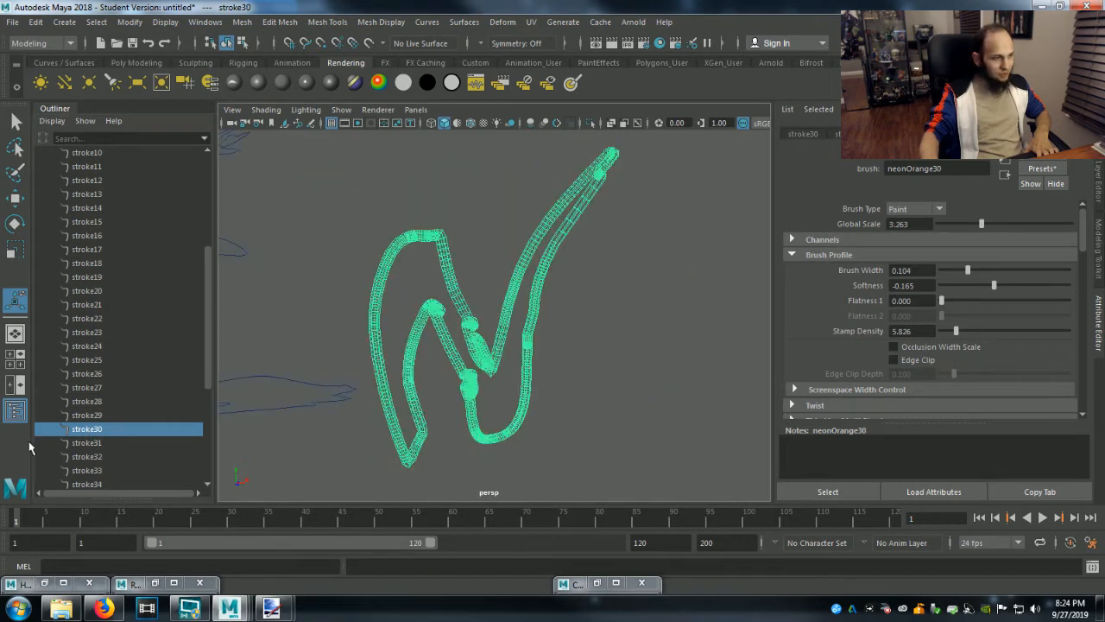
{"action": "left_click", "coordinate": [82, 444]}
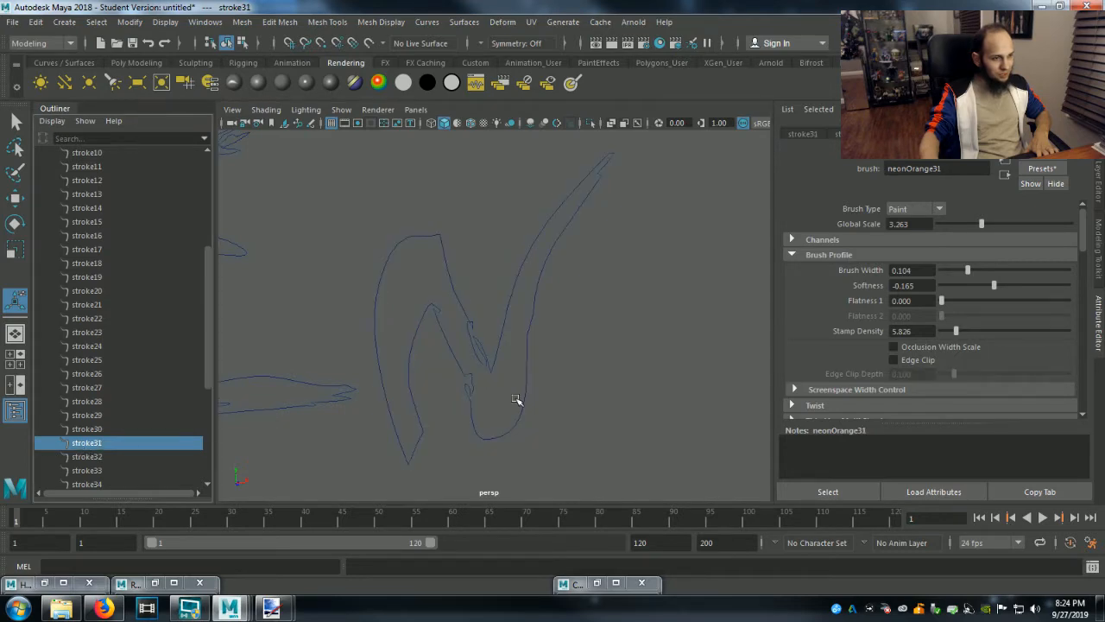
{"action": "key", "text": "f"}
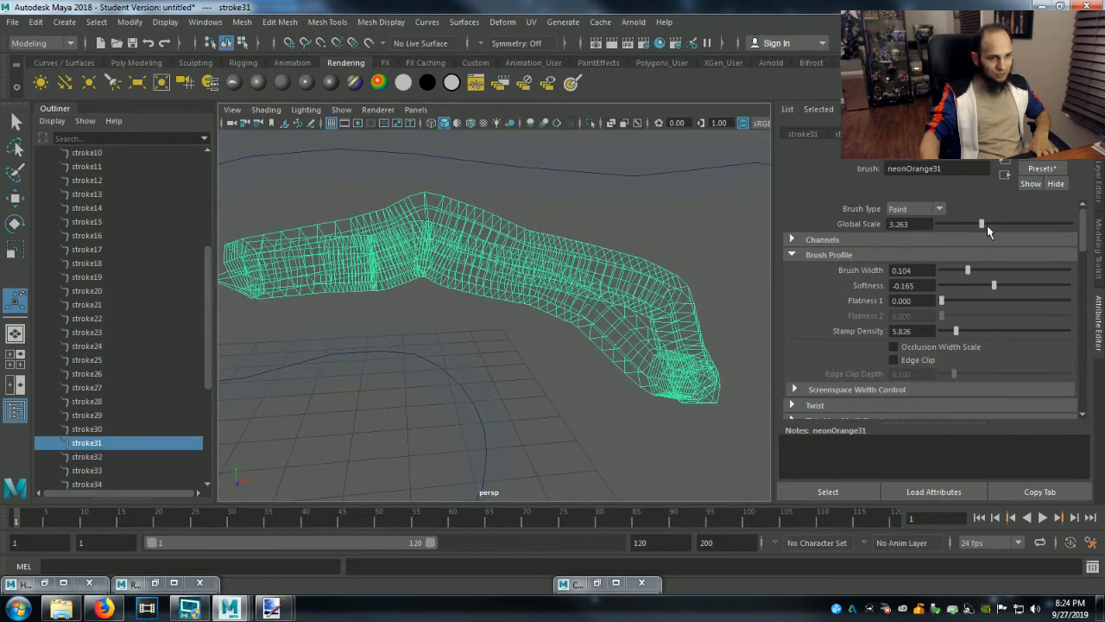
{"action": "left_click_drag", "start_coordinate": [979, 223], "coordinate": [954, 224]}
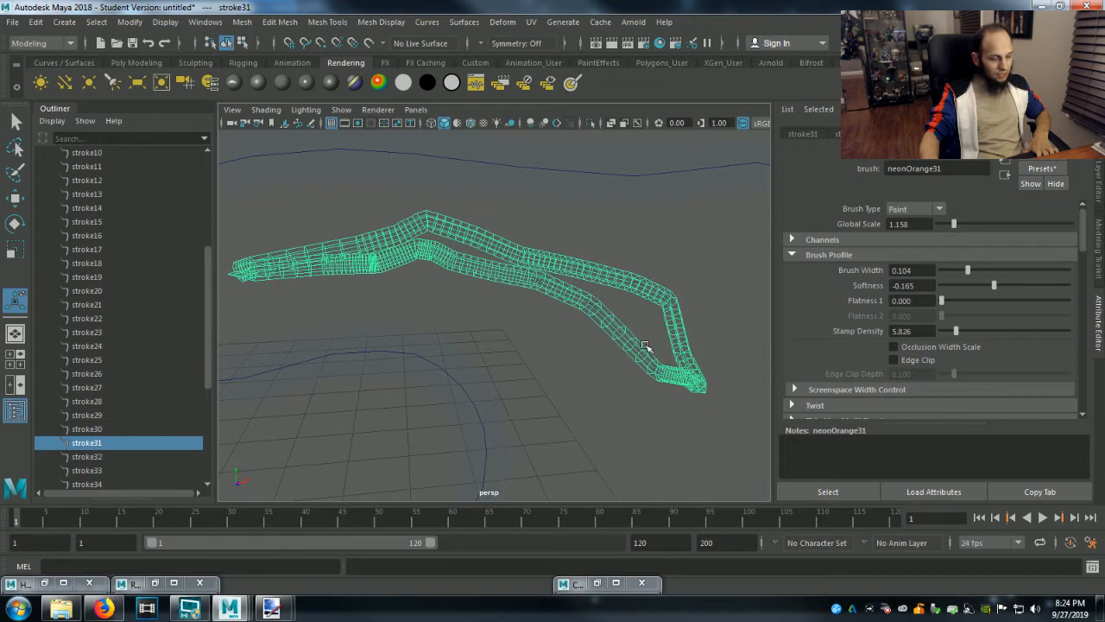
{"action": "scroll", "coordinate": [641, 348], "scroll_direction": "down", "scroll_amount": 5}
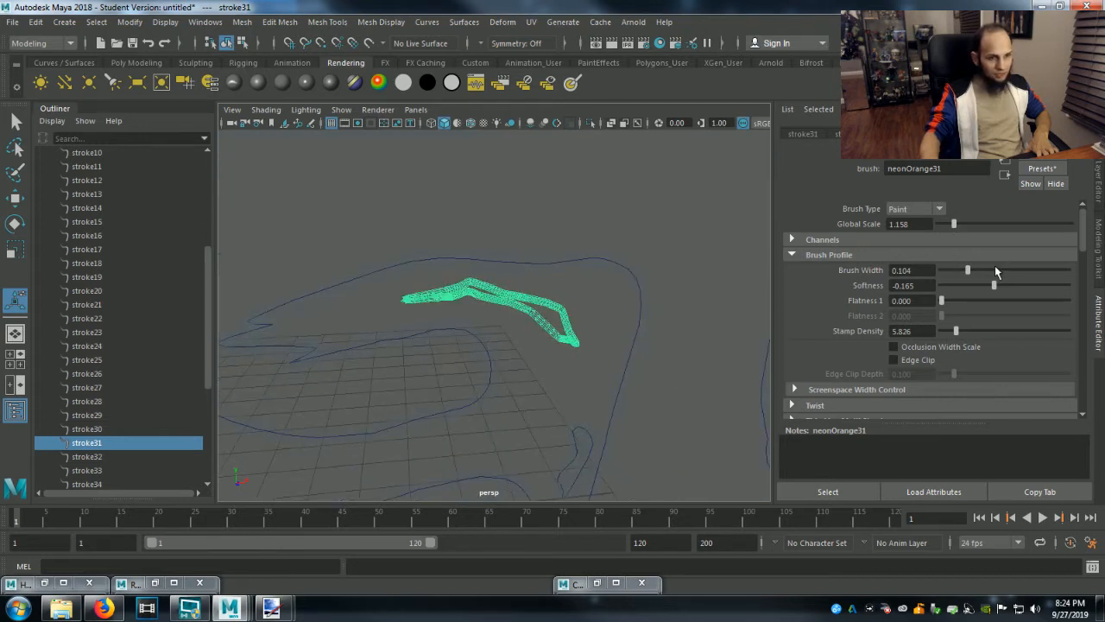
{"action": "left_click_drag", "start_coordinate": [966, 272], "coordinate": [950, 274]}
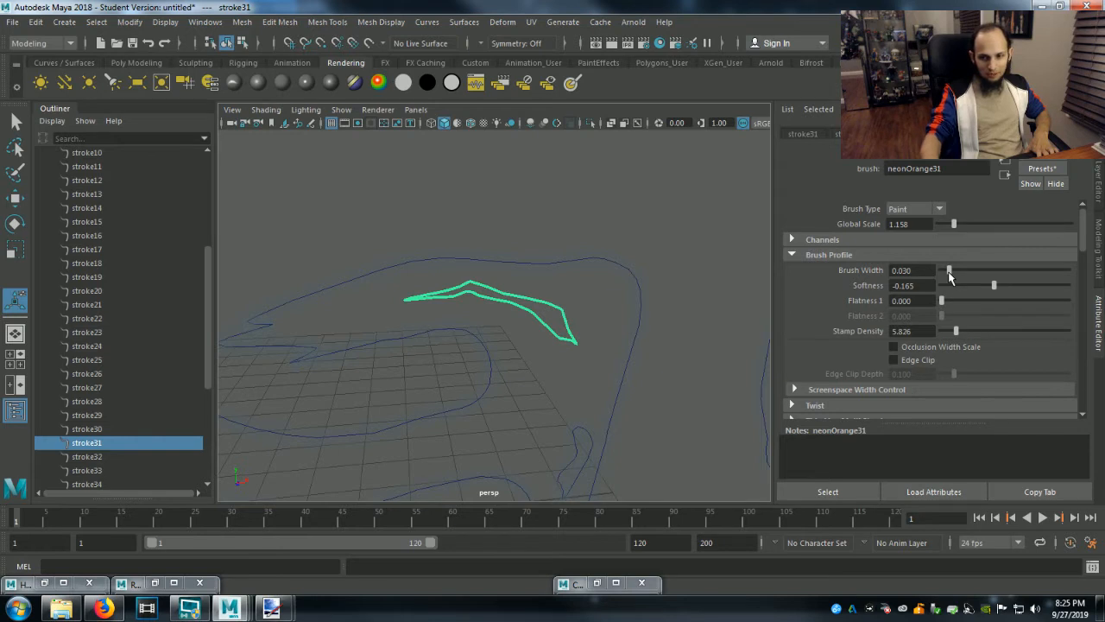
Frame the jagged inner detail stroke32 and set its brush to a Global Scale of 0.421 and a Brush Width of 0.060.
{"action": "scroll", "coordinate": [86, 455], "scroll_direction": "down", "scroll_amount": 5}
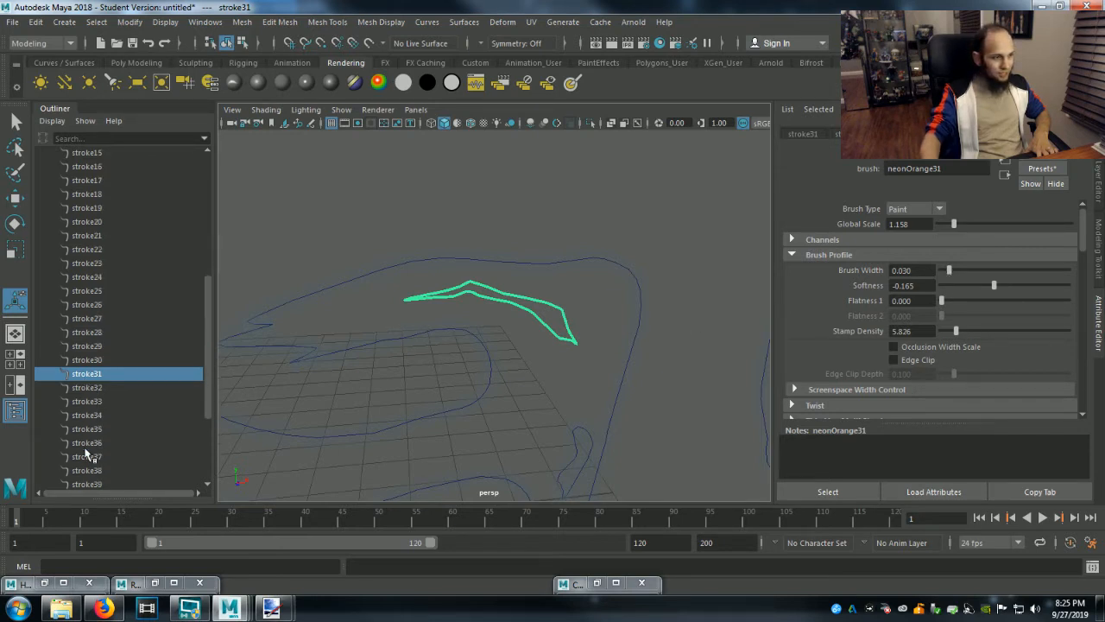
{"action": "left_click", "coordinate": [95, 278]}
{"action": "key", "text": "f"}
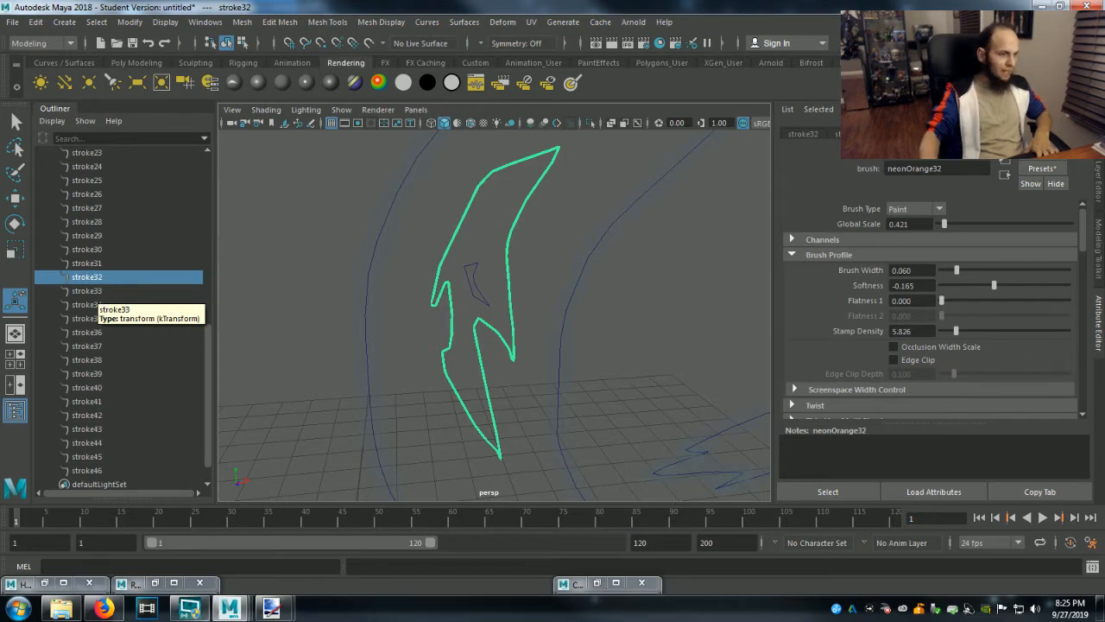
Switch to the paint.net logo design and examine the orange Ghouly lettering as a reference.
{"action": "left_click", "coordinate": [272, 608]}
{"action": "left_click", "coordinate": [251, 536]}
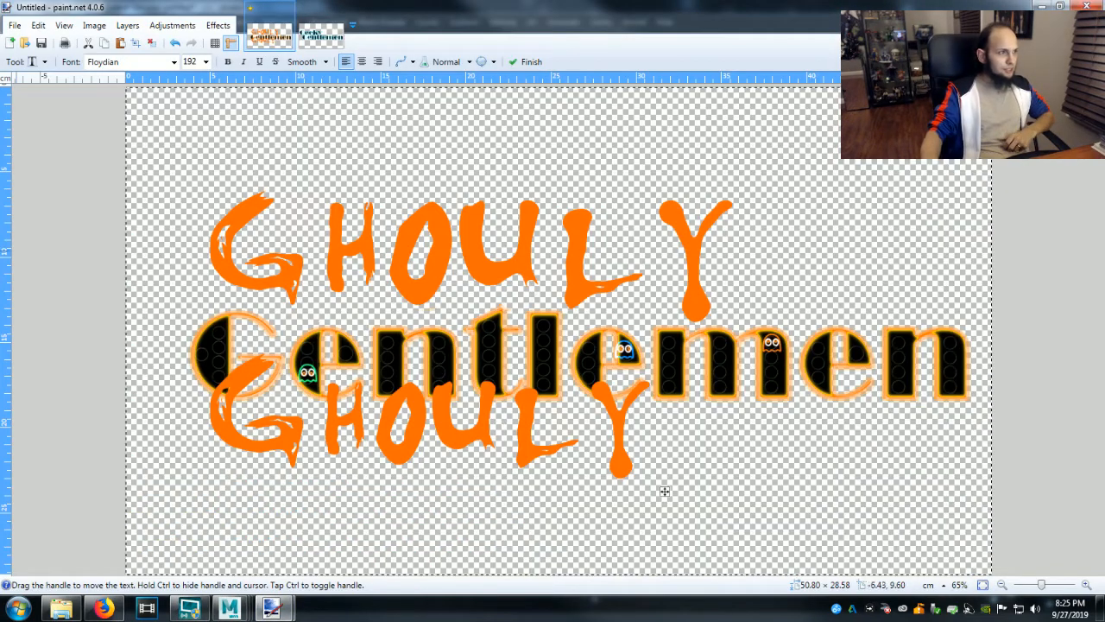
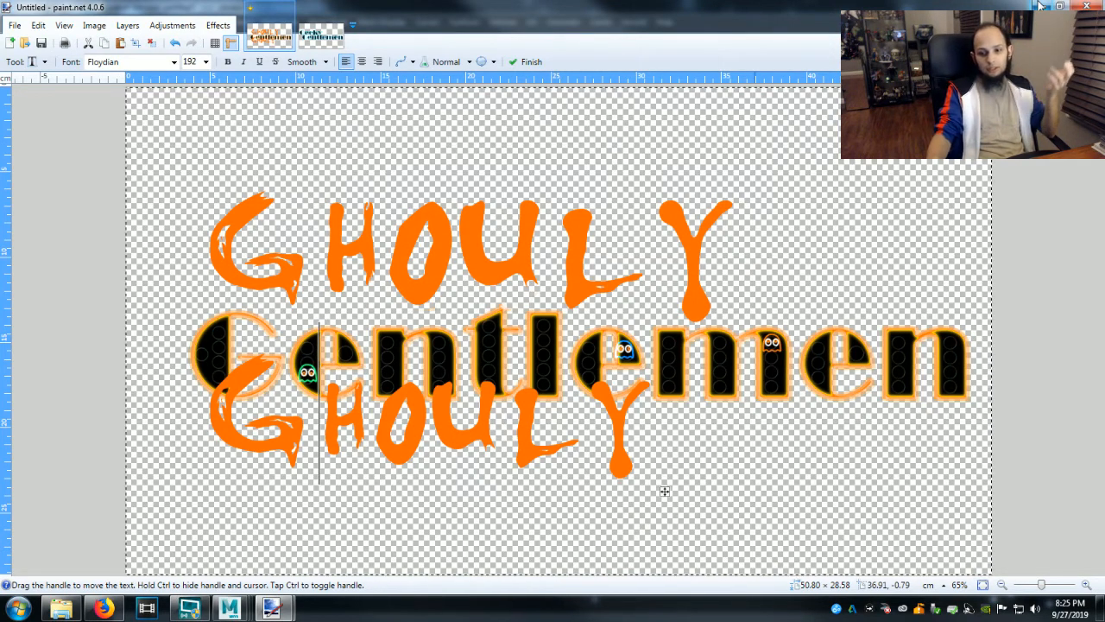
Switch back to Maya and lower the brush Global Scale and Brush Width of stroke33 in the G's tail.
{"action": "left_click", "coordinate": [1038, 6]}
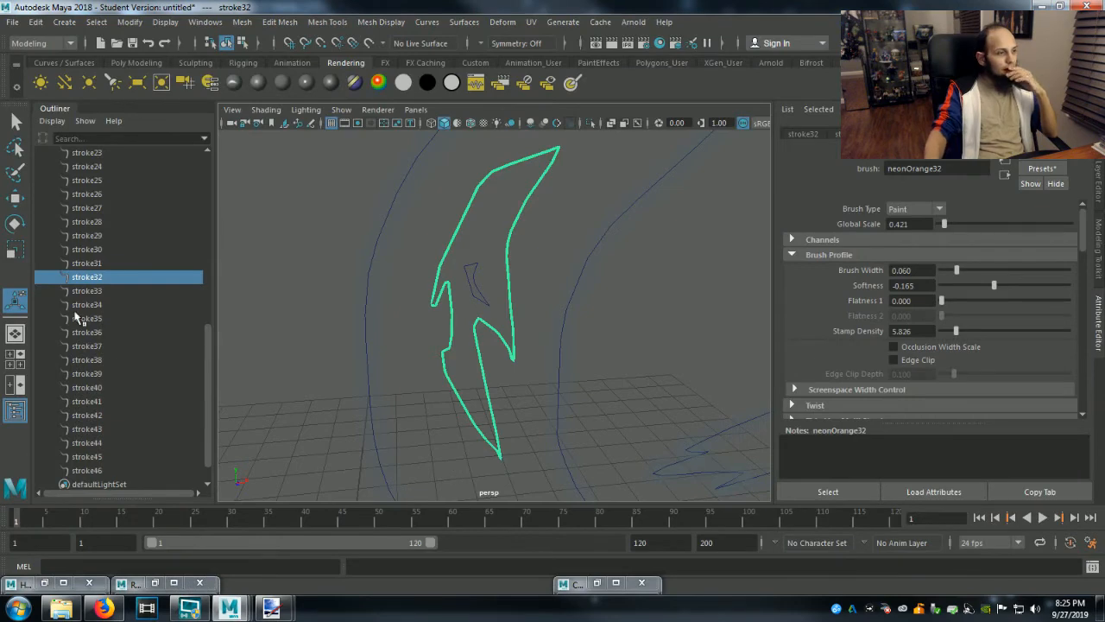
{"action": "left_click", "coordinate": [93, 291]}
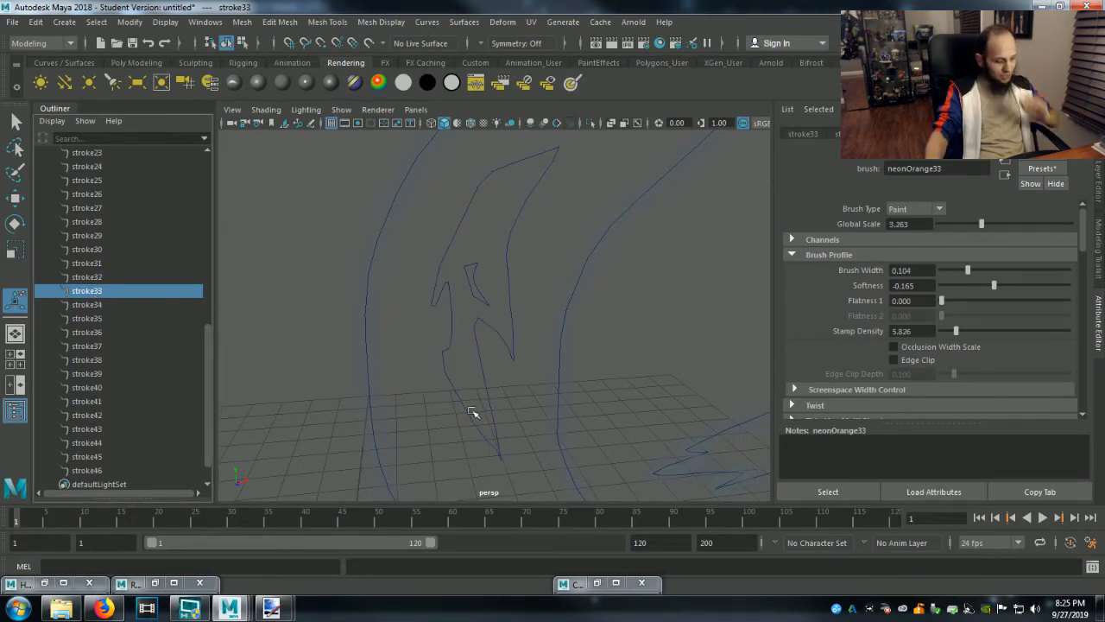
{"action": "key", "text": "f"}
{"action": "scroll", "coordinate": [515, 348], "scroll_direction": "down", "scroll_amount": 4}
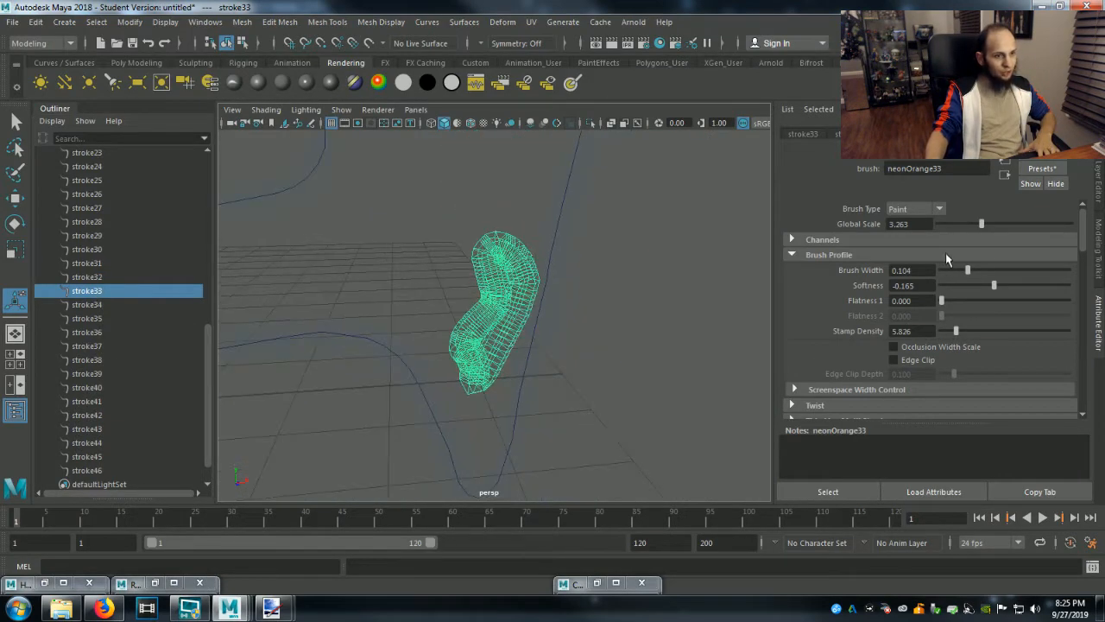
{"action": "mouse_move", "coordinate": [981, 225]}
{"action": "left_mouse_down"}
{"action": "mouse_move", "coordinate": [941, 225]}
{"action": "mouse_move", "coordinate": [950, 225]}
{"action": "left_mouse_up"}
{"action": "left_click_drag", "start_coordinate": [967, 270], "coordinate": [952, 270]}
Set the brush of stroke34 inside the H's stem to a Global Scale of 0.263 and a Brush Width of 0.052.
{"action": "left_click", "coordinate": [97, 307]}
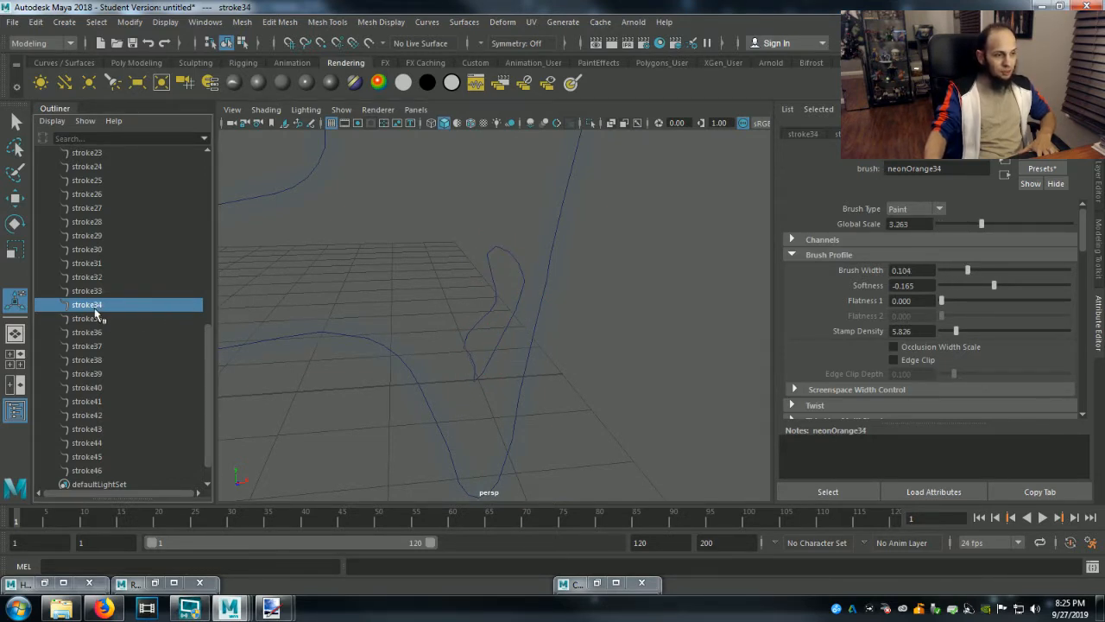
{"action": "key", "text": "f"}
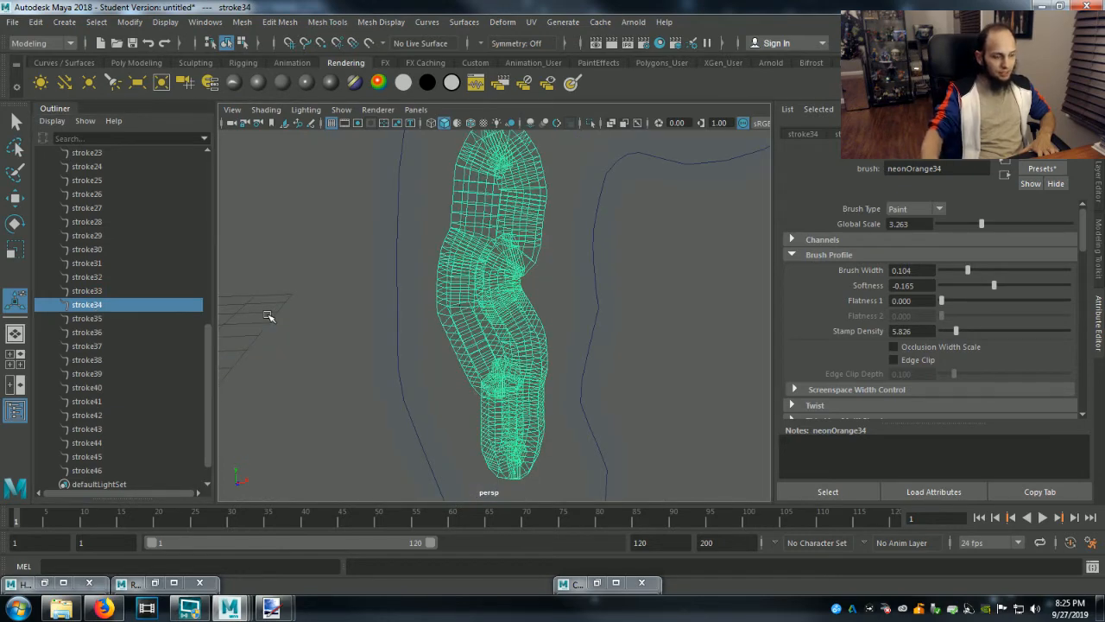
{"action": "right_click_drag", "start_coordinate": [756, 281], "coordinate": [590, 304], "text": "alt"}
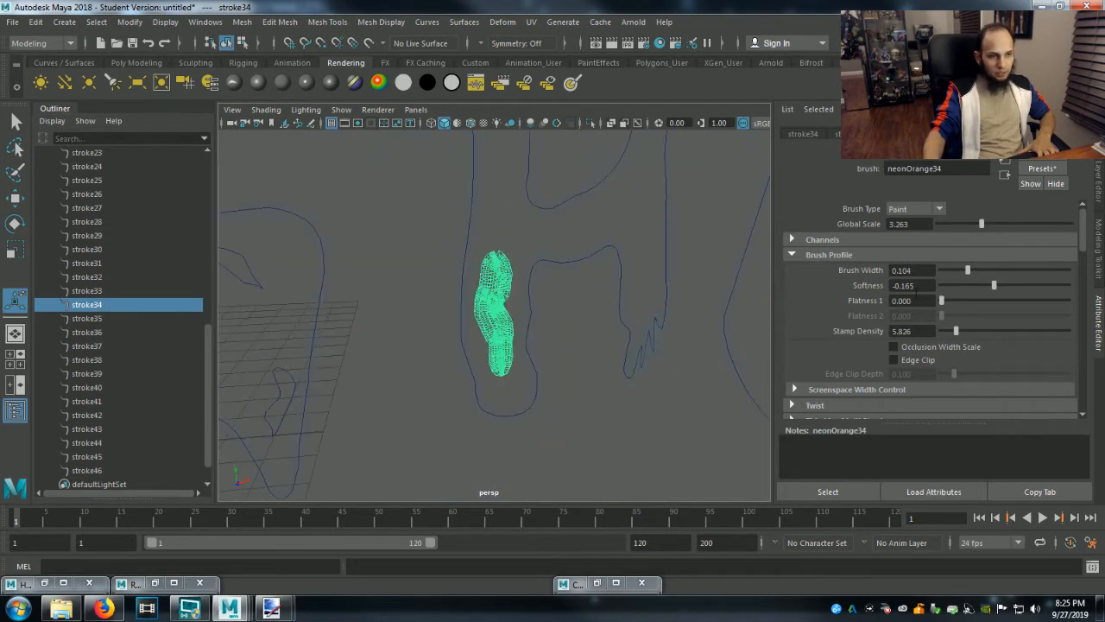
{"action": "left_click_drag", "start_coordinate": [967, 228], "coordinate": [942, 228]}
{"action": "left_click_drag", "start_coordinate": [967, 278], "coordinate": [955, 278]}
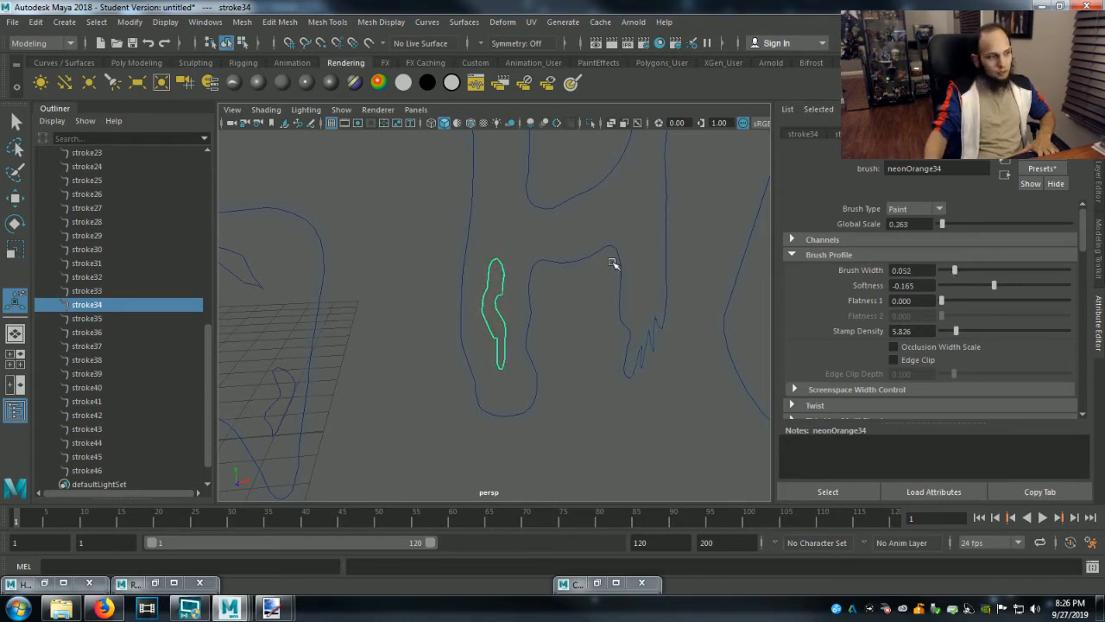
Check the O's inner stroke35, and set stroke36 in the L's foot to a Global Scale of 0.474 and Brush Width of 0.047.
{"action": "left_click", "coordinate": [86, 318]}
{"action": "key", "text": "f"}
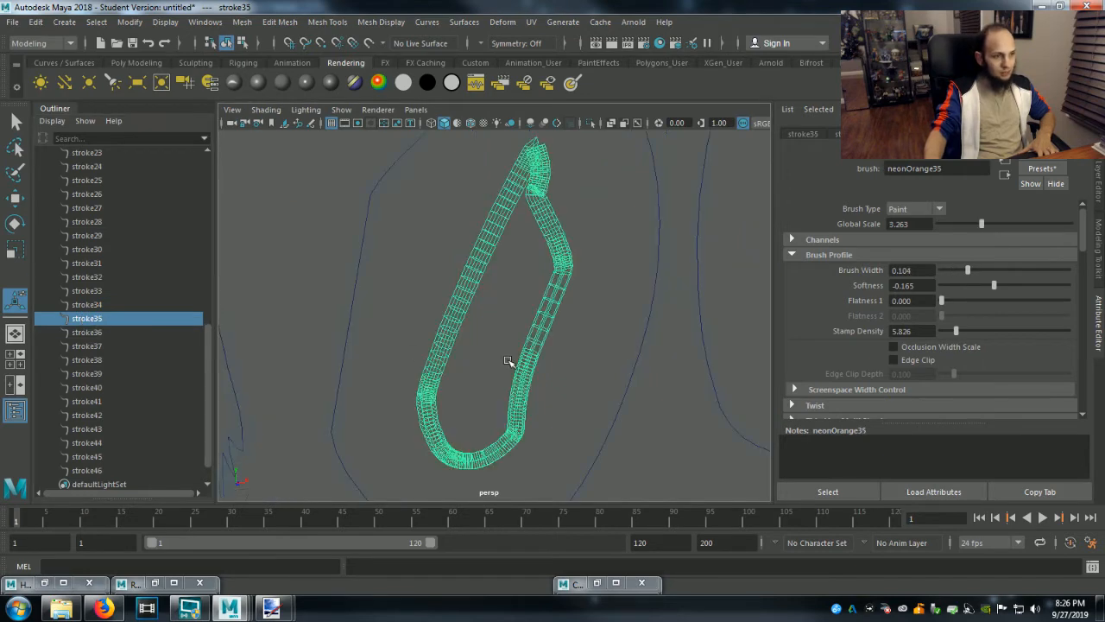
{"action": "scroll", "coordinate": [687, 347], "scroll_direction": "down", "scroll_amount": 4}
{"action": "left_click", "coordinate": [117, 334]}
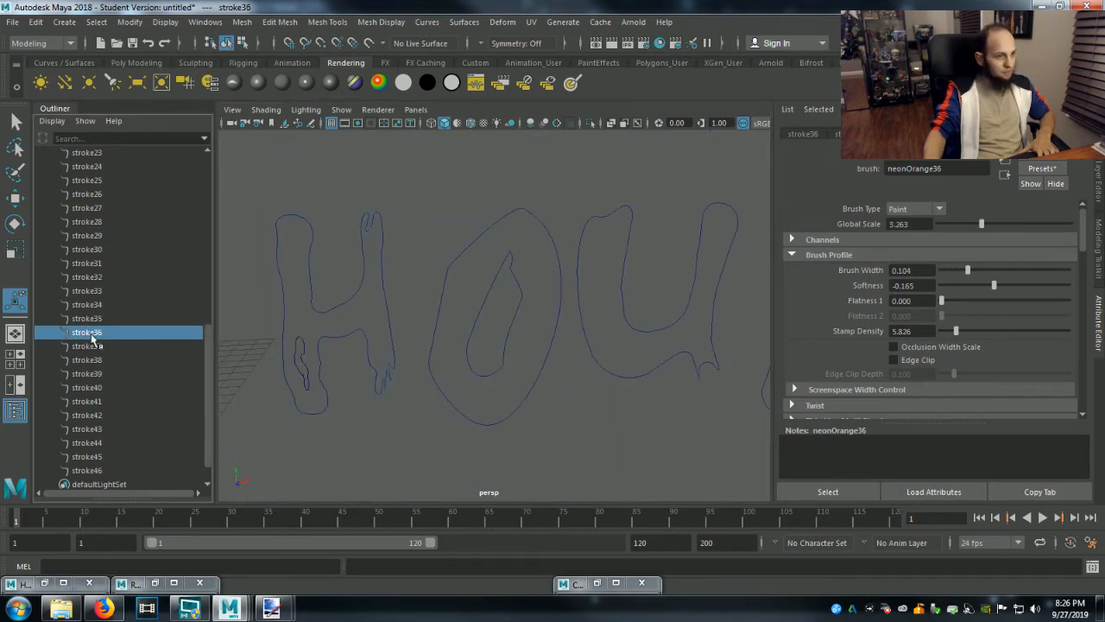
{"action": "key", "text": "f"}
{"action": "scroll", "coordinate": [475, 366], "scroll_direction": "down", "scroll_amount": 3}
{"action": "scroll", "coordinate": [532, 349], "scroll_direction": "down", "scroll_amount": 4}
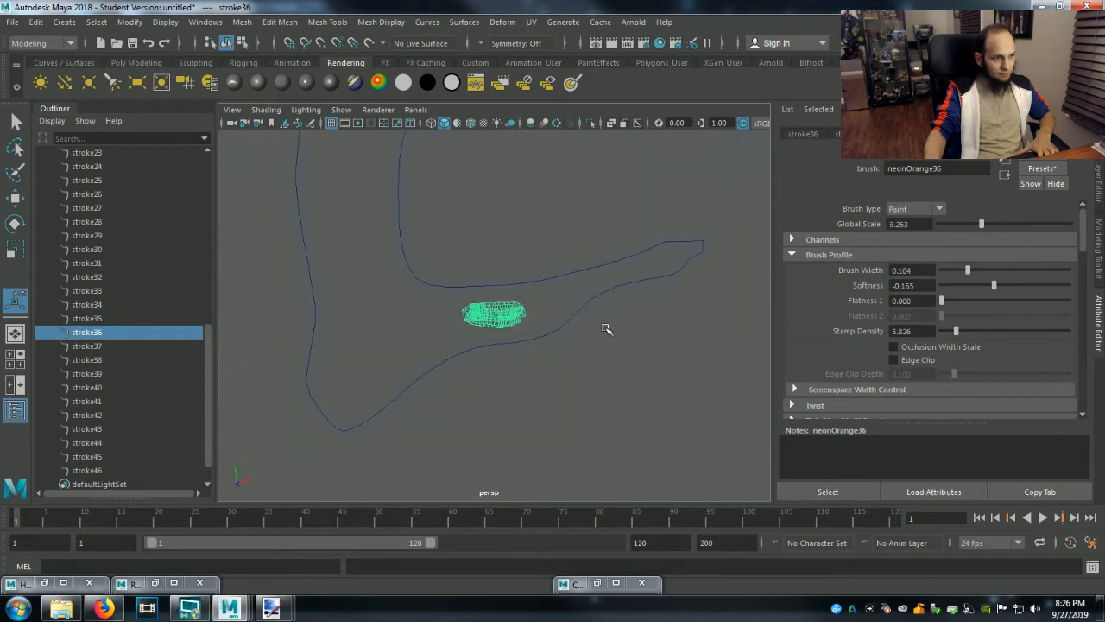
{"action": "left_click_drag", "start_coordinate": [978, 221], "coordinate": [946, 226]}
{"action": "left_click_drag", "start_coordinate": [966, 272], "coordinate": [953, 272]}
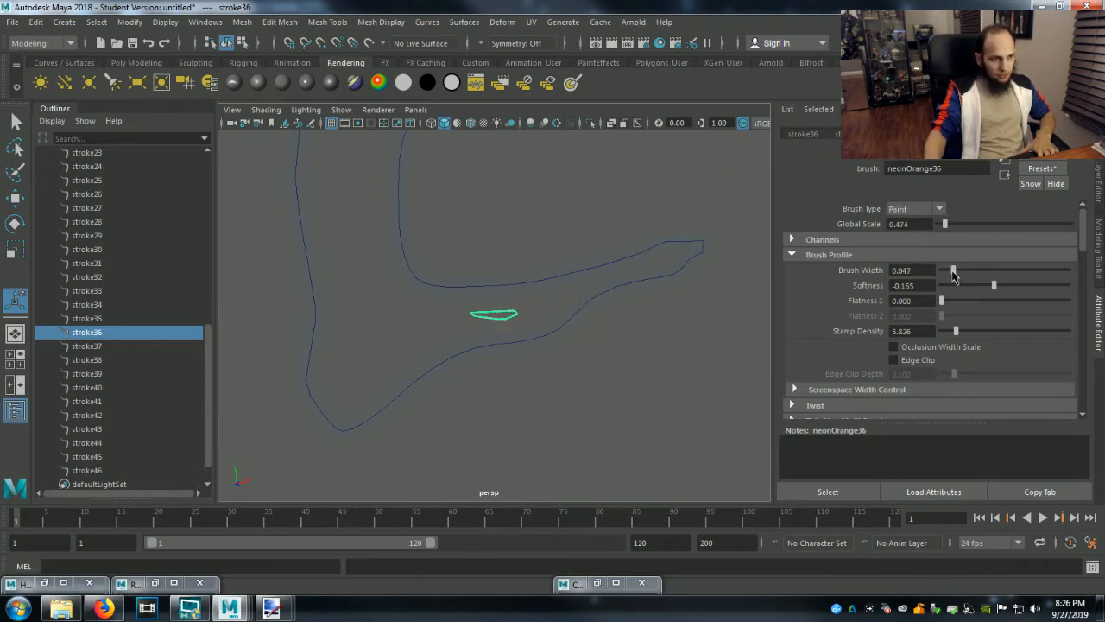
Set the brush of stroke37 in the G's hook to a Global Scale of 0.684 and a Brush Width of 0.049.
{"action": "left_click", "coordinate": [86, 347]}
{"action": "key", "text": "f"}
{"action": "scroll", "coordinate": [549, 390], "scroll_direction": "down", "scroll_amount": 4}
{"action": "left_click_drag", "start_coordinate": [967, 227], "coordinate": [948, 229]}
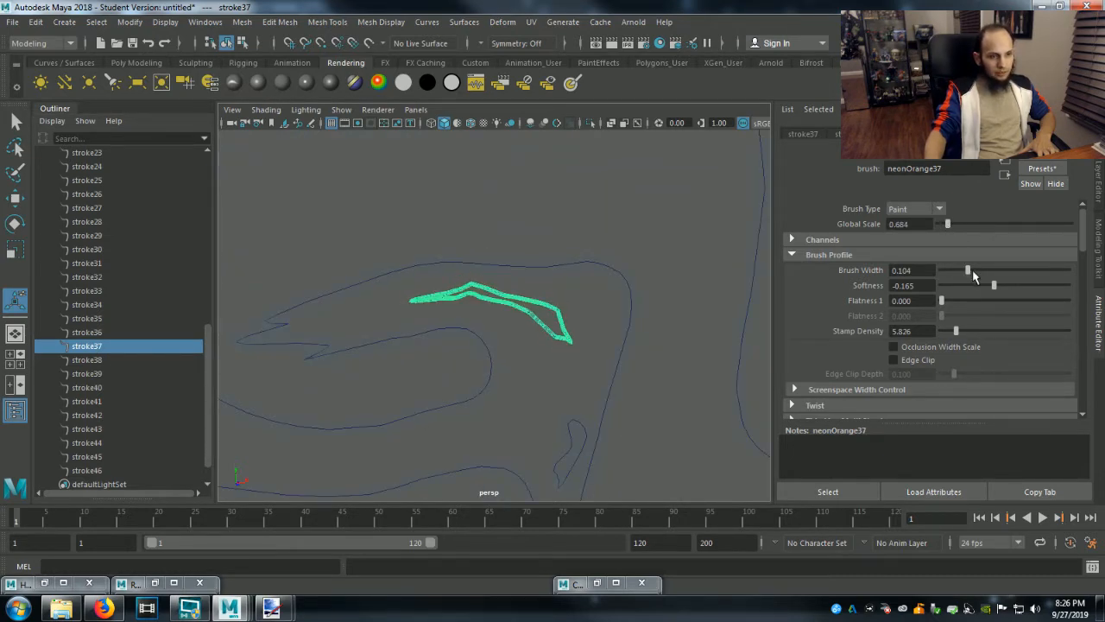
{"action": "left_click_drag", "start_coordinate": [969, 273], "coordinate": [955, 273]}
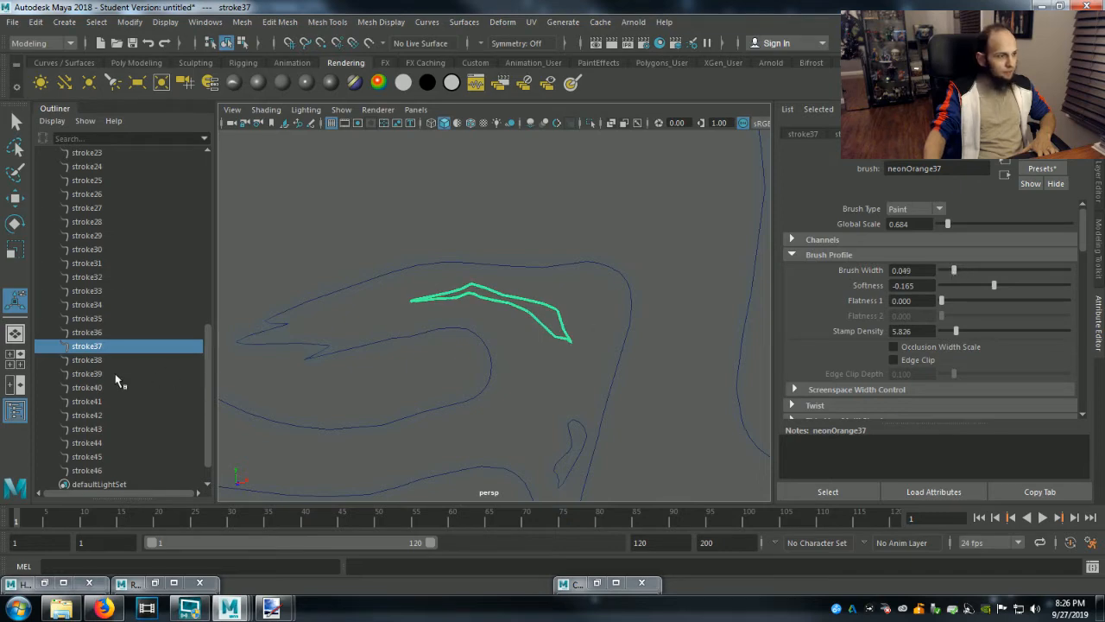
Lower the Global Scale of the G's jagged inner detail stroke38, and set stroke39 in the G's tail to a Global Scale of 0.684.
{"action": "left_click", "coordinate": [87, 361]}
{"action": "key", "text": "f"}
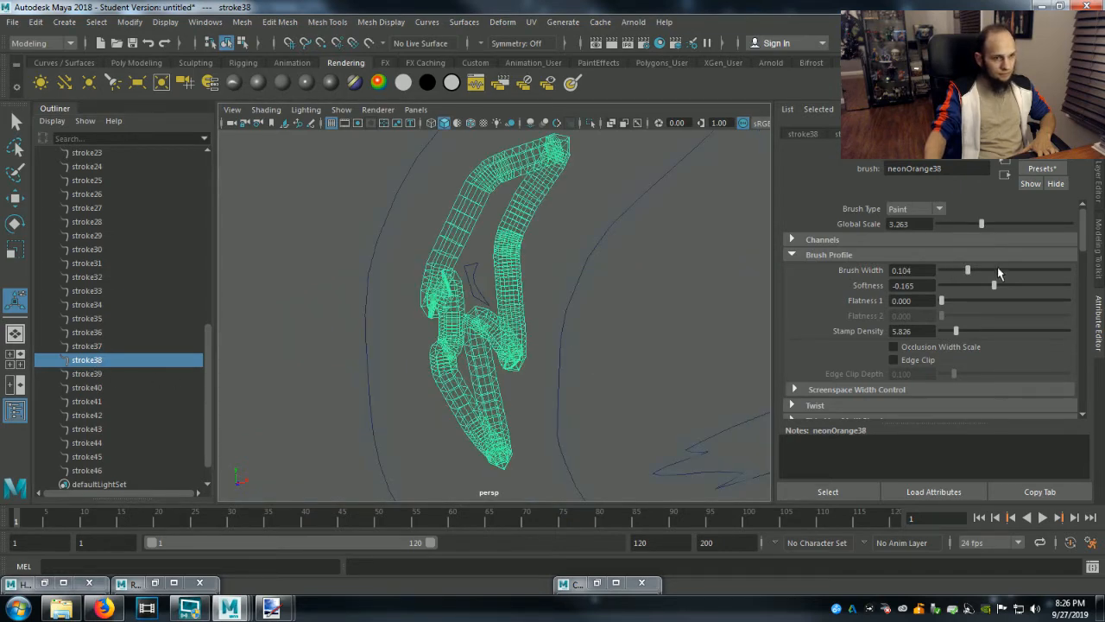
{"action": "left_click_drag", "start_coordinate": [981, 227], "coordinate": [948, 232]}
{"action": "left_click", "coordinate": [106, 373]}
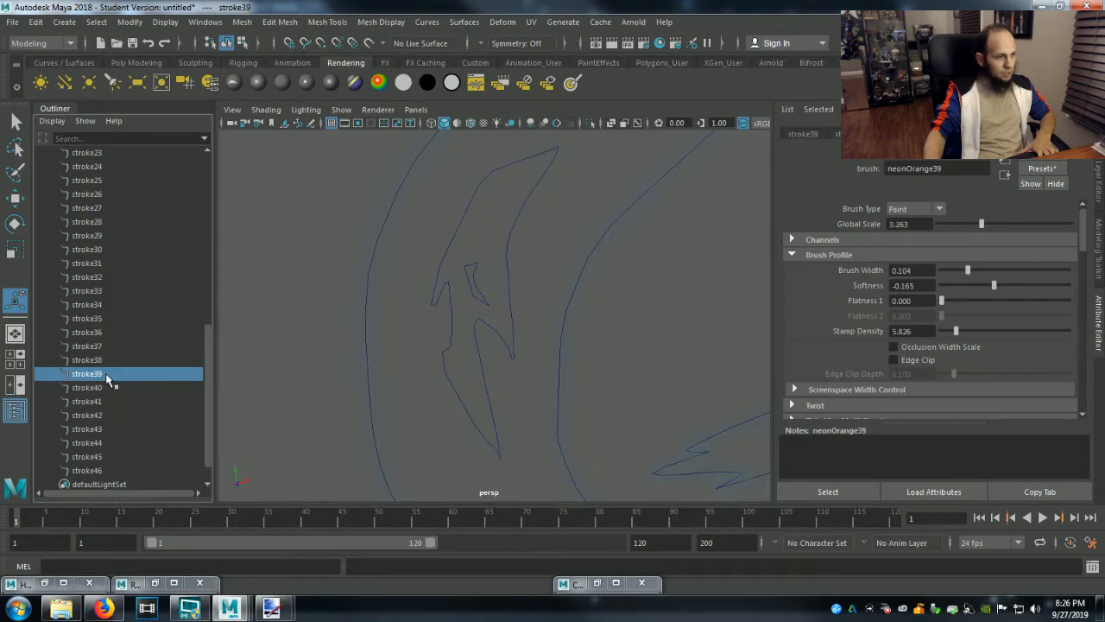
{"action": "key", "text": "f"}
{"action": "scroll", "coordinate": [467, 375], "scroll_direction": "down", "scroll_amount": 5}
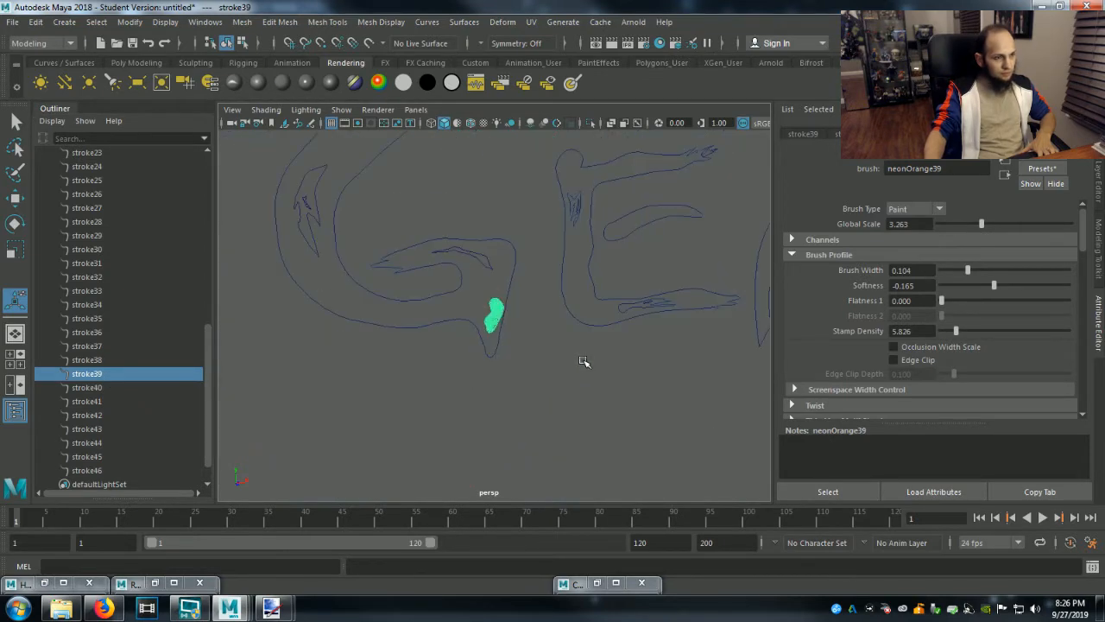
{"action": "left_click", "coordinate": [956, 227]}
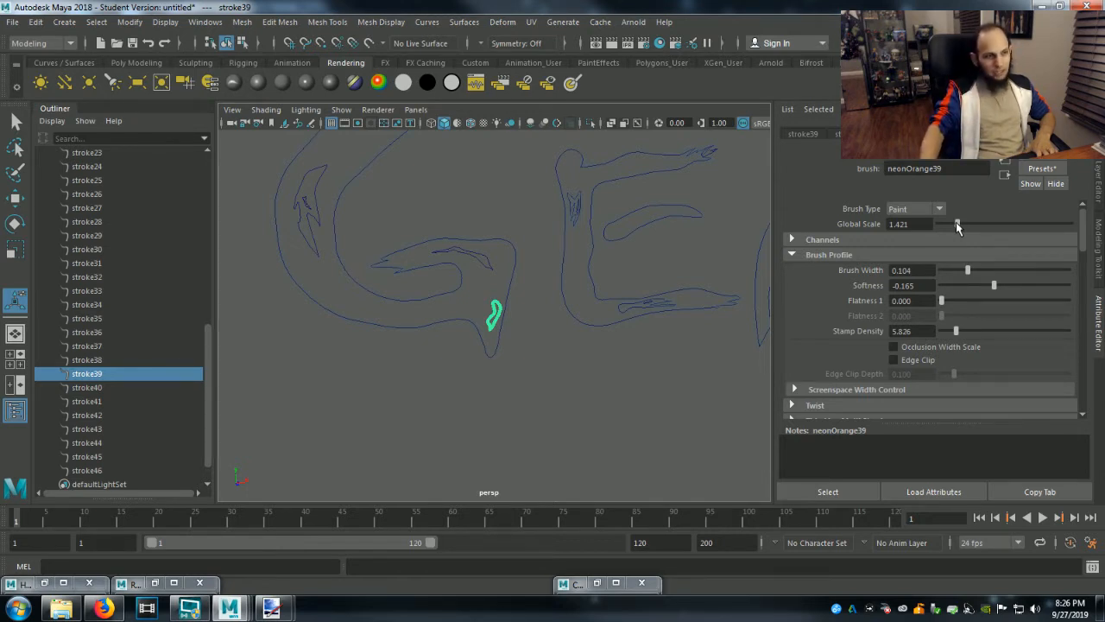
{"action": "left_click_drag", "start_coordinate": [956, 226], "coordinate": [944, 230]}
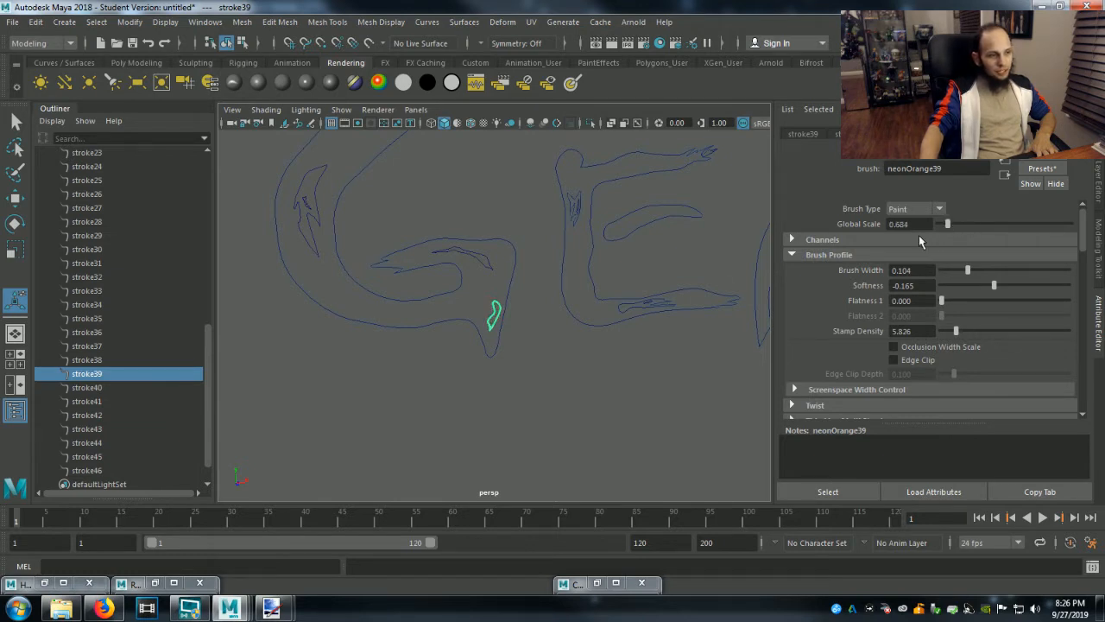
Set the Global Scale of stroke40 in the first E's stem to 0.316 and of stroke41 in its foot to 0.632.
{"action": "left_click", "coordinate": [91, 391]}
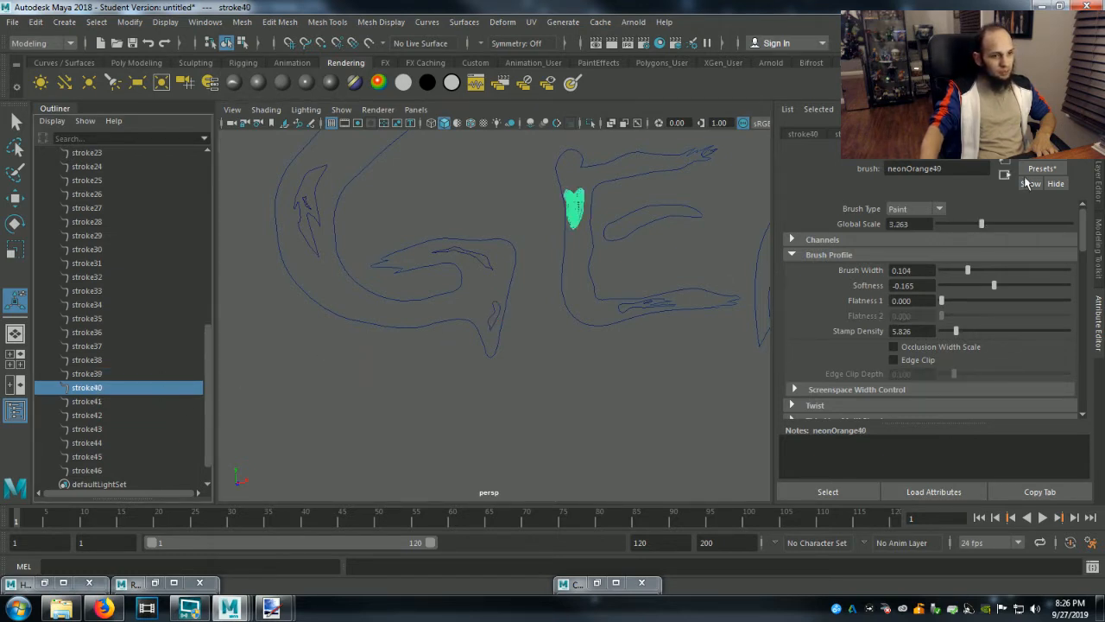
{"action": "left_click_drag", "start_coordinate": [982, 226], "coordinate": [944, 229]}
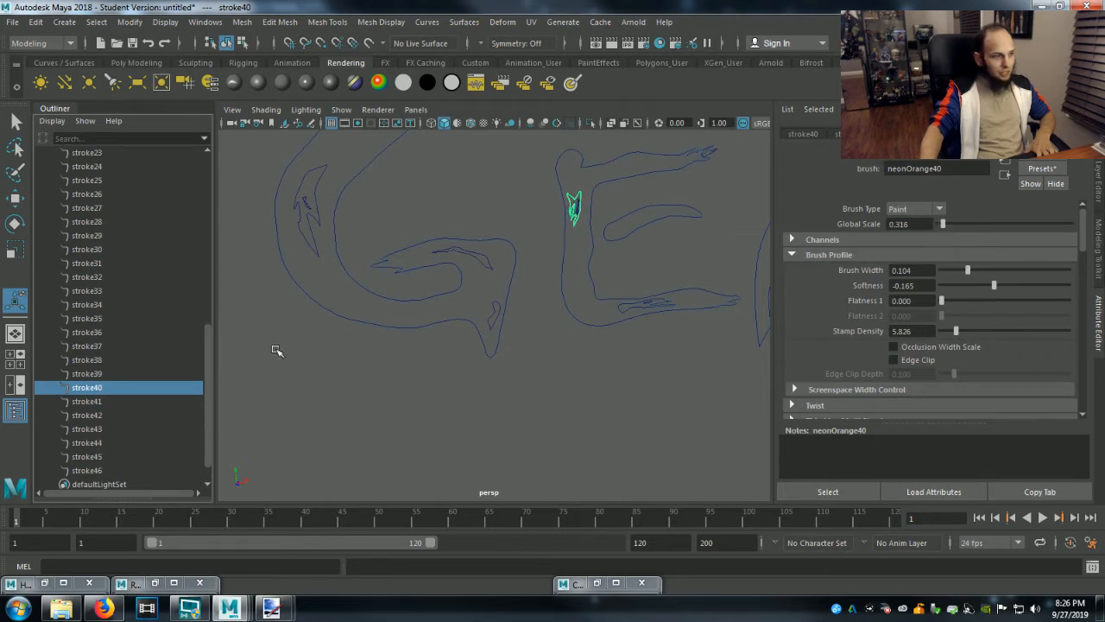
{"action": "left_click", "coordinate": [94, 402]}
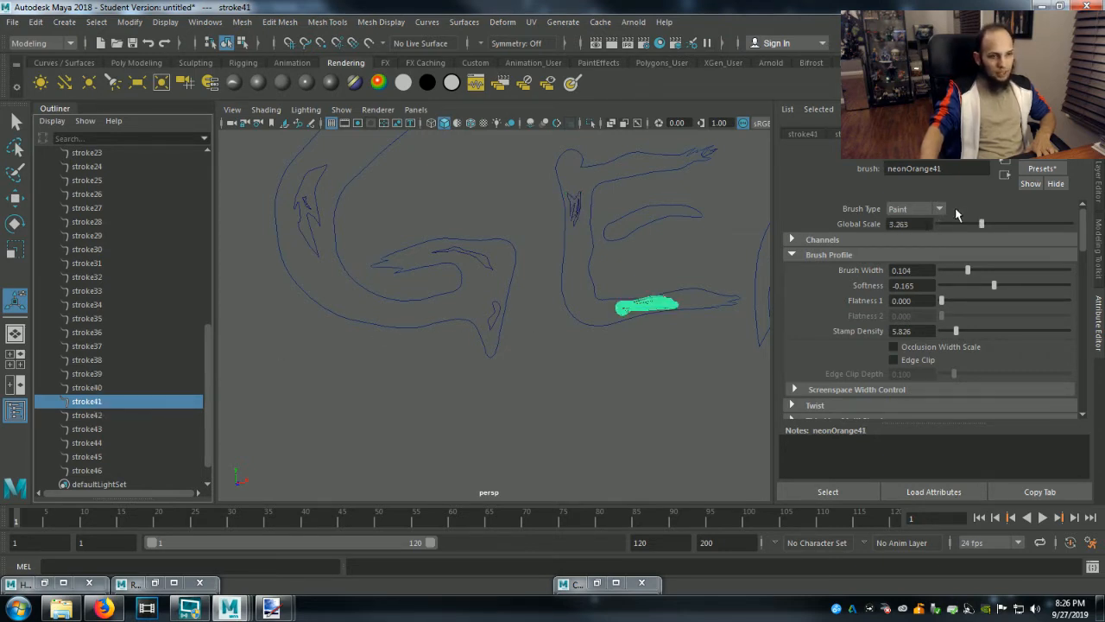
{"action": "left_click_drag", "start_coordinate": [981, 225], "coordinate": [948, 229]}
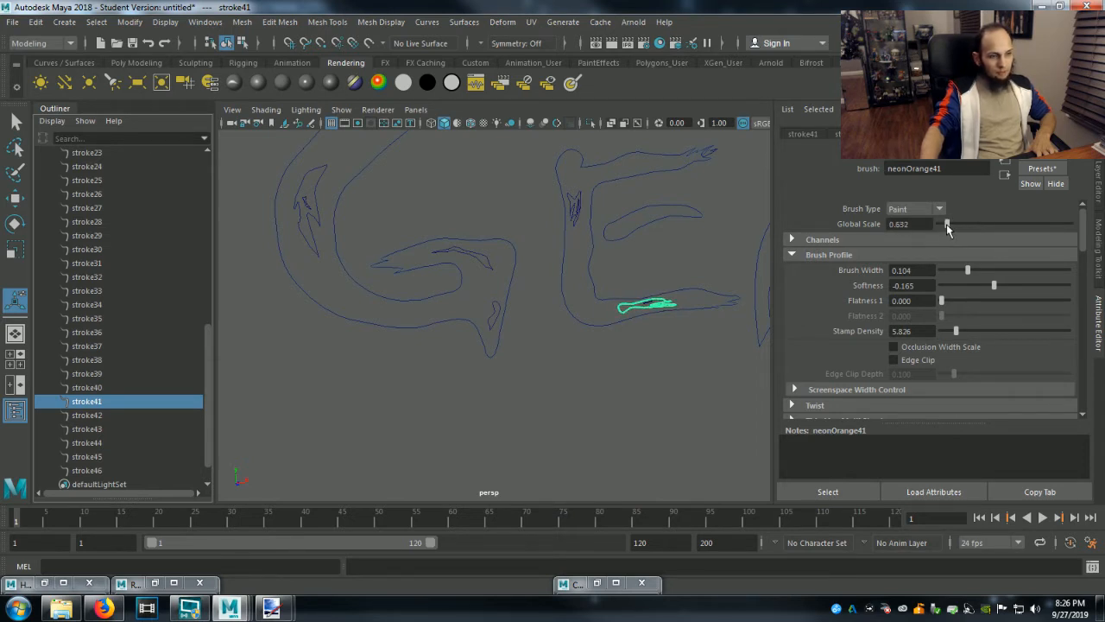
Lower the brush Global Scale of stroke42 in the Gentlemen L's foot and of stroke43.
{"action": "left_click", "coordinate": [82, 418]}
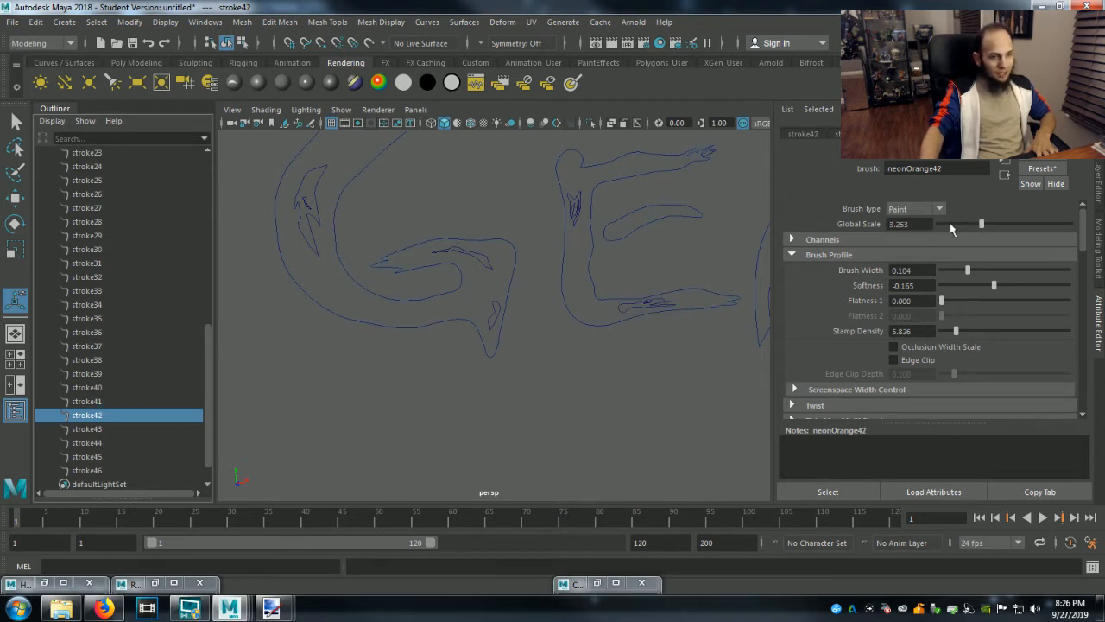
{"action": "key", "text": "f"}
{"action": "scroll", "coordinate": [649, 355], "scroll_direction": "down", "scroll_amount": 5}
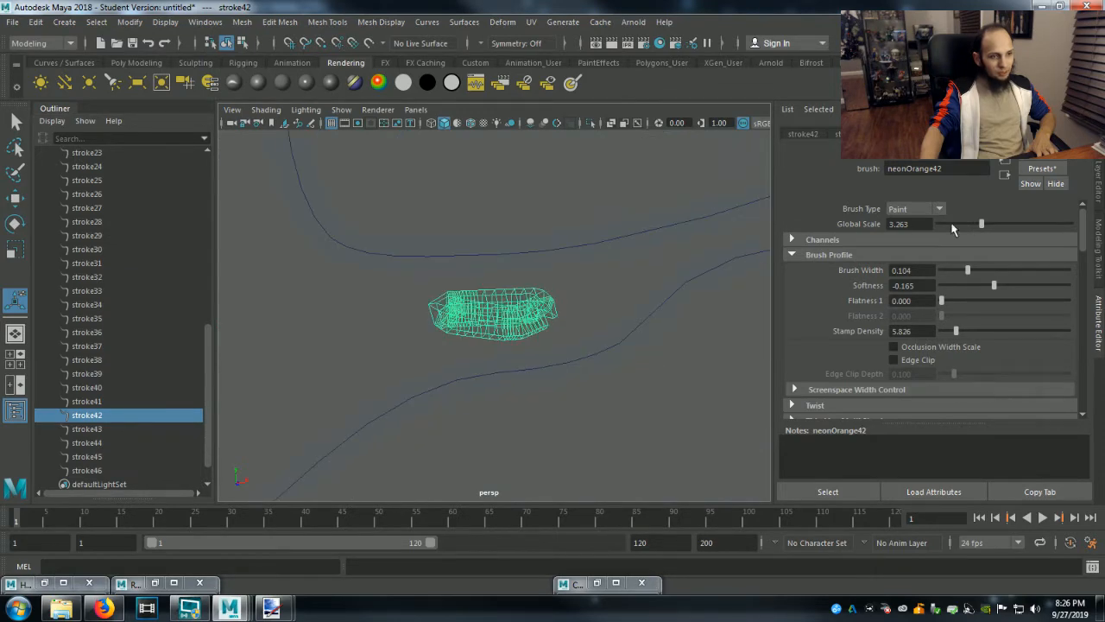
{"action": "left_click_drag", "start_coordinate": [981, 225], "coordinate": [950, 225]}
{"action": "left_click", "coordinate": [86, 428]}
{"action": "key", "text": "f"}
{"action": "left_click_drag", "start_coordinate": [976, 224], "coordinate": [947, 226]}
Set the brush Global Scale to 0.316 for stroke44 in an E's foot and stroke45 in an E's stem.
{"action": "left_click", "coordinate": [97, 443]}
{"action": "key", "text": "f"}
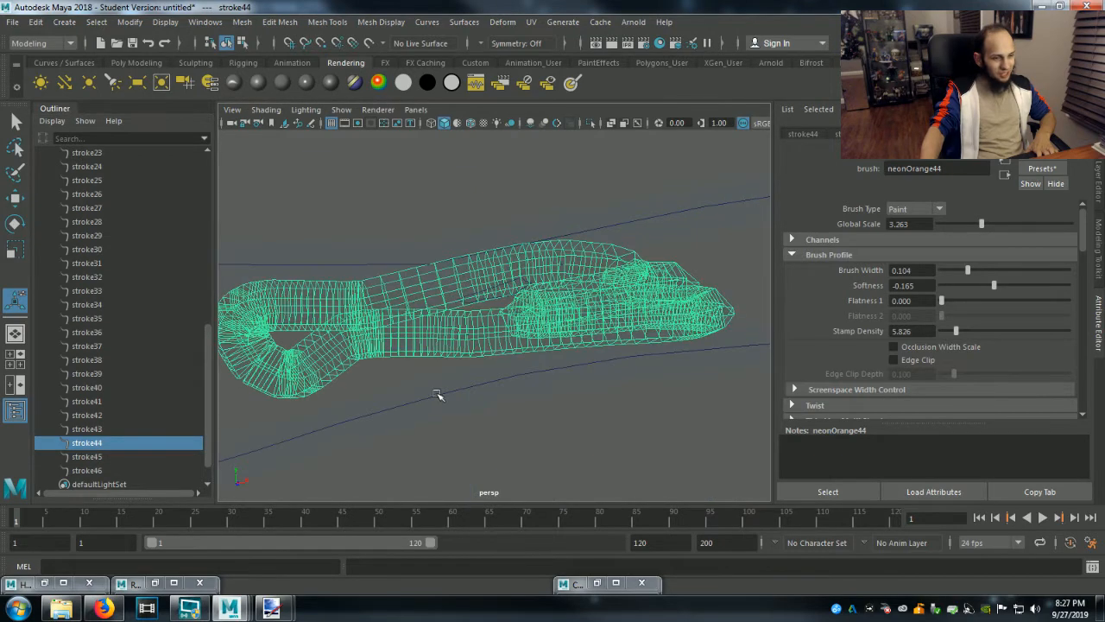
{"action": "left_click_drag", "start_coordinate": [985, 226], "coordinate": [946, 230]}
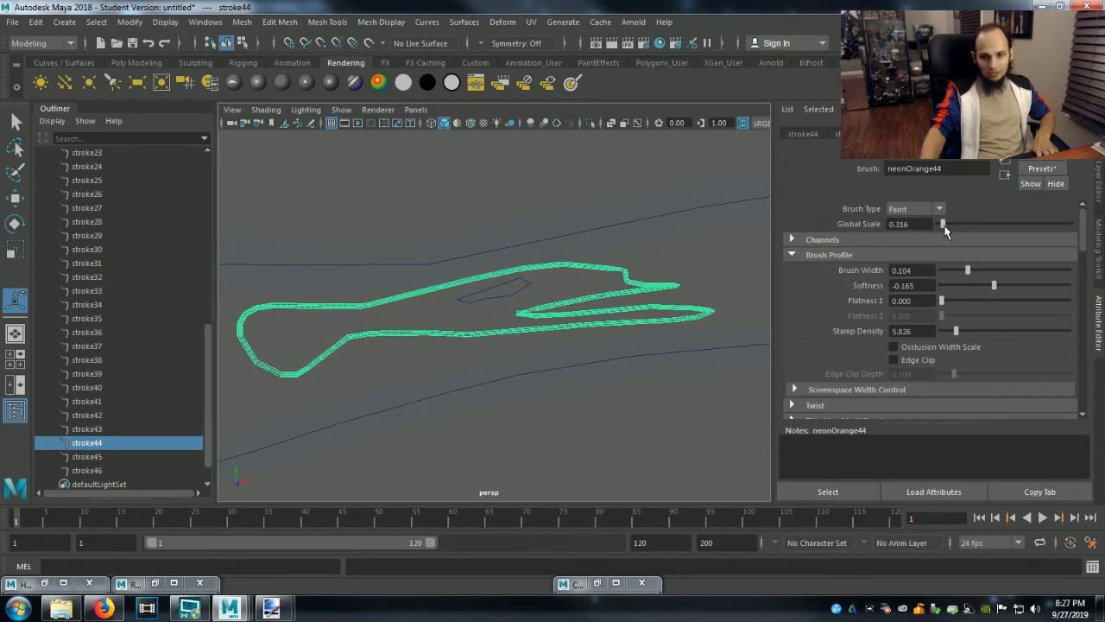
{"action": "left_click", "coordinate": [97, 458]}
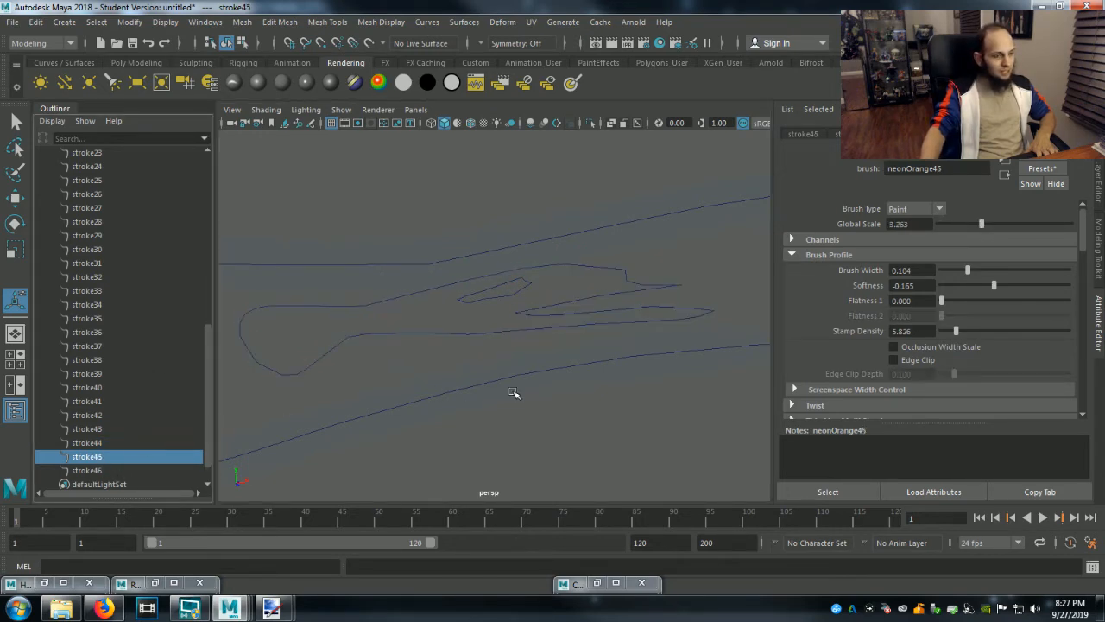
{"action": "key", "text": "f"}
{"action": "left_click_drag", "start_coordinate": [987, 229], "coordinate": [942, 225]}
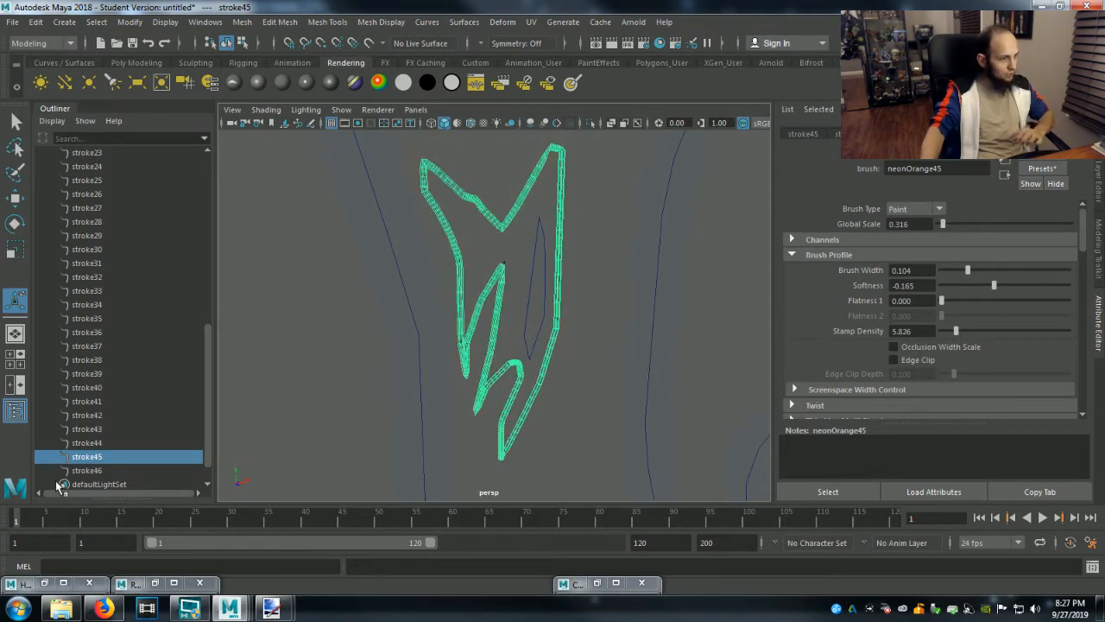
Set the brush Global Scale of stroke46 in the last E's foot to 0.526, and clear the selection.
{"action": "left_click", "coordinate": [82, 471]}
{"action": "key", "text": "f"}
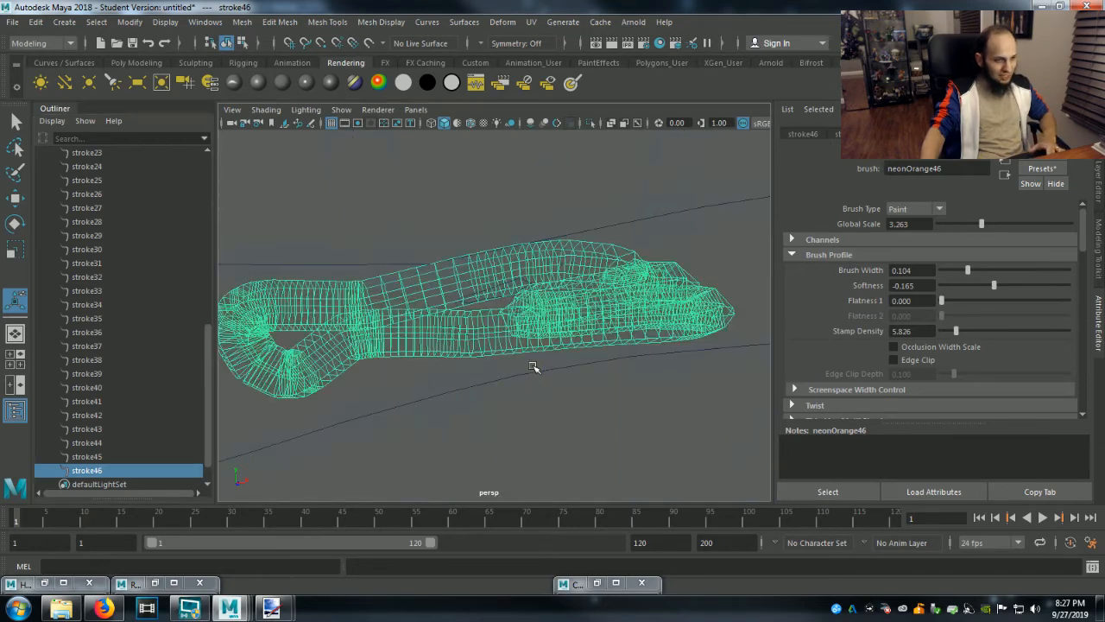
{"action": "right_click_drag", "start_coordinate": [764, 329], "coordinate": [529, 400], "text": "alt"}
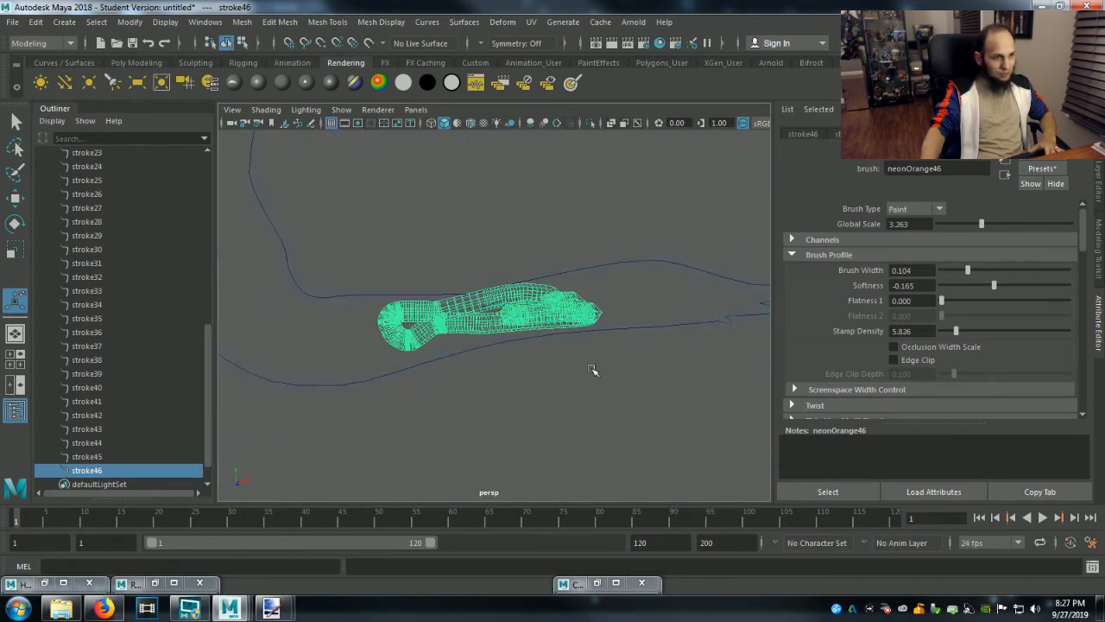
{"action": "left_click_drag", "start_coordinate": [981, 227], "coordinate": [946, 230]}
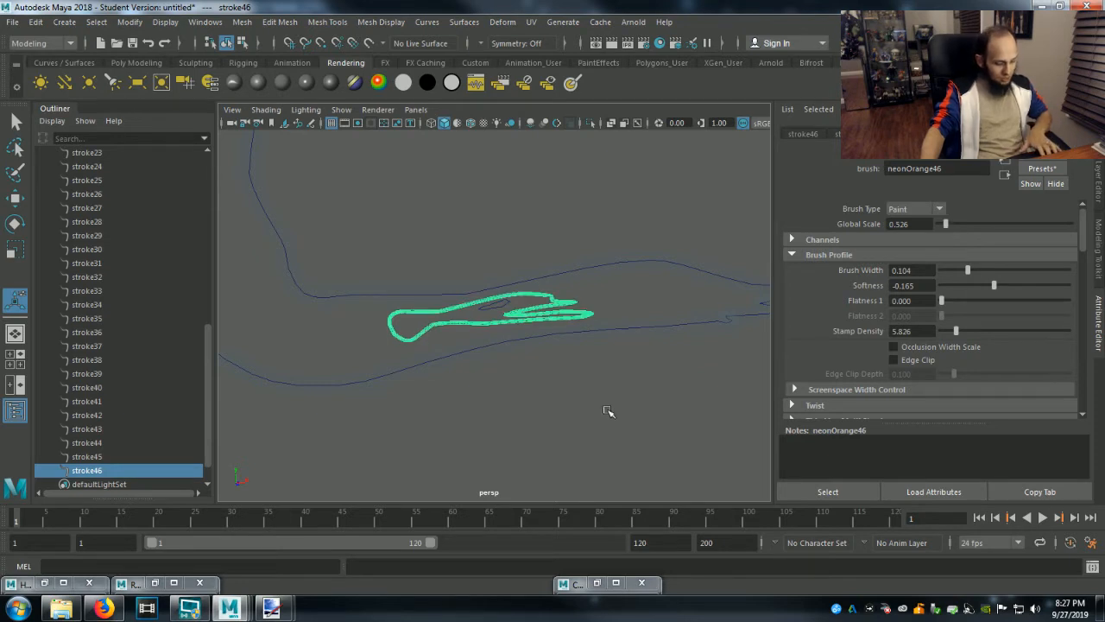
{"action": "left_click", "coordinate": [462, 400]}
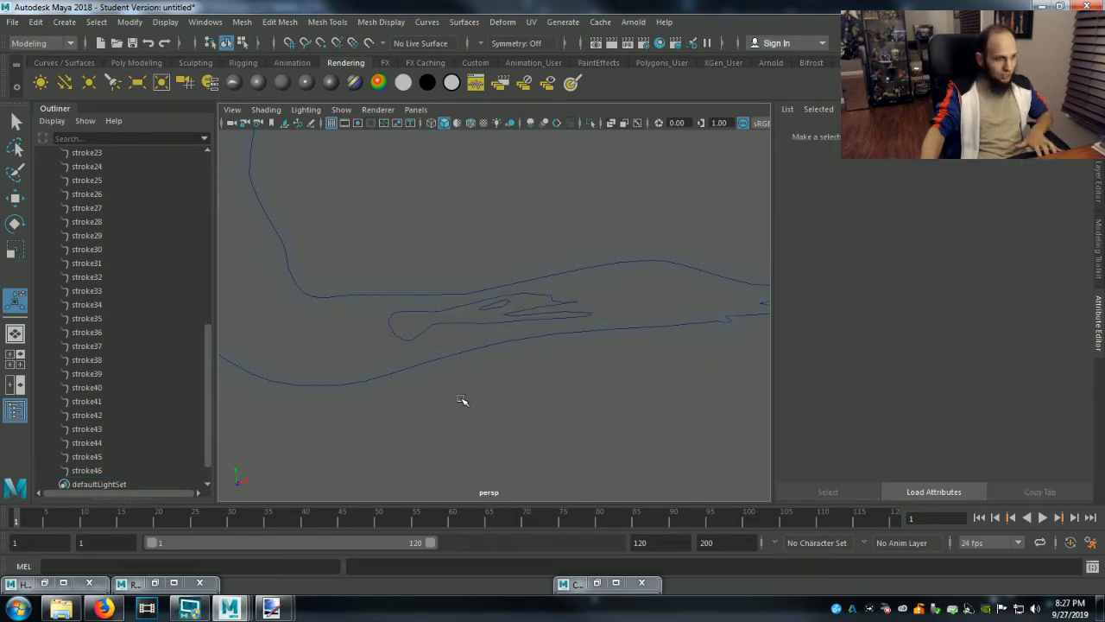
Bring the full Ghouly Gentlemen lettering into view and select the typeMesh1Curves1 group of letter curves.
{"action": "scroll", "coordinate": [432, 423], "scroll_direction": "down", "scroll_amount": 10}
{"action": "scroll", "coordinate": [432, 424], "scroll_direction": "up", "scroll_amount": 3}
{"action": "scroll", "coordinate": [432, 423], "scroll_direction": "up", "scroll_amount": 1}
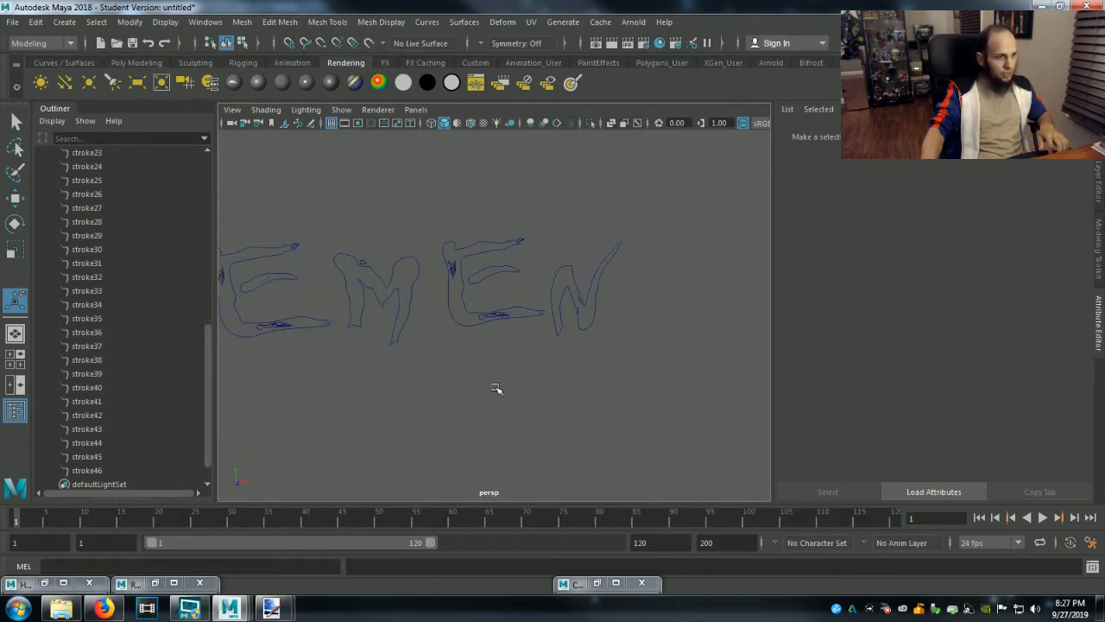
{"action": "mouse_move", "coordinate": [457, 368]}
{"action": "middle_mouse_down", "text": "alt"}
{"action": "mouse_move", "coordinate": [484, 412]}
{"action": "mouse_move", "coordinate": [636, 441]}
{"action": "mouse_move", "coordinate": [604, 415]}
{"action": "middle_mouse_up", "text": "alt"}
{"action": "scroll", "coordinate": [604, 414], "scroll_direction": "down", "scroll_amount": 5}
{"action": "middle_click_drag", "start_coordinate": [511, 412], "coordinate": [584, 455], "text": "alt"}
{"action": "scroll", "coordinate": [585, 454], "scroll_direction": "up", "scroll_amount": 1}
{"action": "scroll", "coordinate": [110, 432], "scroll_direction": "up", "scroll_amount": 10}
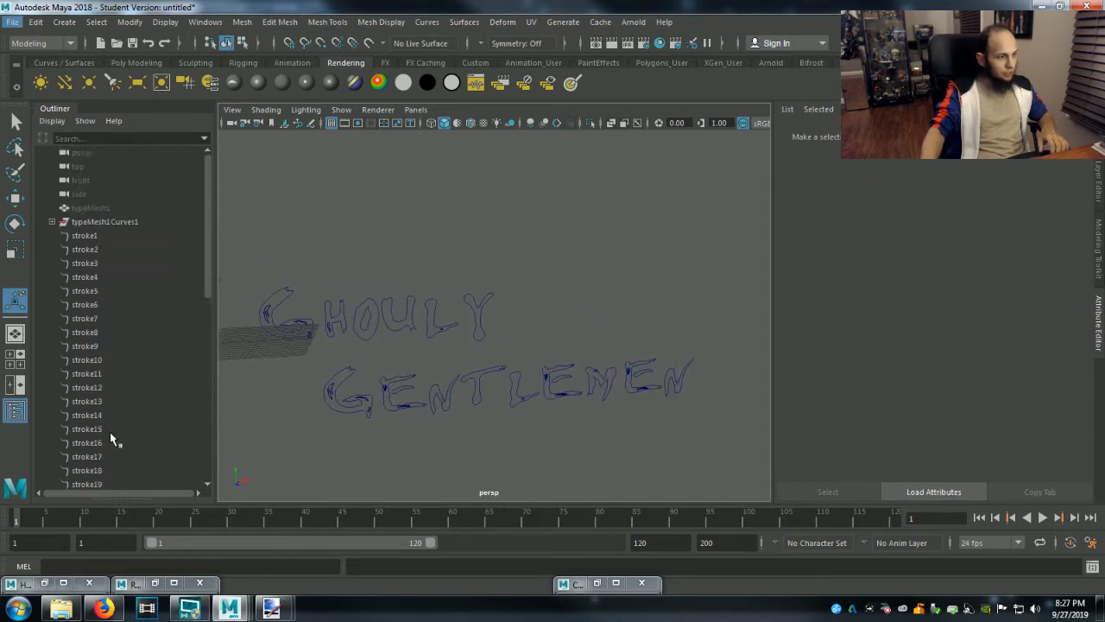
{"action": "left_click", "coordinate": [108, 222]}
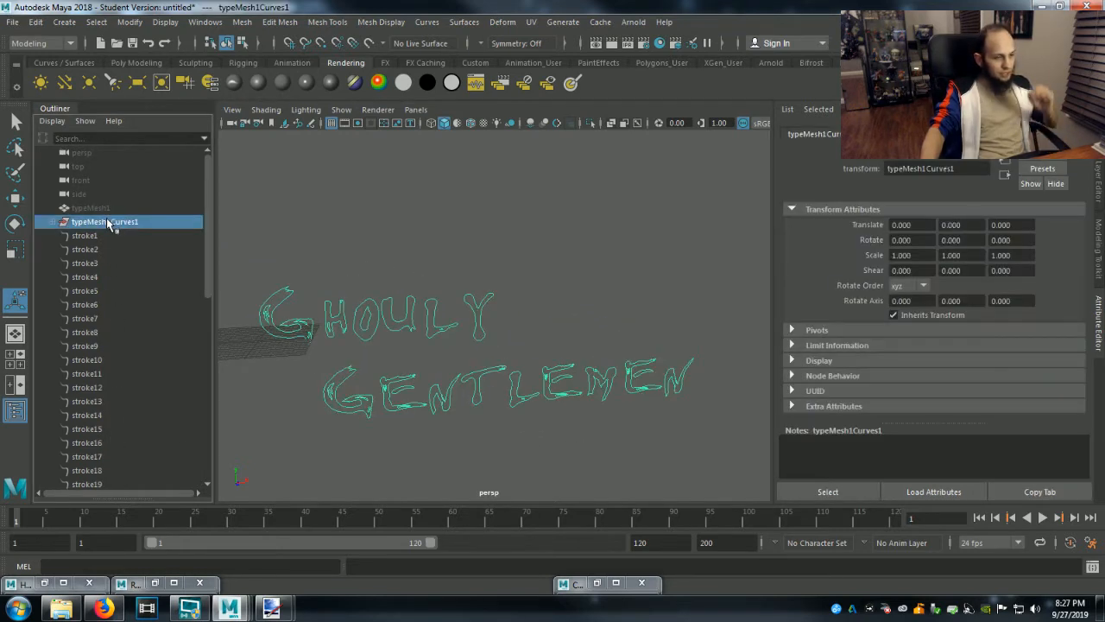
Render the current frame to check the lettering, and create a planar surface from the typeMesh1Curves1 letter curves.
{"action": "left_click", "coordinate": [614, 42]}
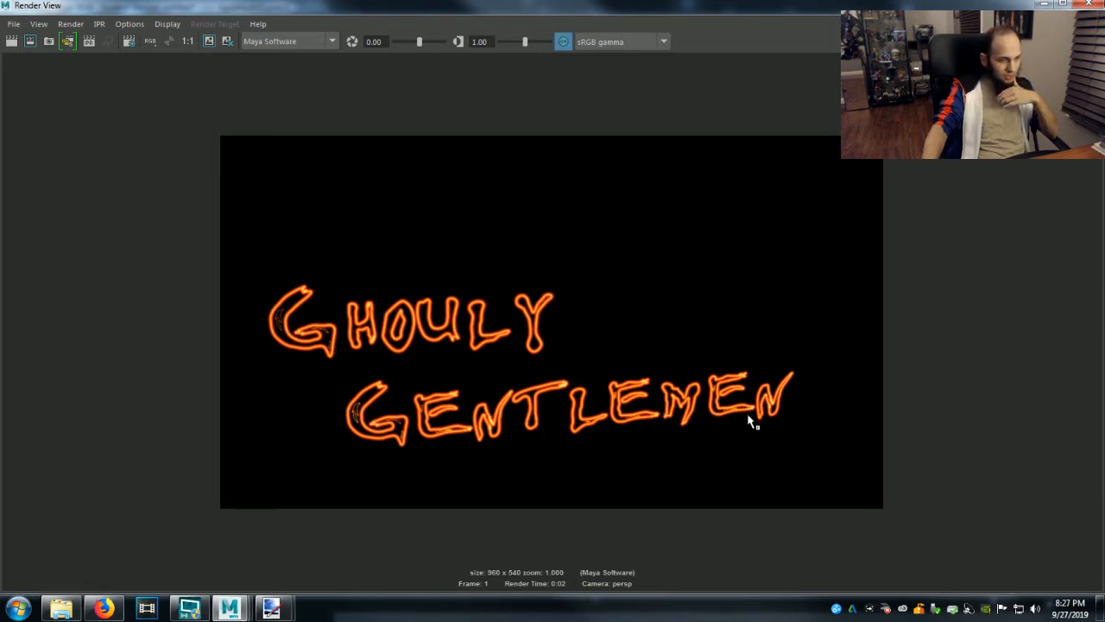
{"action": "left_click", "coordinate": [1046, 5]}
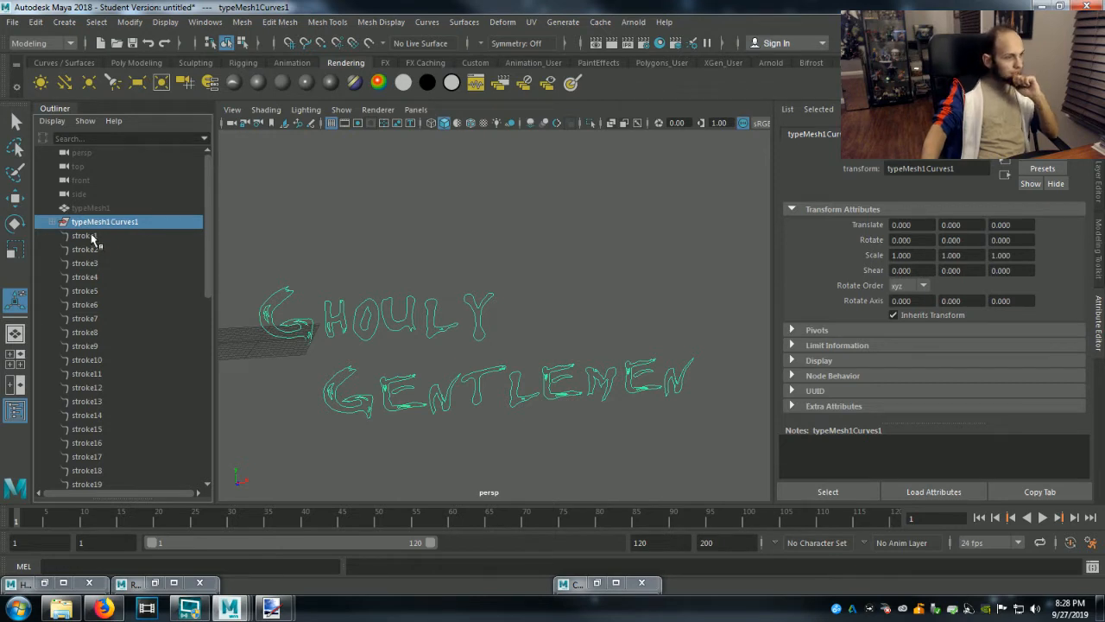
{"action": "left_click", "coordinate": [467, 23]}
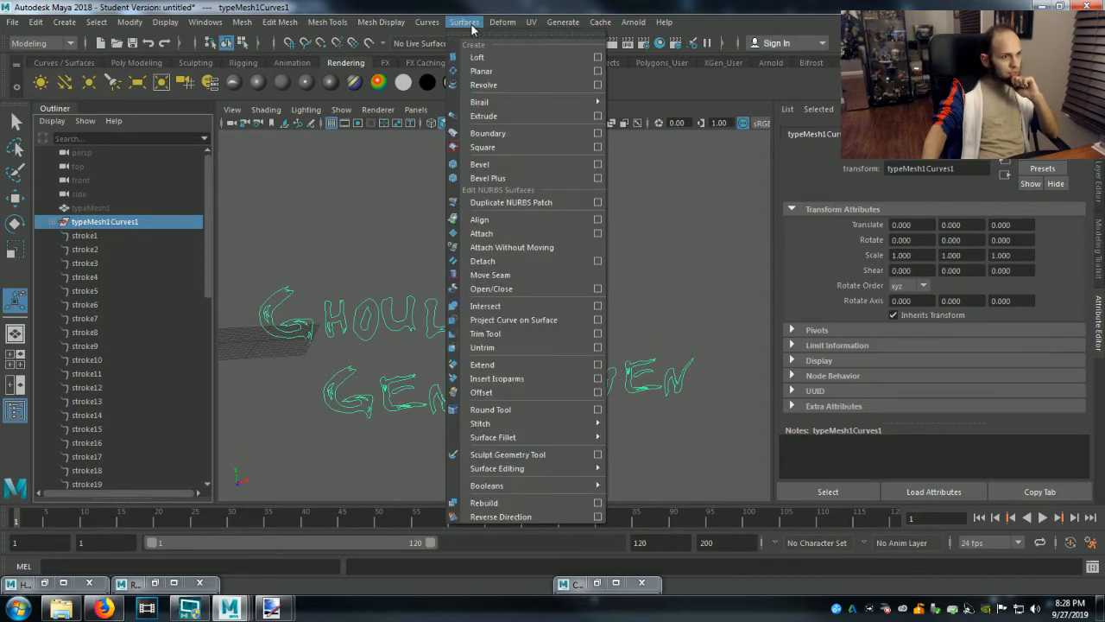
{"action": "left_click", "coordinate": [489, 71]}
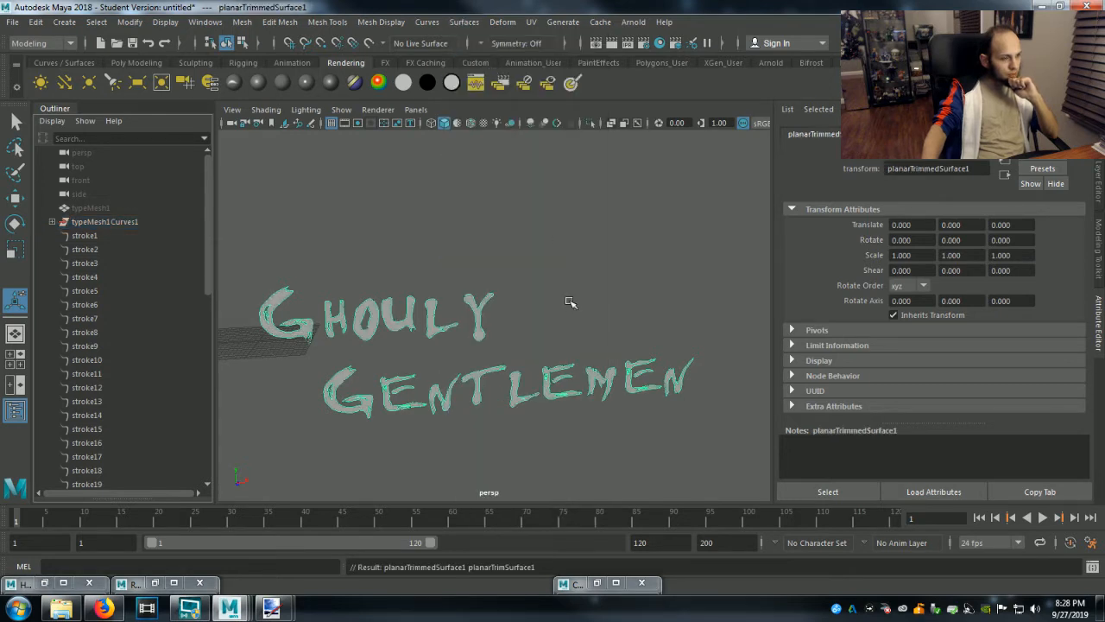
{"action": "mouse_move", "coordinate": [555, 305]}
{"action": "left_mouse_down", "text": "alt"}
{"action": "mouse_move", "coordinate": [452, 279]}
{"action": "mouse_move", "coordinate": [457, 301]}
{"action": "mouse_move", "coordinate": [559, 321]}
{"action": "mouse_move", "coordinate": [654, 291]}
{"action": "mouse_move", "coordinate": [554, 300]}
{"action": "left_mouse_up", "text": "alt"}
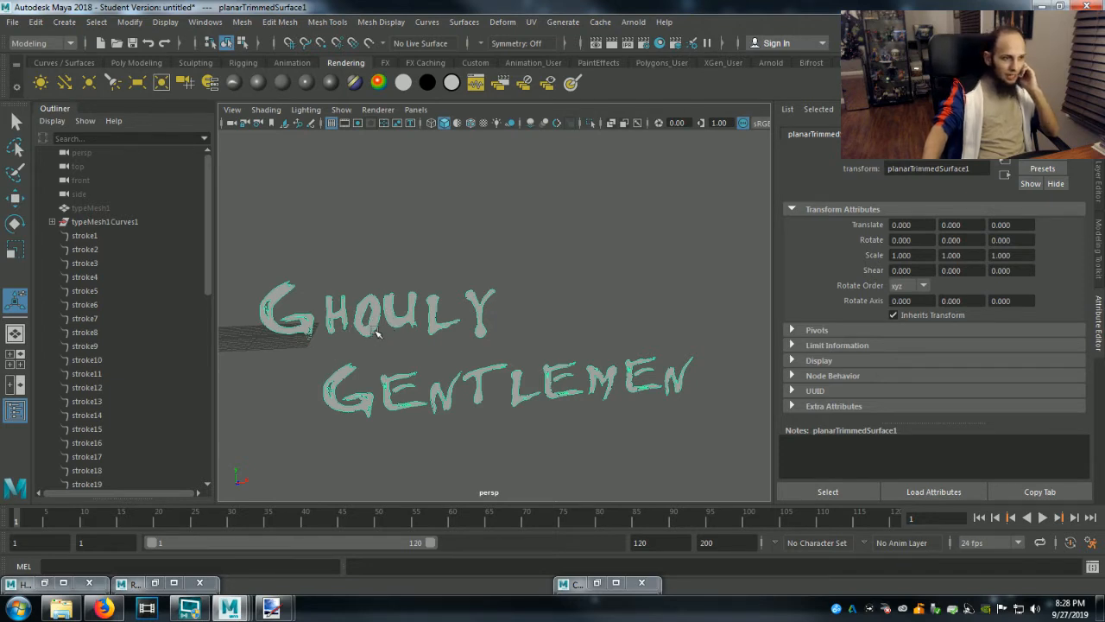
Try moving the planar letter surface sideways along X away from the curves, and undo the move.
{"action": "scroll", "coordinate": [150, 377], "scroll_direction": "down", "scroll_amount": 10}
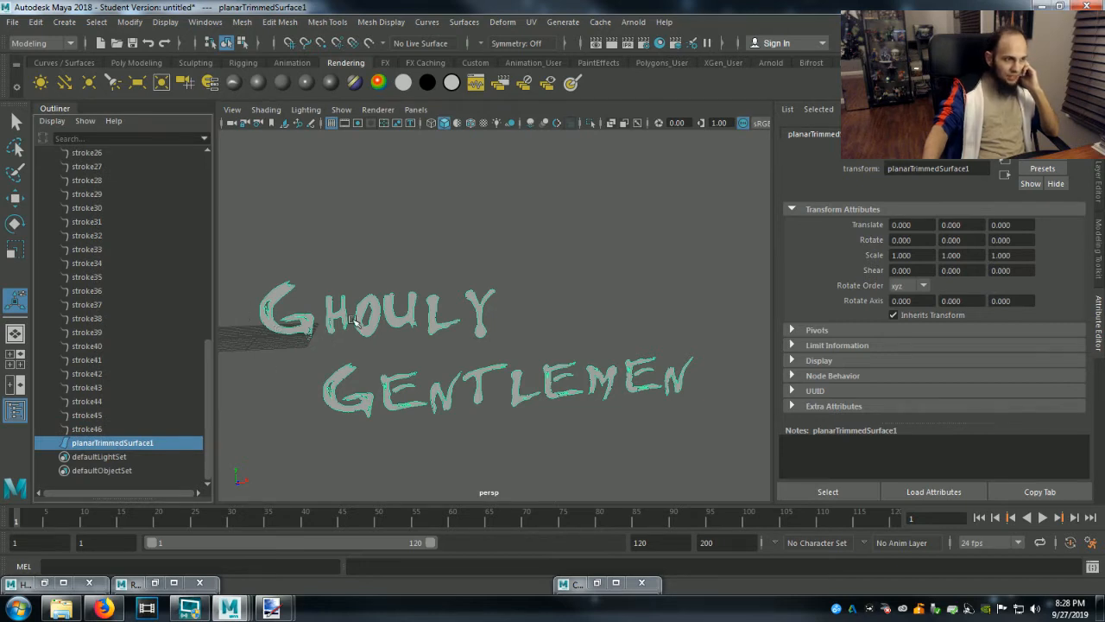
{"action": "key", "text": "w"}
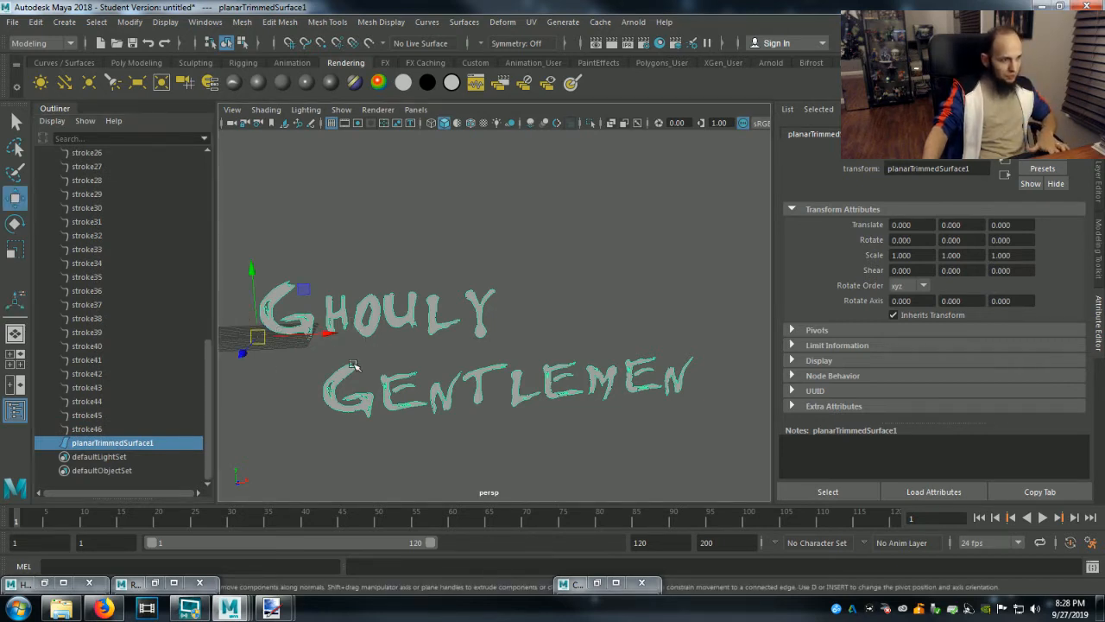
{"action": "left_click_drag", "start_coordinate": [323, 335], "coordinate": [556, 313]}
{"action": "key", "text": "ctrl+z"}
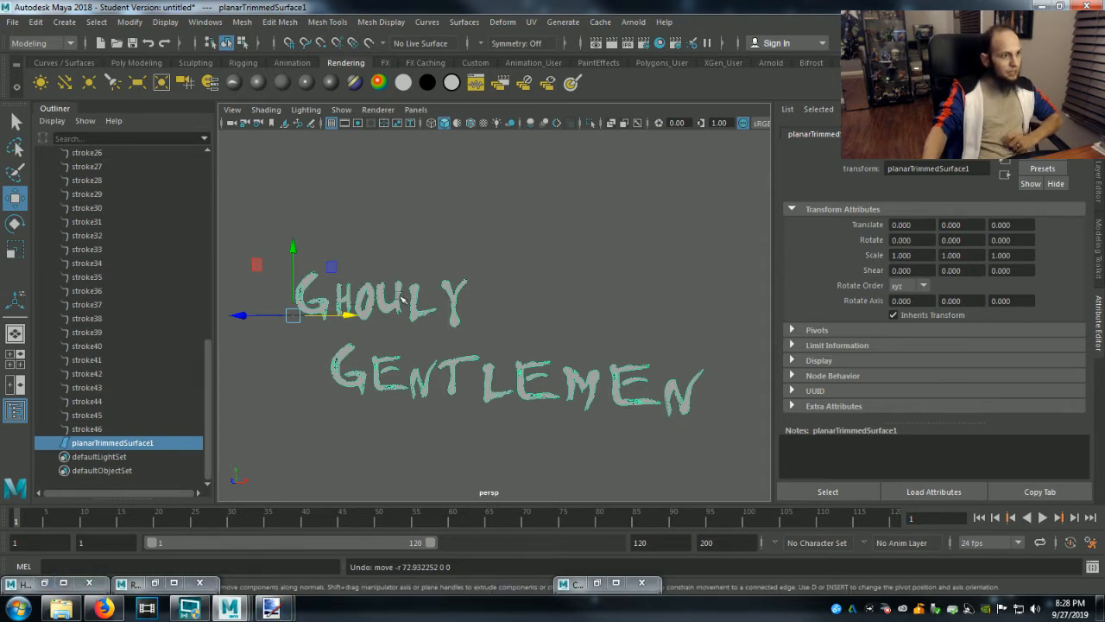
Assign a new Lambert material to the planar letter surface with black color, lowered diffuse, and translucence depth and focus at 0.
{"action": "right_click", "coordinate": [415, 383]}
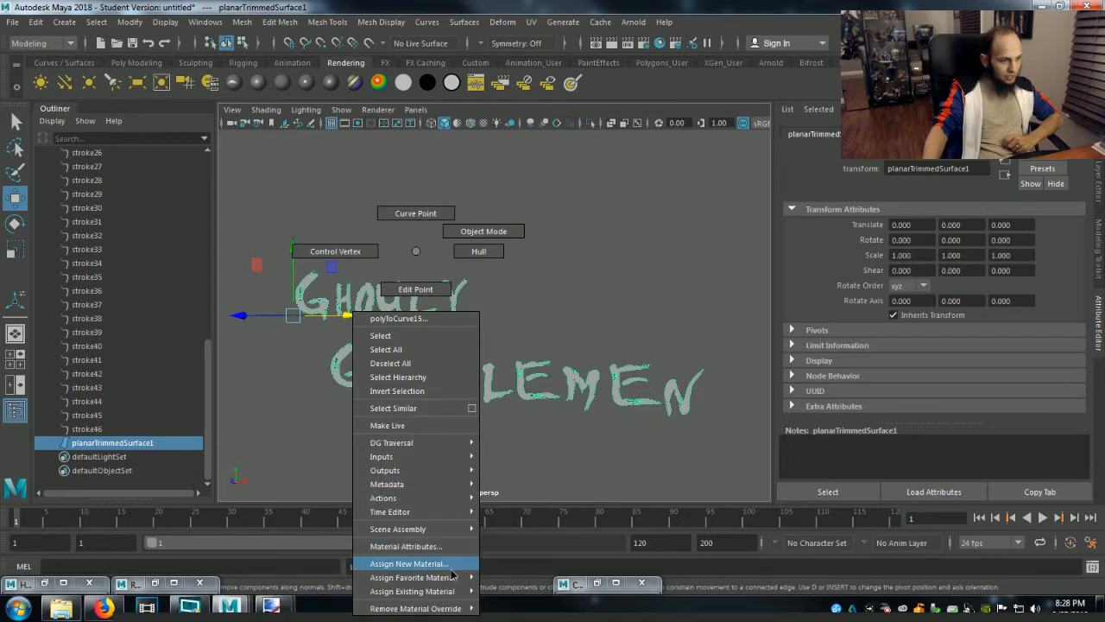
{"action": "mouse_move", "coordinate": [451, 580]}
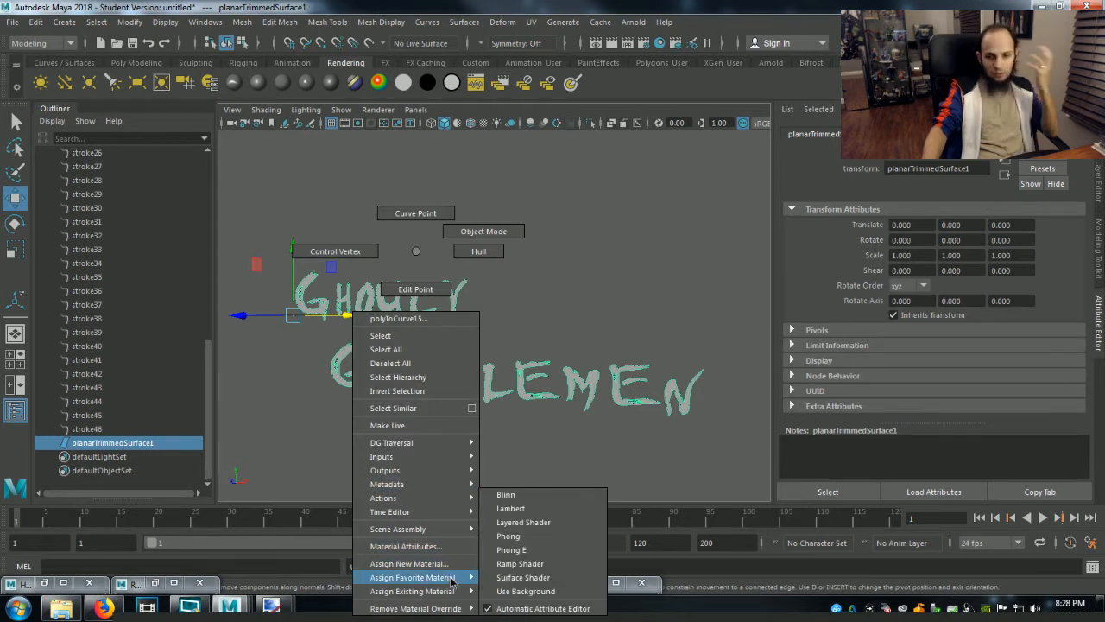
{"action": "left_click", "coordinate": [511, 508]}
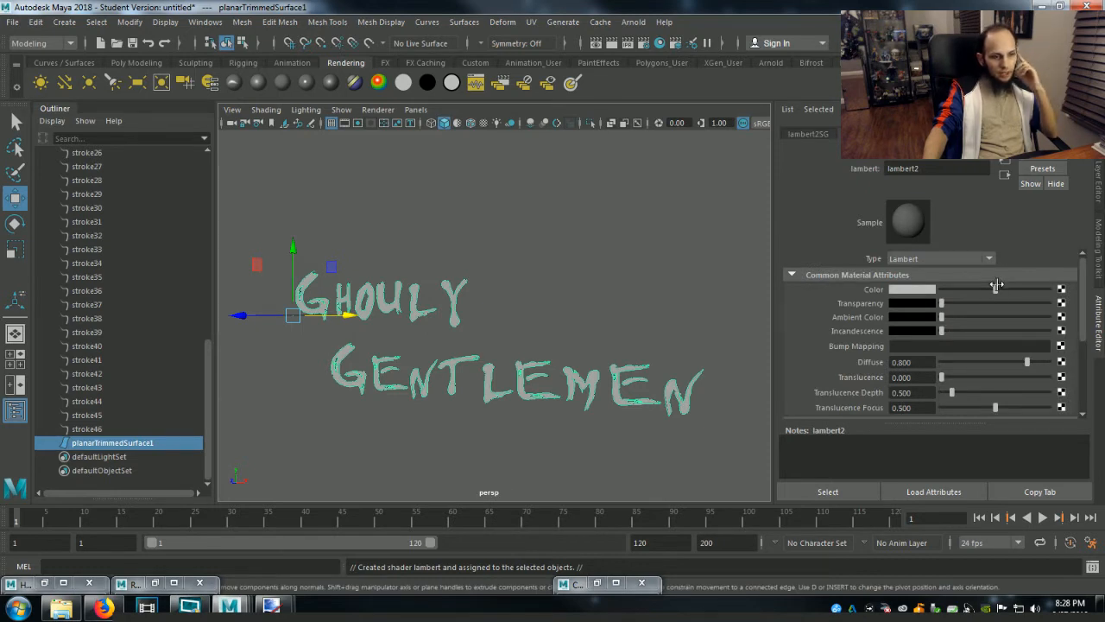
{"action": "left_click_drag", "start_coordinate": [996, 290], "coordinate": [917, 289]}
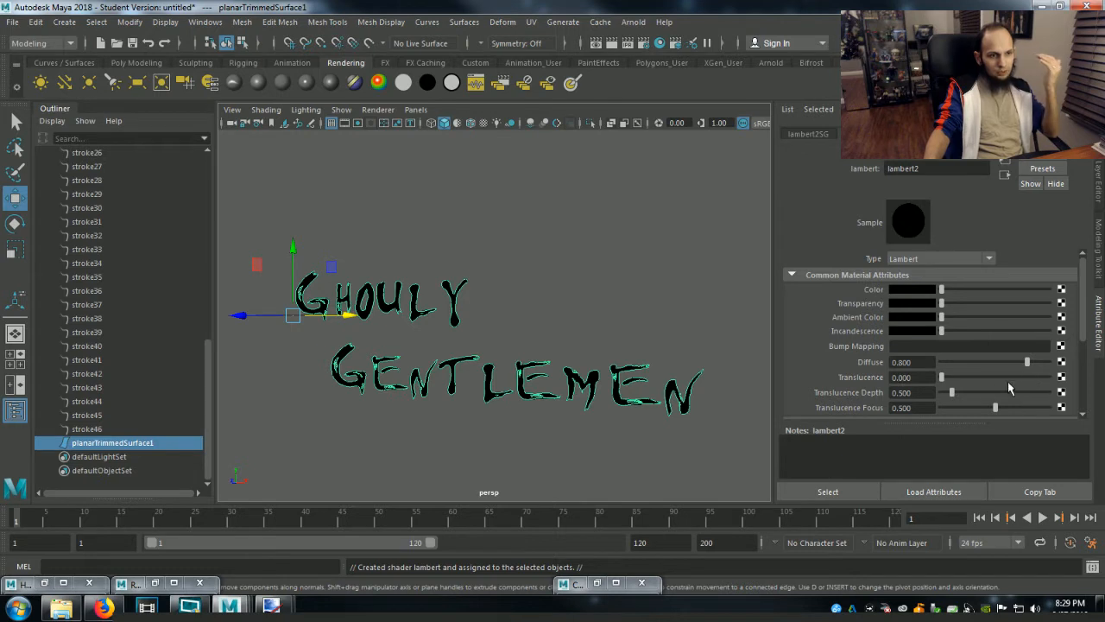
{"action": "left_click_drag", "start_coordinate": [1026, 362], "coordinate": [725, 407]}
{"action": "scroll", "coordinate": [879, 388], "scroll_direction": "down", "scroll_amount": 4}
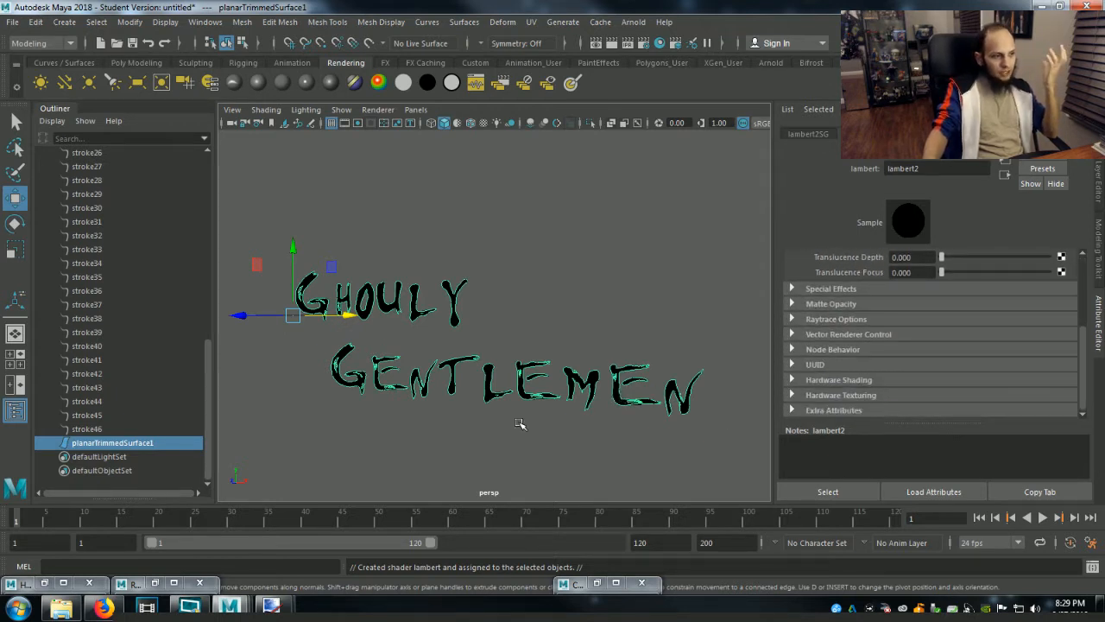
Hide planarTrimmedSurface1, clear the selection, and render the current frame with only the neon outlines.
{"action": "left_click", "coordinate": [537, 317]}
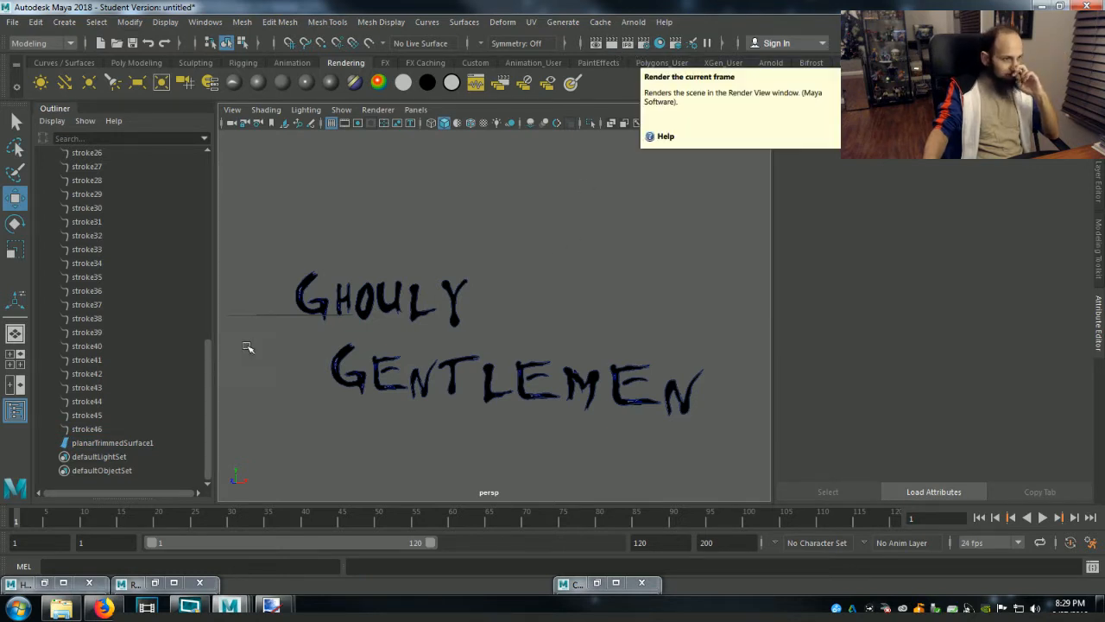
{"action": "left_click", "coordinate": [121, 442]}
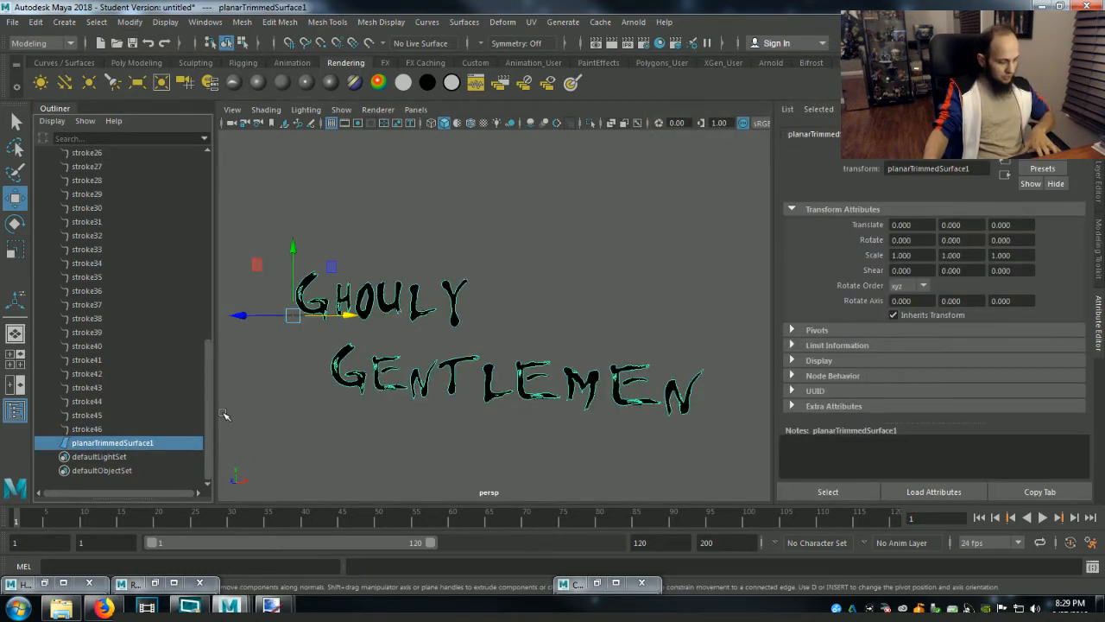
{"action": "key", "text": "ctrl+h"}
{"action": "left_click", "coordinate": [226, 413]}
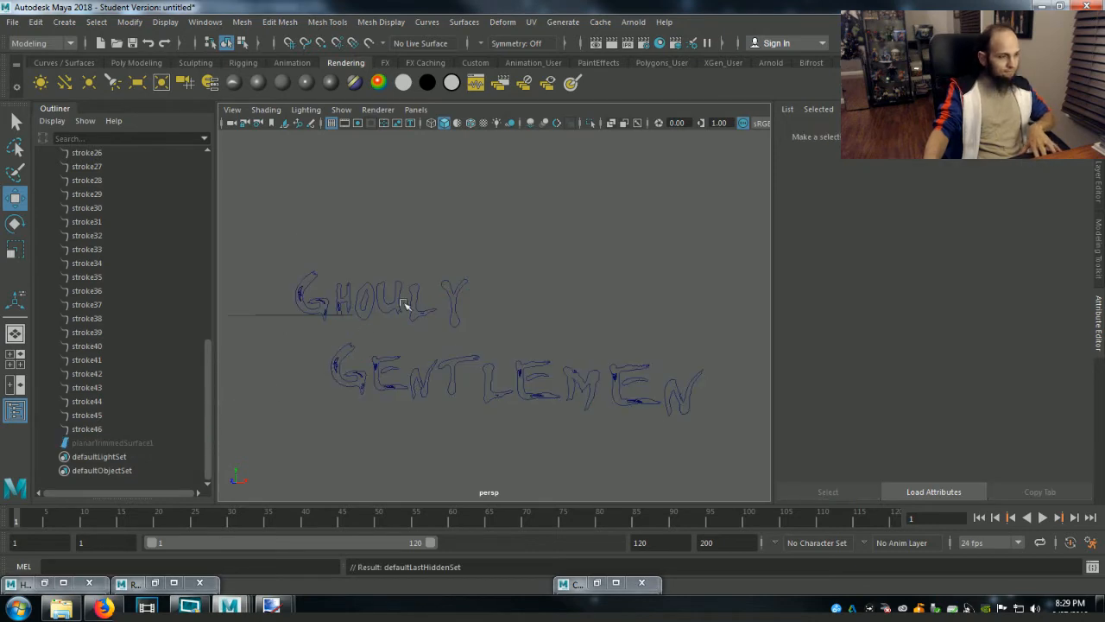
{"action": "left_click", "coordinate": [611, 42]}
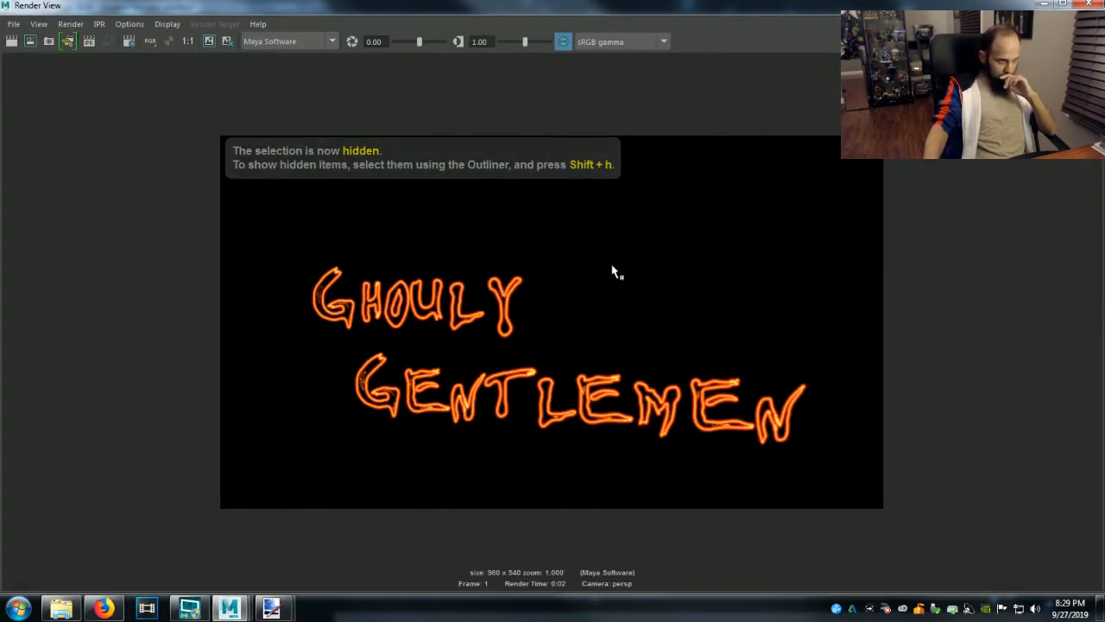
Save the rendered image to the Desktop as a PNG named "ghouly gentlemen example".
{"action": "left_click", "coordinate": [14, 24]}
{"action": "left_click", "coordinate": [45, 64]}
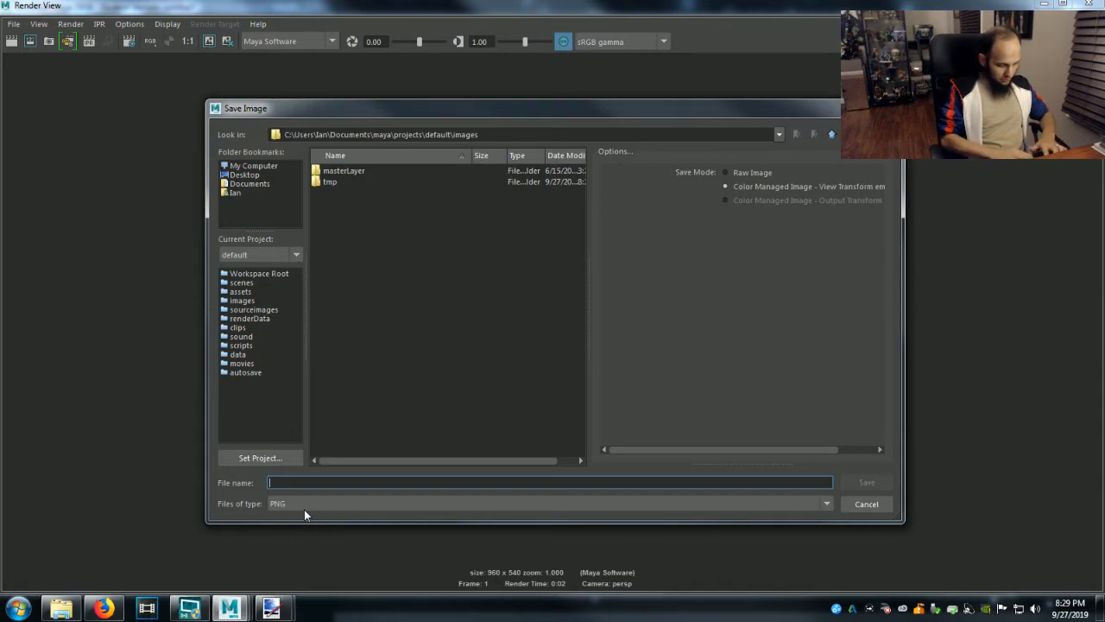
{"action": "type", "text": "gh"}
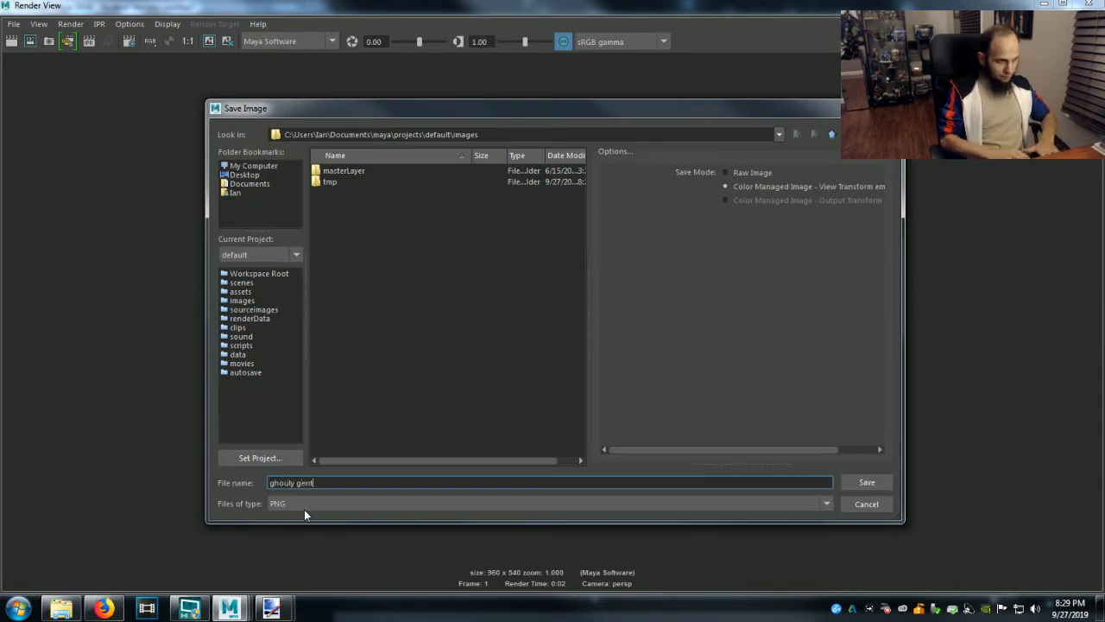
{"action": "type", "text": "oully gentlemen example"}
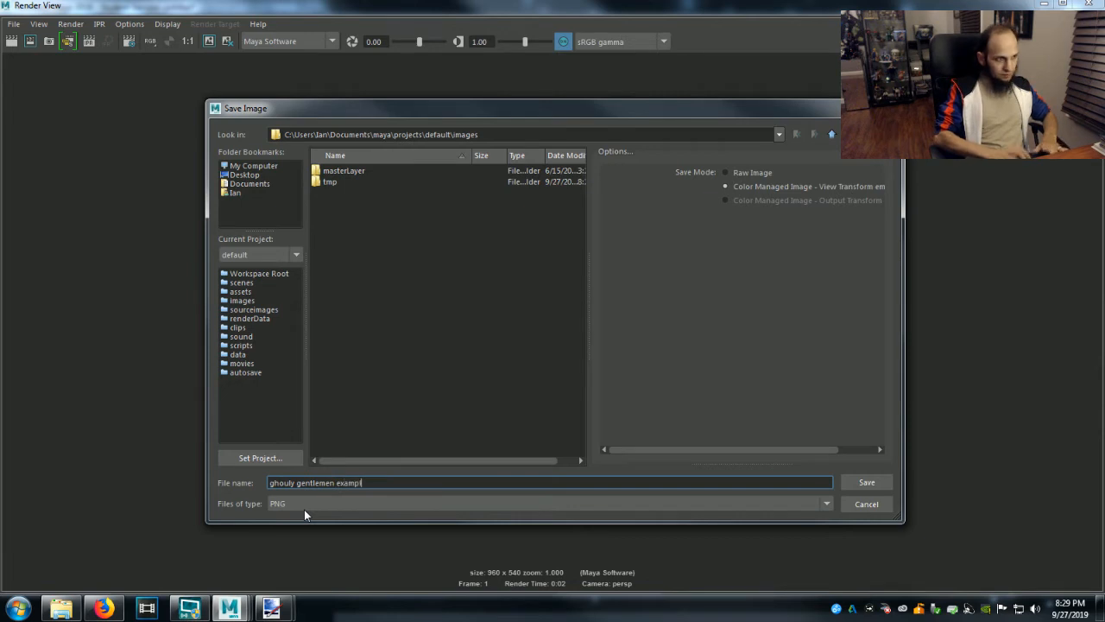
{"action": "left_click", "coordinate": [246, 175]}
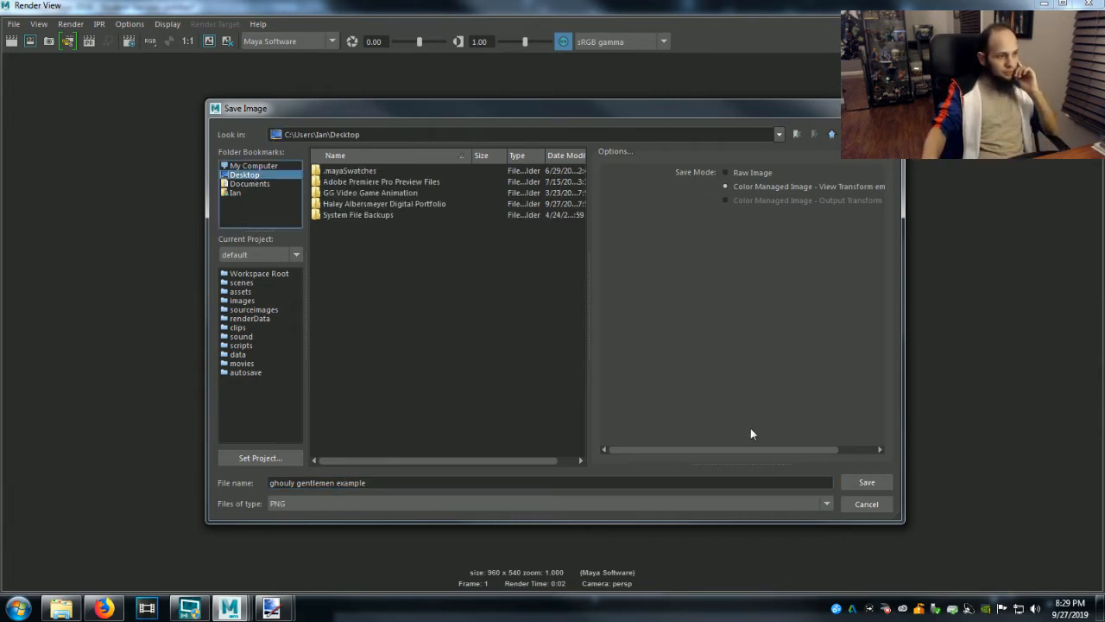
{"action": "left_click", "coordinate": [866, 483]}
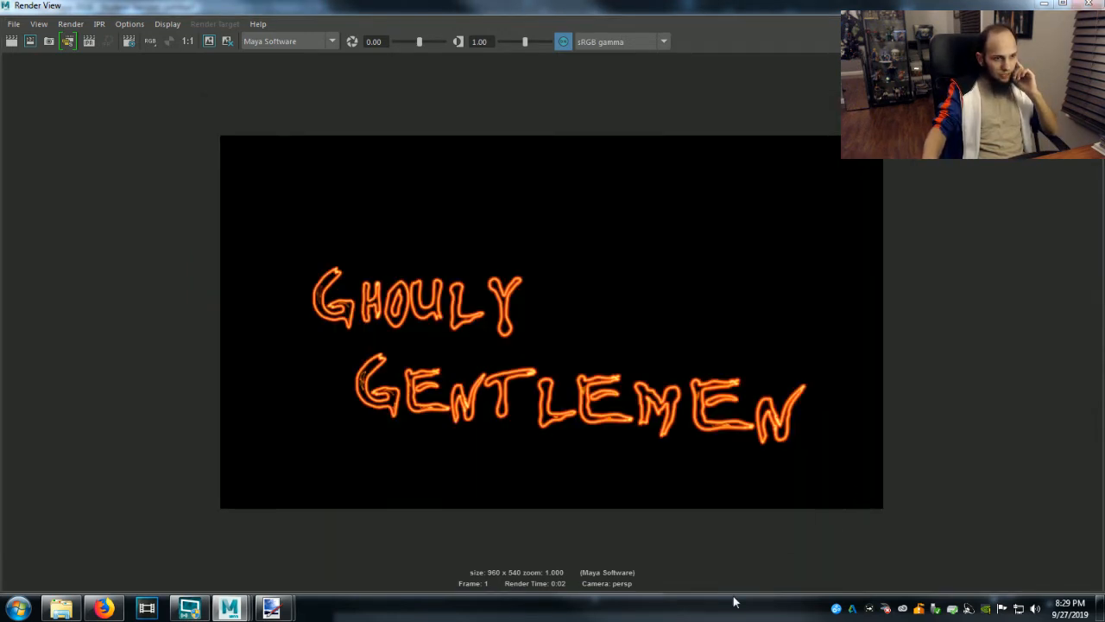
Show the desktop and open the saved ghouly gentlemen example image in paint.net.
{"action": "right_click", "coordinate": [617, 607]}
{"action": "left_click", "coordinate": [701, 557]}
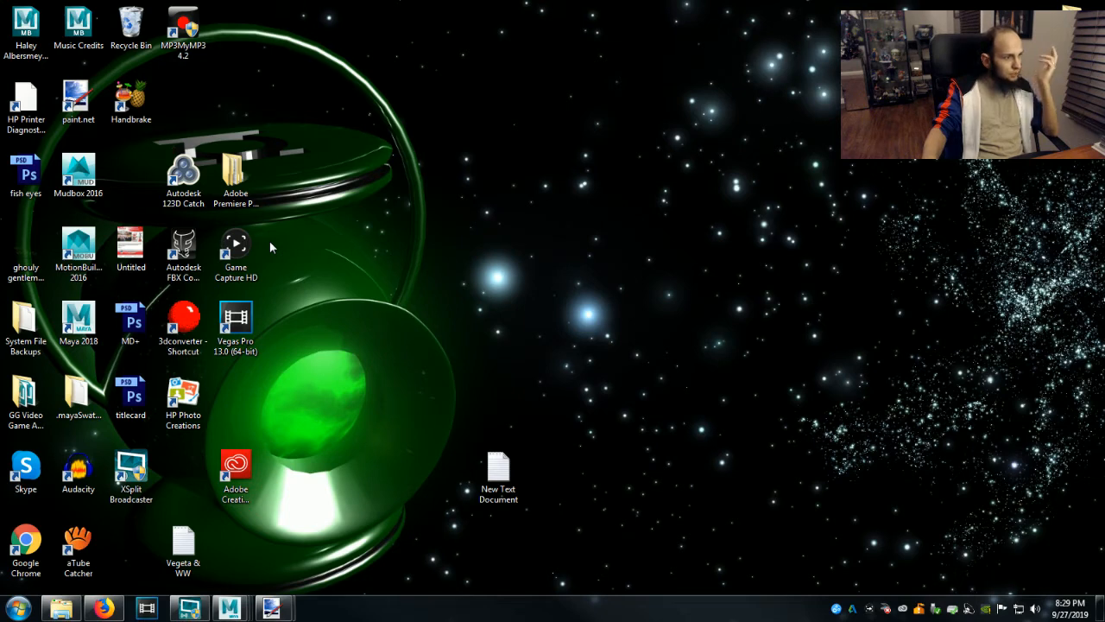
{"action": "double_click", "coordinate": [29, 259]}
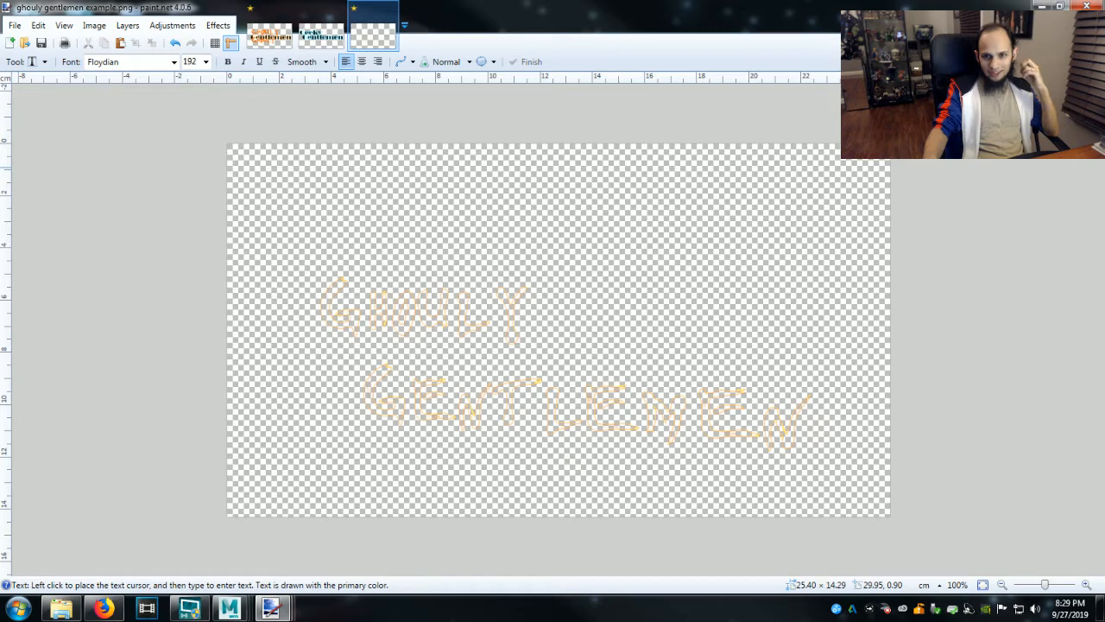
Try an orange fill on the logo's transparent background, undo it, and fill the background with black.
{"action": "key", "text": "f"}
{"action": "left_click", "coordinate": [690, 364]}
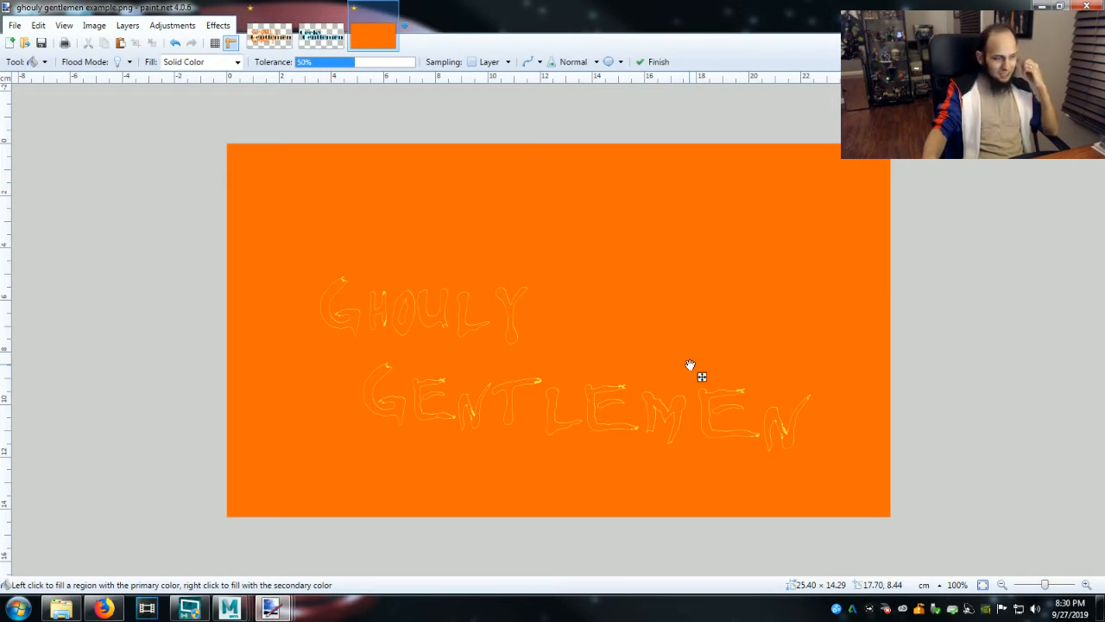
{"action": "key", "text": "ctrl+z"}
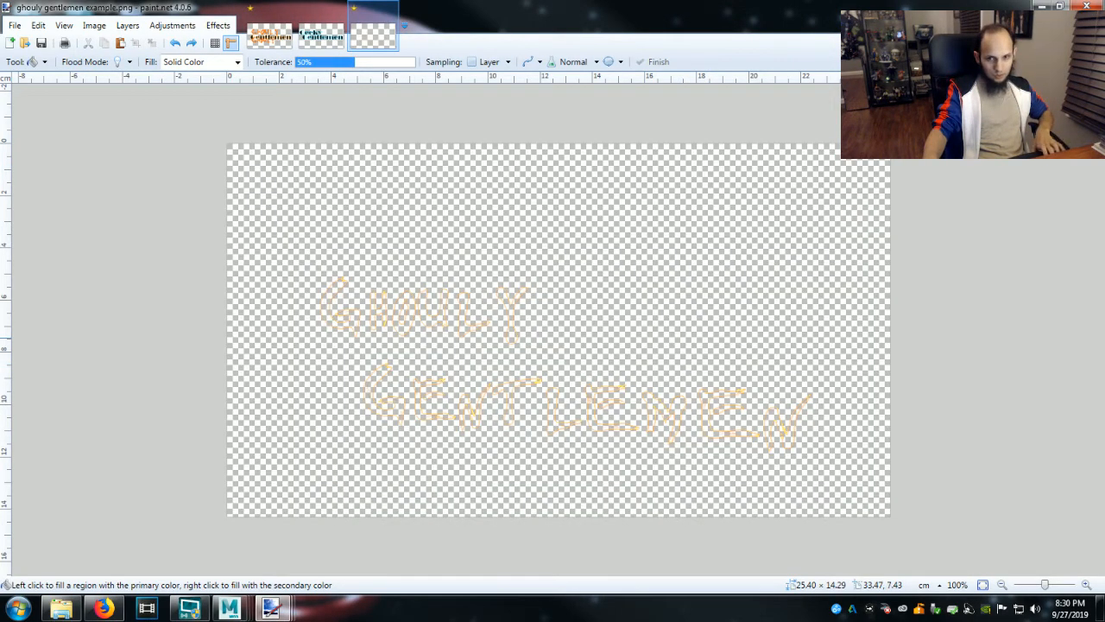
{"action": "left_click", "coordinate": [852, 326]}
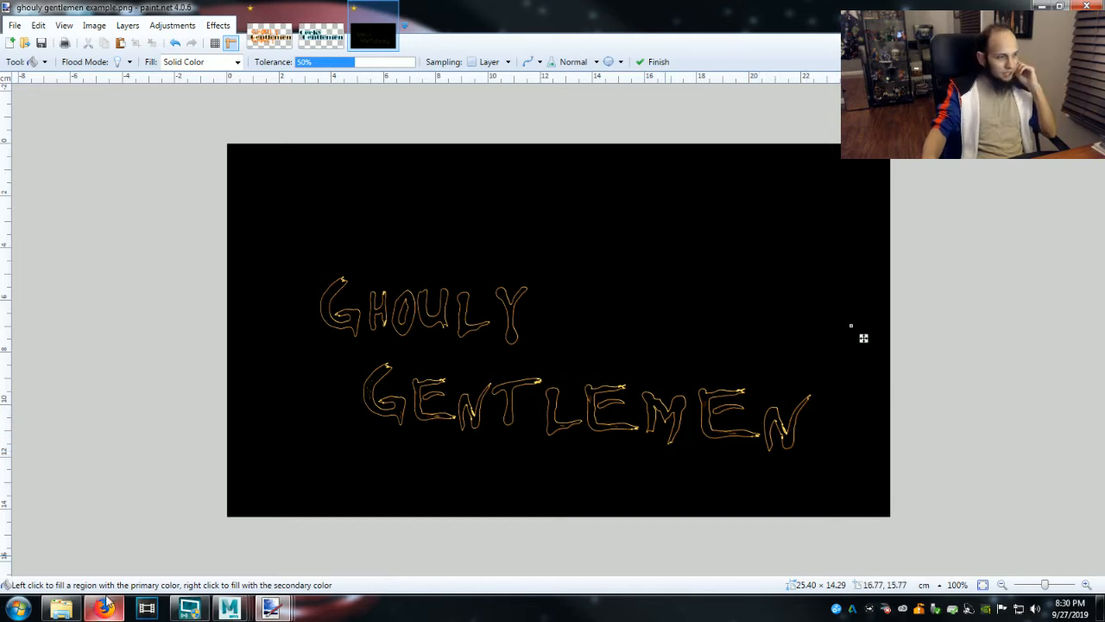
Switch to Firefox and search Google Images for "sssssss horror movie".
{"action": "left_click", "coordinate": [84, 611]}
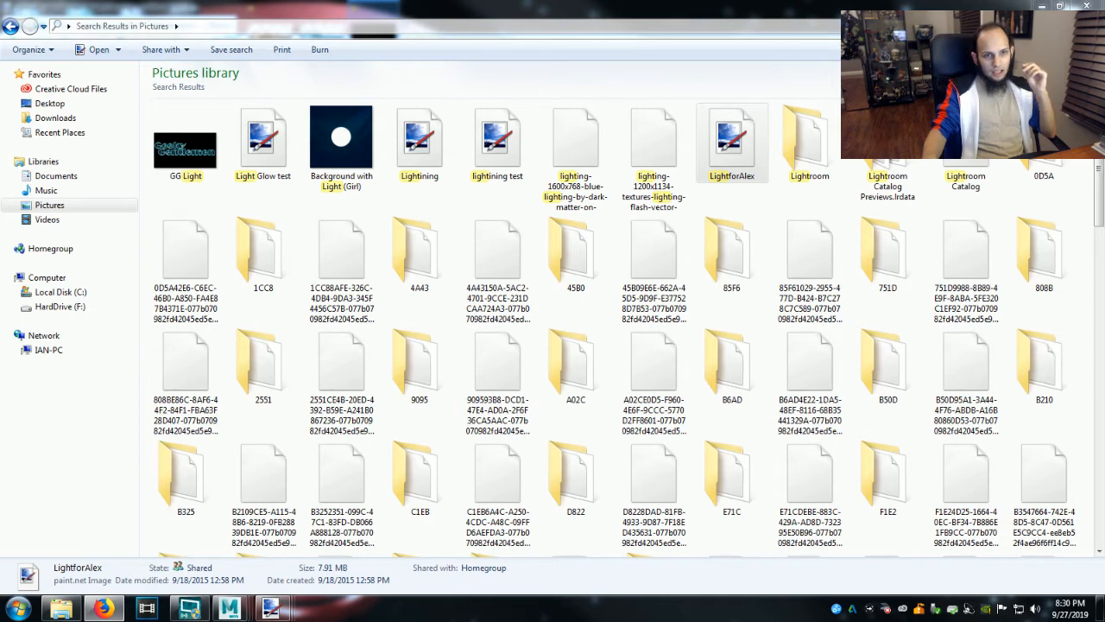
{"action": "left_click_drag", "start_coordinate": [1104, 7], "coordinate": [664, 8]}
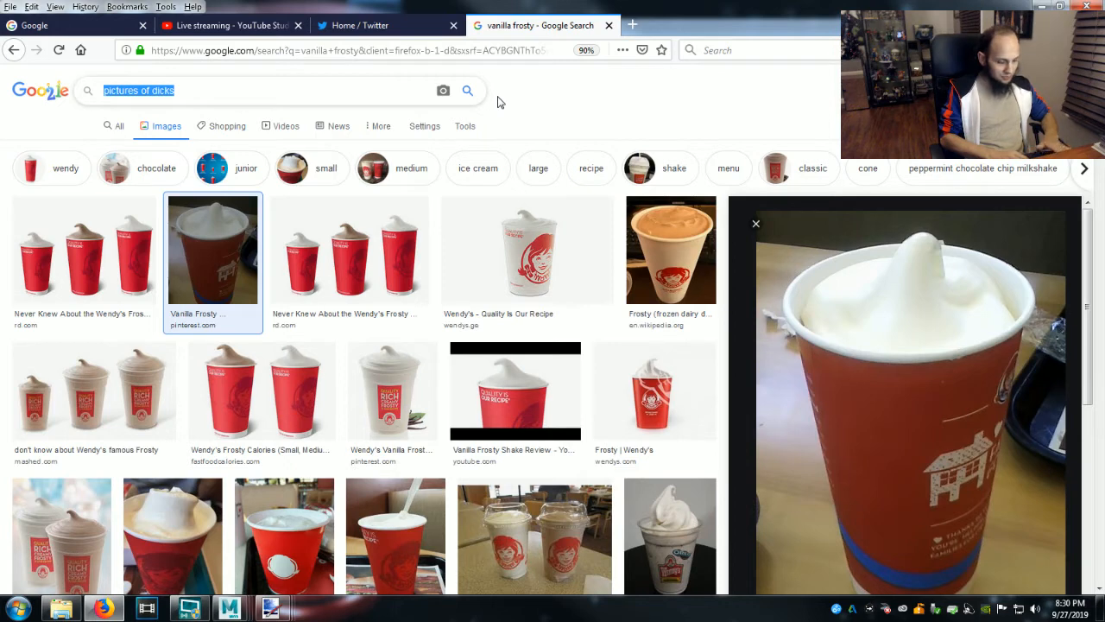
{"action": "type", "text": "sssssss h"}
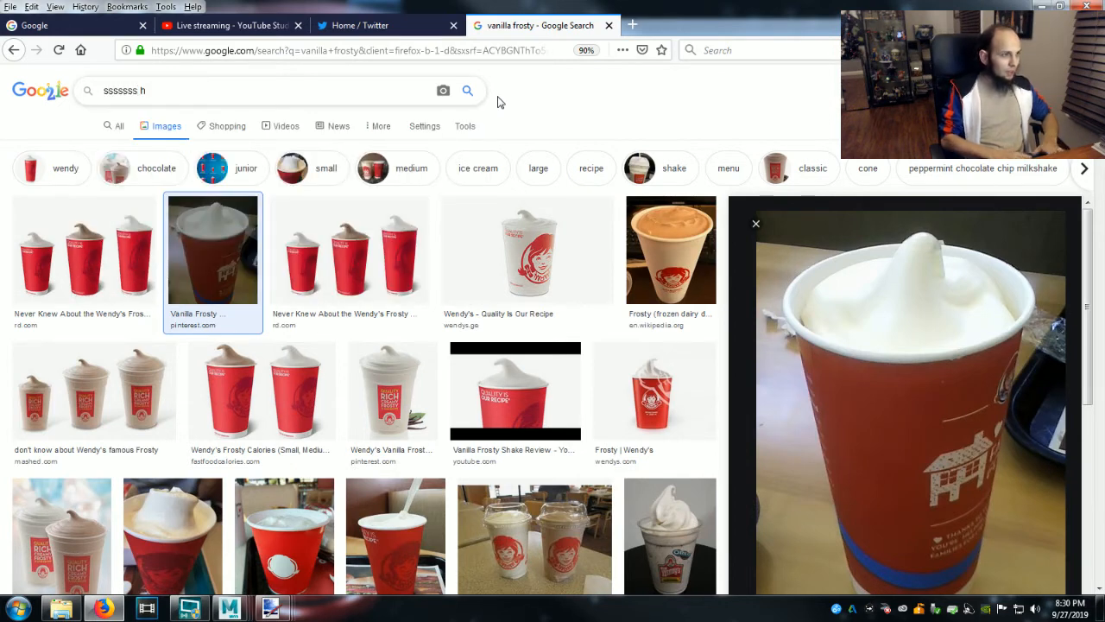
{"action": "type", "text": "orror movie"}
{"action": "key", "text": "Return"}
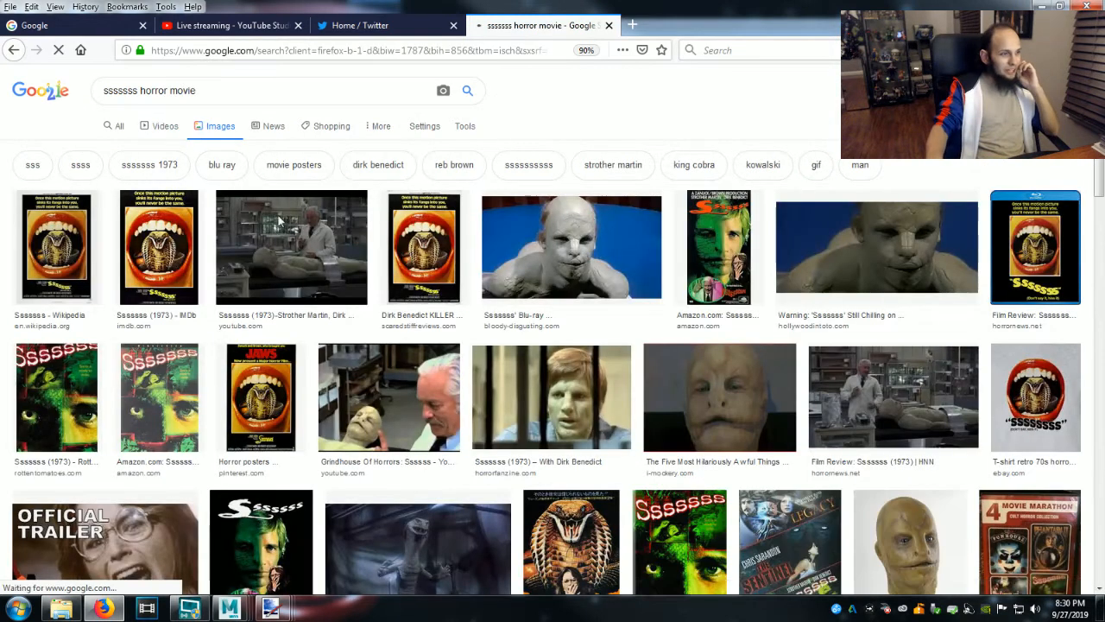
View the YouTube laboratory still at full size, open it in paint.net, and return to the ghouly gentlemen example image.
{"action": "left_click", "coordinate": [321, 264]}
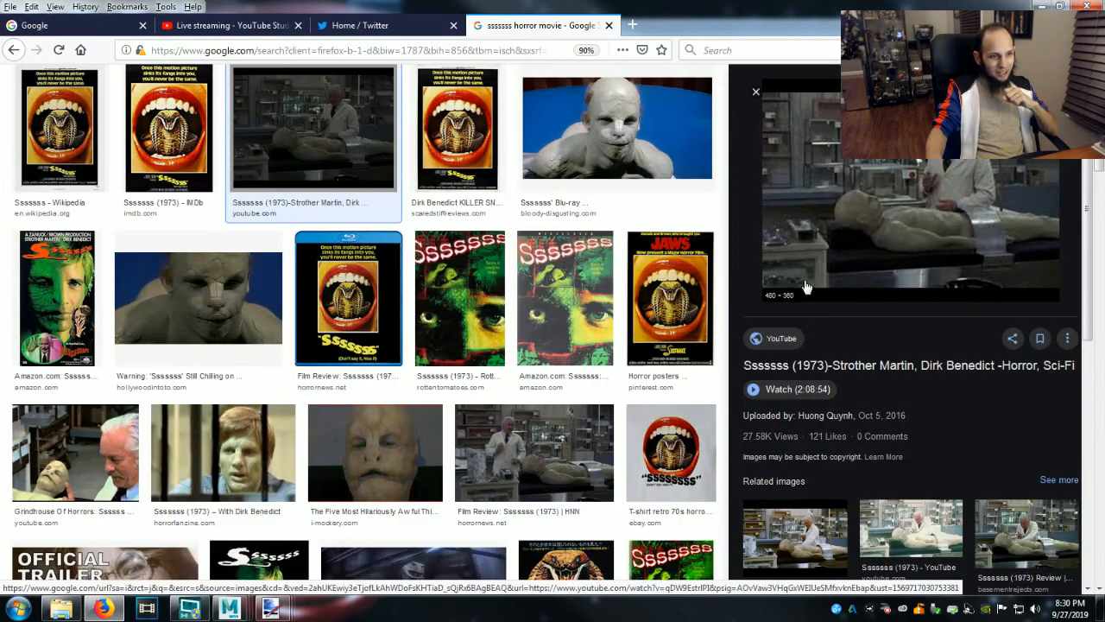
{"action": "right_click", "coordinate": [876, 226]}
{"action": "left_click", "coordinate": [931, 351]}
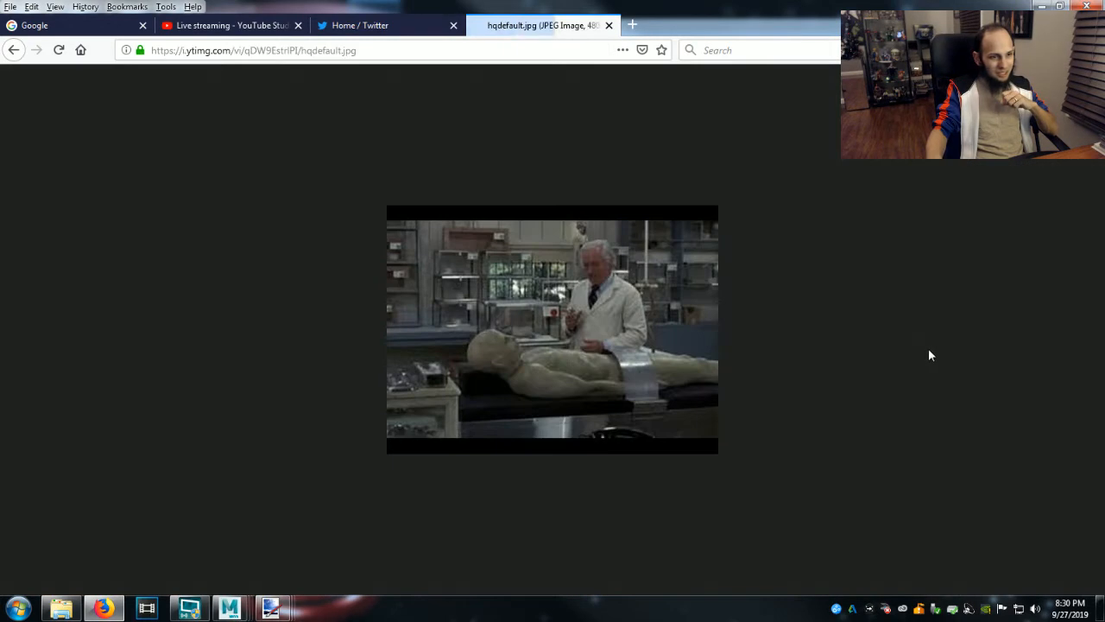
{"action": "left_click_drag", "start_coordinate": [279, 612], "coordinate": [285, 444]}
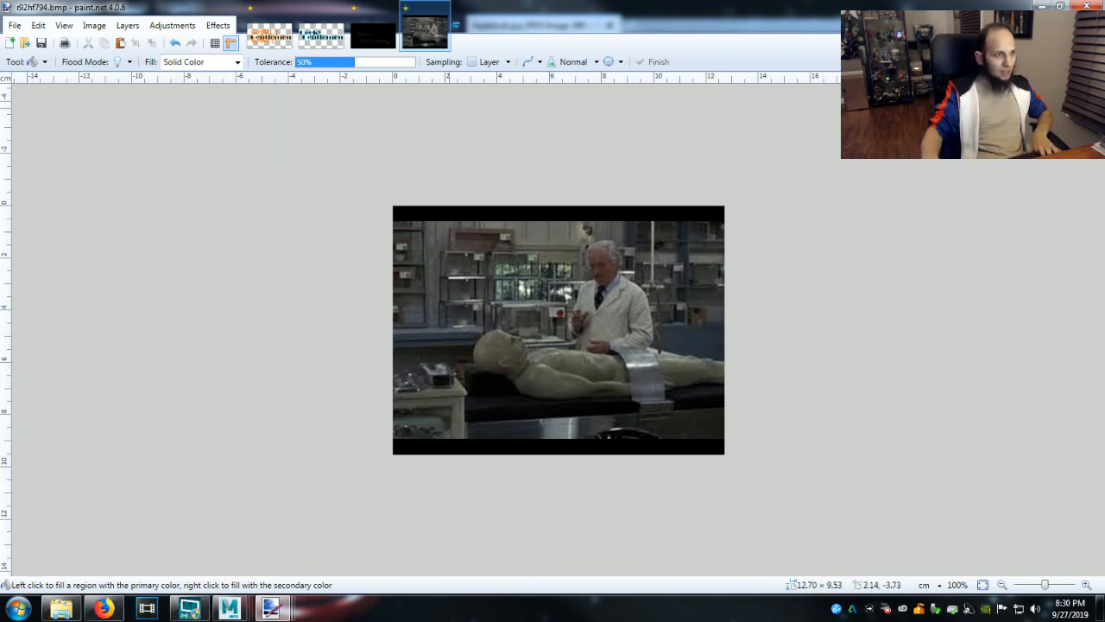
{"action": "left_click", "coordinate": [373, 34]}
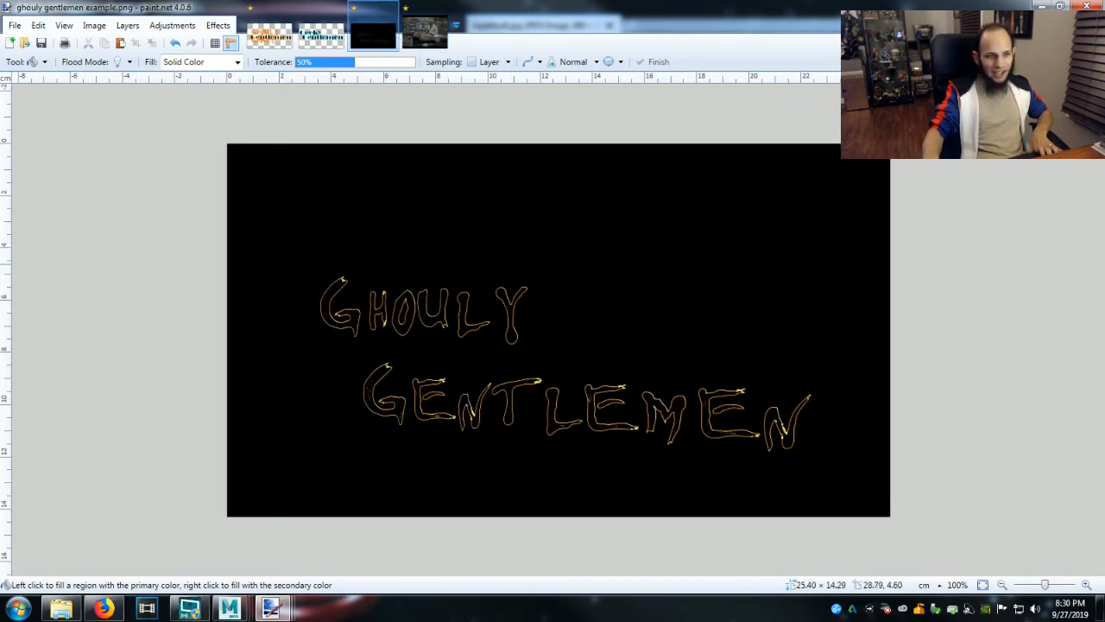
Select the whole logo image and paste it onto the laboratory still, keeping the canvas size.
{"action": "key", "text": "ctrl+a"}
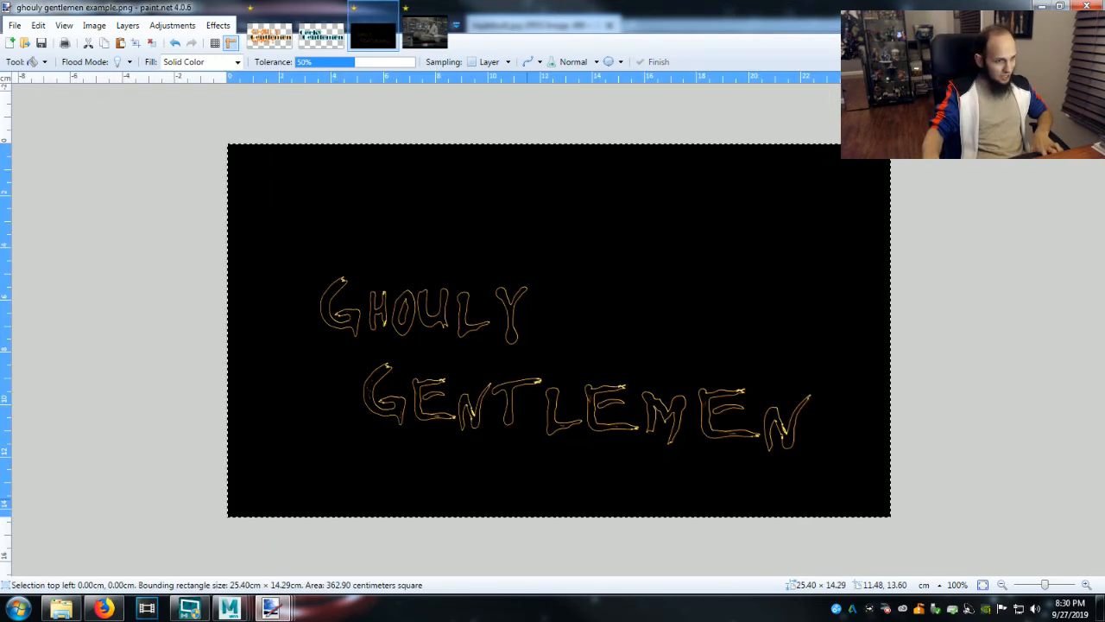
{"action": "left_click", "coordinate": [432, 27]}
{"action": "key", "text": "ctrl+v"}
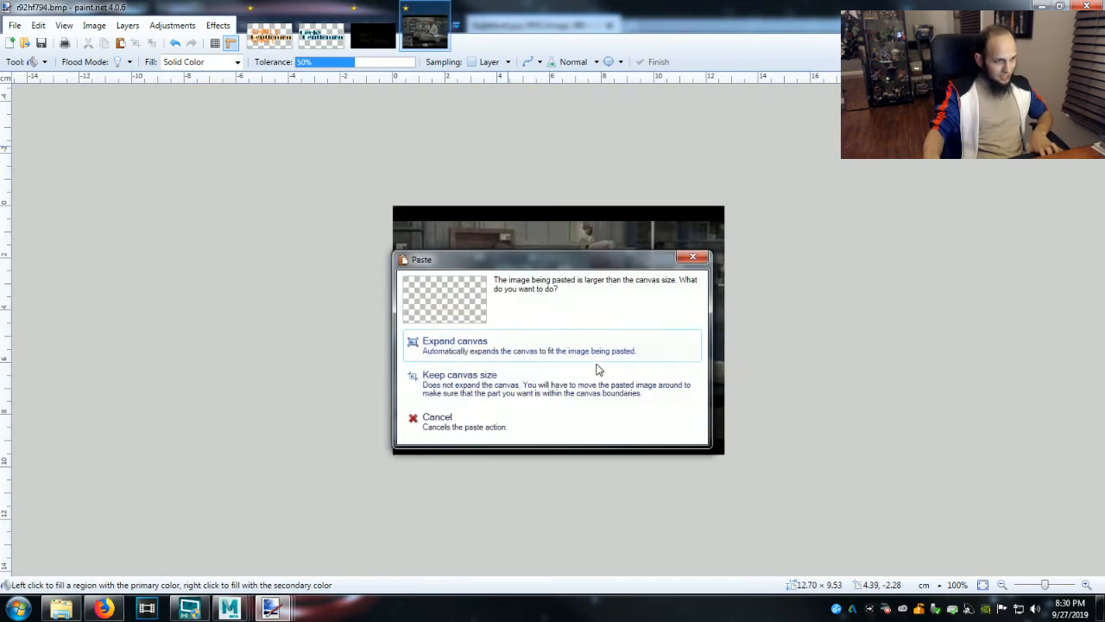
{"action": "left_click", "coordinate": [534, 380]}
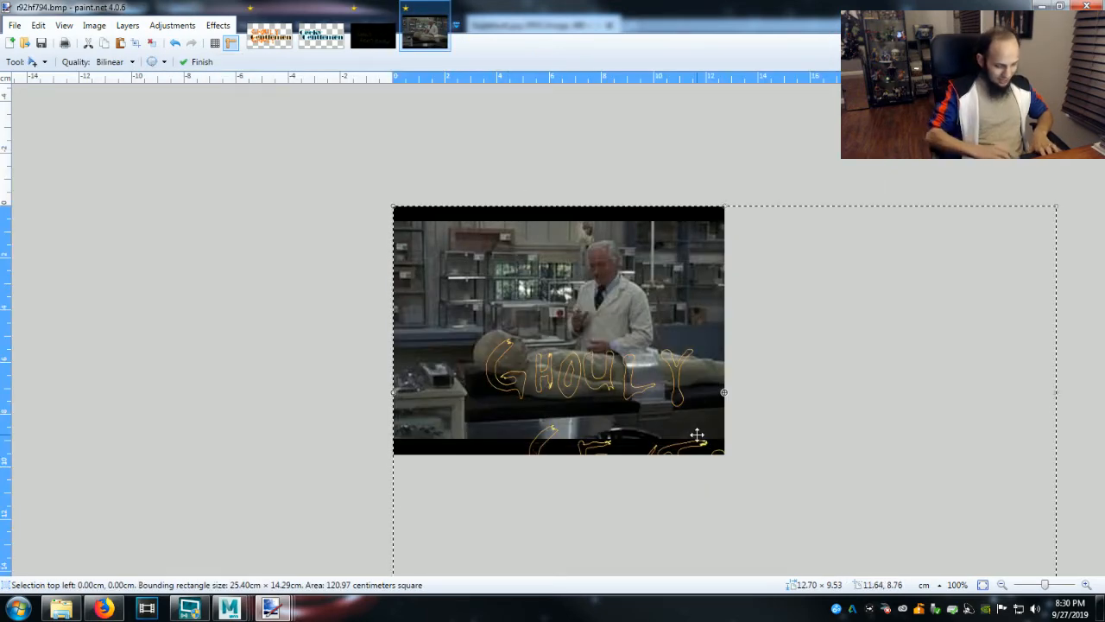
Shrink the pasted logo to about 8 × 4.5 cm in the still's upper-left area.
{"action": "scroll", "coordinate": [696, 434], "scroll_direction": "down", "scroll_amount": 3, "text": "ctrl"}
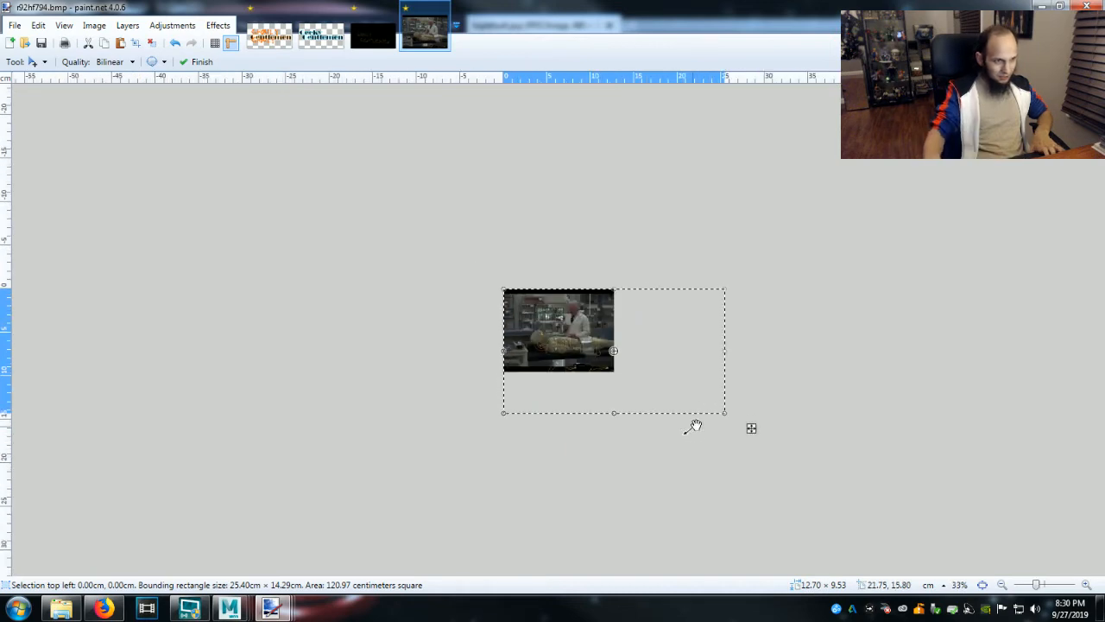
{"action": "left_click_drag", "start_coordinate": [724, 413], "coordinate": [574, 328]}
{"action": "scroll", "coordinate": [574, 347], "scroll_direction": "up", "scroll_amount": 3, "text": "ctrl"}
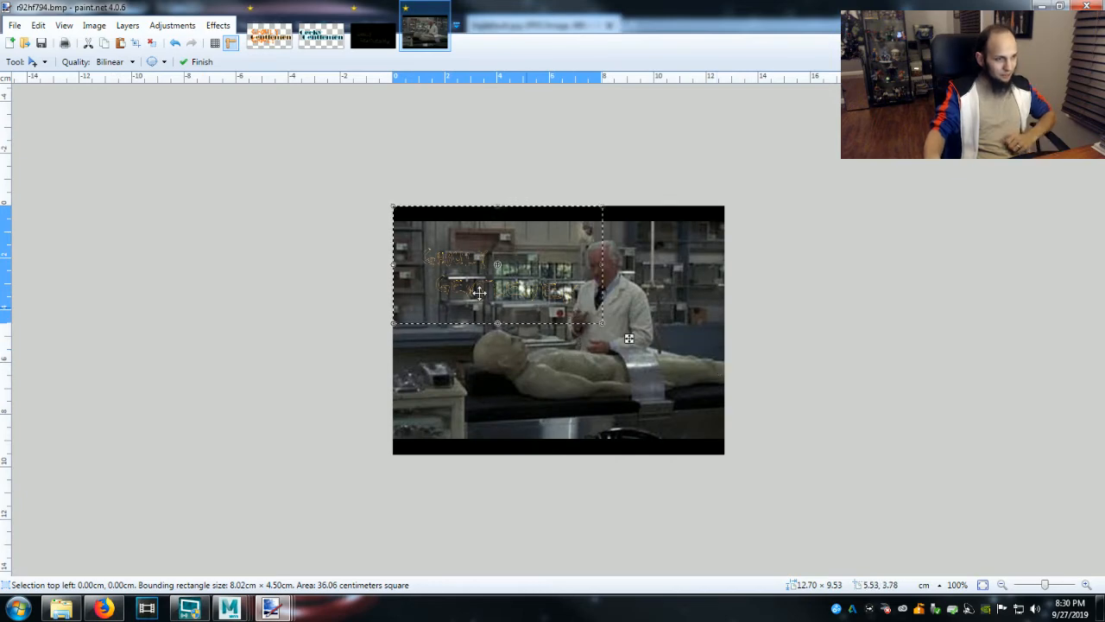
Switch to the Maya logo scene and minimize its Render View and Content Browser windows.
{"action": "mouse_move", "coordinate": [227, 611]}
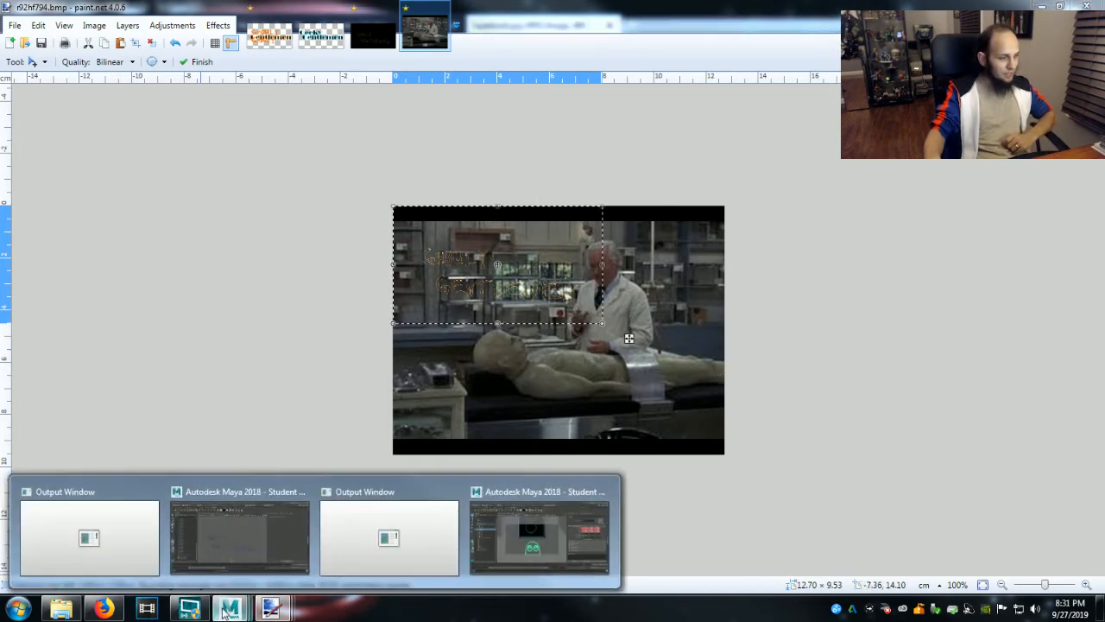
{"action": "left_click", "coordinate": [277, 528]}
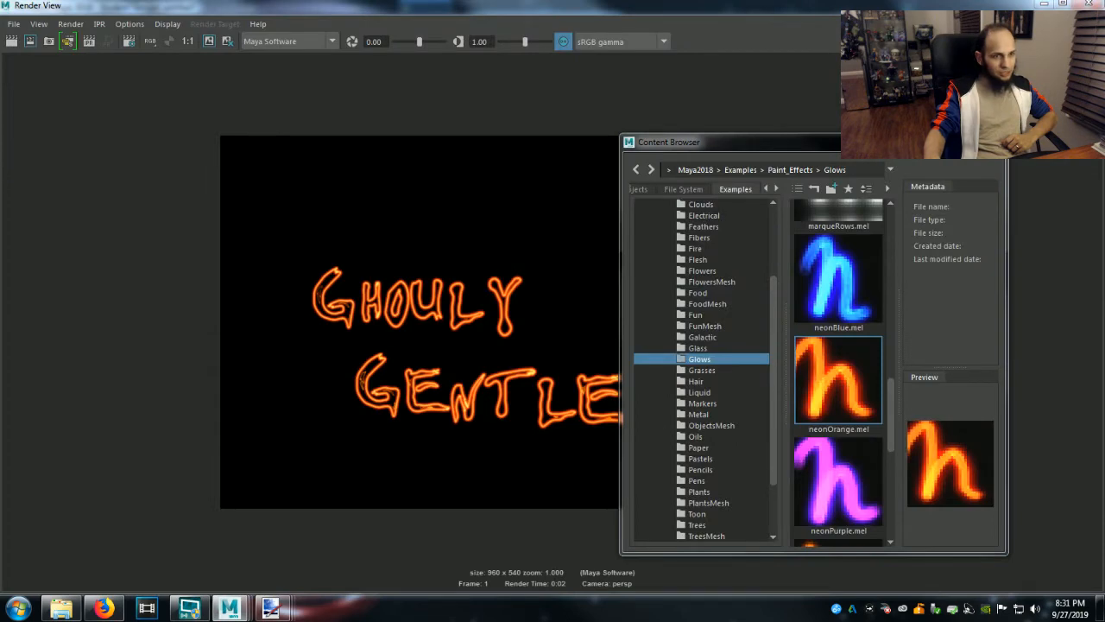
{"action": "left_click", "coordinate": [1044, 4]}
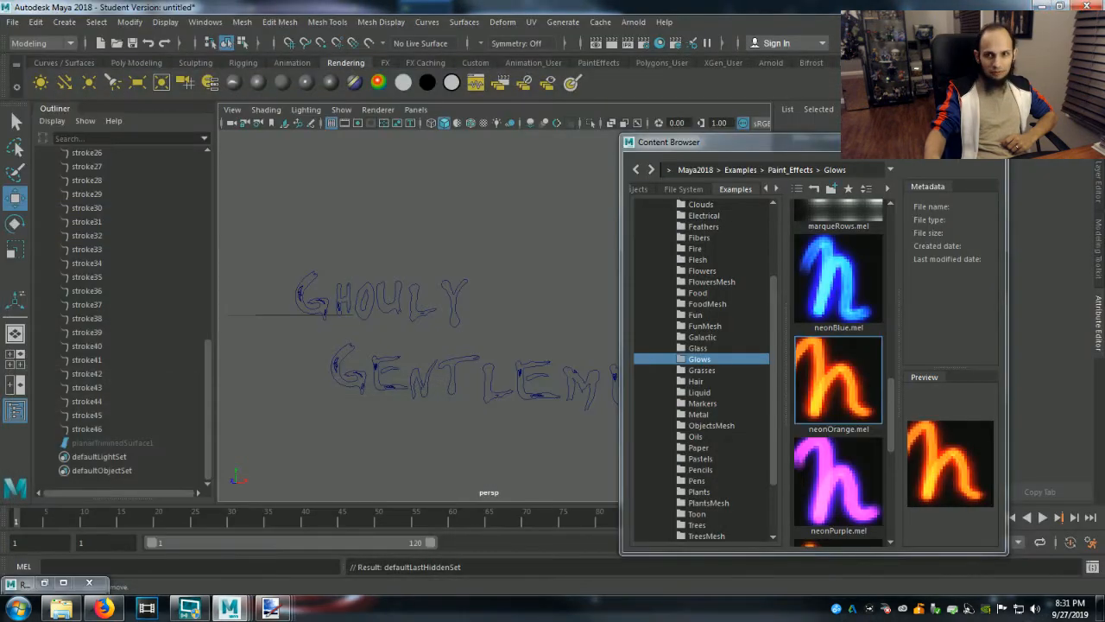
{"action": "left_click", "coordinate": [102, 608]}
{"action": "left_click", "coordinate": [1043, 6]}
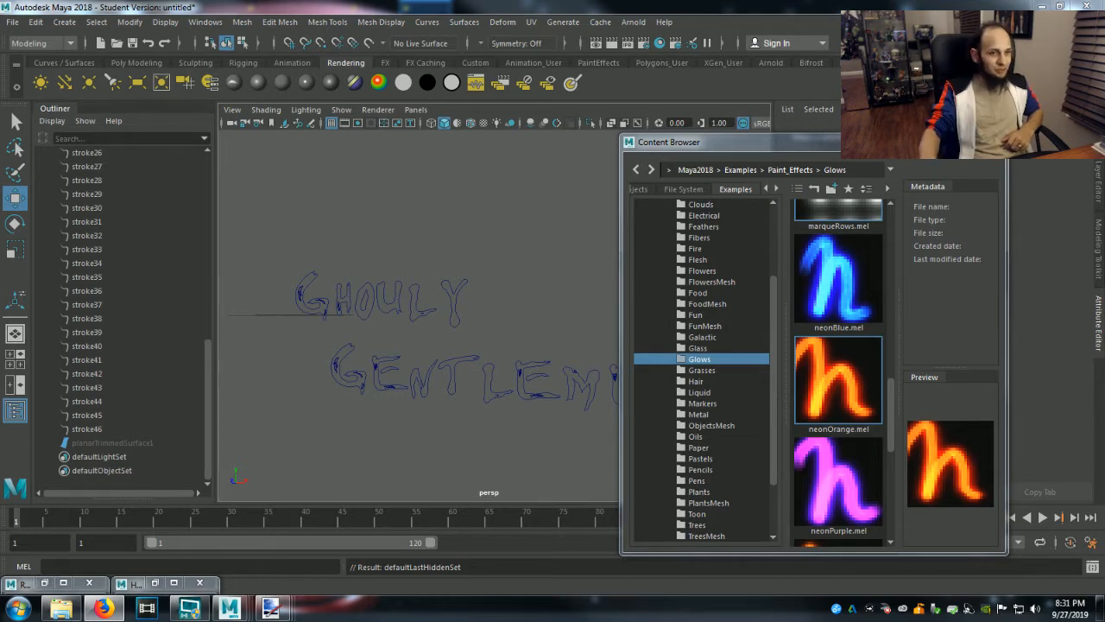
{"action": "left_click", "coordinate": [941, 140]}
Try duplicating the hidden planarTrimmedSurface1 and undo the duplication.
{"action": "left_click", "coordinate": [129, 444]}
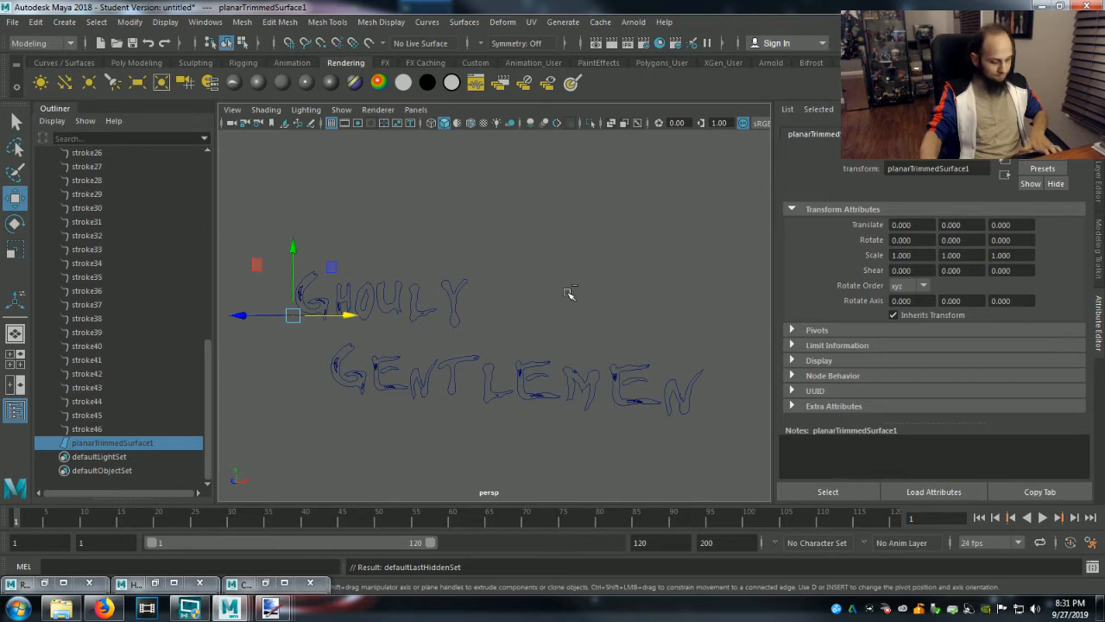
{"action": "key", "text": "ctrl+d"}
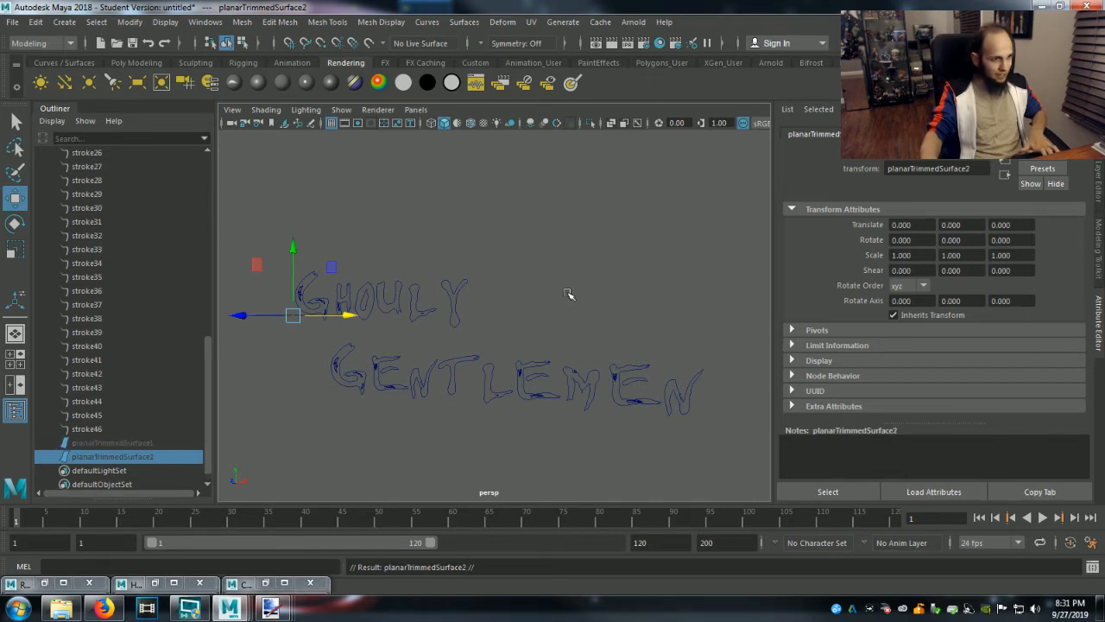
{"action": "key", "text": "ctrl+z"}
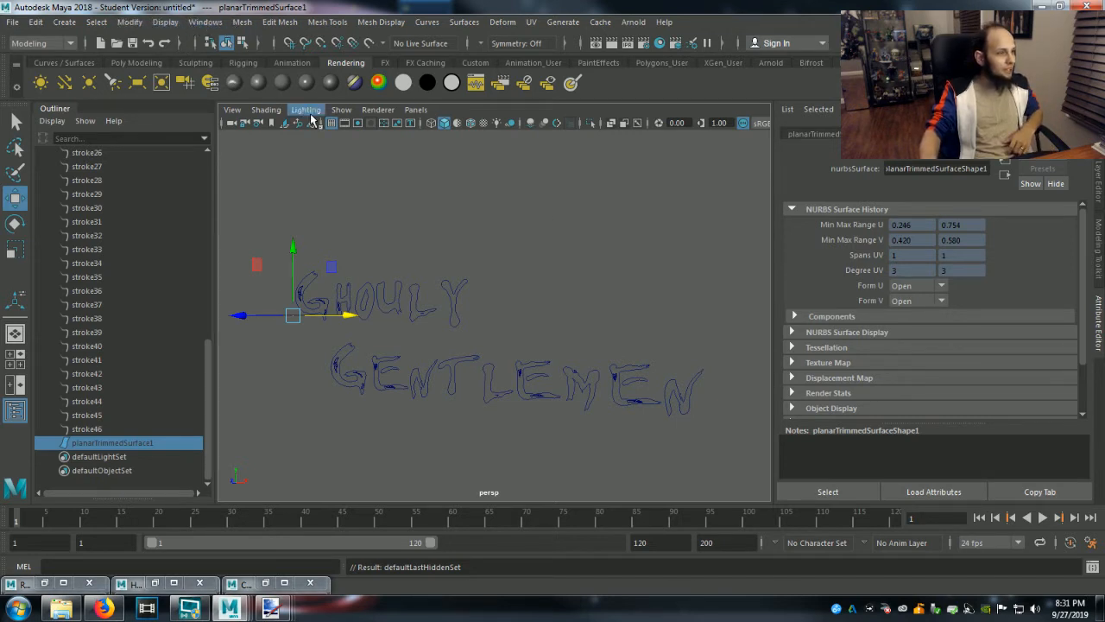
Show all hidden objects to bring back the logo's planar trimmed surface.
{"action": "left_click", "coordinate": [341, 110]}
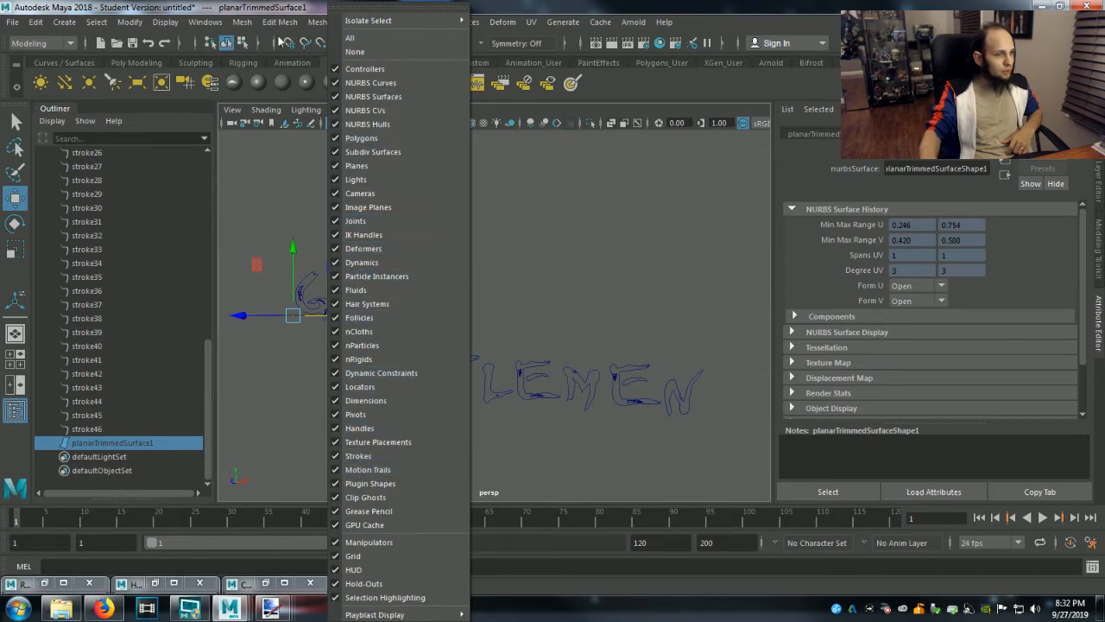
{"action": "left_click", "coordinate": [358, 456]}
{"action": "left_click", "coordinate": [165, 21]}
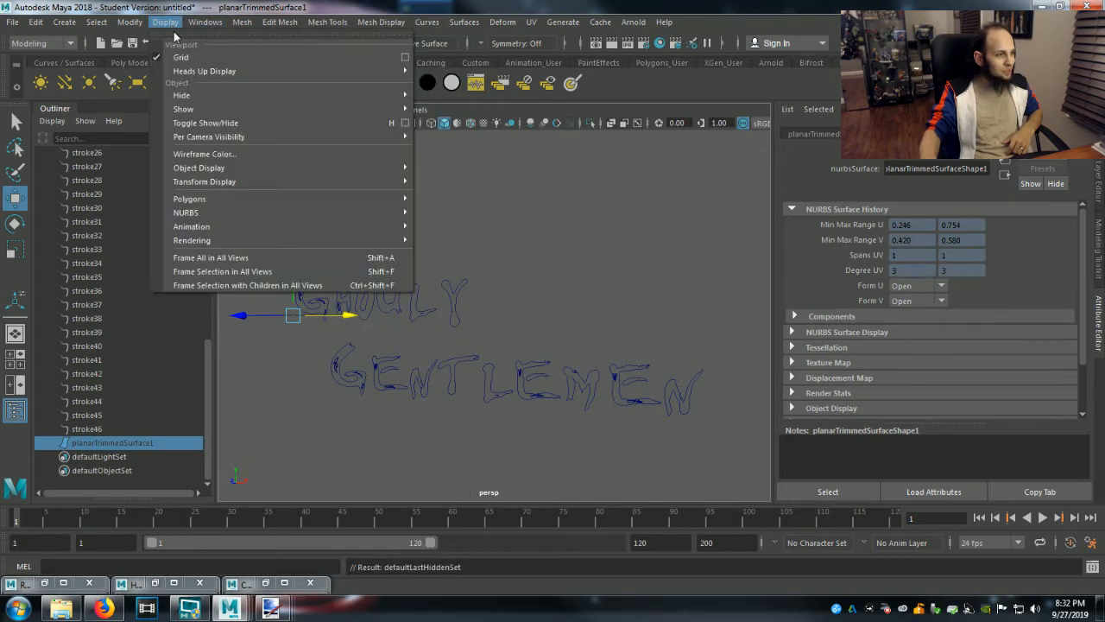
{"action": "mouse_move", "coordinate": [341, 104]}
{"action": "left_click", "coordinate": [436, 175]}
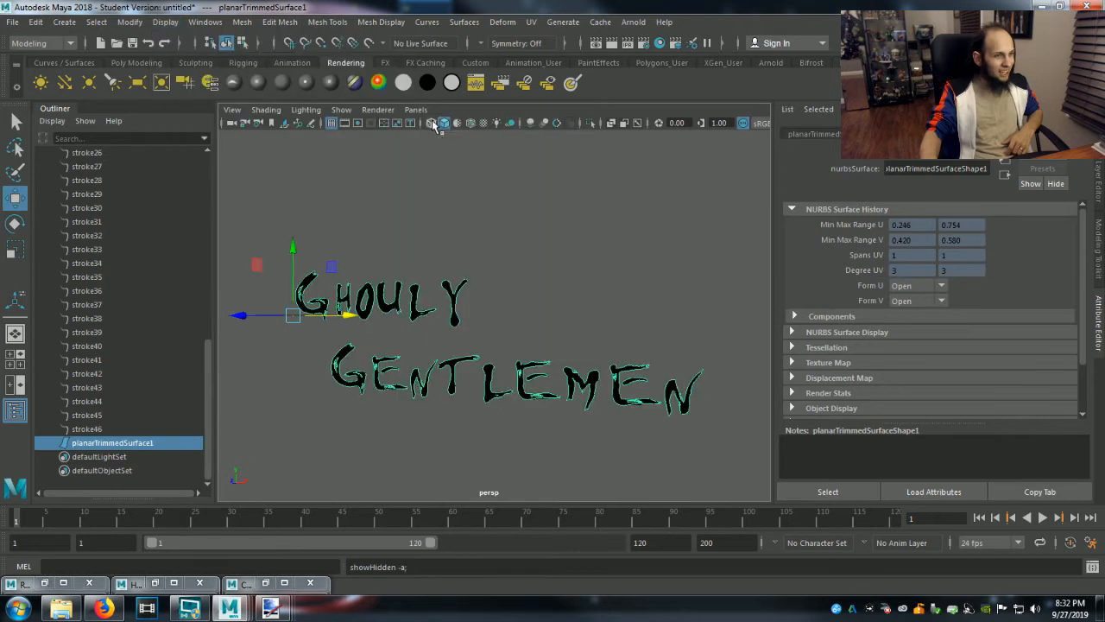
Examine the logo's planar surface and strokes from an angled perspective view.
{"action": "left_click", "coordinate": [515, 339]}
{"action": "mouse_move", "coordinate": [470, 376]}
{"action": "left_mouse_down", "text": "alt"}
{"action": "mouse_move", "coordinate": [538, 360]}
{"action": "mouse_move", "coordinate": [529, 383]}
{"action": "left_mouse_up", "text": "alt"}
{"action": "left_click", "coordinate": [94, 434]}
{"action": "left_click", "coordinate": [92, 444]}
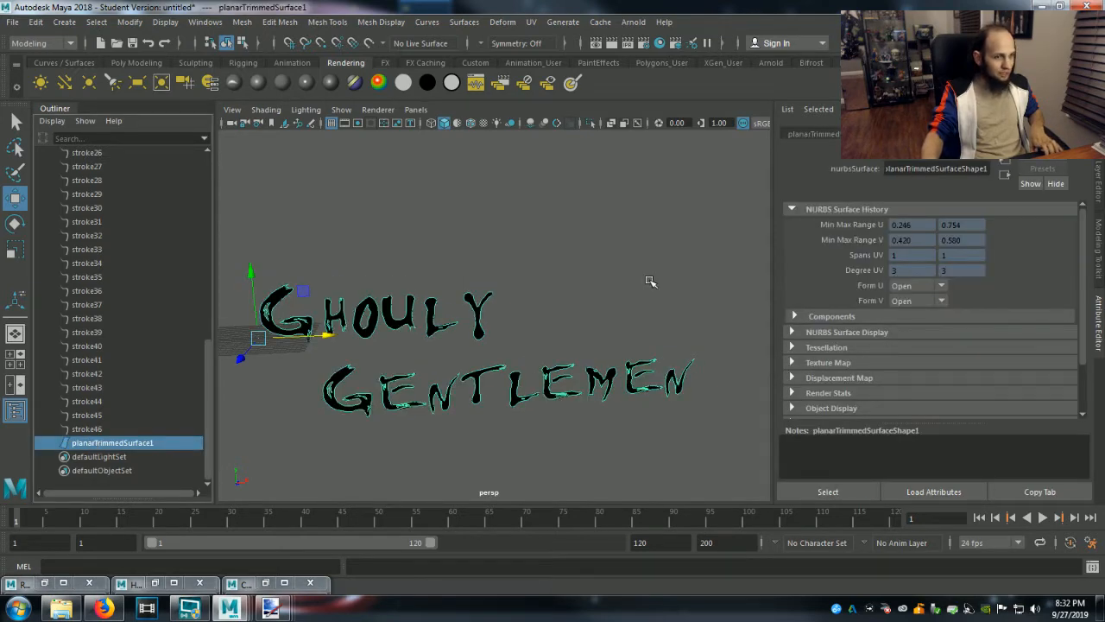
{"action": "middle_click_drag", "start_coordinate": [652, 281], "coordinate": [698, 281], "text": "alt"}
{"action": "left_click_drag", "start_coordinate": [697, 283], "coordinate": [694, 277], "text": "alt"}
{"action": "left_click", "coordinate": [684, 281]}
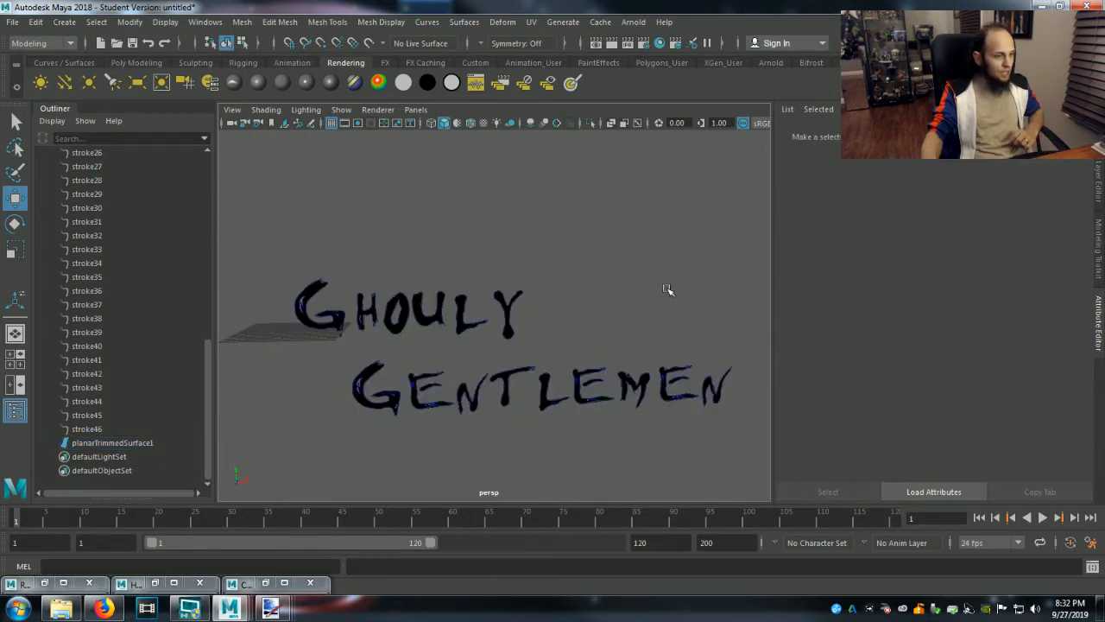
Group planarTrimmedSurface1, all the strokes and typeMesh1Curves1, and name the group GhoulyGroup.
{"action": "left_click", "coordinate": [129, 443]}
{"action": "scroll", "coordinate": [112, 440], "scroll_direction": "up", "scroll_amount": 10}
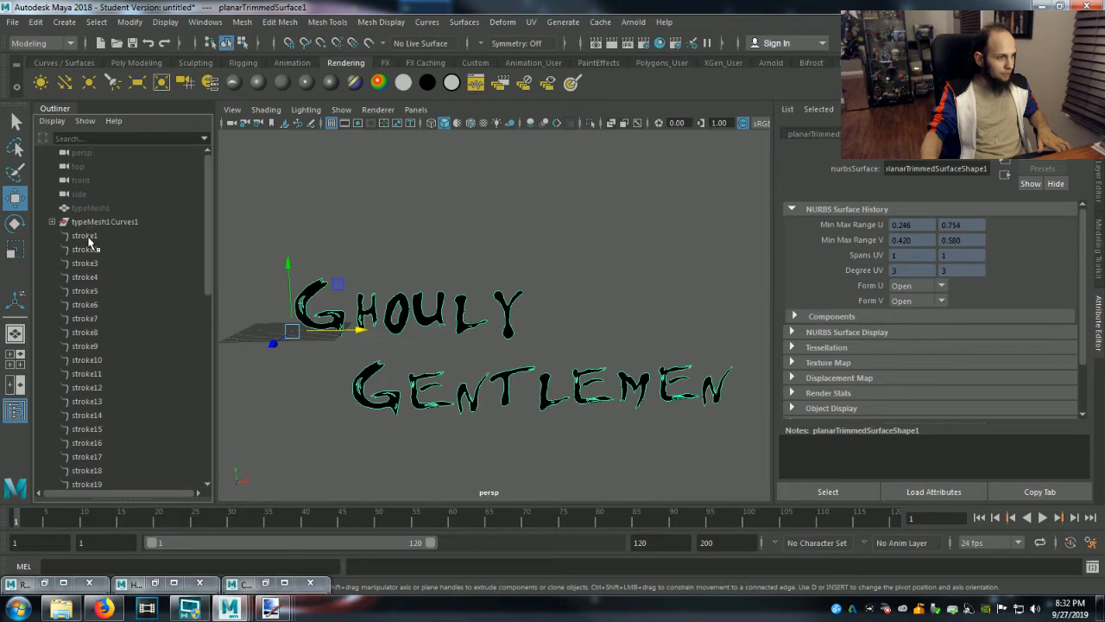
{"action": "left_click", "coordinate": [90, 224]}
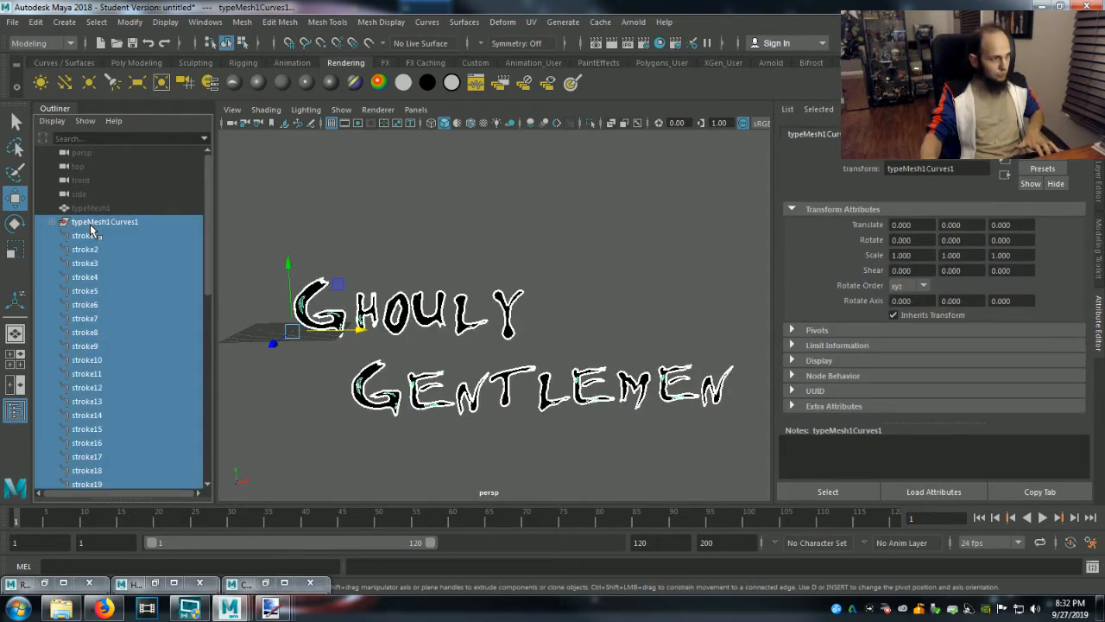
{"action": "key", "text": "ctrl+g"}
{"action": "double_click", "coordinate": [86, 222]}
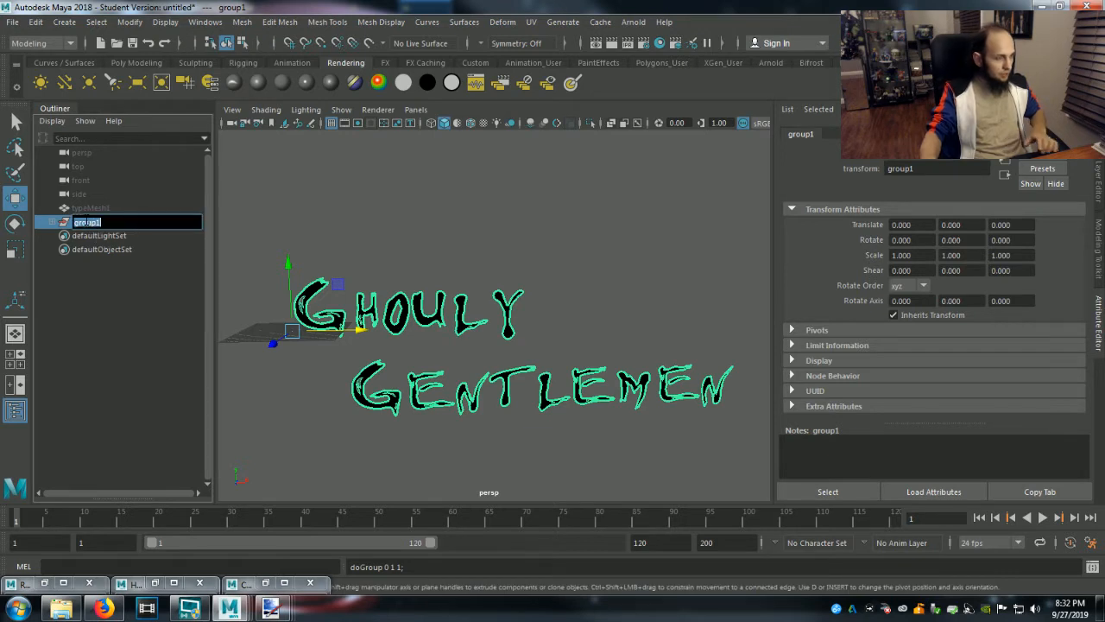
{"action": "type", "text": "GhoulyG"}
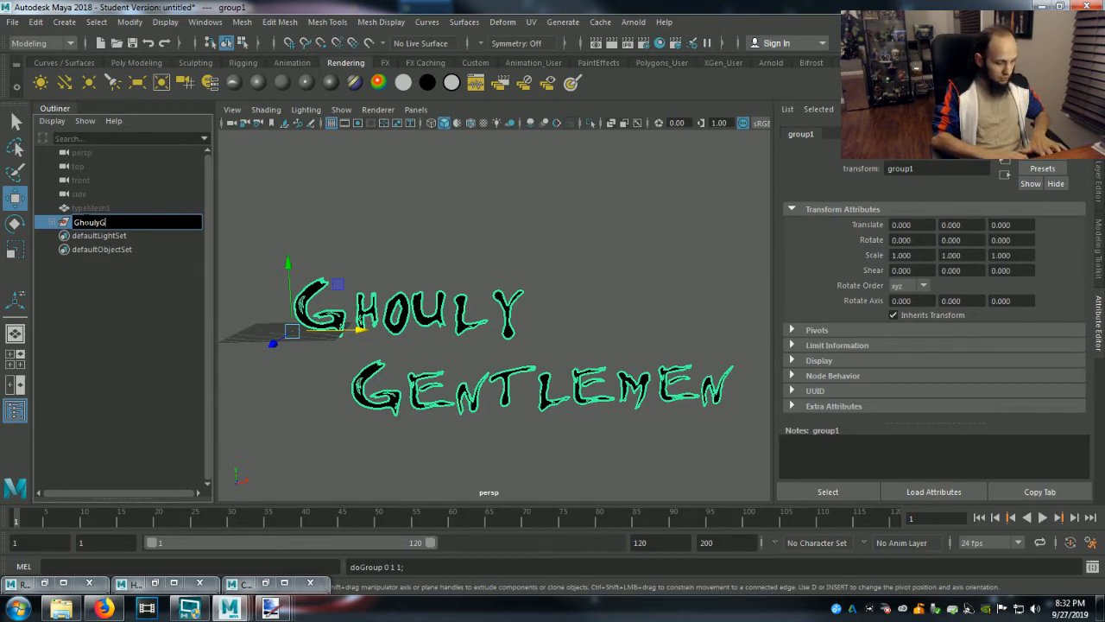
{"action": "key", "text": "Return"}
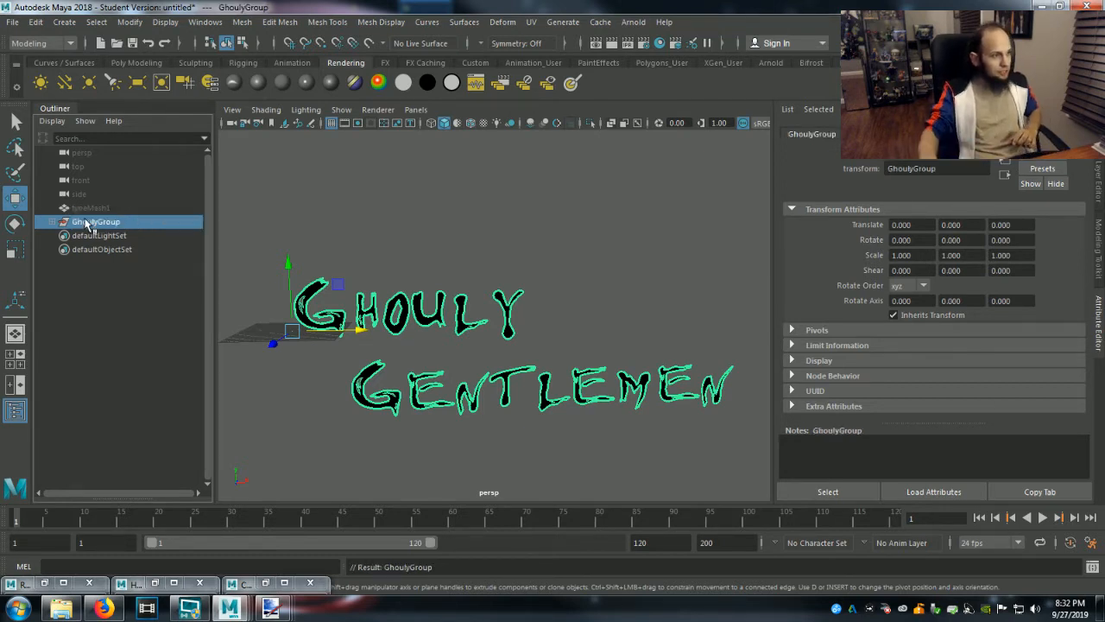
Expand GhoulyGroup and move typeMesh1Curves1 about 23.2 units along X.
{"action": "left_click", "coordinate": [52, 222]}
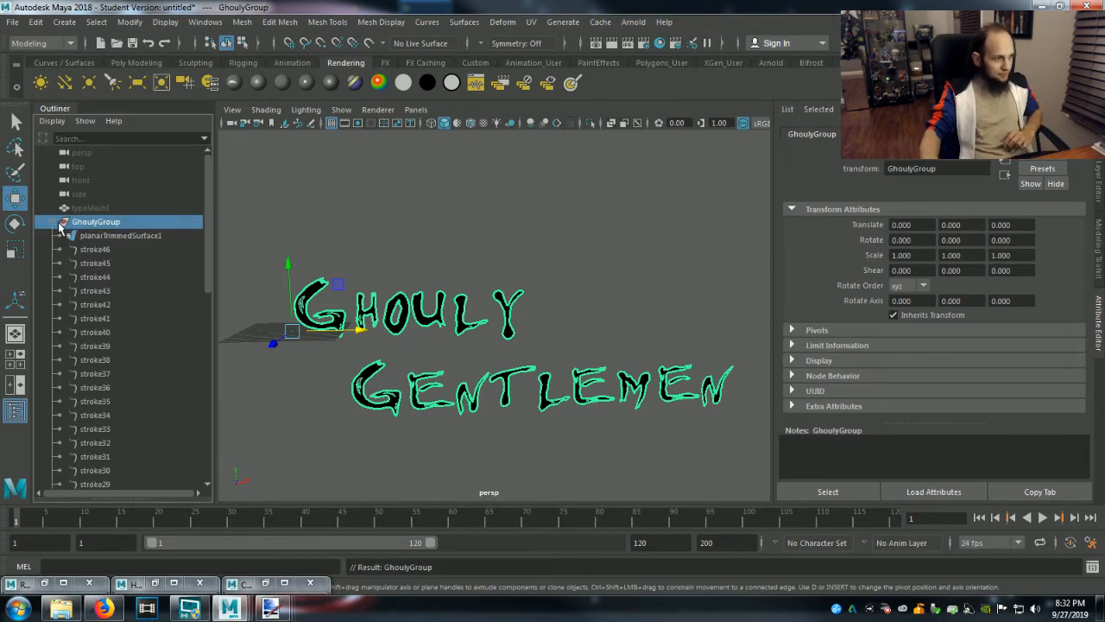
{"action": "left_click", "coordinate": [105, 236]}
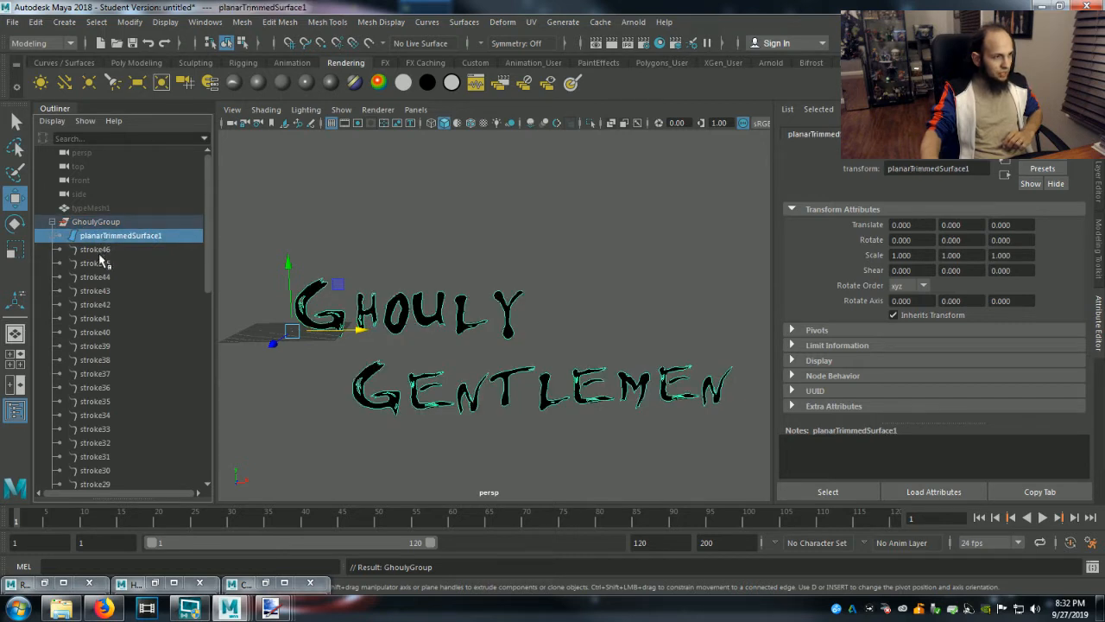
{"action": "scroll", "coordinate": [101, 261], "scroll_direction": "down", "scroll_amount": 10}
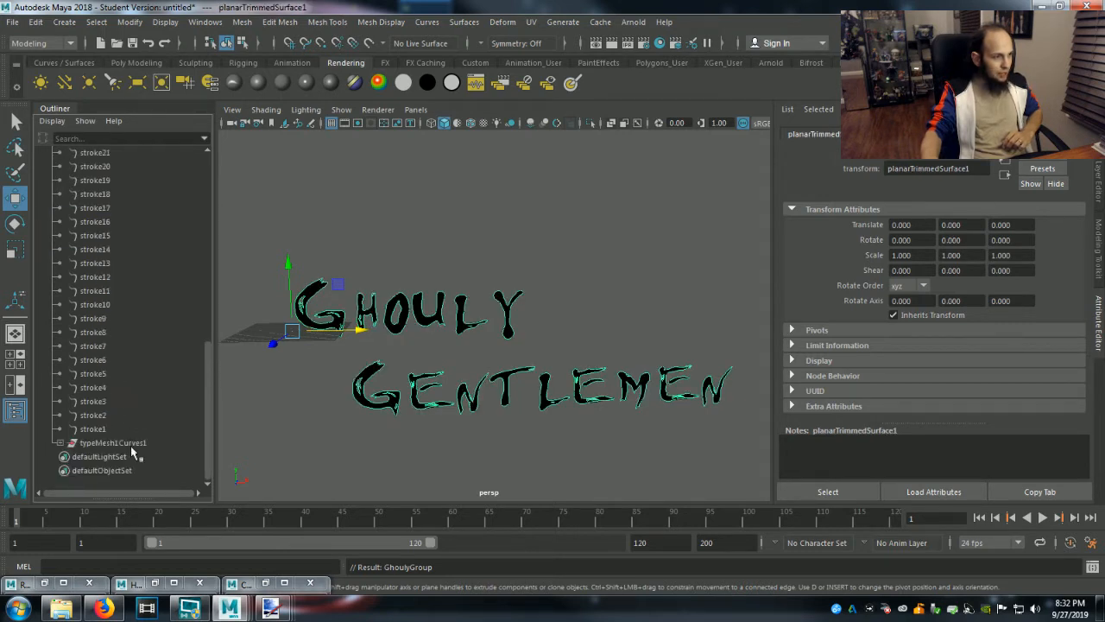
{"action": "left_click", "coordinate": [130, 444]}
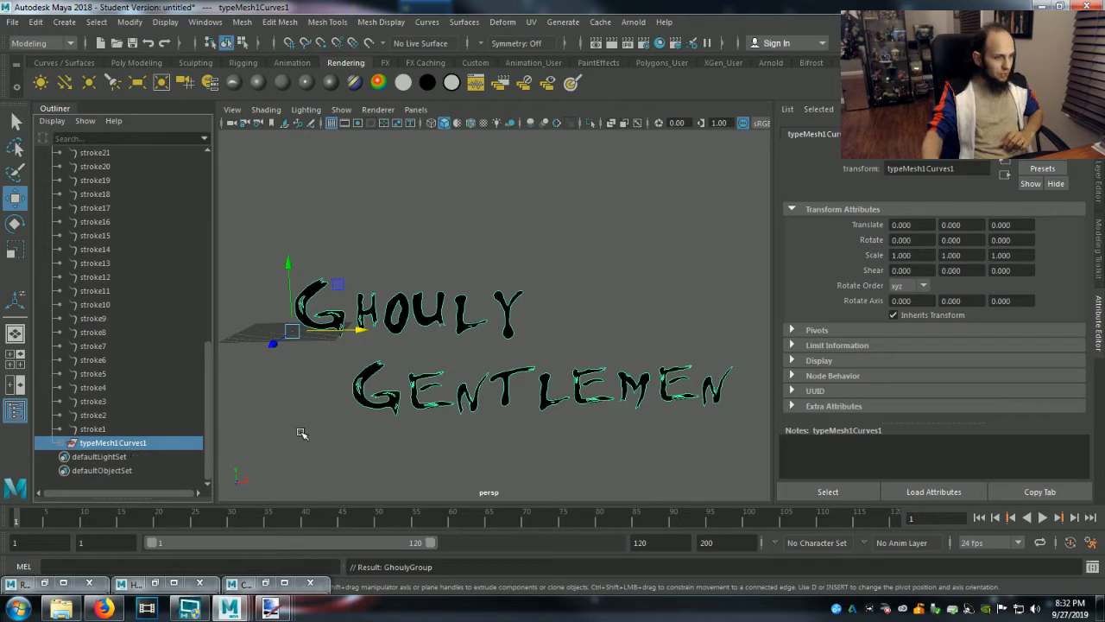
{"action": "left_click_drag", "start_coordinate": [363, 330], "coordinate": [472, 337]}
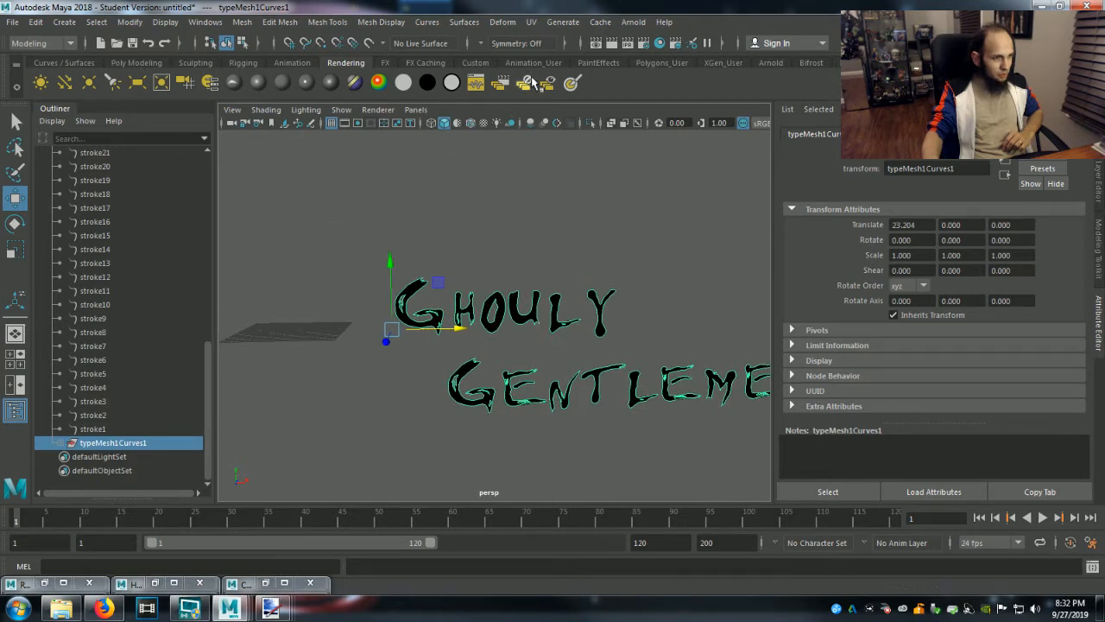
Select individual strokes and the planar trimmed surface inside GhoulyGroup to check which parts of the lettering they form.
{"action": "left_click", "coordinate": [92, 402]}
{"action": "left_click", "coordinate": [116, 346]}
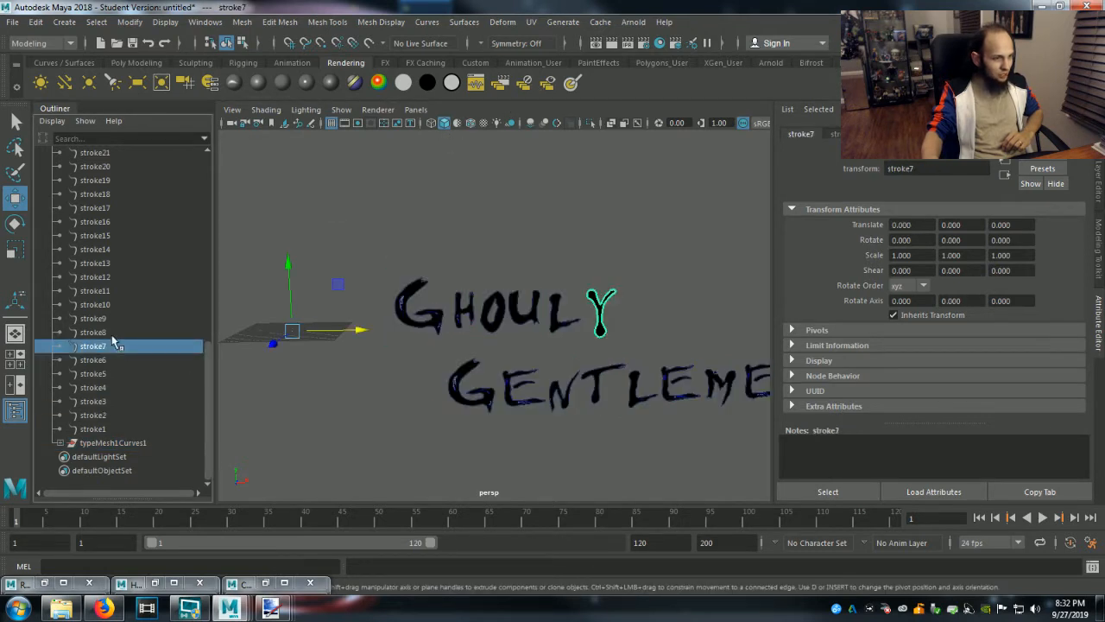
{"action": "left_click", "coordinate": [98, 305]}
{"action": "scroll", "coordinate": [101, 404], "scroll_direction": "up", "scroll_amount": 3}
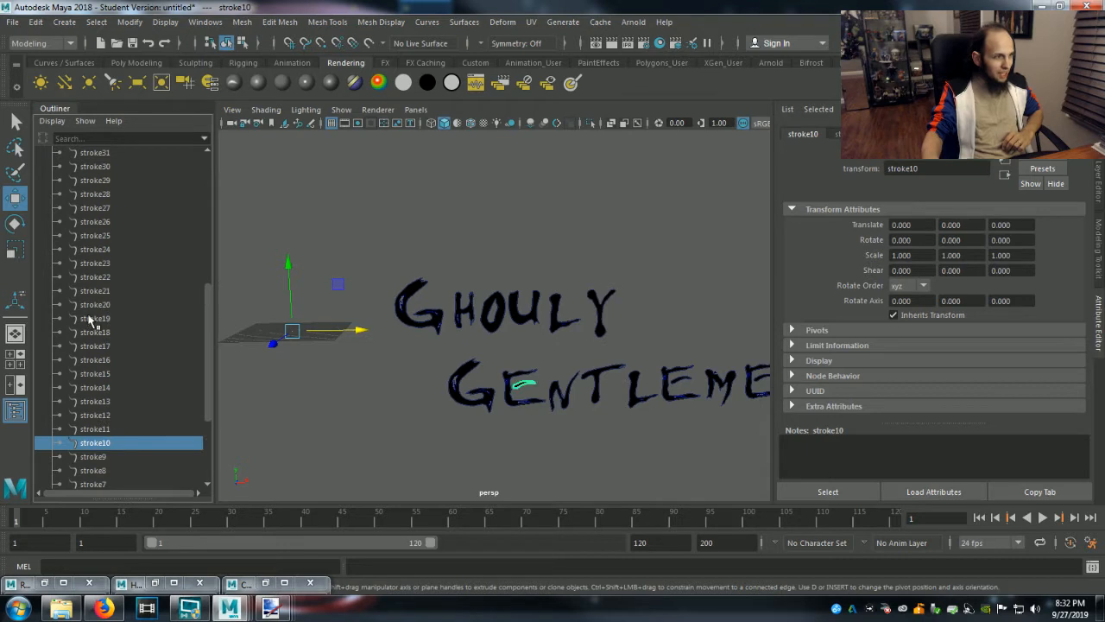
{"action": "scroll", "coordinate": [90, 322], "scroll_direction": "up", "scroll_amount": 7}
{"action": "left_click", "coordinate": [97, 237]}
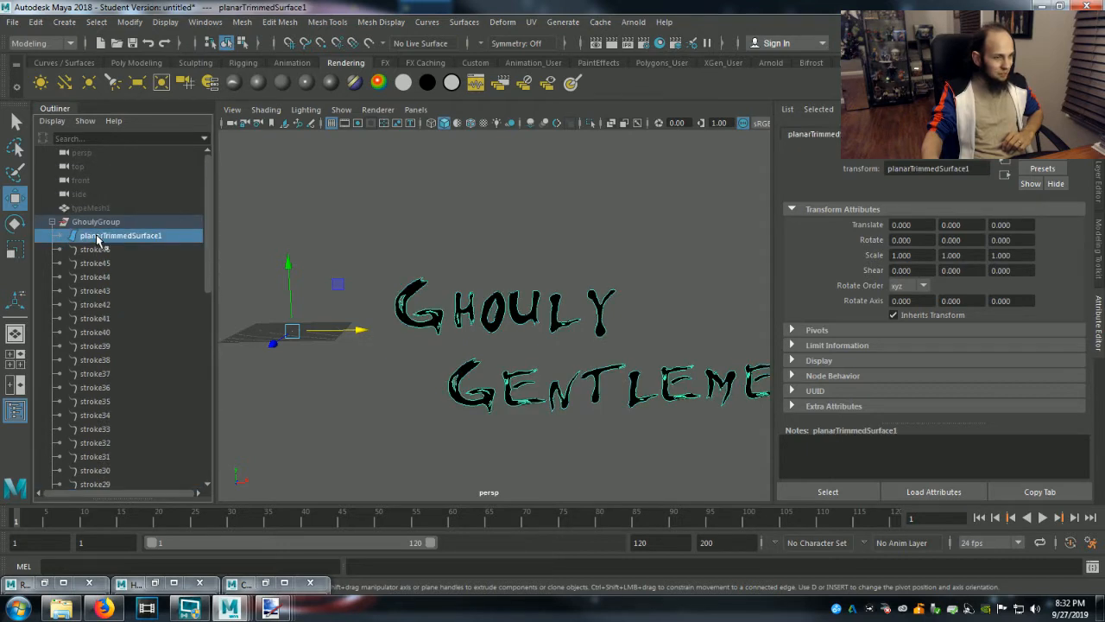
Undo the move of typeMesh1Curves1, collapse GhoulyGroup and leave the whole group selected.
{"action": "key", "text": "ctrl+z"}
{"action": "key", "text": "ctrl+z"}
{"action": "key", "text": "ctrl+z"}
{"action": "left_click", "coordinate": [51, 223]}
{"action": "left_click", "coordinate": [96, 226]}
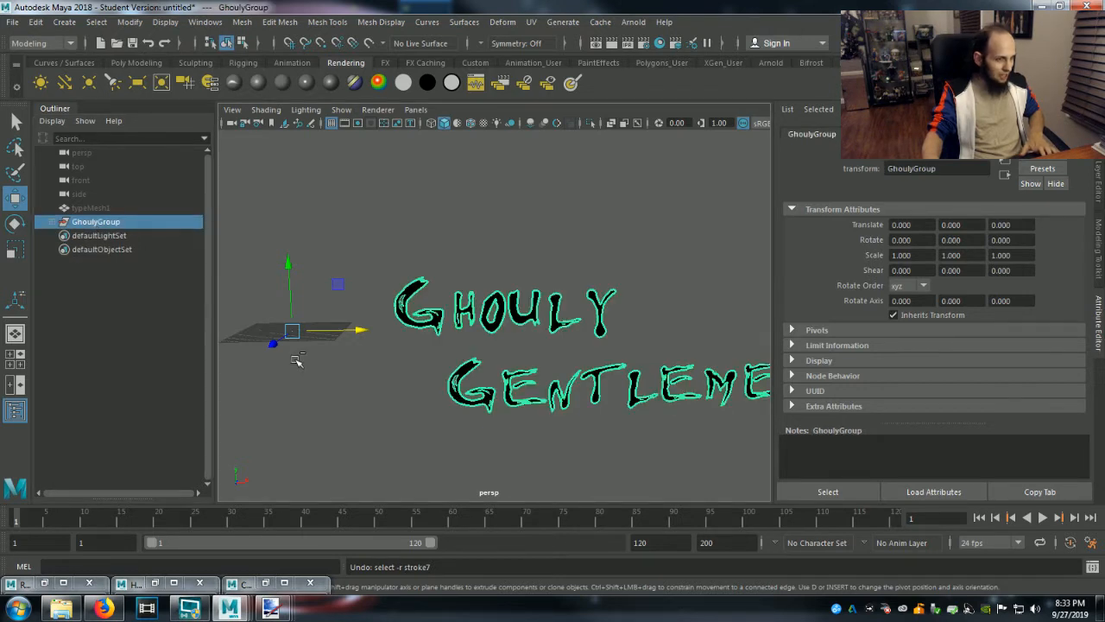
{"action": "key", "text": "ctrl+z"}
{"action": "key", "text": "ctrl+z"}
{"action": "key", "text": "ctrl+z"}
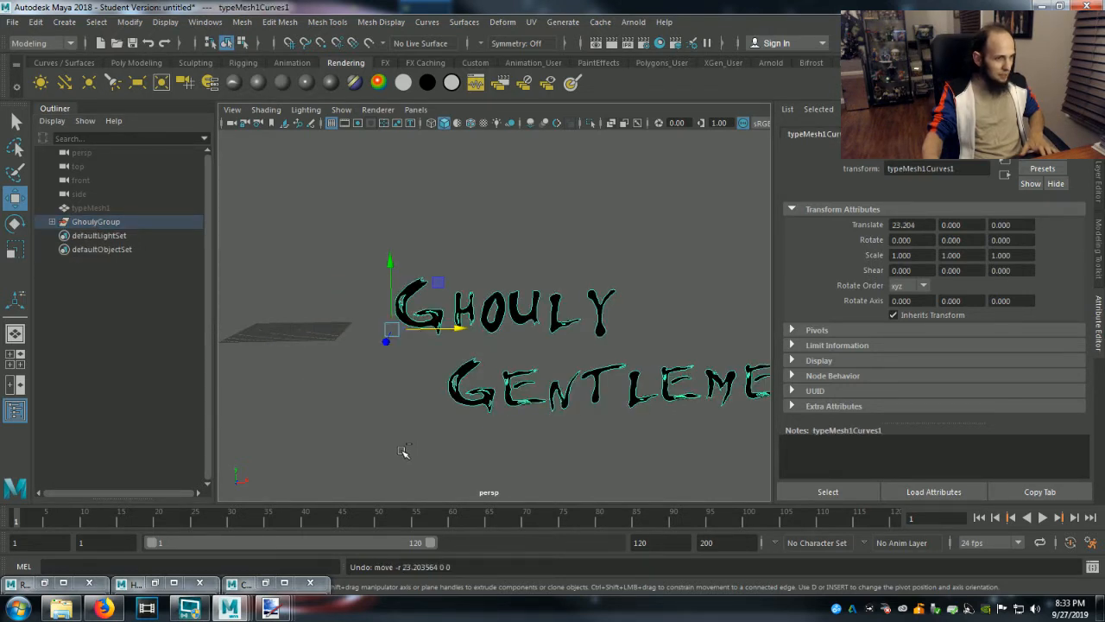
{"action": "key", "text": "ctrl+z"}
{"action": "key", "text": "ctrl+z"}
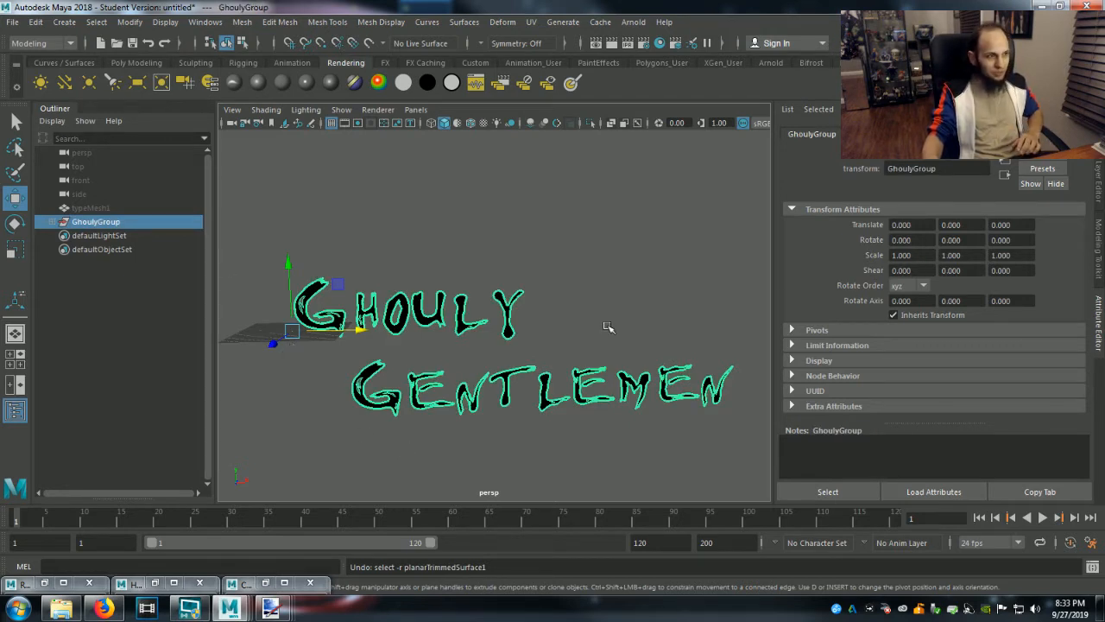
Rotate GhoulyGroup about -21.9 degrees around the X axis.
{"action": "key", "text": "e"}
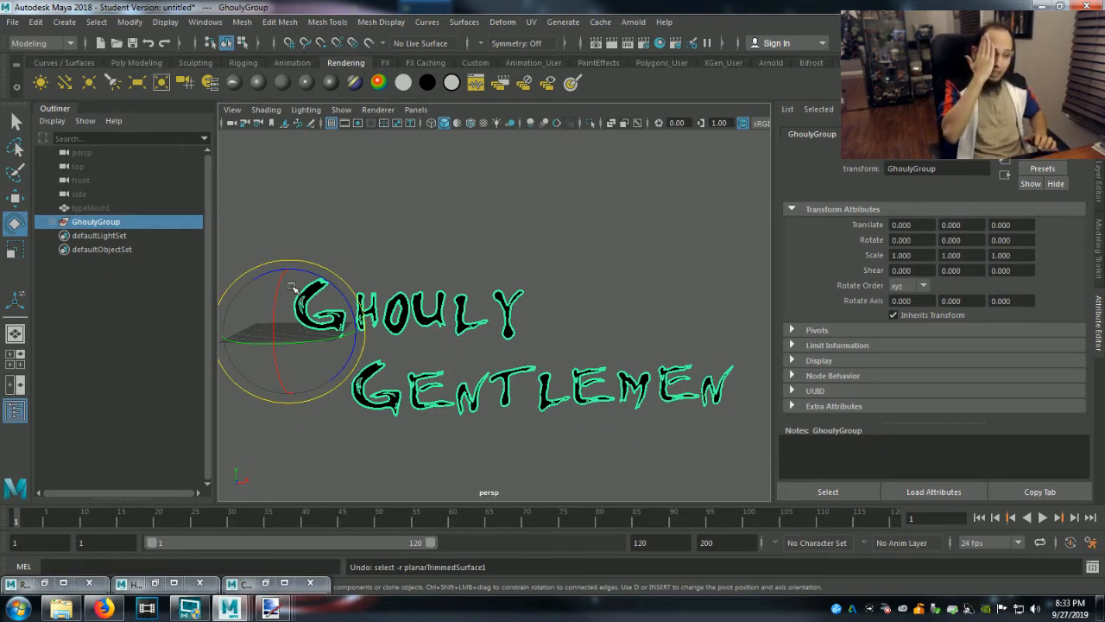
{"action": "mouse_move", "coordinate": [291, 287]}
{"action": "left_mouse_down"}
{"action": "mouse_move", "coordinate": [280, 301]}
{"action": "mouse_move", "coordinate": [287, 276]}
{"action": "left_mouse_up"}
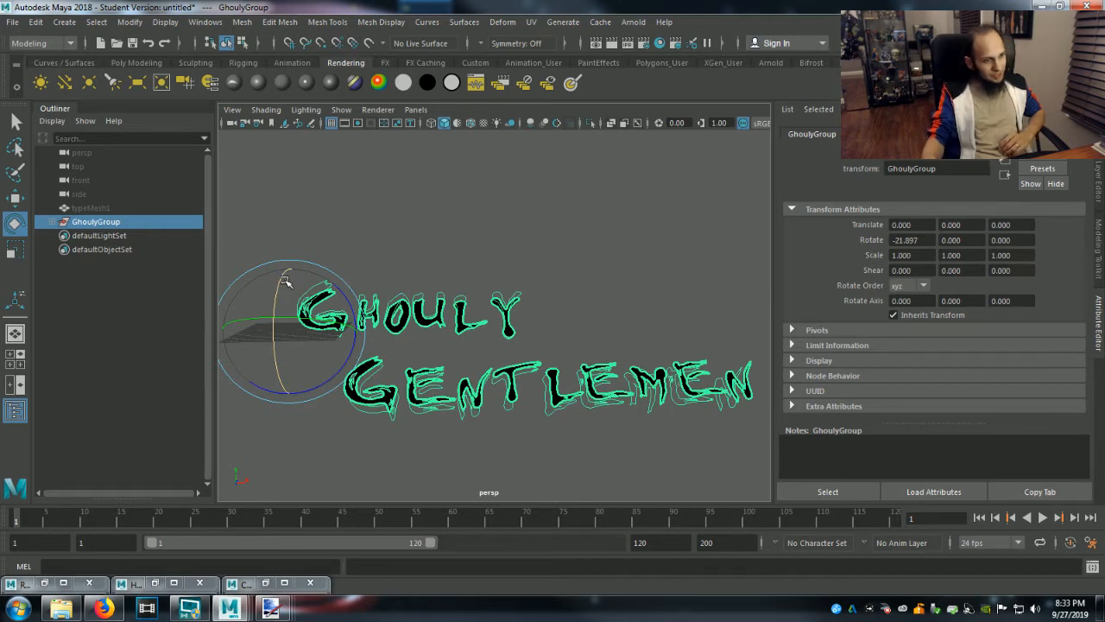
Undo the rotation, renaming and grouping of GhoulyGroup so the strokes and curves are separate objects again.
{"action": "key", "text": "ctrl+z"}
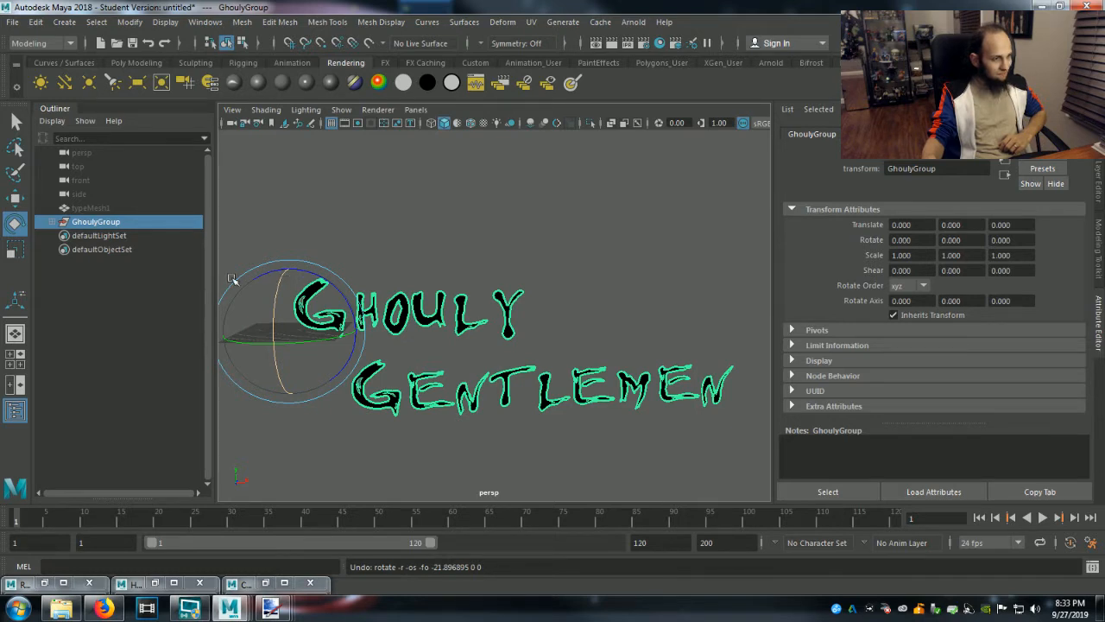
{"action": "key", "text": "ctrl+z"}
{"action": "key", "text": "ctrl+z"}
{"action": "key", "text": "ctrl+z"}
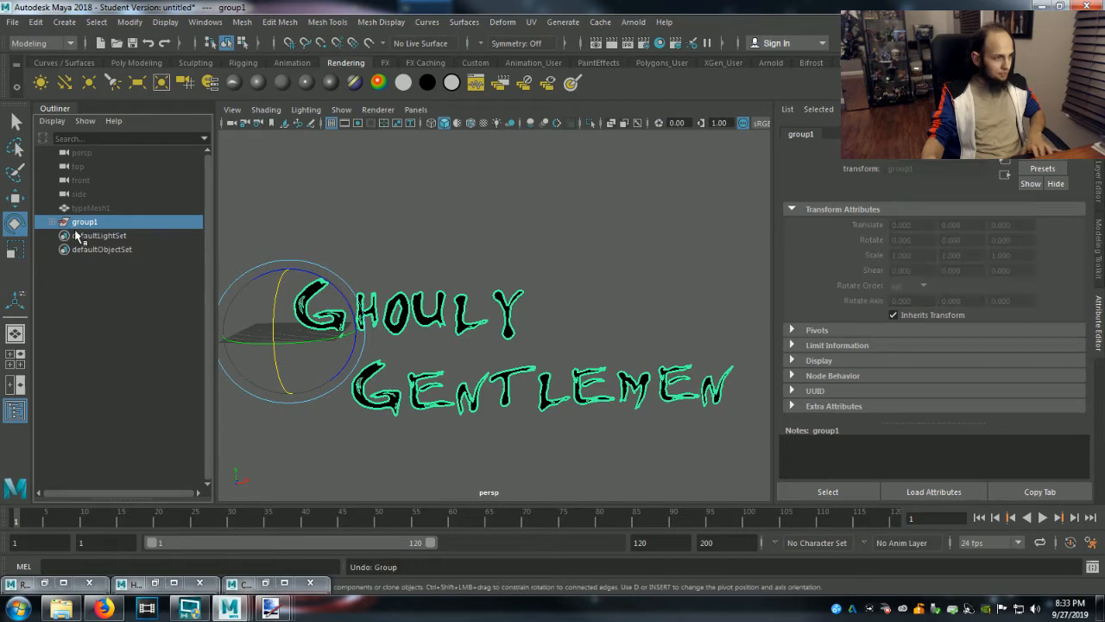
Select typeMesh1Curves1 and set its X rotation to -90 degrees so the lettering lies flat.
{"action": "left_click", "coordinate": [84, 236]}
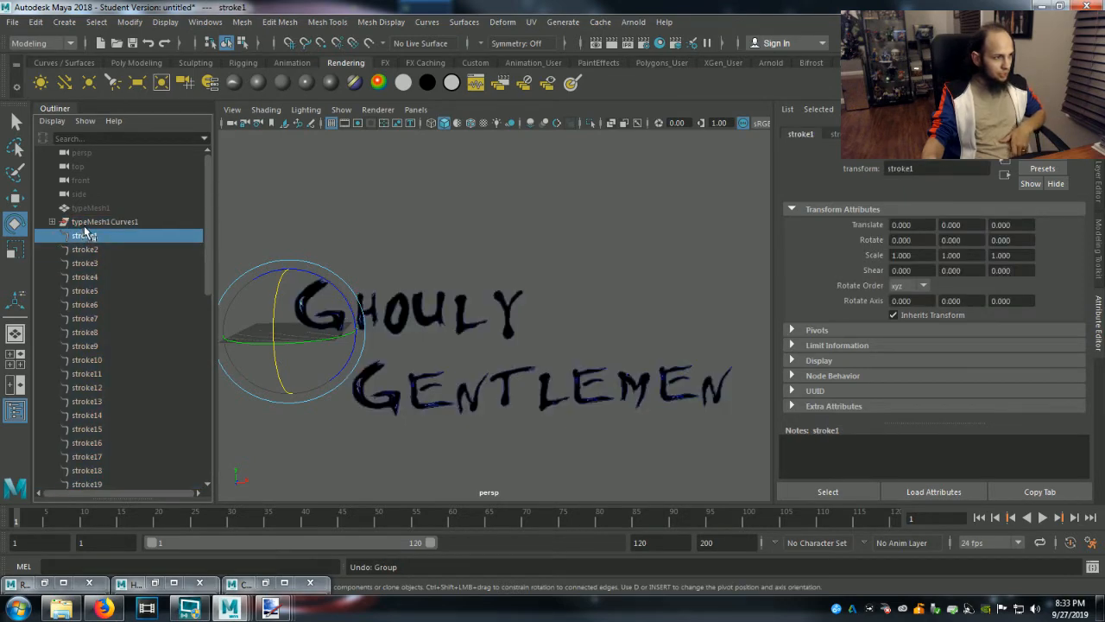
{"action": "left_click", "coordinate": [84, 226]}
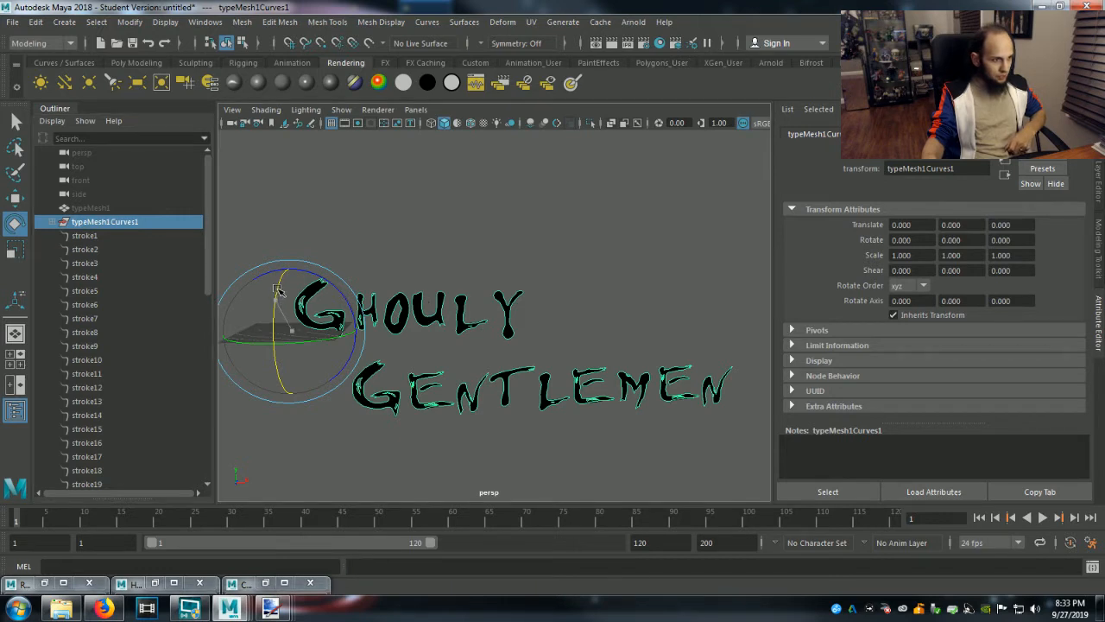
{"action": "left_click_drag", "start_coordinate": [284, 277], "coordinate": [297, 262]}
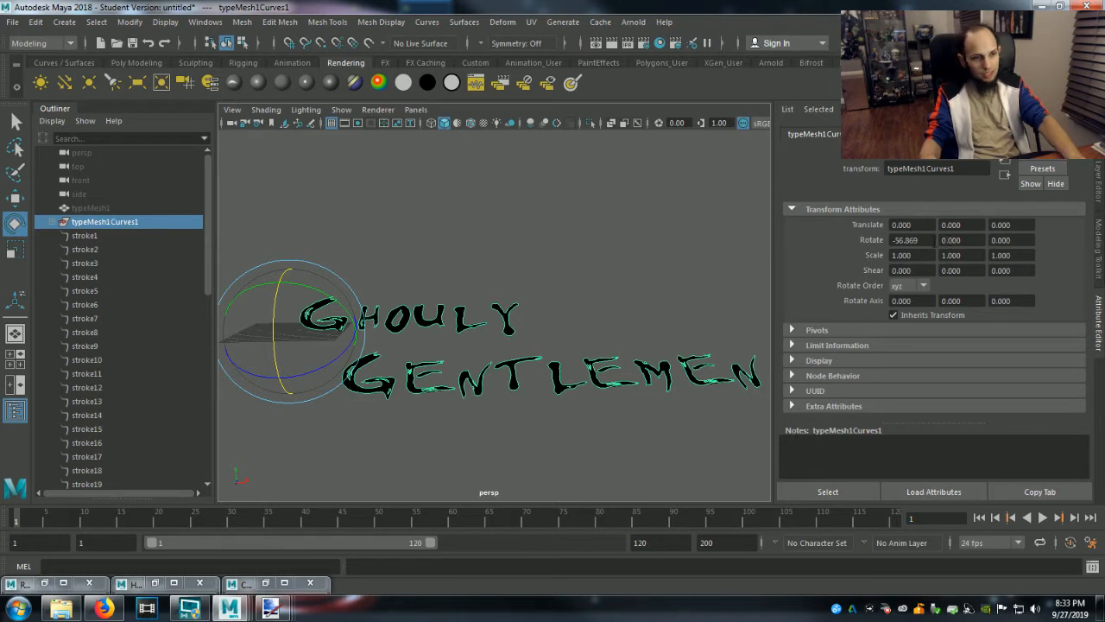
{"action": "left_click_drag", "start_coordinate": [926, 240], "coordinate": [892, 243]}
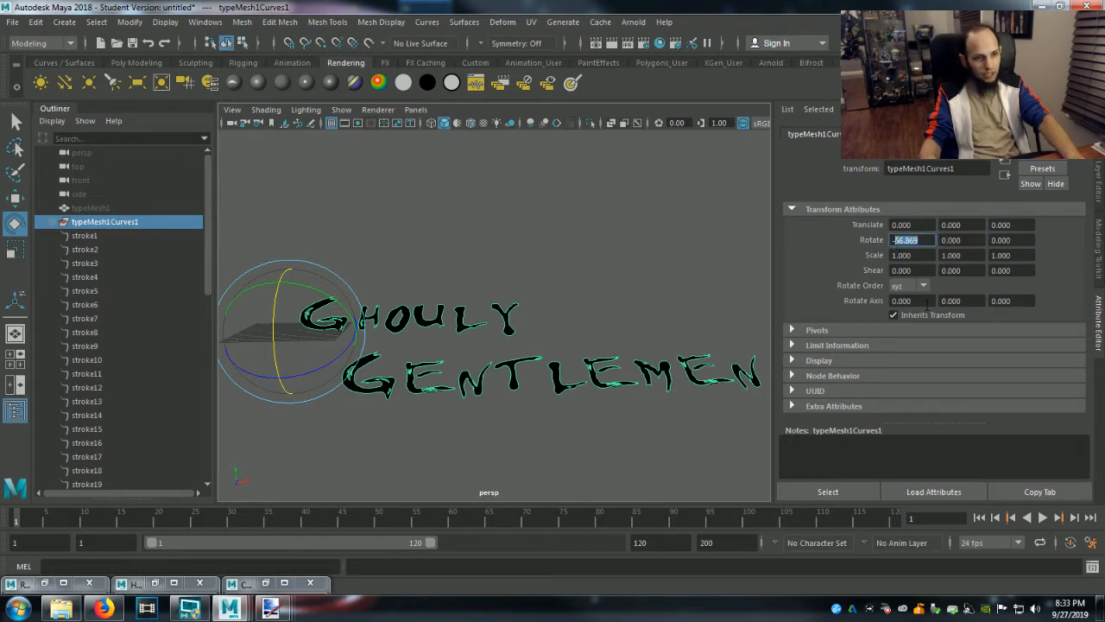
{"action": "type", "text": "-90"}
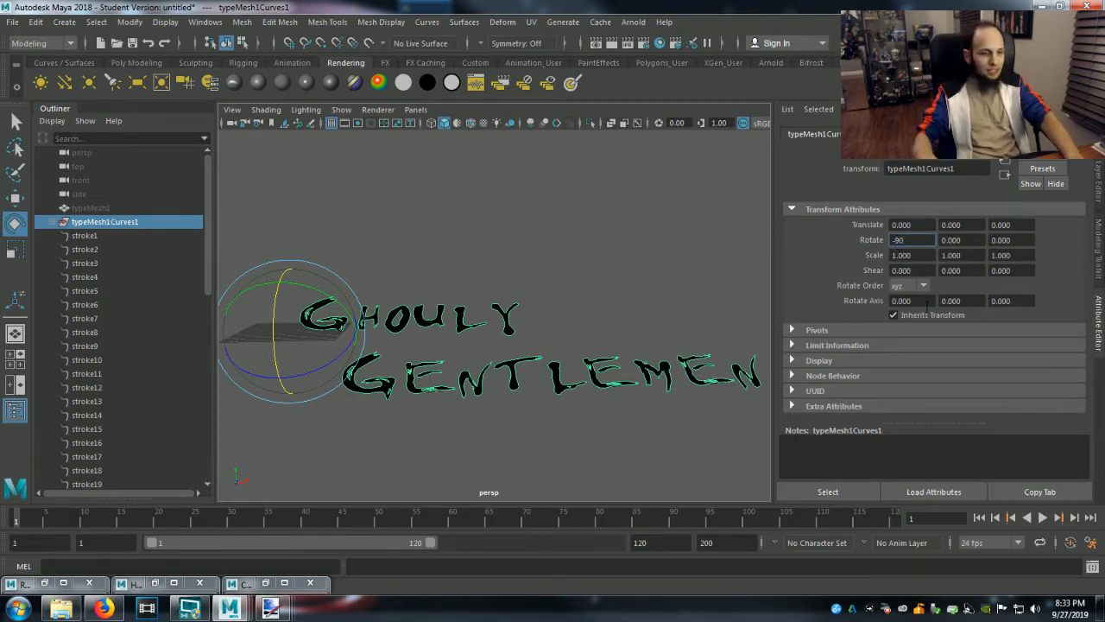
{"action": "left_click", "coordinate": [920, 254]}
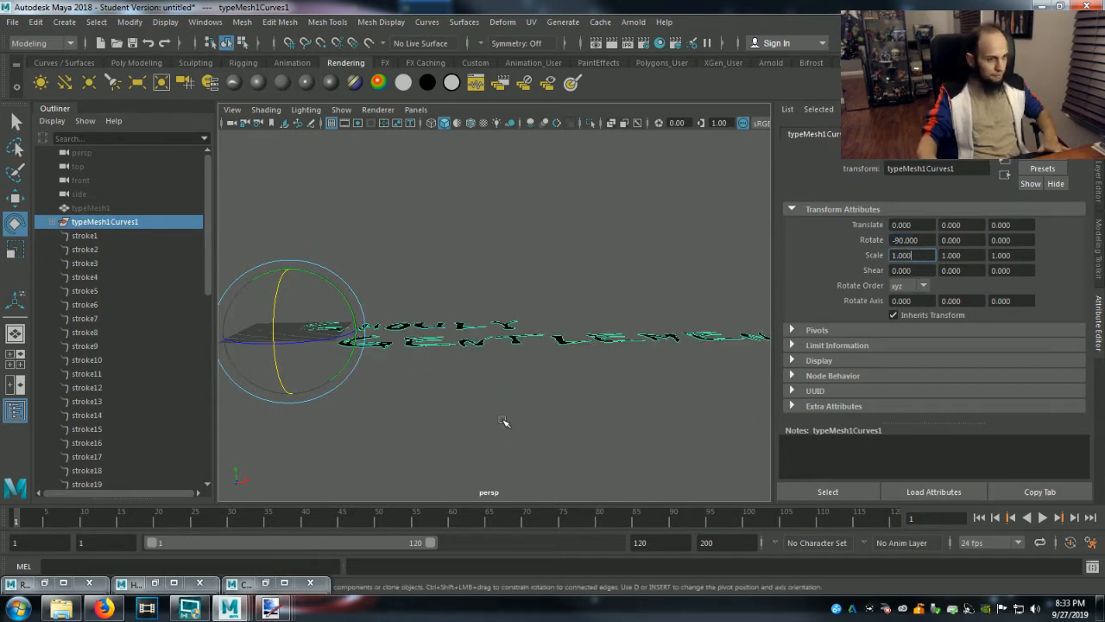
Move typeMesh1Curves1 to about -39.4 along X and display the lettering in the top orthographic view.
{"action": "key", "text": "w"}
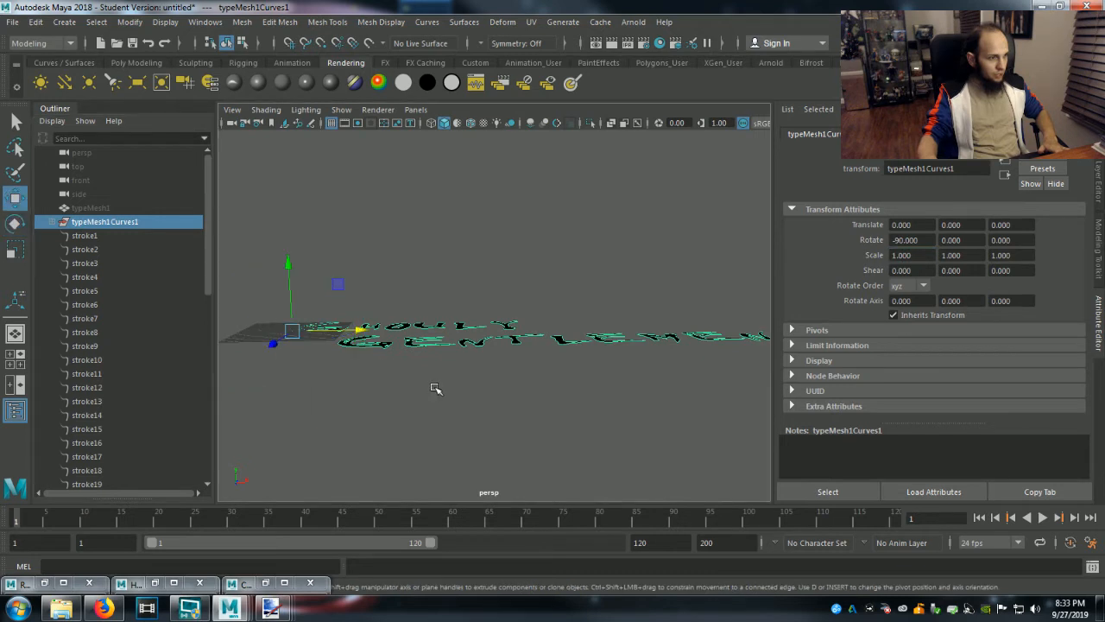
{"action": "left_click_drag", "start_coordinate": [460, 322], "coordinate": [378, 325]}
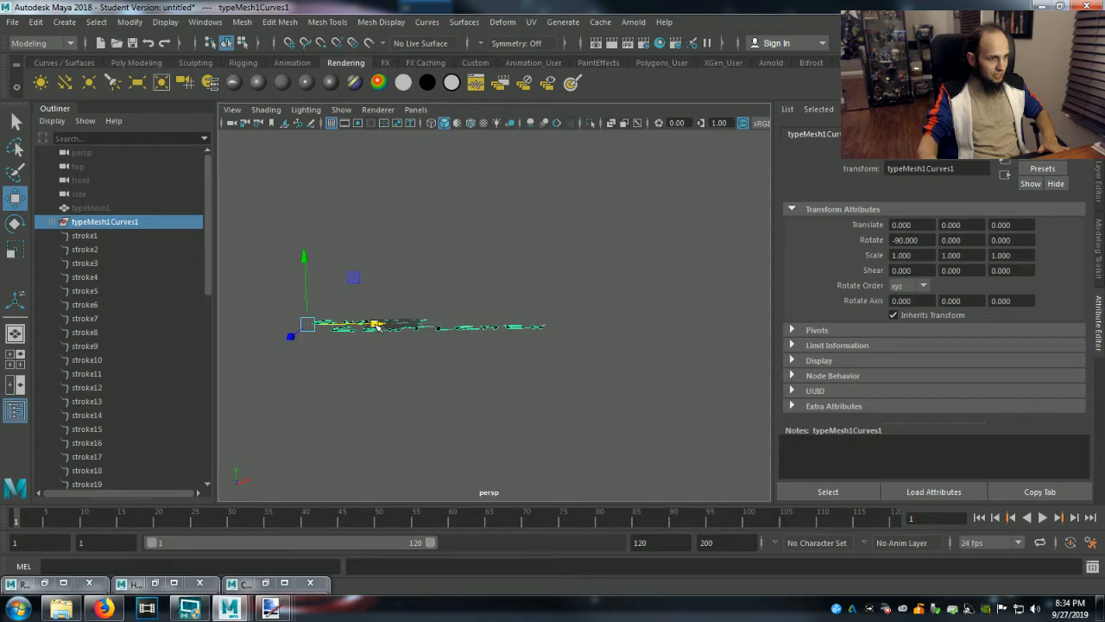
{"action": "left_click", "coordinate": [415, 110]}
{"action": "mouse_move", "coordinate": [472, 154]}
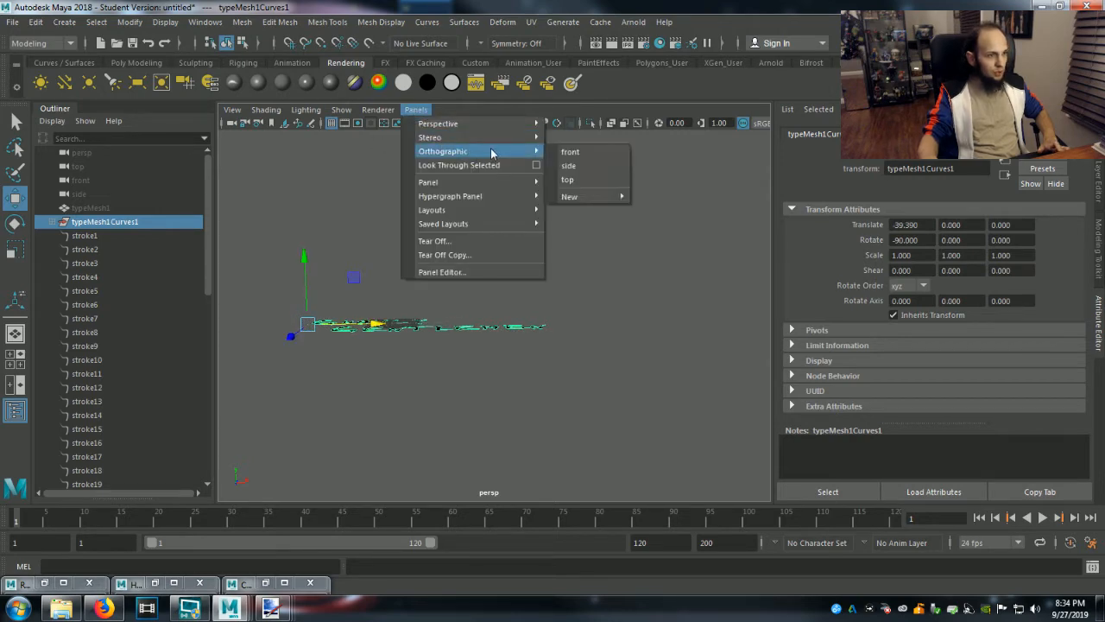
{"action": "left_click", "coordinate": [573, 178]}
{"action": "scroll", "coordinate": [662, 343], "scroll_direction": "down", "scroll_amount": 6}
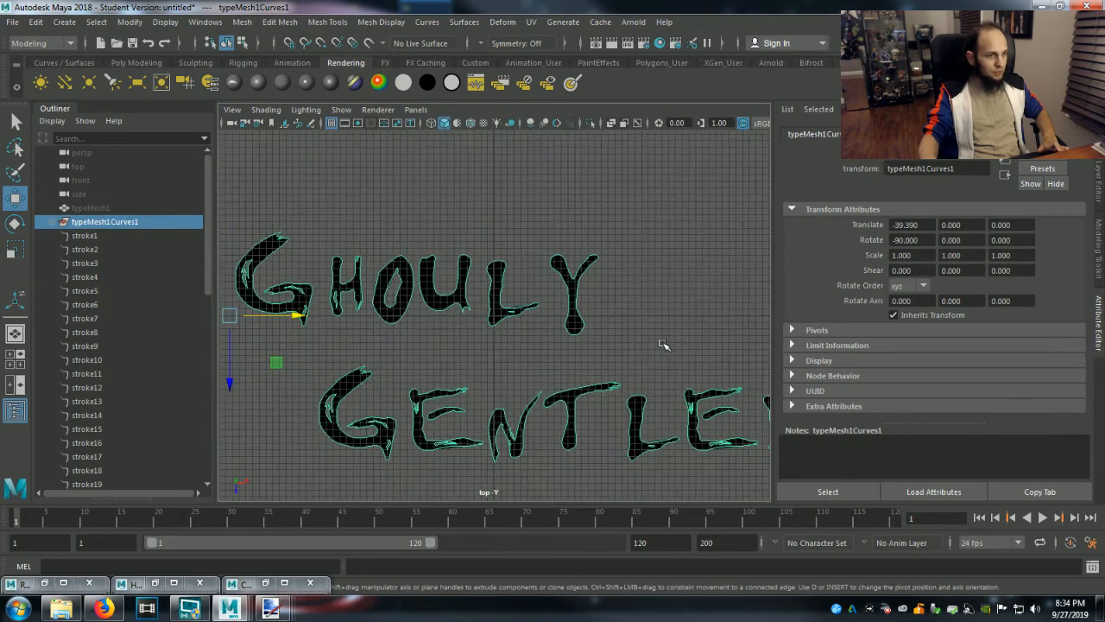
Shift typeMesh1Curves1 further to about -44.7 along X and fit both lines of the lettering in the top view.
{"action": "scroll", "coordinate": [662, 343], "scroll_direction": "up", "scroll_amount": 2}
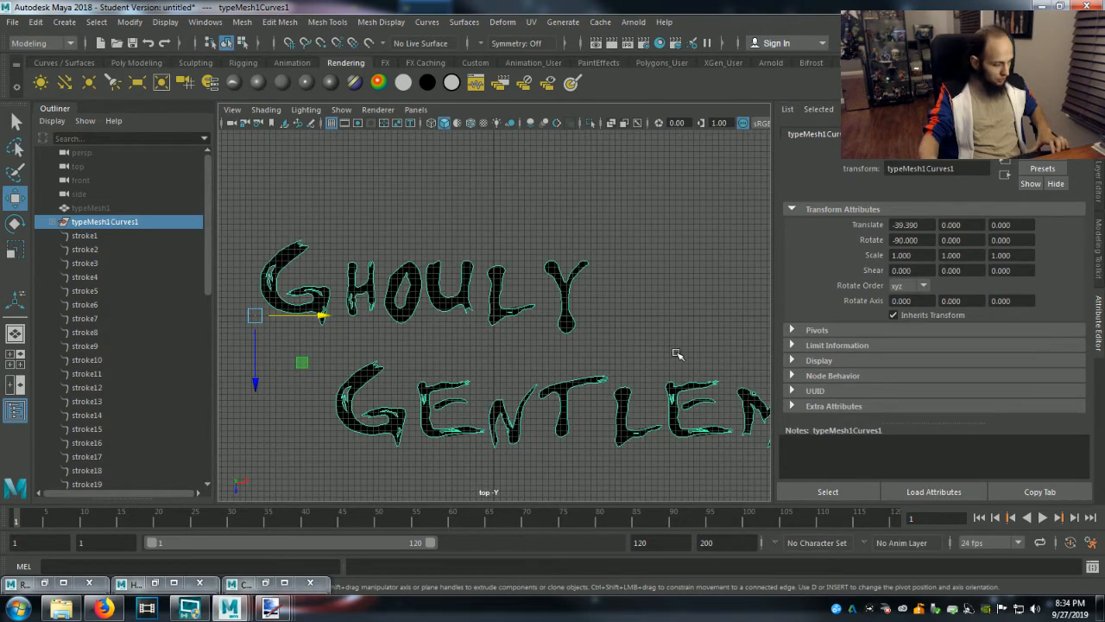
{"action": "middle_click_drag", "start_coordinate": [622, 364], "coordinate": [619, 342]}
{"action": "scroll", "coordinate": [619, 342], "scroll_direction": "down", "scroll_amount": 1}
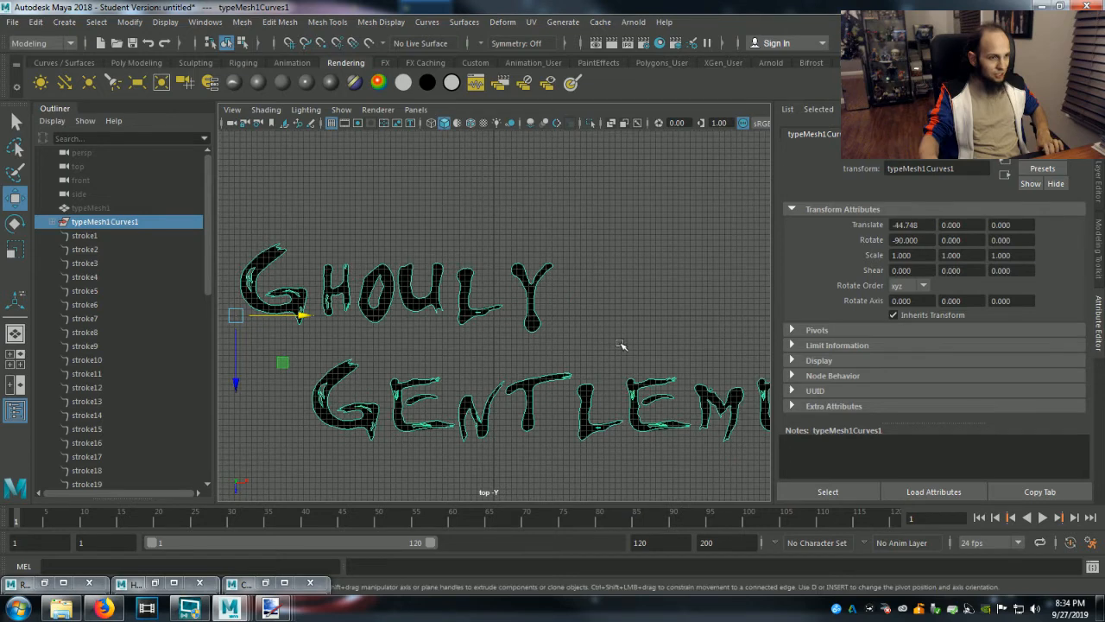
{"action": "scroll", "coordinate": [623, 319], "scroll_direction": "down", "scroll_amount": 2}
{"action": "scroll", "coordinate": [623, 318], "scroll_direction": "down", "scroll_amount": 4}
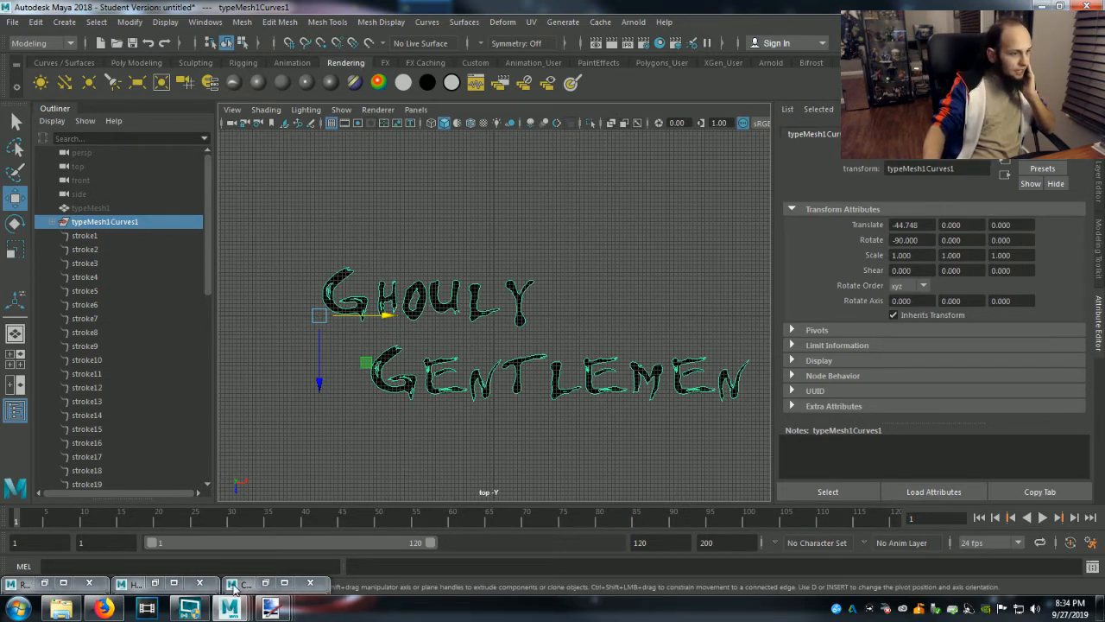
Switch to the Maya window with the GG Light.ma scene and minimize the Content Browser to see the ghost and Pac-Man outlines.
{"action": "mouse_move", "coordinate": [229, 608]}
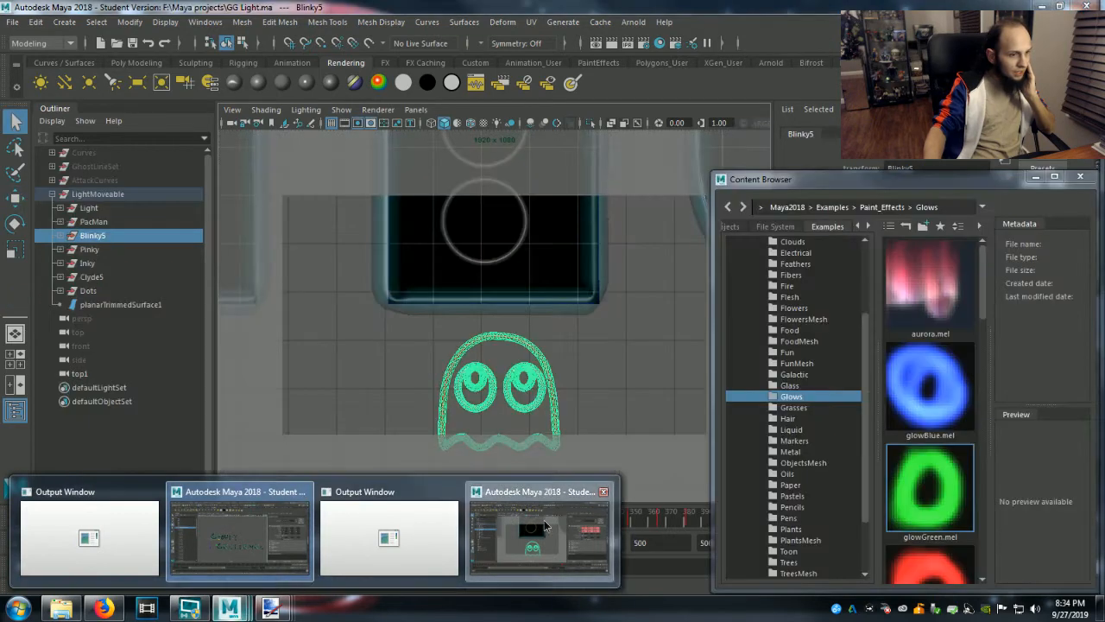
{"action": "left_click", "coordinate": [544, 519]}
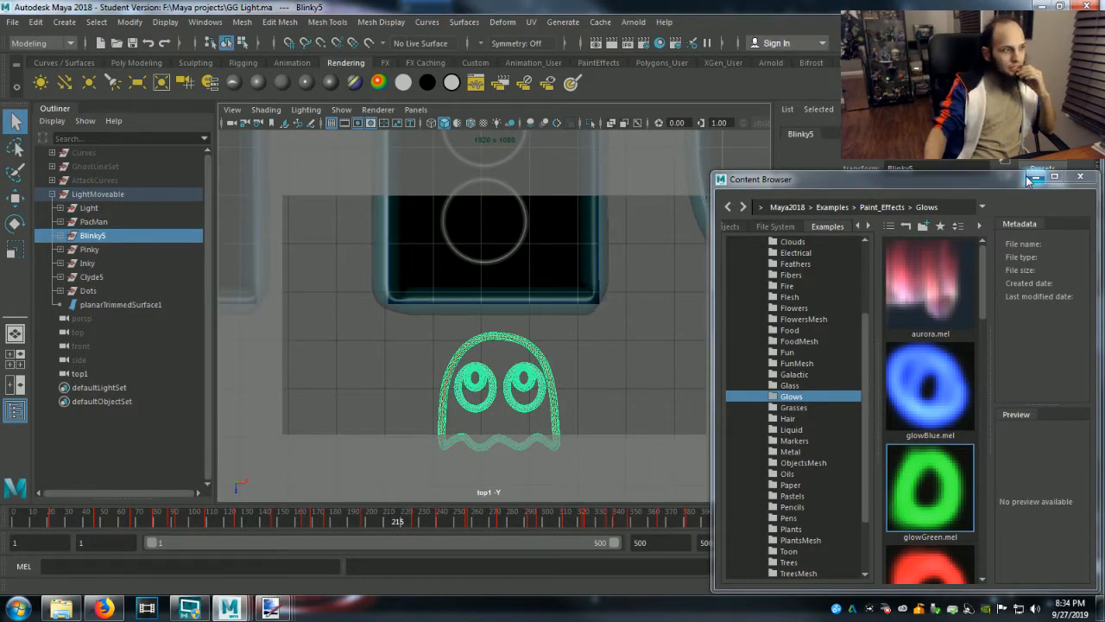
{"action": "left_click", "coordinate": [1034, 177]}
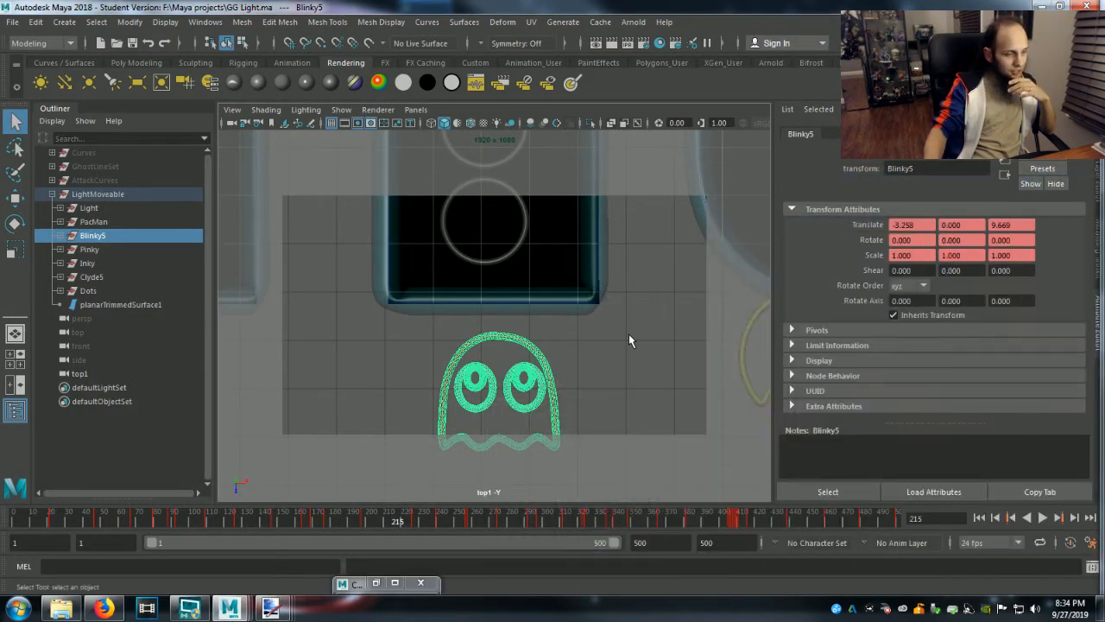
{"action": "scroll", "coordinate": [624, 350], "scroll_direction": "down", "scroll_amount": 5}
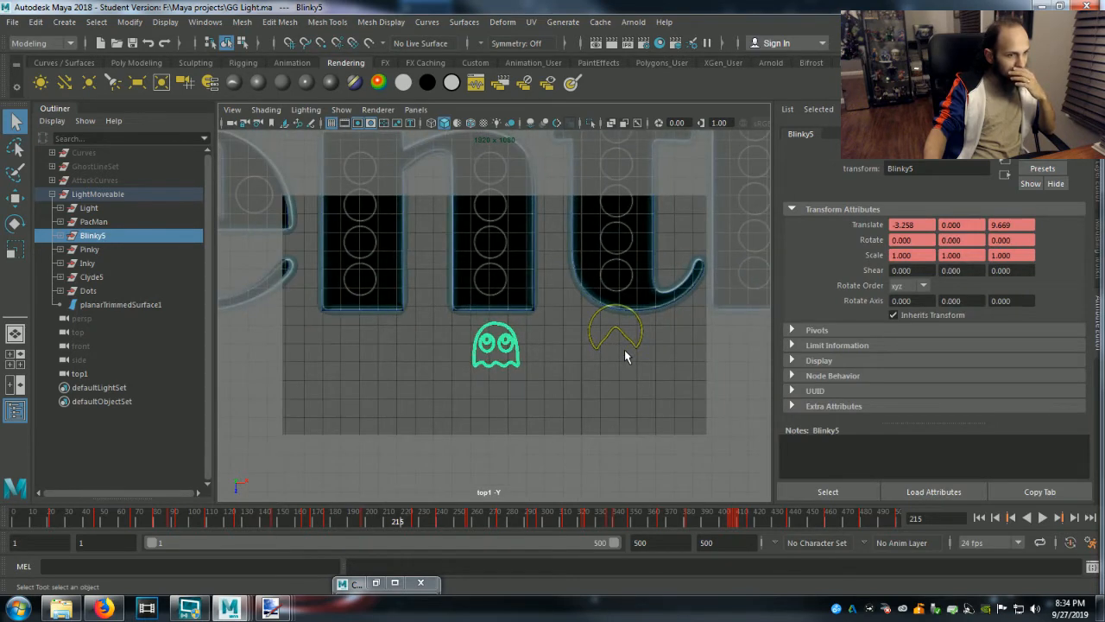
{"action": "scroll", "coordinate": [624, 349], "scroll_direction": "up", "scroll_amount": 1}
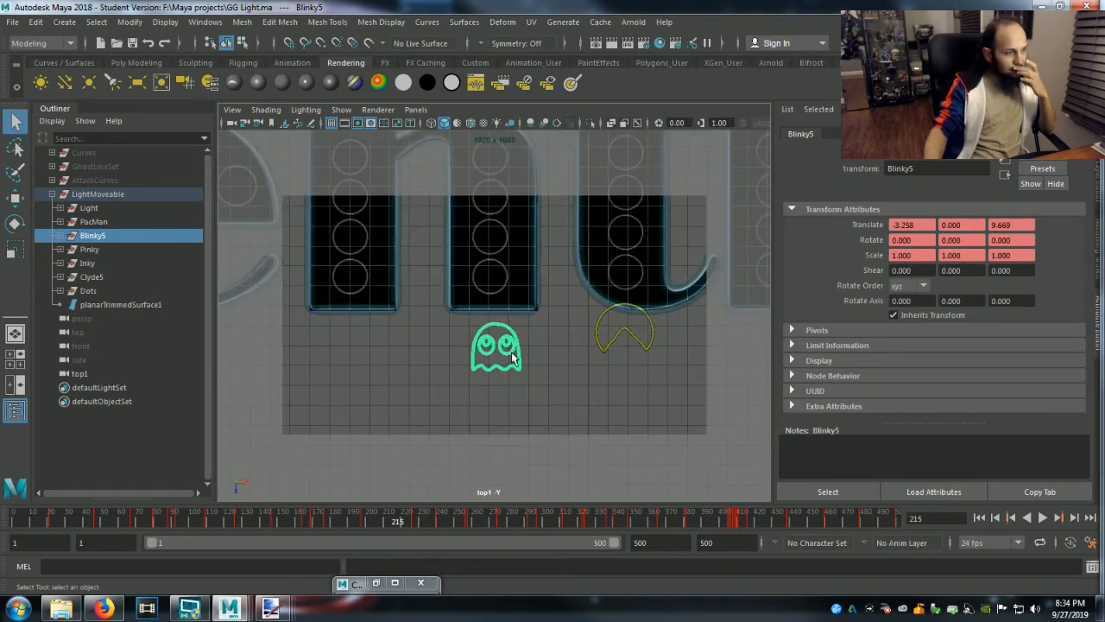
Copy the PacMan group inside LightMoveable and accept the student version notice.
{"action": "left_click", "coordinate": [95, 222]}
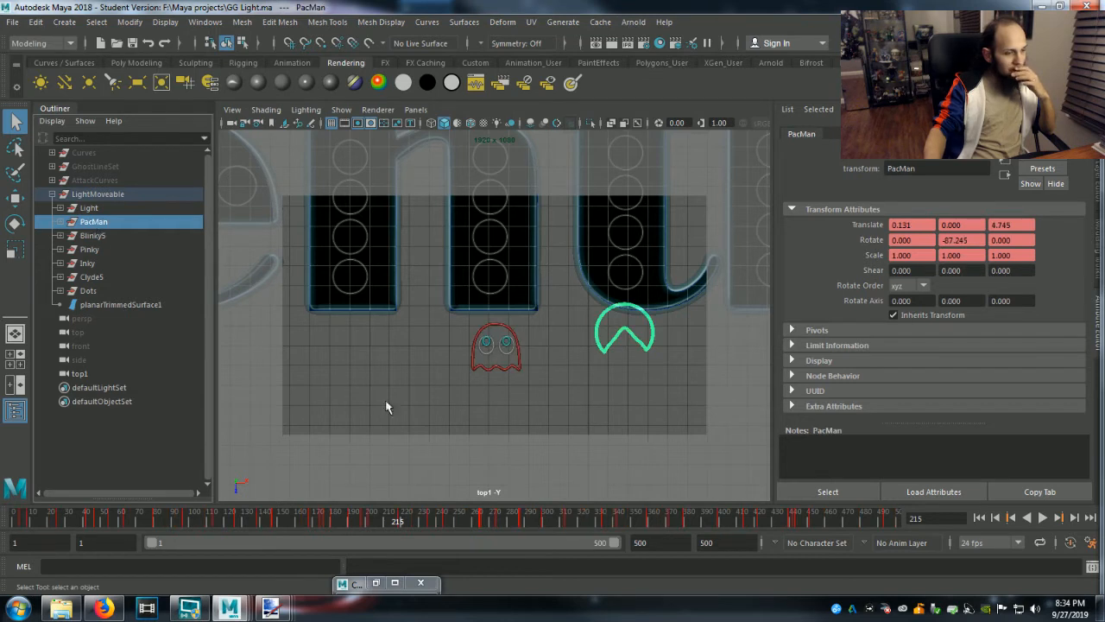
{"action": "key", "text": "ctrl+s"}
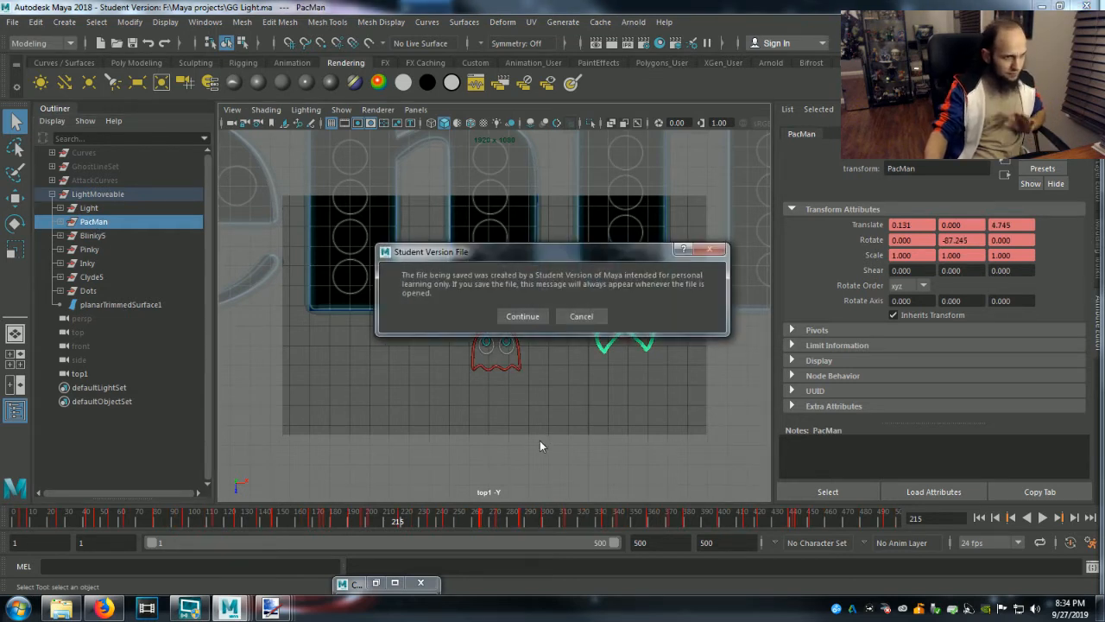
{"action": "left_click", "coordinate": [526, 318]}
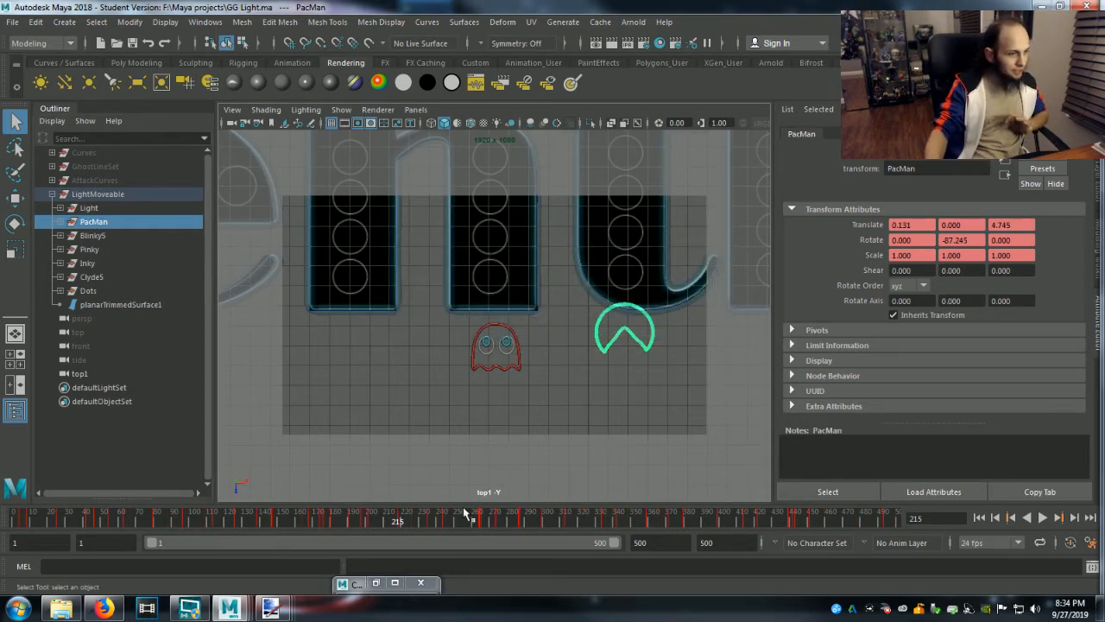
Return to the untitled Ghouly Gentlemen scene and paste the copied Pac-Man, accepting the student version notice.
{"action": "mouse_move", "coordinate": [229, 609]}
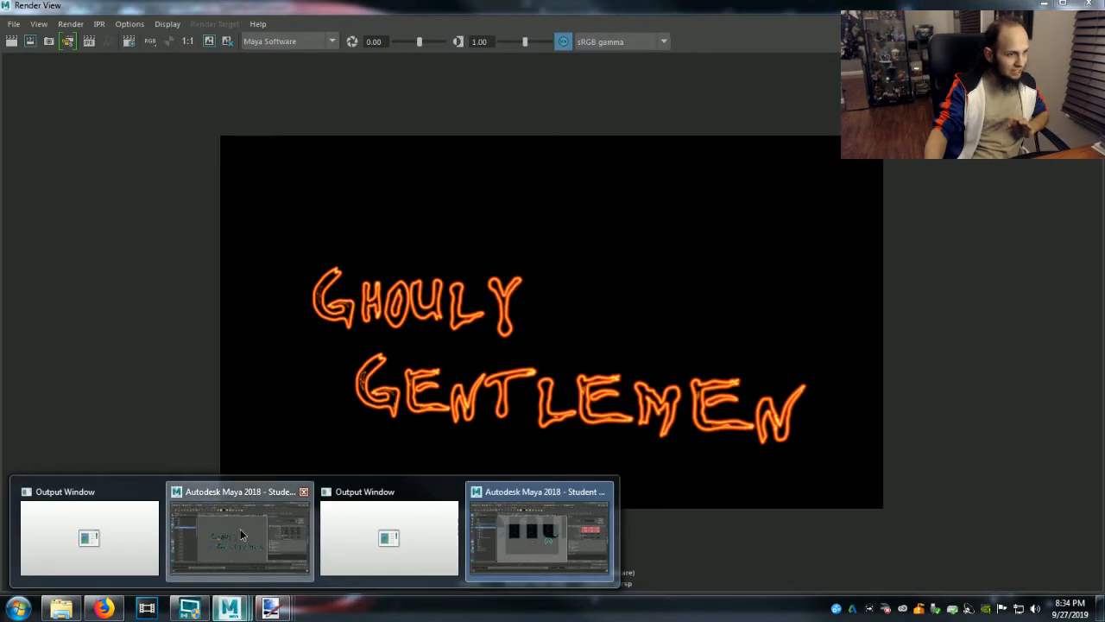
{"action": "left_click", "coordinate": [240, 529]}
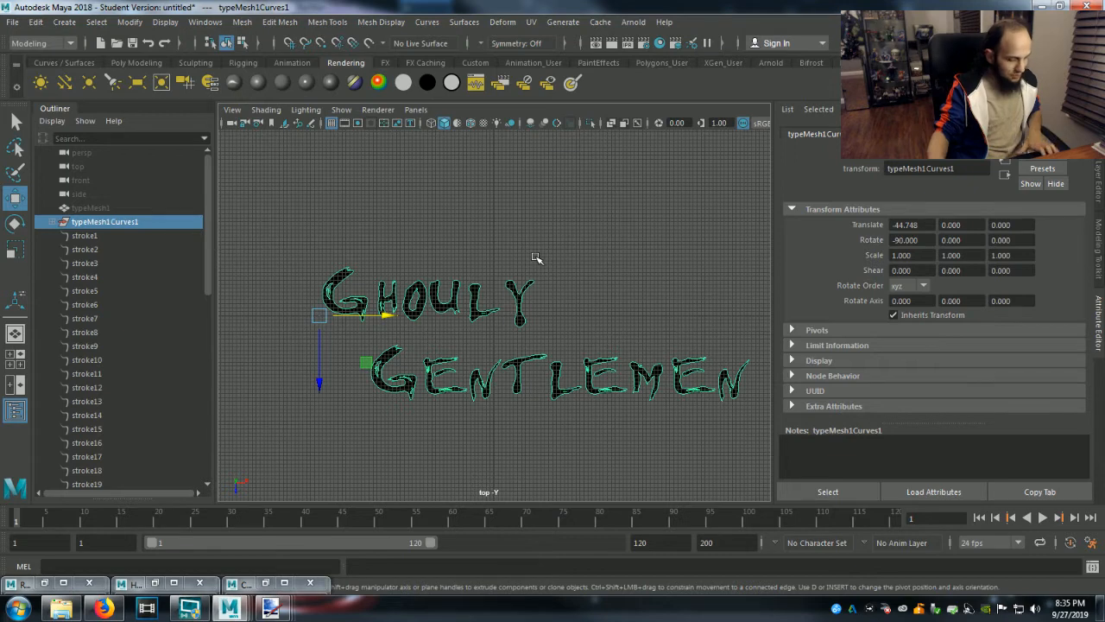
{"action": "key", "text": "ctrl+v"}
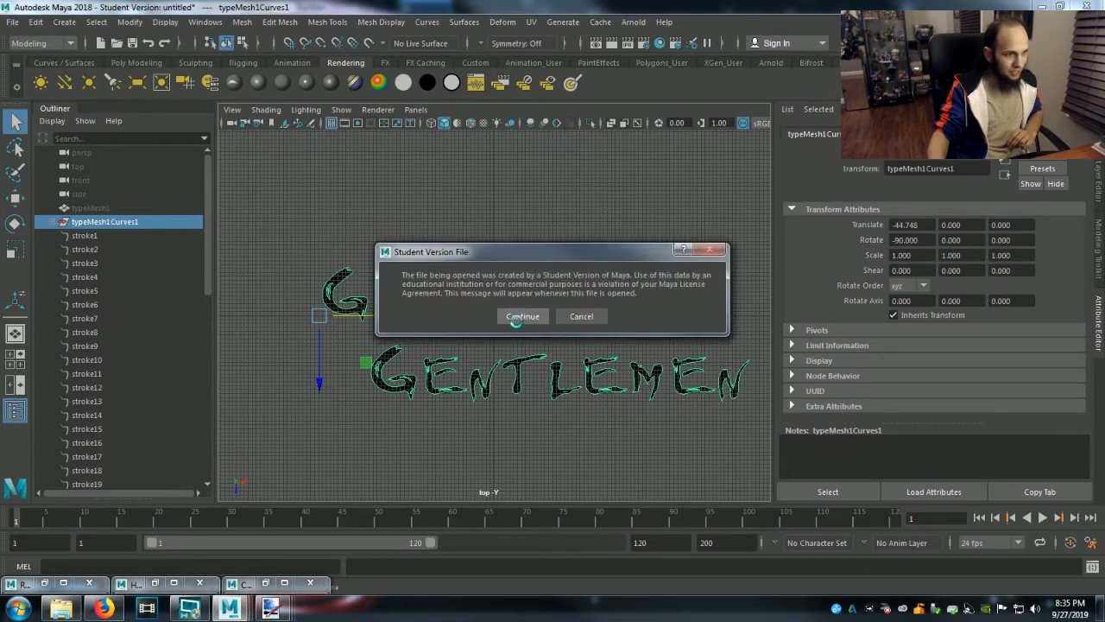
{"action": "left_click", "coordinate": [516, 320]}
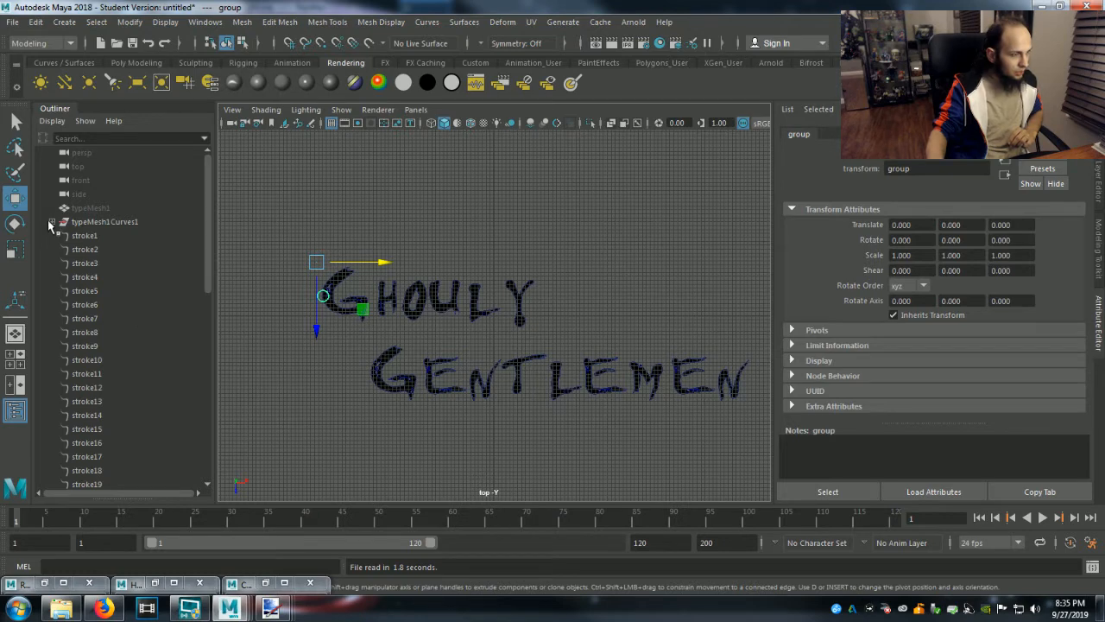
Rename the pasted group at the end of the object list as PacMan.
{"action": "scroll", "coordinate": [66, 315], "scroll_direction": "down", "scroll_amount": 10}
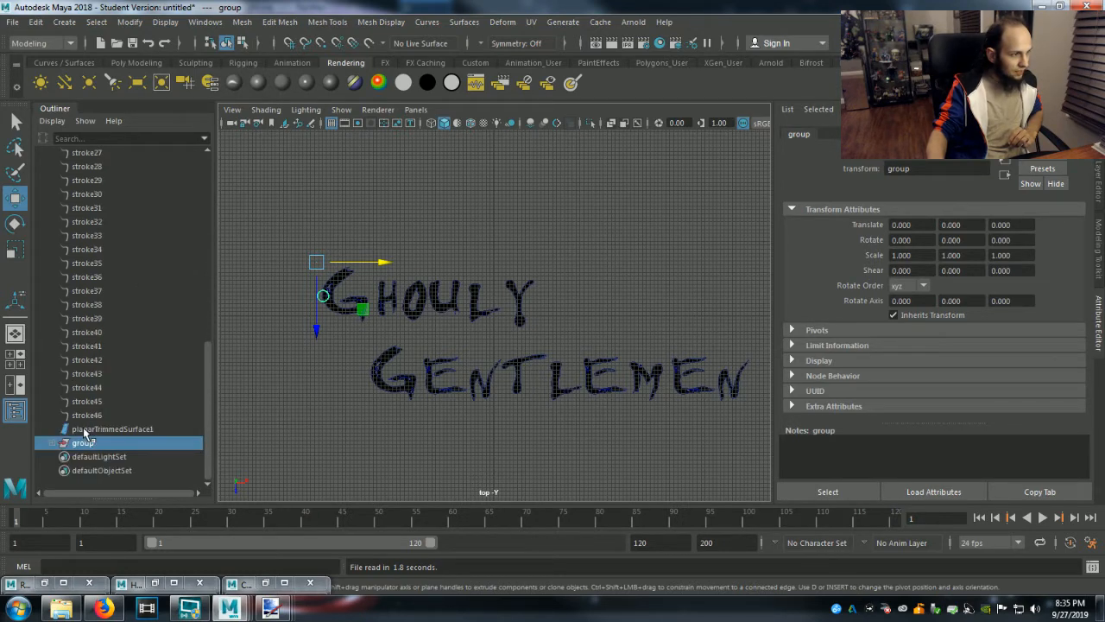
{"action": "double_click", "coordinate": [98, 445]}
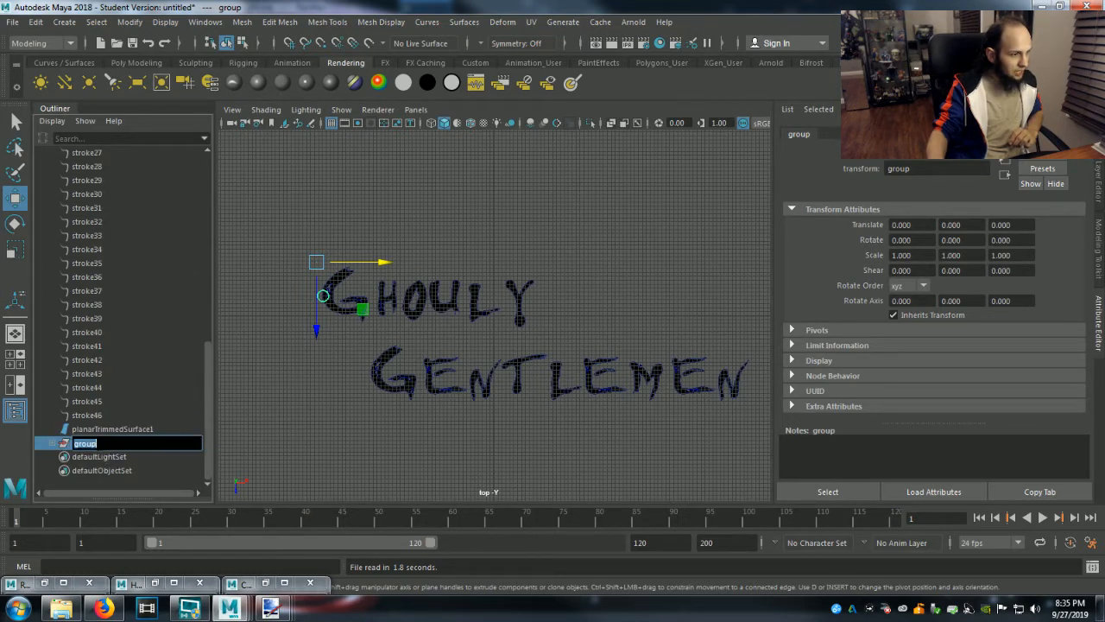
{"action": "type", "text": "Pac"}
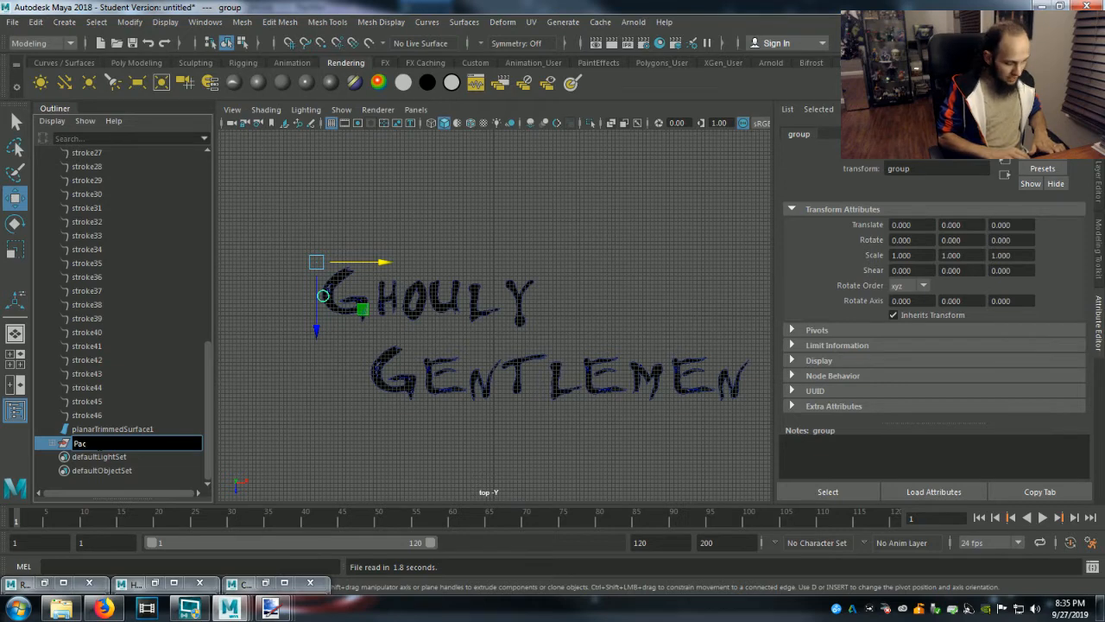
{"action": "type", "text": "Man"}
{"action": "key", "text": "Return"}
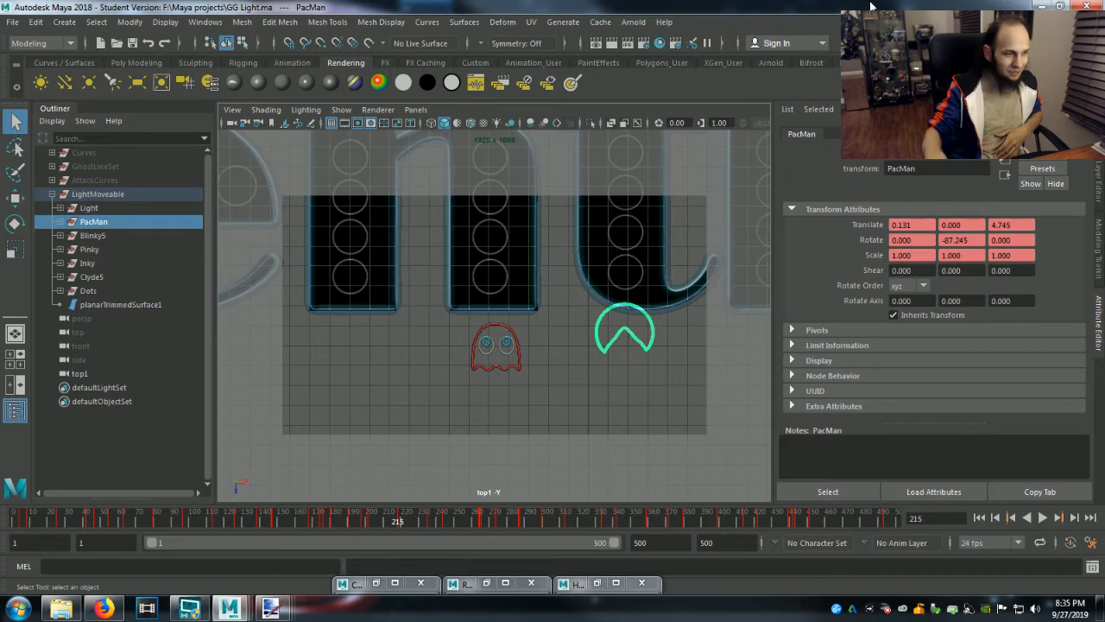
Back in the Ghouly Gentlemen scene, go to frame 35 and select pasted__LightMoveable inside the PacMan group.
{"action": "mouse_move", "coordinate": [229, 609]}
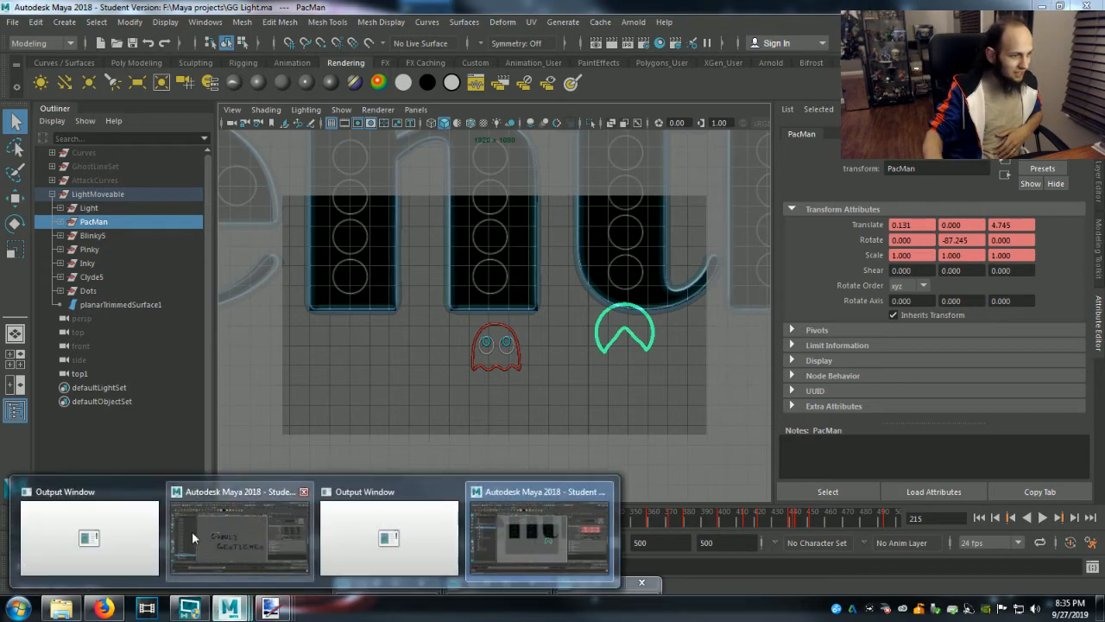
{"action": "left_click", "coordinate": [270, 532]}
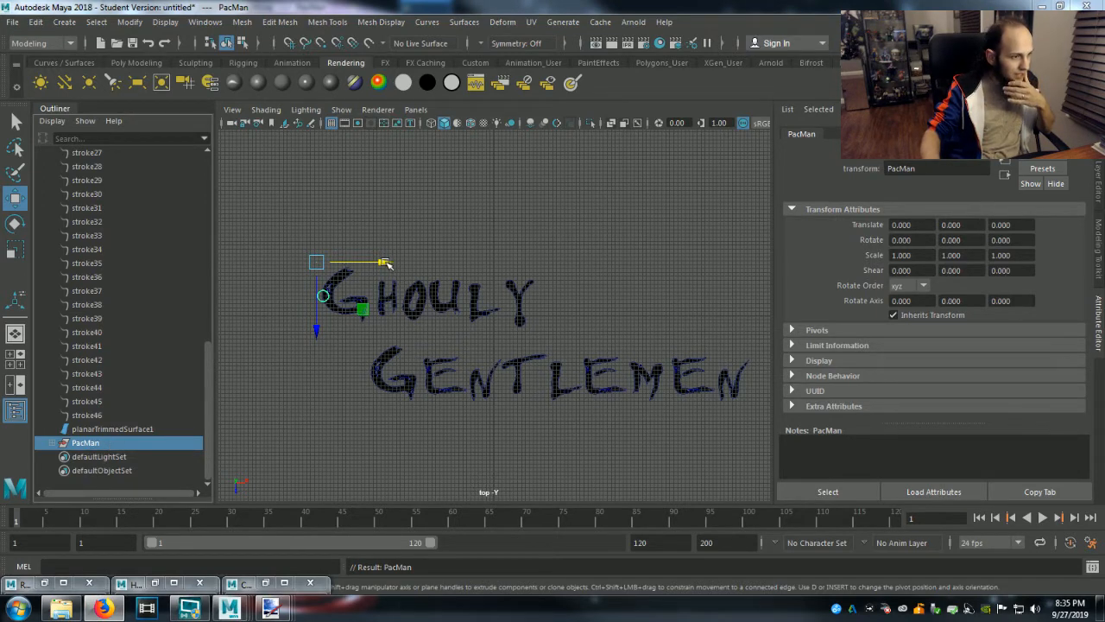
{"action": "left_click", "coordinate": [269, 518]}
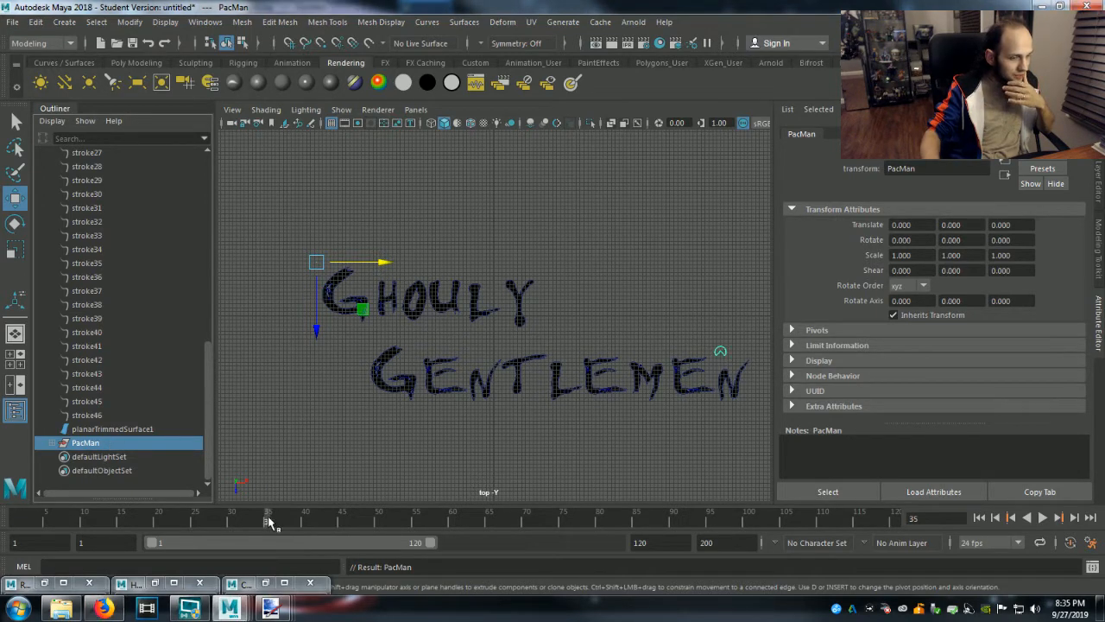
{"action": "left_click", "coordinate": [52, 442]}
{"action": "left_click", "coordinate": [91, 457]}
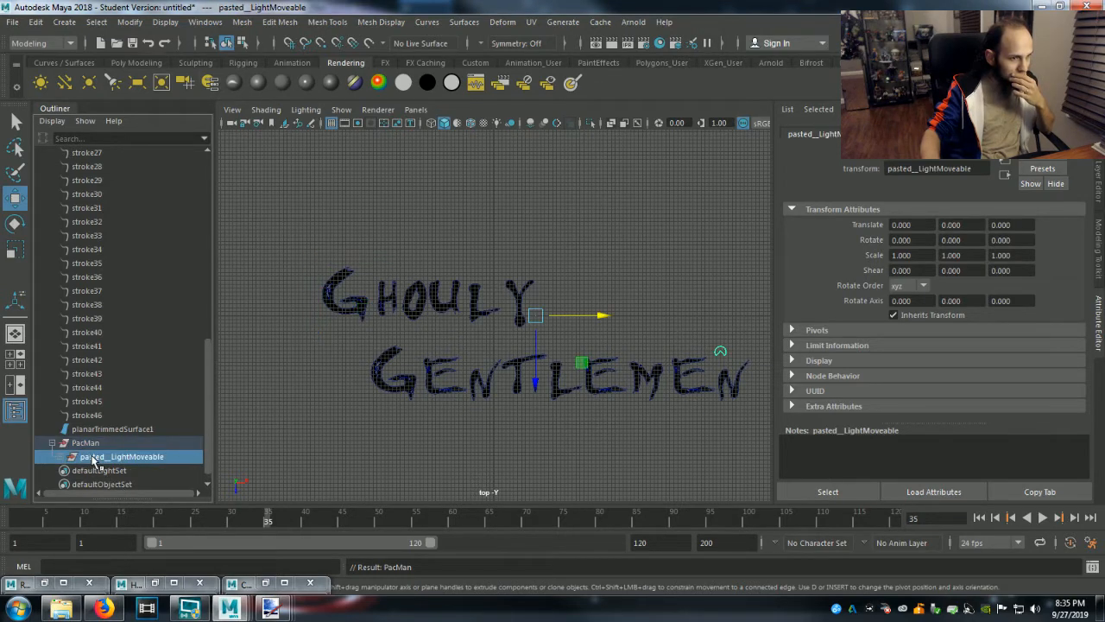
Select pasted__PacMan inside pasted__LightMoveable and delete its animation keys at frames 4.20 and 8.40.
{"action": "left_click", "coordinate": [59, 456]}
{"action": "scroll", "coordinate": [64, 459], "scroll_direction": "down", "scroll_amount": 2}
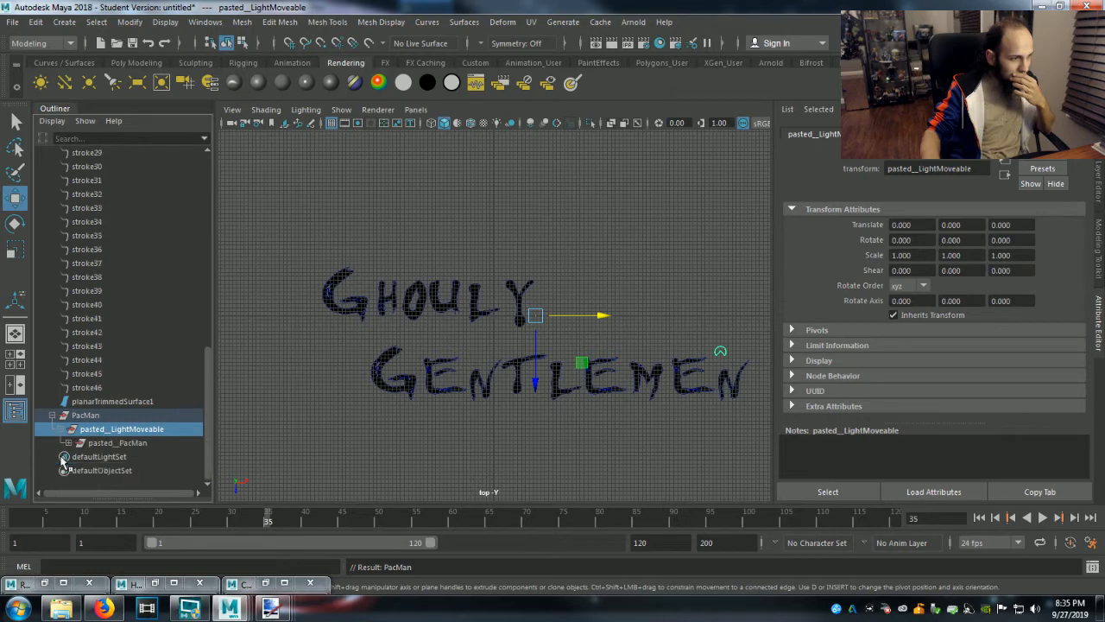
{"action": "left_click", "coordinate": [104, 445]}
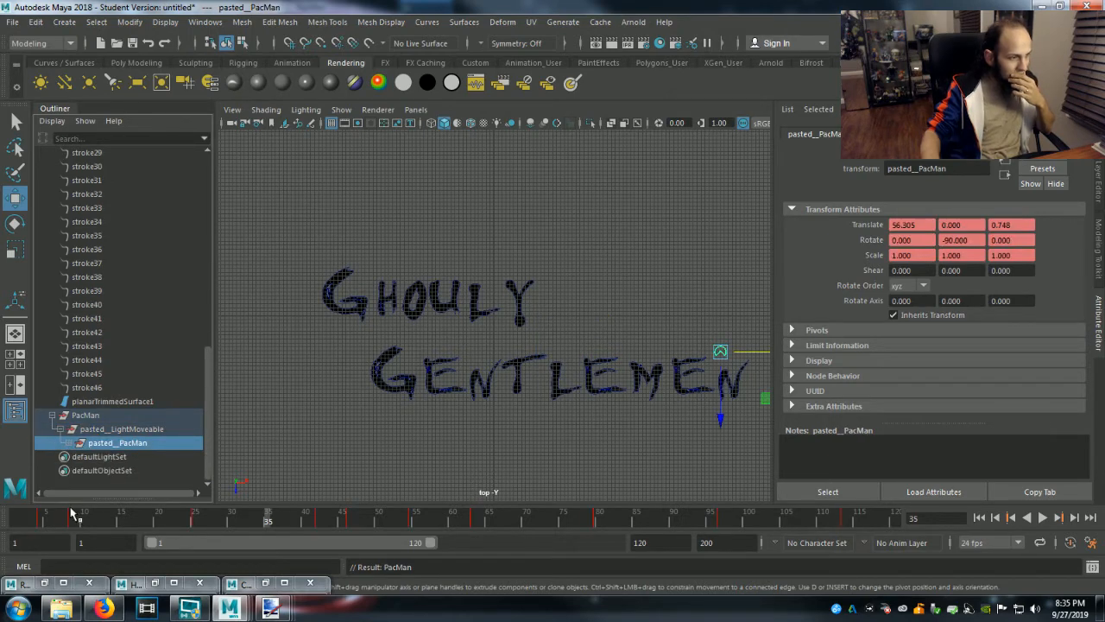
{"action": "left_click", "coordinate": [1013, 516]}
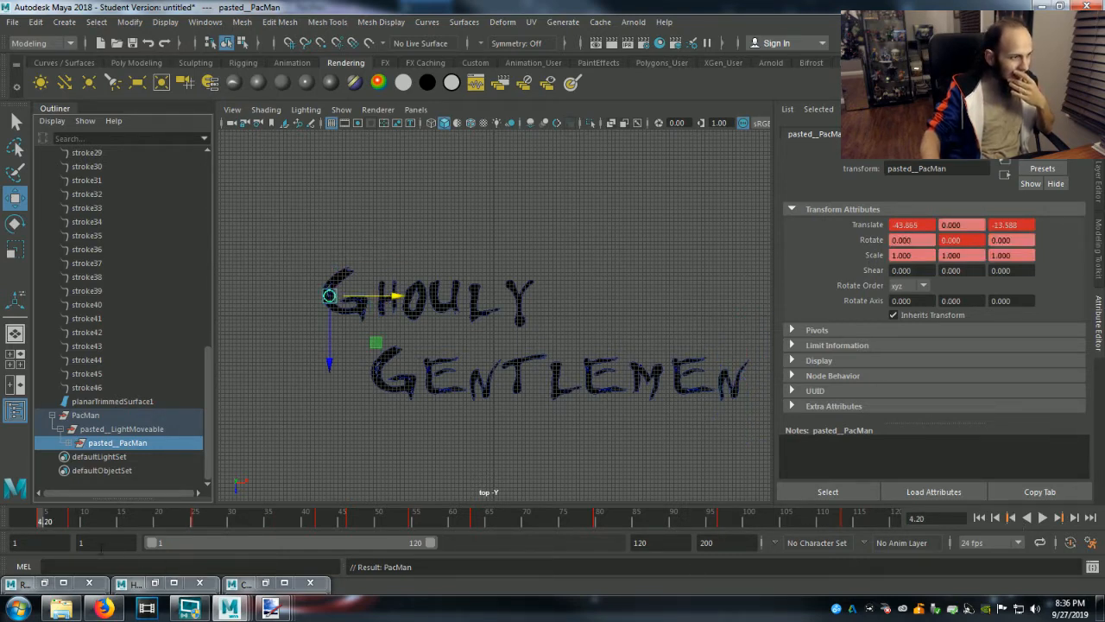
{"action": "right_click", "coordinate": [41, 520]}
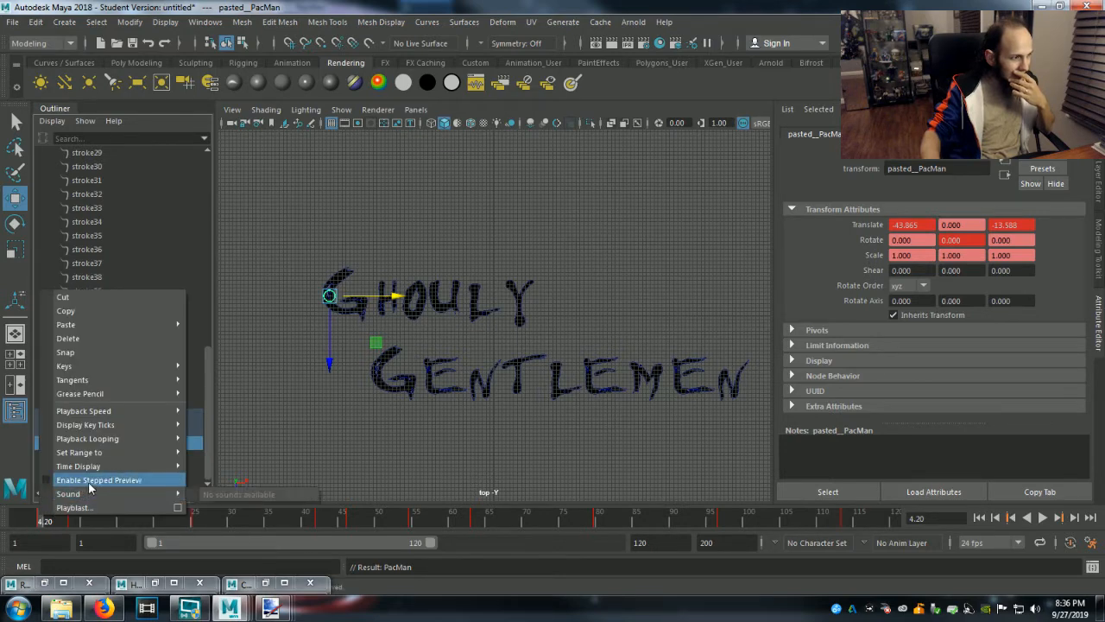
{"action": "left_click", "coordinate": [113, 342]}
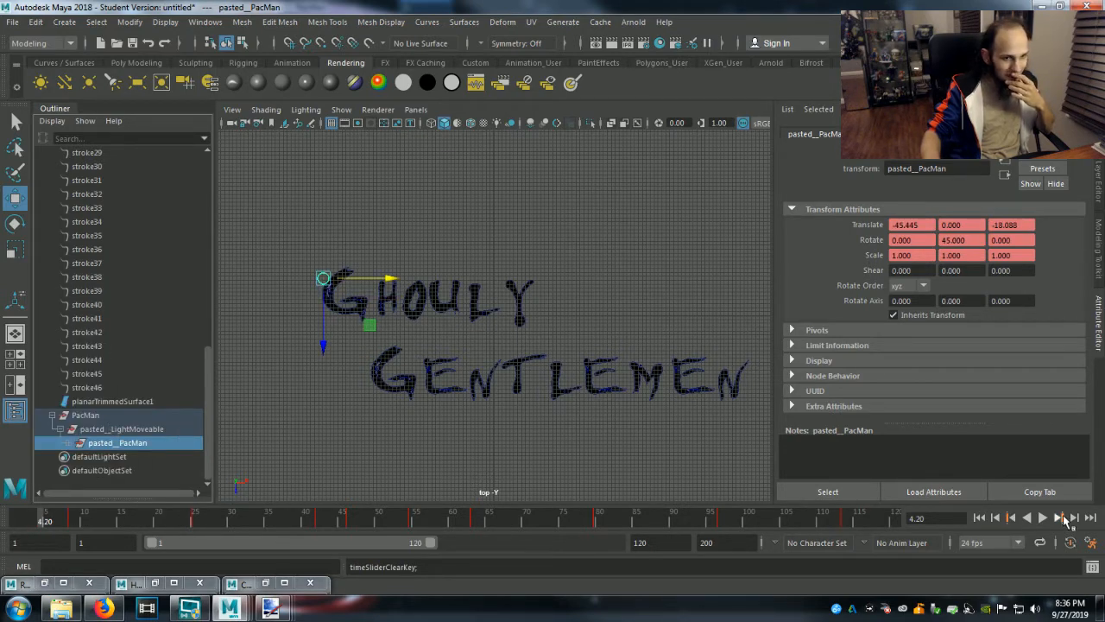
{"action": "left_click", "coordinate": [1063, 517]}
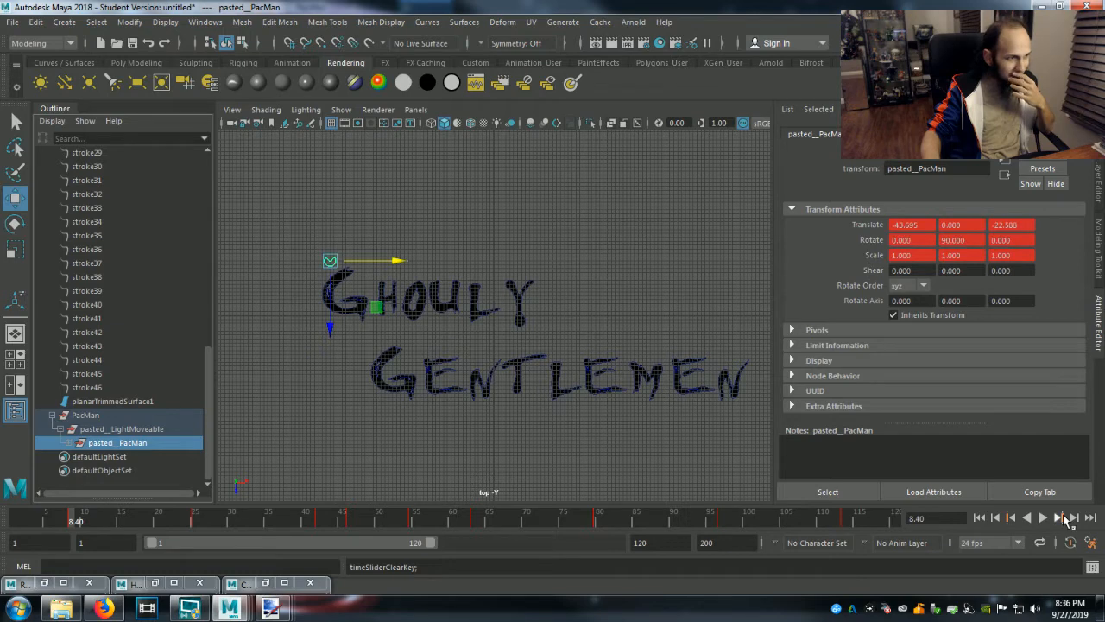
{"action": "right_click", "coordinate": [72, 521]}
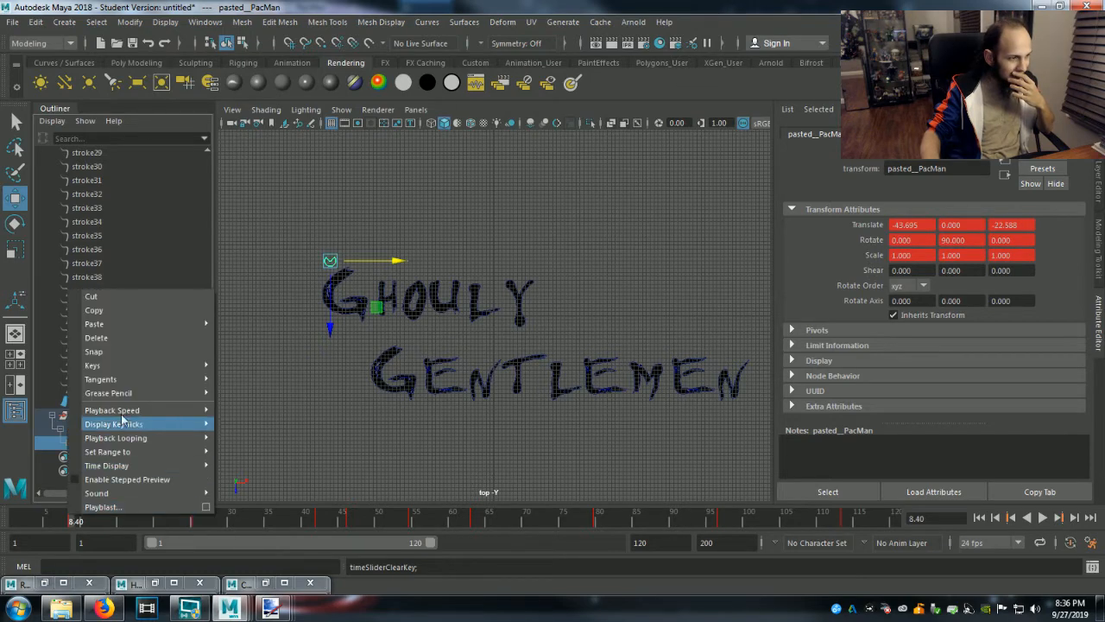
{"action": "left_click", "coordinate": [133, 339]}
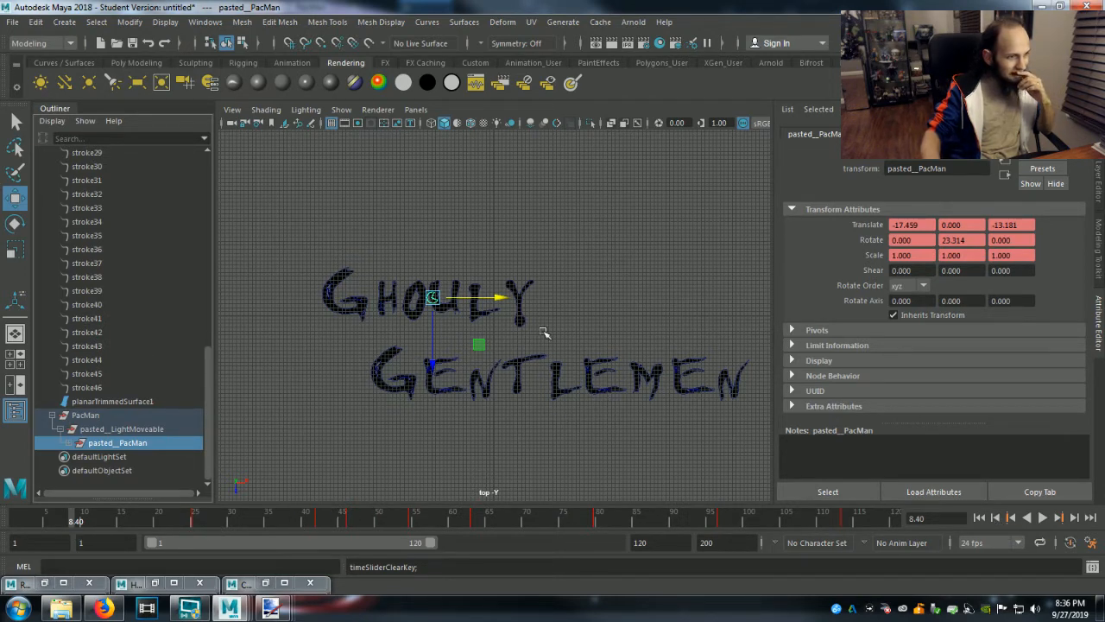
{"action": "mouse_move", "coordinate": [433, 365]}
{"action": "left_mouse_down"}
{"action": "mouse_move", "coordinate": [434, 380]}
{"action": "mouse_move", "coordinate": [435, 364]}
{"action": "left_mouse_up"}
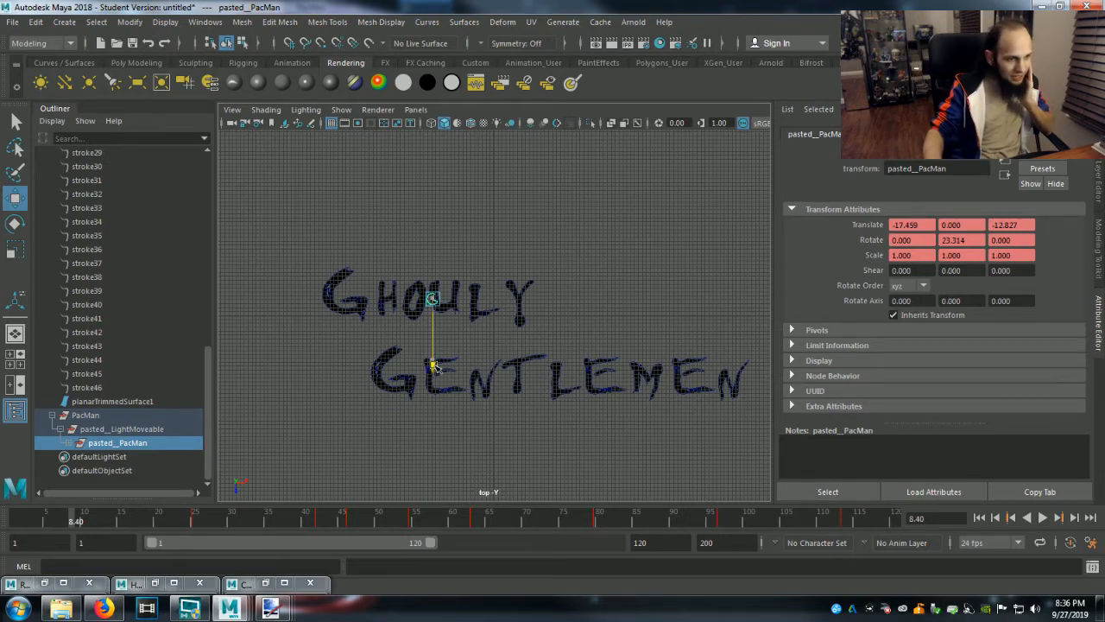
{"action": "left_click_drag", "start_coordinate": [435, 367], "coordinate": [467, 441]}
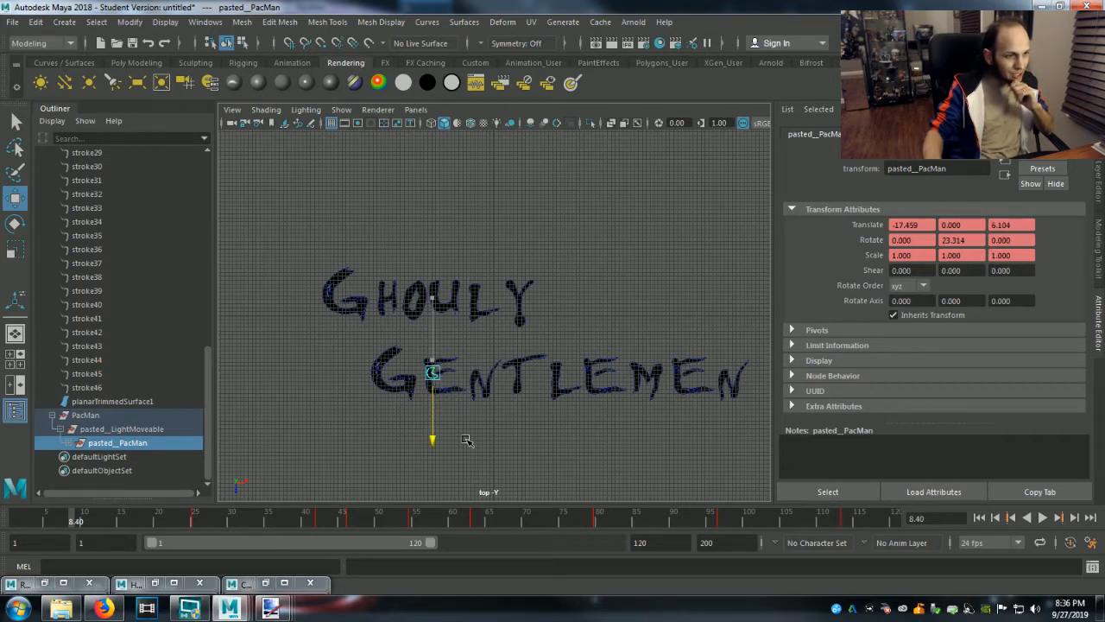
{"action": "left_click_drag", "start_coordinate": [467, 441], "coordinate": [539, 420]}
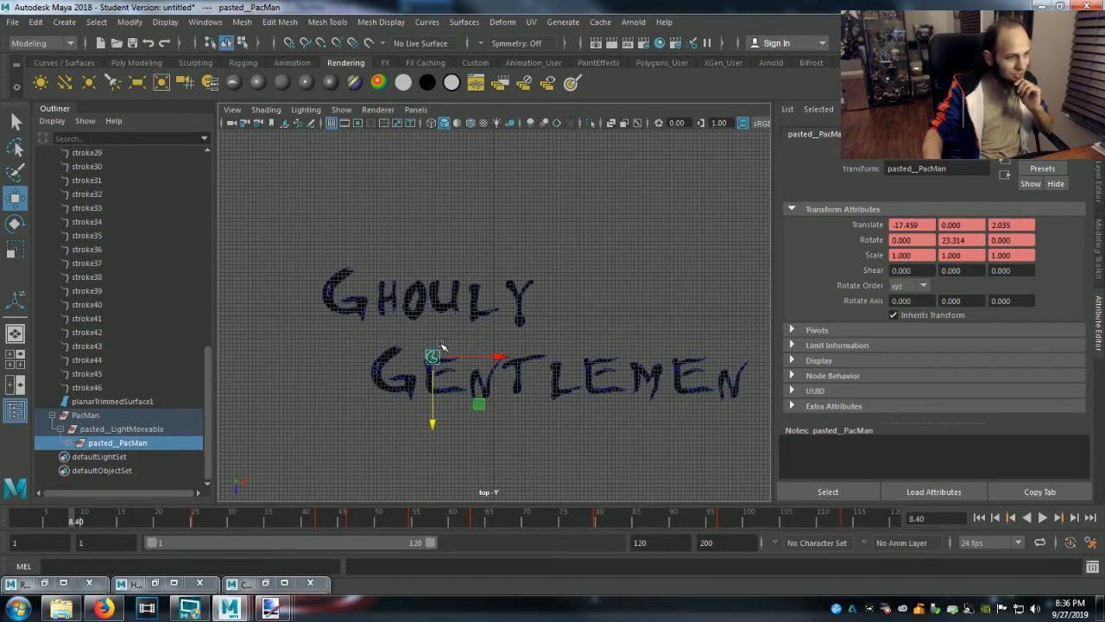
{"action": "left_click_drag", "start_coordinate": [432, 424], "coordinate": [432, 360]}
{"action": "left_click_drag", "start_coordinate": [502, 301], "coordinate": [479, 302]}
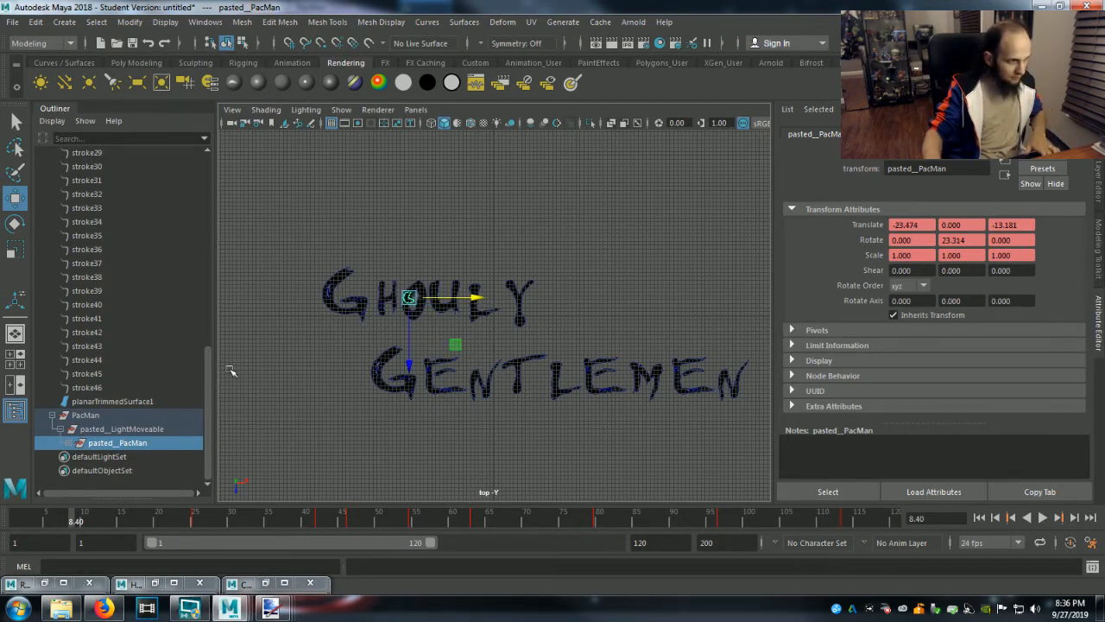
Select pasted__PacMan, frame it closely in the top view, and undo the jump to frame 9.
{"action": "left_click", "coordinate": [100, 417]}
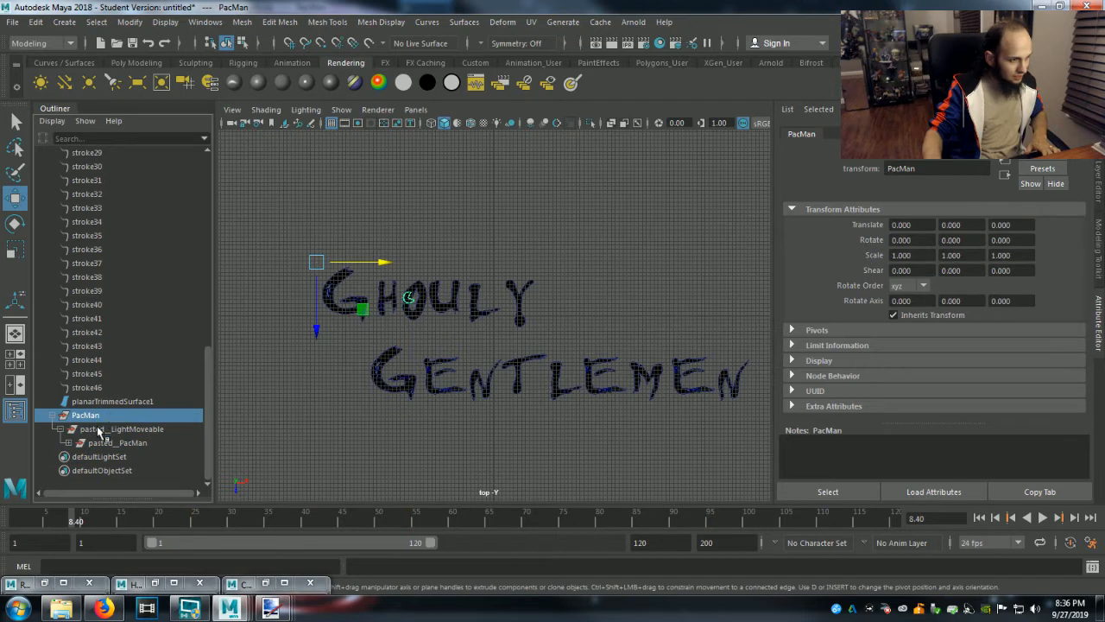
{"action": "left_click", "coordinate": [99, 430]}
{"action": "left_click", "coordinate": [103, 441]}
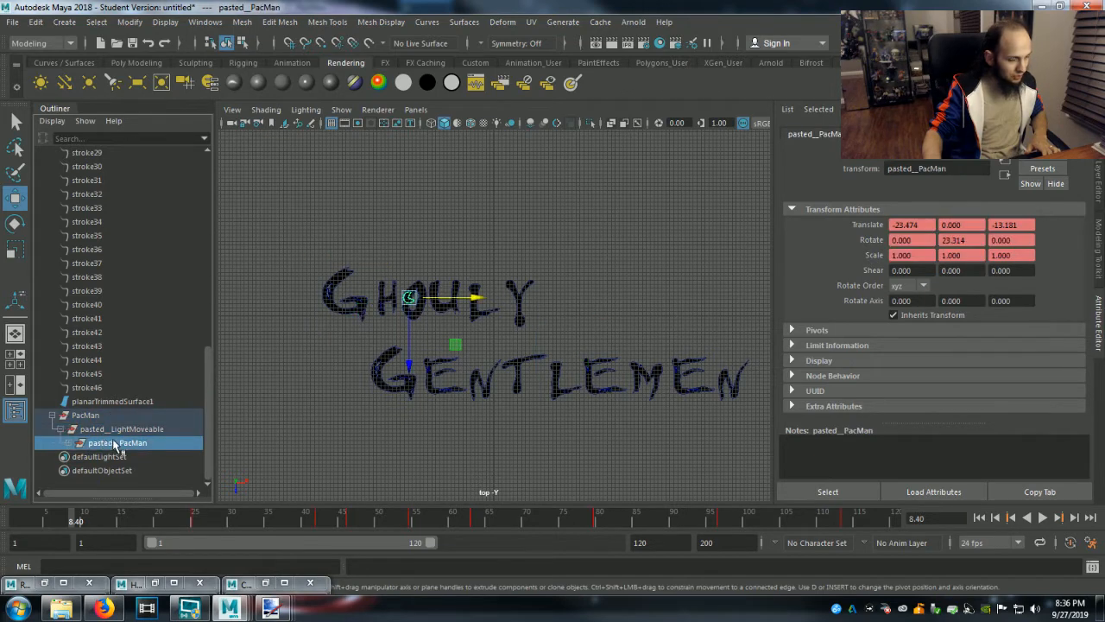
{"action": "key", "text": "f"}
{"action": "scroll", "coordinate": [509, 393], "scroll_direction": "down", "scroll_amount": 5}
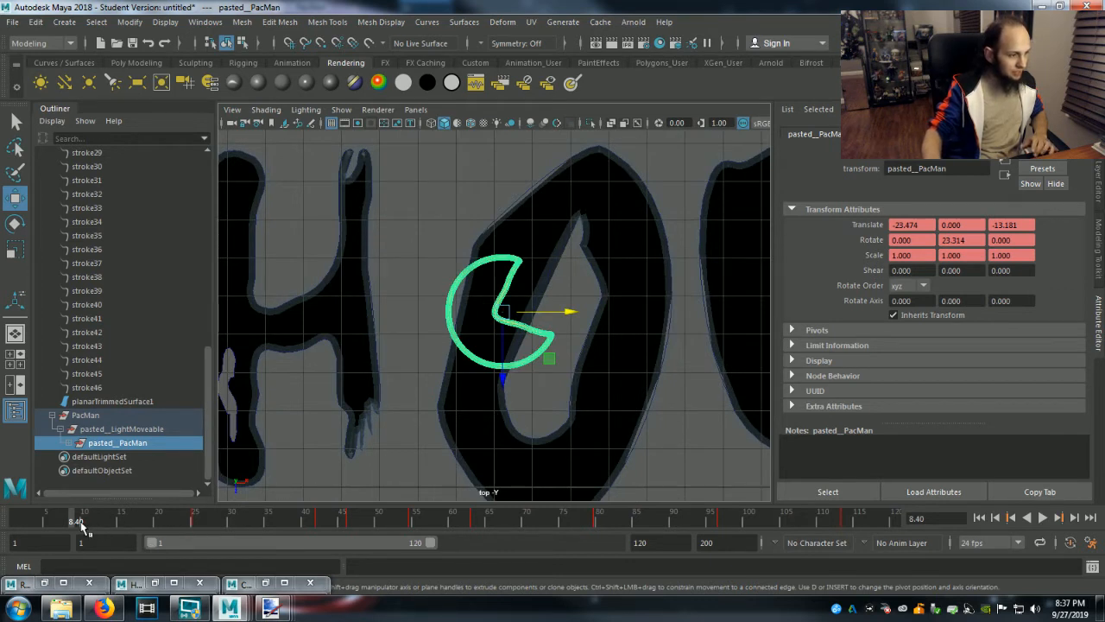
{"action": "left_click", "coordinate": [84, 522]}
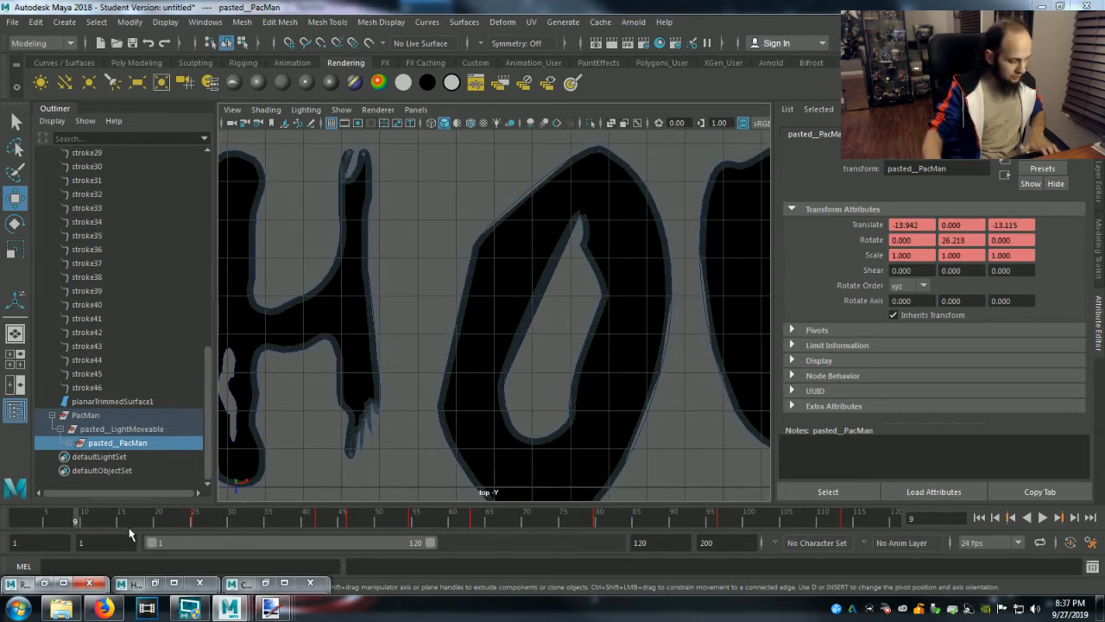
{"action": "key", "text": "ctrl+z"}
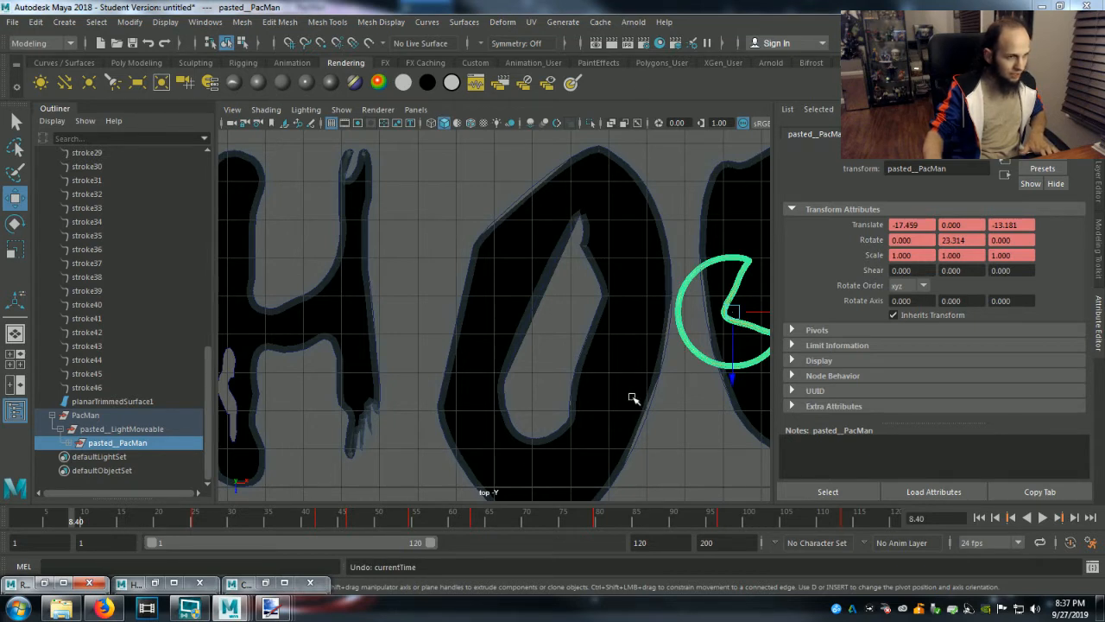
Move Pac-Man toward the letter O to about X -19.54 and scale it uniformly to about 0.522.
{"action": "left_click_drag", "start_coordinate": [762, 314], "coordinate": [716, 319]}
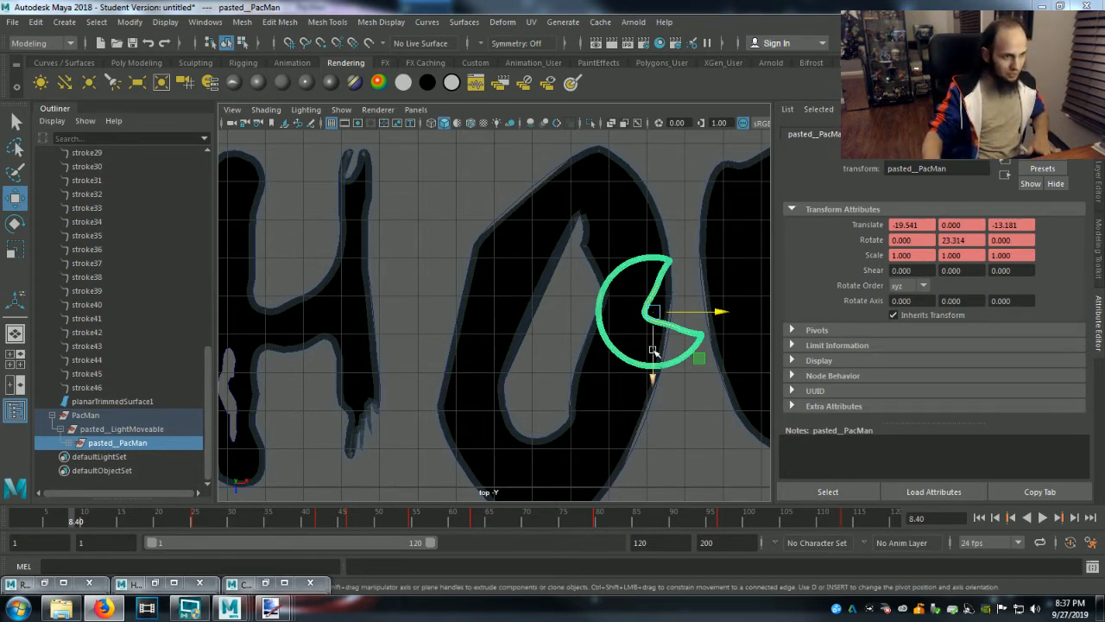
{"action": "left_click", "coordinate": [16, 251]}
{"action": "left_click_drag", "start_coordinate": [646, 308], "coordinate": [599, 339]}
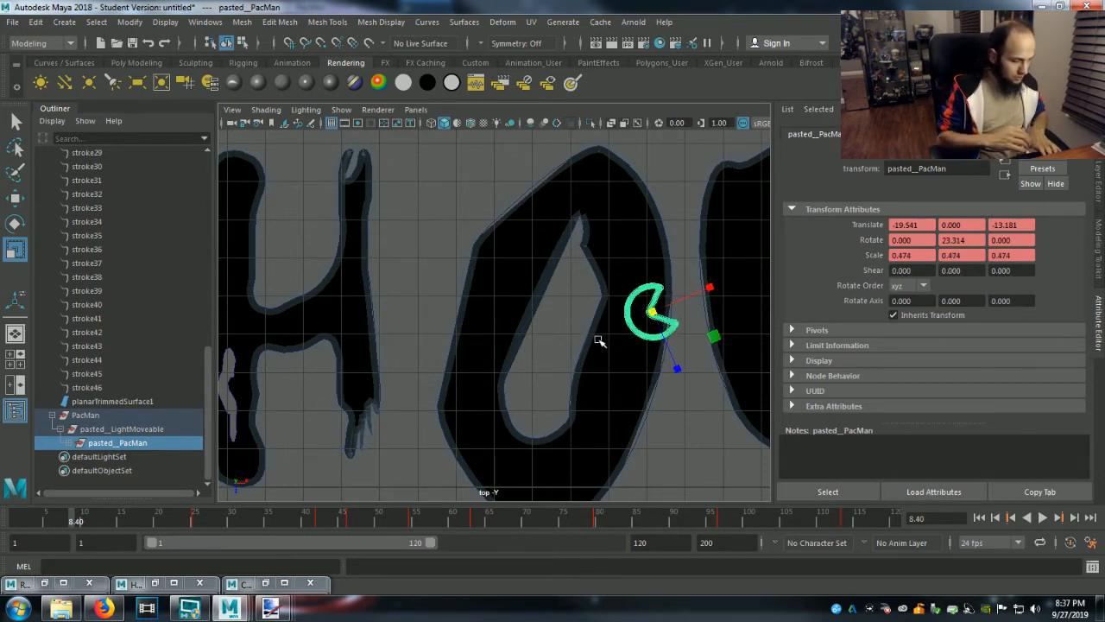
{"action": "left_click_drag", "start_coordinate": [654, 317], "coordinate": [660, 350]}
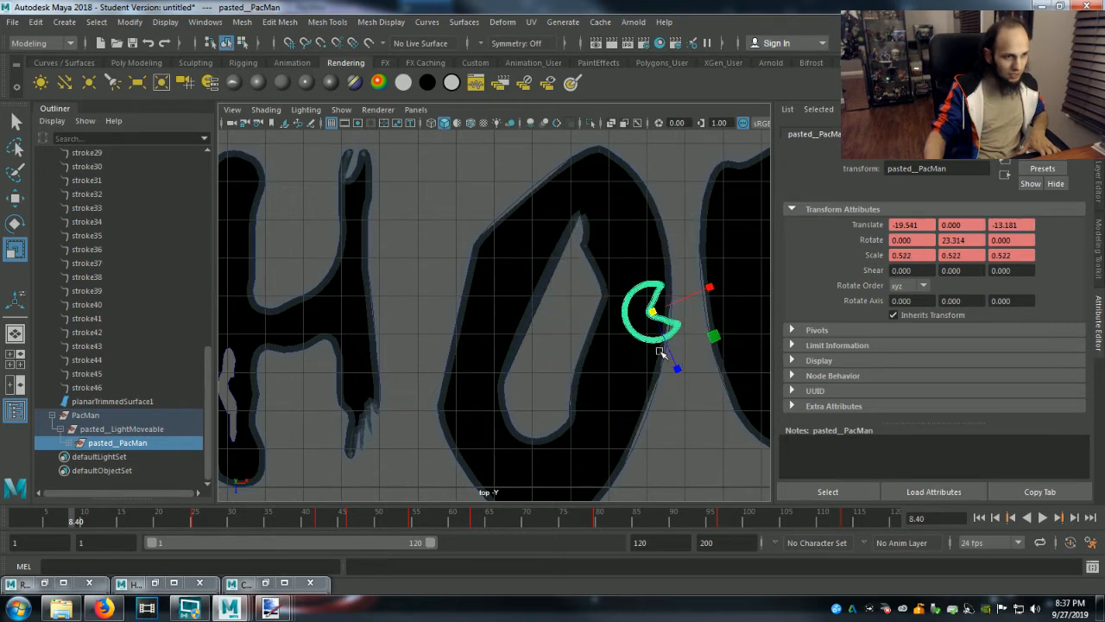
Position Pac-Man on the upper-right stroke of the O at about X -20.14, Z -15.19, and deselect it.
{"action": "key", "text": "w"}
{"action": "left_click_drag", "start_coordinate": [722, 312], "coordinate": [710, 313]}
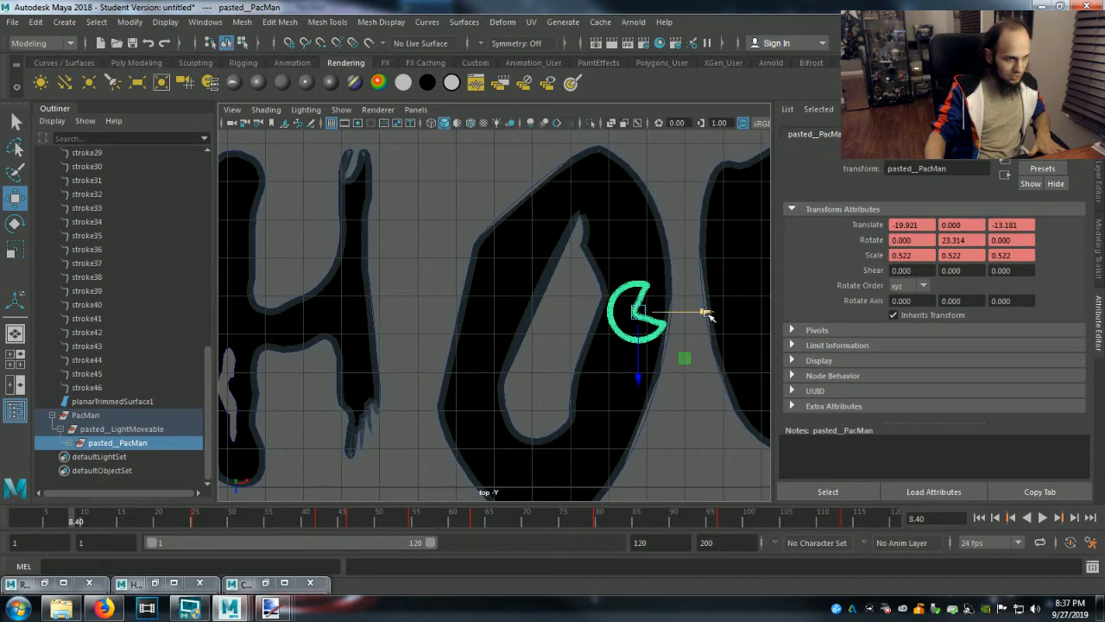
{"action": "left_click_drag", "start_coordinate": [639, 371], "coordinate": [645, 293]}
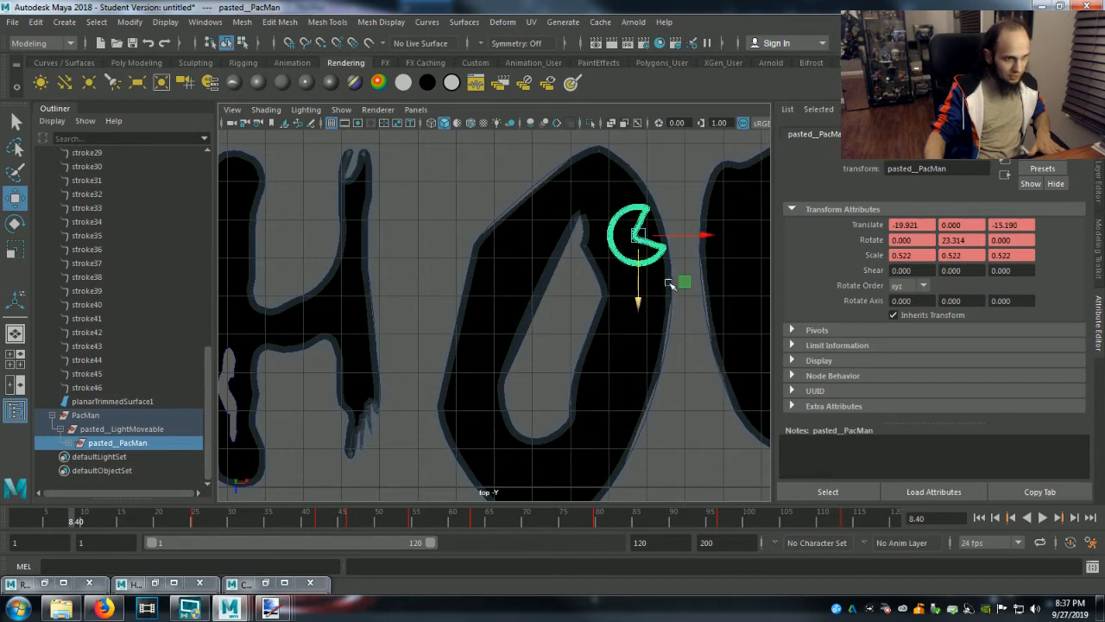
{"action": "left_click_drag", "start_coordinate": [702, 236], "coordinate": [698, 237]}
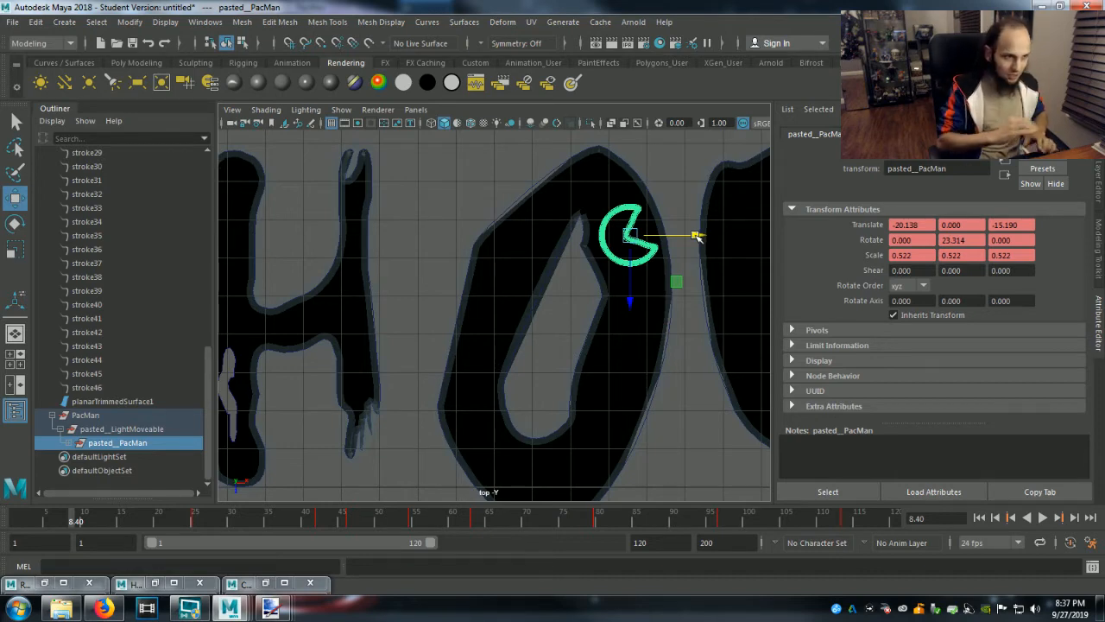
{"action": "left_click", "coordinate": [698, 357]}
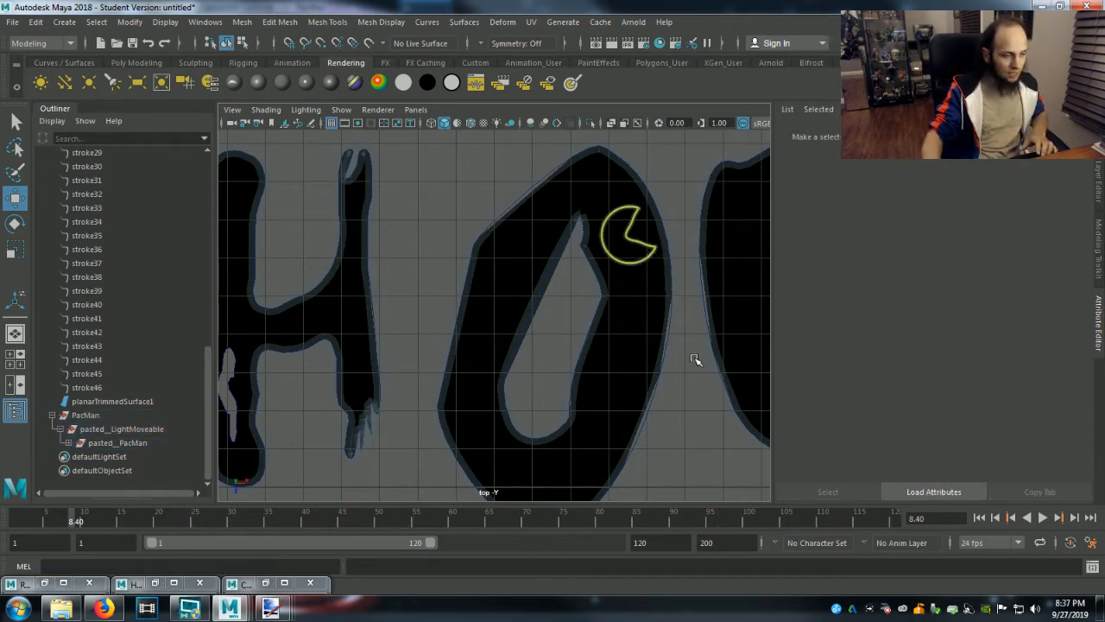
Render the current frame from the top view to check Pac-Man's size on the O, and put the render window away.
{"action": "scroll", "coordinate": [696, 359], "scroll_direction": "down", "scroll_amount": 4}
{"action": "scroll", "coordinate": [696, 358], "scroll_direction": "down", "scroll_amount": 4}
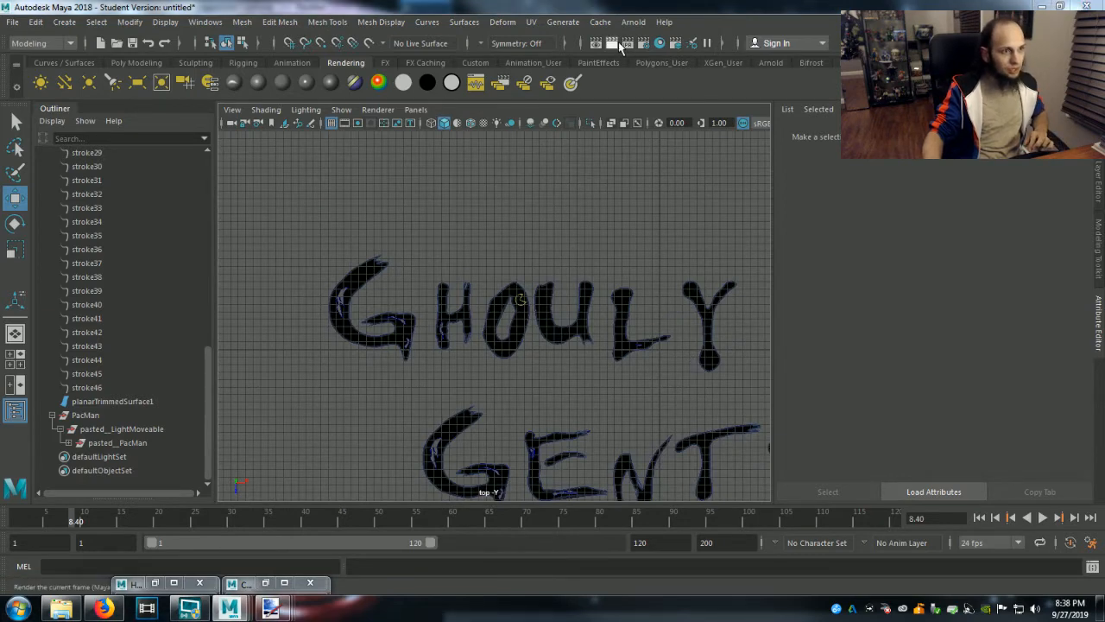
{"action": "left_click", "coordinate": [620, 45]}
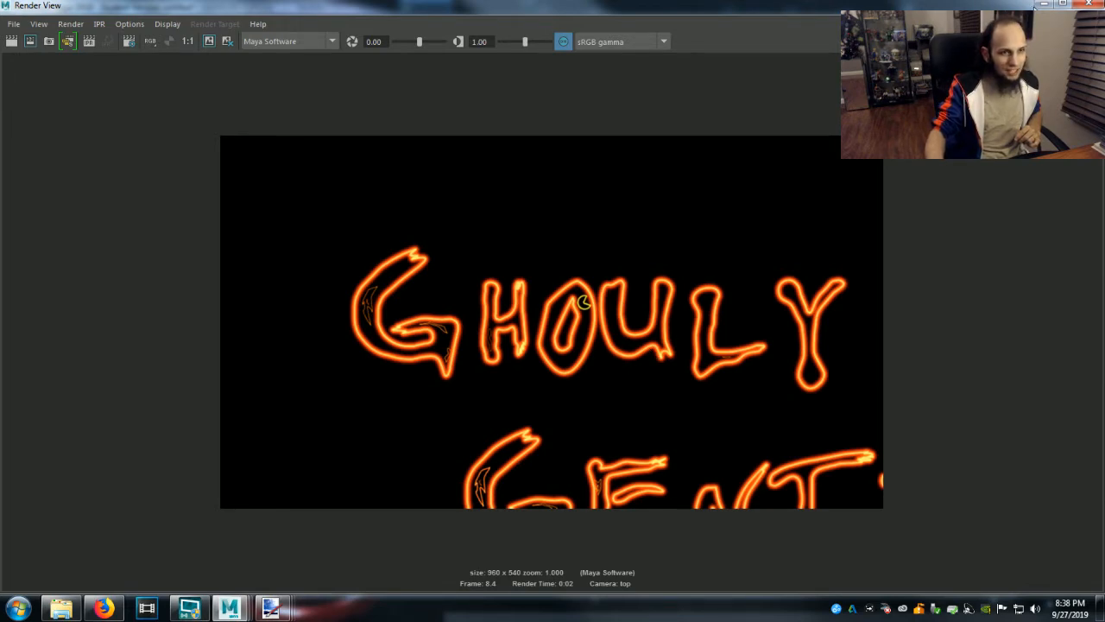
{"action": "left_click", "coordinate": [1041, 5]}
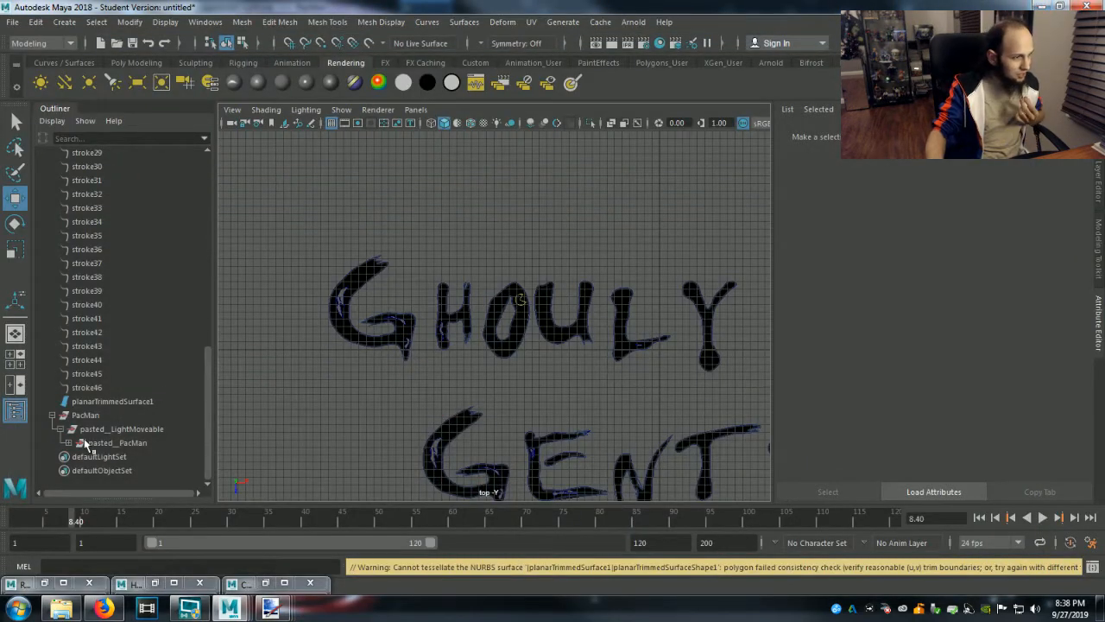
Collapse the PacMan group, switch to the GG Light.ma scene, and copy the Blinky5 group, accepting the student version notice.
{"action": "left_click", "coordinate": [50, 414]}
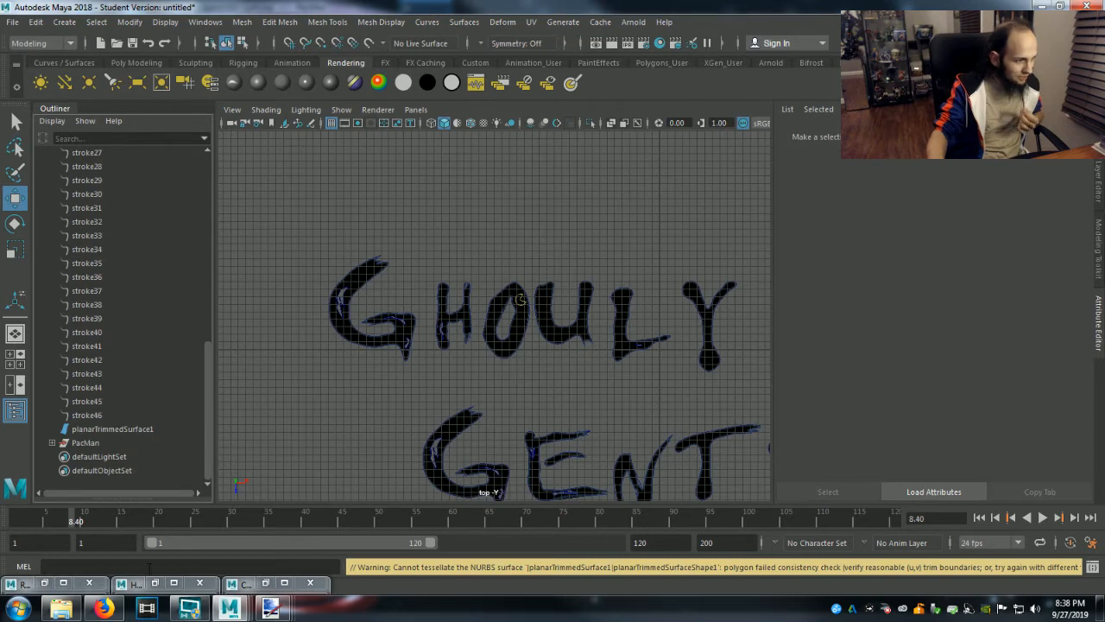
{"action": "mouse_move", "coordinate": [229, 608]}
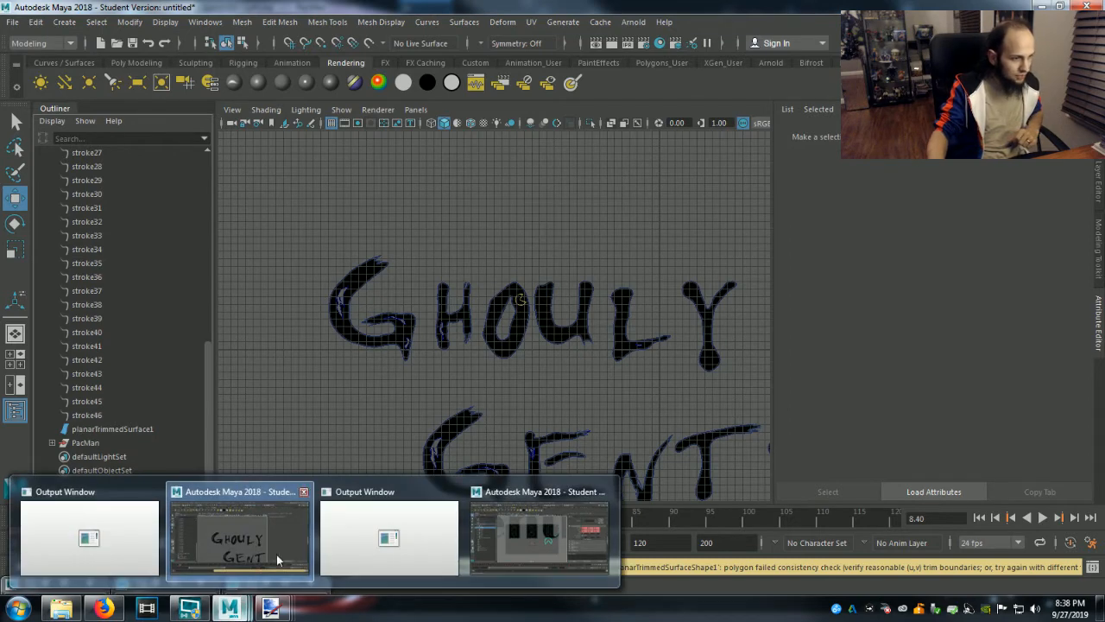
{"action": "left_click", "coordinate": [486, 519]}
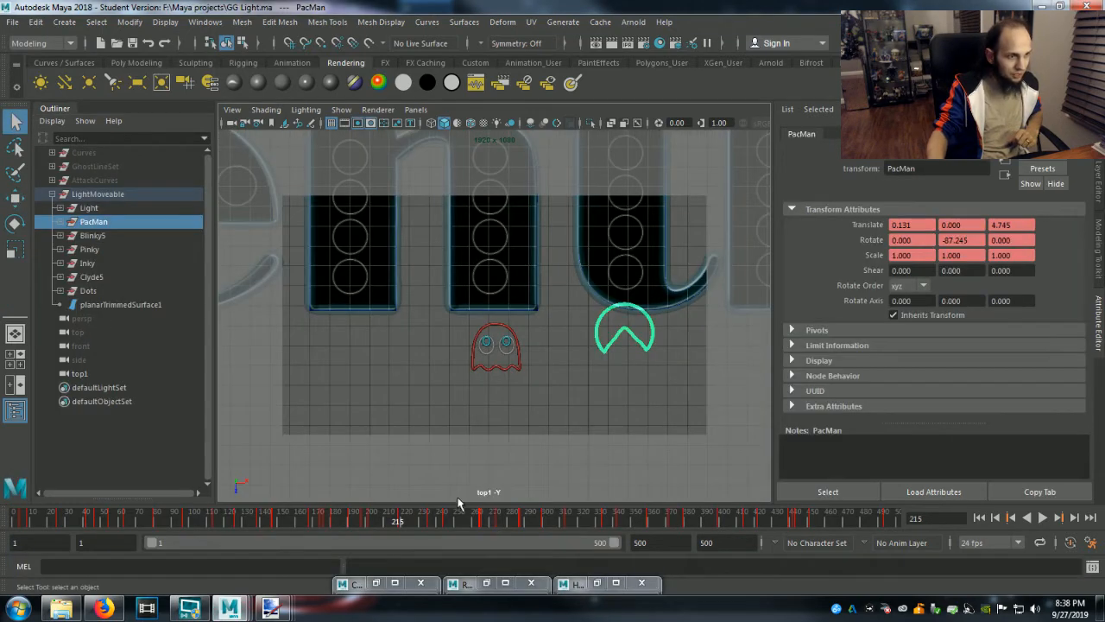
{"action": "left_click", "coordinate": [93, 236]}
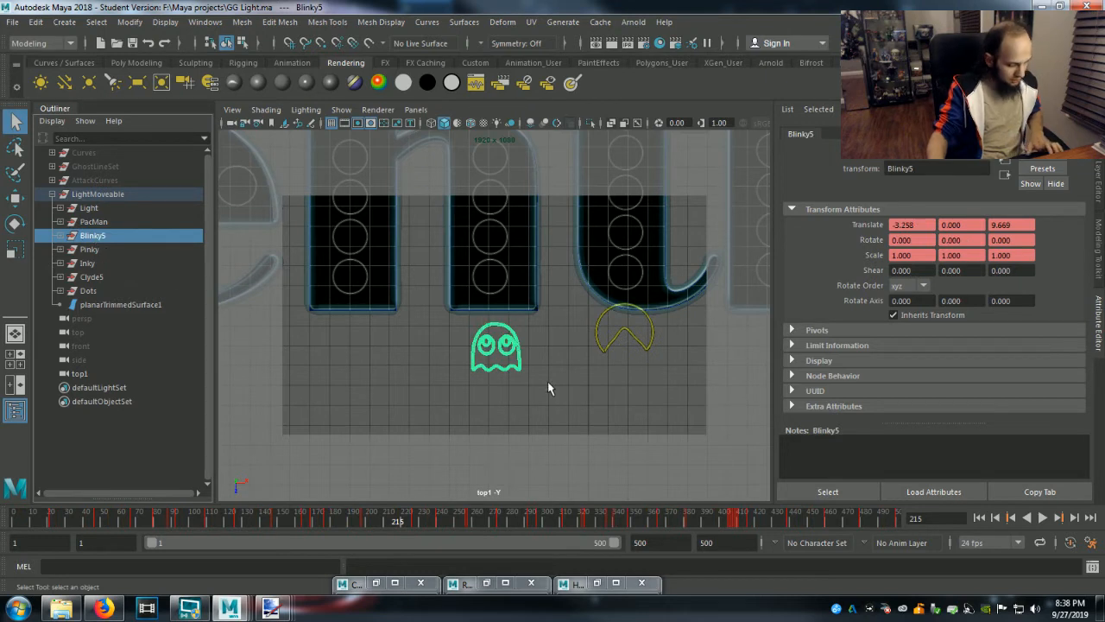
{"action": "key", "text": "ctrl+s"}
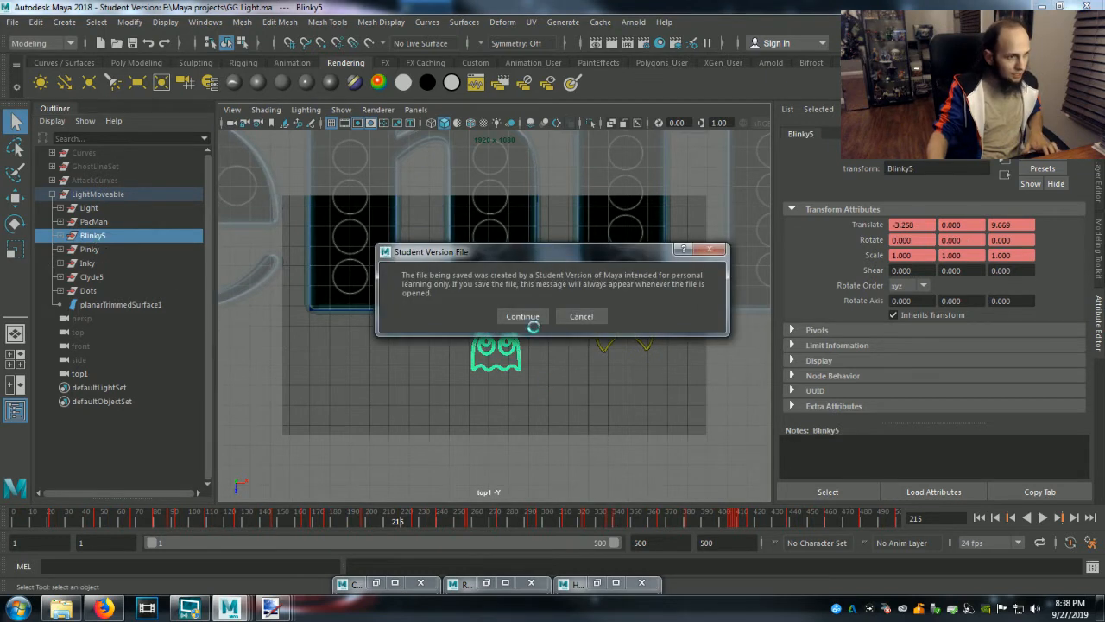
{"action": "left_click", "coordinate": [527, 316]}
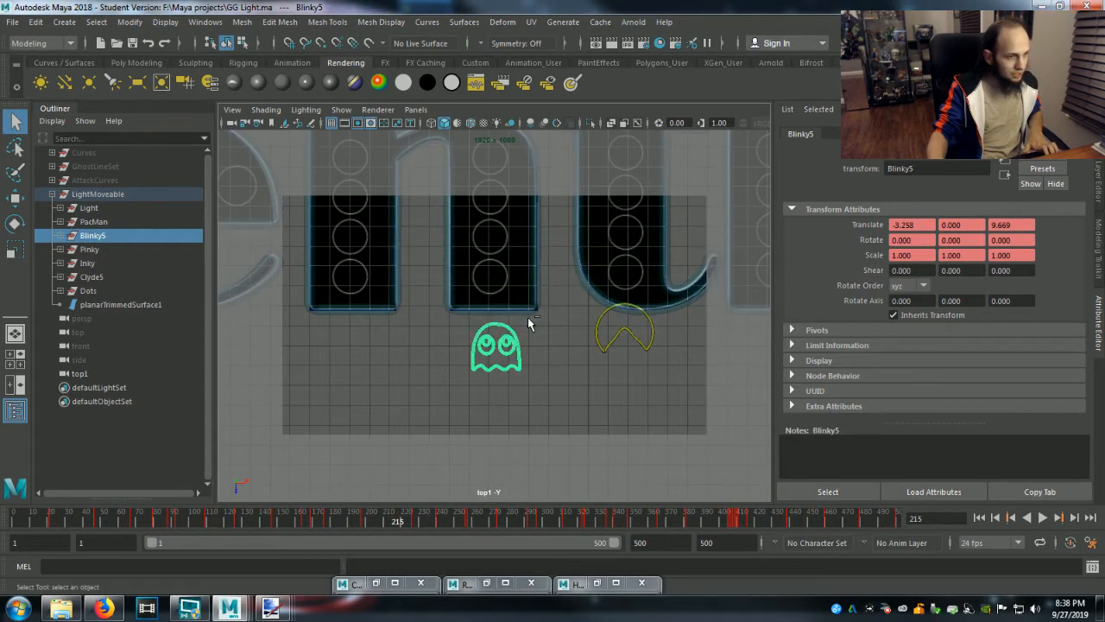
Switch to the Ghouly Gentlemen logo scene, paste the copied ghost there, and rename the pasted group Blinky.
{"action": "mouse_move", "coordinate": [229, 607]}
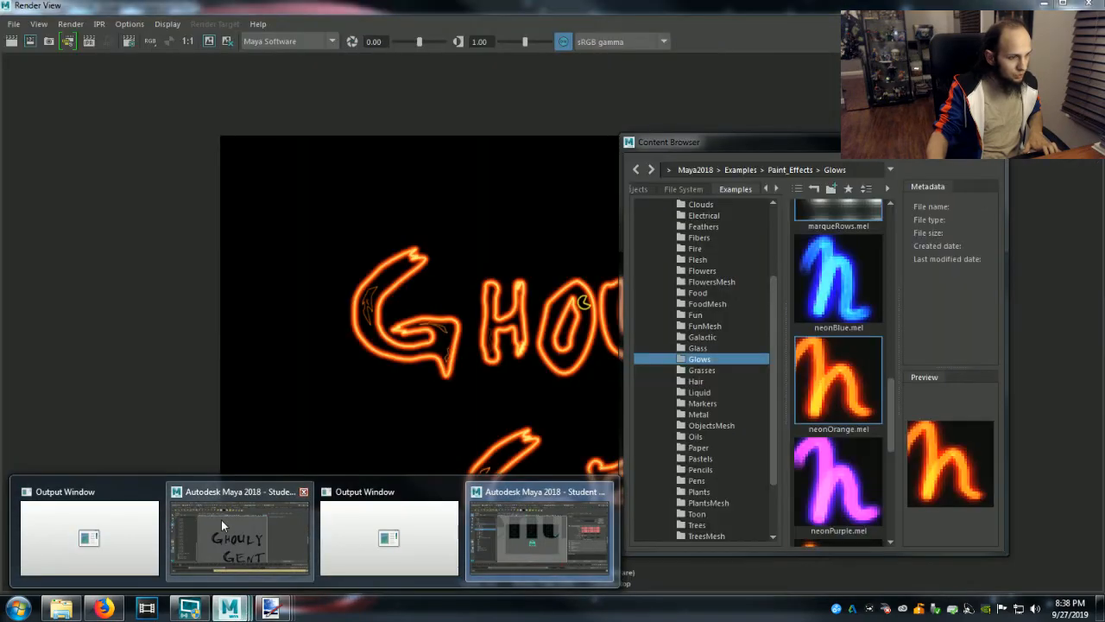
{"action": "left_click", "coordinate": [221, 520]}
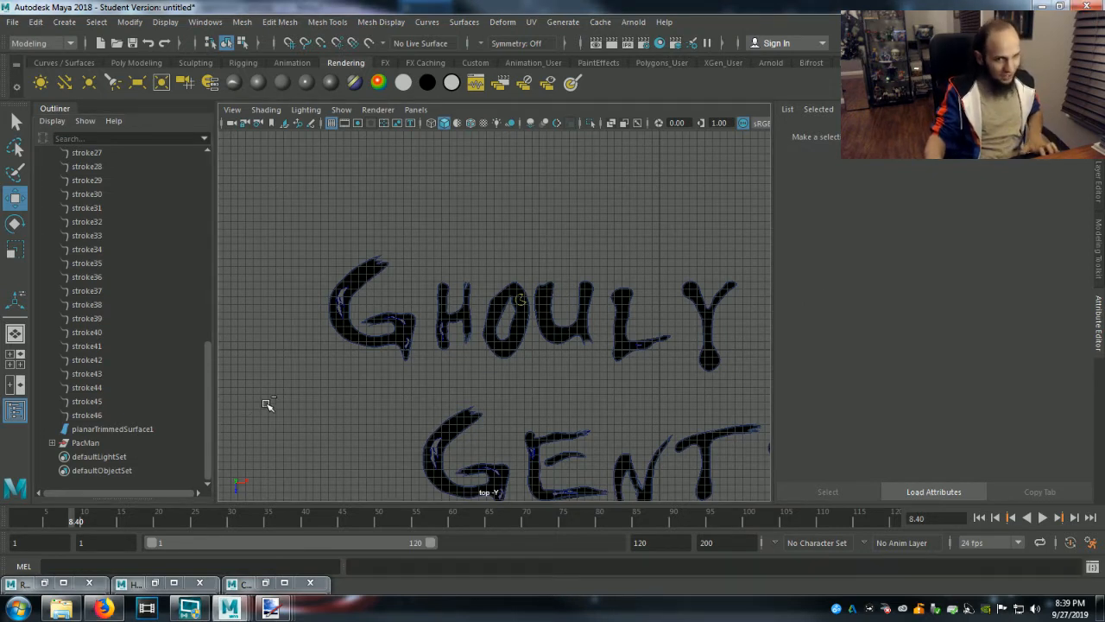
{"action": "left_click", "coordinate": [507, 316]}
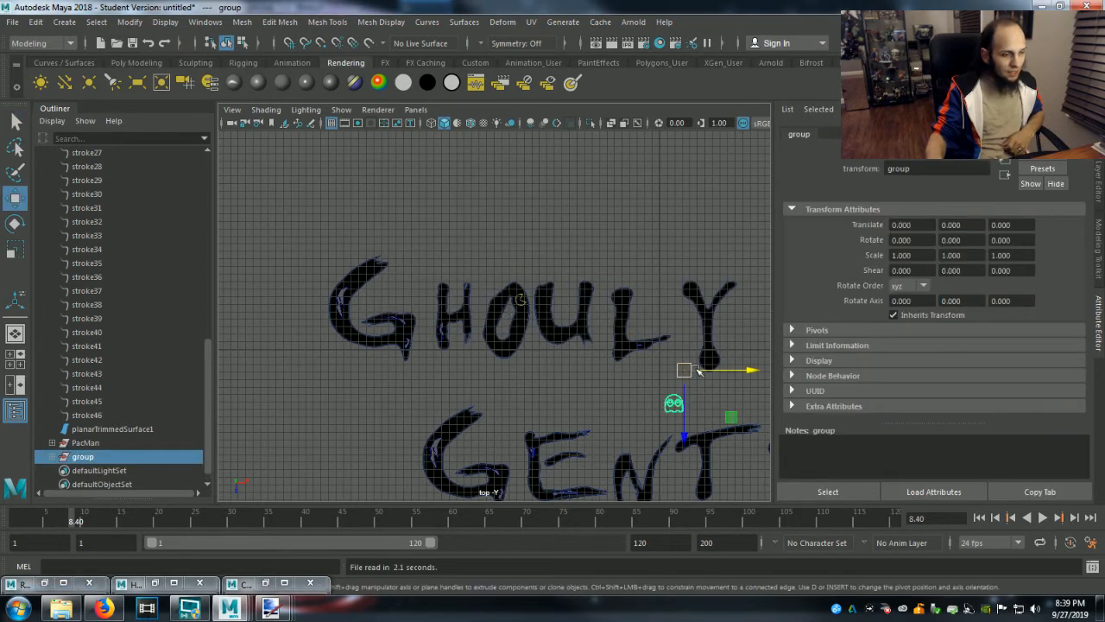
{"action": "double_click", "coordinate": [84, 456]}
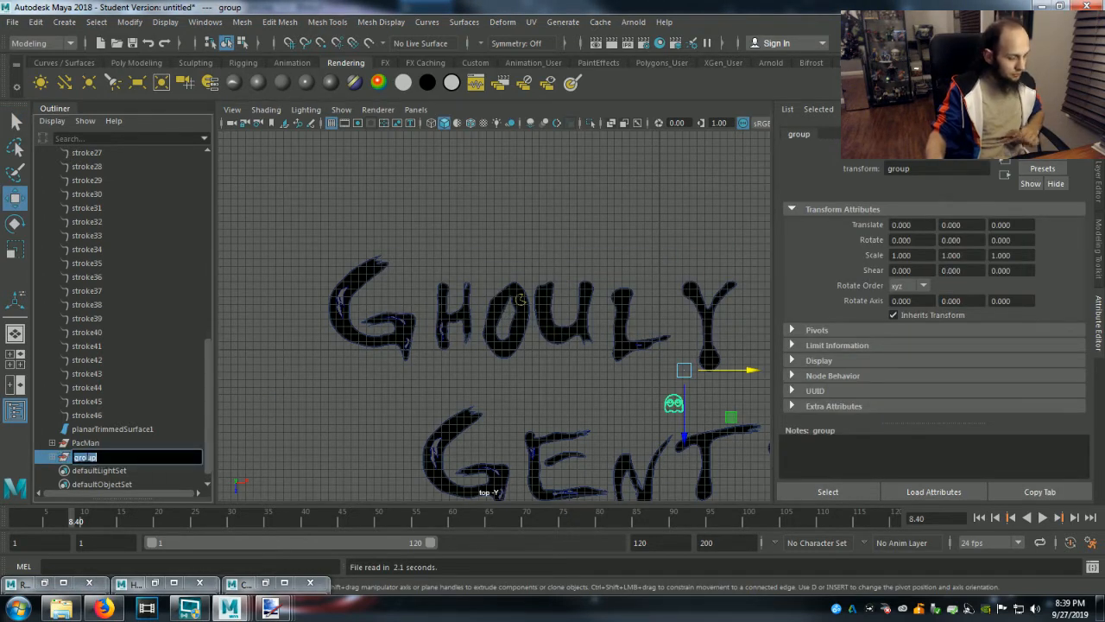
{"action": "type", "text": "Bl"}
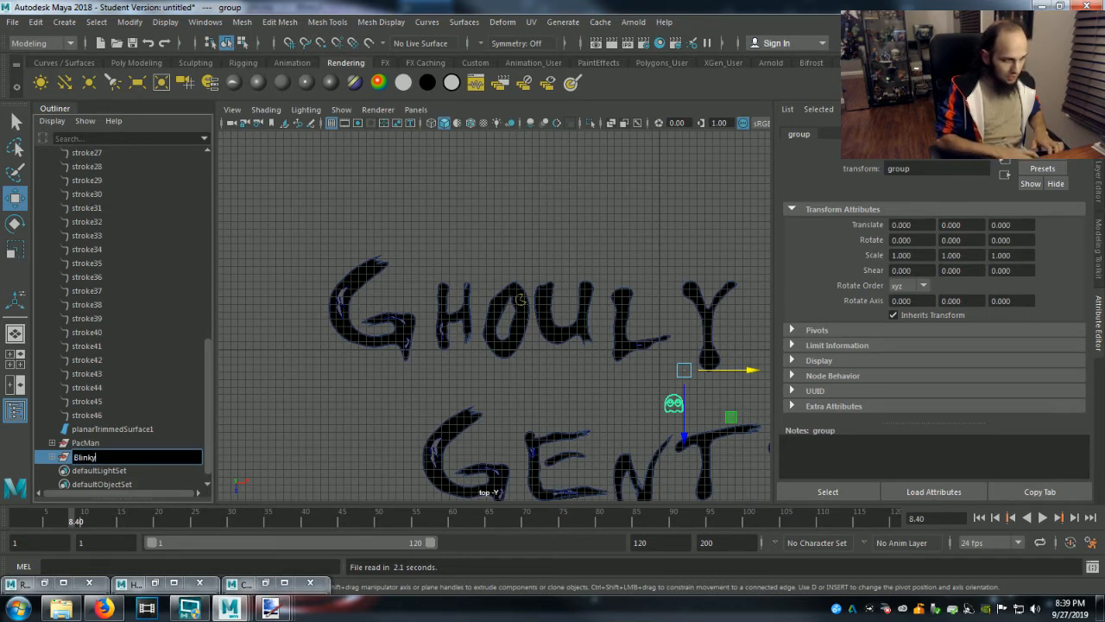
{"action": "type", "text": "inky"}
{"action": "key", "text": "Return"}
Expand the Blinky group and select its pasted__LightMoveable subgroup.
{"action": "left_click", "coordinate": [49, 457]}
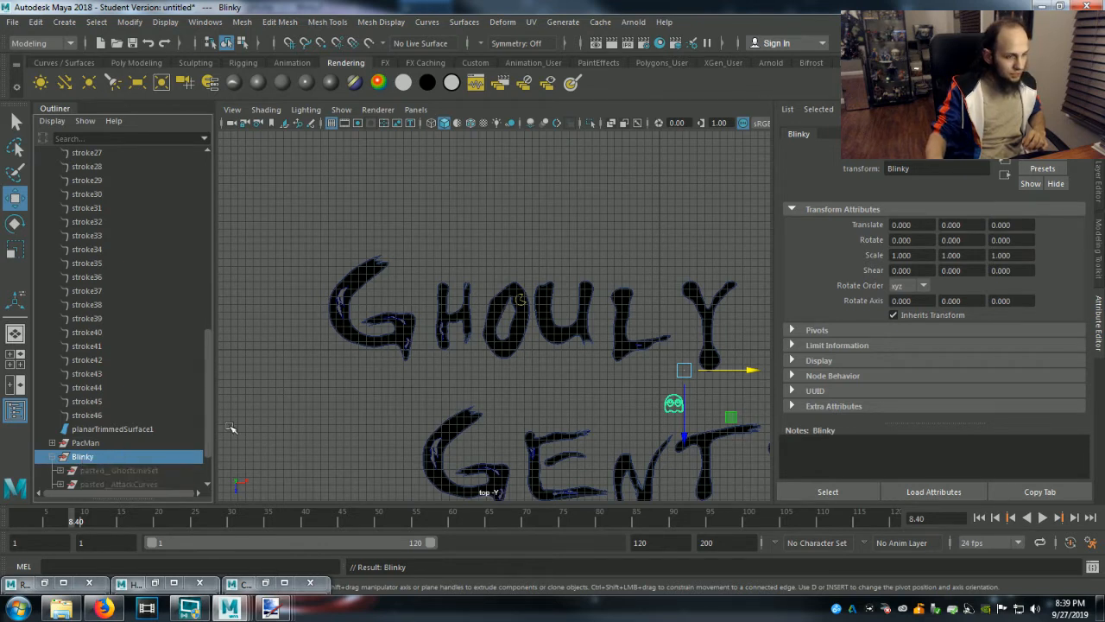
{"action": "scroll", "coordinate": [100, 486], "scroll_direction": "down", "scroll_amount": 3}
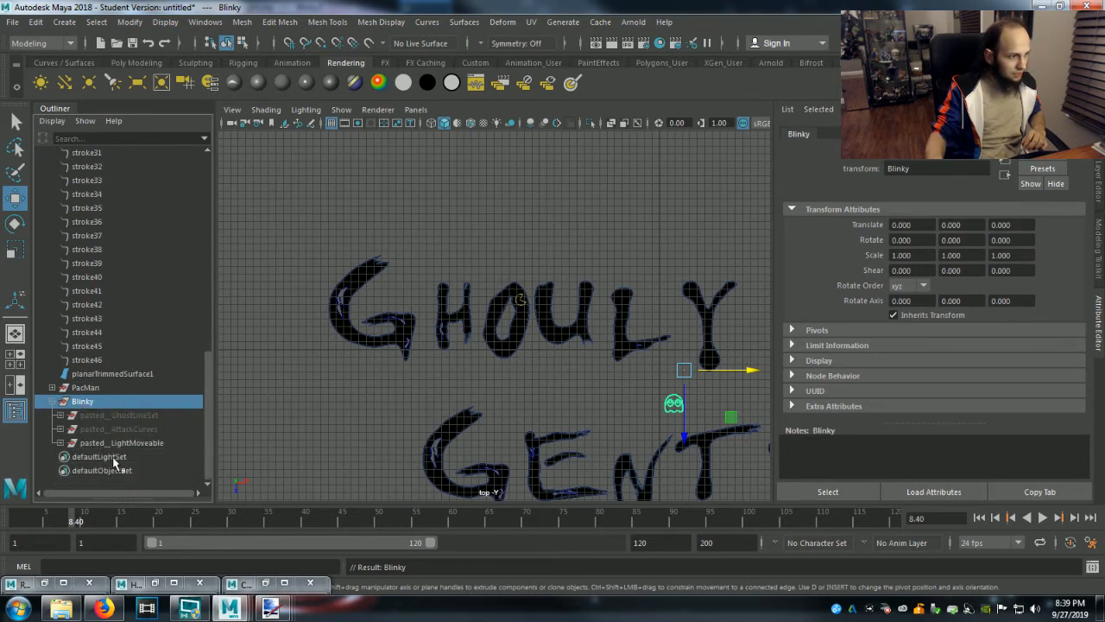
{"action": "left_click", "coordinate": [120, 443]}
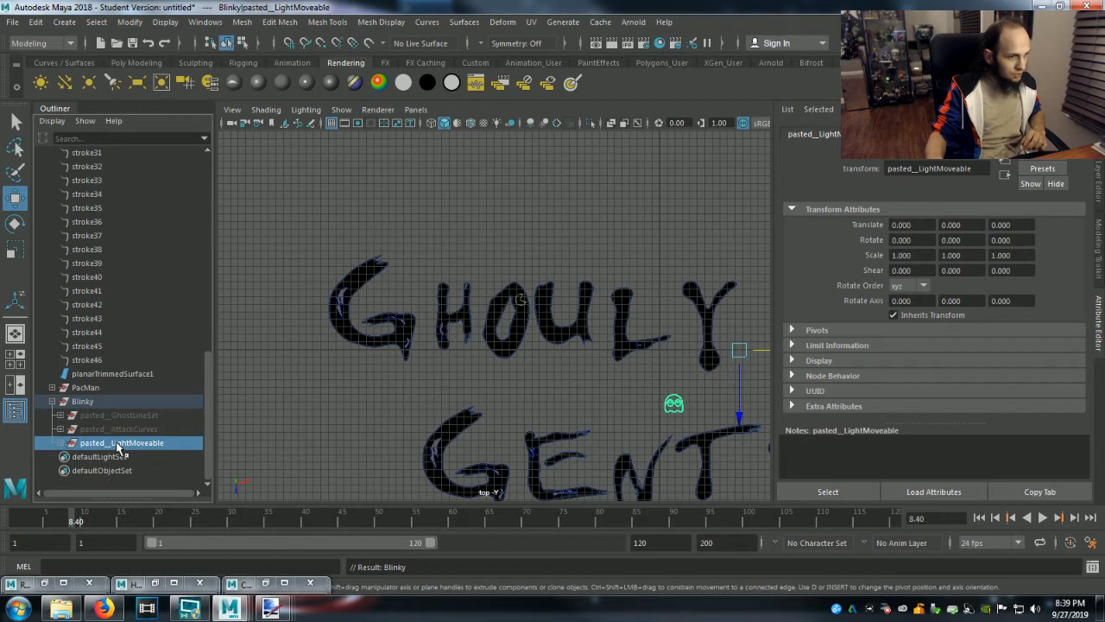
{"action": "left_click", "coordinate": [96, 388]}
{"action": "left_click", "coordinate": [87, 403]}
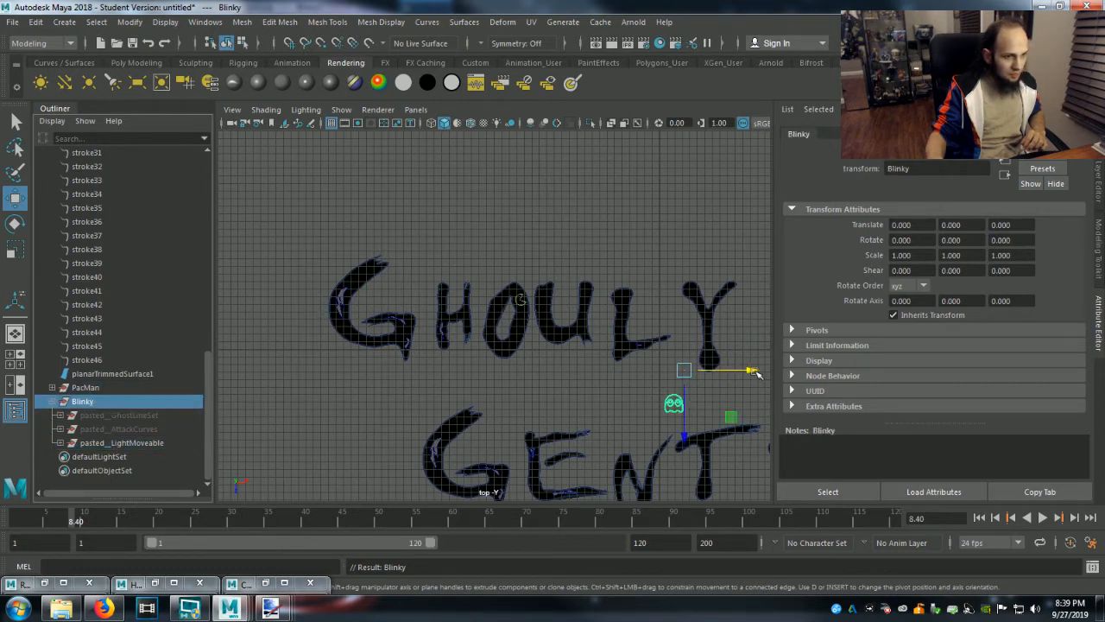
{"action": "left_click_drag", "start_coordinate": [755, 373], "coordinate": [661, 374]}
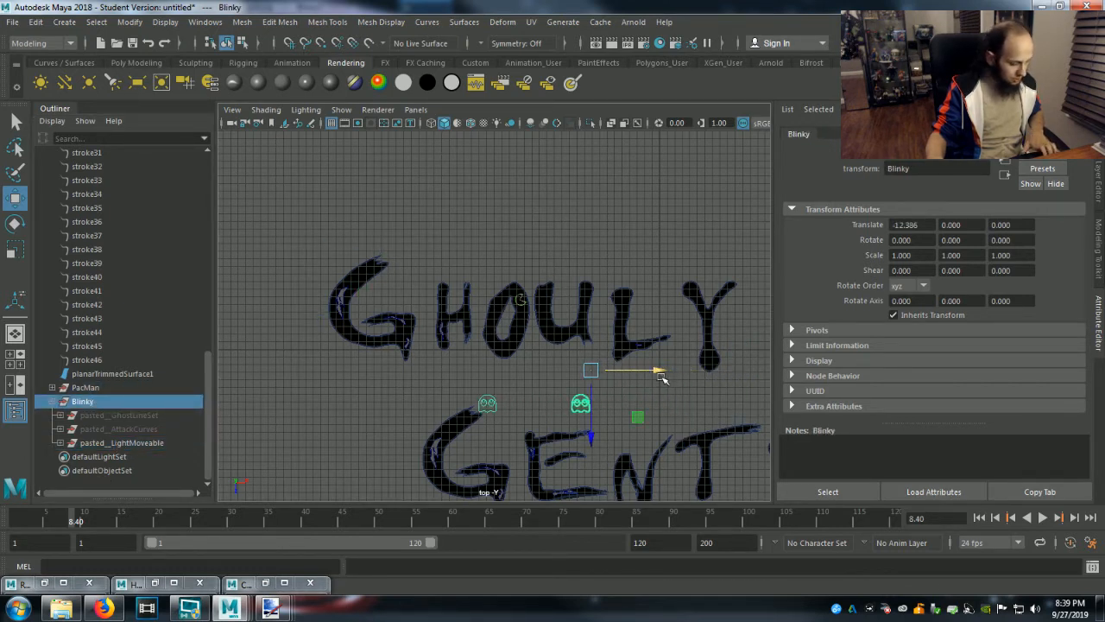
{"action": "key", "text": "ctrl+z"}
Move the pasted__LightMoveable group to about X -22.846, Z -7.34, placing the ghost at the bottom of the O.
{"action": "left_click", "coordinate": [102, 445]}
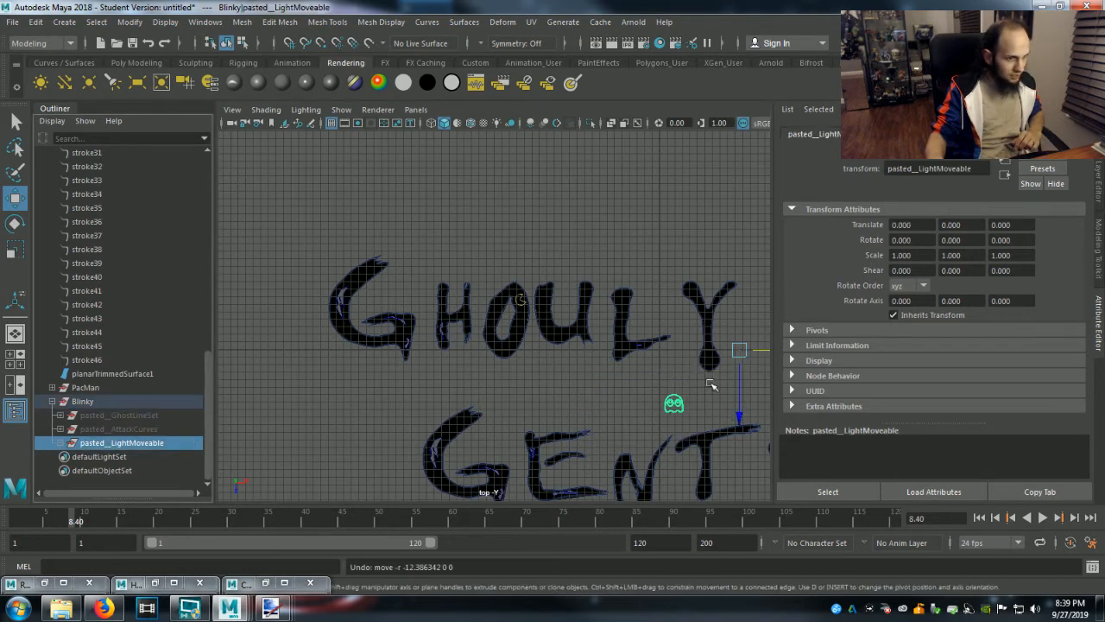
{"action": "left_click_drag", "start_coordinate": [768, 363], "coordinate": [594, 363]}
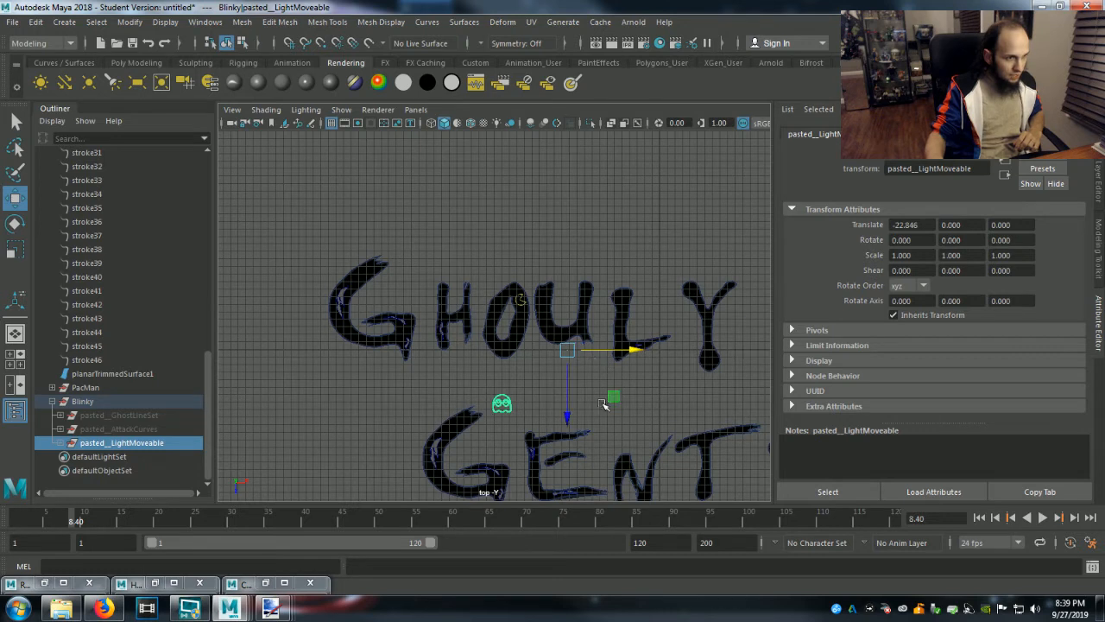
{"action": "left_click_drag", "start_coordinate": [572, 419], "coordinate": [576, 363]}
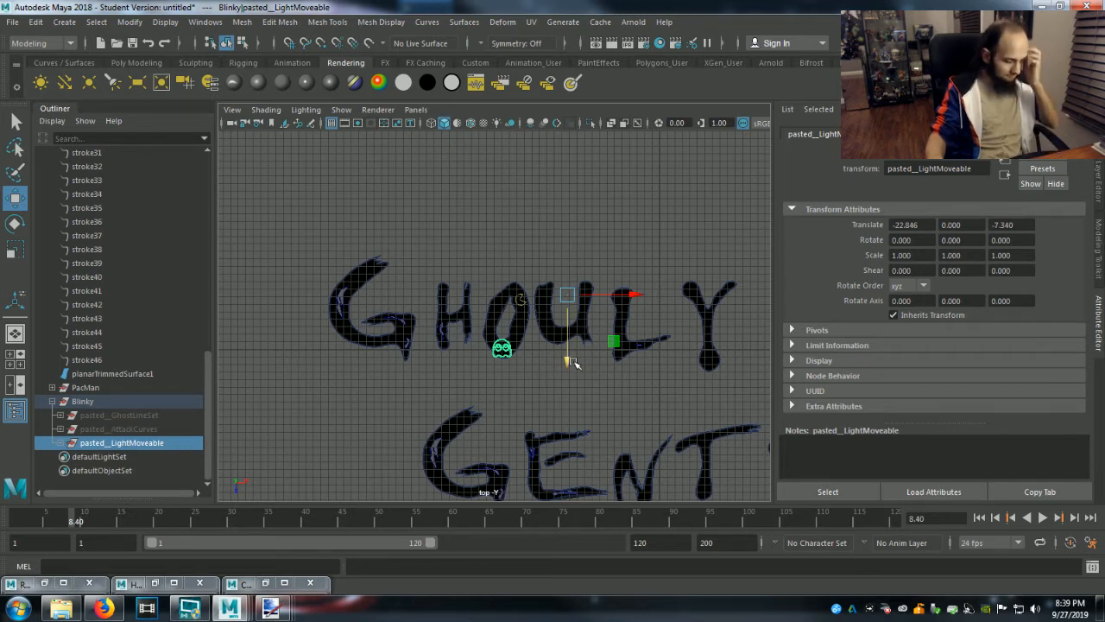
Move the pivot of pasted__LightMoveable onto the ghost and shift the group to about Z -7.065.
{"action": "key", "text": "d"}
{"action": "left_click", "coordinate": [637, 296]}
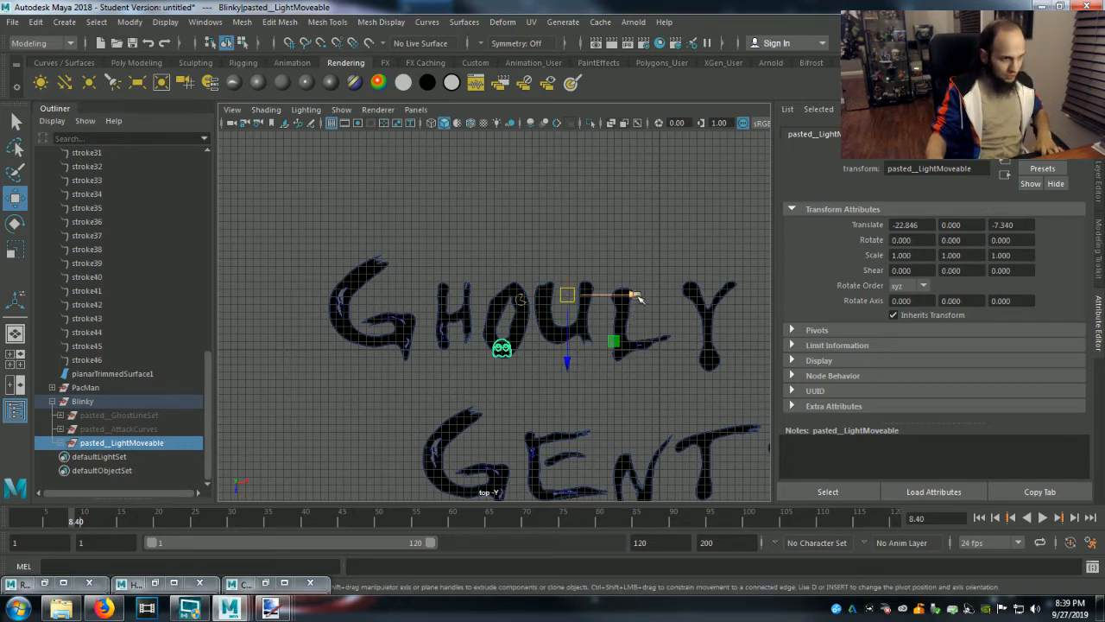
{"action": "left_click_drag", "start_coordinate": [637, 296], "coordinate": [575, 300]}
{"action": "left_click_drag", "start_coordinate": [504, 364], "coordinate": [505, 421]}
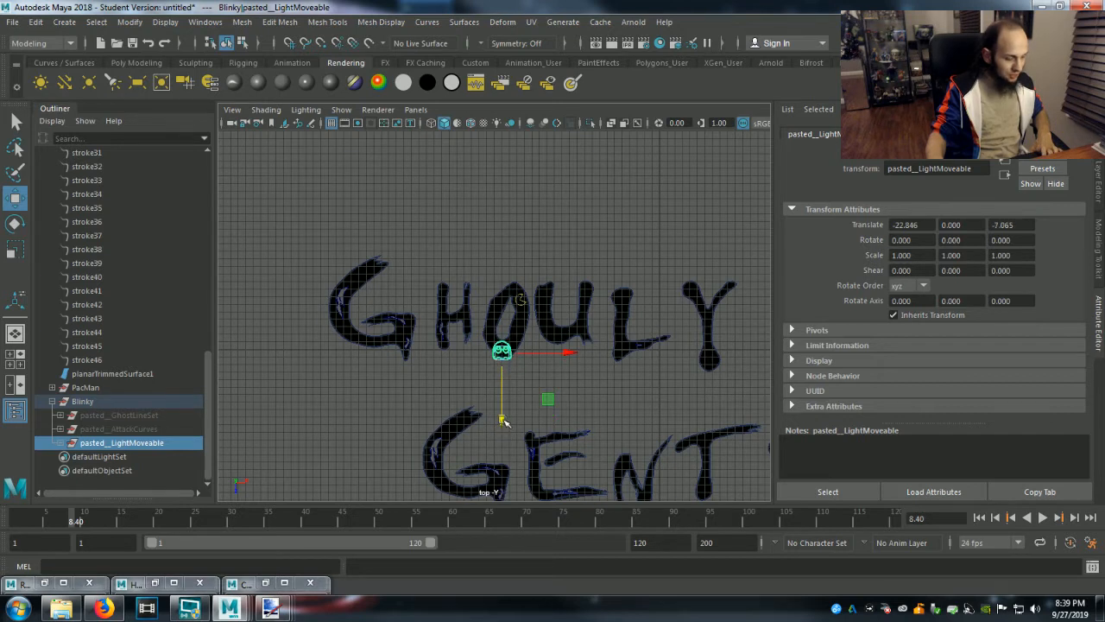
Try to scale the pasted__LightMoveable group uniformly around the ghost to match Pac-Man's size on the O.
{"action": "key", "text": "f"}
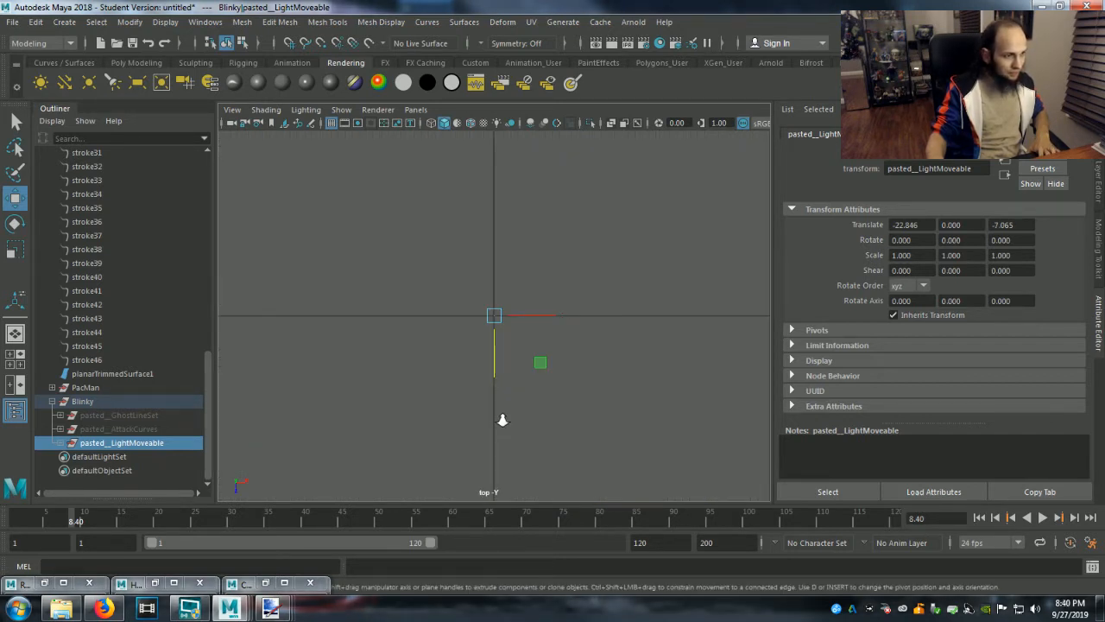
{"action": "left_click", "coordinate": [508, 420]}
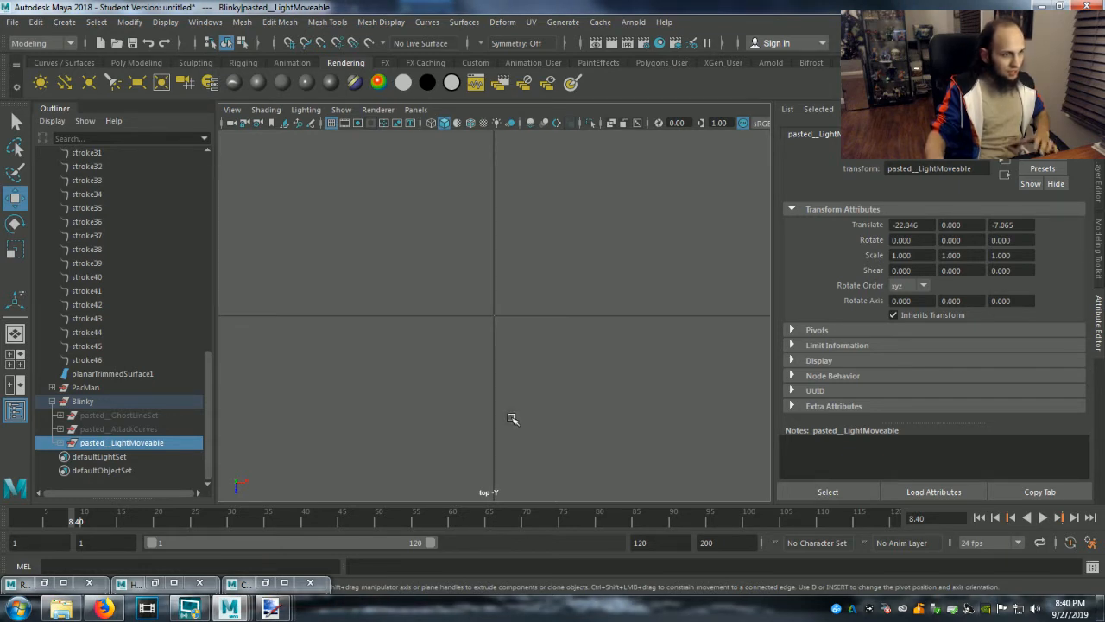
{"action": "left_click", "coordinate": [90, 386]}
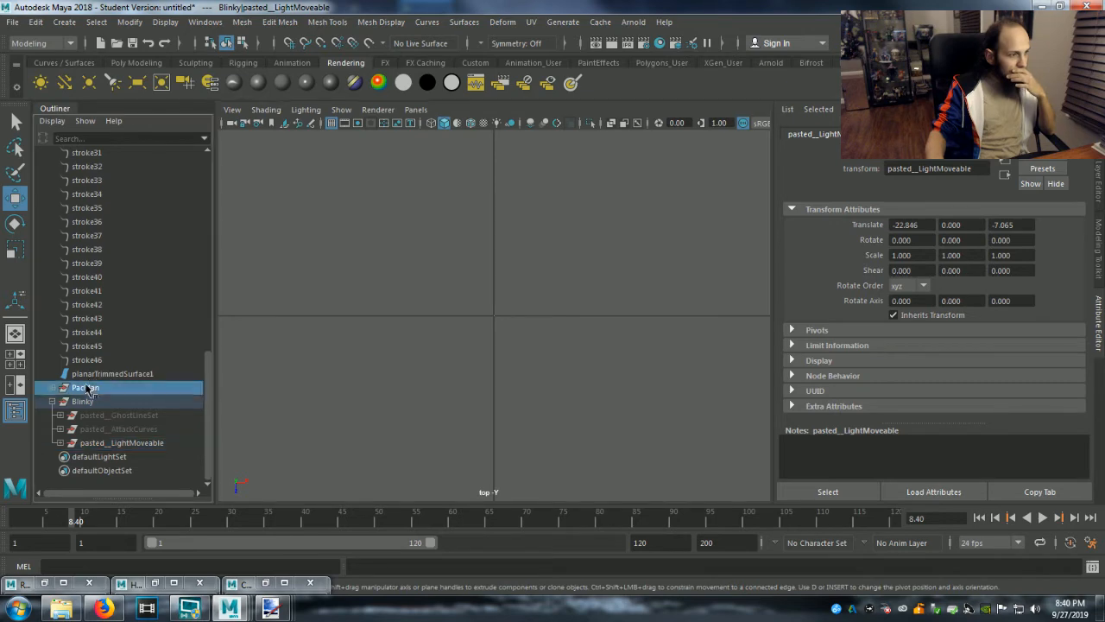
{"action": "key", "text": "f"}
{"action": "scroll", "coordinate": [420, 359], "scroll_direction": "down", "scroll_amount": 10}
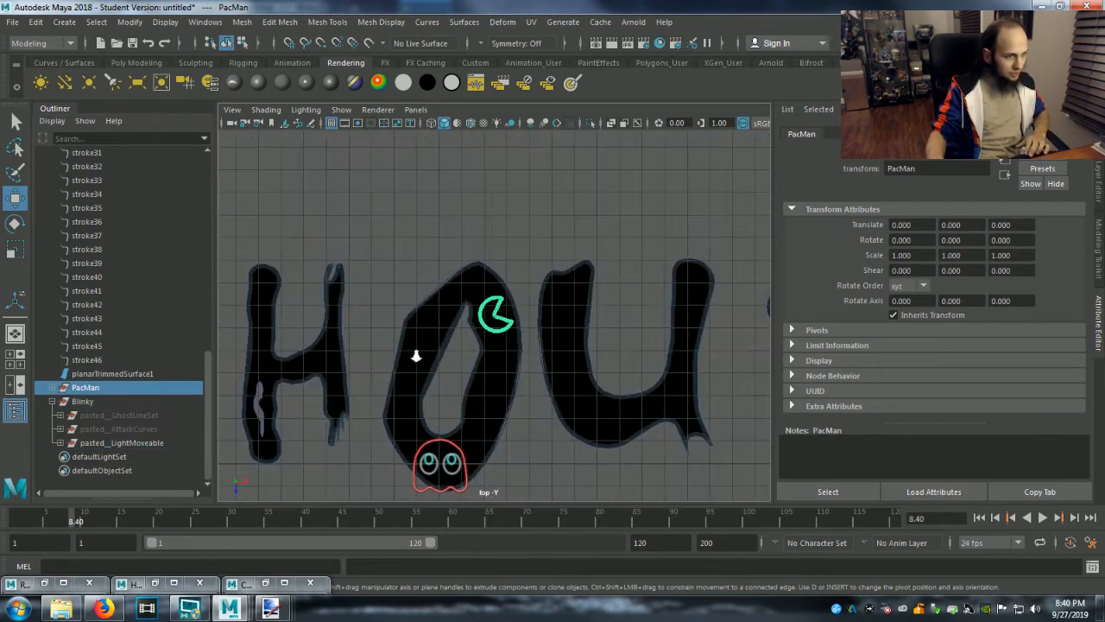
{"action": "left_click", "coordinate": [102, 443]}
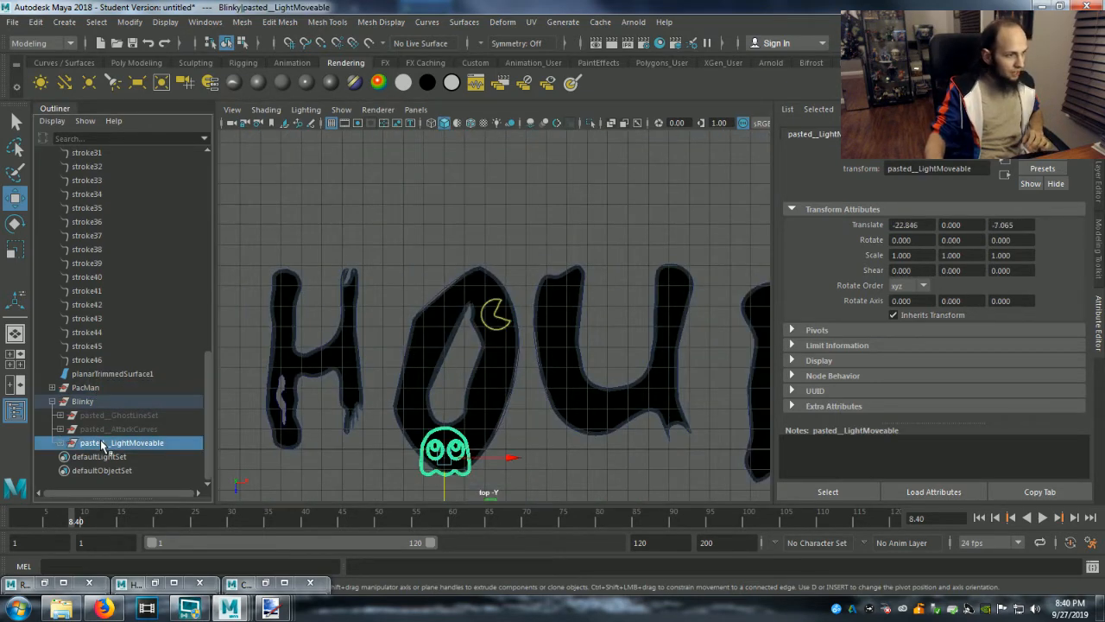
{"action": "left_click", "coordinate": [93, 403]}
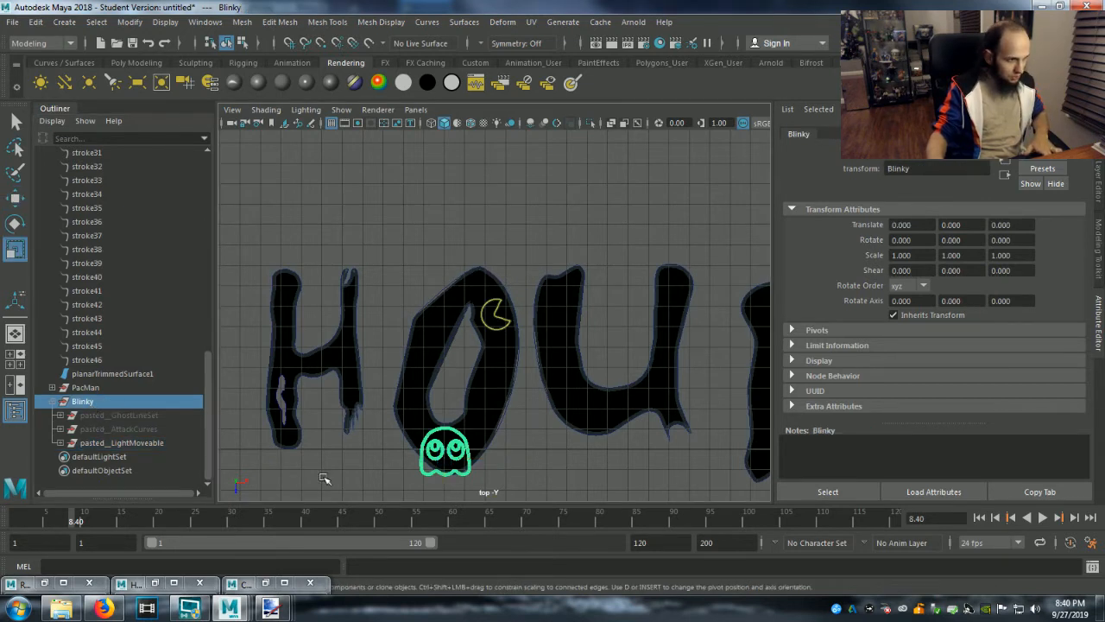
{"action": "left_click", "coordinate": [122, 444]}
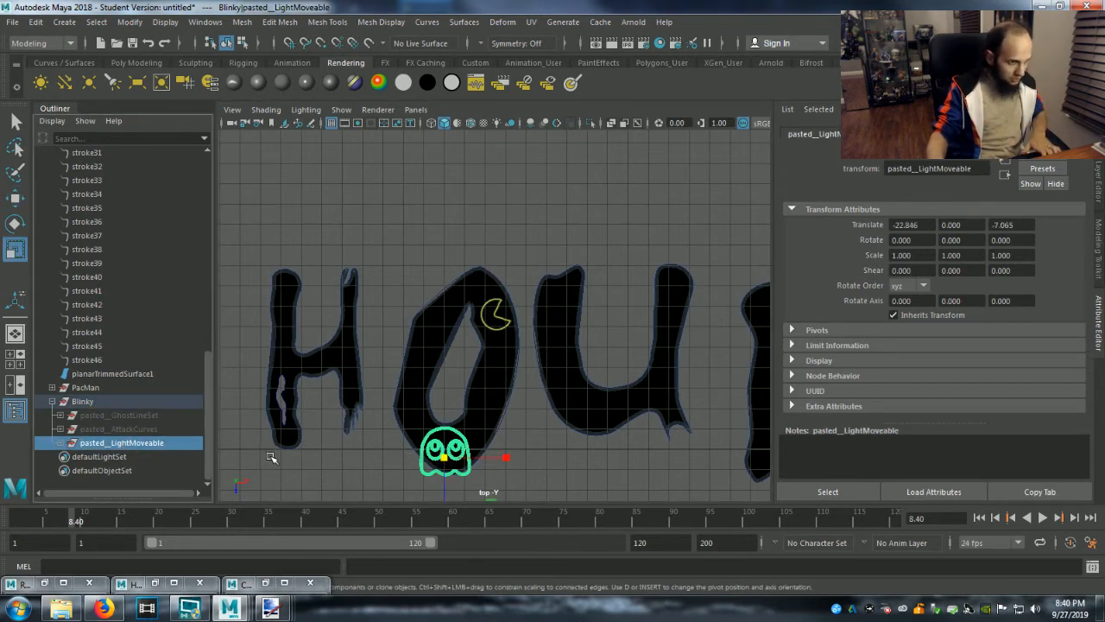
{"action": "left_click", "coordinate": [445, 461]}
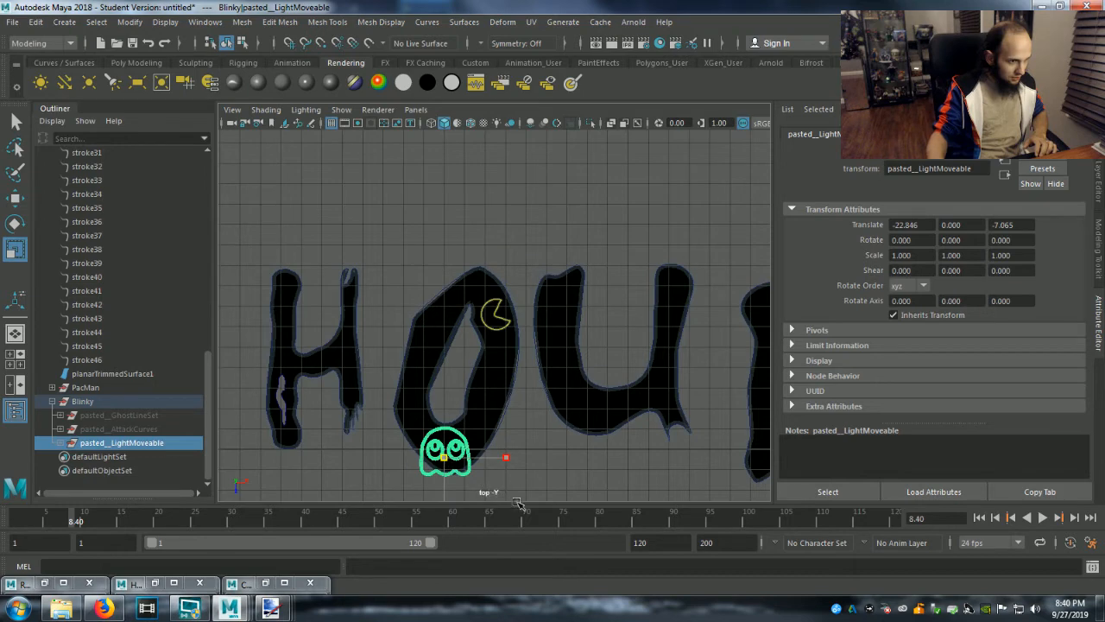
{"action": "scroll", "coordinate": [473, 475], "scroll_direction": "down", "scroll_amount": 2}
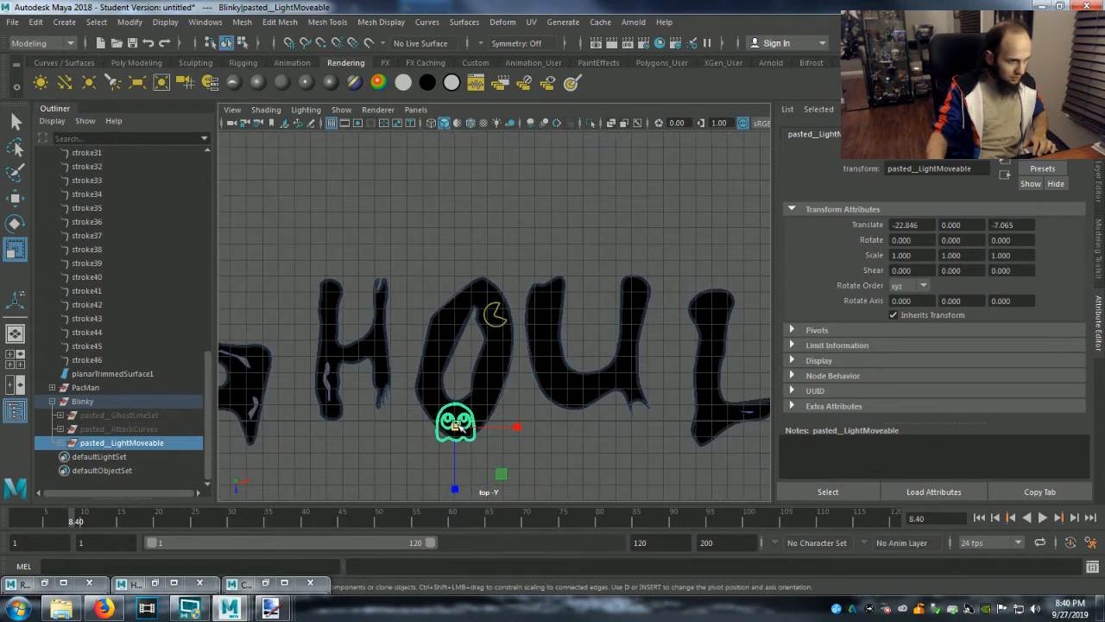
Move the Blinky group's pivot onto the ghost at the bottom of the O and try to scale the group uniformly.
{"action": "left_click", "coordinate": [94, 400]}
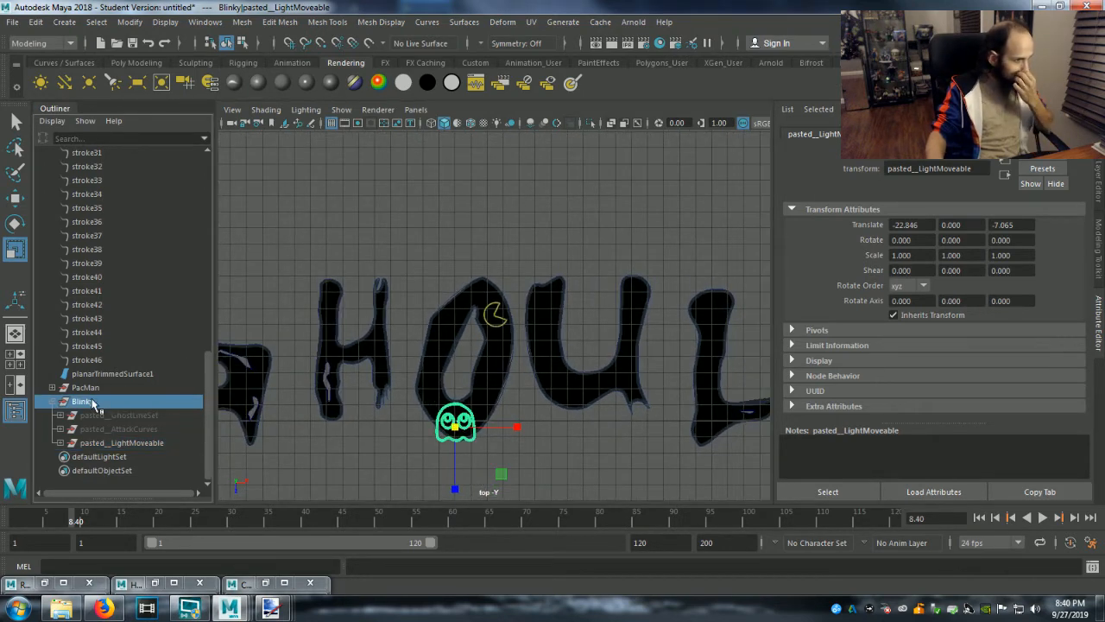
{"action": "scroll", "coordinate": [480, 391], "scroll_direction": "down", "scroll_amount": 3}
{"action": "scroll", "coordinate": [481, 392], "scroll_direction": "down", "scroll_amount": 1}
{"action": "key", "text": "d"}
{"action": "left_click_drag", "start_coordinate": [744, 395], "coordinate": [544, 391]}
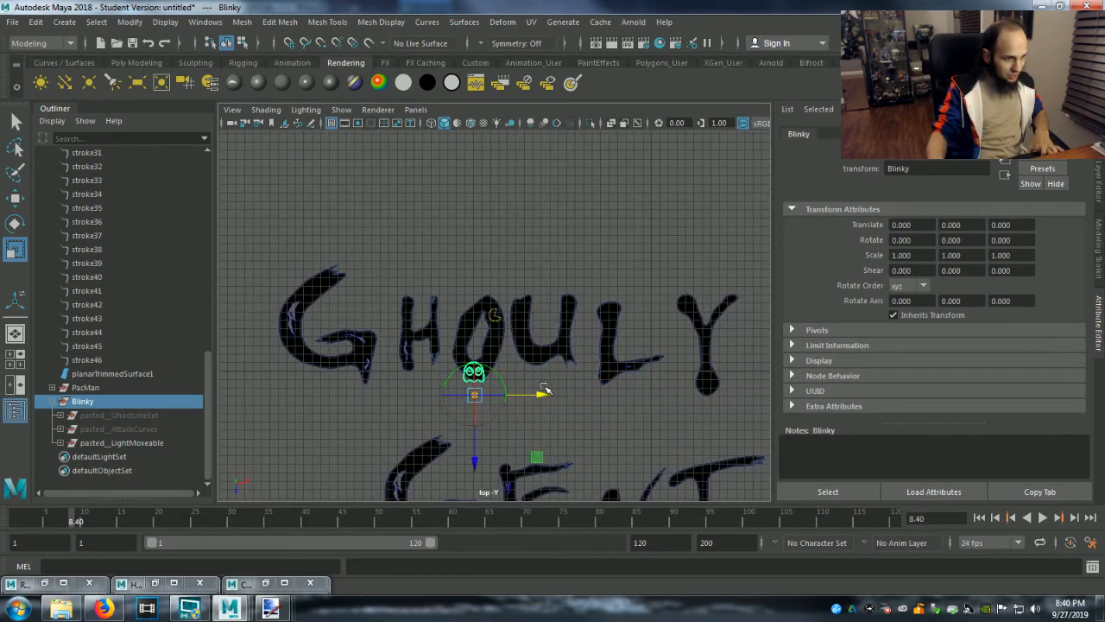
{"action": "left_click_drag", "start_coordinate": [476, 463], "coordinate": [484, 443]}
{"action": "key", "text": "r"}
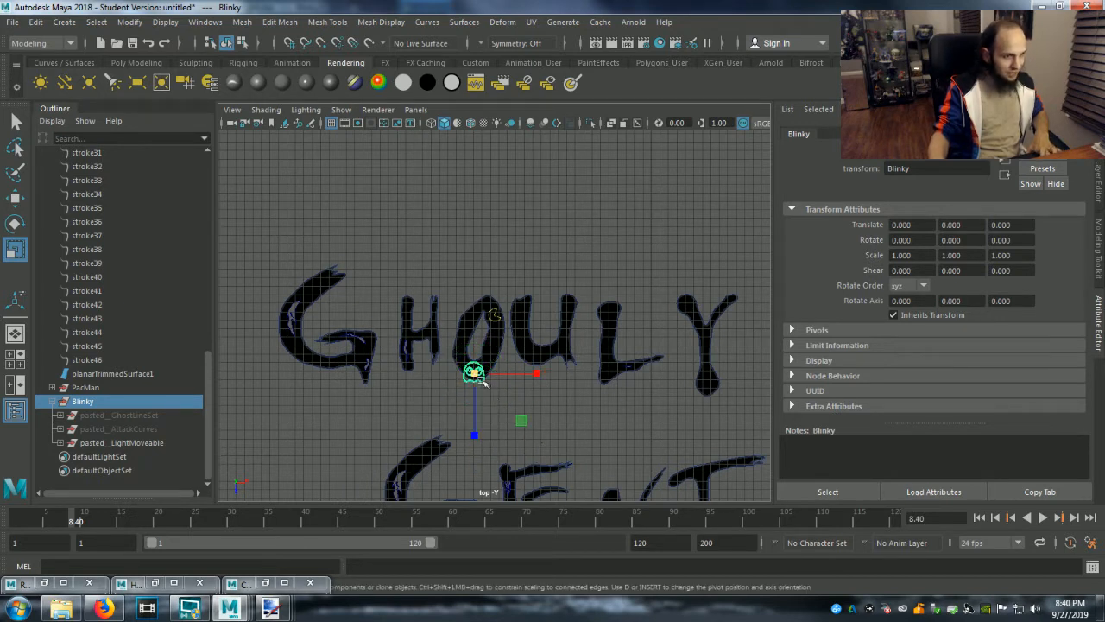
{"action": "left_click_drag", "start_coordinate": [475, 373], "coordinate": [350, 430]}
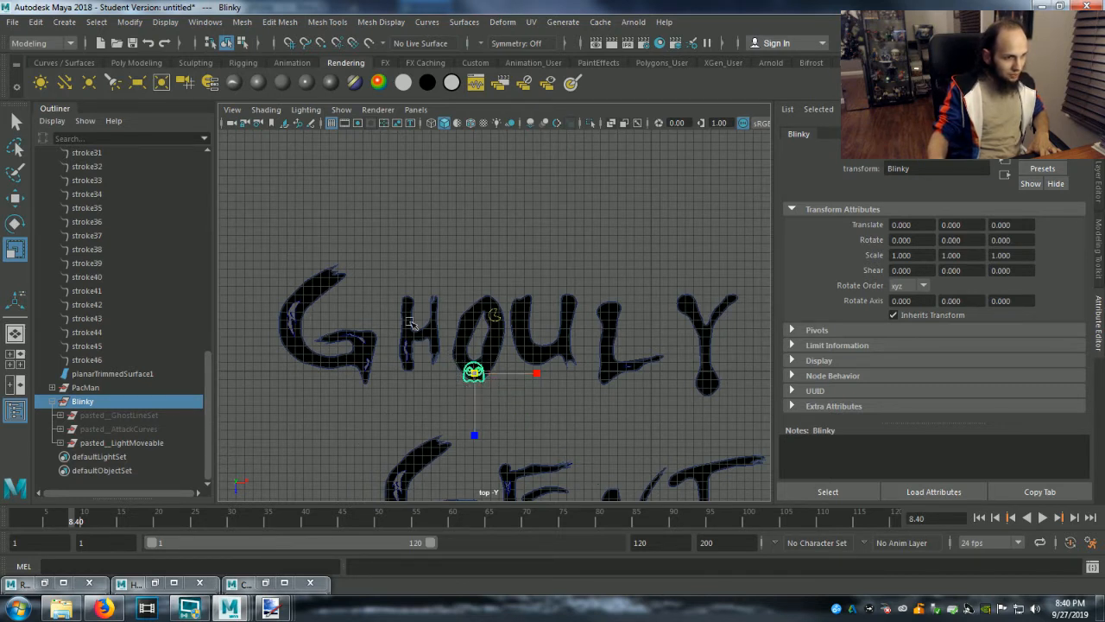
Expand pasted__LightMoveable and its pasted__Blinky5 subgroup to expose the ghost's individual curves and surfaces.
{"action": "scroll", "coordinate": [56, 417], "scroll_direction": "up", "scroll_amount": 1}
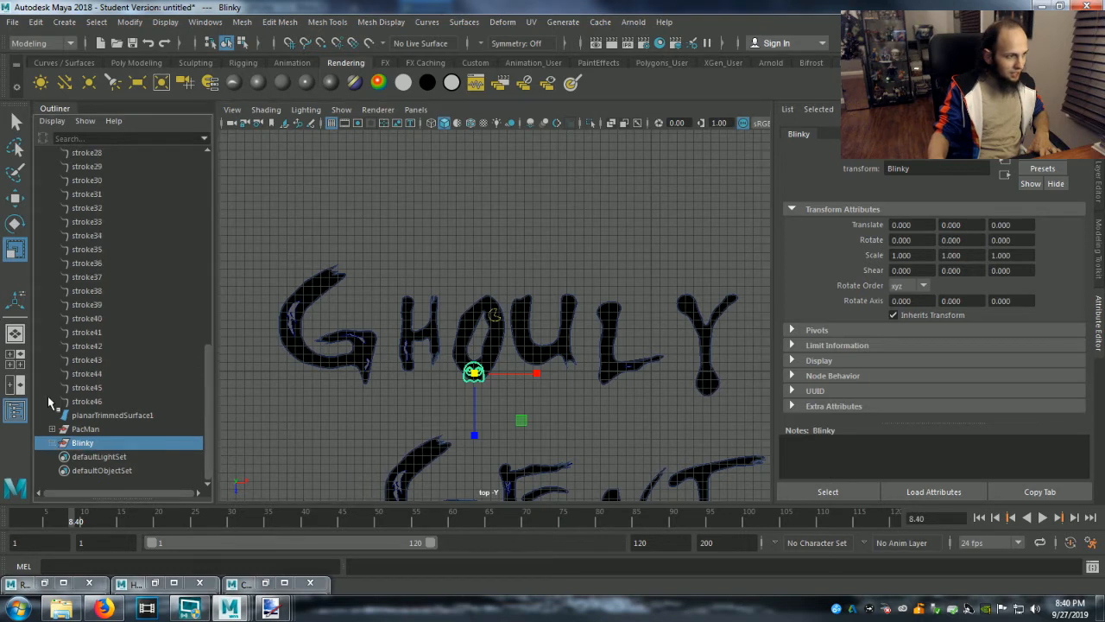
{"action": "scroll", "coordinate": [50, 449], "scroll_direction": "down", "scroll_amount": 1}
{"action": "left_click", "coordinate": [59, 442]}
{"action": "left_click", "coordinate": [111, 457]}
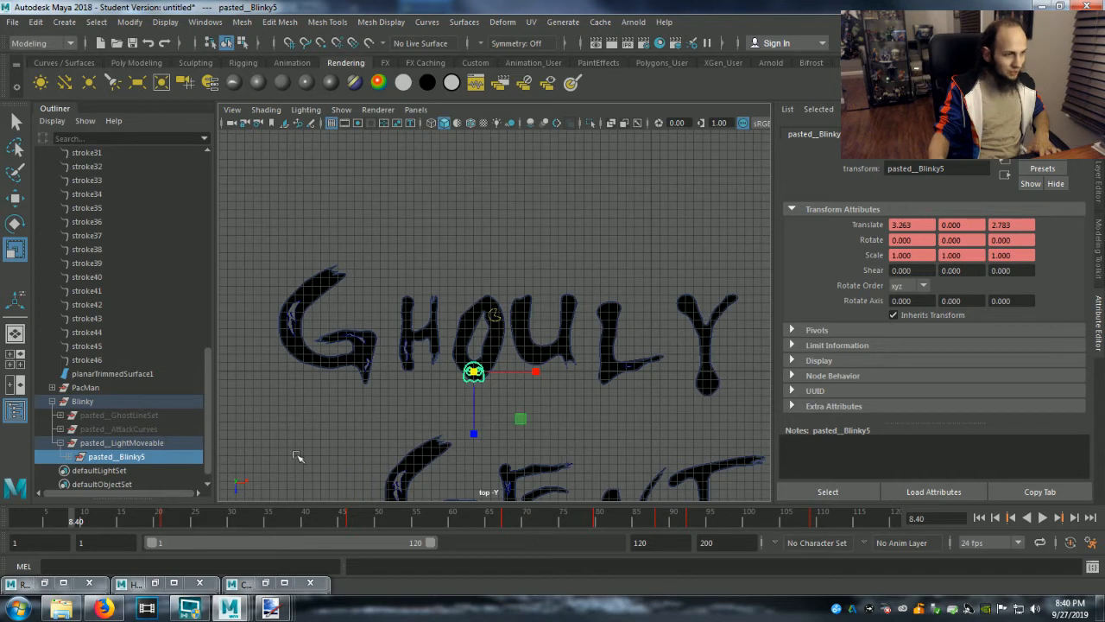
{"action": "left_click", "coordinate": [68, 456]}
{"action": "scroll", "coordinate": [110, 466], "scroll_direction": "down", "scroll_amount": 5}
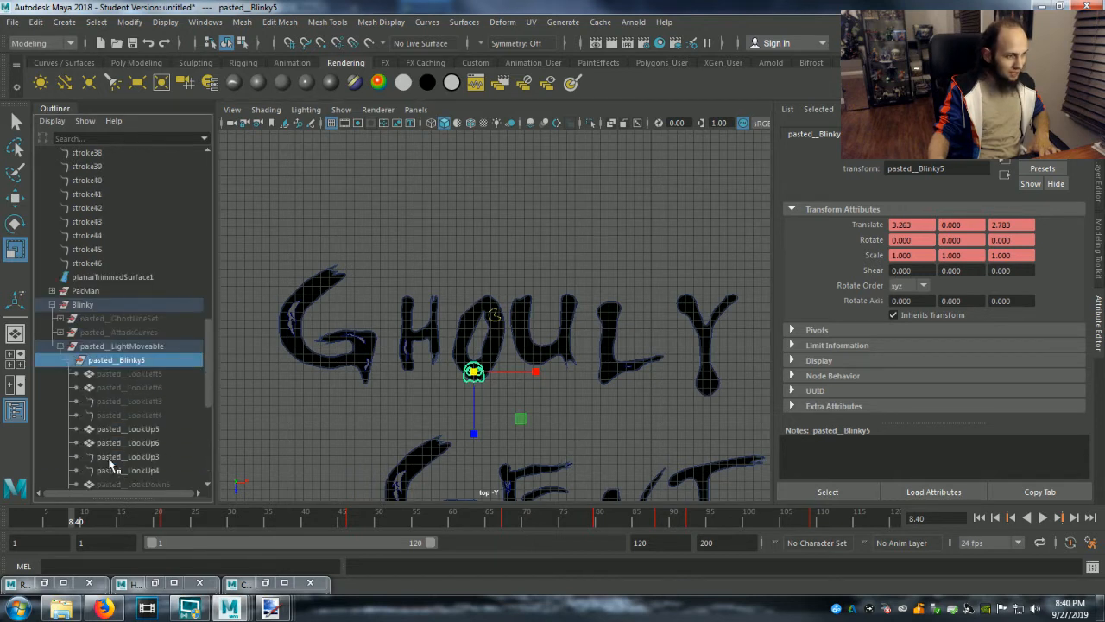
Check the LookUp and Eye parts inside pasted__Blinky5 one at a time to see which ghost pieces they control.
{"action": "left_click", "coordinate": [128, 347]}
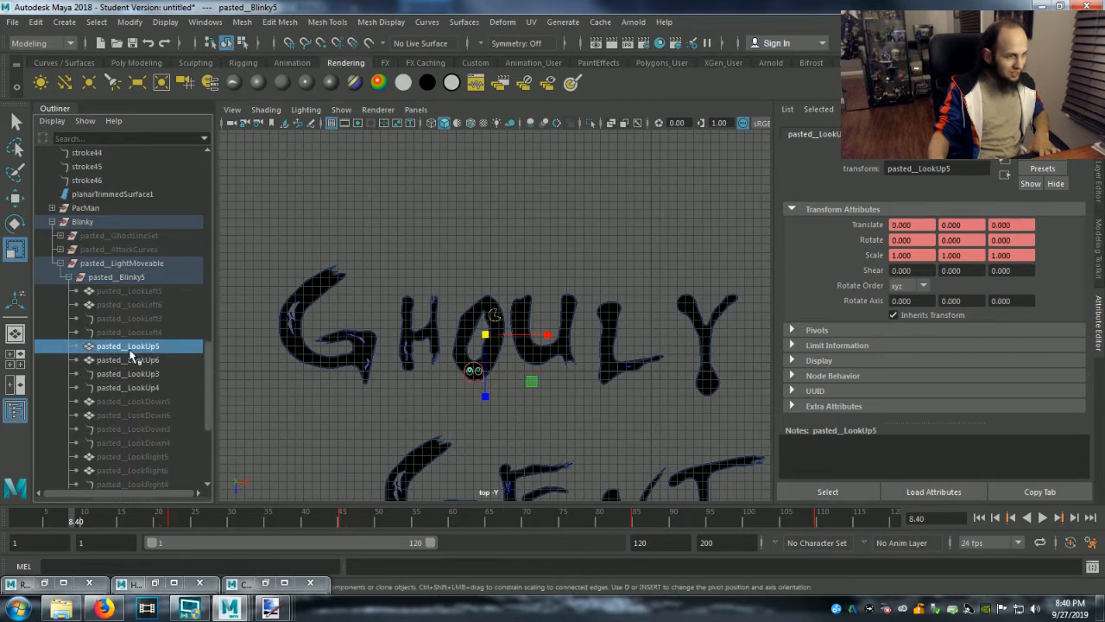
{"action": "left_click", "coordinate": [127, 360]}
{"action": "left_click", "coordinate": [129, 374]}
{"action": "left_click", "coordinate": [131, 388]}
{"action": "scroll", "coordinate": [134, 404], "scroll_direction": "down", "scroll_amount": 1}
{"action": "scroll", "coordinate": [132, 404], "scroll_direction": "down", "scroll_amount": 4}
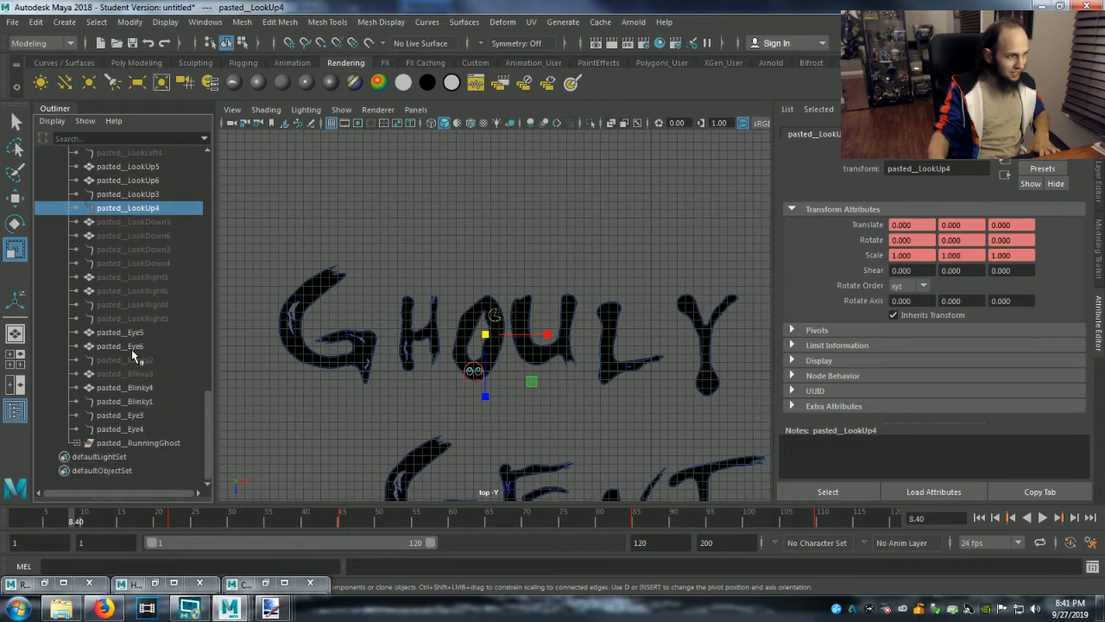
{"action": "left_click", "coordinate": [134, 346]}
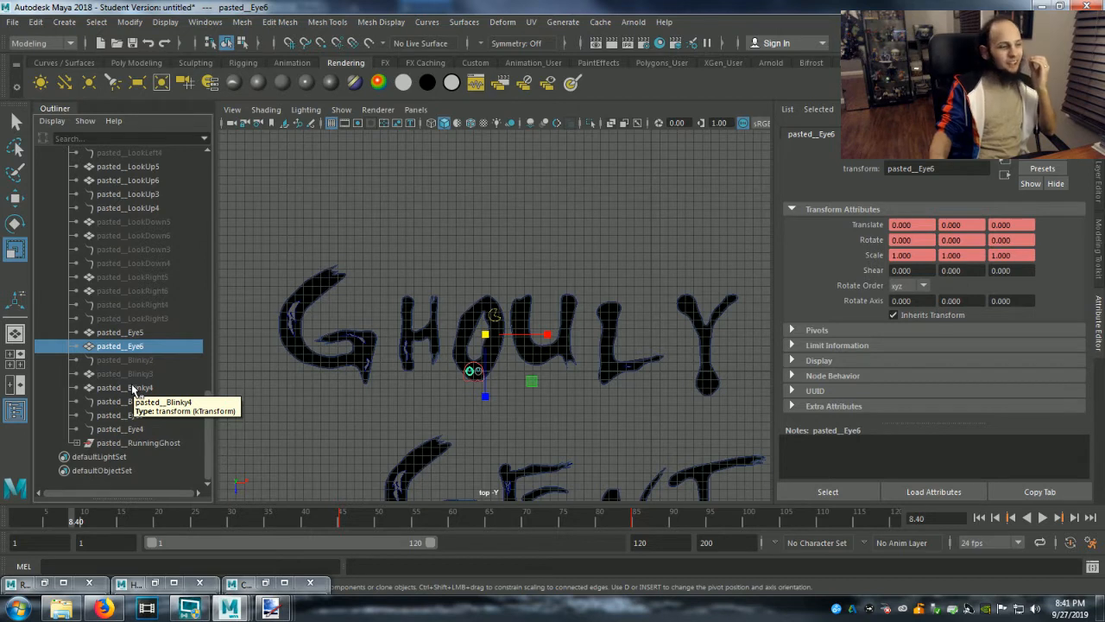
Try to scale the ghost's body surface pasted__Blinky4 uniformly by about 0.593.
{"action": "left_click", "coordinate": [134, 388]}
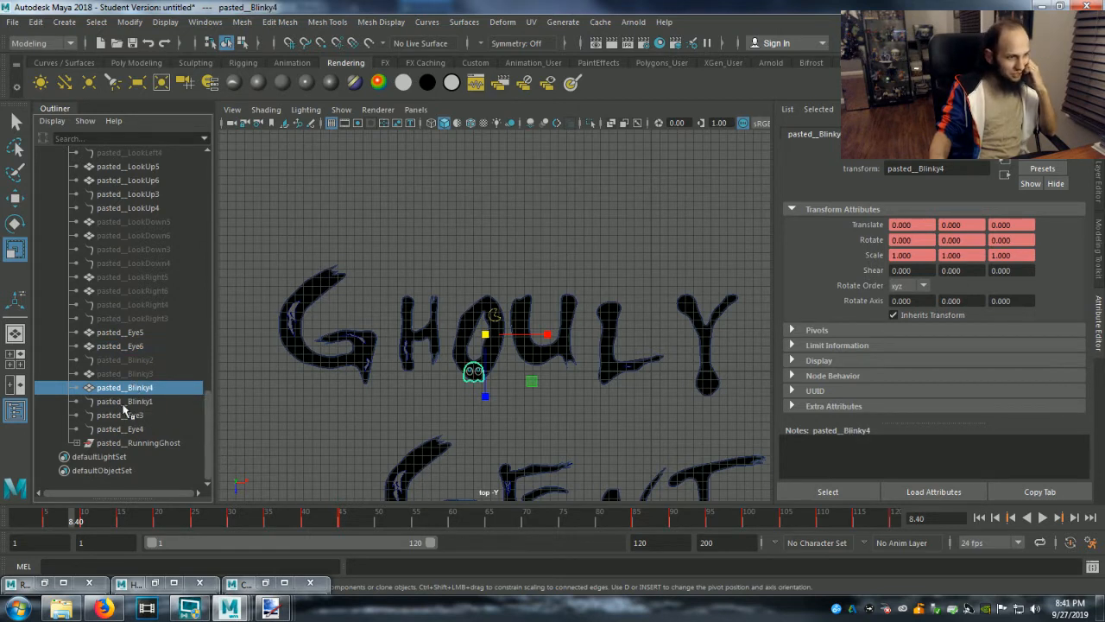
{"action": "left_click_drag", "start_coordinate": [486, 333], "coordinate": [466, 315]}
{"action": "key", "text": "ctrl+z"}
Try to scale the pasted__Blinky5 group along X only to about 0.678.
{"action": "scroll", "coordinate": [173, 318], "scroll_direction": "up", "scroll_amount": 5}
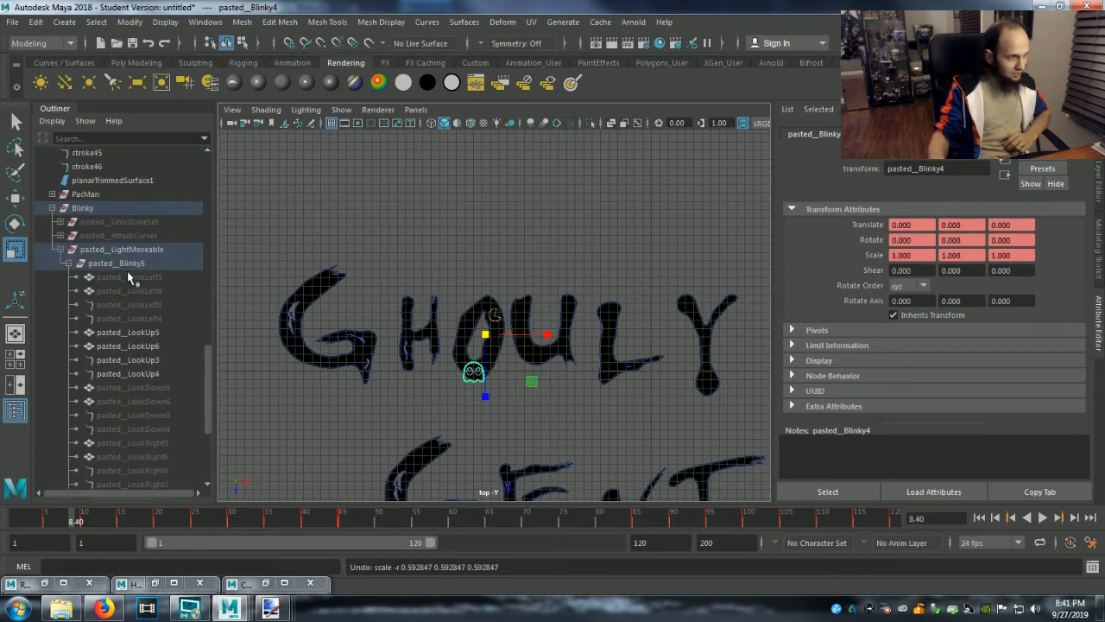
{"action": "left_click", "coordinate": [120, 263]}
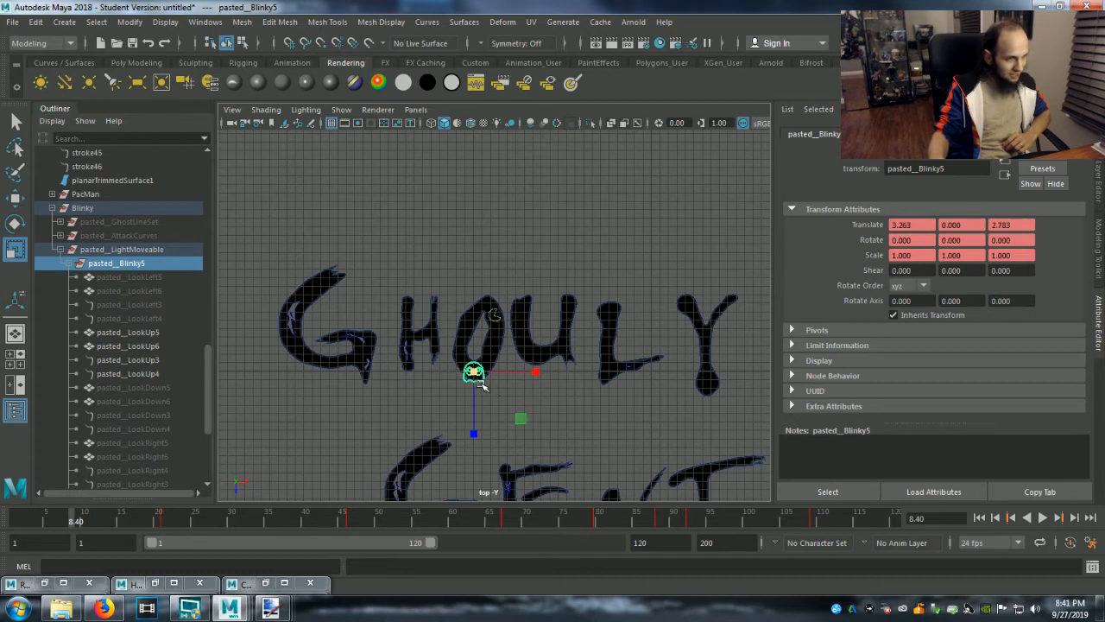
{"action": "left_click_drag", "start_coordinate": [530, 372], "coordinate": [514, 382]}
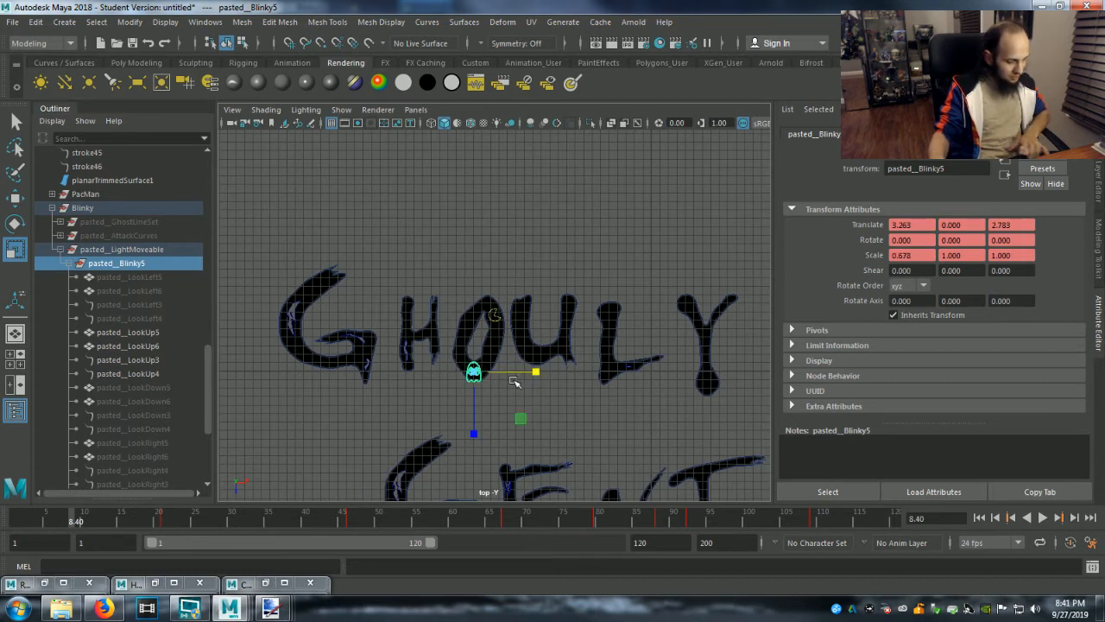
{"action": "key", "text": "ctrl+z"}
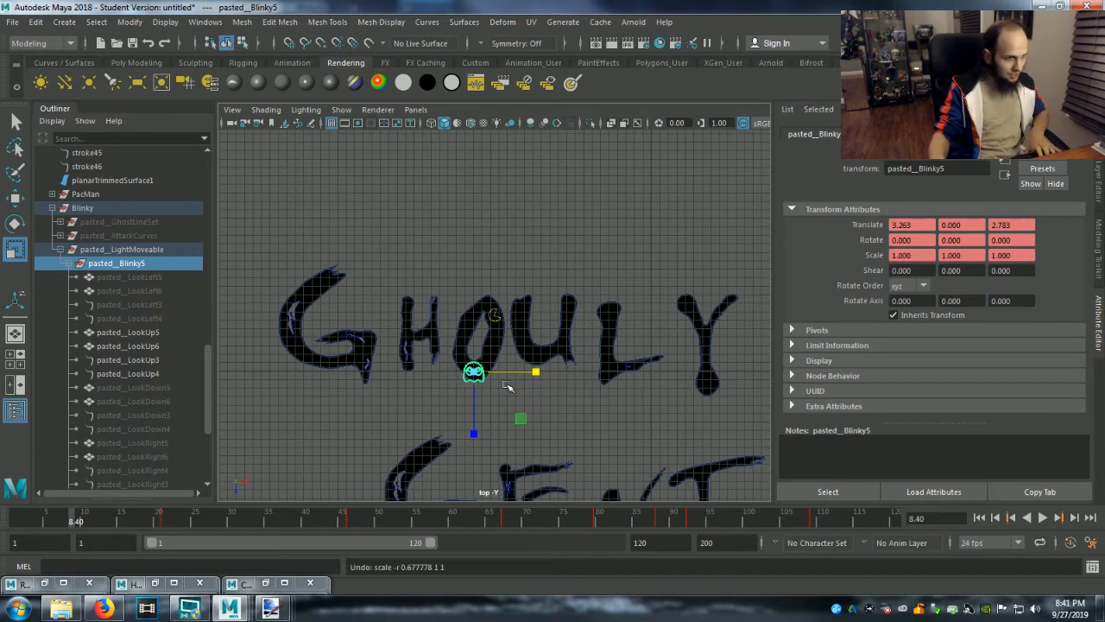
In the persp view, scale pasted__Blinky5 down to about 0.393 in X and 0.388 in Z.
{"action": "left_click", "coordinate": [412, 111]}
{"action": "mouse_move", "coordinate": [518, 123]}
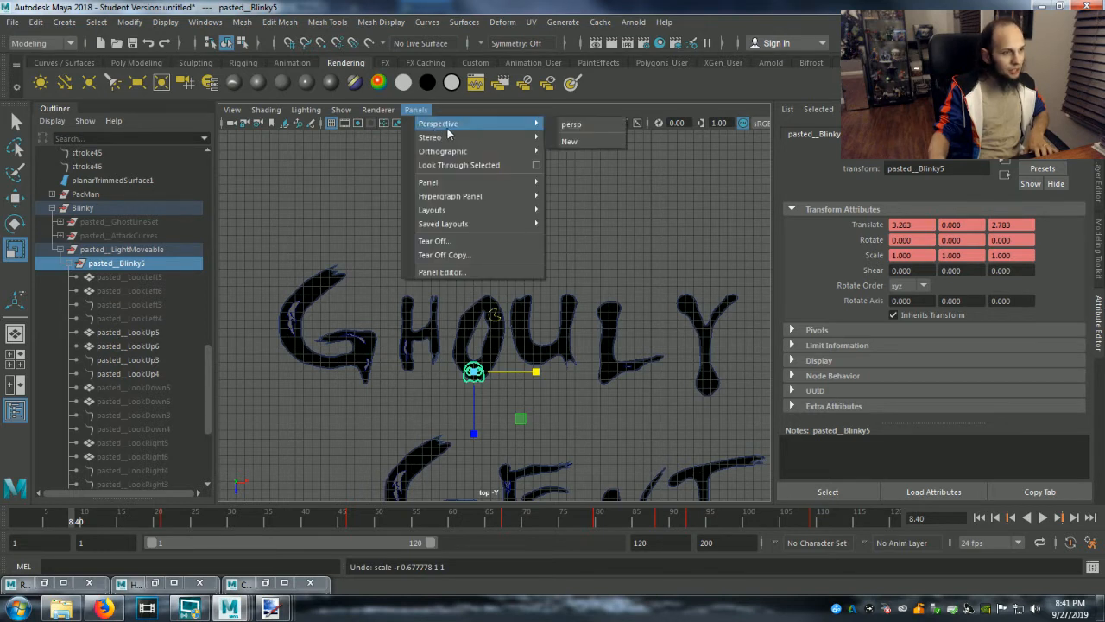
{"action": "left_click", "coordinate": [570, 125]}
{"action": "scroll", "coordinate": [496, 372], "scroll_direction": "up", "scroll_amount": 5}
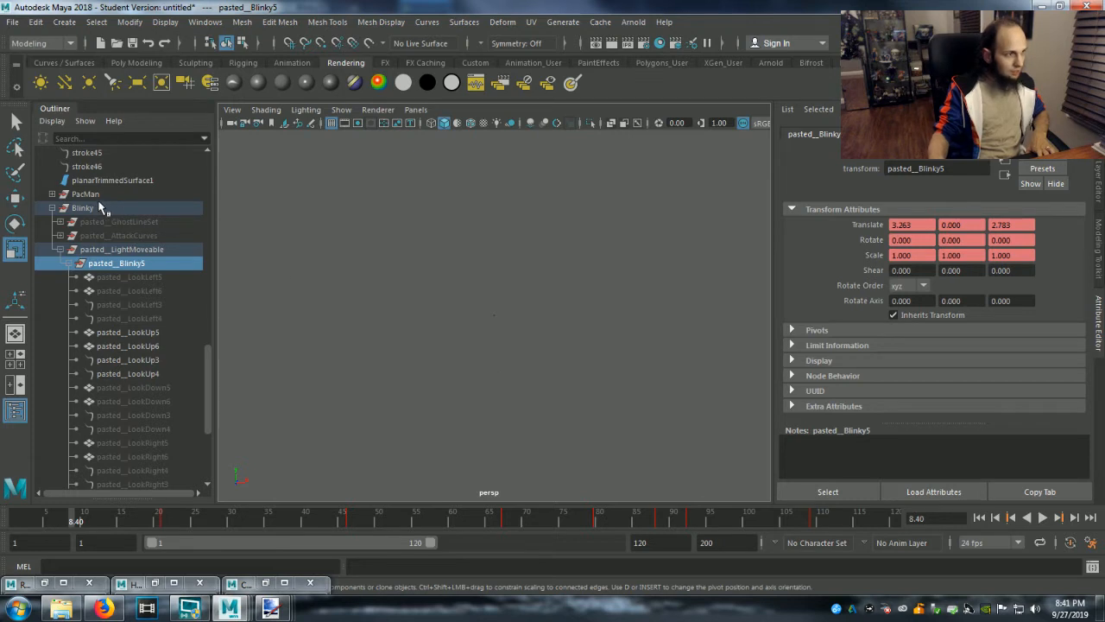
{"action": "left_click", "coordinate": [85, 195]}
{"action": "key", "text": "f"}
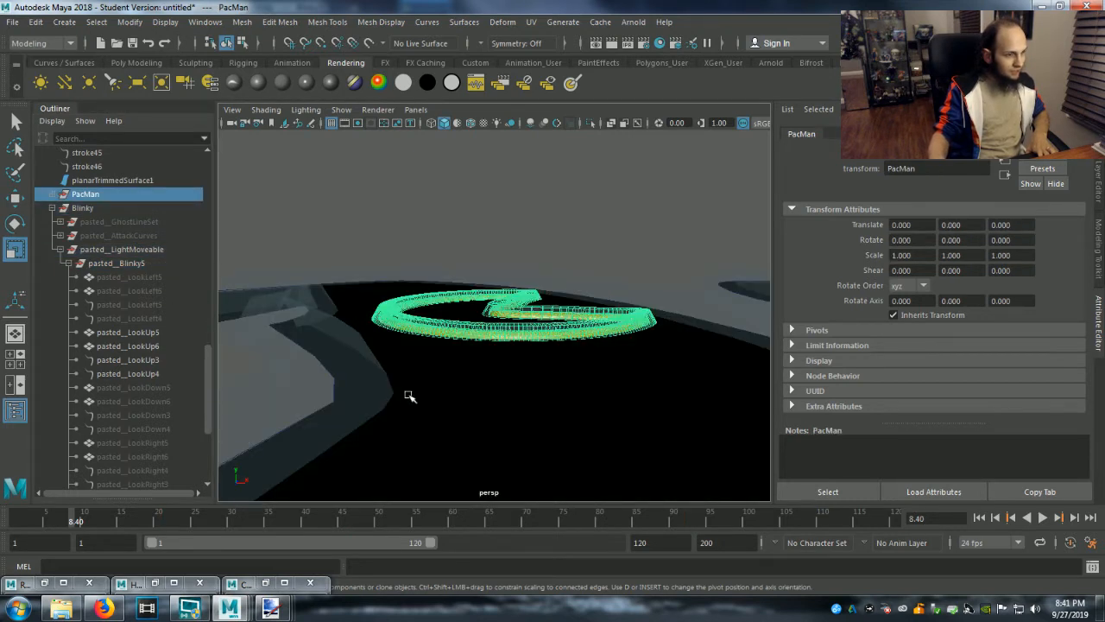
{"action": "scroll", "coordinate": [409, 395], "scroll_direction": "down", "scroll_amount": 4}
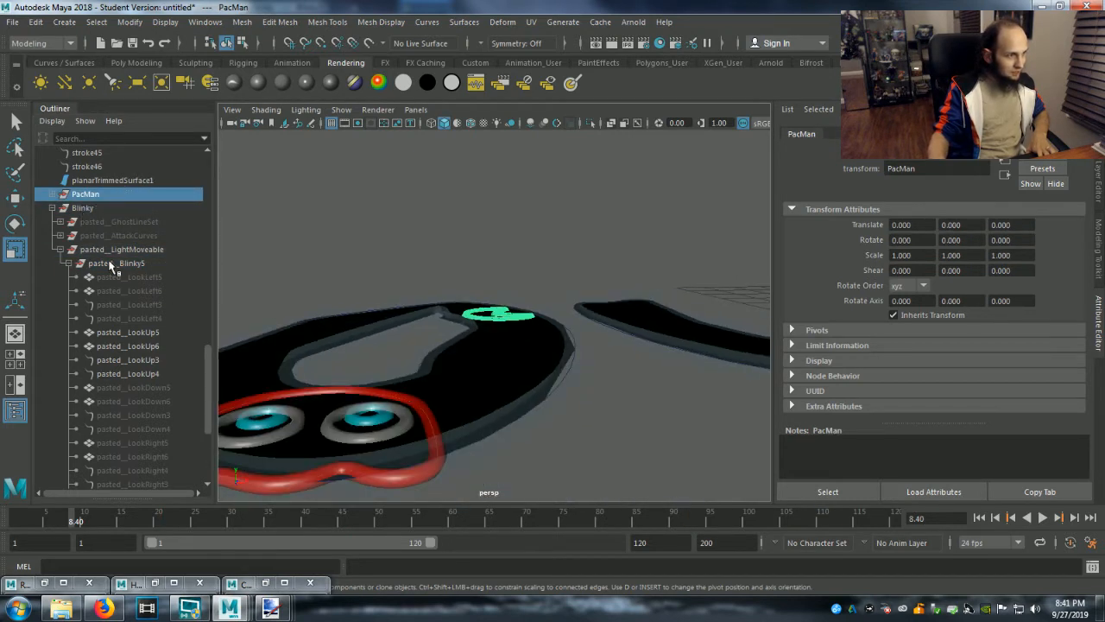
{"action": "left_click", "coordinate": [81, 209]}
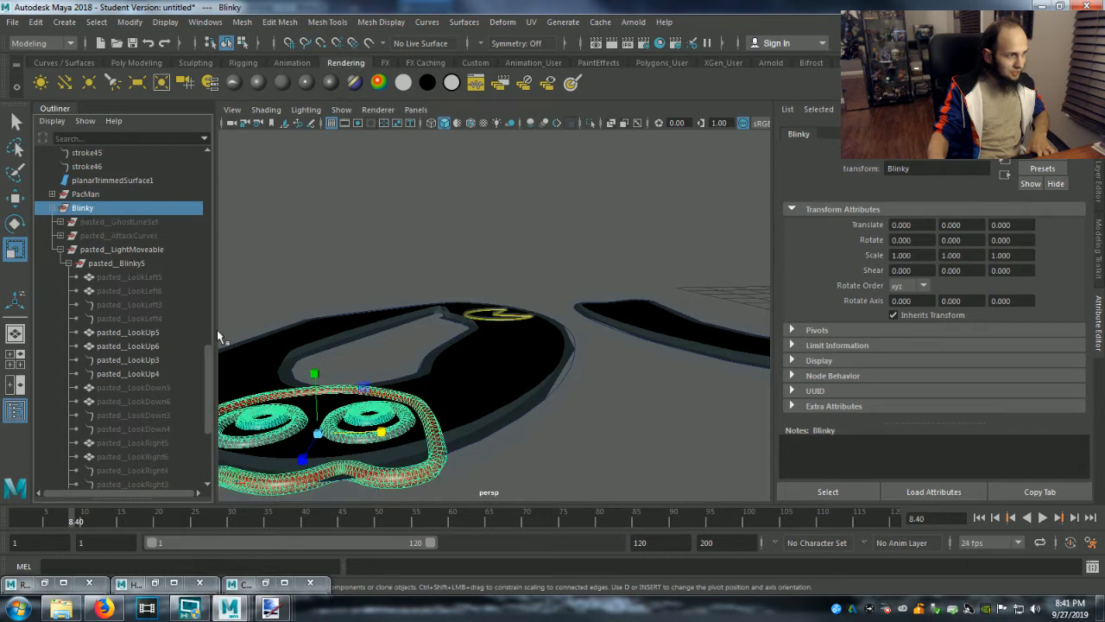
{"action": "left_click", "coordinate": [317, 434]}
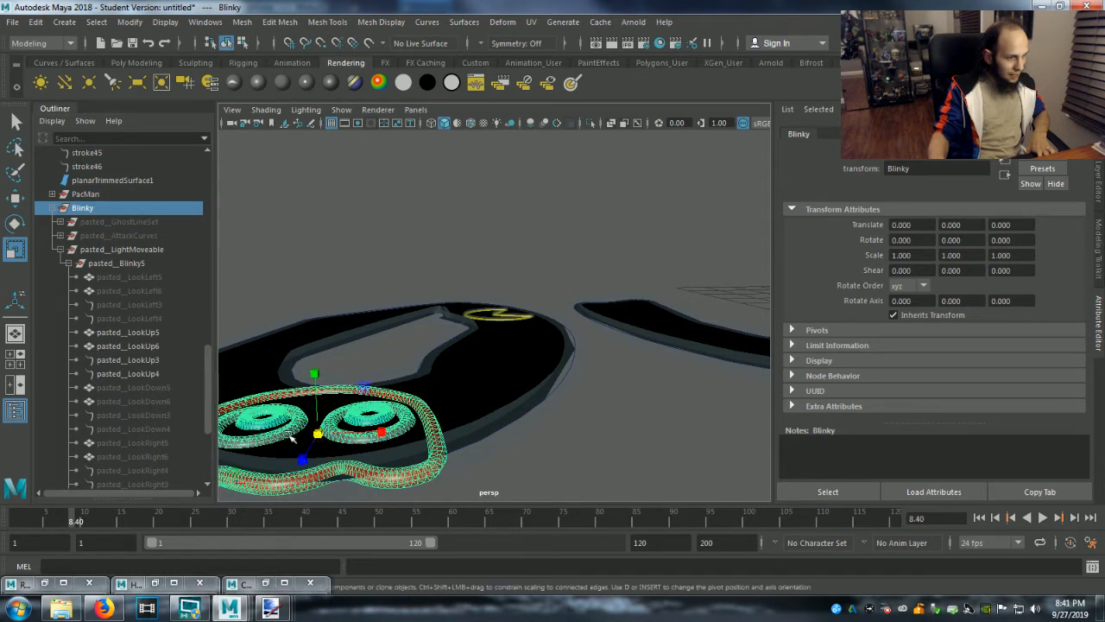
{"action": "left_click", "coordinate": [124, 263]}
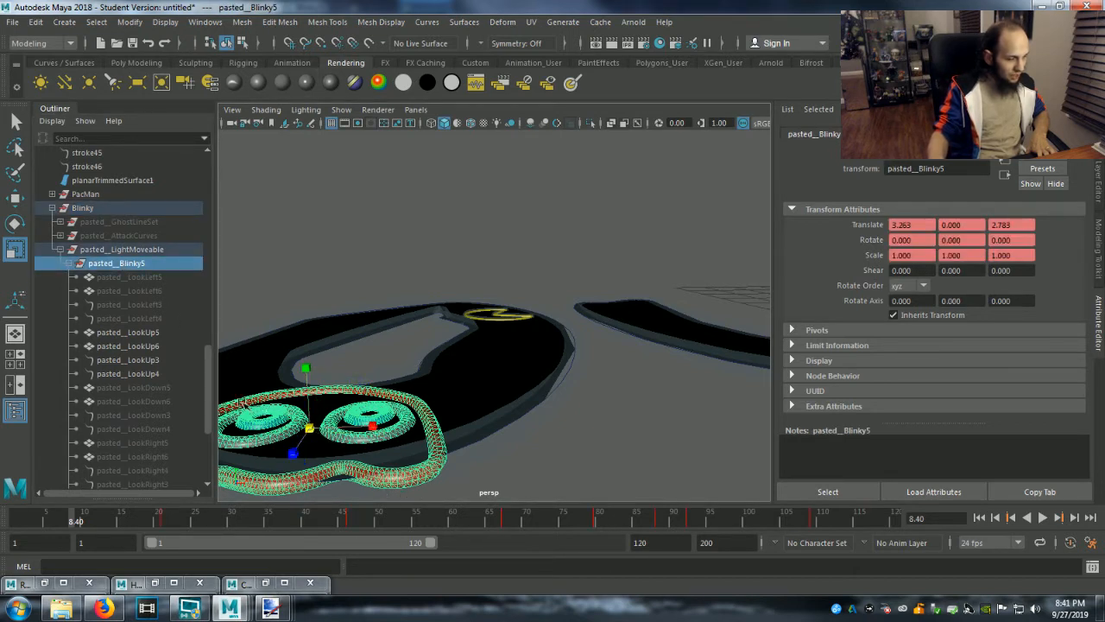
{"action": "left_click_drag", "start_coordinate": [295, 453], "coordinate": [375, 358]}
{"action": "left_click_drag", "start_coordinate": [374, 416], "coordinate": [337, 429]}
In the top view, rescale pasted__Blinky5 on the O to about 0.520 in X and 0.586 in Z.
{"action": "left_click", "coordinate": [423, 110]}
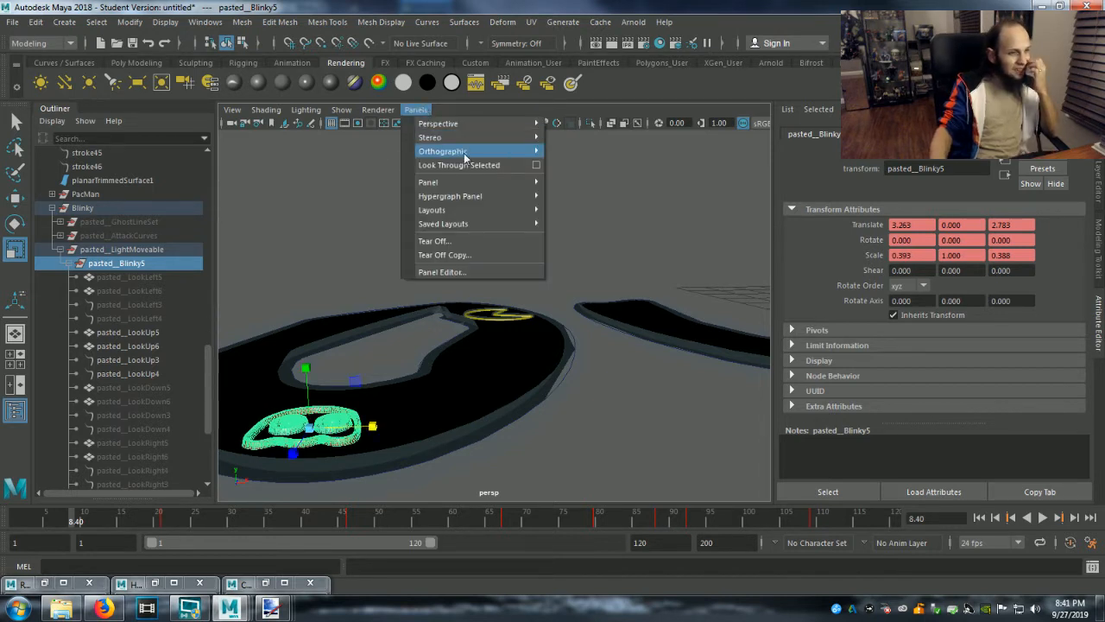
{"action": "mouse_move", "coordinate": [483, 151]}
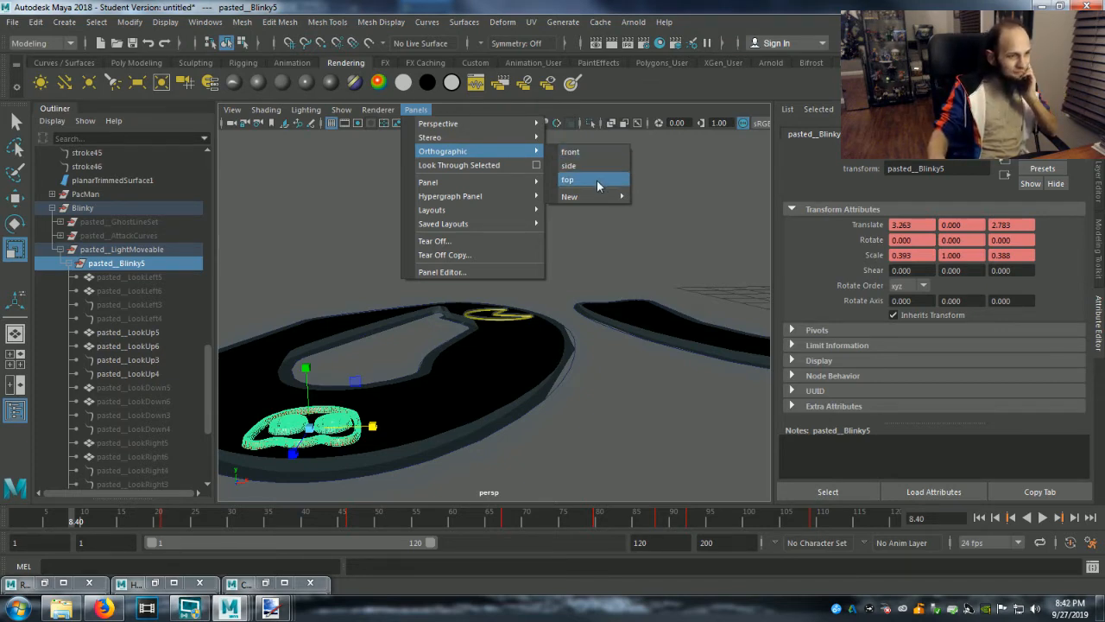
{"action": "left_click", "coordinate": [596, 180]}
{"action": "scroll", "coordinate": [550, 412], "scroll_direction": "up", "scroll_amount": 5}
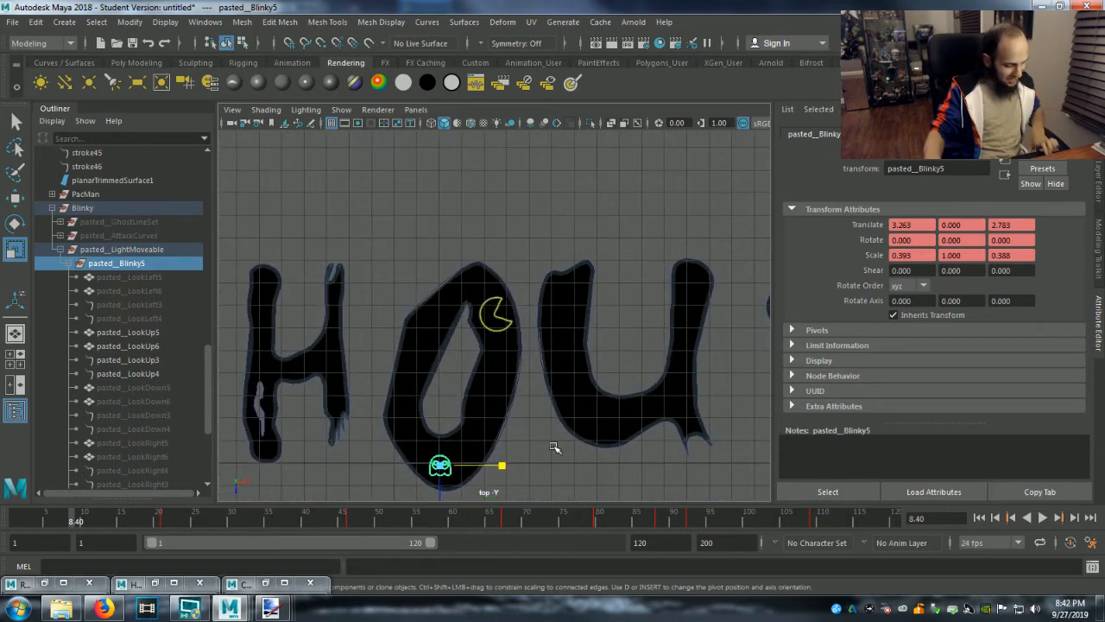
{"action": "middle_click_drag", "start_coordinate": [552, 449], "coordinate": [573, 299], "text": "alt"}
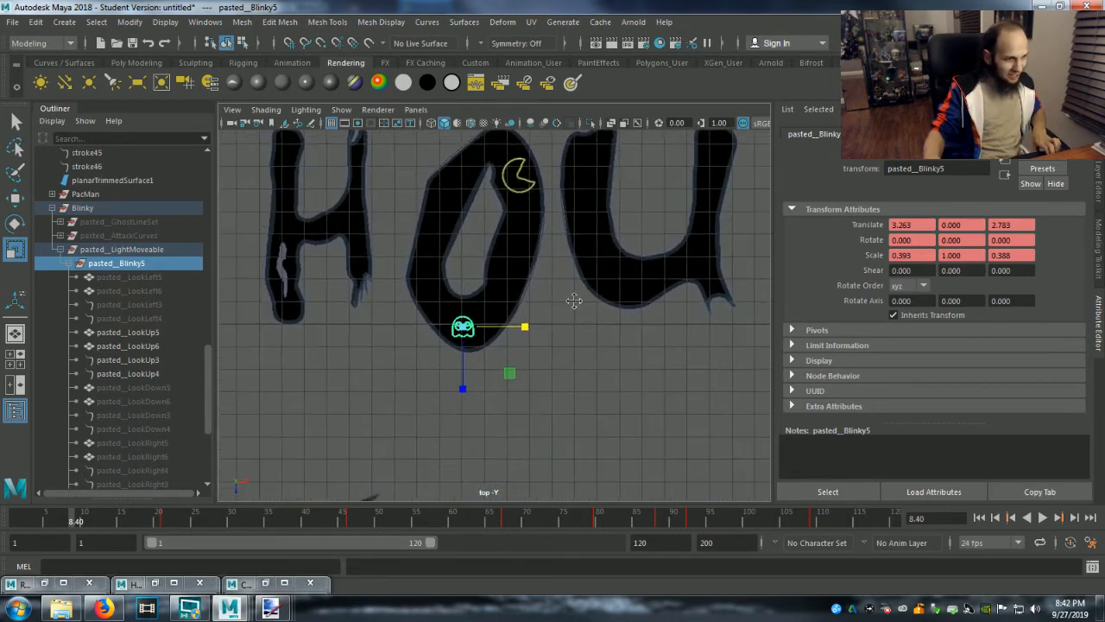
{"action": "scroll", "coordinate": [582, 380], "scroll_direction": "up", "scroll_amount": 2}
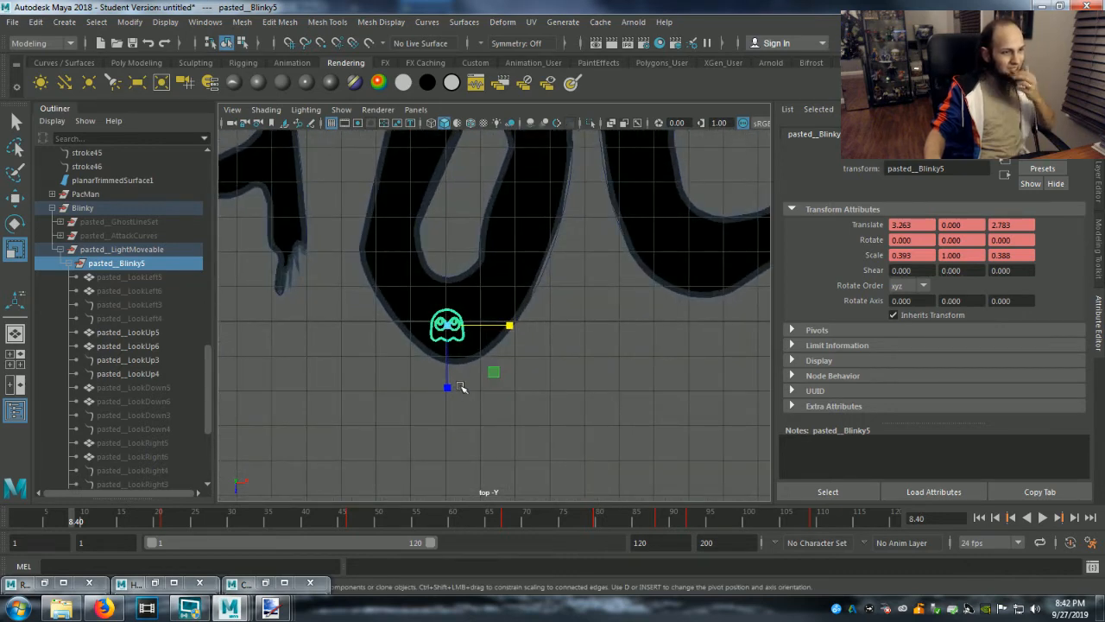
{"action": "left_click_drag", "start_coordinate": [446, 387], "coordinate": [448, 421]}
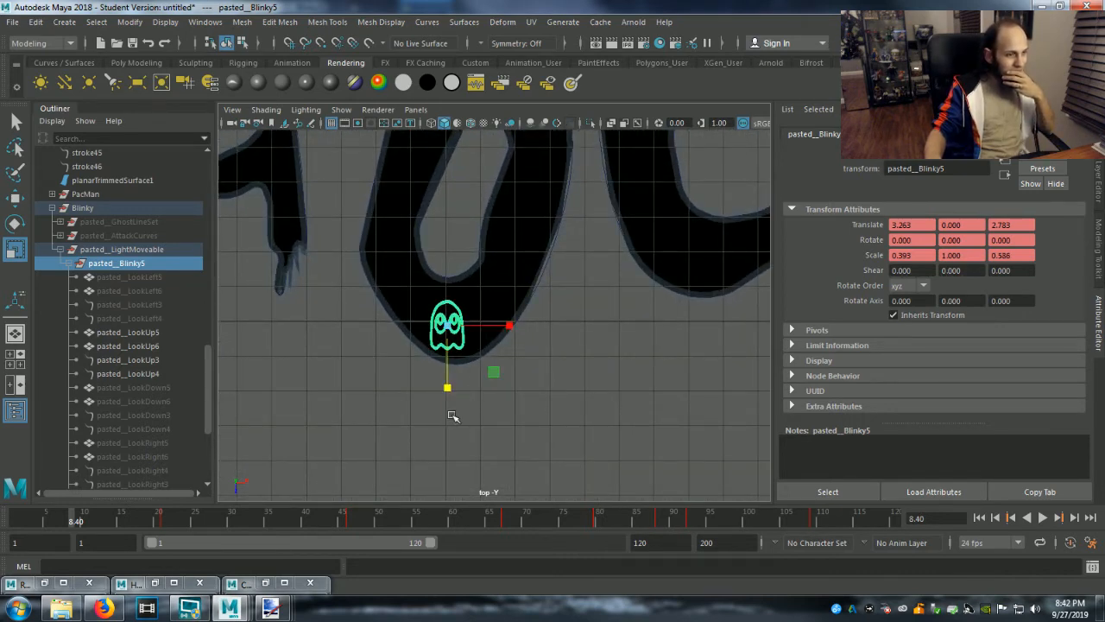
{"action": "left_click_drag", "start_coordinate": [509, 325], "coordinate": [533, 332]}
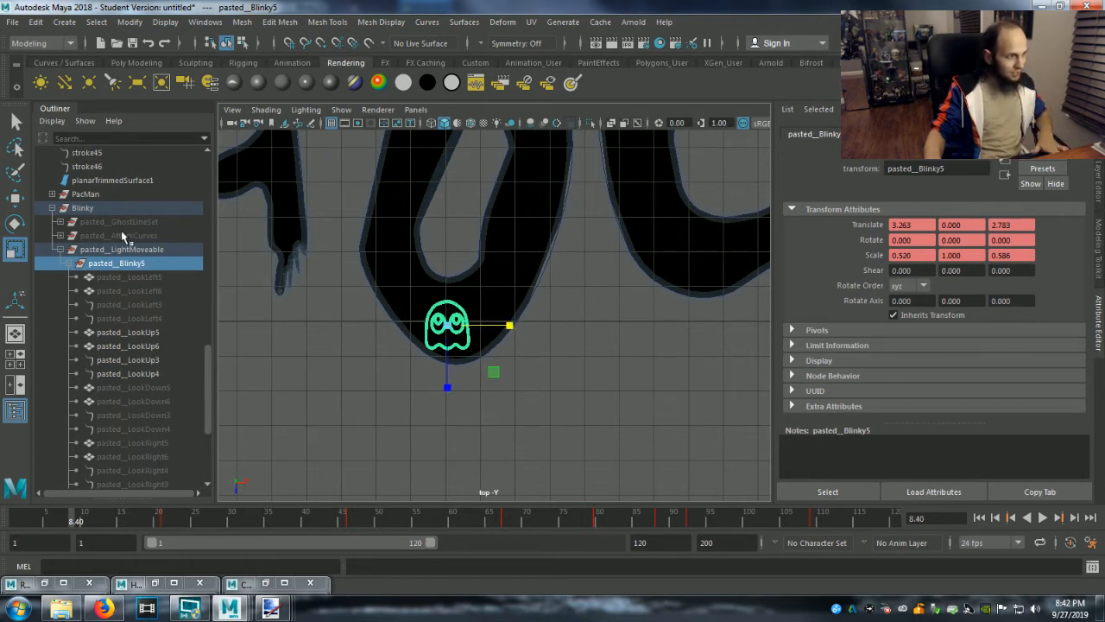
Move pasted__Blinky5 to about X 3.442, Z 2.465 inside the O's base and fine-tune its scale to about 0.548 in X, 0.560 in Z.
{"action": "key", "text": "w"}
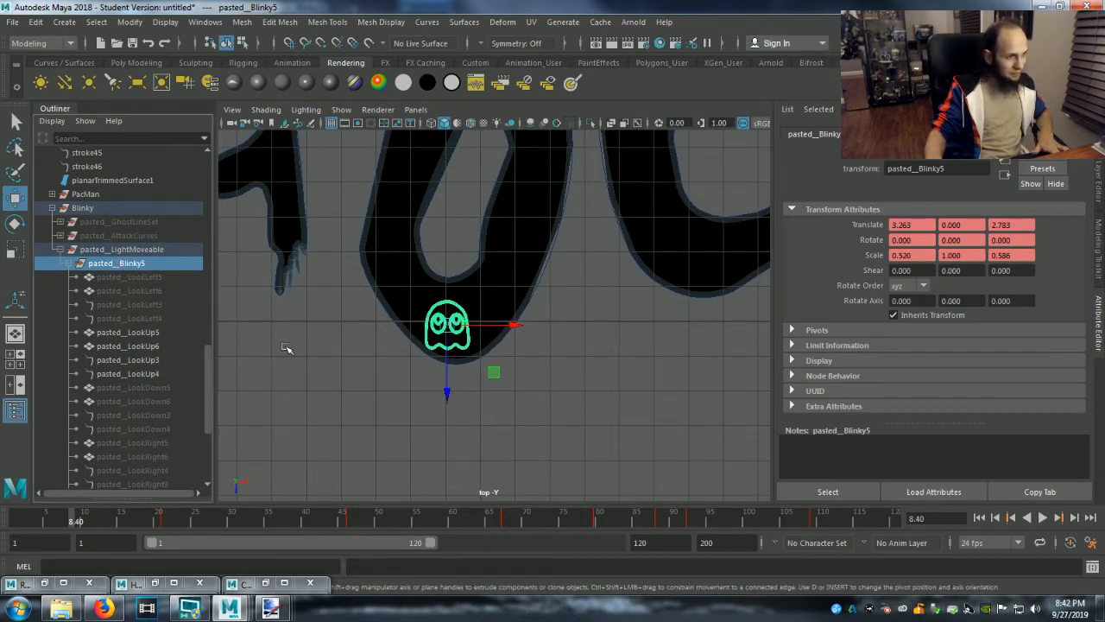
{"action": "left_click_drag", "start_coordinate": [446, 396], "coordinate": [447, 380]}
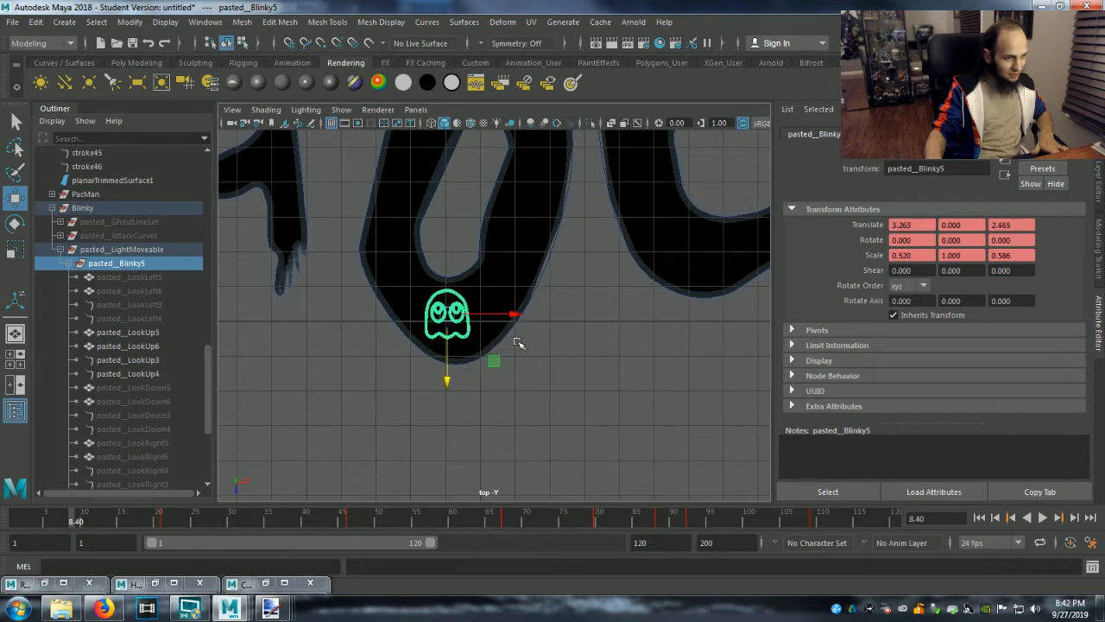
{"action": "left_click_drag", "start_coordinate": [523, 313], "coordinate": [525, 314]}
{"action": "key", "text": "r"}
{"action": "left_click_drag", "start_coordinate": [454, 375], "coordinate": [455, 374]}
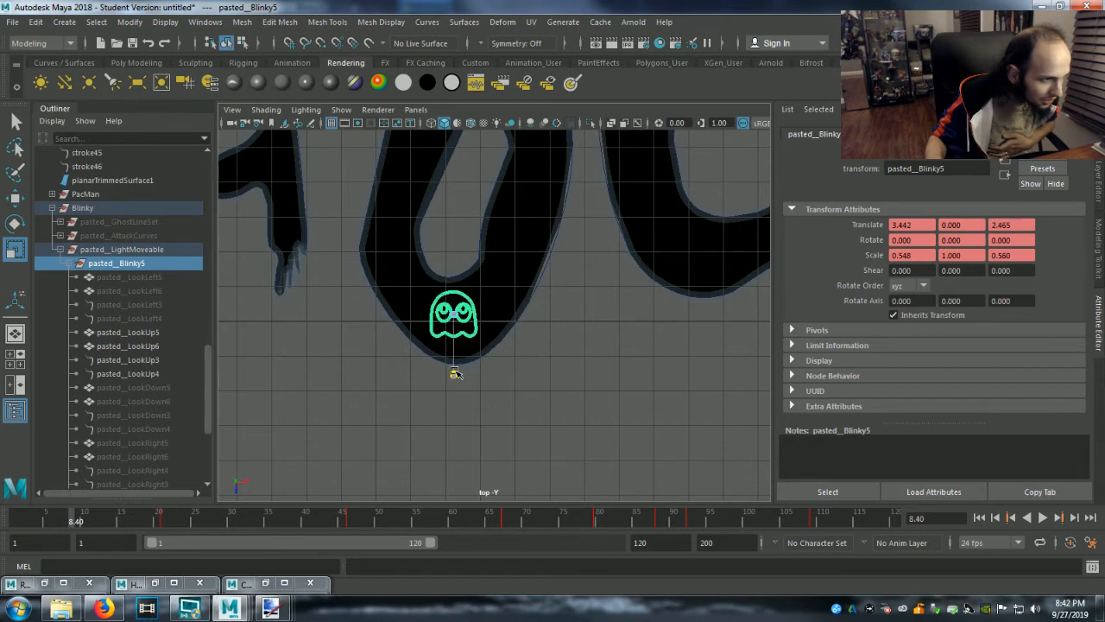
{"action": "scroll", "coordinate": [578, 365], "scroll_direction": "down", "scroll_amount": 5}
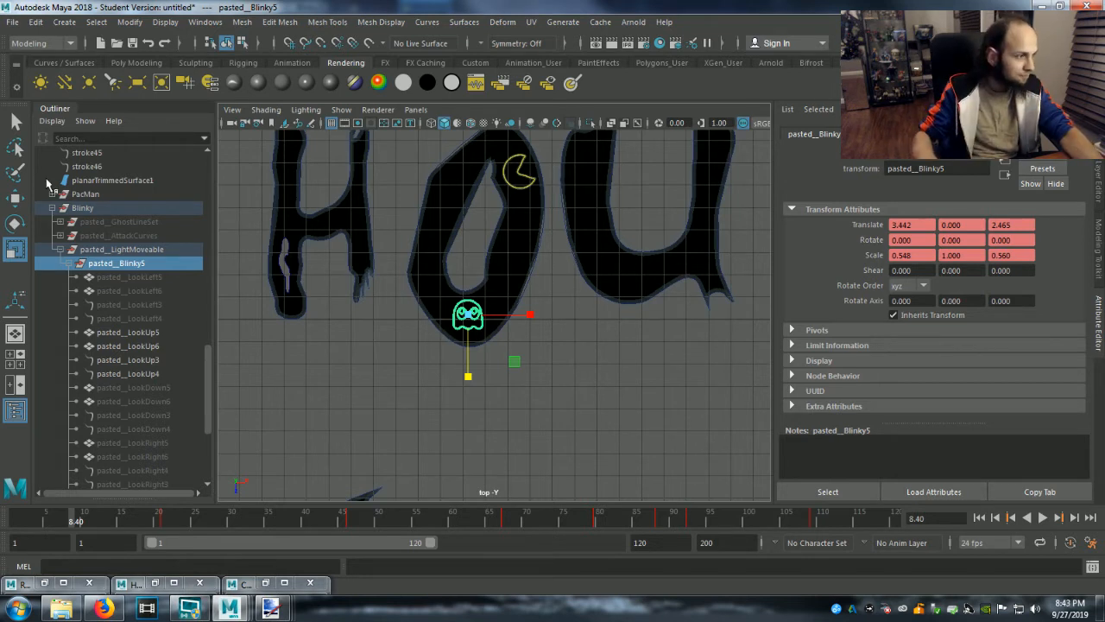
Collapse the Blinky group in the Outliner and switch to the Maya window containing GG Light.ma.
{"action": "left_click", "coordinate": [52, 208]}
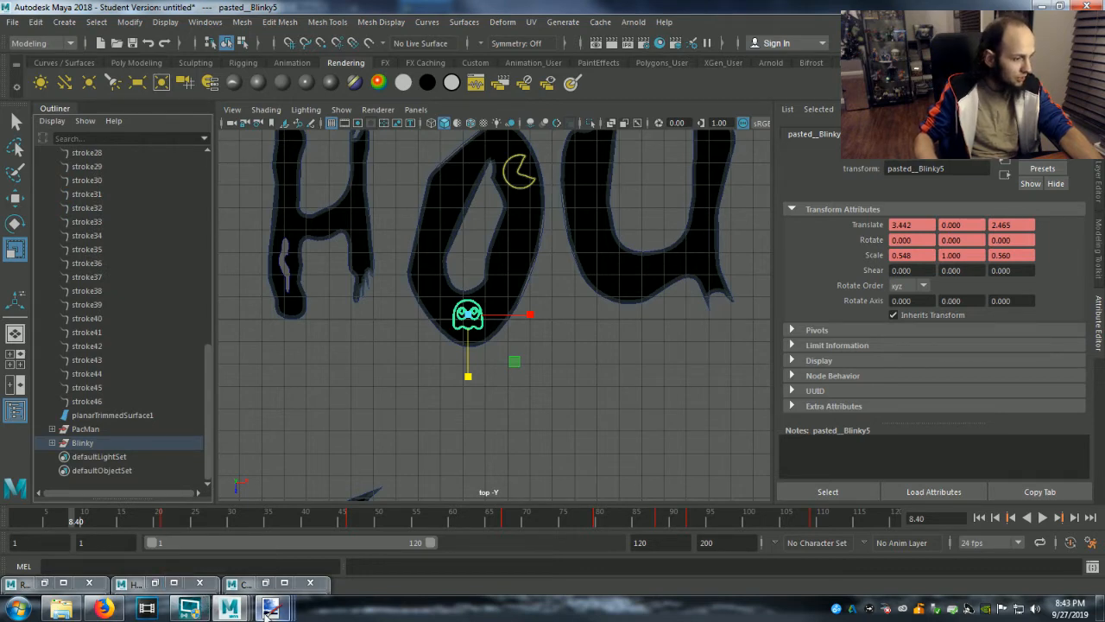
{"action": "mouse_move", "coordinate": [267, 609]}
{"action": "mouse_move", "coordinate": [230, 610]}
{"action": "left_click", "coordinate": [271, 540]}
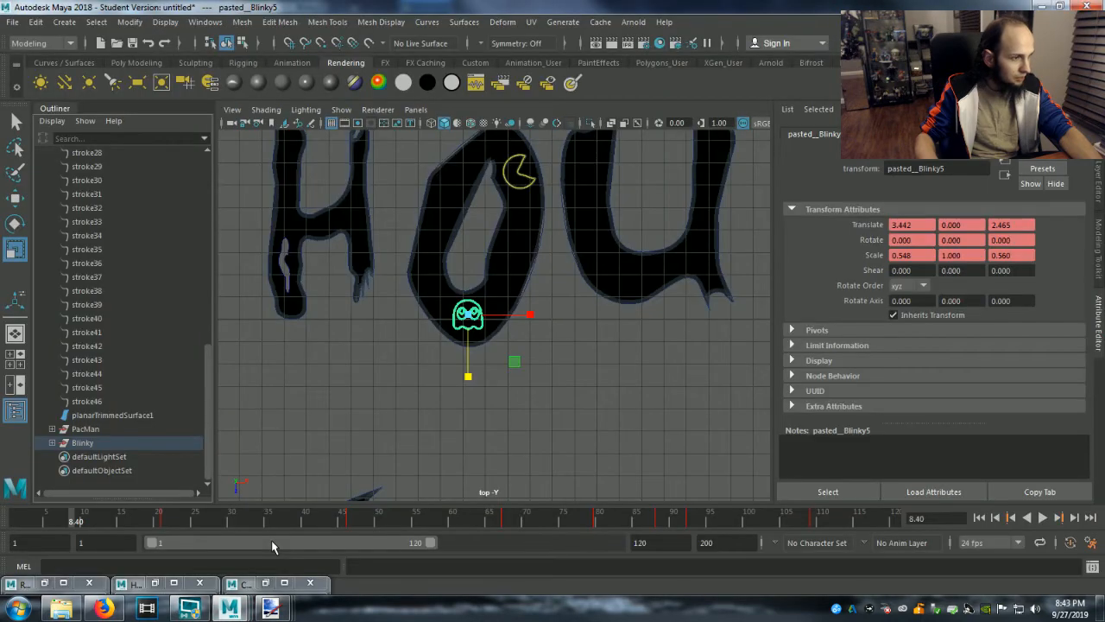
{"action": "scroll", "coordinate": [69, 418], "scroll_direction": "up", "scroll_amount": 10}
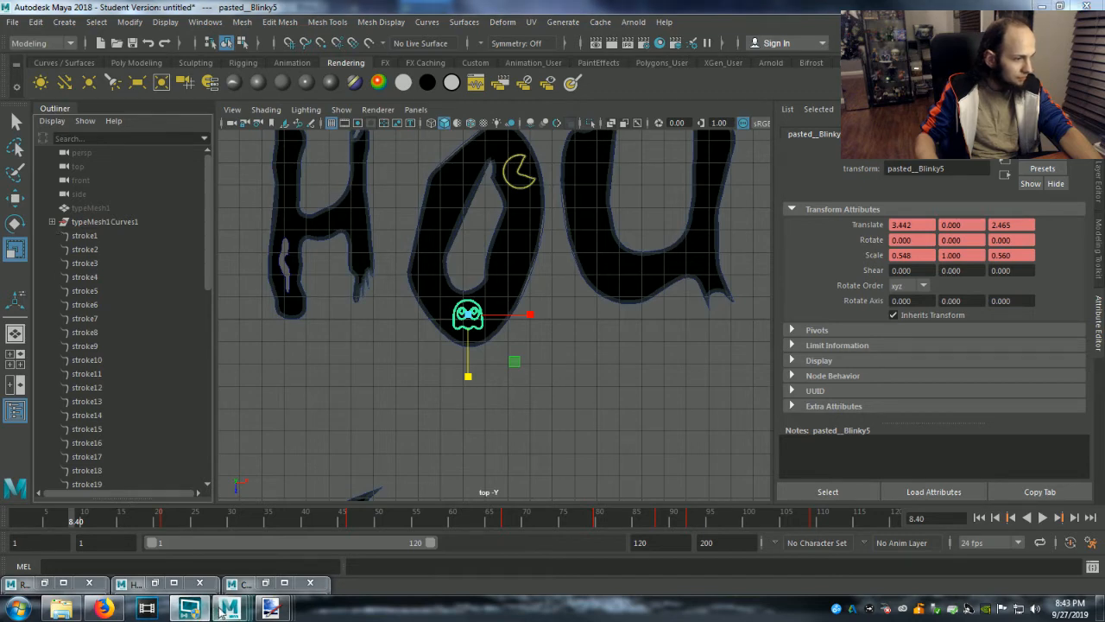
{"action": "mouse_move", "coordinate": [222, 610]}
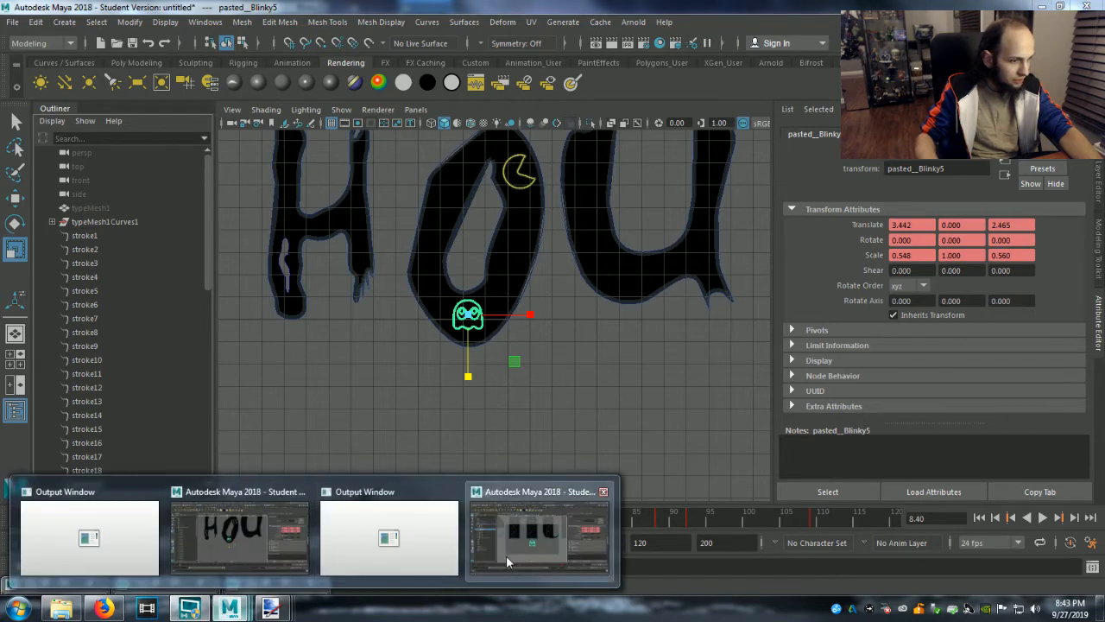
{"action": "left_click", "coordinate": [504, 558]}
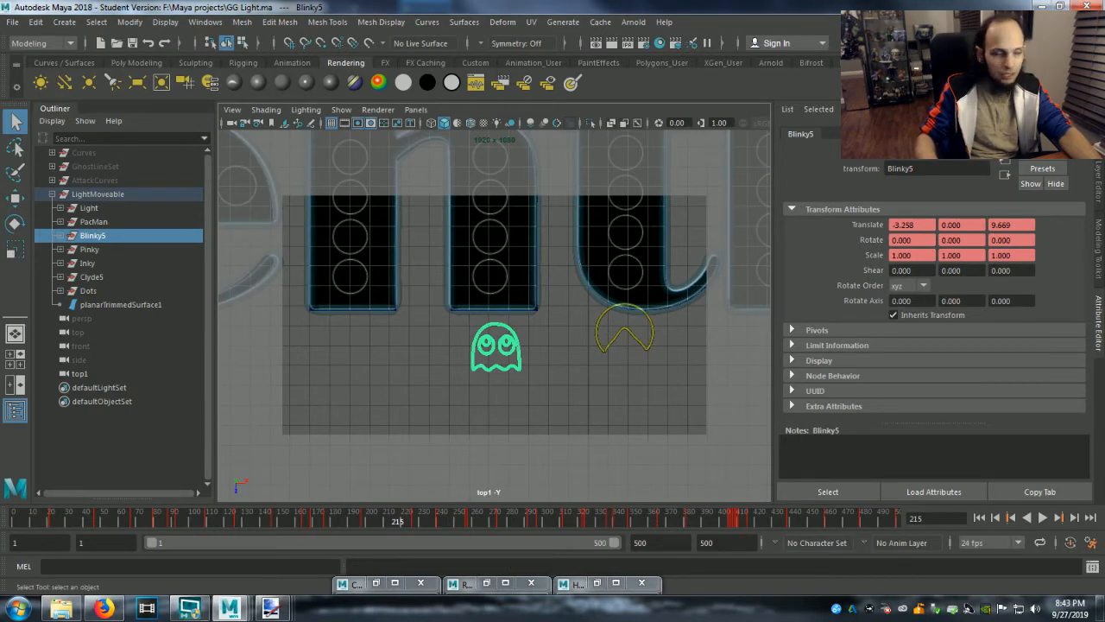
Select the Pinky ghost group in GG Light.ma and copy it, continuing past the student-version notice.
{"action": "left_click", "coordinate": [94, 250]}
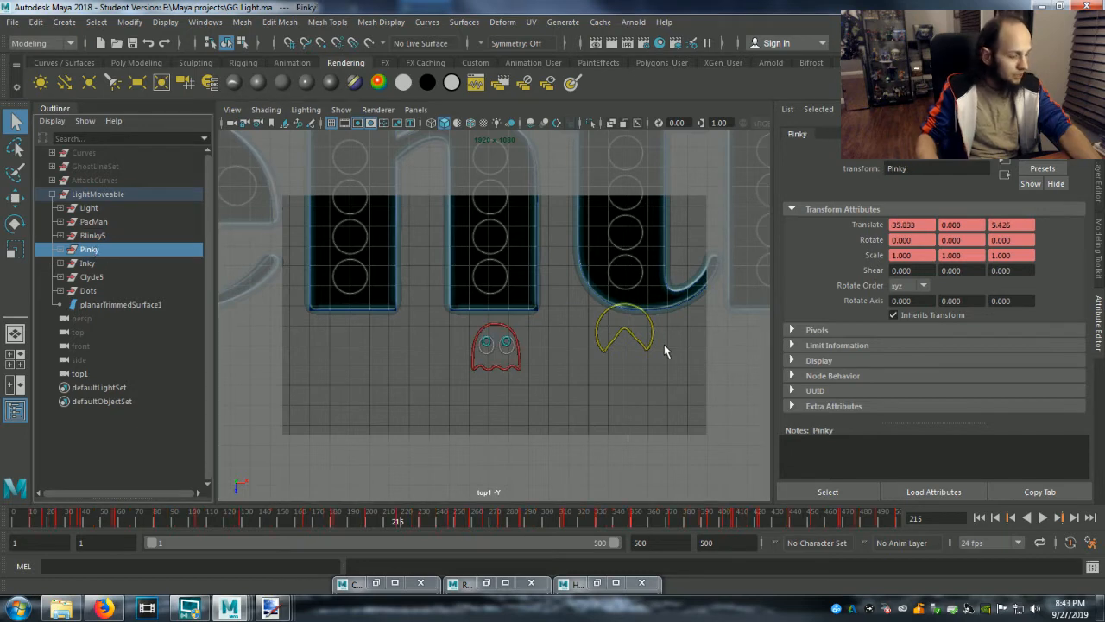
{"action": "key", "text": "f"}
{"action": "scroll", "coordinate": [644, 372], "scroll_direction": "down", "scroll_amount": 3}
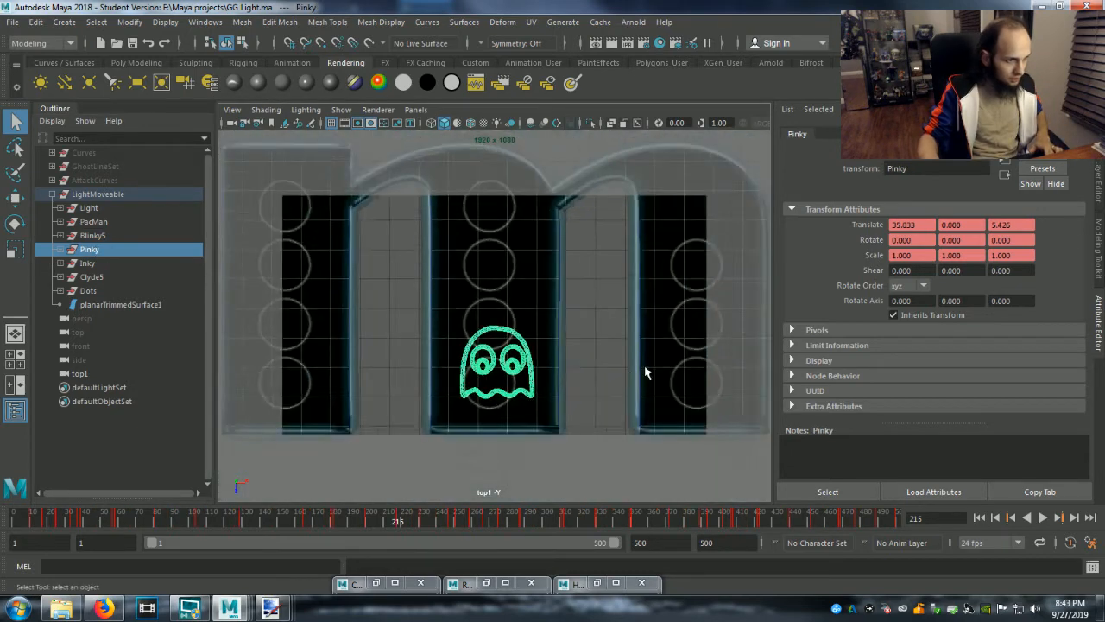
{"action": "key", "text": "ctrl+s"}
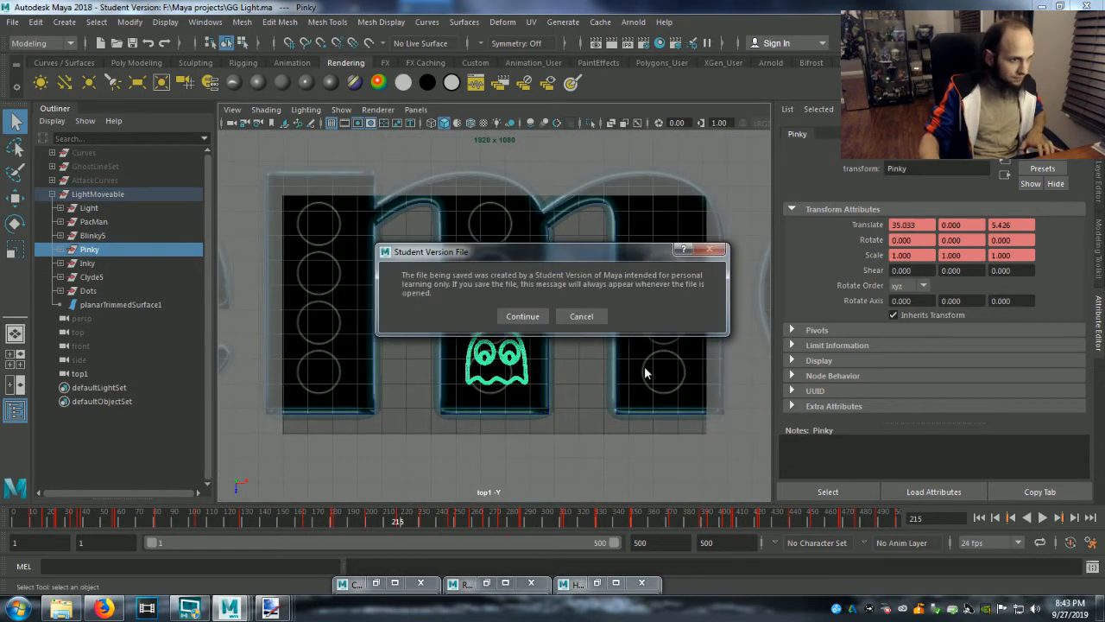
{"action": "left_click", "coordinate": [523, 317]}
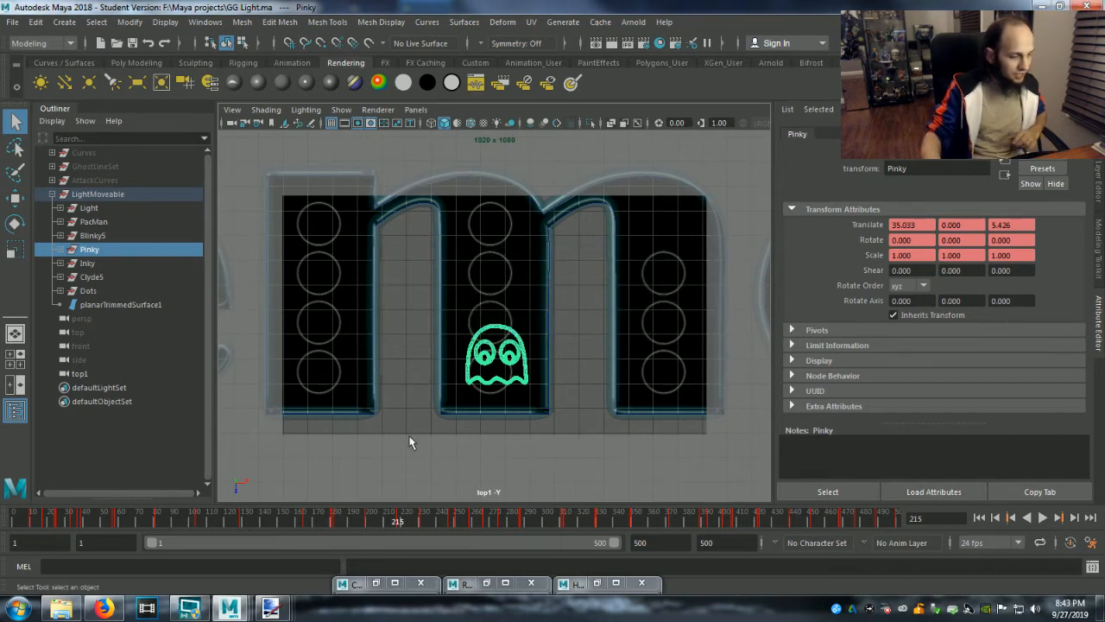
Switch to the untitled Maya scene with the Ghouly lettering and paste the copied Pinky ghost, continuing past the student-version notice.
{"action": "mouse_move", "coordinate": [229, 608]}
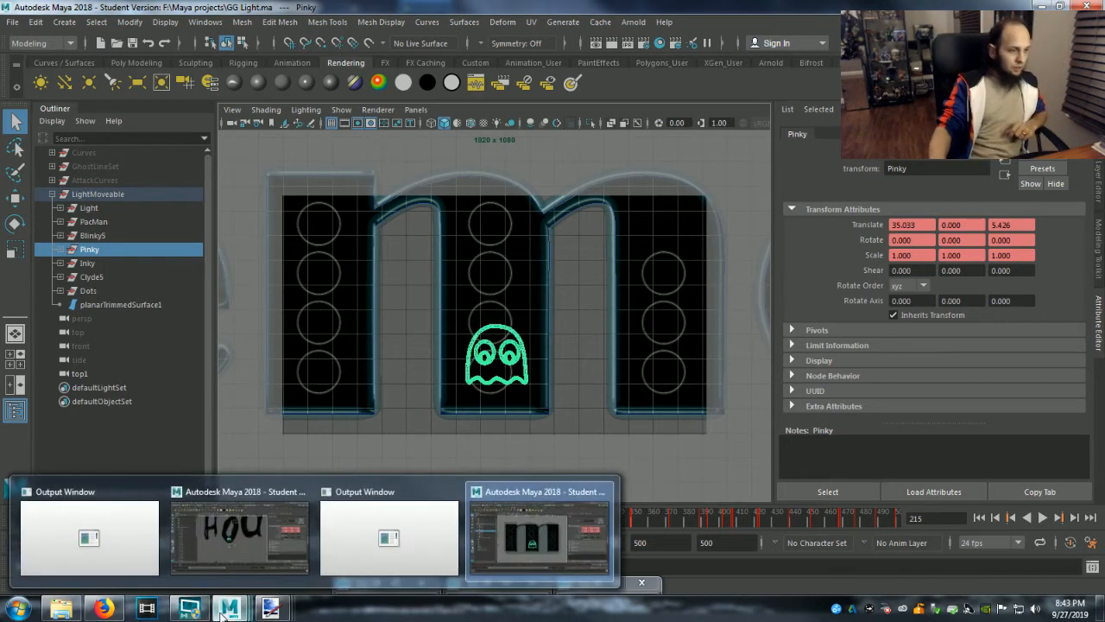
{"action": "left_click", "coordinate": [264, 535]}
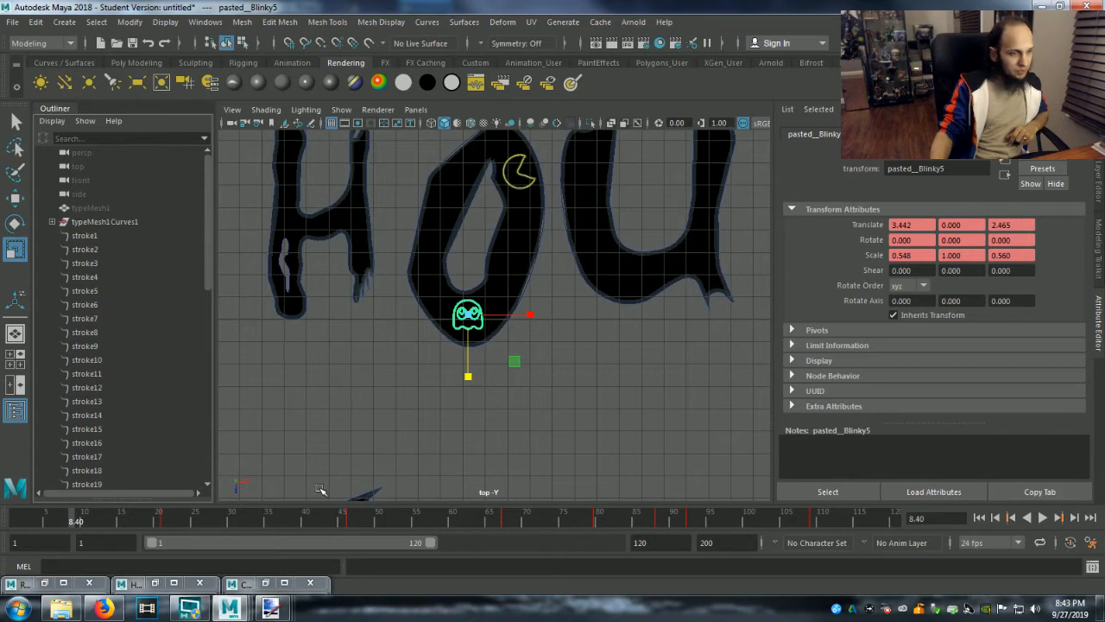
{"action": "scroll", "coordinate": [358, 439], "scroll_direction": "down", "scroll_amount": 10}
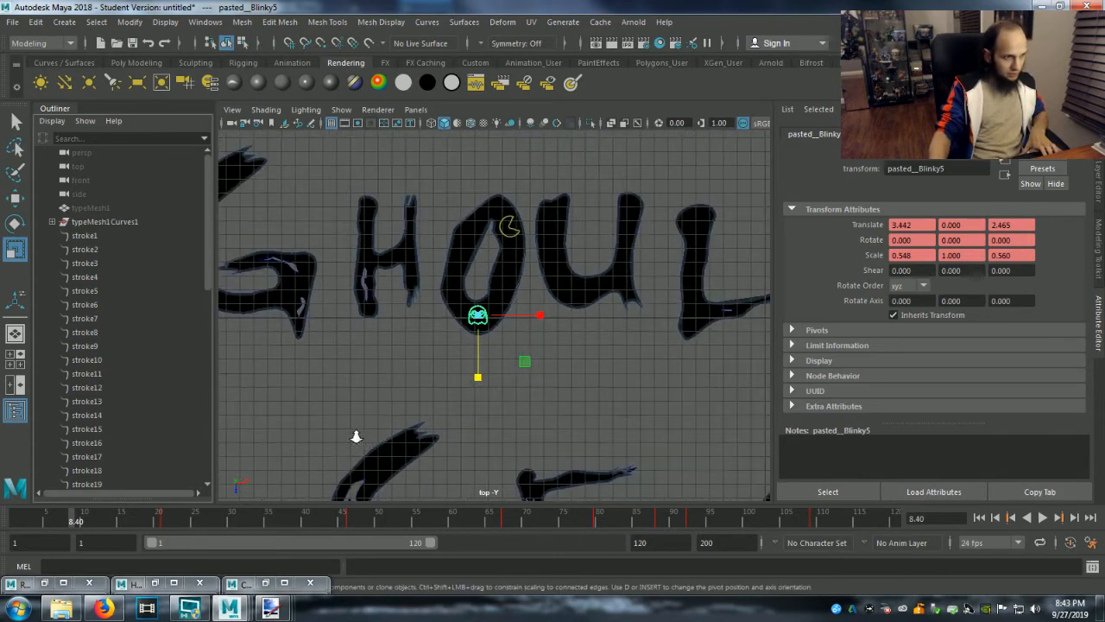
{"action": "scroll", "coordinate": [359, 439], "scroll_direction": "up", "scroll_amount": 2}
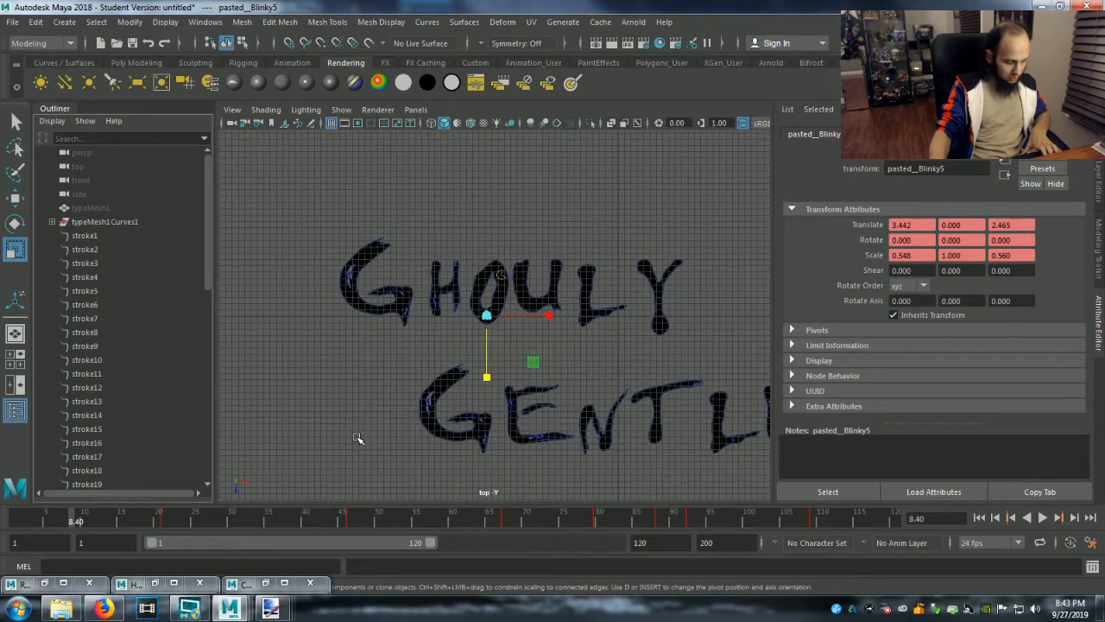
{"action": "key", "text": "ctrl+v"}
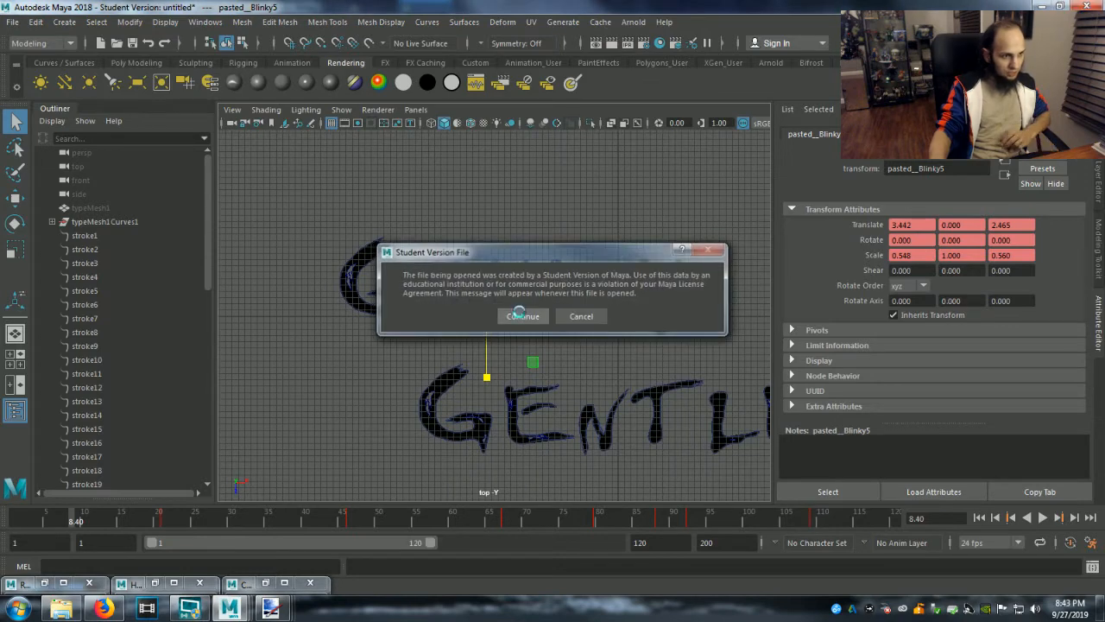
{"action": "left_click", "coordinate": [523, 316]}
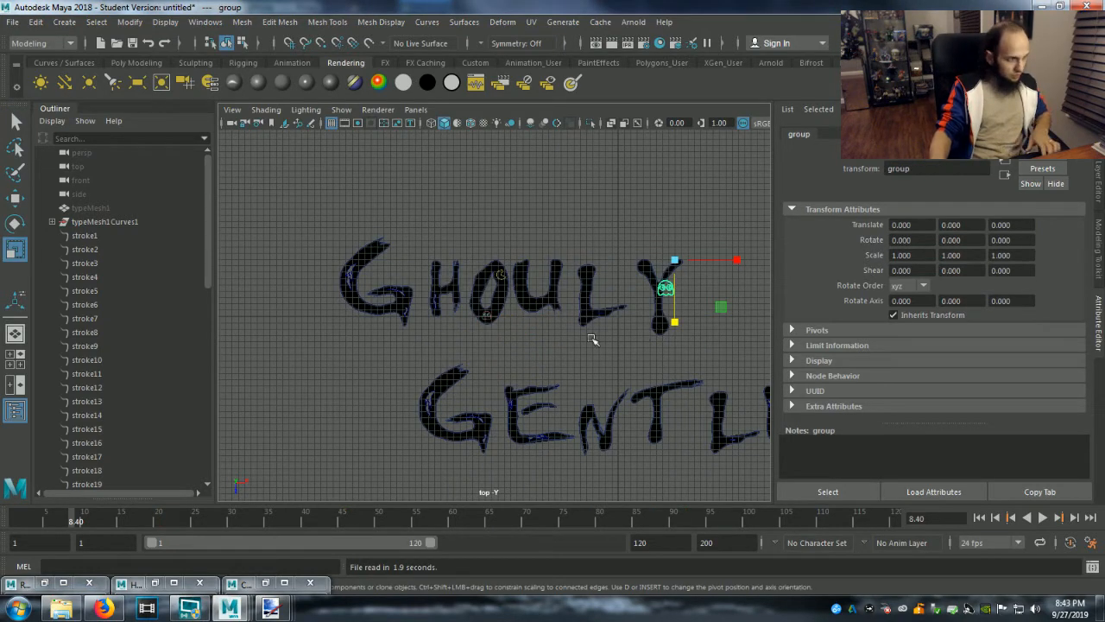
Rename the newly pasted group in the Outliner as Pinky.
{"action": "scroll", "coordinate": [121, 346], "scroll_direction": "down", "scroll_amount": 15}
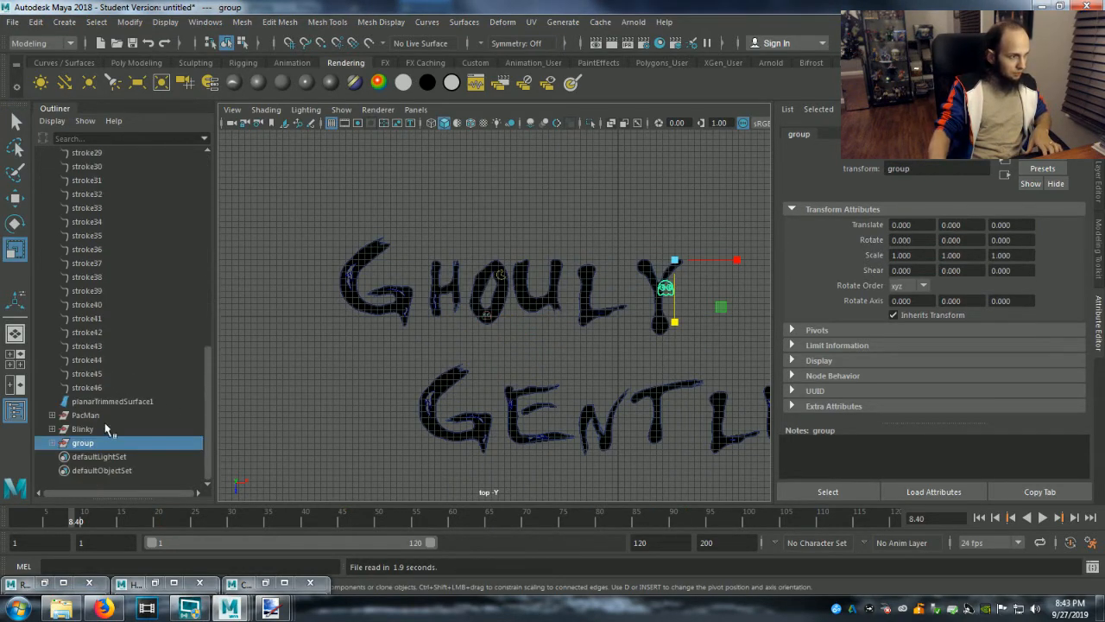
{"action": "double_click", "coordinate": [94, 444]}
{"action": "type", "text": "Pinky"}
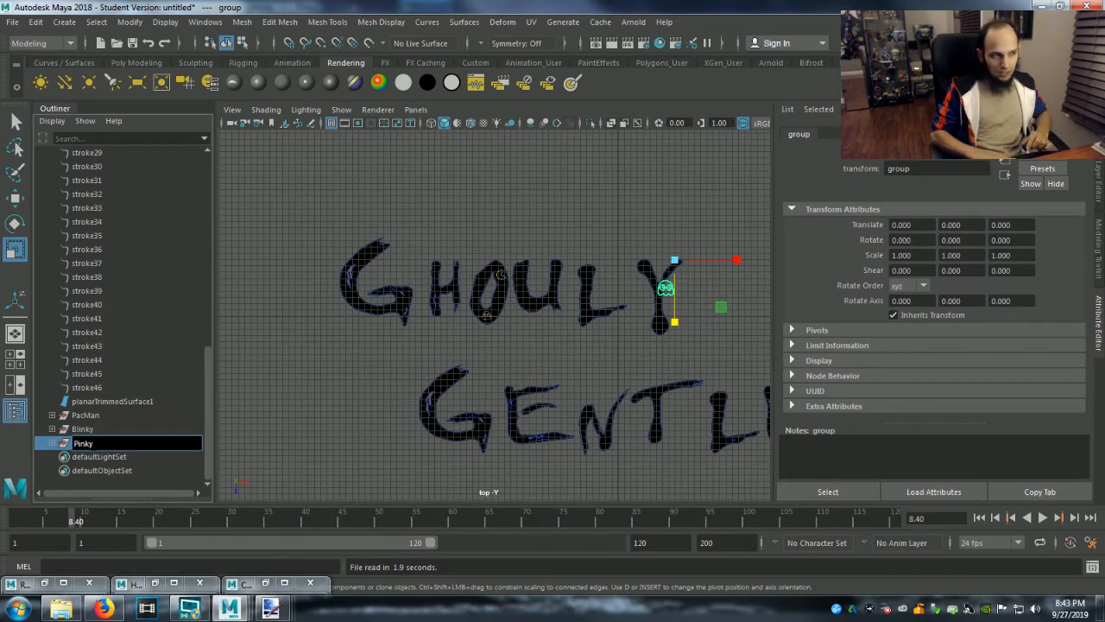
{"action": "key", "text": "Return"}
Move the Pinky group along X to about -33.700 so the ghost sits over the H of Ghouly.
{"action": "key", "text": "w"}
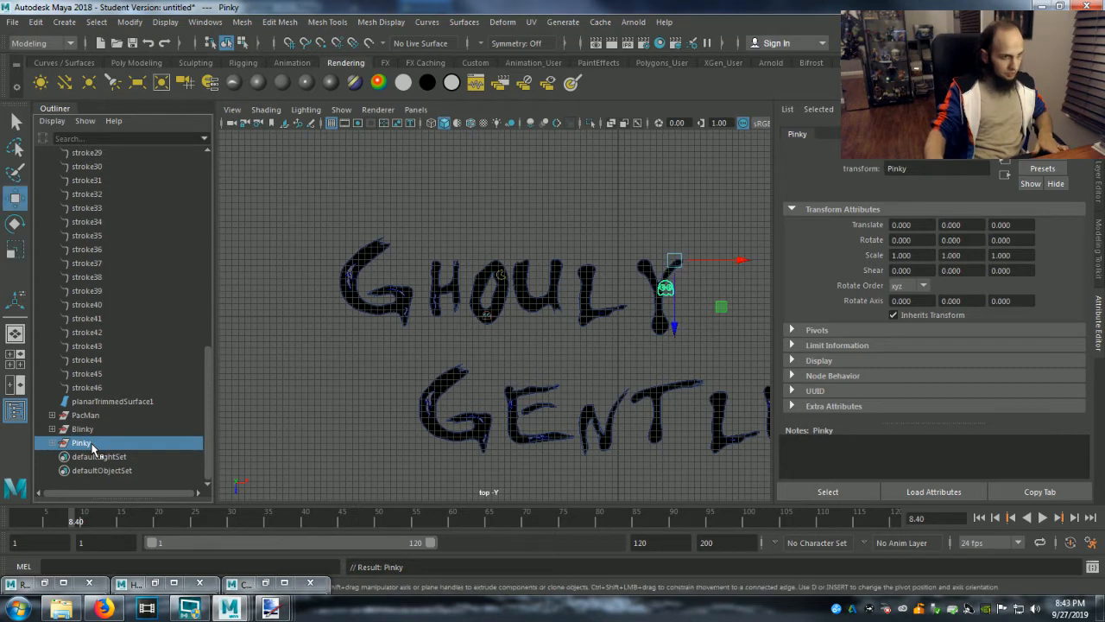
{"action": "left_click", "coordinate": [741, 260]}
{"action": "left_click_drag", "start_coordinate": [741, 260], "coordinate": [544, 269]}
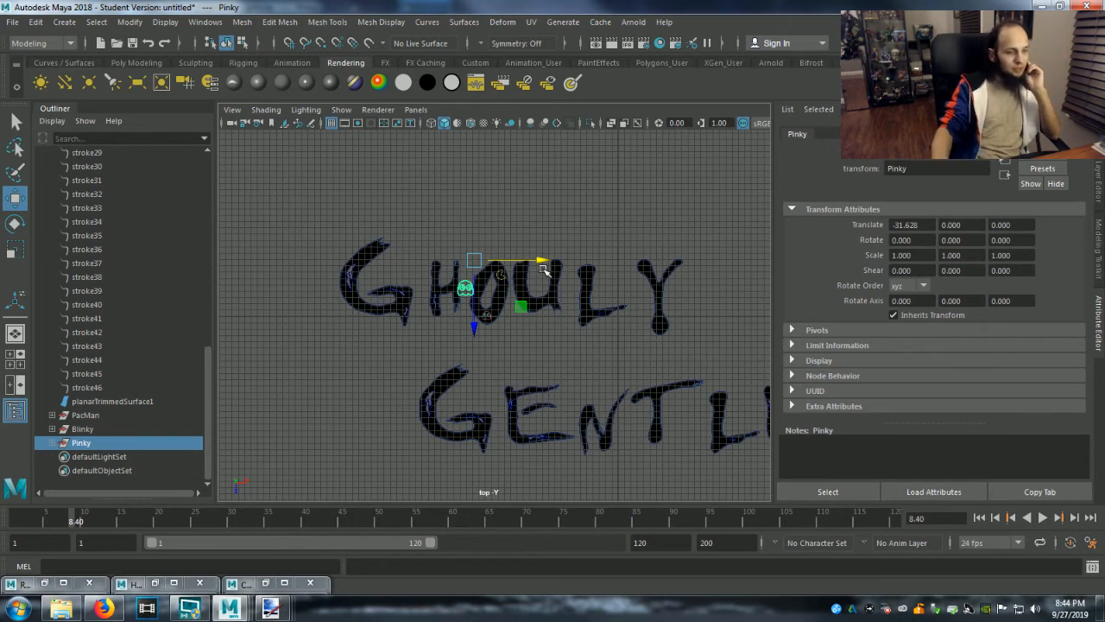
{"action": "left_click_drag", "start_coordinate": [539, 260], "coordinate": [525, 259]}
Expand the Pinky group down to pasted__Pinky and scale that ghost to about 0.367 in X and 0.411 in Z.
{"action": "key", "text": "r"}
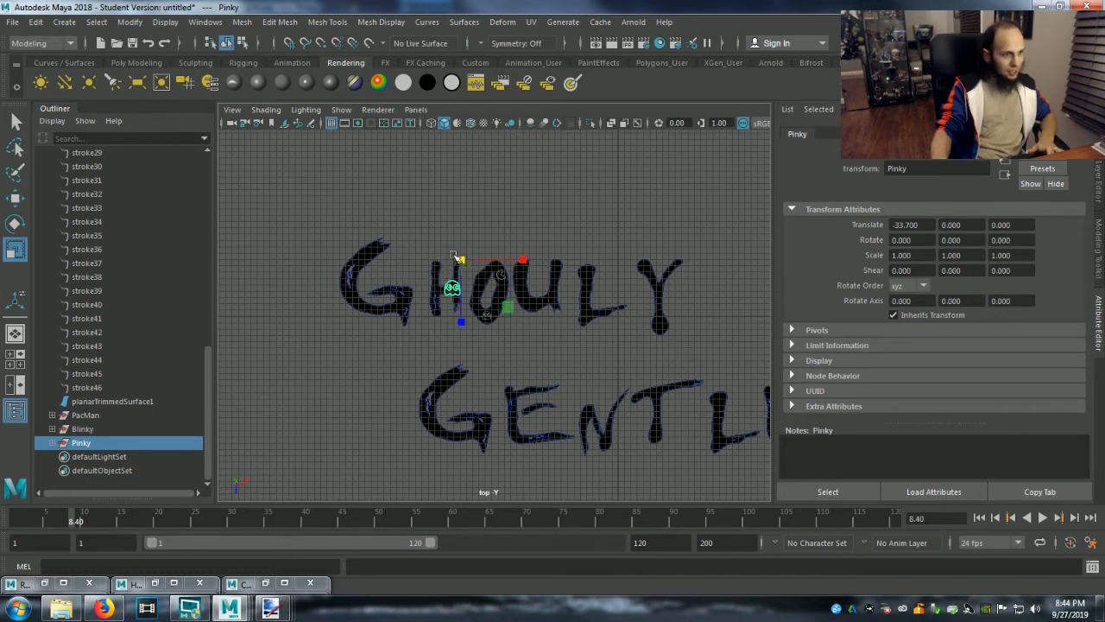
{"action": "left_click", "coordinate": [52, 442]}
{"action": "left_click", "coordinate": [105, 471]}
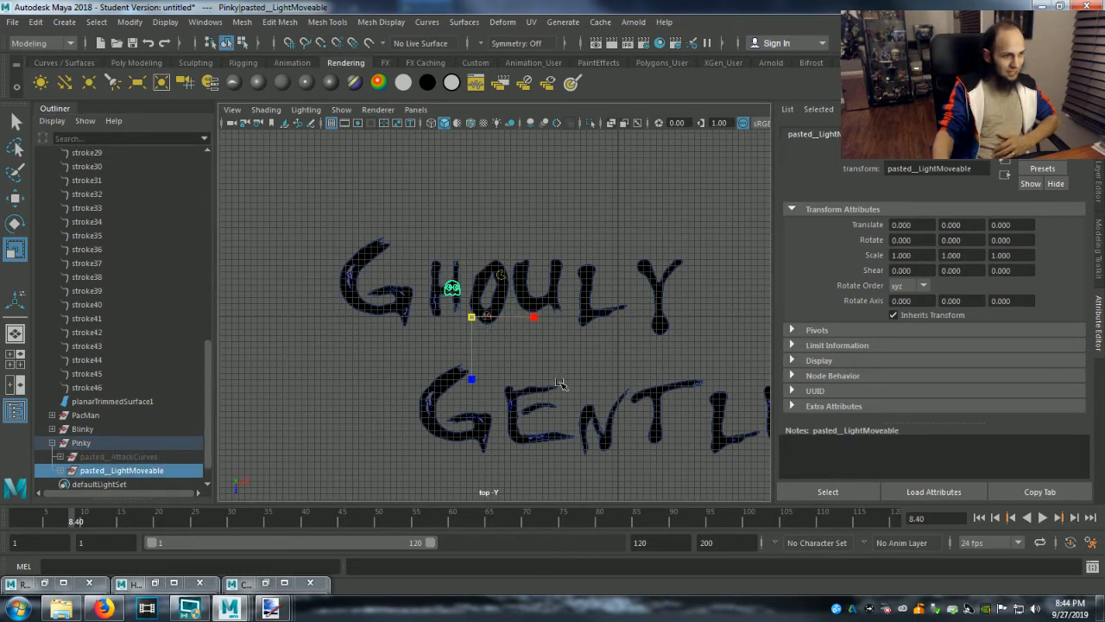
{"action": "left_click", "coordinate": [59, 470]}
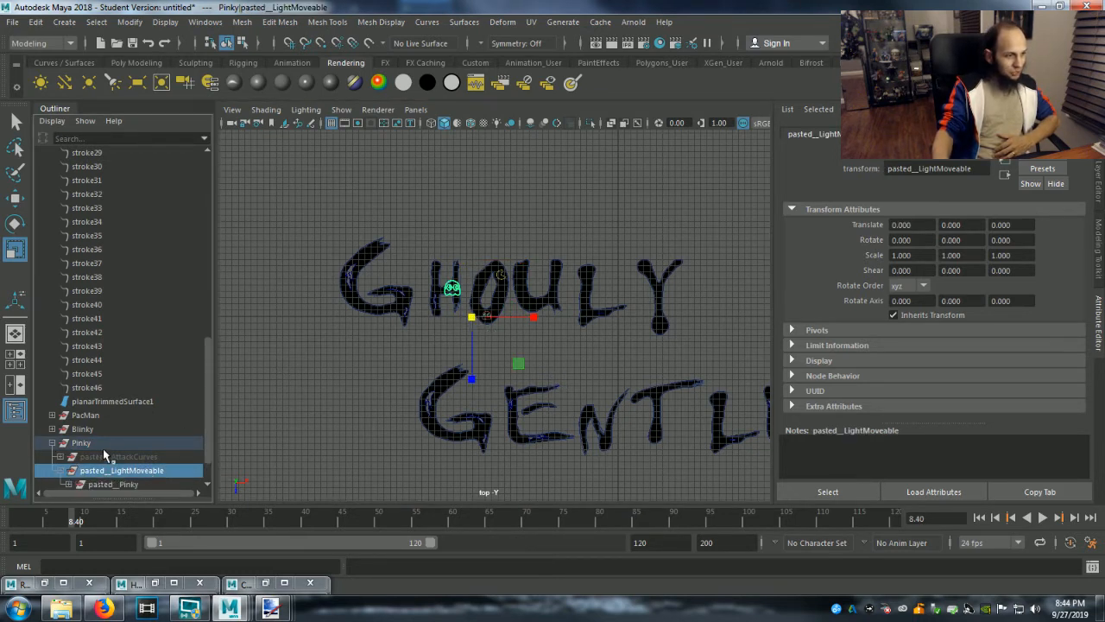
{"action": "left_click", "coordinate": [108, 444]}
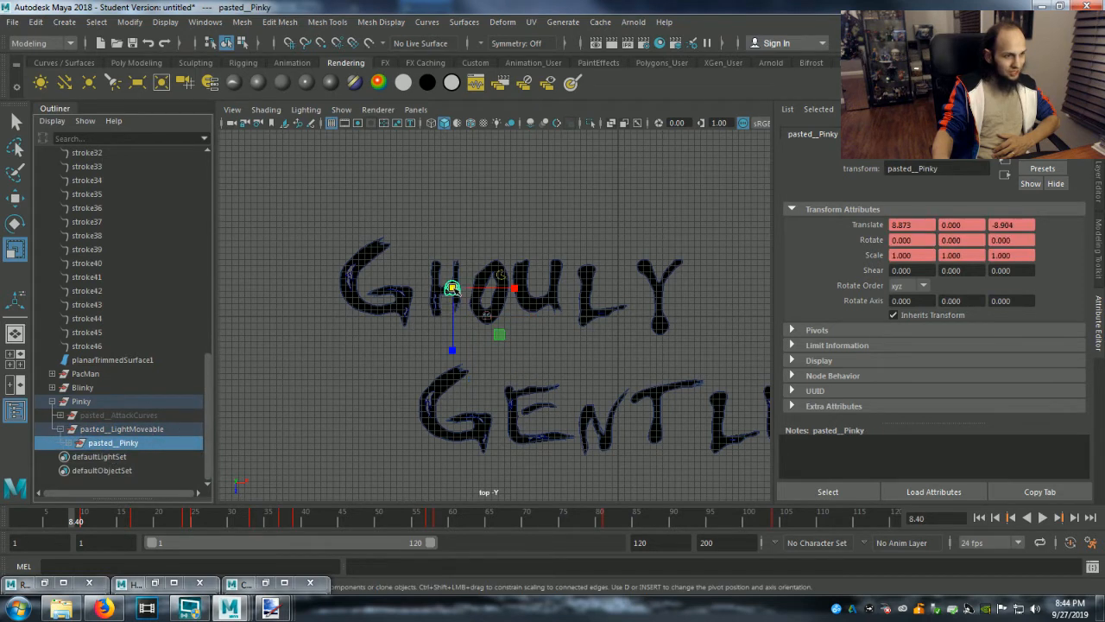
{"action": "left_click_drag", "start_coordinate": [514, 288], "coordinate": [497, 293]}
{"action": "key", "text": "ctrl+z"}
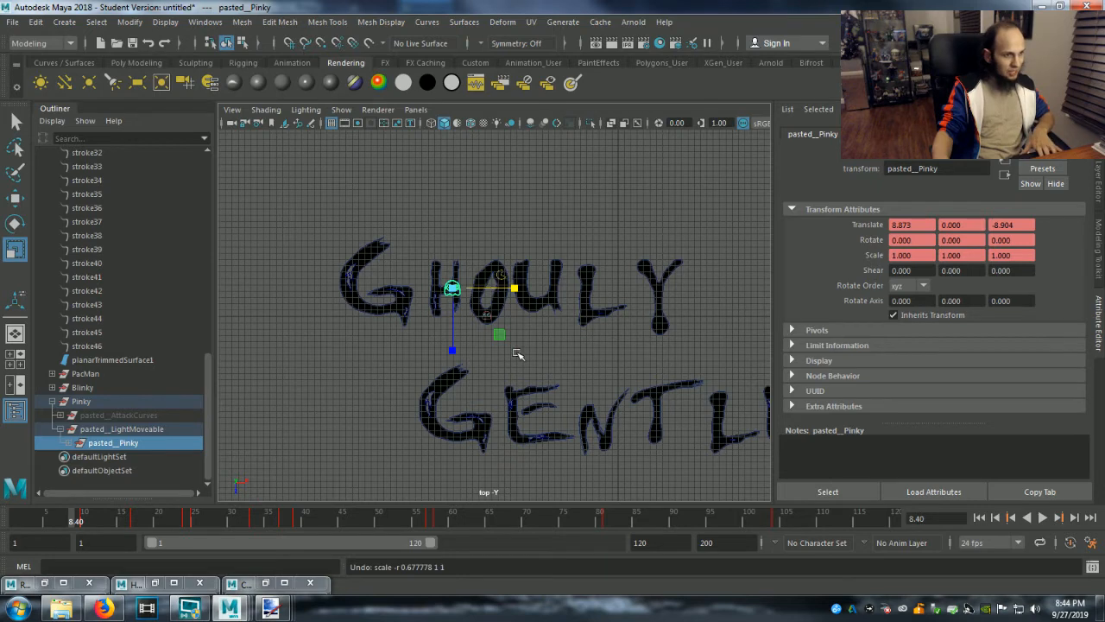
{"action": "scroll", "coordinate": [516, 355], "scroll_direction": "up", "scroll_amount": 5}
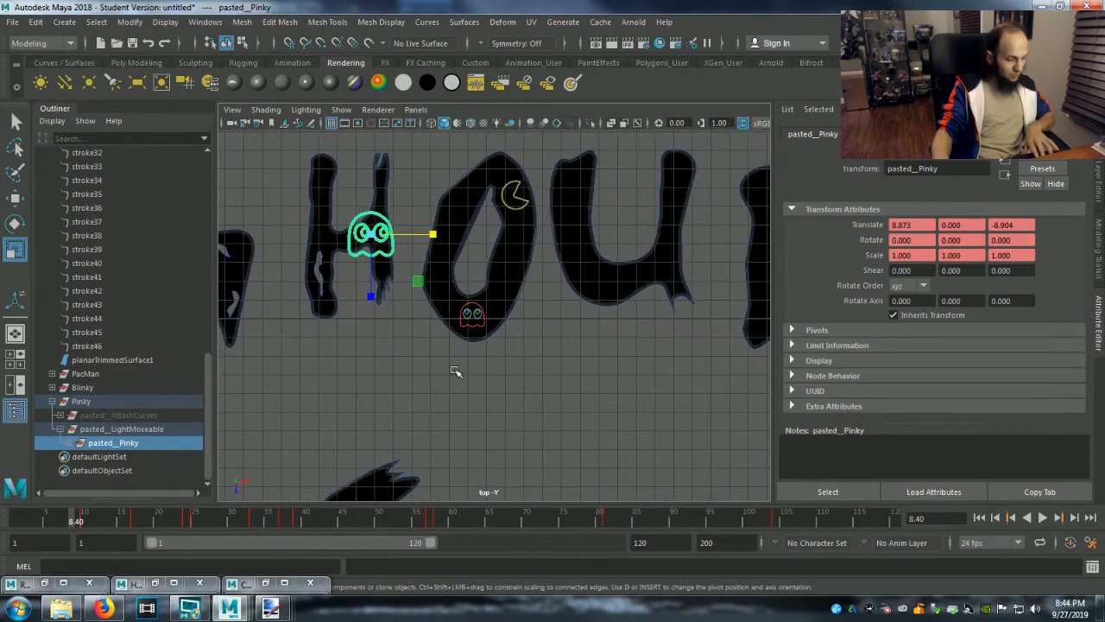
{"action": "scroll", "coordinate": [501, 406], "scroll_direction": "up", "scroll_amount": 3}
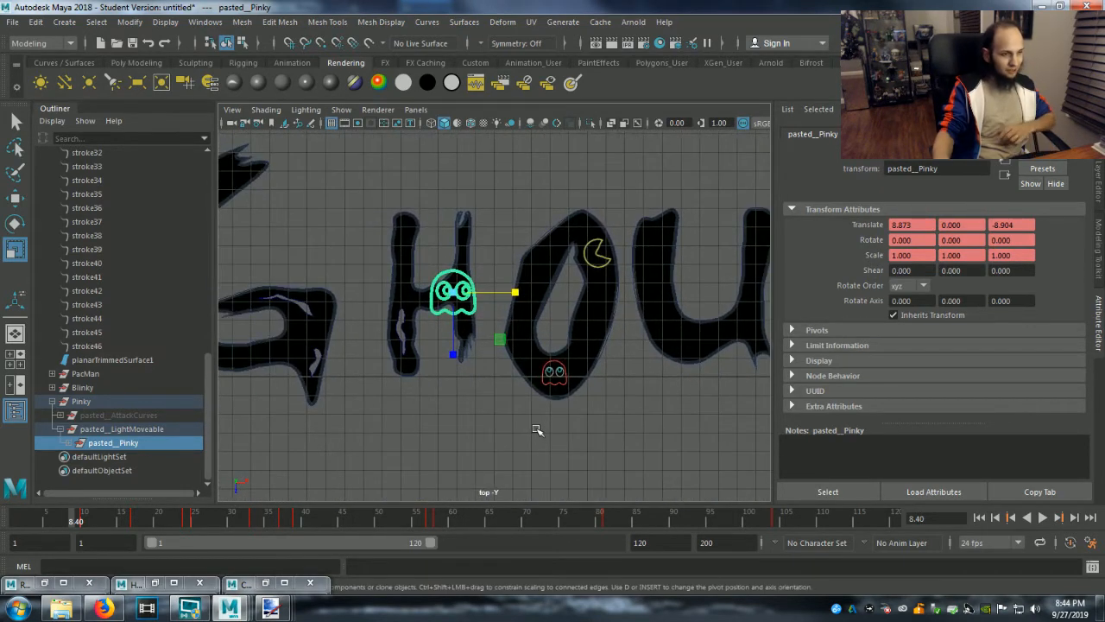
{"action": "scroll", "coordinate": [537, 430], "scroll_direction": "up", "scroll_amount": 2}
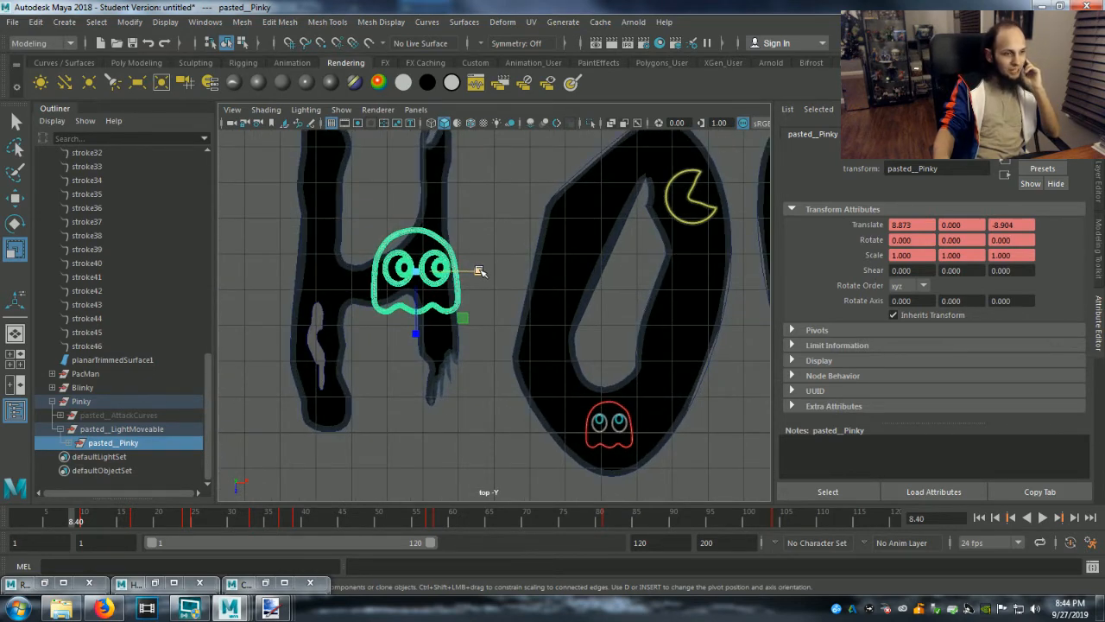
{"action": "left_click_drag", "start_coordinate": [480, 271], "coordinate": [439, 272]}
{"action": "left_click_drag", "start_coordinate": [415, 332], "coordinate": [419, 299]}
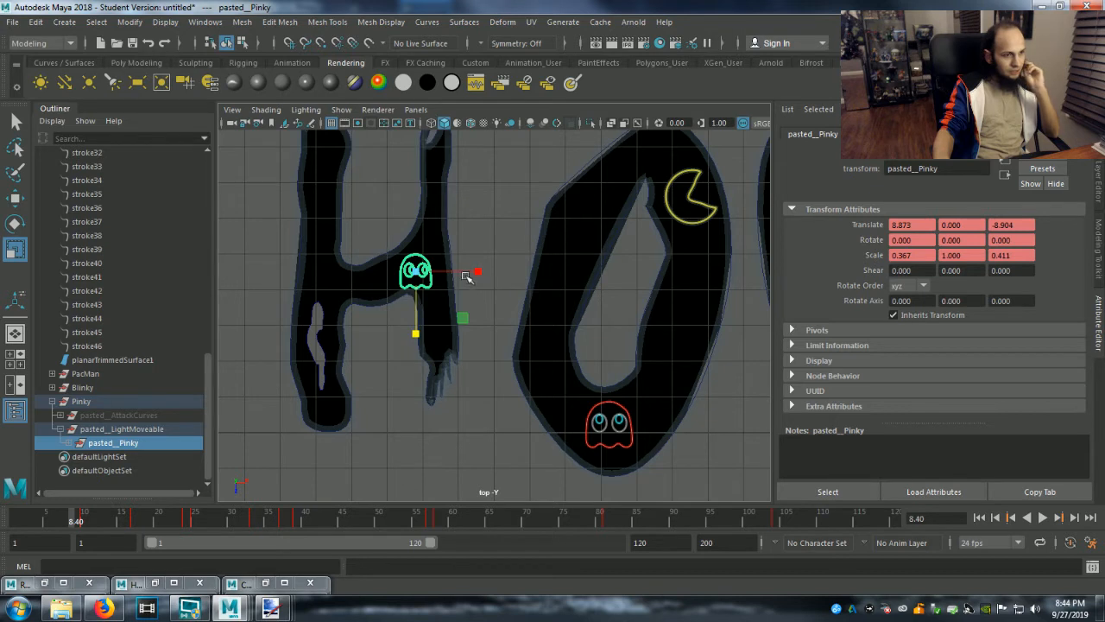
Enlarge pasted__Pinky on the H to a scale of about 0.469 in X and 0.507 in Z.
{"action": "left_click_drag", "start_coordinate": [479, 271], "coordinate": [490, 274]}
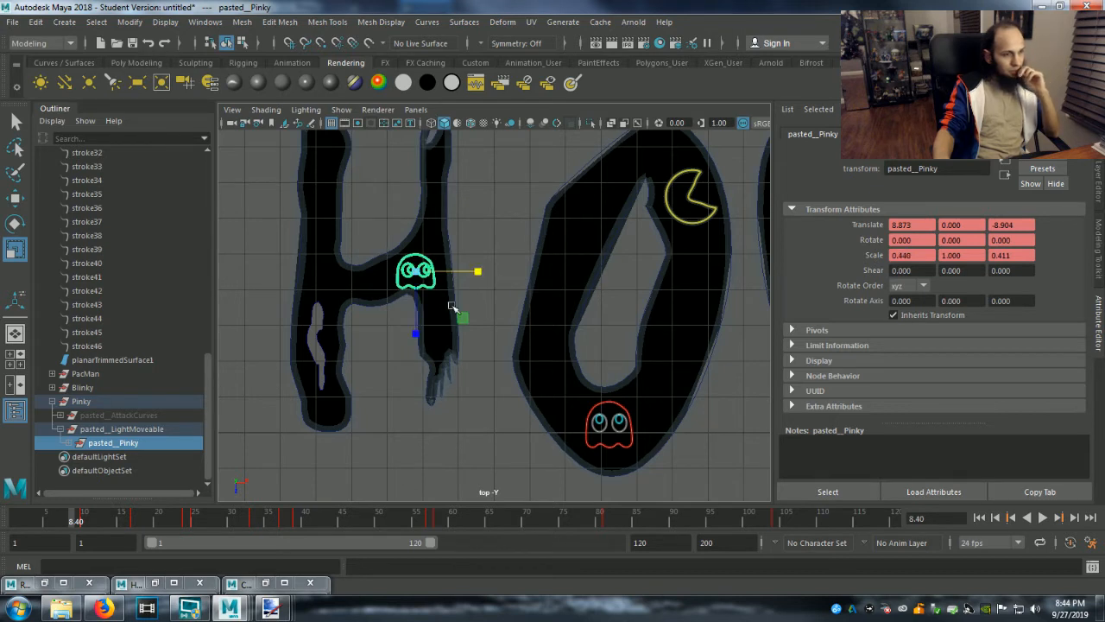
{"action": "left_click_drag", "start_coordinate": [417, 332], "coordinate": [417, 343]}
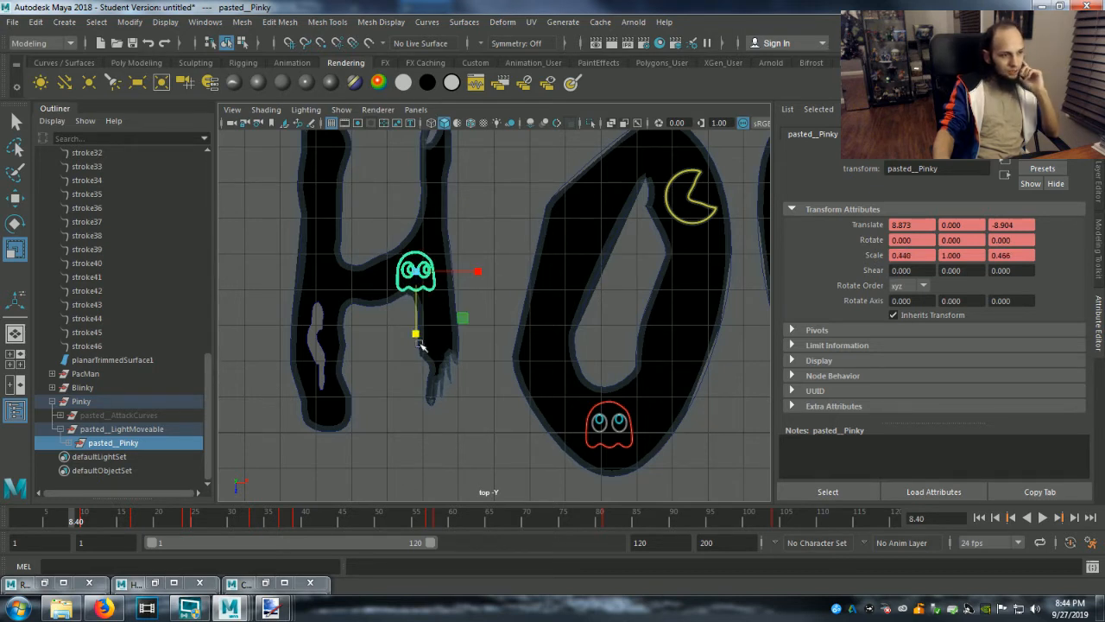
{"action": "left_click_drag", "start_coordinate": [477, 271], "coordinate": [486, 273]}
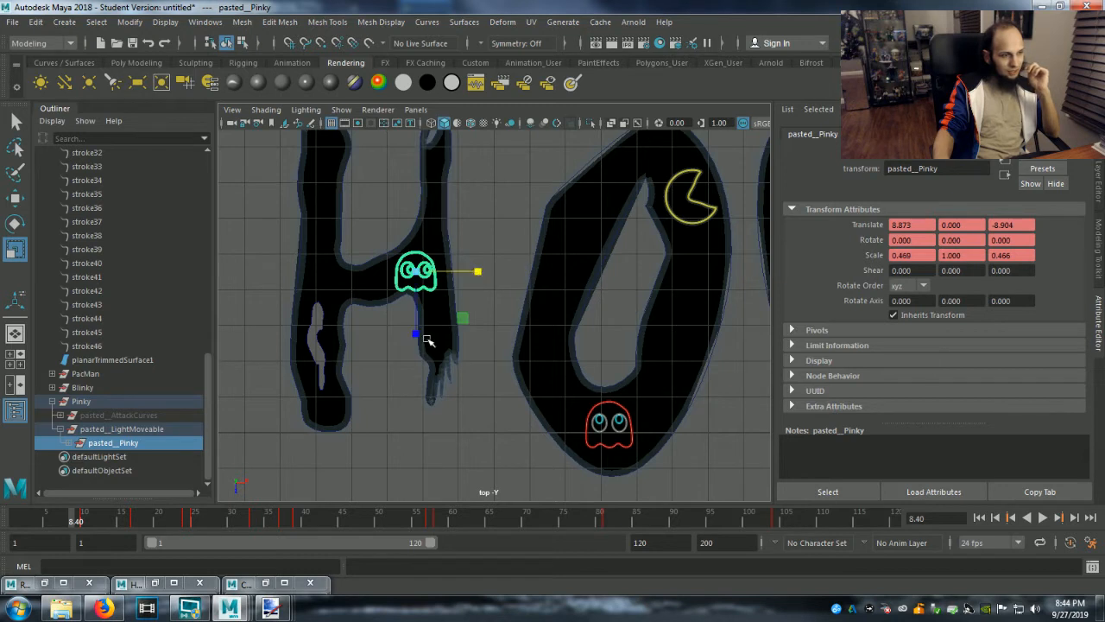
{"action": "left_click_drag", "start_coordinate": [417, 333], "coordinate": [417, 340]}
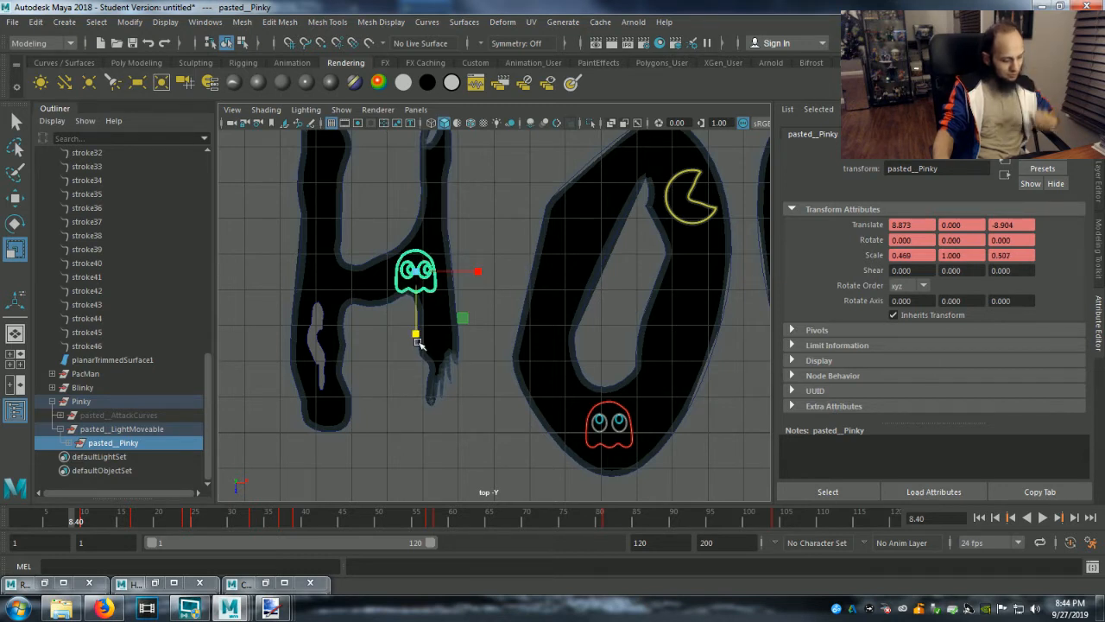
Move pasted__Pinky to about X 9.067, Z -9.137, where the H's crossbar meets its right stem.
{"action": "key", "text": "w"}
{"action": "left_click_drag", "start_coordinate": [486, 274], "coordinate": [492, 271]}
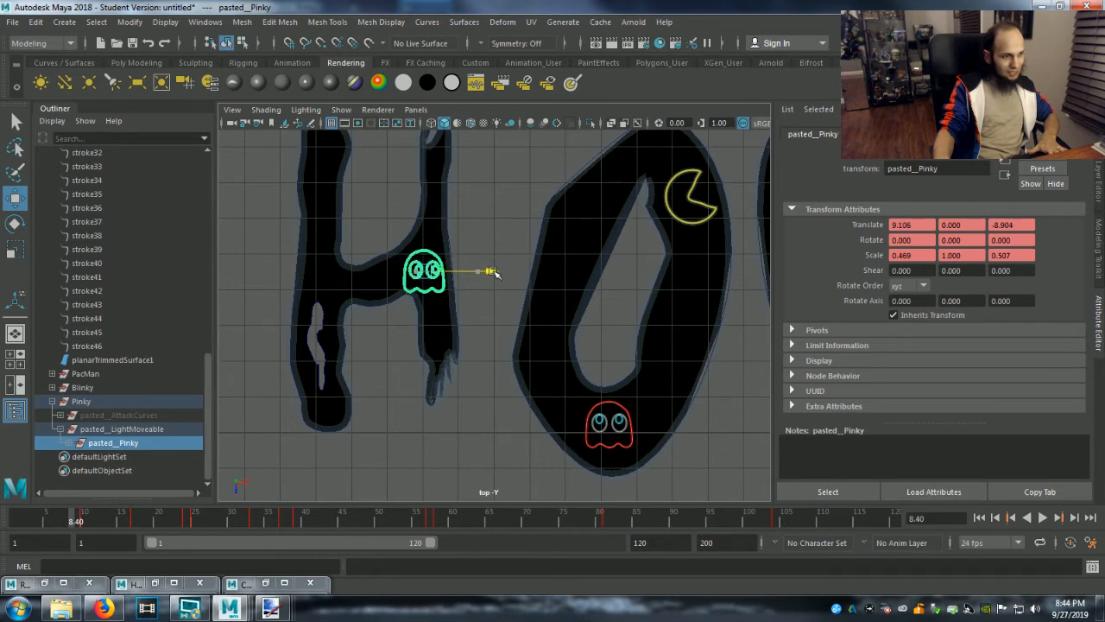
{"action": "left_click_drag", "start_coordinate": [425, 344], "coordinate": [425, 337]}
{"action": "left_click_drag", "start_coordinate": [488, 265], "coordinate": [487, 265]}
{"action": "left_click_drag", "start_coordinate": [424, 337], "coordinate": [425, 335]}
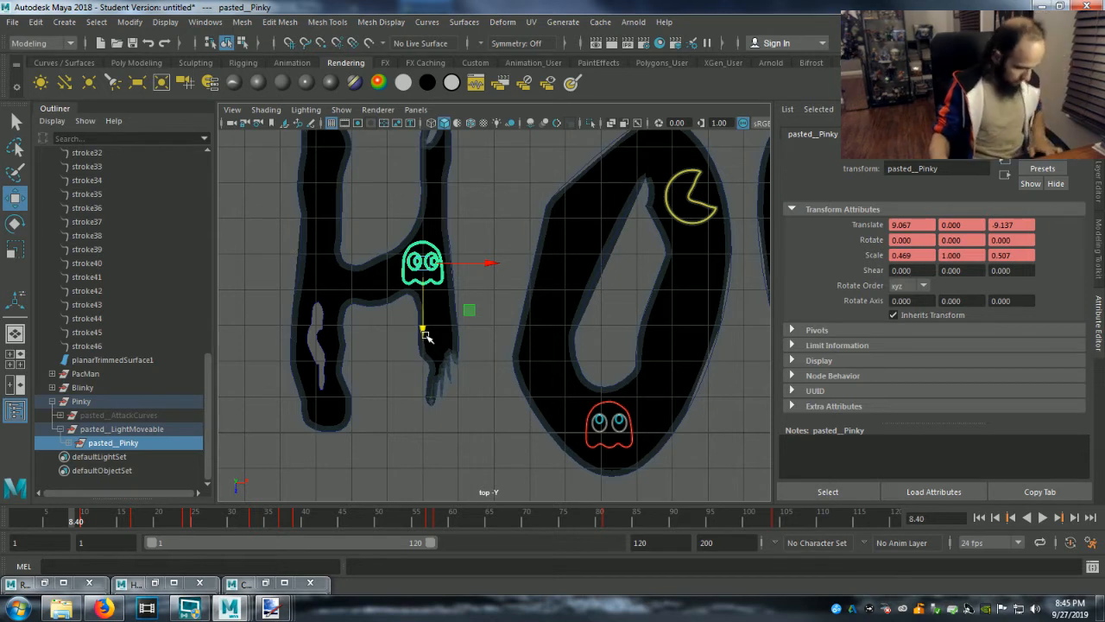
Widen pasted__Pinky to a scale of about 0.490 in X and deselect it.
{"action": "key", "text": "r"}
{"action": "left_click_drag", "start_coordinate": [473, 266], "coordinate": [487, 265]}
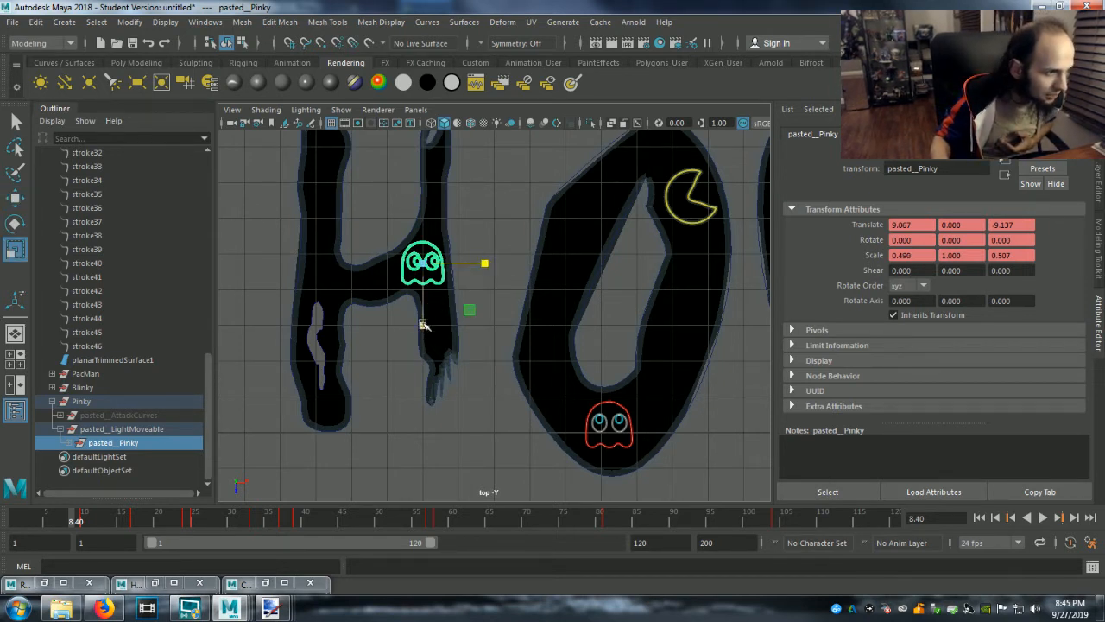
{"action": "left_click", "coordinate": [499, 327]}
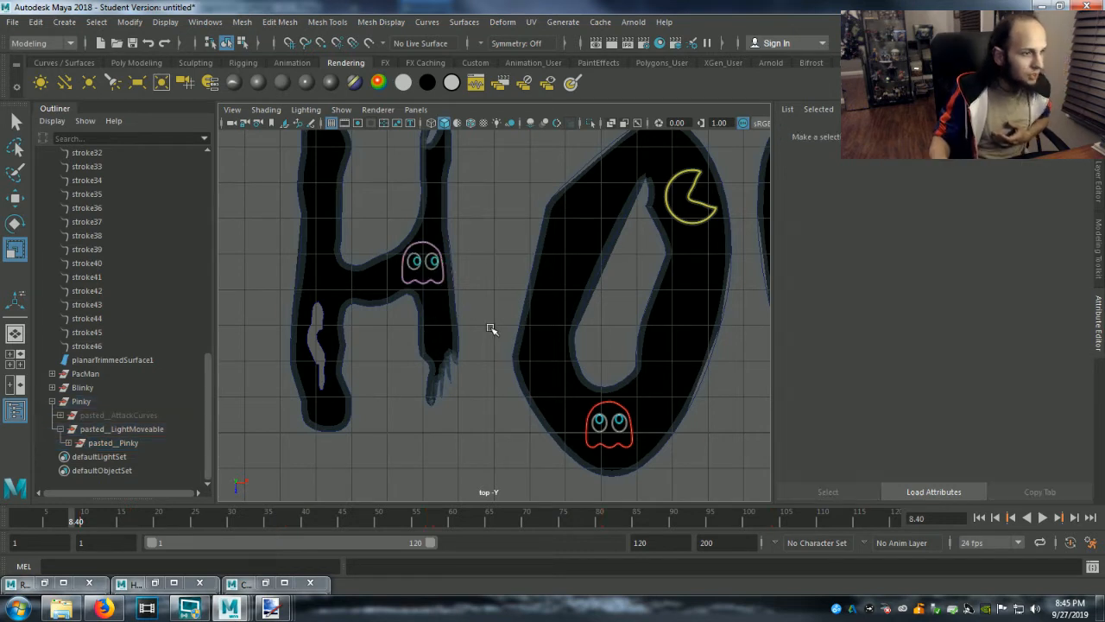
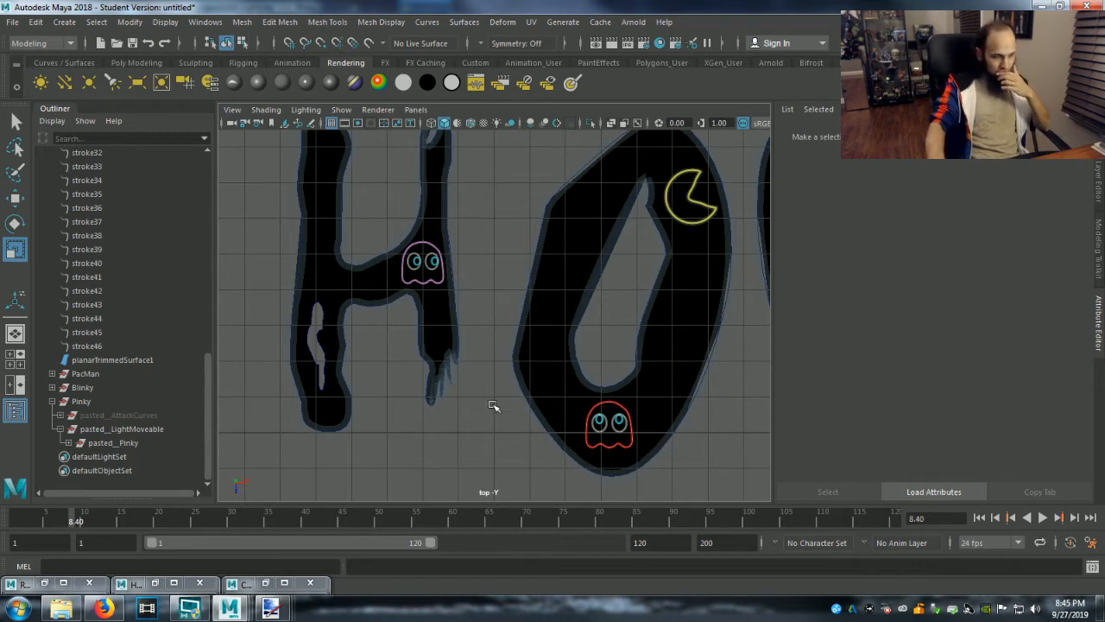
Switch to the GG Light.ma scene and copy the Inky ghost group from LightMoveable.
{"action": "scroll", "coordinate": [493, 405], "scroll_direction": "down", "scroll_amount": 2}
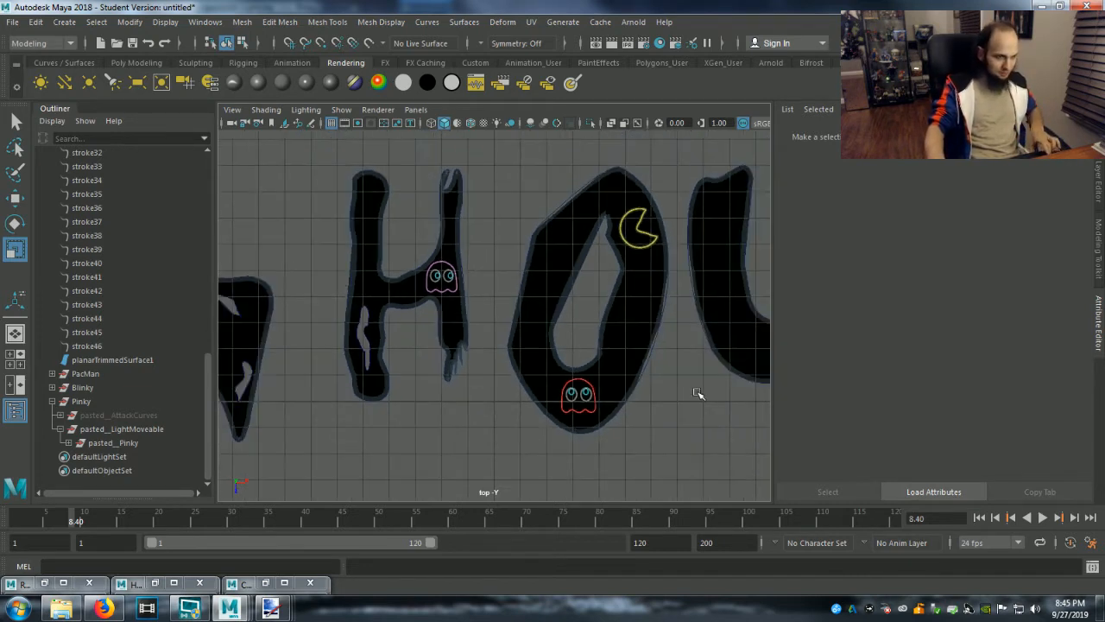
{"action": "middle_click_drag", "start_coordinate": [674, 423], "coordinate": [633, 433], "text": "alt"}
{"action": "scroll", "coordinate": [635, 433], "scroll_direction": "down", "scroll_amount": 1}
{"action": "middle_click_drag", "start_coordinate": [700, 434], "coordinate": [647, 444], "text": "alt"}
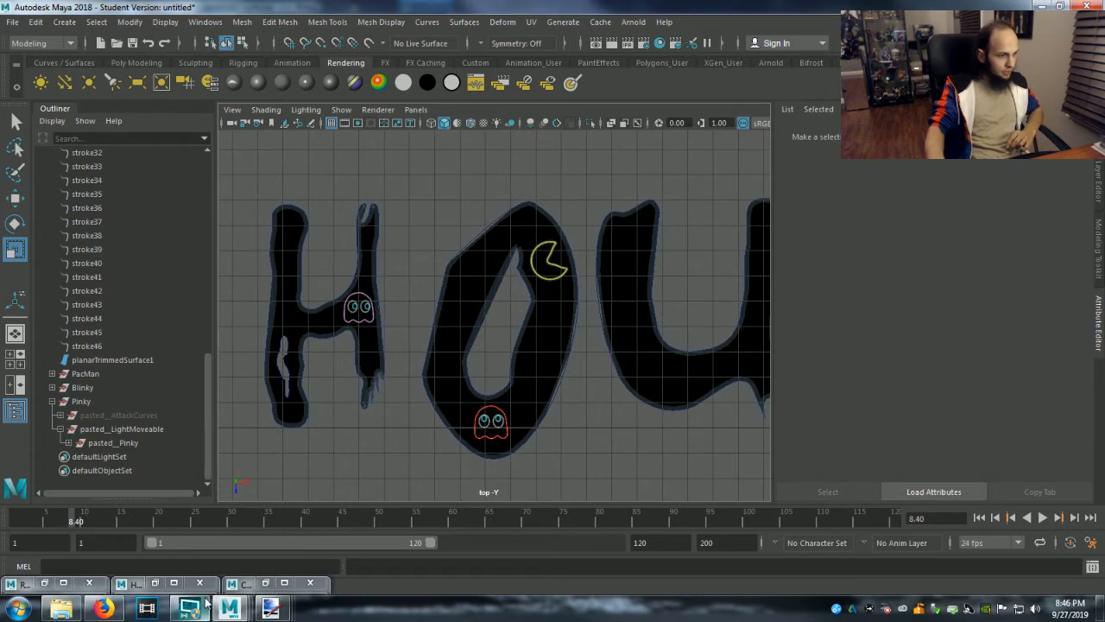
{"action": "mouse_move", "coordinate": [228, 606]}
{"action": "left_click", "coordinate": [500, 533]}
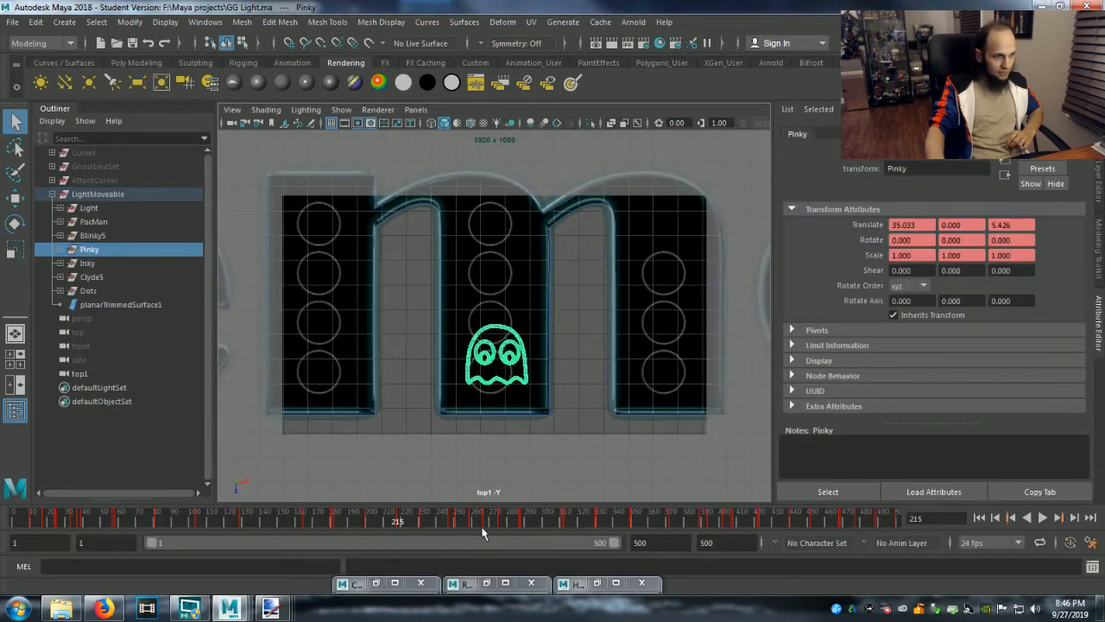
{"action": "left_click", "coordinate": [86, 263]}
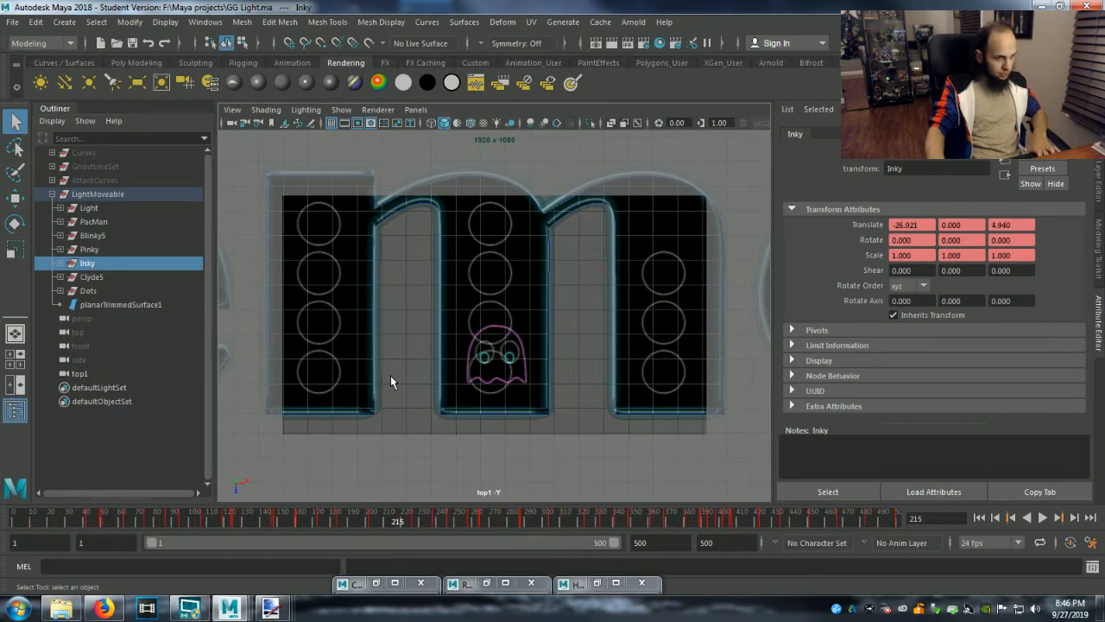
{"action": "key", "text": "f"}
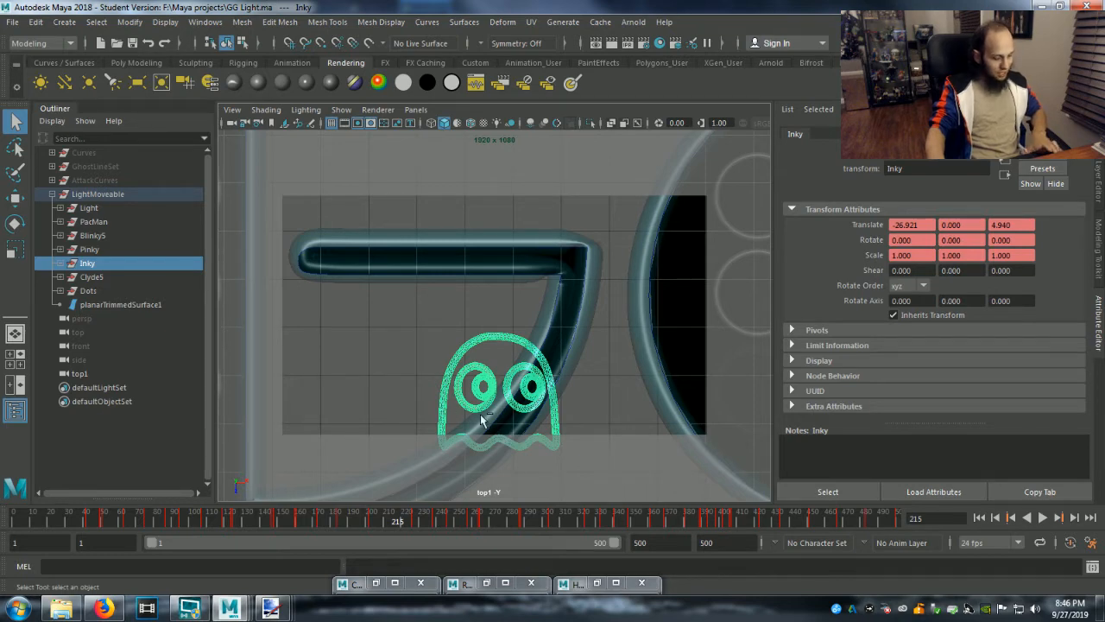
{"action": "key", "text": "ctrl+s"}
{"action": "left_click", "coordinate": [521, 317]}
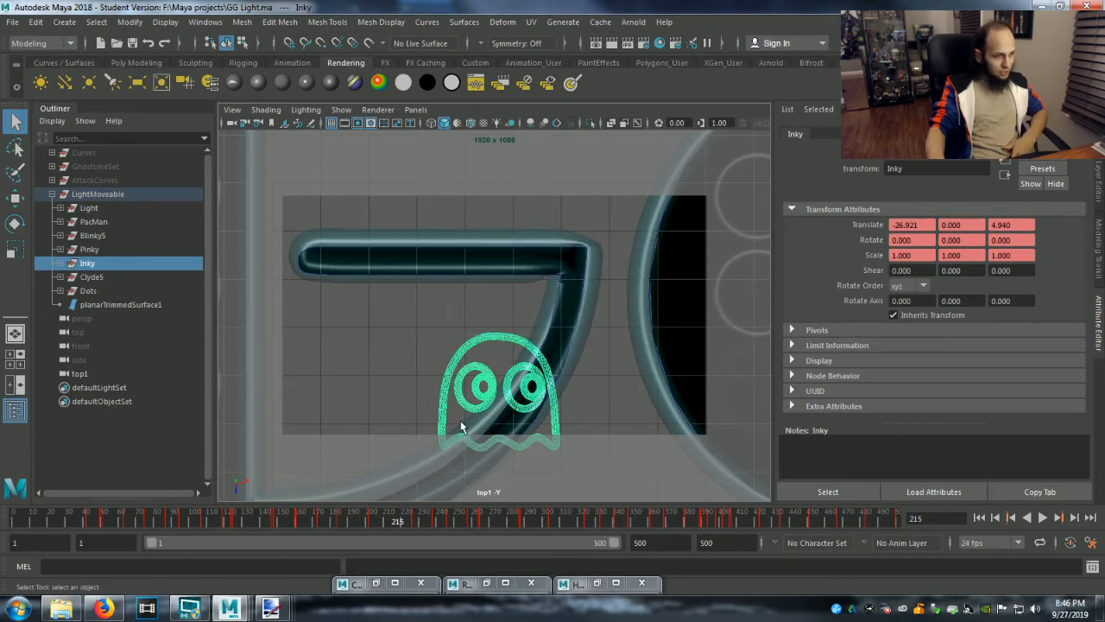
Return to the untitled Ghouly Gentlemen scene and paste the copied Inky ghost into it.
{"action": "mouse_move", "coordinate": [228, 608]}
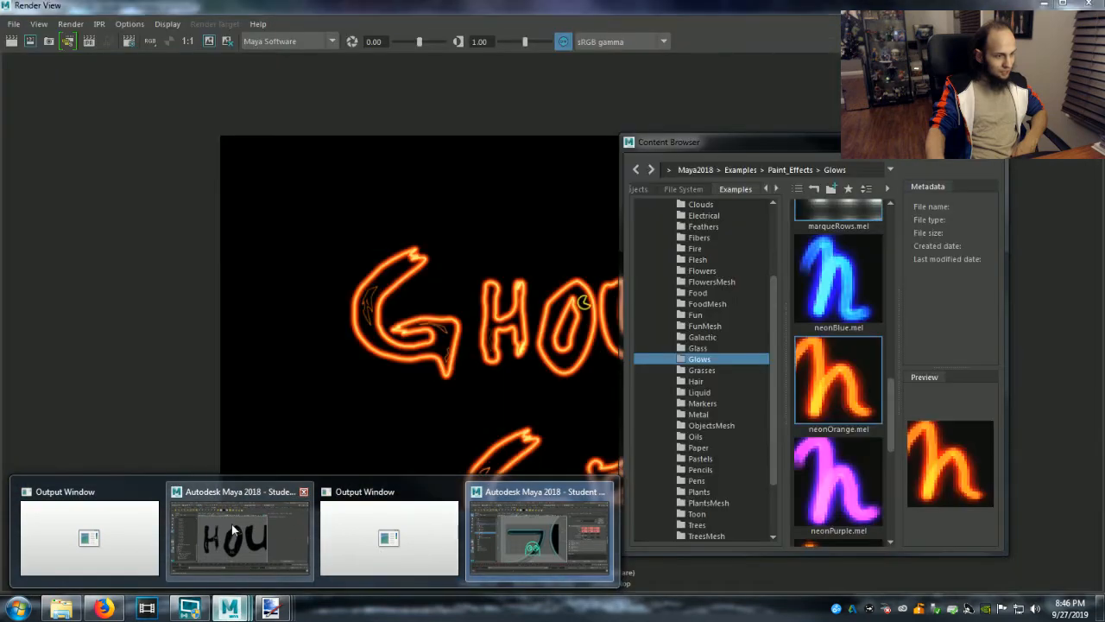
{"action": "left_click", "coordinate": [232, 527]}
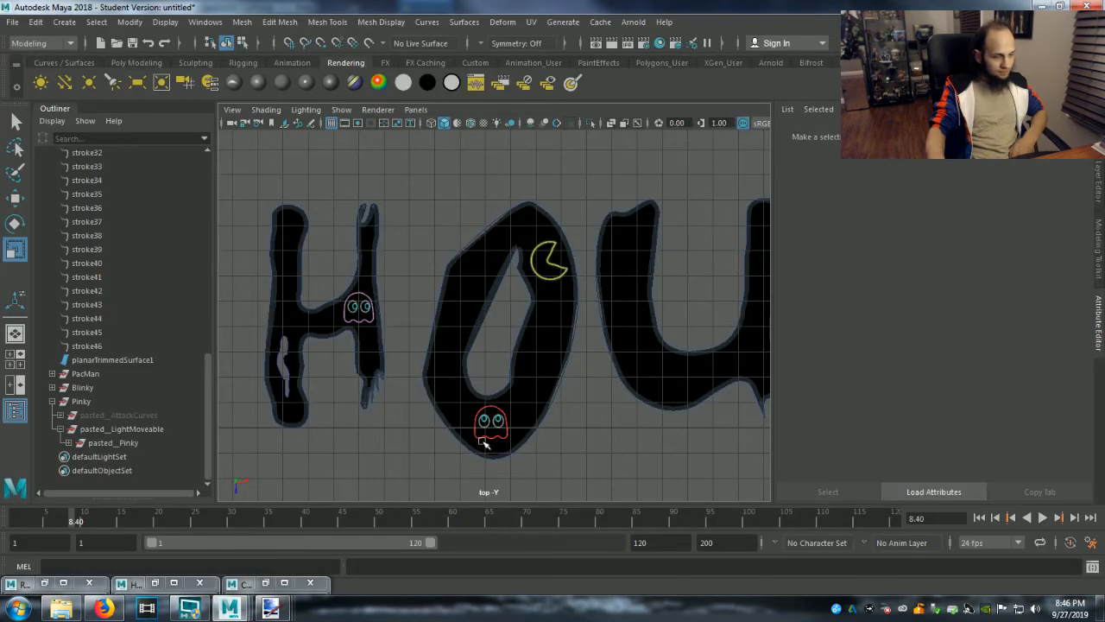
{"action": "scroll", "coordinate": [594, 449], "scroll_direction": "down", "scroll_amount": 10}
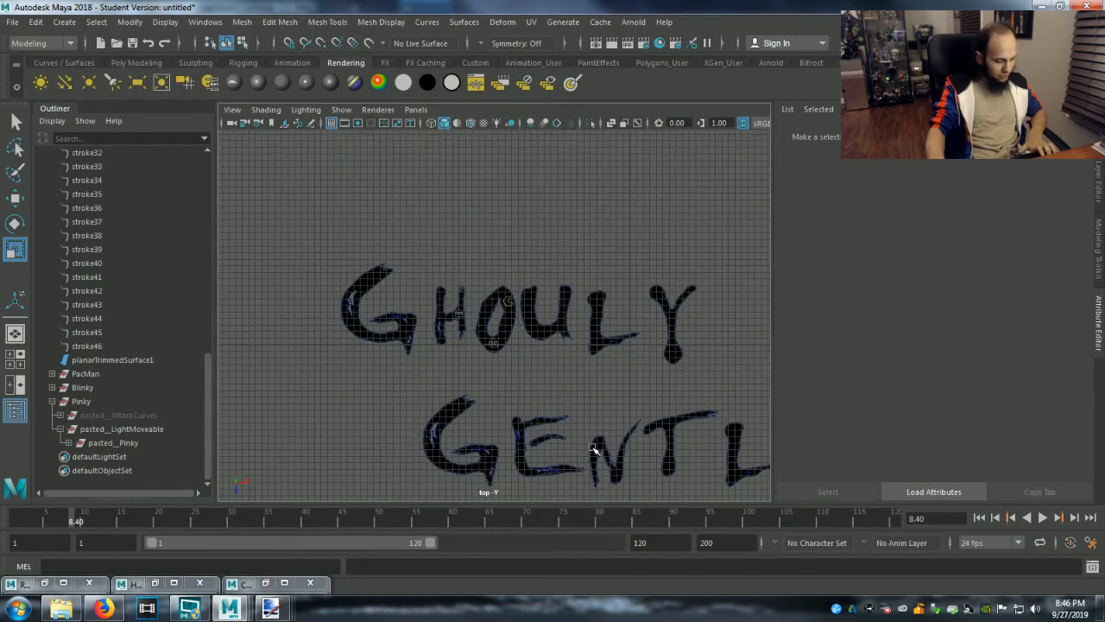
{"action": "left_click", "coordinate": [523, 316]}
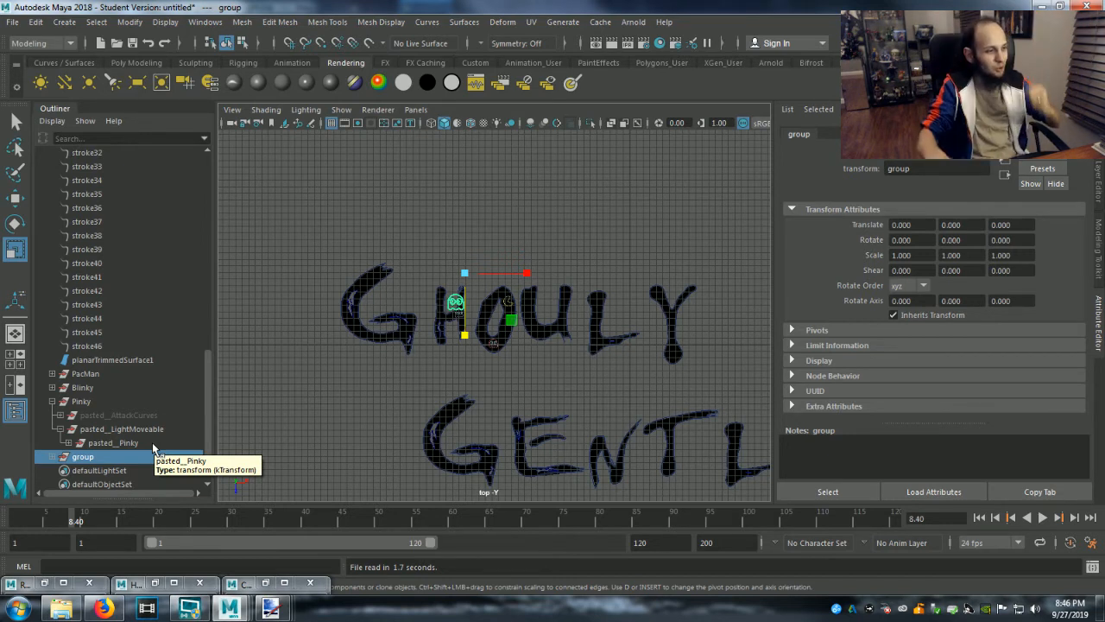
Collapse the Pinky group in the Outliner and rename the newly pasted group as Inky.
{"action": "left_click", "coordinate": [55, 402]}
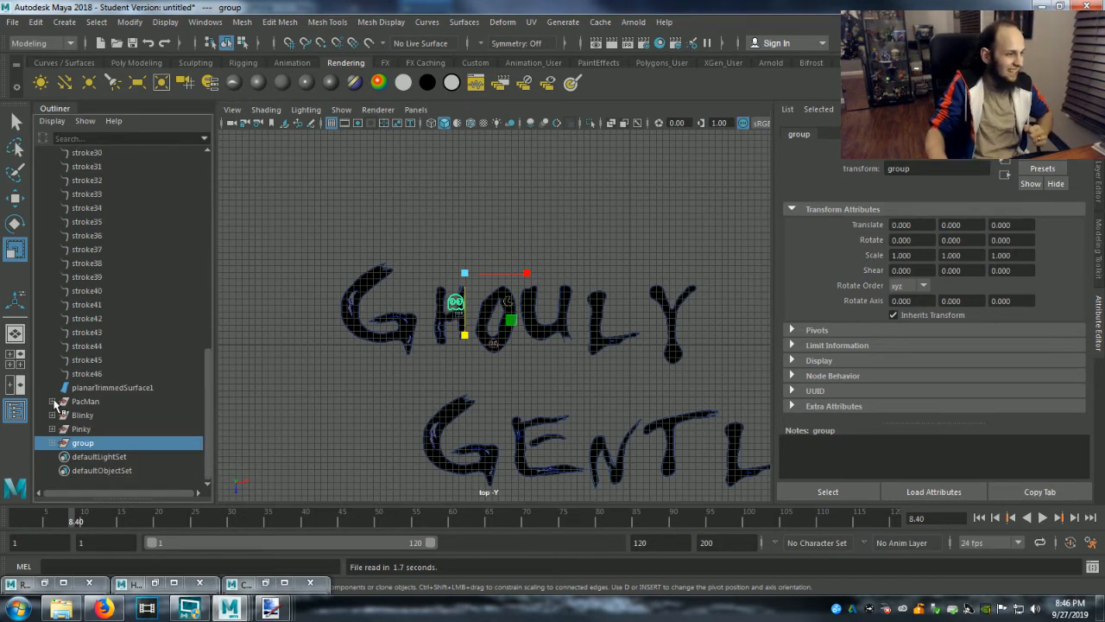
{"action": "double_click", "coordinate": [85, 442]}
{"action": "type", "text": "In"}
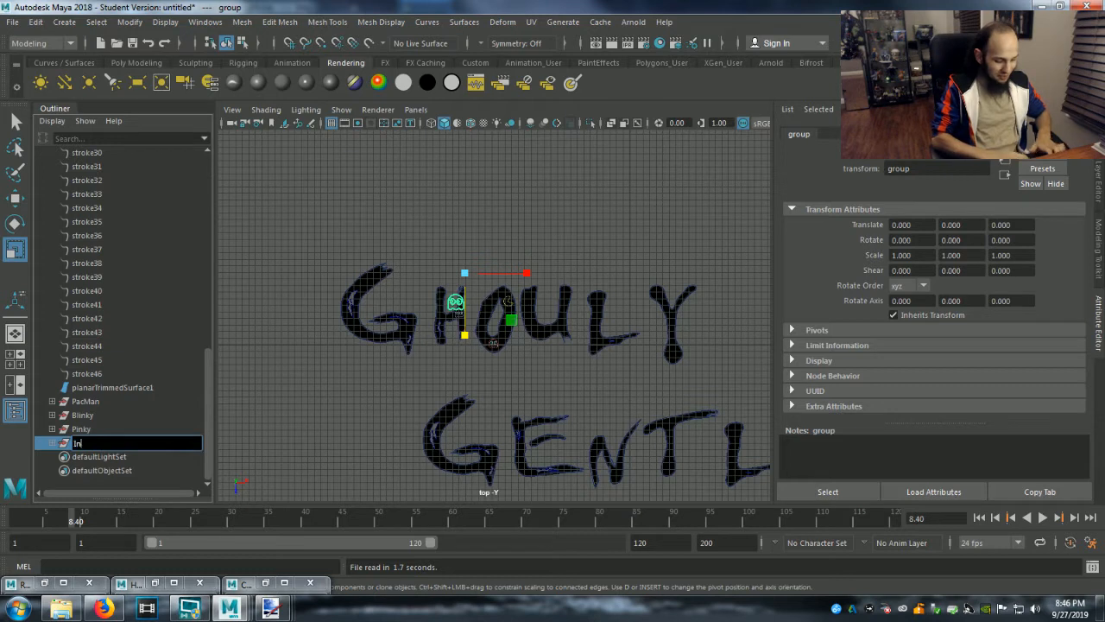
{"action": "type", "text": "k"}
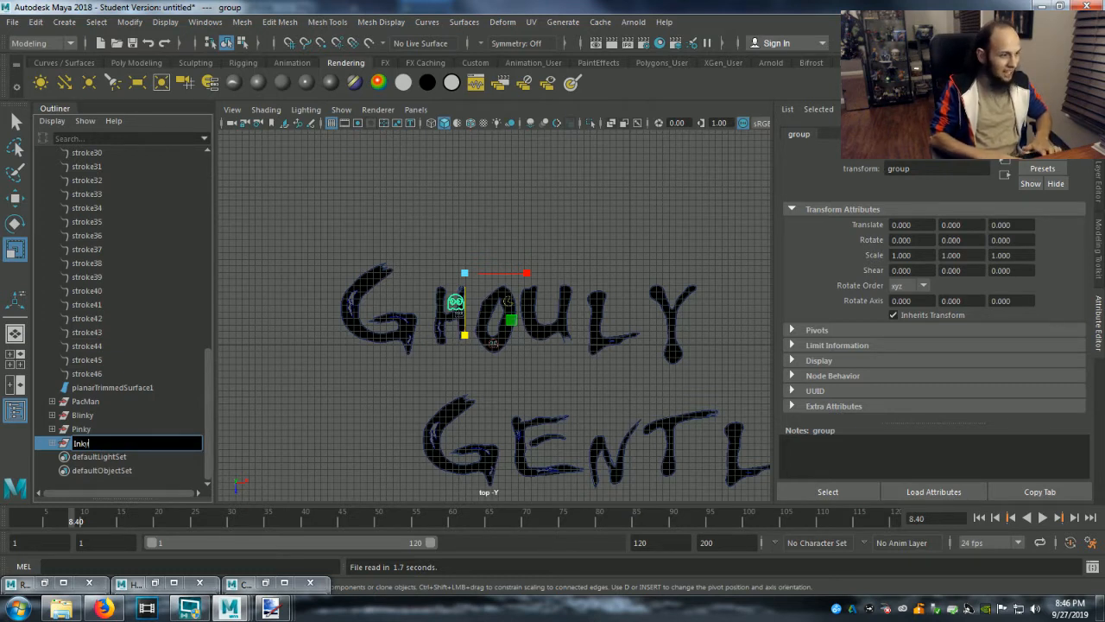
{"action": "type", "text": "y"}
{"action": "key", "text": "Return"}
Move the Inky group to about X 11.247 so the ghost sits over the U's left stem.
{"action": "key", "text": "w"}
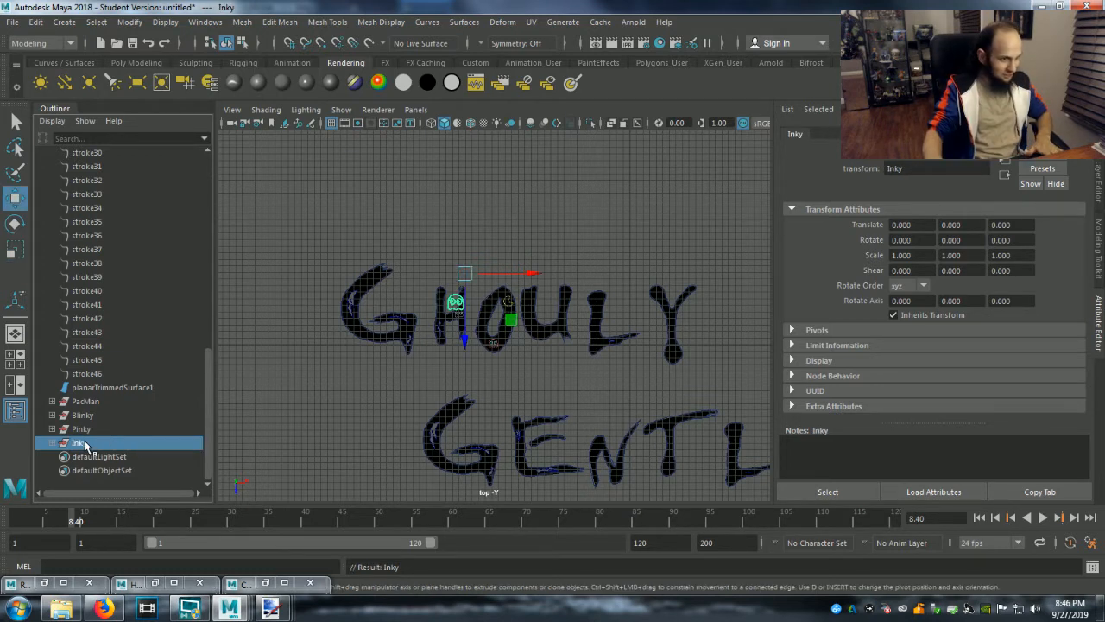
{"action": "left_click_drag", "start_coordinate": [537, 276], "coordinate": [620, 285]}
{"action": "key", "text": "f"}
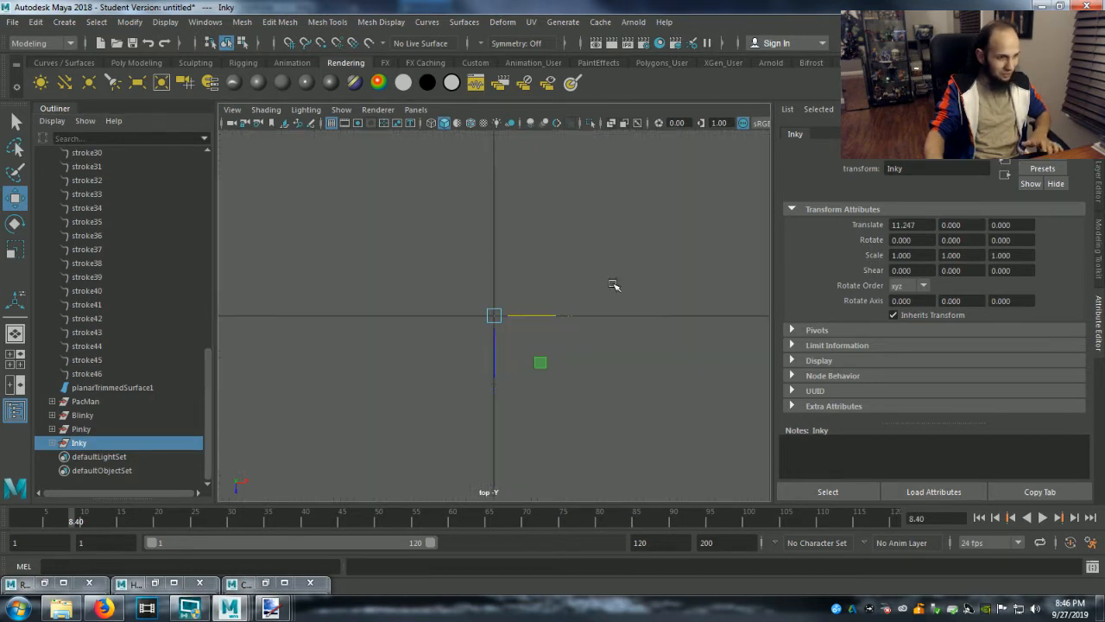
{"action": "left_click", "coordinate": [84, 401]}
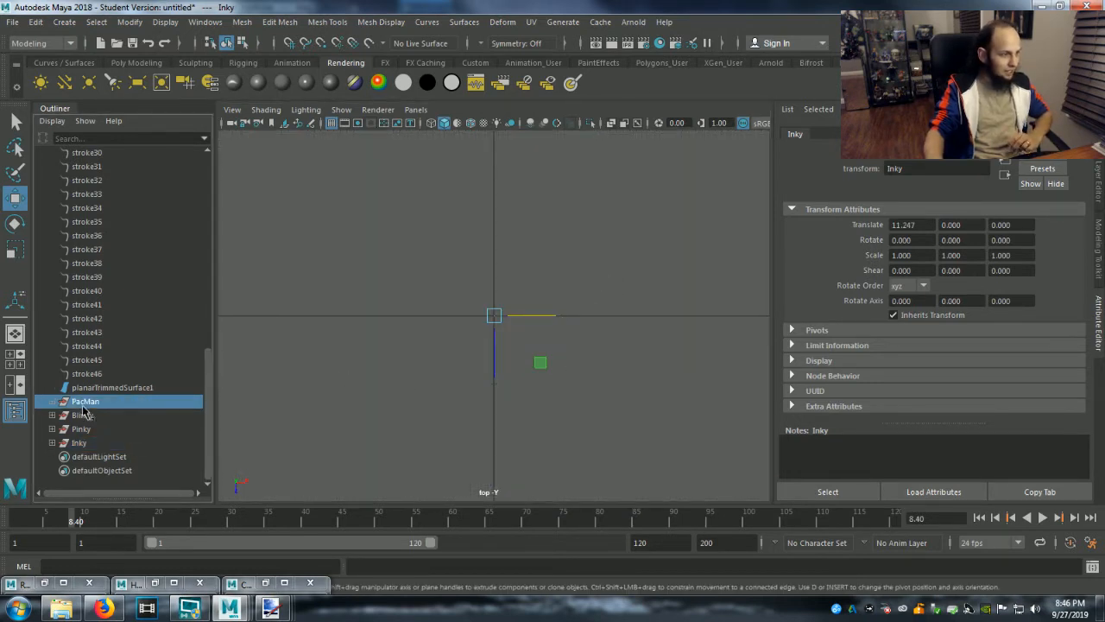
{"action": "key", "text": "f"}
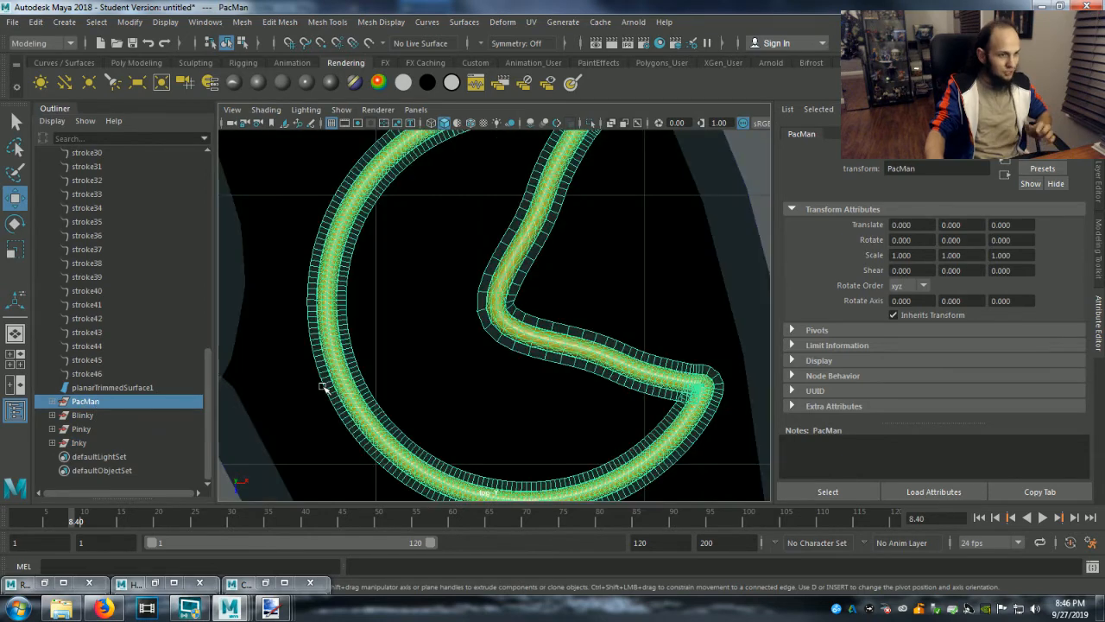
{"action": "left_click", "coordinate": [79, 442]}
{"action": "key", "text": "f"}
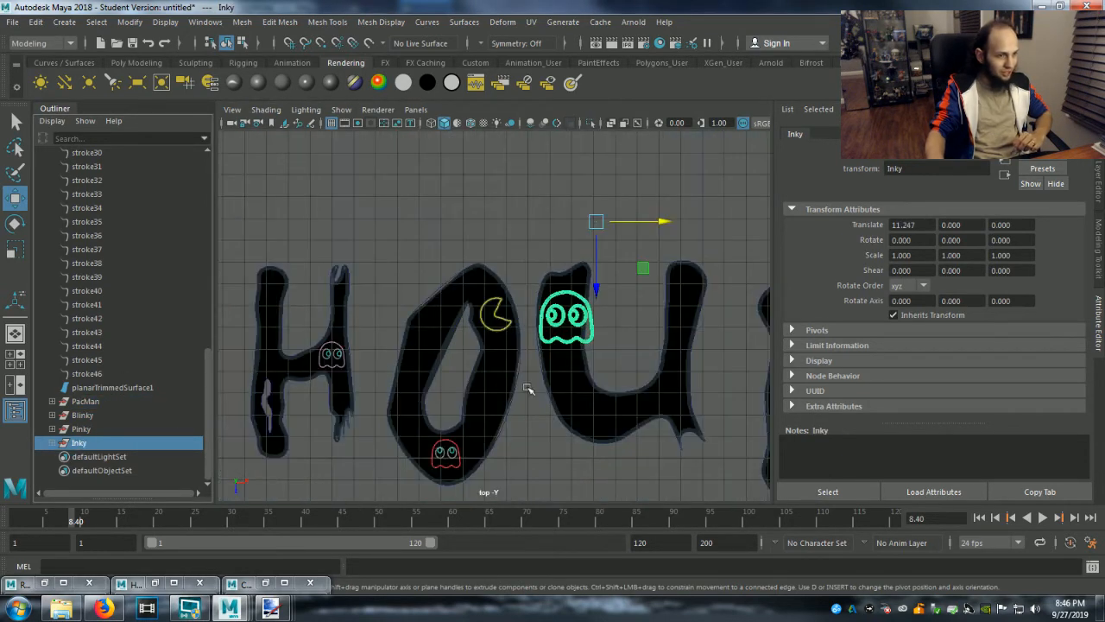
Expand the Inky group down to pasted__Inky and scale that ghost to about 0.622 in X and 0.600 in Z.
{"action": "key", "text": "r"}
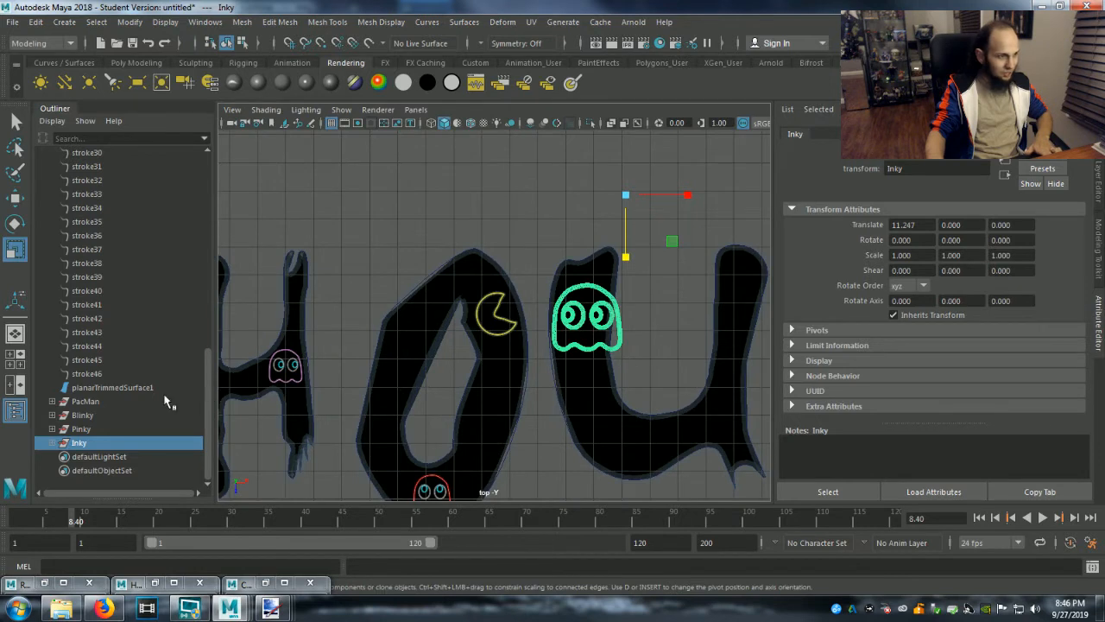
{"action": "left_click", "coordinate": [52, 442]}
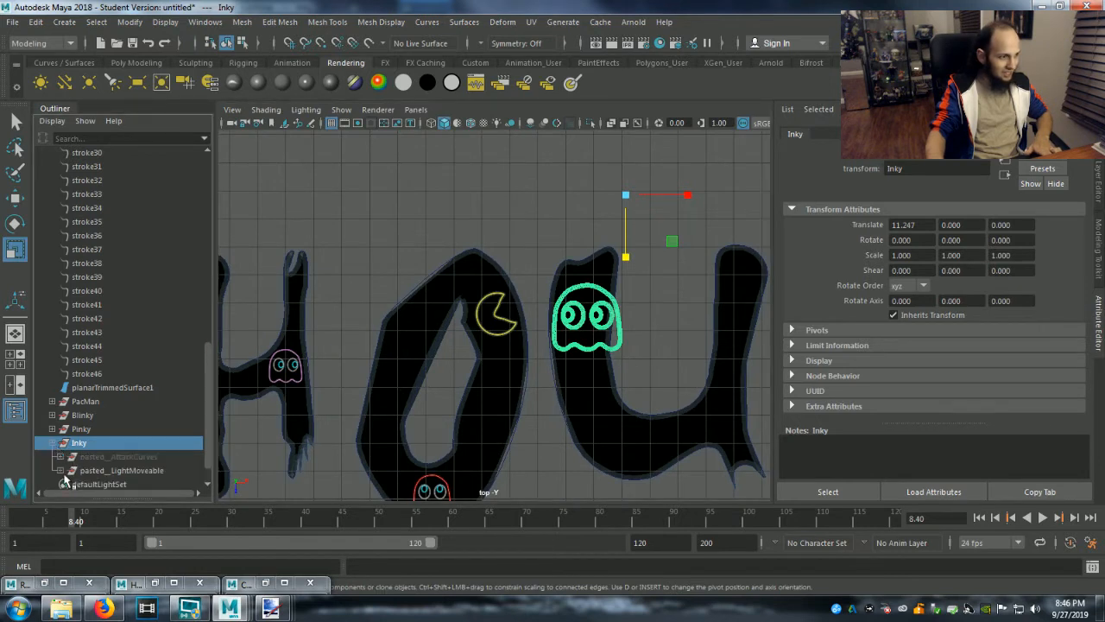
{"action": "left_click", "coordinate": [58, 471]}
{"action": "left_click", "coordinate": [111, 483]}
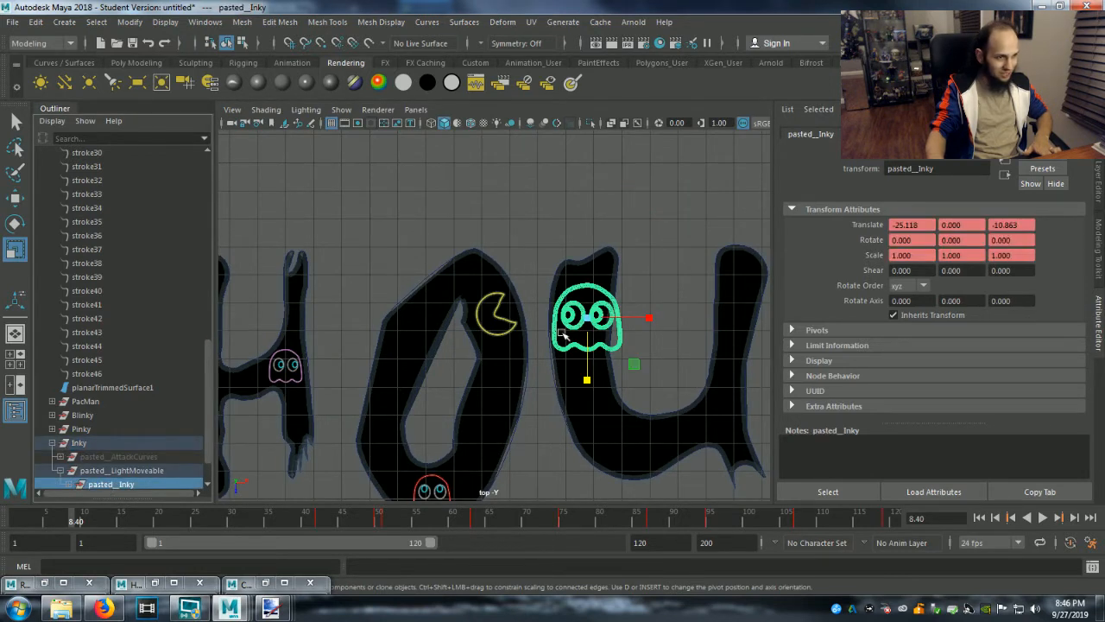
{"action": "left_click_drag", "start_coordinate": [588, 381], "coordinate": [589, 361]}
{"action": "left_click_drag", "start_coordinate": [646, 318], "coordinate": [627, 322]}
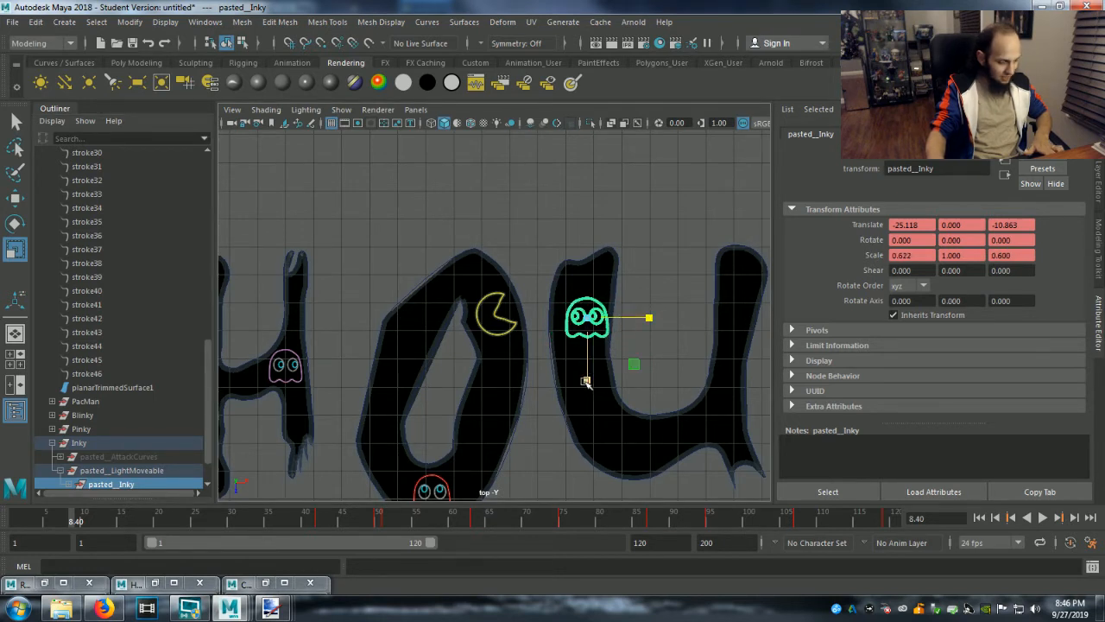
Shift pasted__Inky to about X -25.340 and shrink it to about 0.560 in X and 0.527 in Z.
{"action": "key", "text": "w"}
{"action": "left_click_drag", "start_coordinate": [655, 320], "coordinate": [648, 322]}
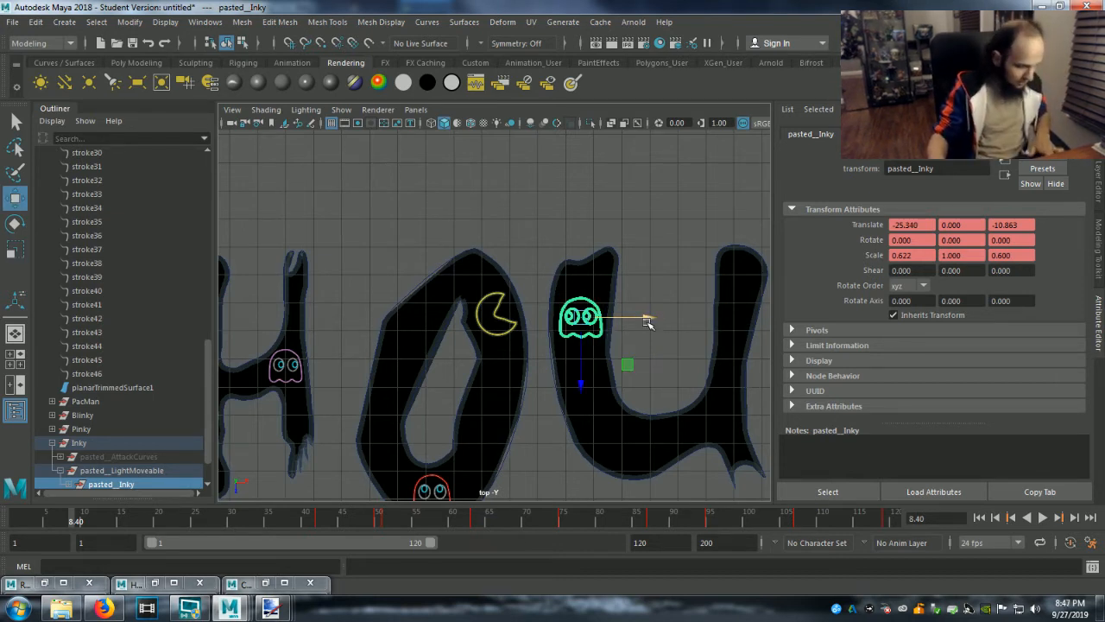
{"action": "key", "text": "r"}
{"action": "left_click_drag", "start_coordinate": [581, 384], "coordinate": [581, 364]}
{"action": "left_click_drag", "start_coordinate": [642, 318], "coordinate": [636, 319]}
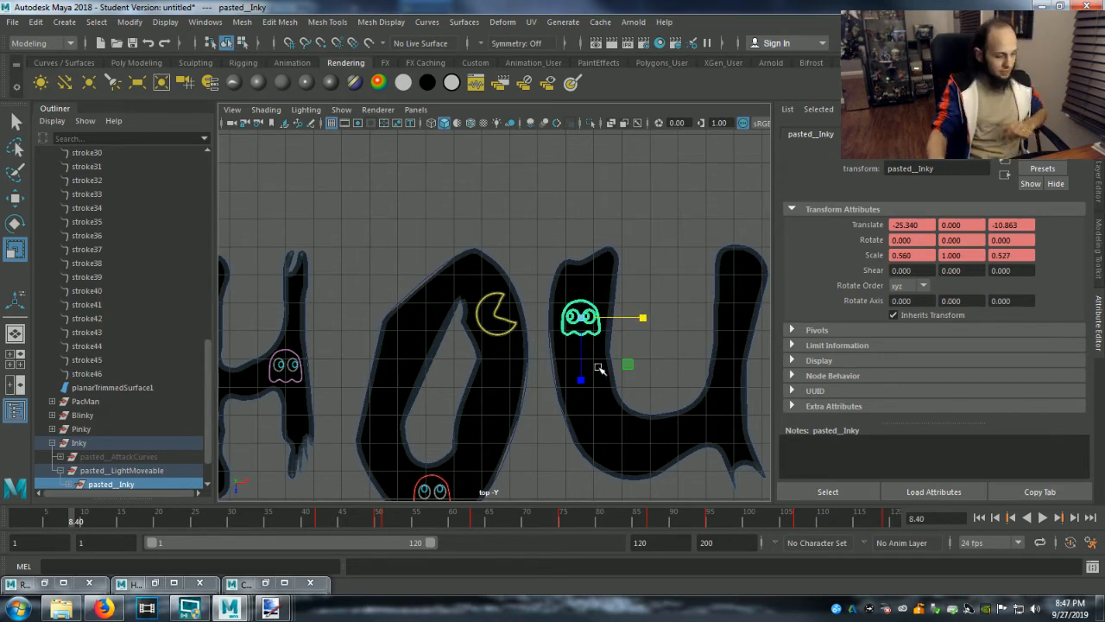
Move pasted__Inky up the U's left stem to about Z -11.676 and clear the selection.
{"action": "key", "text": "w"}
{"action": "left_click_drag", "start_coordinate": [578, 384], "coordinate": [579, 364]}
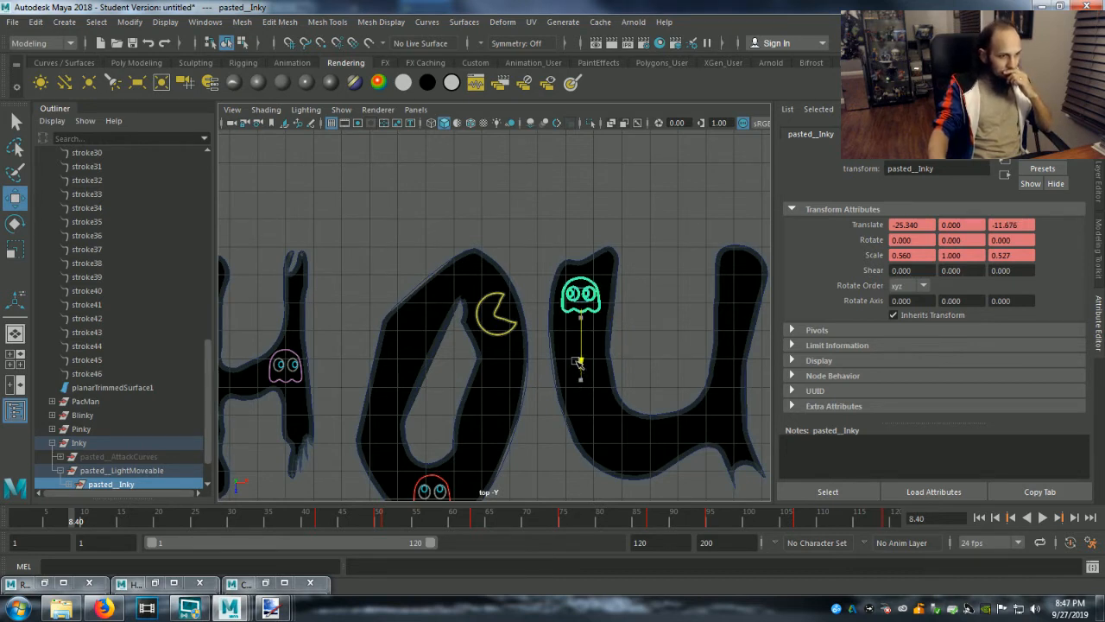
{"action": "left_click", "coordinate": [615, 425]}
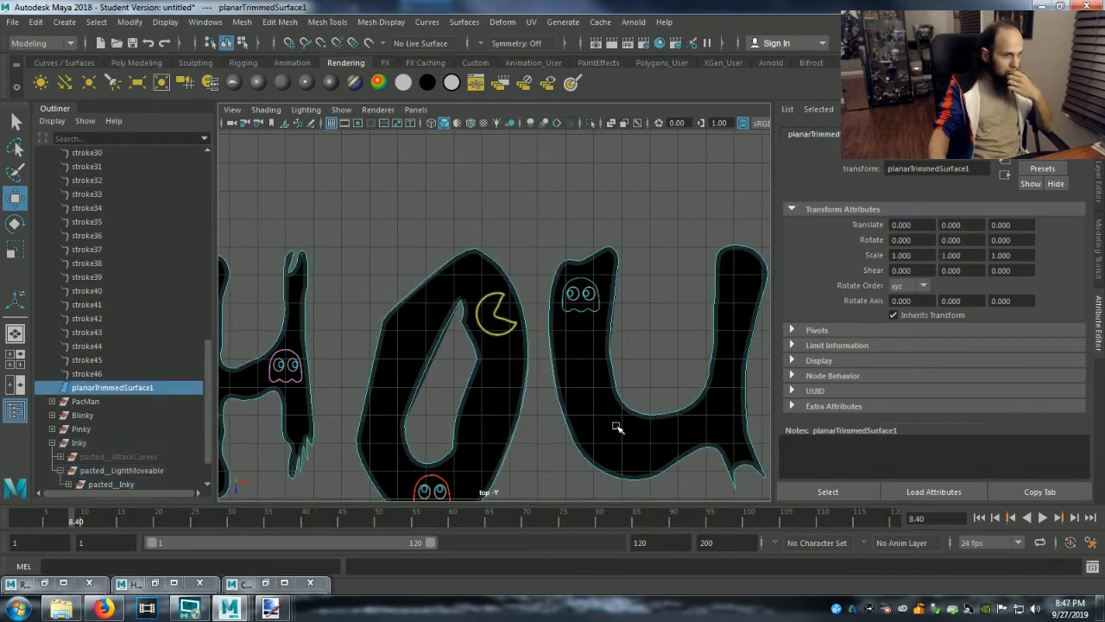
{"action": "left_click", "coordinate": [658, 381]}
Render the top view to check the ghosts and Pac-Man against the neon letters, and minimize the render window.
{"action": "scroll", "coordinate": [658, 382], "scroll_direction": "down", "scroll_amount": 3}
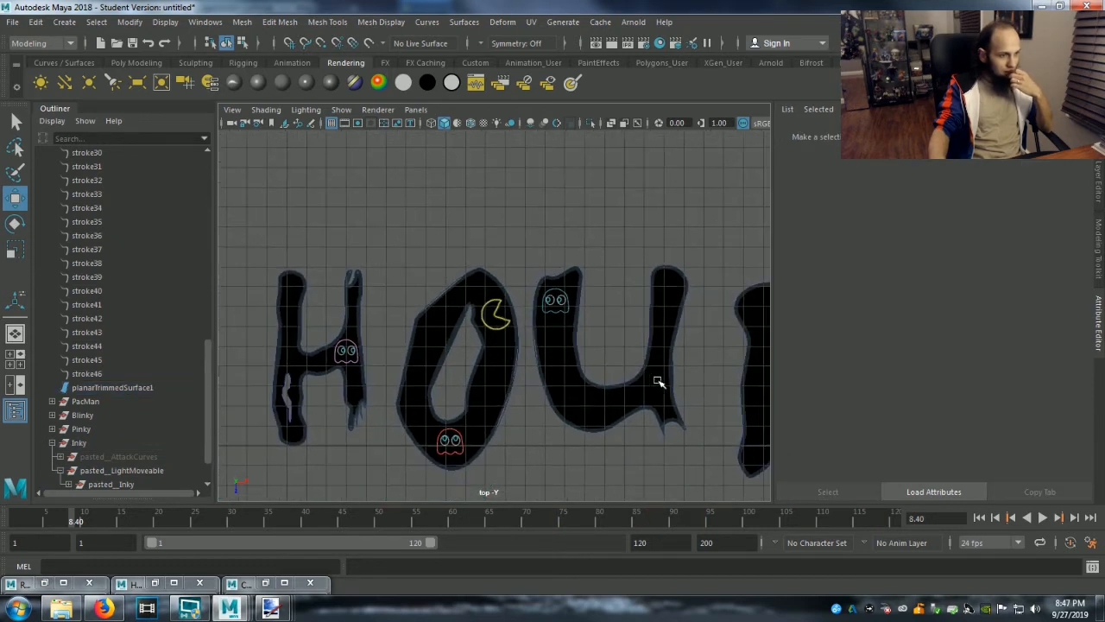
{"action": "left_click", "coordinate": [611, 43]}
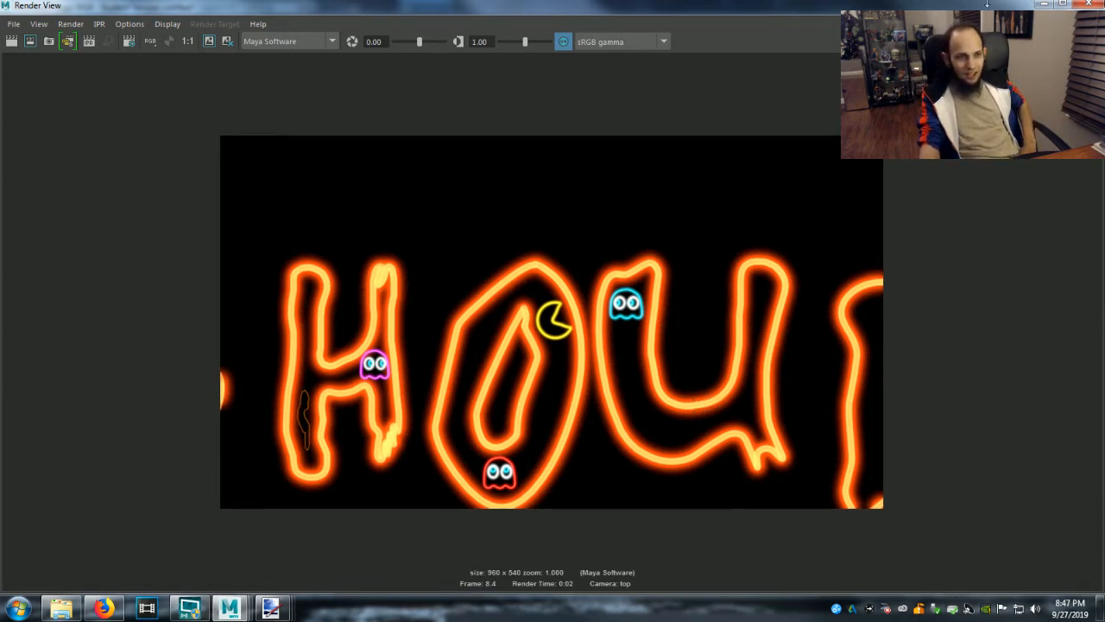
{"action": "left_click", "coordinate": [1043, 5]}
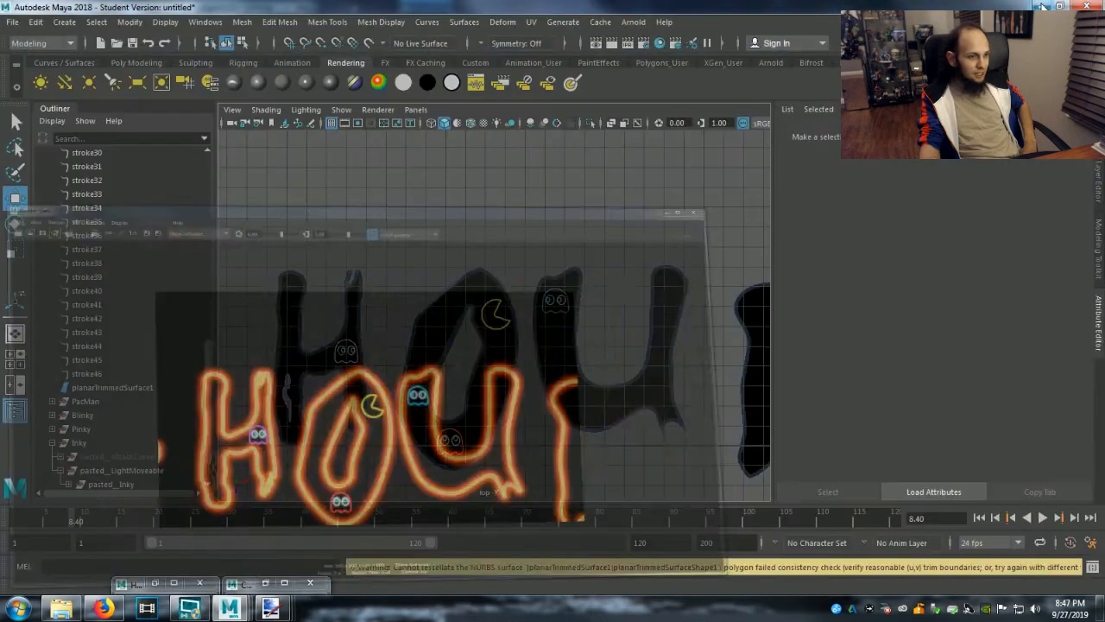
Switch to the GG Light.ma scene and copy the Clyde5 ghost group.
{"action": "mouse_move", "coordinate": [226, 610]}
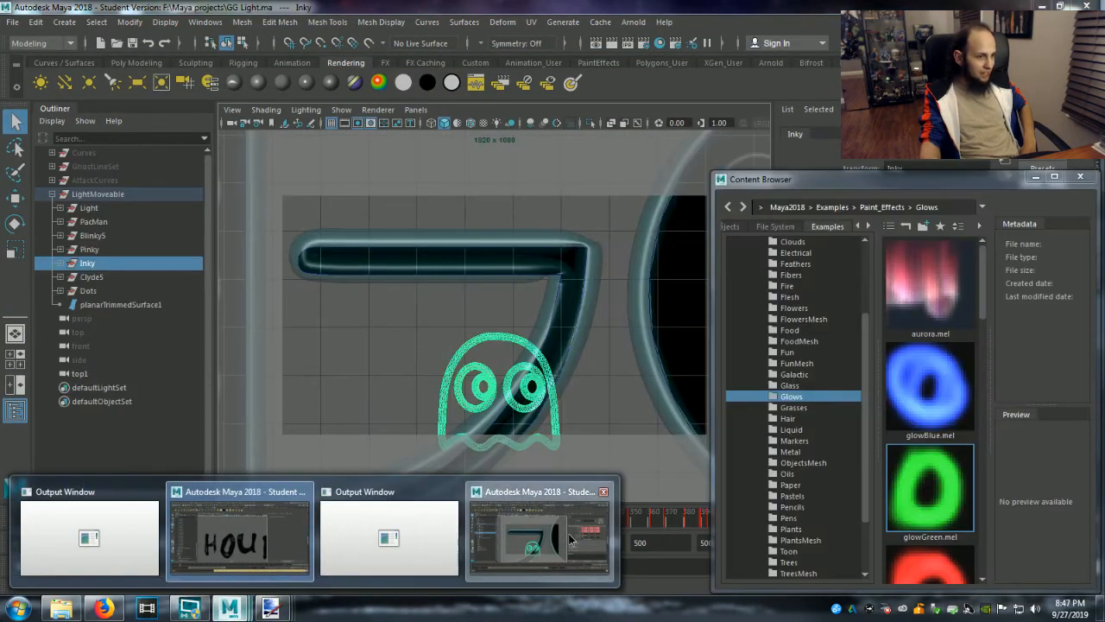
{"action": "left_click", "coordinate": [570, 539]}
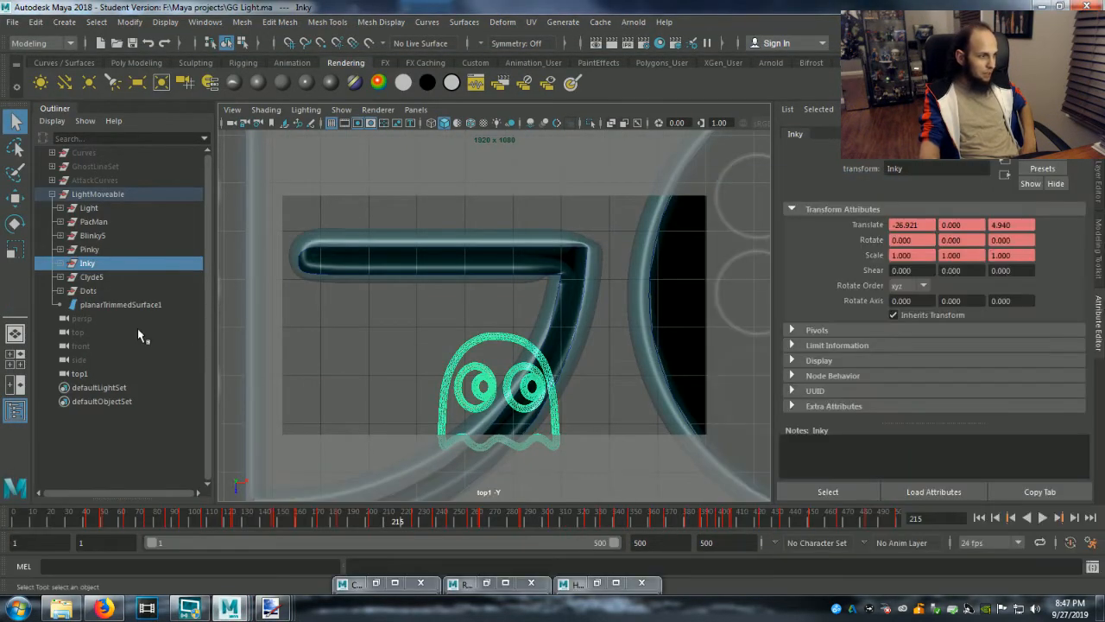
{"action": "left_click", "coordinate": [90, 278]}
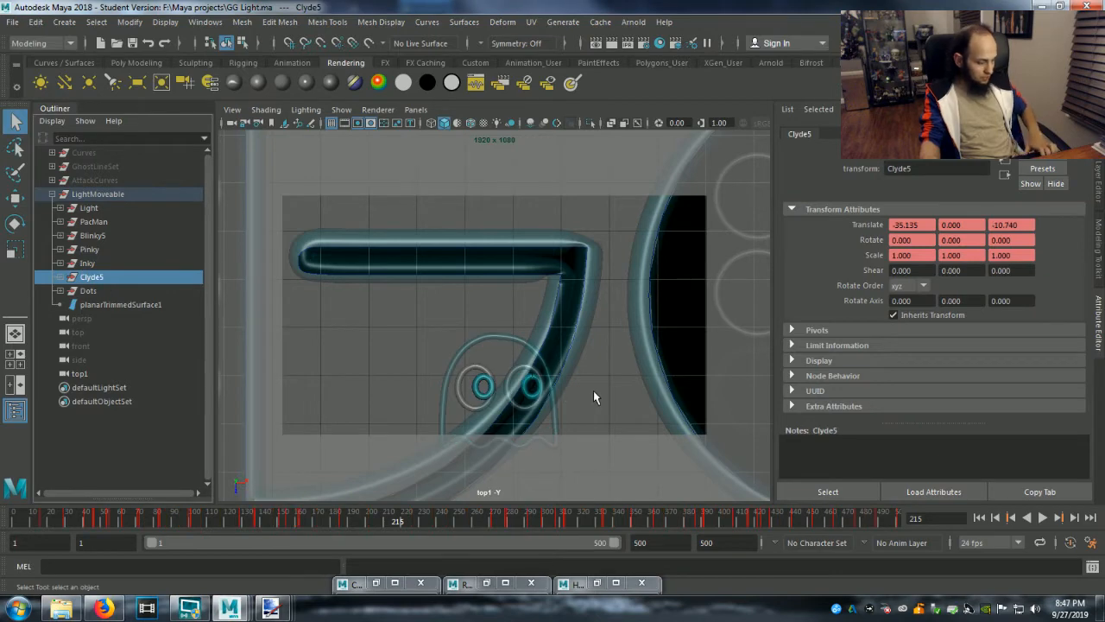
{"action": "key", "text": "f"}
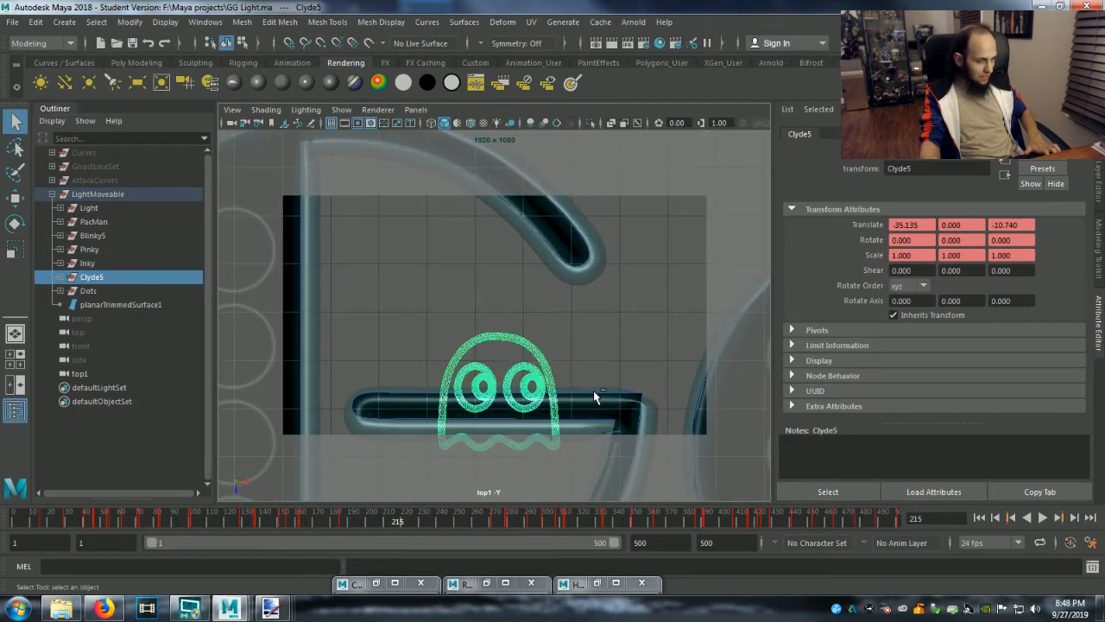
{"action": "key", "text": "ctrl+s"}
{"action": "left_click", "coordinate": [532, 314]}
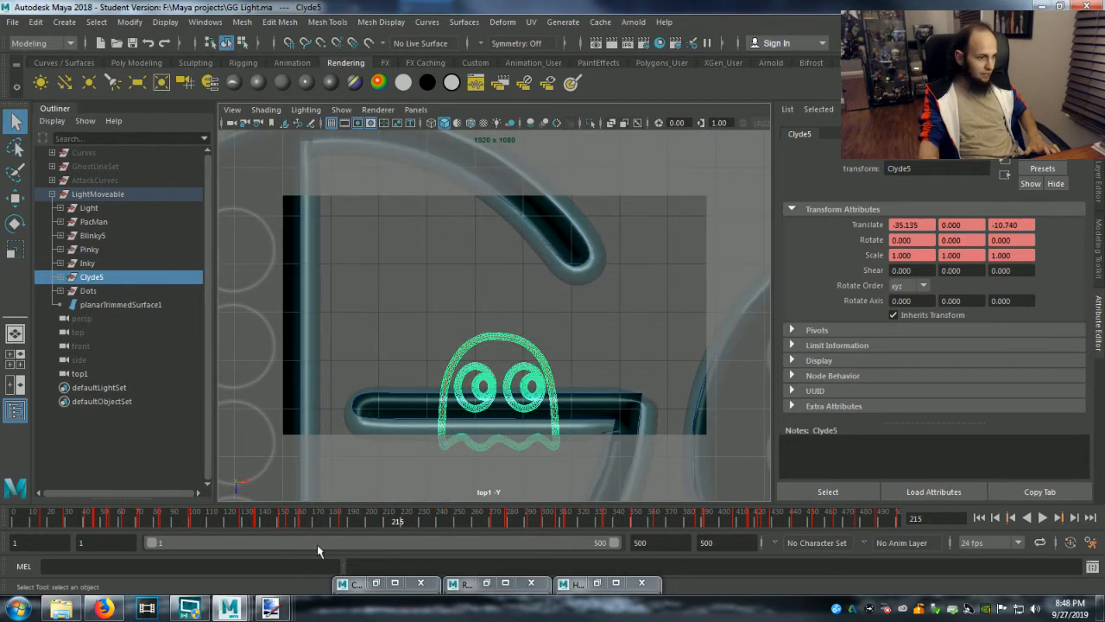
{"action": "mouse_move", "coordinate": [229, 608]}
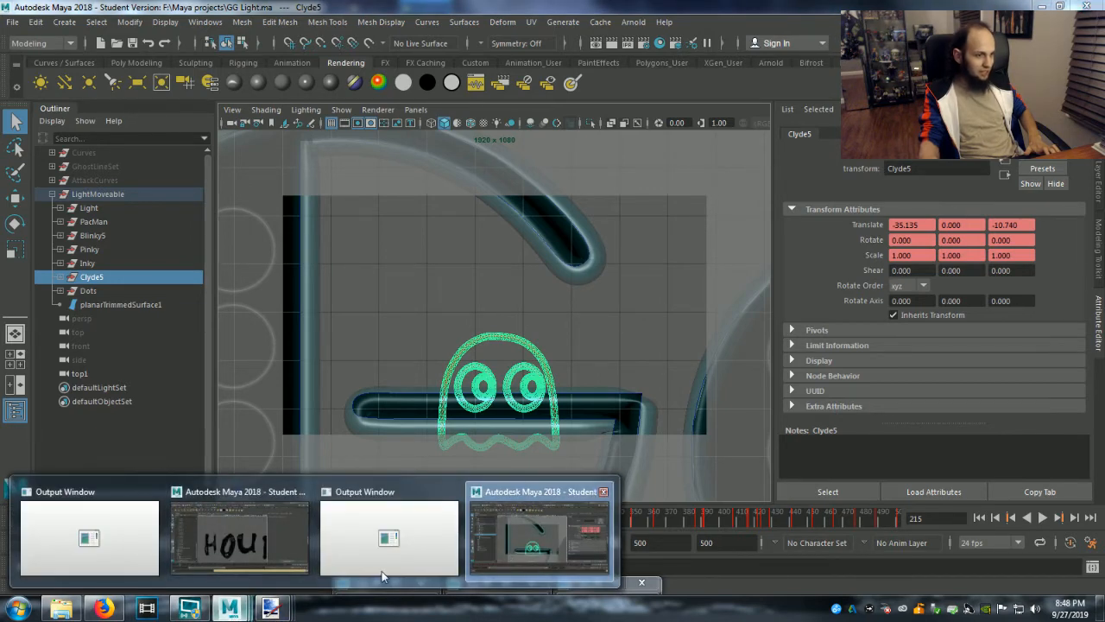
Switch to the untitled lettering scene, collapse the Inky group and paste the copied Clyde ghost into the scene.
{"action": "left_click", "coordinate": [278, 555]}
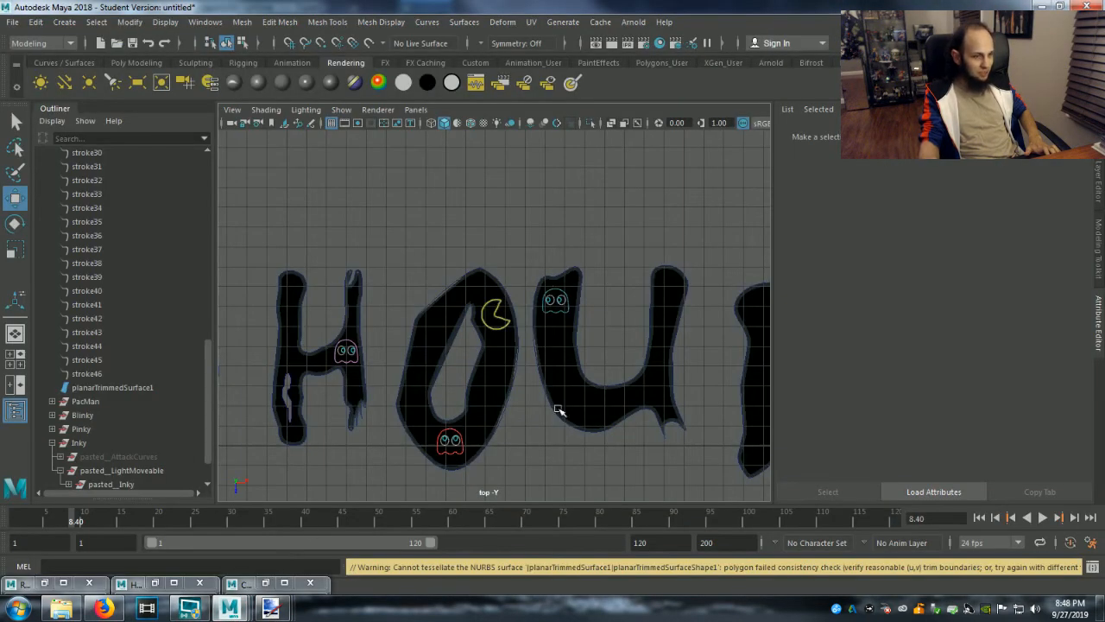
{"action": "key", "text": "y"}
{"action": "scroll", "coordinate": [525, 421], "scroll_direction": "down", "scroll_amount": 2}
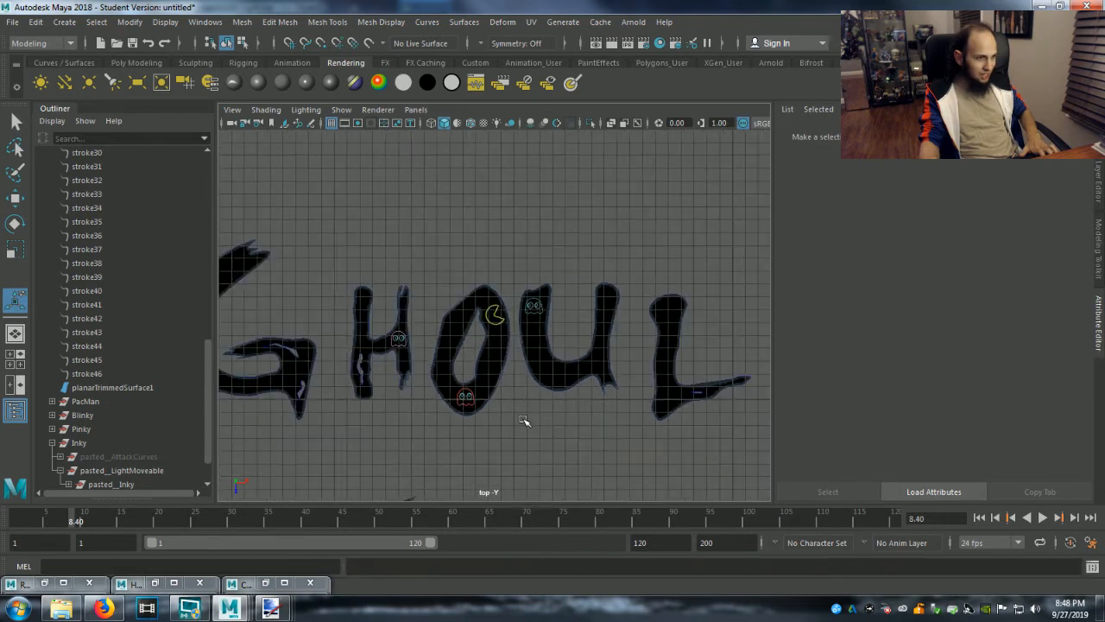
{"action": "scroll", "coordinate": [525, 421], "scroll_direction": "down", "scroll_amount": 3}
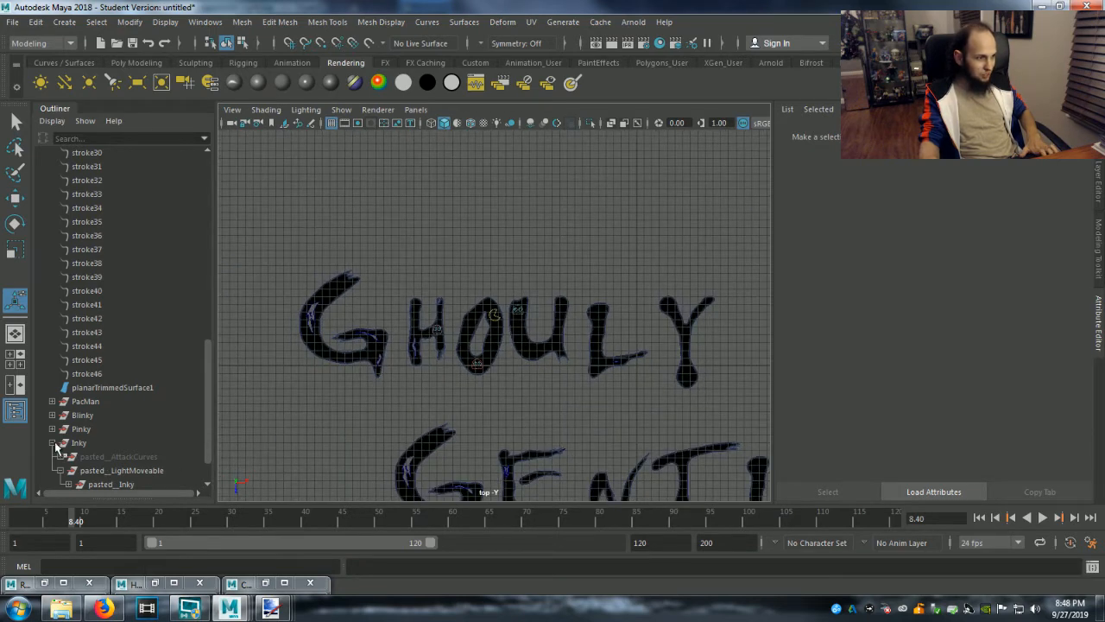
{"action": "left_click", "coordinate": [53, 443]}
{"action": "scroll", "coordinate": [348, 444], "scroll_direction": "down", "scroll_amount": 2}
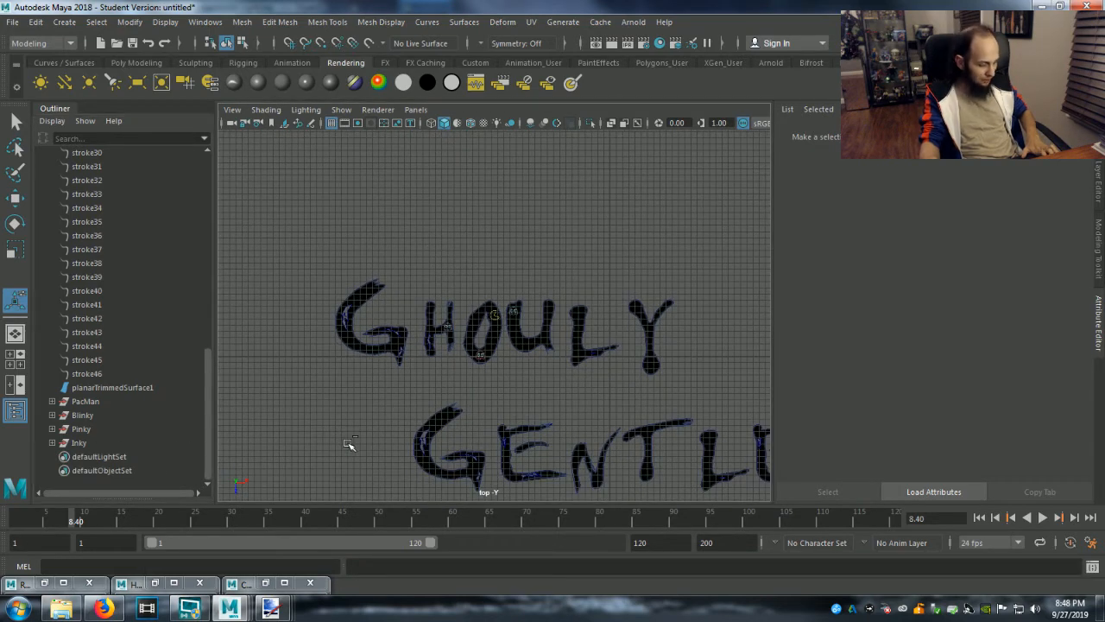
{"action": "left_click", "coordinate": [543, 312]}
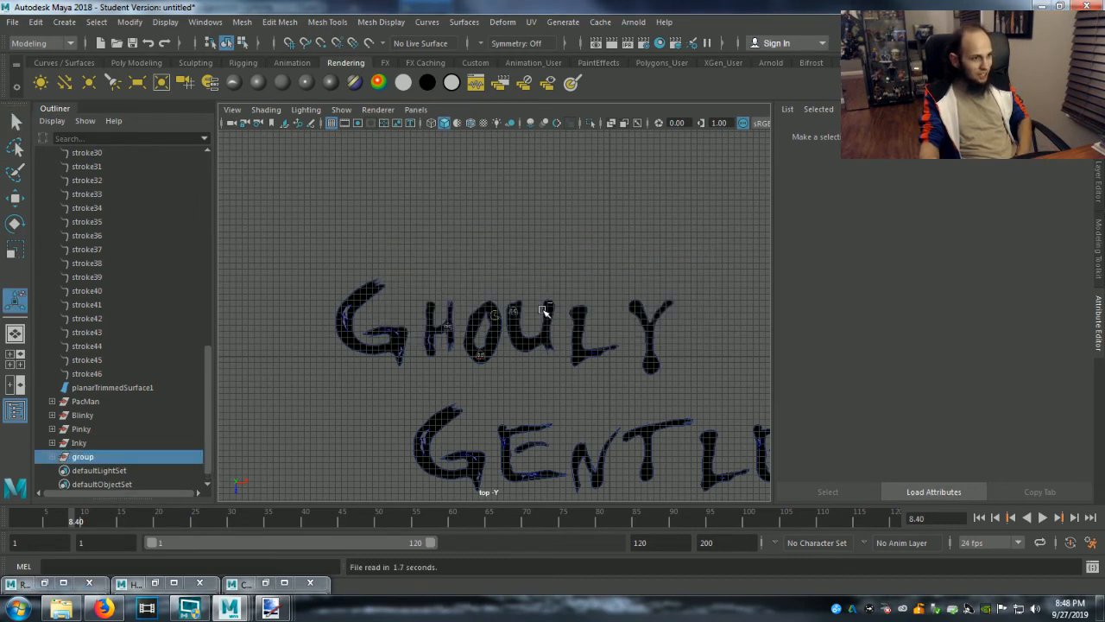
{"action": "scroll", "coordinate": [562, 395], "scroll_direction": "down", "scroll_amount": 2}
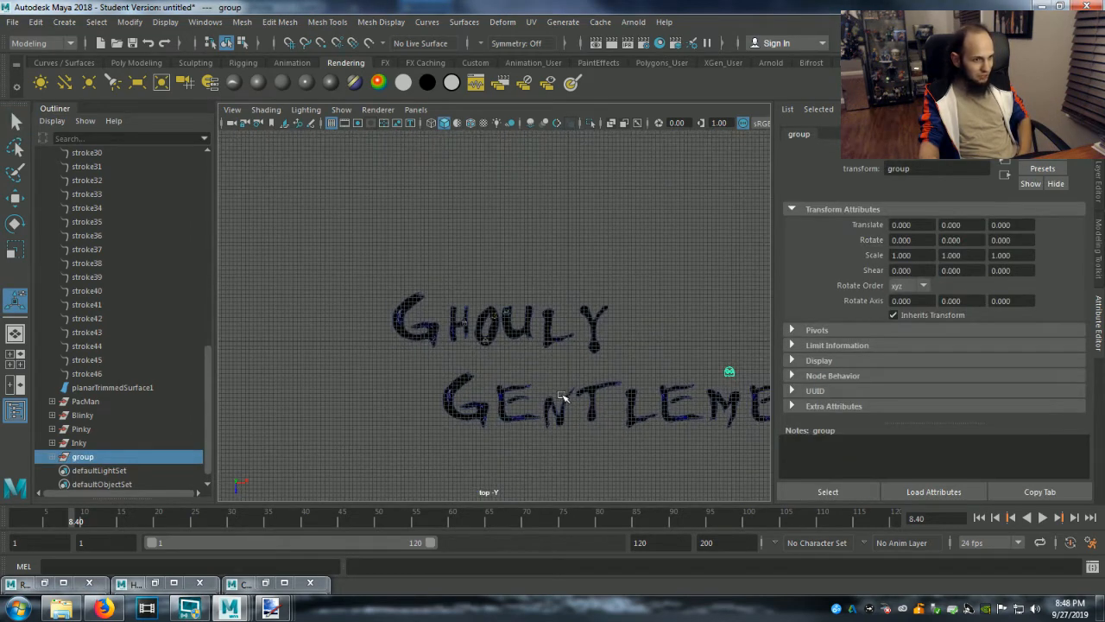
Rename the pasted group as Clyde.
{"action": "double_click", "coordinate": [84, 457]}
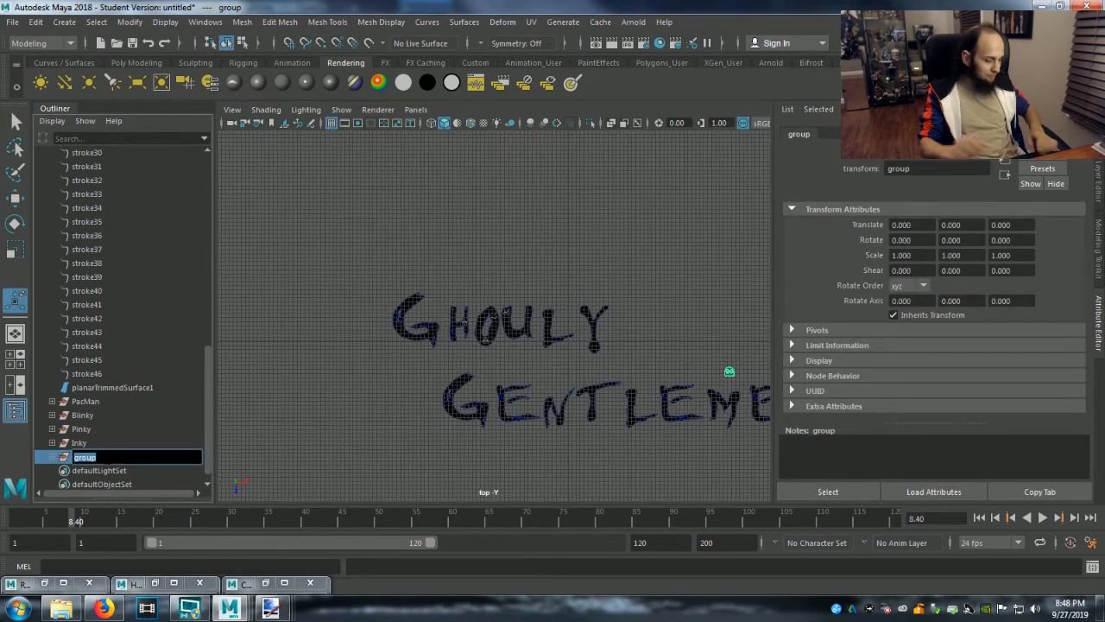
{"action": "type", "text": "Clyde"}
{"action": "key", "text": "Return"}
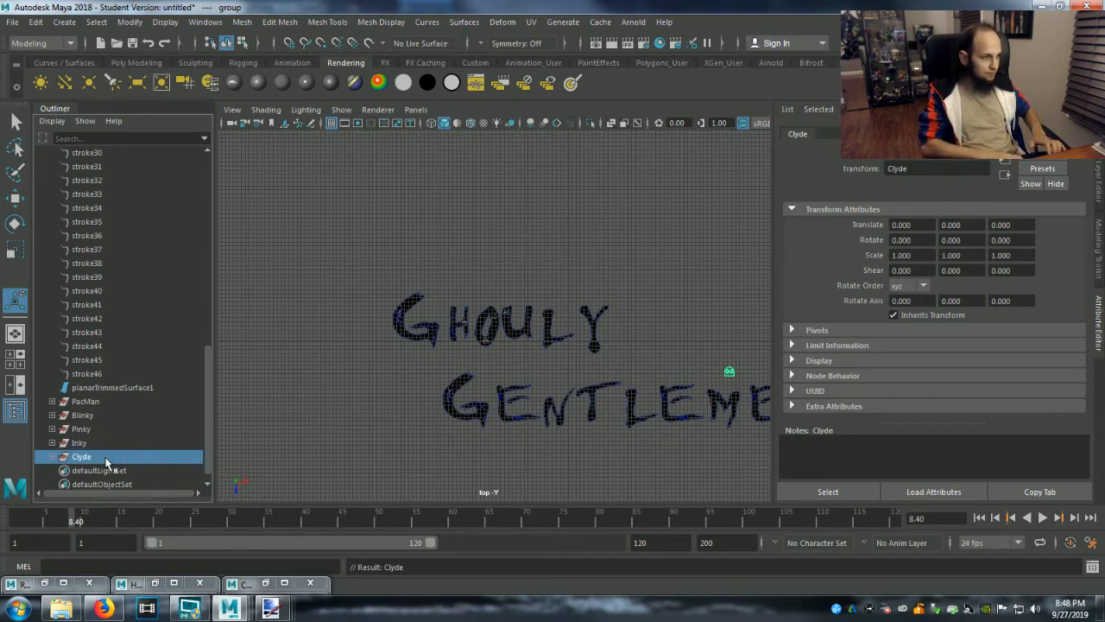
Move the Clyde group onto the lower left curve of the U in GHOULY, to about X -54.742 and Z -9.701.
{"action": "key", "text": "w"}
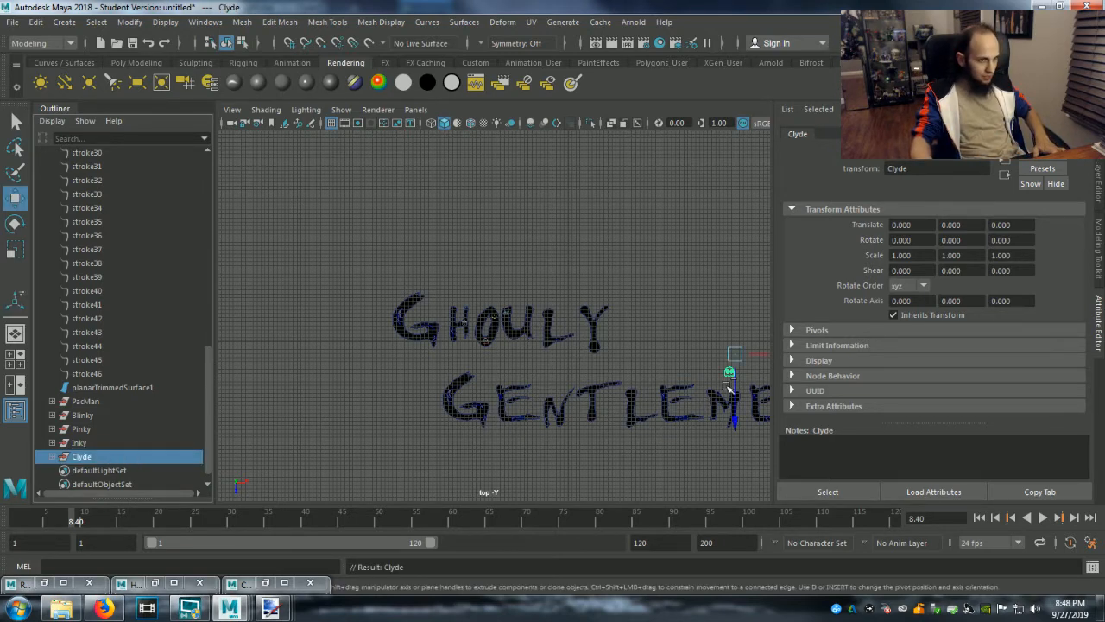
{"action": "left_click_drag", "start_coordinate": [767, 354], "coordinate": [546, 355]}
{"action": "left_click_drag", "start_coordinate": [512, 424], "coordinate": [516, 385]}
{"action": "key", "text": "f"}
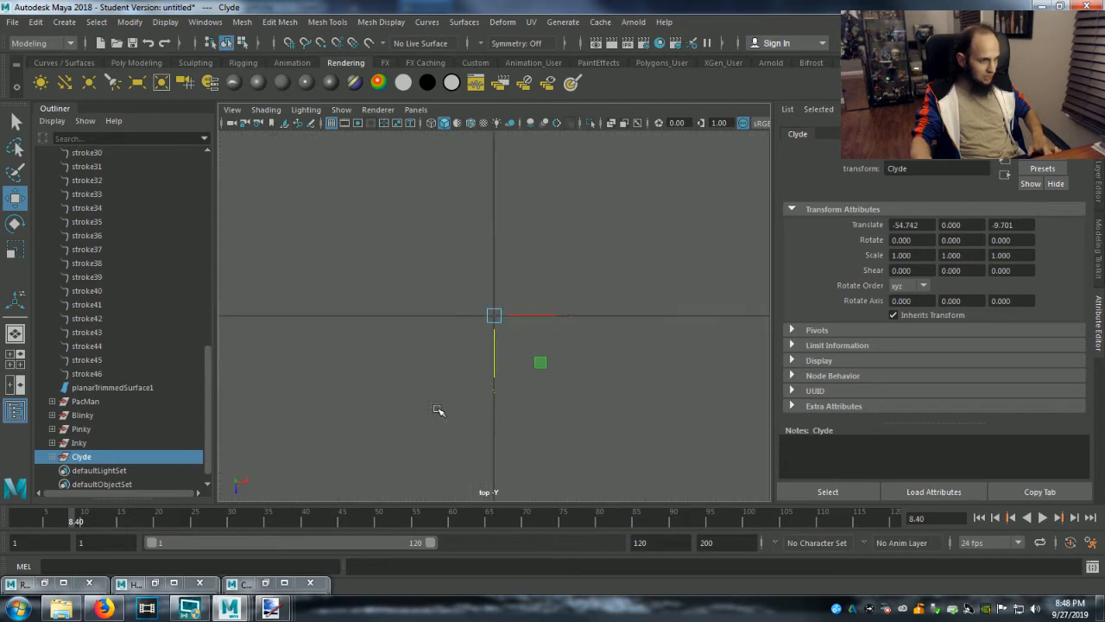
{"action": "left_click", "coordinate": [95, 403]}
{"action": "key", "text": "f"}
{"action": "scroll", "coordinate": [350, 414], "scroll_direction": "down", "scroll_amount": 10}
{"action": "scroll", "coordinate": [352, 412], "scroll_direction": "down", "scroll_amount": 4}
{"action": "scroll", "coordinate": [431, 423], "scroll_direction": "up", "scroll_amount": 5}
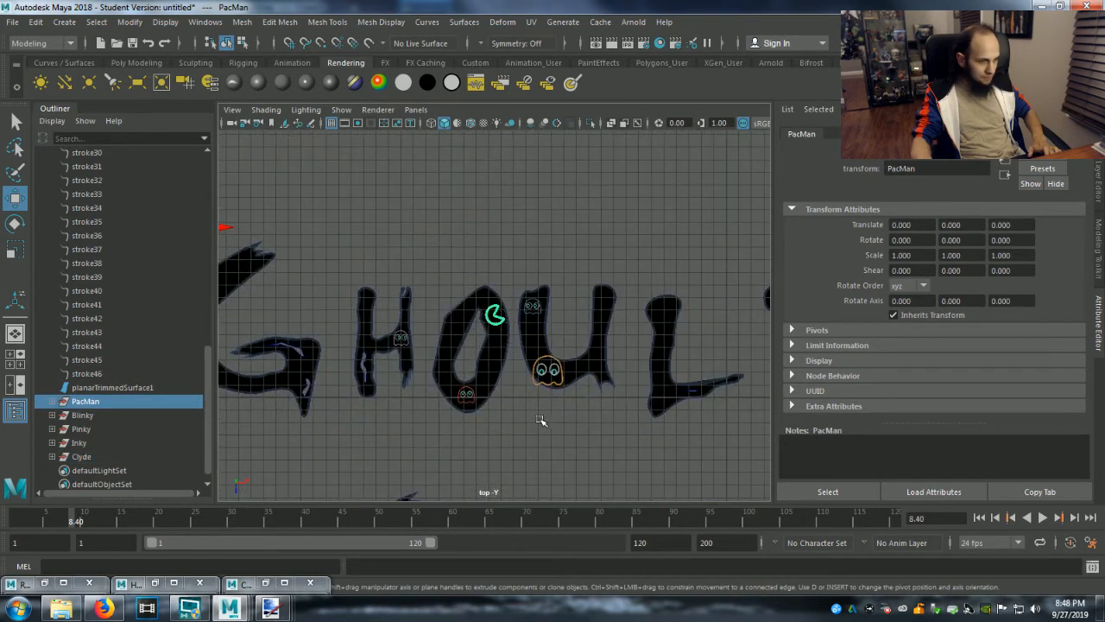
Expand the Clyde group and its pasted__LightMoveable subgroup and select pasted__Clyde5.
{"action": "left_click", "coordinate": [82, 457]}
{"action": "left_click", "coordinate": [53, 457]}
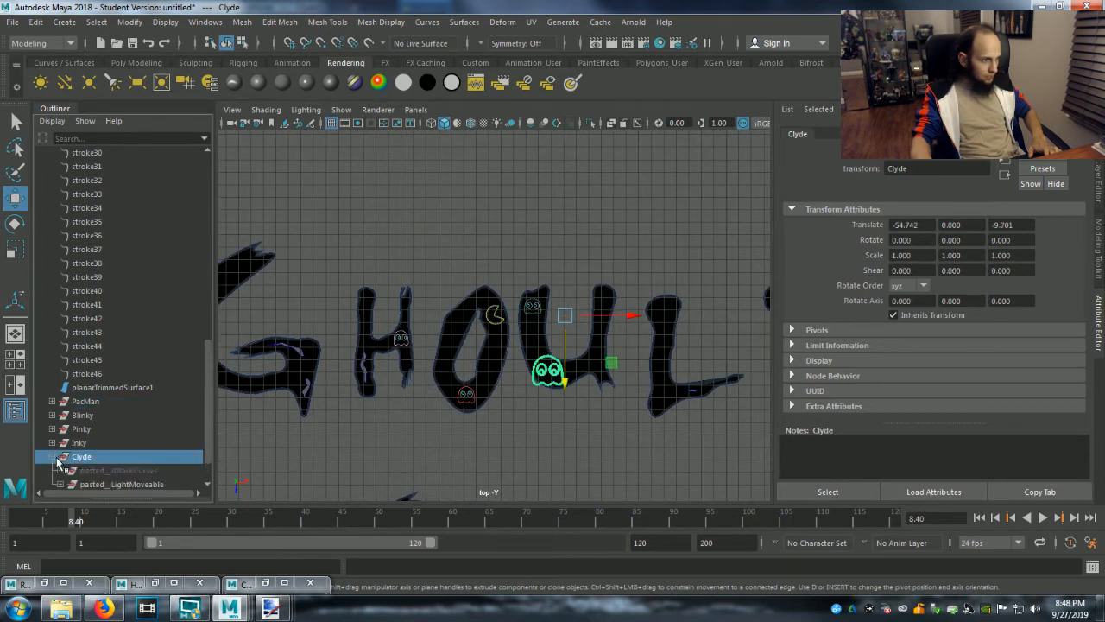
{"action": "scroll", "coordinate": [73, 477], "scroll_direction": "down", "scroll_amount": 1}
{"action": "left_click", "coordinate": [59, 442]}
{"action": "left_click", "coordinate": [110, 456]}
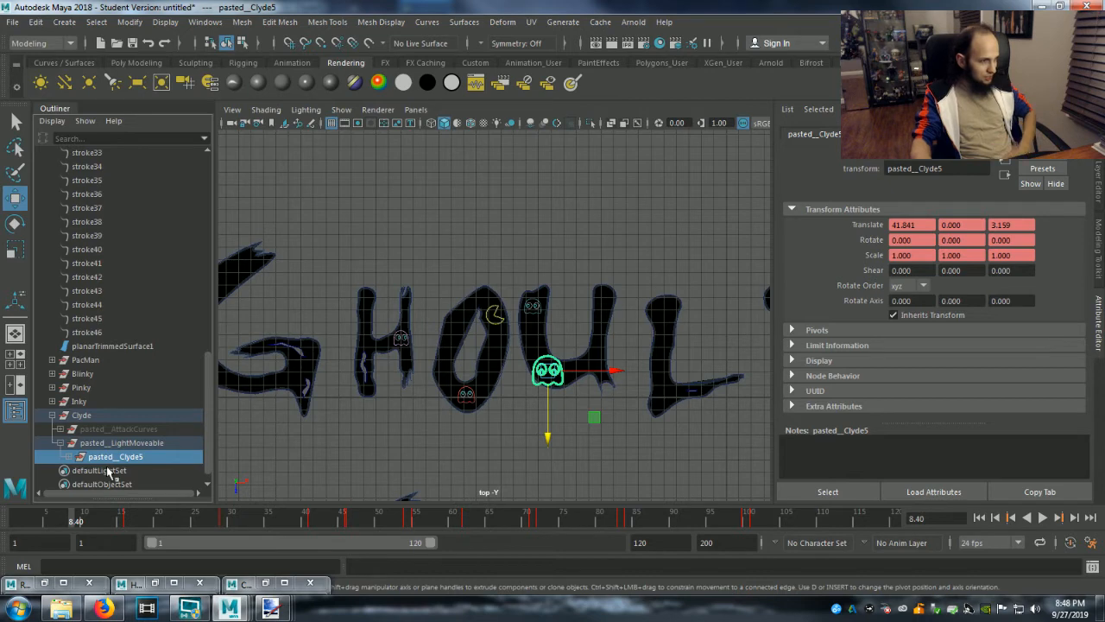
{"action": "scroll", "coordinate": [540, 480], "scroll_direction": "up", "scroll_amount": 2}
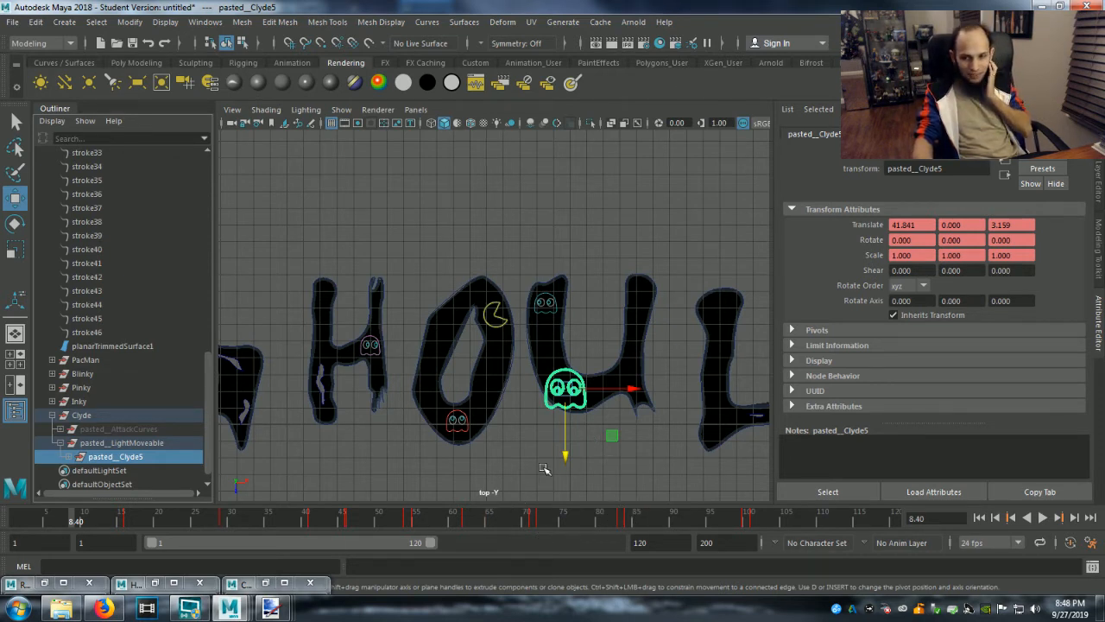
Switch to the GG Light.ma scene, frame the whole LightMoveable logo group, clear the selection and hide the grid.
{"action": "mouse_move", "coordinate": [229, 608]}
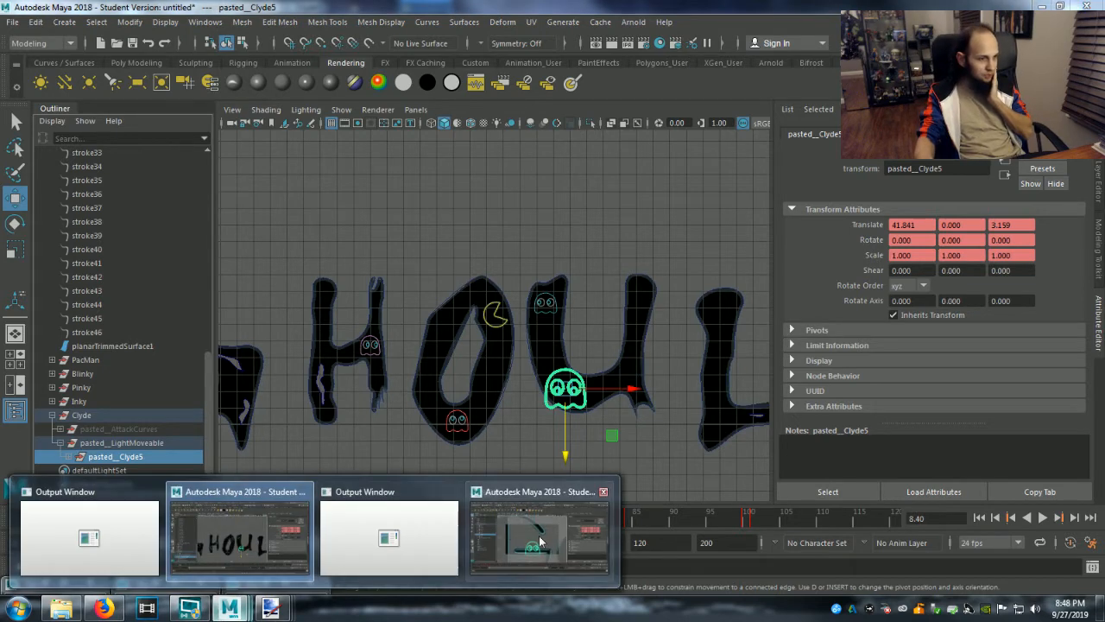
{"action": "left_click", "coordinate": [530, 541]}
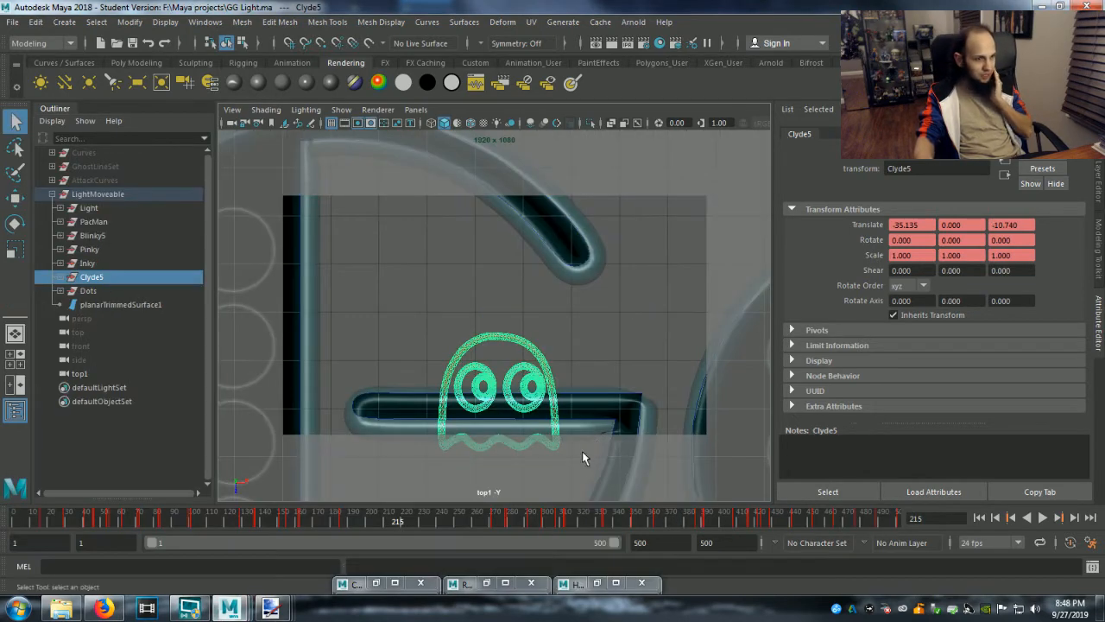
{"action": "left_click", "coordinate": [79, 194]}
{"action": "key", "text": "f"}
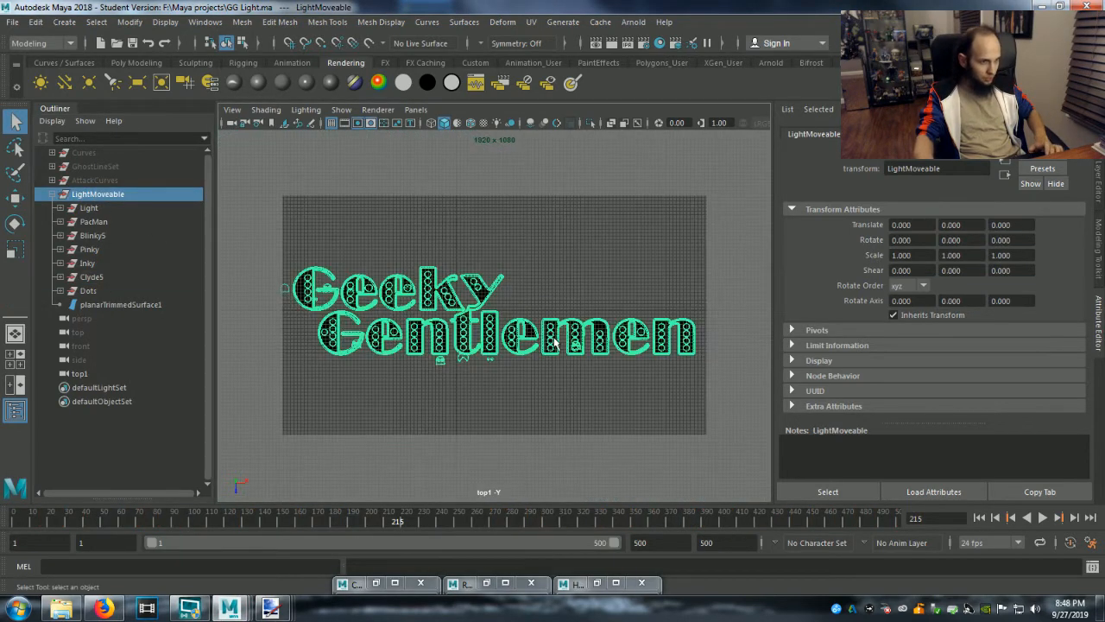
{"action": "left_click", "coordinate": [586, 385]}
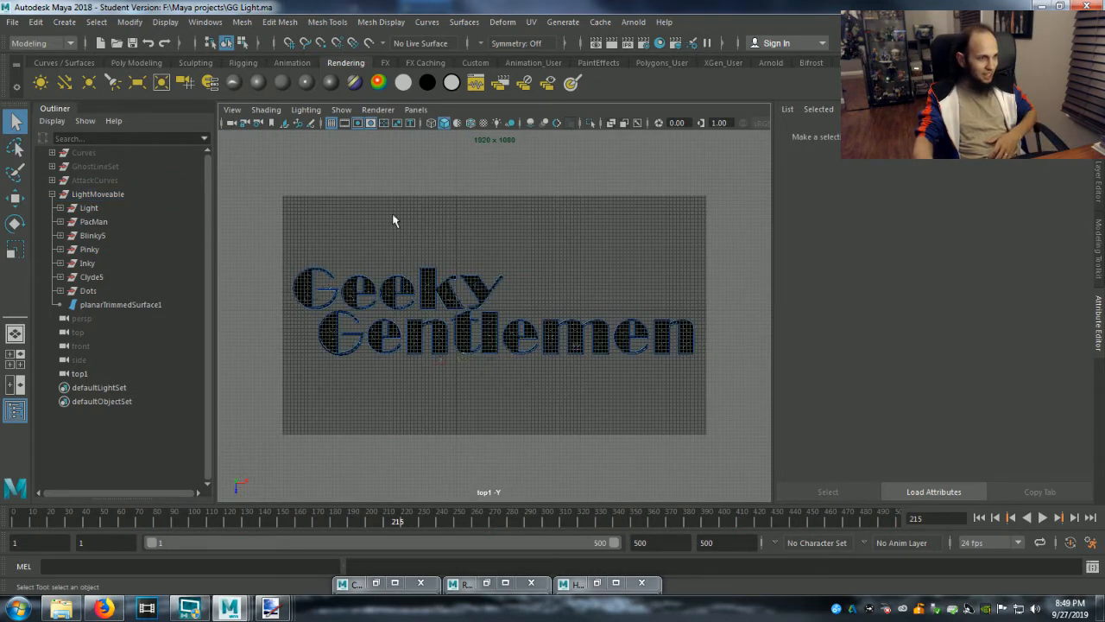
{"action": "left_click", "coordinate": [330, 110]}
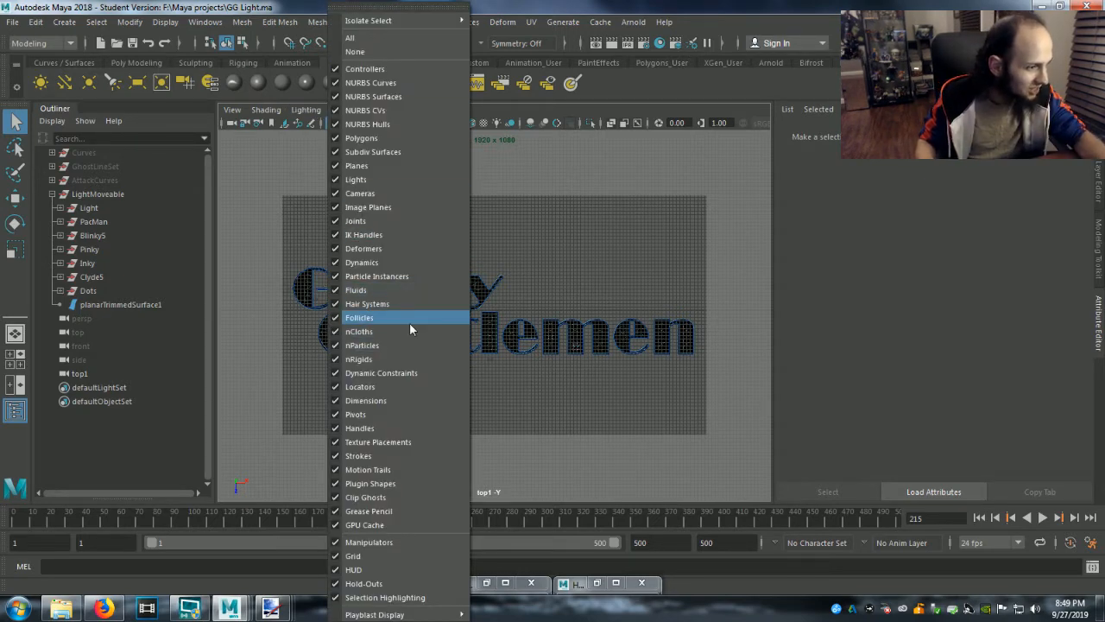
{"action": "left_click", "coordinate": [383, 558]}
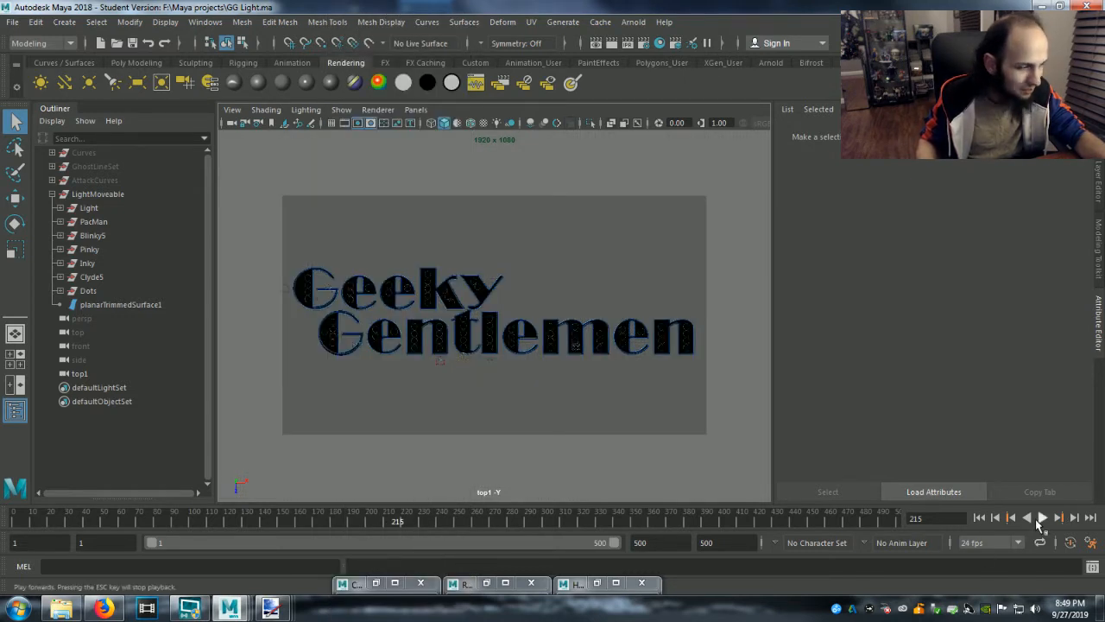
Play the Geeky Gentlemen logo animation from frame 1, stop it and return to the untitled lettering scene.
{"action": "left_click", "coordinate": [978, 519]}
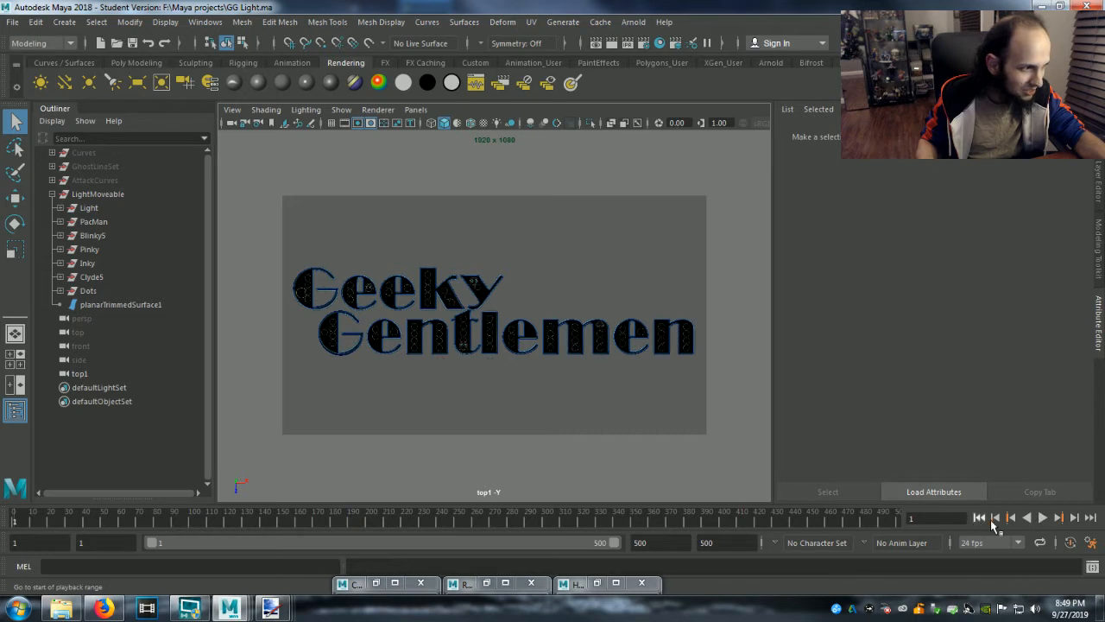
{"action": "left_click", "coordinate": [1042, 517]}
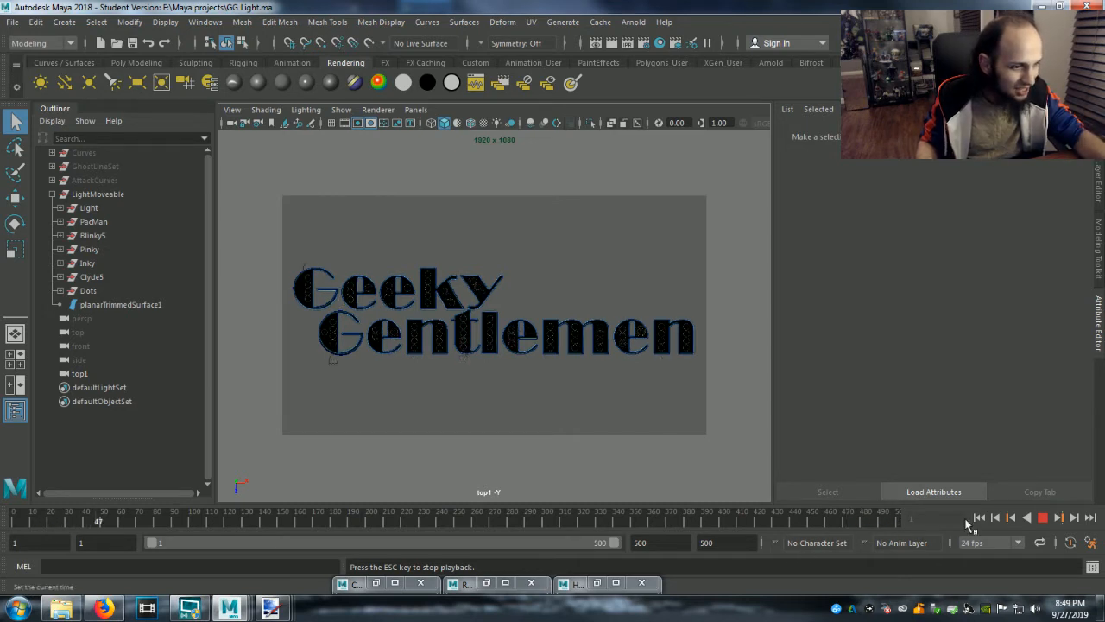
{"action": "left_click", "coordinate": [1054, 519]}
{"action": "left_click", "coordinate": [92, 277]}
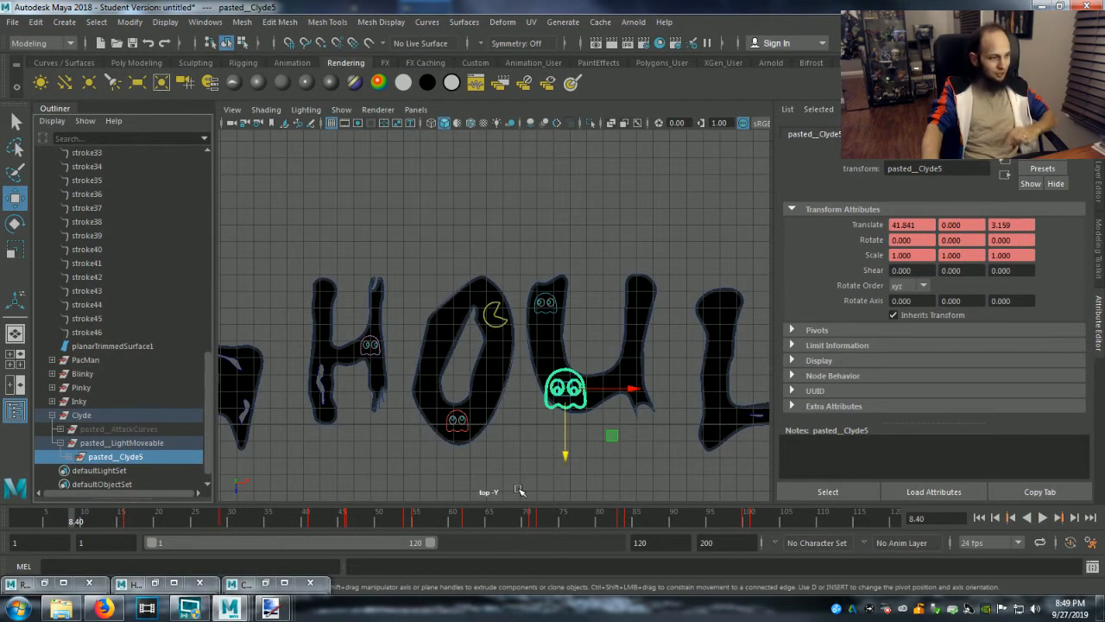
Shrink pasted__Clyde5 to about 0.589 in X and 0.595 in Z.
{"action": "key", "text": "r"}
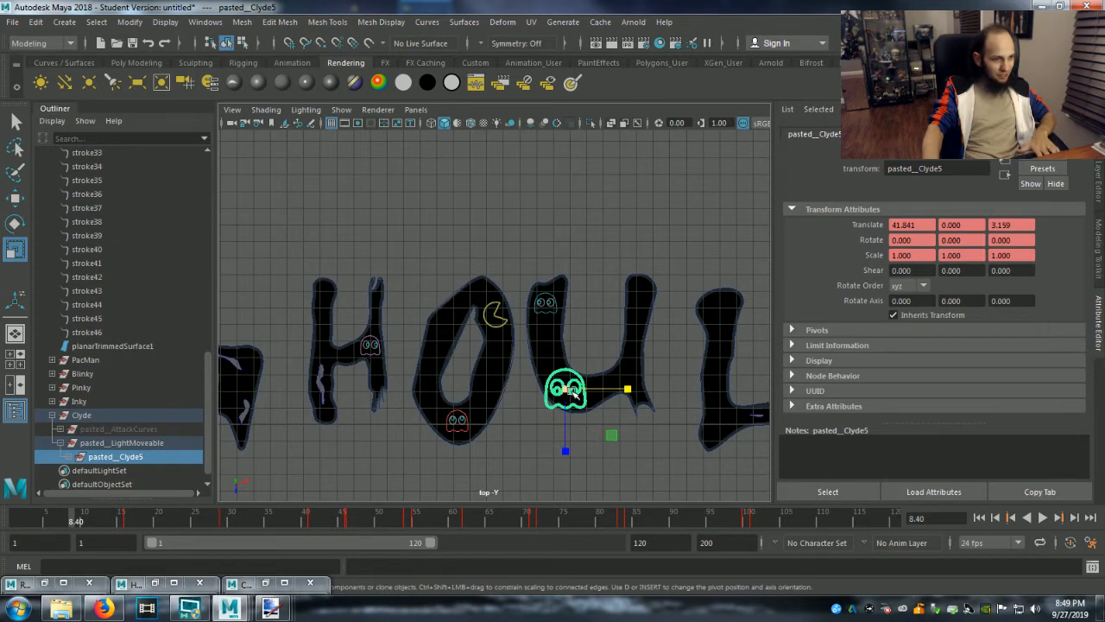
{"action": "left_click_drag", "start_coordinate": [570, 391], "coordinate": [559, 389]}
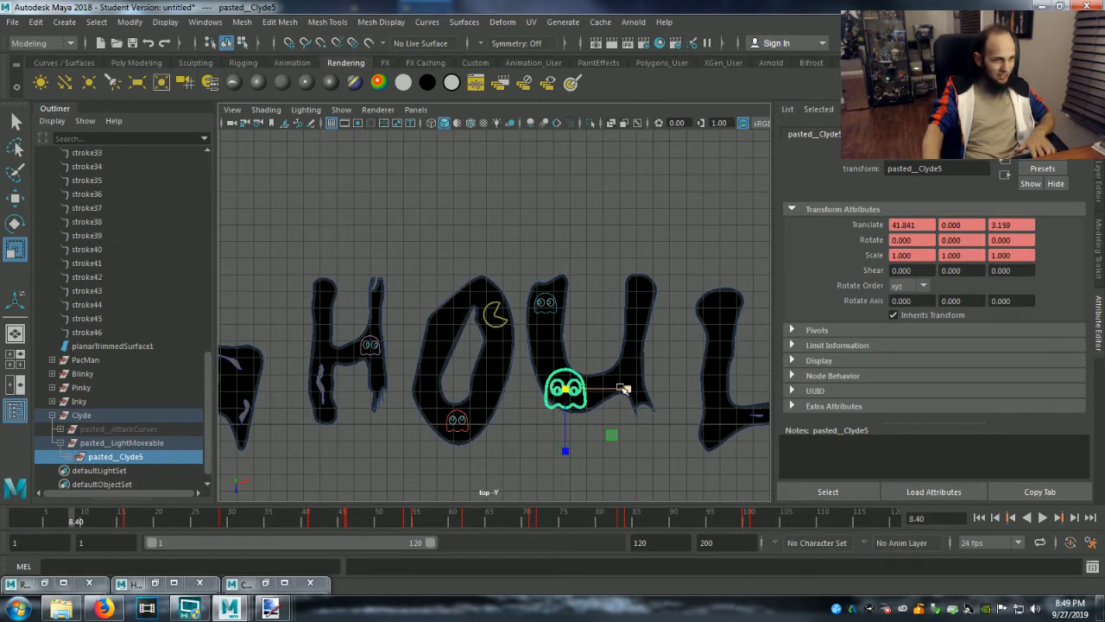
{"action": "left_click_drag", "start_coordinate": [626, 390], "coordinate": [601, 390]}
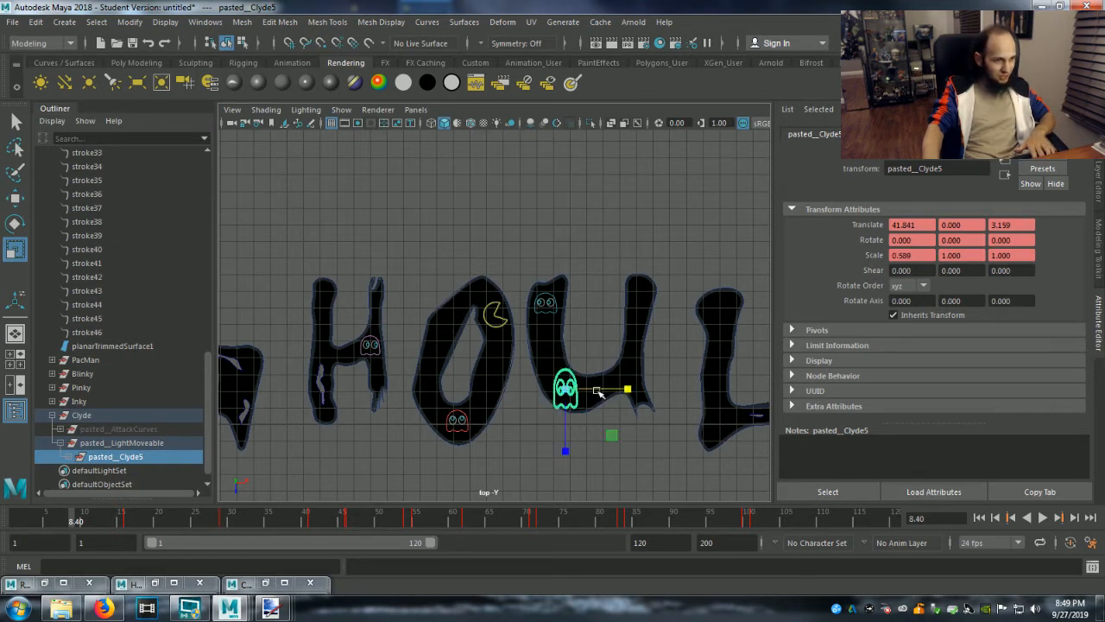
{"action": "mouse_move", "coordinate": [566, 450]}
{"action": "left_mouse_down"}
{"action": "mouse_move", "coordinate": [565, 431]}
{"action": "mouse_move", "coordinate": [566, 449]}
{"action": "left_mouse_up"}
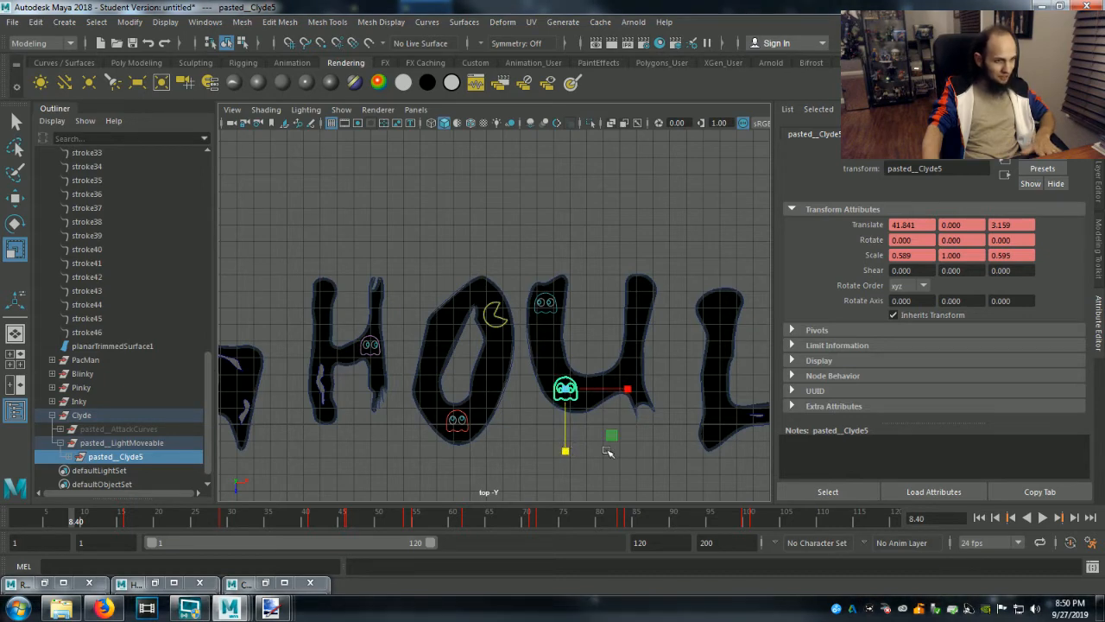
Expand pasted__Clyde5 and hide its four visible downward-looking eye objects, pasted__LookDown3 through pasted__LookDown6.
{"action": "scroll", "coordinate": [596, 457], "scroll_direction": "up", "scroll_amount": 3}
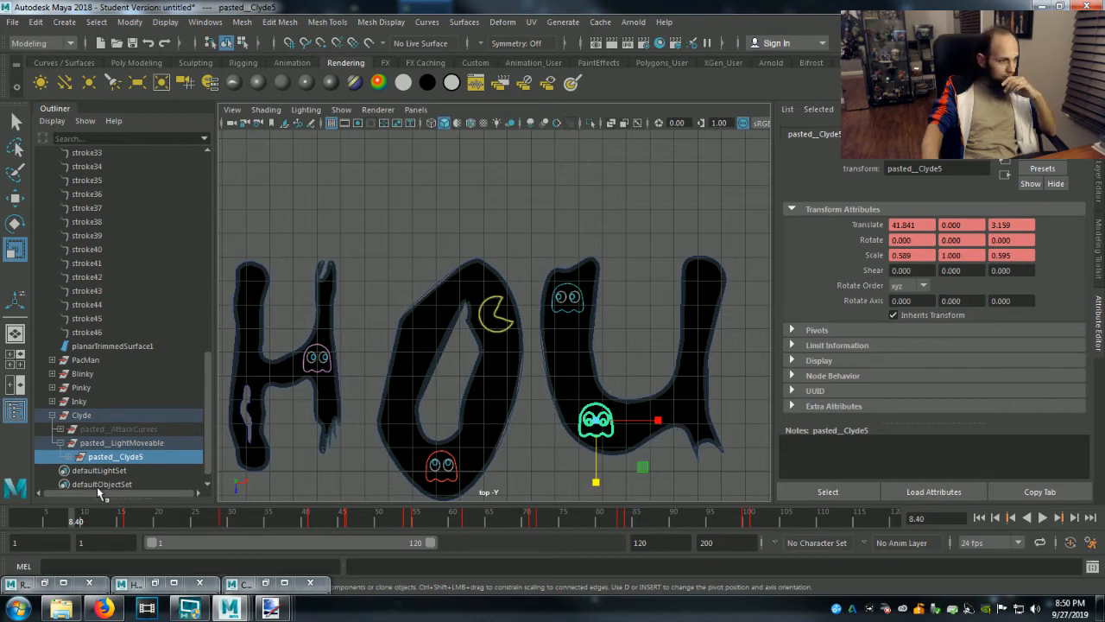
{"action": "left_click", "coordinate": [70, 457]}
{"action": "scroll", "coordinate": [78, 463], "scroll_direction": "down", "scroll_amount": 5}
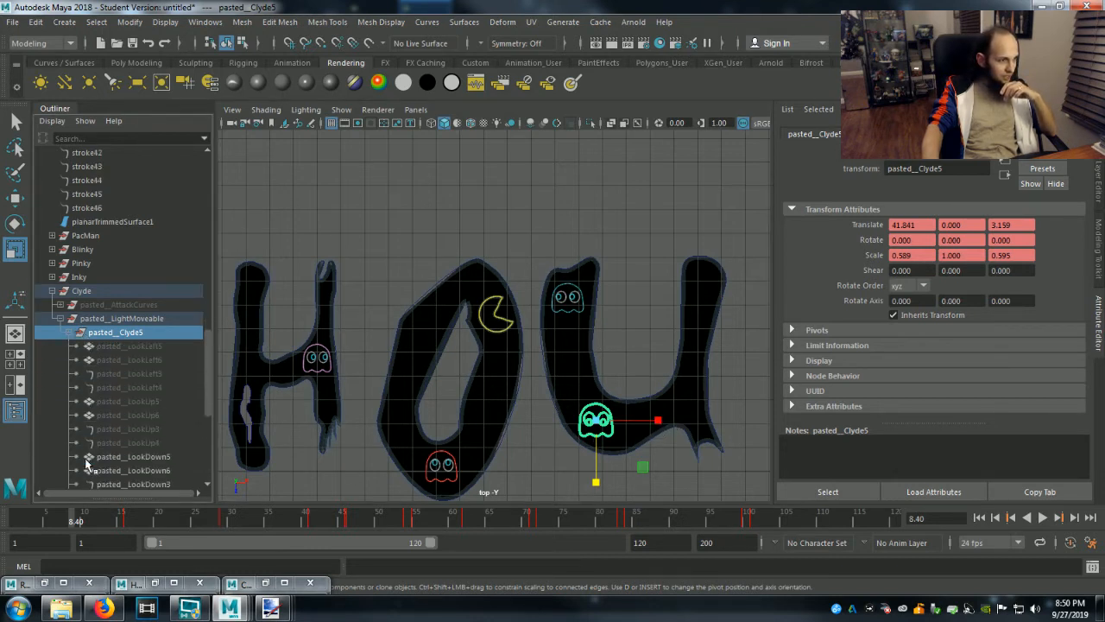
{"action": "scroll", "coordinate": [134, 457], "scroll_direction": "down", "scroll_amount": 3}
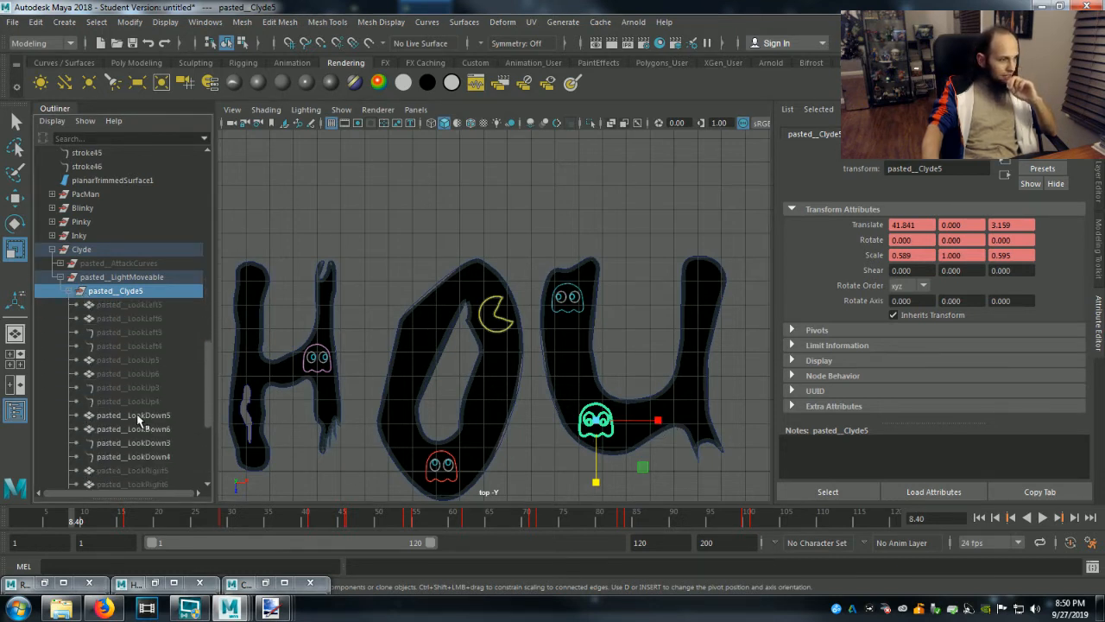
{"action": "left_click", "coordinate": [138, 416]}
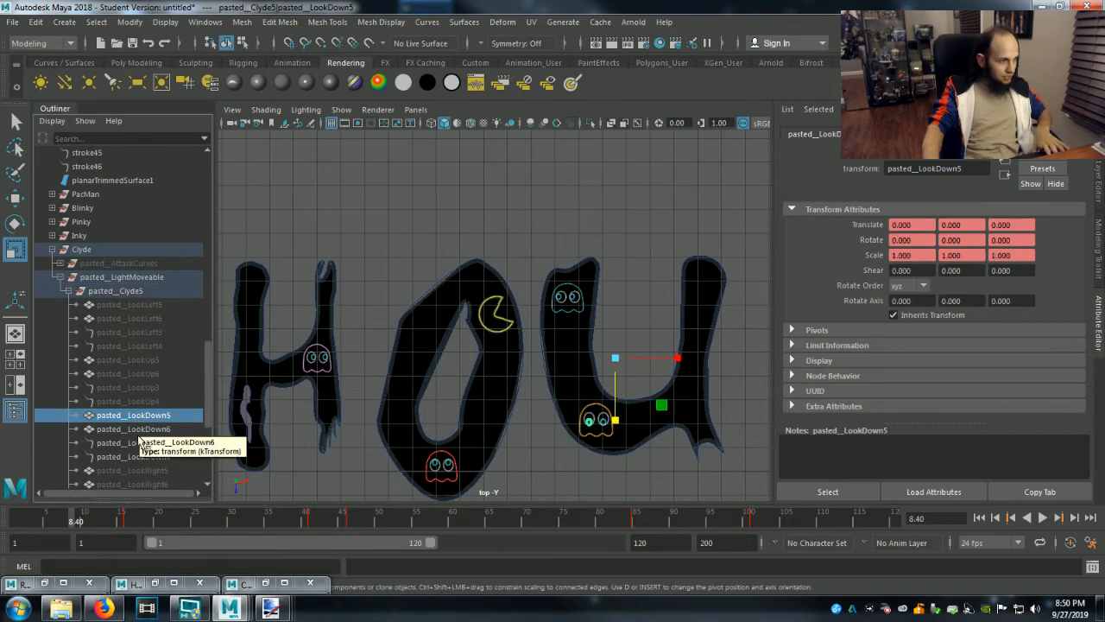
{"action": "left_click", "coordinate": [136, 457], "text": "shift"}
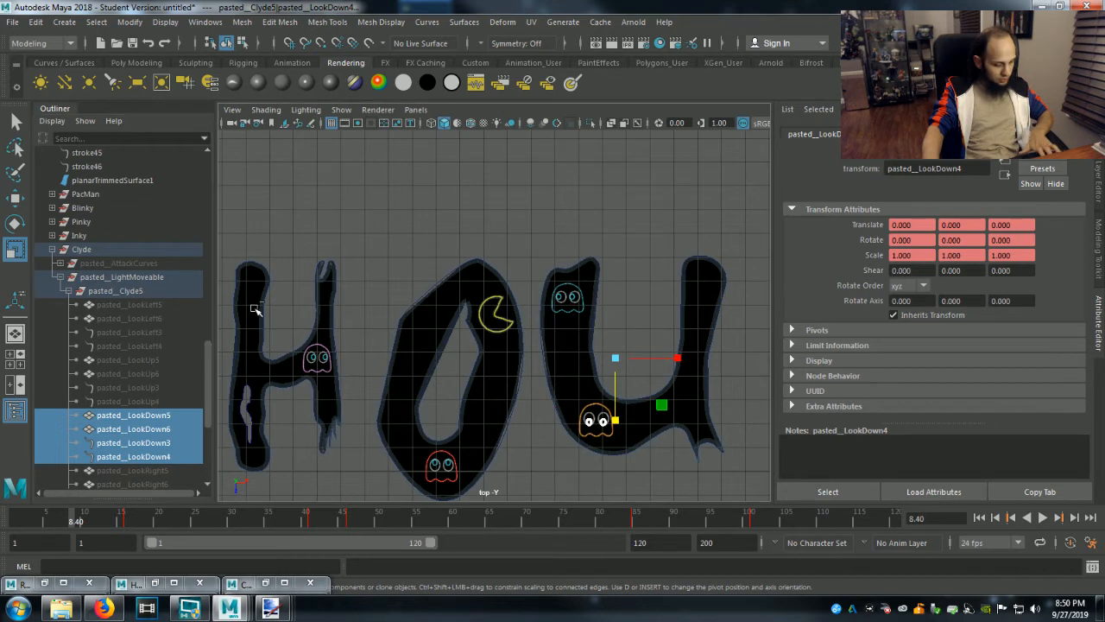
{"action": "key", "text": "ctrl+h"}
Show Clyde's four upward-looking eye objects, from pasted__LookUp5 to pasted__LookUp4 in the hierarchy.
{"action": "left_click", "coordinate": [148, 403]}
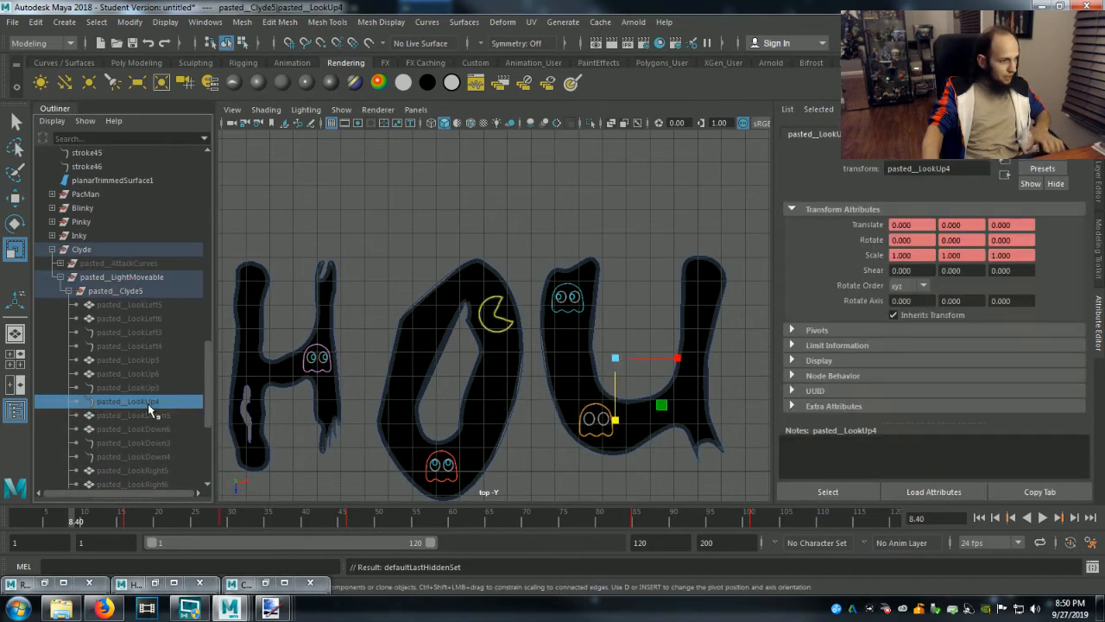
{"action": "left_click", "coordinate": [144, 362], "text": "shift"}
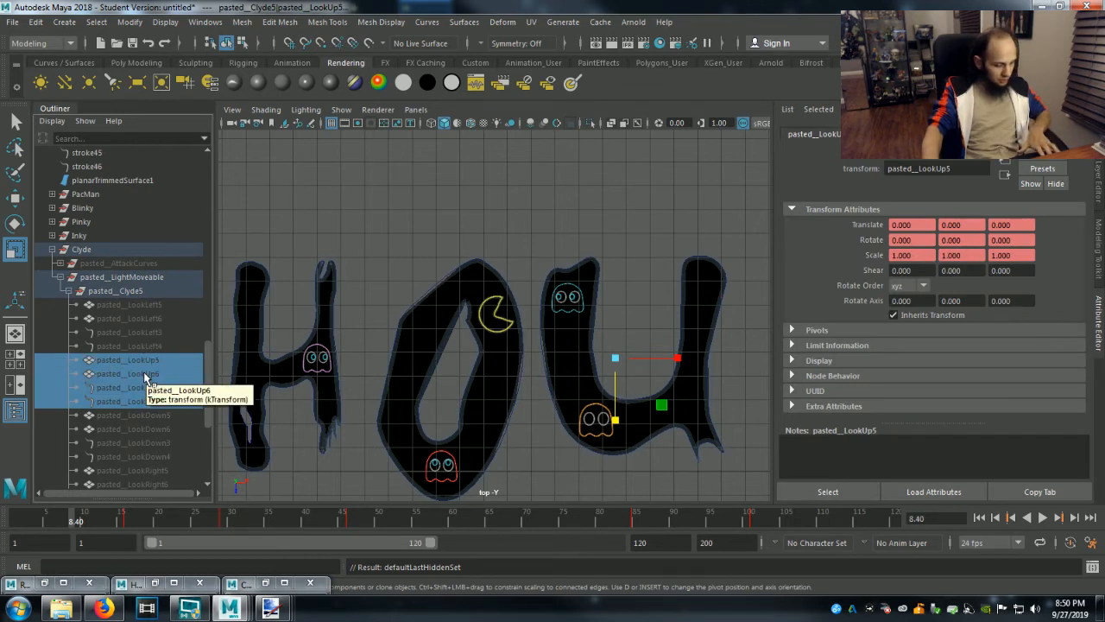
{"action": "key", "text": "shift+h"}
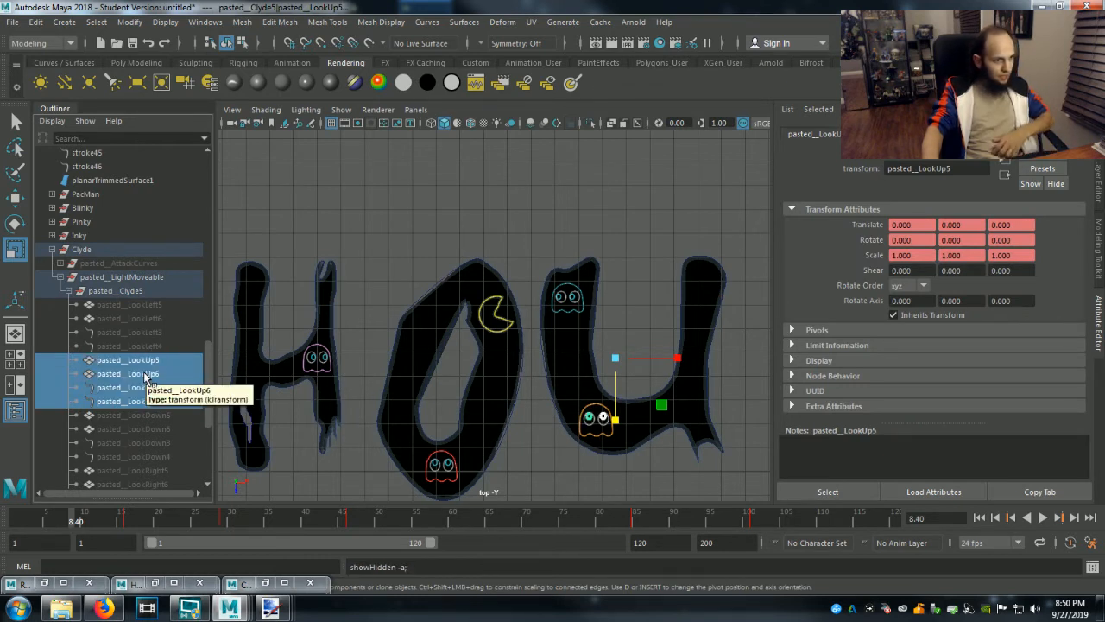
Shrink pasted__Clyde5 to about 0.537 in X and 0.562 in Z, and clear the selection.
{"action": "left_click", "coordinate": [663, 313]}
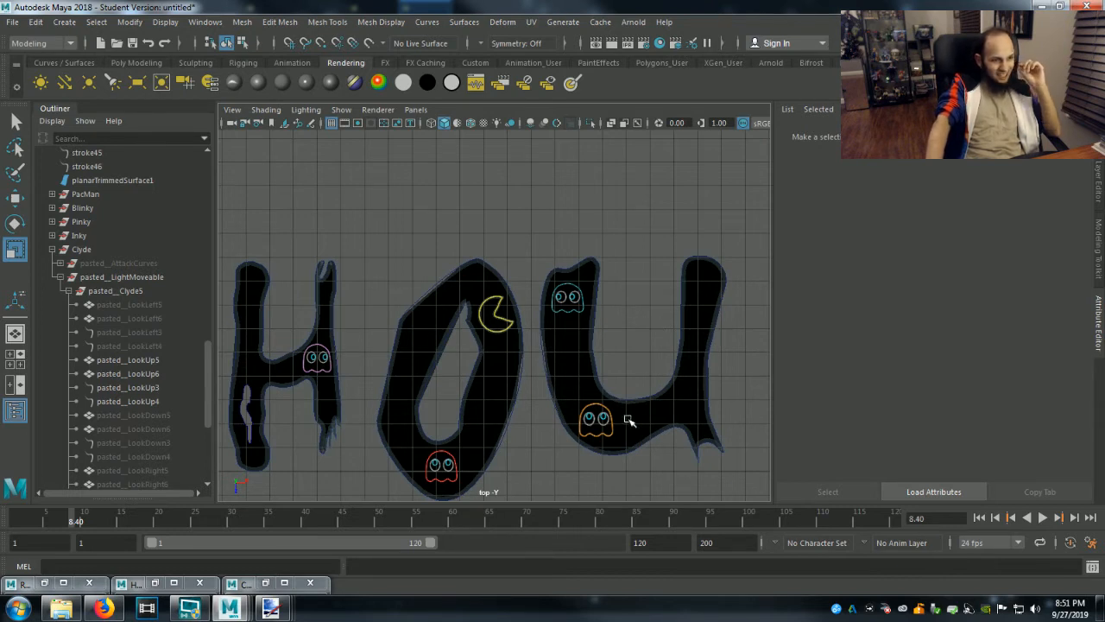
{"action": "left_click", "coordinate": [112, 291]}
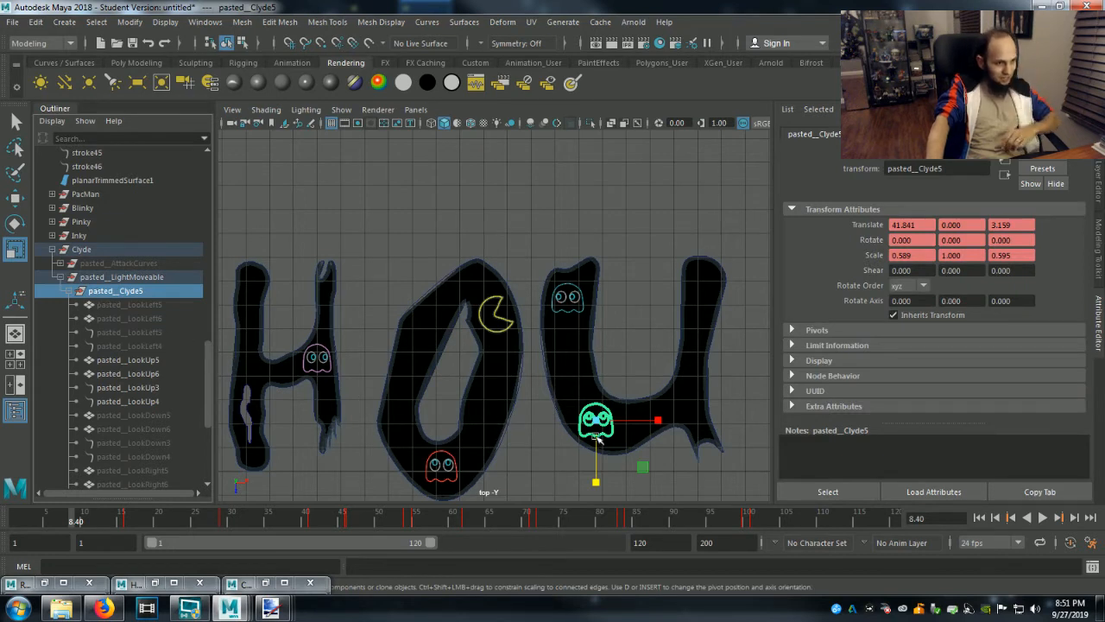
{"action": "left_click_drag", "start_coordinate": [657, 420], "coordinate": [653, 421]}
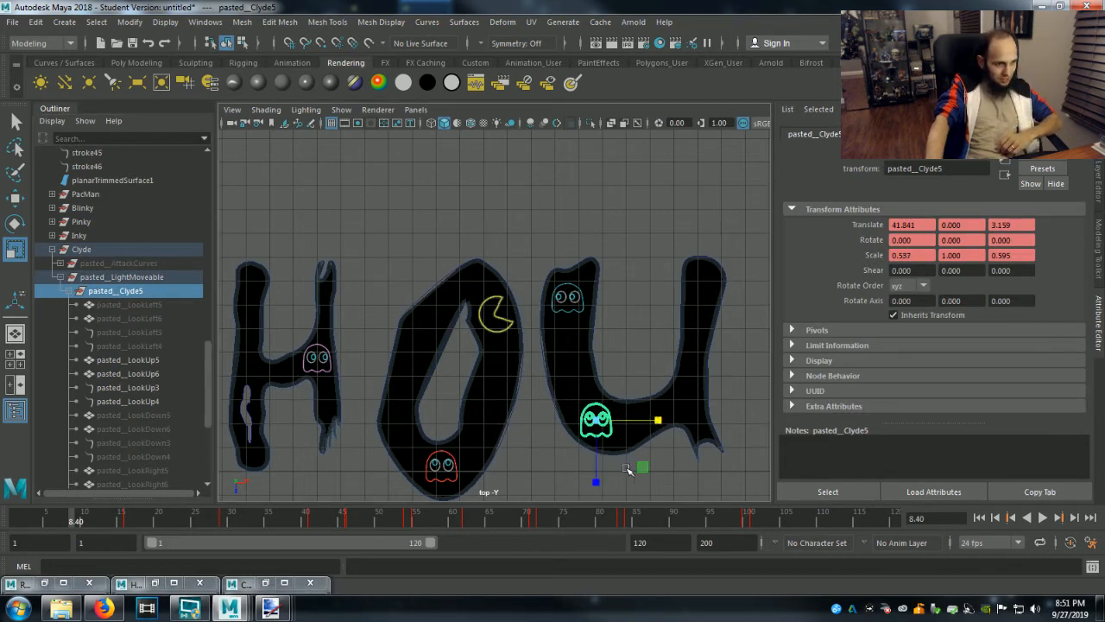
{"action": "left_click_drag", "start_coordinate": [596, 481], "coordinate": [598, 484]}
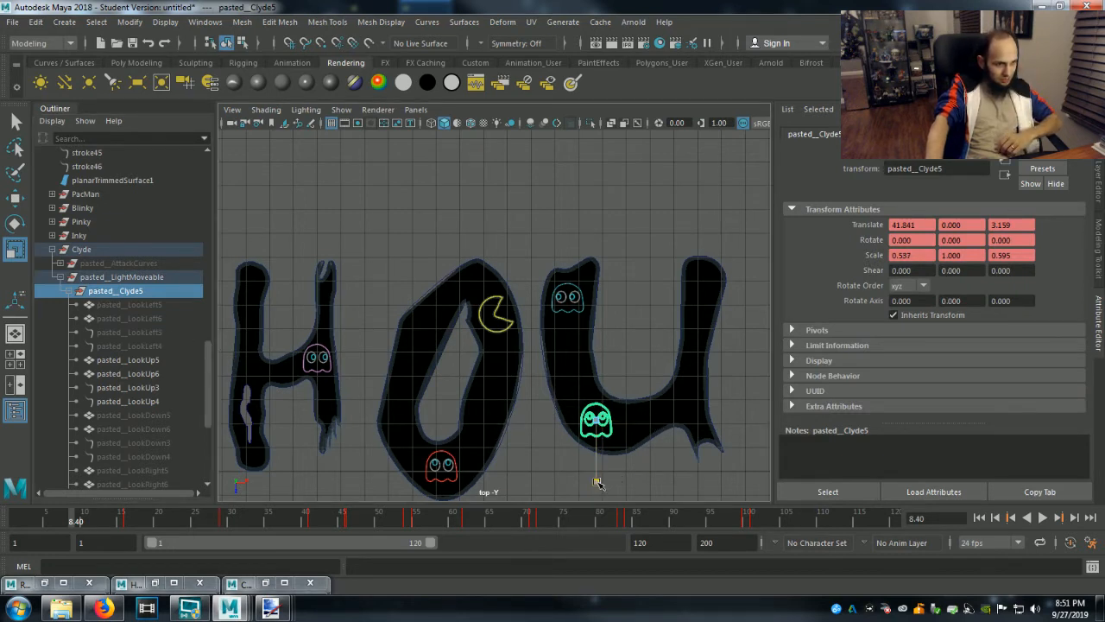
{"action": "left_click", "coordinate": [642, 346]}
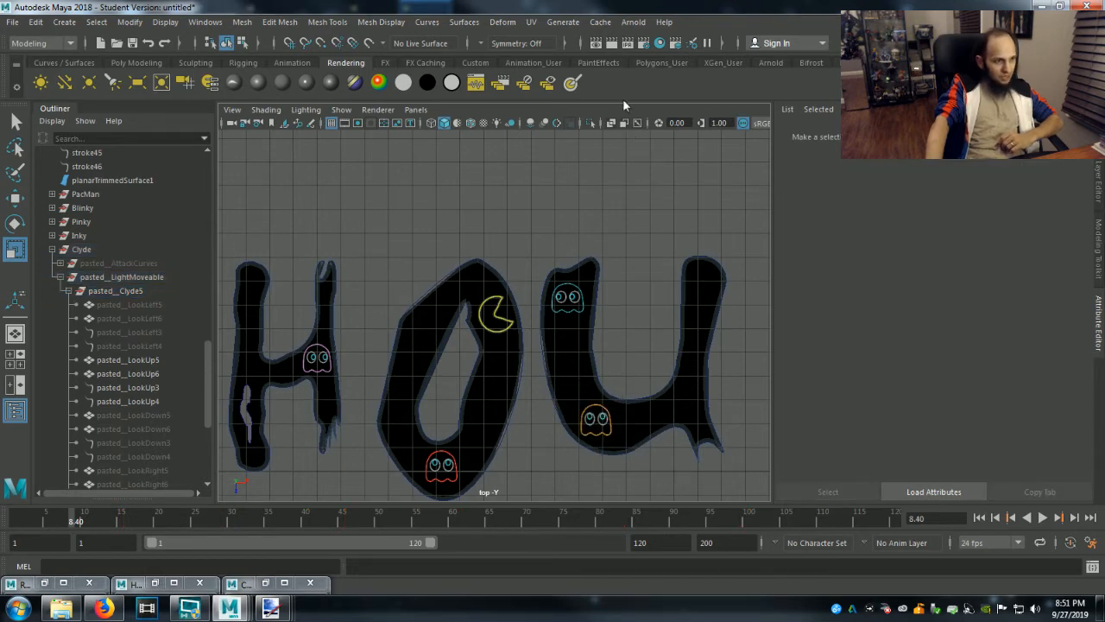
Render the top view of the H, O and U letters with their characters, and return to the scene.
{"action": "left_click", "coordinate": [627, 42]}
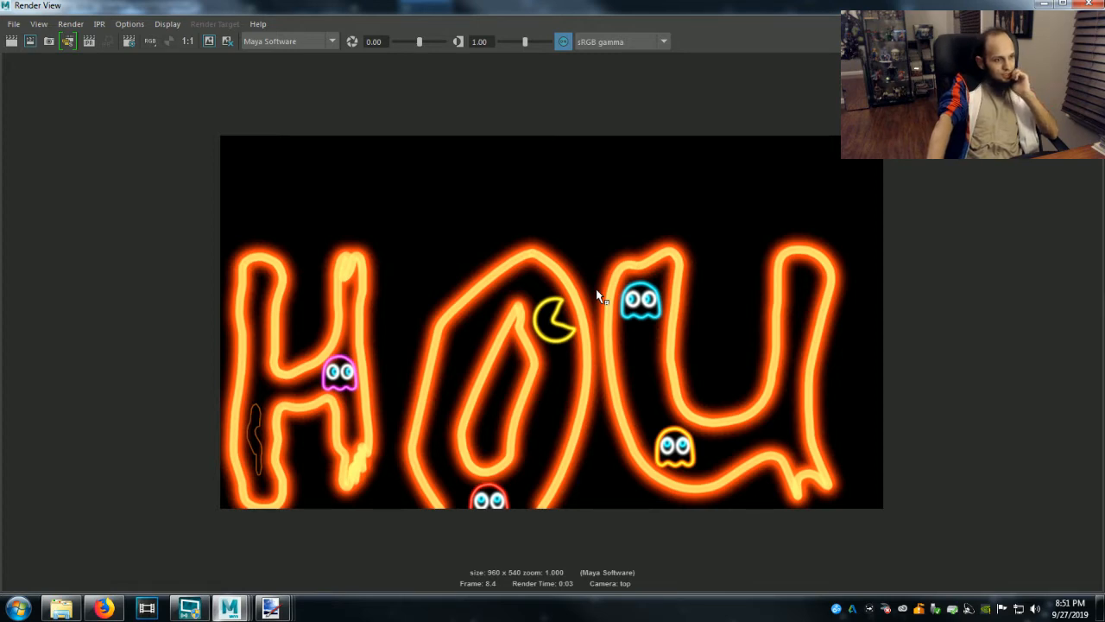
{"action": "left_click", "coordinate": [1043, 5]}
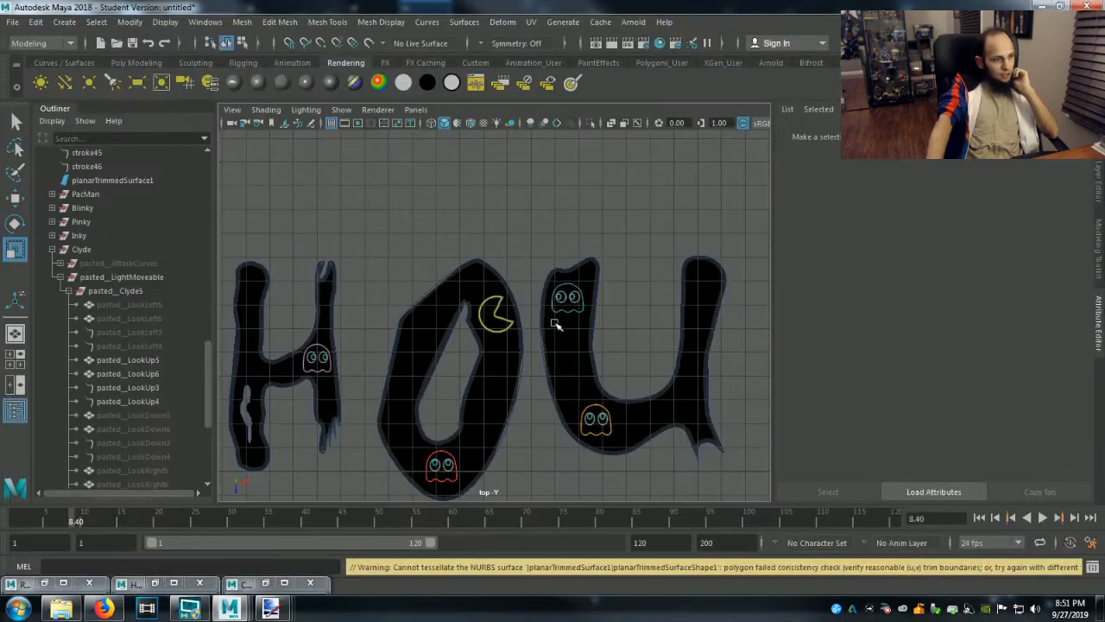
{"action": "left_click", "coordinate": [521, 415]}
{"action": "left_click", "coordinate": [530, 431]}
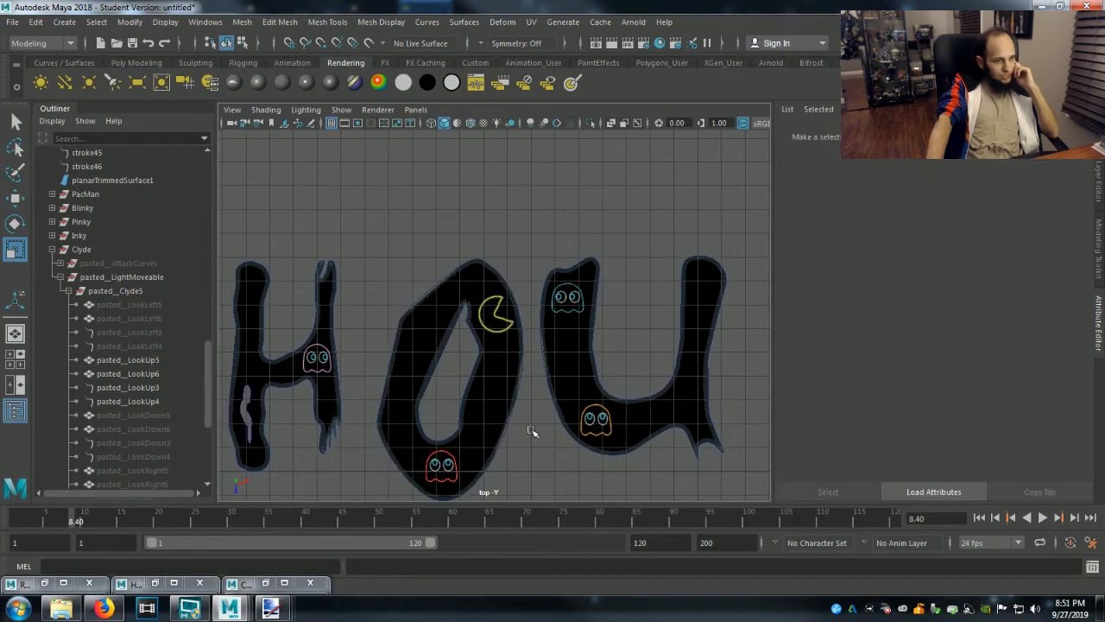
Try to move the Gentlemen lettering closer to Ghouly by about -3.361 in Z, undo the move and clear the selection.
{"action": "scroll", "coordinate": [531, 432], "scroll_direction": "down", "scroll_amount": 5}
{"action": "scroll", "coordinate": [531, 429], "scroll_direction": "down", "scroll_amount": 4}
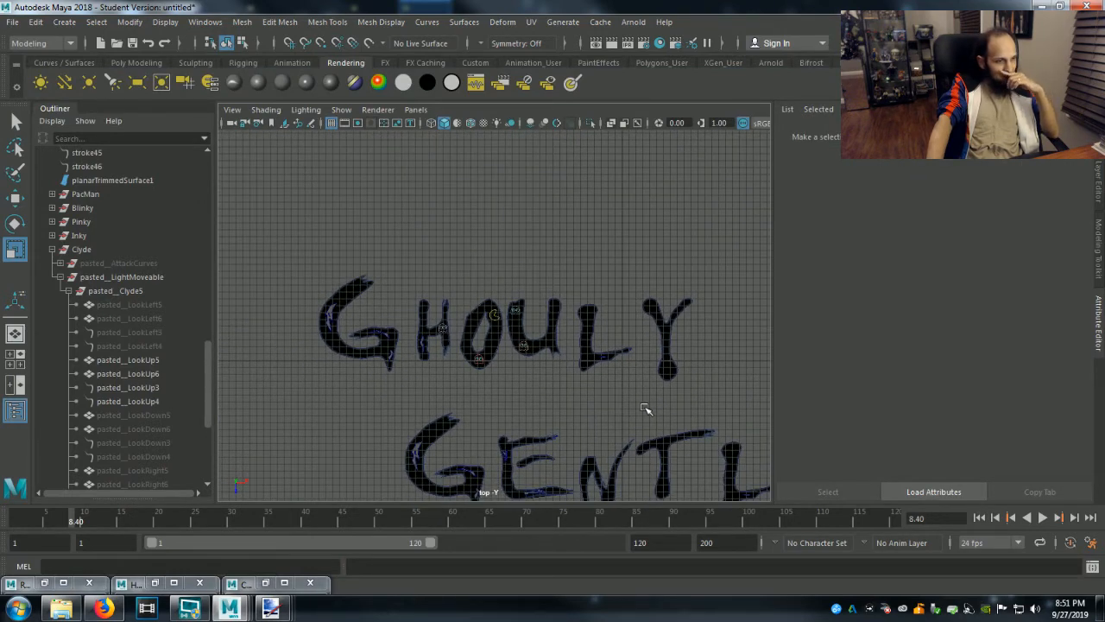
{"action": "scroll", "coordinate": [646, 409], "scroll_direction": "down", "scroll_amount": 3}
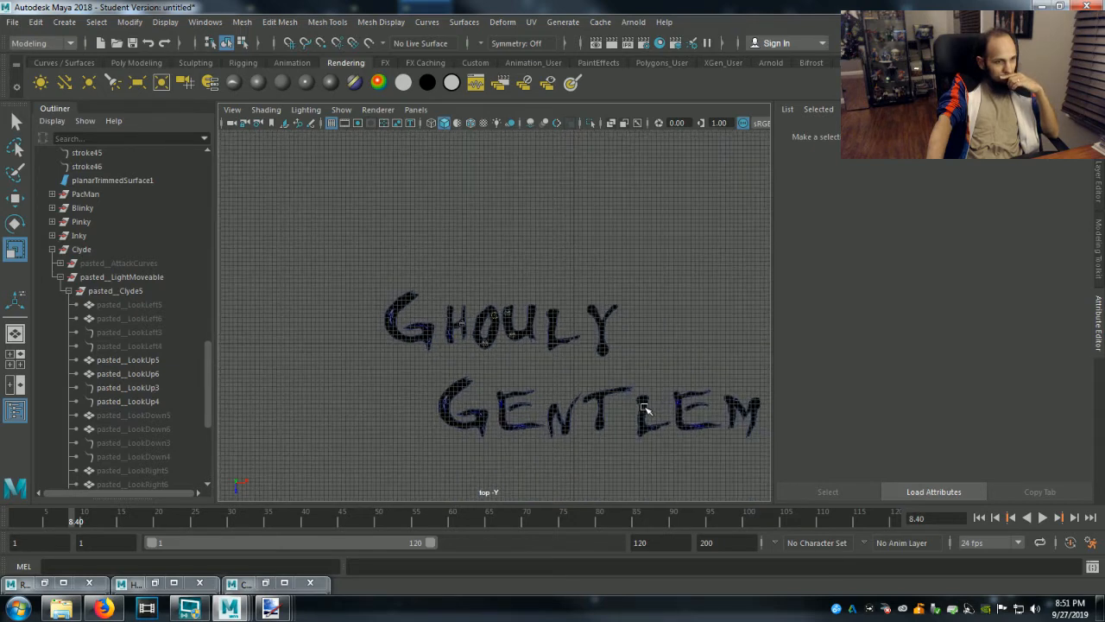
{"action": "mouse_move", "coordinate": [760, 445]}
{"action": "left_mouse_down"}
{"action": "mouse_move", "coordinate": [605, 421]}
{"action": "mouse_move", "coordinate": [429, 374]}
{"action": "left_mouse_up"}
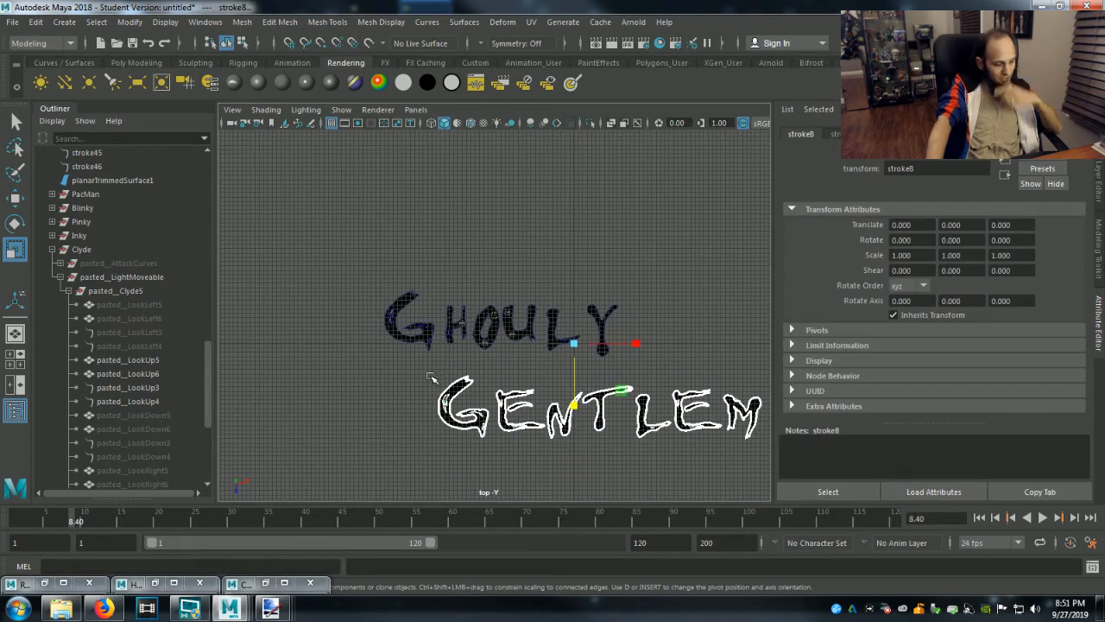
{"action": "key", "text": "w"}
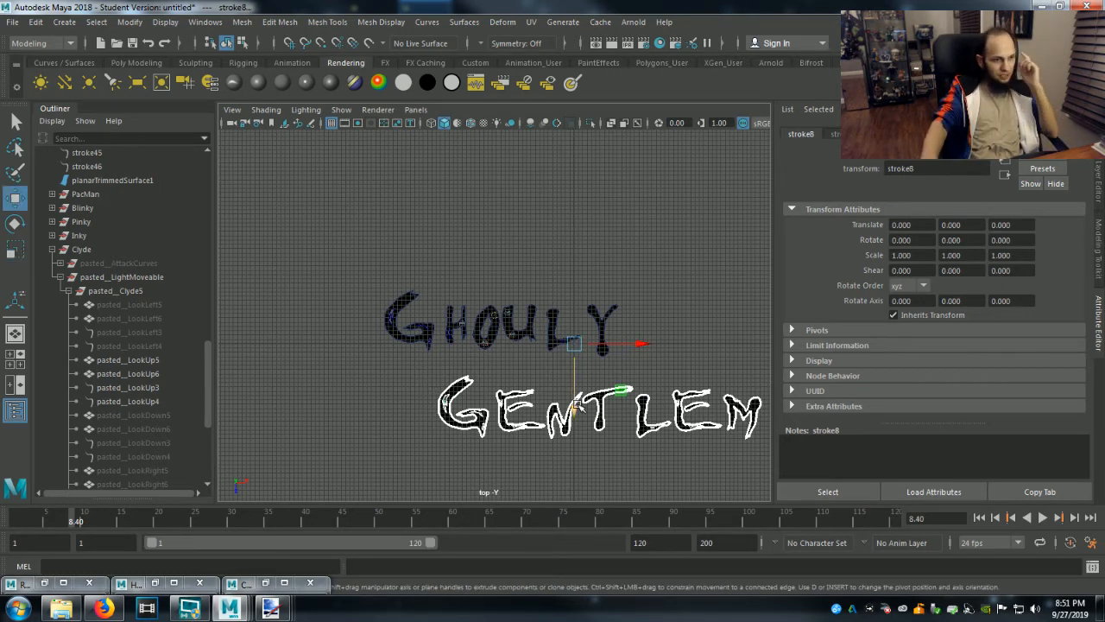
{"action": "left_click_drag", "start_coordinate": [577, 406], "coordinate": [581, 391]}
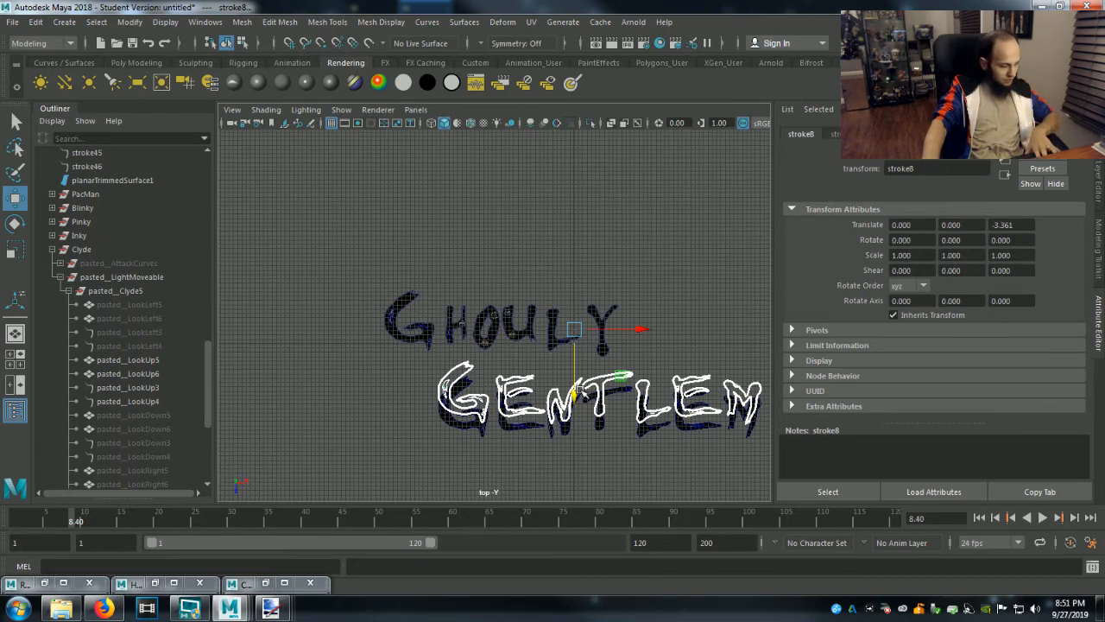
{"action": "key", "text": "ctrl+z"}
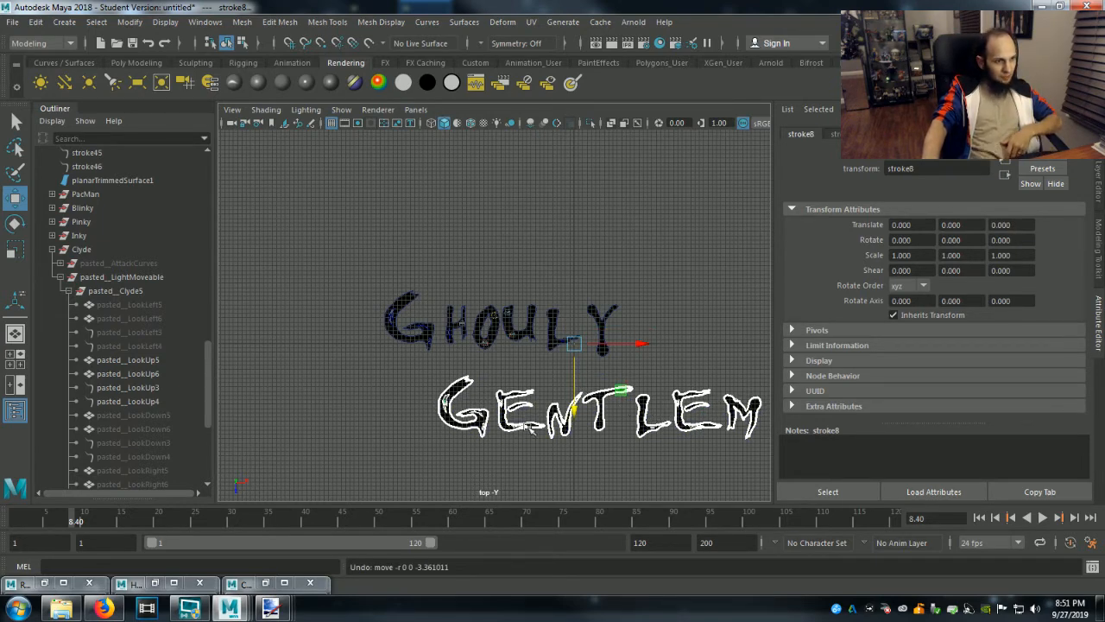
{"action": "left_click", "coordinate": [676, 361]}
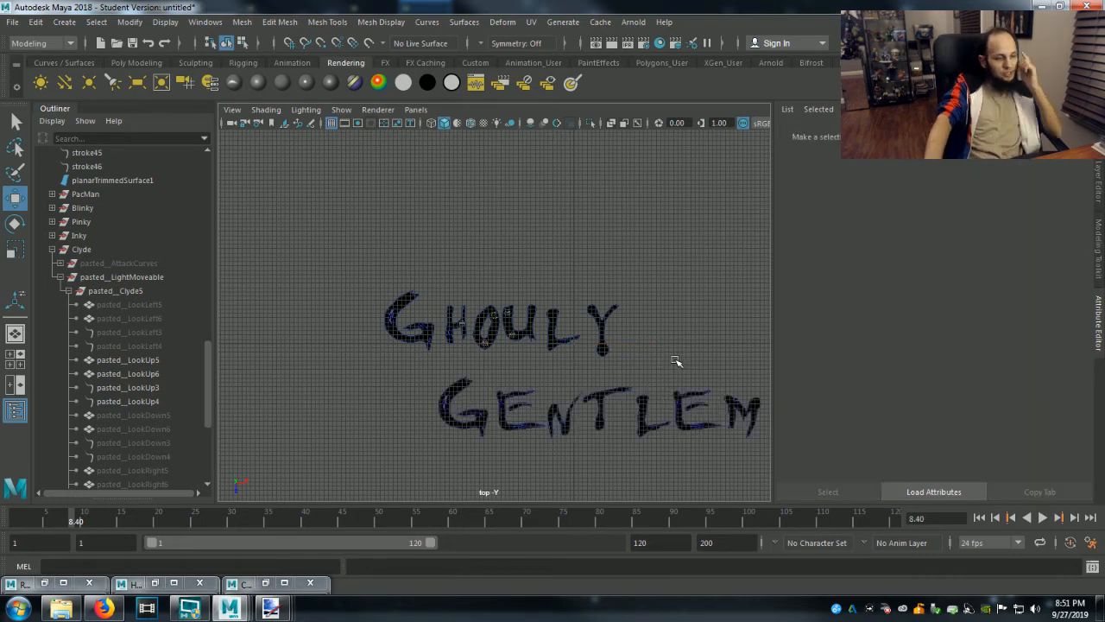
Select the Gentlemen lettering and try to ungroup its strokes.
{"action": "mouse_move", "coordinate": [423, 373]}
{"action": "left_mouse_down"}
{"action": "mouse_move", "coordinate": [592, 444]}
{"action": "mouse_move", "coordinate": [780, 463]}
{"action": "left_mouse_up"}
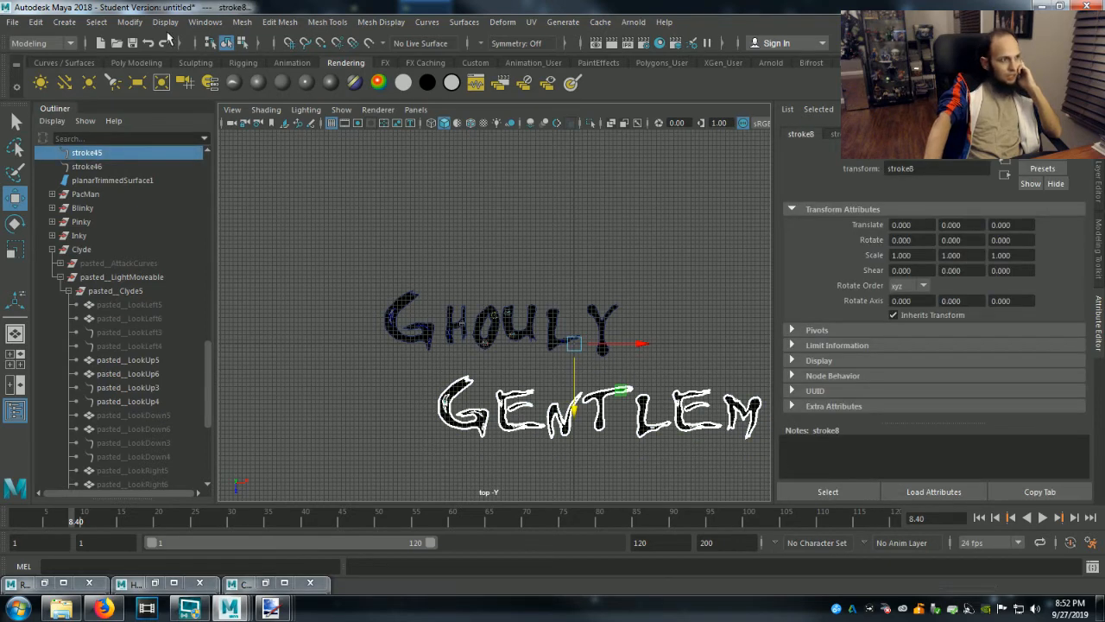
{"action": "left_click", "coordinate": [131, 22]}
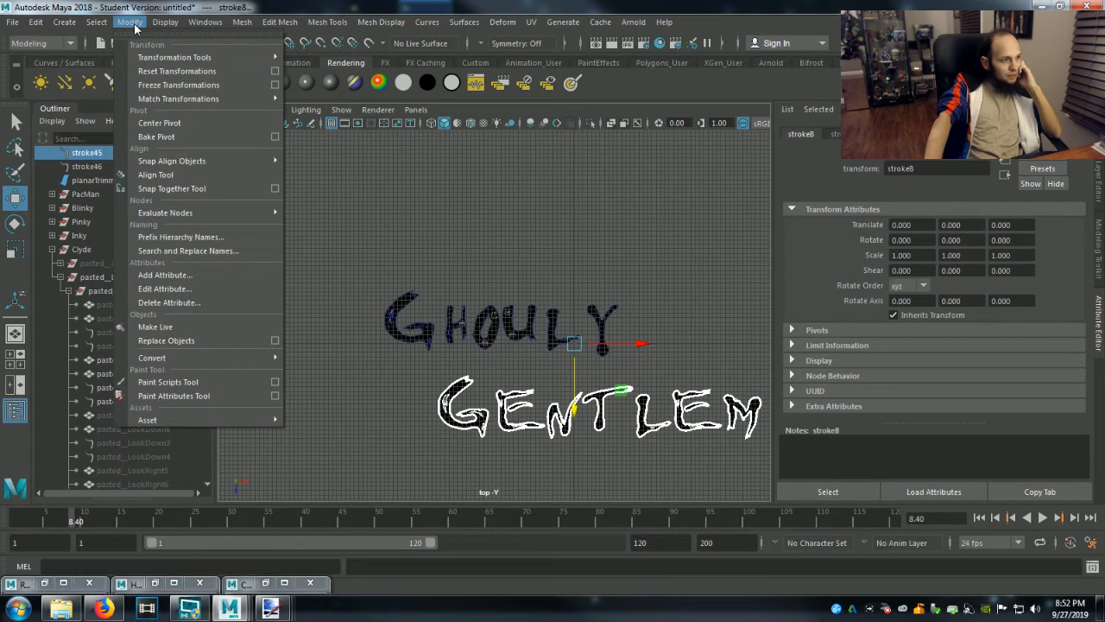
{"action": "mouse_move", "coordinate": [36, 24]}
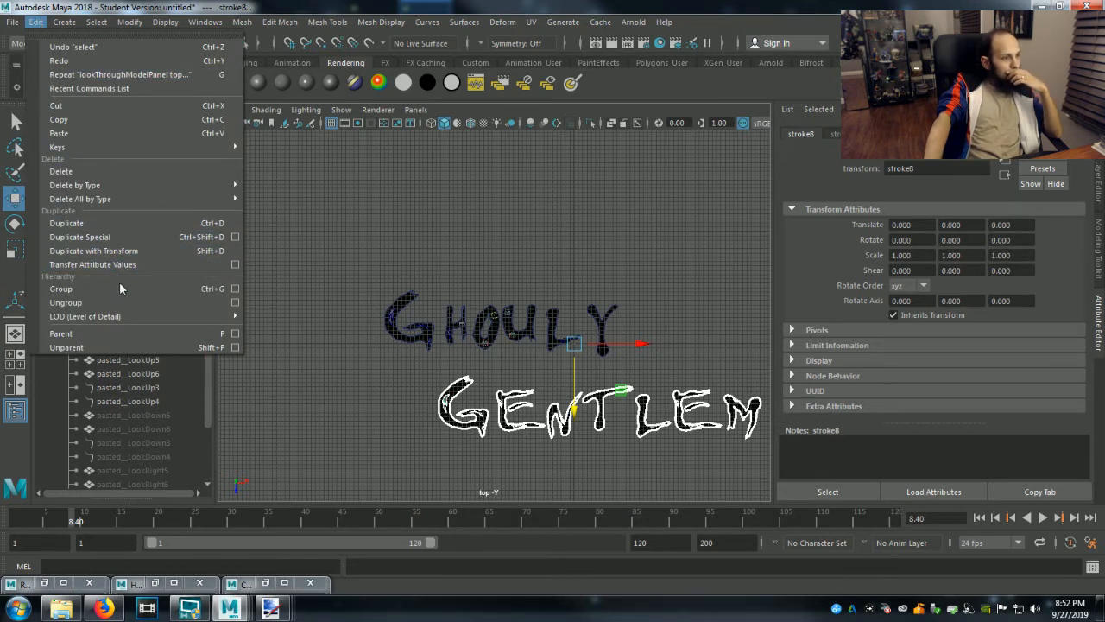
{"action": "left_click", "coordinate": [121, 301]}
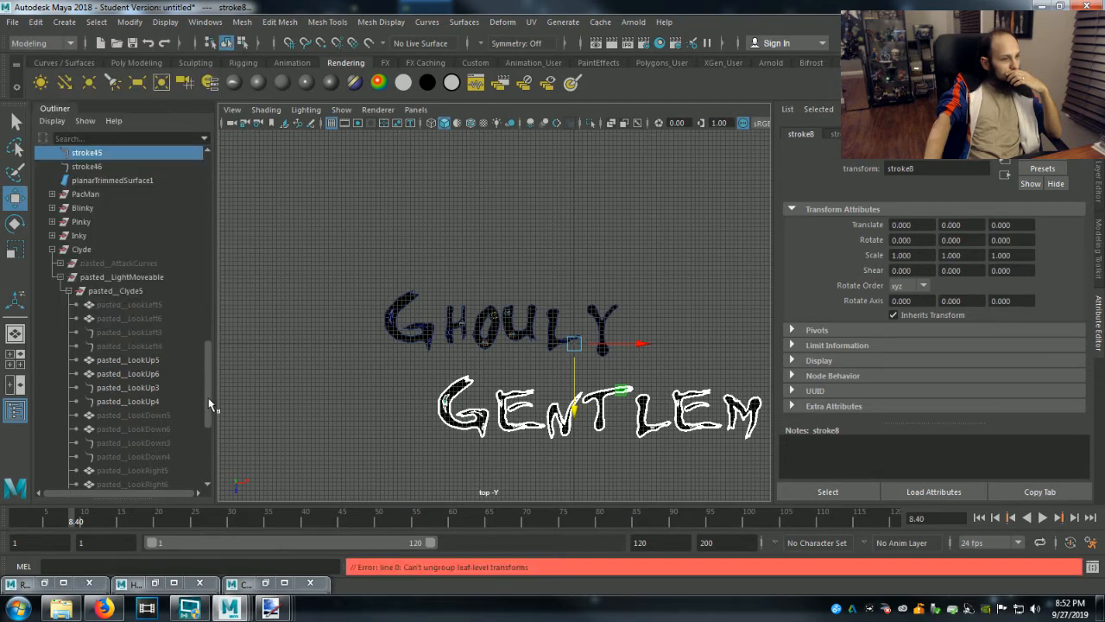
Try to split the selected Gentlemen lettering with the mesh Separate command.
{"action": "left_click", "coordinate": [129, 22]}
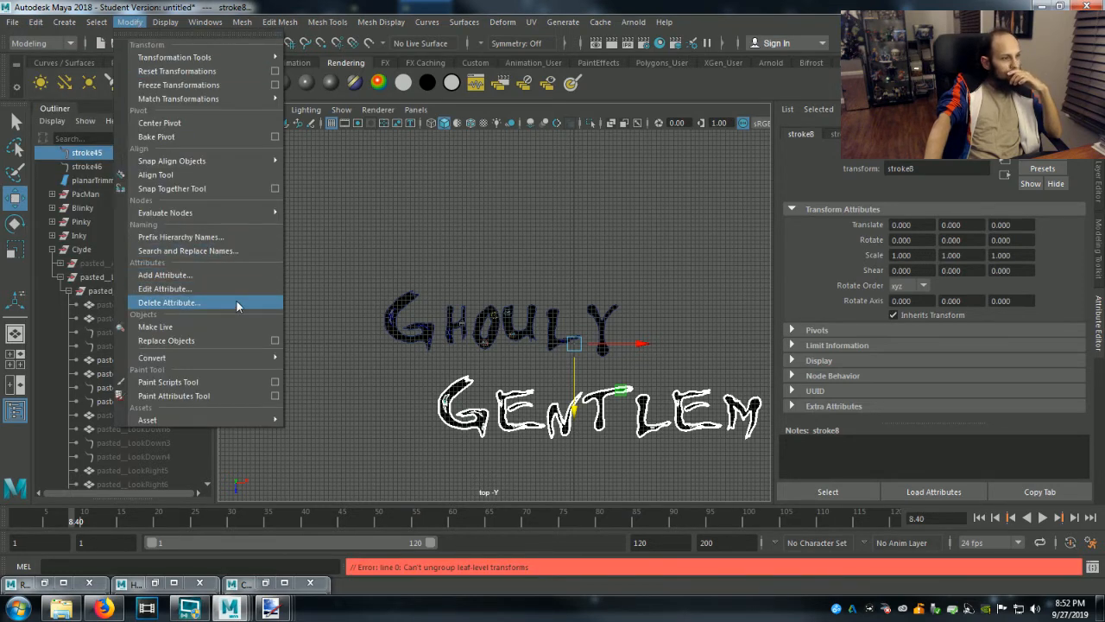
{"action": "mouse_move", "coordinate": [263, 361]}
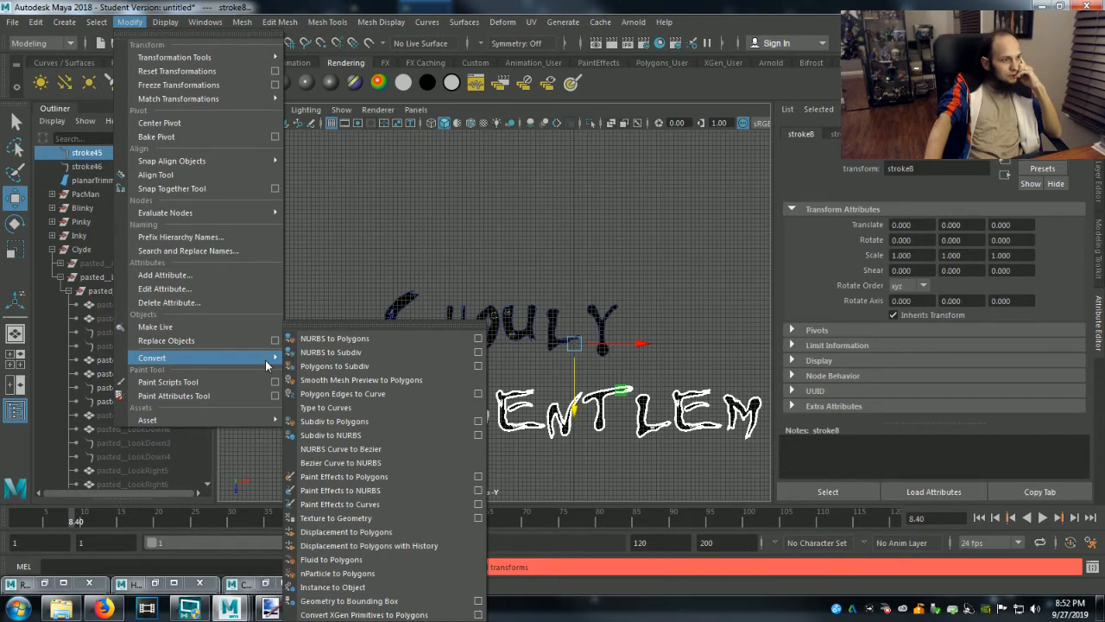
{"action": "mouse_move", "coordinate": [243, 23]}
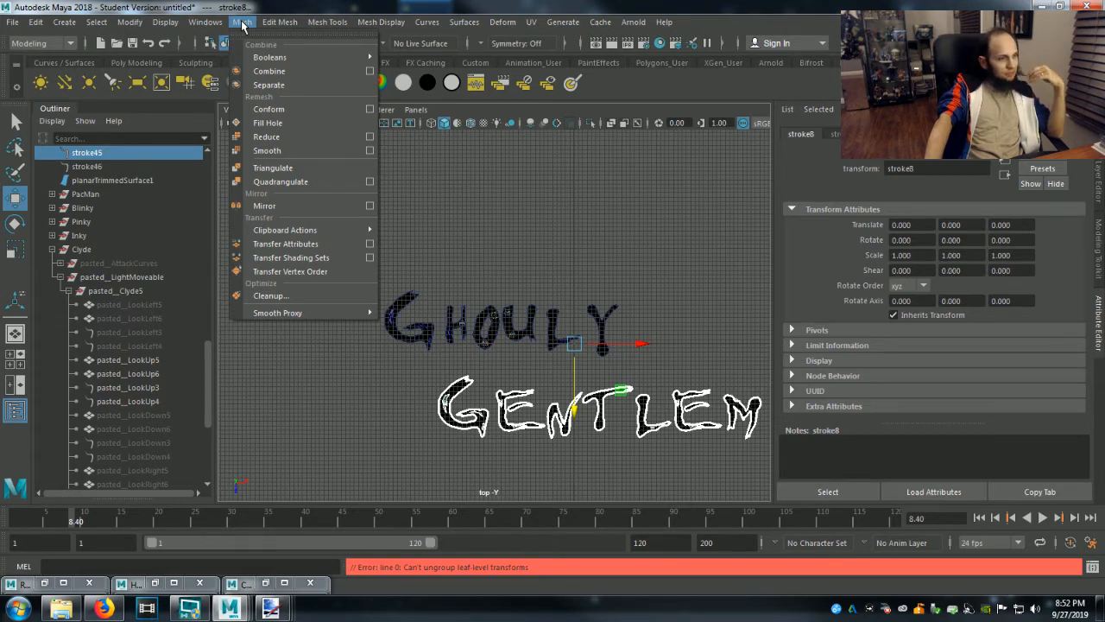
{"action": "mouse_move", "coordinate": [133, 24]}
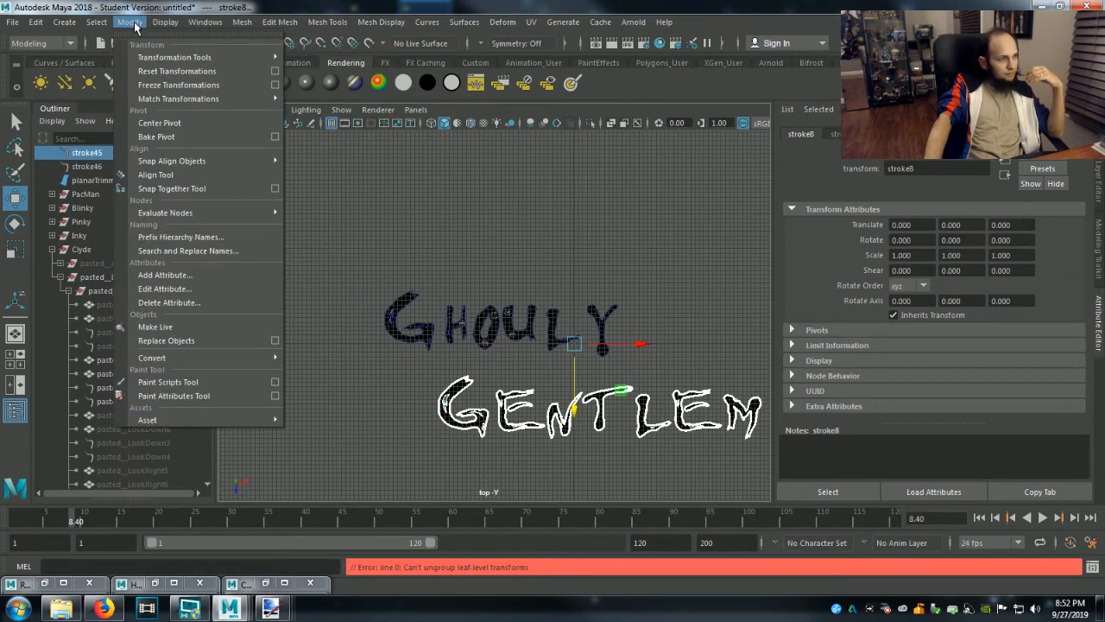
{"action": "mouse_move", "coordinate": [98, 25]}
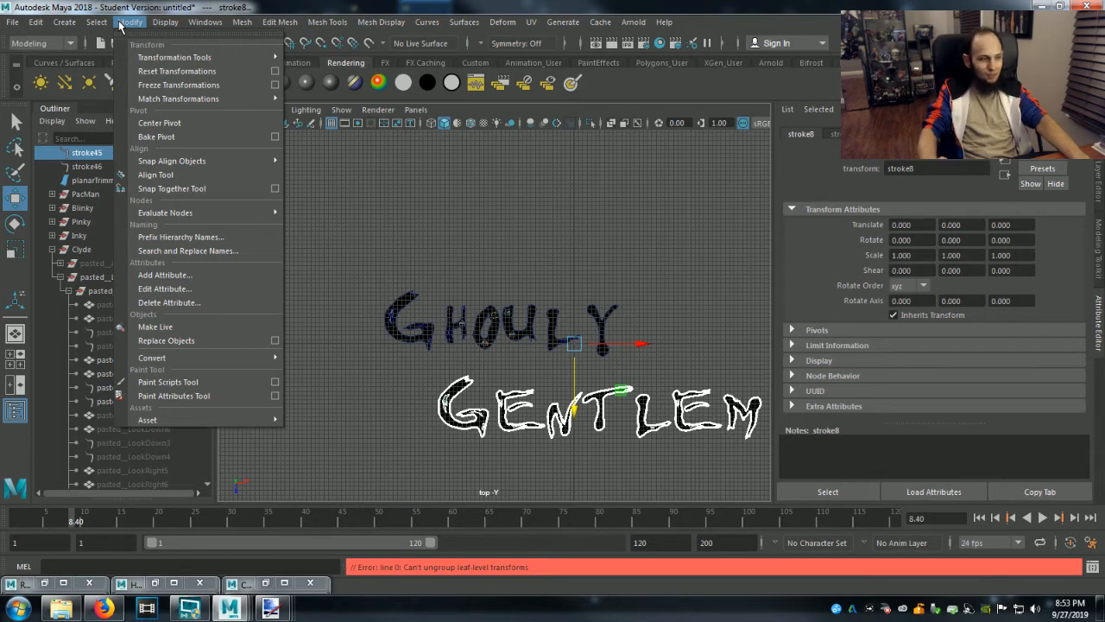
{"action": "mouse_move", "coordinate": [166, 24]}
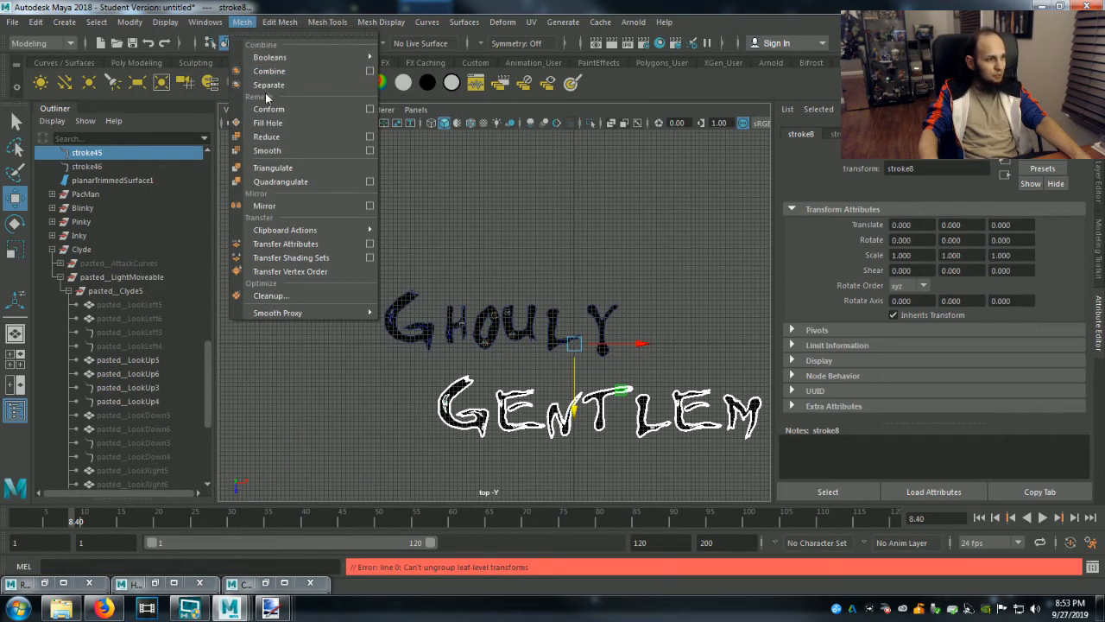
{"action": "left_click", "coordinate": [267, 85]}
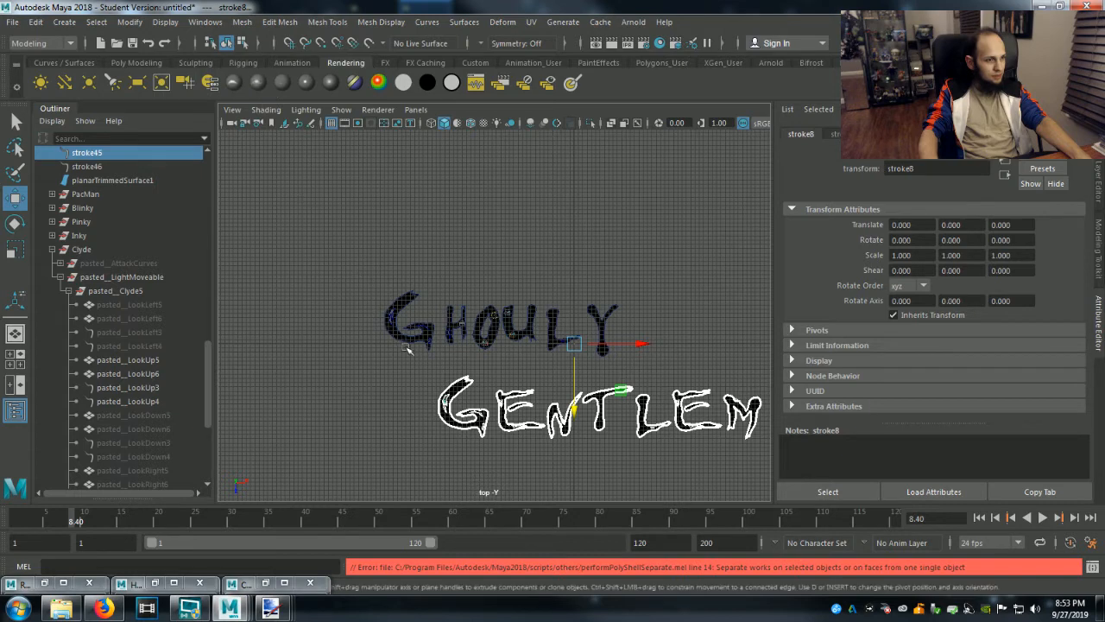
{"action": "left_click", "coordinate": [291, 26]}
{"action": "mouse_move", "coordinate": [324, 24]}
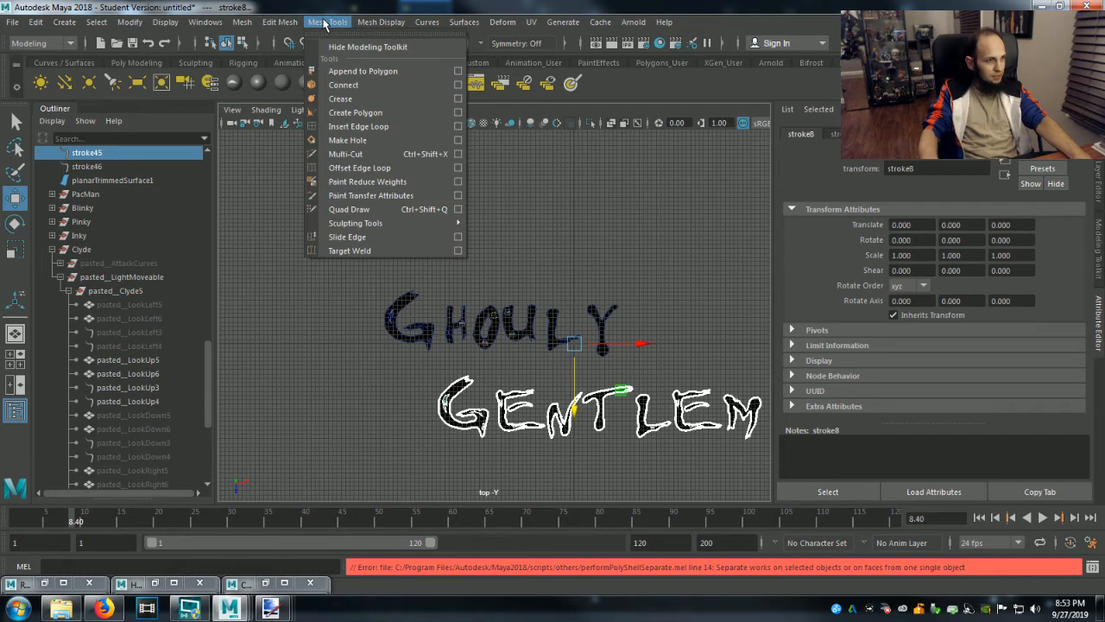
{"action": "mouse_move", "coordinate": [432, 26]}
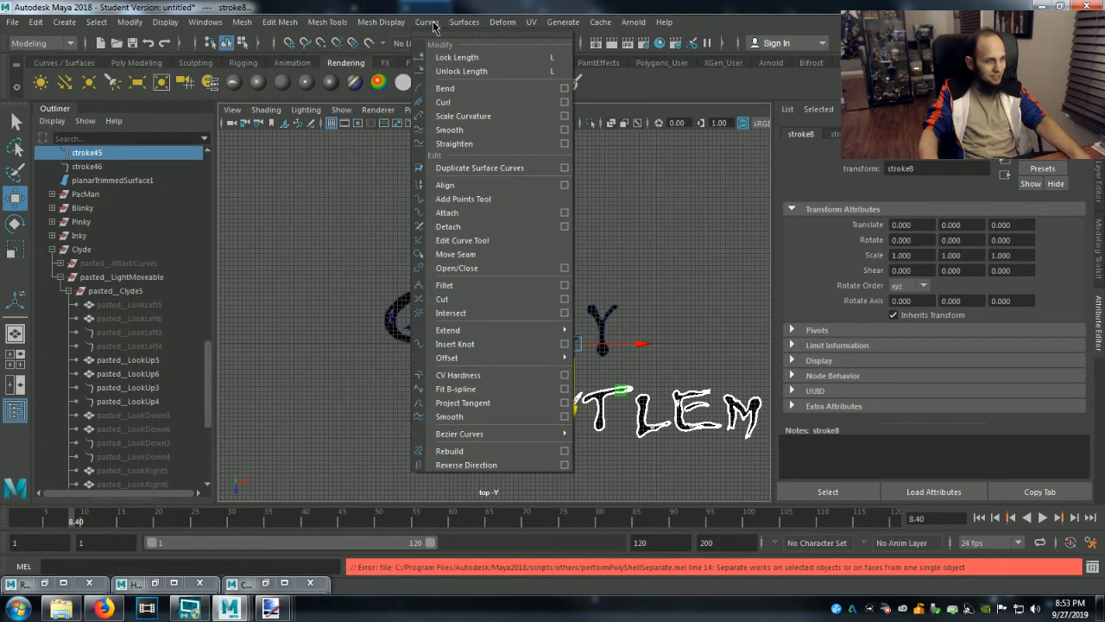
{"action": "left_click", "coordinate": [518, 259]}
{"action": "left_click", "coordinate": [698, 333]}
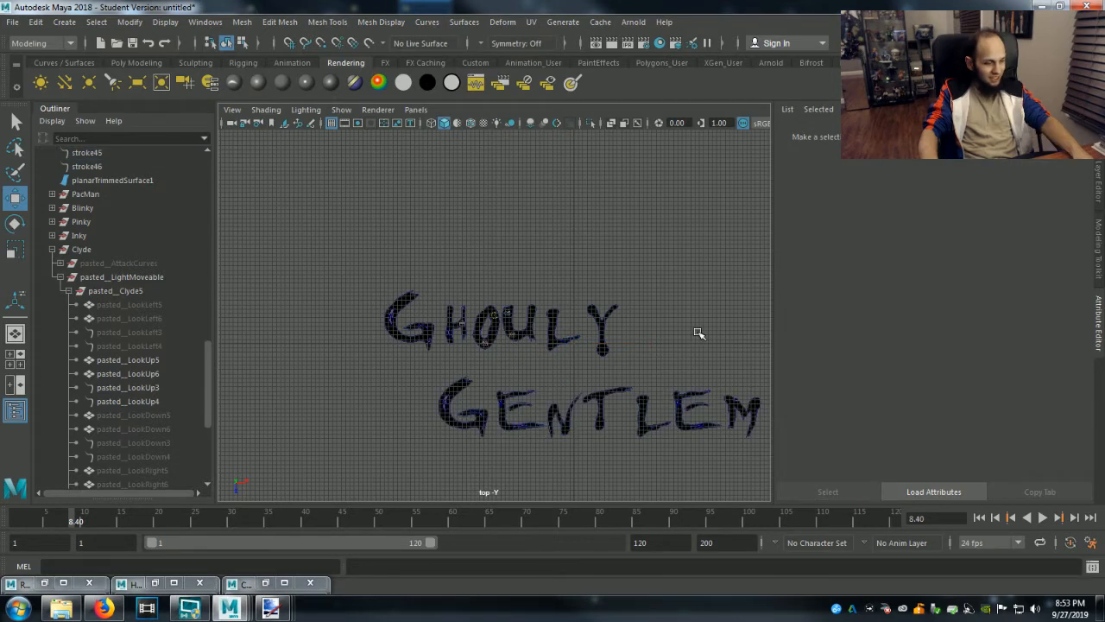
Frame the full Ghouly Gentlemen lettering in the top view and display the resolution gate.
{"action": "mouse_move", "coordinate": [689, 331]}
{"action": "middle_mouse_down", "text": "alt"}
{"action": "mouse_move", "coordinate": [599, 338]}
{"action": "mouse_move", "coordinate": [560, 329]}
{"action": "mouse_move", "coordinate": [546, 310]}
{"action": "middle_mouse_up", "text": "alt"}
{"action": "left_click", "coordinate": [592, 309]}
{"action": "left_click", "coordinate": [661, 332]}
{"action": "right_click_drag", "start_coordinate": [559, 277], "coordinate": [587, 311], "text": "alt"}
{"action": "middle_click_drag", "start_coordinate": [591, 300], "coordinate": [596, 303], "text": "alt"}
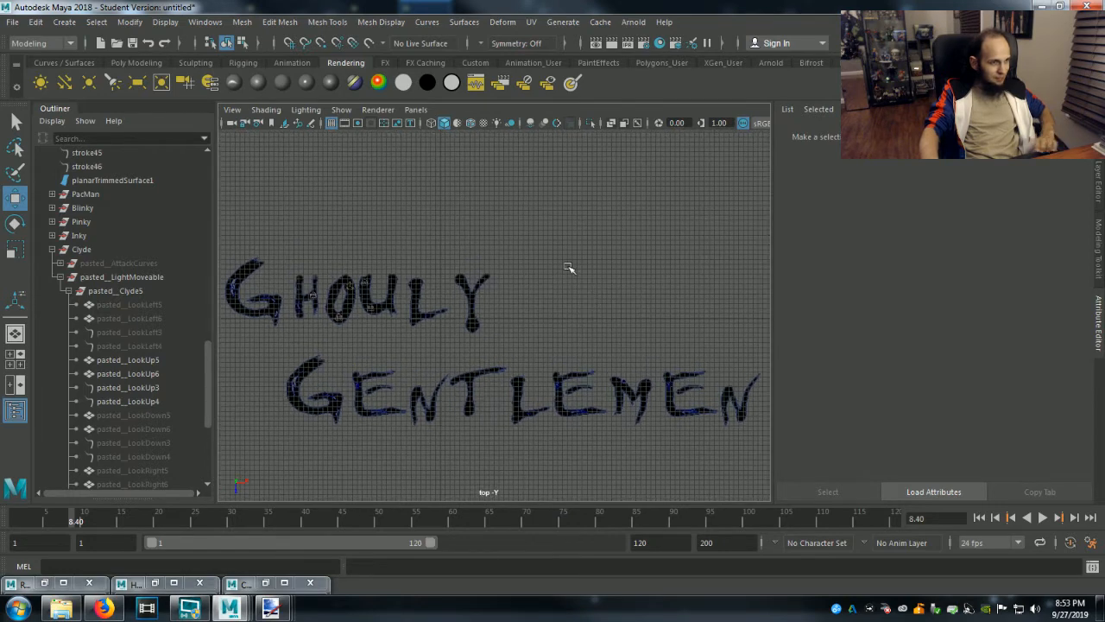
{"action": "left_click", "coordinate": [358, 124]}
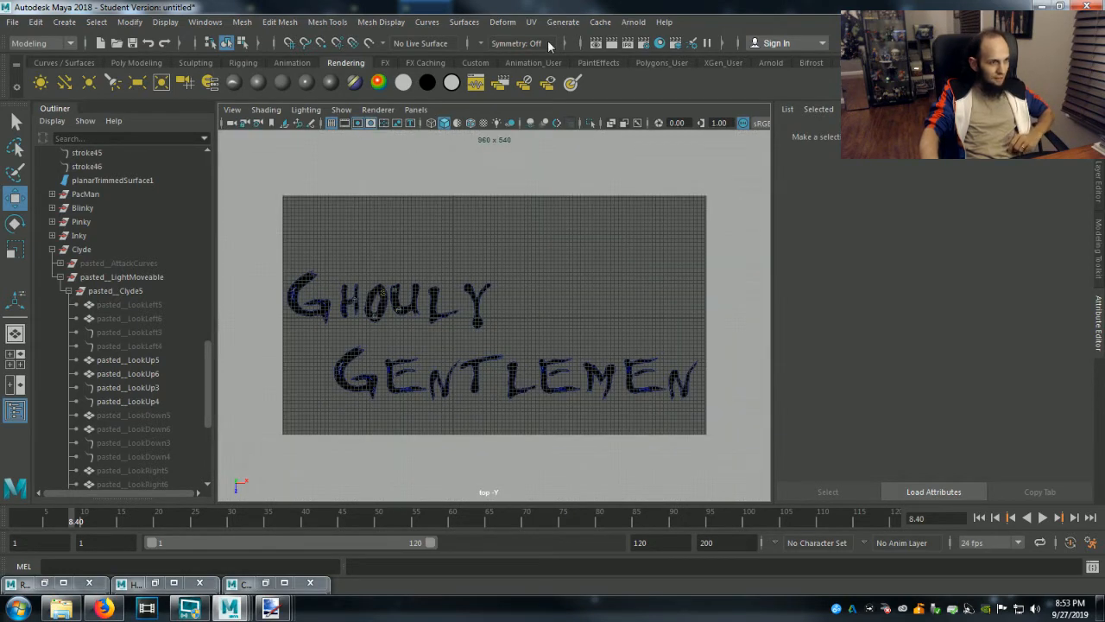
Set the render image size to the 4k Square preset in the render settings.
{"action": "left_click", "coordinate": [647, 45]}
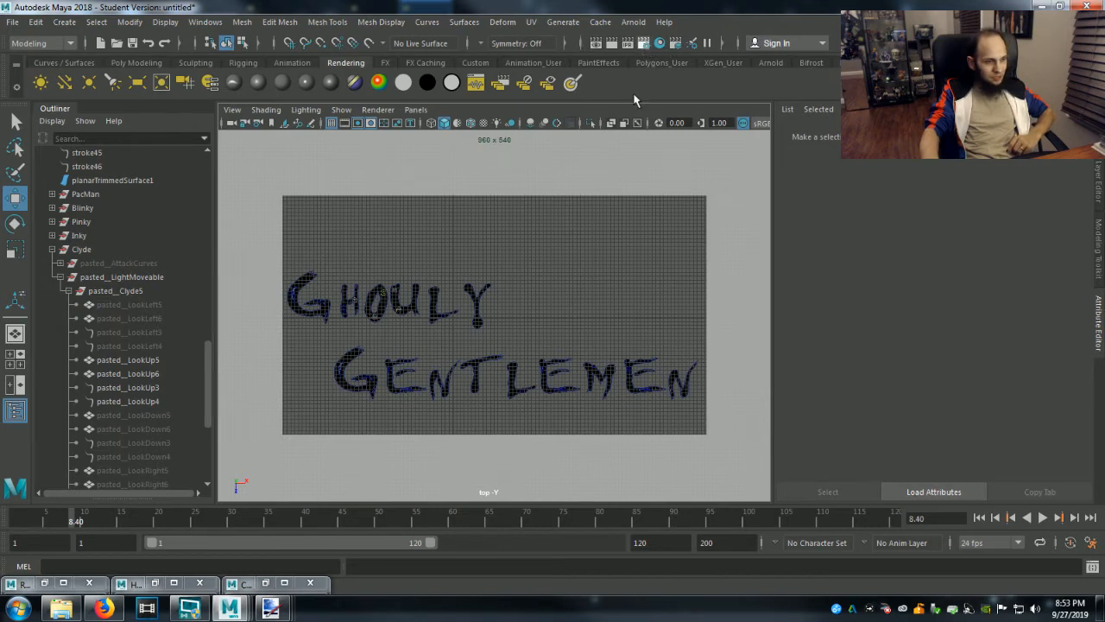
{"action": "scroll", "coordinate": [899, 474], "scroll_direction": "down", "scroll_amount": 5}
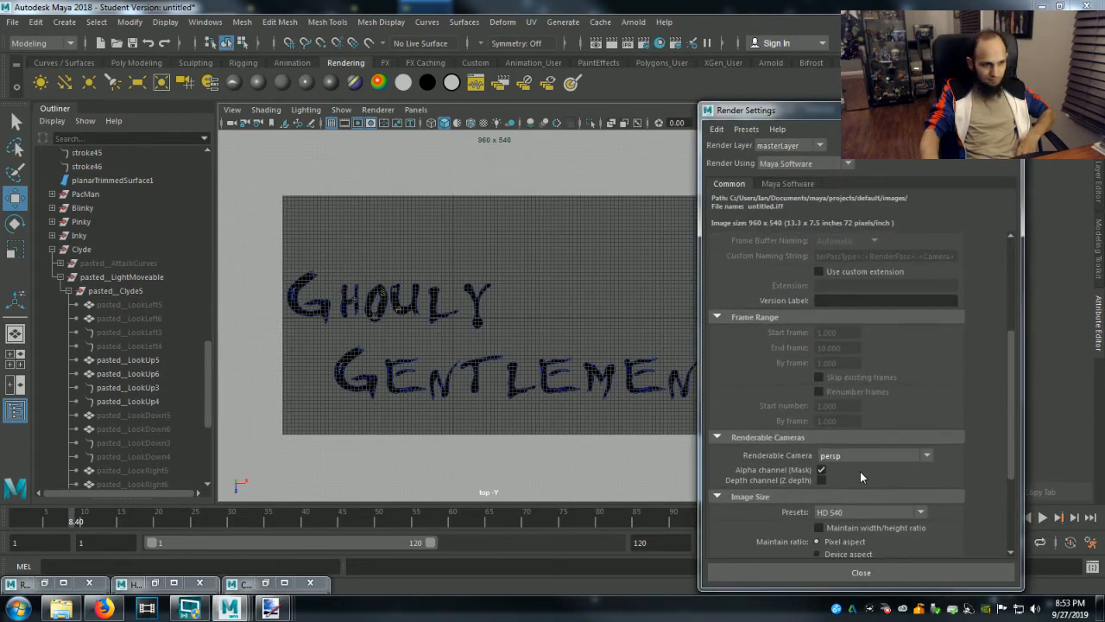
{"action": "scroll", "coordinate": [860, 472], "scroll_direction": "down", "scroll_amount": 2}
{"action": "left_click", "coordinate": [853, 450]}
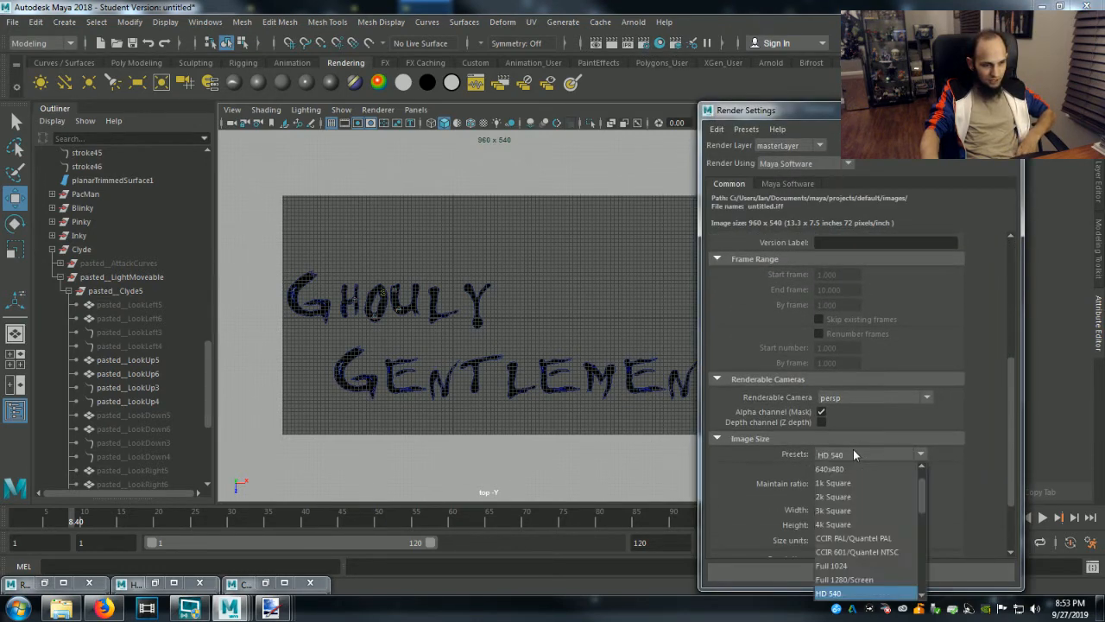
{"action": "left_click", "coordinate": [853, 524]}
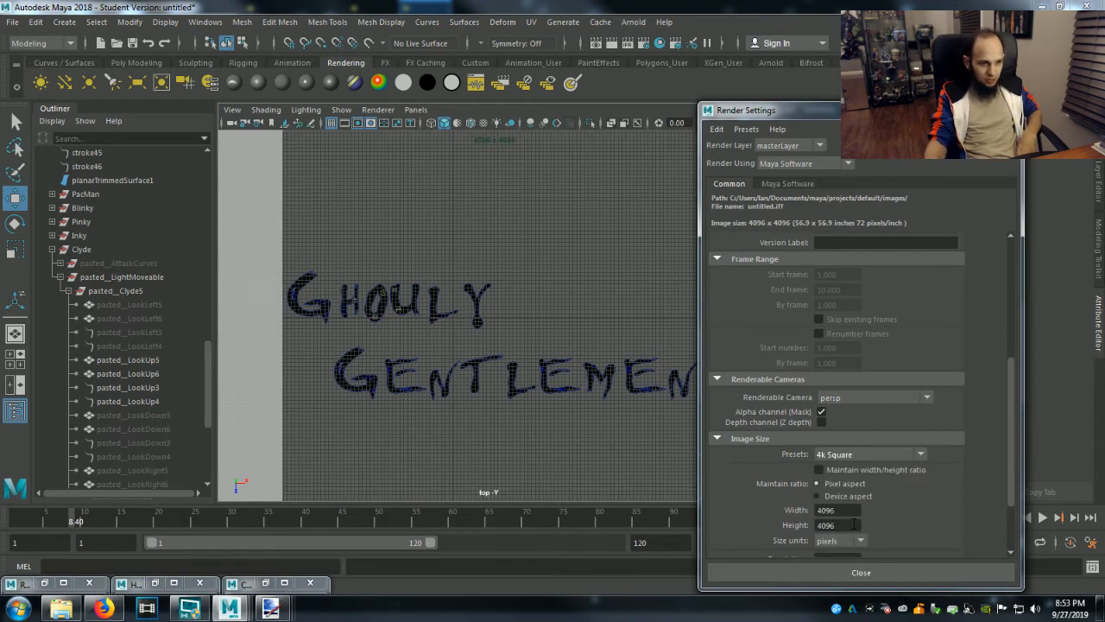
Set the render image height to 2304 pixels and the resolution to 300 pixels/inch, then close the render settings.
{"action": "left_click", "coordinate": [853, 524]}
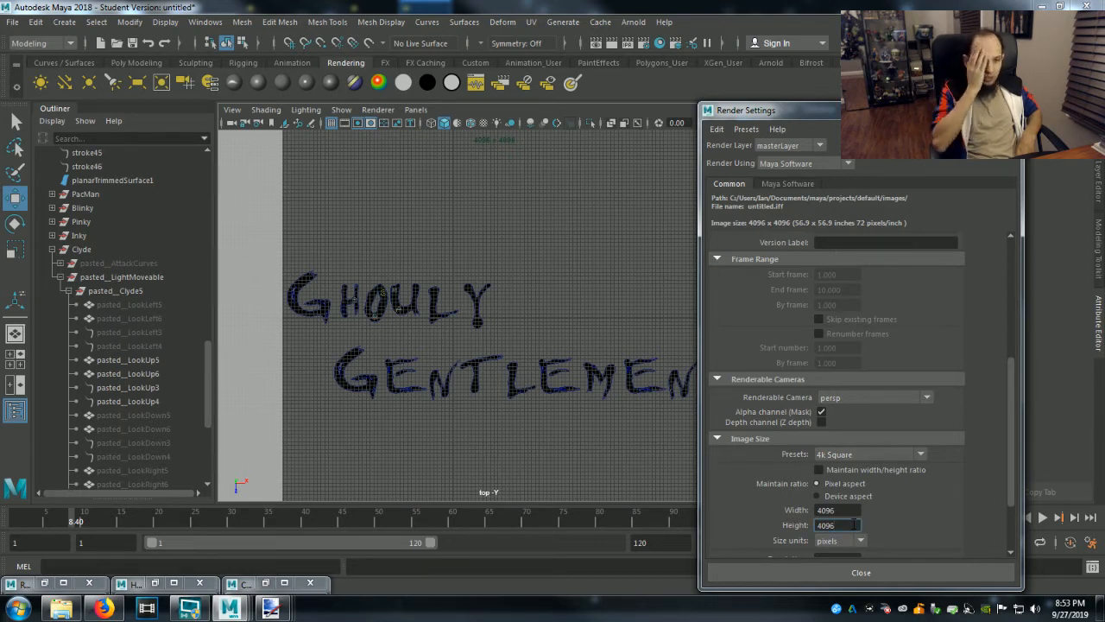
{"action": "left_click", "coordinate": [103, 608]}
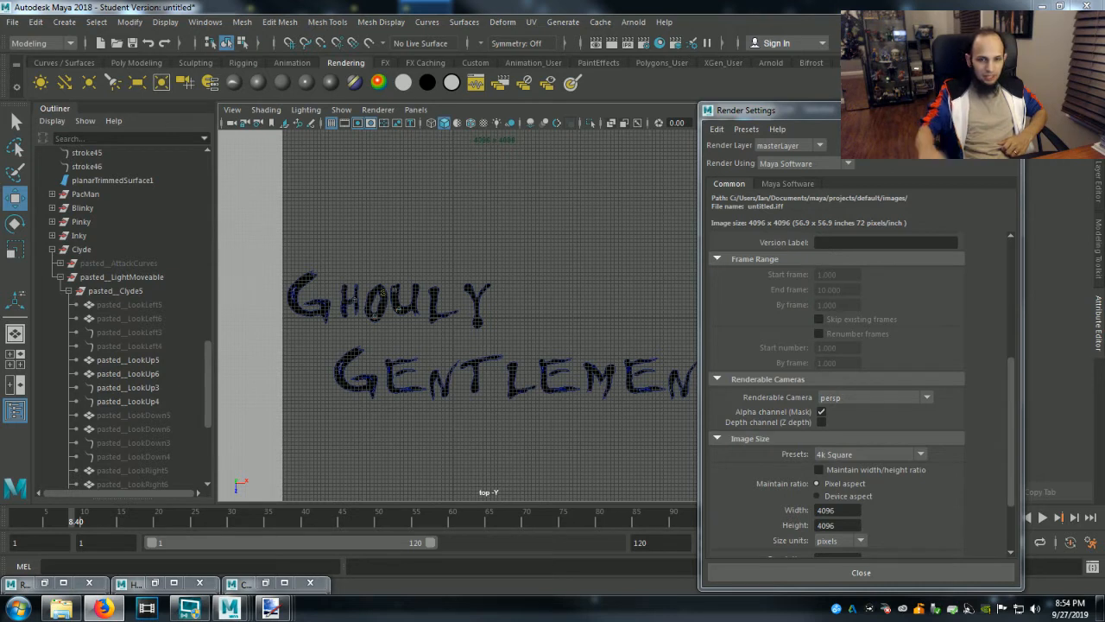
{"action": "key", "text": "Tab"}
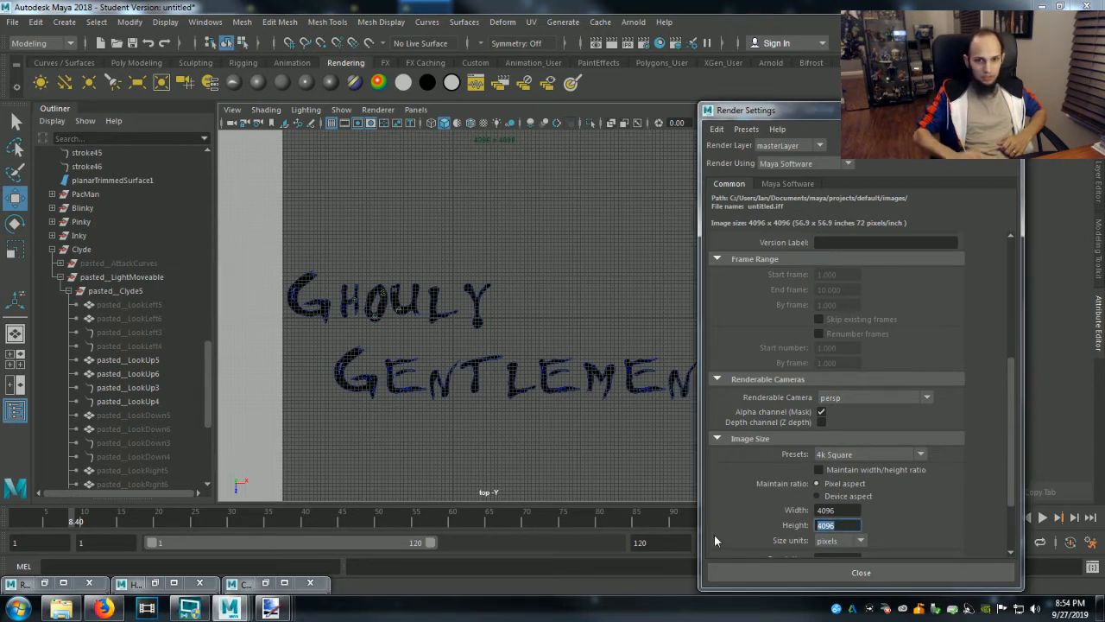
{"action": "type", "text": "2304"}
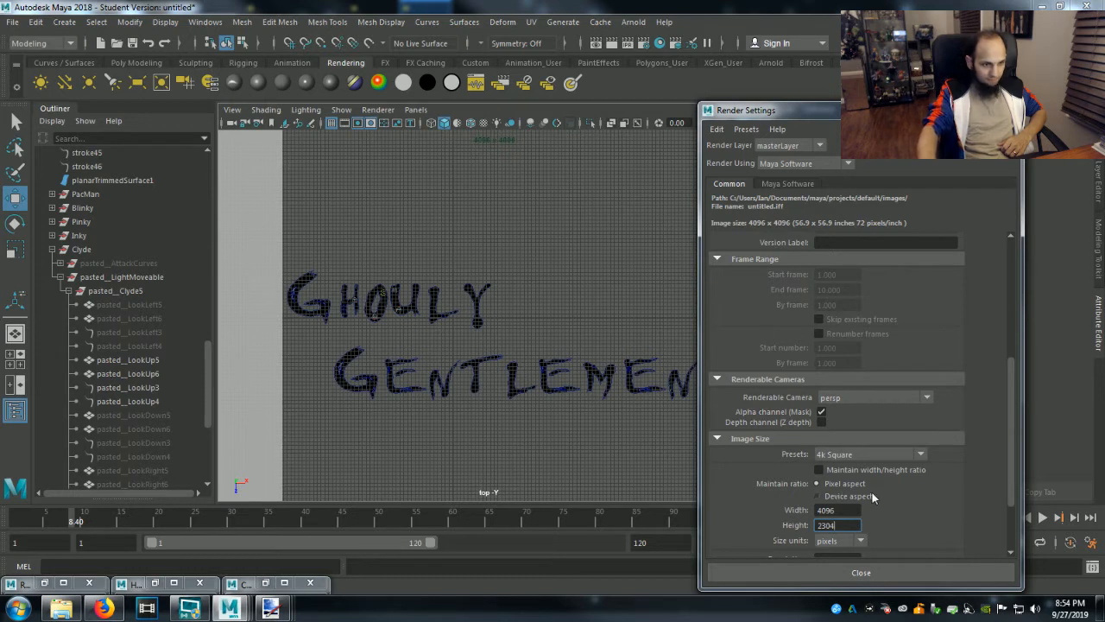
{"action": "scroll", "coordinate": [854, 496], "scroll_direction": "down", "scroll_amount": 3}
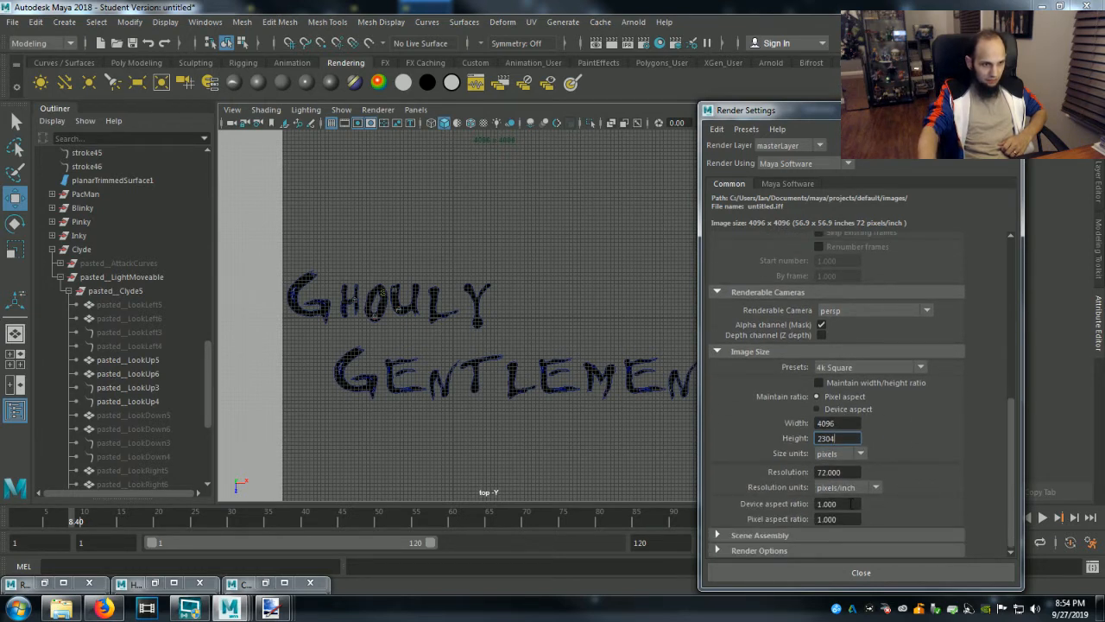
{"action": "key", "text": "Tab"}
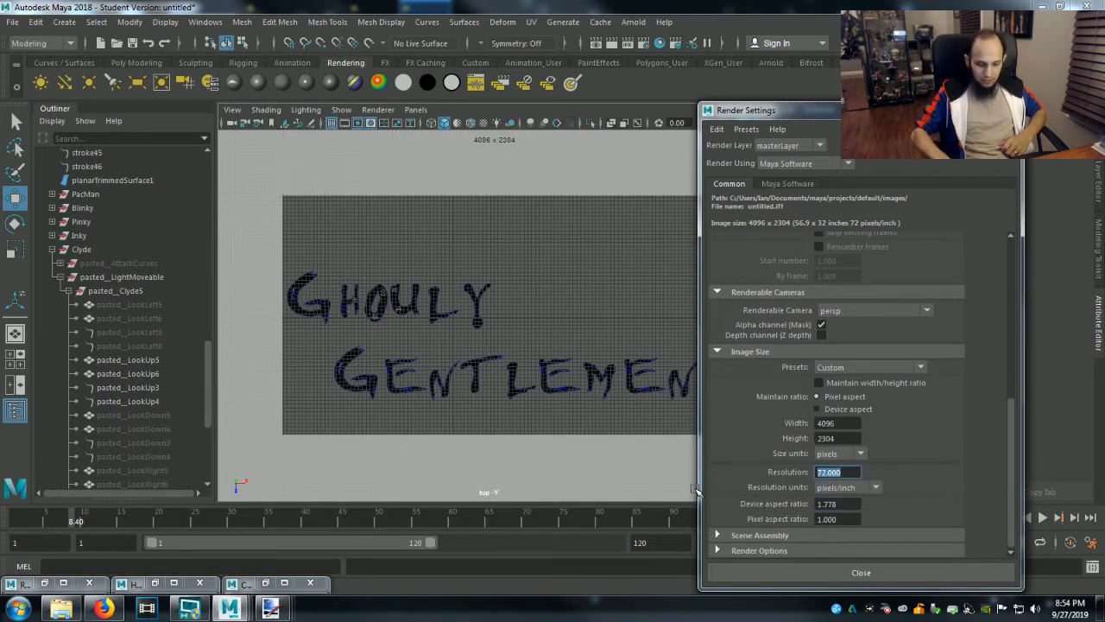
{"action": "type", "text": "300"}
{"action": "key", "text": "Tab"}
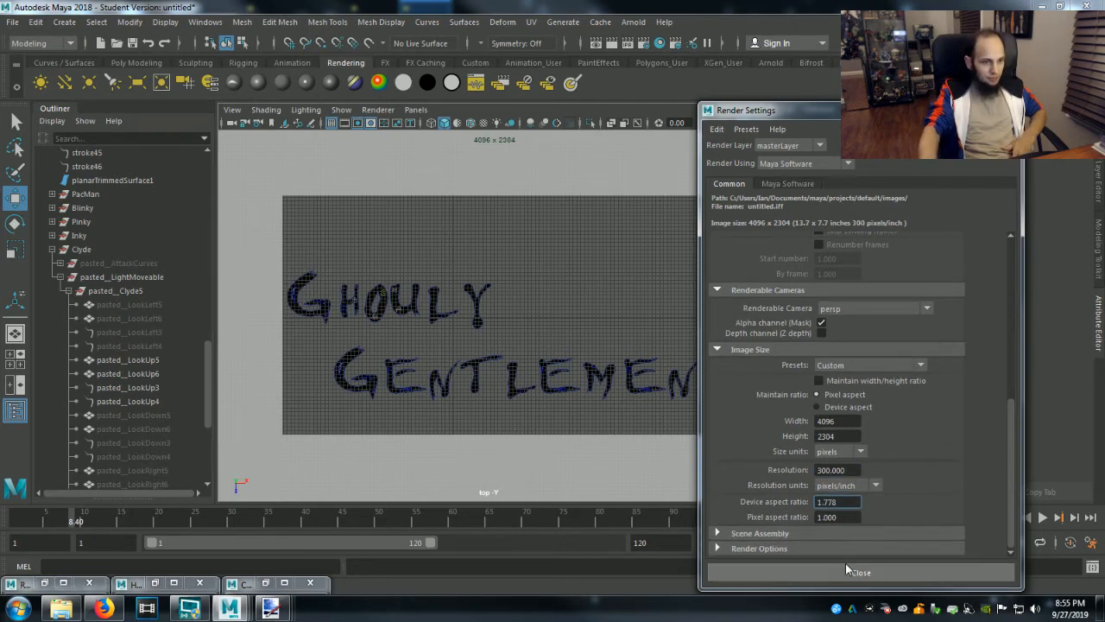
{"action": "left_click", "coordinate": [861, 573]}
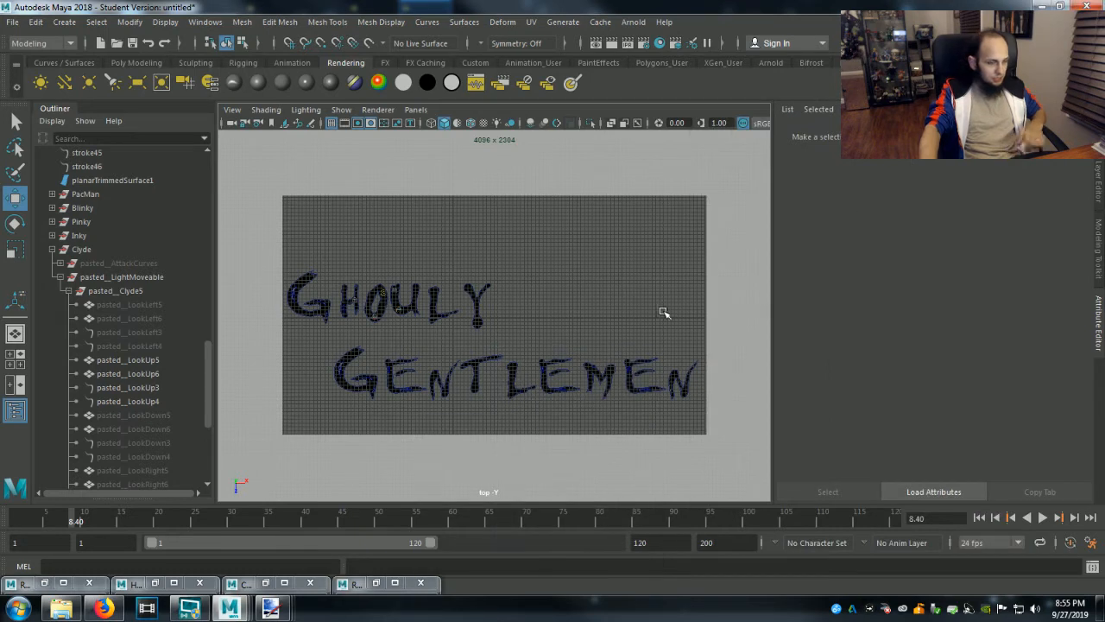
Frame the complete Ghouly Gentlemen lettering inside the 4096 x 2304 resolution gate in the top view.
{"action": "middle_click_drag", "start_coordinate": [641, 302], "coordinate": [643, 281], "text": "alt"}
{"action": "right_click_drag", "start_coordinate": [644, 283], "coordinate": [654, 298], "text": "alt"}
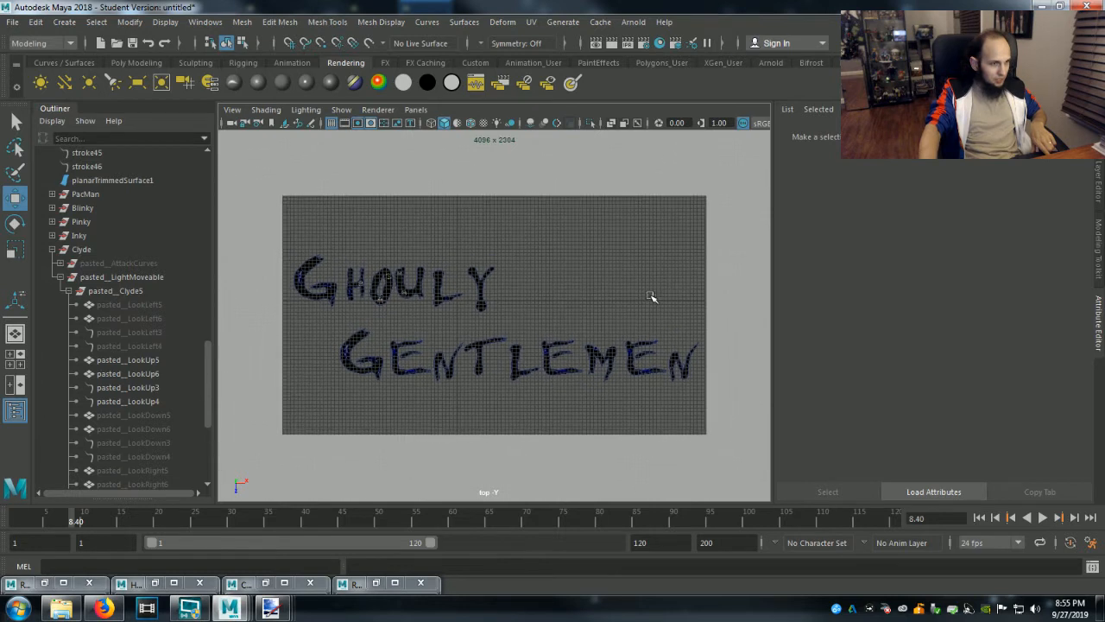
{"action": "middle_click_drag", "start_coordinate": [651, 296], "coordinate": [654, 304], "text": "alt"}
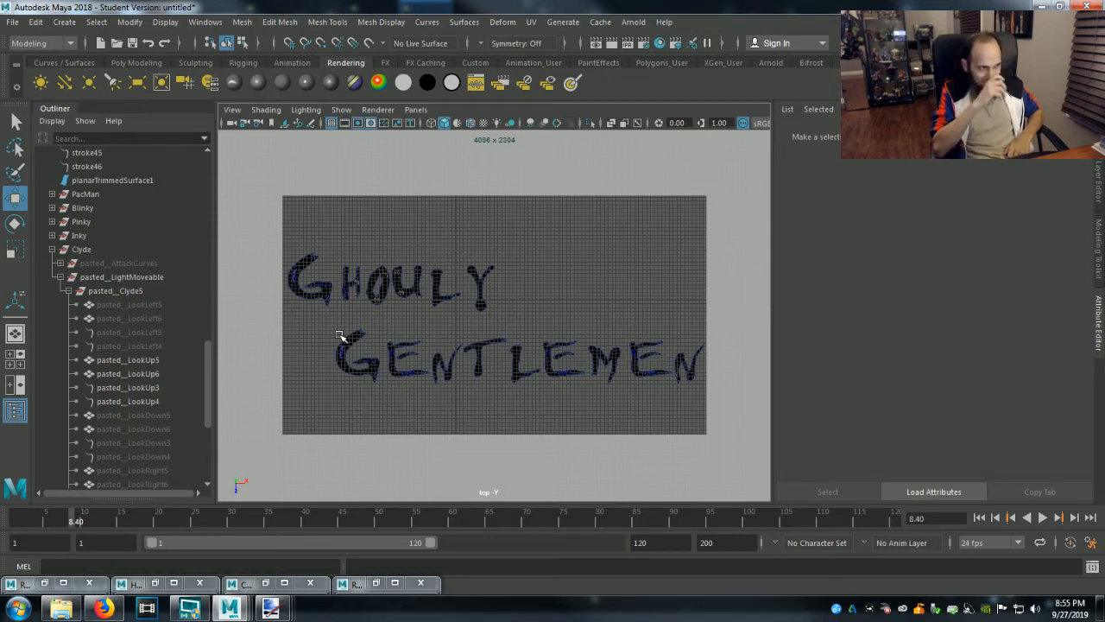
Duplicate the Blinky, Pinky, Inky and Clyde ghost groups together, and select only the Blinky copy.
{"action": "left_click", "coordinate": [52, 249]}
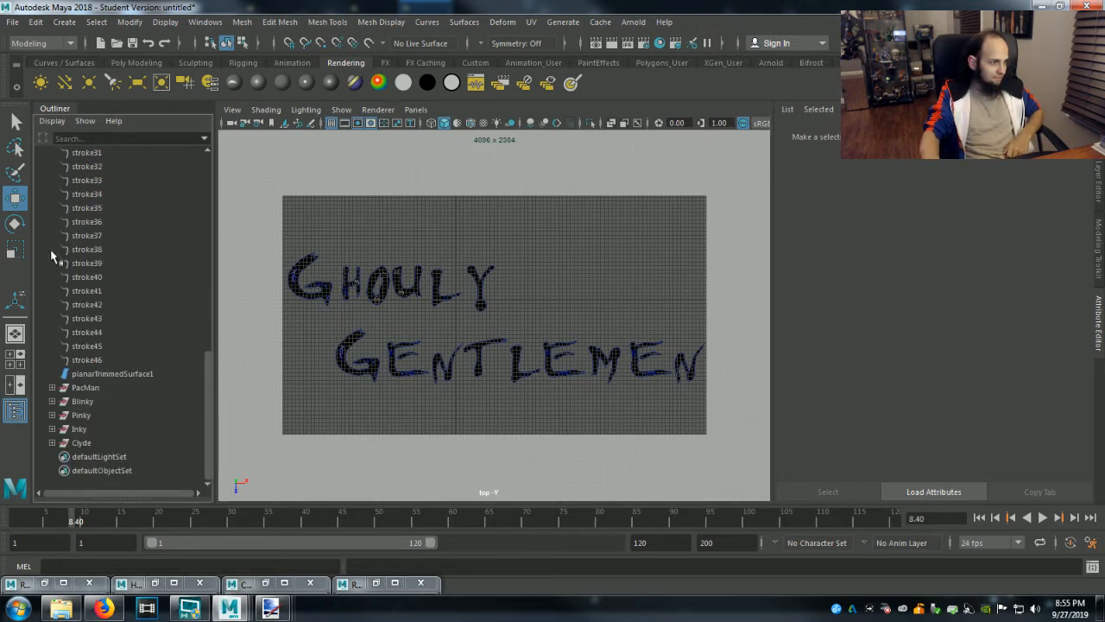
{"action": "left_click", "coordinate": [82, 401]}
{"action": "left_click", "coordinate": [80, 442], "text": "shift"}
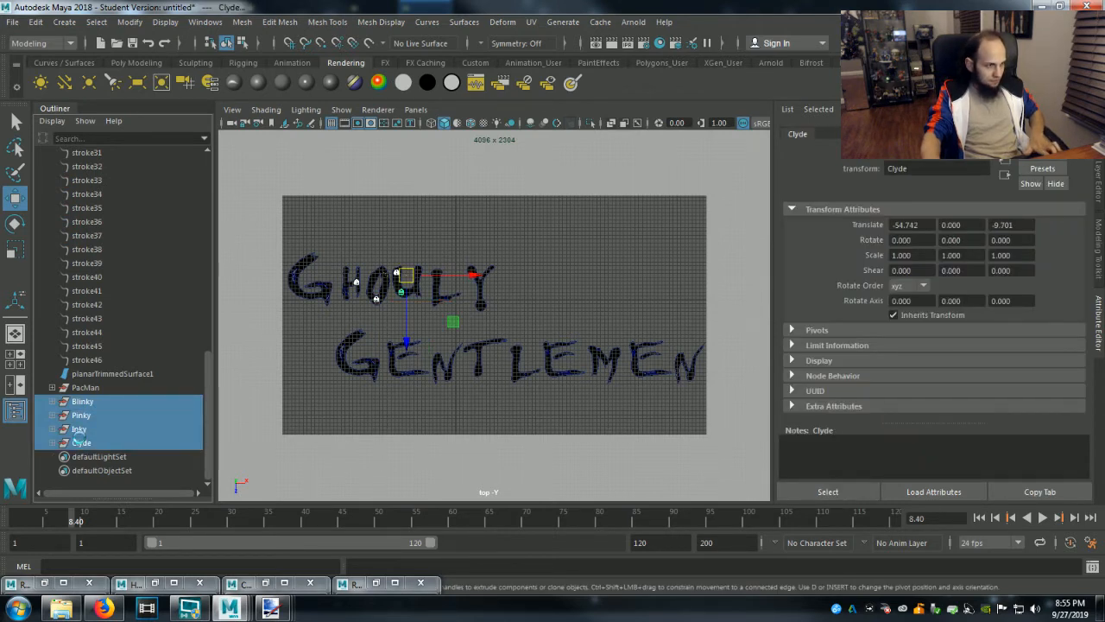
{"action": "key", "text": "ctrl+d"}
{"action": "left_click", "coordinate": [90, 456]}
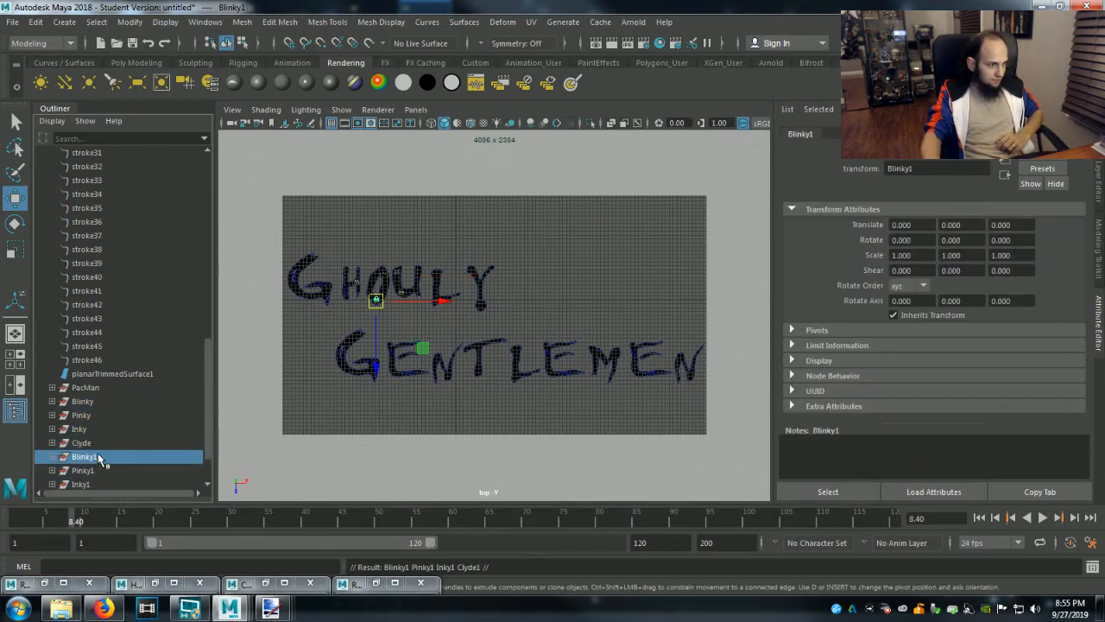
Hide the resolution gate in the top view.
{"action": "left_click", "coordinate": [416, 109]}
{"action": "left_click", "coordinate": [415, 110]}
{"action": "left_click", "coordinate": [415, 110]}
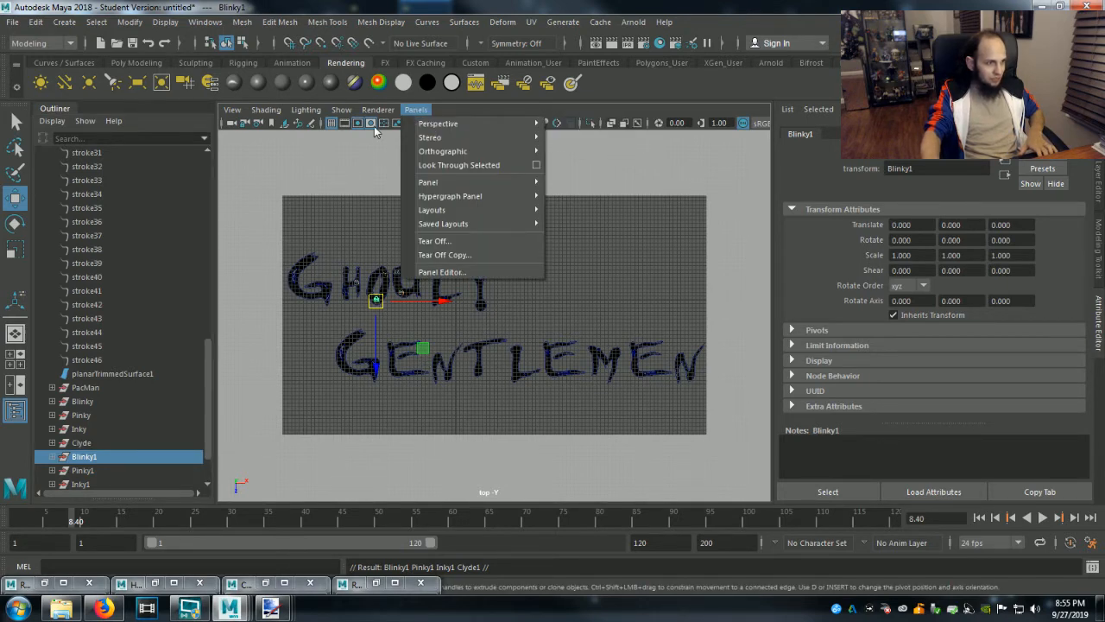
{"action": "left_click", "coordinate": [370, 123]}
{"action": "left_click", "coordinate": [365, 124]}
{"action": "left_click", "coordinate": [364, 125]}
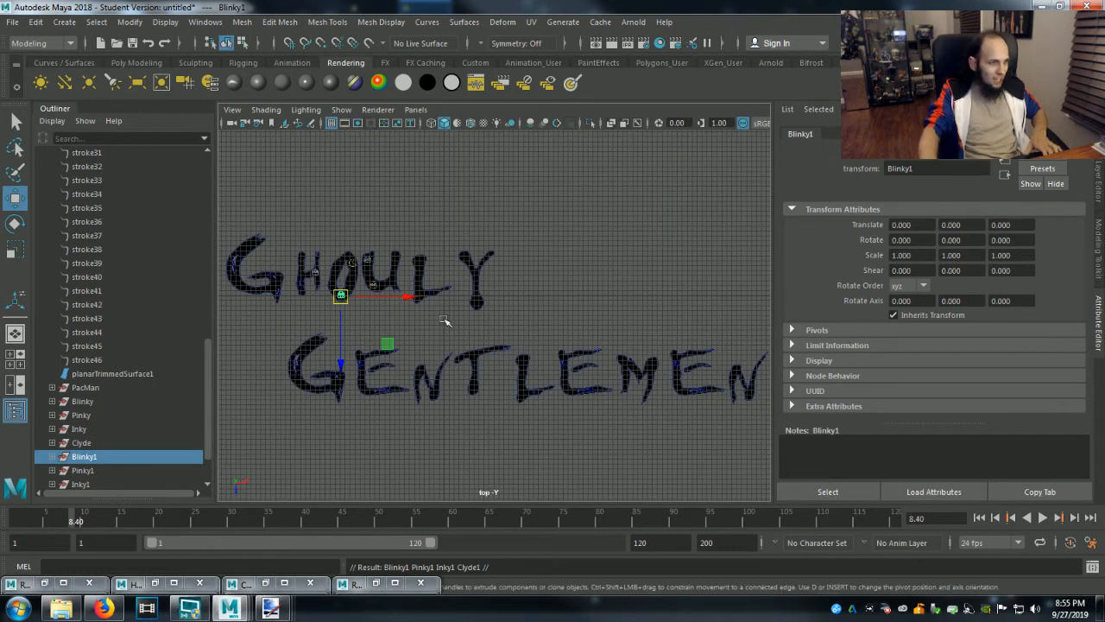
Try to move the whole duplicated Blinky group down onto the G of Gentlemen.
{"action": "left_click_drag", "start_coordinate": [342, 373], "coordinate": [338, 464]}
{"action": "left_click_drag", "start_coordinate": [411, 386], "coordinate": [407, 389]}
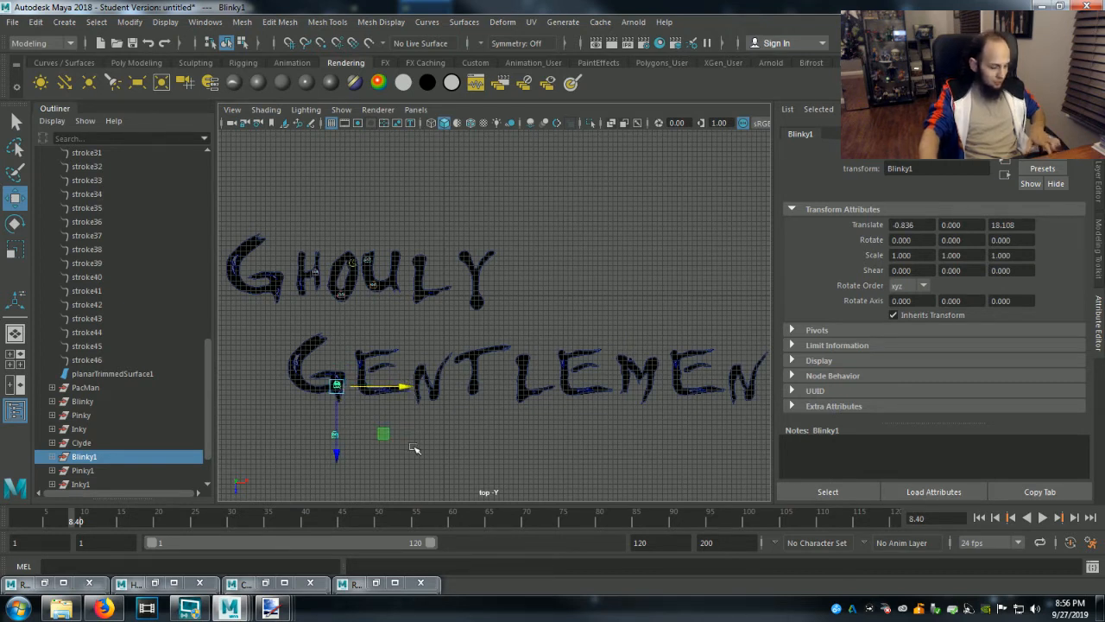
{"action": "middle_click_drag", "start_coordinate": [412, 446], "coordinate": [441, 443], "text": "alt"}
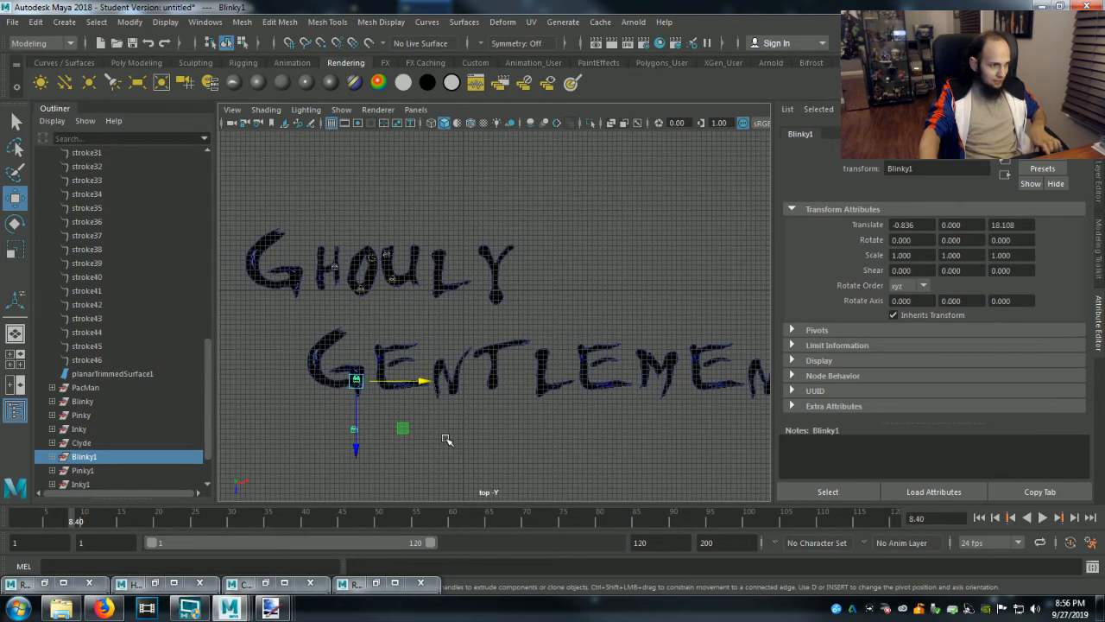
{"action": "key", "text": "ctrl+z"}
{"action": "key", "text": "ctrl+z"}
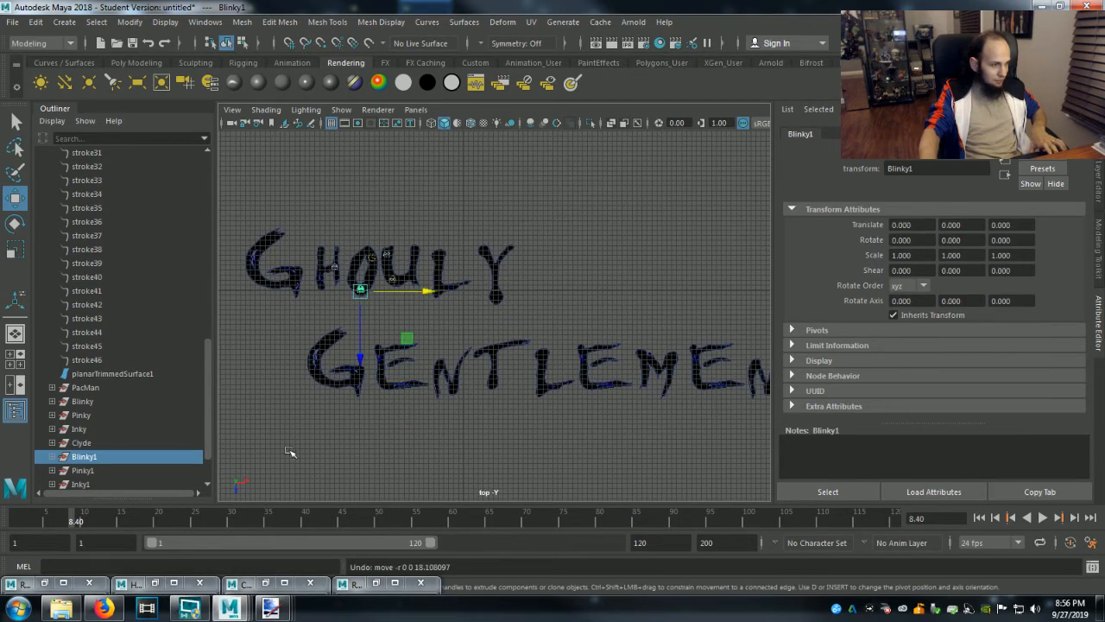
Move the pasted__LightMoveable group inside Blinky1 onto the hook of the G in Gentlemen, at about X -23.5, Z 10.9.
{"action": "left_click", "coordinate": [53, 457]}
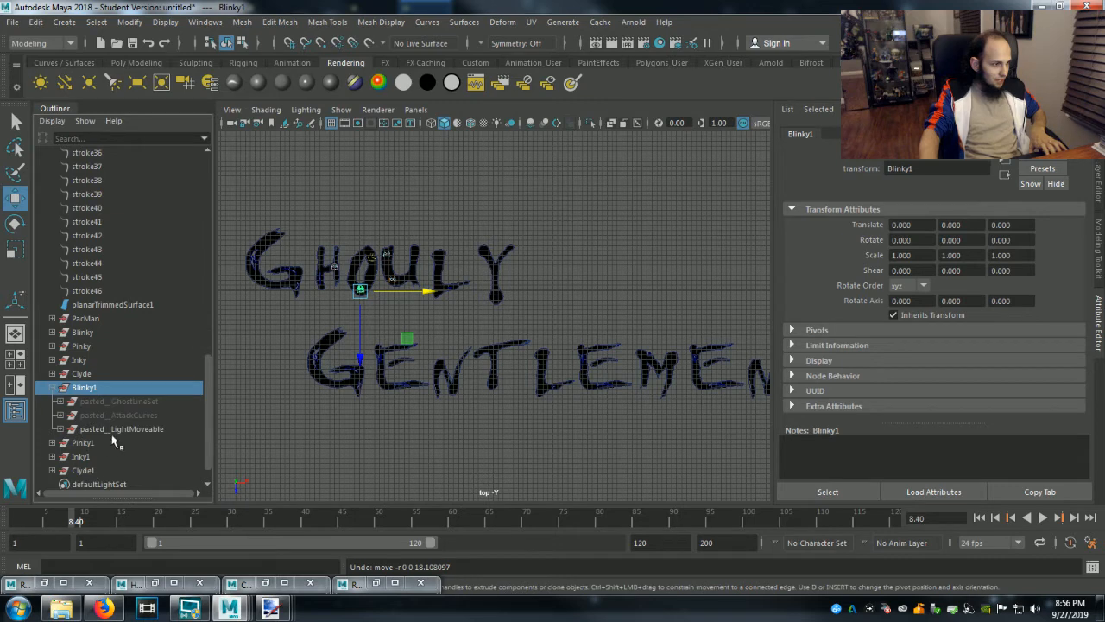
{"action": "left_click", "coordinate": [121, 429]}
{"action": "scroll", "coordinate": [424, 424], "scroll_direction": "up", "scroll_amount": 3}
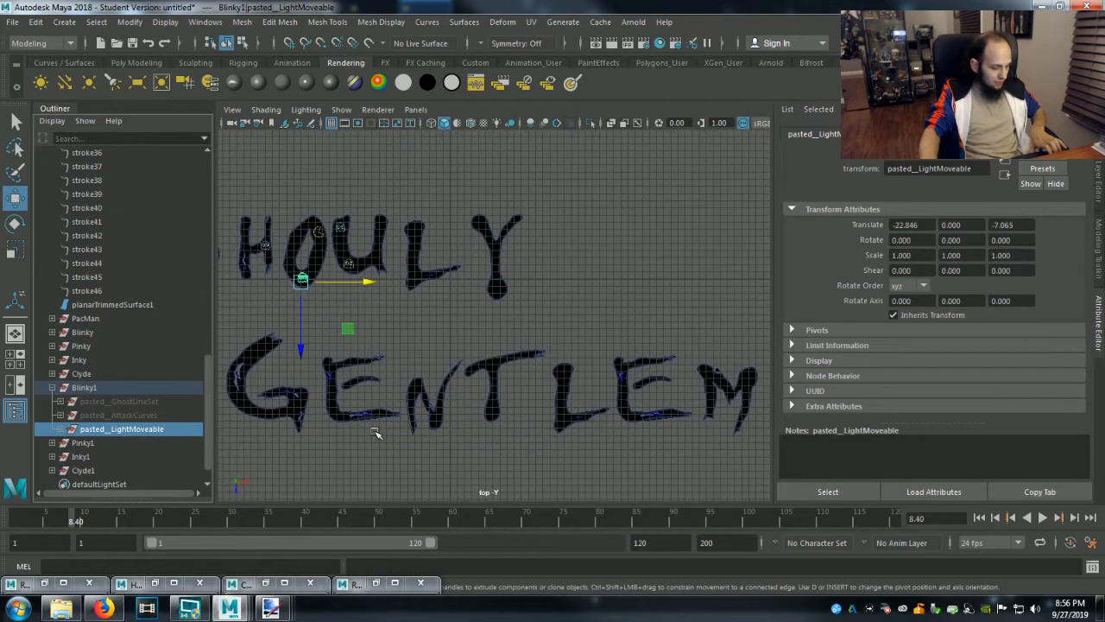
{"action": "middle_click_drag", "start_coordinate": [384, 431], "coordinate": [511, 428]}
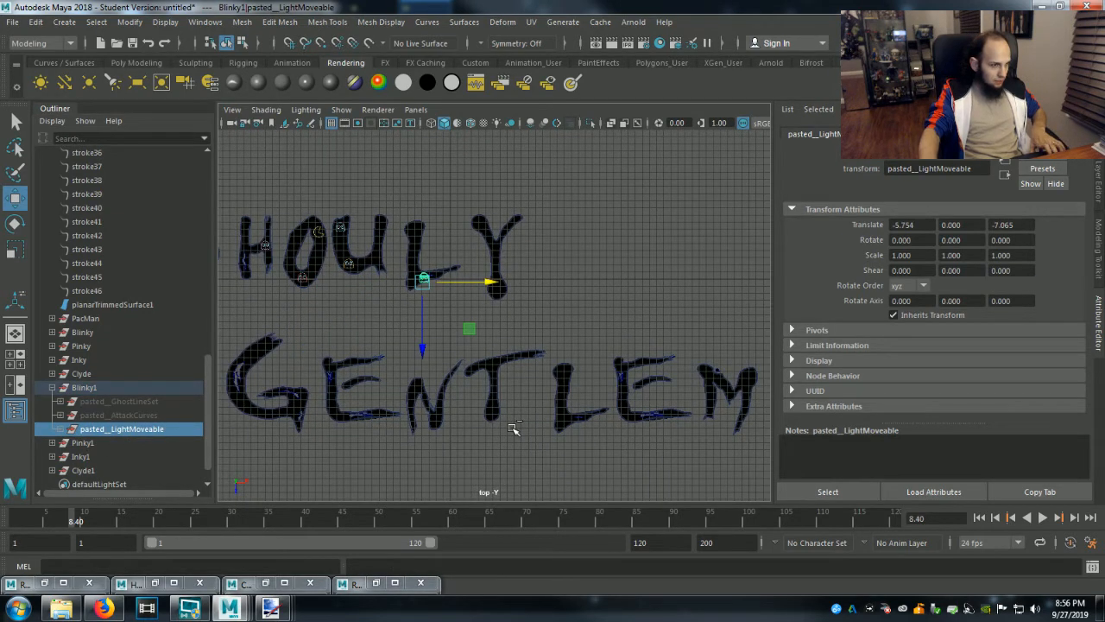
{"action": "middle_click_drag", "start_coordinate": [492, 281], "coordinate": [297, 473]}
{"action": "left_click", "coordinate": [389, 332]}
{"action": "left_click", "coordinate": [441, 403]}
{"action": "left_click", "coordinate": [297, 458]}
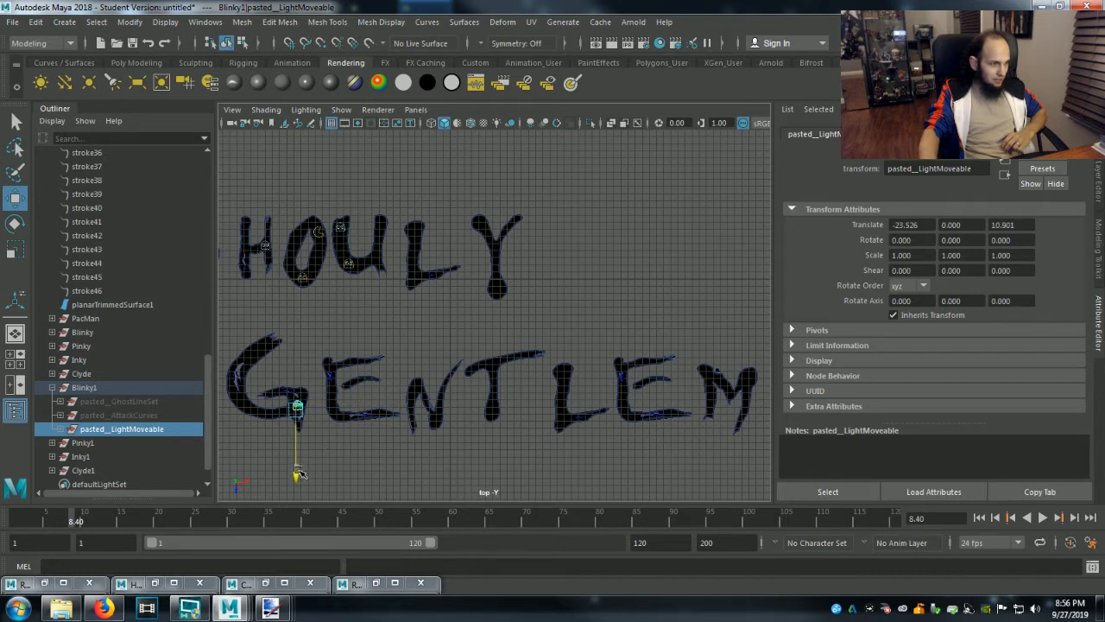
Move the duplicated Pinky group onto the hook of the G in Ghouly, at about X -42.05, Z 2.55.
{"action": "left_click", "coordinate": [52, 387]}
{"action": "left_click", "coordinate": [67, 415]}
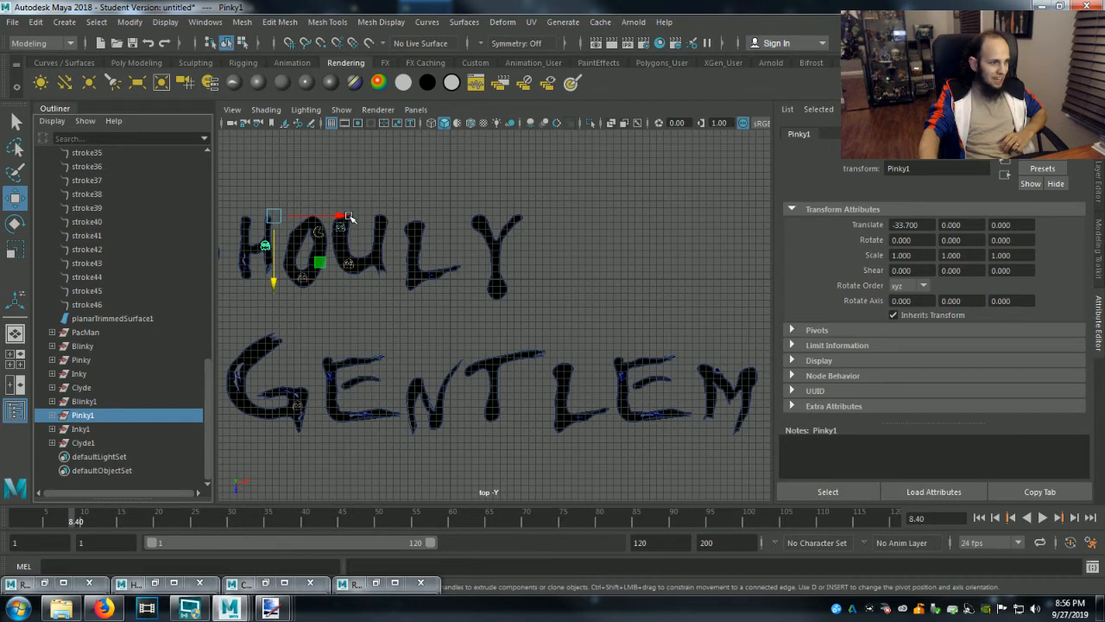
{"action": "left_click_drag", "start_coordinate": [349, 217], "coordinate": [302, 216]}
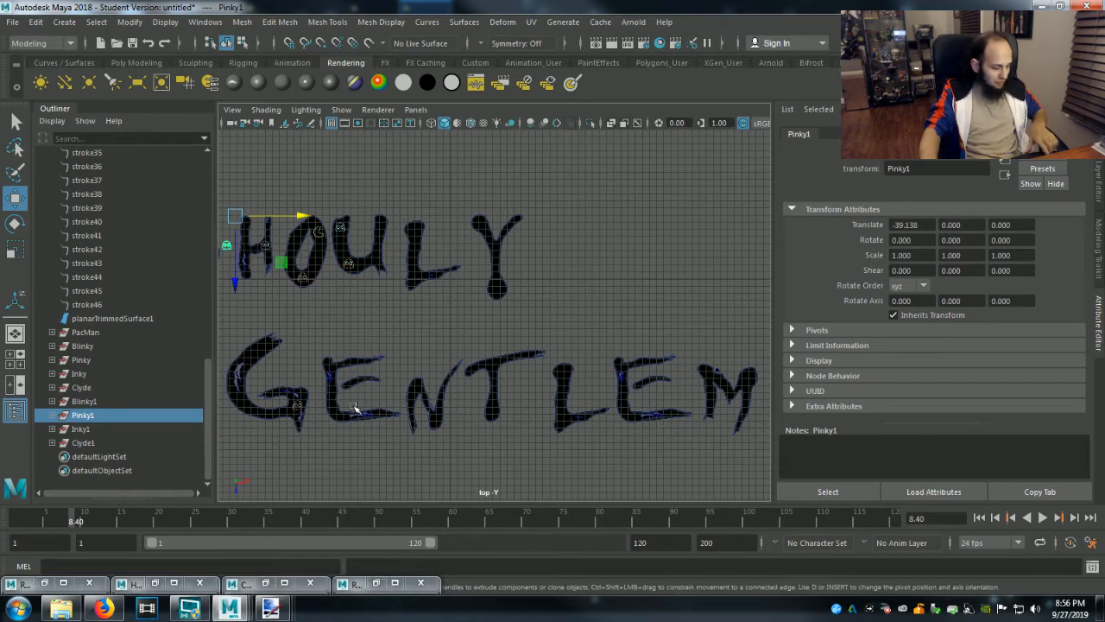
{"action": "middle_click_drag", "start_coordinate": [354, 407], "coordinate": [561, 411], "text": "alt"}
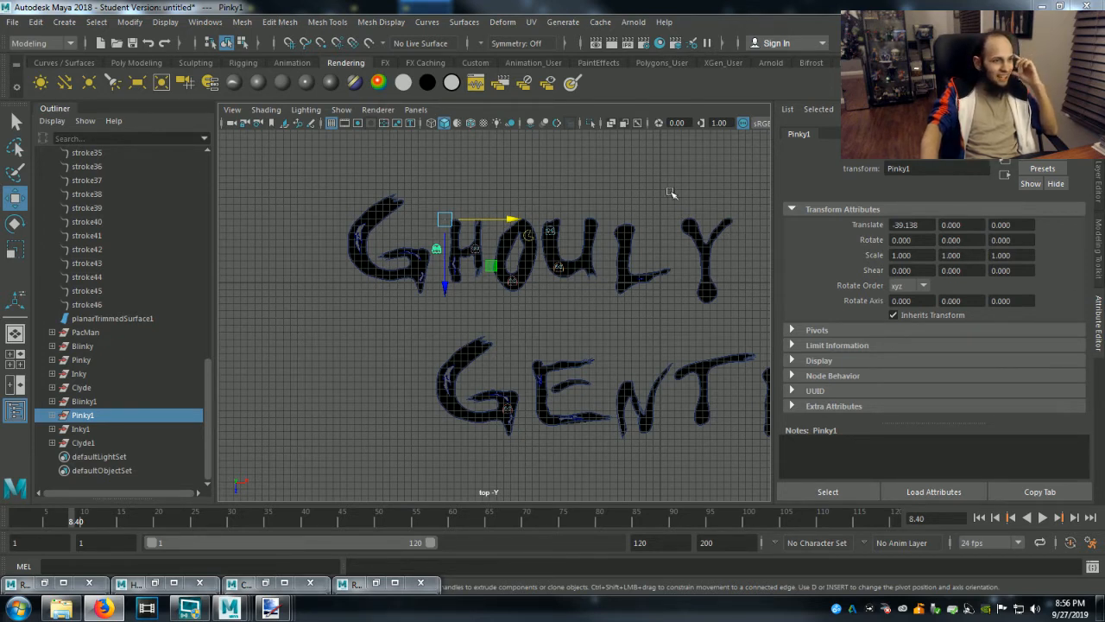
{"action": "left_click_drag", "start_coordinate": [514, 221], "coordinate": [492, 226]}
{"action": "left_click_drag", "start_coordinate": [438, 290], "coordinate": [437, 305]}
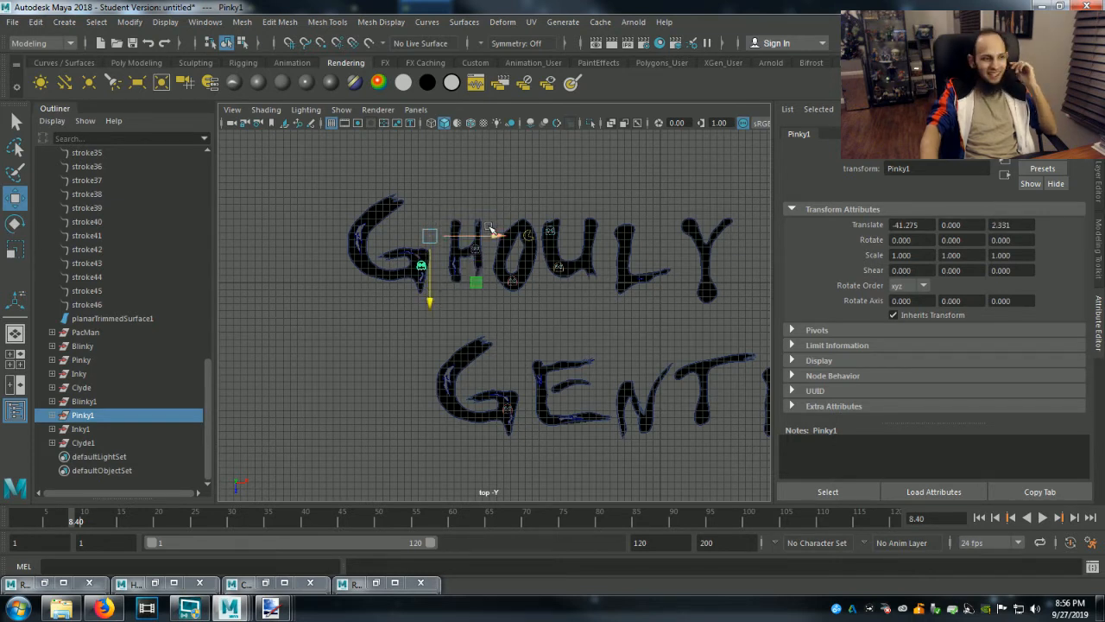
{"action": "left_click_drag", "start_coordinate": [501, 236], "coordinate": [495, 240]}
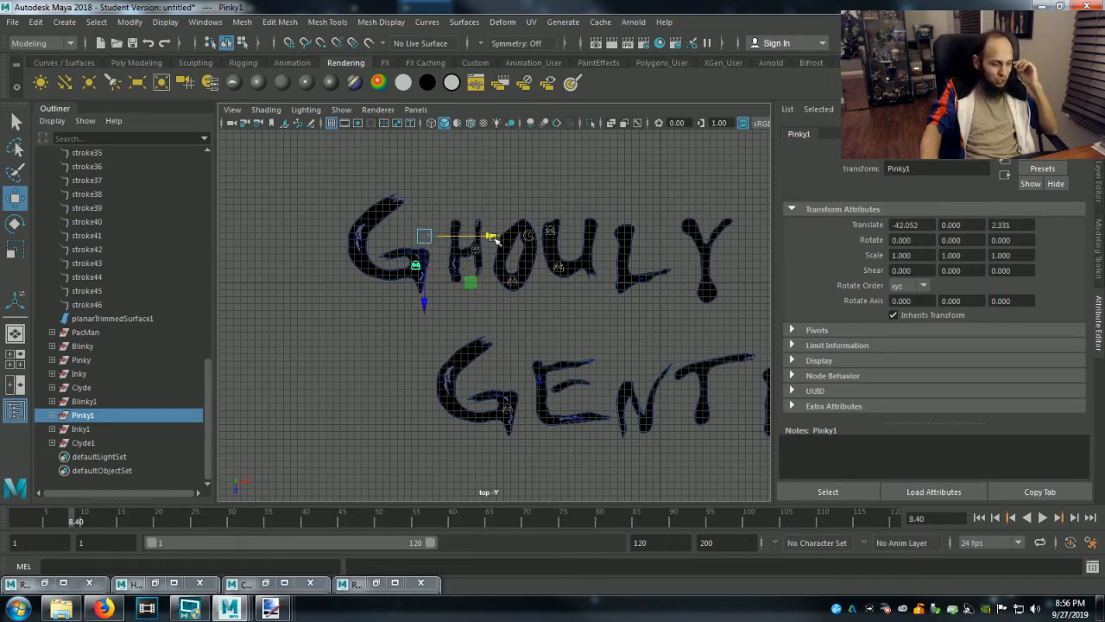
{"action": "scroll", "coordinate": [488, 354], "scroll_direction": "up", "scroll_amount": 3}
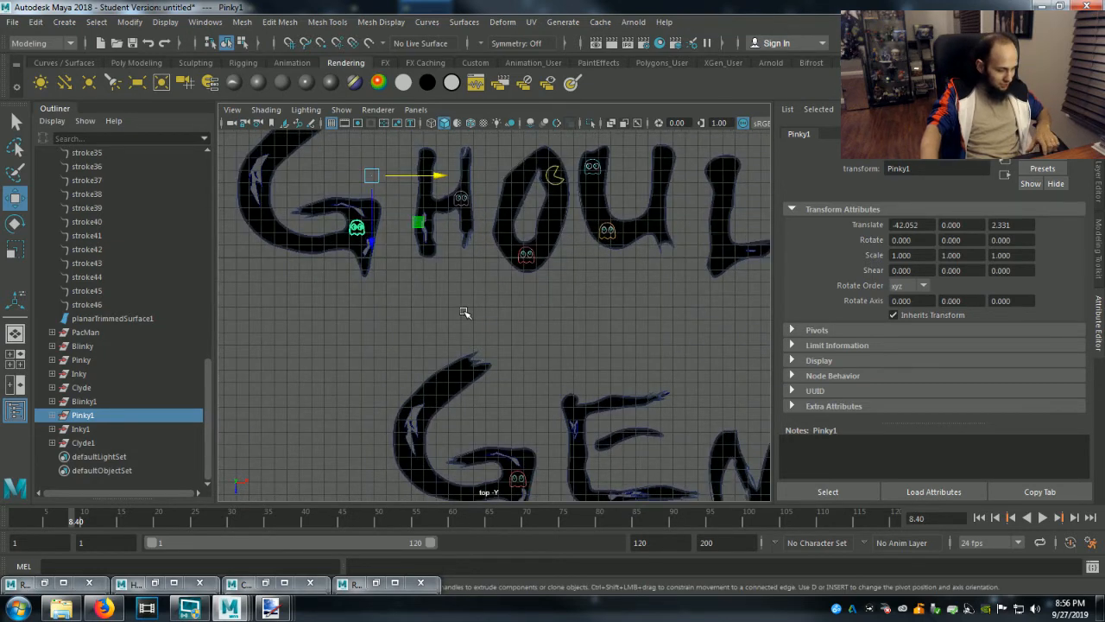
{"action": "middle_click_drag", "start_coordinate": [466, 313], "coordinate": [519, 387], "text": "alt"}
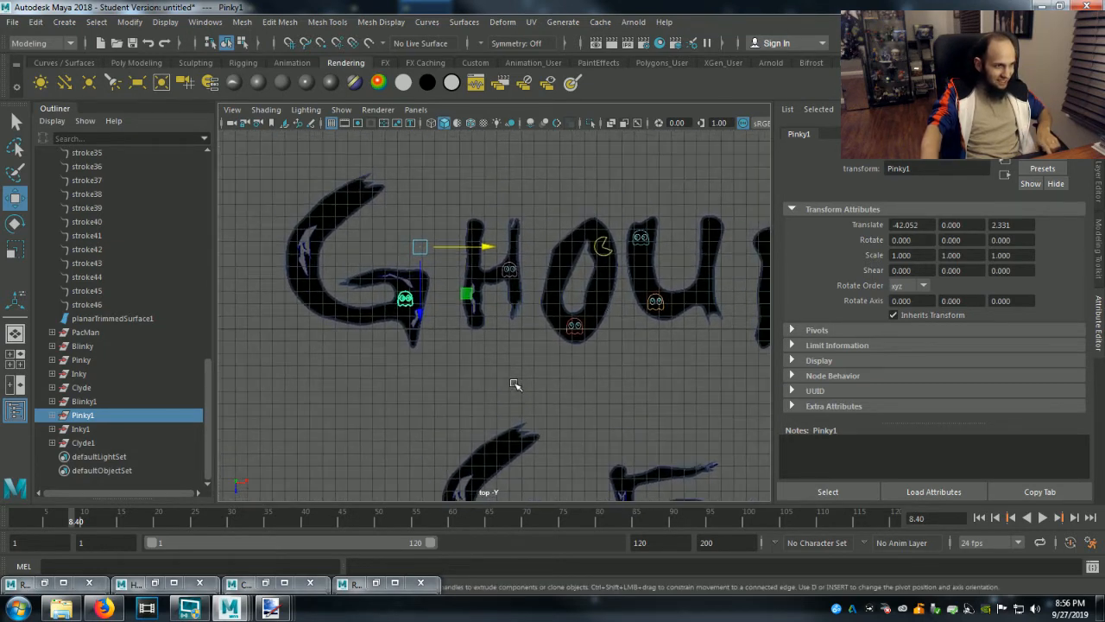
{"action": "left_click_drag", "start_coordinate": [420, 316], "coordinate": [421, 319]}
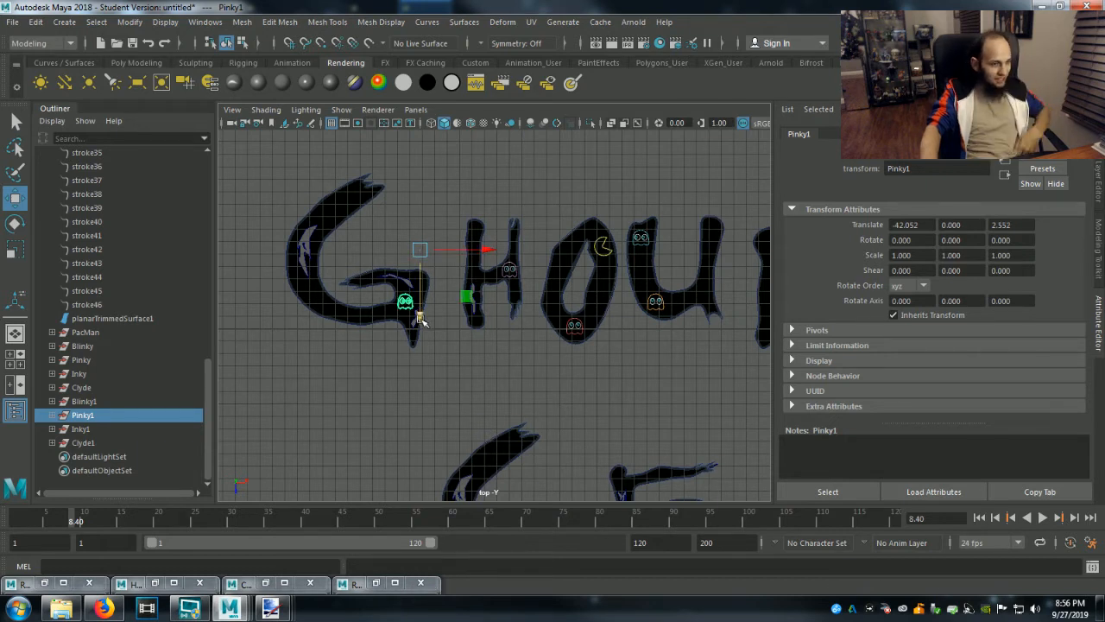
Move the duplicated Inky group onto the upper end of the L in Ghouly, at about X 21.7, Z 0.3.
{"action": "left_click", "coordinate": [81, 430]}
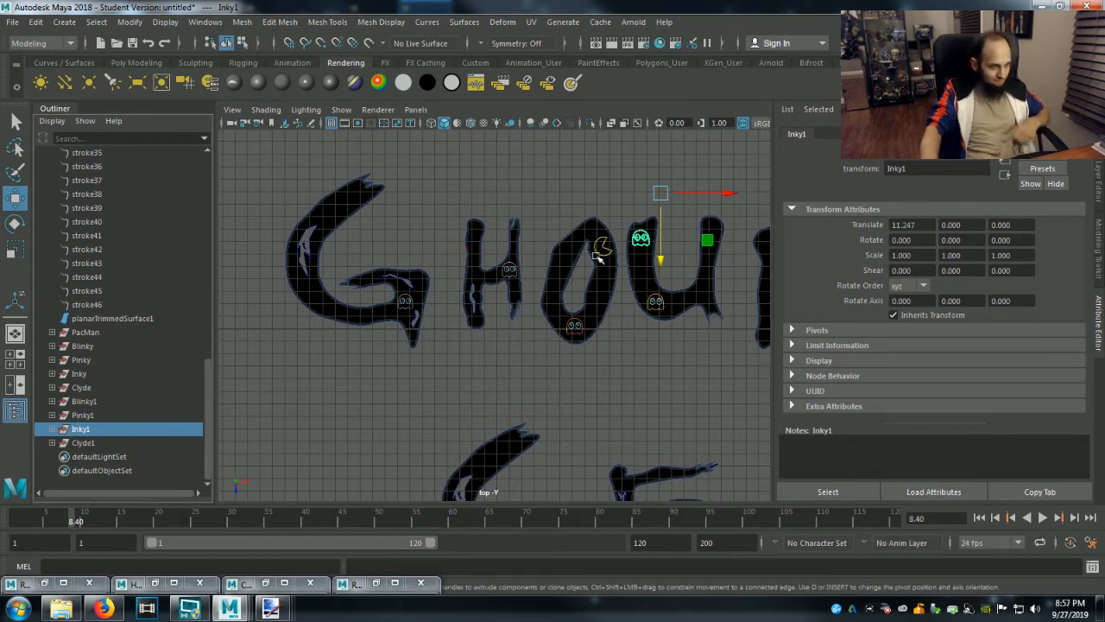
{"action": "left_click_drag", "start_coordinate": [727, 196], "coordinate": [864, 215]}
{"action": "middle_click_drag", "start_coordinate": [690, 347], "coordinate": [651, 377]}
{"action": "scroll", "coordinate": [723, 400], "scroll_direction": "down", "scroll_amount": 1}
{"action": "middle_click_drag", "start_coordinate": [723, 400], "coordinate": [584, 402], "text": "alt"}
{"action": "left_click_drag", "start_coordinate": [681, 209], "coordinate": [740, 211]}
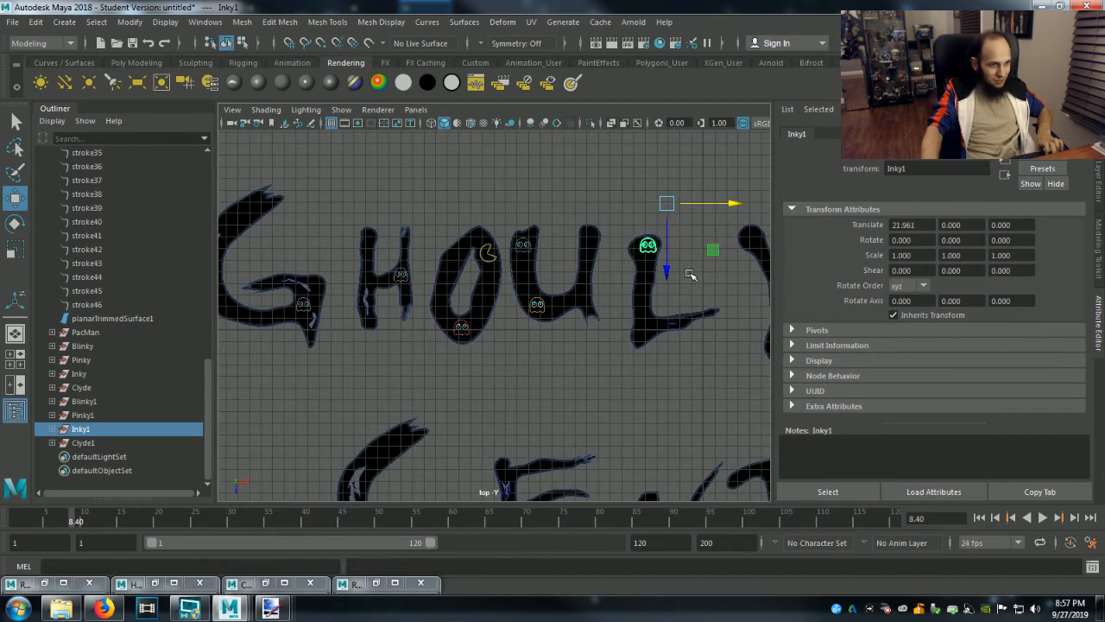
{"action": "left_click_drag", "start_coordinate": [667, 275], "coordinate": [670, 278]}
{"action": "left_click_drag", "start_coordinate": [728, 205], "coordinate": [734, 207]}
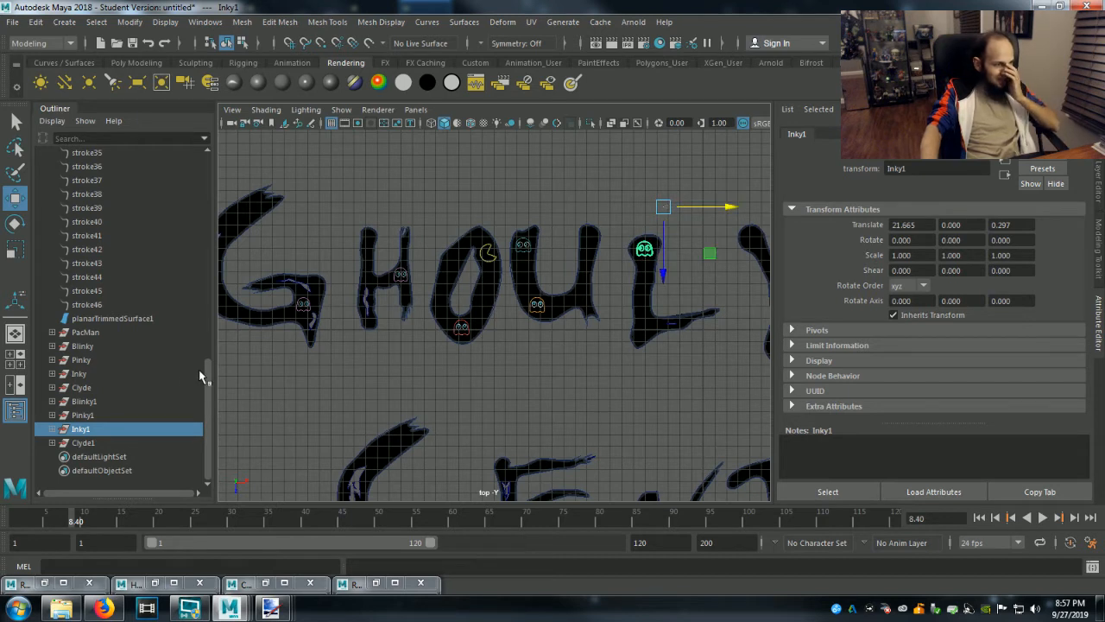
{"action": "left_click", "coordinate": [86, 415]}
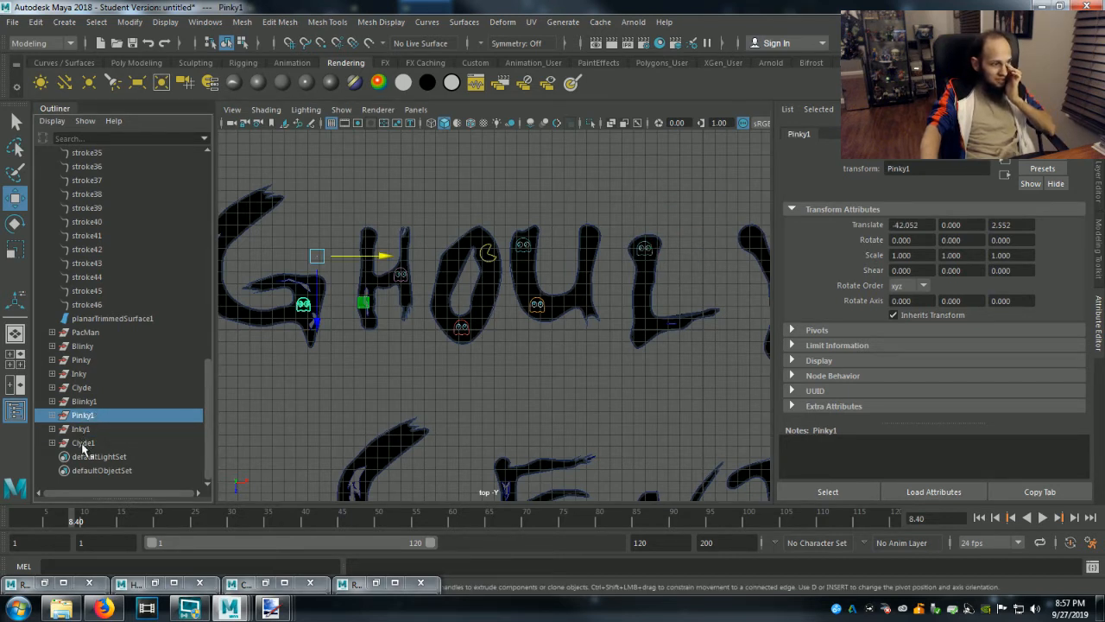
{"action": "left_click", "coordinate": [83, 430]}
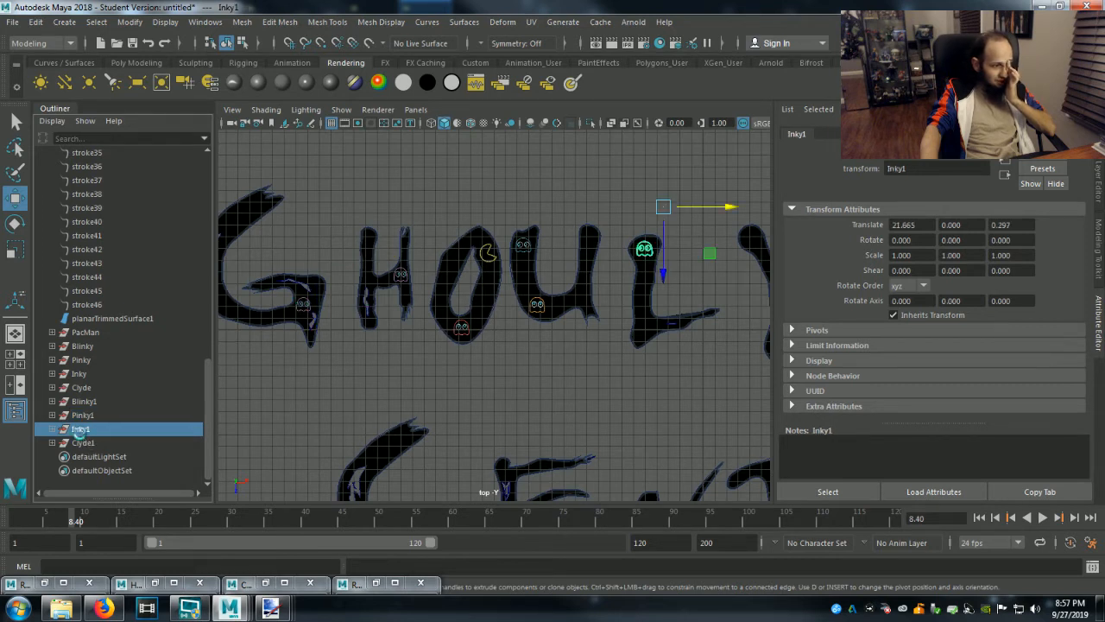
Move the duplicated Clyde1 group onto the upper end of the G in Gentlemen, at about X -66.97, Z 1.99.
{"action": "left_click", "coordinate": [83, 443]}
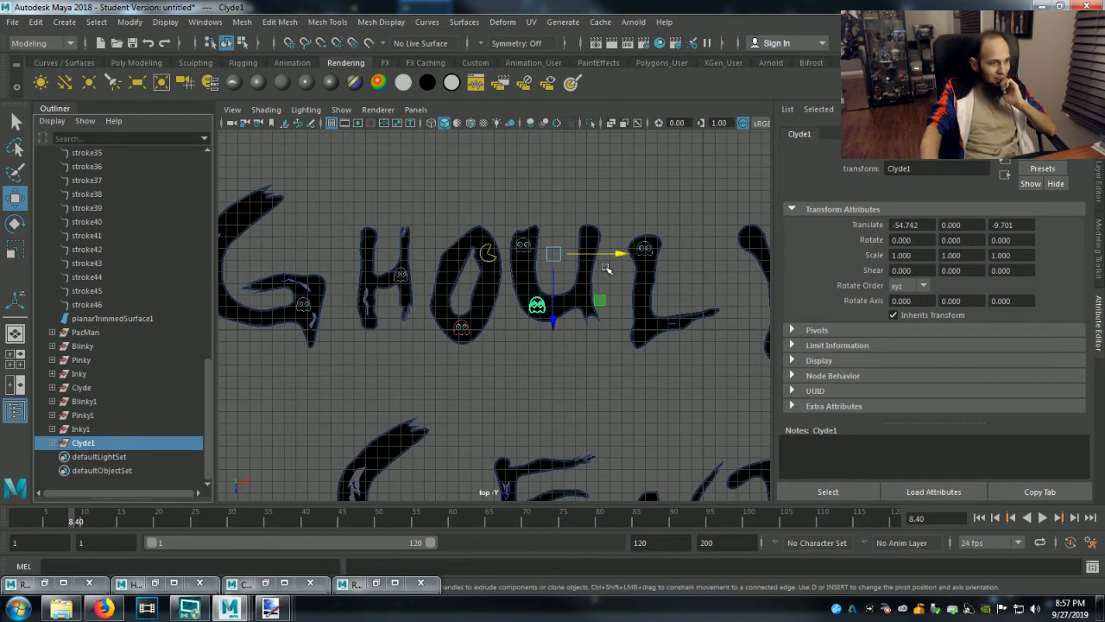
{"action": "left_click_drag", "start_coordinate": [627, 255], "coordinate": [482, 323]}
{"action": "left_click_drag", "start_coordinate": [411, 322], "coordinate": [409, 458]}
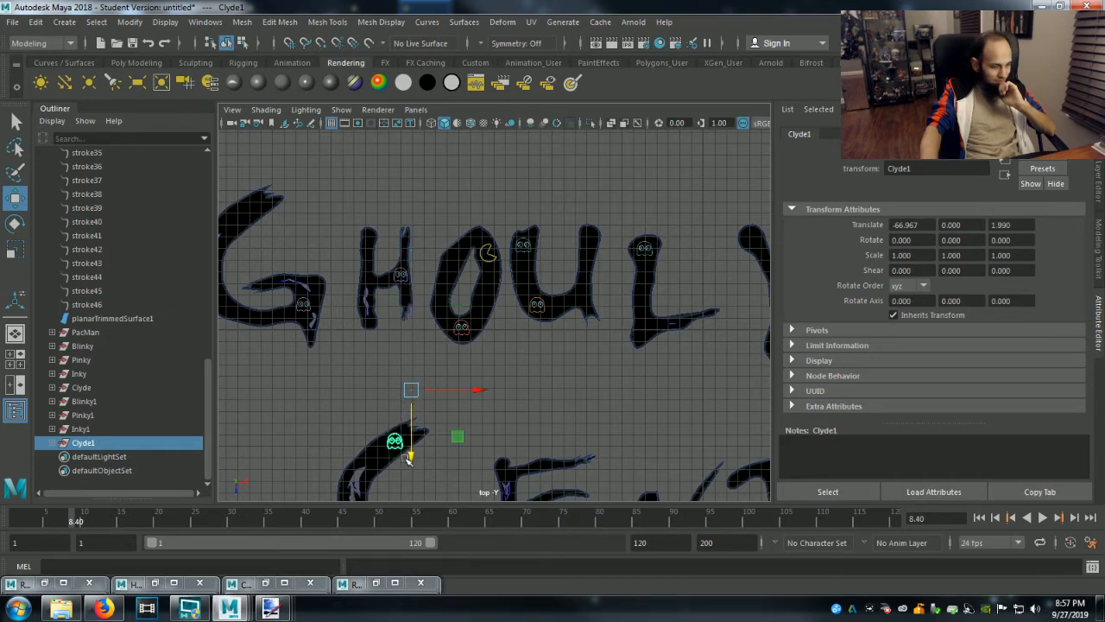
Duplicate the Blinky1, Pinky1, Inky1 and Clyde1 groups together as a further set of ghosts.
{"action": "scroll", "coordinate": [469, 458], "scroll_direction": "down", "scroll_amount": 3}
{"action": "scroll", "coordinate": [469, 457], "scroll_direction": "down", "scroll_amount": 1}
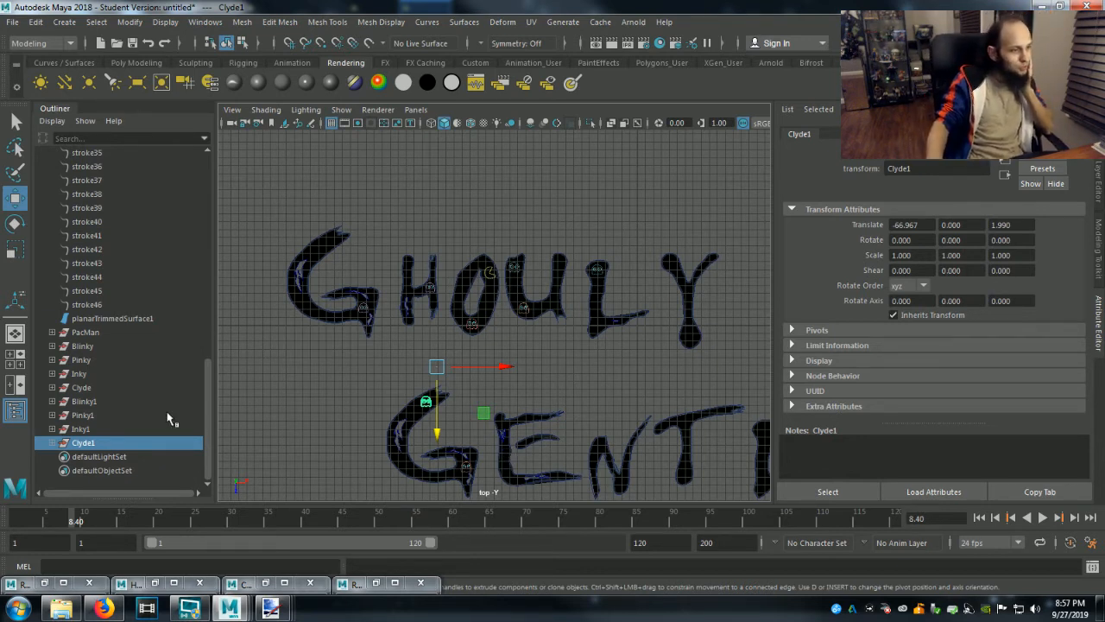
{"action": "left_click", "coordinate": [85, 402]}
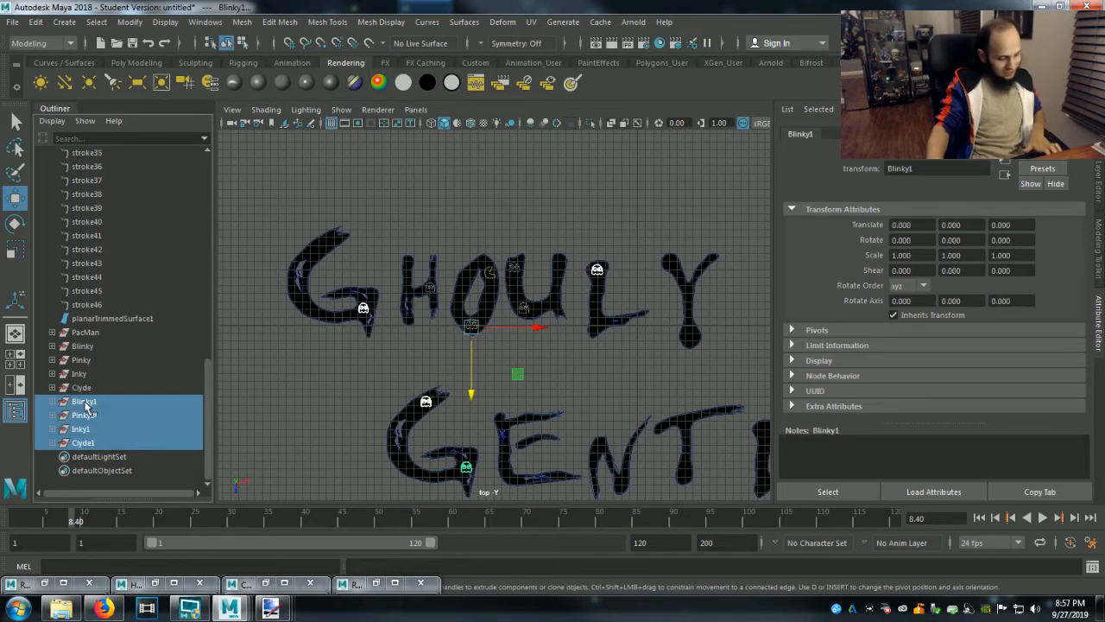
{"action": "scroll", "coordinate": [84, 403], "scroll_direction": "up", "scroll_amount": 10}
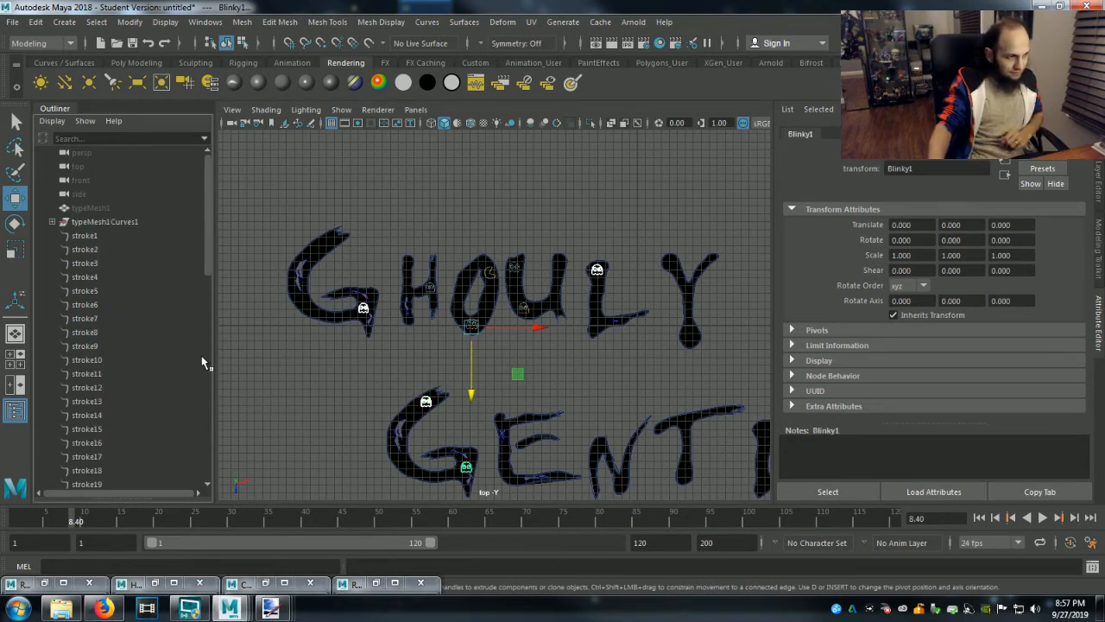
{"action": "scroll", "coordinate": [172, 408], "scroll_direction": "down", "scroll_amount": 10}
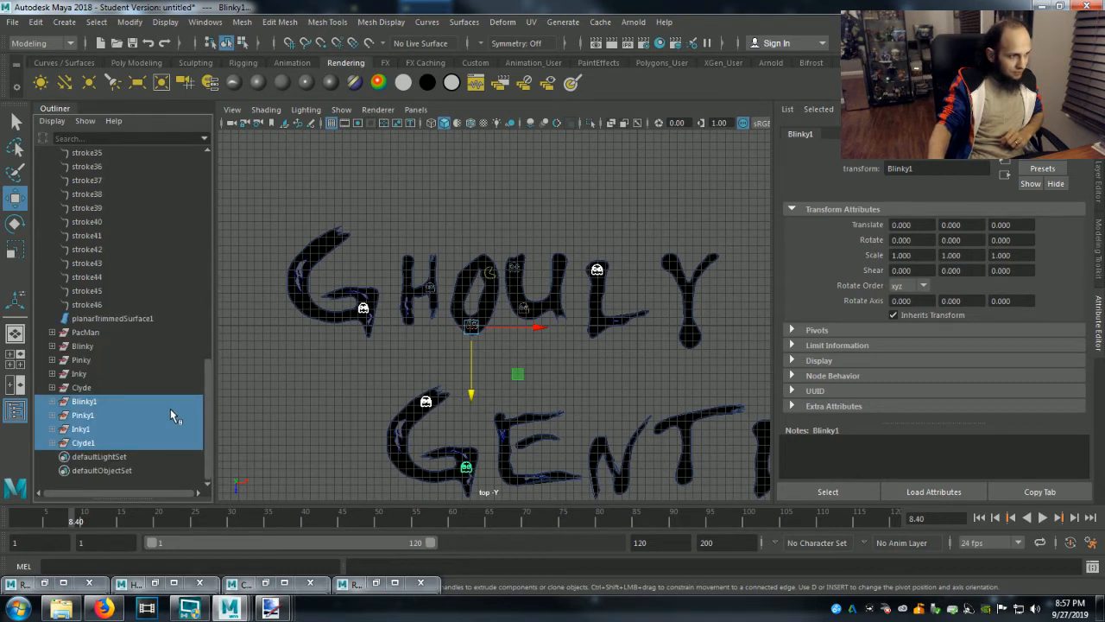
{"action": "key", "text": "ctrl+d"}
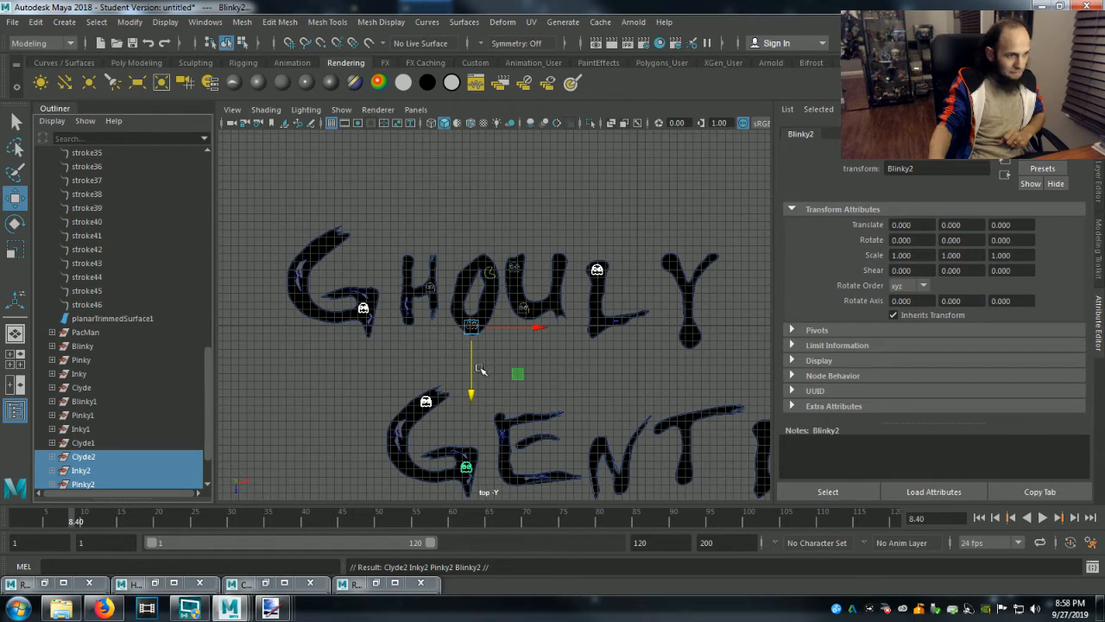
Move the Clyde2 group onto the junction of the T in Gentlemen, at about X -34.59, Z 4.50.
{"action": "left_click", "coordinate": [98, 458]}
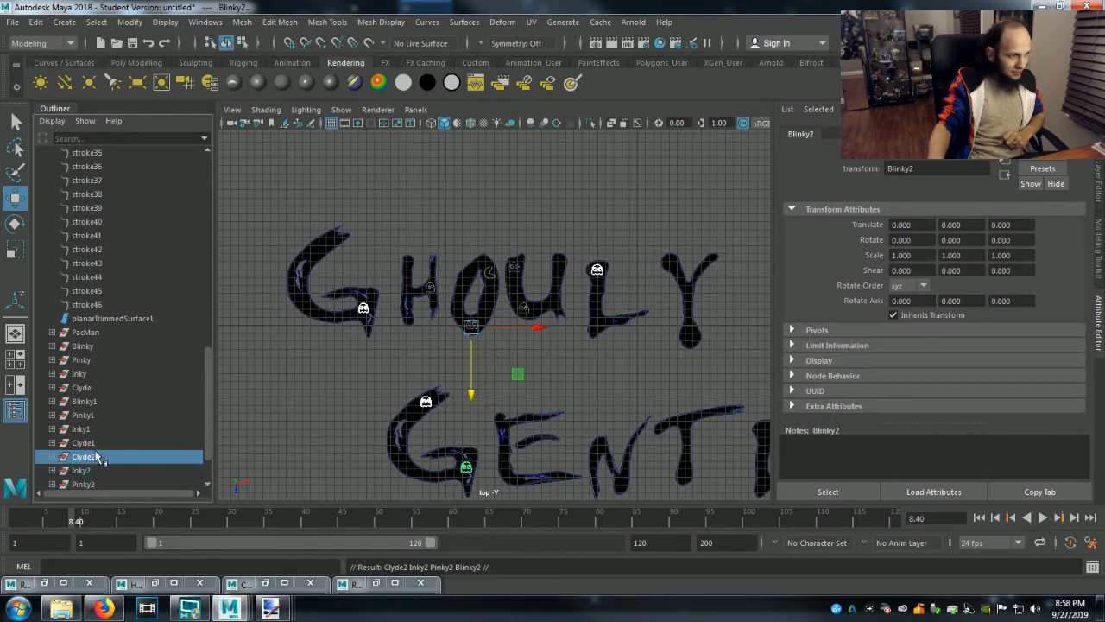
{"action": "left_click_drag", "start_coordinate": [508, 368], "coordinate": [768, 370]}
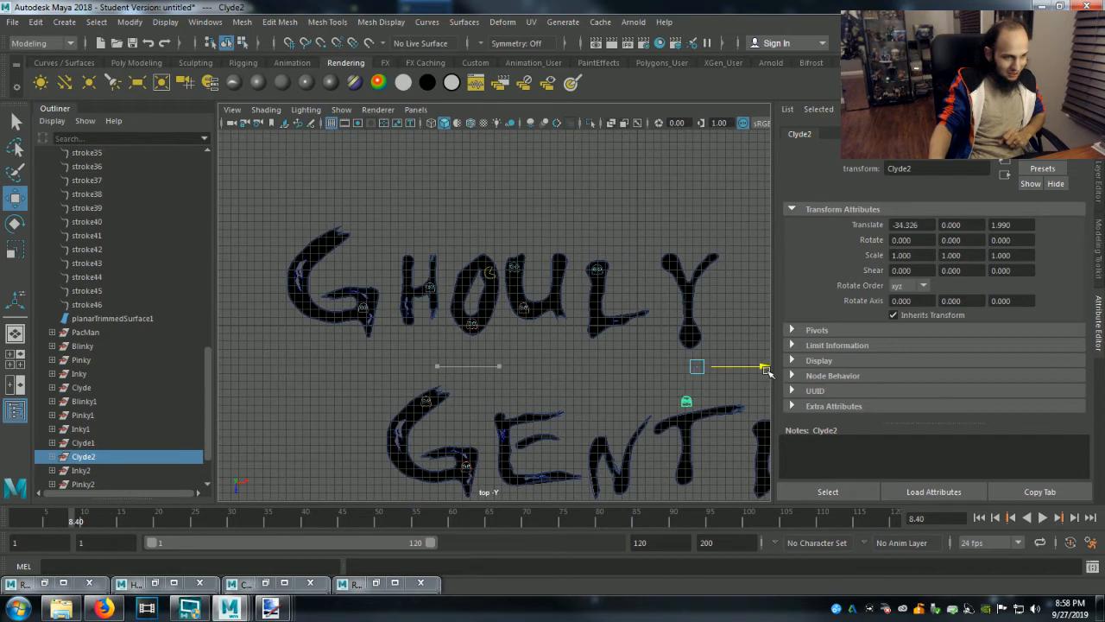
{"action": "left_click_drag", "start_coordinate": [698, 424], "coordinate": [700, 453]}
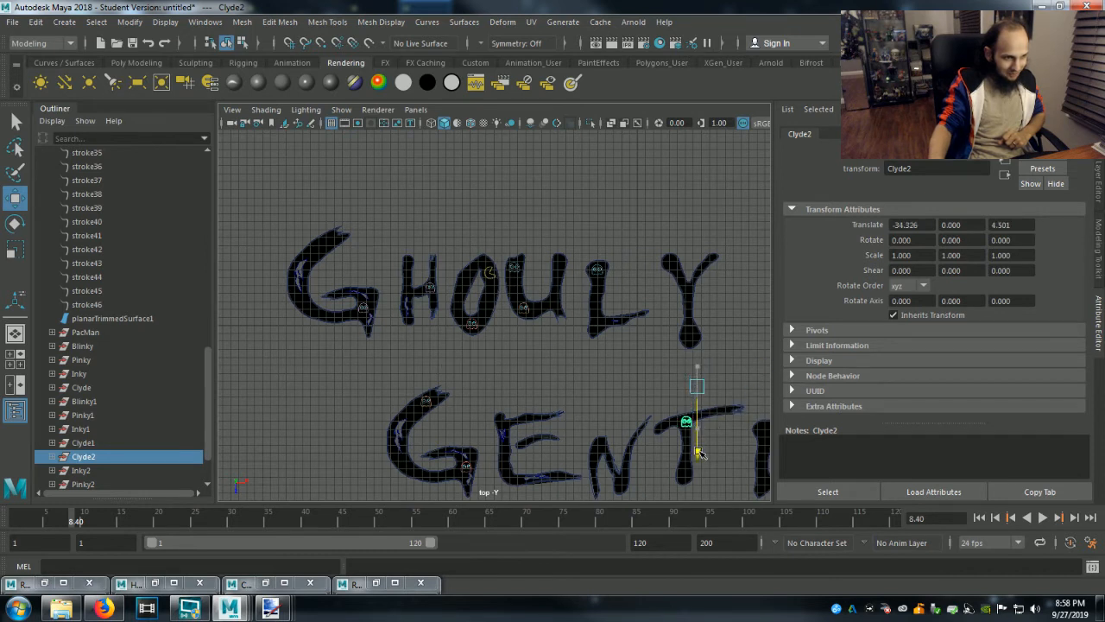
{"action": "left_click_drag", "start_coordinate": [763, 386], "coordinate": [756, 386]}
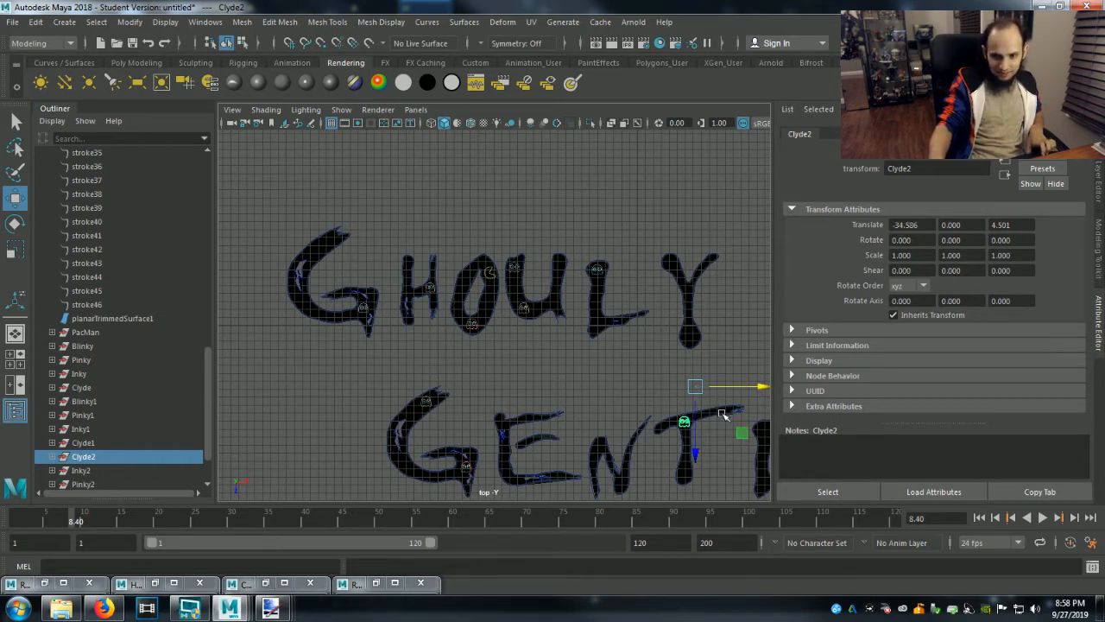
Fine-tune the Clyde2 ghost's depth on the T so it fits inside the crossbar junction, at about Z 4.51.
{"action": "middle_click_drag", "start_coordinate": [742, 432], "coordinate": [693, 332], "text": "alt"}
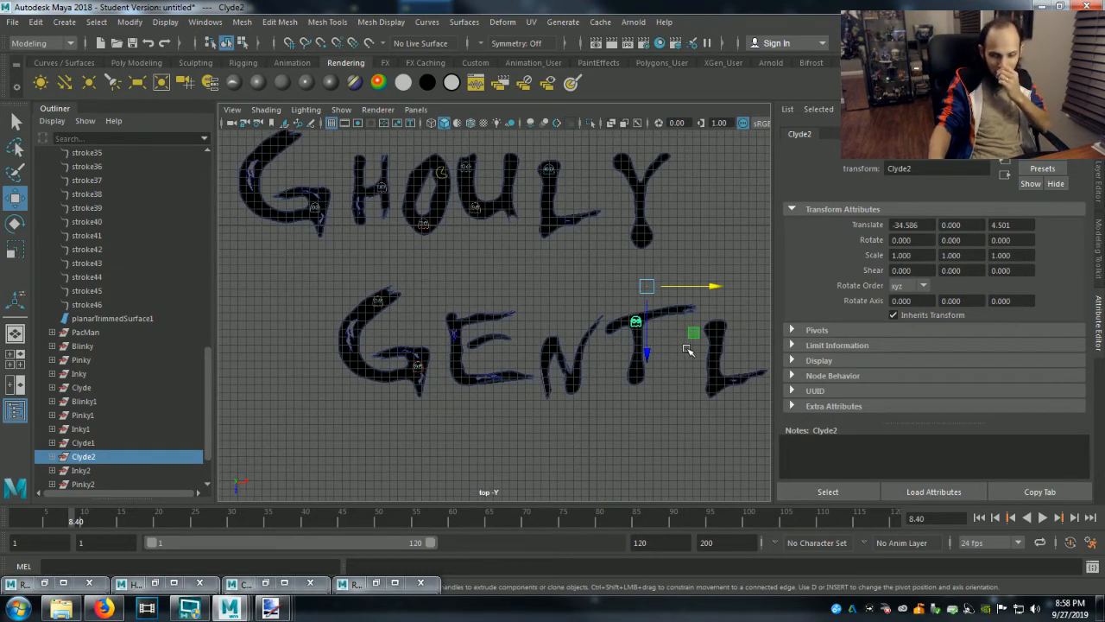
{"action": "scroll", "coordinate": [687, 350], "scroll_direction": "up", "scroll_amount": 8}
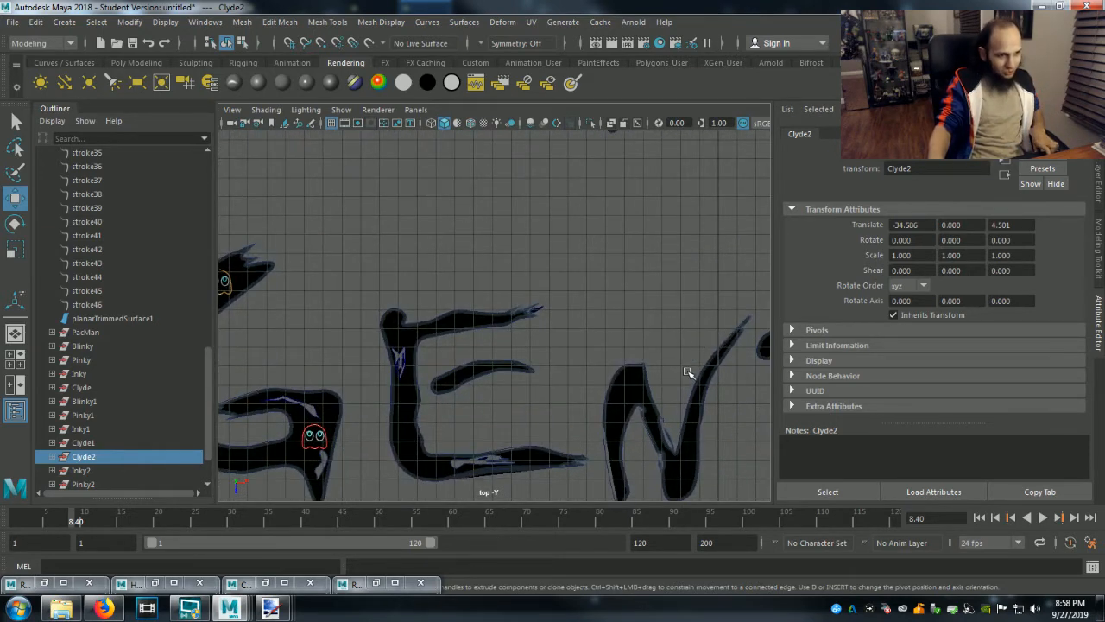
{"action": "middle_click_drag", "start_coordinate": [687, 371], "coordinate": [440, 352], "text": "alt"}
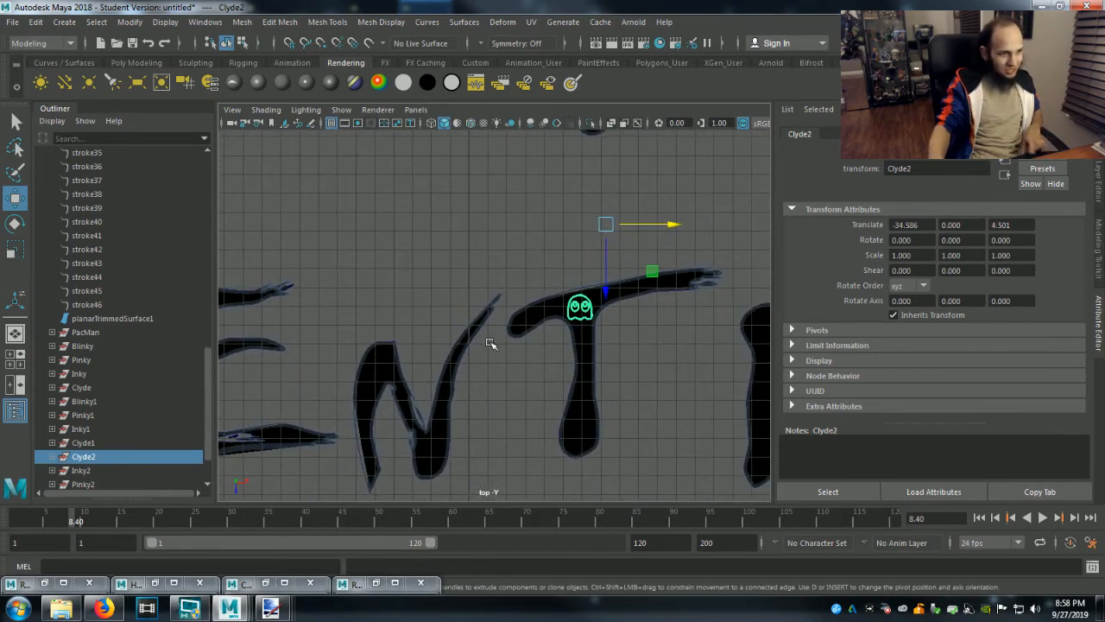
{"action": "left_click_drag", "start_coordinate": [607, 287], "coordinate": [608, 290]}
{"action": "scroll", "coordinate": [656, 321], "scroll_direction": "up", "scroll_amount": 4}
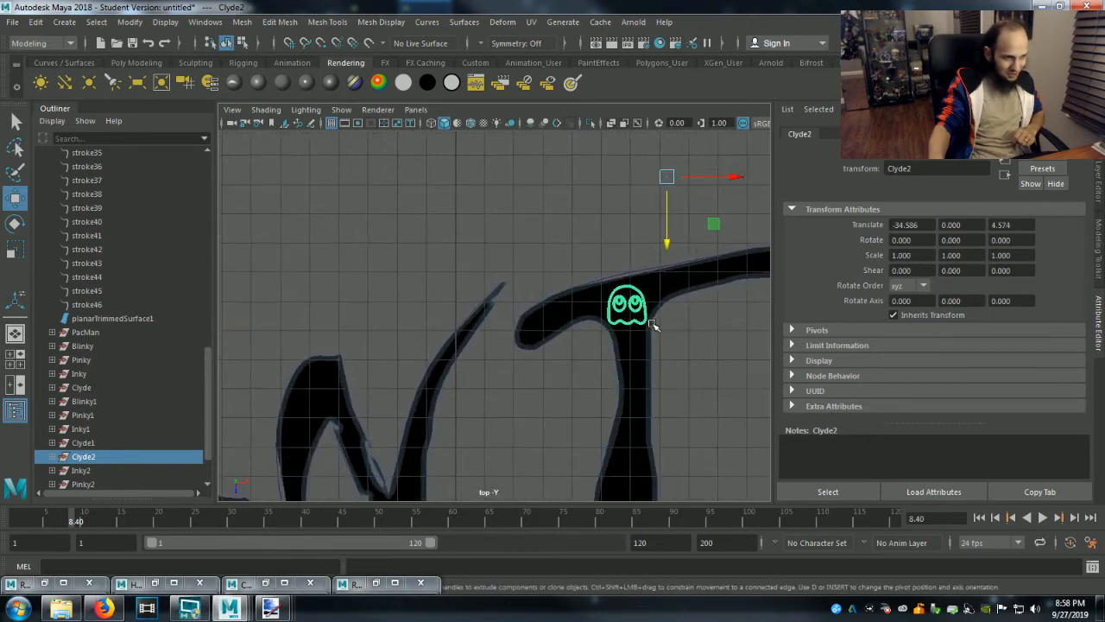
{"action": "left_click_drag", "start_coordinate": [697, 225], "coordinate": [699, 224]}
{"action": "scroll", "coordinate": [716, 338], "scroll_direction": "down", "scroll_amount": 10}
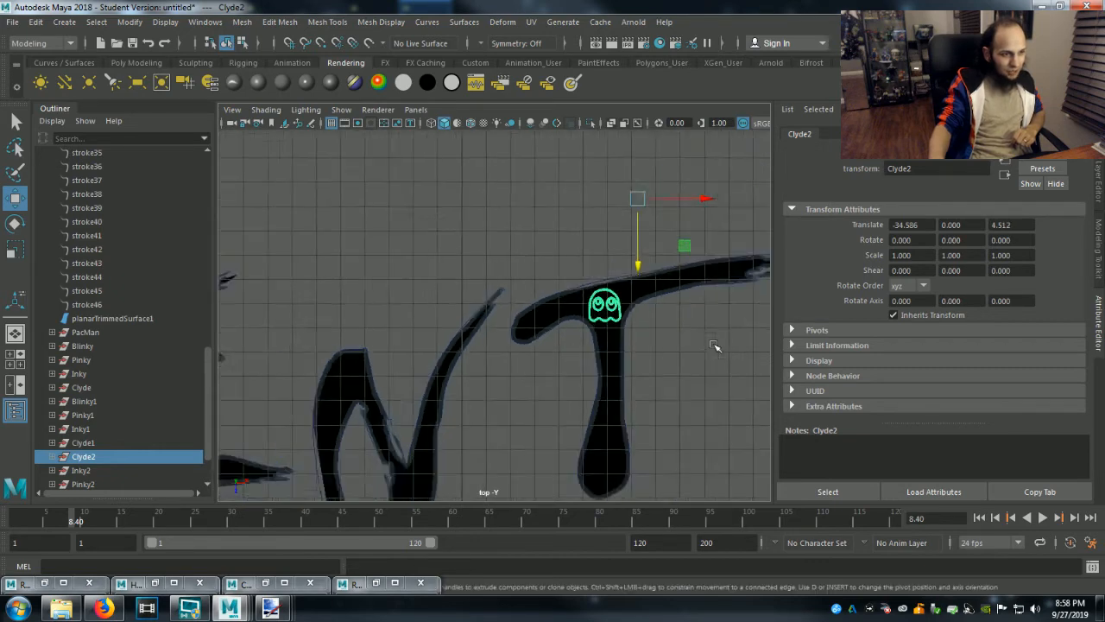
Move the Inky2 group onto the upper end of the G in Ghouly, at about X -12.49, Z -2.90.
{"action": "scroll", "coordinate": [714, 344], "scroll_direction": "up", "scroll_amount": 1}
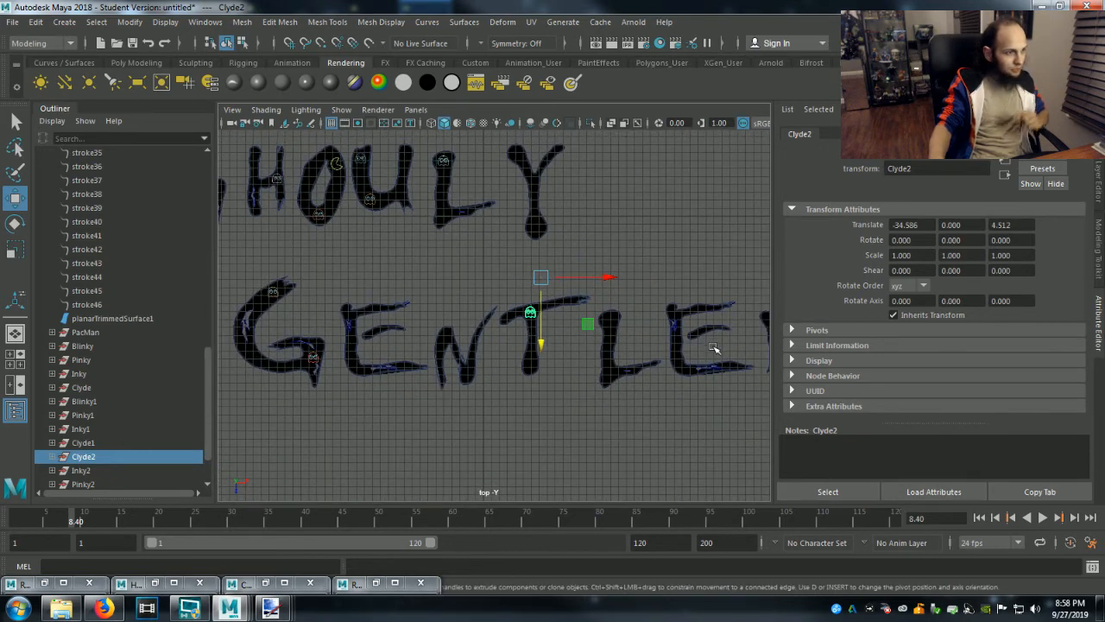
{"action": "left_click", "coordinate": [82, 471]}
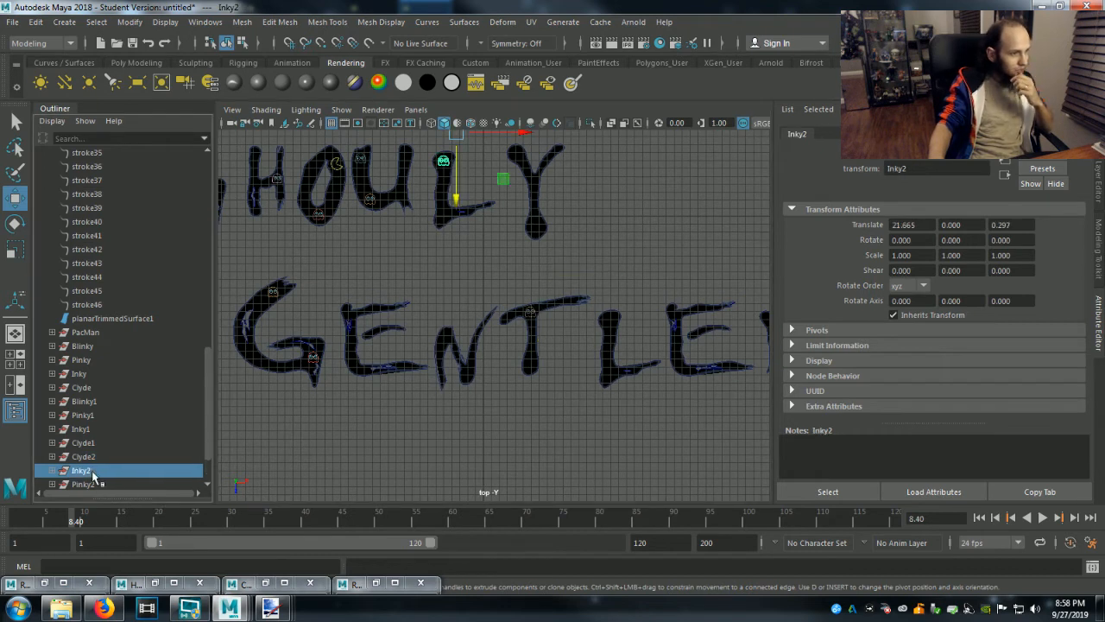
{"action": "left_click_drag", "start_coordinate": [456, 197], "coordinate": [457, 345]}
{"action": "left_click_drag", "start_coordinate": [518, 284], "coordinate": [367, 298]}
{"action": "middle_click_drag", "start_coordinate": [391, 418], "coordinate": [552, 461], "text": "alt"}
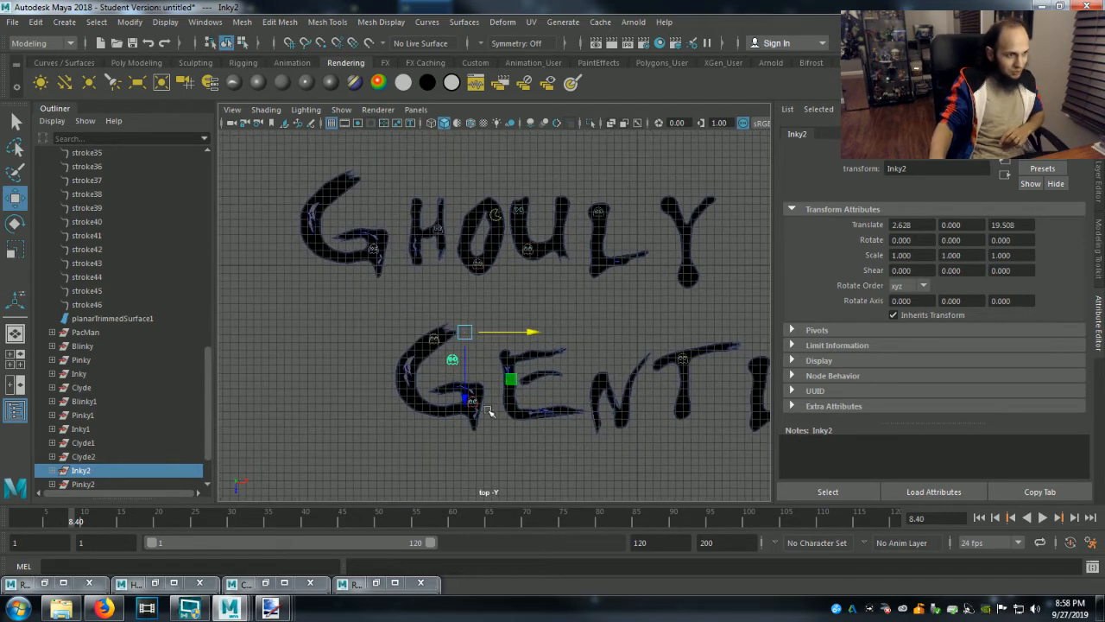
{"action": "left_click_drag", "start_coordinate": [469, 399], "coordinate": [471, 213]}
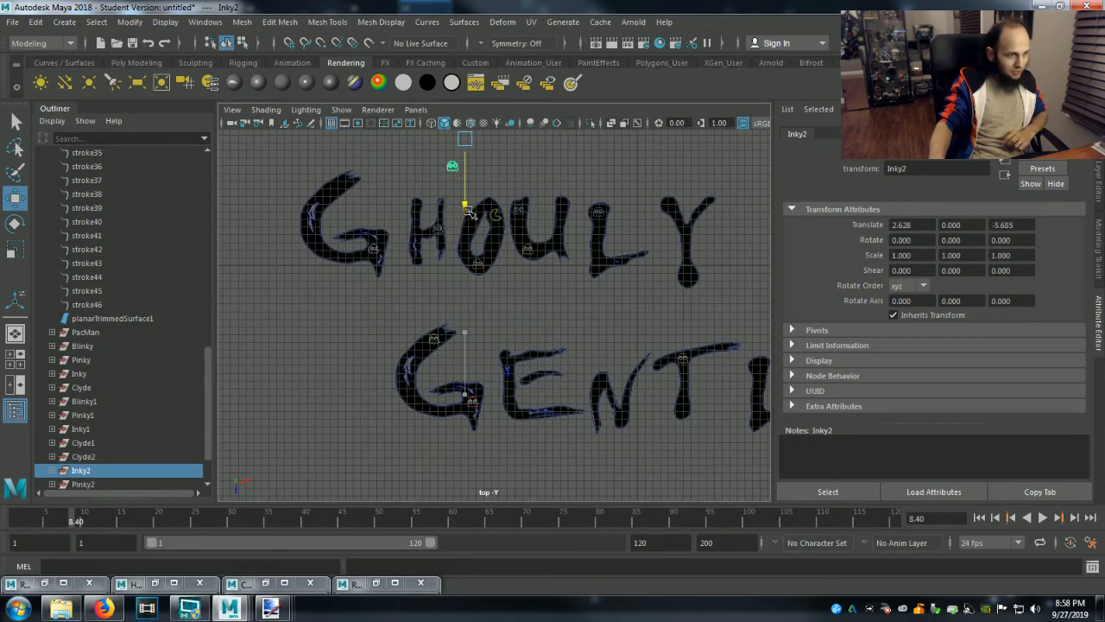
{"action": "left_click_drag", "start_coordinate": [539, 143], "coordinate": [421, 173]}
{"action": "left_click_drag", "start_coordinate": [349, 208], "coordinate": [349, 228]}
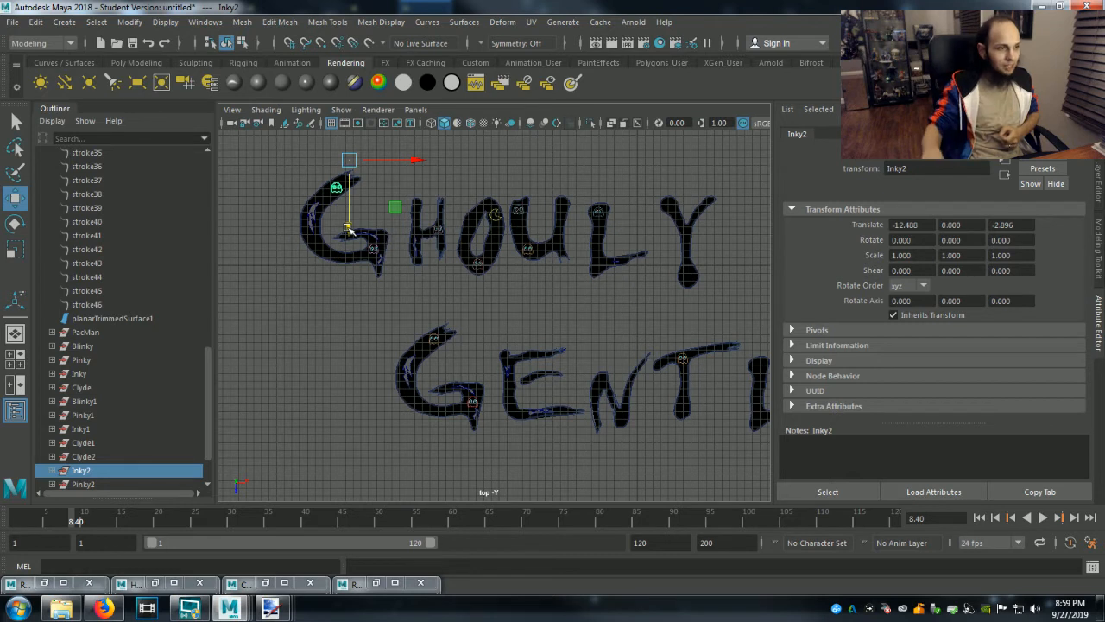
Move the Pinky2 group onto the lower corner of the L in Ghouly, at about X -12.72, Z 4.44.
{"action": "scroll", "coordinate": [202, 346], "scroll_direction": "down", "scroll_amount": 2}
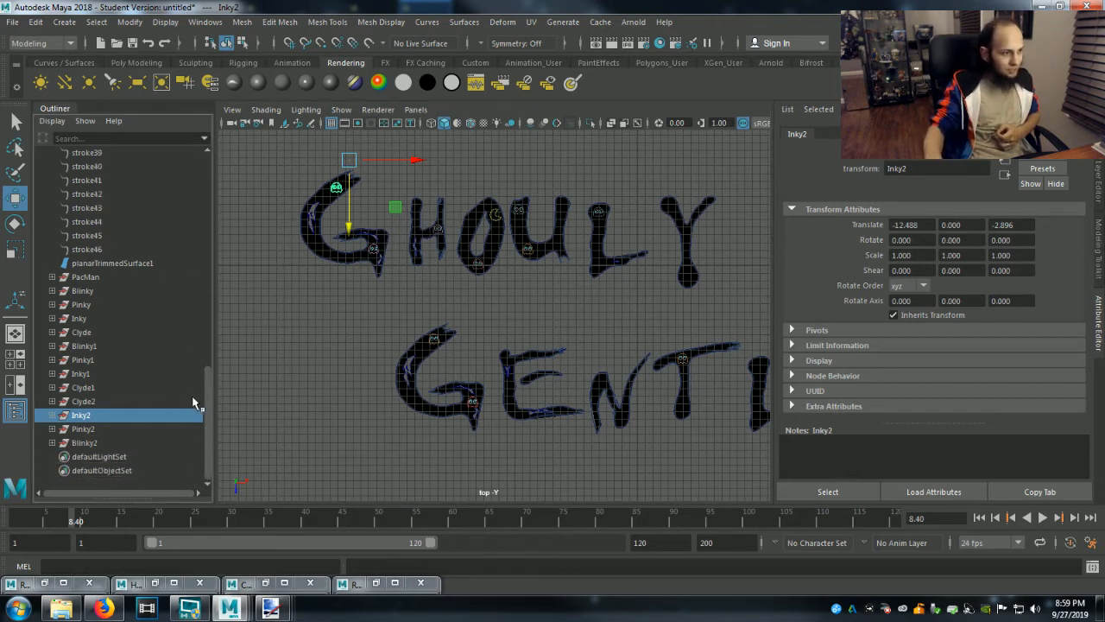
{"action": "left_click", "coordinate": [89, 432]}
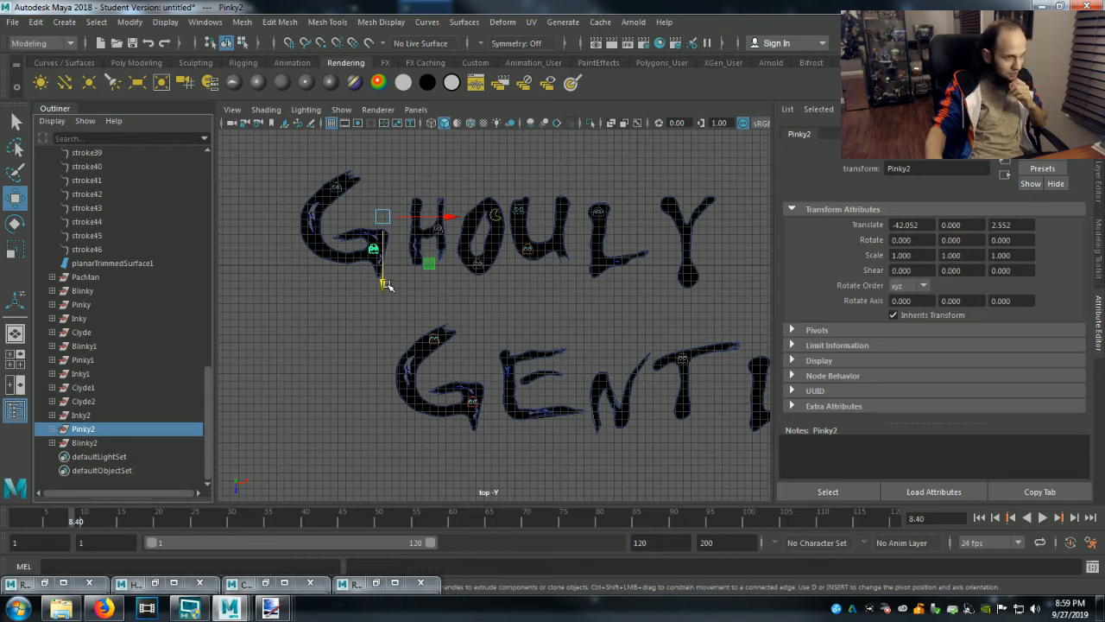
{"action": "left_click_drag", "start_coordinate": [449, 214], "coordinate": [678, 222]}
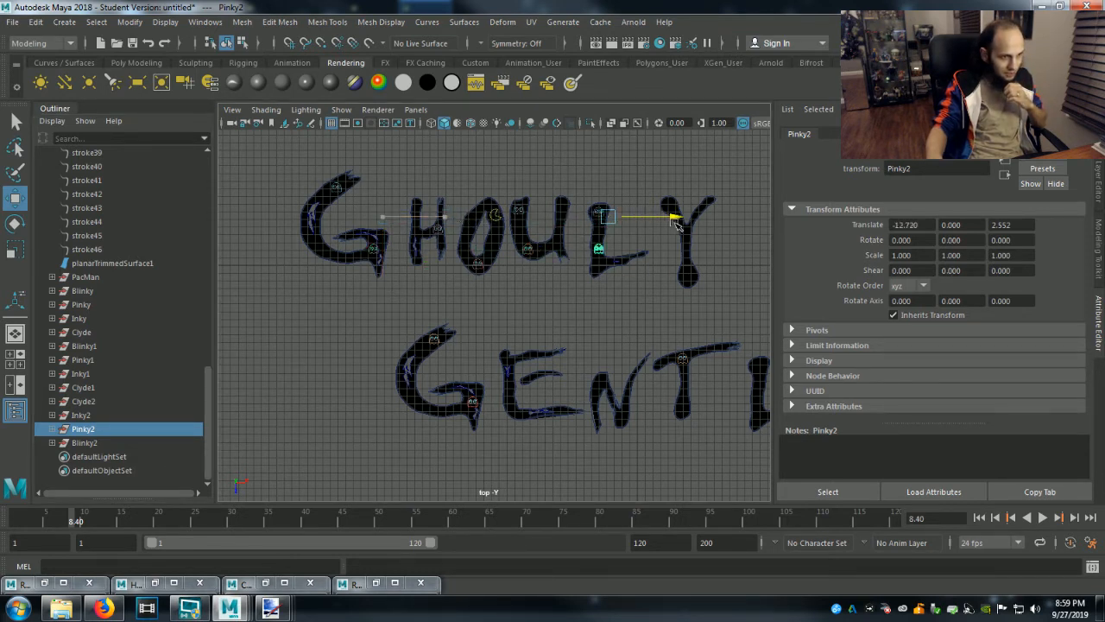
{"action": "left_click_drag", "start_coordinate": [605, 279], "coordinate": [610, 296]}
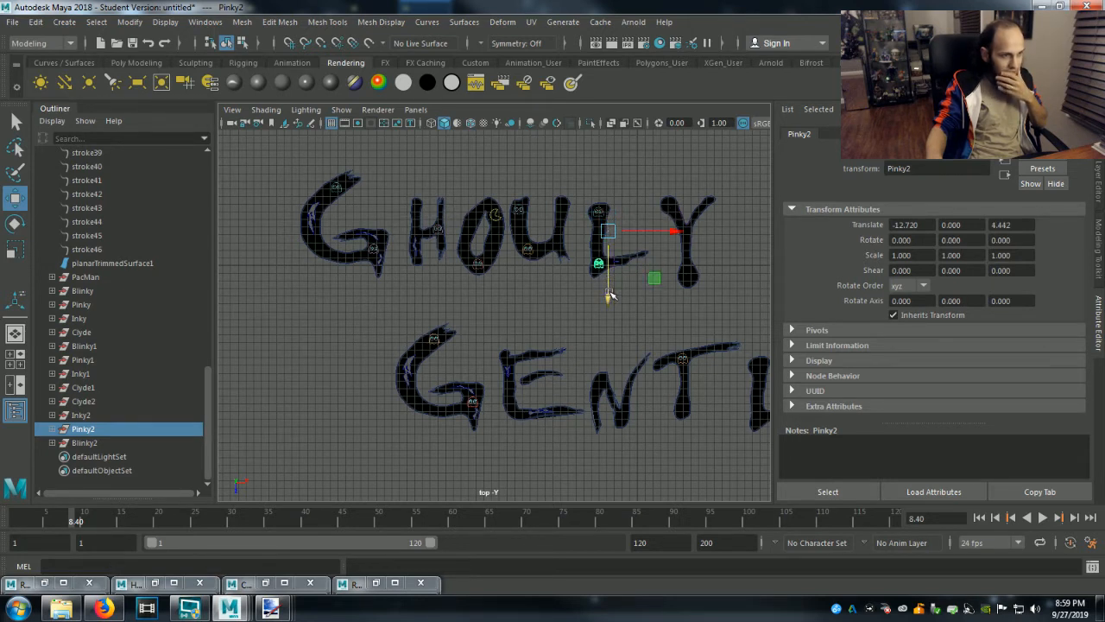
Move the pasted__LightMoveable group inside Blinky2 onto the foot of the Y in Ghouly, at about X 4.55, Z -5.65.
{"action": "left_click", "coordinate": [86, 443]}
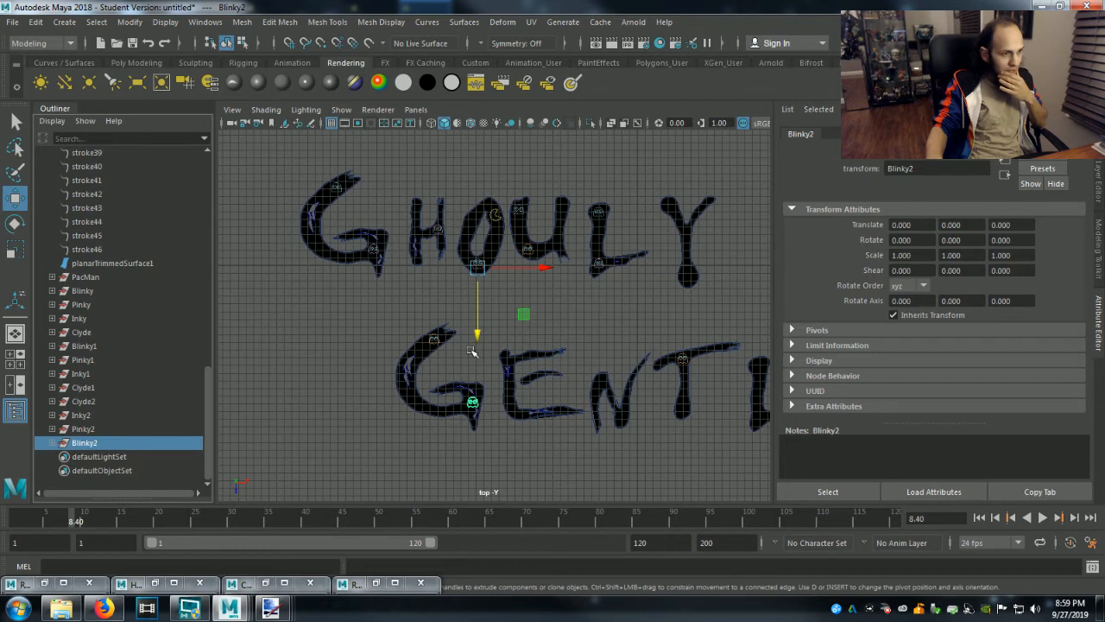
{"action": "left_click", "coordinate": [52, 442]}
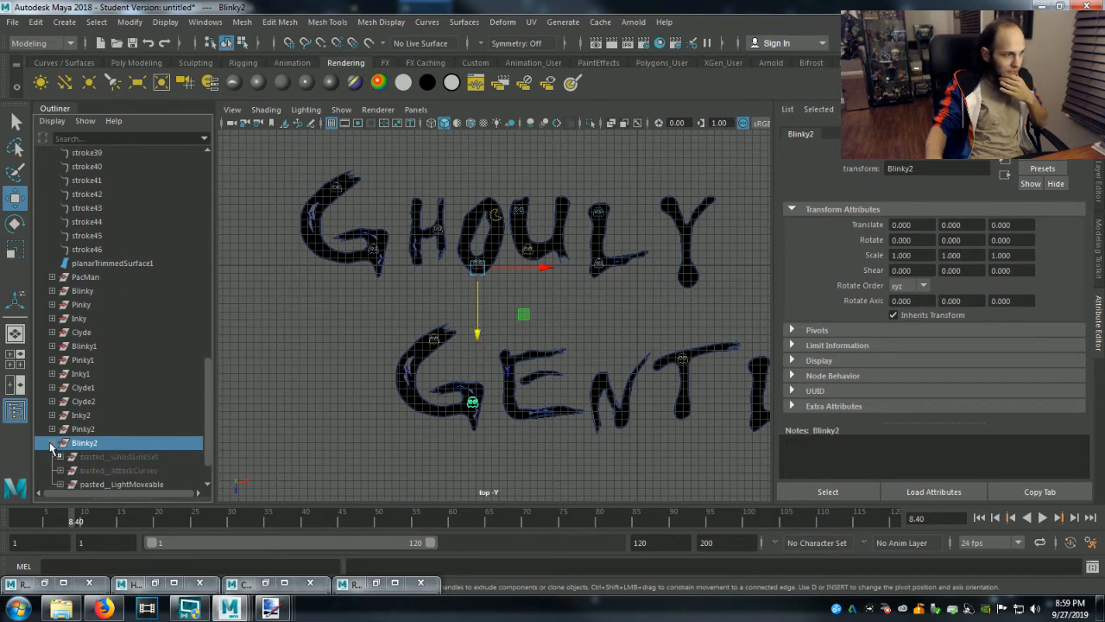
{"action": "left_click", "coordinate": [96, 484]}
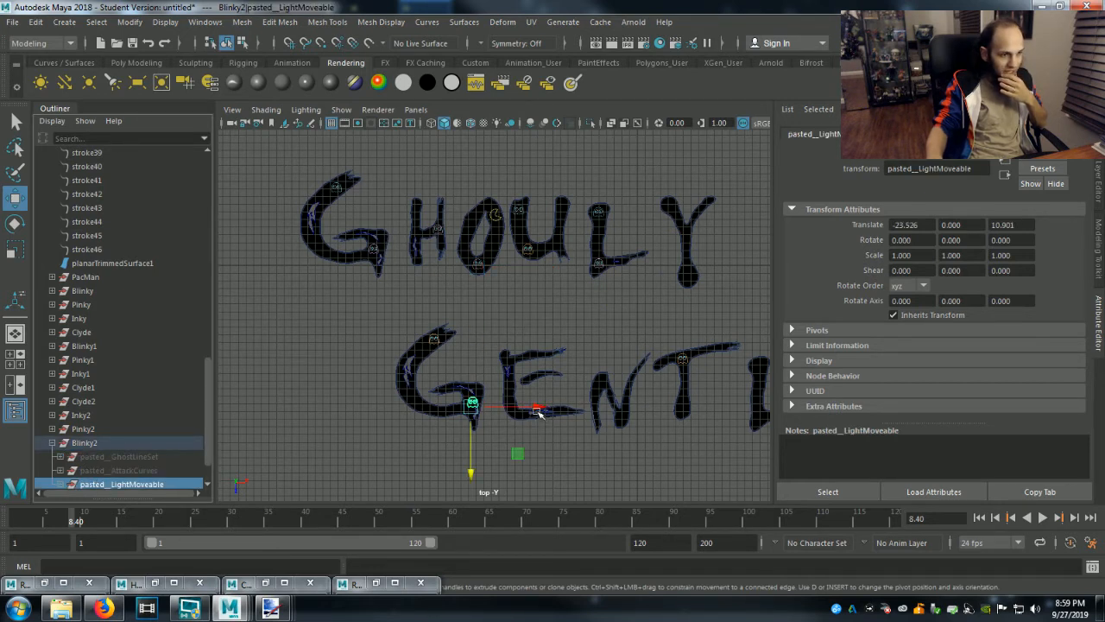
{"action": "left_click_drag", "start_coordinate": [537, 410], "coordinate": [748, 423]}
{"action": "left_click_drag", "start_coordinate": [683, 467], "coordinate": [702, 343]}
{"action": "left_click_drag", "start_coordinate": [751, 280], "coordinate": [754, 280]}
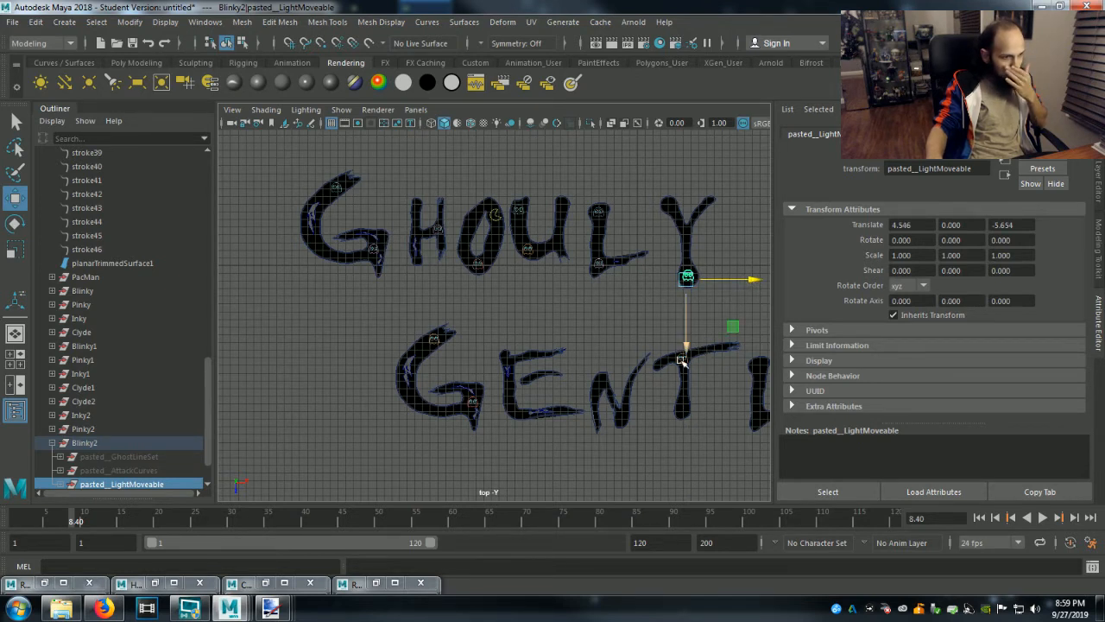
{"action": "left_click", "coordinate": [52, 442]}
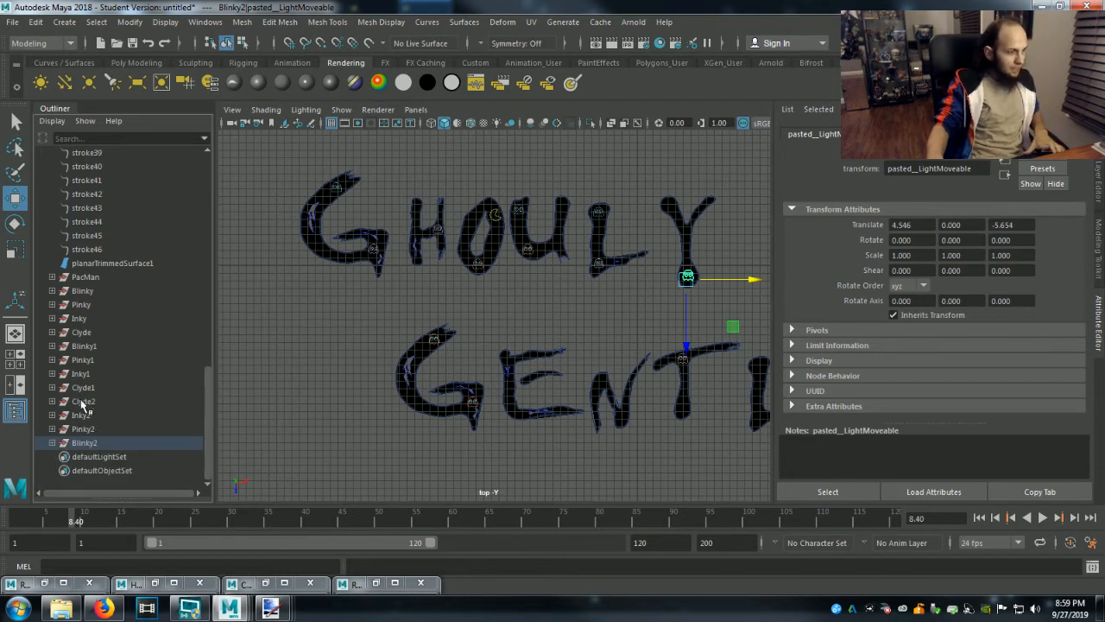
Duplicate the Clyde2, Inky2, Pinky2 and Blinky2 groups together.
{"action": "left_click", "coordinate": [83, 403]}
{"action": "left_click", "coordinate": [86, 444], "text": "shift"}
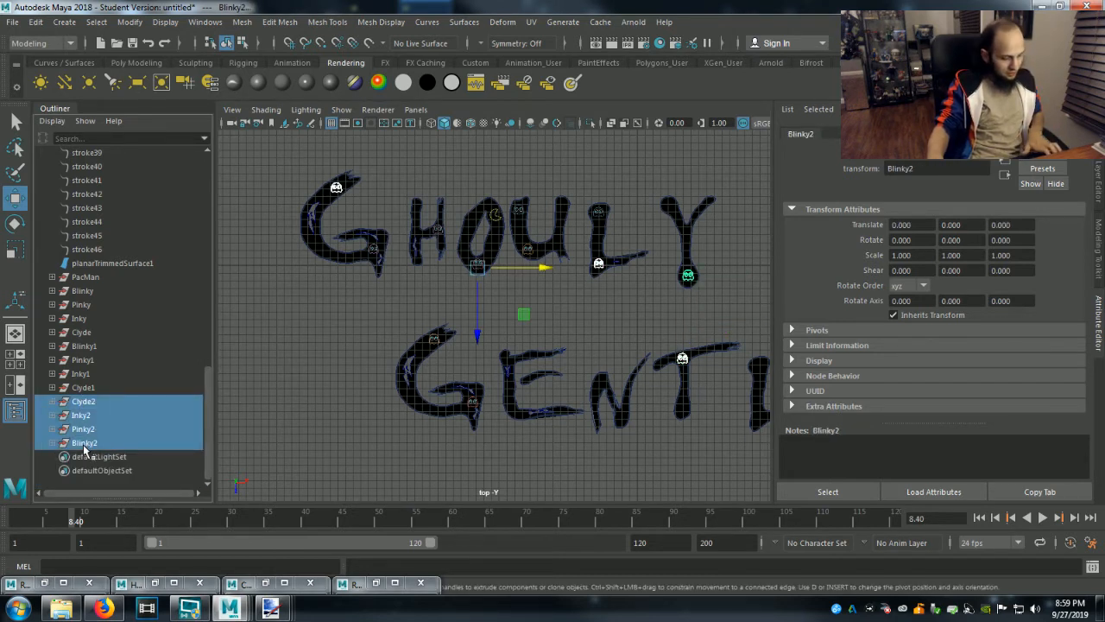
{"action": "key", "text": "ctrl+d"}
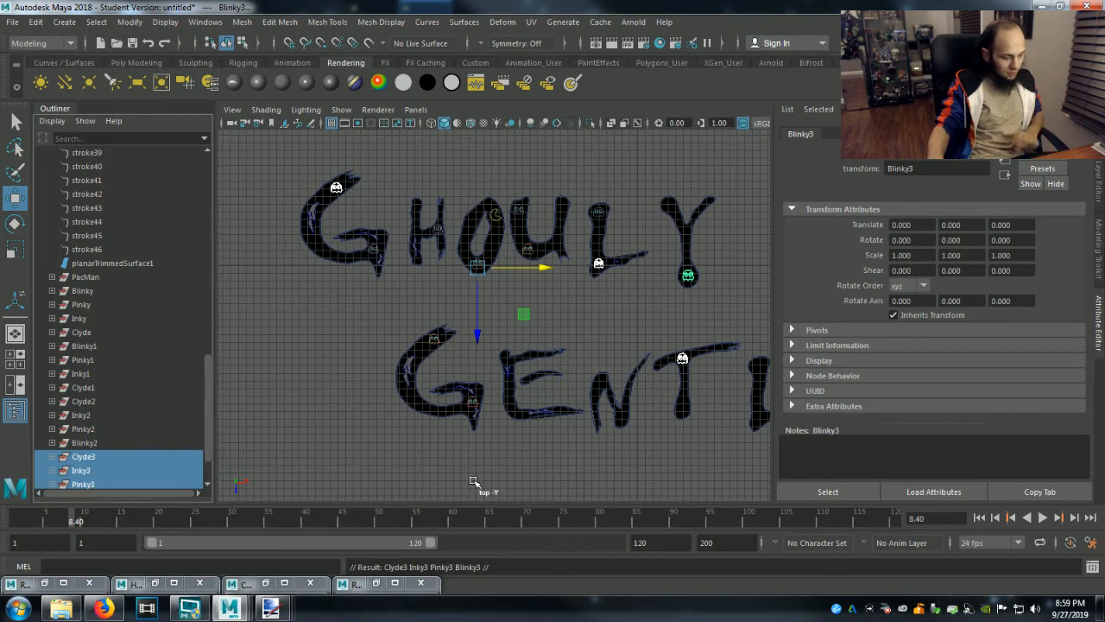
Move the Clyde3 group onto the upper left arm of the Y in Ghouly, at about X -36.30, Z -15.46.
{"action": "middle_click_drag", "start_coordinate": [512, 477], "coordinate": [404, 471], "text": "alt"}
{"action": "scroll", "coordinate": [86, 473], "scroll_direction": "down", "scroll_amount": 2}
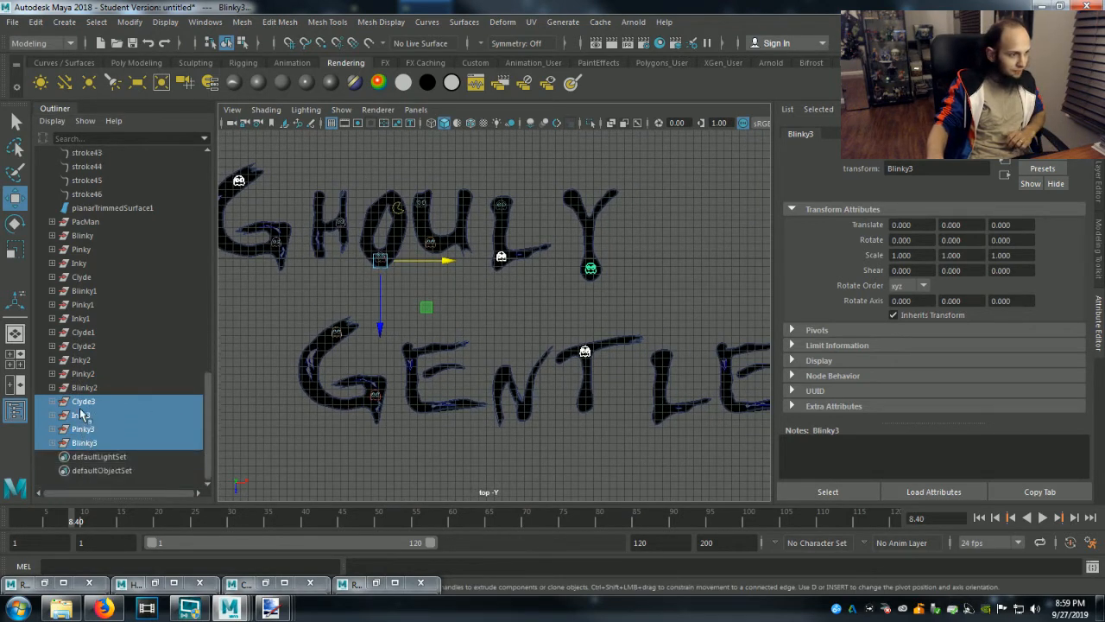
{"action": "left_click", "coordinate": [84, 401]}
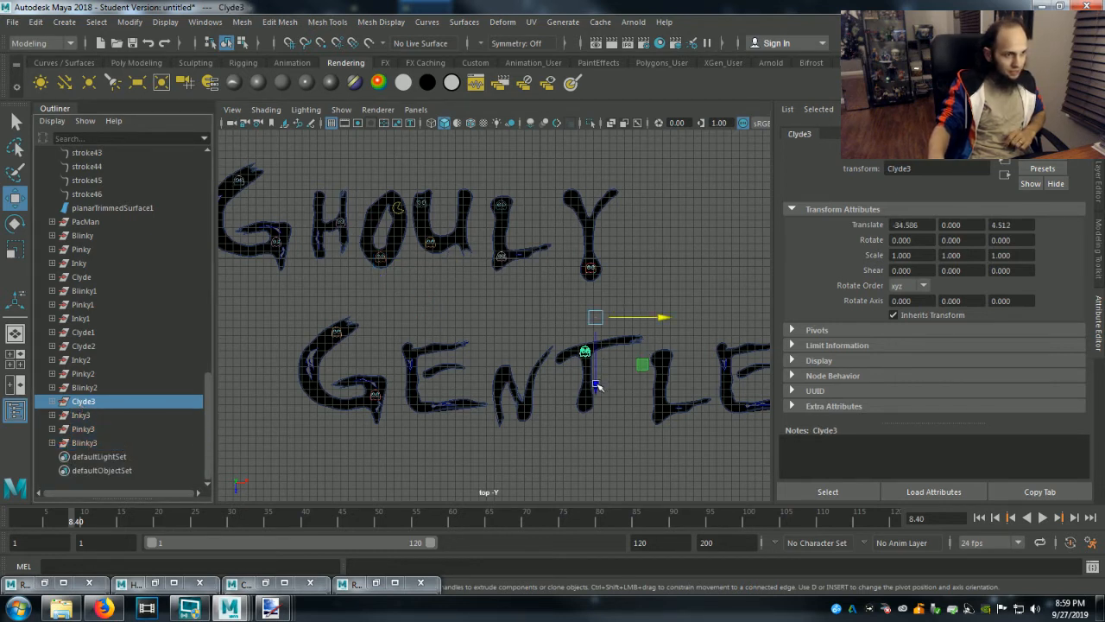
{"action": "left_click_drag", "start_coordinate": [594, 383], "coordinate": [607, 234]}
{"action": "left_click_drag", "start_coordinate": [671, 168], "coordinate": [652, 164]}
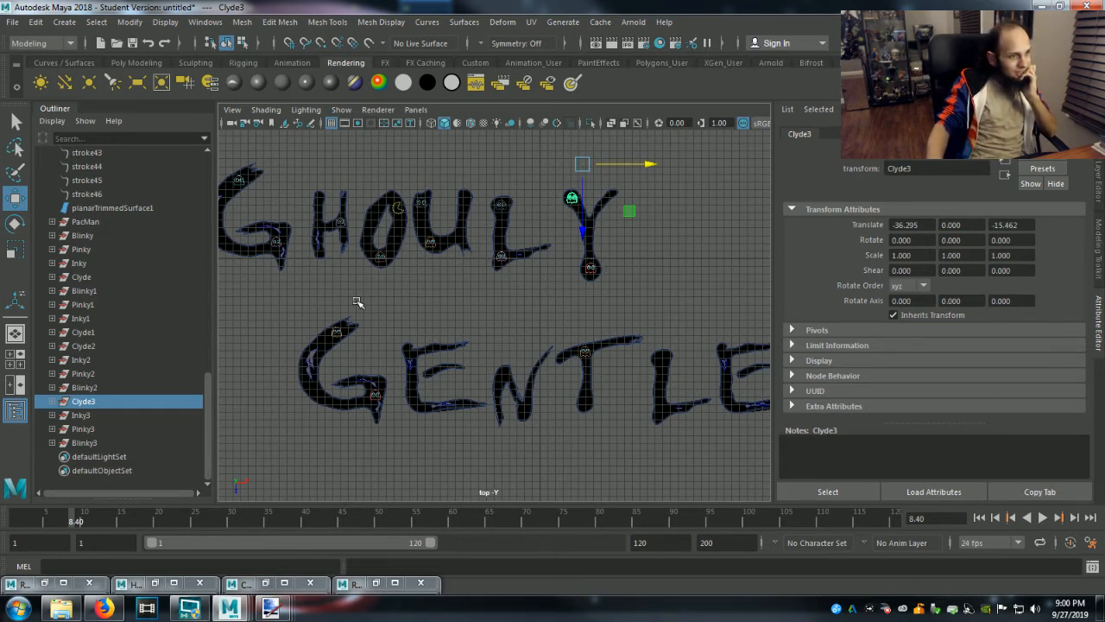
Move the Inky3 group onto the lower corner of the first E in Gentlemen, at about X 11.06, Z 26.73.
{"action": "left_click", "coordinate": [81, 415]}
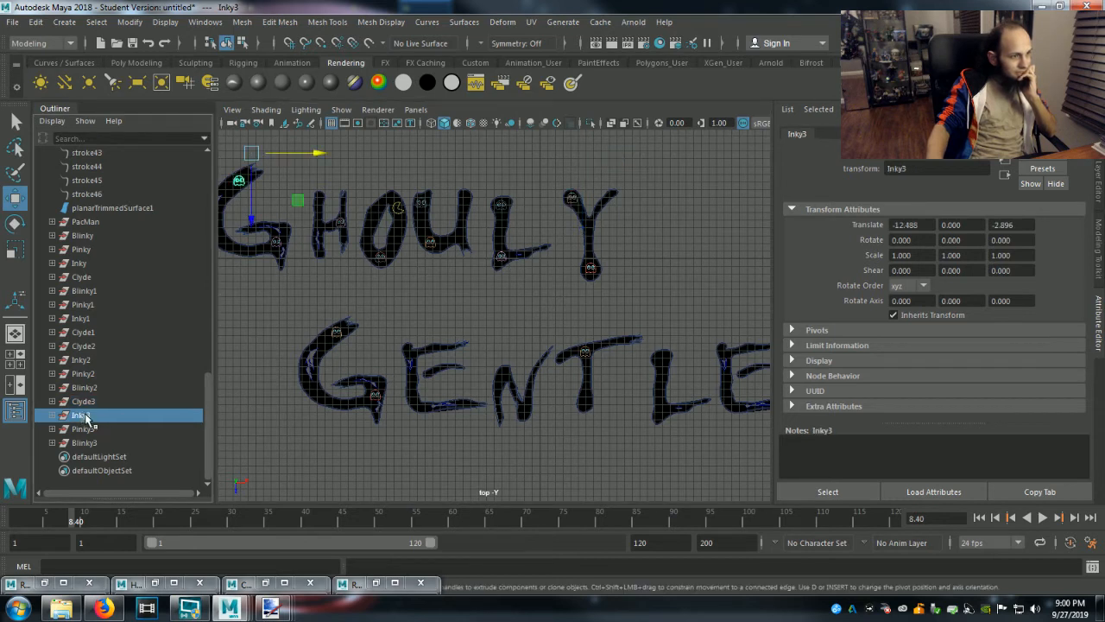
{"action": "left_click_drag", "start_coordinate": [324, 151], "coordinate": [474, 205]}
{"action": "left_click_drag", "start_coordinate": [404, 222], "coordinate": [418, 430]}
{"action": "left_click_drag", "start_coordinate": [469, 355], "coordinate": [493, 361]}
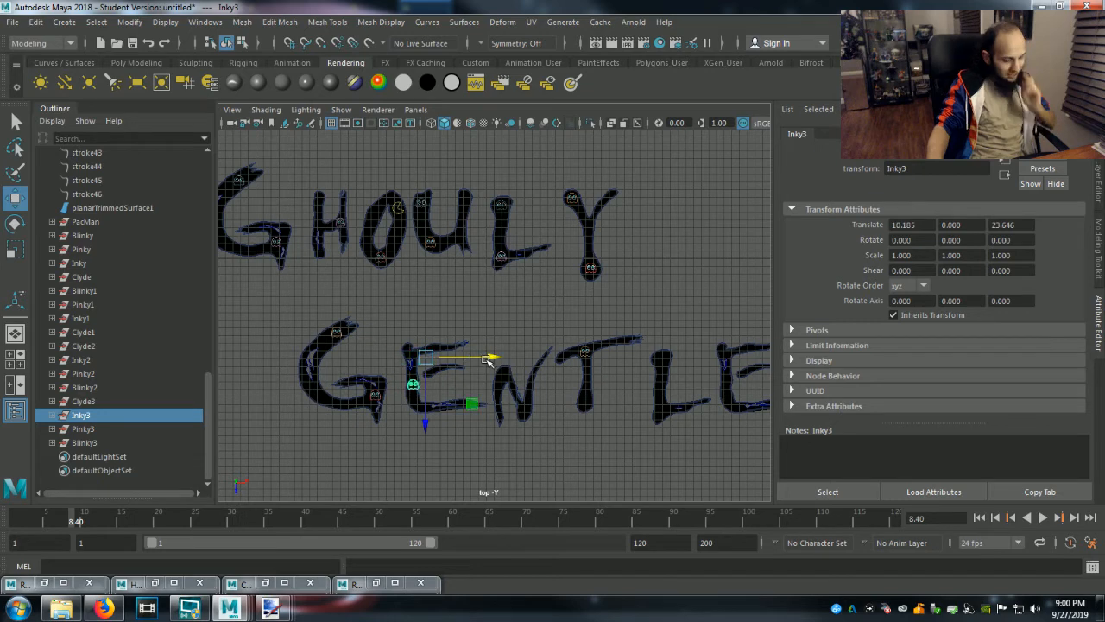
{"action": "scroll", "coordinate": [415, 452], "scroll_direction": "up", "scroll_amount": 1}
{"action": "scroll", "coordinate": [416, 452], "scroll_direction": "up", "scroll_amount": 4}
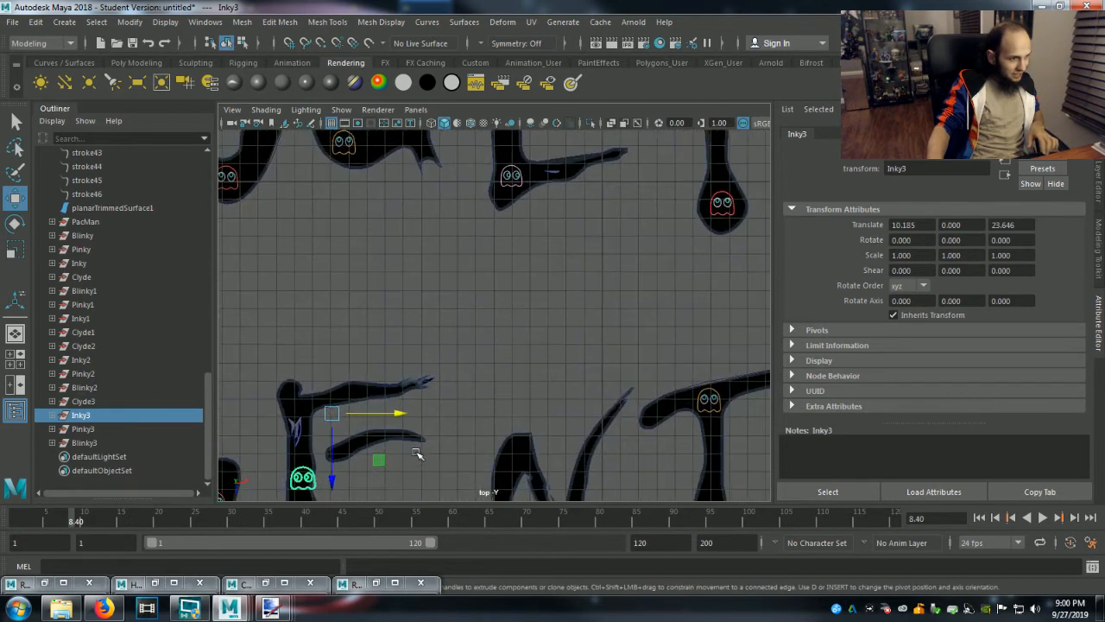
{"action": "middle_click_drag", "start_coordinate": [434, 415], "coordinate": [506, 279], "text": "alt"}
{"action": "left_click_drag", "start_coordinate": [394, 348], "coordinate": [396, 390]}
{"action": "left_click_drag", "start_coordinate": [464, 323], "coordinate": [468, 323]}
{"action": "left_click_drag", "start_coordinate": [401, 388], "coordinate": [403, 404]}
{"action": "left_click_drag", "start_coordinate": [466, 335], "coordinate": [483, 336]}
{"action": "scroll", "coordinate": [362, 484], "scroll_direction": "up", "scroll_amount": 3}
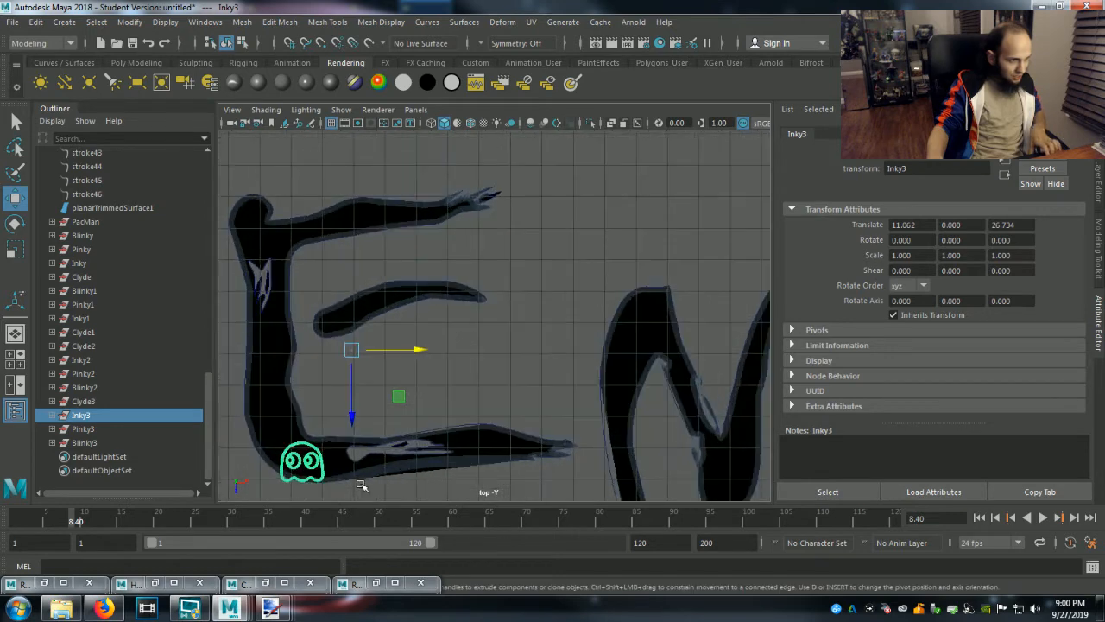
Shift the Inky3 group up into the lower stem of the first E in Gentlemen, at about X 10.21, Z 25.37.
{"action": "scroll", "coordinate": [363, 485], "scroll_direction": "up", "scroll_amount": 3}
{"action": "scroll", "coordinate": [366, 466], "scroll_direction": "down", "scroll_amount": 4}
{"action": "scroll", "coordinate": [365, 460], "scroll_direction": "up", "scroll_amount": 1}
{"action": "middle_click_drag", "start_coordinate": [406, 428], "coordinate": [573, 303], "text": "alt"}
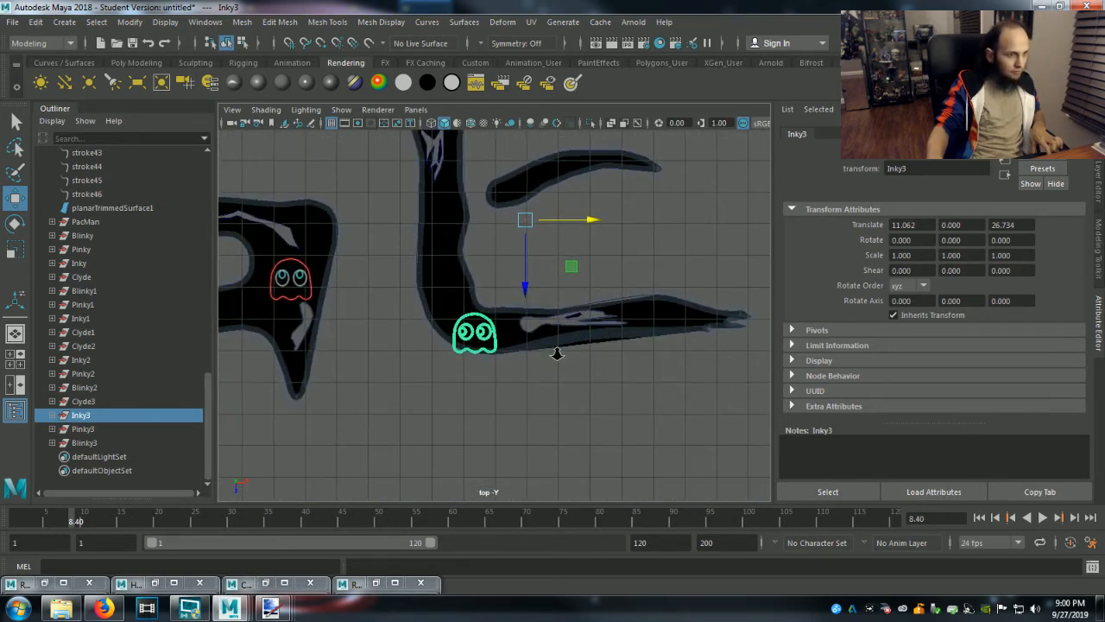
{"action": "scroll", "coordinate": [555, 349], "scroll_direction": "up", "scroll_amount": 5}
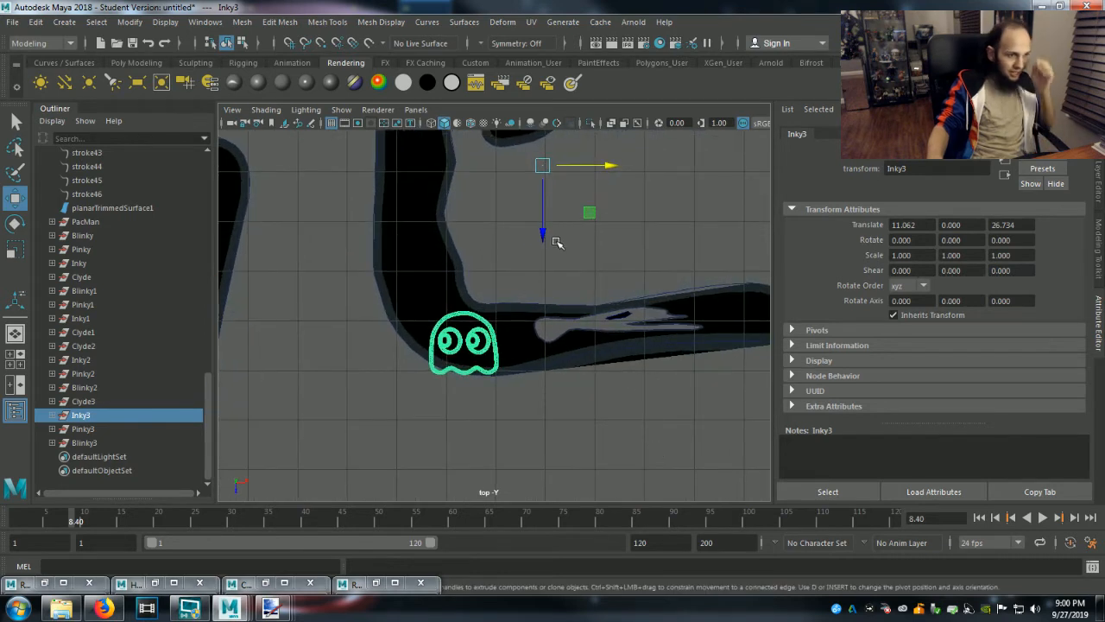
{"action": "left_click_drag", "start_coordinate": [542, 229], "coordinate": [543, 192]}
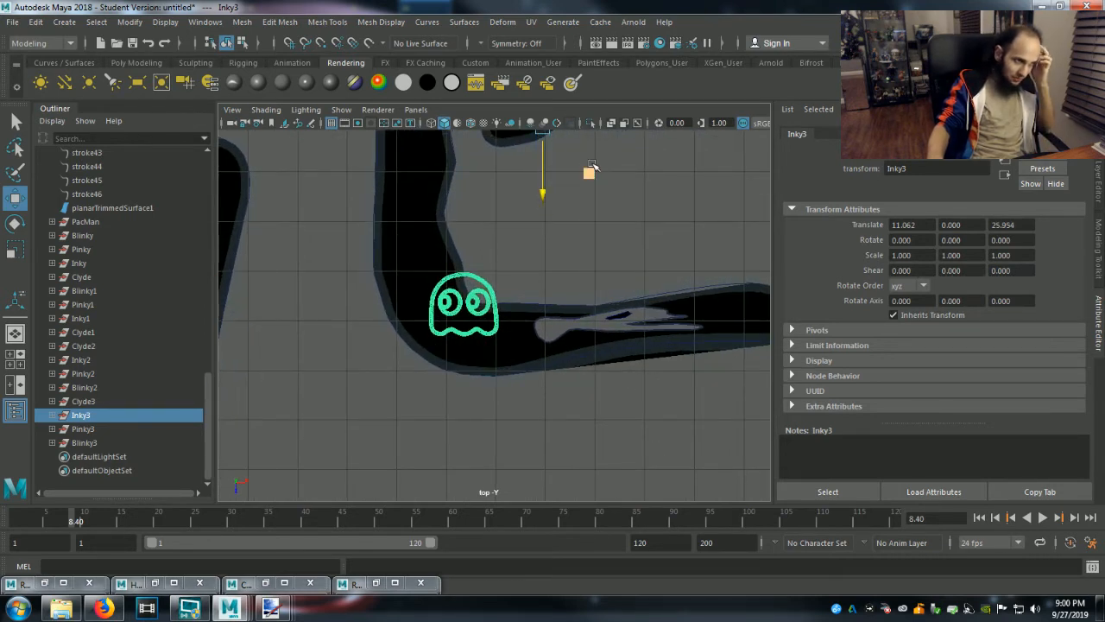
{"action": "left_click_drag", "start_coordinate": [542, 133], "coordinate": [500, 107]}
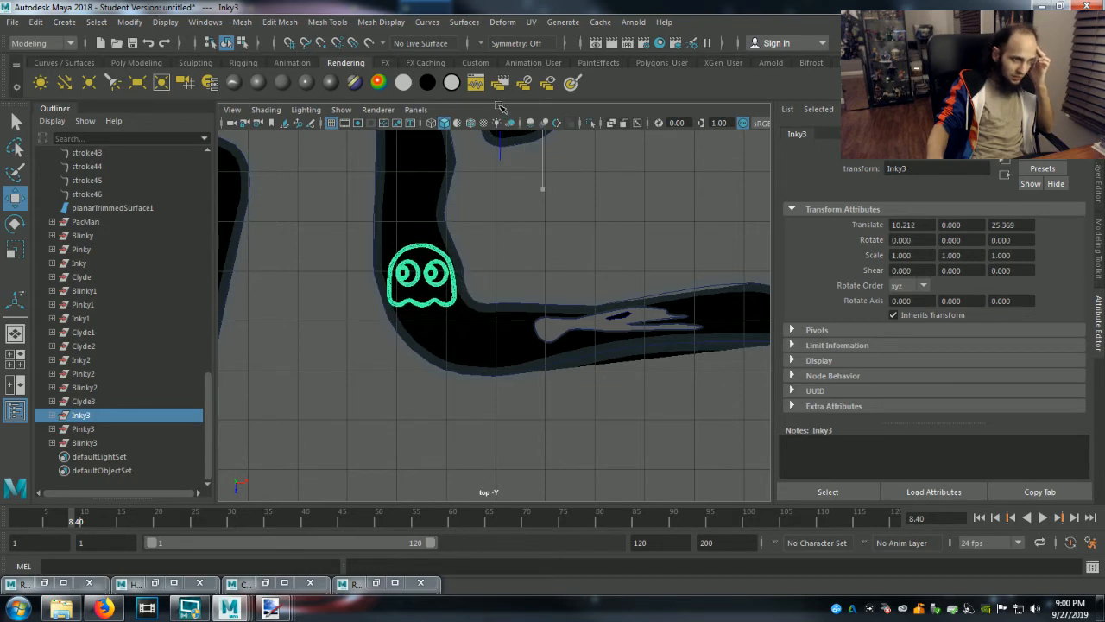
{"action": "scroll", "coordinate": [572, 339], "scroll_direction": "down", "scroll_amount": 10}
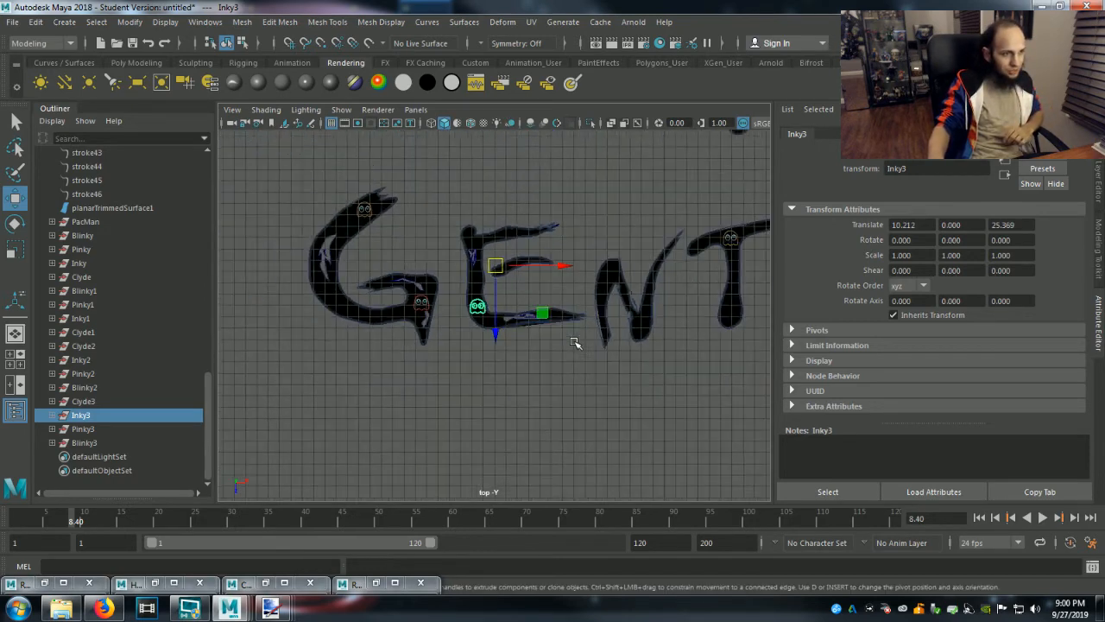
Move the Pinky3 group onto the upper left part of the first N in Gentlemen, at about X -12.40, Z 19.67.
{"action": "left_click", "coordinate": [86, 430]}
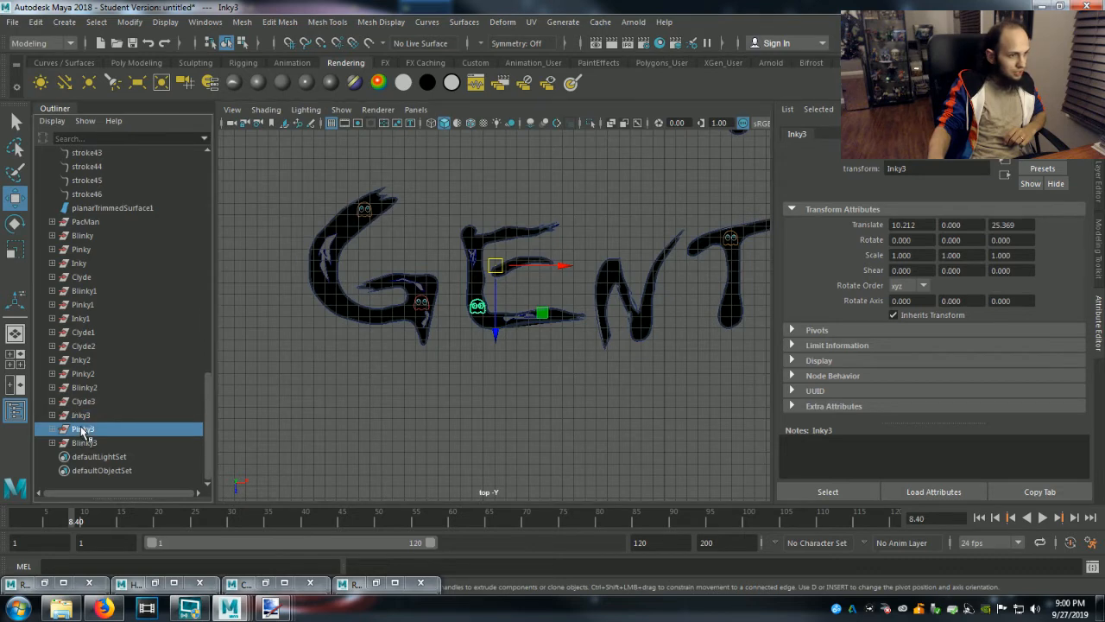
{"action": "scroll", "coordinate": [372, 410], "scroll_direction": "down", "scroll_amount": 3}
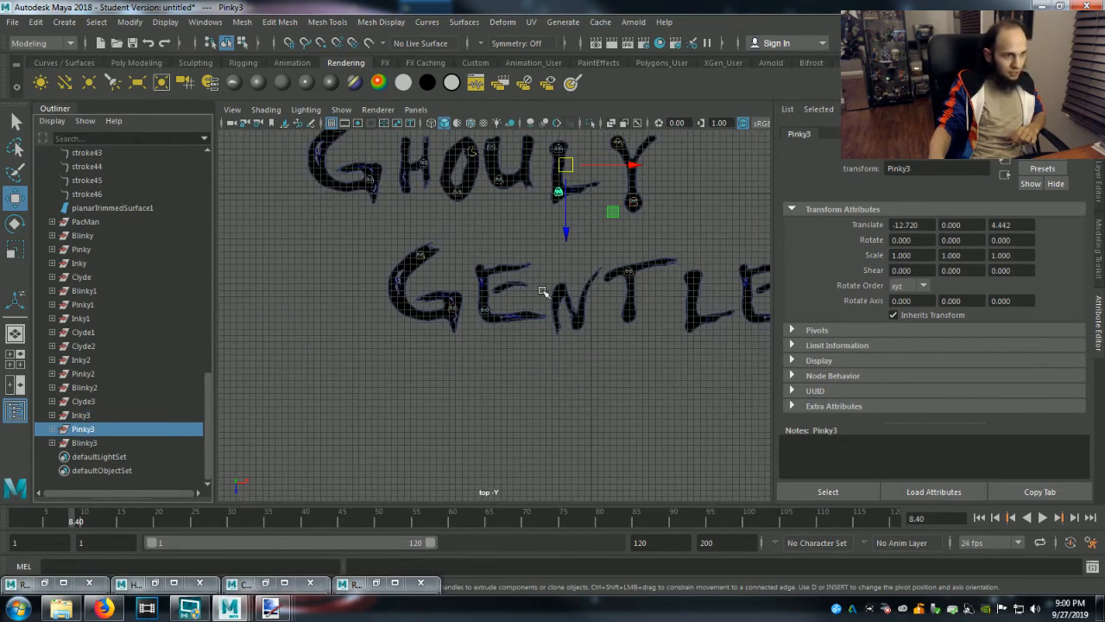
{"action": "left_click_drag", "start_coordinate": [570, 230], "coordinate": [582, 330]}
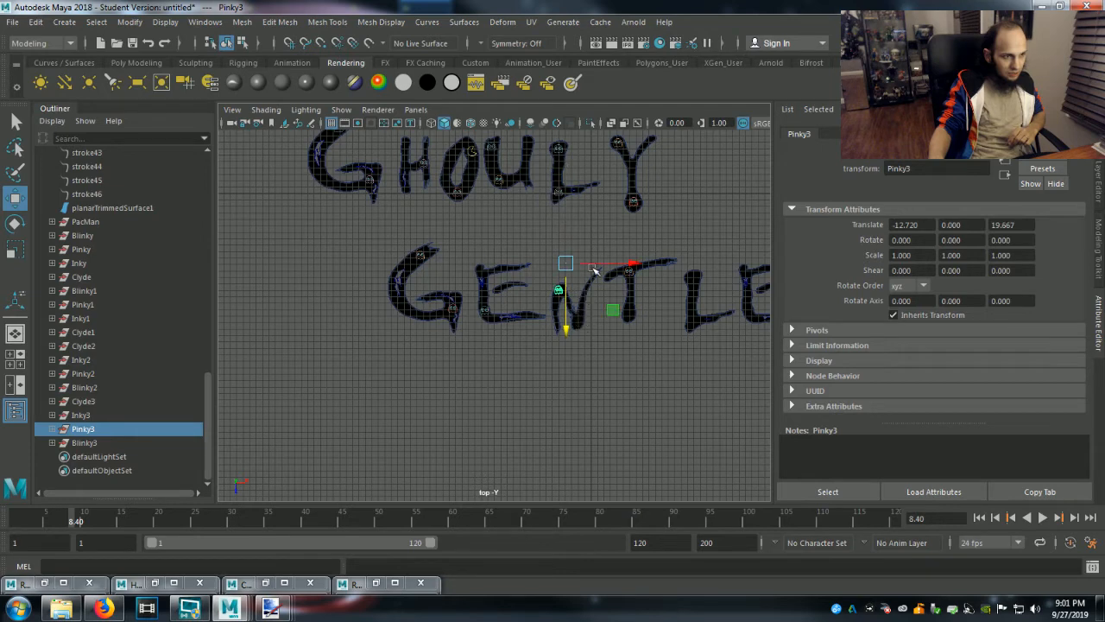
{"action": "left_click_drag", "start_coordinate": [627, 264], "coordinate": [633, 266]}
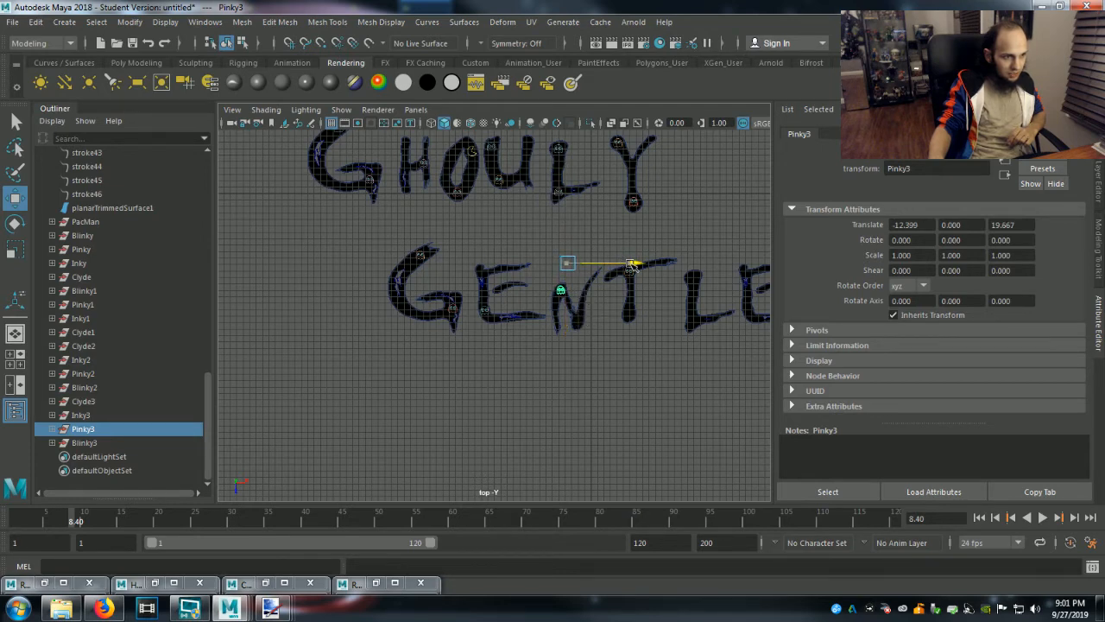
{"action": "scroll", "coordinate": [578, 365], "scroll_direction": "up", "scroll_amount": 5}
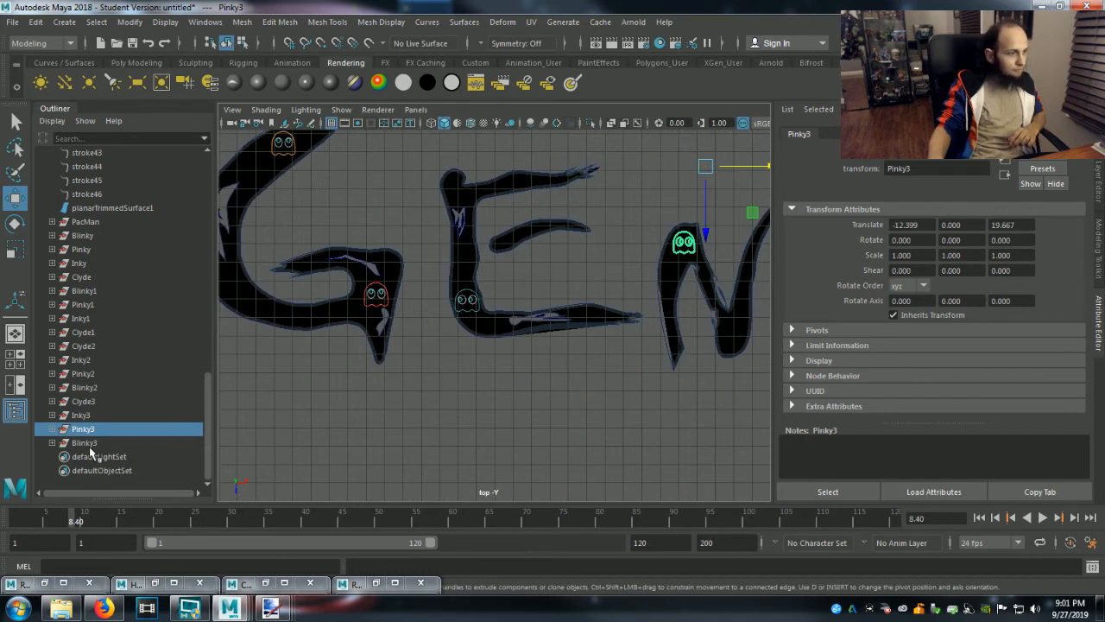
Move the pasted__LightMoveable group inside Blinky3 onto the top of the L in Gentlemen, at about X 13.88, Z 6.19.
{"action": "left_click", "coordinate": [144, 439]}
{"action": "scroll", "coordinate": [531, 394], "scroll_direction": "down", "scroll_amount": 6}
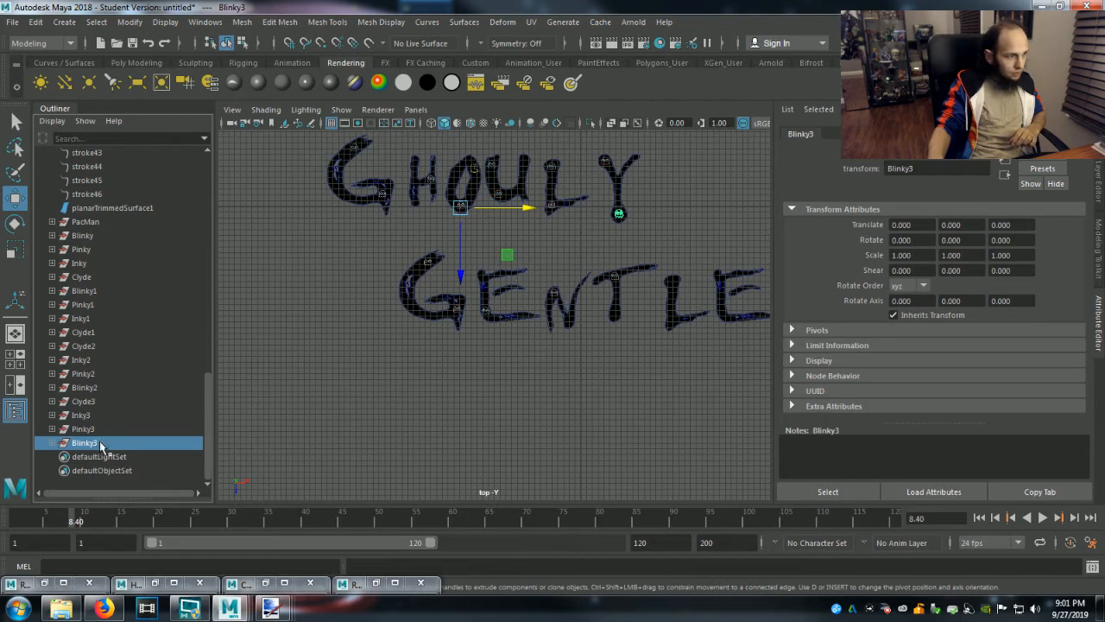
{"action": "left_click", "coordinate": [52, 443]}
{"action": "left_click", "coordinate": [113, 485]}
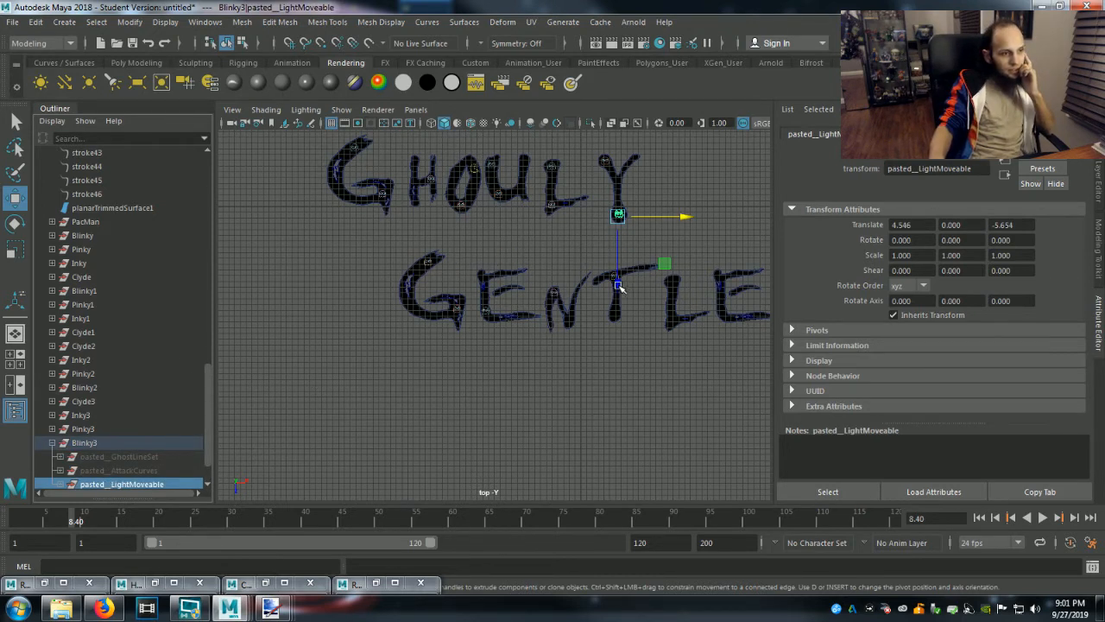
{"action": "left_click_drag", "start_coordinate": [619, 288], "coordinate": [634, 363]}
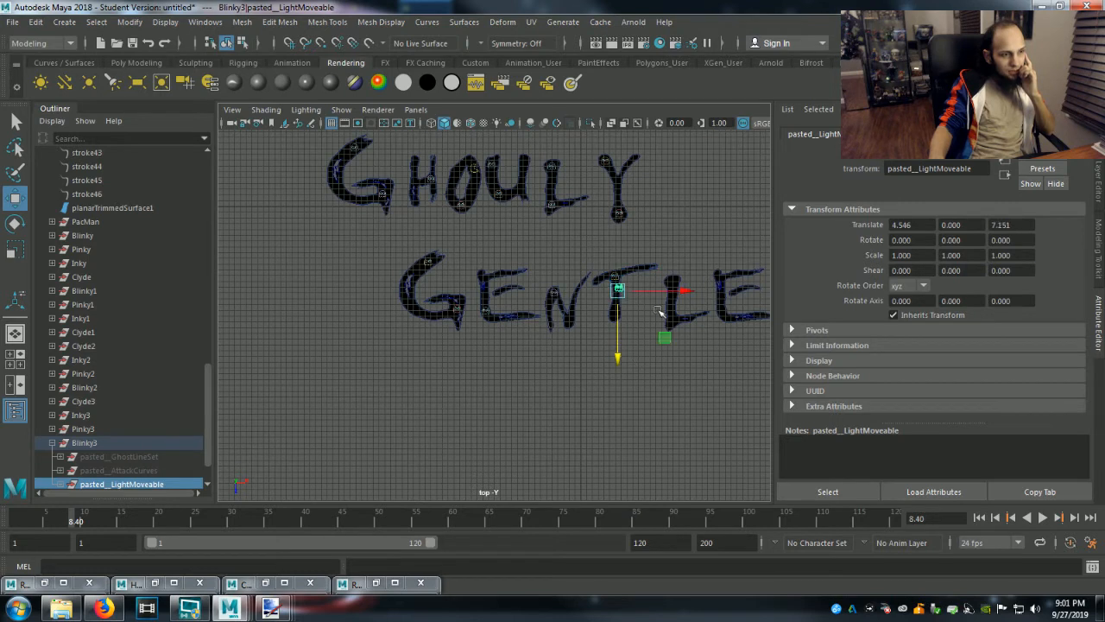
{"action": "left_click_drag", "start_coordinate": [684, 291], "coordinate": [739, 291]}
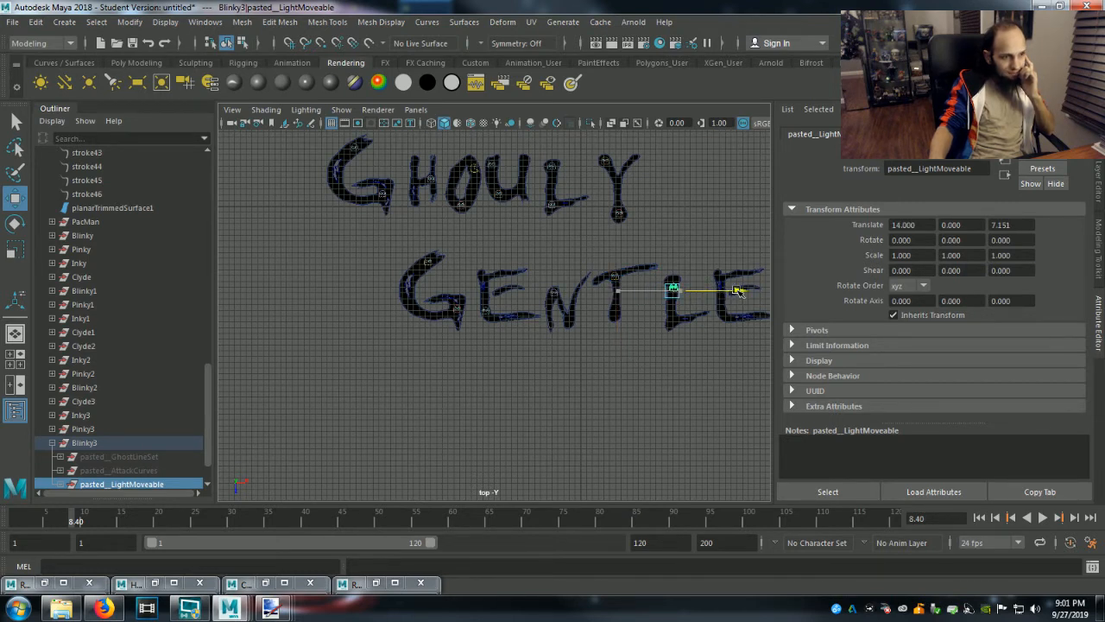
{"action": "left_click_drag", "start_coordinate": [672, 358], "coordinate": [675, 353]}
{"action": "scroll", "coordinate": [703, 352], "scroll_direction": "up", "scroll_amount": 5}
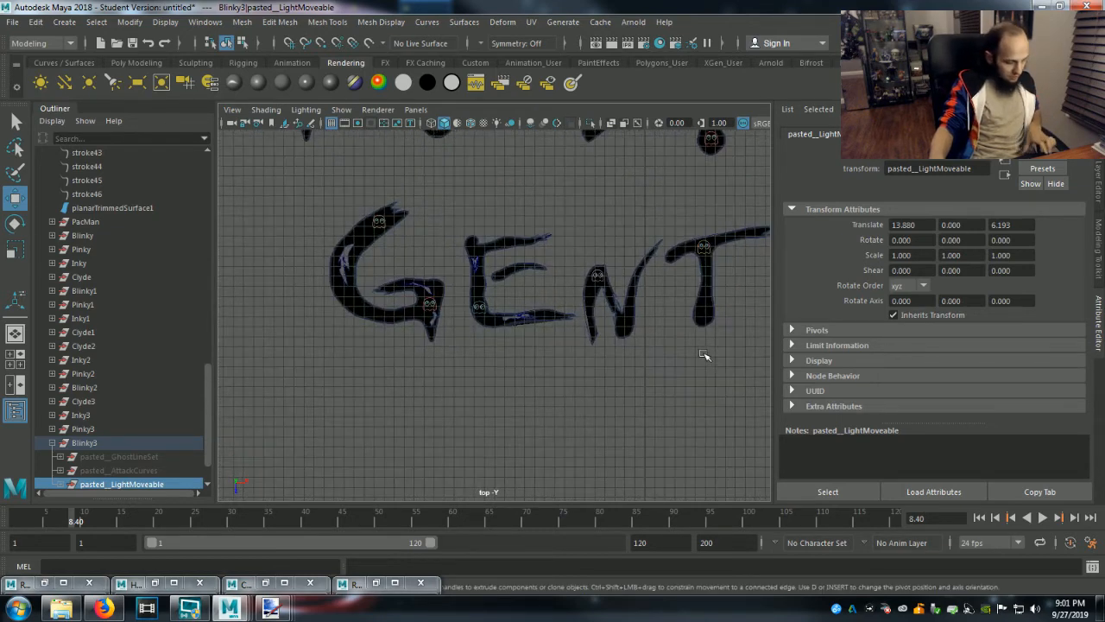
Center Blinky3's pasted__LightMoveable group in the top of the L by shifting it to about X 13.73.
{"action": "scroll", "coordinate": [705, 355], "scroll_direction": "up", "scroll_amount": 1}
{"action": "middle_click_drag", "start_coordinate": [704, 355], "coordinate": [346, 421], "text": "alt"}
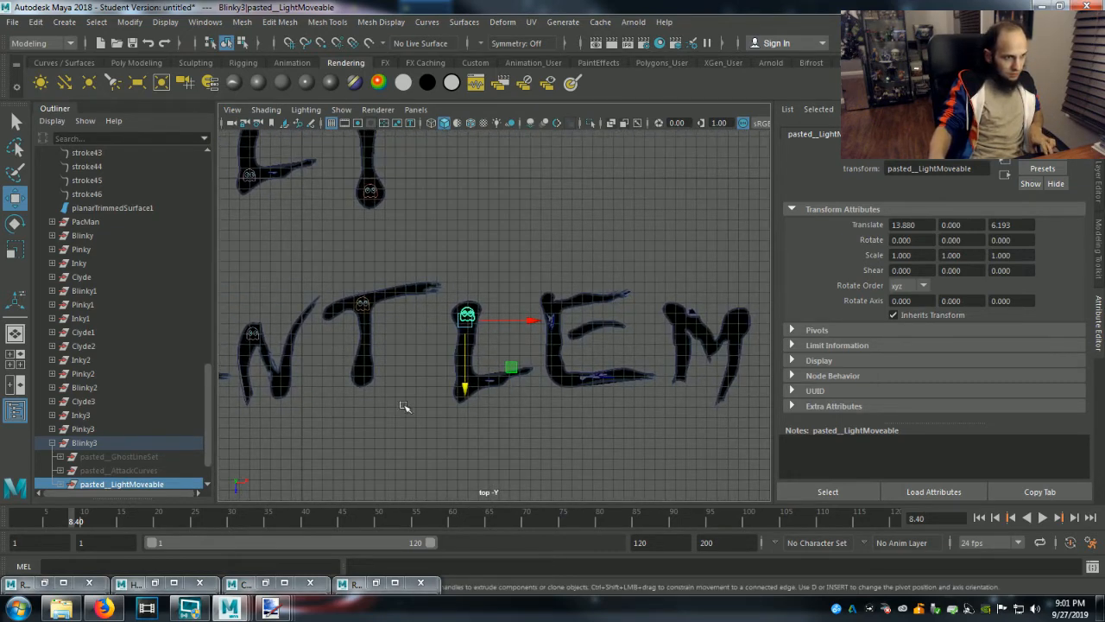
{"action": "scroll", "coordinate": [467, 398], "scroll_direction": "up", "scroll_amount": 4}
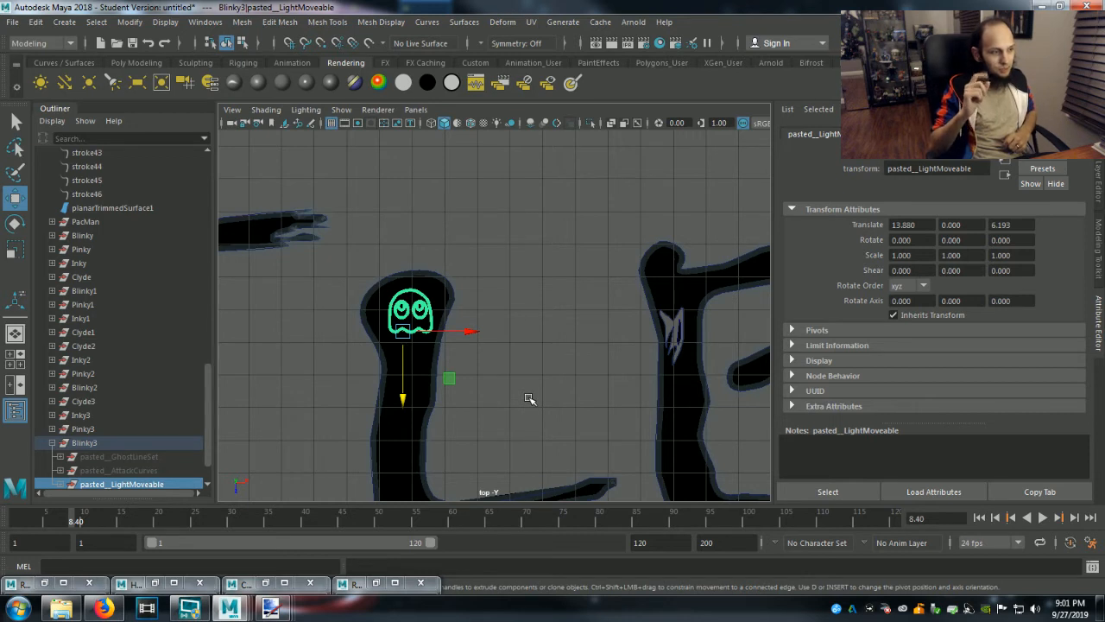
{"action": "left_click", "coordinate": [52, 446]}
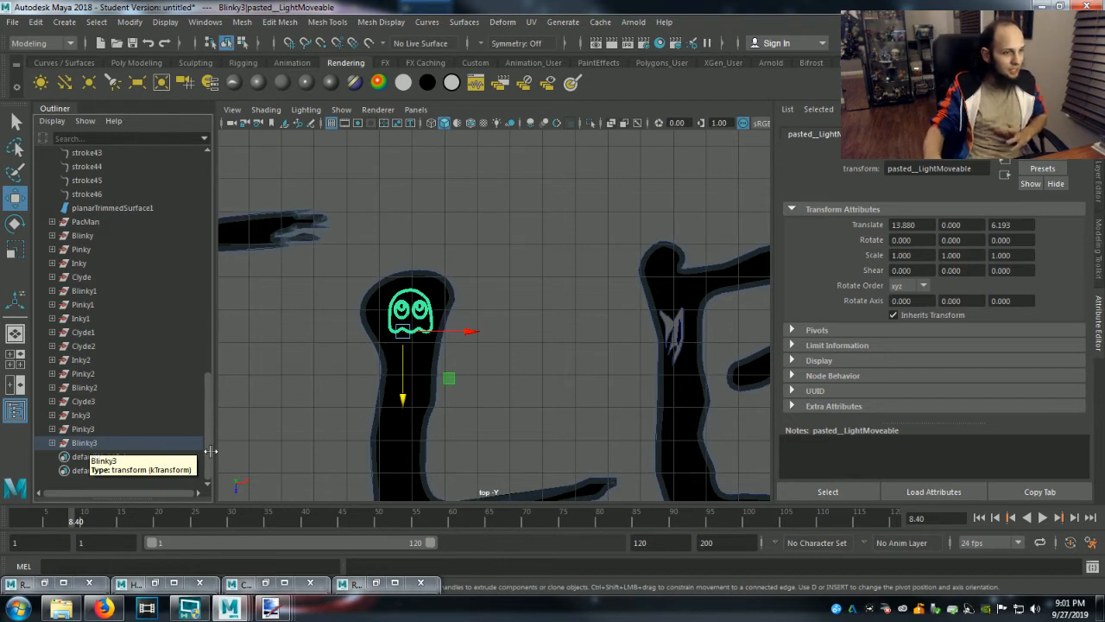
{"action": "left_click_drag", "start_coordinate": [464, 335], "coordinate": [460, 335]}
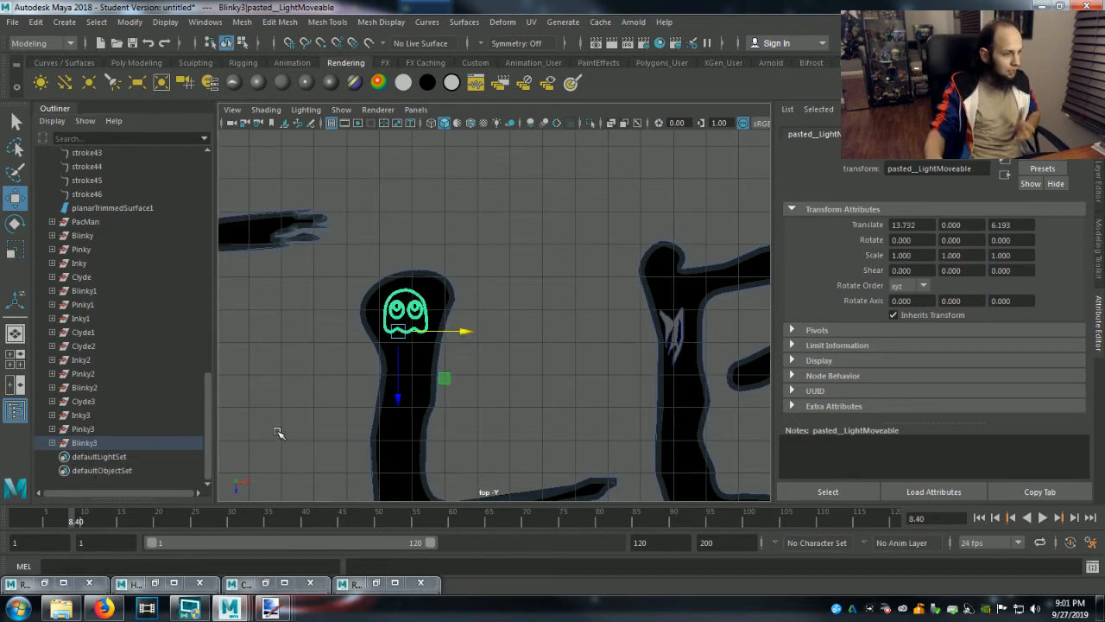
{"action": "scroll", "coordinate": [277, 432], "scroll_direction": "down", "scroll_amount": 3}
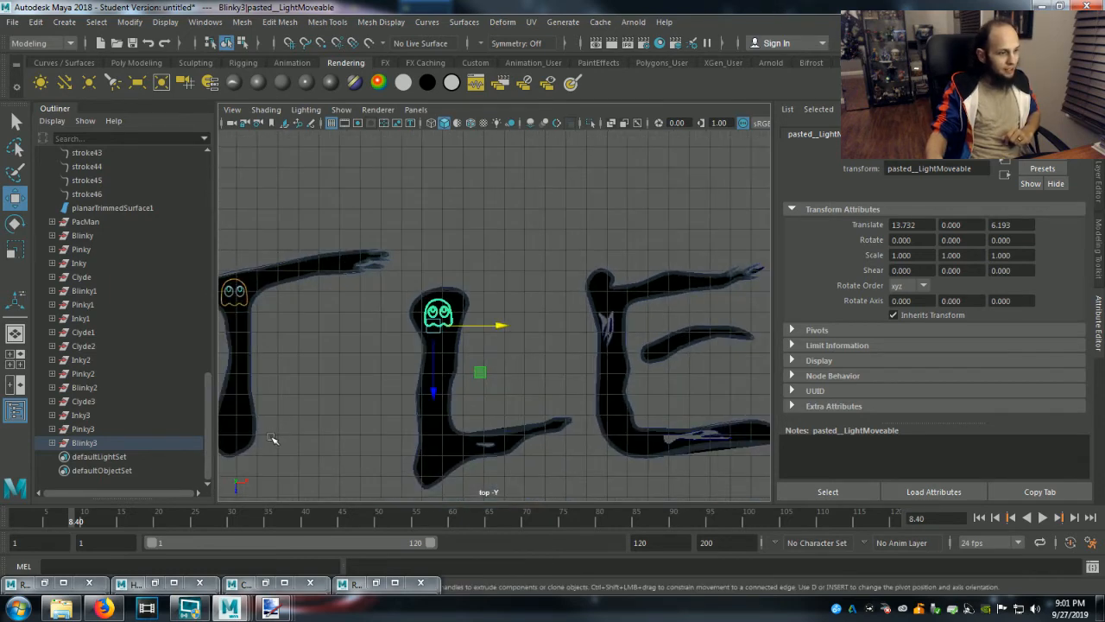
{"action": "scroll", "coordinate": [272, 438], "scroll_direction": "down", "scroll_amount": 1}
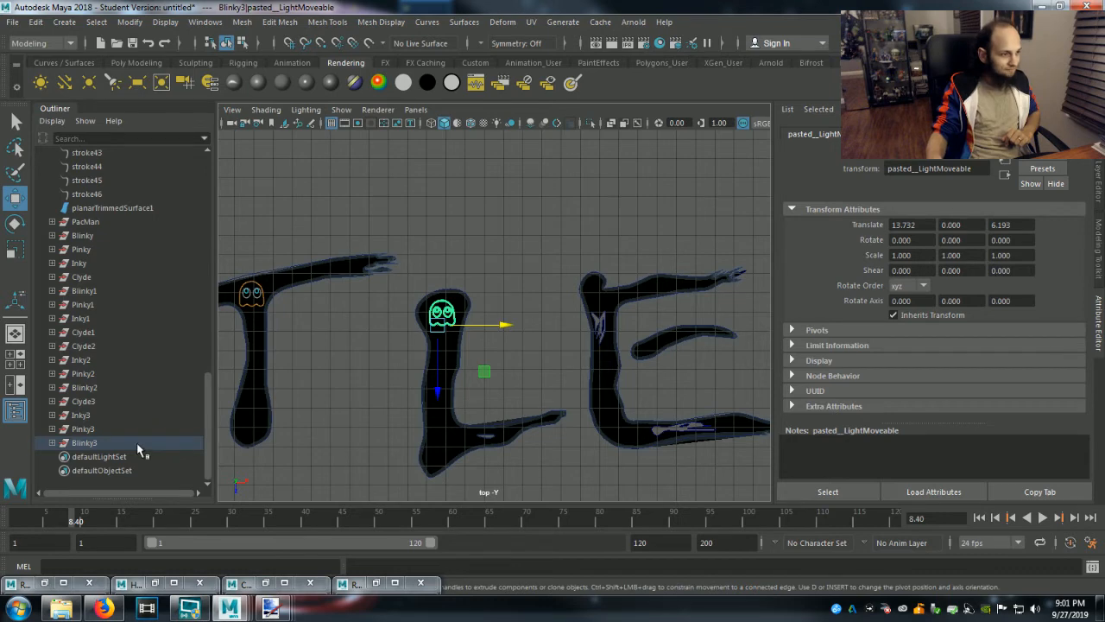
Duplicate the Clyde3, Inky3, Pinky3 and Blinky3 groups together.
{"action": "left_click", "coordinate": [94, 440]}
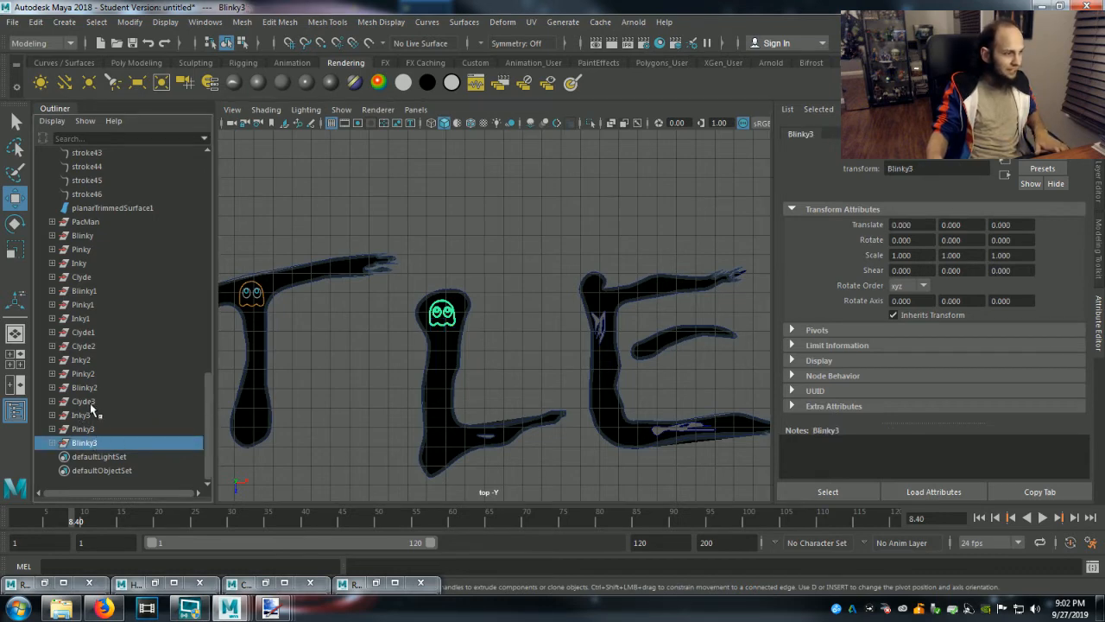
{"action": "left_click", "coordinate": [91, 404], "text": "shift"}
{"action": "scroll", "coordinate": [388, 437], "scroll_direction": "down", "scroll_amount": 8}
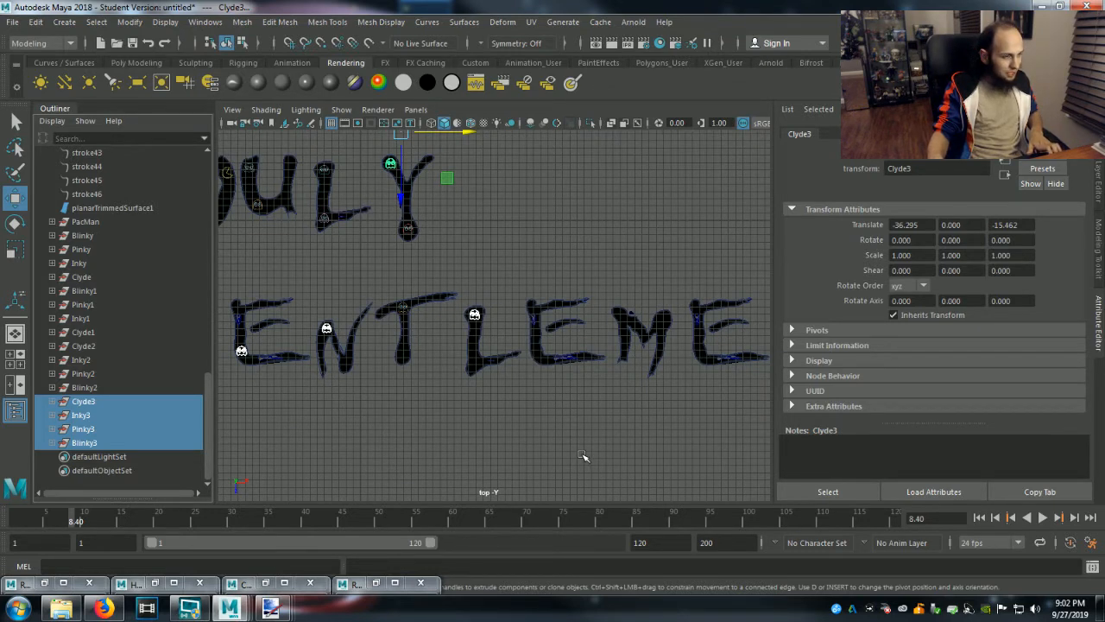
{"action": "key", "text": "ctrl+d"}
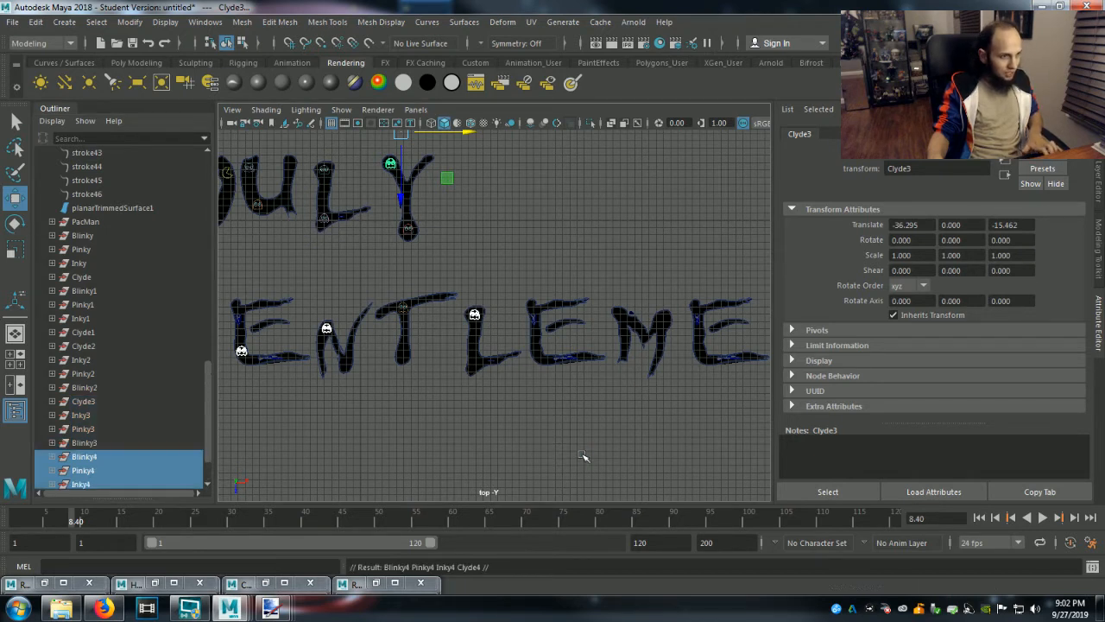
Move the pasted__LightMoveable group inside Blinky4 onto the upper right part of the M in Gentlemen, at about X 39.78, Z 6.96.
{"action": "left_click", "coordinate": [84, 457]}
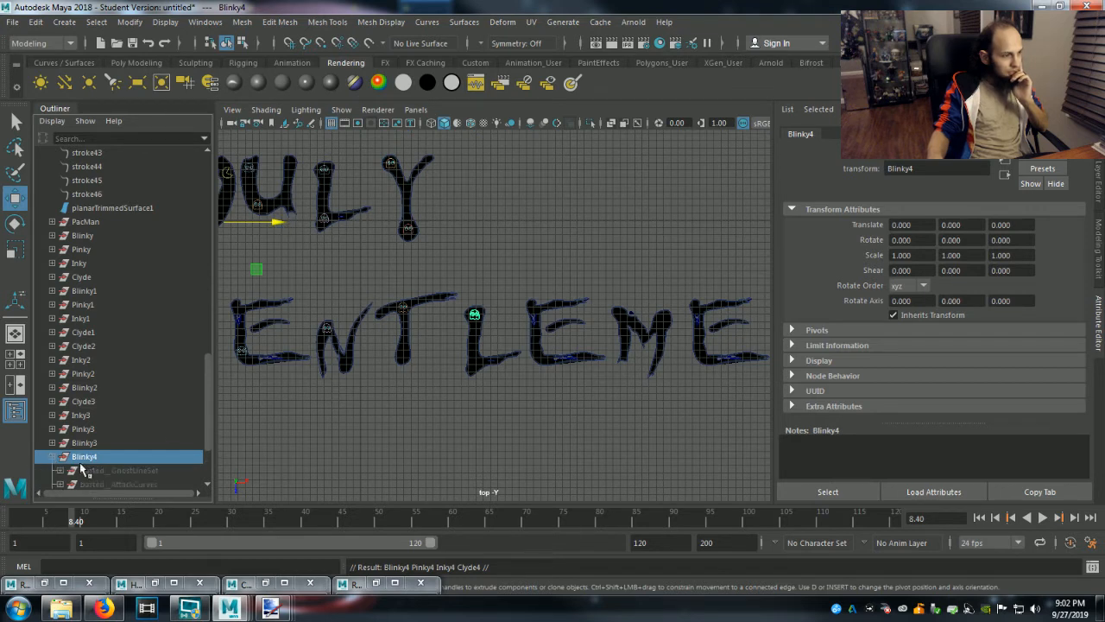
{"action": "left_click", "coordinate": [52, 456]}
{"action": "left_click", "coordinate": [102, 402]}
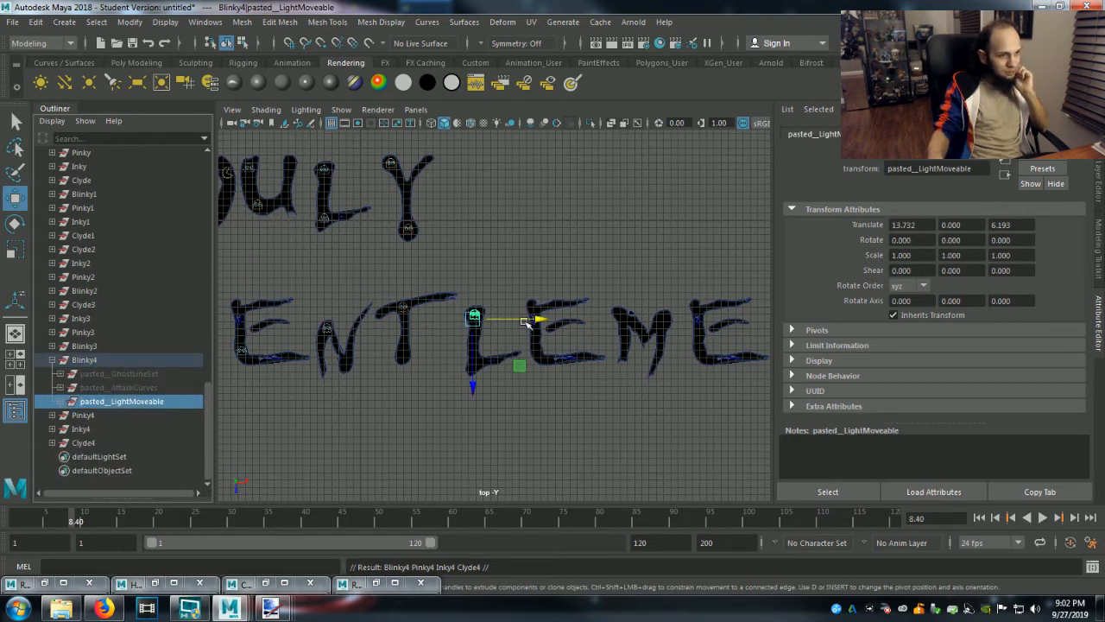
{"action": "left_click_drag", "start_coordinate": [537, 322], "coordinate": [731, 335]}
{"action": "left_click_drag", "start_coordinate": [664, 385], "coordinate": [666, 384]}
{"action": "left_click_drag", "start_coordinate": [732, 325], "coordinate": [730, 325]}
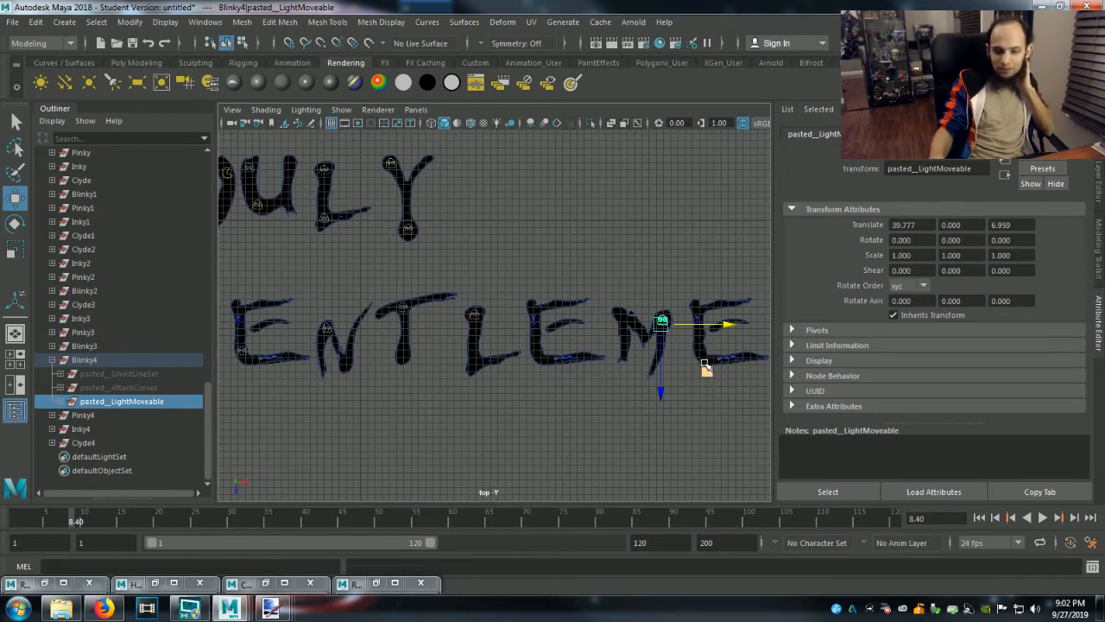
{"action": "left_click_drag", "start_coordinate": [661, 391], "coordinate": [660, 390]}
{"action": "scroll", "coordinate": [656, 412], "scroll_direction": "up", "scroll_amount": 1}
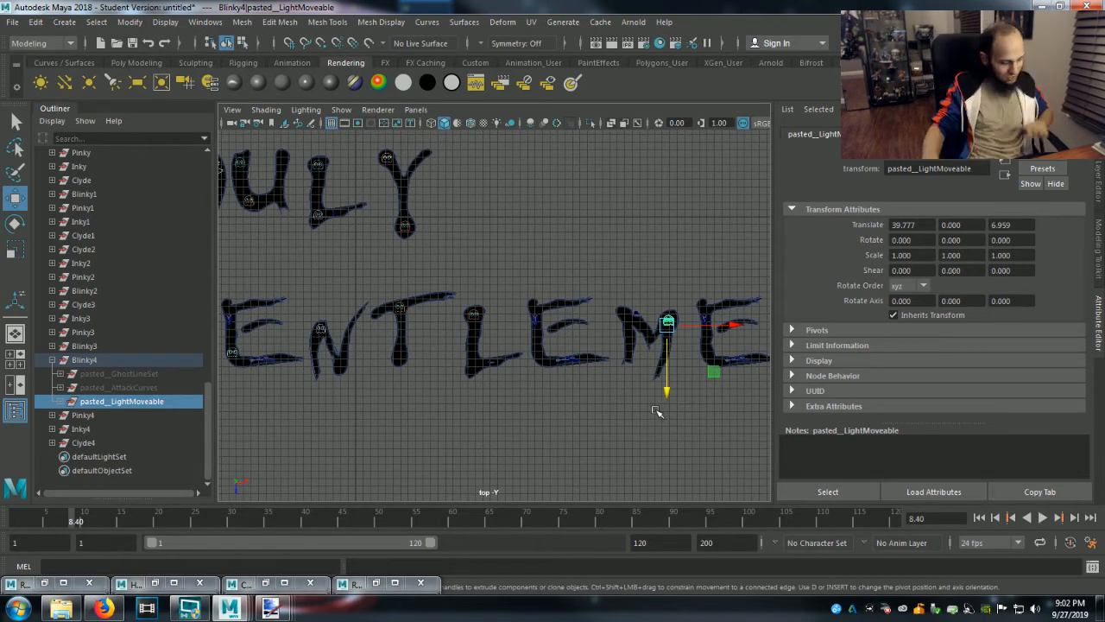
{"action": "middle_click_drag", "start_coordinate": [633, 412], "coordinate": [458, 429], "text": "alt"}
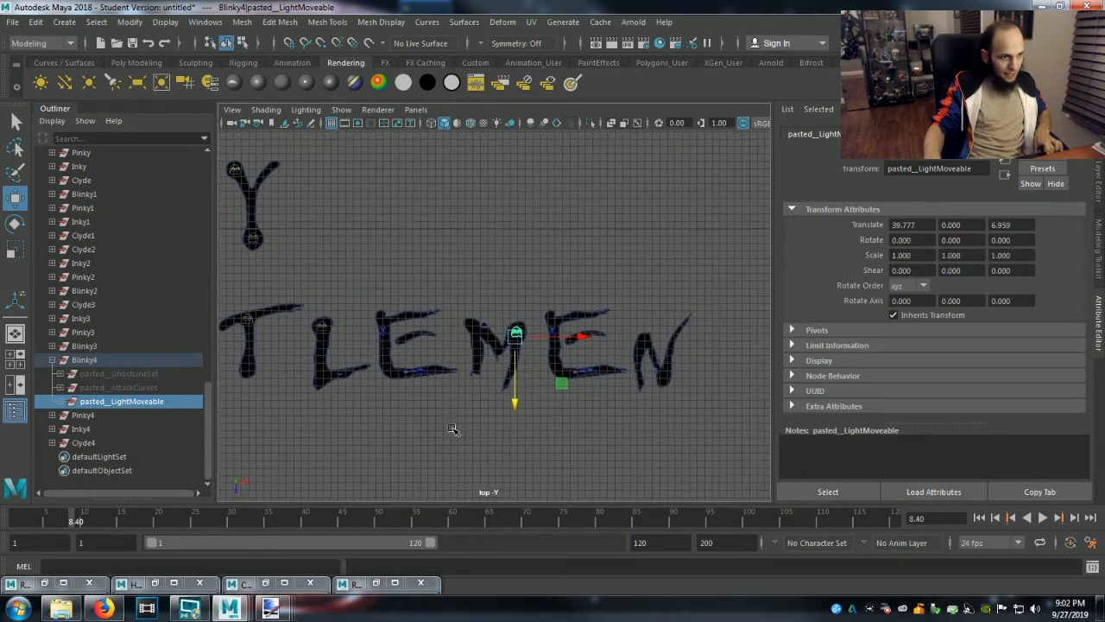
{"action": "scroll", "coordinate": [620, 430], "scroll_direction": "up", "scroll_amount": 3}
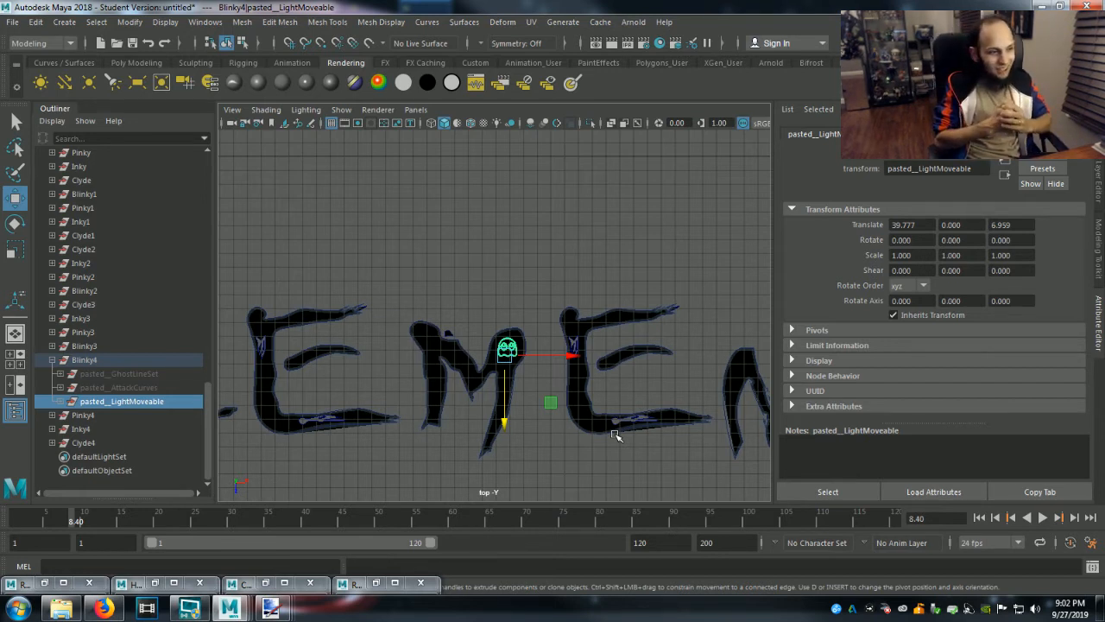
{"action": "scroll", "coordinate": [525, 406], "scroll_direction": "up", "scroll_amount": 5}
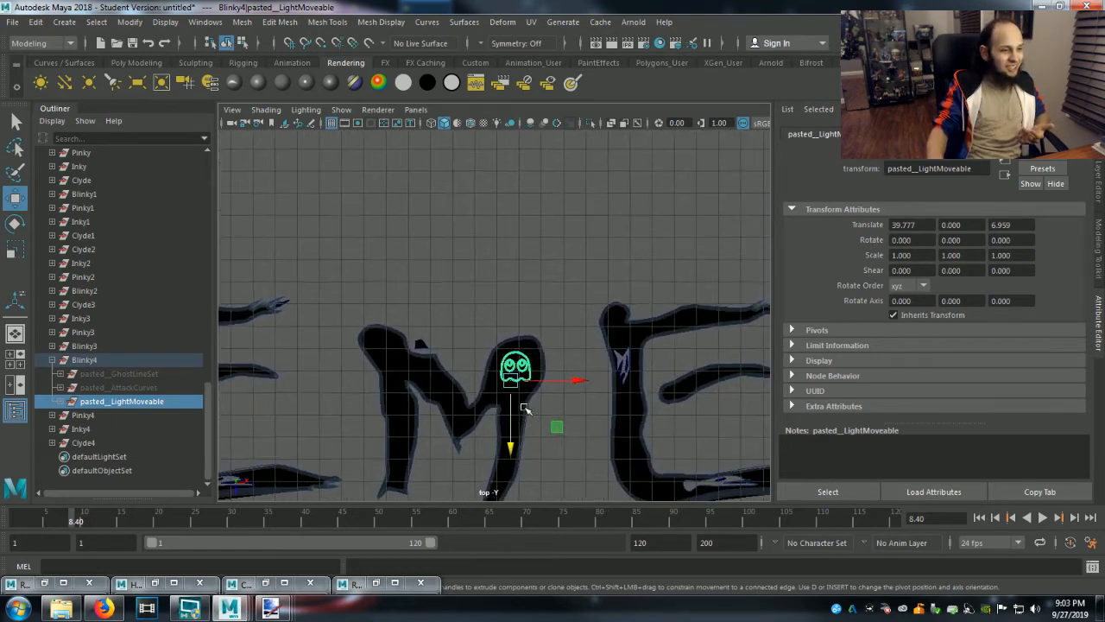
Move the Pinky4 group onto the bottom of the T in Gentlemen, at about X -1.73, Z 23.11.
{"action": "scroll", "coordinate": [525, 408], "scroll_direction": "down", "scroll_amount": 5}
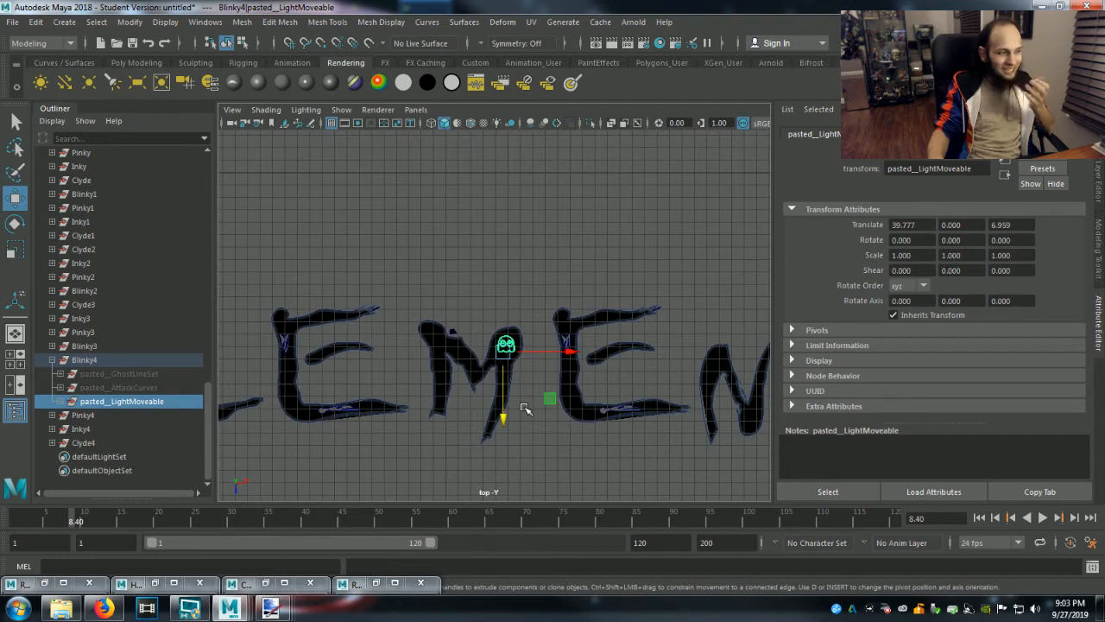
{"action": "left_click", "coordinate": [53, 360]}
{"action": "left_click", "coordinate": [84, 416]}
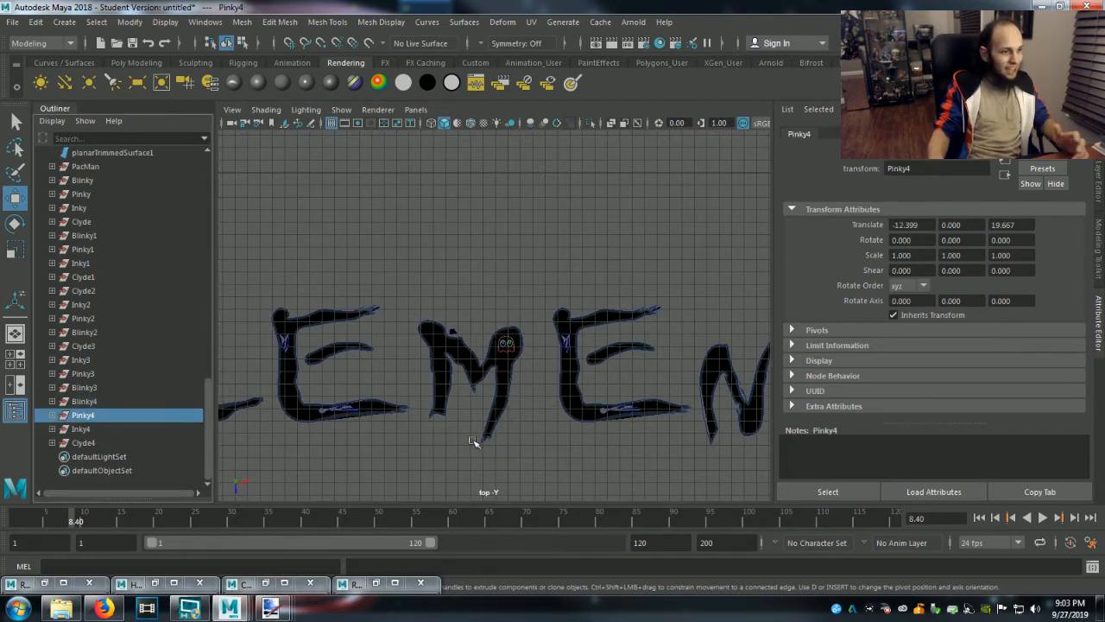
{"action": "scroll", "coordinate": [449, 440], "scroll_direction": "down", "scroll_amount": 6}
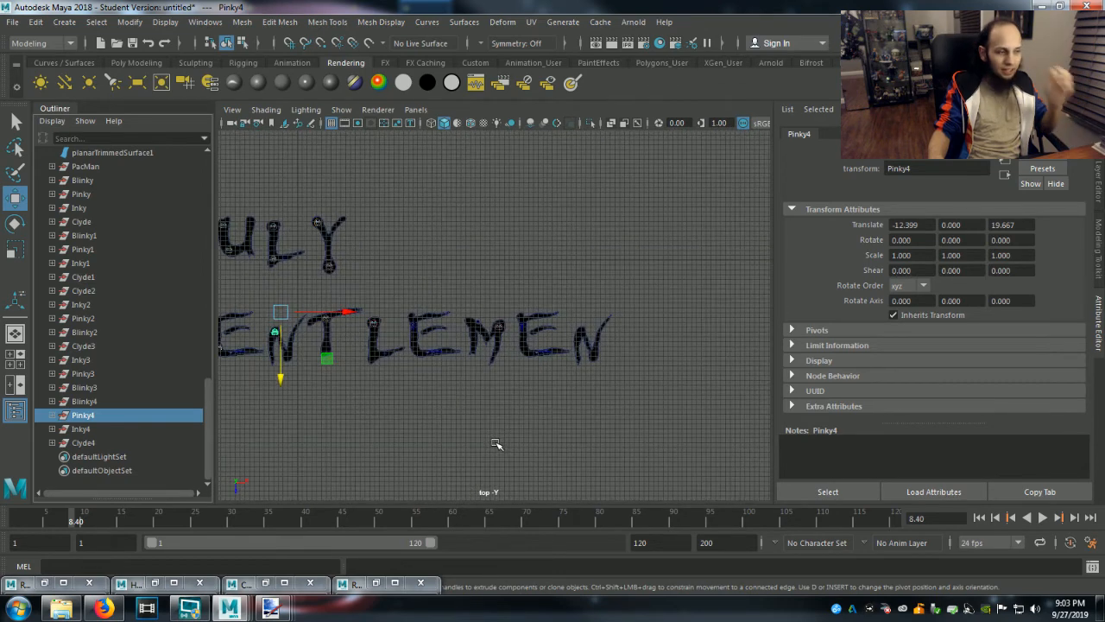
{"action": "left_click_drag", "start_coordinate": [345, 313], "coordinate": [404, 322]}
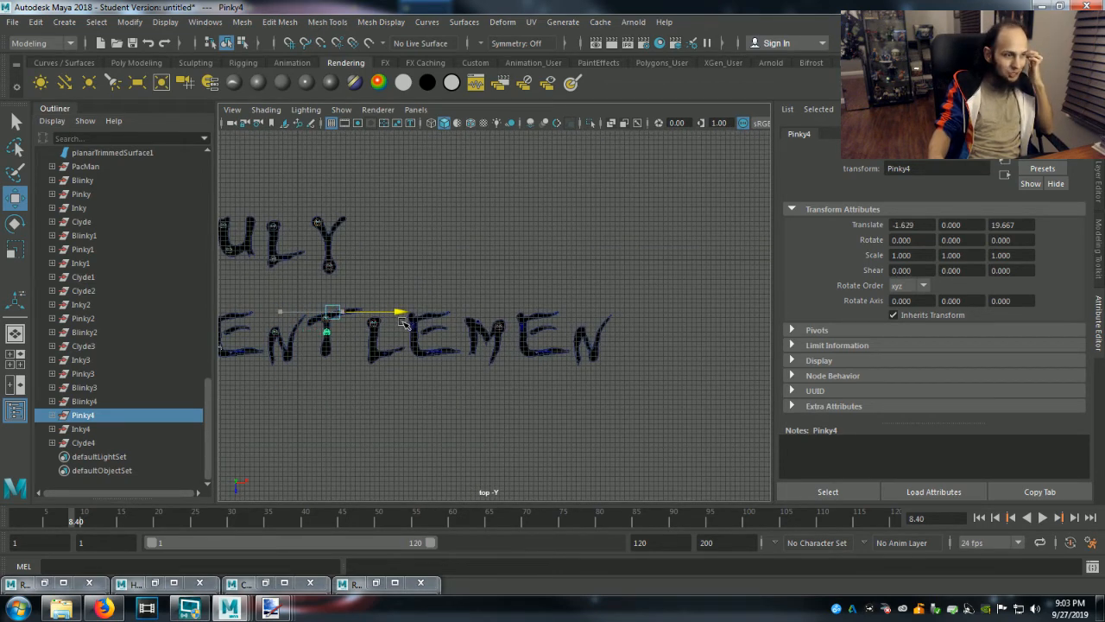
{"action": "left_click_drag", "start_coordinate": [332, 377], "coordinate": [336, 394]}
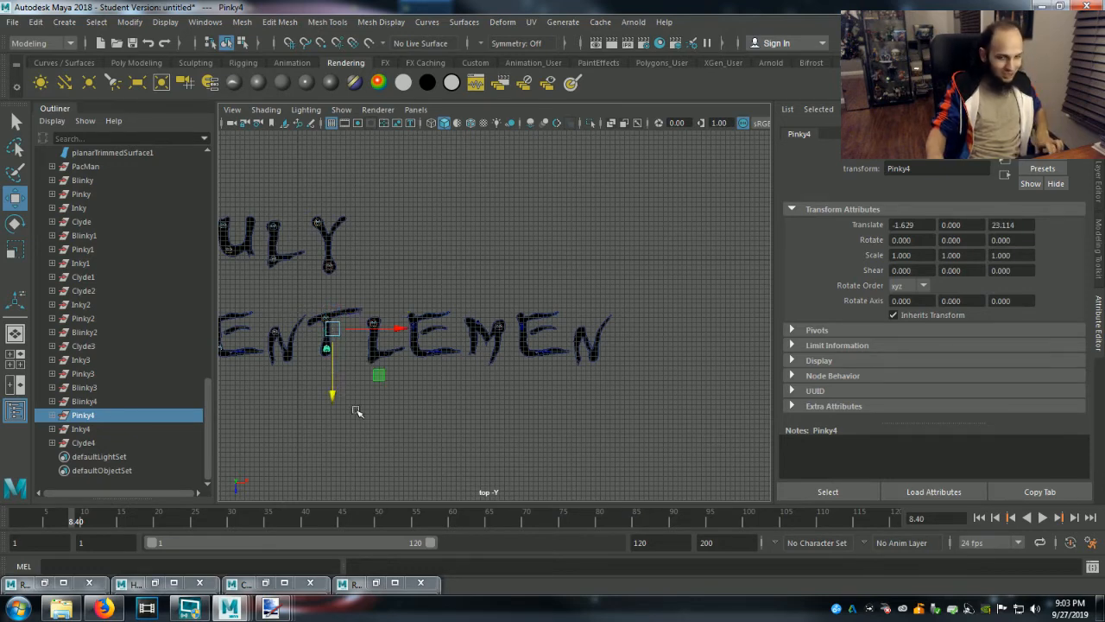
{"action": "middle_click_drag", "start_coordinate": [358, 413], "coordinate": [523, 353], "text": "alt"}
{"action": "scroll", "coordinate": [534, 384], "scroll_direction": "up", "scroll_amount": 1}
{"action": "scroll", "coordinate": [534, 384], "scroll_direction": "up", "scroll_amount": 5}
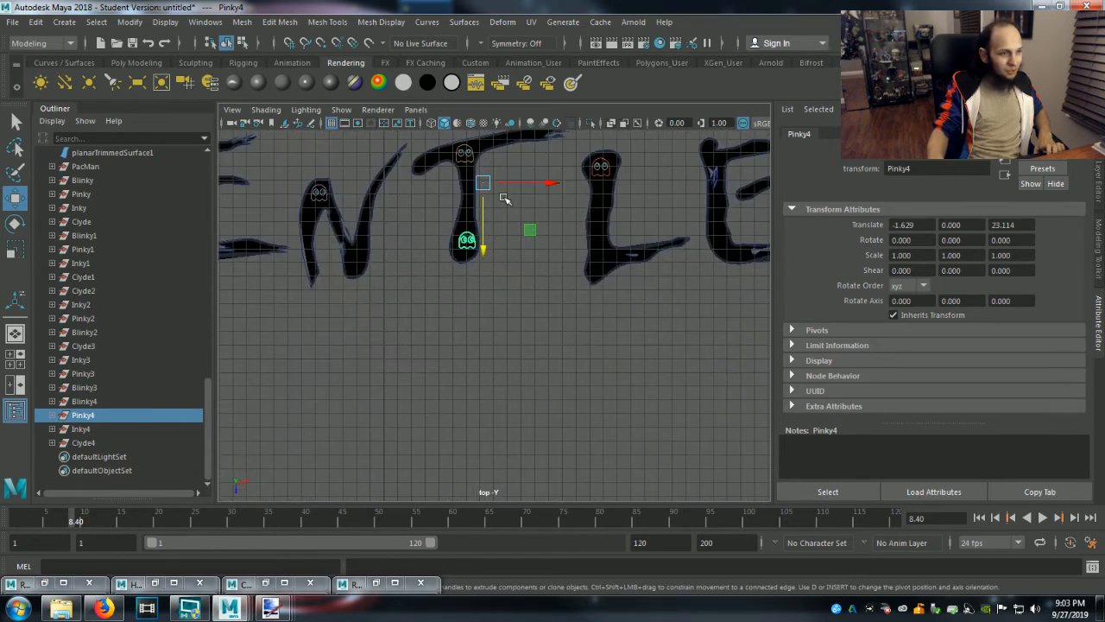
{"action": "left_click_drag", "start_coordinate": [546, 188], "coordinate": [547, 186]}
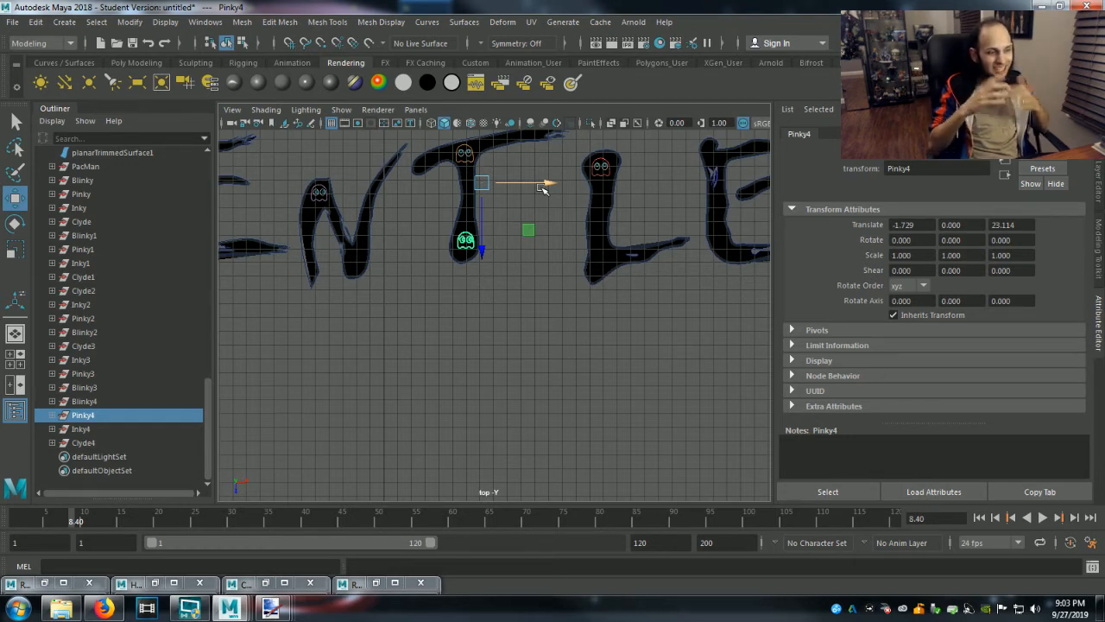
Try placing the Inky4 group on the bottom of the L in Gentlemen, at about X 42.60, Z 26.69.
{"action": "left_click", "coordinate": [76, 430]}
{"action": "key", "text": "a"}
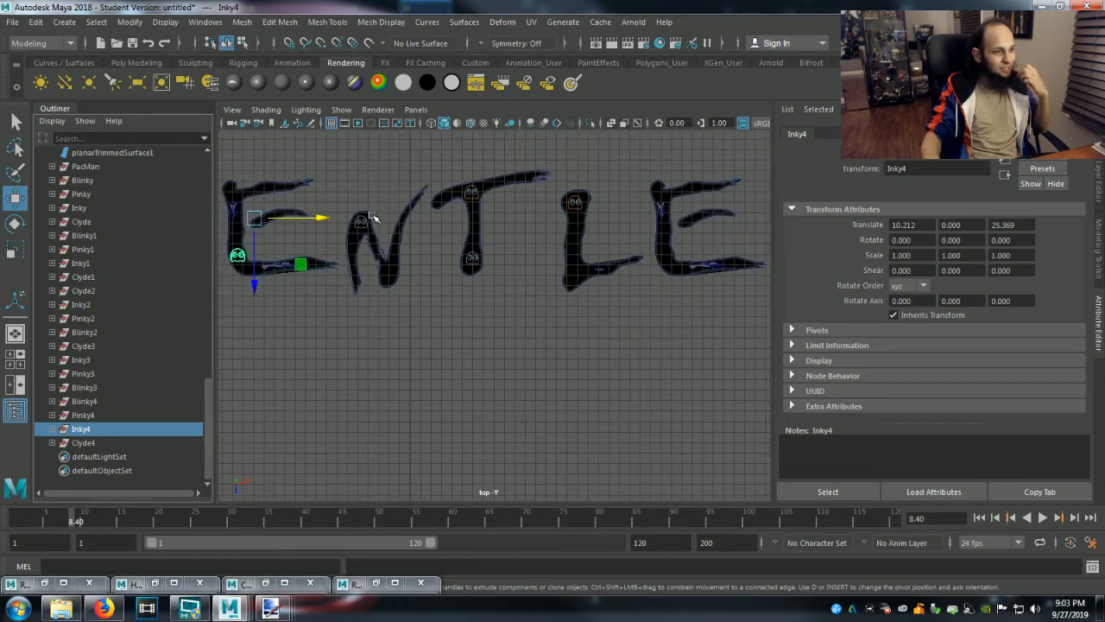
{"action": "left_click_drag", "start_coordinate": [325, 217], "coordinate": [662, 250]}
{"action": "left_click_drag", "start_coordinate": [592, 284], "coordinate": [593, 296]}
{"action": "left_click_drag", "start_coordinate": [653, 232], "coordinate": [662, 234]}
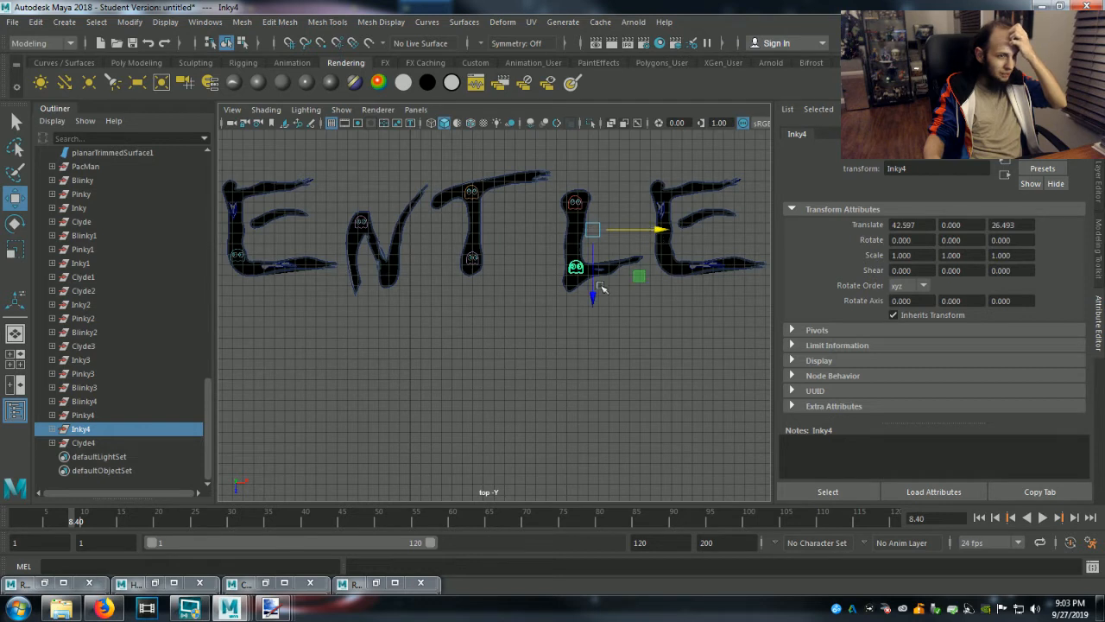
{"action": "left_click_drag", "start_coordinate": [595, 291], "coordinate": [596, 296]}
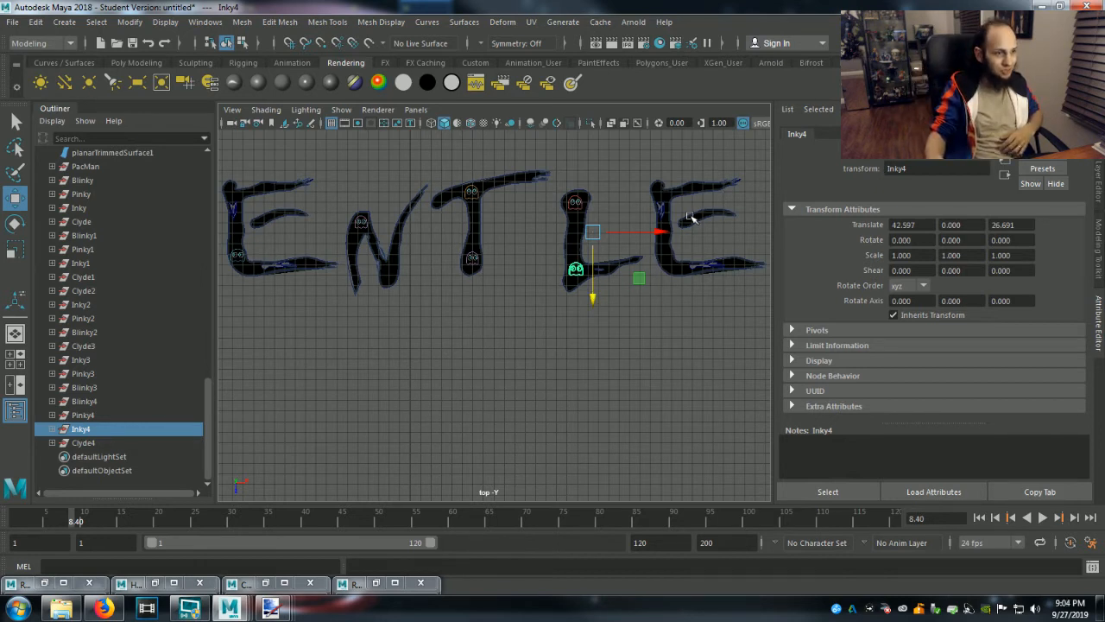
Move the Inky4 group into the lower right point of the first N in Gentlemen, at about X 24.65, Z 26.82.
{"action": "left_click_drag", "start_coordinate": [661, 232], "coordinate": [473, 260]}
{"action": "left_click_drag", "start_coordinate": [417, 302], "coordinate": [411, 304]}
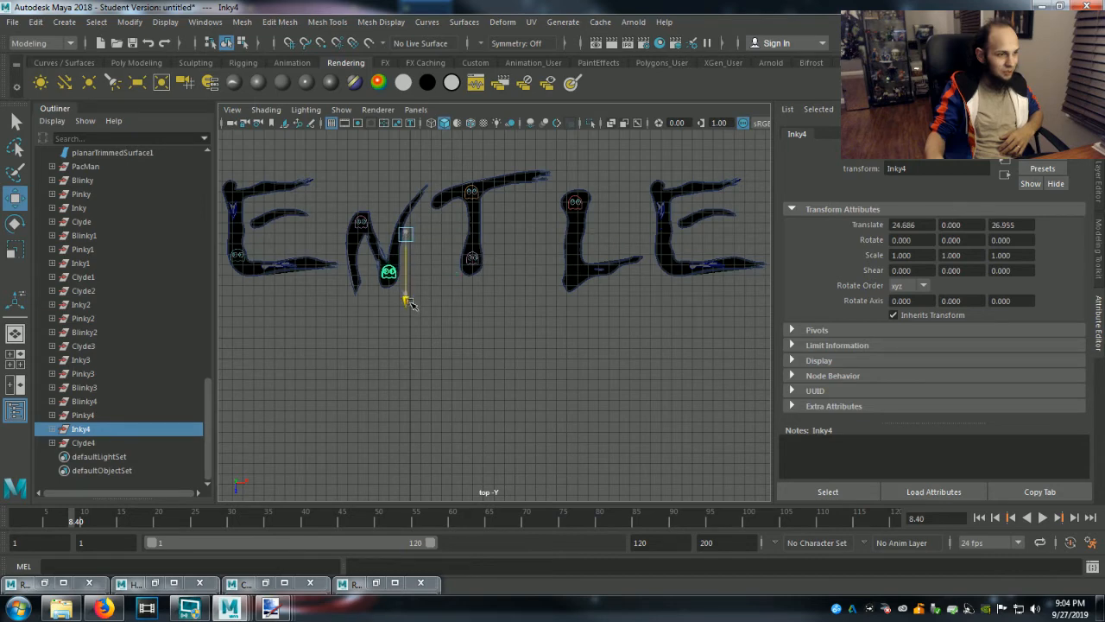
{"action": "scroll", "coordinate": [412, 305], "scroll_direction": "up", "scroll_amount": 5}
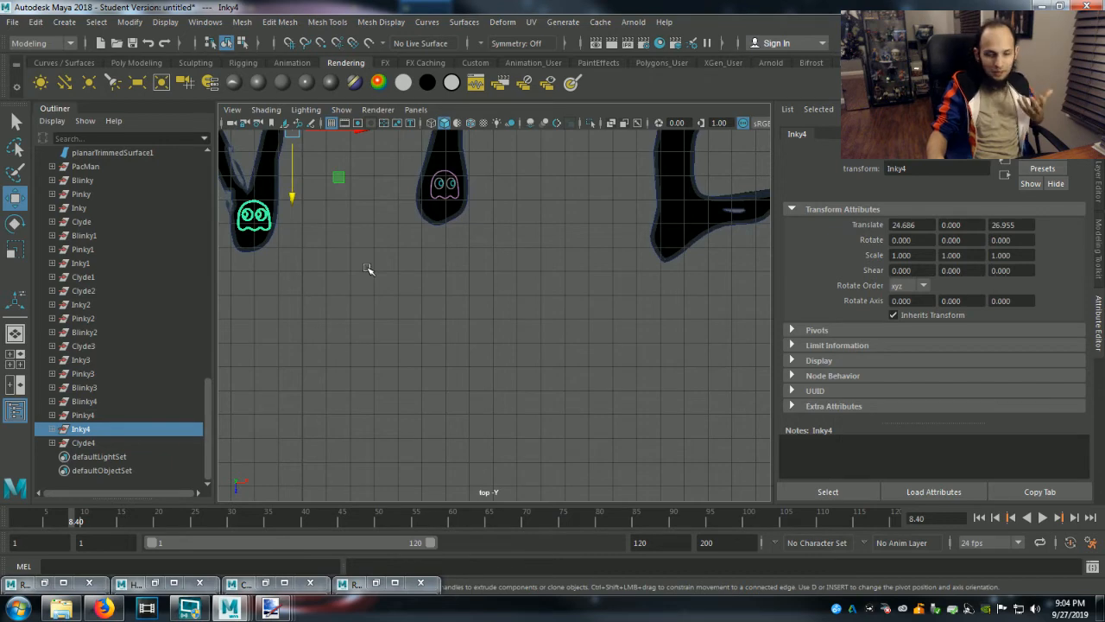
{"action": "middle_click_drag", "start_coordinate": [353, 271], "coordinate": [521, 383], "text": "alt"}
{"action": "scroll", "coordinate": [444, 363], "scroll_direction": "up", "scroll_amount": 4}
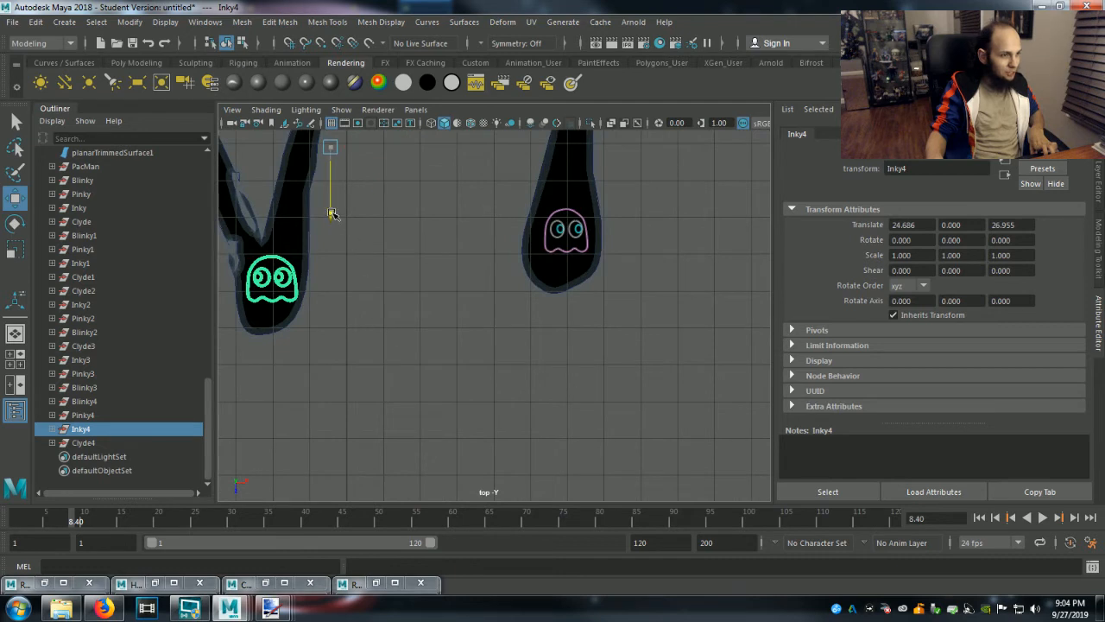
{"action": "left_click_drag", "start_coordinate": [336, 218], "coordinate": [333, 210]}
{"action": "left_click_drag", "start_coordinate": [396, 142], "coordinate": [390, 143]}
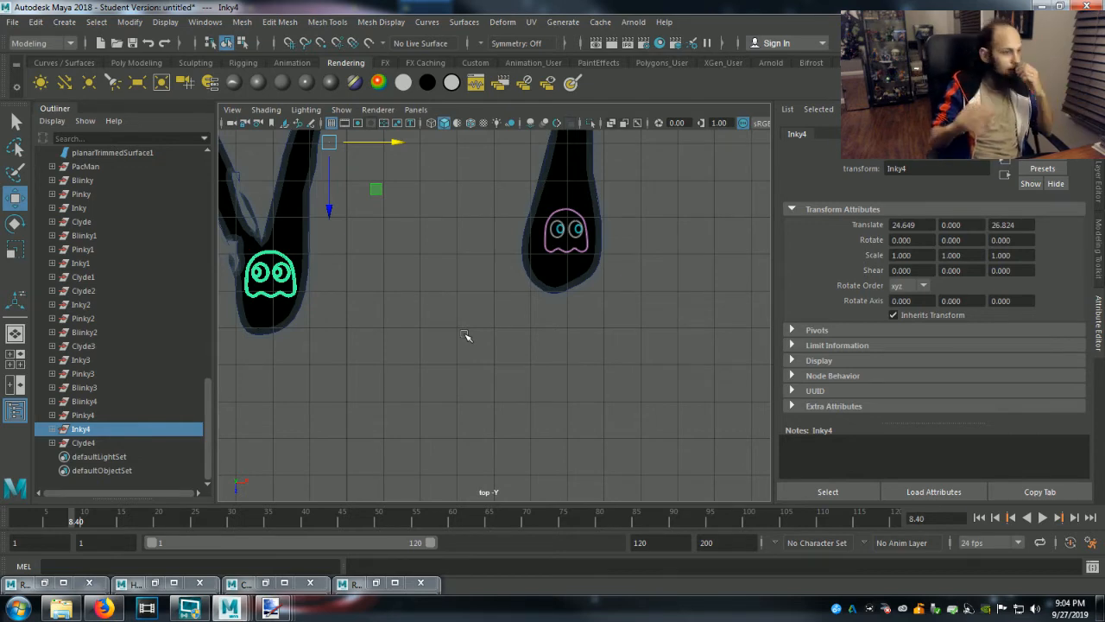
Move the Clyde4 group from the Y in Ghouly to the lower part of the last E in Gentlemen, at about X 7.18, Z 11.28.
{"action": "scroll", "coordinate": [464, 335], "scroll_direction": "down", "scroll_amount": 5}
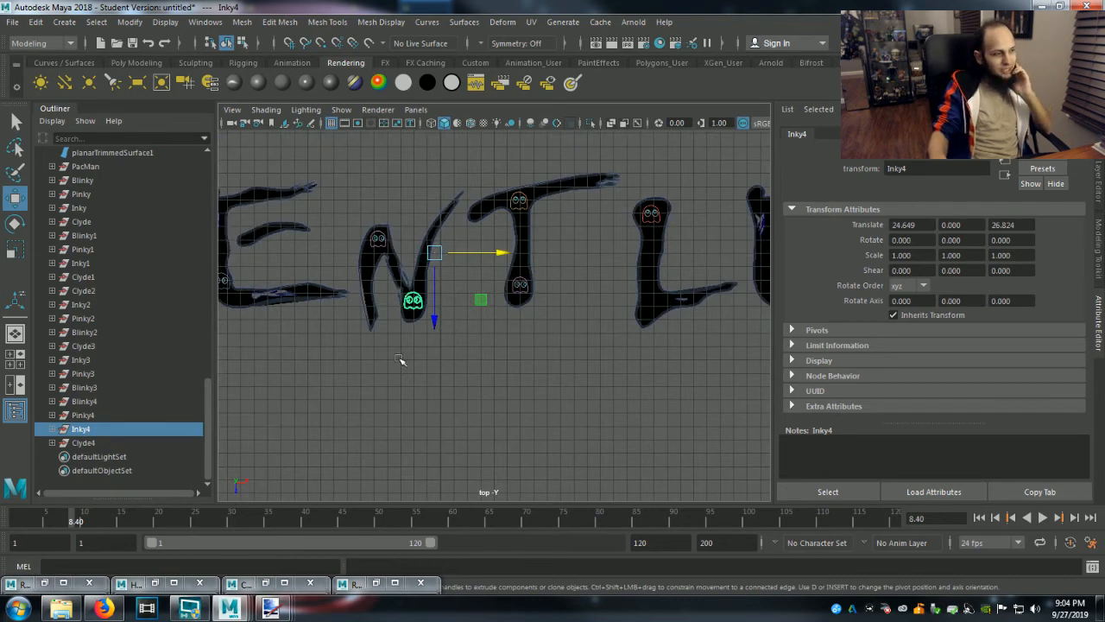
{"action": "left_click", "coordinate": [96, 445]}
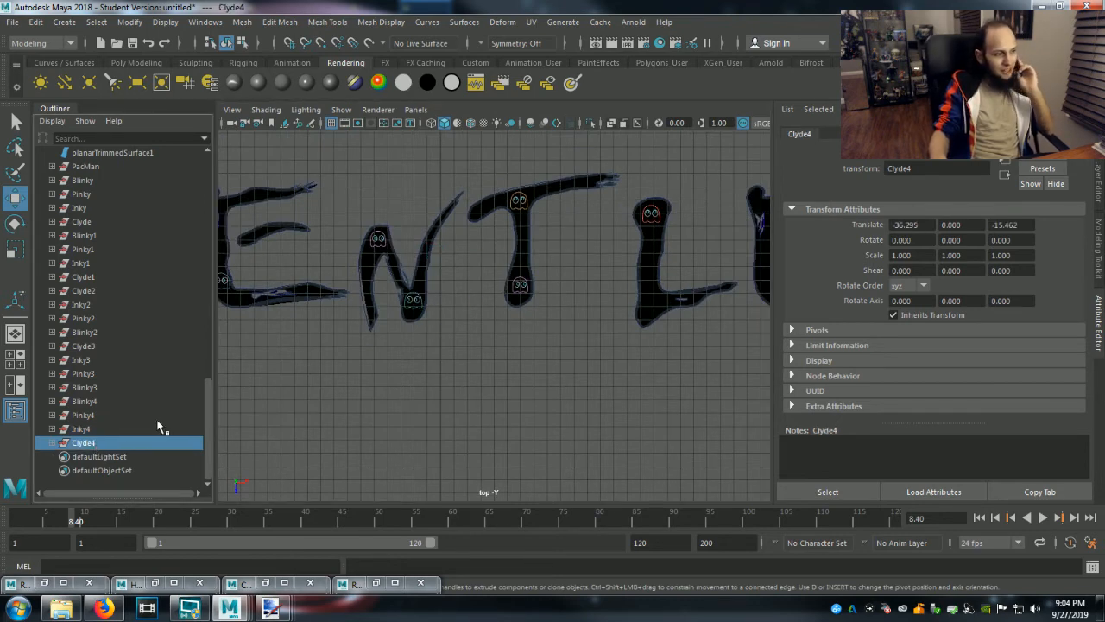
{"action": "scroll", "coordinate": [362, 382], "scroll_direction": "down", "scroll_amount": 8}
{"action": "scroll", "coordinate": [361, 385], "scroll_direction": "down", "scroll_amount": 3}
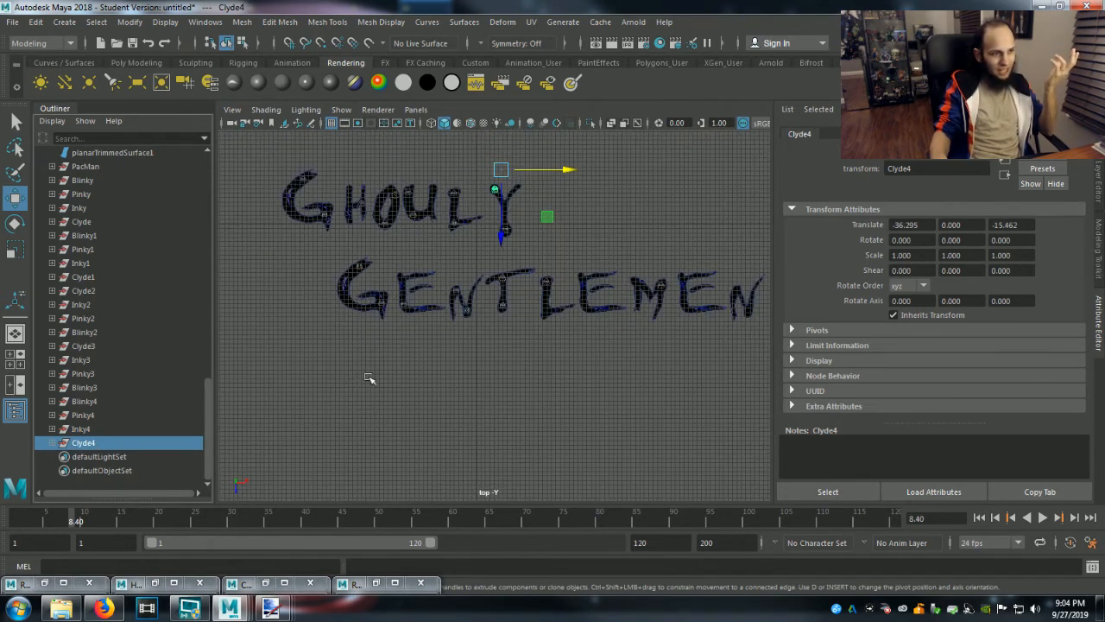
{"action": "left_click_drag", "start_coordinate": [501, 238], "coordinate": [531, 359]}
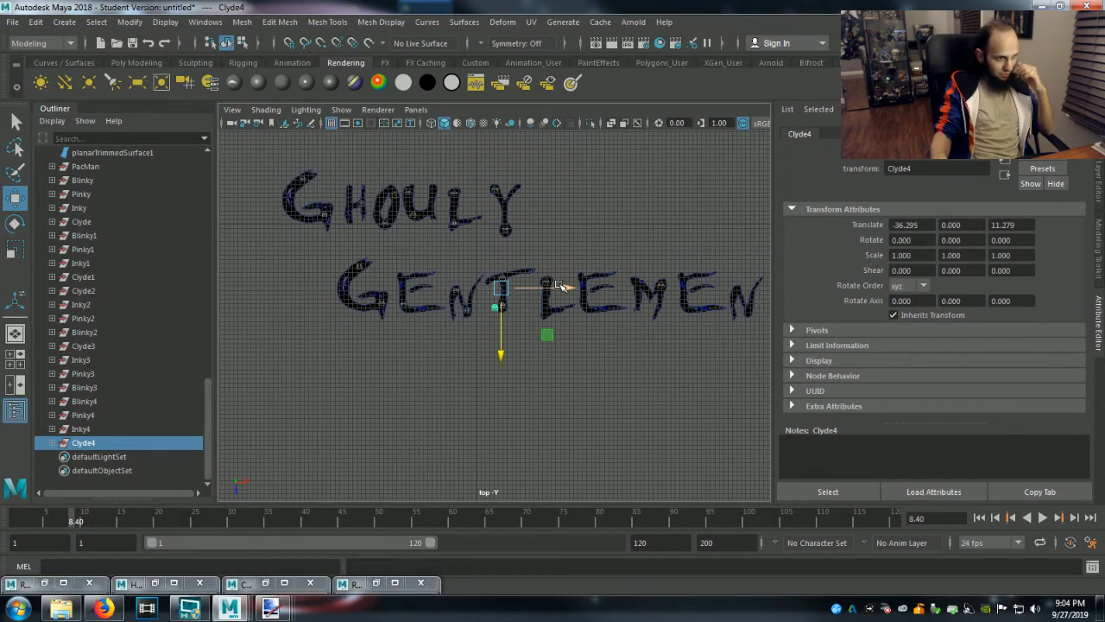
{"action": "left_click_drag", "start_coordinate": [563, 287], "coordinate": [762, 291]}
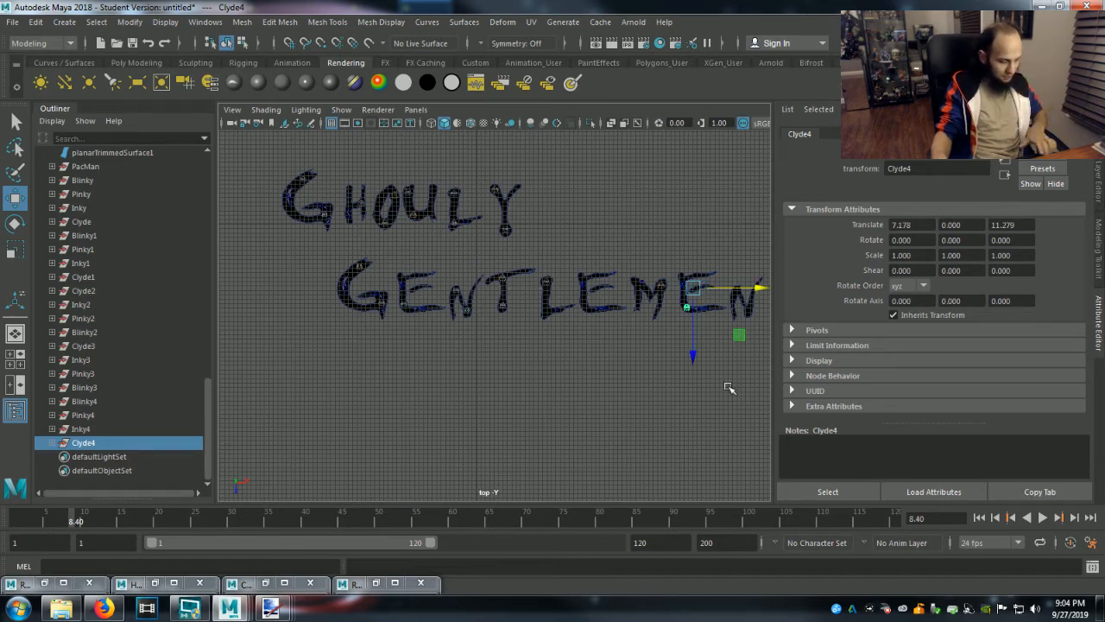
Fit the Clyde4 ghost inside the lower left corner of the last E by shifting the group to about X 6.62, Z 10.60.
{"action": "key", "text": "f"}
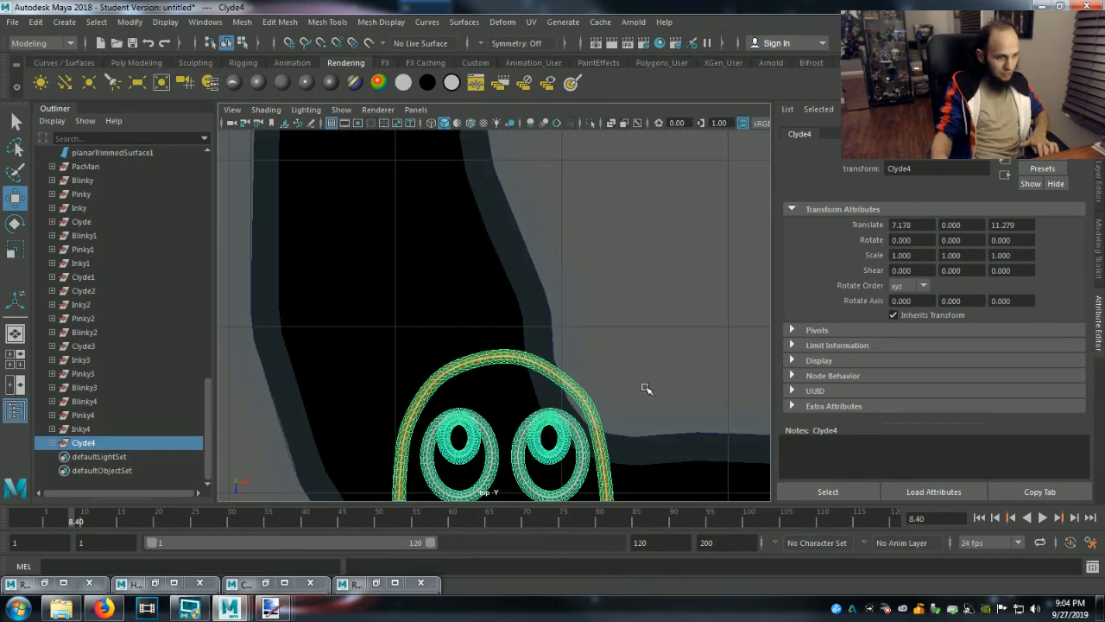
{"action": "scroll", "coordinate": [648, 390], "scroll_direction": "down", "scroll_amount": 5}
{"action": "scroll", "coordinate": [644, 388], "scroll_direction": "up", "scroll_amount": 3}
{"action": "left_click_drag", "start_coordinate": [553, 245], "coordinate": [549, 225]}
{"action": "left_click_drag", "start_coordinate": [620, 160], "coordinate": [598, 164]}
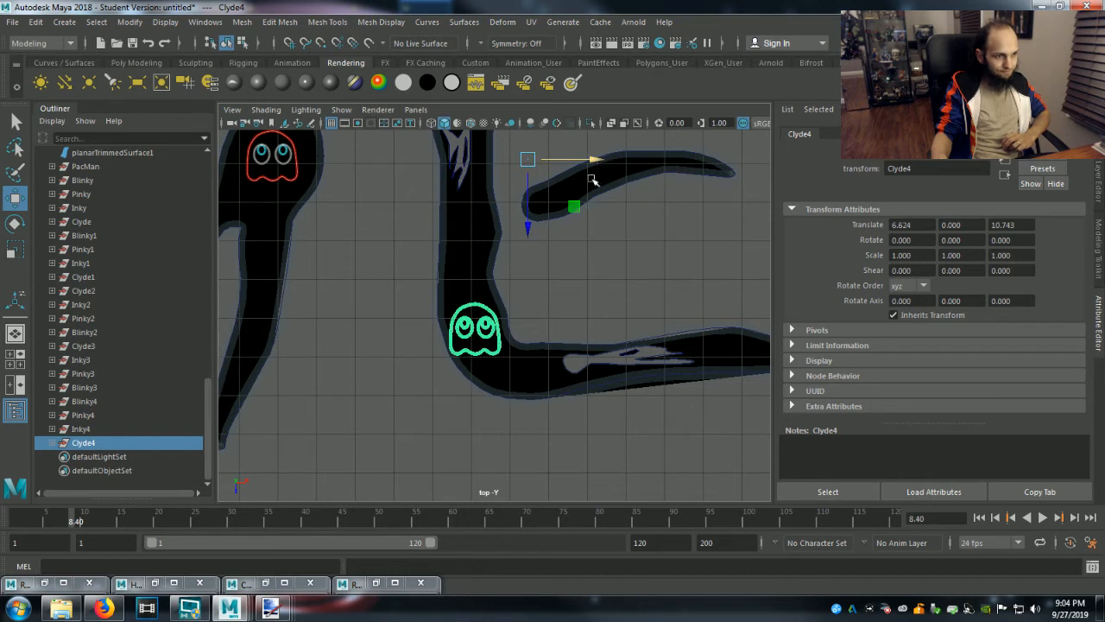
{"action": "left_click_drag", "start_coordinate": [528, 226], "coordinate": [529, 222]}
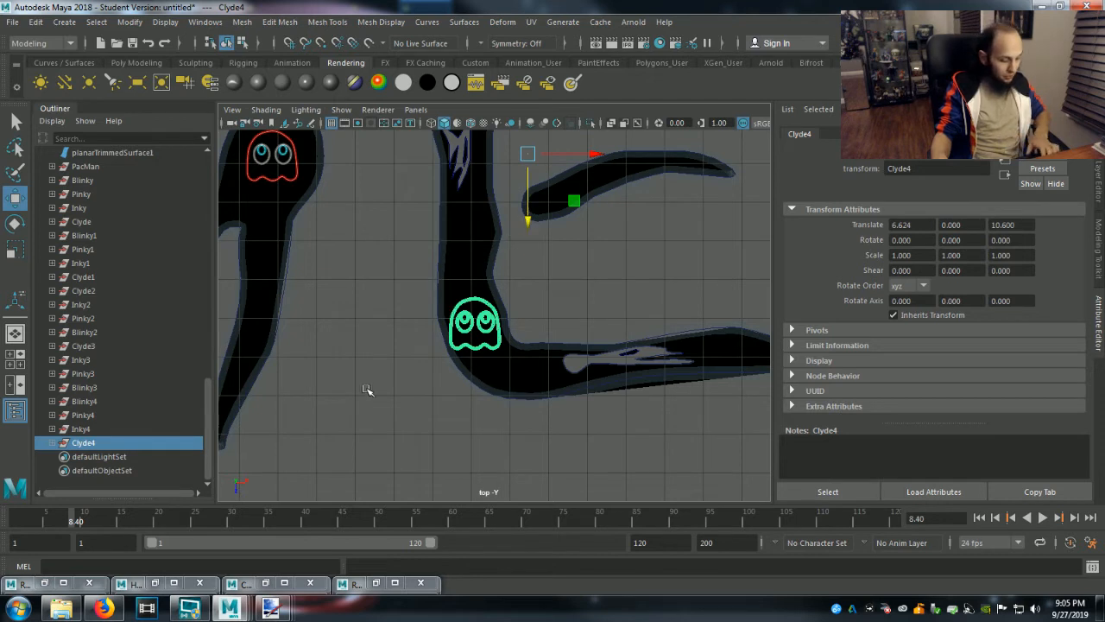
Scale the Clyde4 group uniformly to about 0.906 and recentre it in the E's stem at about X 6.41, Z 10.71.
{"action": "key", "text": "r"}
{"action": "left_click_drag", "start_coordinate": [528, 158], "coordinate": [510, 162]}
{"action": "key", "text": "w"}
{"action": "left_click_drag", "start_coordinate": [596, 154], "coordinate": [587, 154]}
{"action": "left_click_drag", "start_coordinate": [522, 216], "coordinate": [523, 224]}
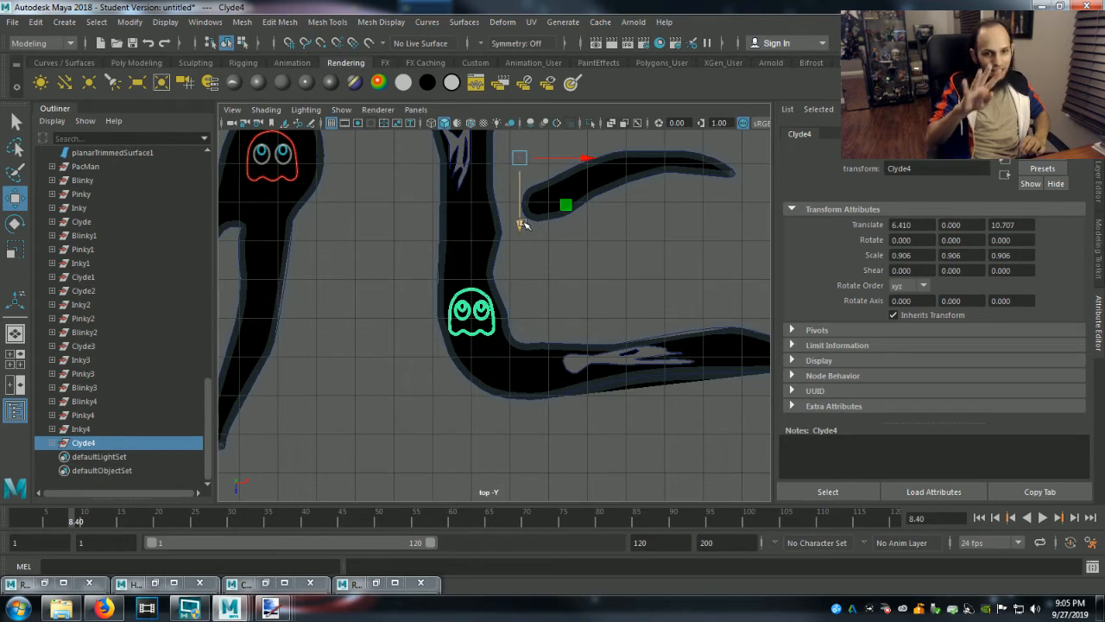
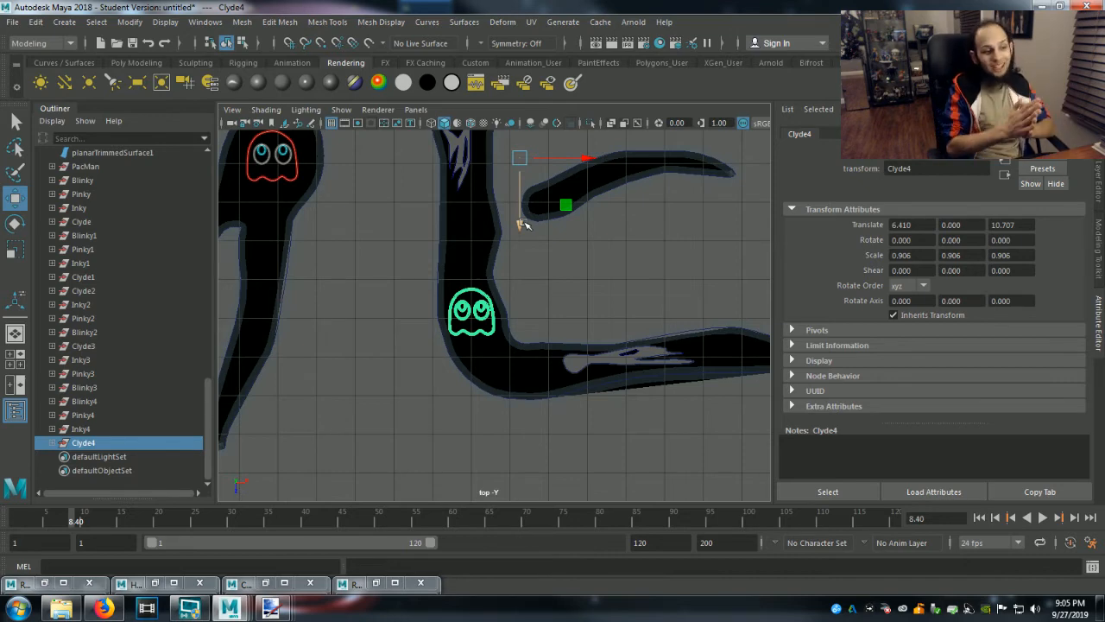
Duplicate the Blinky4, Pinky4, Inky4 and Clyde4 ghost groups together.
{"action": "scroll", "coordinate": [523, 224], "scroll_direction": "down", "scroll_amount": 8}
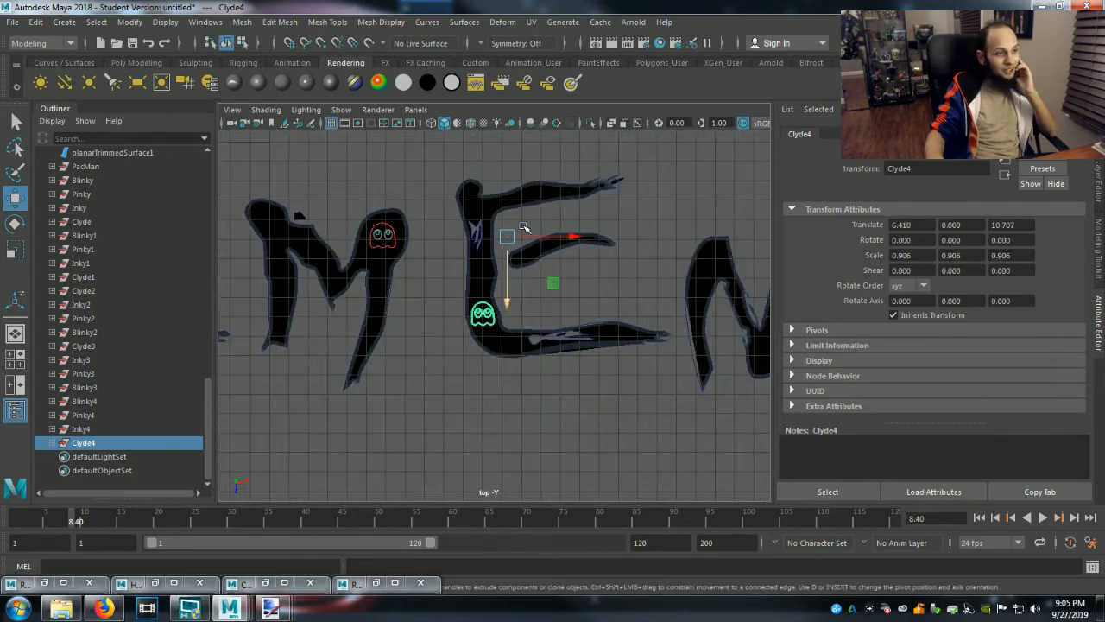
{"action": "scroll", "coordinate": [386, 289], "scroll_direction": "down", "scroll_amount": 7}
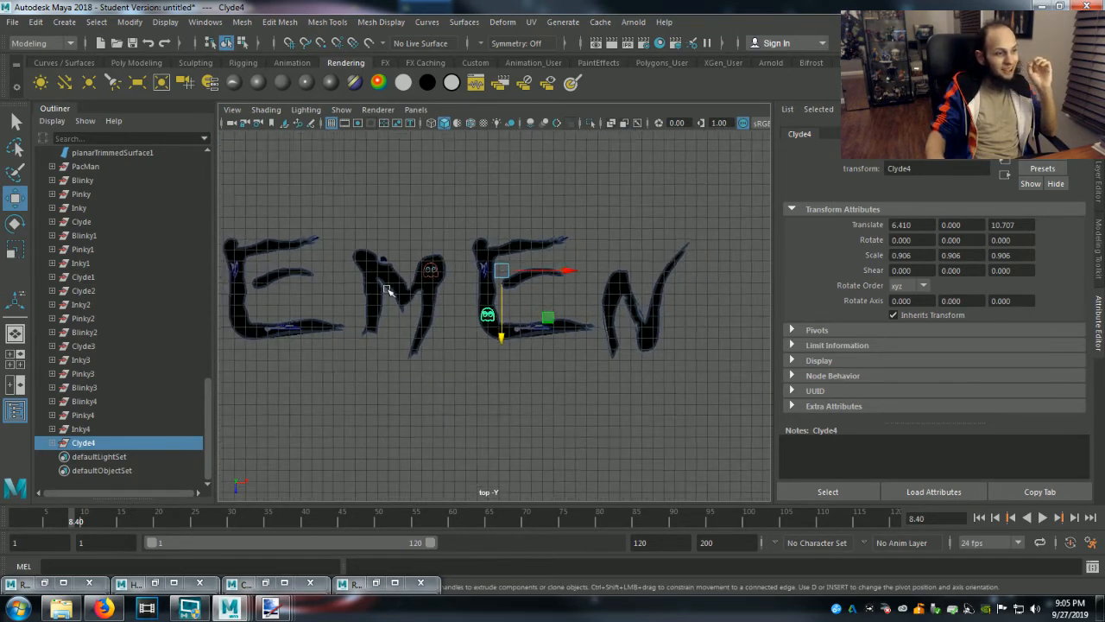
{"action": "scroll", "coordinate": [386, 289], "scroll_direction": "up", "scroll_amount": 3}
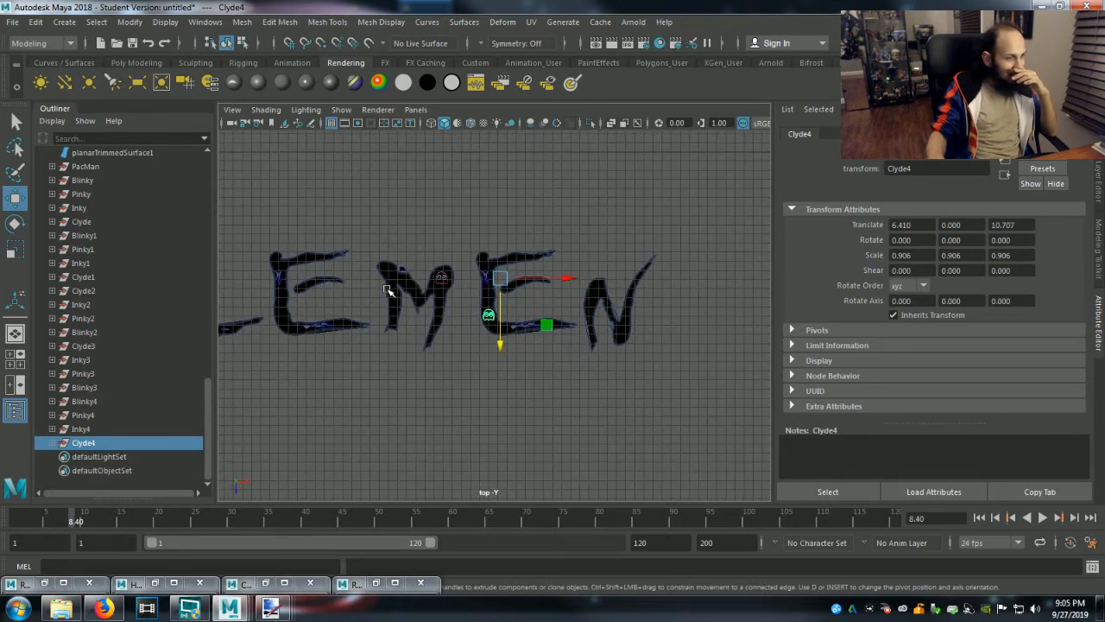
{"action": "scroll", "coordinate": [405, 312], "scroll_direction": "down", "scroll_amount": 1}
{"action": "middle_click_drag", "start_coordinate": [405, 312], "coordinate": [481, 320], "text": "alt"}
{"action": "scroll", "coordinate": [482, 320], "scroll_direction": "up", "scroll_amount": 2}
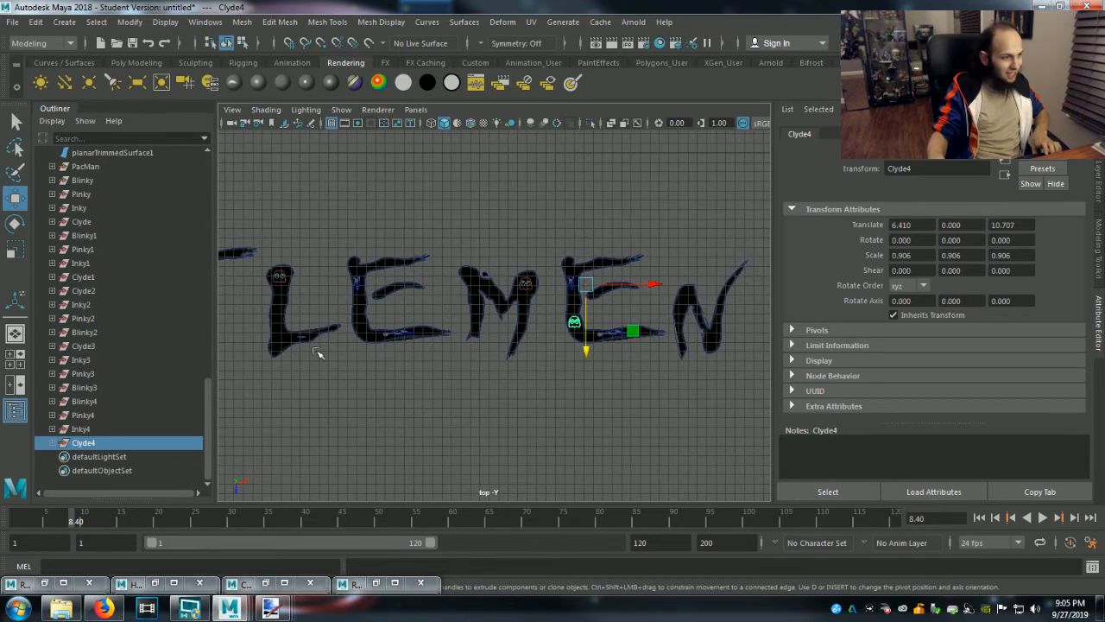
{"action": "left_click", "coordinate": [99, 399], "text": "shift"}
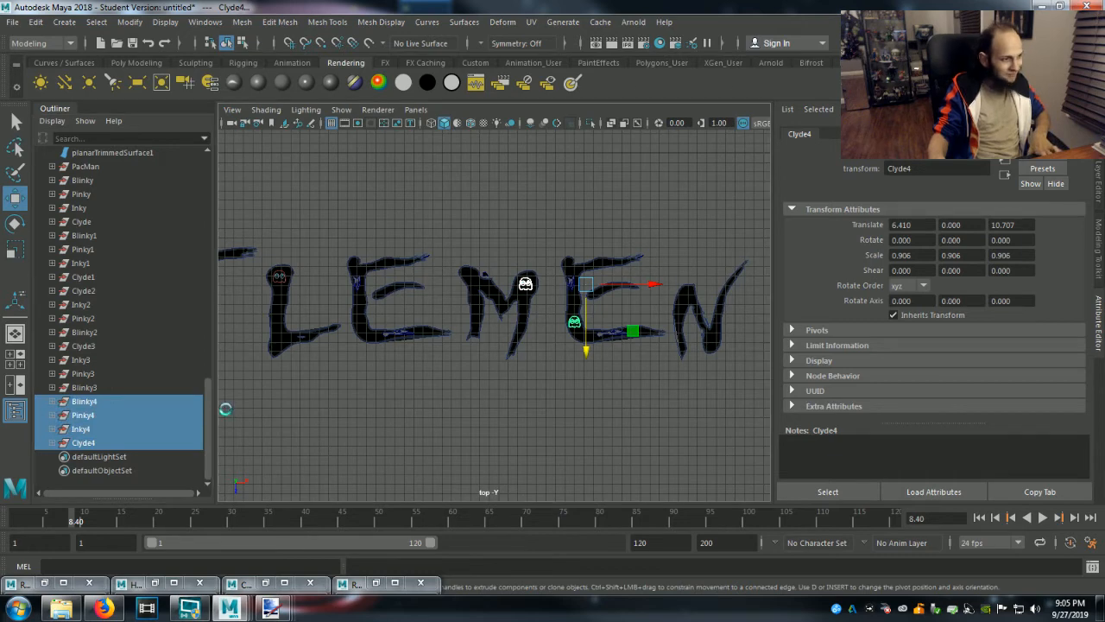
{"action": "key", "text": "ctrl+d"}
{"action": "scroll", "coordinate": [103, 450], "scroll_direction": "down", "scroll_amount": 2}
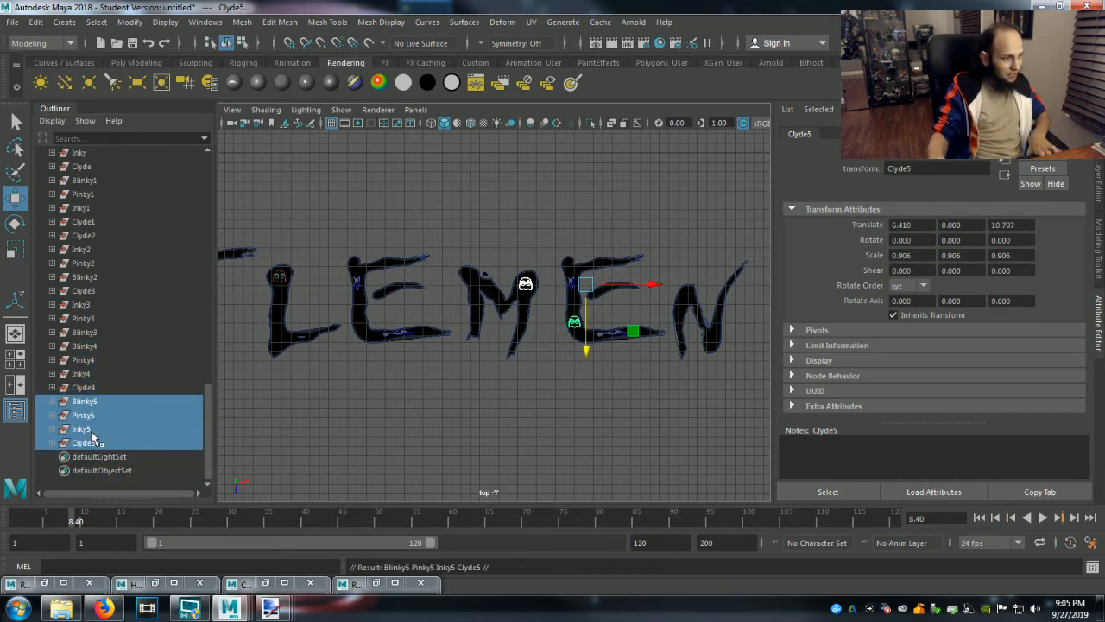
Move the Inky5 group from the first N to the upper left of the M in Gentlemen, at about X 63.17, Z 20.88.
{"action": "left_click", "coordinate": [92, 431]}
{"action": "scroll", "coordinate": [395, 420], "scroll_direction": "down", "scroll_amount": 4}
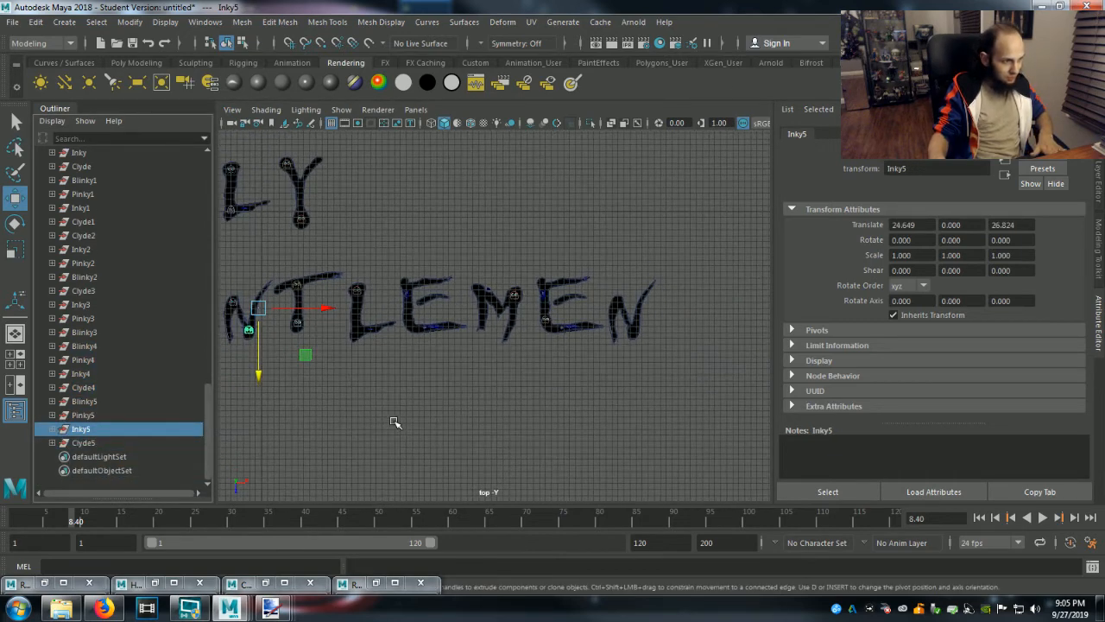
{"action": "left_click_drag", "start_coordinate": [335, 312], "coordinate": [563, 317]}
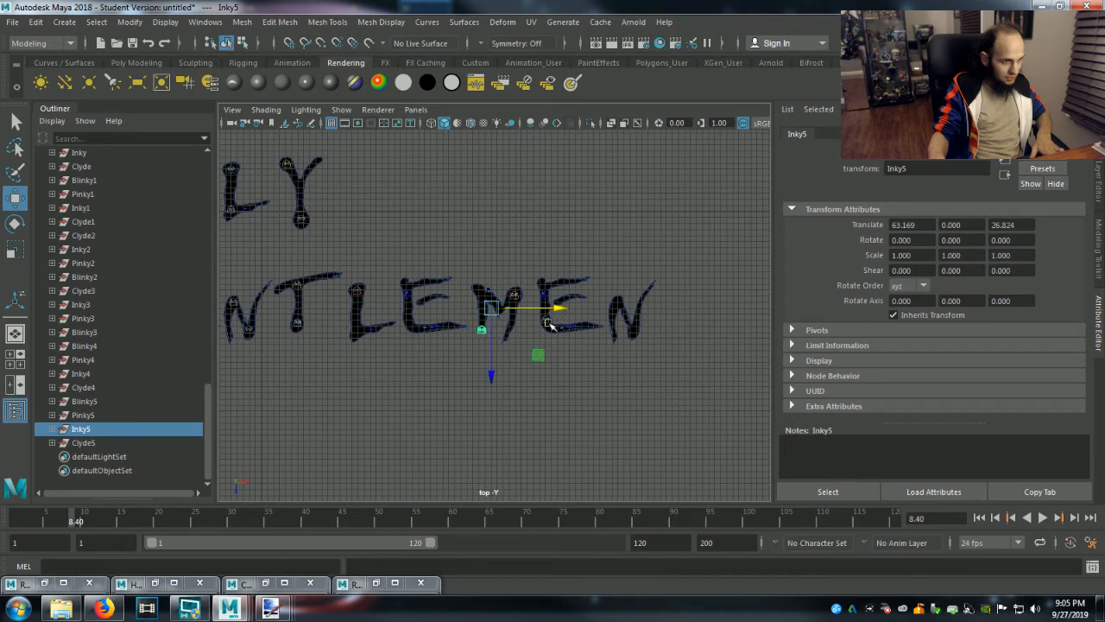
{"action": "left_click_drag", "start_coordinate": [493, 373], "coordinate": [496, 340]}
{"action": "scroll", "coordinate": [495, 340], "scroll_direction": "up", "scroll_amount": 8}
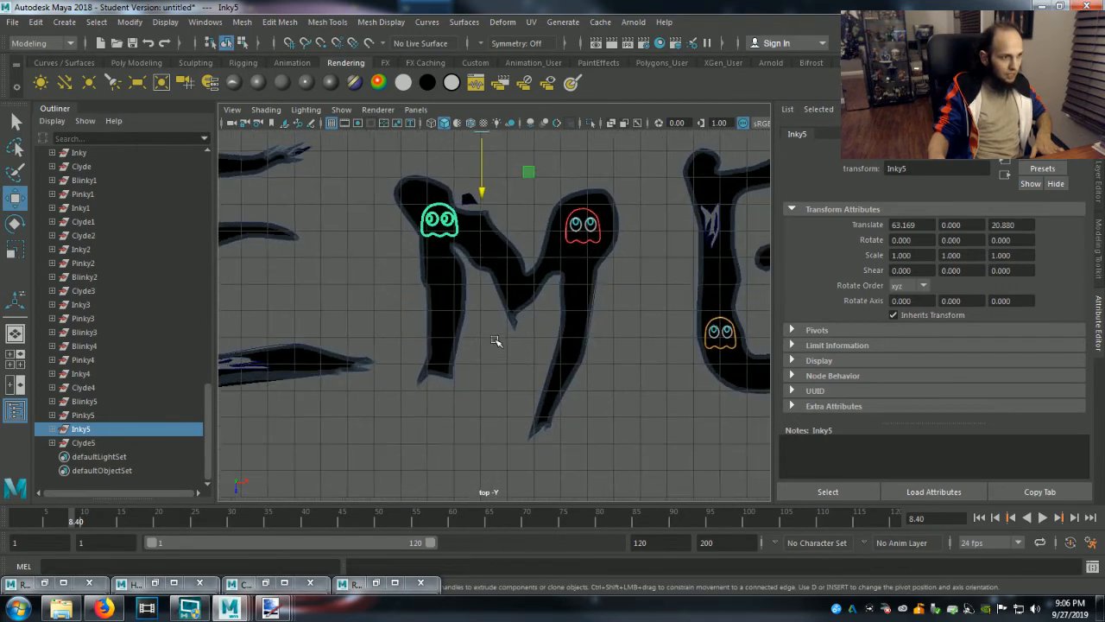
Fit the Inky5 ghost inside the M's upper left end by shifting the group to about X 62.79, Z 20.28.
{"action": "scroll", "coordinate": [496, 341], "scroll_direction": "up", "scroll_amount": 1}
{"action": "left_click_drag", "start_coordinate": [482, 187], "coordinate": [531, 169]}
{"action": "scroll", "coordinate": [499, 206], "scroll_direction": "down", "scroll_amount": 4}
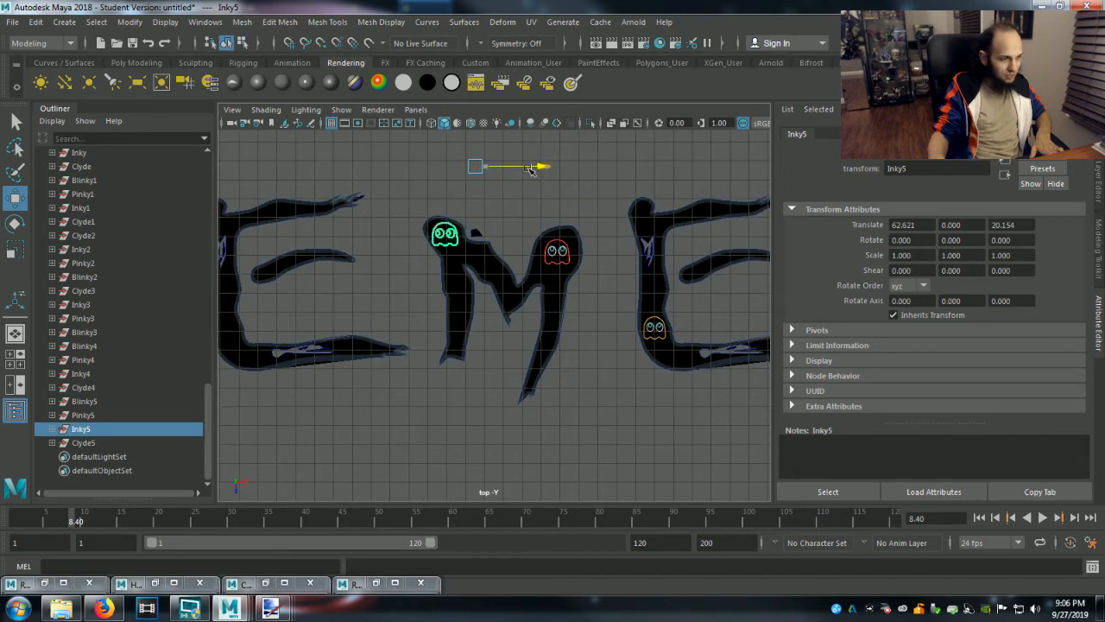
{"action": "scroll", "coordinate": [518, 252], "scroll_direction": "up", "scroll_amount": 5}
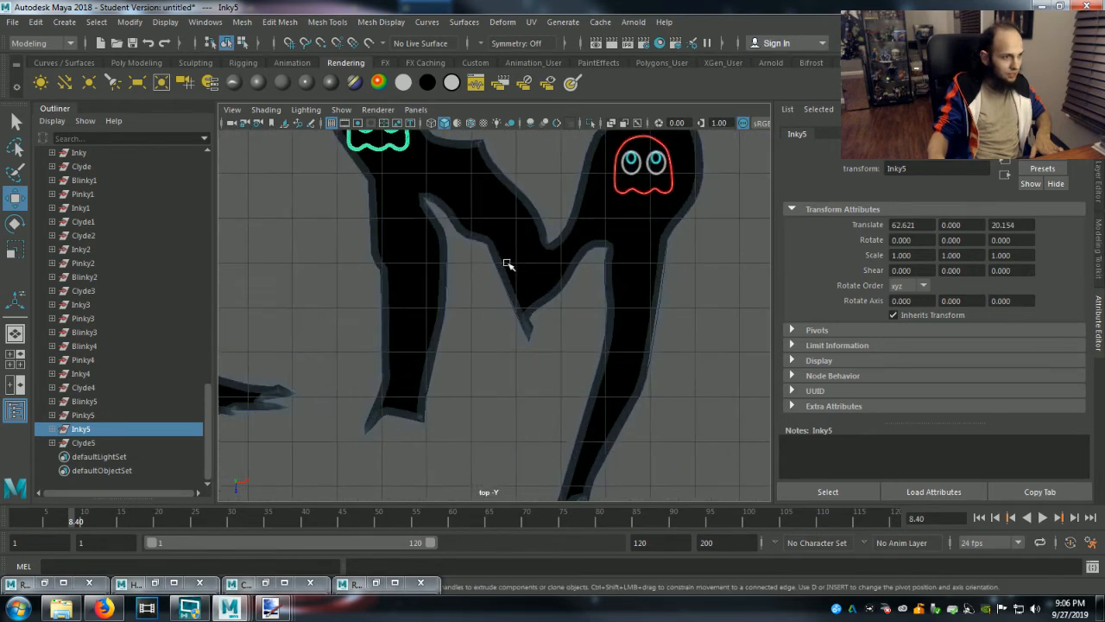
{"action": "middle_click_drag", "start_coordinate": [487, 293], "coordinate": [544, 460], "text": "alt"}
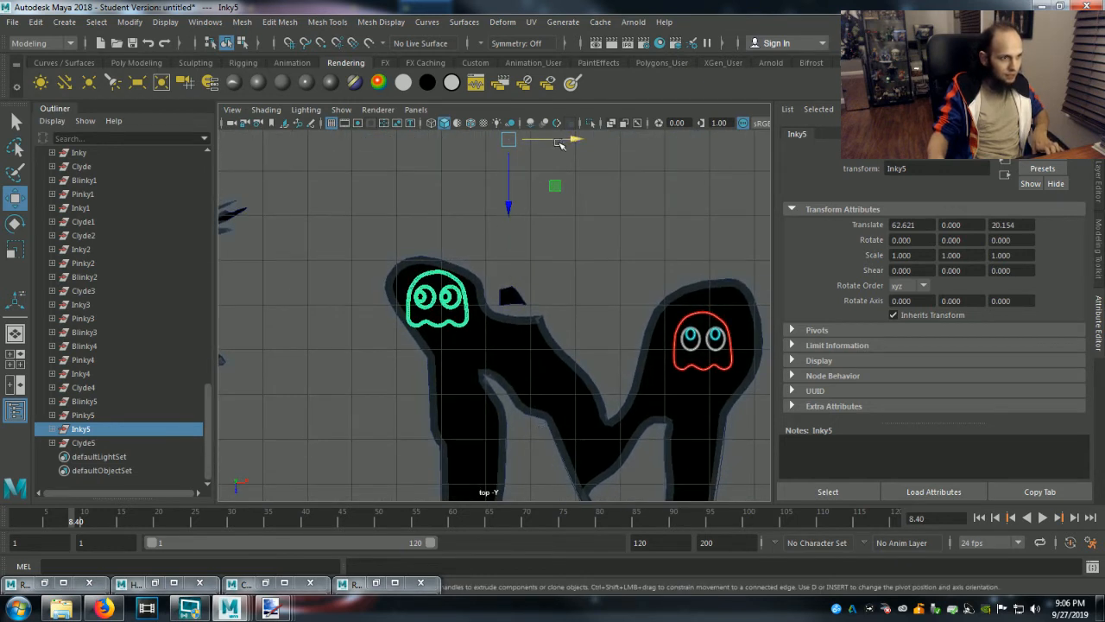
{"action": "left_click_drag", "start_coordinate": [517, 142], "coordinate": [522, 147]}
{"action": "left_click", "coordinate": [604, 320]}
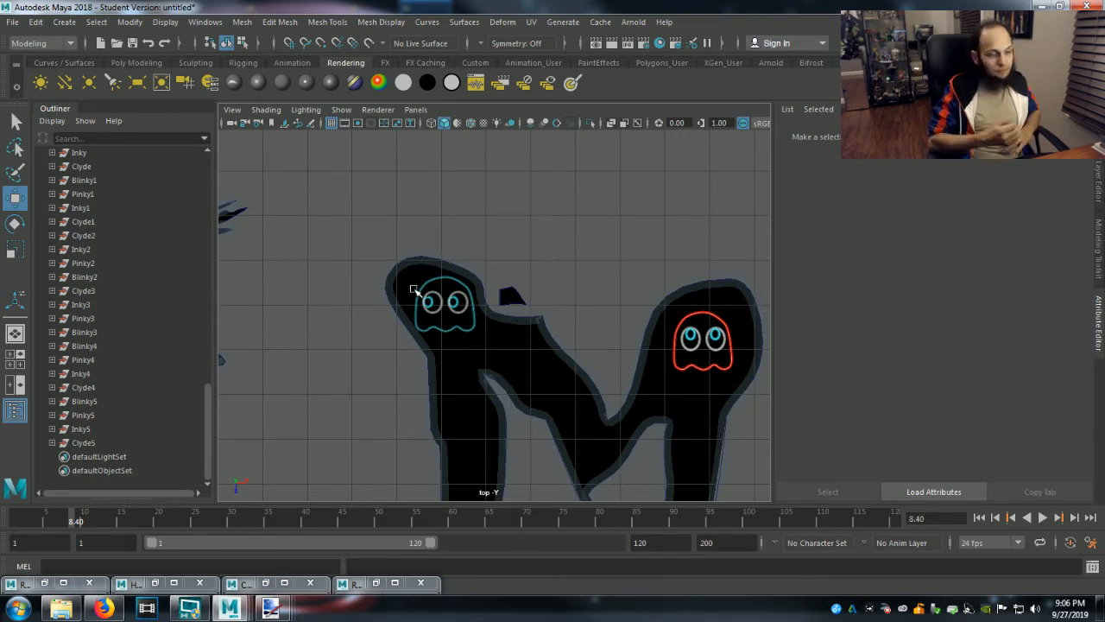
Select the Blinky5 through Clyde5 groups to check where each of the duplicated ghosts sits in the lettering.
{"action": "scroll", "coordinate": [505, 367], "scroll_direction": "down", "scroll_amount": 5}
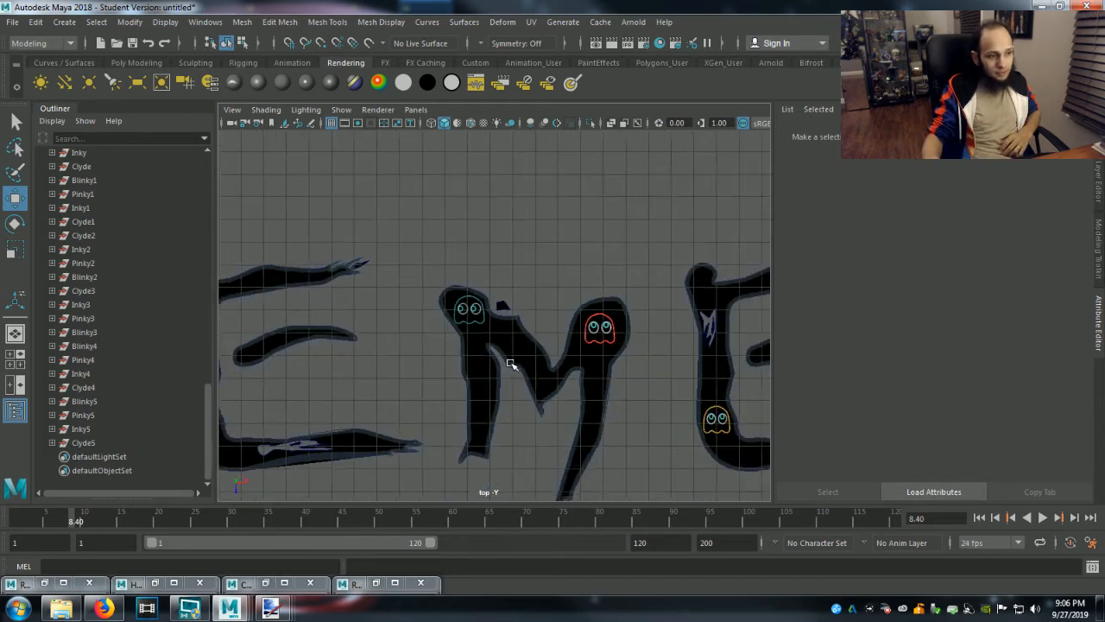
{"action": "scroll", "coordinate": [504, 372], "scroll_direction": "down", "scroll_amount": 3}
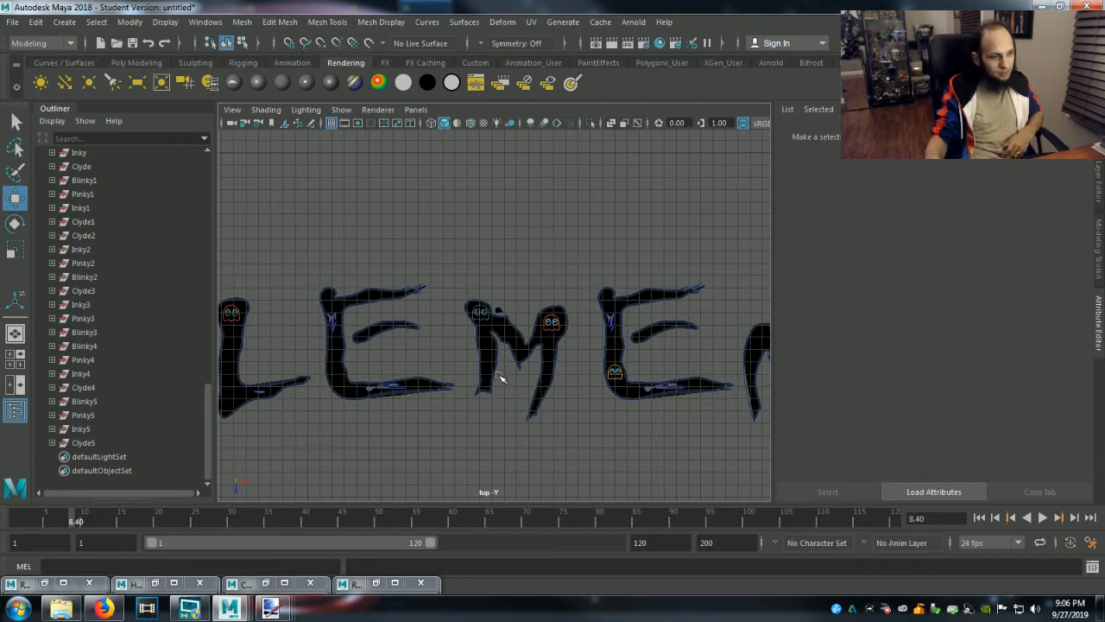
{"action": "left_click", "coordinate": [84, 443]}
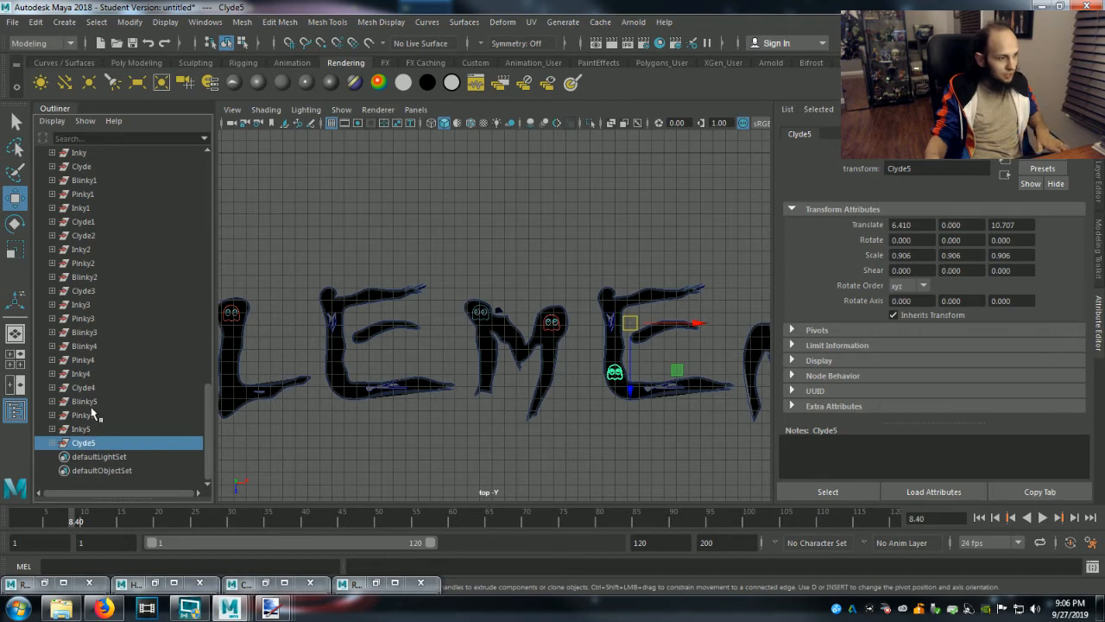
{"action": "left_click", "coordinate": [84, 402], "text": "shift"}
{"action": "scroll", "coordinate": [385, 412], "scroll_direction": "down", "scroll_amount": 5}
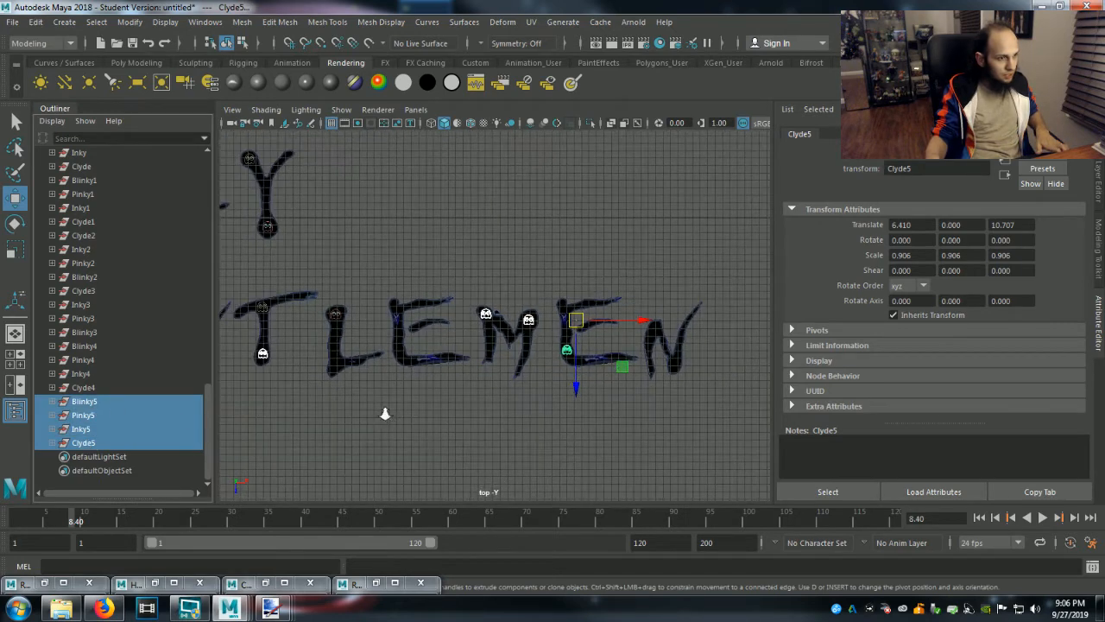
{"action": "scroll", "coordinate": [386, 413], "scroll_direction": "up", "scroll_amount": 5}
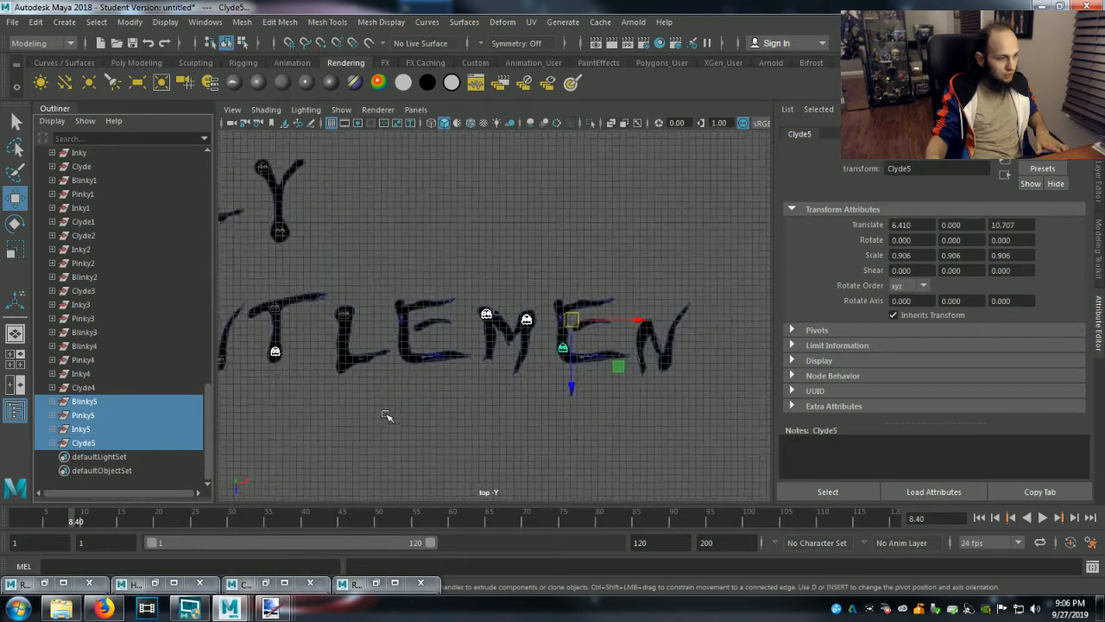
Move Blinky5's pasted__LightMoveable subgroup into the upper left part of the last N, at about X 56.88, Z 8.24.
{"action": "left_click", "coordinate": [101, 404]}
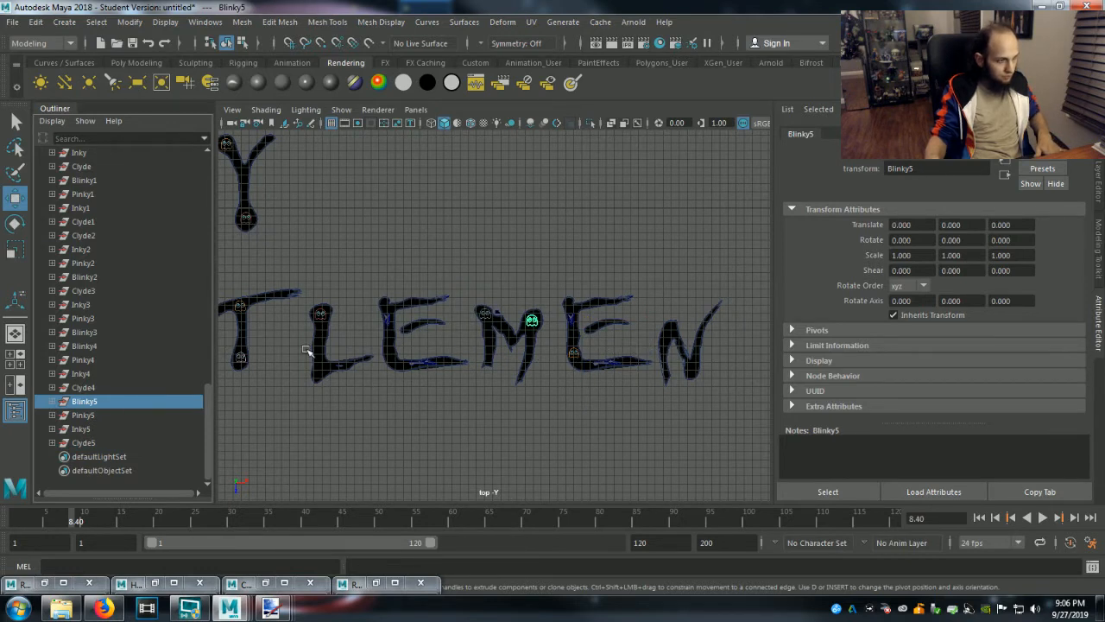
{"action": "left_click", "coordinate": [51, 401]}
{"action": "left_click", "coordinate": [102, 443]}
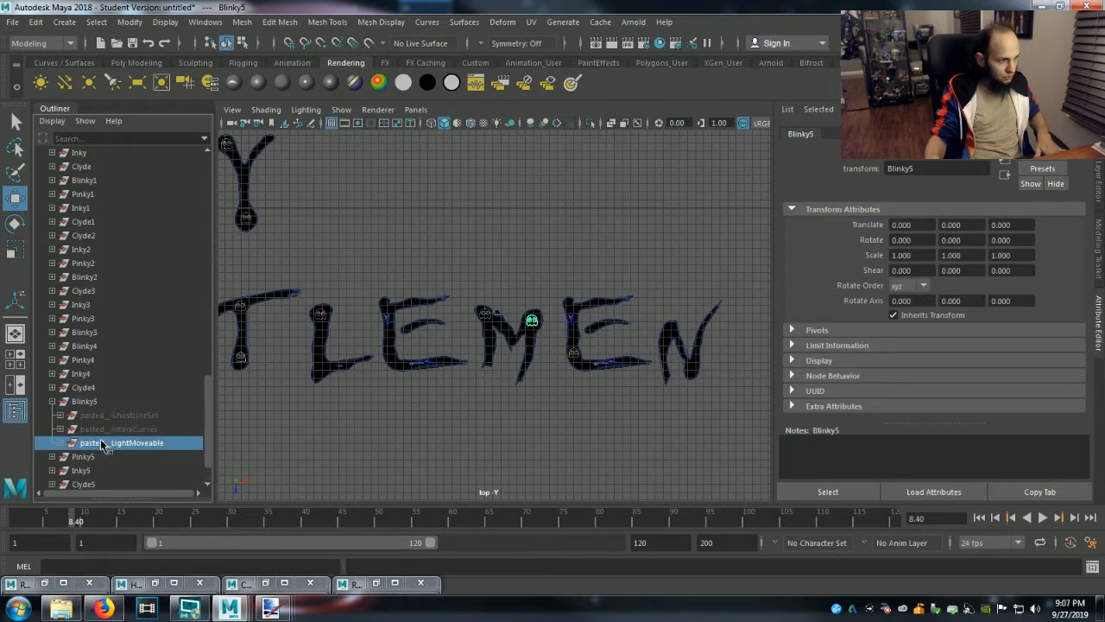
{"action": "left_click_drag", "start_coordinate": [628, 328], "coordinate": [738, 394]}
{"action": "left_click_drag", "start_coordinate": [671, 395], "coordinate": [672, 406]}
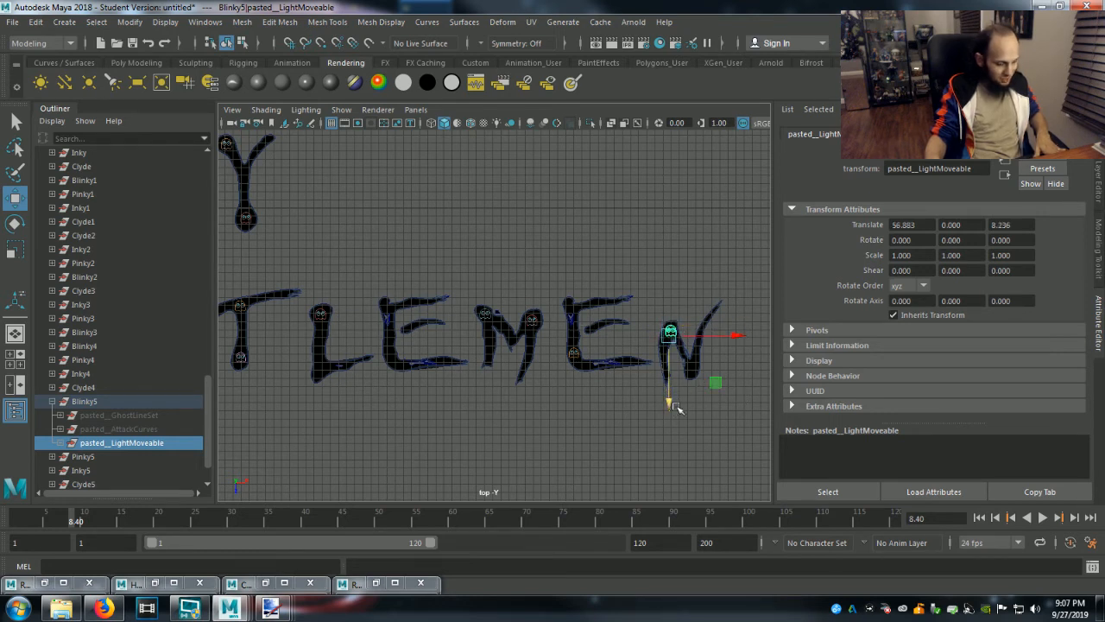
{"action": "scroll", "coordinate": [682, 406], "scroll_direction": "up", "scroll_amount": 6}
{"action": "middle_click_drag", "start_coordinate": [690, 422], "coordinate": [376, 420], "text": "alt"}
{"action": "scroll", "coordinate": [618, 402], "scroll_direction": "up", "scroll_amount": 4}
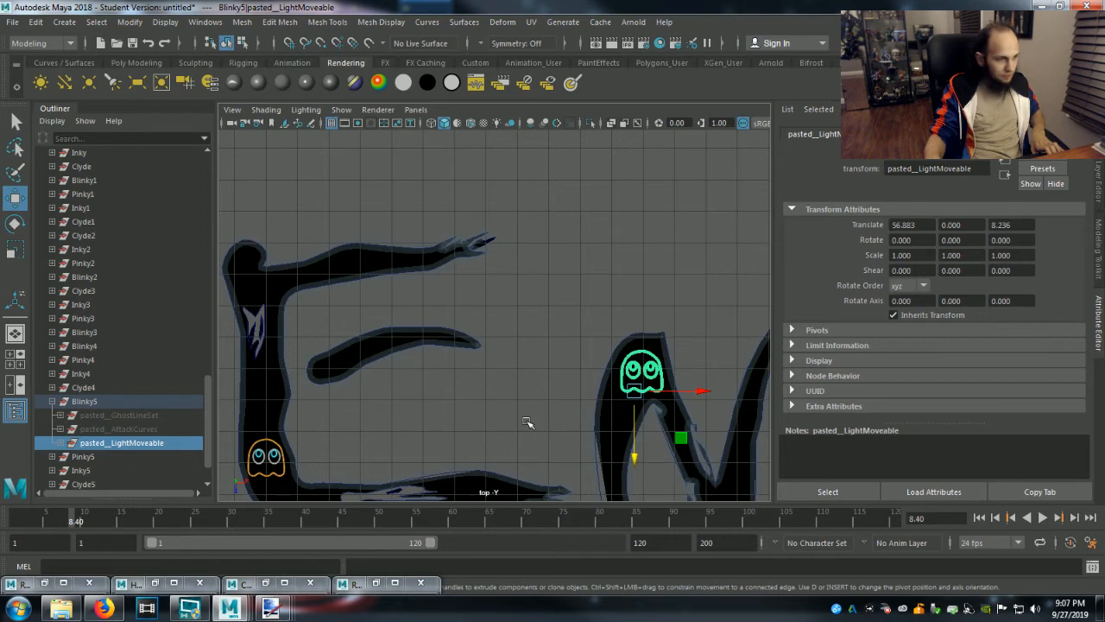
{"action": "left_click", "coordinate": [52, 403]}
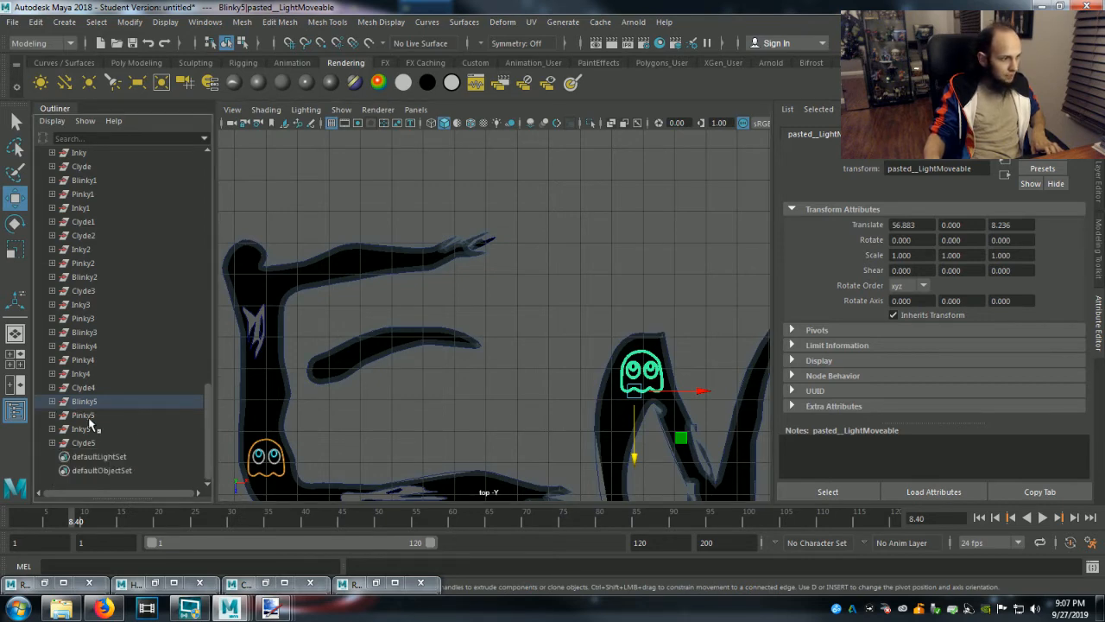
Move the Pinky5 group from the T to the lower right point of the last N, at about X 53.91, Z 24.42.
{"action": "left_click", "coordinate": [84, 416]}
{"action": "scroll", "coordinate": [417, 408], "scroll_direction": "down", "scroll_amount": 3}
{"action": "scroll", "coordinate": [416, 407], "scroll_direction": "down", "scroll_amount": 5}
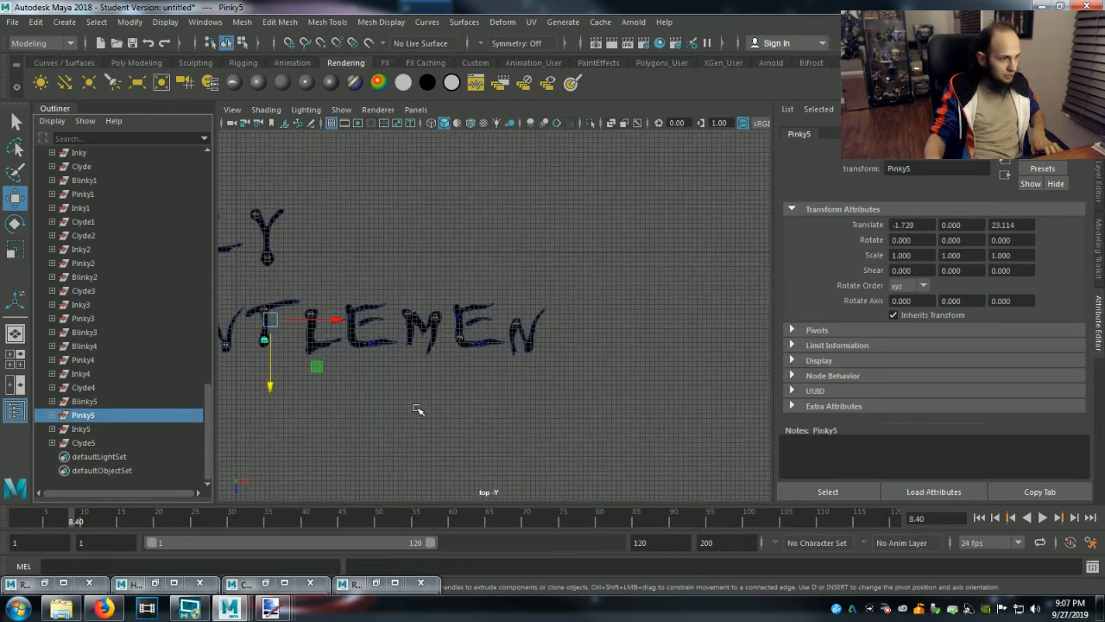
{"action": "left_click_drag", "start_coordinate": [338, 321], "coordinate": [603, 345]}
{"action": "left_click_drag", "start_coordinate": [536, 385], "coordinate": [539, 394]}
{"action": "scroll", "coordinate": [539, 394], "scroll_direction": "up", "scroll_amount": 5}
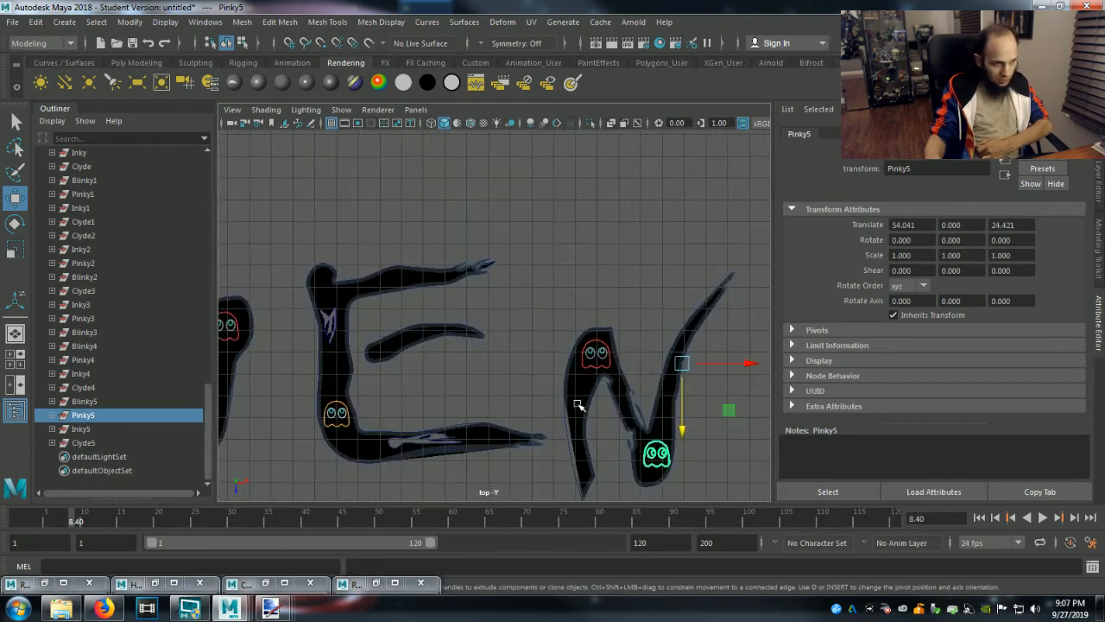
{"action": "left_click_drag", "start_coordinate": [745, 363], "coordinate": [742, 365]}
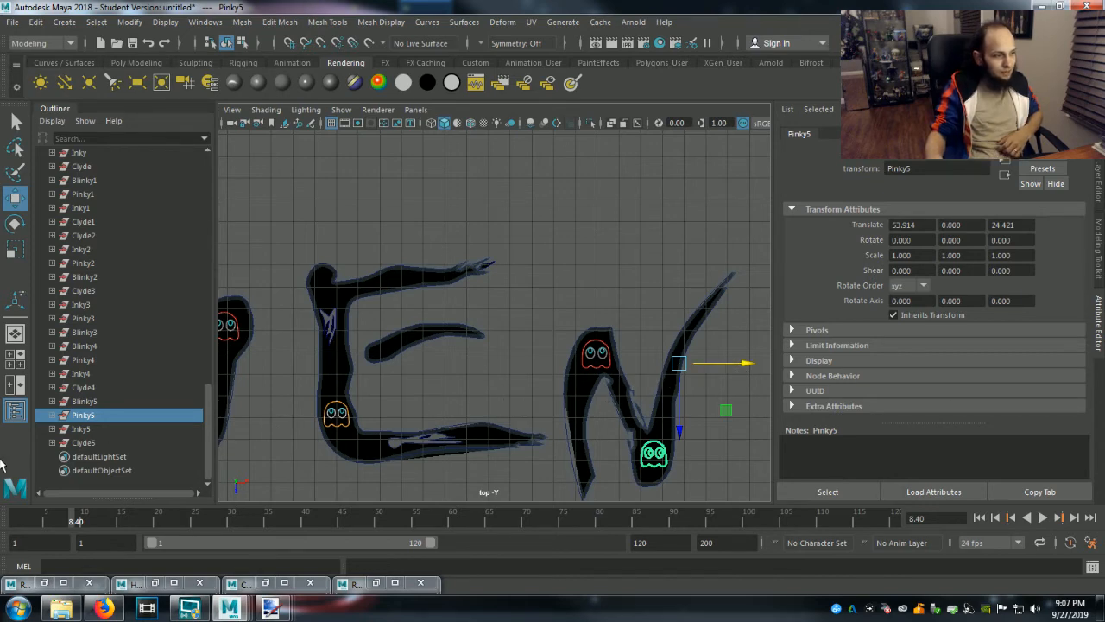
{"action": "left_click", "coordinate": [80, 430]}
{"action": "scroll", "coordinate": [290, 424], "scroll_direction": "down", "scroll_amount": 7}
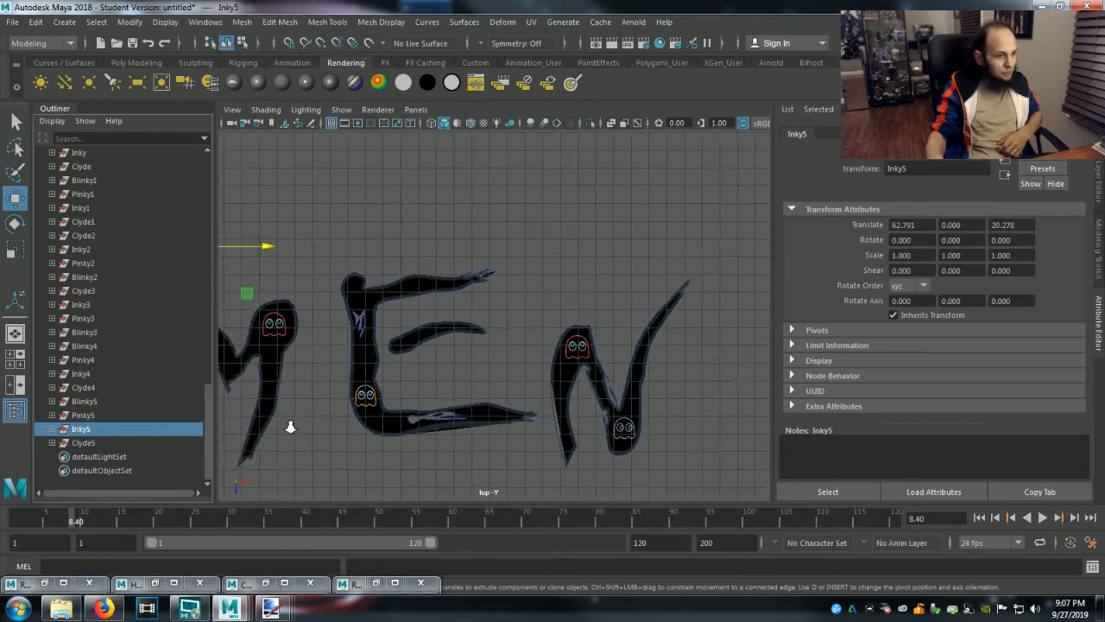
{"action": "left_click_drag", "start_coordinate": [271, 332], "coordinate": [272, 302]}
{"action": "key", "text": "ctrl+z"}
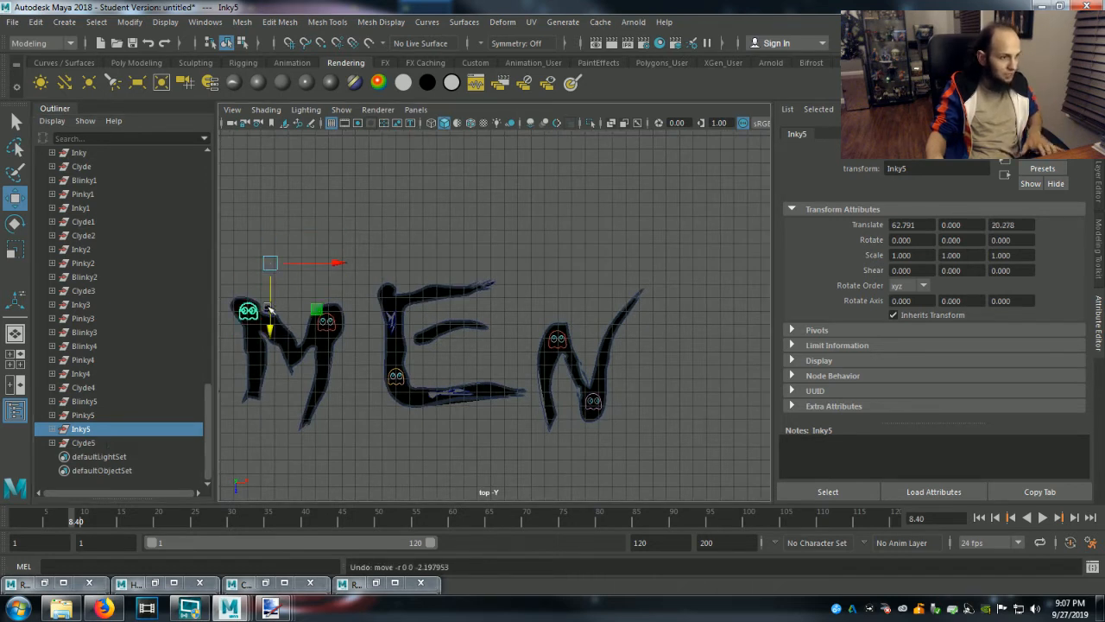
Move the Clyde5 group horizontally from the last E to the lower stem of the E after the L, at about X -16.30.
{"action": "left_click", "coordinate": [84, 443]}
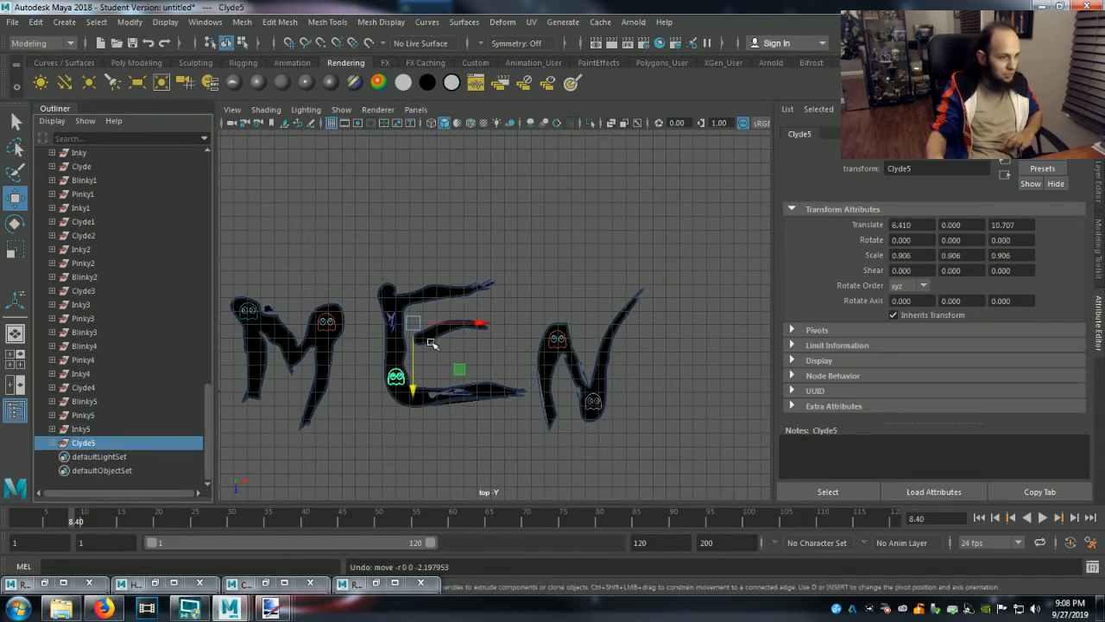
{"action": "left_click_drag", "start_coordinate": [481, 325], "coordinate": [369, 415]}
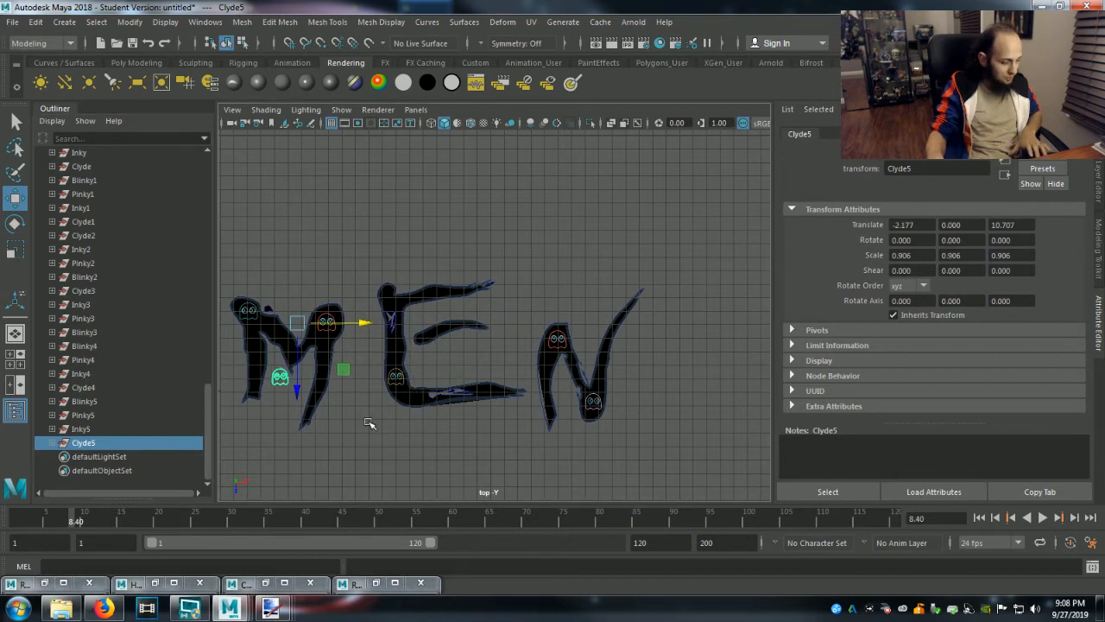
{"action": "middle_click_drag", "start_coordinate": [370, 423], "coordinate": [661, 424], "text": "alt"}
{"action": "left_click_drag", "start_coordinate": [658, 323], "coordinate": [470, 372]}
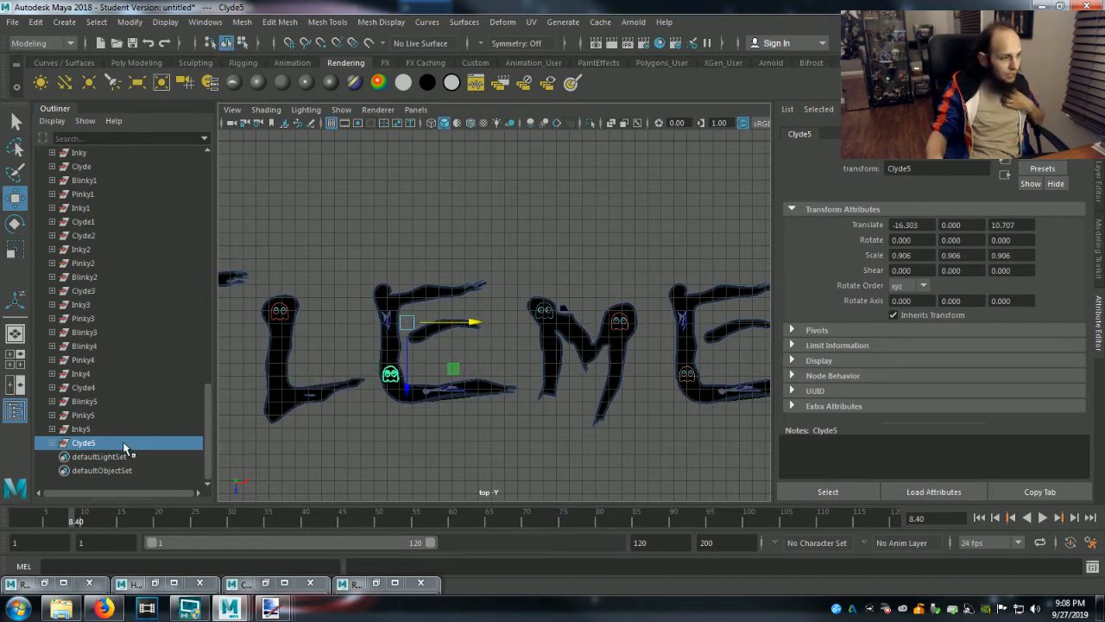
{"action": "left_click", "coordinate": [86, 416]}
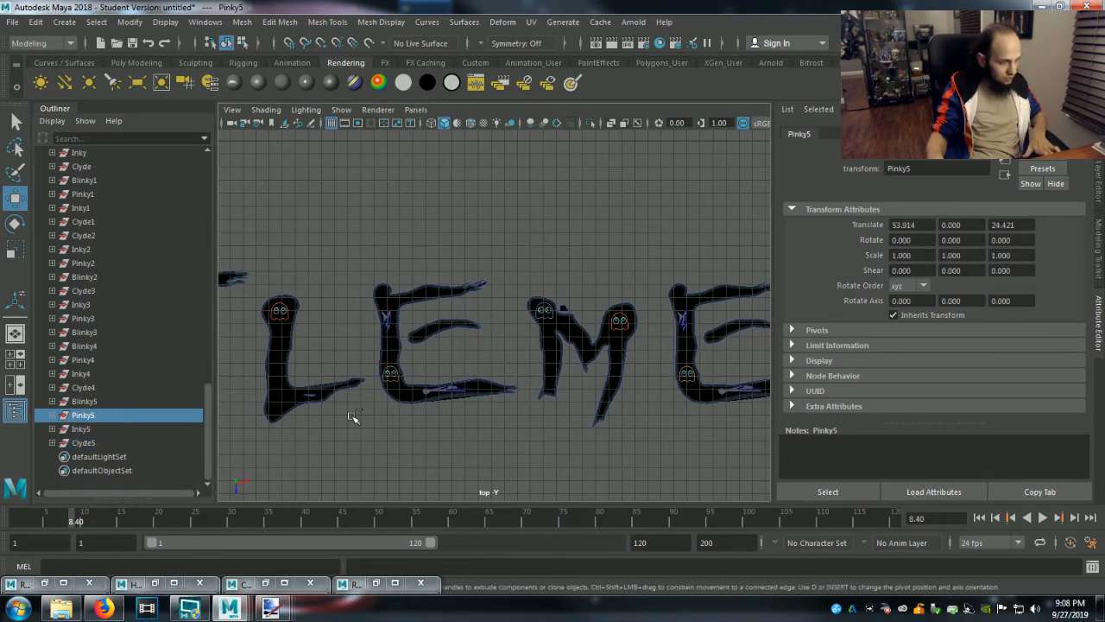
{"action": "key", "text": "ctrl+d"}
{"action": "scroll", "coordinate": [398, 425], "scroll_direction": "down", "scroll_amount": 3}
{"action": "scroll", "coordinate": [683, 394], "scroll_direction": "down", "scroll_amount": 3}
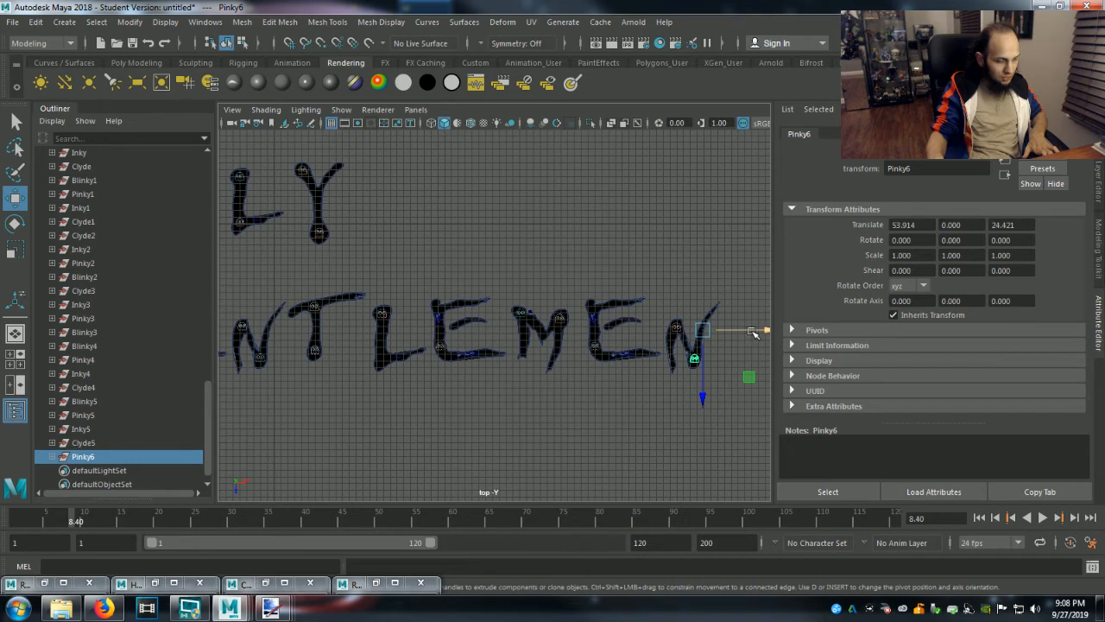
{"action": "key", "text": "ctrl+z"}
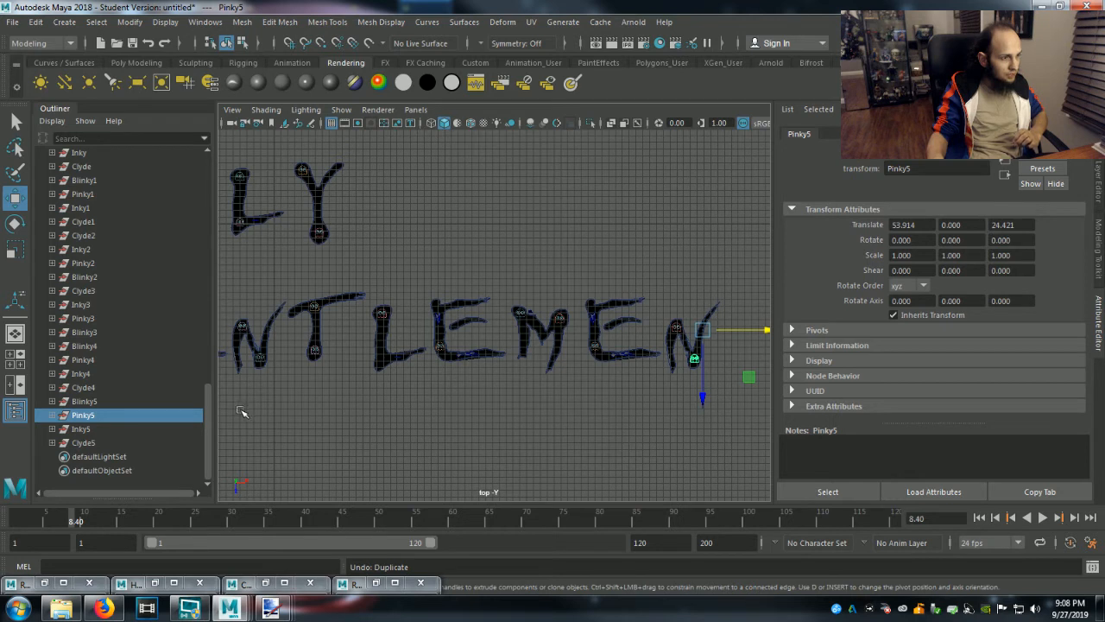
Duplicate the Inky5 group and move the copy to the lower stem of the L, at about X 42.55, Z 26.96.
{"action": "left_click", "coordinate": [85, 430]}
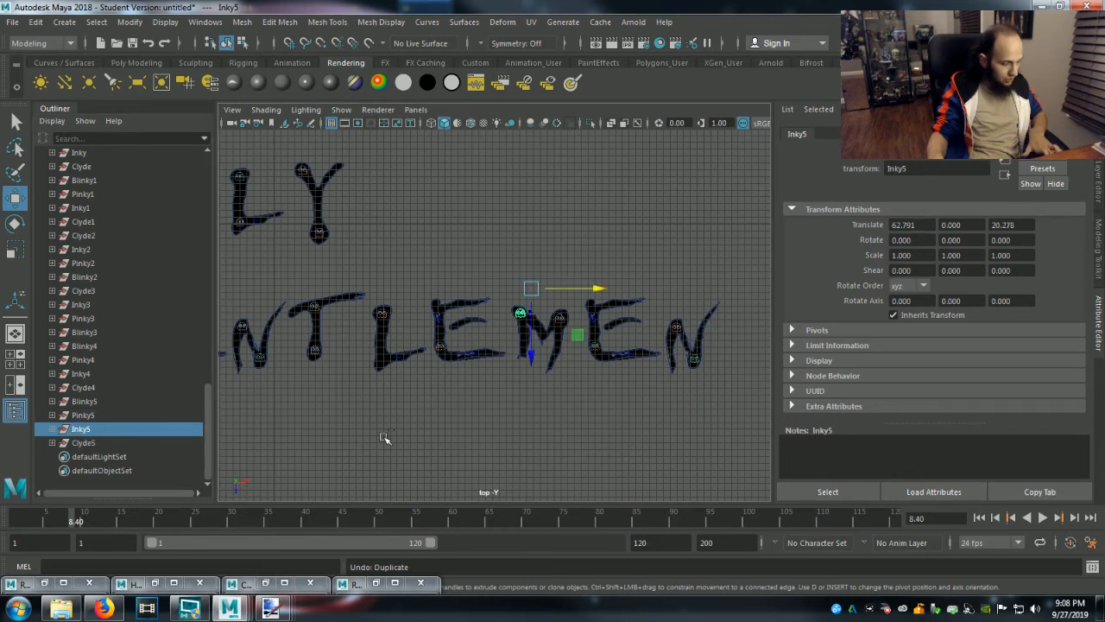
{"action": "key", "text": "ctrl+d"}
{"action": "left_click_drag", "start_coordinate": [602, 292], "coordinate": [466, 303]}
{"action": "left_click_drag", "start_coordinate": [401, 352], "coordinate": [401, 397]}
{"action": "left_click_drag", "start_coordinate": [462, 333], "coordinate": [456, 333]}
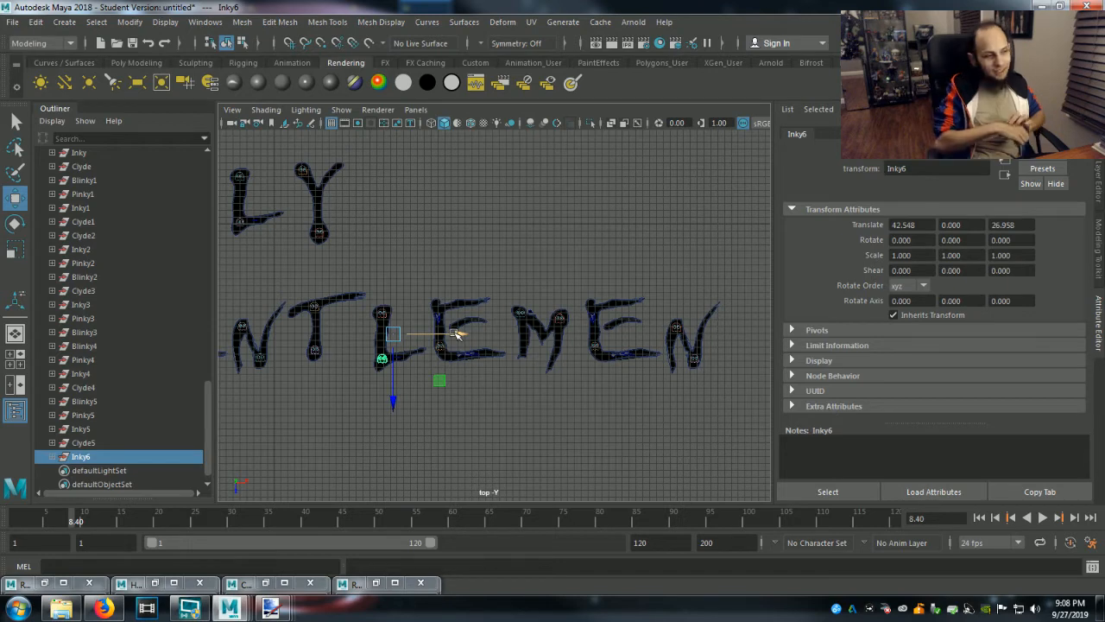
{"action": "key", "text": "f"}
{"action": "scroll", "coordinate": [465, 396], "scroll_direction": "down", "scroll_amount": 5}
{"action": "scroll", "coordinate": [512, 406], "scroll_direction": "up", "scroll_amount": 6}
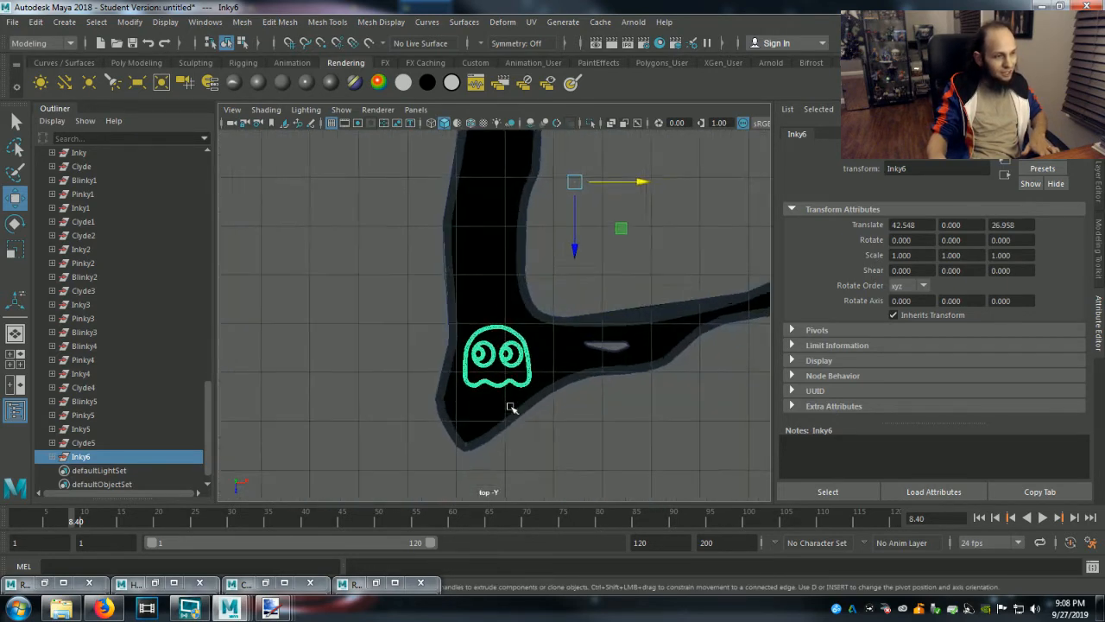
Expand Inky6 down to its pasted__Inky subgroup and select the pupil mesh pasted__LookLeft5.
{"action": "left_click", "coordinate": [52, 457]}
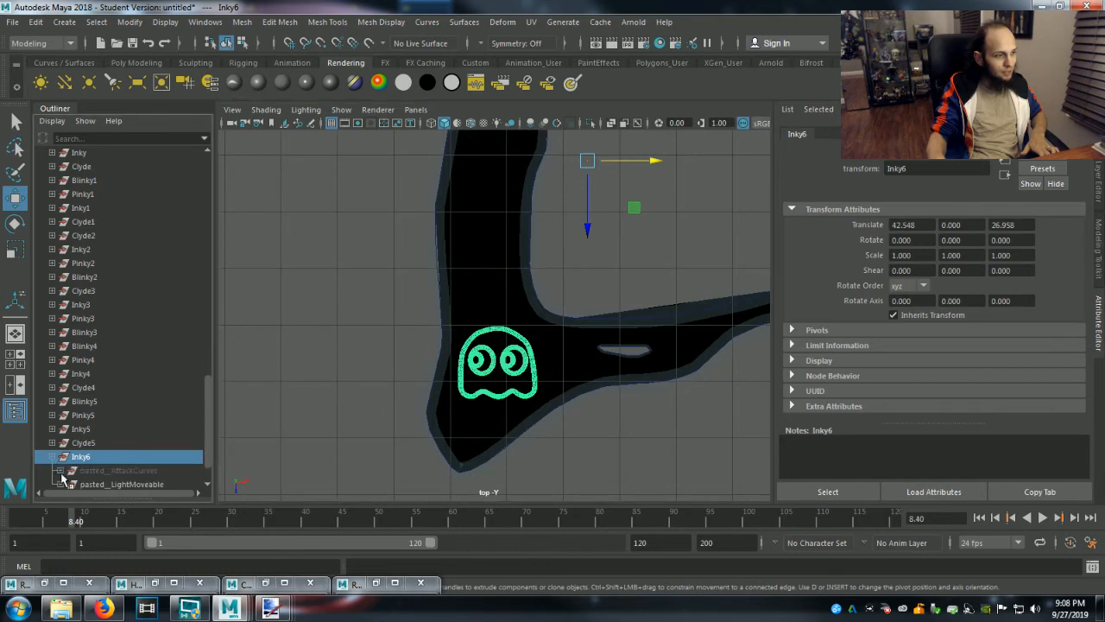
{"action": "scroll", "coordinate": [60, 473], "scroll_direction": "down", "scroll_amount": 1}
{"action": "left_click", "coordinate": [59, 442]}
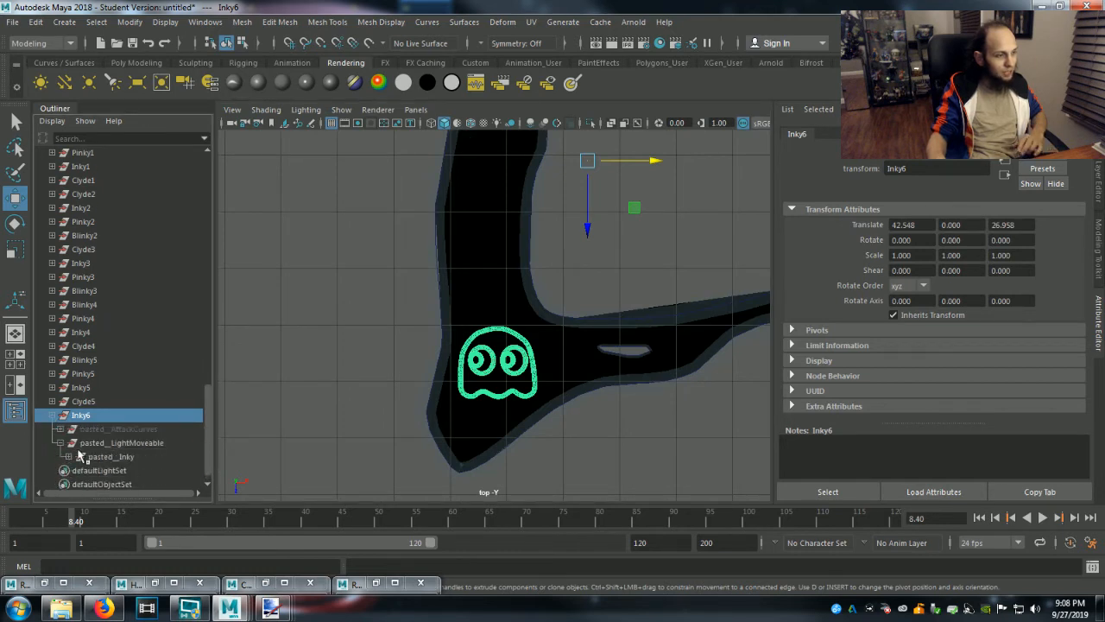
{"action": "left_click", "coordinate": [69, 457]}
{"action": "scroll", "coordinate": [86, 461], "scroll_direction": "down", "scroll_amount": 4}
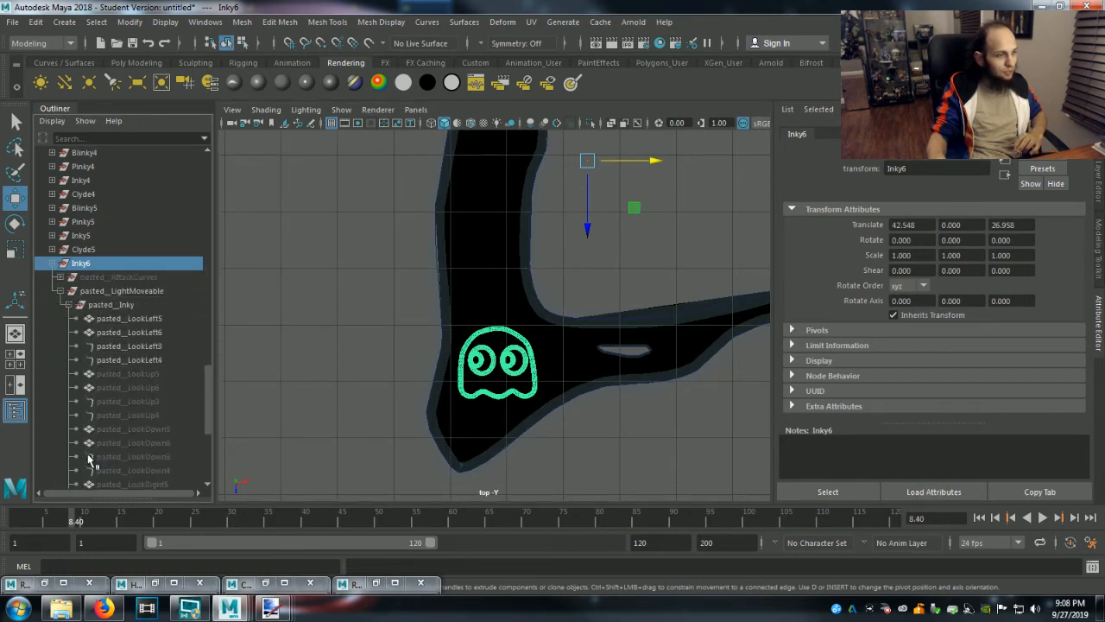
{"action": "left_click", "coordinate": [128, 319]}
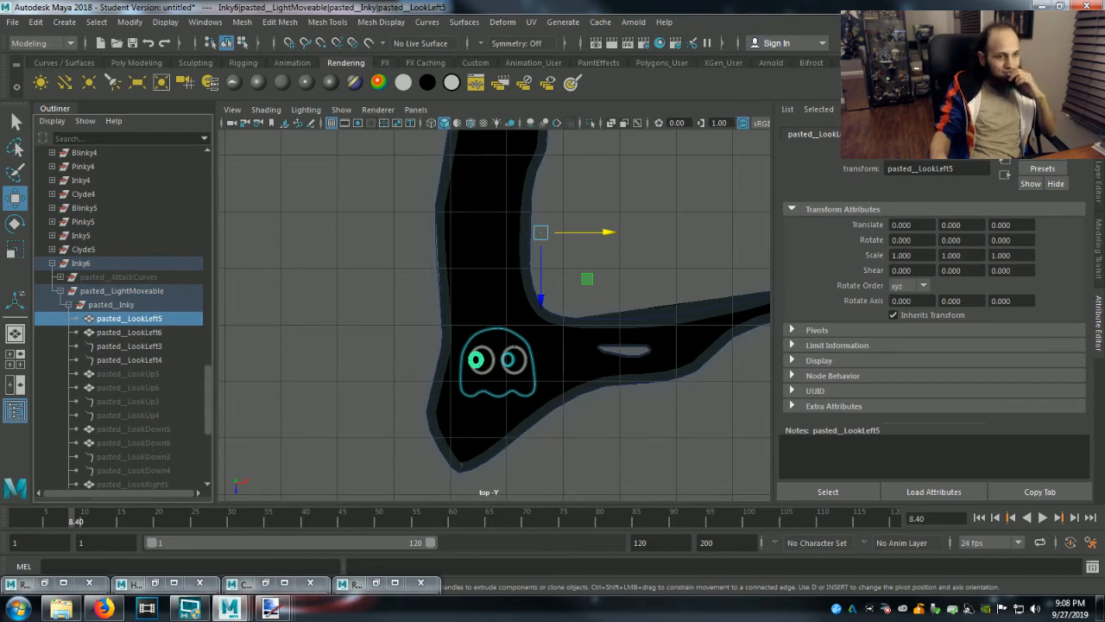
Try red as the color of the shared pasted__Pupils2 material and undo that change.
{"action": "left_click", "coordinate": [917, 134]}
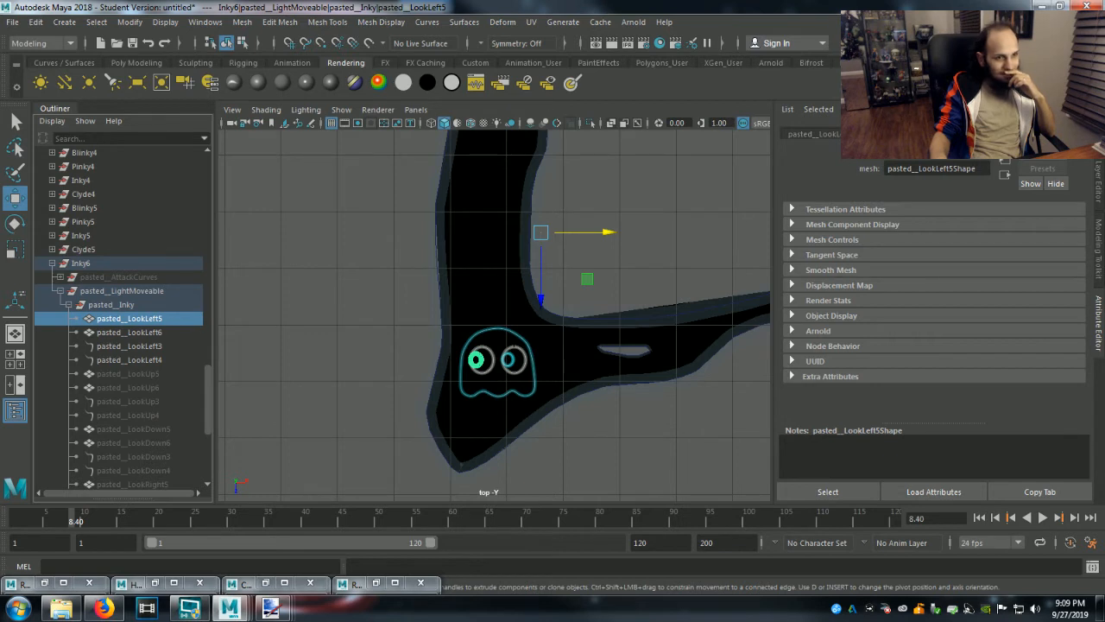
{"action": "left_click", "coordinate": [1024, 135]}
{"action": "left_click", "coordinate": [923, 291]}
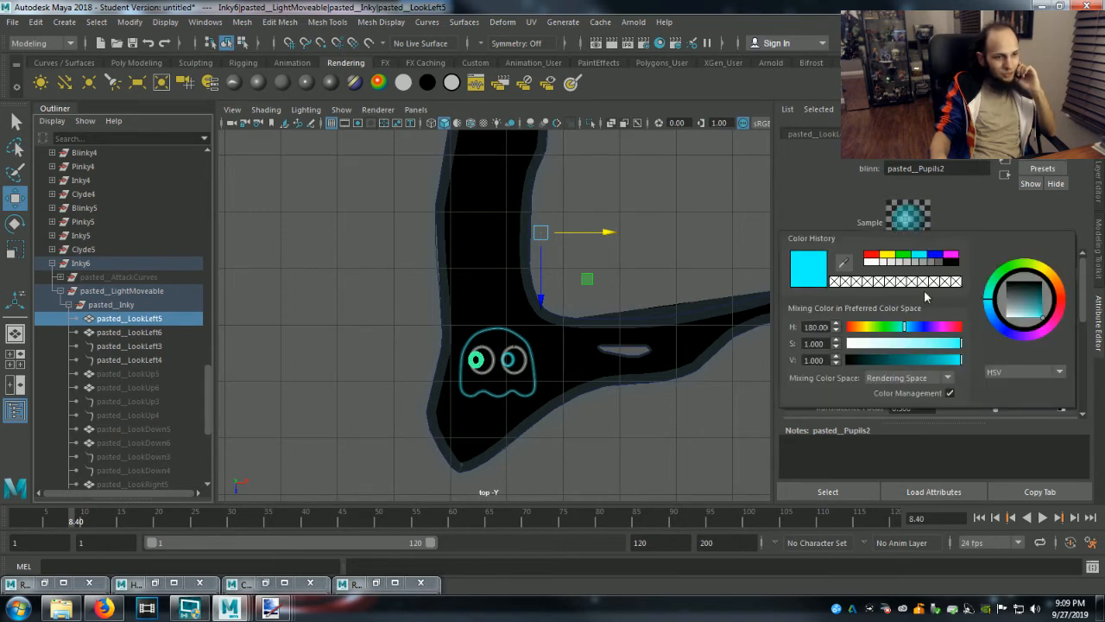
{"action": "left_click", "coordinate": [870, 258]}
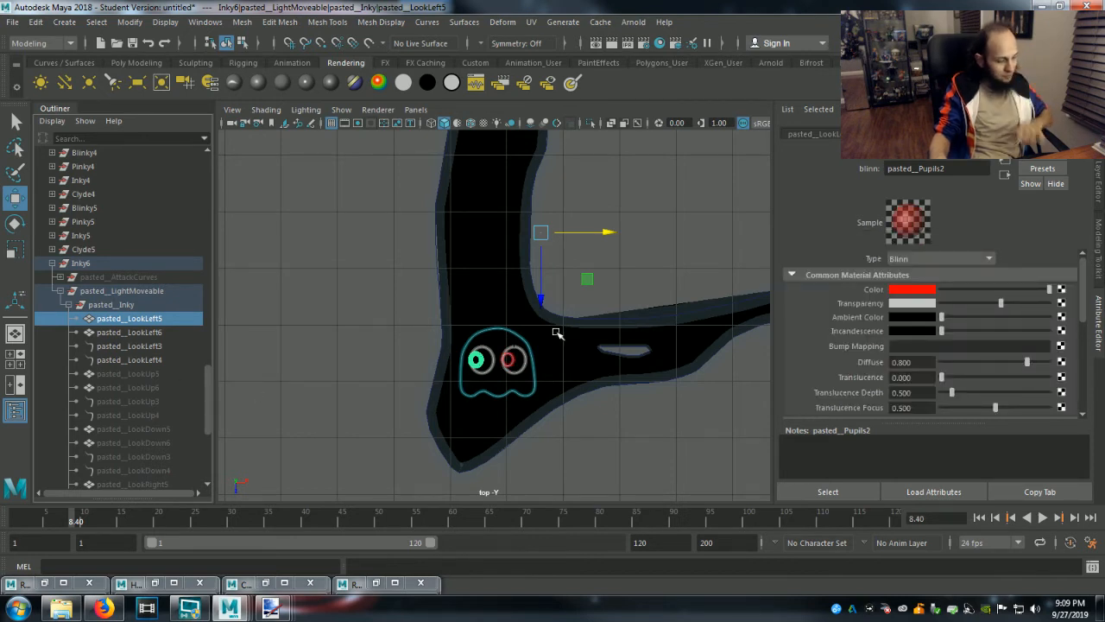
{"action": "key", "text": "ctrl+z"}
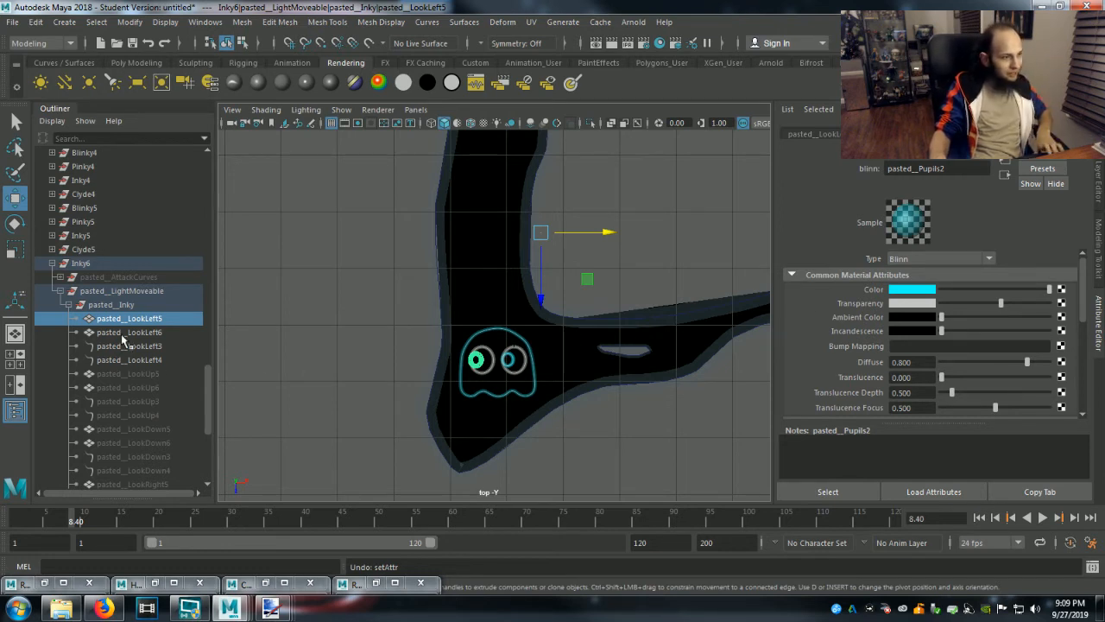
Add pasted__LookLeft6 to the selection and assign a new Blinn material to both of Inky6's pupils.
{"action": "left_click", "coordinate": [125, 332], "text": "ctrl"}
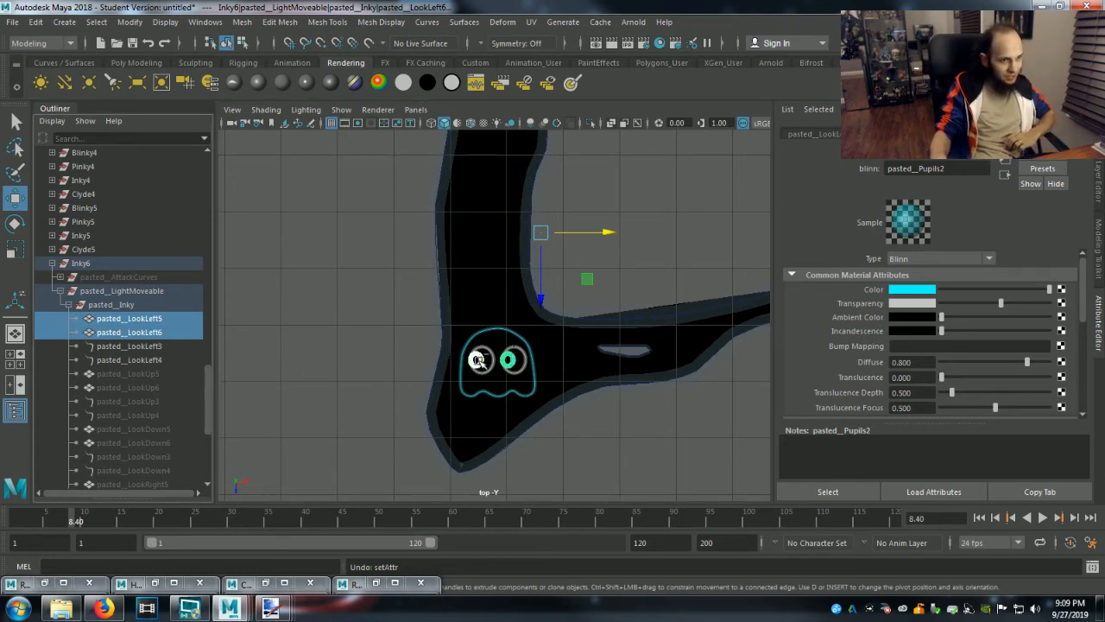
{"action": "right_click", "coordinate": [477, 360]}
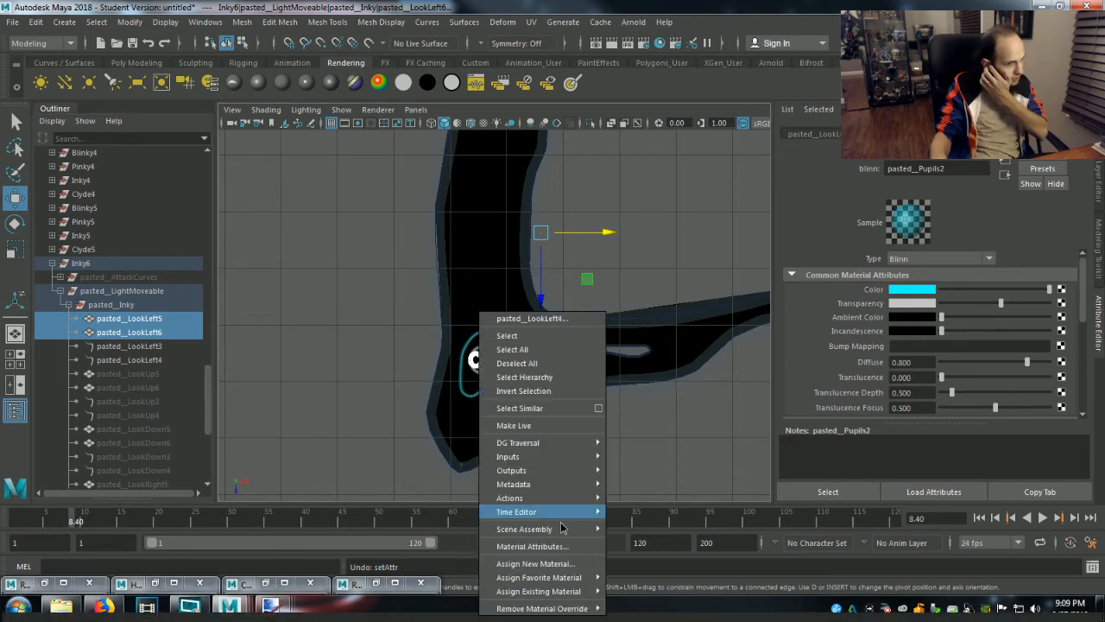
{"action": "mouse_move", "coordinate": [578, 584]}
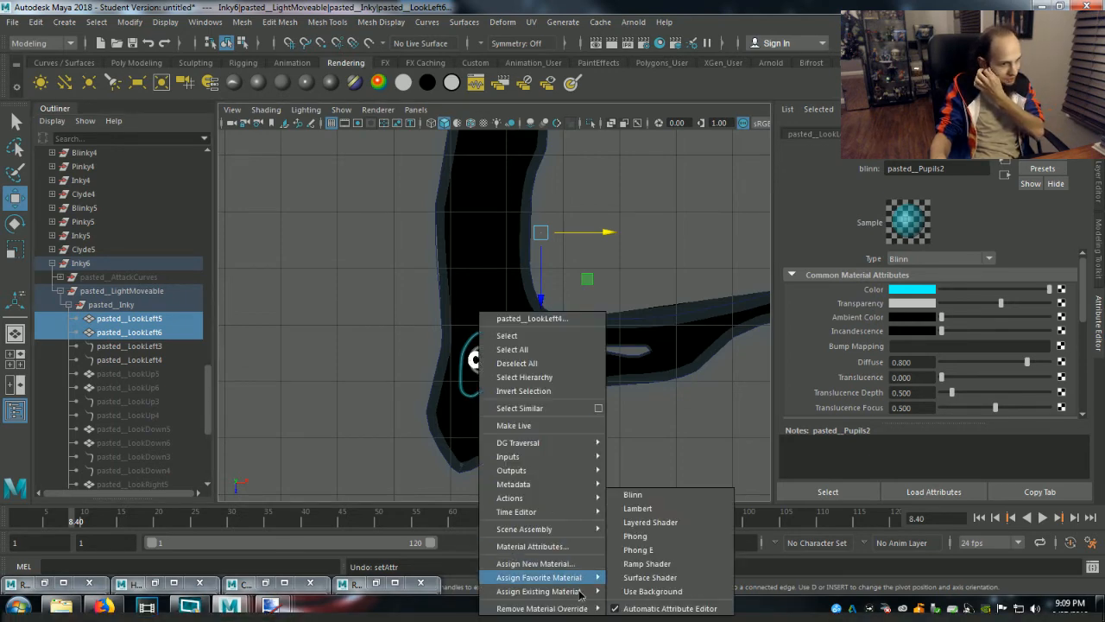
{"action": "left_click", "coordinate": [576, 570]}
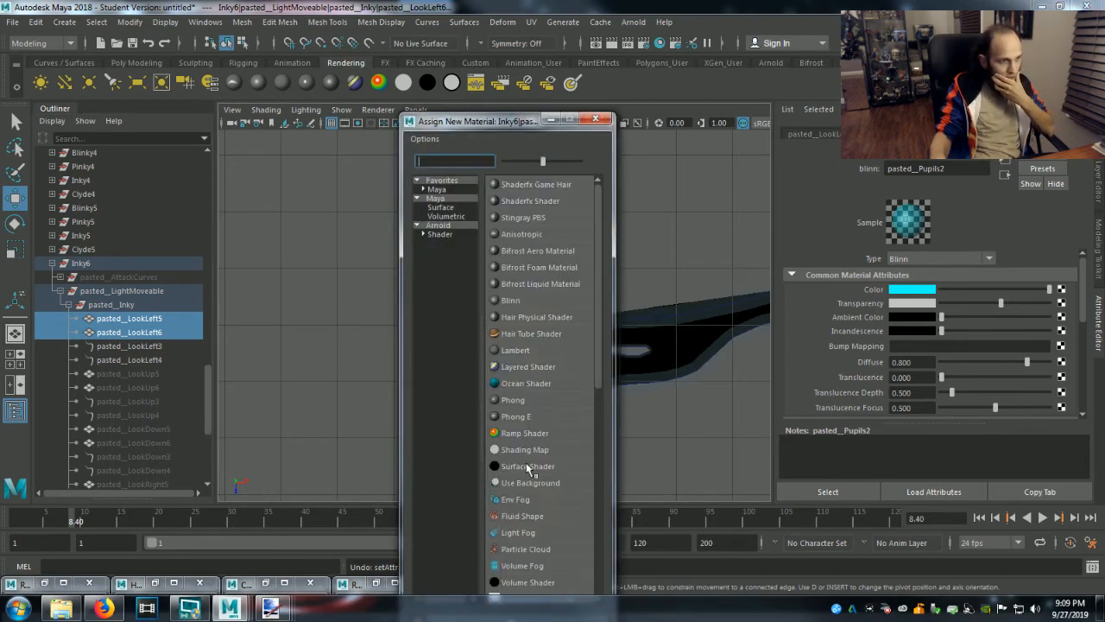
{"action": "left_click", "coordinate": [515, 305]}
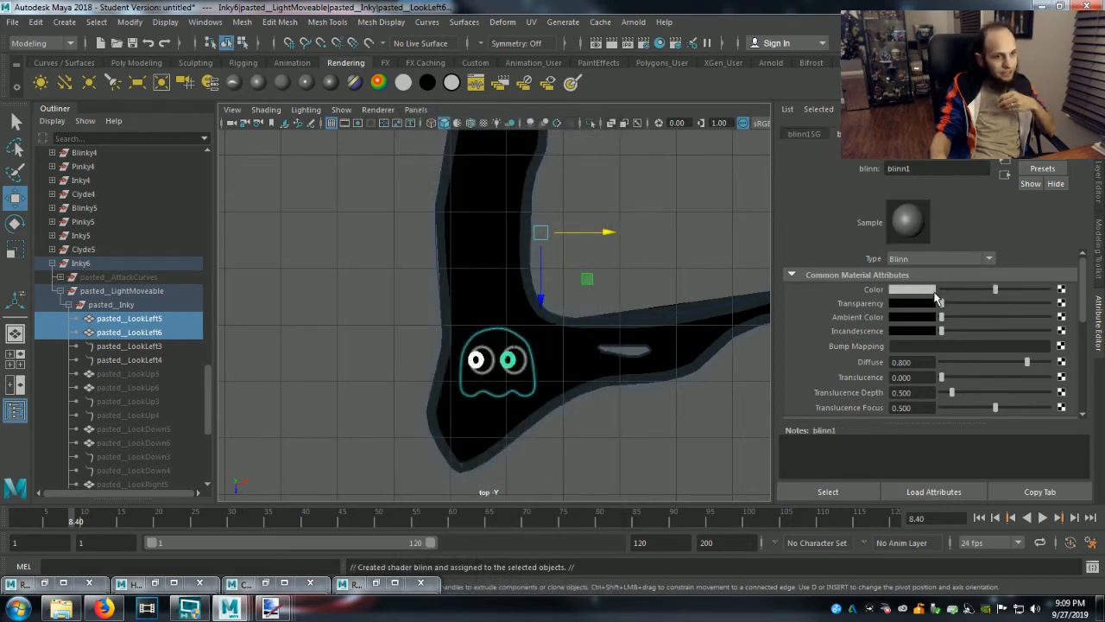
Make the pupils' new Blinn material red and raise its transparency to a light grey level.
{"action": "left_click", "coordinate": [929, 292]}
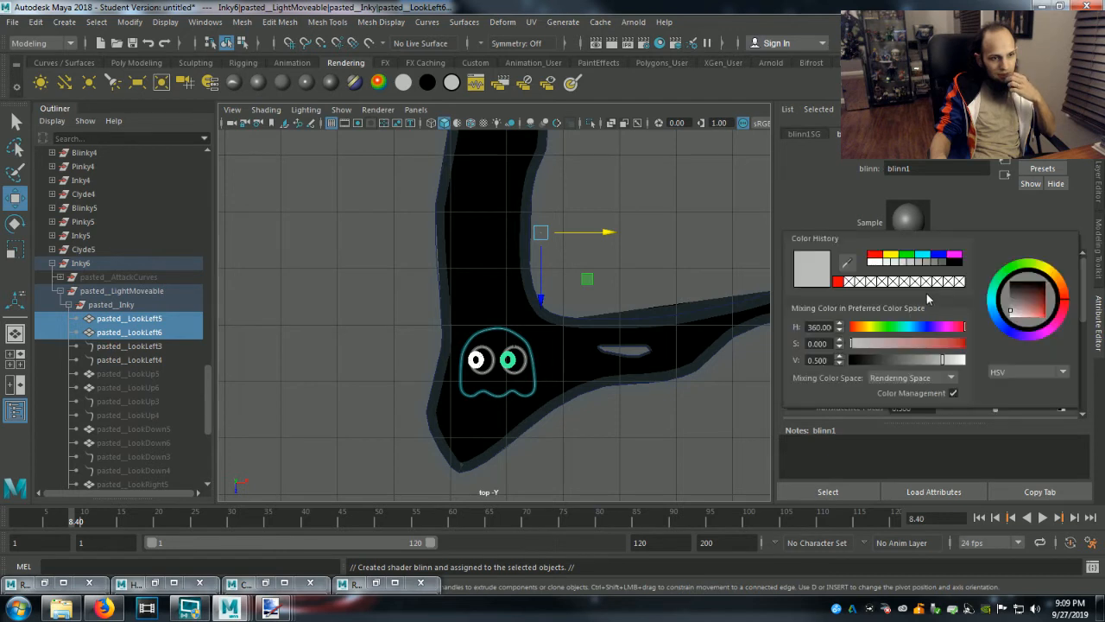
{"action": "left_click", "coordinate": [837, 283]}
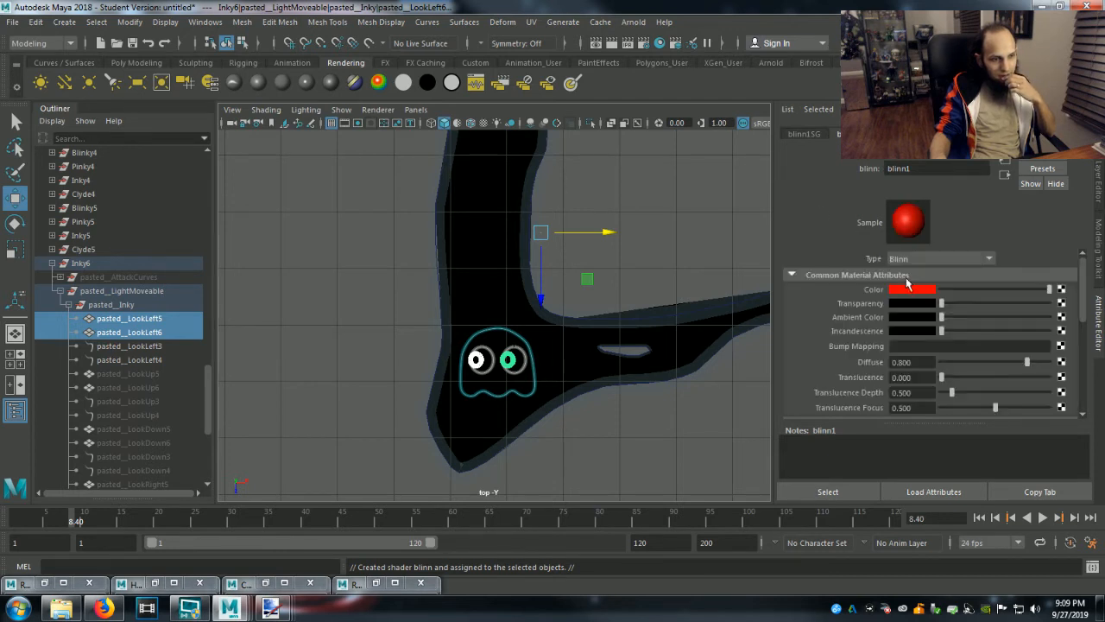
{"action": "left_click_drag", "start_coordinate": [941, 304], "coordinate": [997, 306]}
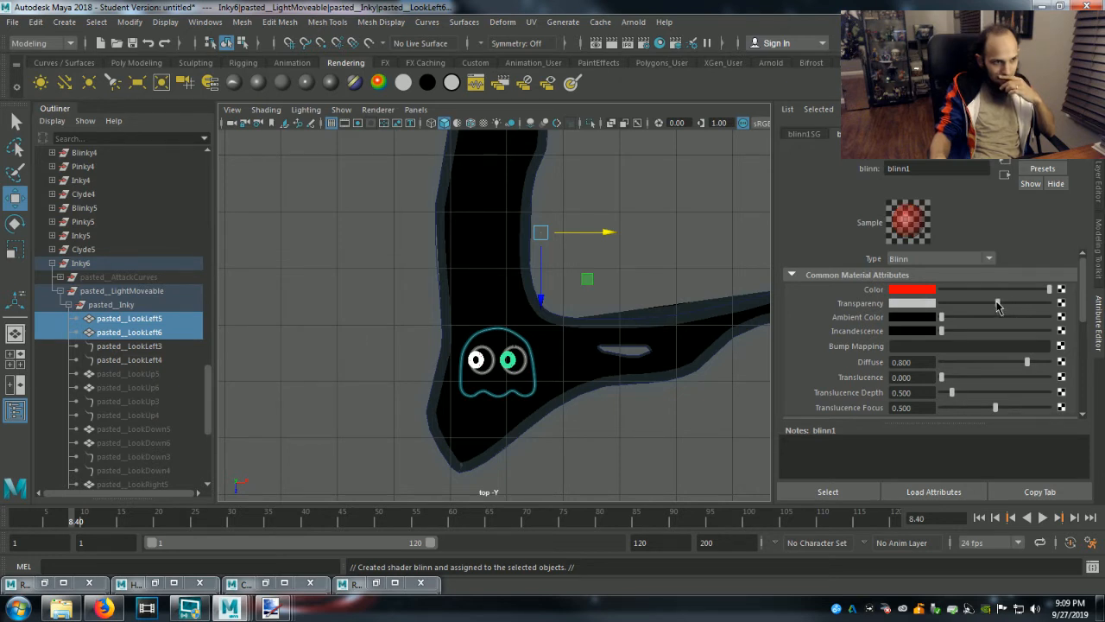
Select Inky6's body outline mesh pasted__Inky4 and assign a new Blinn material to it.
{"action": "left_click", "coordinate": [72, 305]}
{"action": "left_click", "coordinate": [69, 443]}
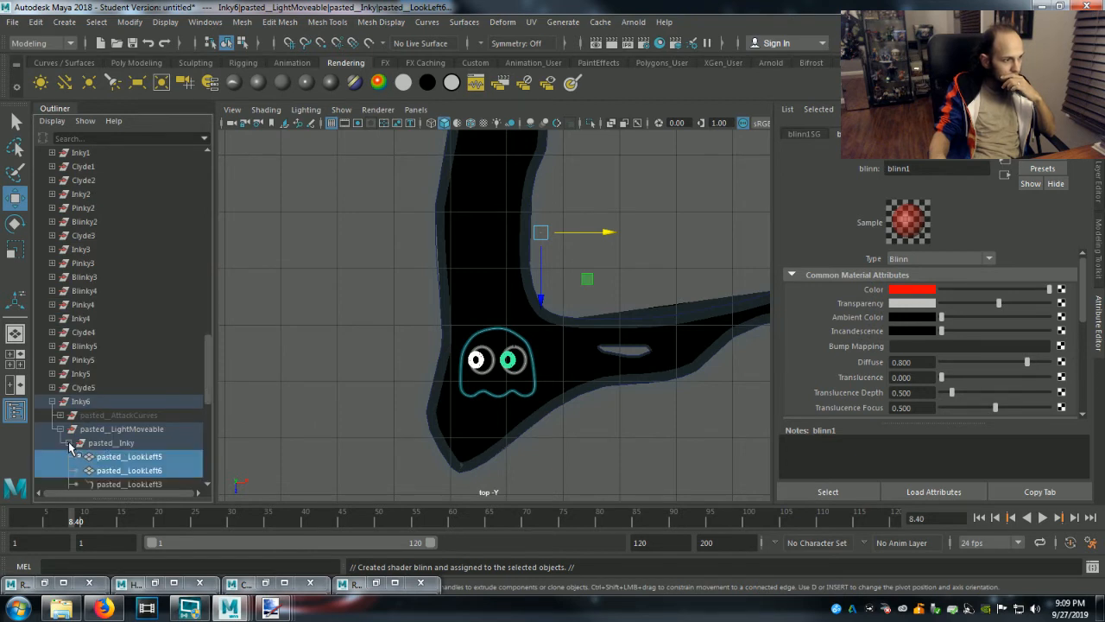
{"action": "scroll", "coordinate": [77, 442], "scroll_direction": "down", "scroll_amount": 5}
{"action": "scroll", "coordinate": [86, 436], "scroll_direction": "down", "scroll_amount": 4}
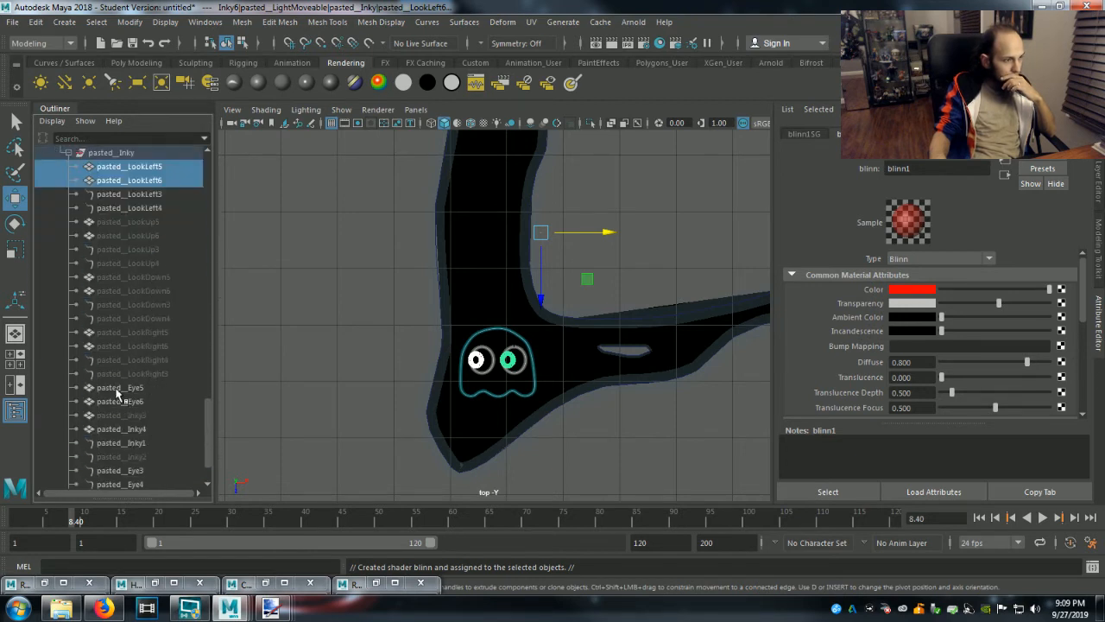
{"action": "left_click", "coordinate": [115, 388]}
{"action": "left_click", "coordinate": [121, 429]}
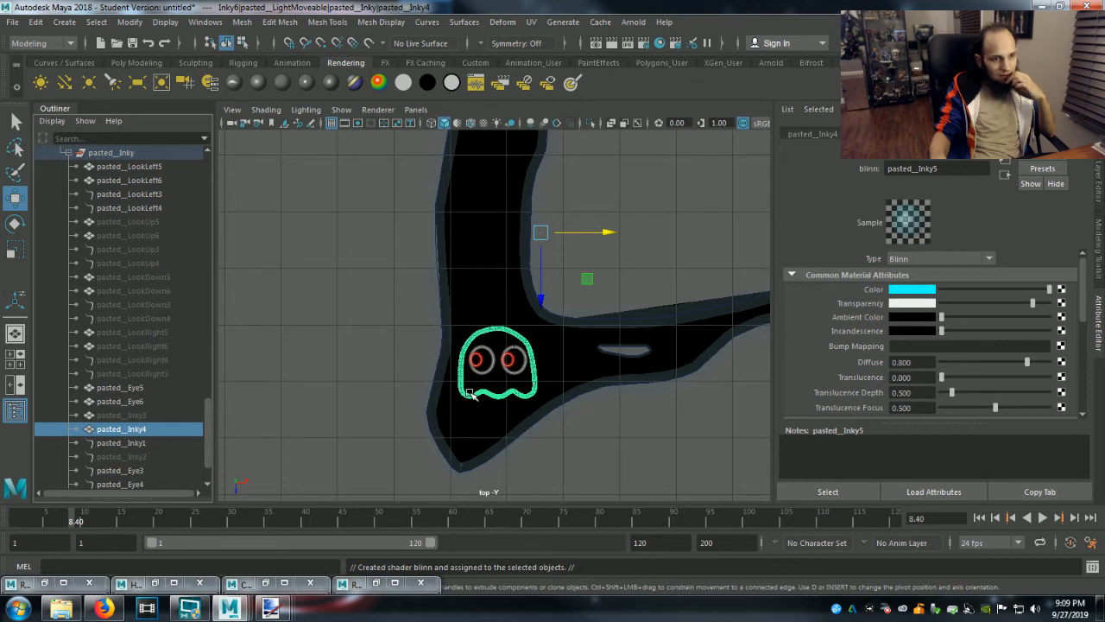
{"action": "right_click", "coordinate": [471, 394]}
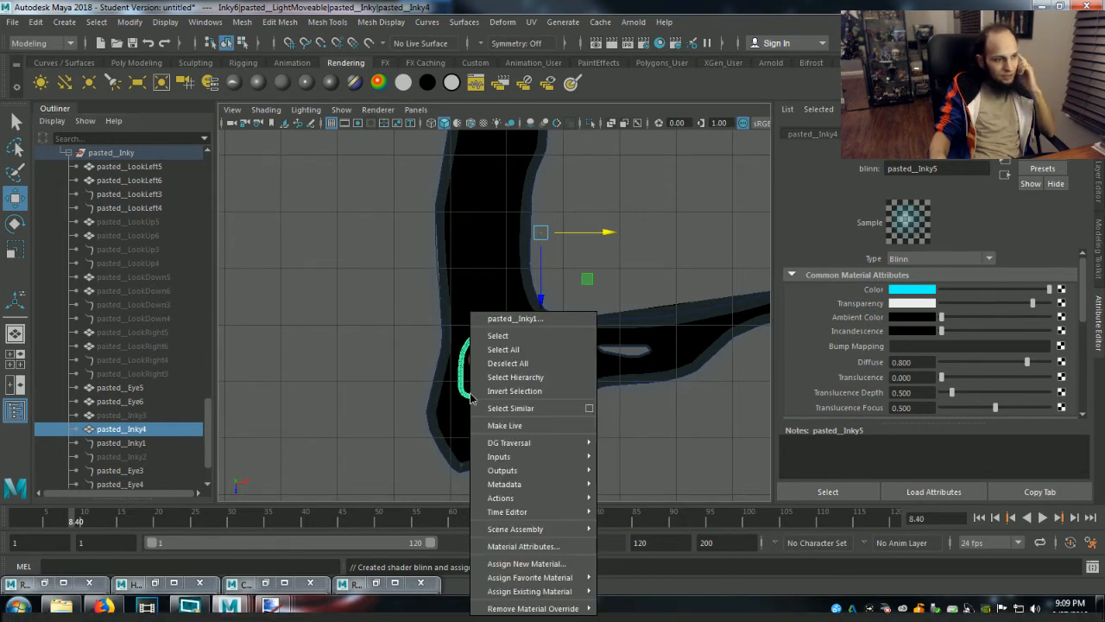
{"action": "mouse_move", "coordinate": [557, 599]}
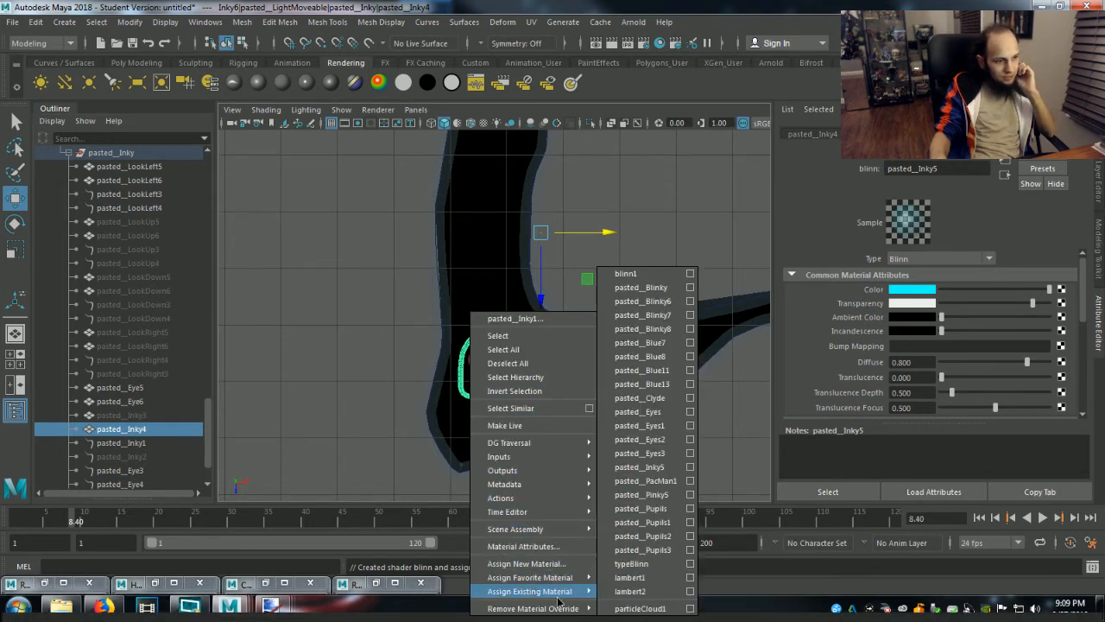
{"action": "left_click", "coordinate": [553, 565]}
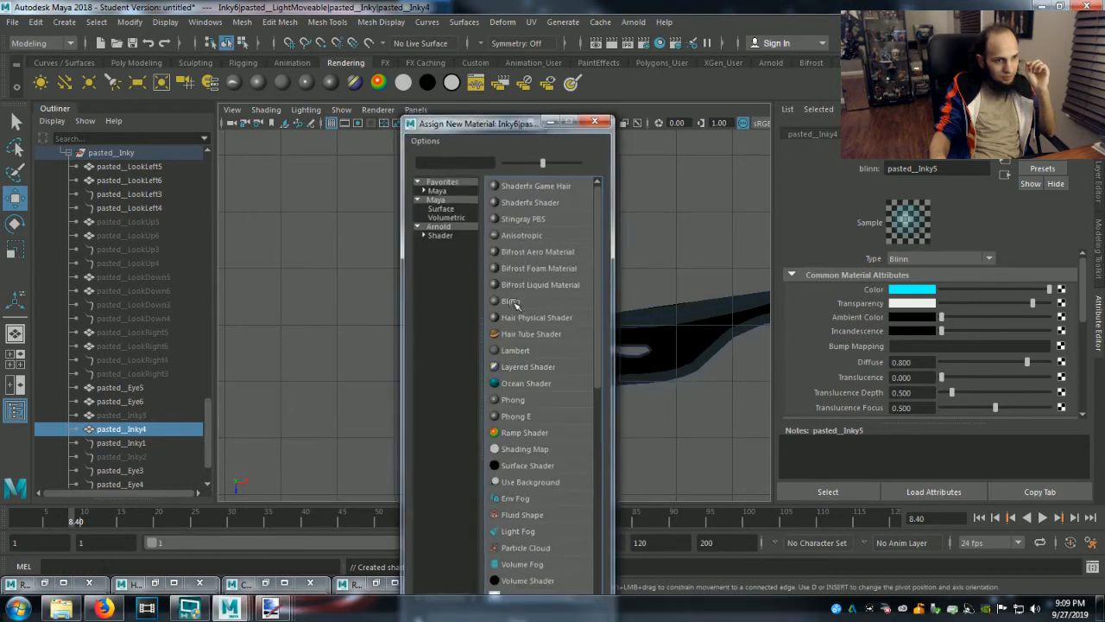
{"action": "left_click", "coordinate": [512, 302]}
Make the body outline's new Blinn material green and mostly transparent, and select the pasted__Inky1 stroke.
{"action": "mouse_move", "coordinate": [991, 292]}
{"action": "left_mouse_down"}
{"action": "mouse_move", "coordinate": [982, 290]}
{"action": "mouse_move", "coordinate": [1010, 290]}
{"action": "mouse_move", "coordinate": [977, 290]}
{"action": "left_mouse_up"}
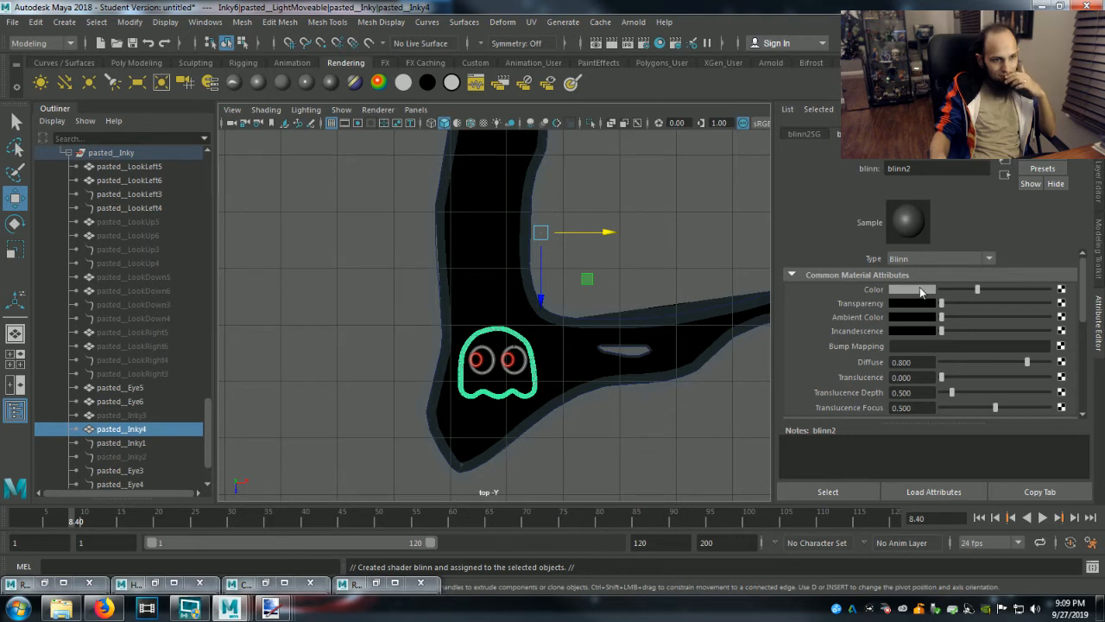
{"action": "left_click", "coordinate": [918, 288]}
{"action": "left_click", "coordinate": [889, 254]}
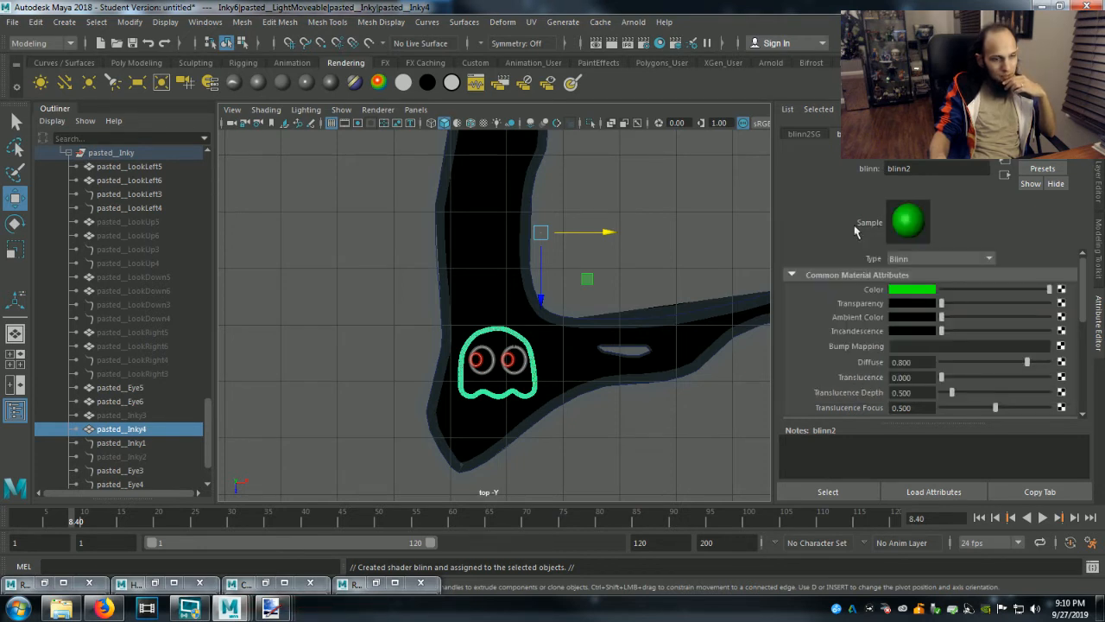
{"action": "left_click_drag", "start_coordinate": [941, 304], "coordinate": [1022, 306]}
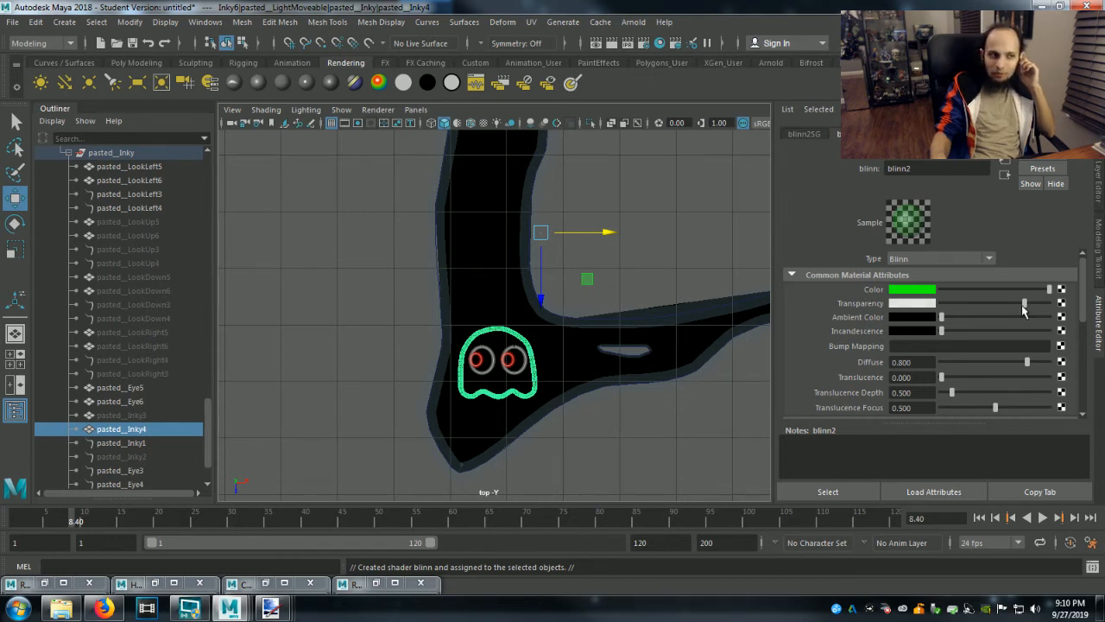
{"action": "left_click", "coordinate": [121, 443]}
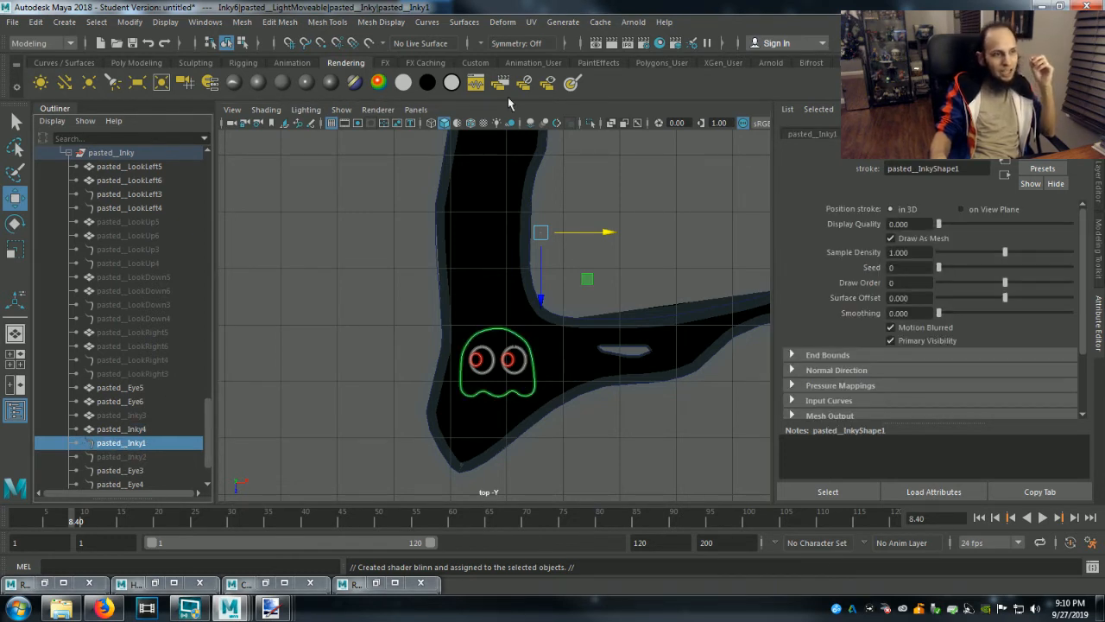
Try an IPR render of the recolored ghost, and switch the render image size to the 640x480 preset.
{"action": "left_click", "coordinate": [625, 43]}
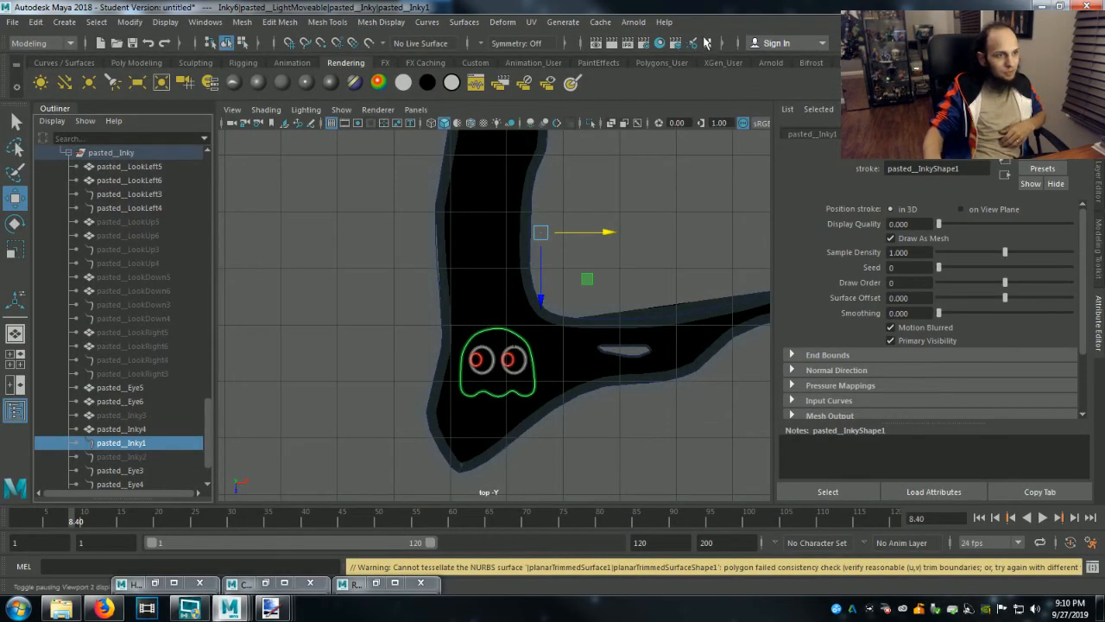
{"action": "left_click", "coordinate": [642, 42]}
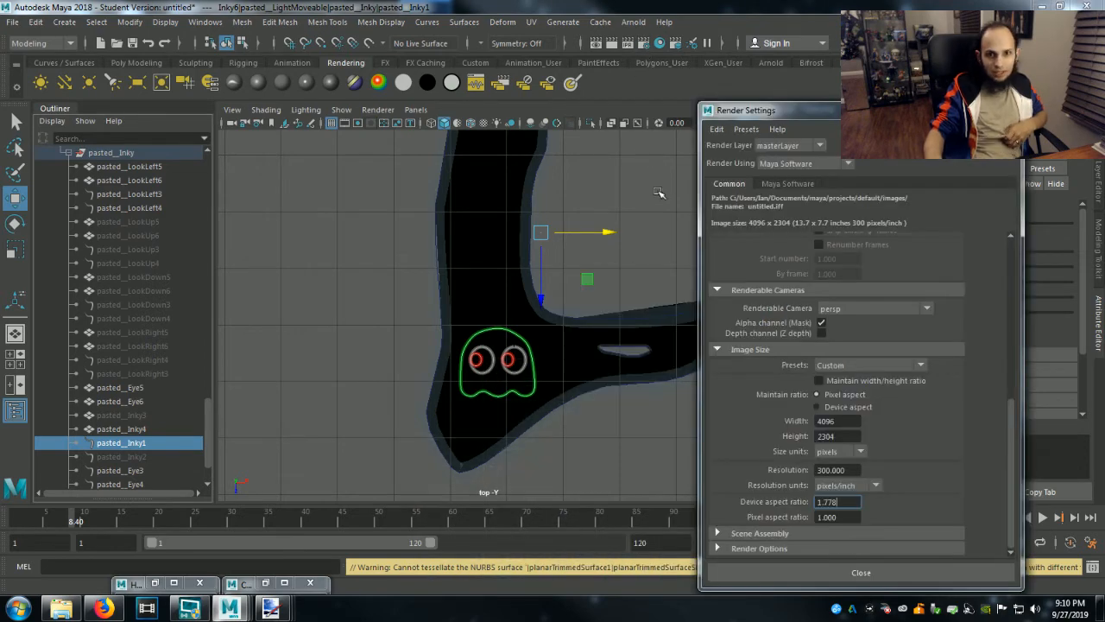
{"action": "left_click", "coordinate": [852, 367]}
{"action": "left_click", "coordinate": [847, 398]}
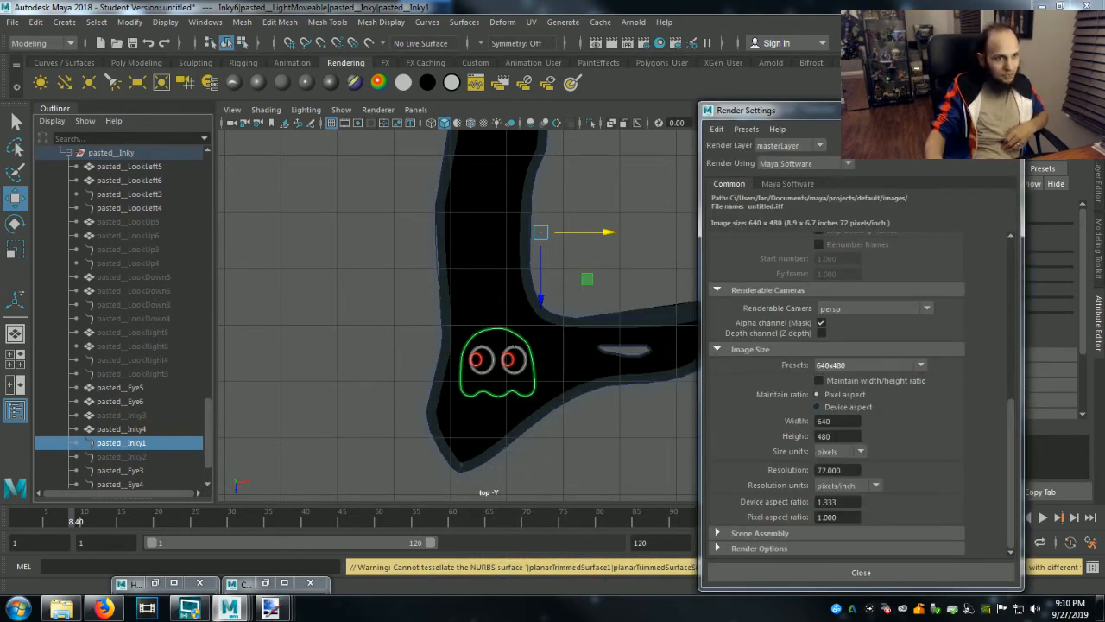
{"action": "left_click", "coordinate": [959, 108]}
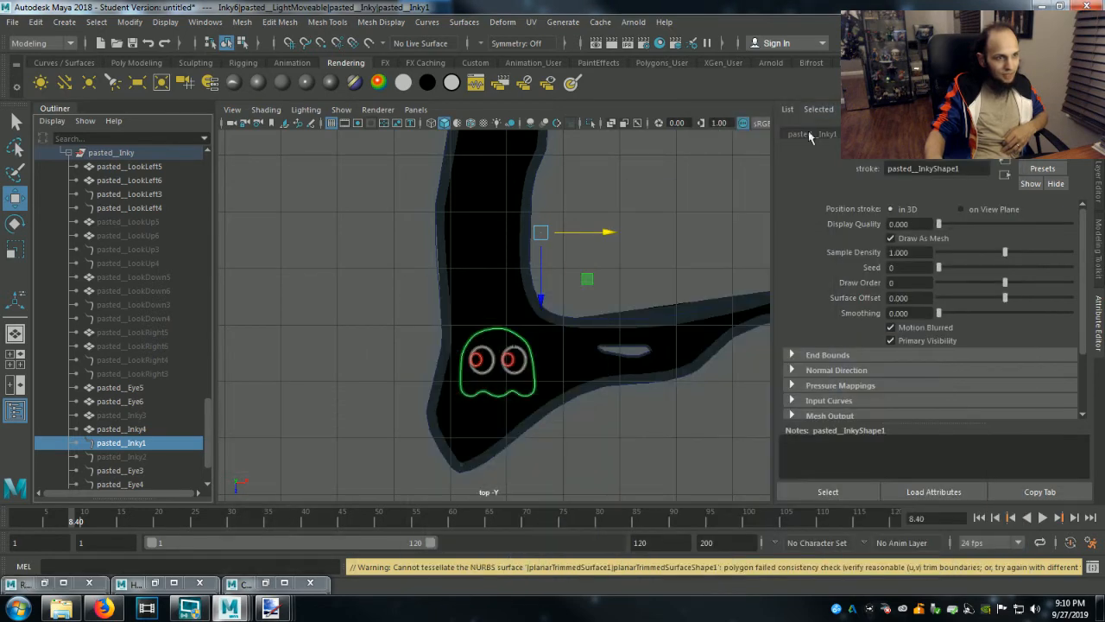
Show the resolution gate in the top view and render the current frame.
{"action": "left_click", "coordinate": [361, 123]}
{"action": "left_click", "coordinate": [612, 42]}
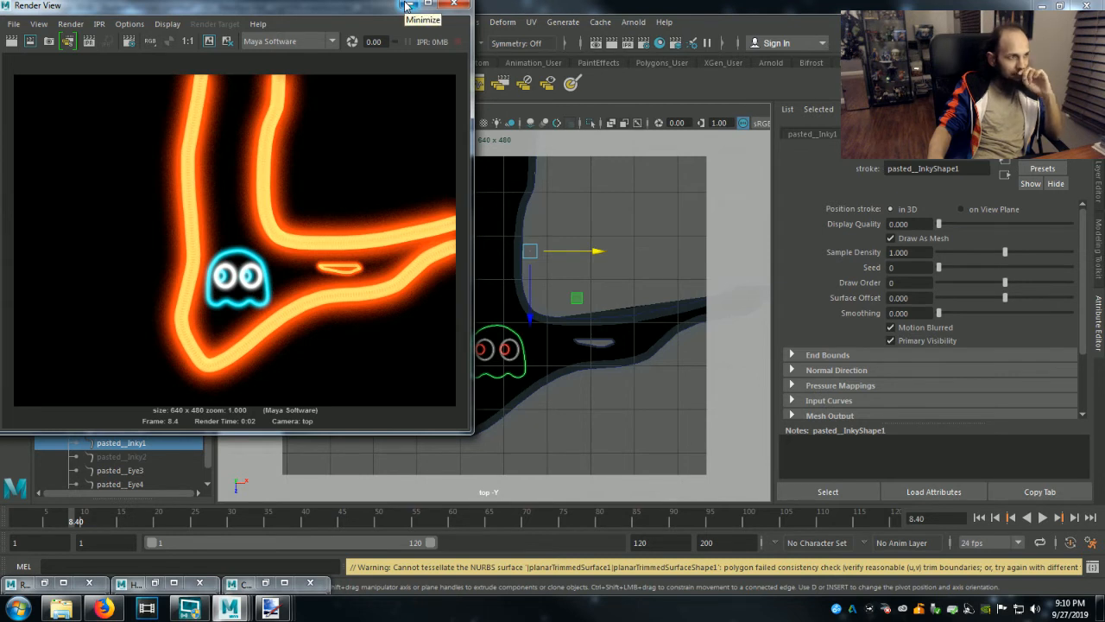
{"action": "left_click", "coordinate": [70, 26]}
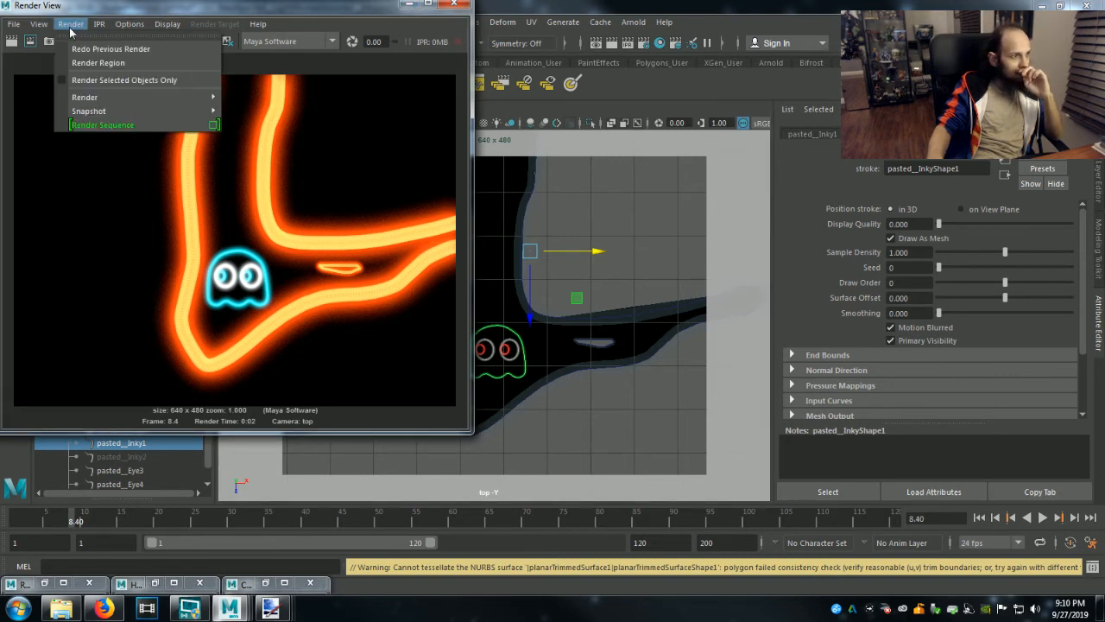
{"action": "left_click", "coordinate": [70, 26]}
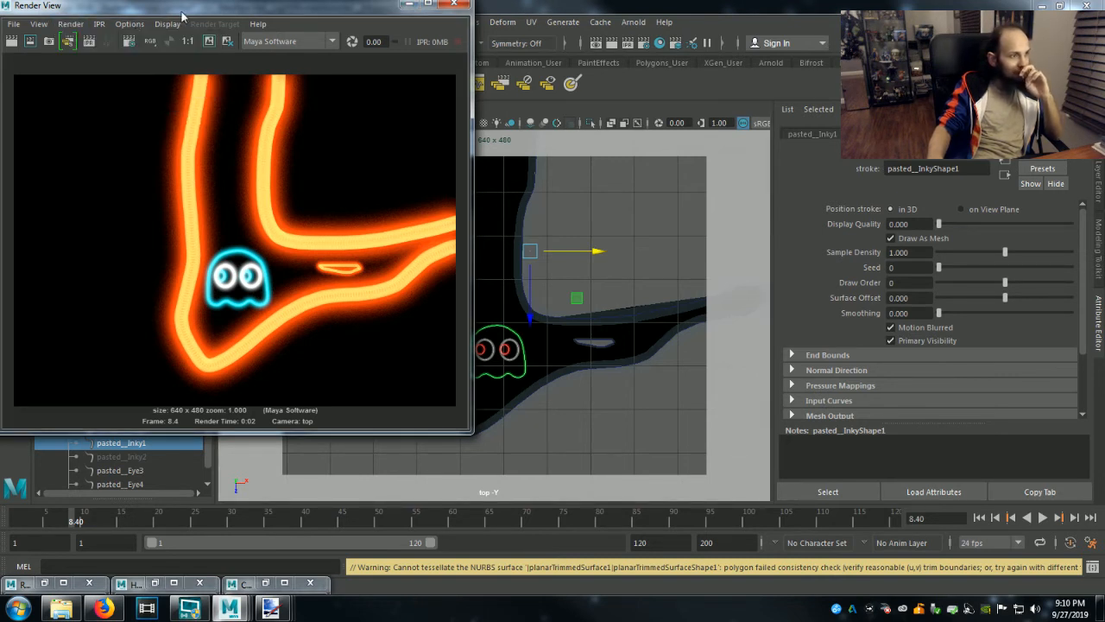
Render the top view with Paint Effects stroke rendering disabled in the Maya Software settings, and re-enable stroke rendering.
{"action": "left_click", "coordinate": [131, 41]}
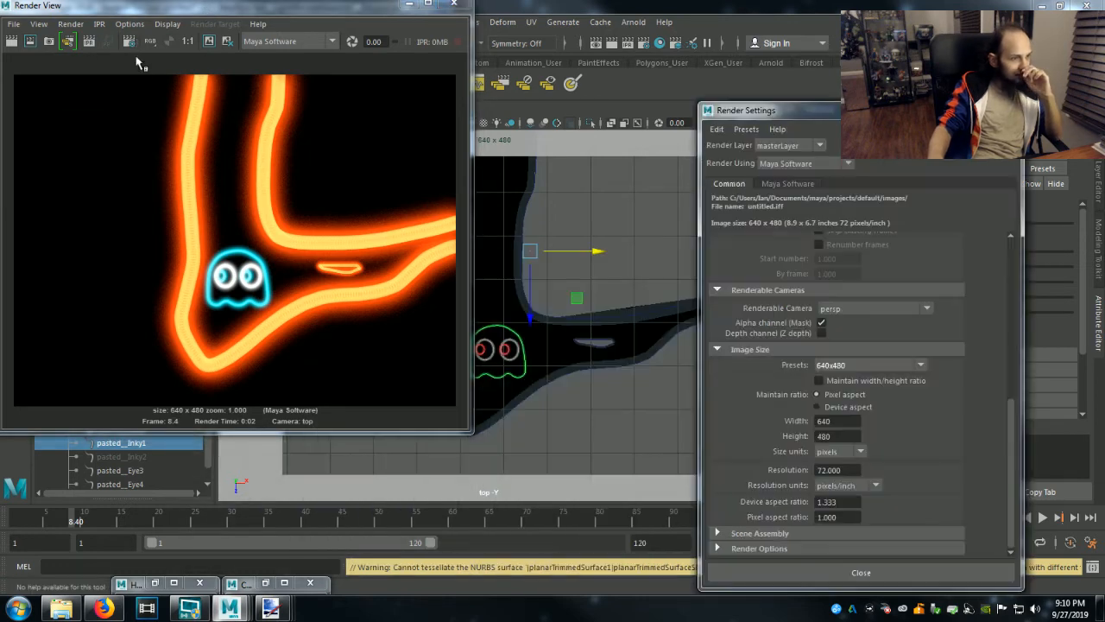
{"action": "left_click", "coordinate": [751, 547]}
{"action": "left_click", "coordinate": [786, 184]}
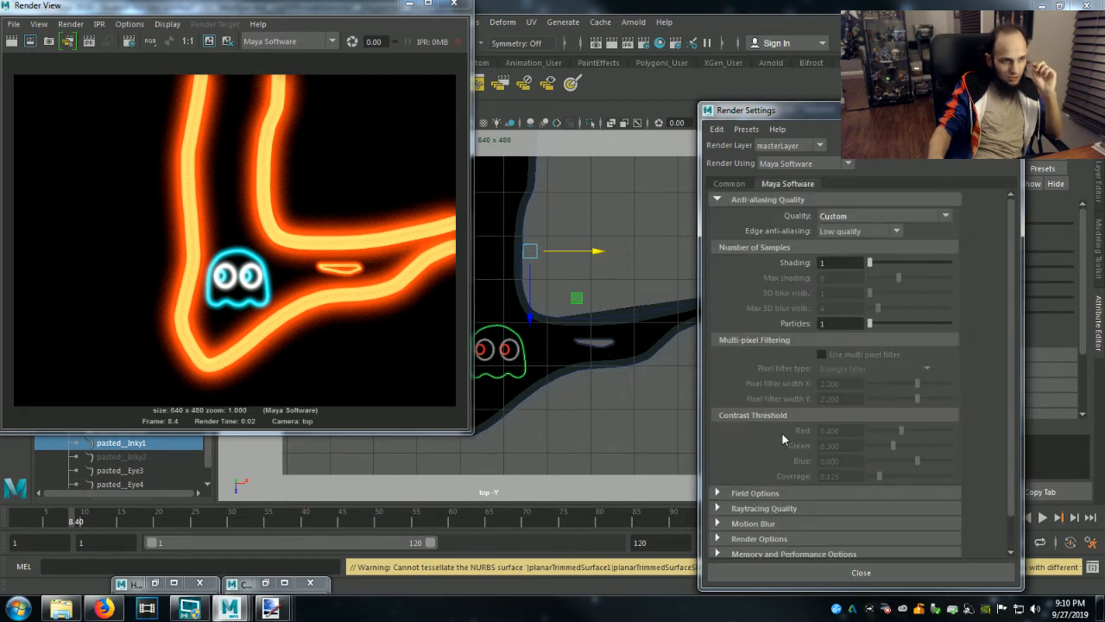
{"action": "scroll", "coordinate": [775, 462], "scroll_direction": "down", "scroll_amount": 1}
{"action": "left_click", "coordinate": [737, 549]}
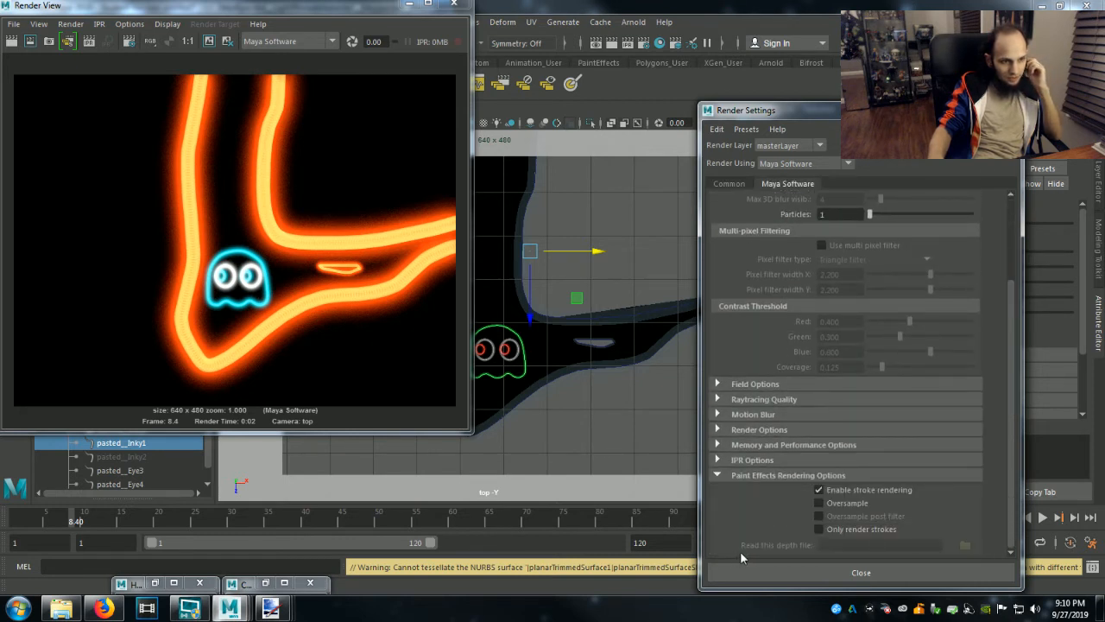
{"action": "left_click", "coordinate": [13, 41]}
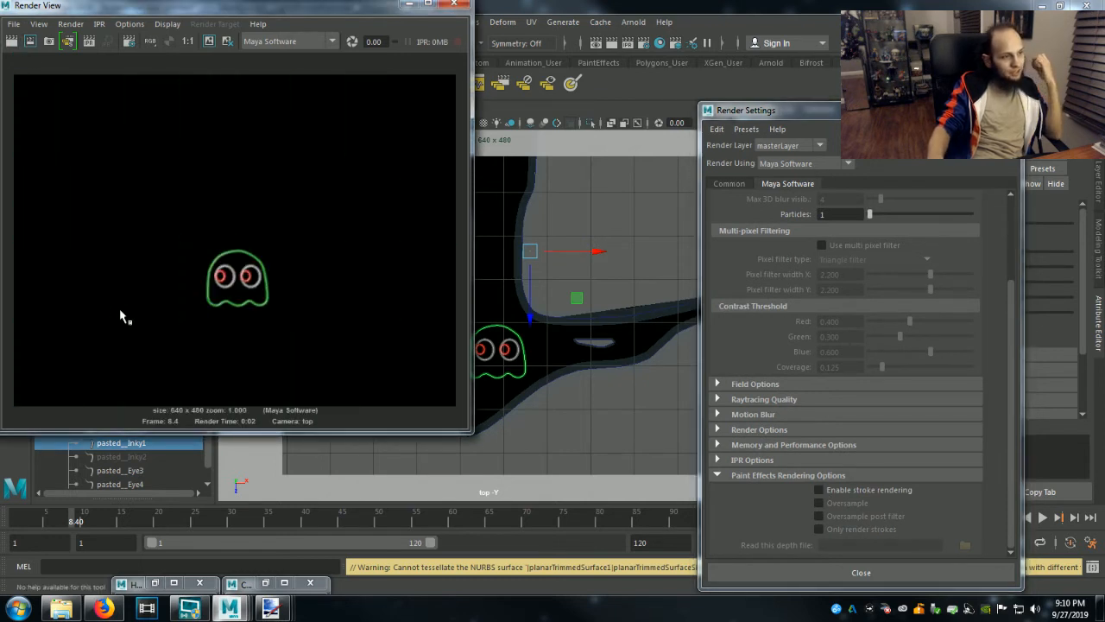
{"action": "left_click", "coordinate": [820, 489]}
{"action": "left_click", "coordinate": [861, 573]}
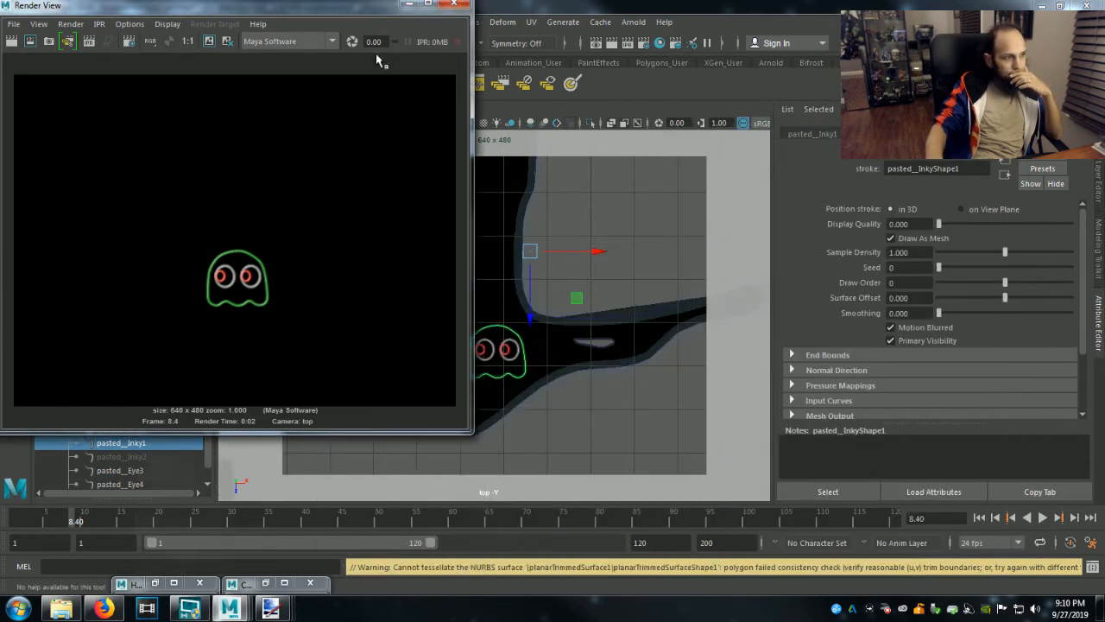
{"action": "left_click", "coordinate": [408, 5]}
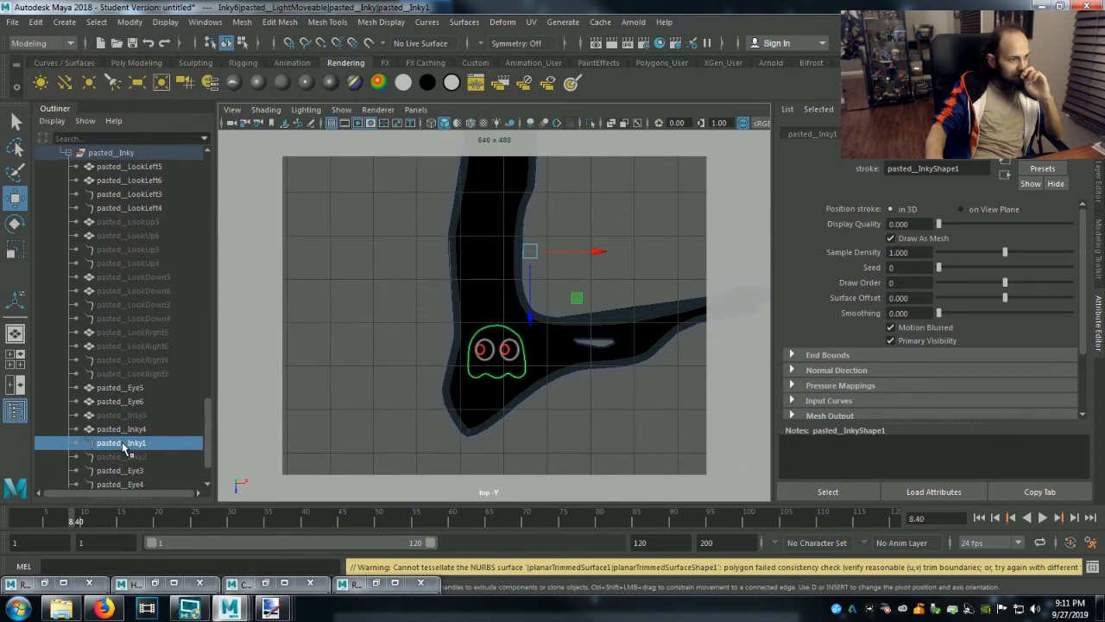
Select the pupil strokes pasted__LookLeft3 and pasted__LookLeft4 with their neon brush attributes shown.
{"action": "left_click", "coordinate": [116, 196]}
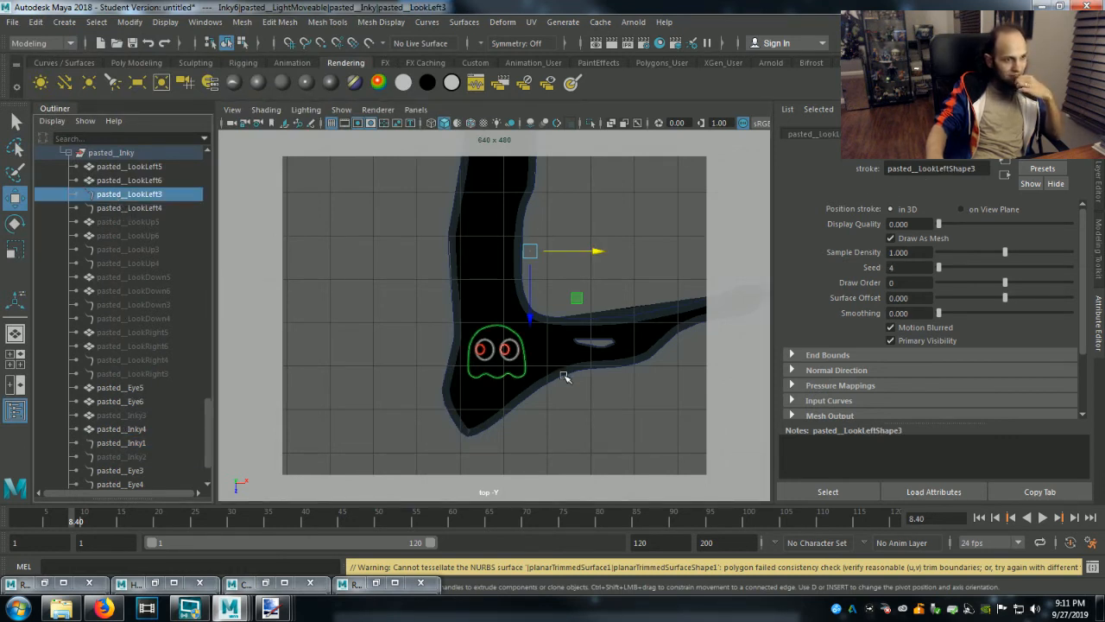
{"action": "left_click", "coordinate": [1019, 134]}
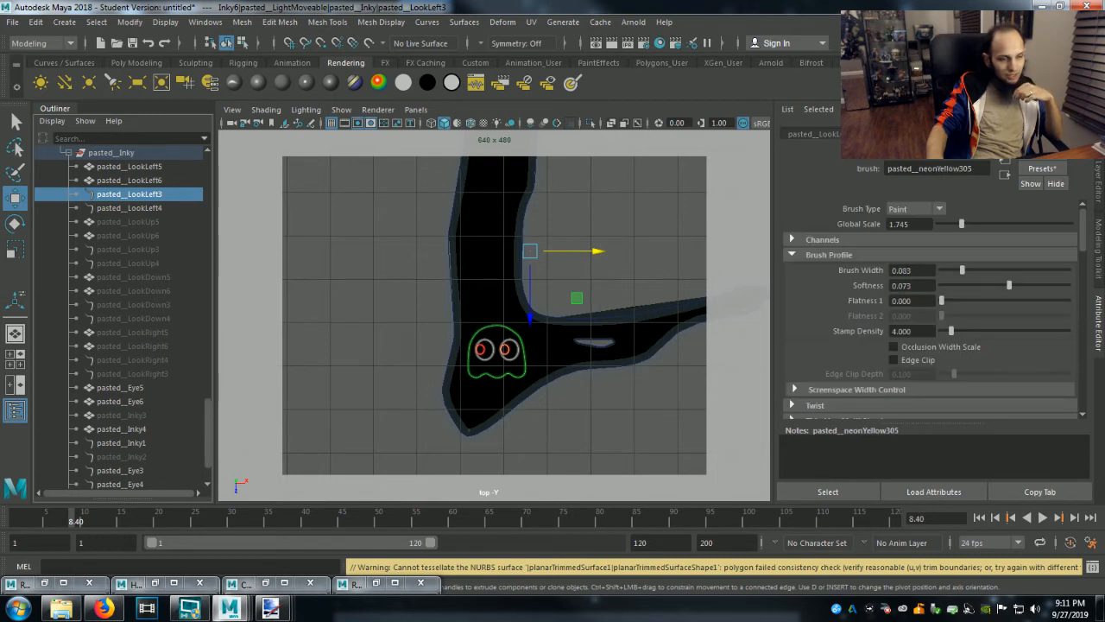
{"action": "scroll", "coordinate": [537, 400], "scroll_direction": "up", "scroll_amount": 6}
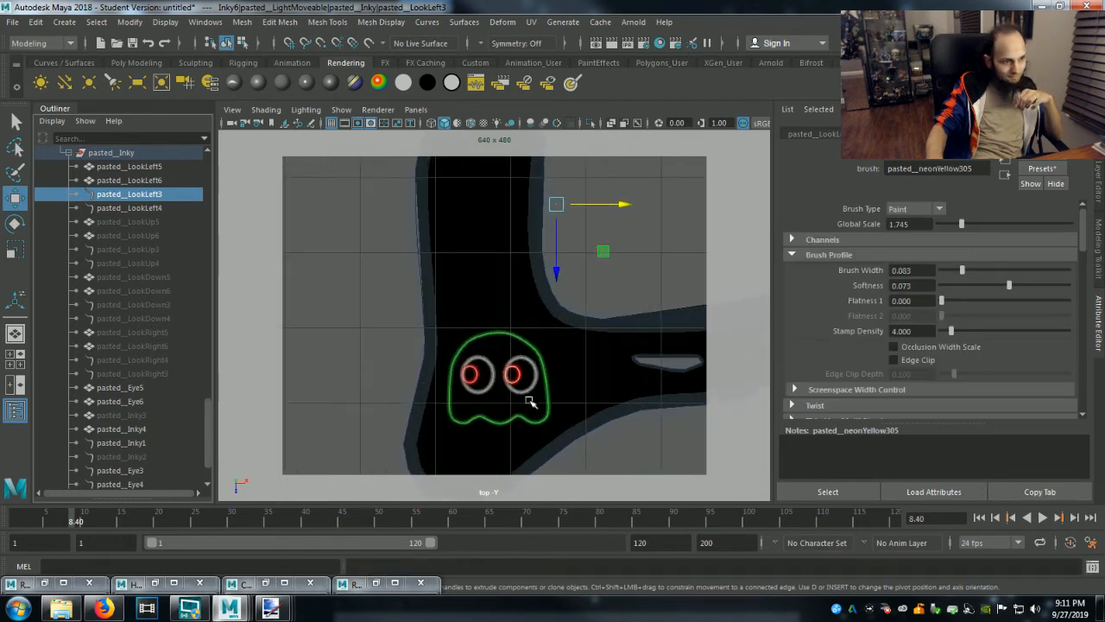
{"action": "left_click", "coordinate": [128, 209], "text": "shift"}
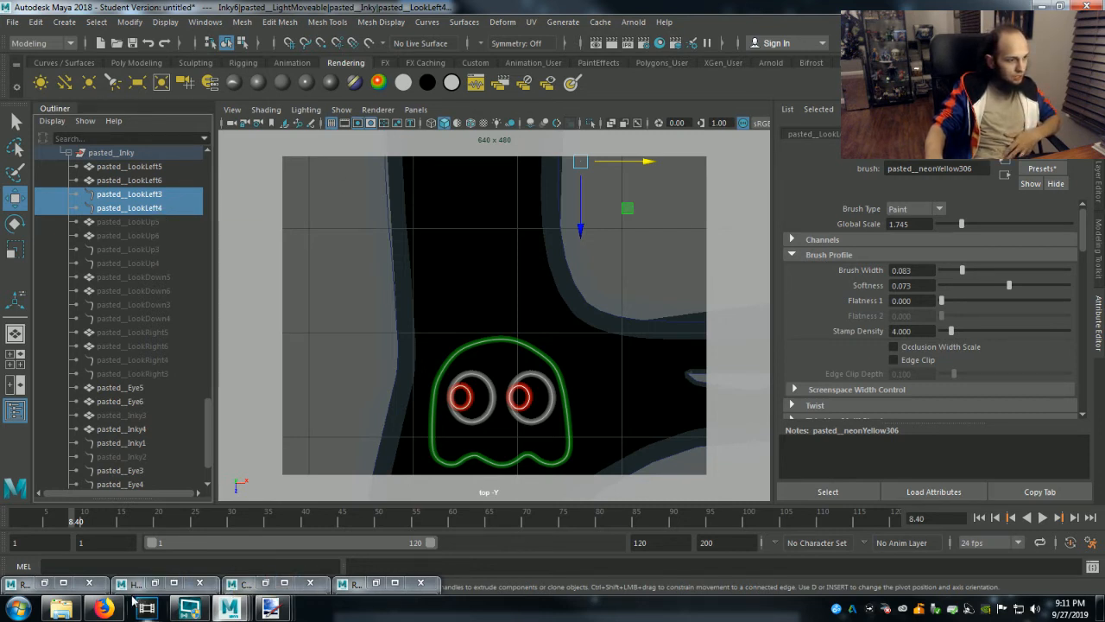
Load the neonPurple.mel brush from the Glows folder of the Paint Effects examples.
{"action": "left_click", "coordinate": [246, 584]}
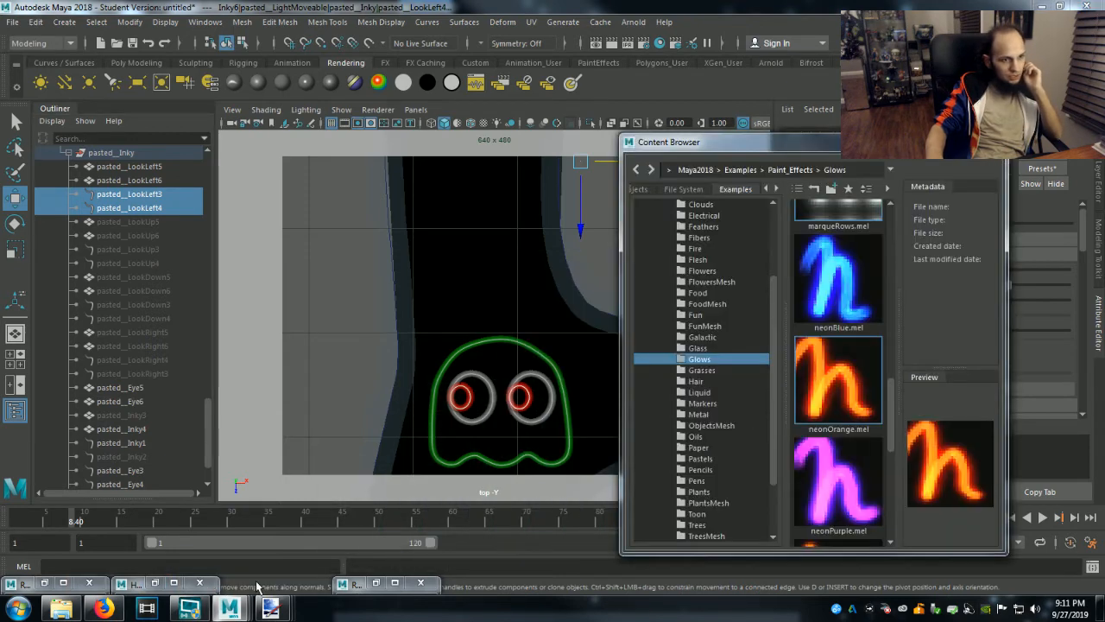
{"action": "scroll", "coordinate": [868, 421], "scroll_direction": "down", "scroll_amount": 3}
{"action": "scroll", "coordinate": [868, 421], "scroll_direction": "up", "scroll_amount": 4}
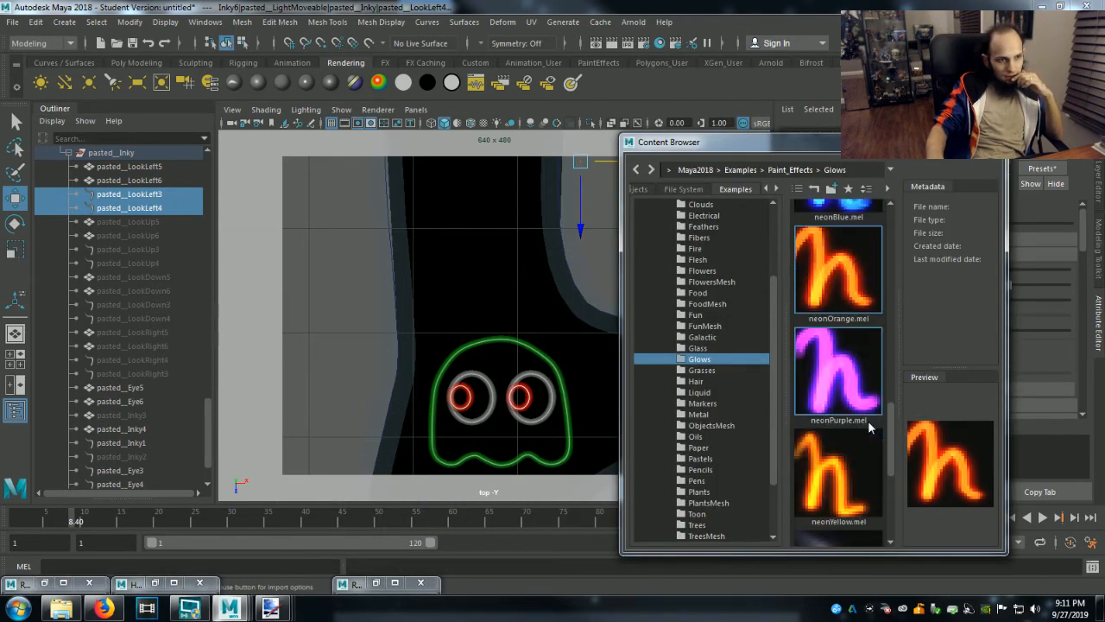
{"action": "scroll", "coordinate": [868, 421], "scroll_direction": "down", "scroll_amount": 3}
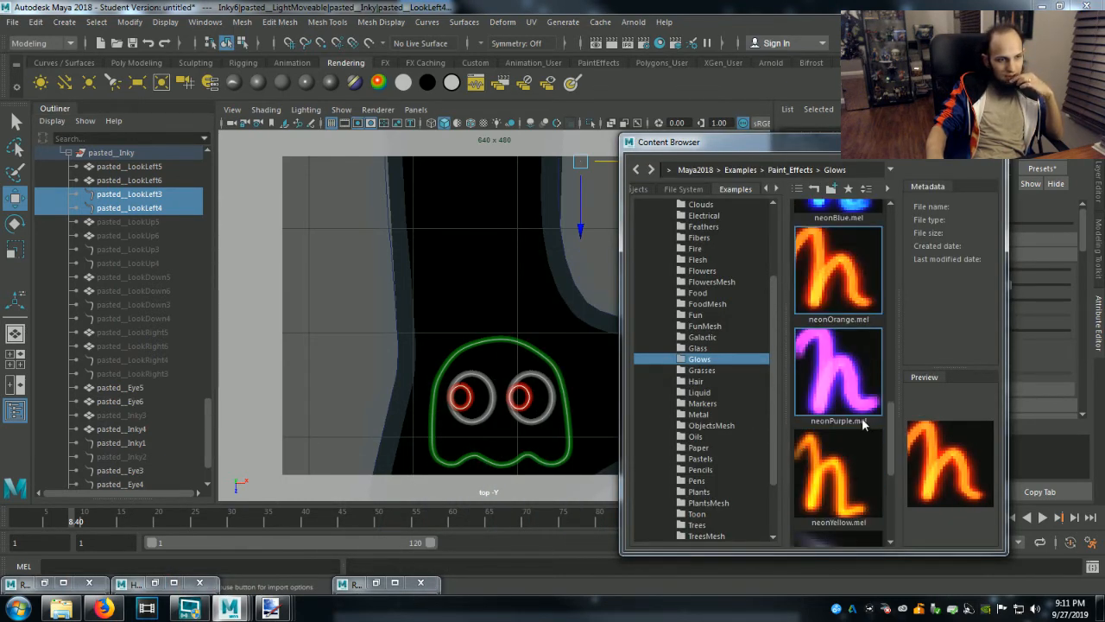
{"action": "left_click", "coordinate": [849, 386]}
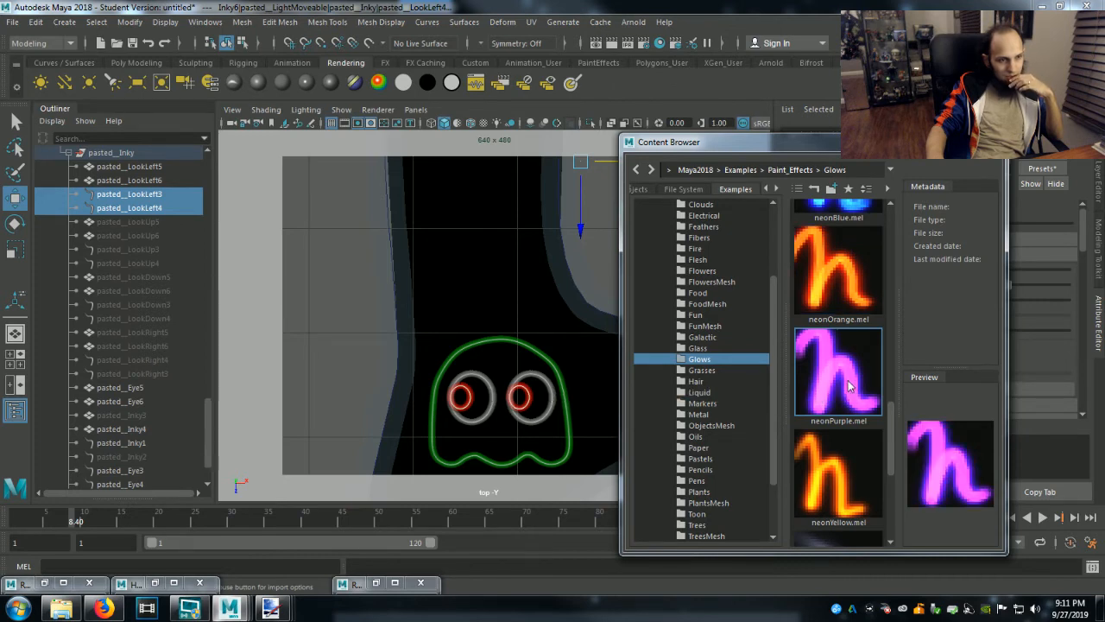
{"action": "right_click", "coordinate": [849, 386]}
{"action": "left_click", "coordinate": [873, 387]}
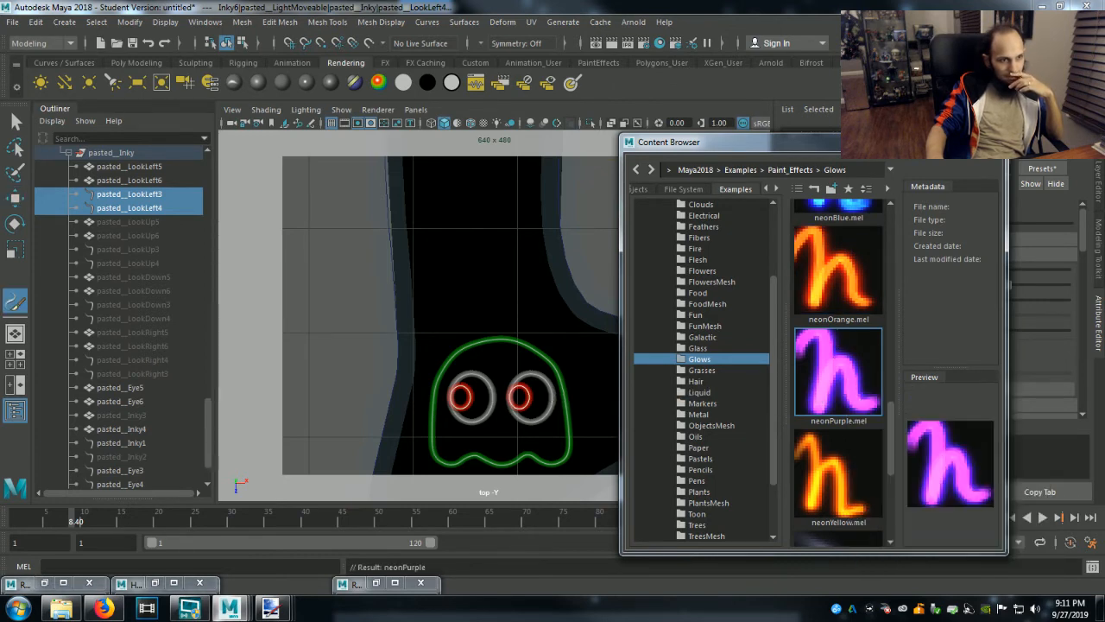
{"action": "left_click", "coordinate": [943, 139]}
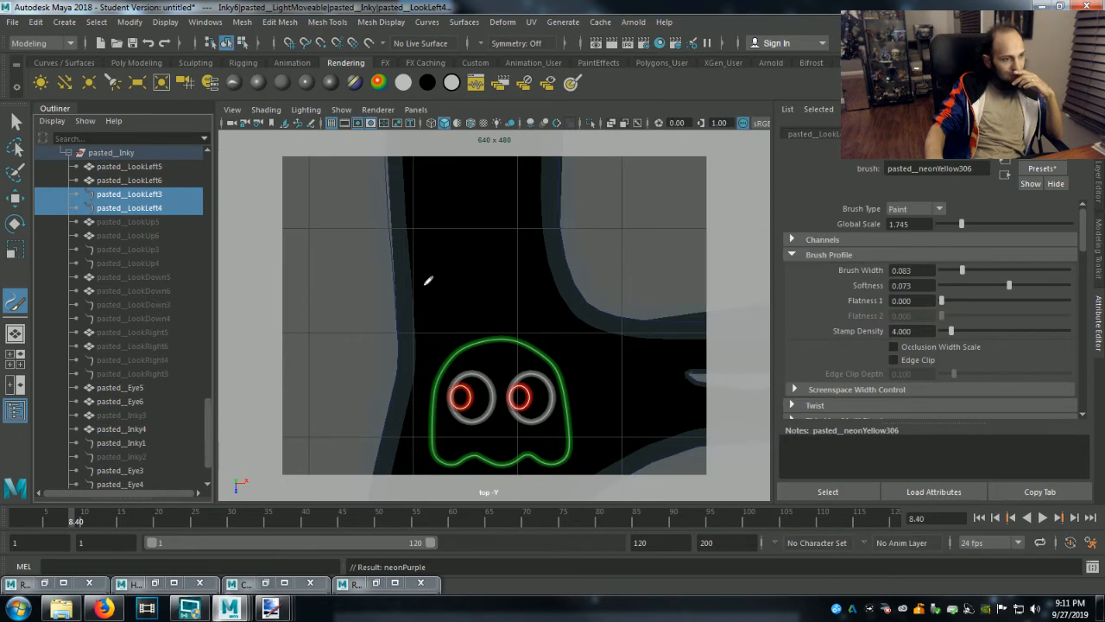
{"action": "left_click", "coordinate": [554, 24]}
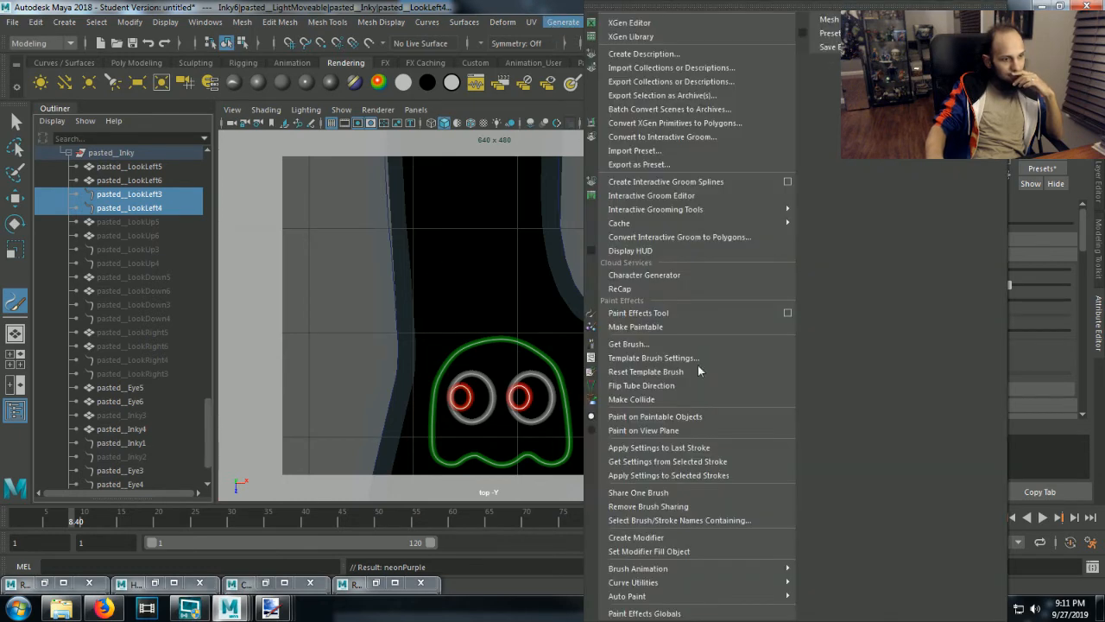
{"action": "mouse_move", "coordinate": [750, 584]}
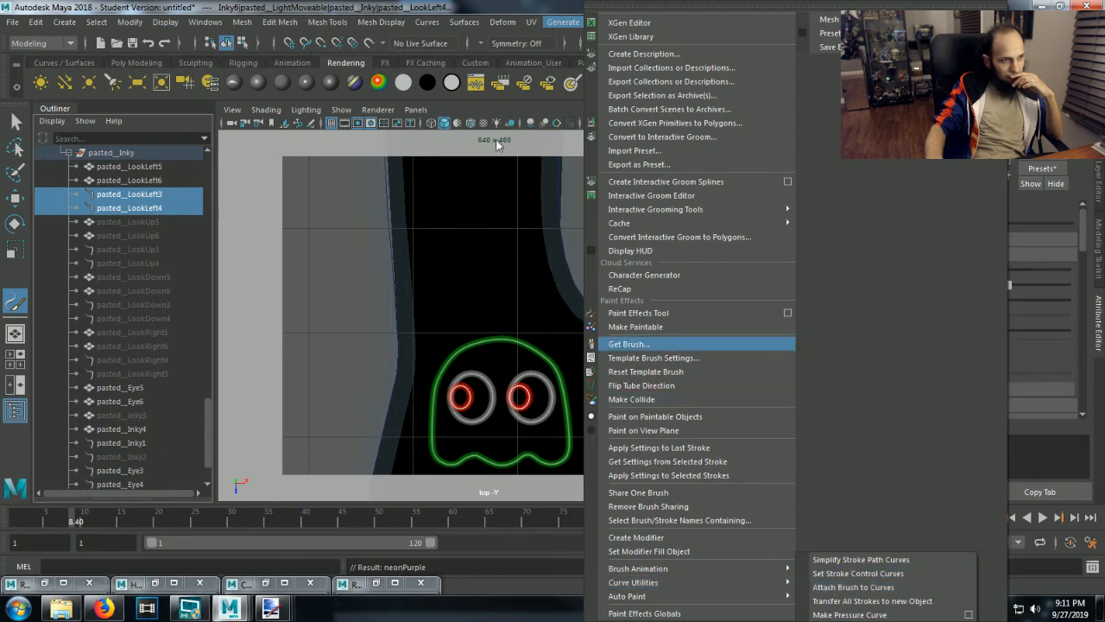
{"action": "left_click", "coordinate": [835, 587]}
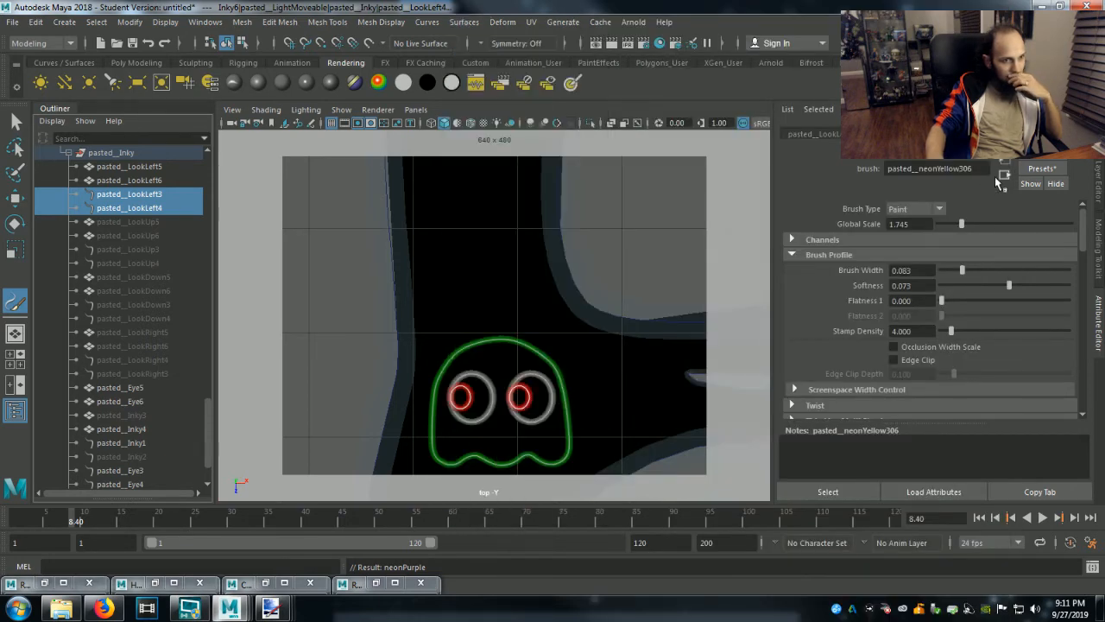
{"action": "left_click", "coordinate": [1041, 170]}
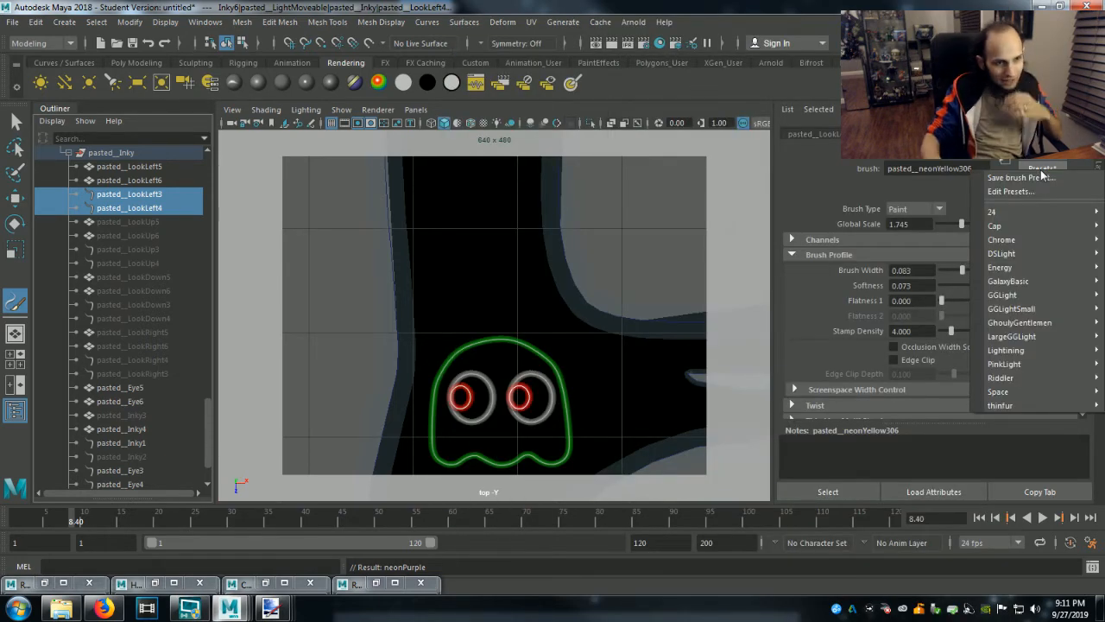
{"action": "mouse_move", "coordinate": [1062, 377]}
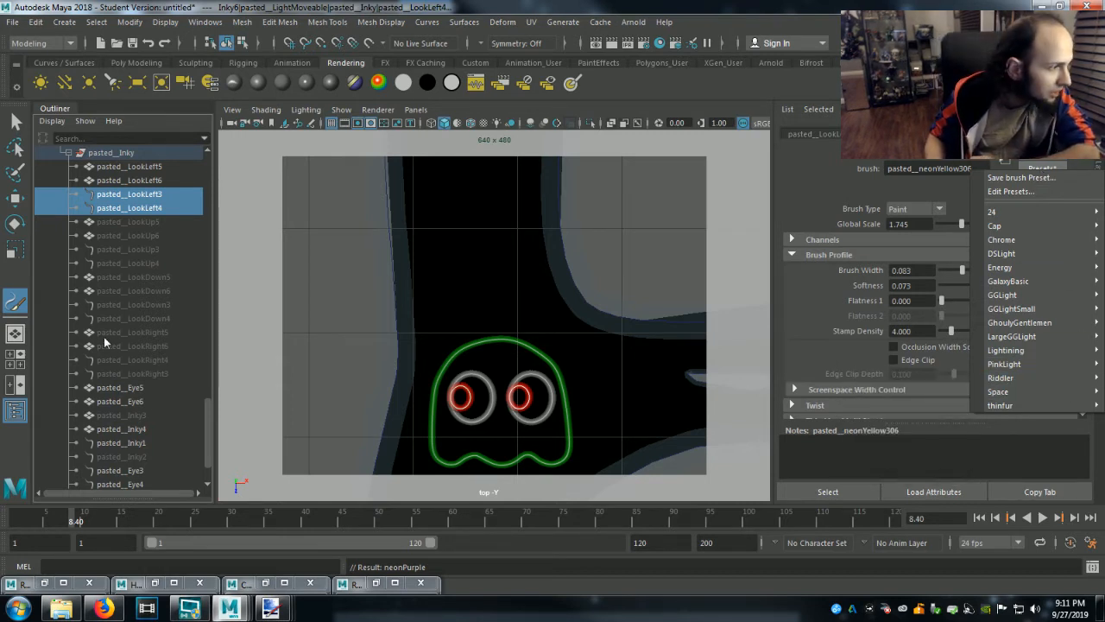
Replace the brush settings of the body outline stroke pasted__Inky1 with the Riddler preset and render the top view.
{"action": "left_click", "coordinate": [118, 398]}
{"action": "scroll", "coordinate": [118, 397], "scroll_direction": "down", "scroll_amount": 2}
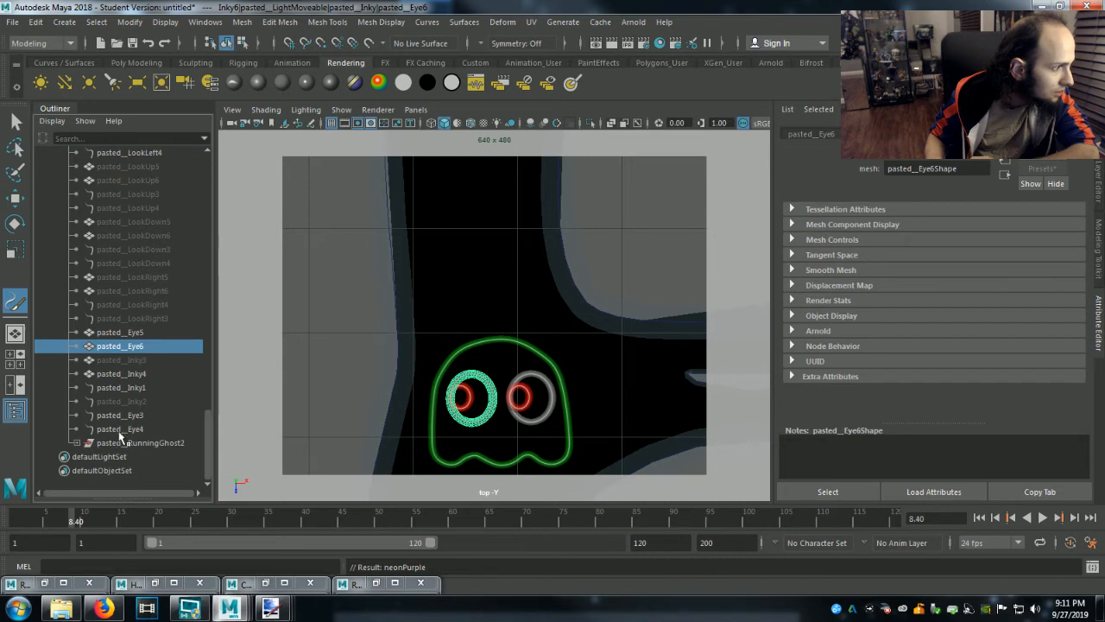
{"action": "scroll", "coordinate": [117, 427], "scroll_direction": "up", "scroll_amount": 2}
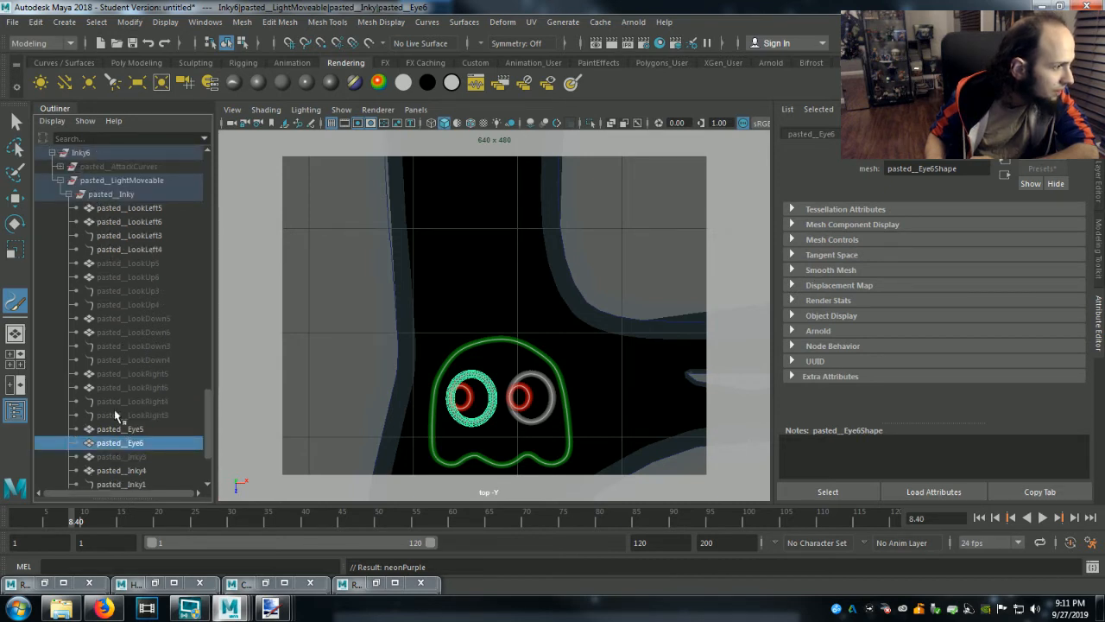
{"action": "scroll", "coordinate": [113, 409], "scroll_direction": "down", "scroll_amount": 1}
{"action": "left_click", "coordinate": [120, 443]}
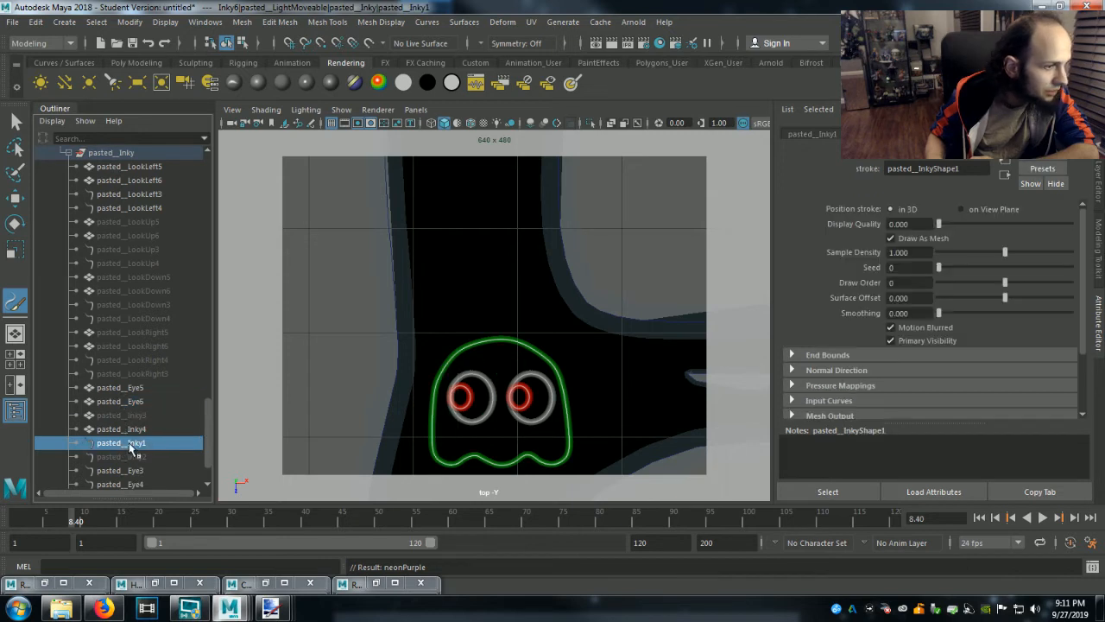
{"action": "left_click", "coordinate": [1033, 135]}
{"action": "left_click", "coordinate": [1046, 168]}
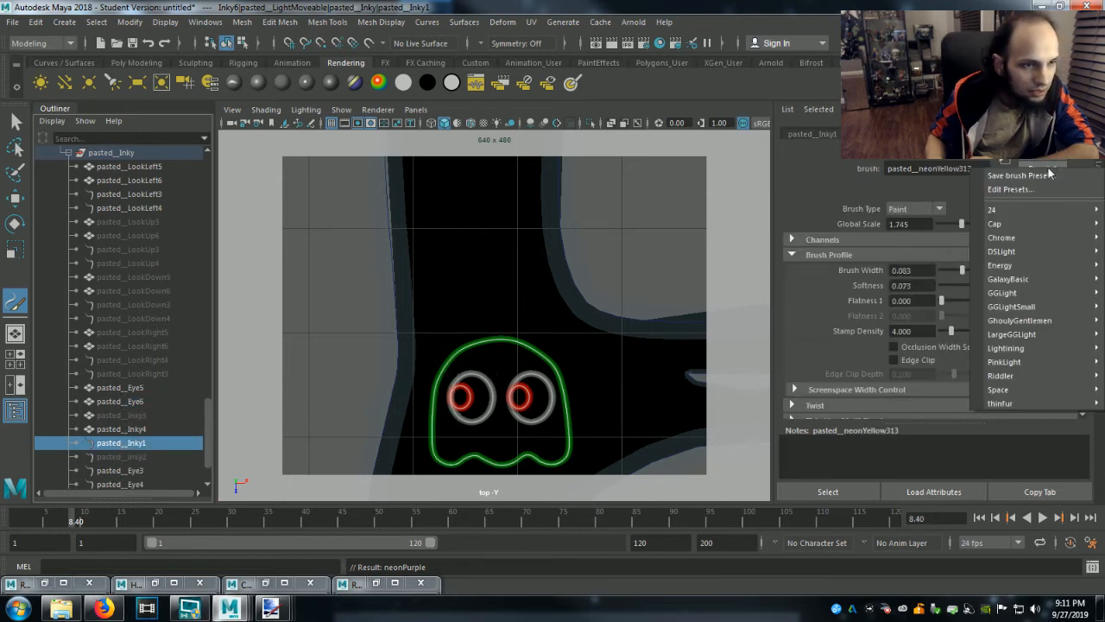
{"action": "mouse_move", "coordinate": [1003, 375]}
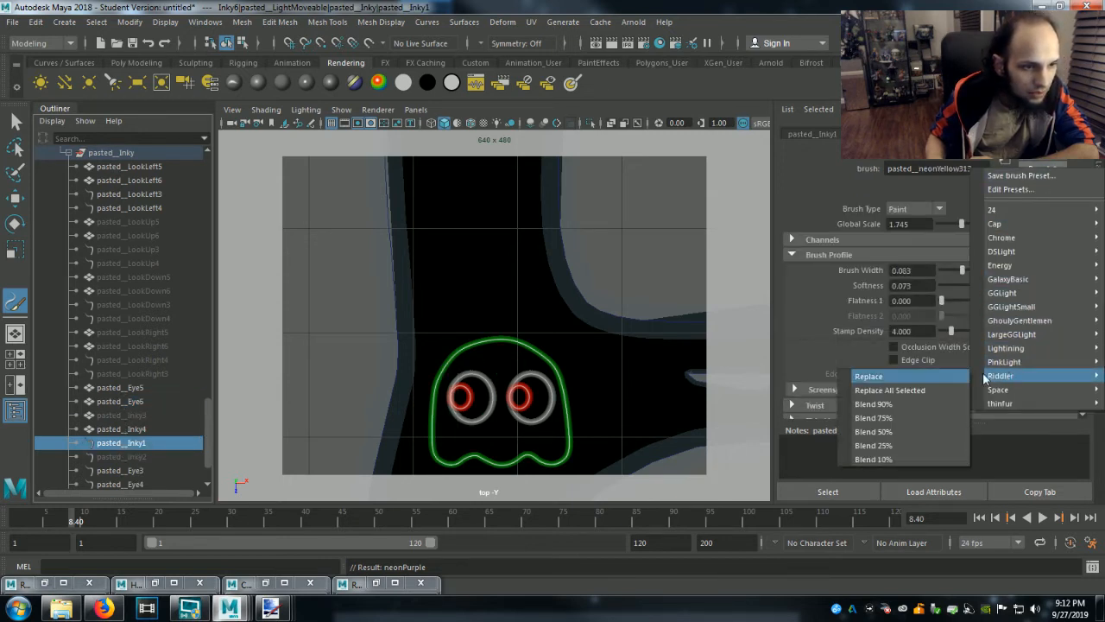
{"action": "left_click", "coordinate": [912, 376]}
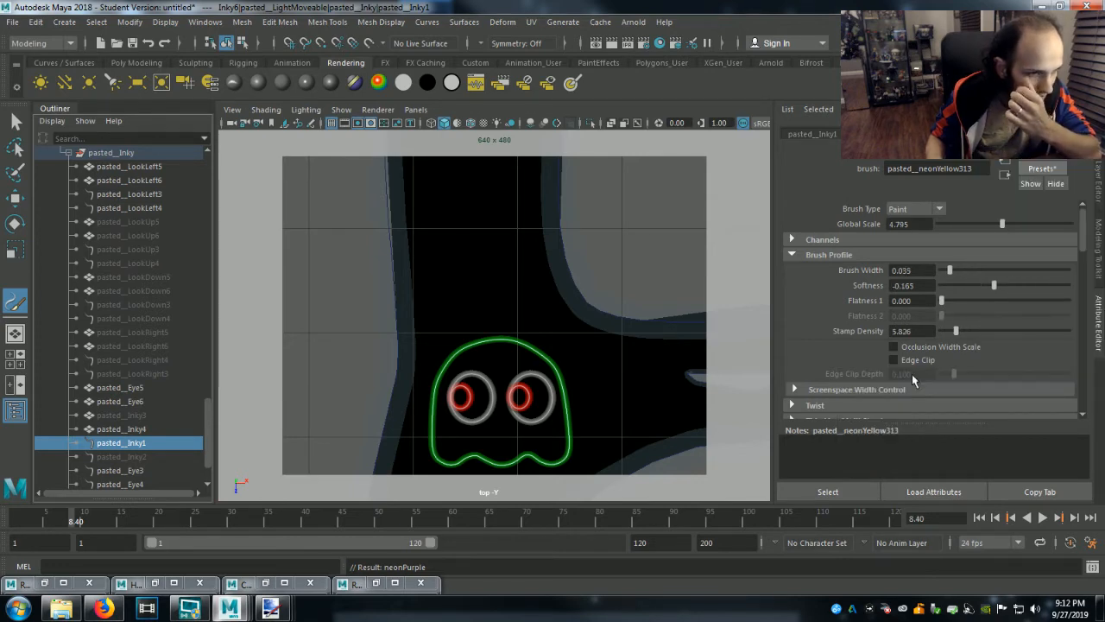
{"action": "left_click", "coordinate": [607, 43]}
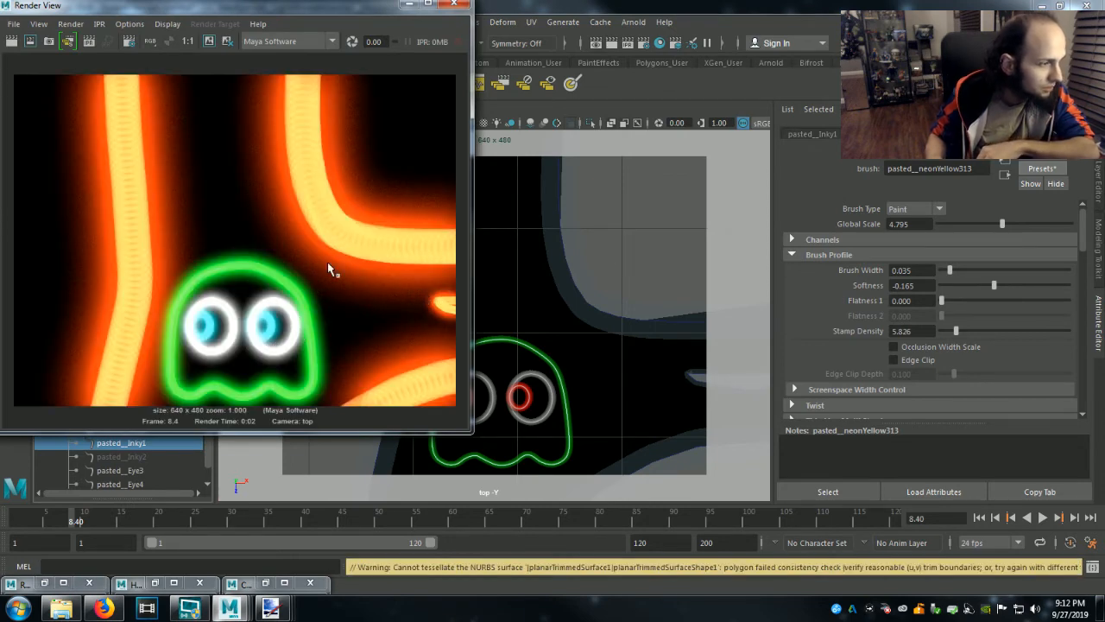
{"action": "left_click", "coordinate": [409, 5]}
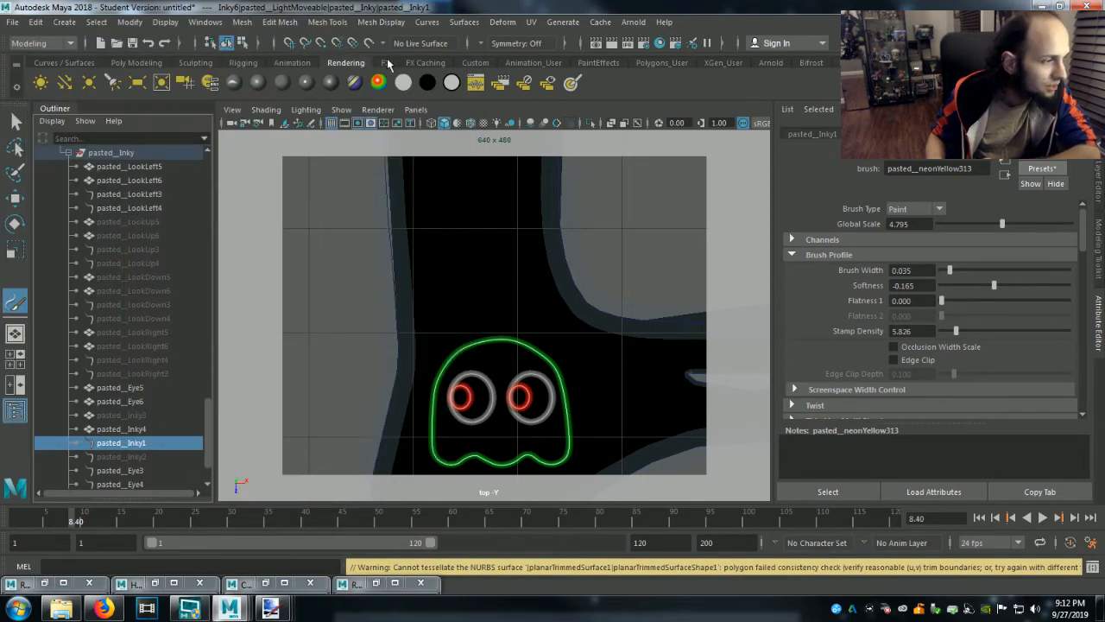
Replace the brush settings of the pupil stroke pasted__LookLeft4 with the PinkLight preset and render the top view.
{"action": "left_click", "coordinate": [130, 208]}
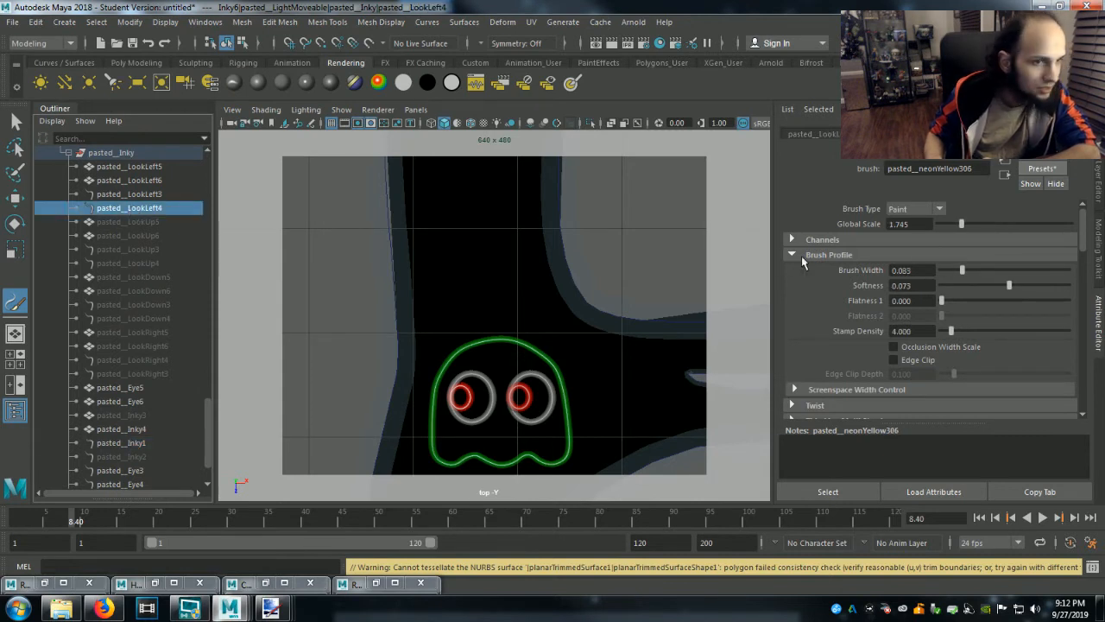
{"action": "left_click", "coordinate": [1033, 169]}
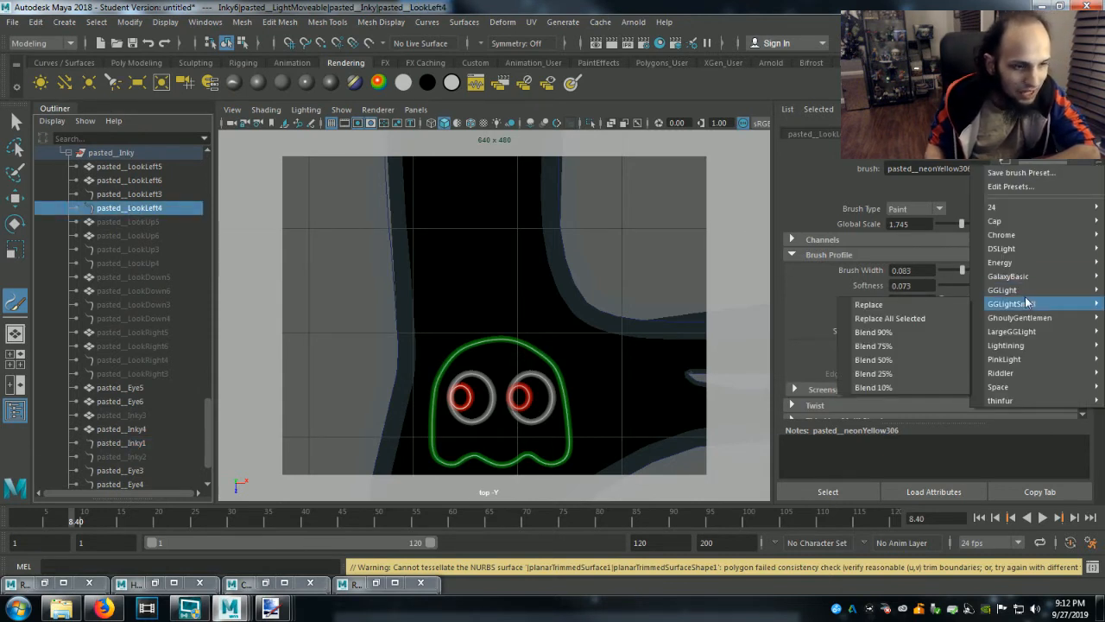
{"action": "mouse_move", "coordinate": [1025, 391]}
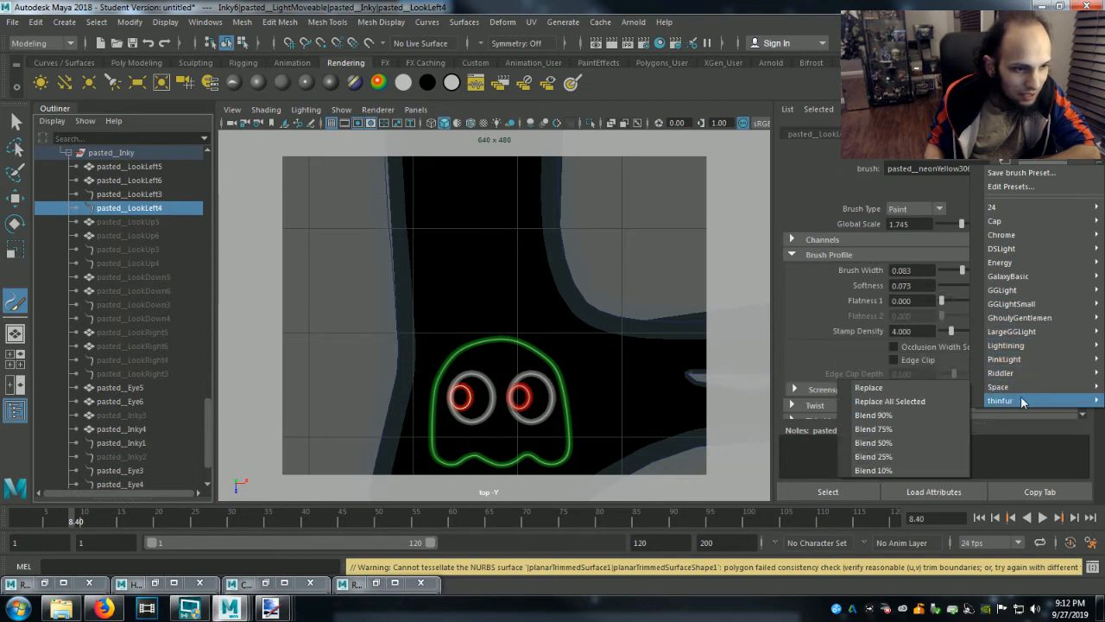
{"action": "mouse_move", "coordinate": [1040, 261]}
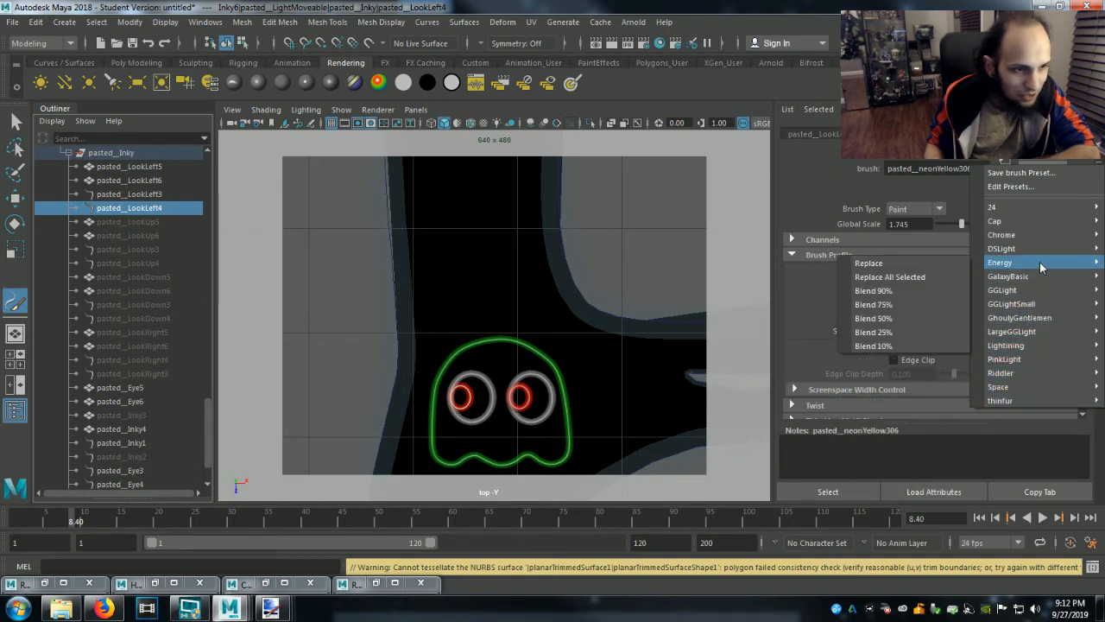
{"action": "mouse_move", "coordinate": [1041, 289]}
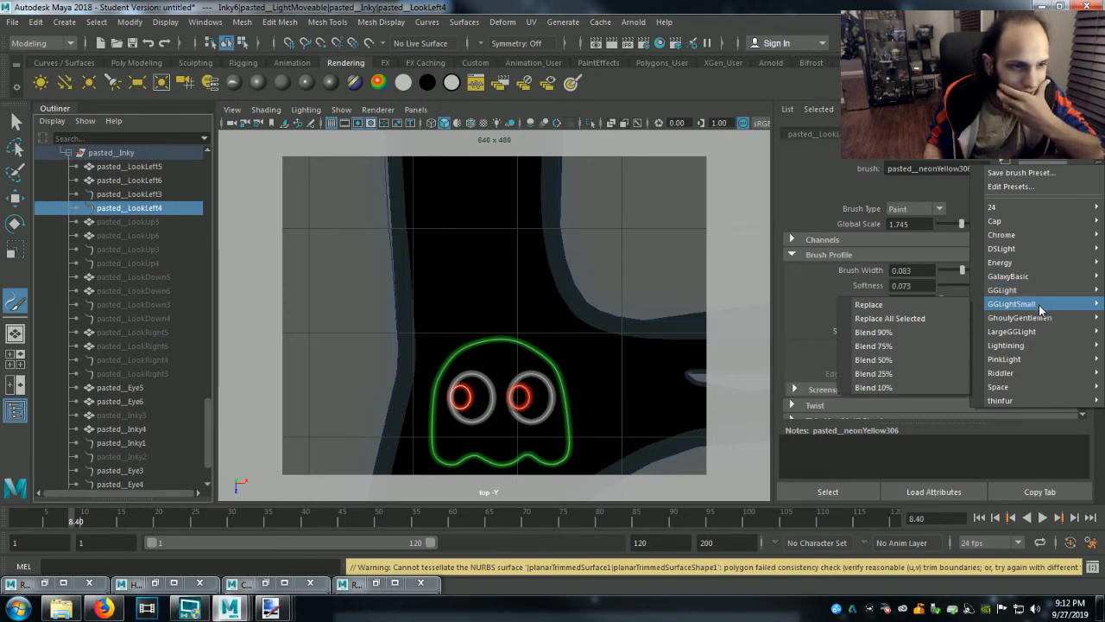
{"action": "mouse_move", "coordinate": [1039, 331]}
{"action": "mouse_move", "coordinate": [1032, 359]}
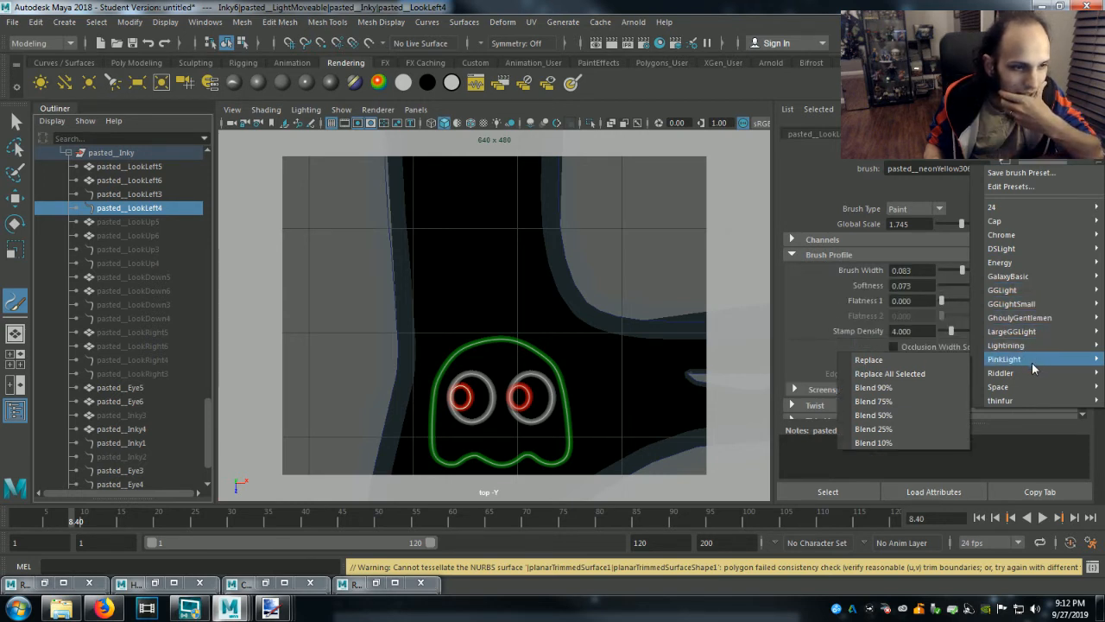
{"action": "left_click", "coordinate": [898, 361]}
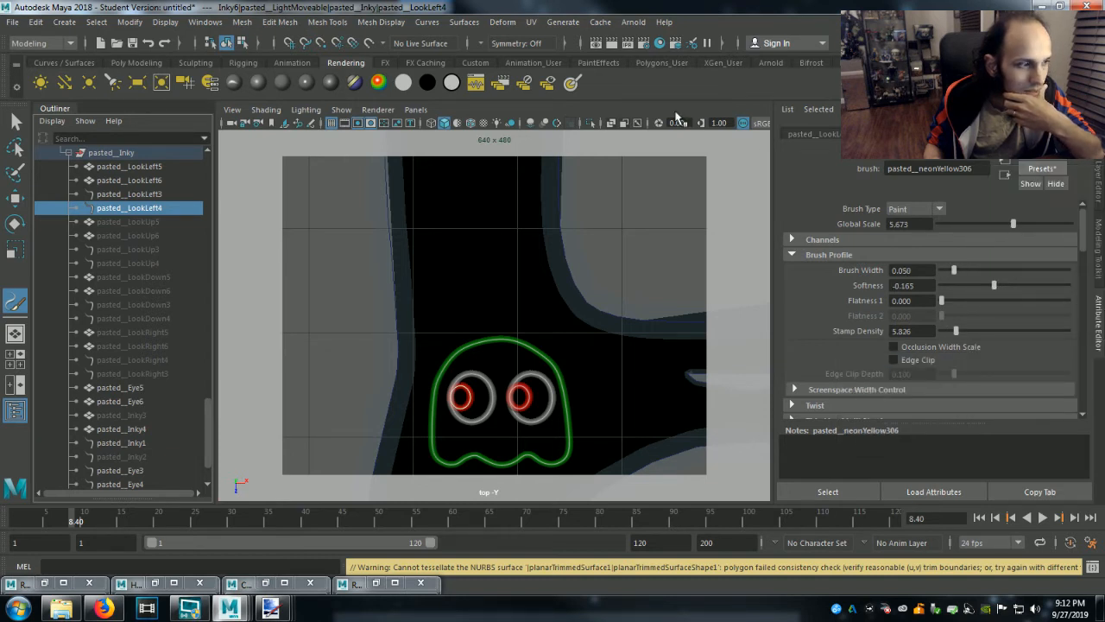
{"action": "left_click", "coordinate": [612, 42]}
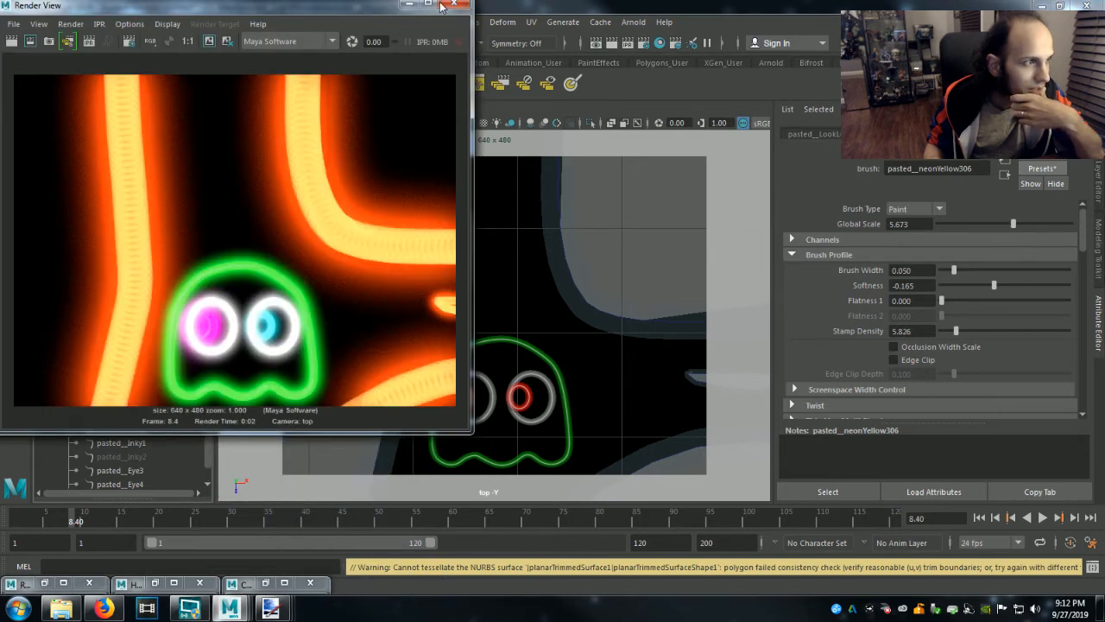
{"action": "left_click", "coordinate": [410, 6]}
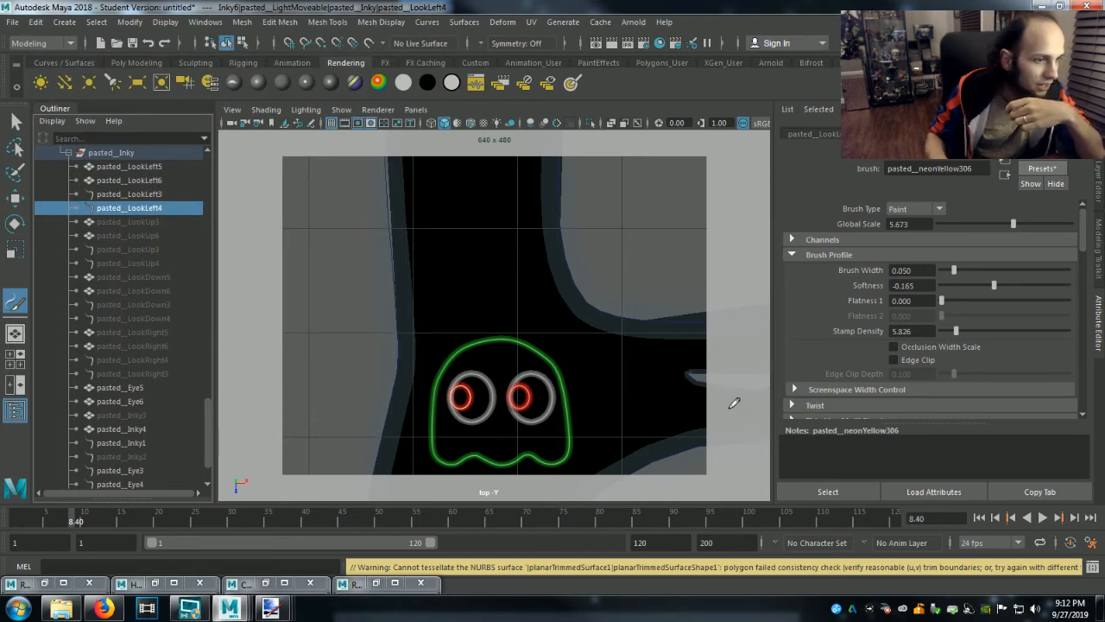
Reduce the Global Scale of the pasted__LookLeft4 brush to 1.474 and render the top view.
{"action": "scroll", "coordinate": [847, 383], "scroll_direction": "down", "scroll_amount": 10}
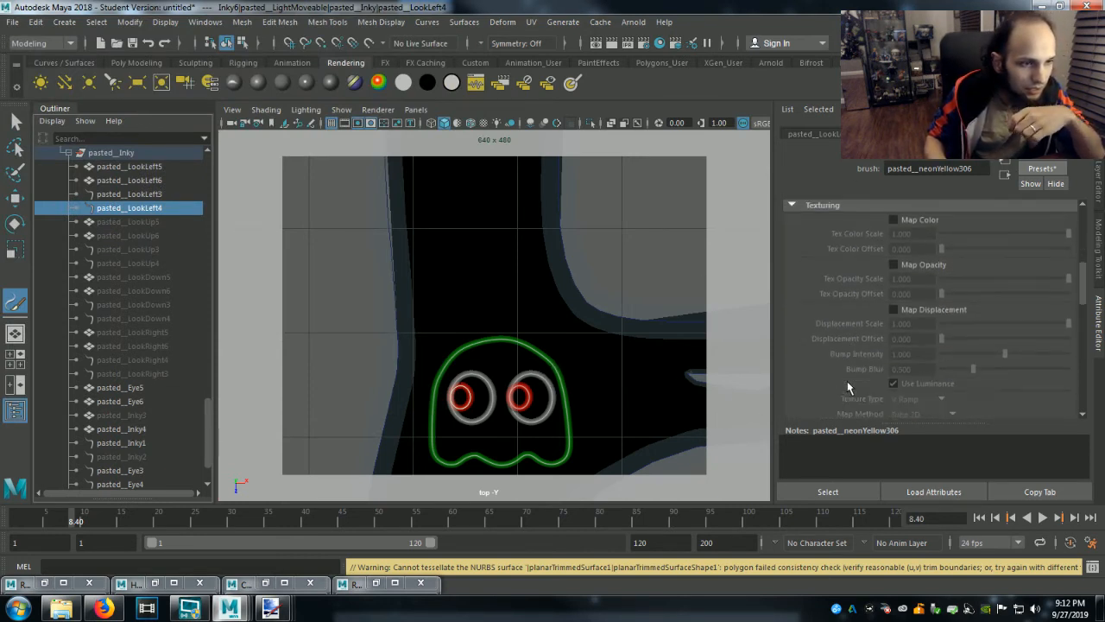
{"action": "scroll", "coordinate": [846, 380], "scroll_direction": "up", "scroll_amount": 10}
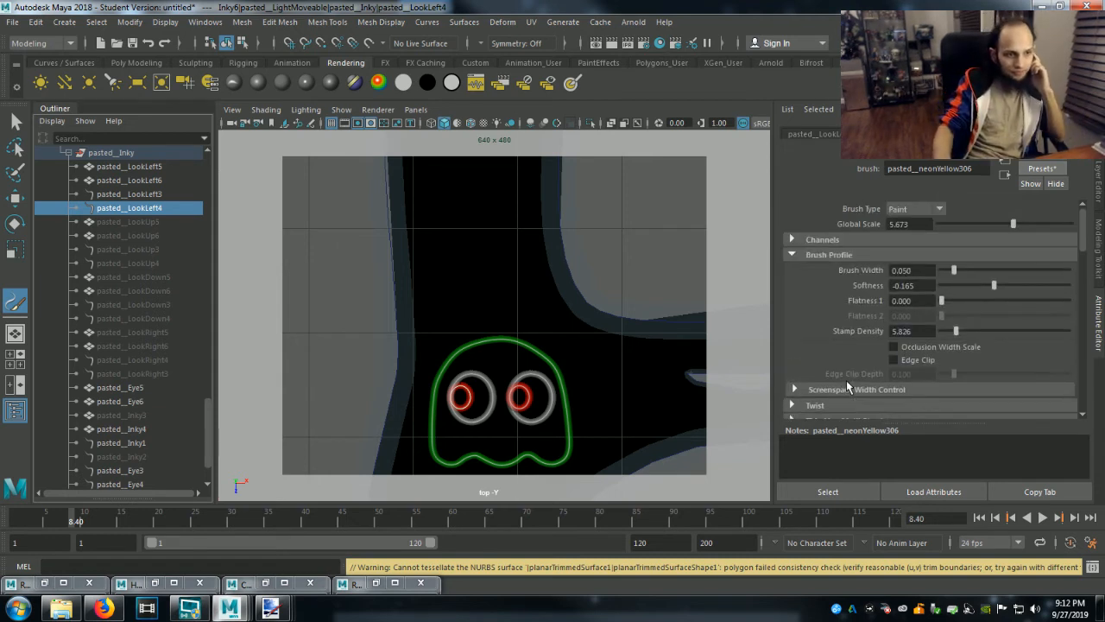
{"action": "left_click_drag", "start_coordinate": [1014, 224], "coordinate": [959, 224]}
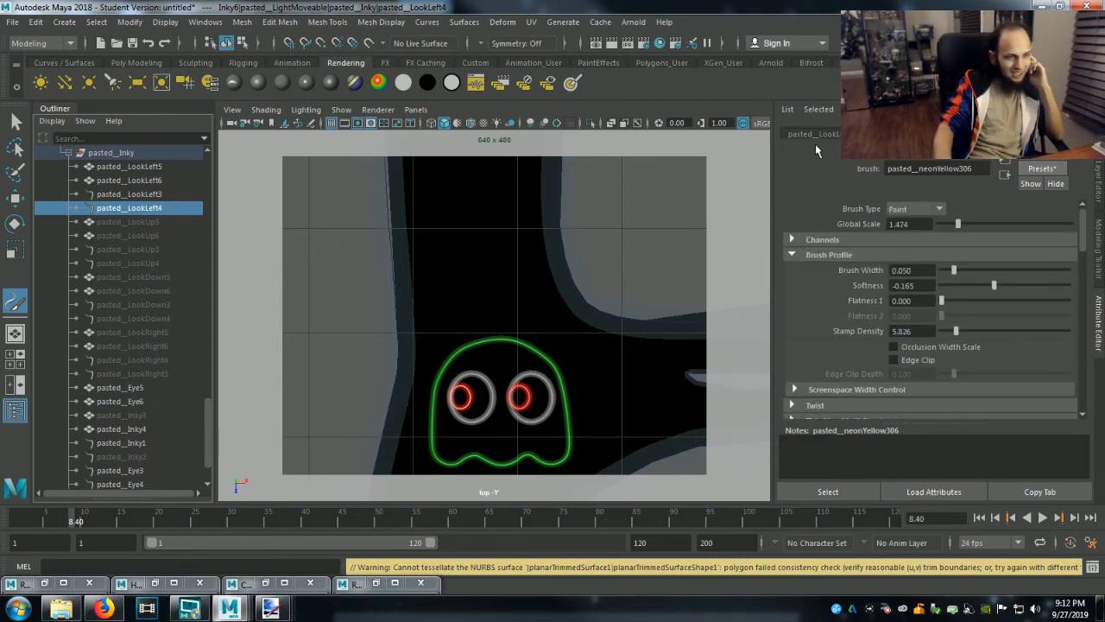
{"action": "left_click", "coordinate": [615, 42]}
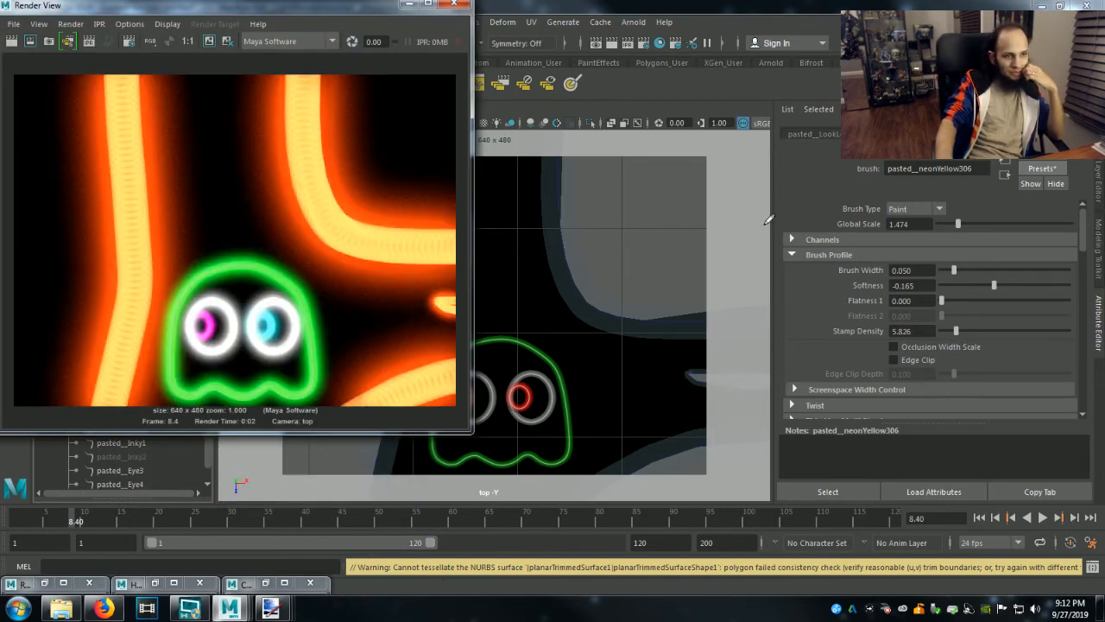
{"action": "left_click", "coordinate": [409, 4]}
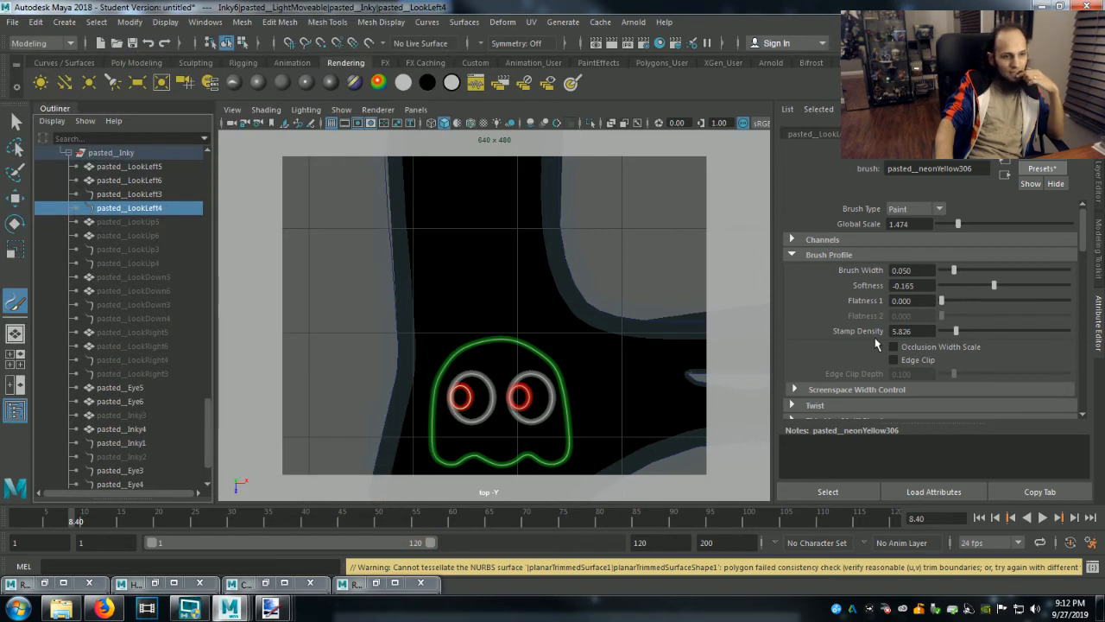
Set the Incandescence 1 shading color of the pasted__LookLeft4 brush to red and render the top view.
{"action": "scroll", "coordinate": [837, 373], "scroll_direction": "down", "scroll_amount": 2}
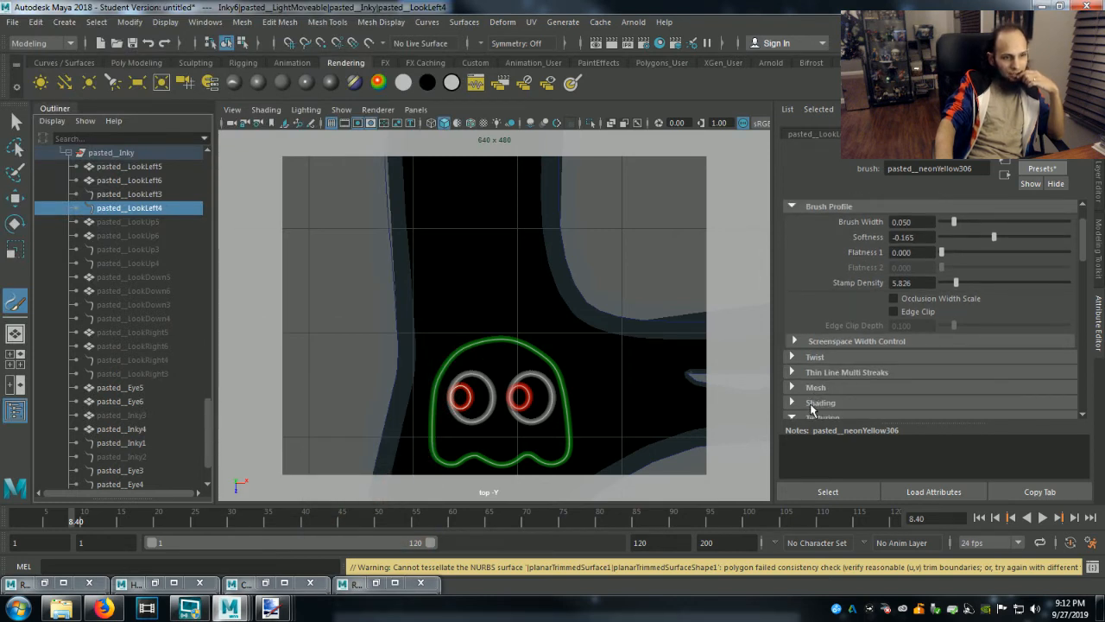
{"action": "left_click", "coordinate": [816, 402]}
{"action": "scroll", "coordinate": [864, 371], "scroll_direction": "down", "scroll_amount": 4}
{"action": "left_click", "coordinate": [911, 328]}
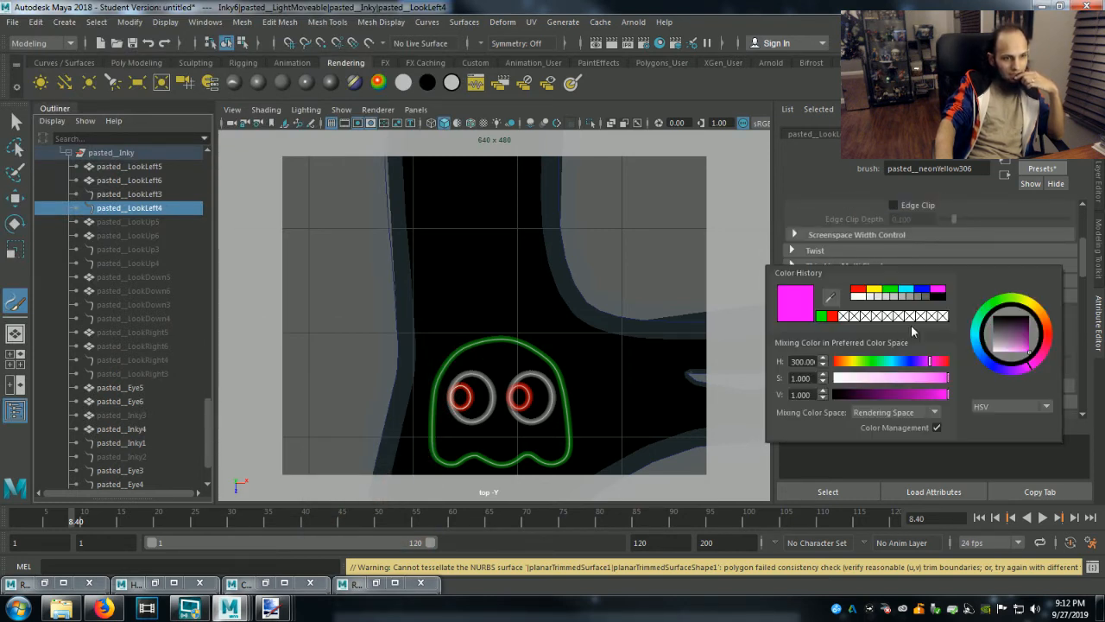
{"action": "left_click", "coordinate": [841, 319]}
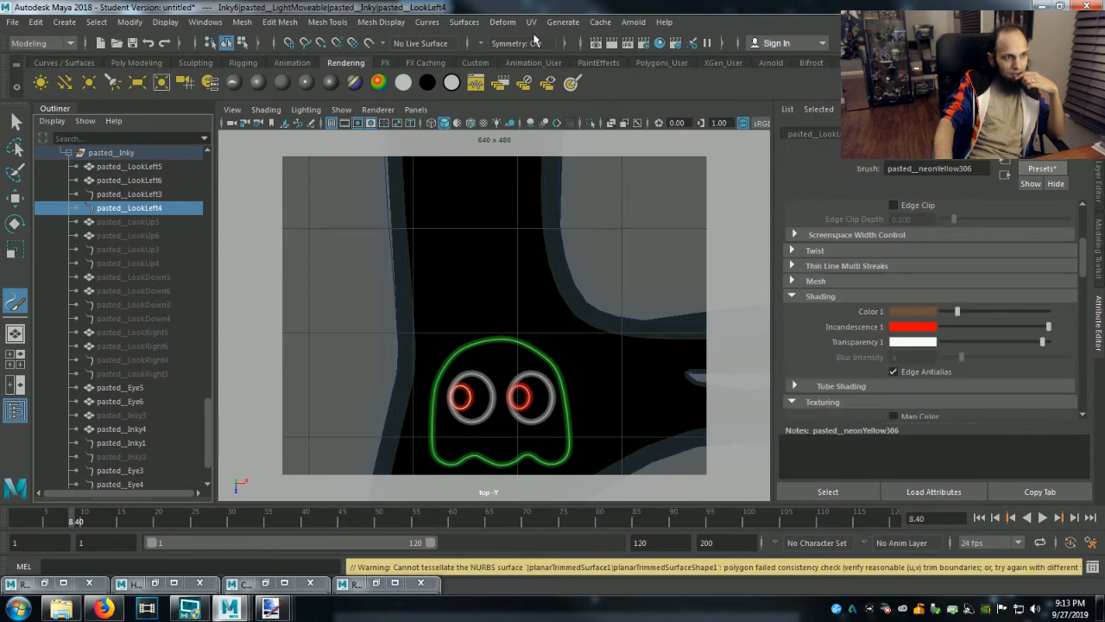
{"action": "left_click", "coordinate": [611, 43]}
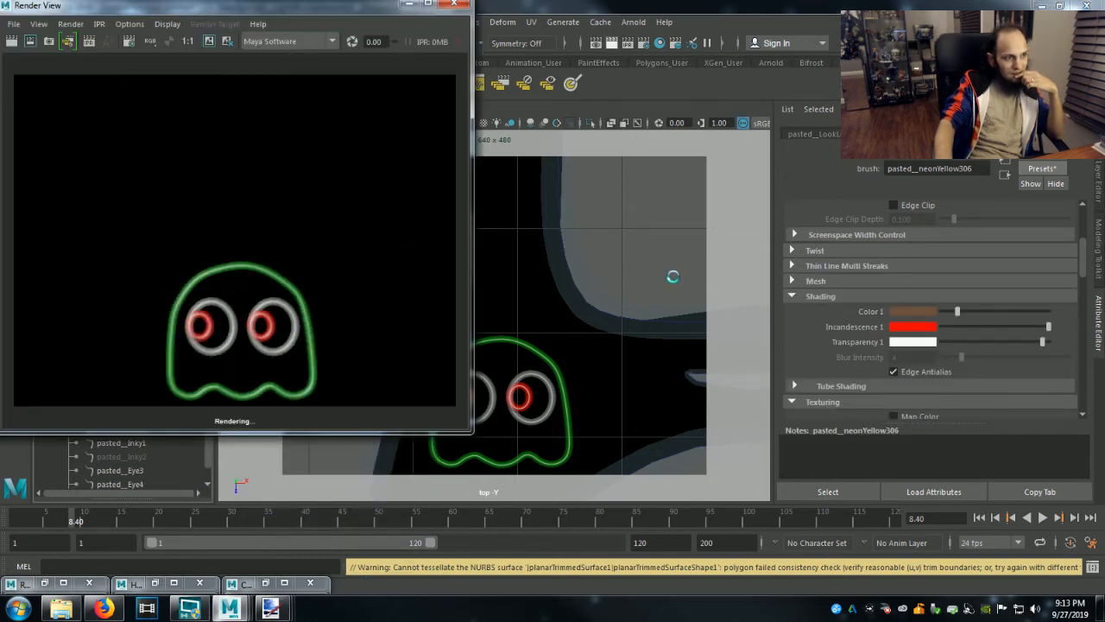
{"action": "left_click", "coordinate": [410, 3]}
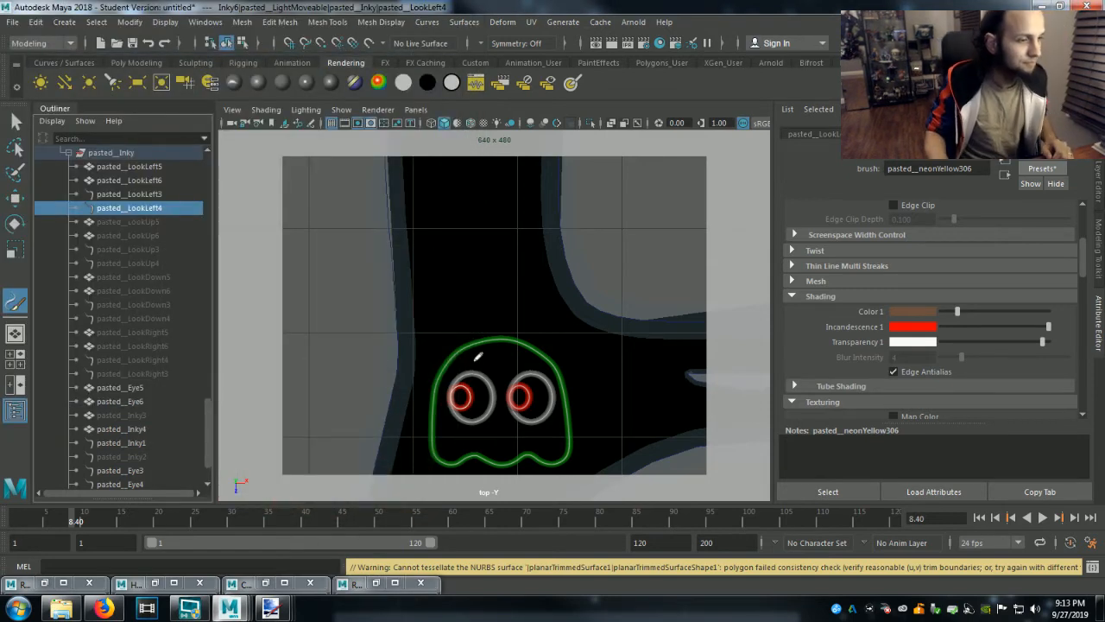
{"action": "left_click", "coordinate": [130, 194]}
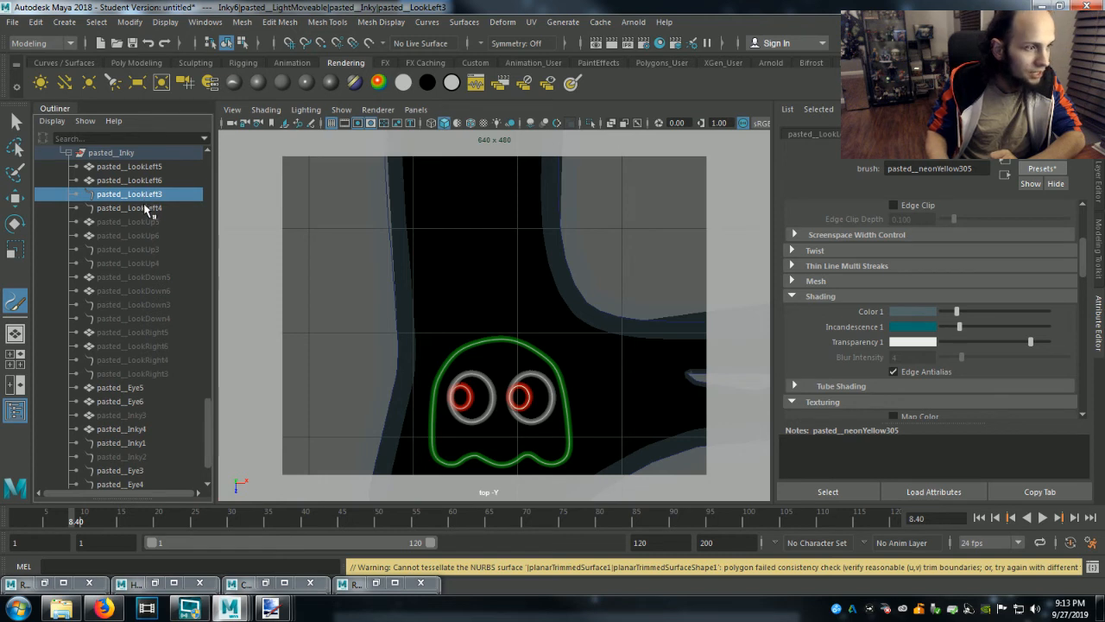
{"action": "left_click", "coordinate": [145, 211]}
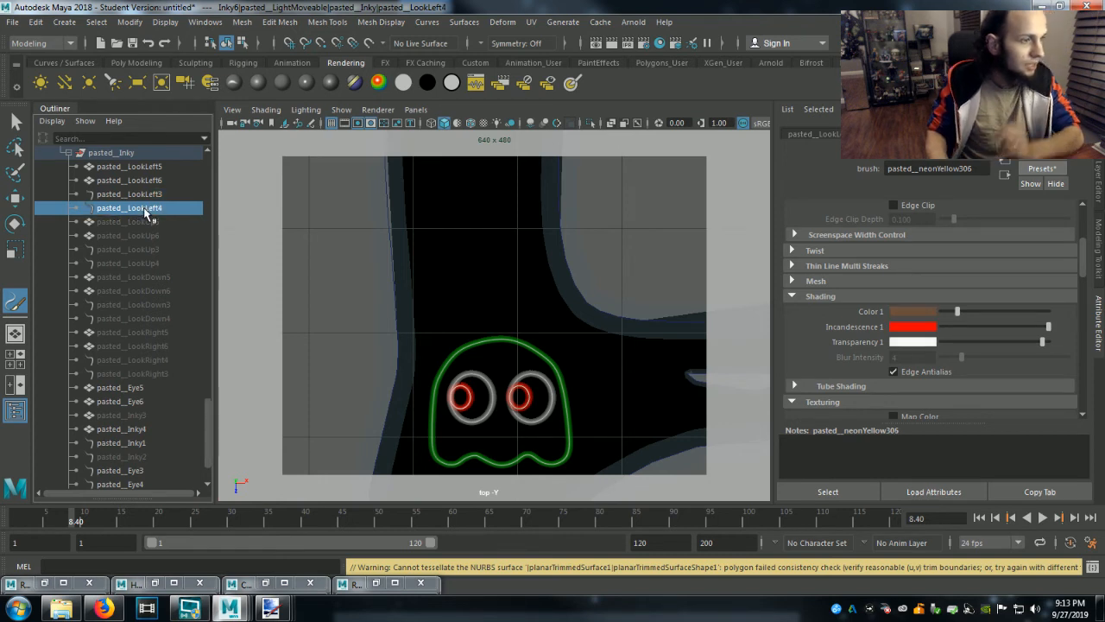
{"action": "left_click", "coordinate": [140, 197], "text": "ctrl"}
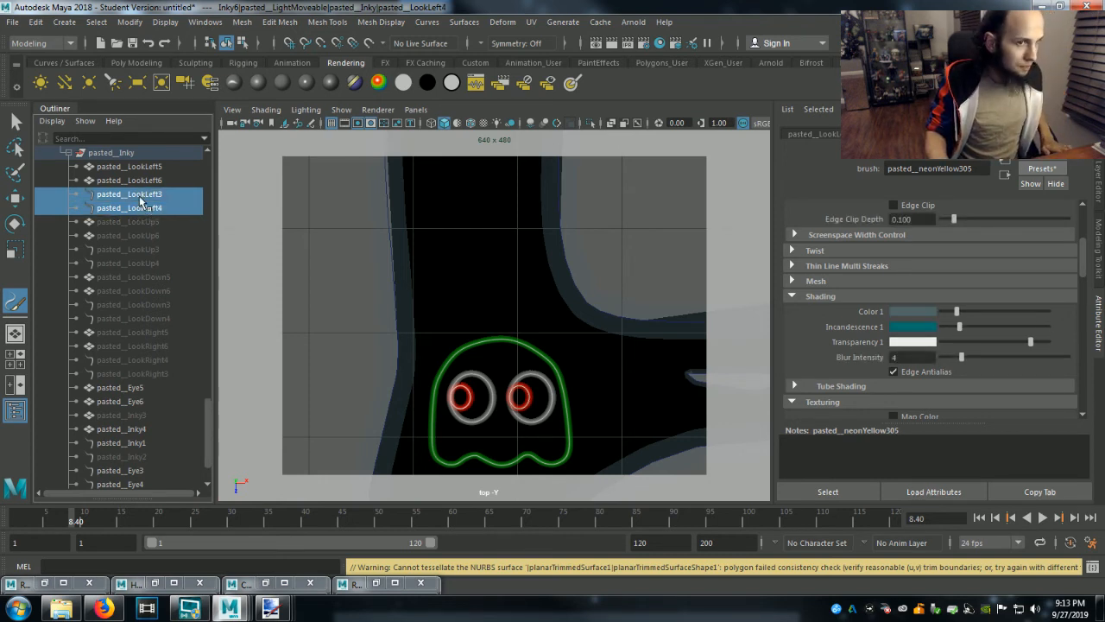
{"action": "left_click", "coordinate": [137, 197]}
{"action": "left_click", "coordinate": [139, 209], "text": "ctrl"}
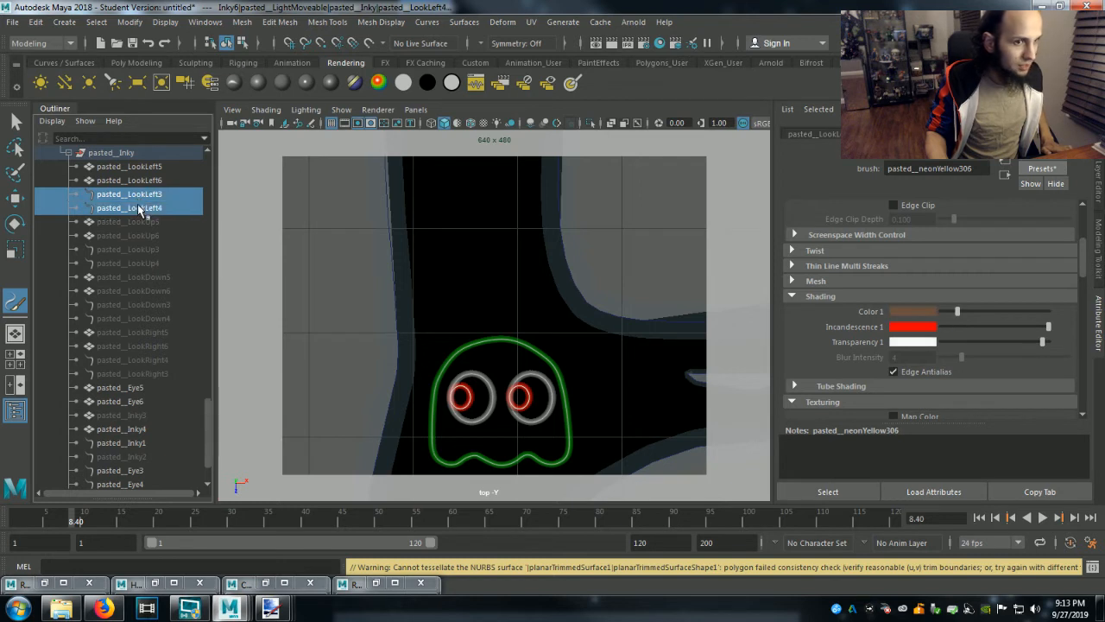
{"action": "left_click", "coordinate": [1040, 169]}
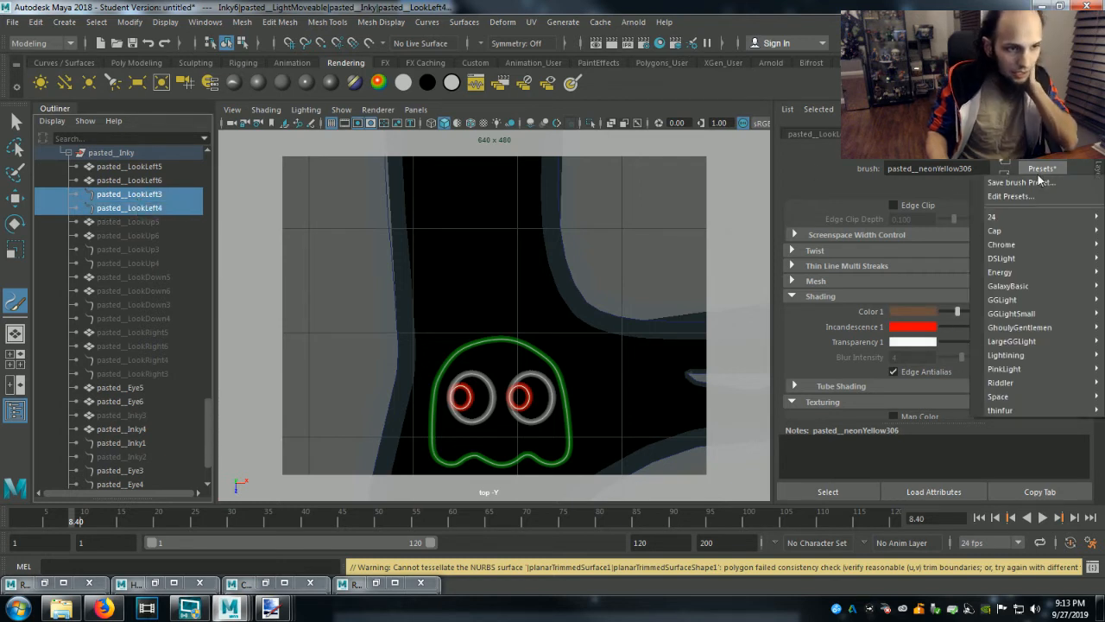
{"action": "mouse_move", "coordinate": [1035, 217]}
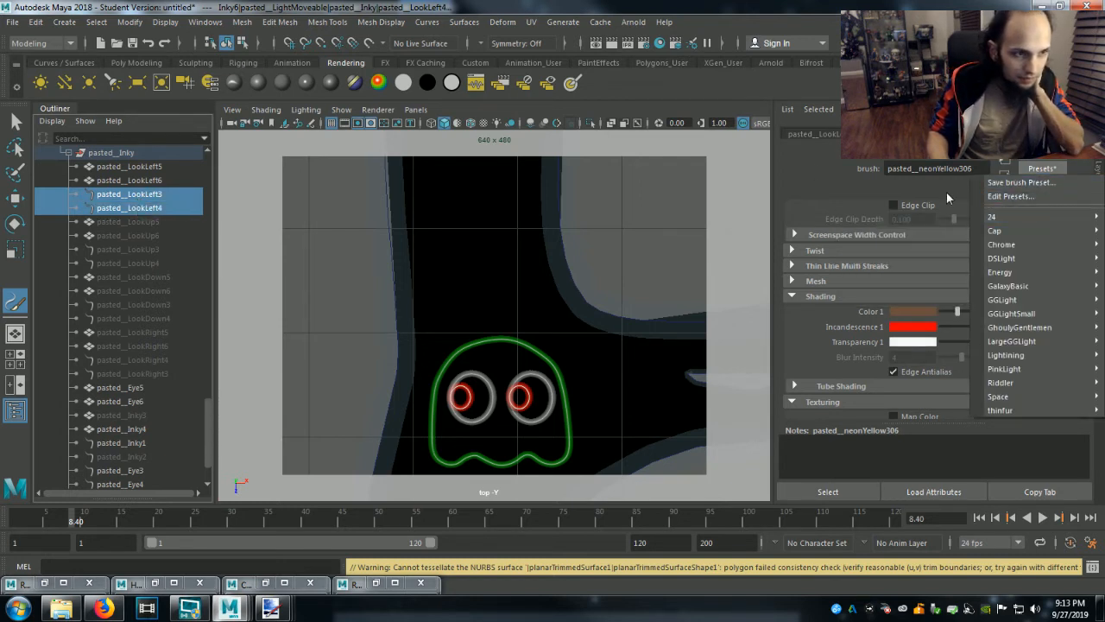
Save the brush settings of pasted__LookLeft4 as an attribute preset named red.
{"action": "left_click", "coordinate": [124, 207]}
{"action": "left_click", "coordinate": [1041, 169]}
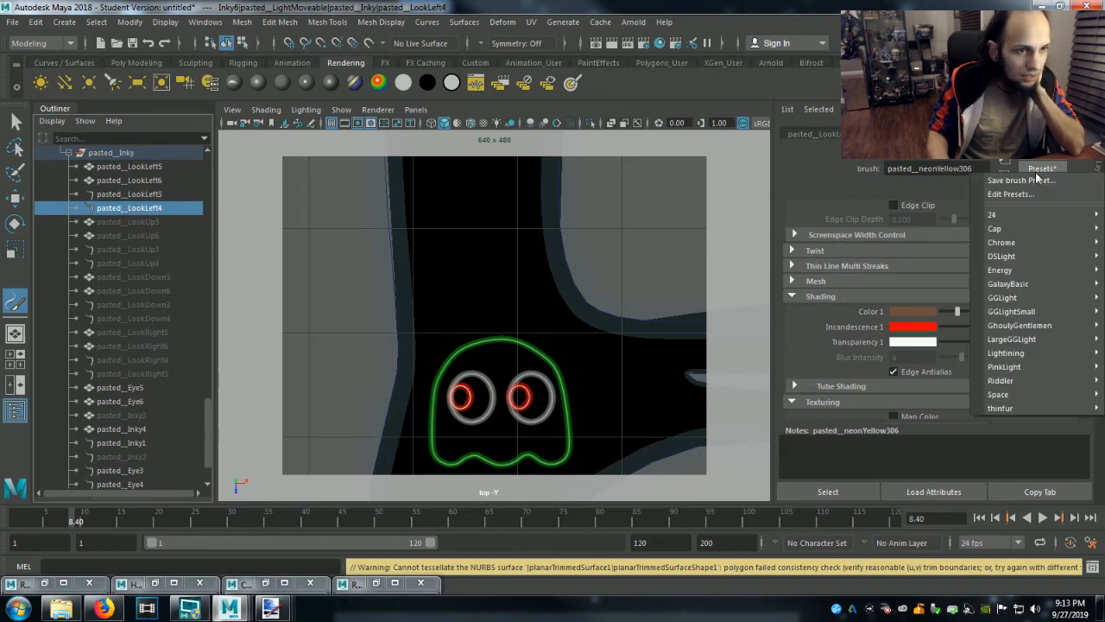
{"action": "left_click", "coordinate": [1032, 181]}
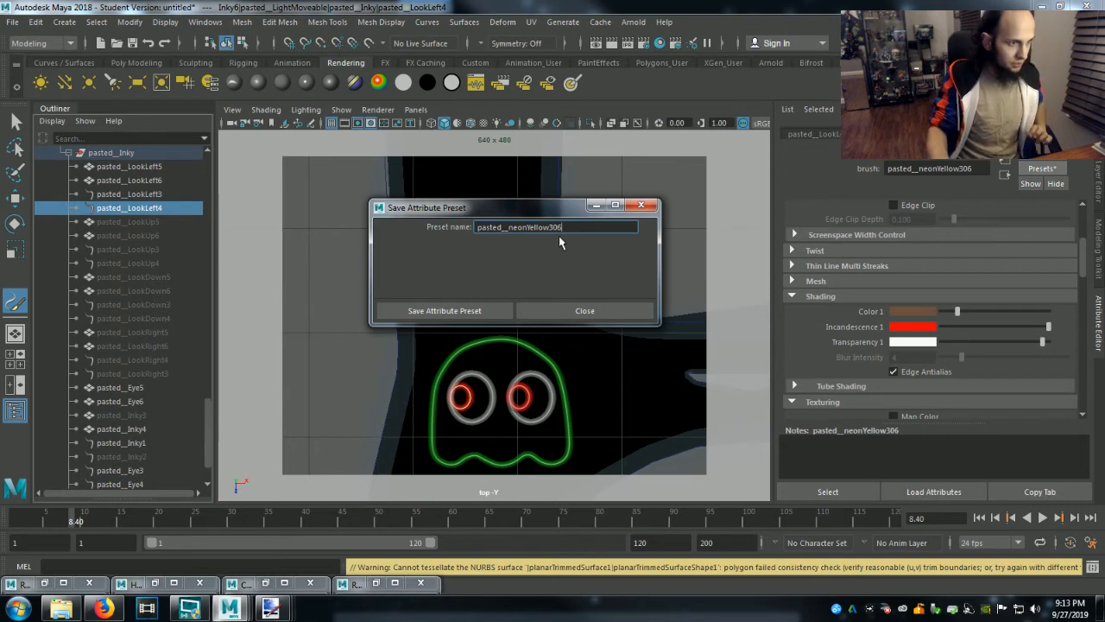
{"action": "left_click_drag", "start_coordinate": [566, 229], "coordinate": [175, 219]}
{"action": "type", "text": "red"}
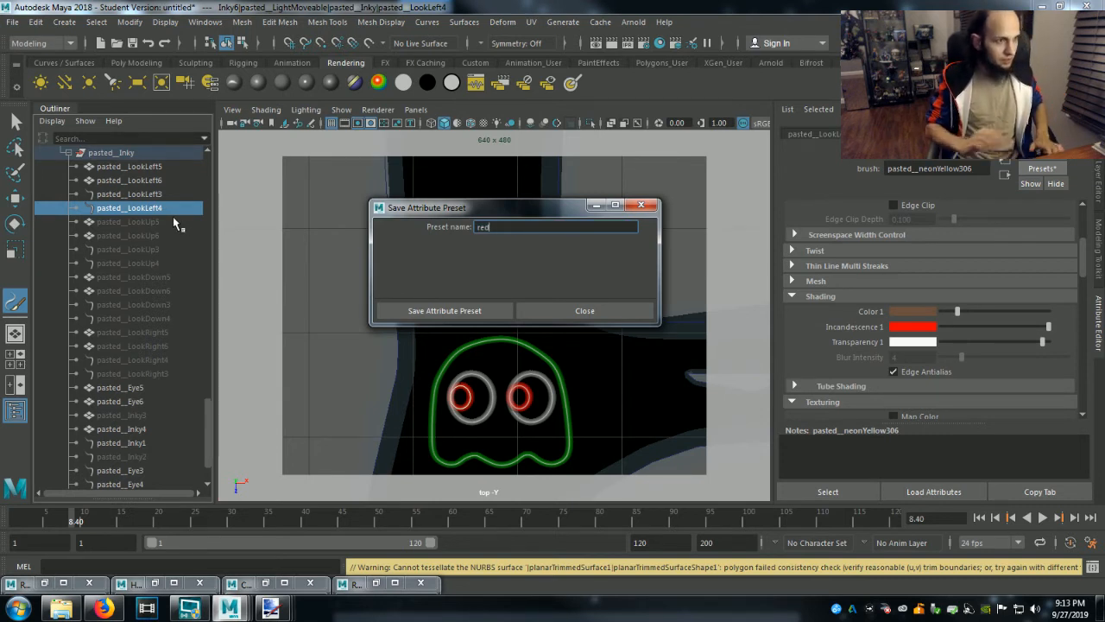
{"action": "left_click", "coordinate": [488, 311]}
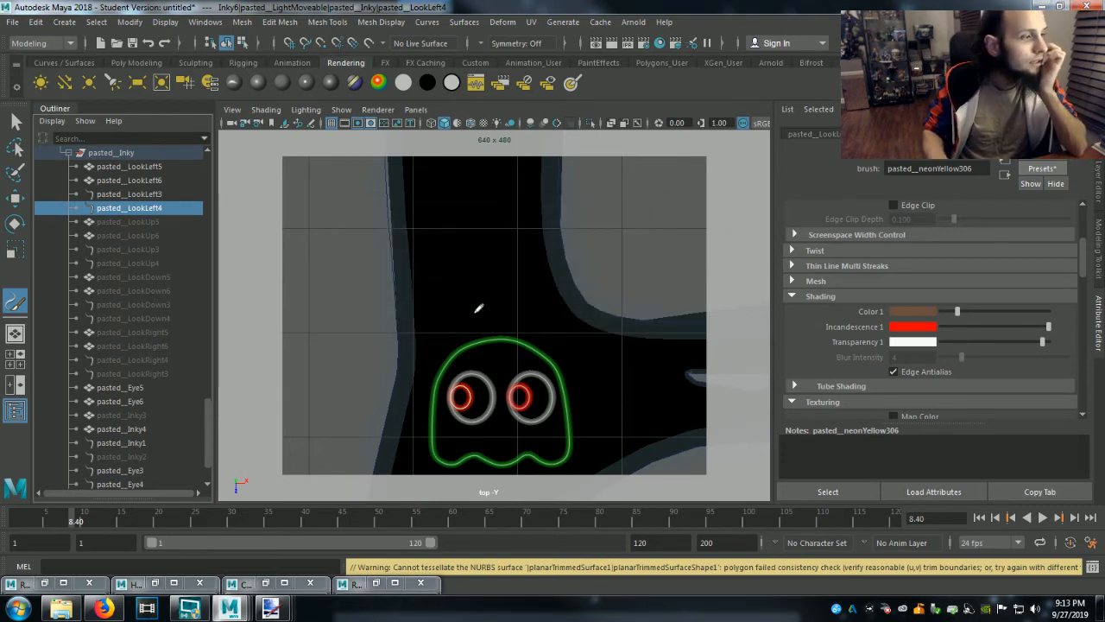
Select the pupil strokes pasted__LookLeft3 and pasted__LookLeft4 and replace the brush settings of all selected with the red preset.
{"action": "left_click", "coordinate": [145, 194]}
{"action": "left_click", "coordinate": [140, 205]}
{"action": "left_click", "coordinate": [139, 198], "text": "ctrl"}
{"action": "left_click", "coordinate": [140, 208], "text": "ctrl"}
{"action": "left_click", "coordinate": [142, 207], "text": "ctrl"}
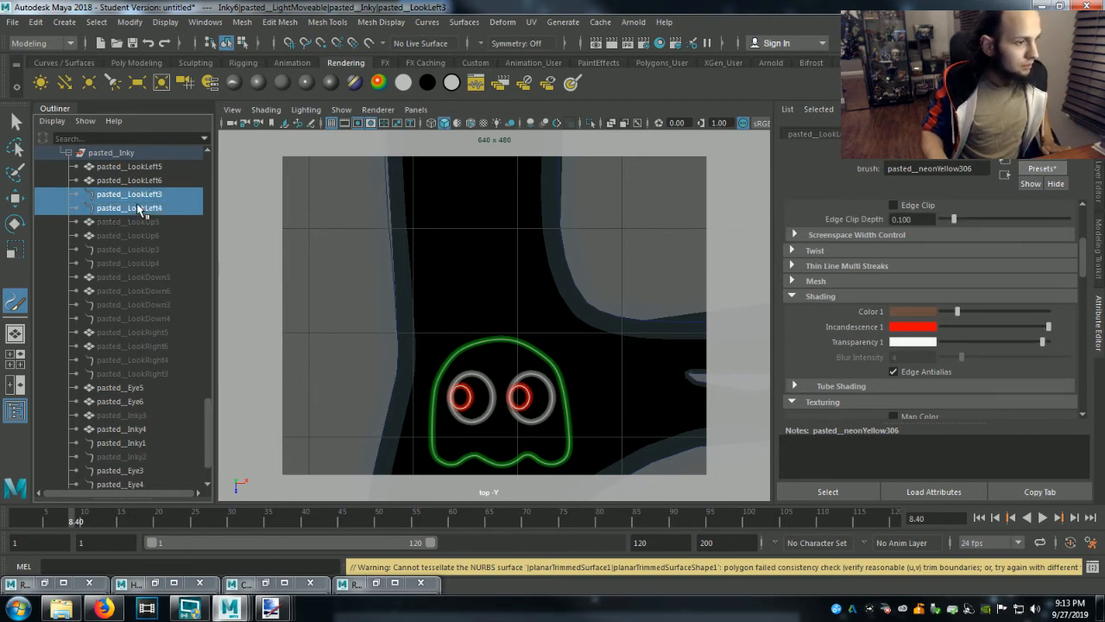
{"action": "left_click", "coordinate": [1033, 169]}
{"action": "mouse_move", "coordinate": [989, 378]}
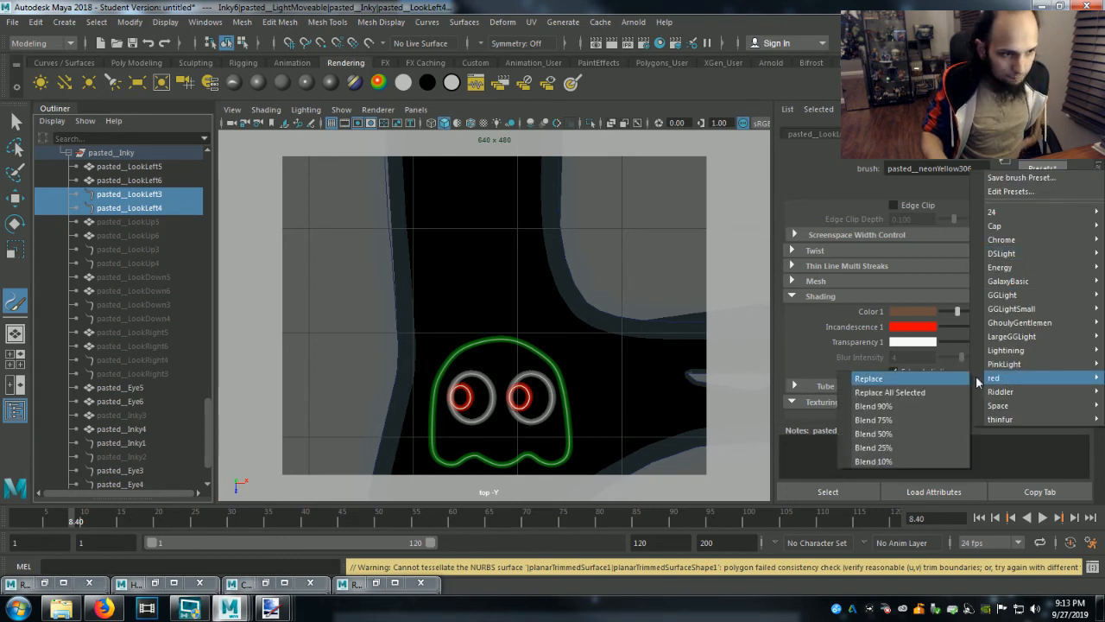
{"action": "left_click", "coordinate": [898, 392]}
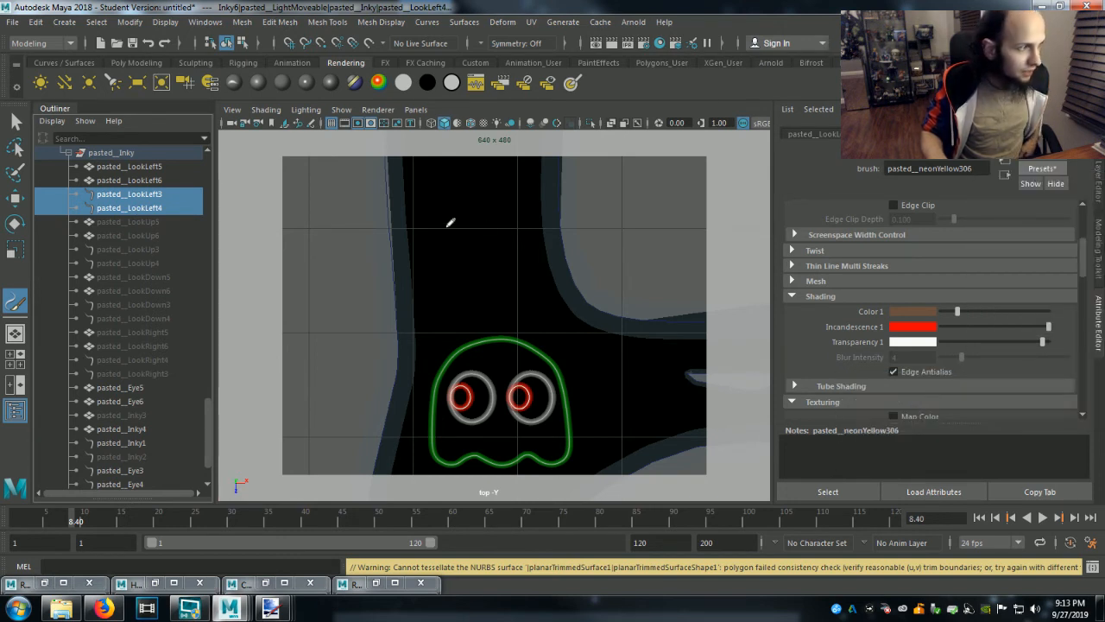
Switch to the Select tool, clear the selection, and render the top view with both recolored pupils.
{"action": "key", "text": "q"}
{"action": "left_click", "coordinate": [578, 258]}
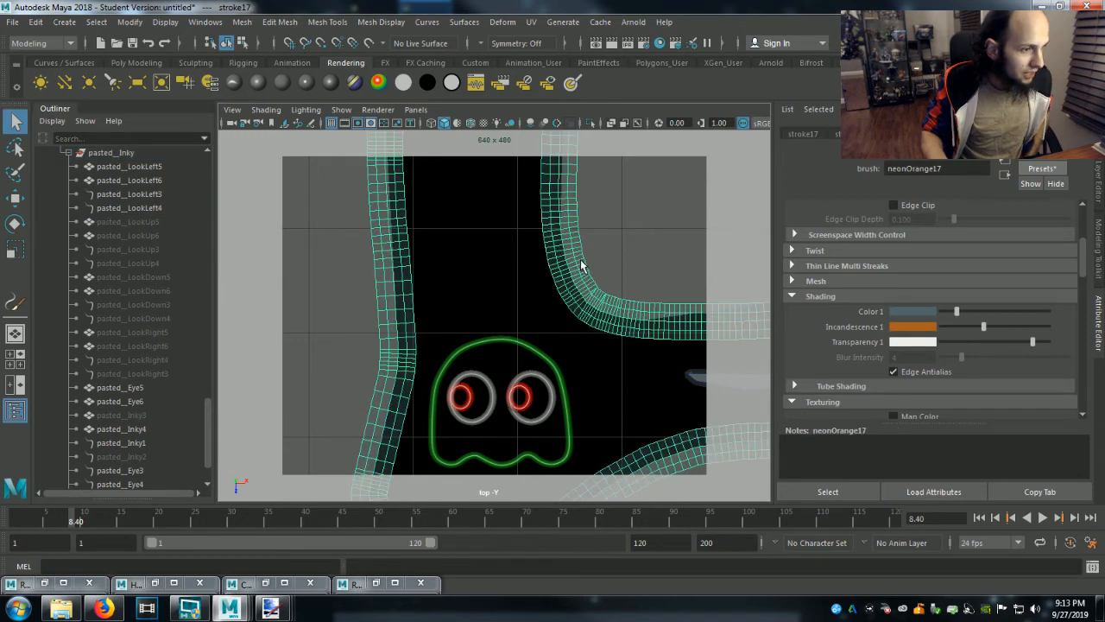
{"action": "left_click", "coordinate": [633, 257]}
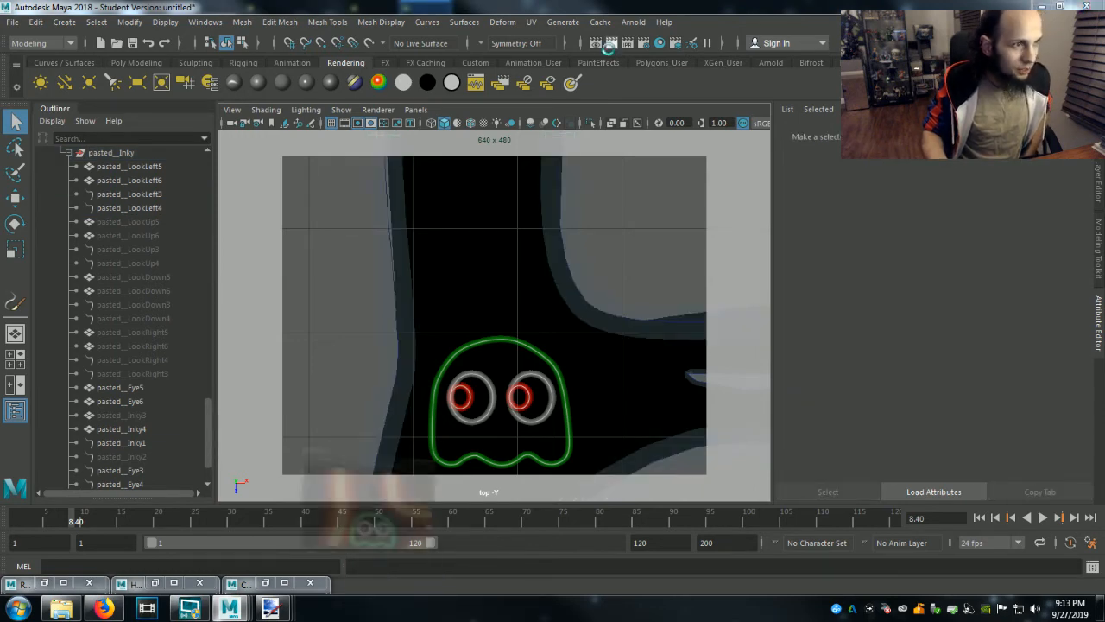
{"action": "left_click", "coordinate": [610, 50]}
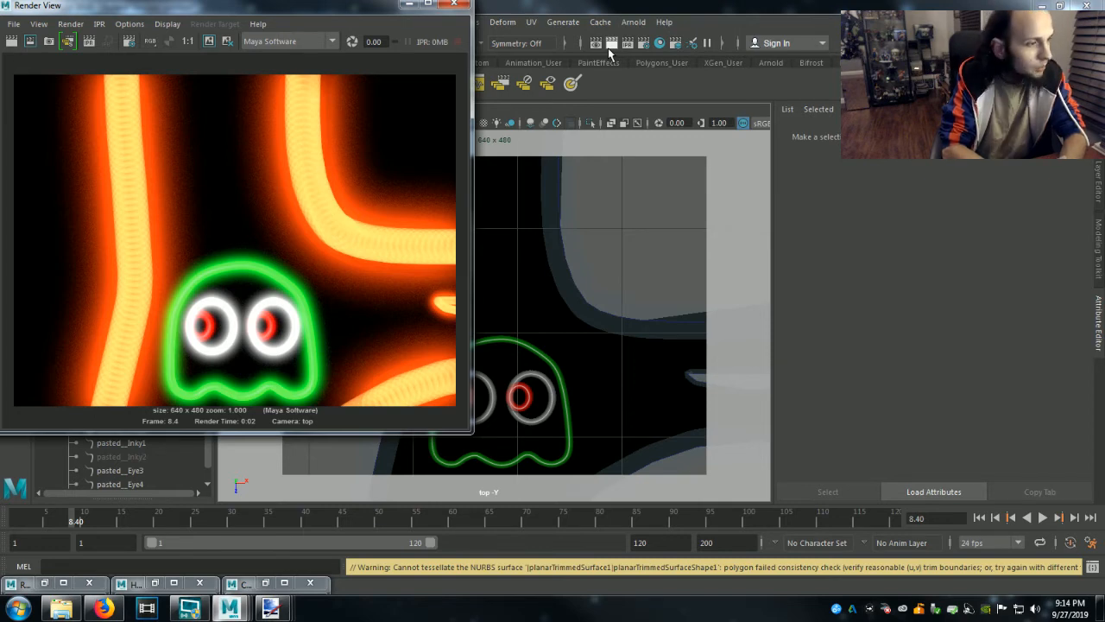
Try yellow as the blinn1 material color on the pupil mesh pasted__LookLeft5 and clear the selection to view it.
{"action": "left_click", "coordinate": [406, 6]}
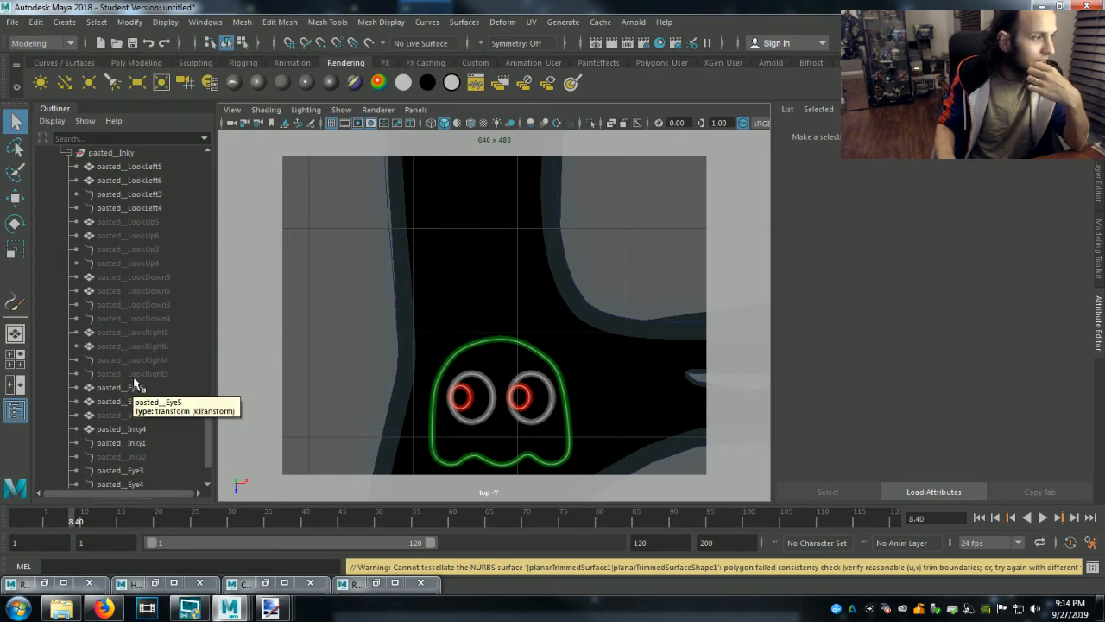
{"action": "left_click", "coordinate": [119, 167]}
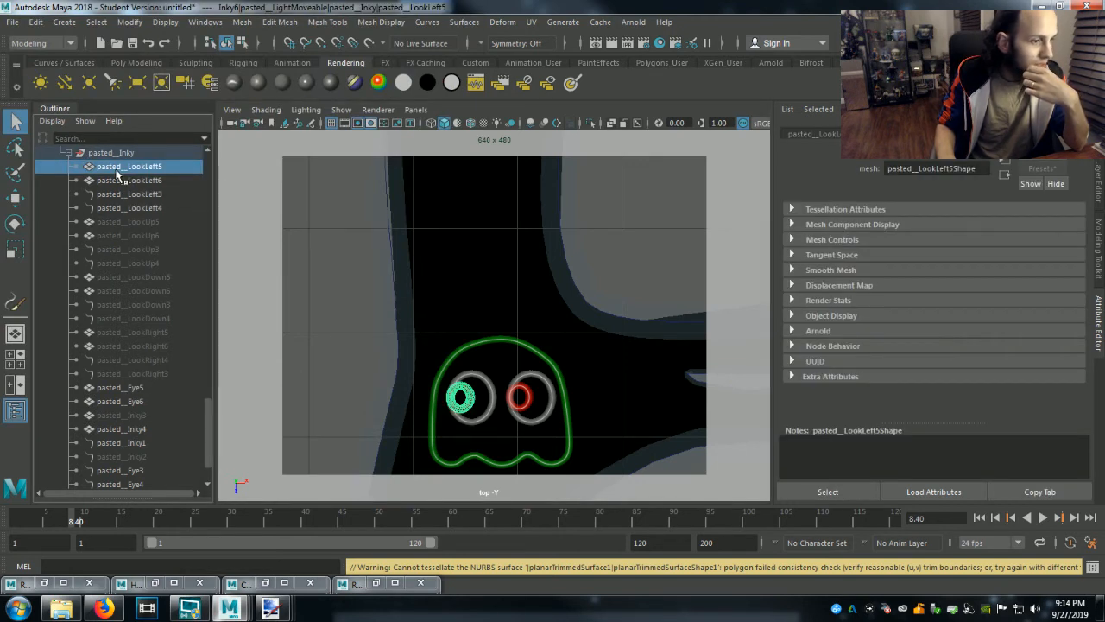
{"action": "left_click", "coordinate": [926, 161]}
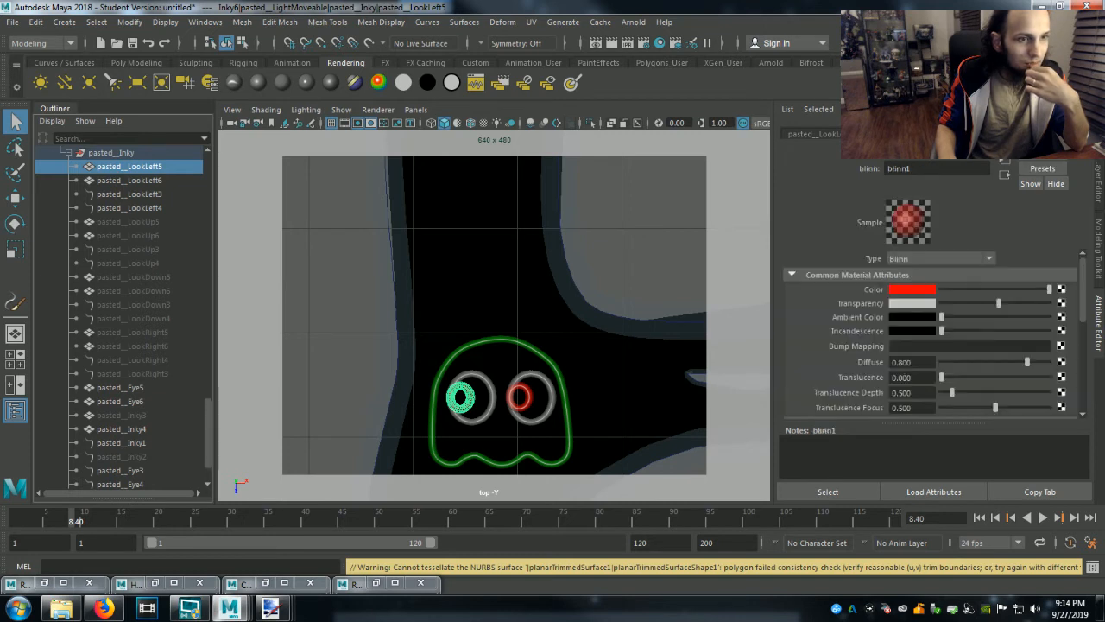
{"action": "left_click", "coordinate": [912, 291]}
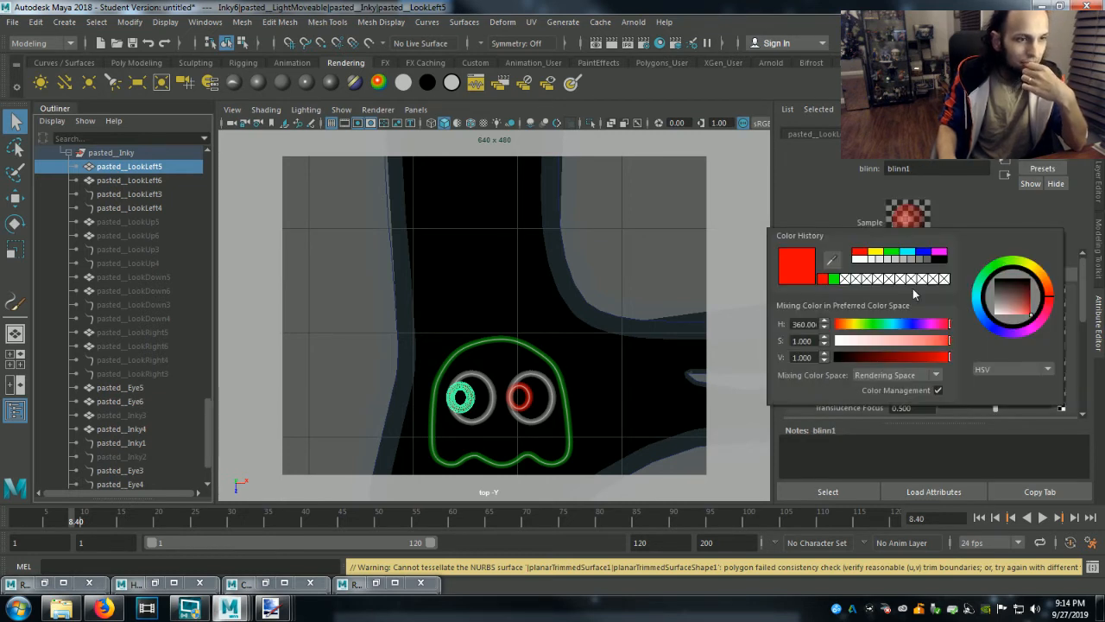
{"action": "left_click", "coordinate": [874, 252]}
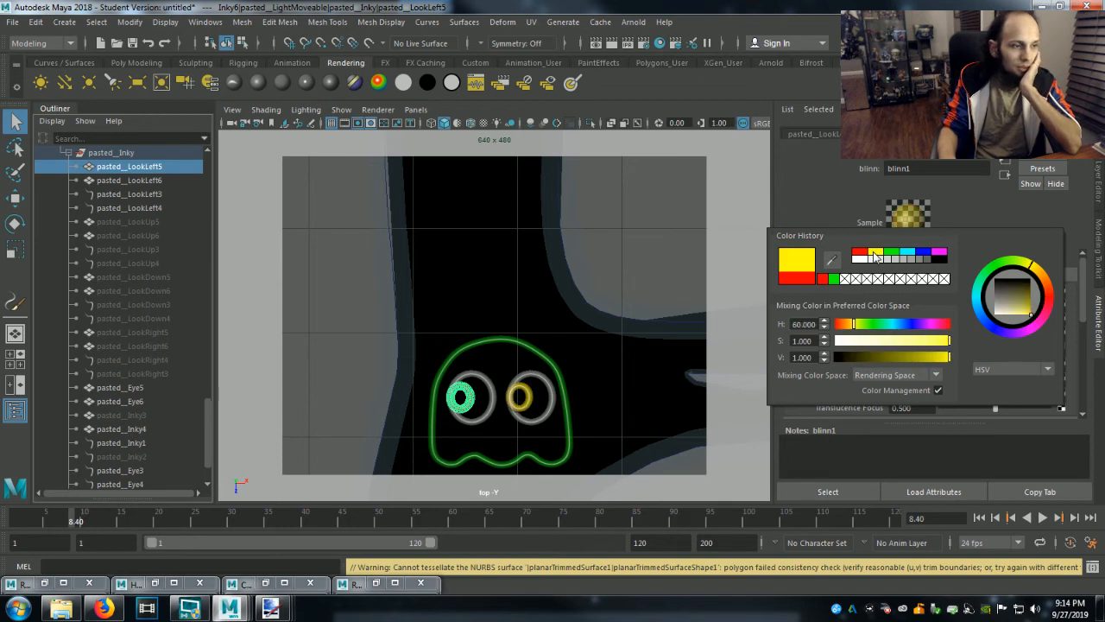
{"action": "left_click", "coordinate": [671, 248]}
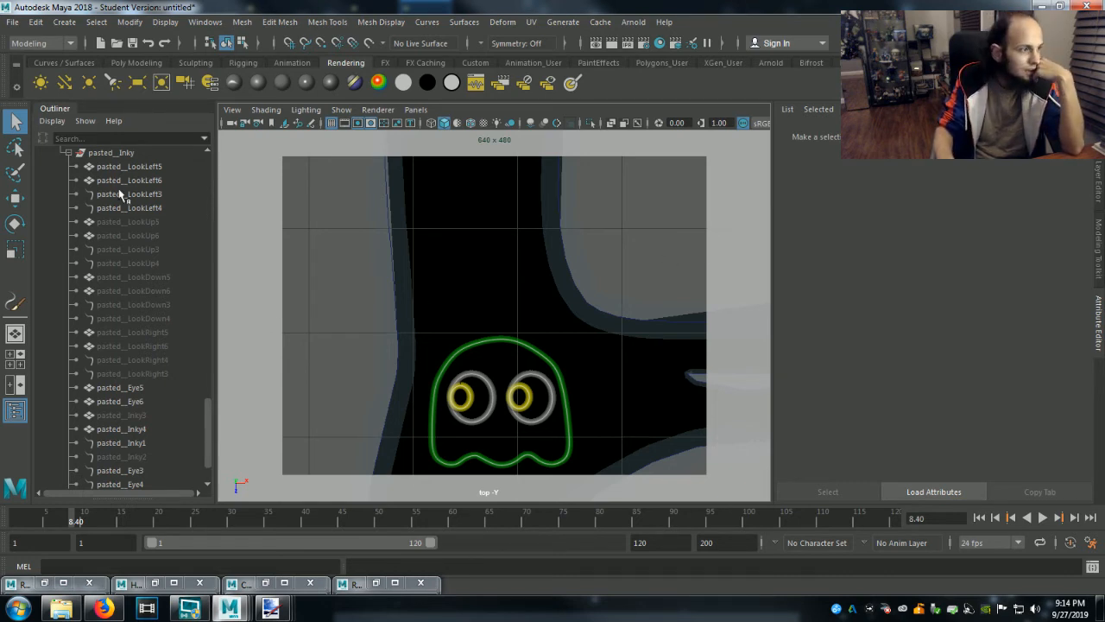
Try blue as the blinn1 material color on the pupil mesh pasted__LookLeft5, then deselect it.
{"action": "left_click", "coordinate": [130, 167]}
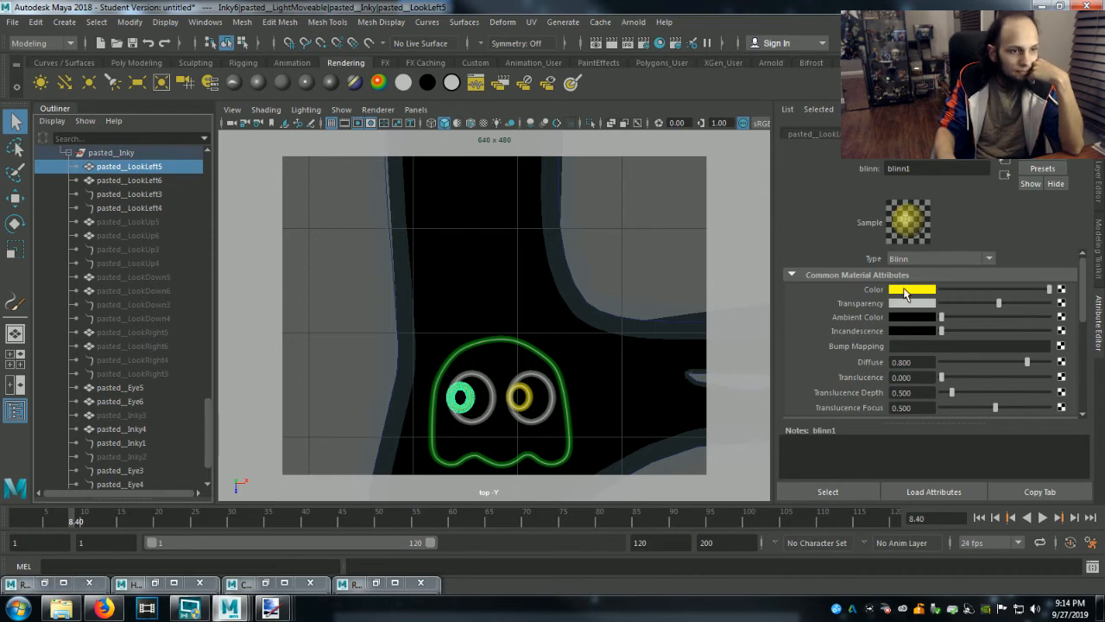
{"action": "left_click", "coordinate": [907, 290]}
{"action": "left_click", "coordinate": [913, 253]}
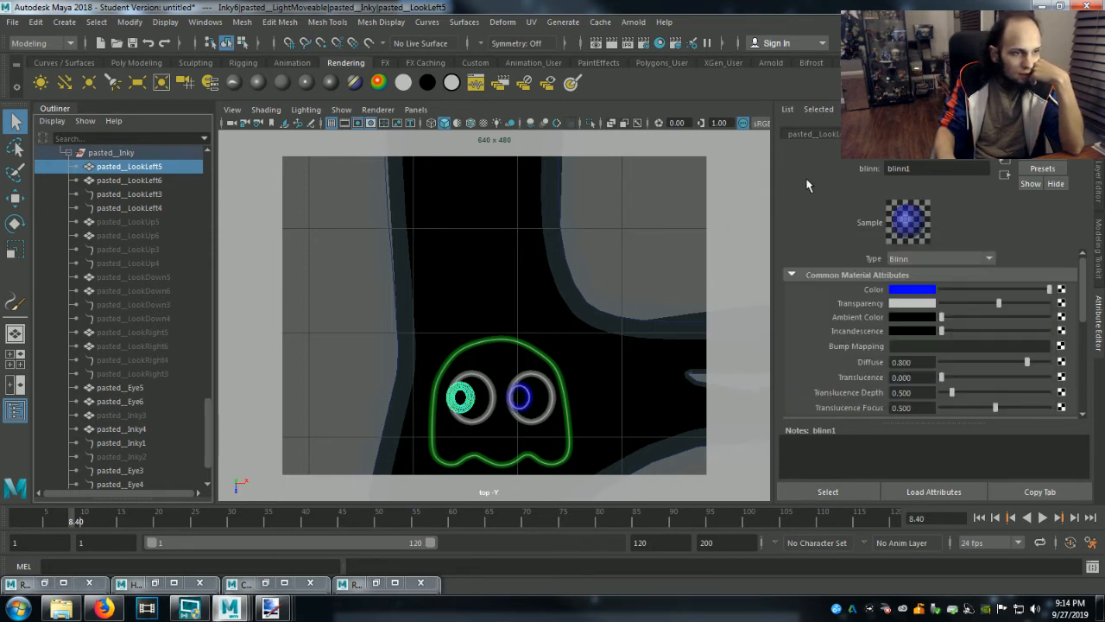
{"action": "left_click", "coordinate": [655, 254]}
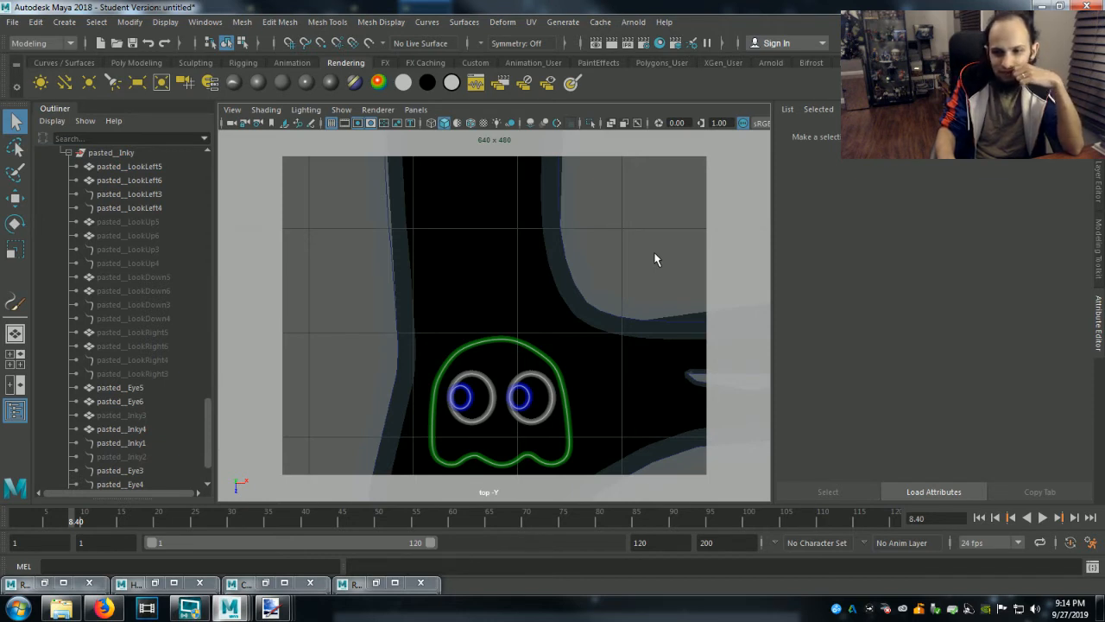
Set the blinn1 material color of the pupil mesh pasted__LookLeft5 to magenta with a hue of about 304.62 and deselect it.
{"action": "left_click", "coordinate": [130, 167]}
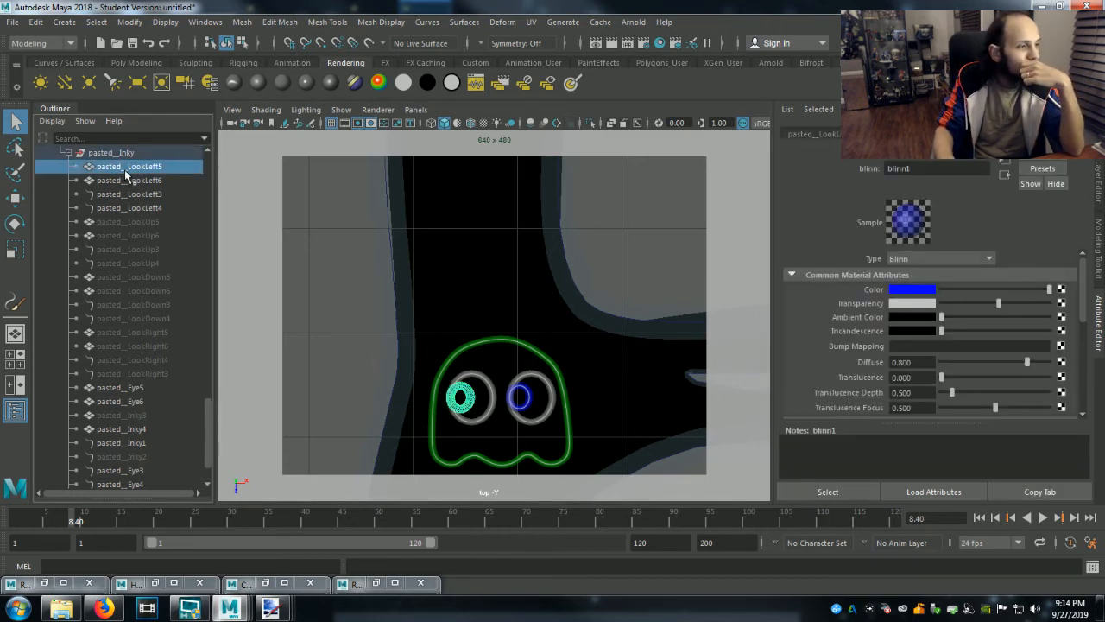
{"action": "left_click", "coordinate": [931, 291]}
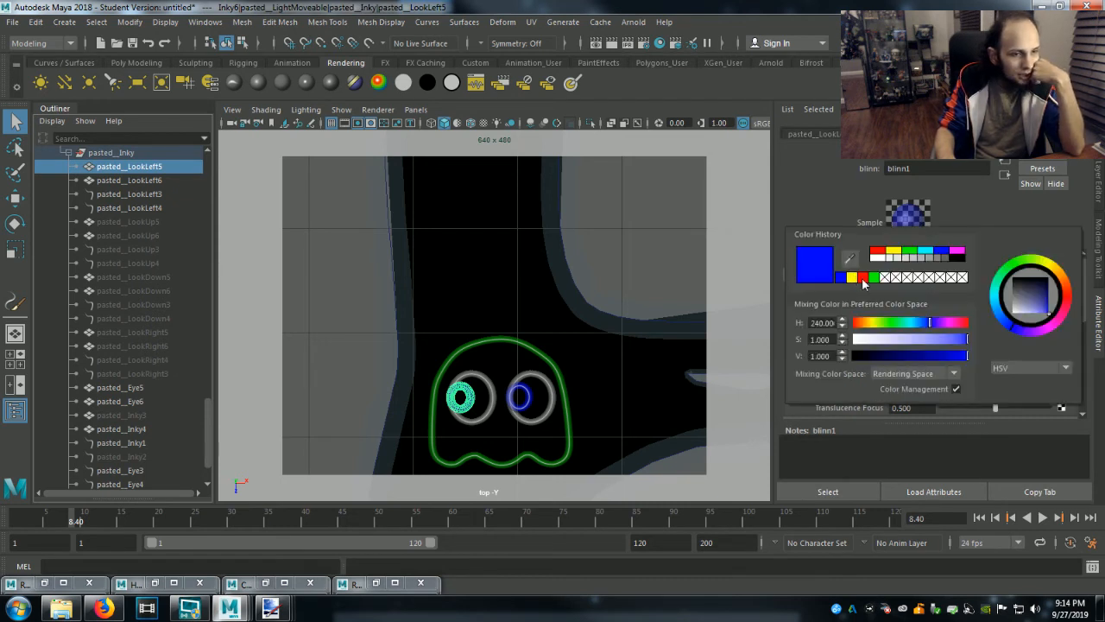
{"action": "left_click", "coordinate": [1051, 327]}
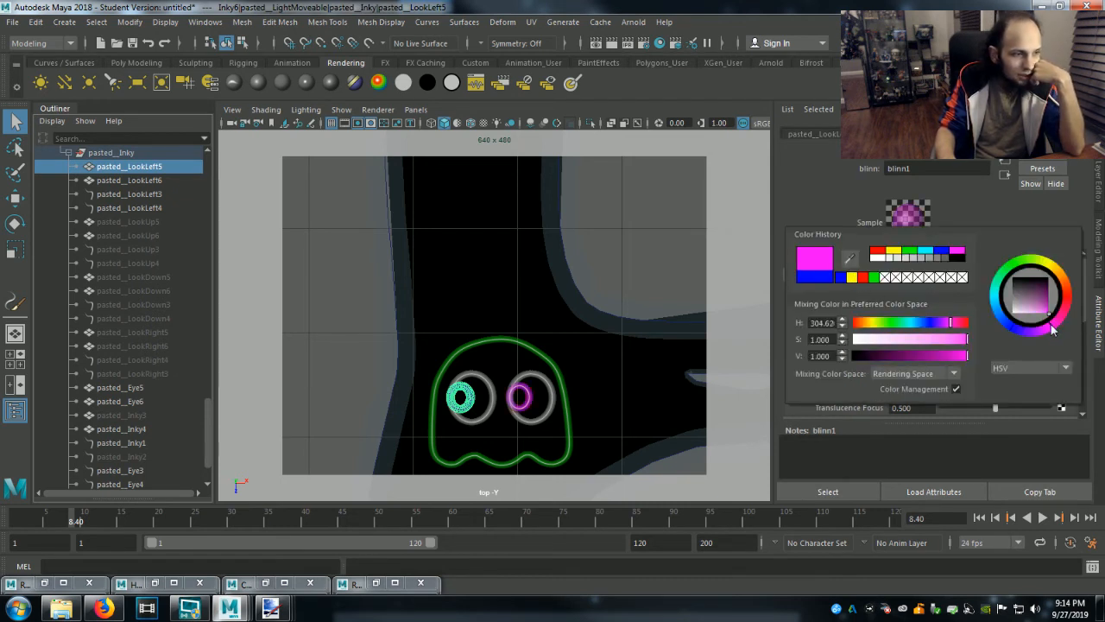
{"action": "left_click", "coordinate": [757, 211]}
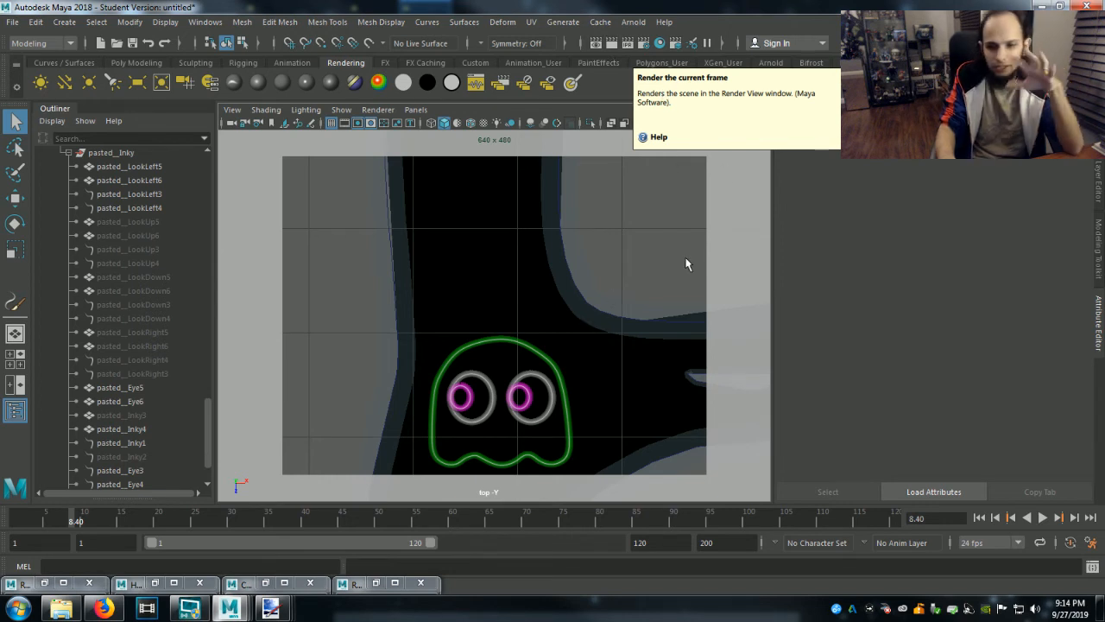
Darken the magenta blinn1 color of pasted__LookLeft5 to a value (V) of about 0.121 and clear the selection.
{"action": "left_click", "coordinate": [131, 166]}
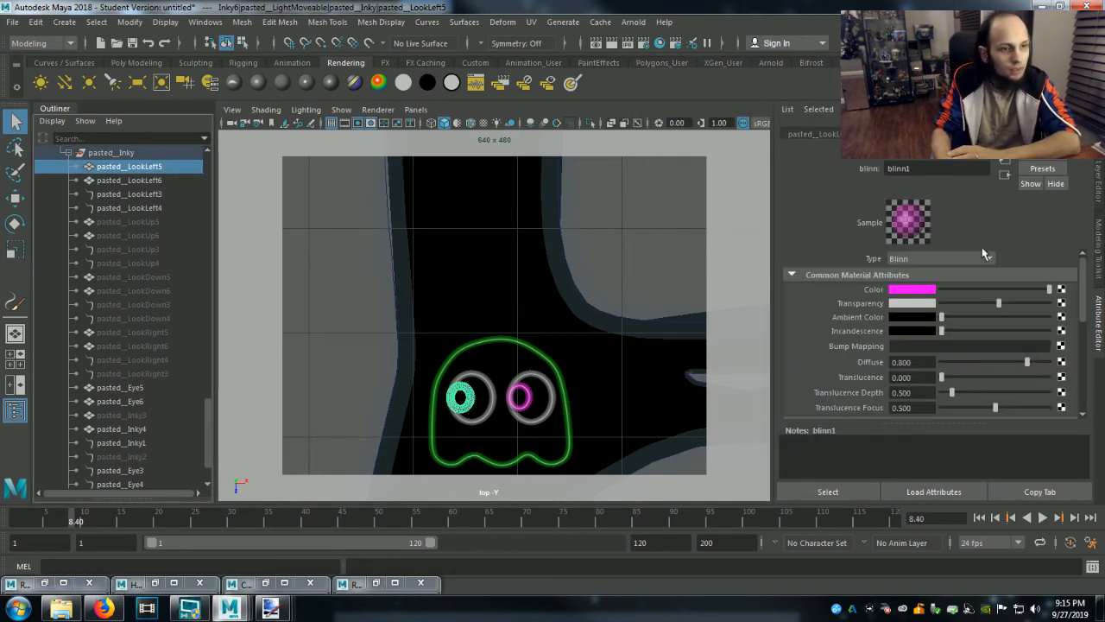
{"action": "left_click", "coordinate": [926, 290]}
{"action": "left_click_drag", "start_coordinate": [960, 358], "coordinate": [898, 360]}
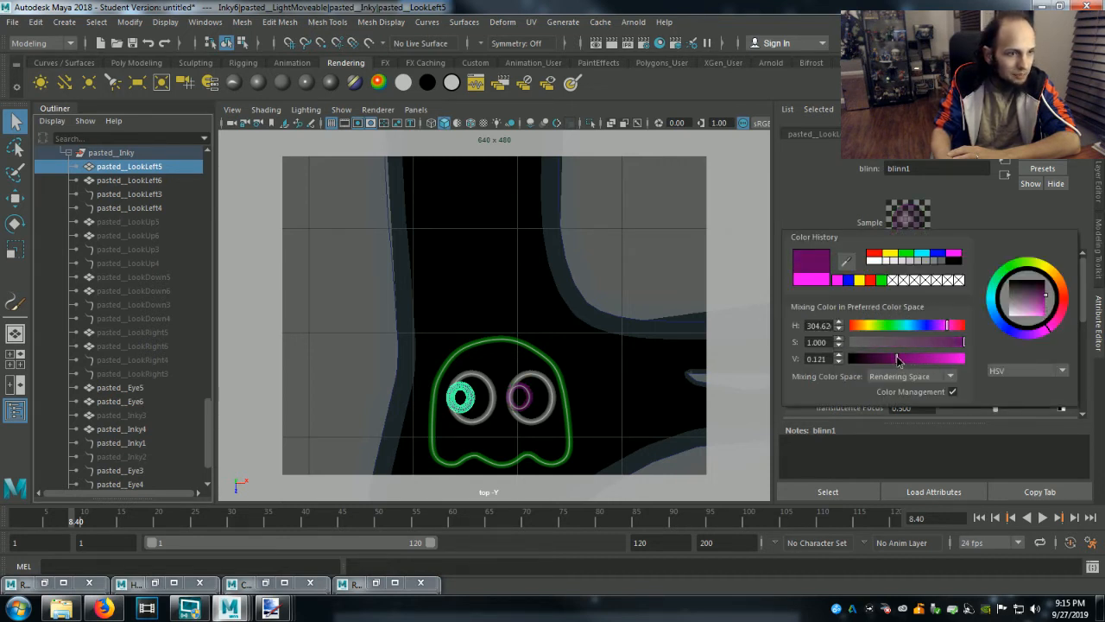
{"action": "left_click", "coordinate": [663, 223]}
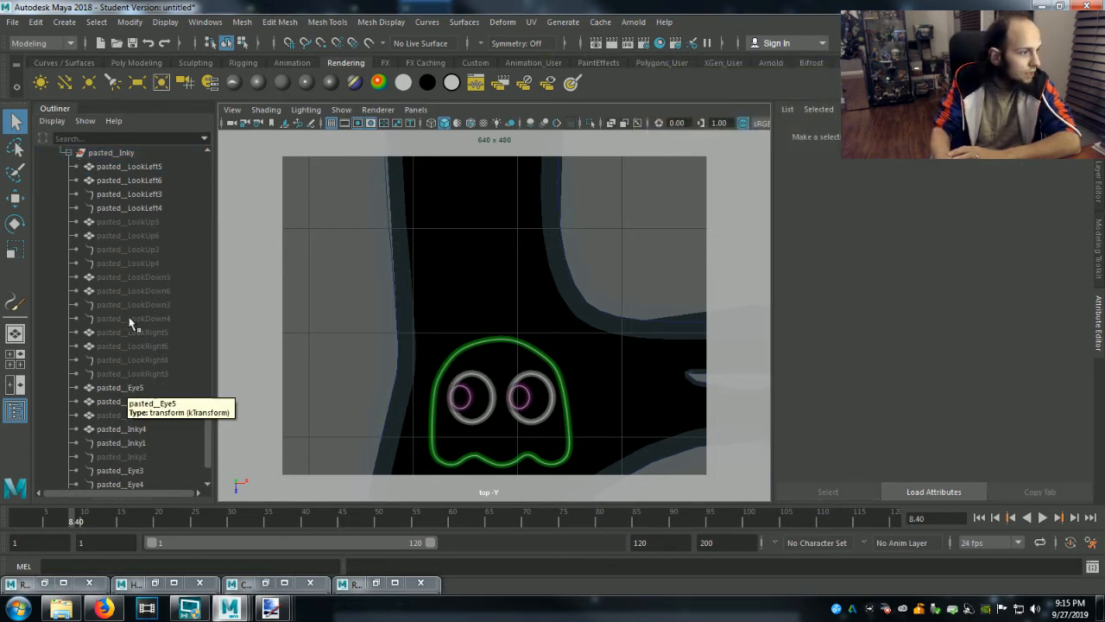
Set the Incandescence 1 shading color of the pasted__LookLeft3 brush to the recent dark purple and render the top view.
{"action": "left_click", "coordinate": [131, 197]}
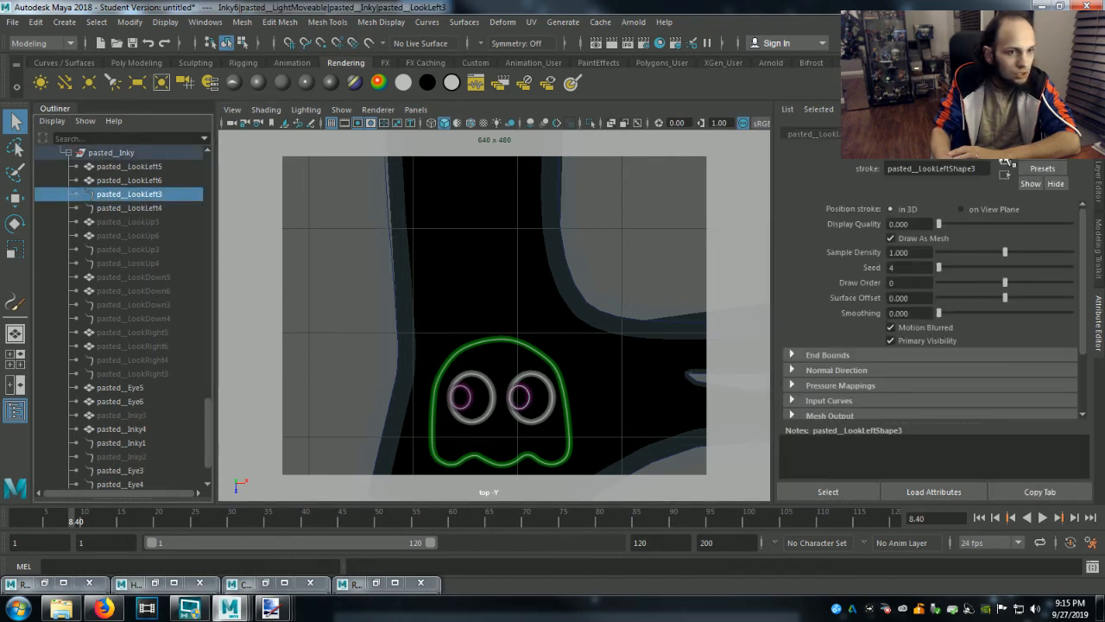
{"action": "left_click", "coordinate": [1006, 135]}
{"action": "left_click", "coordinate": [917, 331]}
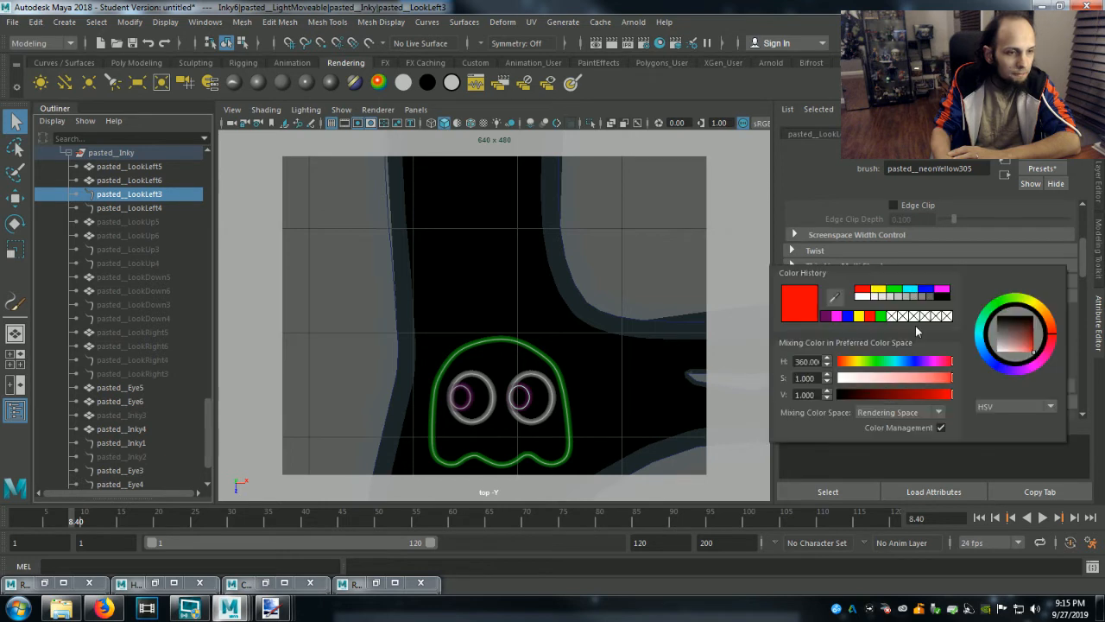
{"action": "left_click", "coordinate": [834, 321]}
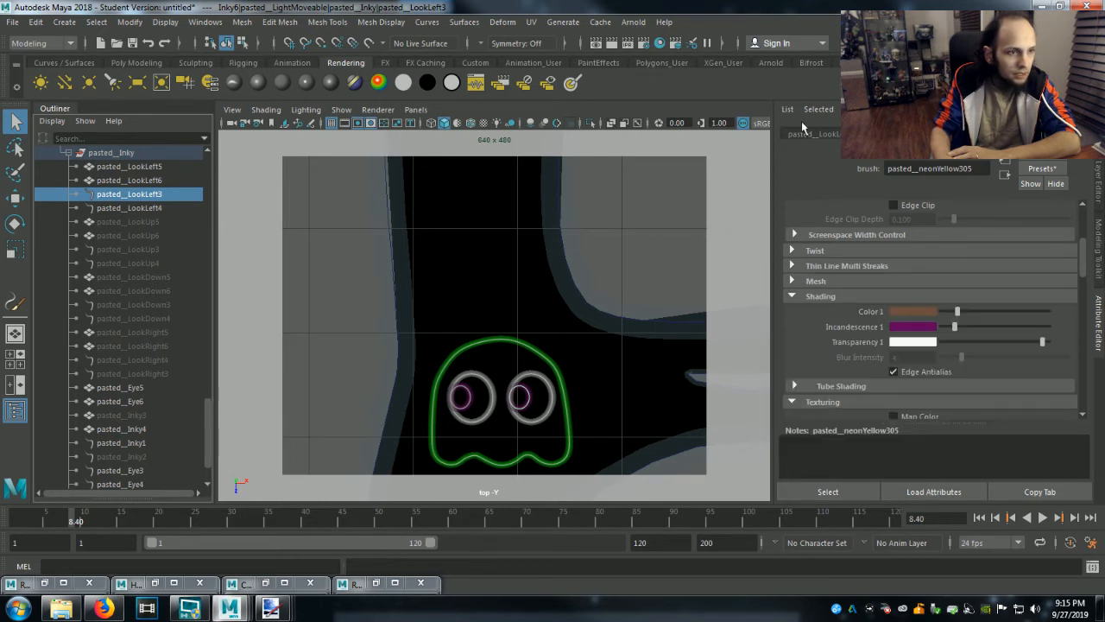
{"action": "left_click", "coordinate": [612, 43]}
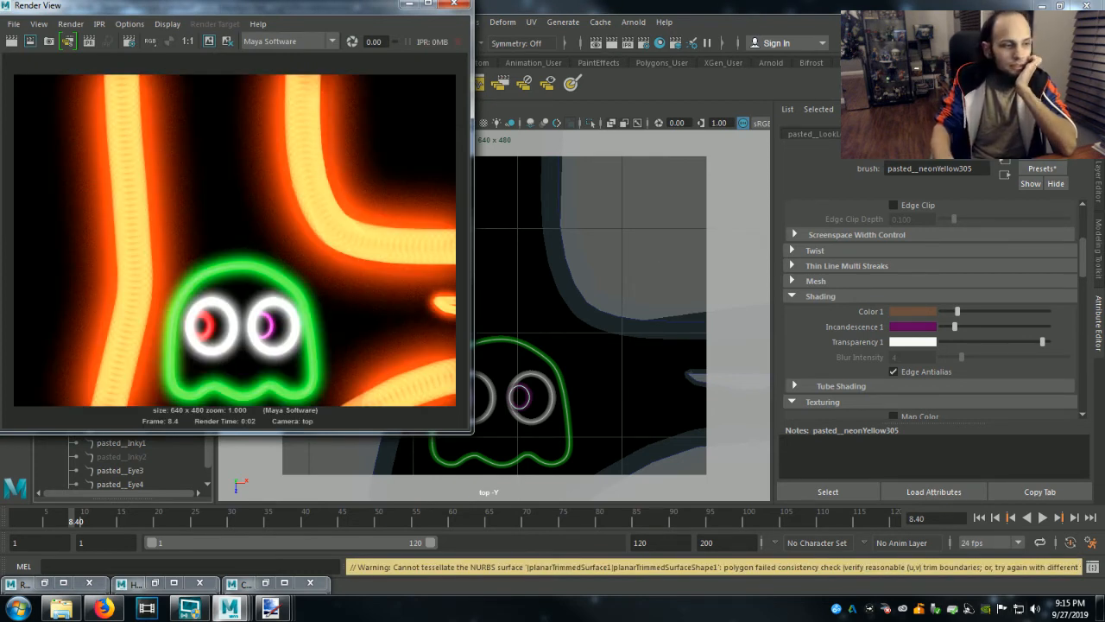
Raise the value (V) of the pasted__LookLeft3 brush's Incandescence 1 color to 1.000, re-render the view, and minimize the render window.
{"action": "left_click", "coordinate": [930, 327]}
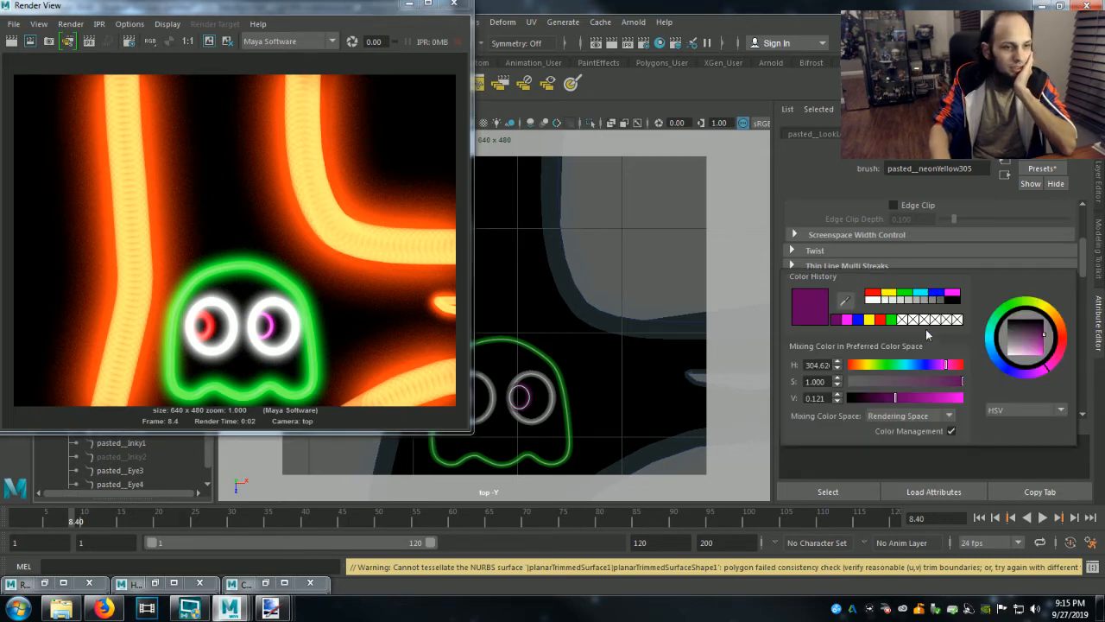
{"action": "left_click_drag", "start_coordinate": [909, 397], "coordinate": [962, 398]}
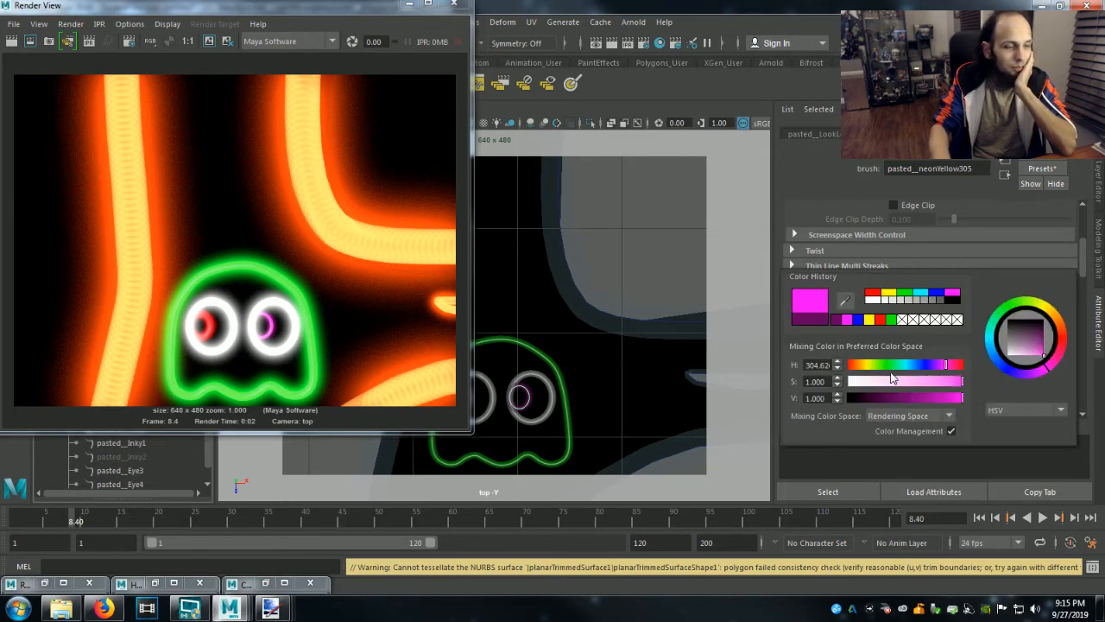
{"action": "left_click", "coordinate": [12, 41]}
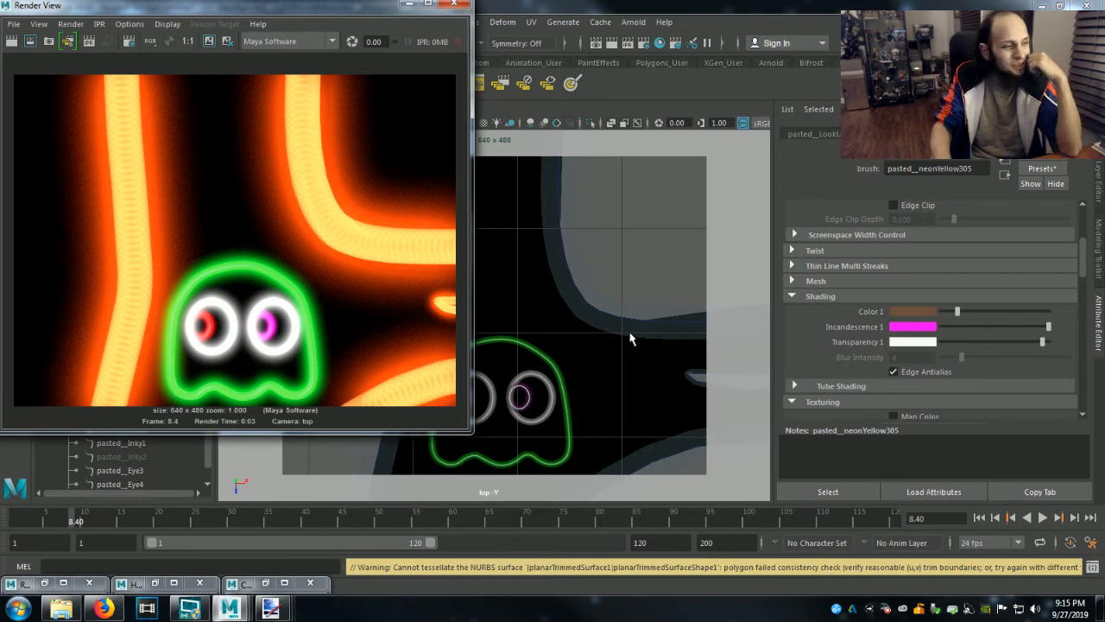
{"action": "left_click", "coordinate": [410, 4]}
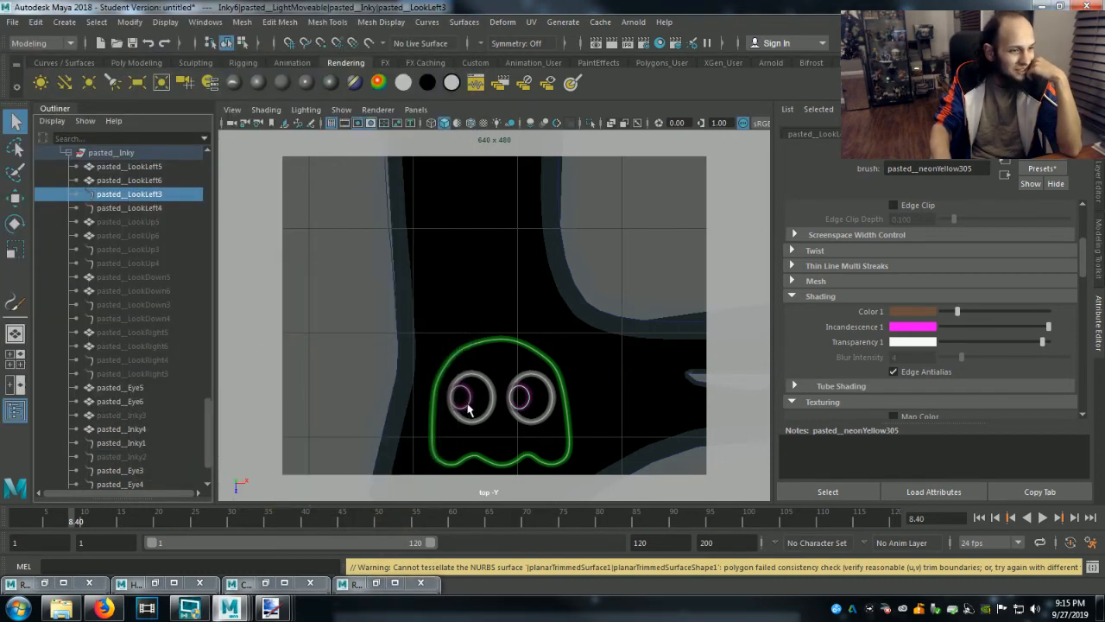
Set the Incandescence 1 color of the pasted__LookLeft4 brush to the recent bright magenta, render the top view, and minimize the render window.
{"action": "left_click", "coordinate": [160, 208]}
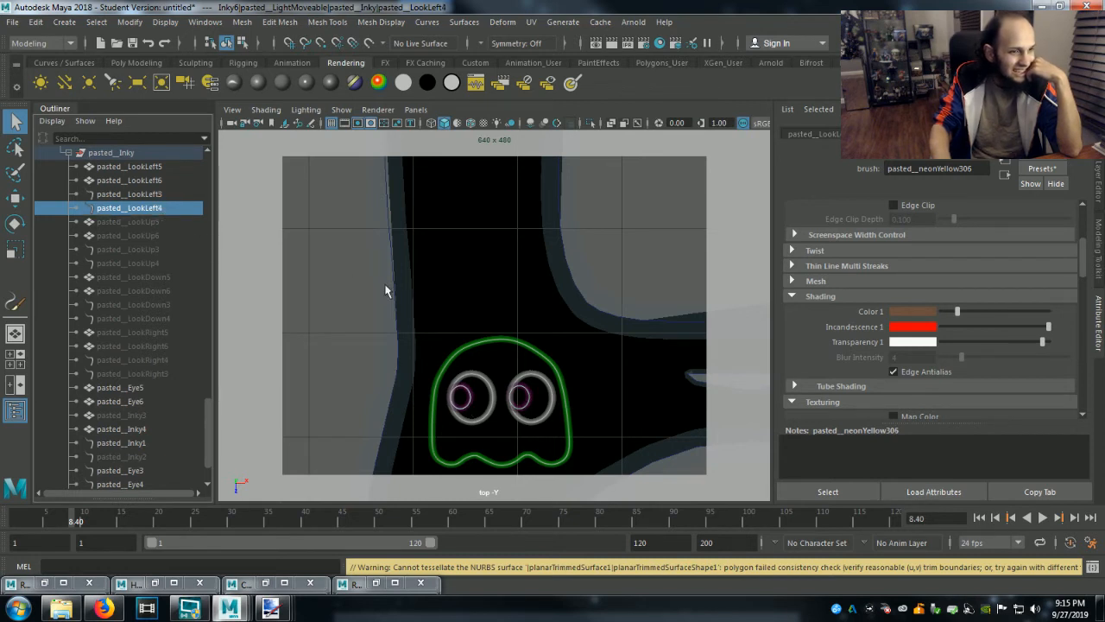
{"action": "left_click", "coordinate": [919, 328]}
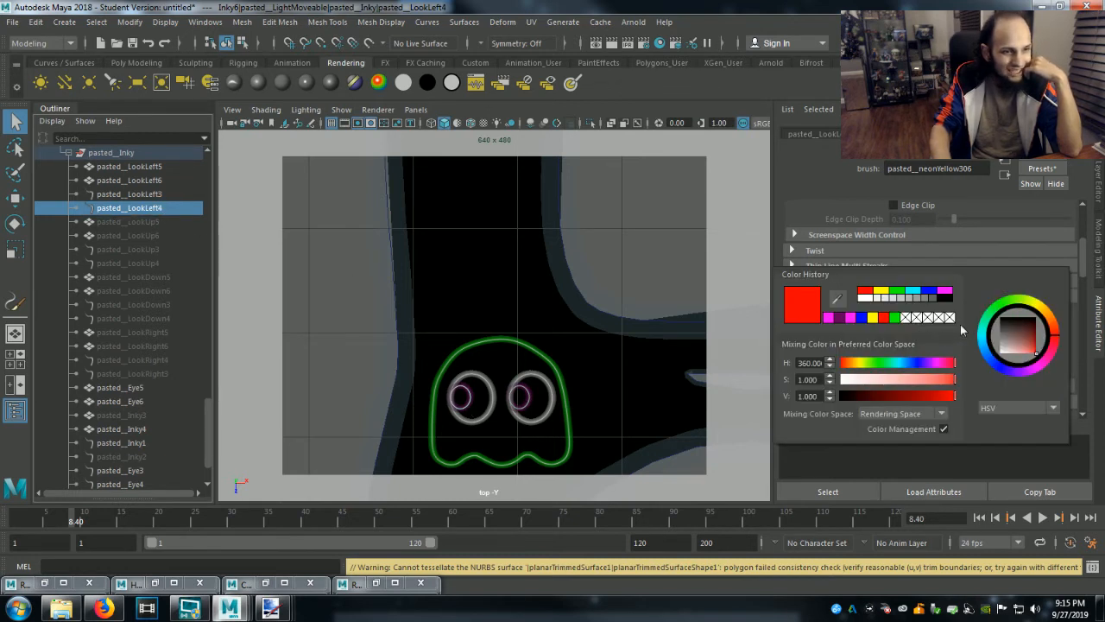
{"action": "left_click", "coordinate": [829, 317]}
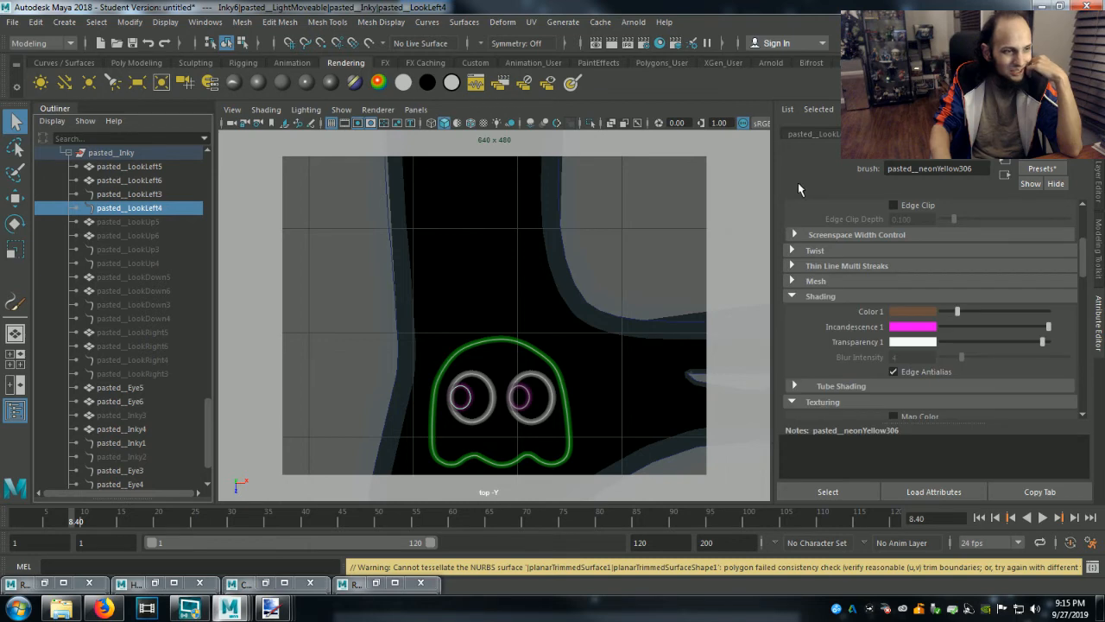
{"action": "left_click", "coordinate": [611, 42]}
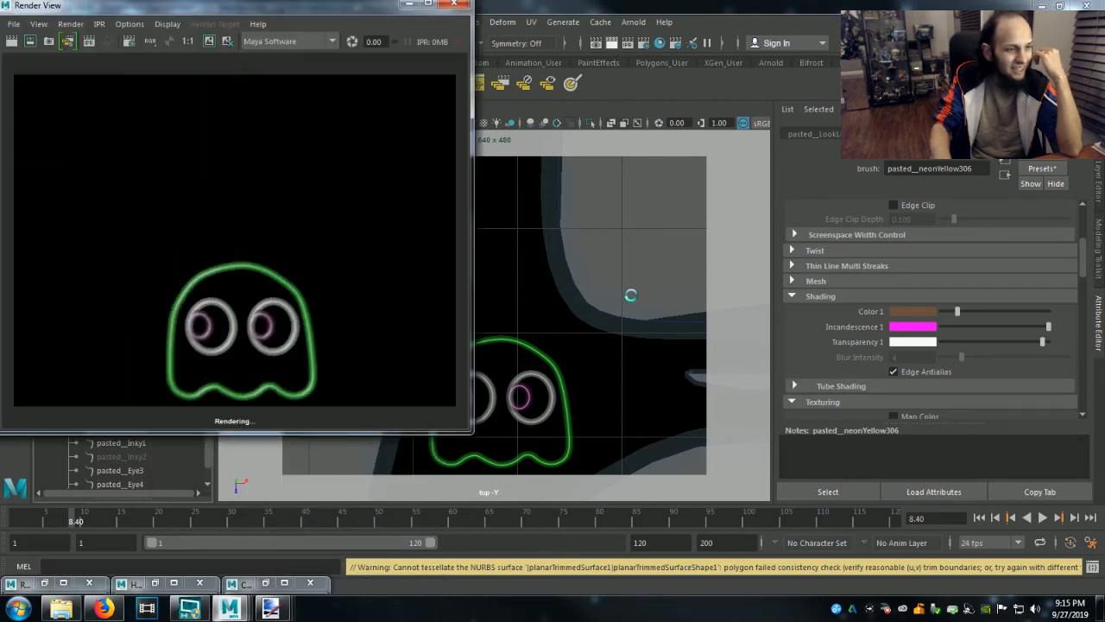
{"action": "left_click", "coordinate": [409, 4]}
Set the Maya Software anti-aliasing quality in the render settings to Production quality.
{"action": "scroll", "coordinate": [586, 387], "scroll_direction": "down", "scroll_amount": 13}
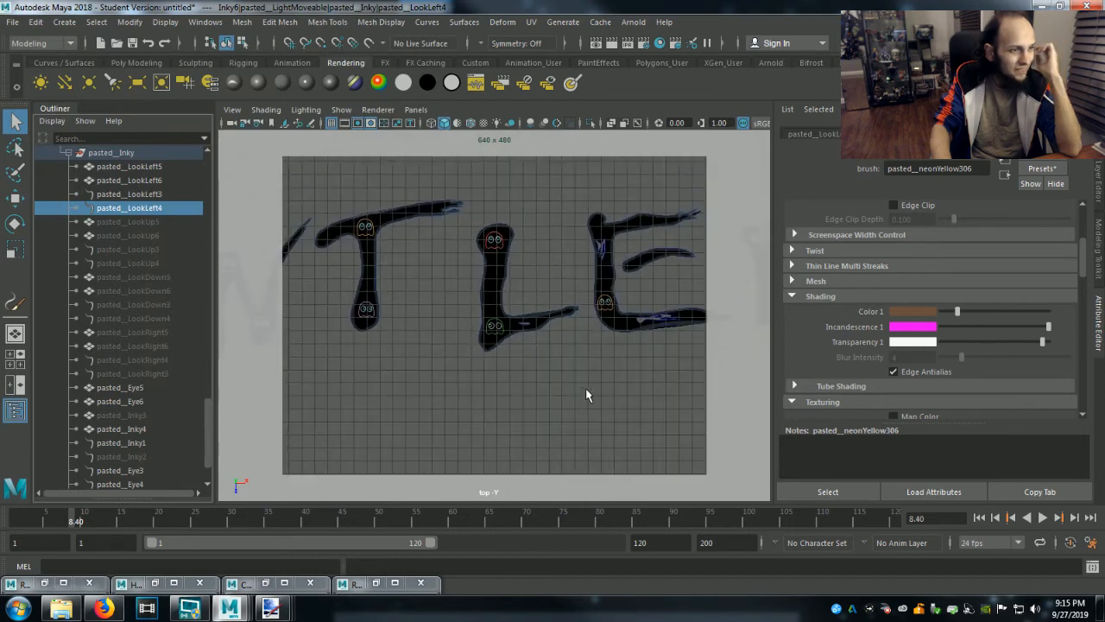
{"action": "scroll", "coordinate": [586, 388], "scroll_direction": "down", "scroll_amount": 3}
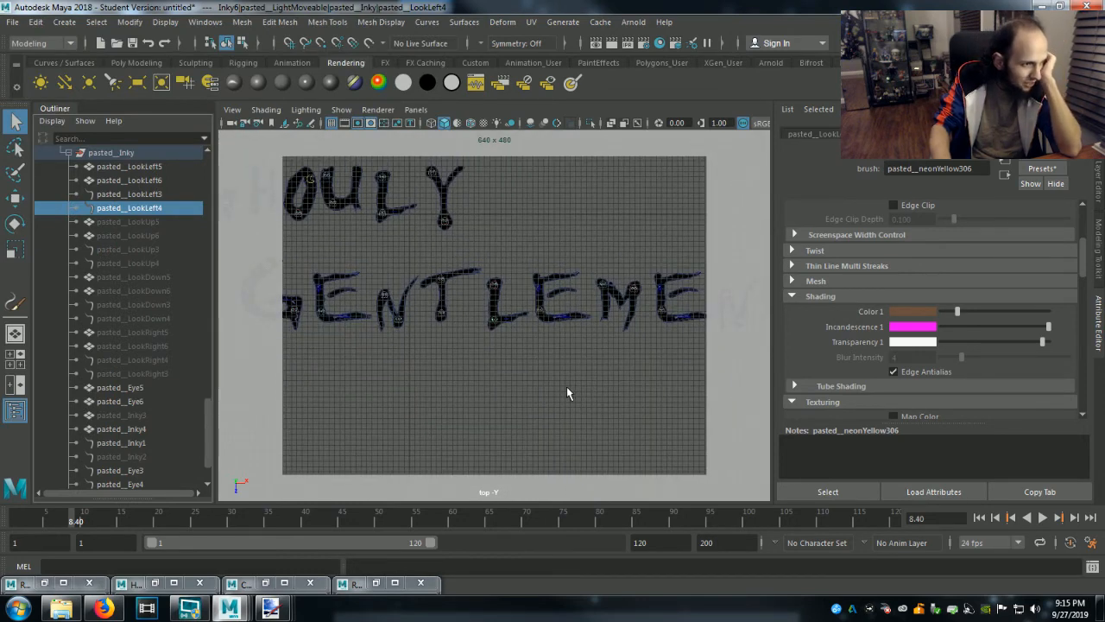
{"action": "scroll", "coordinate": [557, 370], "scroll_direction": "down", "scroll_amount": 4}
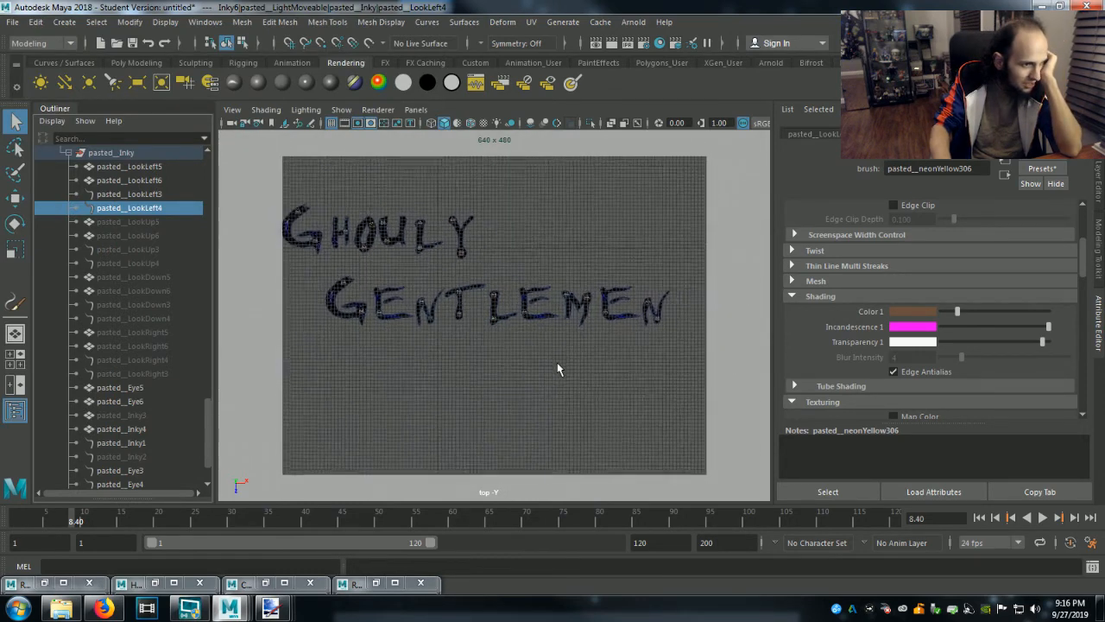
{"action": "scroll", "coordinate": [557, 368], "scroll_direction": "up", "scroll_amount": 1}
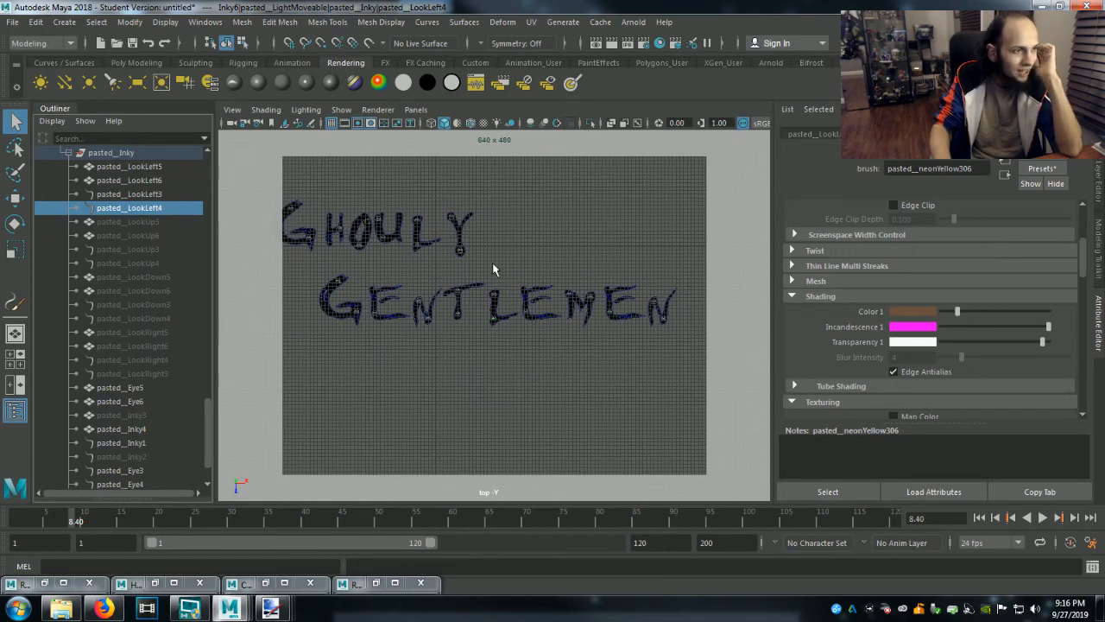
{"action": "left_click", "coordinate": [644, 42]}
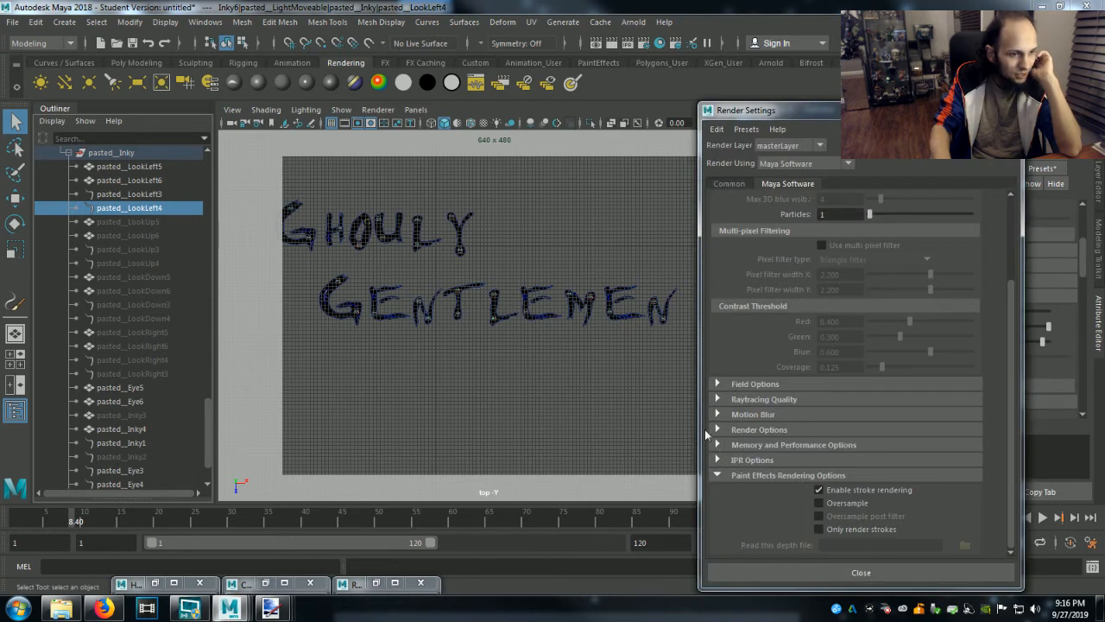
{"action": "scroll", "coordinate": [773, 380], "scroll_direction": "up", "scroll_amount": 3}
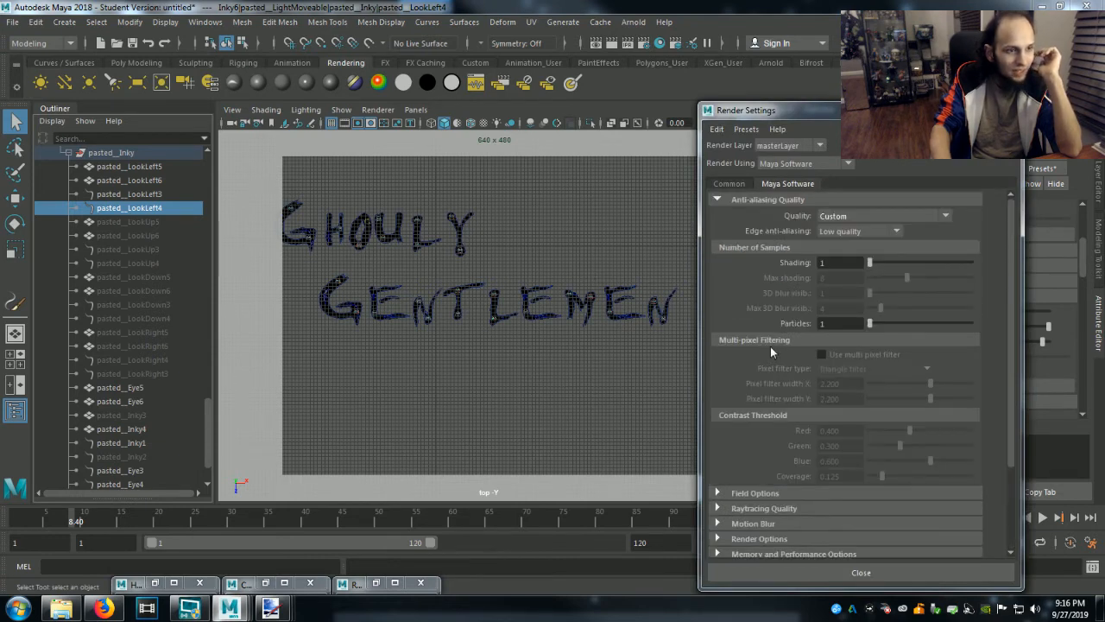
{"action": "left_click", "coordinate": [838, 217]}
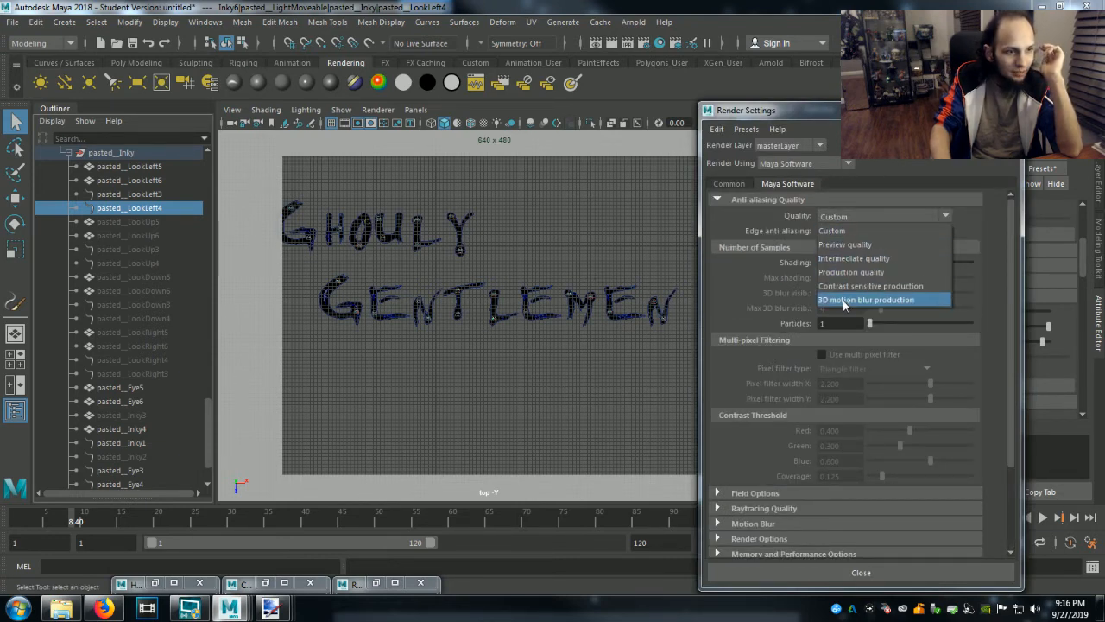
{"action": "left_click", "coordinate": [851, 272]}
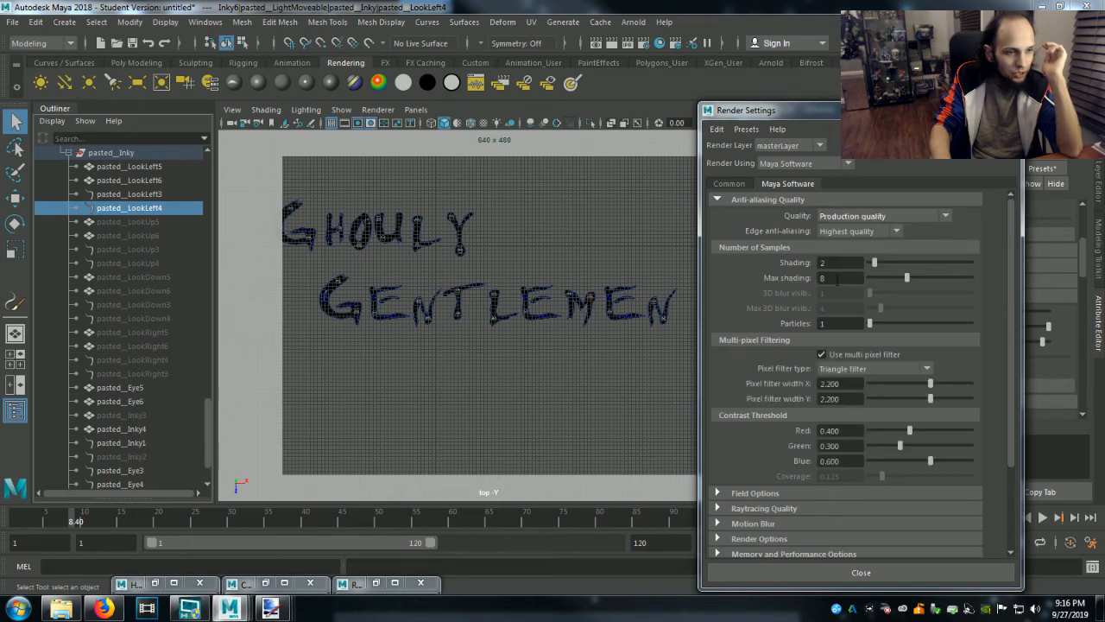
{"action": "scroll", "coordinate": [803, 324], "scroll_direction": "down", "scroll_amount": 3}
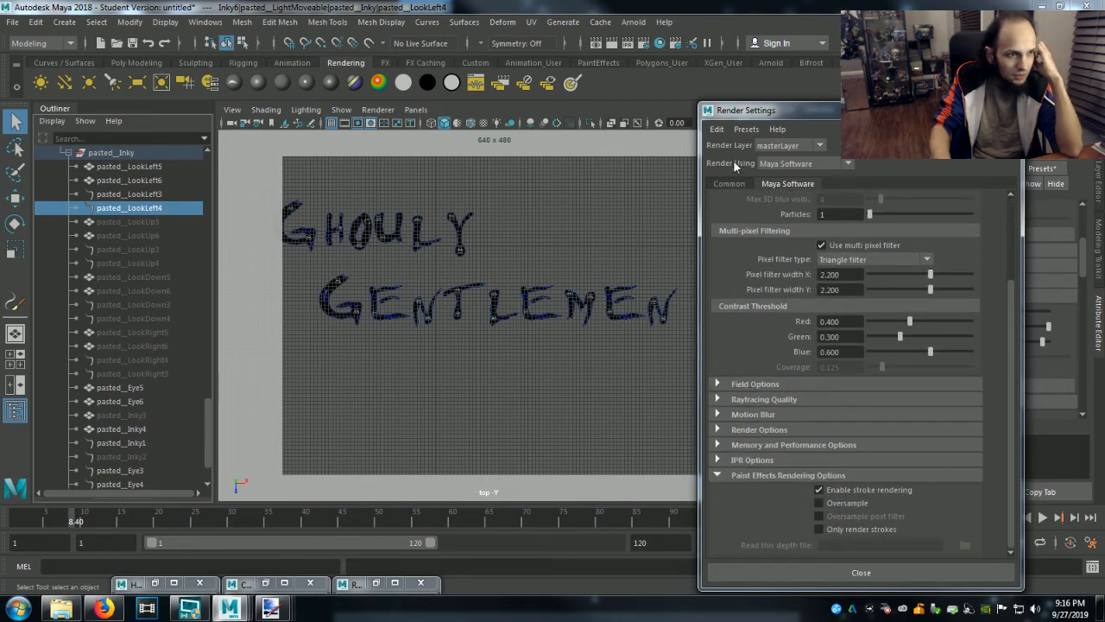
Starting from the 4k Square preset, set the render image size to 4096 x 2304 pixels at 300 pixels/inch and close the render settings.
{"action": "left_click", "coordinate": [729, 183]}
{"action": "scroll", "coordinate": [788, 458], "scroll_direction": "down", "scroll_amount": 5}
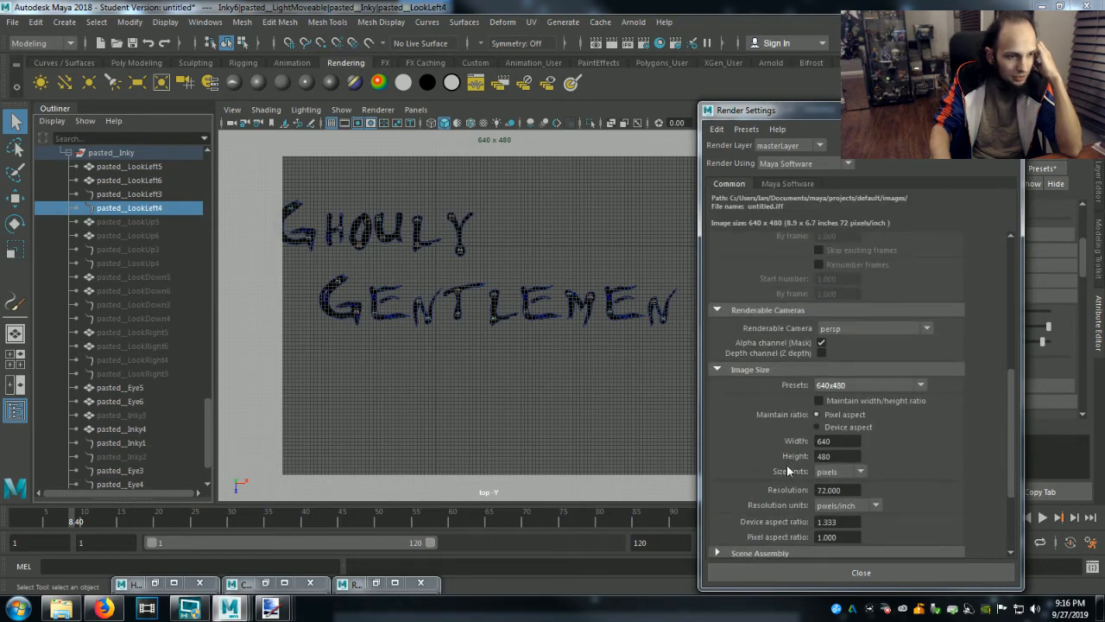
{"action": "left_click", "coordinate": [844, 386]}
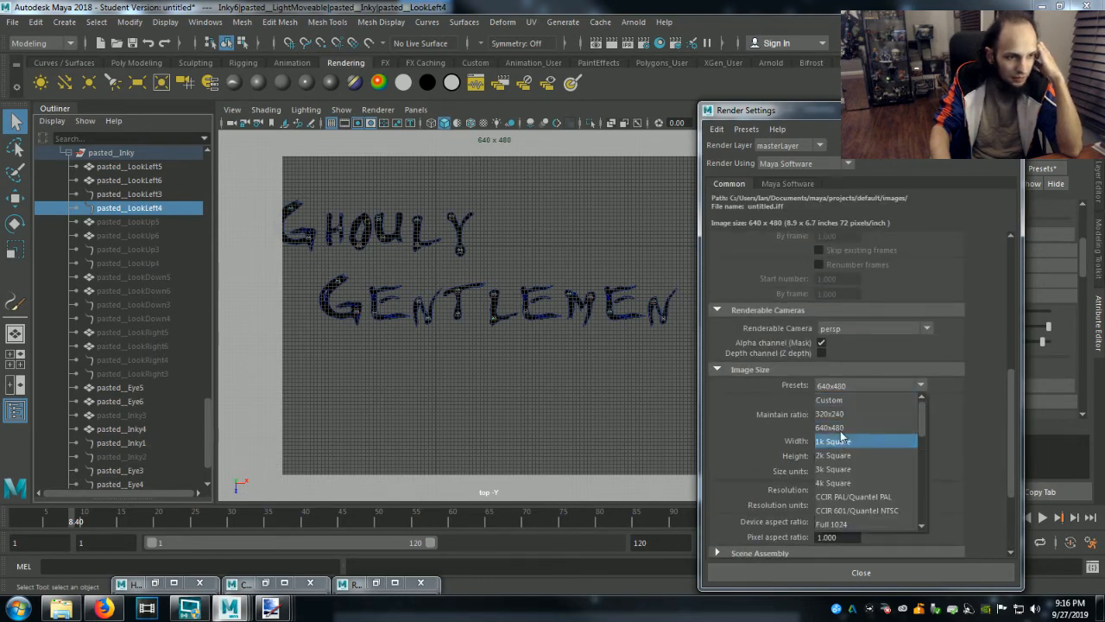
{"action": "left_click", "coordinate": [843, 482]}
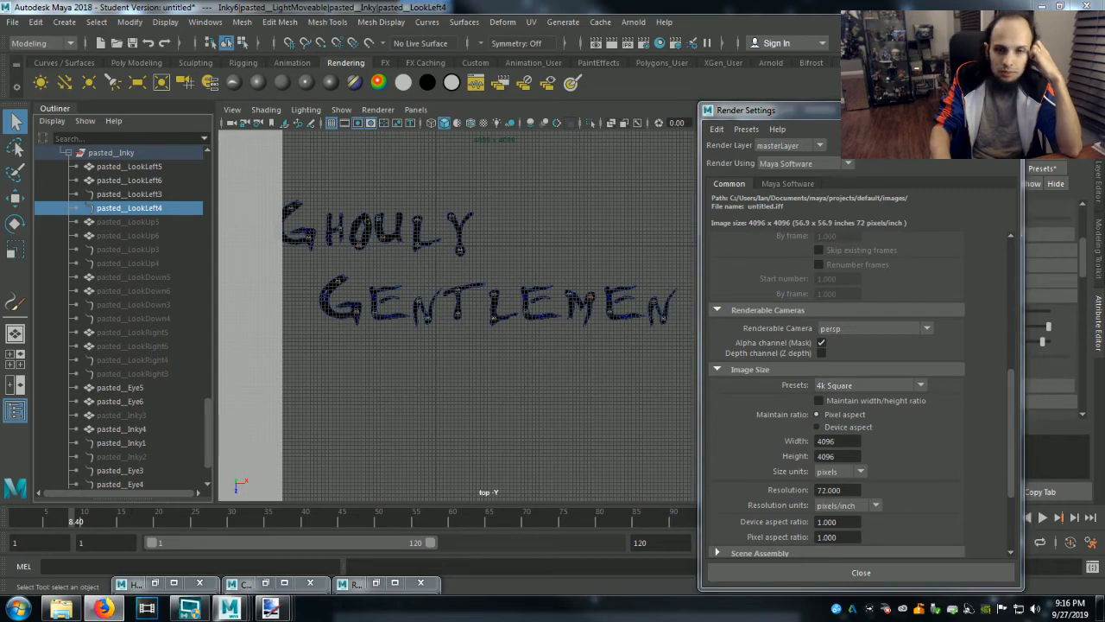
{"action": "double_click", "coordinate": [837, 455]}
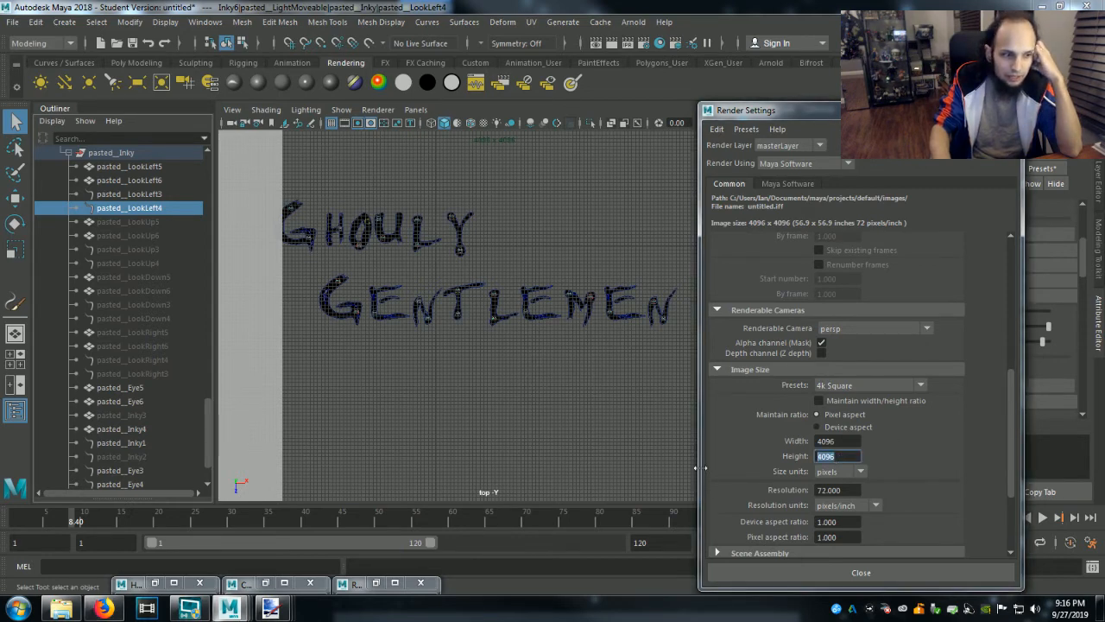
{"action": "type", "text": "2304"}
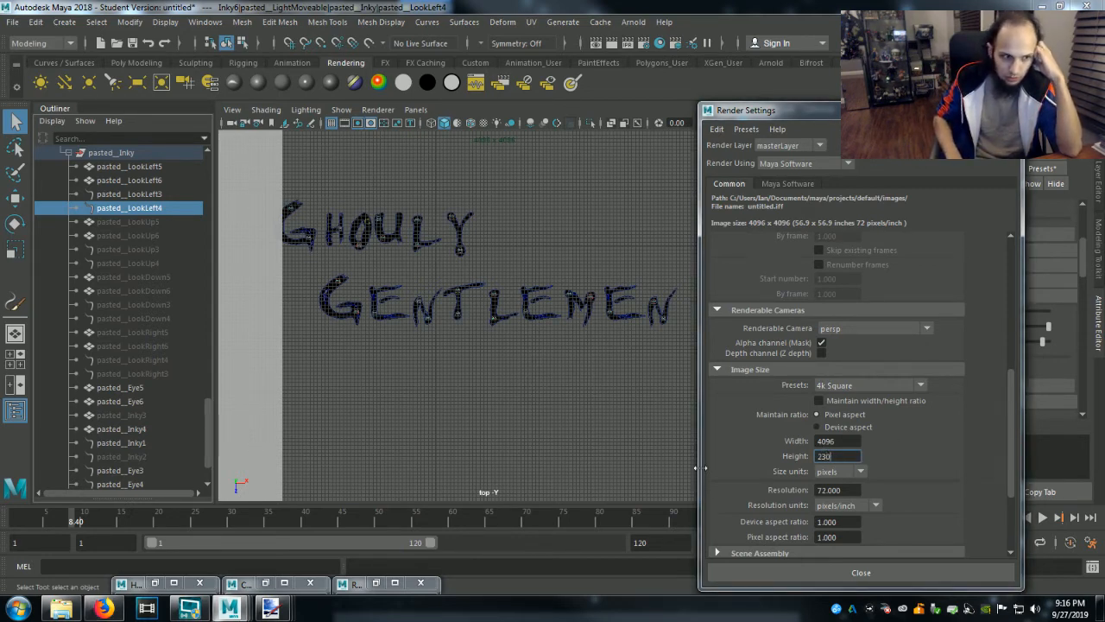
{"action": "double_click", "coordinate": [829, 490]}
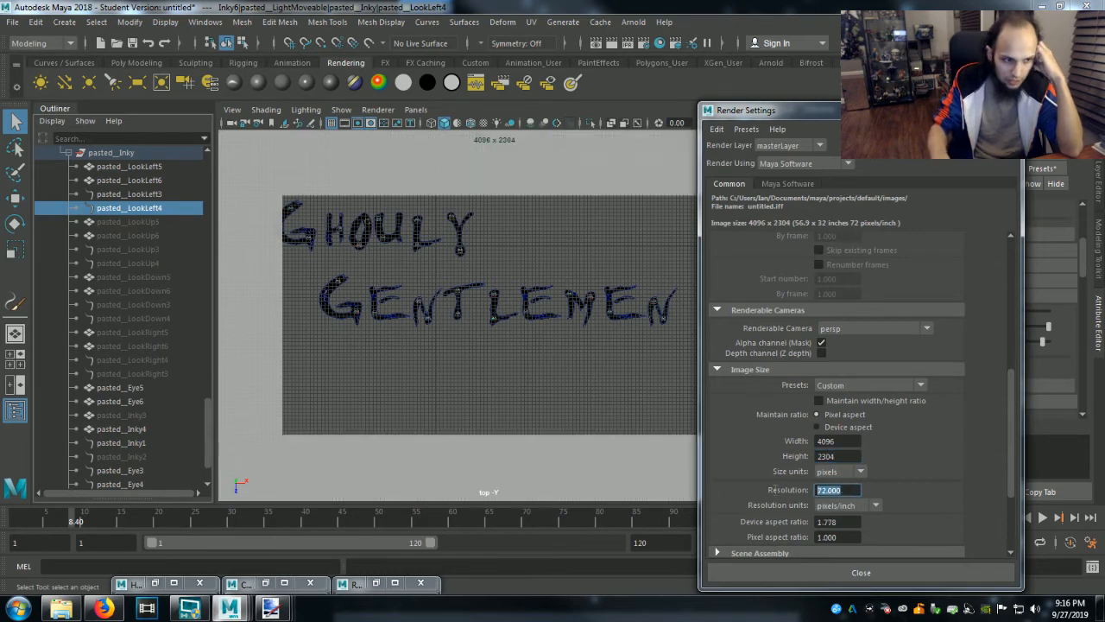
{"action": "type", "text": "300"}
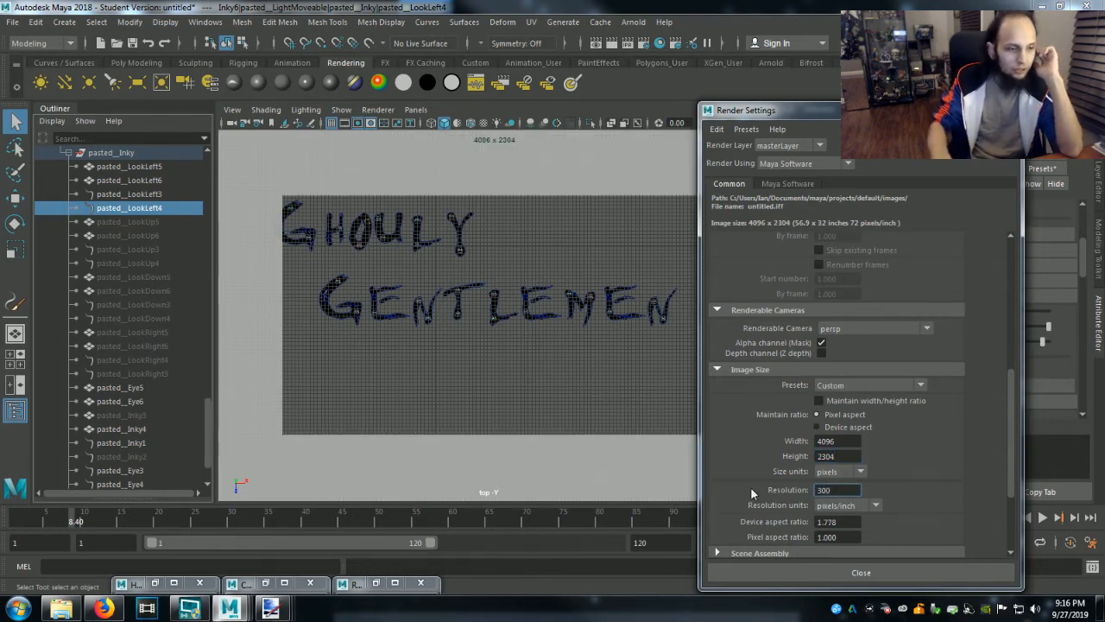
{"action": "left_click", "coordinate": [829, 456]}
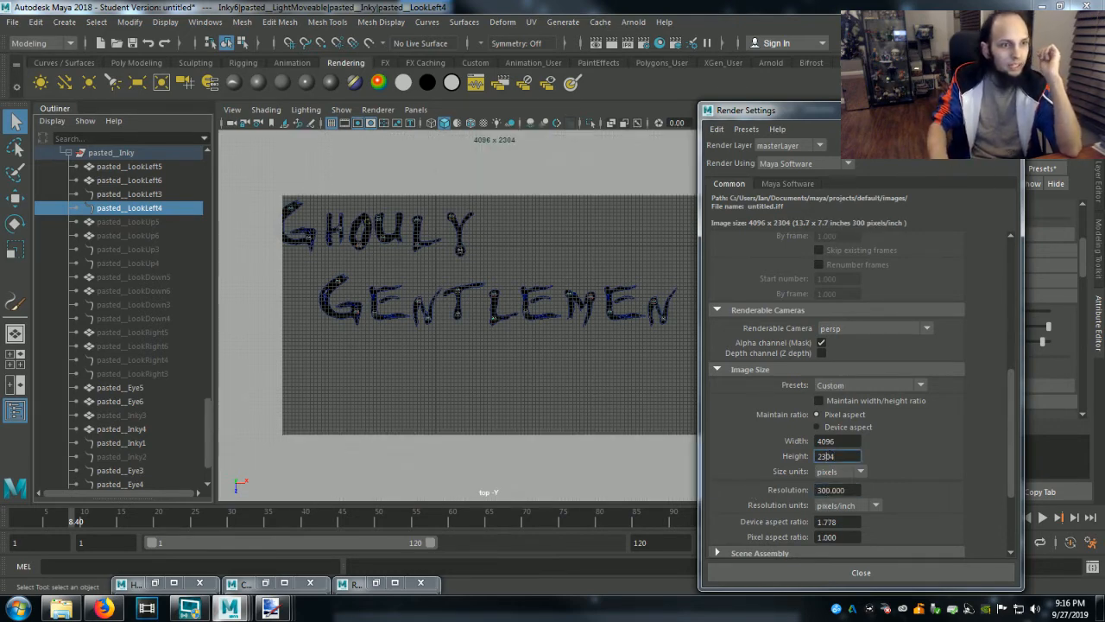
{"action": "left_click", "coordinate": [961, 109]}
Collapse the Inky6 group, select the ghost at the top of the G, and expand Inky2 down to the objects in pasted__Inky.
{"action": "scroll", "coordinate": [109, 235], "scroll_direction": "up", "scroll_amount": 2}
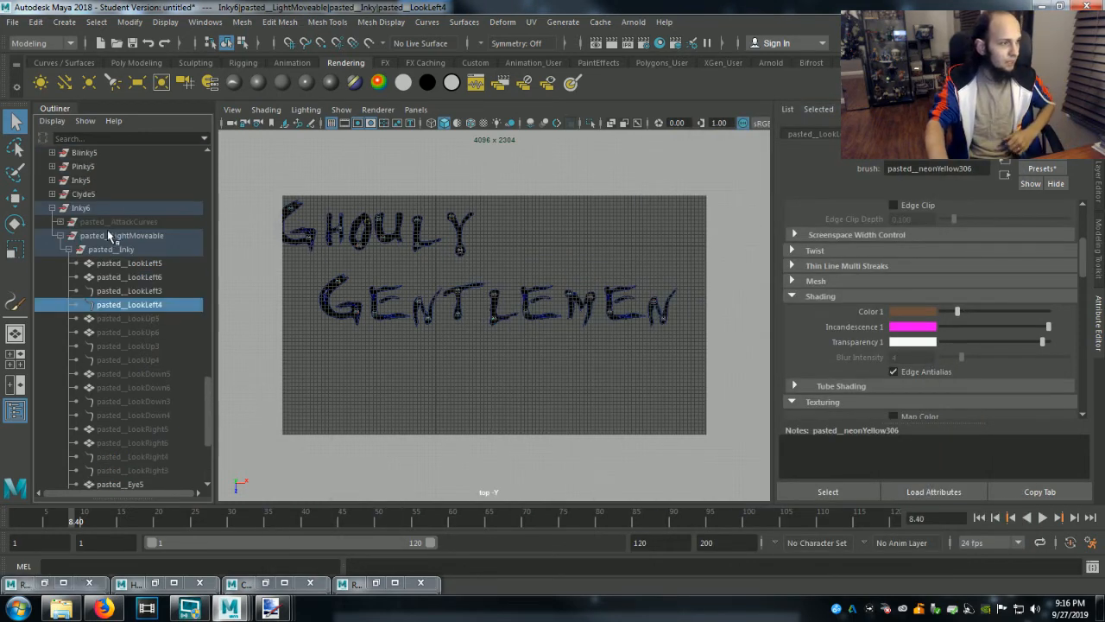
{"action": "left_click", "coordinate": [52, 208]}
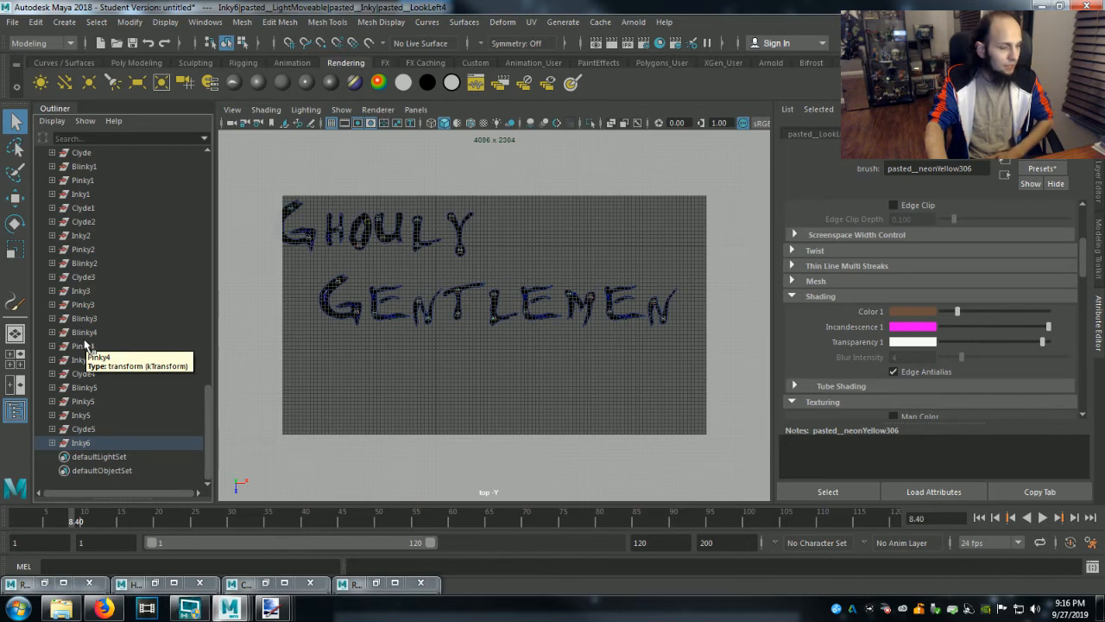
{"action": "scroll", "coordinate": [86, 343], "scroll_direction": "up", "scroll_amount": 5}
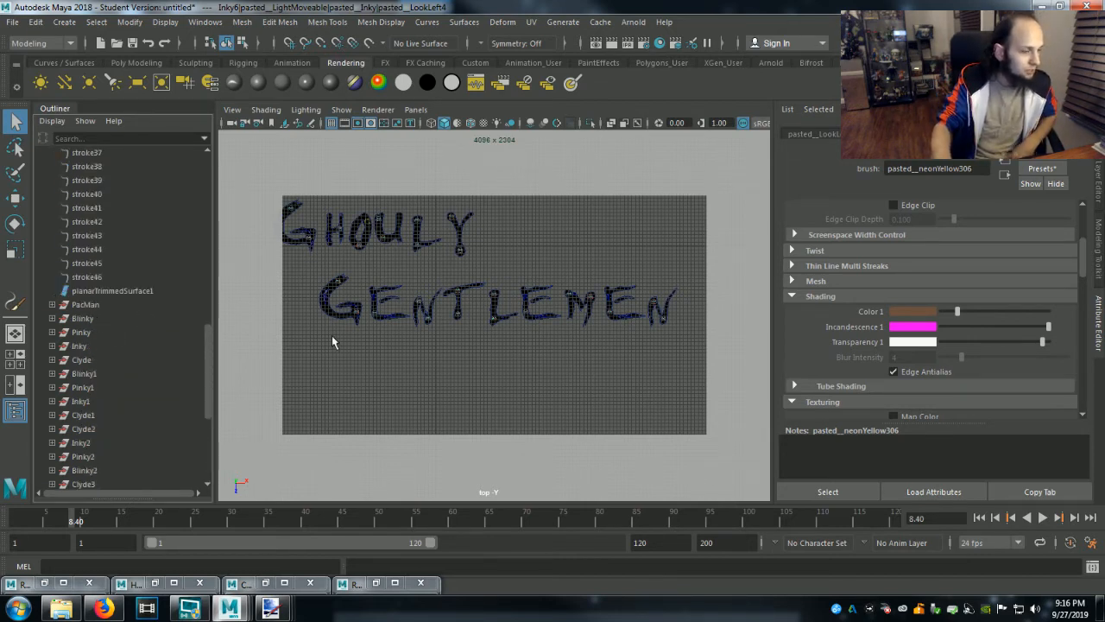
{"action": "mouse_move", "coordinate": [420, 360]}
{"action": "middle_mouse_down", "text": "alt"}
{"action": "mouse_move", "coordinate": [468, 436]}
{"action": "mouse_move", "coordinate": [548, 464]}
{"action": "mouse_move", "coordinate": [548, 433]}
{"action": "middle_mouse_up", "text": "alt"}
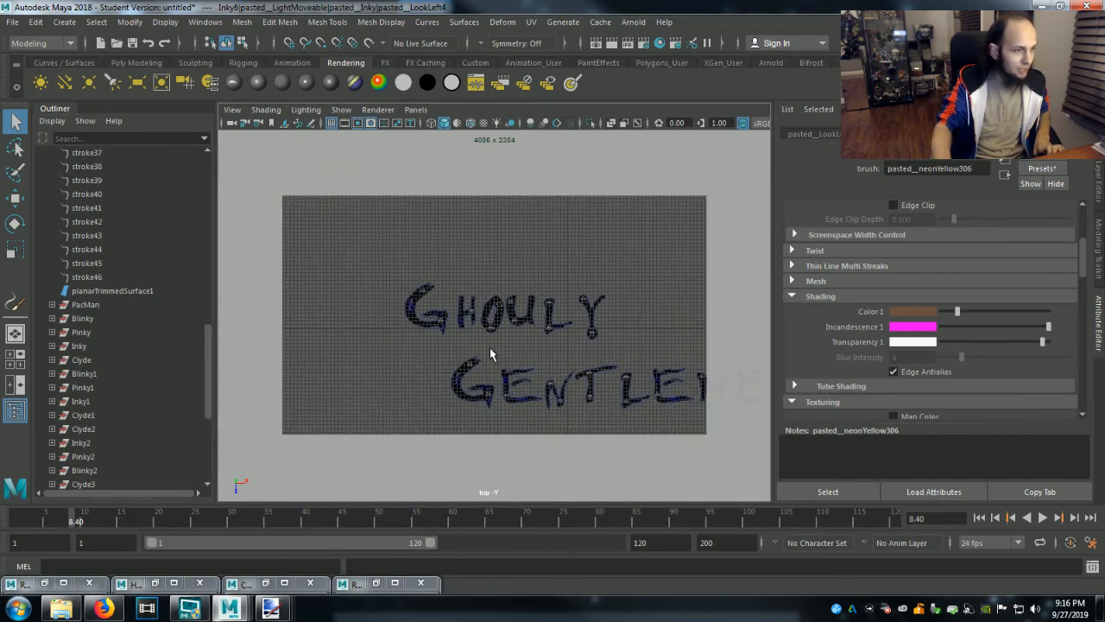
{"action": "scroll", "coordinate": [492, 350], "scroll_direction": "up", "scroll_amount": 6}
{"action": "middle_click_drag", "start_coordinate": [456, 375], "coordinate": [626, 428], "text": "alt"}
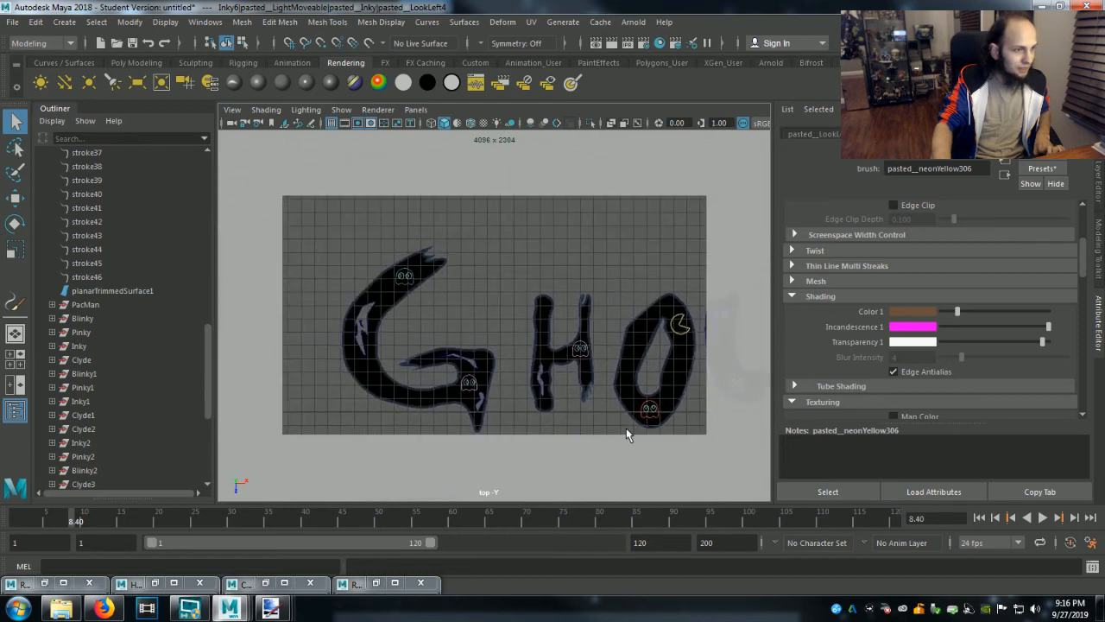
{"action": "left_click", "coordinate": [406, 279]}
{"action": "left_click", "coordinate": [52, 442]}
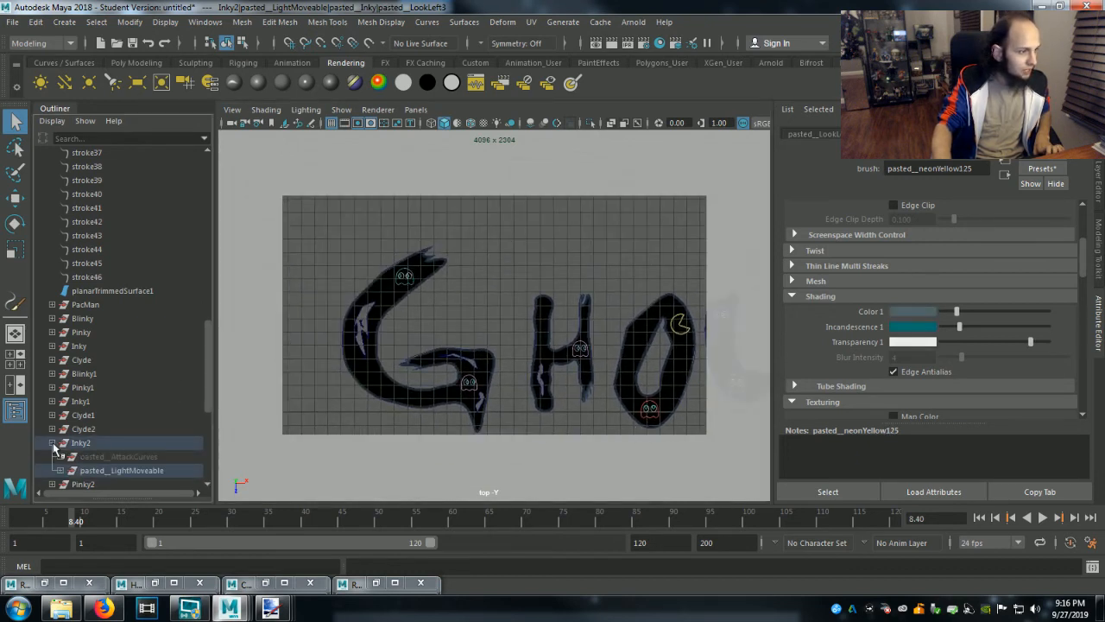
{"action": "scroll", "coordinate": [76, 451], "scroll_direction": "down", "scroll_amount": 2}
{"action": "left_click", "coordinate": [60, 387]}
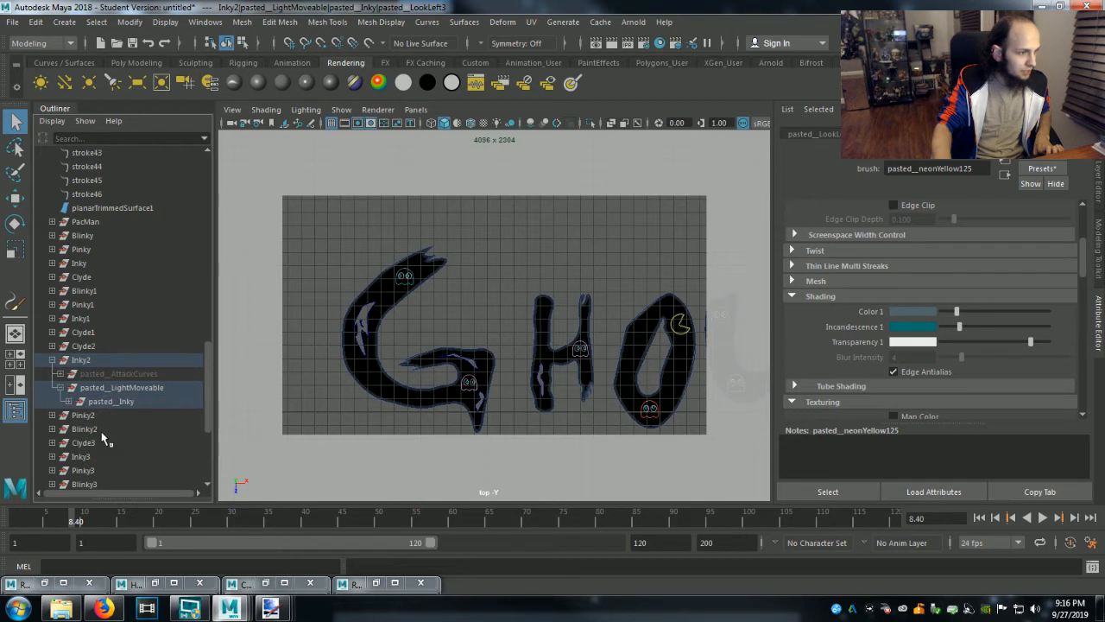
{"action": "left_click", "coordinate": [70, 401]}
{"action": "scroll", "coordinate": [111, 445], "scroll_direction": "down", "scroll_amount": 2}
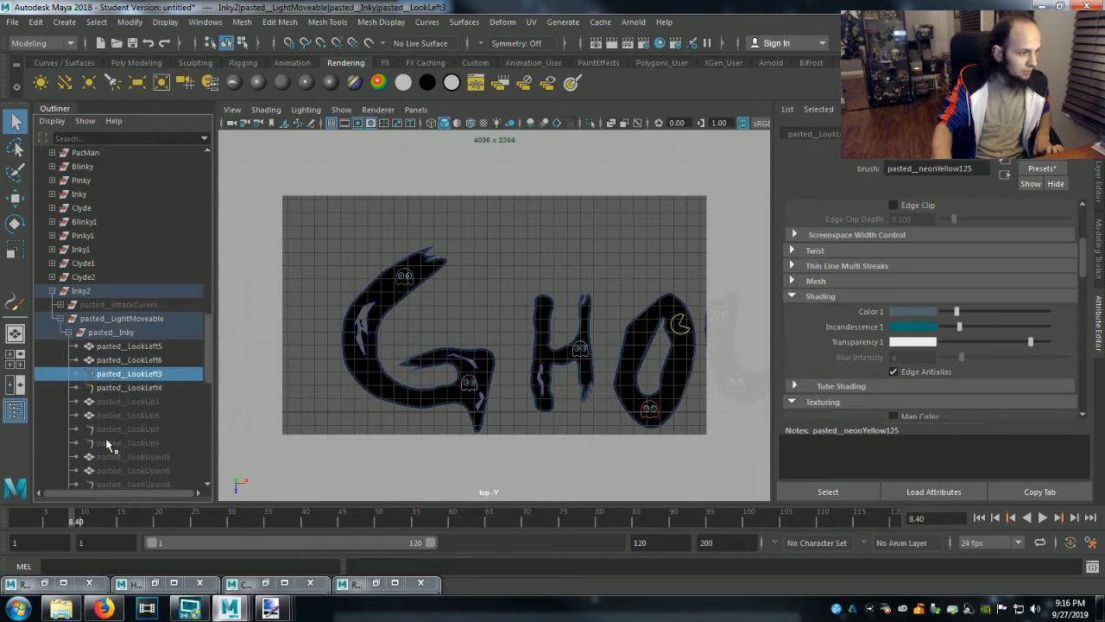
Hide the four left-looking pupil objects of Inky2, pasted__LookLeft3 through pasted__LookLeft6.
{"action": "left_click", "coordinate": [129, 388]}
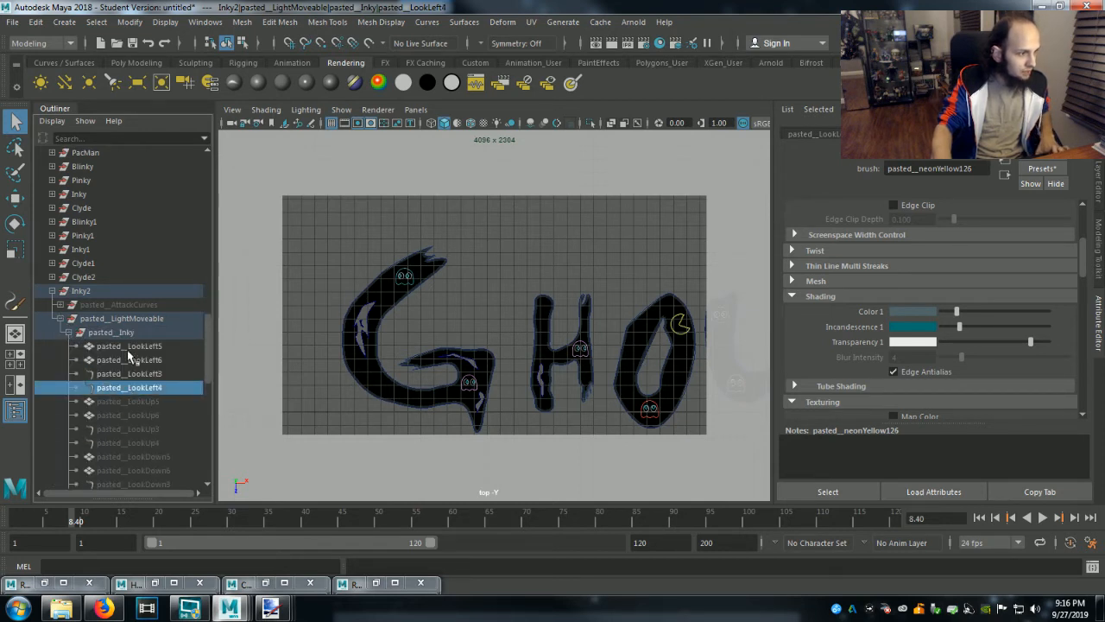
{"action": "left_click", "coordinate": [130, 347], "text": "shift"}
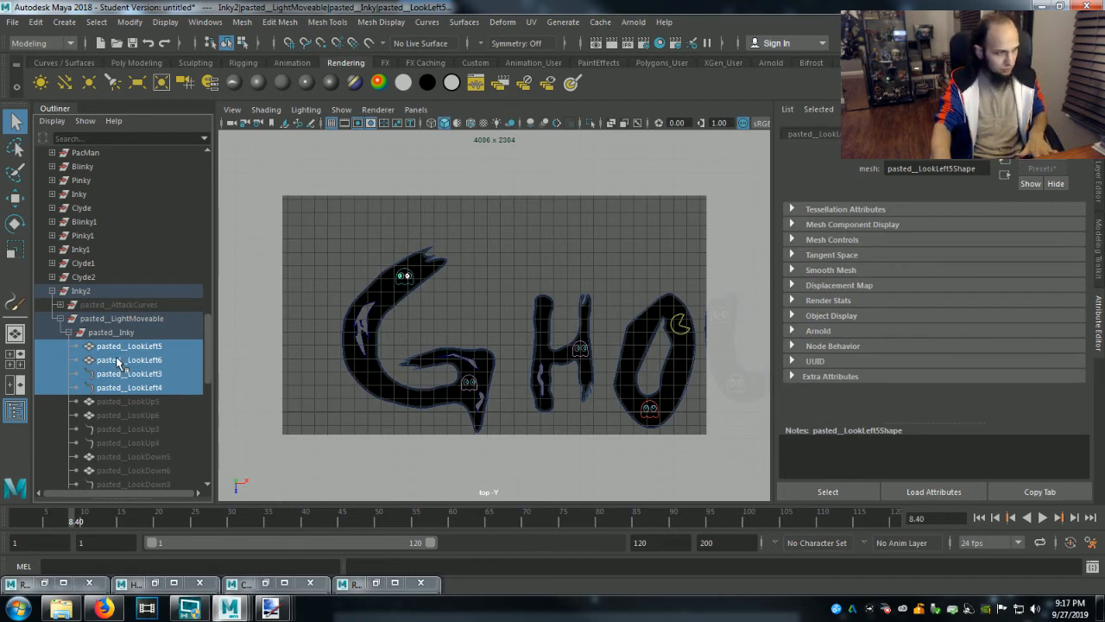
{"action": "key", "text": "ctrl+h"}
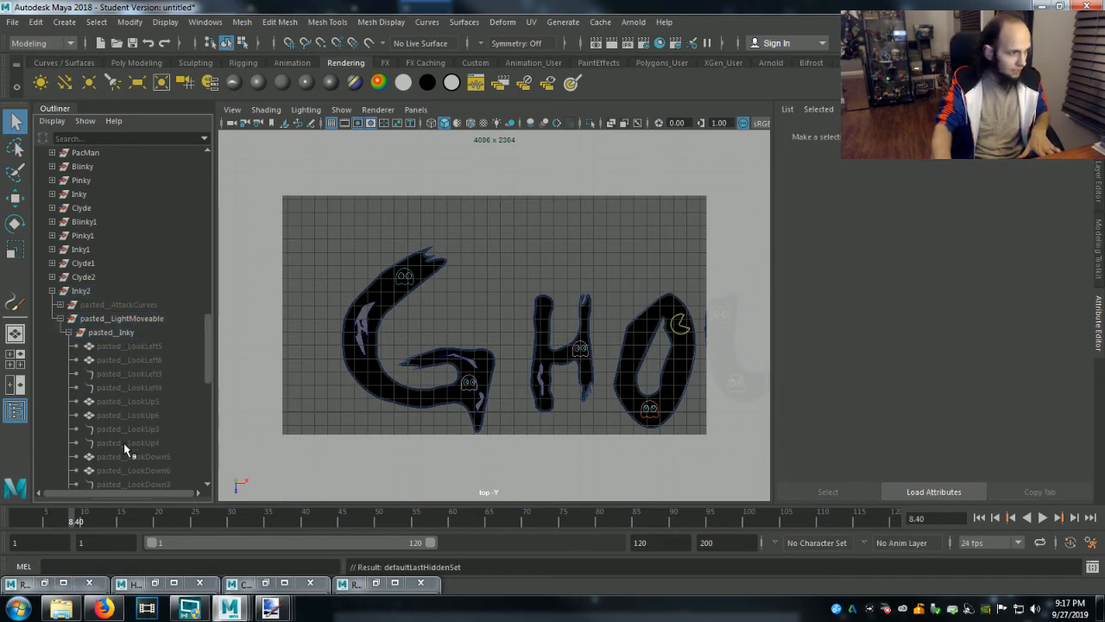
Unhide the four right-looking pupil objects of Inky2, pasted__LookRight3 through pasted__LookRight6, and clear the selection.
{"action": "scroll", "coordinate": [124, 443], "scroll_direction": "down", "scroll_amount": 3}
{"action": "left_click", "coordinate": [132, 428]}
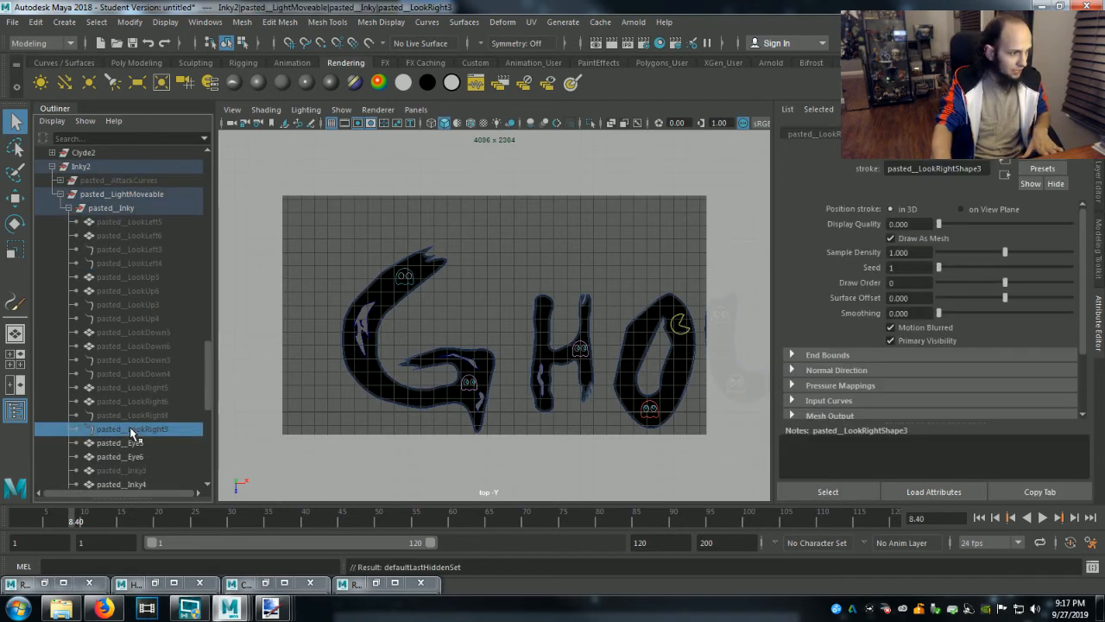
{"action": "left_click", "coordinate": [141, 386], "text": "shift"}
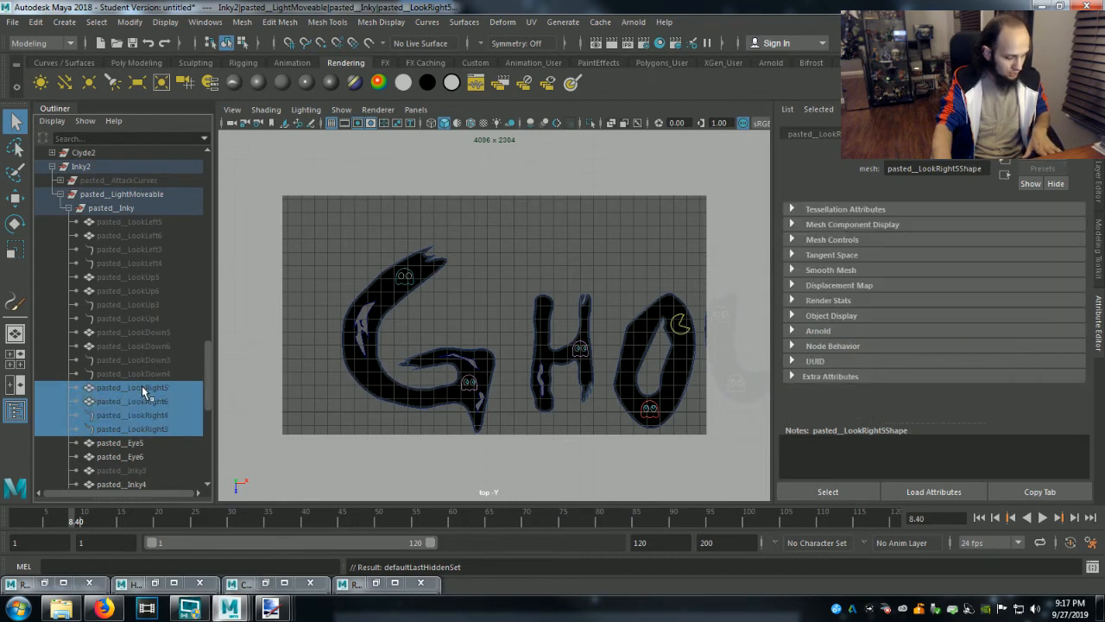
{"action": "key", "text": "shift+h"}
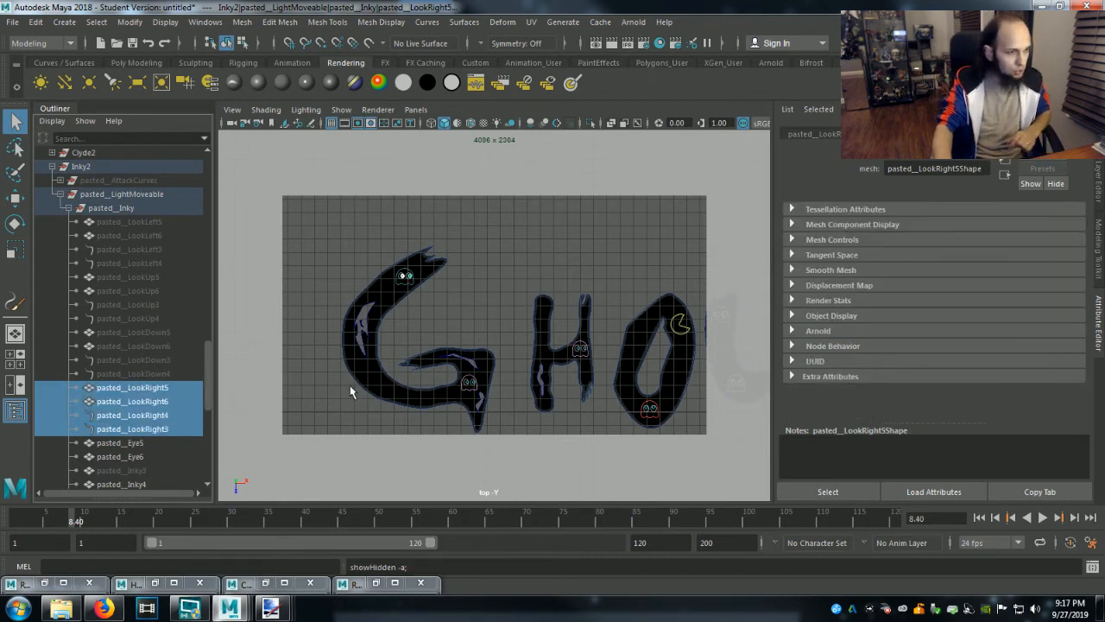
{"action": "left_click", "coordinate": [607, 399]}
Select the ghost at the bottom of the L, collapse Inky2, and expand Pinky2 down to the objects in pasted__Pinky.
{"action": "middle_click_drag", "start_coordinate": [607, 399], "coordinate": [420, 383], "text": "alt"}
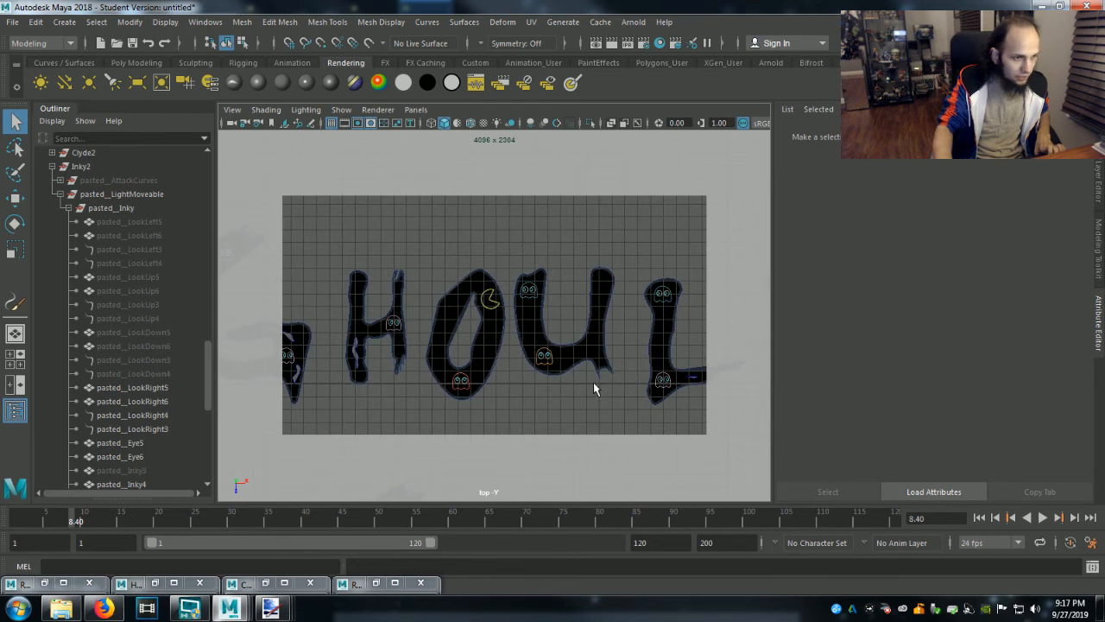
{"action": "middle_click_drag", "start_coordinate": [569, 396], "coordinate": [412, 375], "text": "alt"}
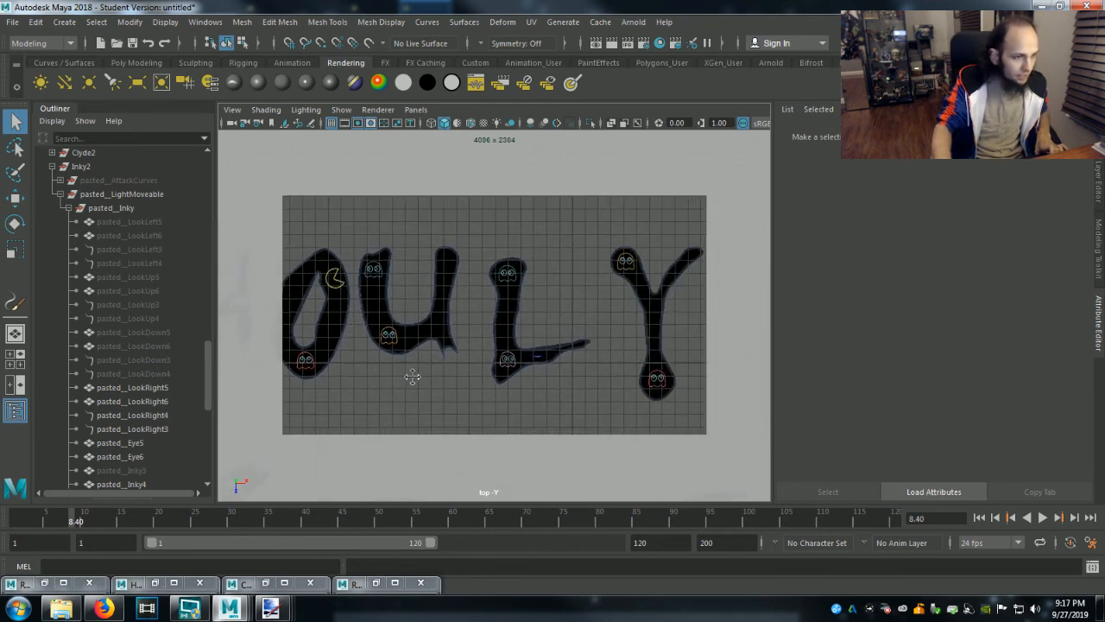
{"action": "left_click", "coordinate": [508, 369]}
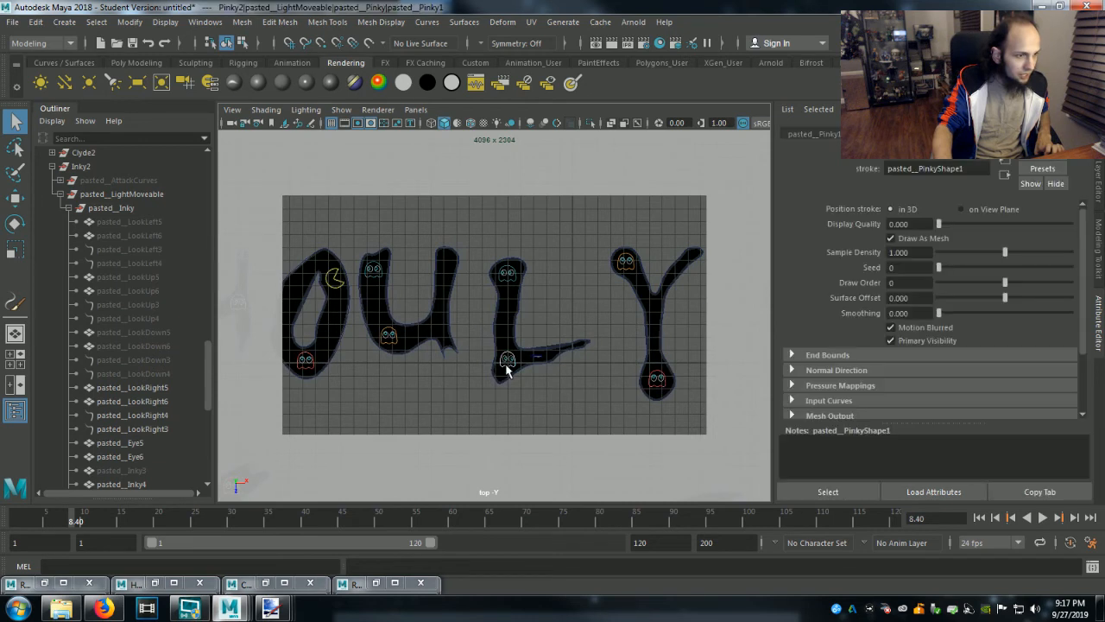
{"action": "left_click", "coordinate": [52, 166]}
{"action": "left_click", "coordinate": [53, 250]}
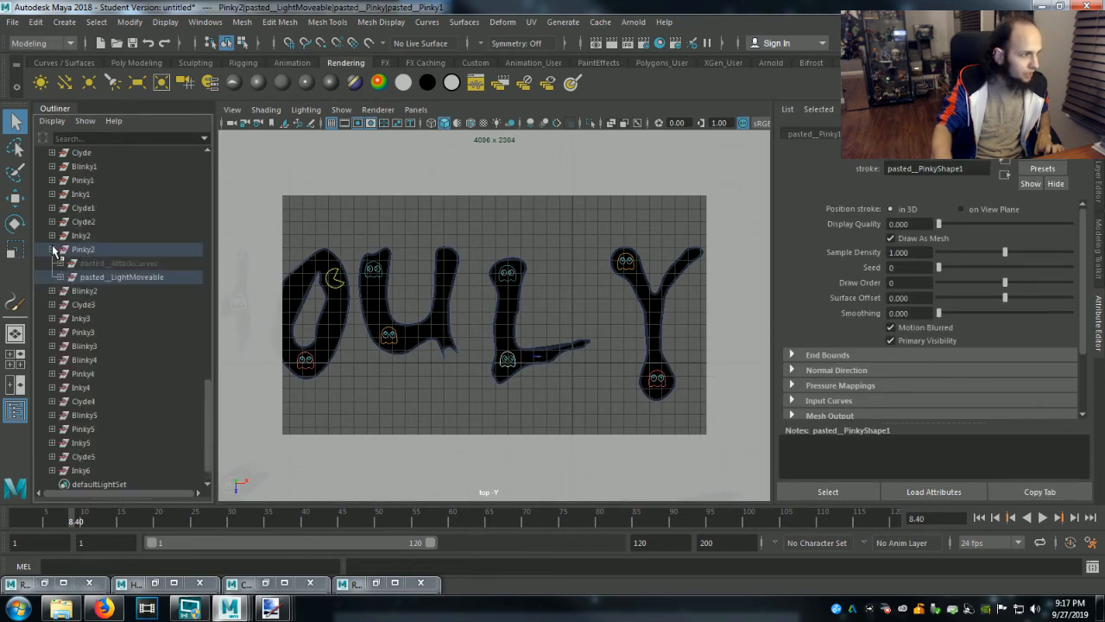
{"action": "left_click", "coordinate": [61, 277]}
{"action": "left_click", "coordinate": [73, 291]}
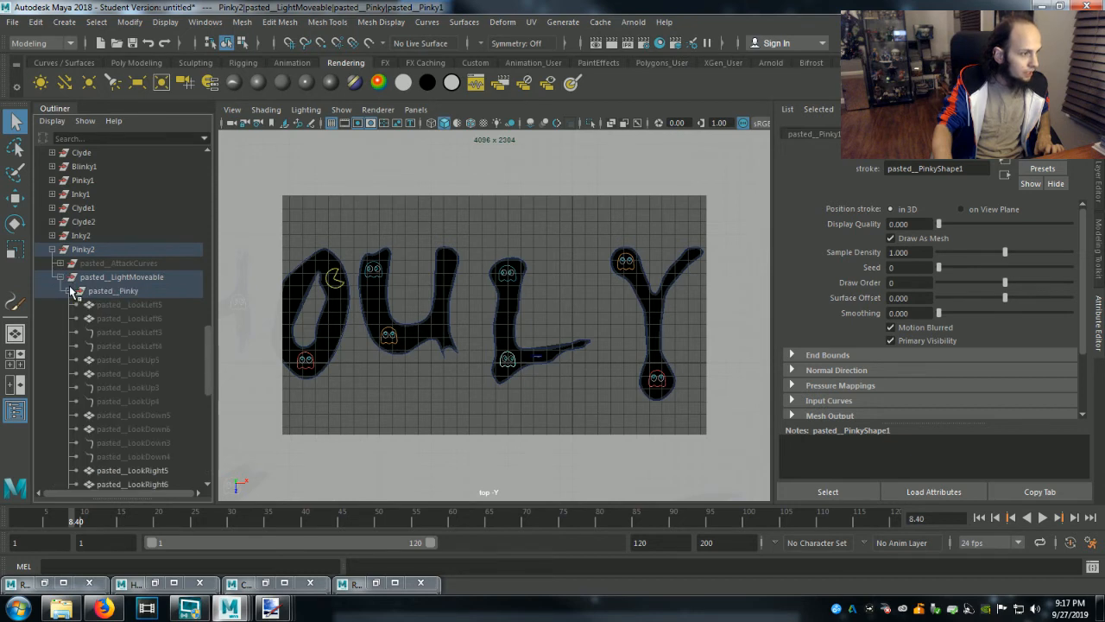
Hide the four right-looking pupil objects of Pinky2, pasted__LookRight3 through pasted__LookRight6.
{"action": "scroll", "coordinate": [147, 398], "scroll_direction": "down", "scroll_amount": 3}
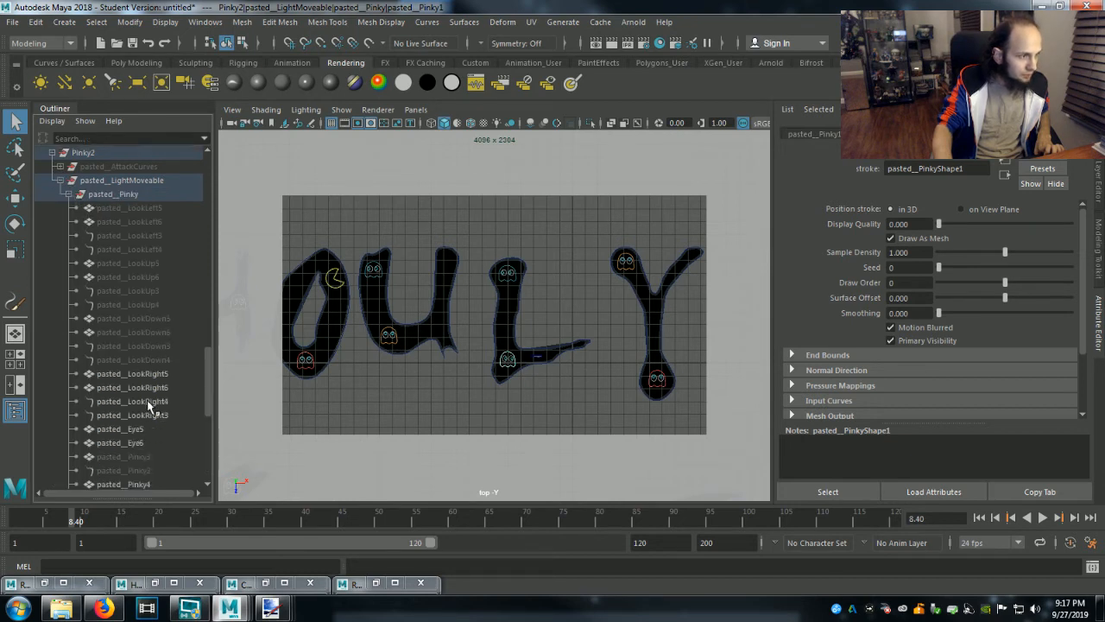
{"action": "left_click", "coordinate": [139, 373]}
{"action": "left_click", "coordinate": [139, 415], "text": "shift"}
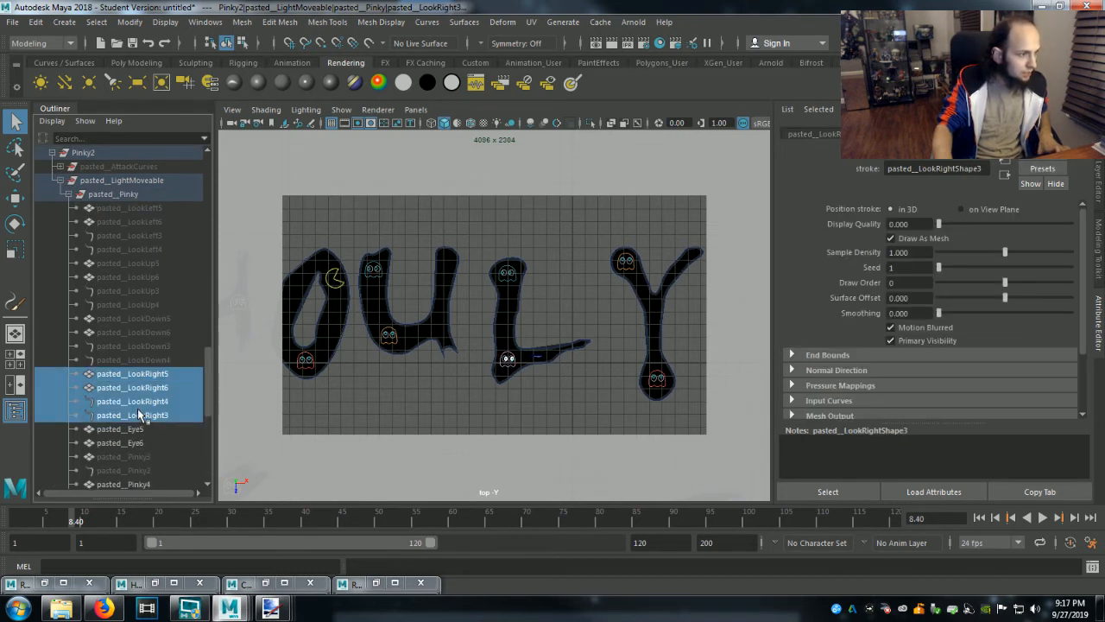
{"action": "key", "text": "ctrl+h"}
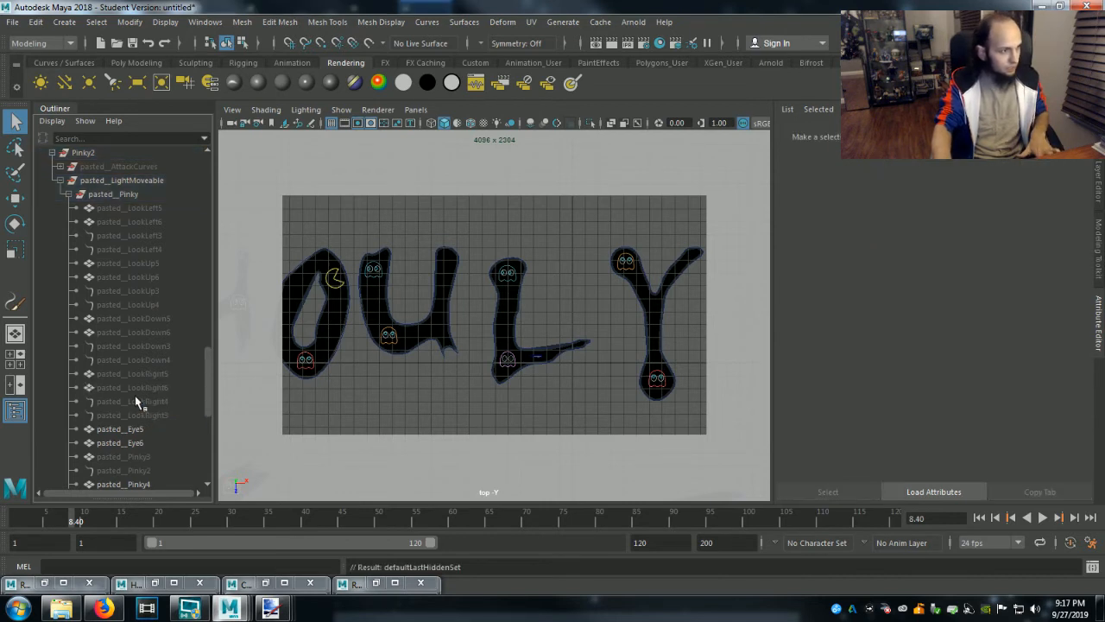
Unhide the four left-looking pupil objects of Pinky2, pasted__LookLeft3 through pasted__LookLeft6, and clear the selection.
{"action": "left_click", "coordinate": [121, 207]}
{"action": "left_click", "coordinate": [127, 251], "text": "shift"}
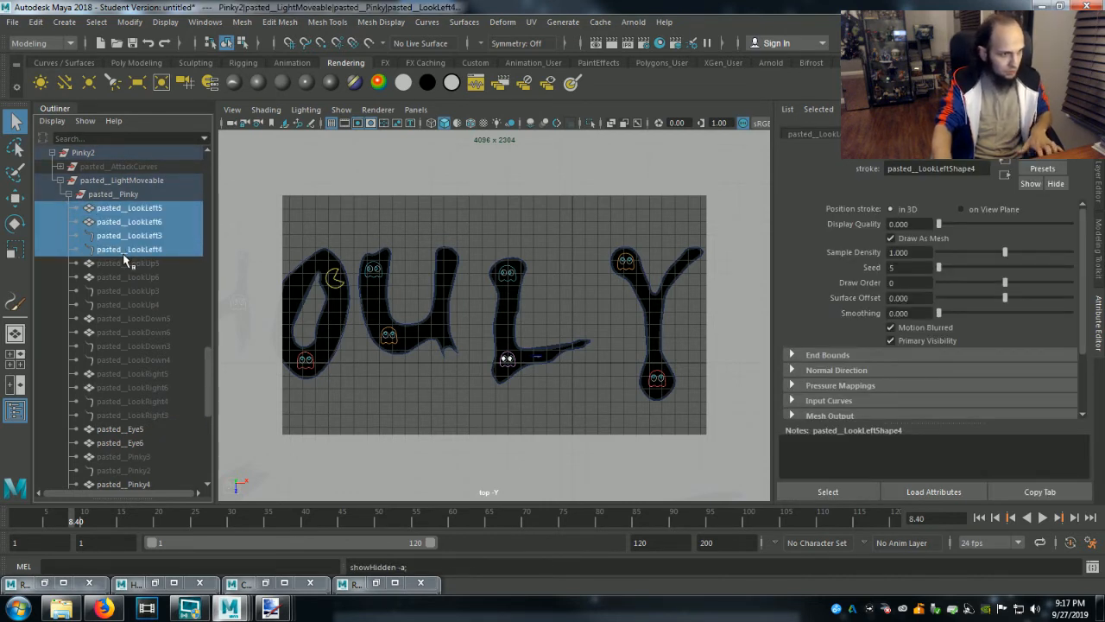
{"action": "left_click", "coordinate": [576, 422]}
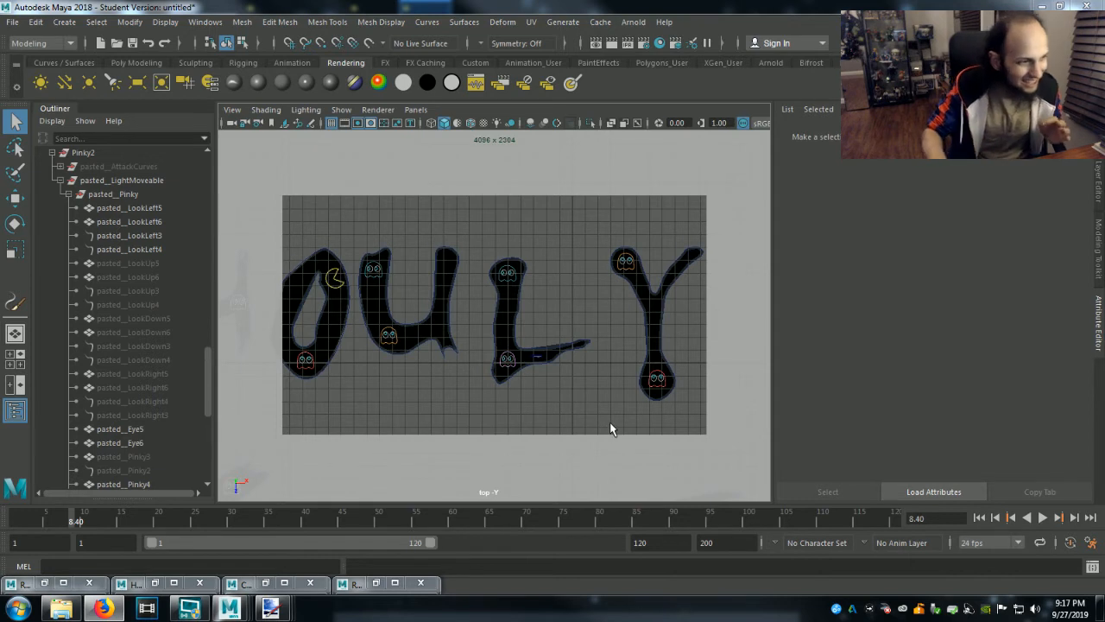
Collapse Pinky2, select the ghost at the top of the Y, and expand Clyde3 down to the objects in pasted__Clyde5.
{"action": "left_click", "coordinate": [52, 153]}
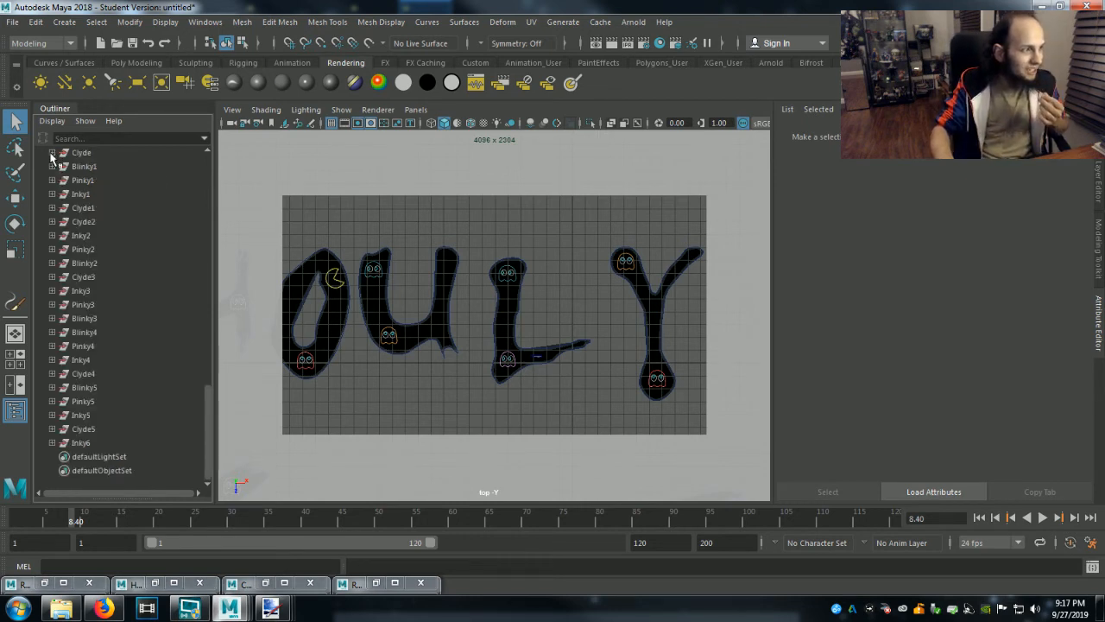
{"action": "left_click", "coordinate": [628, 264]}
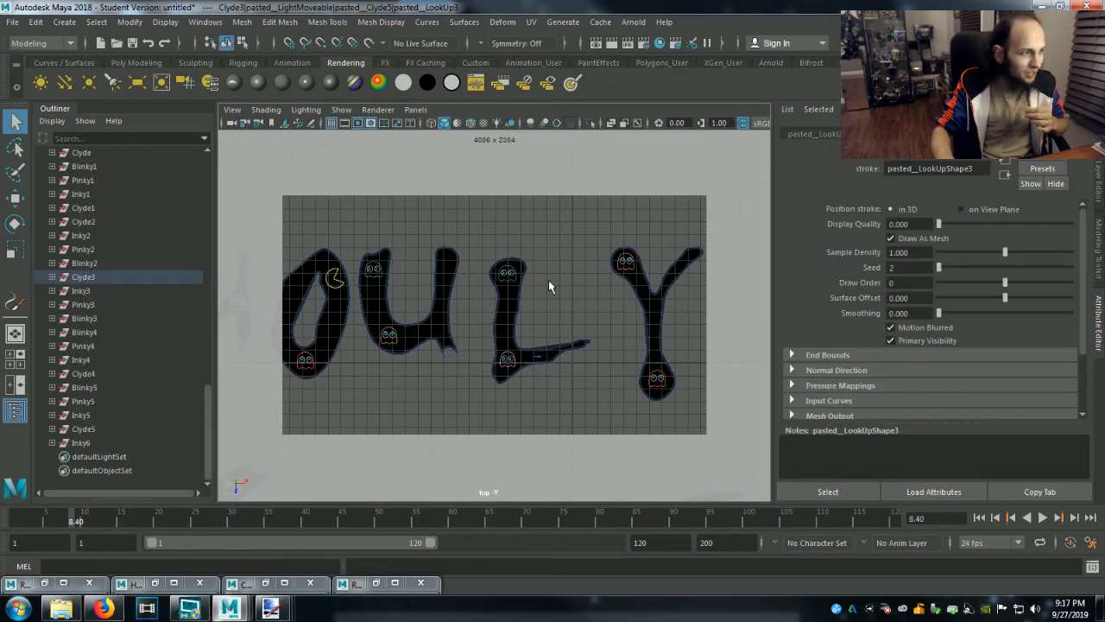
{"action": "left_click", "coordinate": [53, 277]}
{"action": "left_click", "coordinate": [59, 305]}
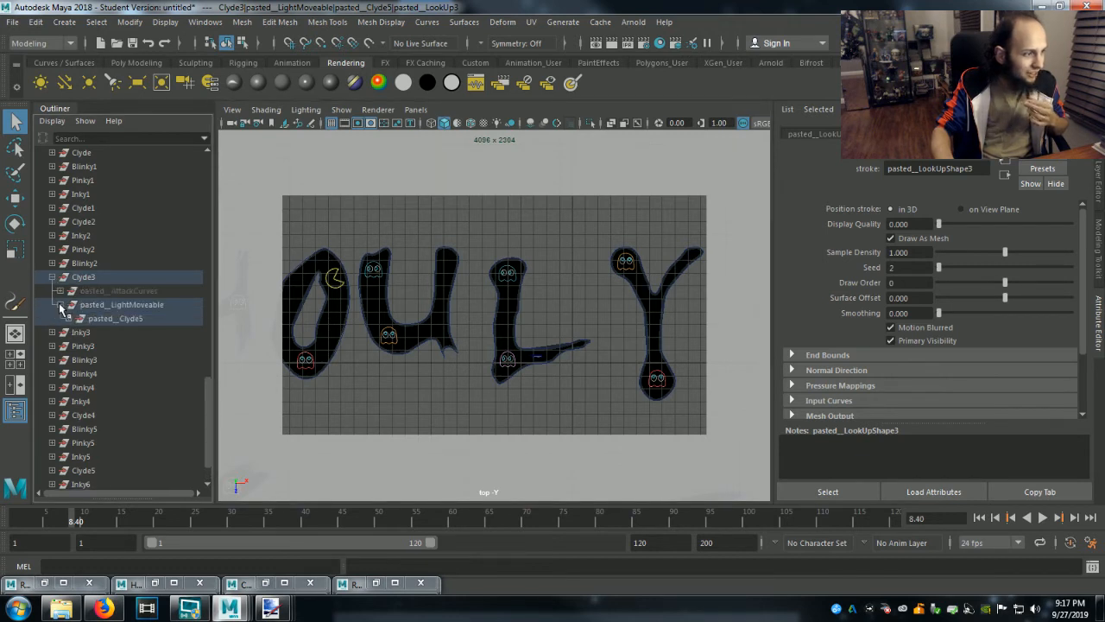
{"action": "left_click", "coordinate": [70, 319]}
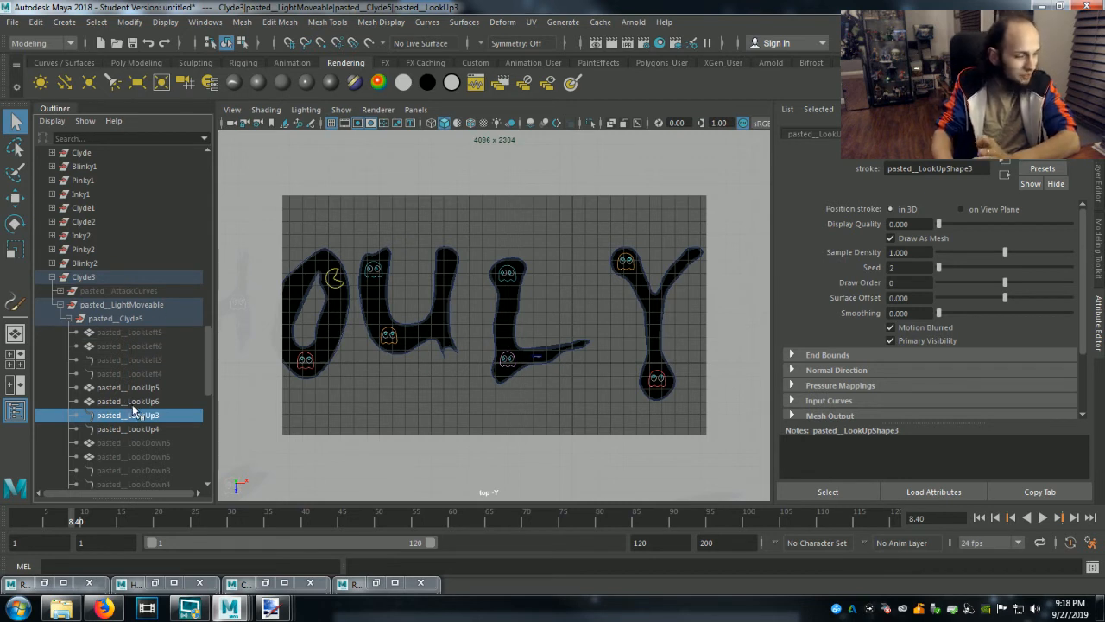
Hide the four up-looking pupil objects of Clyde3, pasted__LookUp3 through pasted__LookUp6.
{"action": "scroll", "coordinate": [131, 415], "scroll_direction": "down", "scroll_amount": 1}
{"action": "scroll", "coordinate": [131, 415], "scroll_direction": "down", "scroll_amount": 2}
{"action": "left_click", "coordinate": [138, 263]}
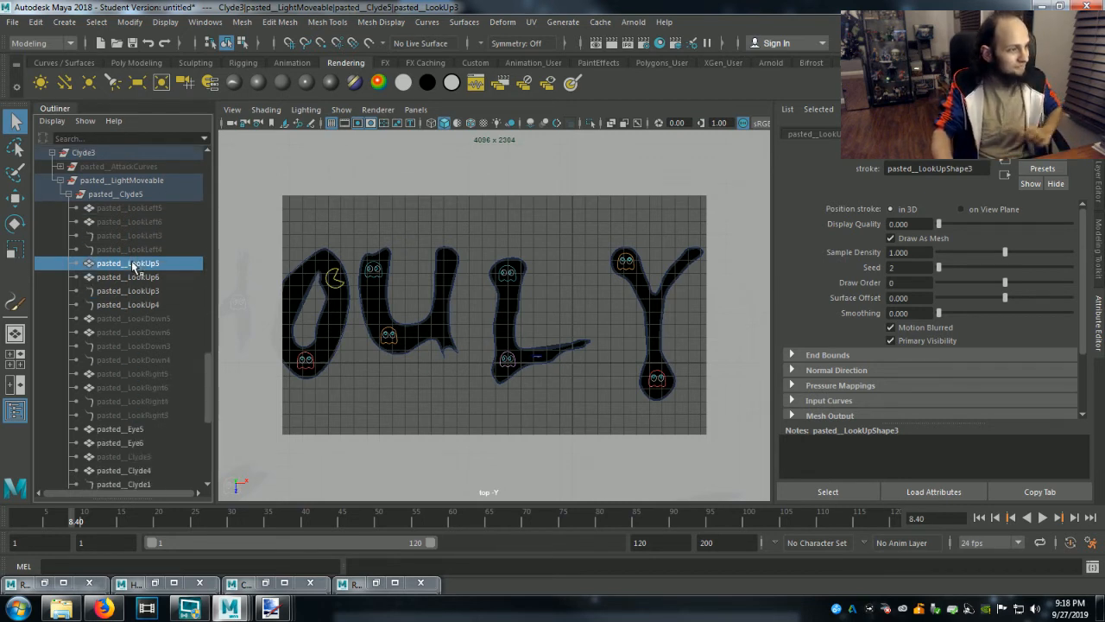
{"action": "left_click", "coordinate": [140, 304], "text": "shift"}
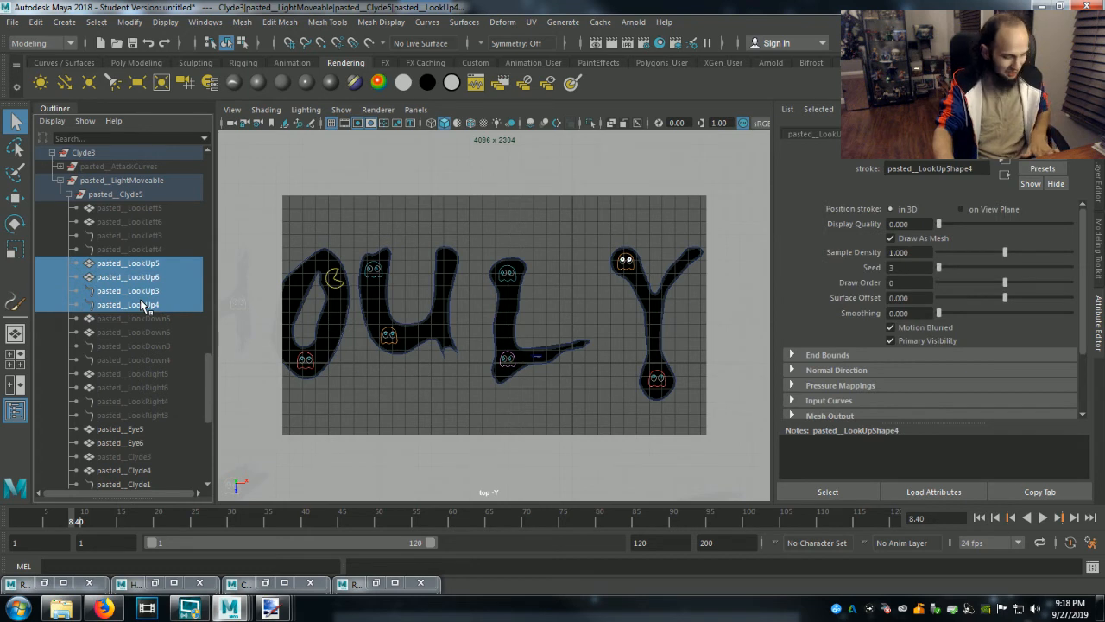
{"action": "key", "text": "ctrl+h"}
Try out the four right-looking pupil objects of Clyde3, pasted__LookRight3 through pasted__LookRight6, and hide them again.
{"action": "left_click", "coordinate": [148, 221]}
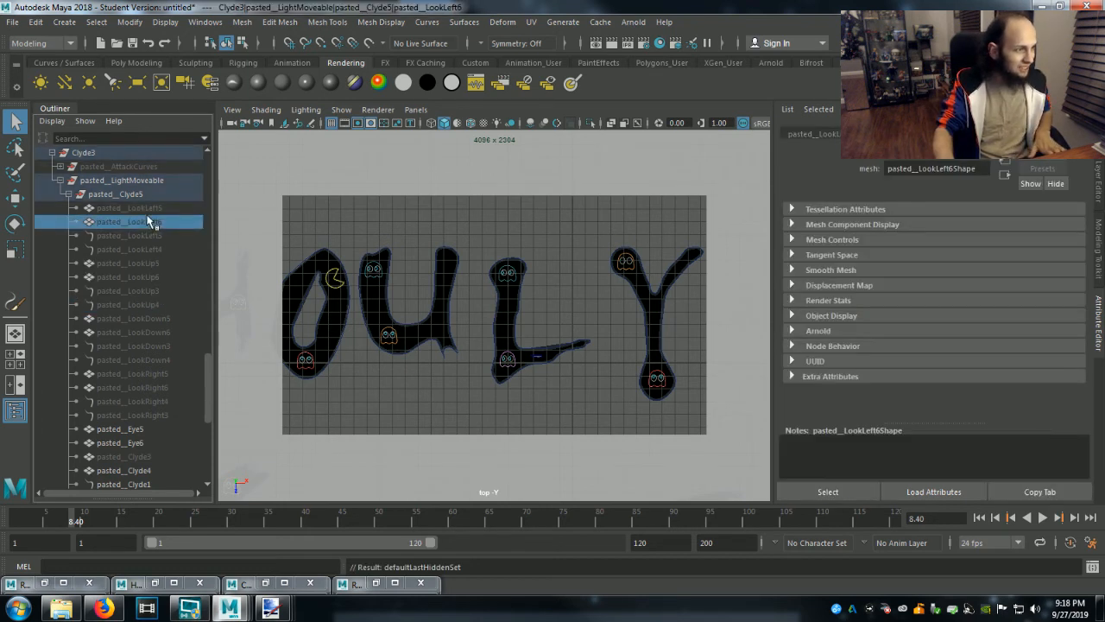
{"action": "left_click", "coordinate": [145, 208]}
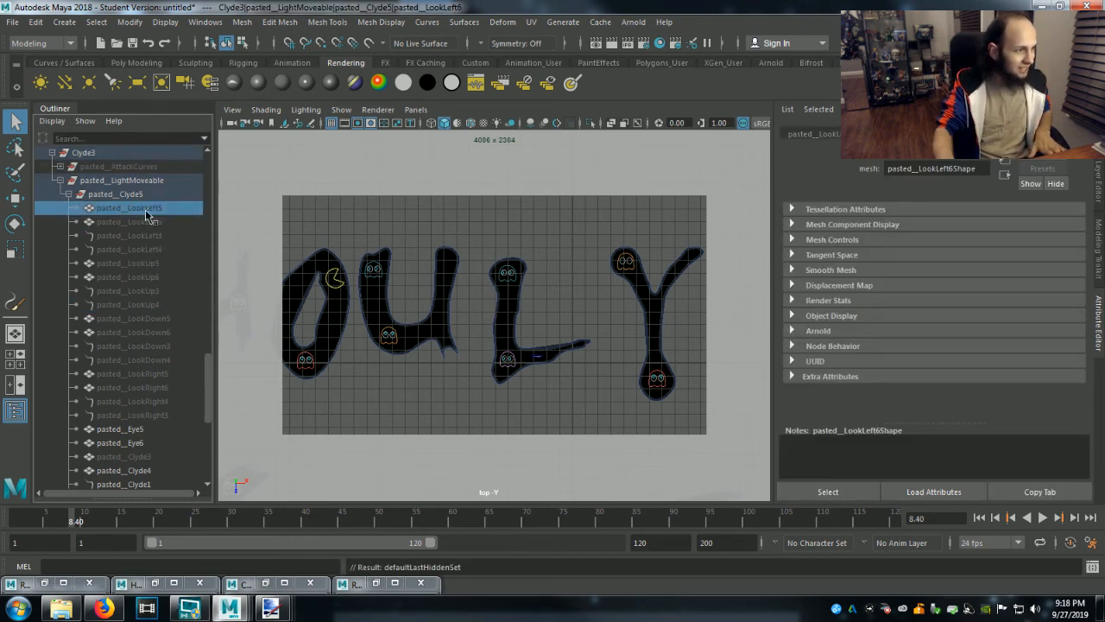
{"action": "left_click", "coordinate": [142, 373]}
{"action": "left_click", "coordinate": [144, 415], "text": "shift"}
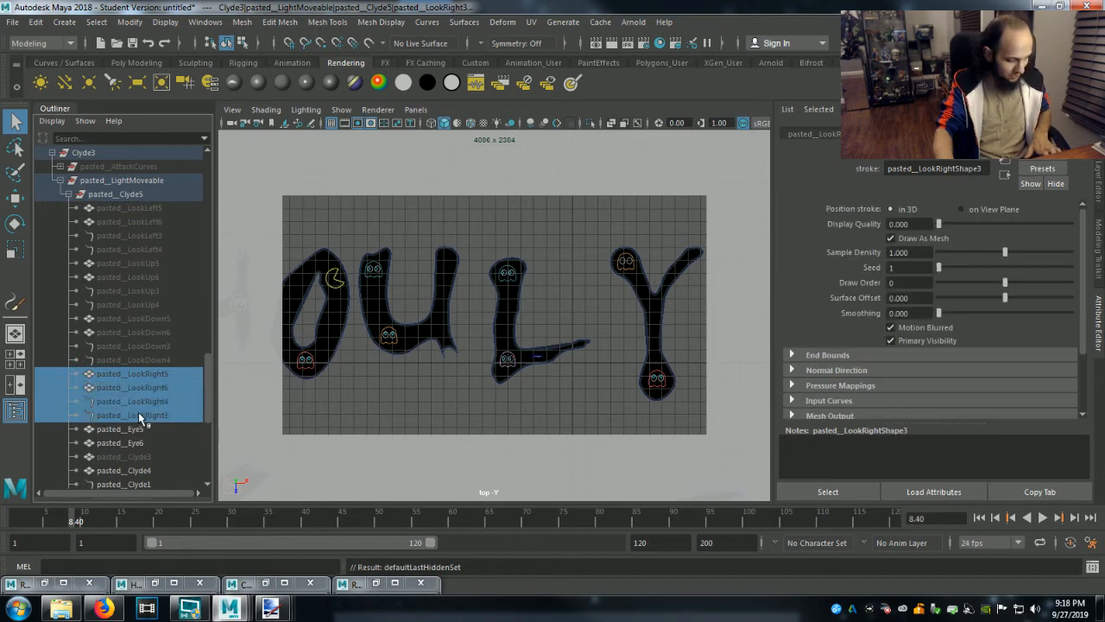
{"action": "key", "text": "shift+h"}
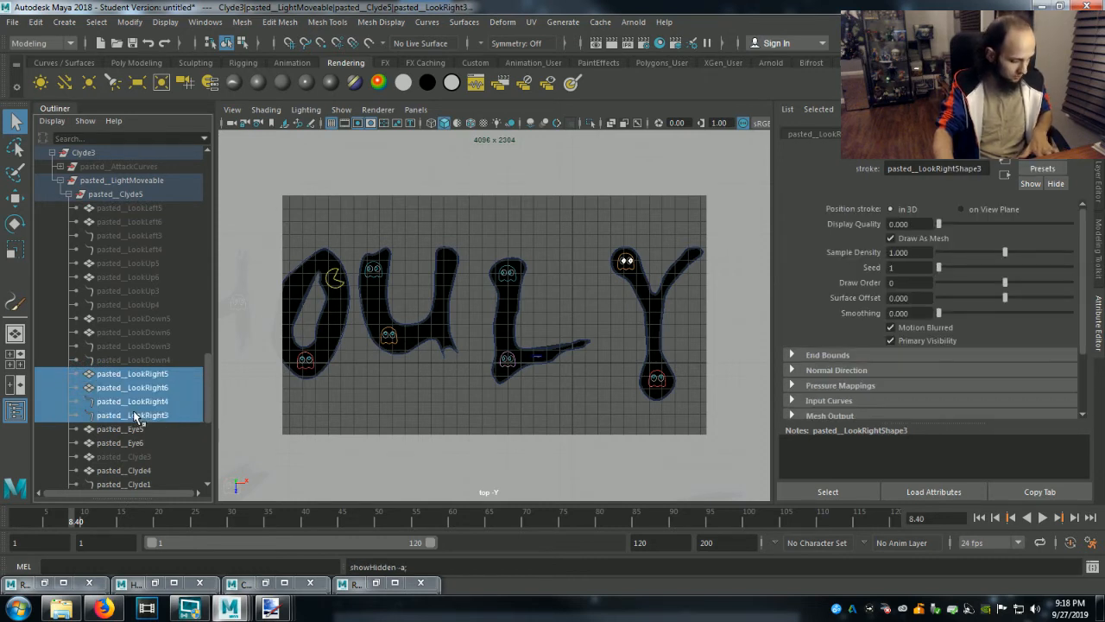
{"action": "key", "text": "ctrl+h"}
Unhide the four left-looking pupil objects of Clyde3, pasted__LookLeft3 through pasted__LookLeft6, and clear the selection.
{"action": "left_click", "coordinate": [130, 209]}
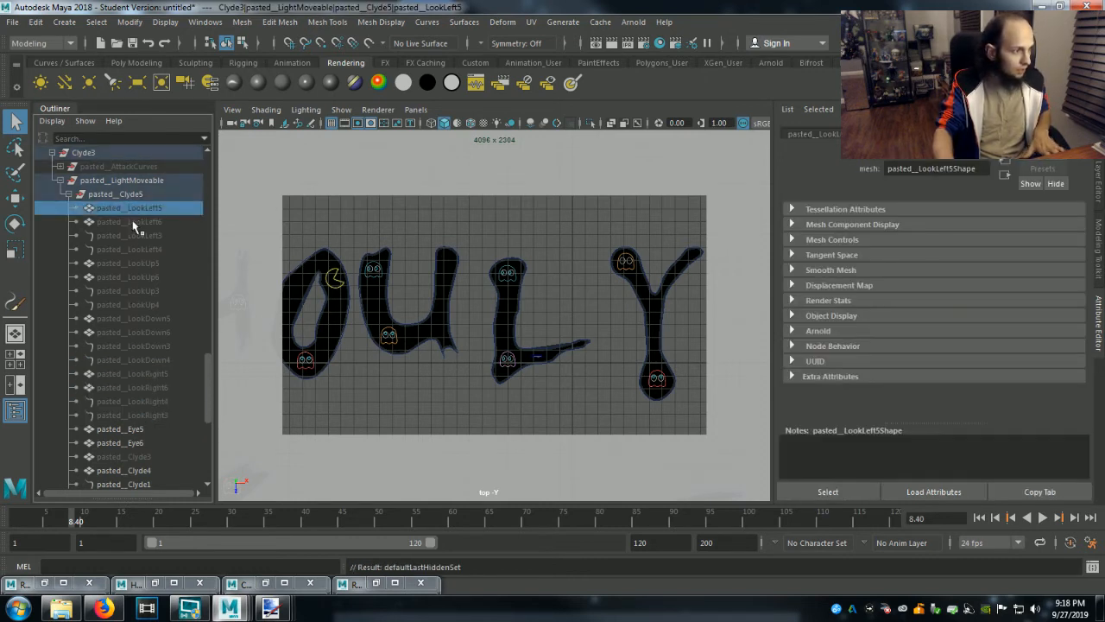
{"action": "left_click", "coordinate": [138, 262], "text": "shift"}
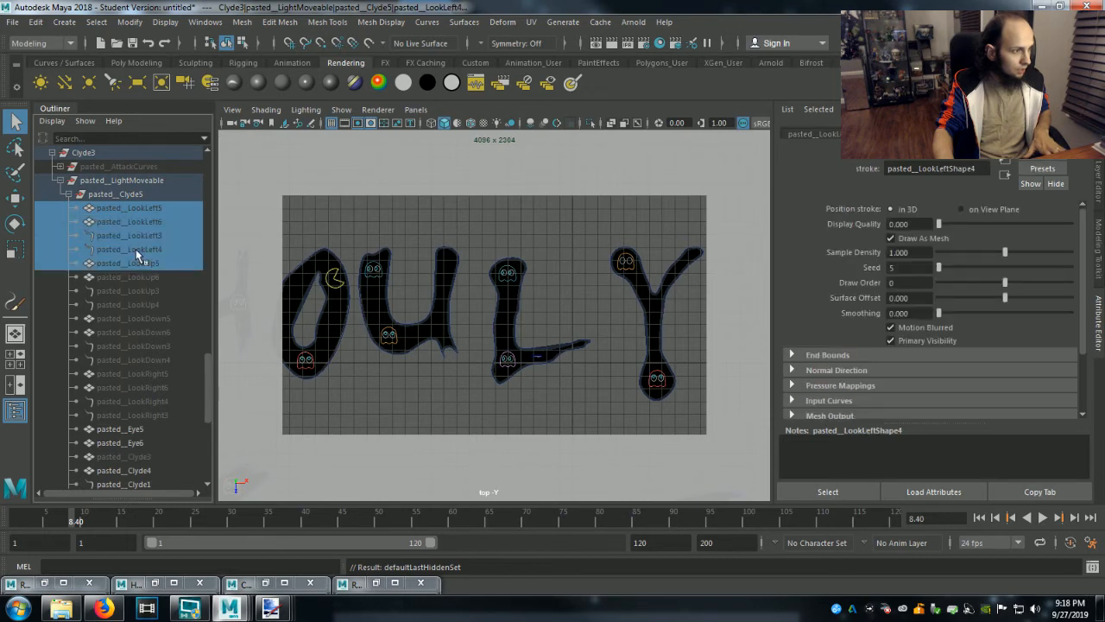
{"action": "left_click", "coordinate": [135, 261]}
{"action": "left_click", "coordinate": [136, 248]}
{"action": "left_click", "coordinate": [141, 210], "text": "shift"}
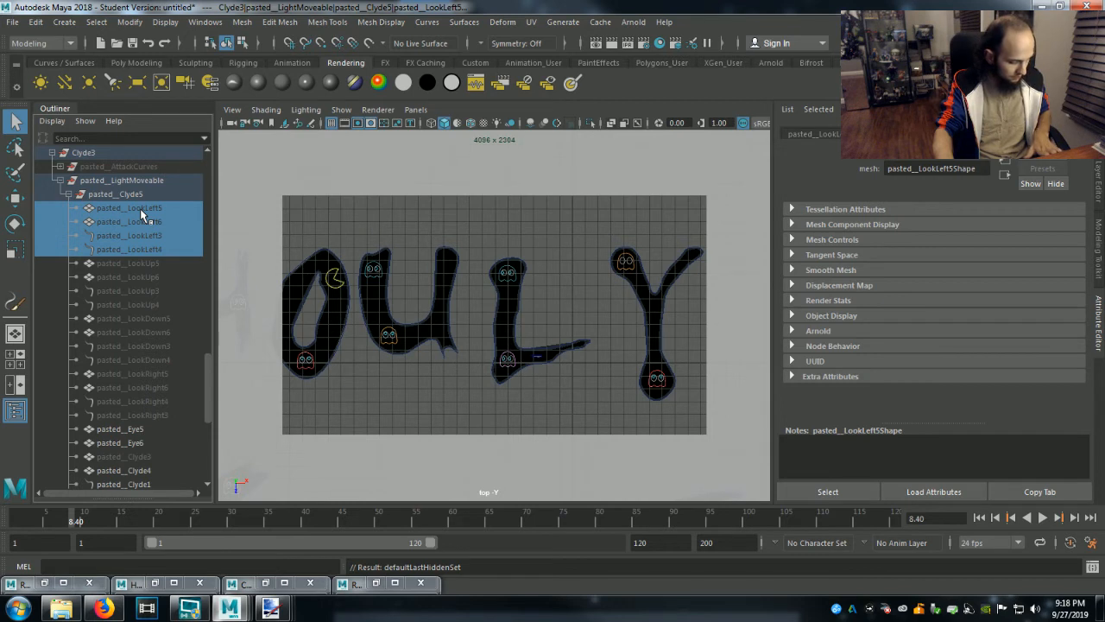
{"action": "key", "text": "shift+h"}
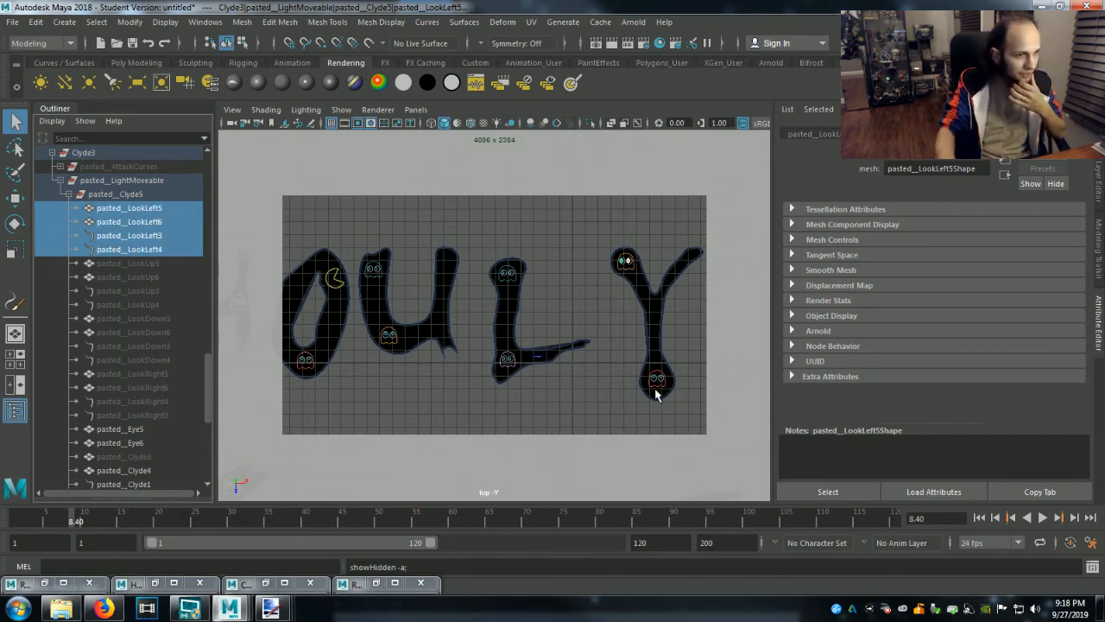
{"action": "left_click", "coordinate": [592, 398]}
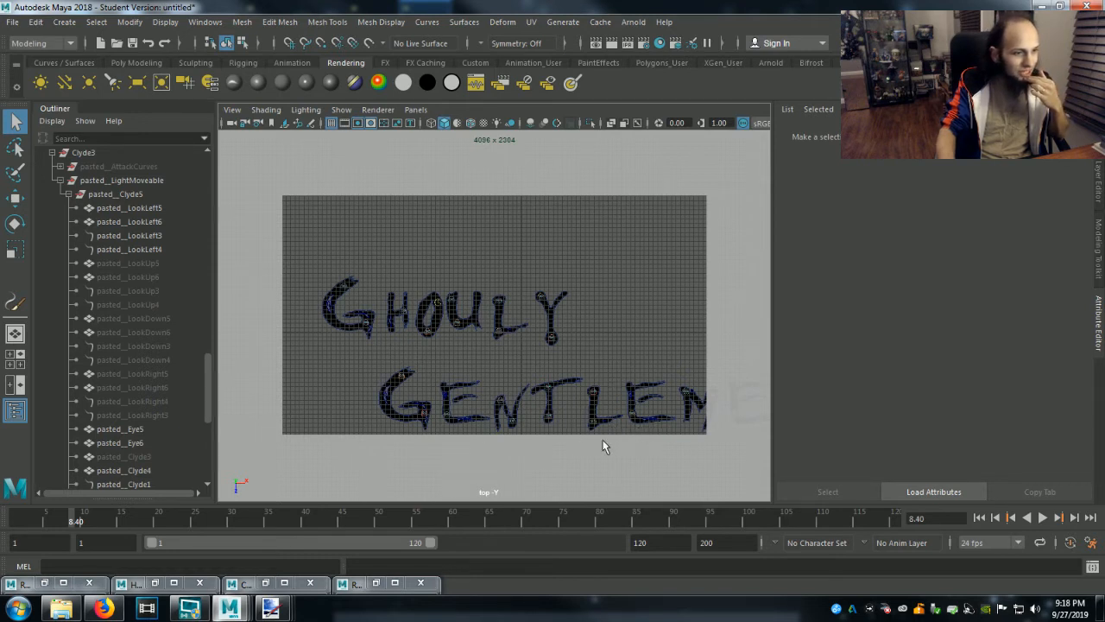
Collapse Clyde3, select the ghost at the bottom of the first E in Gentlemen, and expand Inky3 down to the objects in pasted__Inky.
{"action": "left_click", "coordinate": [52, 153]}
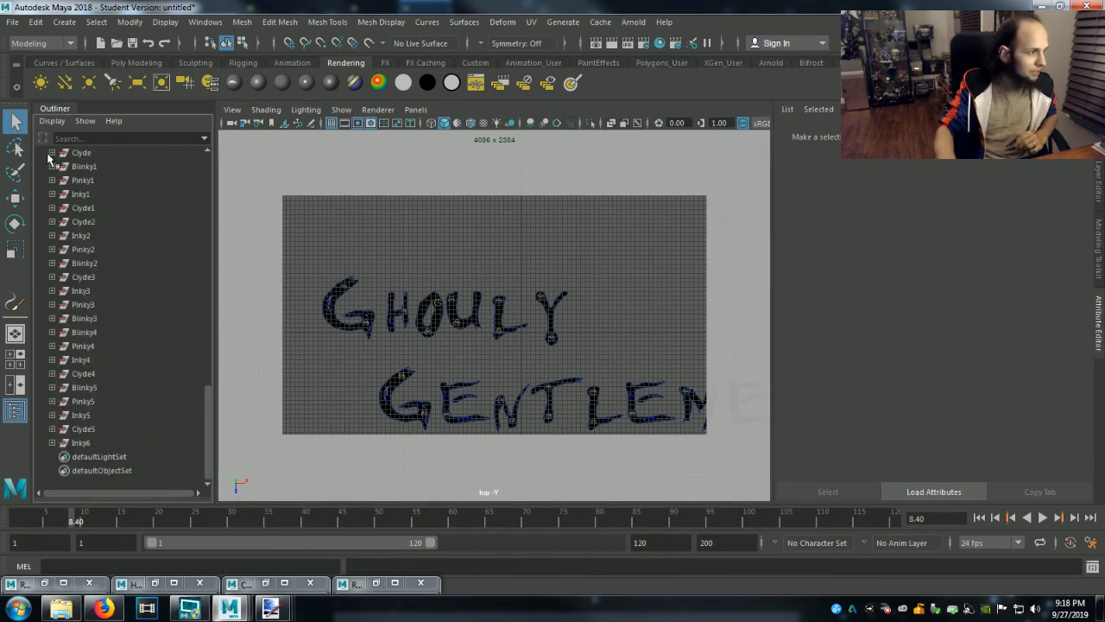
{"action": "left_click", "coordinate": [403, 380]}
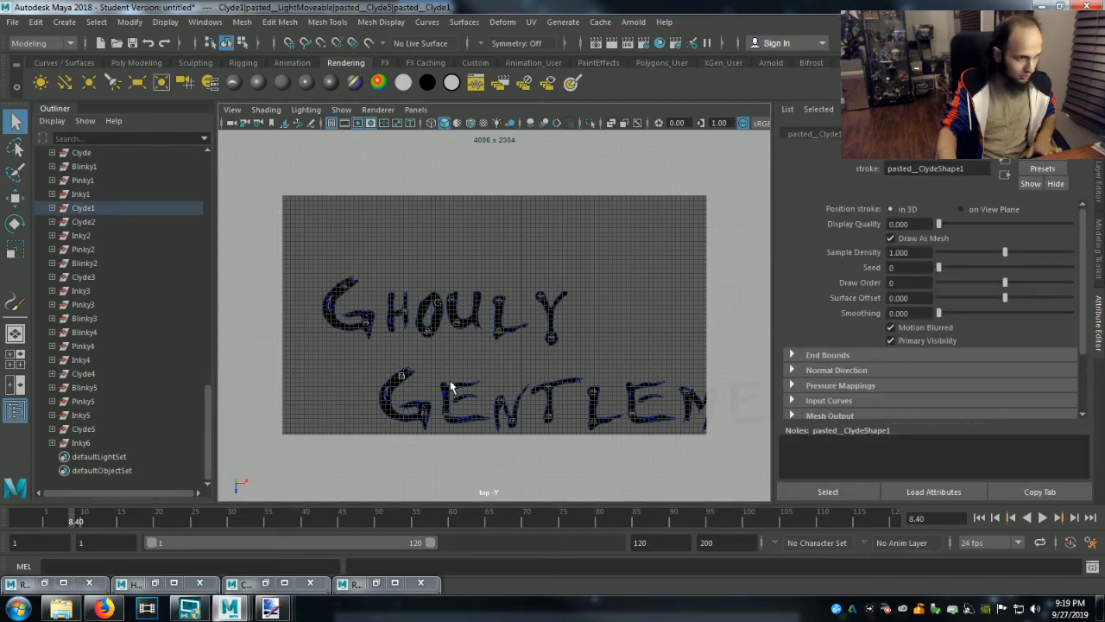
{"action": "middle_click_drag", "start_coordinate": [456, 383], "coordinate": [477, 231], "text": "alt"}
{"action": "right_click_drag", "start_coordinate": [480, 281], "coordinate": [700, 501], "text": "alt"}
{"action": "mouse_move", "coordinate": [520, 386]}
{"action": "middle_mouse_down", "text": "alt"}
{"action": "mouse_move", "coordinate": [665, 596]}
{"action": "mouse_move", "coordinate": [657, 573]}
{"action": "middle_mouse_up", "text": "alt"}
{"action": "mouse_move", "coordinate": [468, 314]}
{"action": "middle_mouse_down", "text": "alt"}
{"action": "mouse_move", "coordinate": [500, 414]}
{"action": "mouse_move", "coordinate": [471, 404]}
{"action": "middle_mouse_up", "text": "alt"}
{"action": "left_click", "coordinate": [522, 385]}
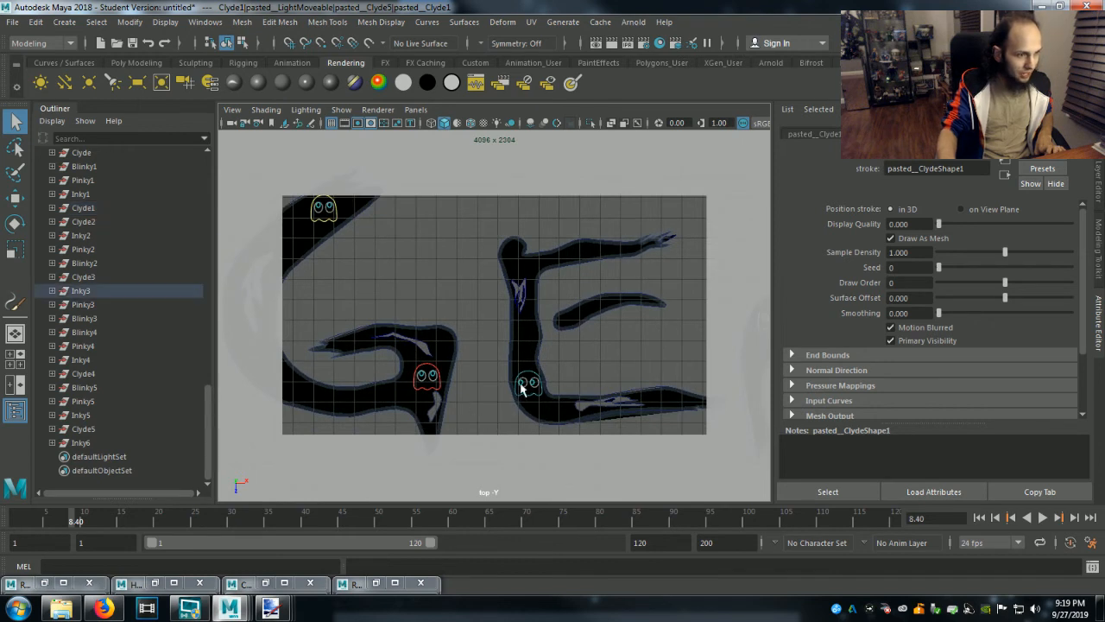
{"action": "left_click", "coordinate": [52, 291]}
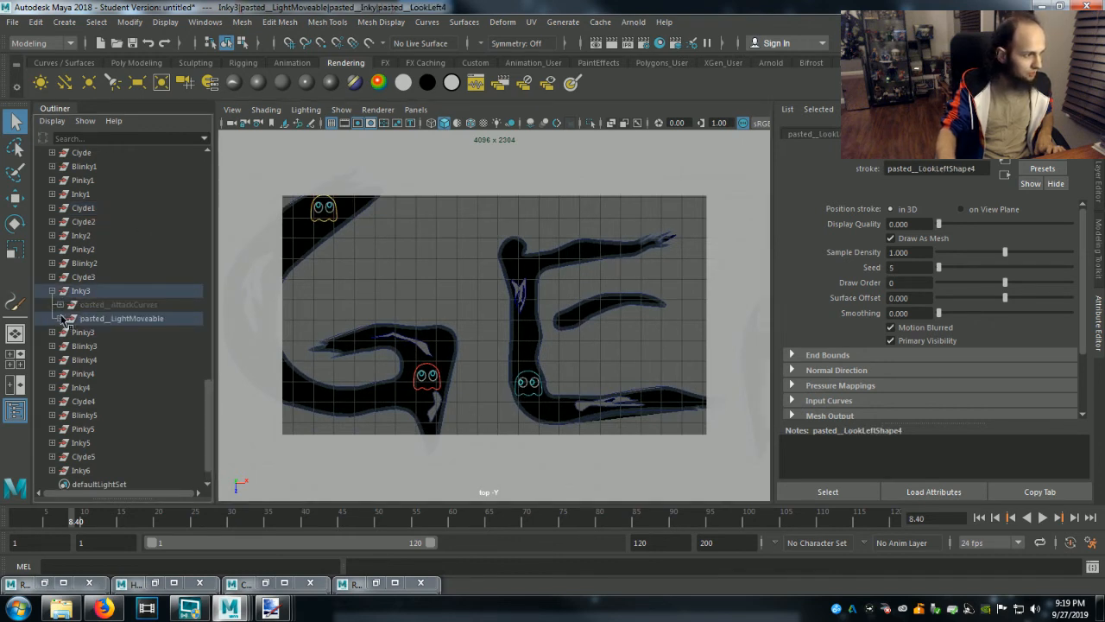
{"action": "left_click", "coordinate": [58, 319]}
{"action": "left_click", "coordinate": [67, 333]}
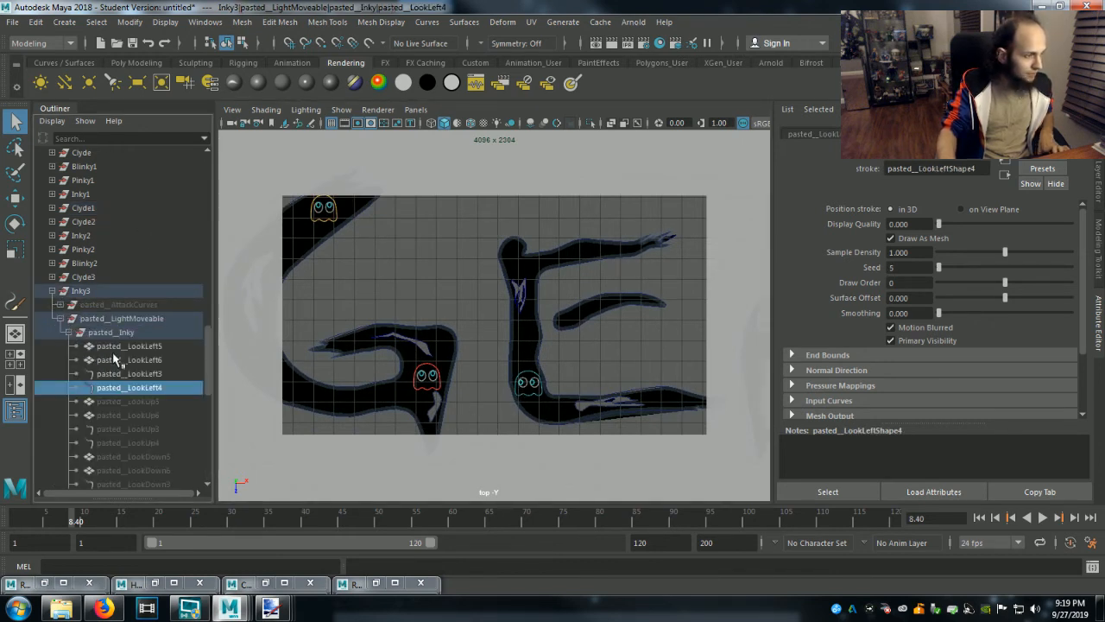
Hide the four left-looking pupil objects of Inky3, pasted__LookLeft3 through pasted__LookLeft6.
{"action": "left_click", "coordinate": [119, 359], "text": "shift"}
{"action": "left_click", "coordinate": [115, 347], "text": "shift"}
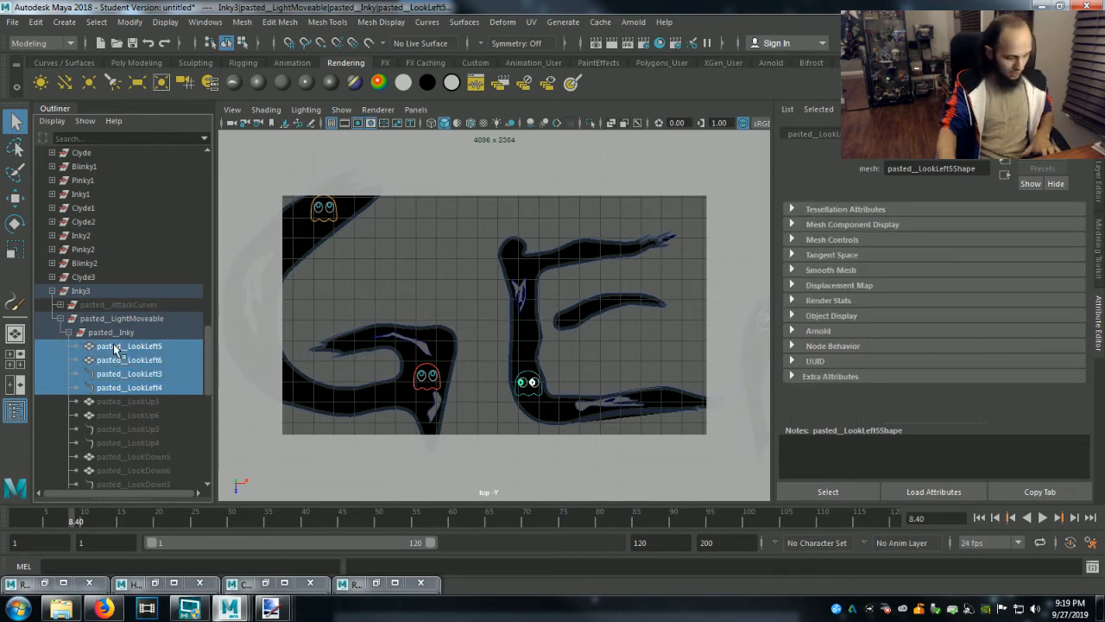
{"action": "key", "text": "ctrl+h"}
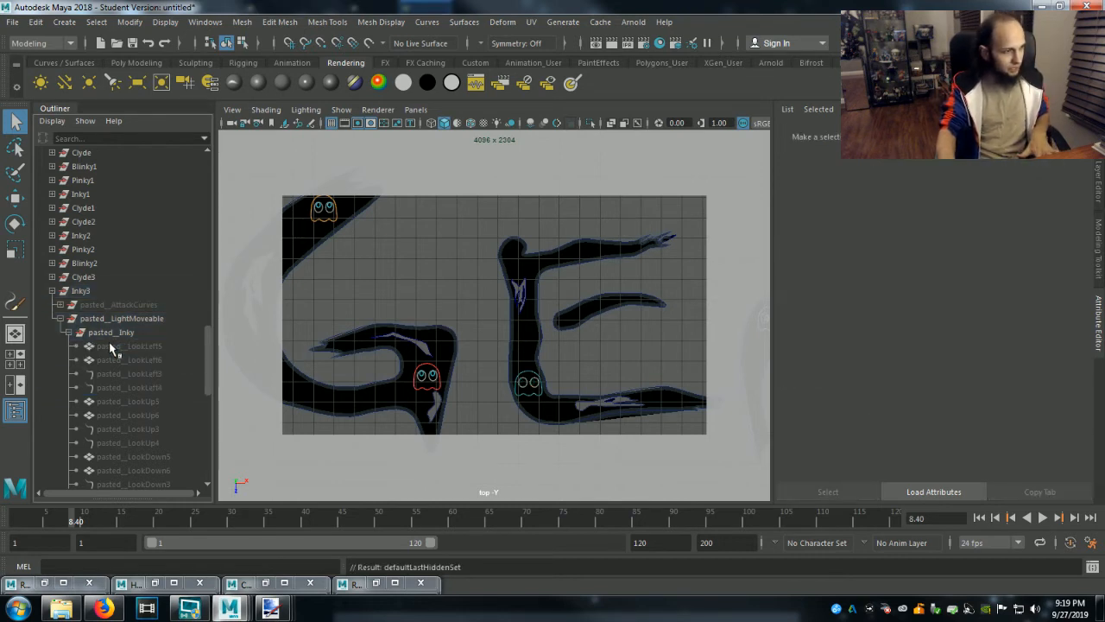
Unhide the four up-looking pupil objects of Inky3, pasted__LookUp3 through pasted__LookUp6, and clear the selection.
{"action": "left_click", "coordinate": [133, 400]}
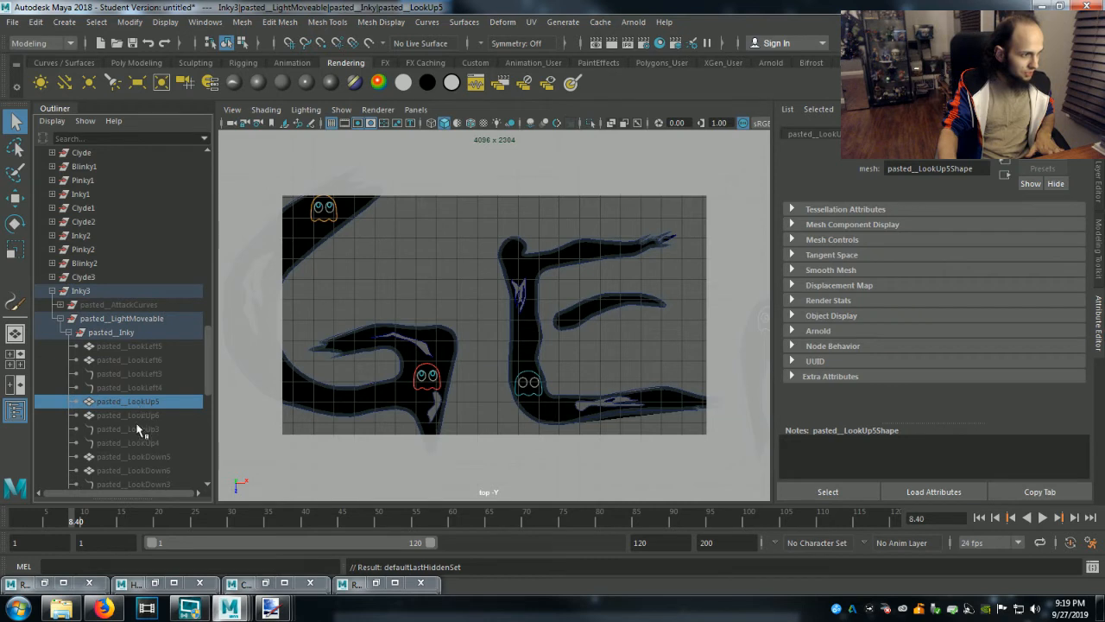
{"action": "left_click", "coordinate": [136, 444], "text": "shift"}
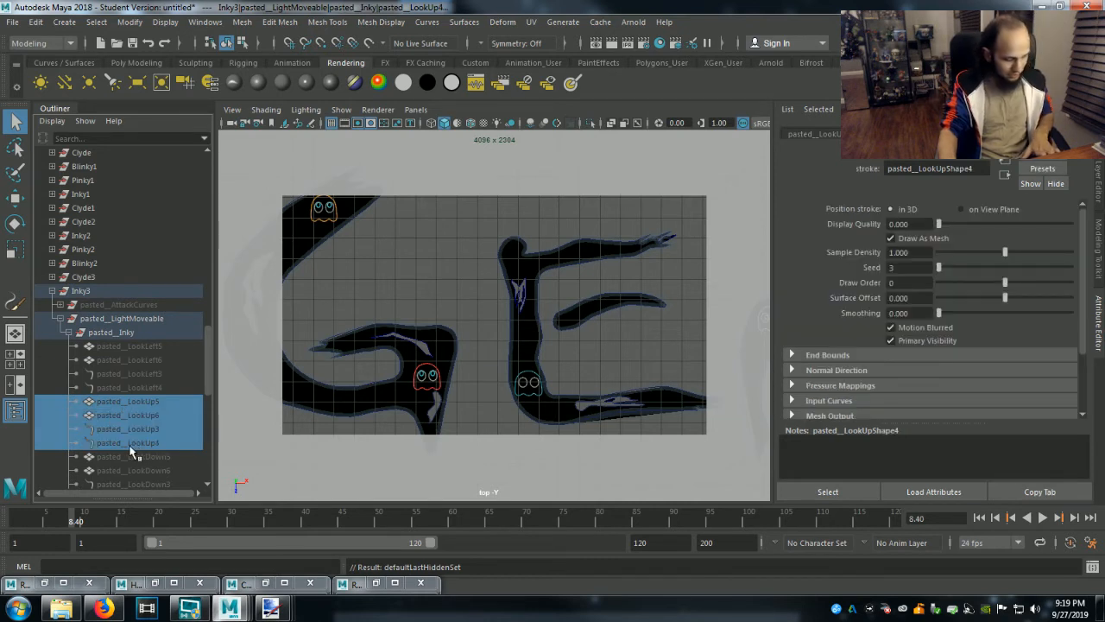
{"action": "left_click", "coordinate": [625, 365]}
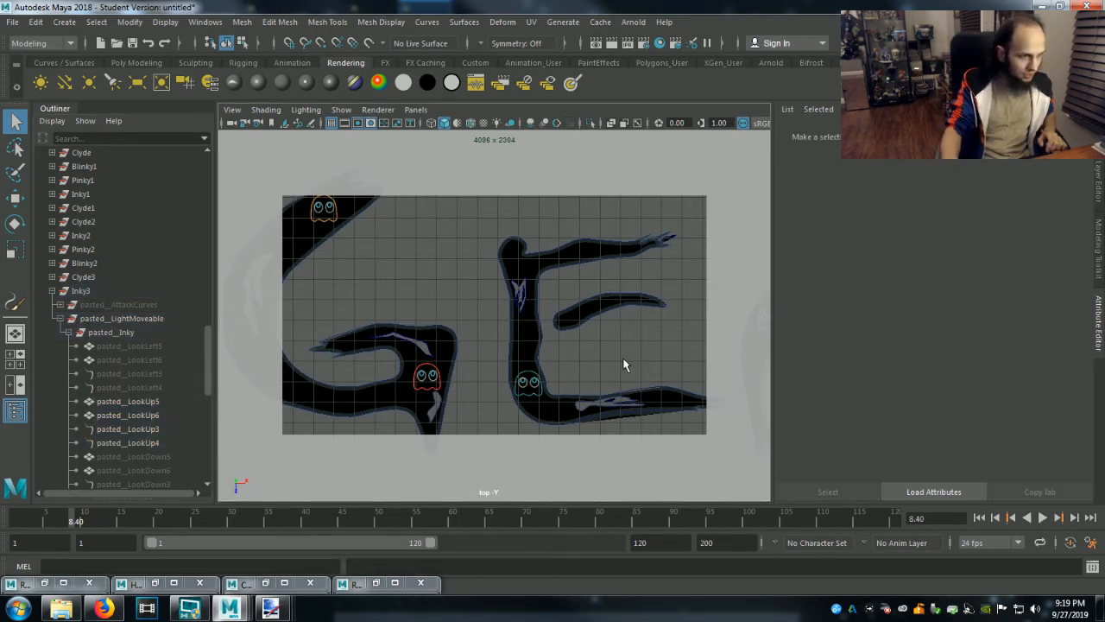
Collapse Inky3, select the ghost at the top of the first N in Gentlemen, and expand Pinky3 down to the objects in pasted__Pinky.
{"action": "left_click", "coordinate": [52, 291]}
{"action": "middle_click_drag", "start_coordinate": [592, 341], "coordinate": [360, 323], "text": "alt"}
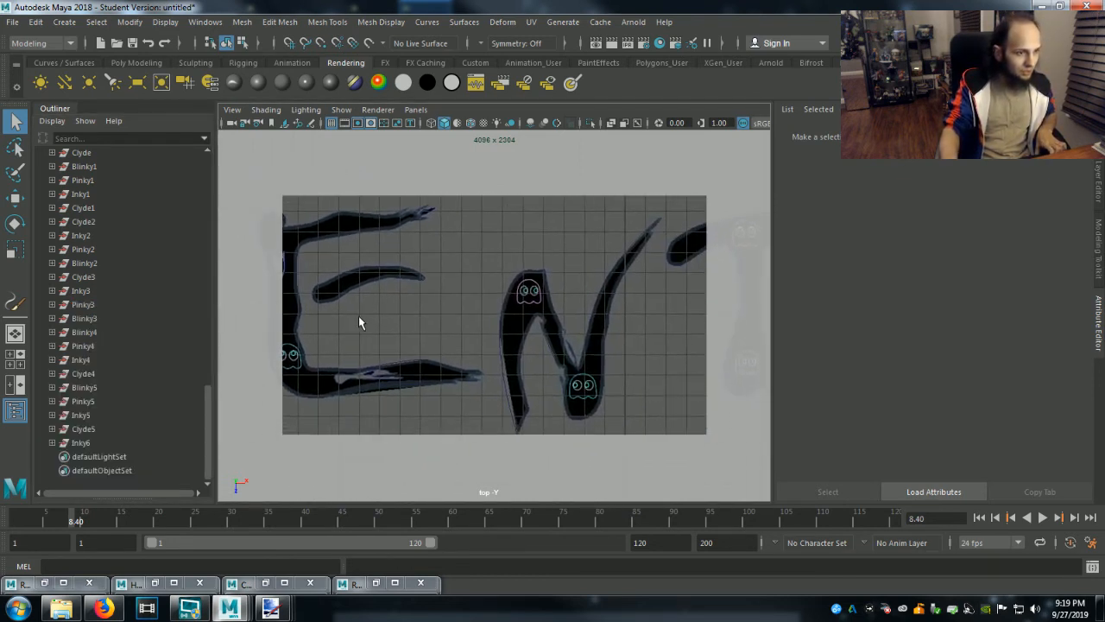
{"action": "left_click", "coordinate": [529, 294]}
{"action": "left_click", "coordinate": [52, 305]}
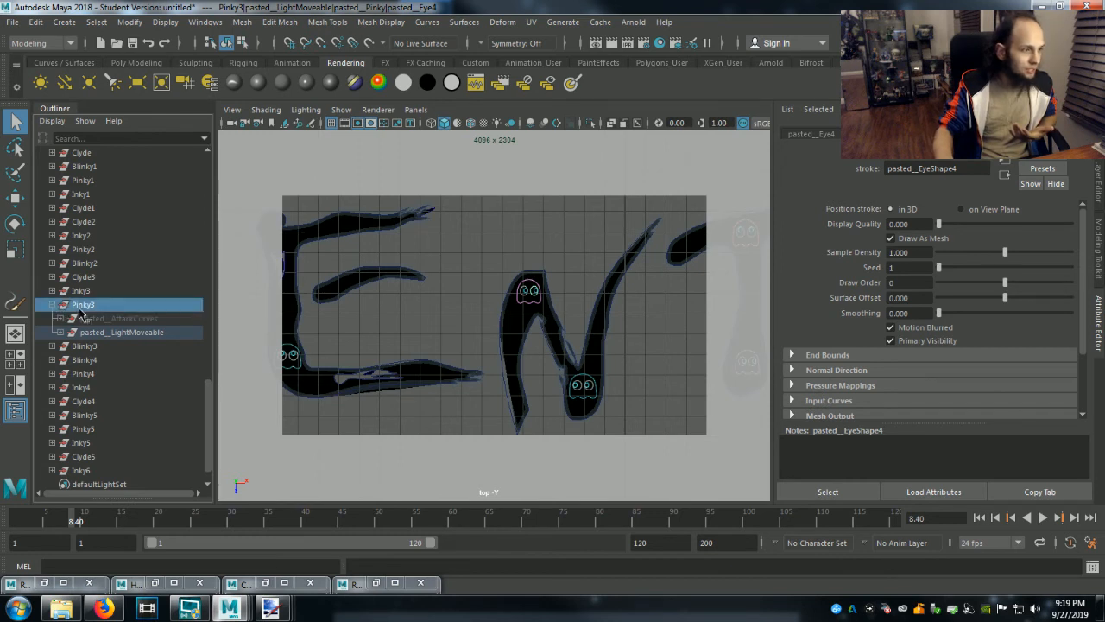
{"action": "left_click", "coordinate": [82, 305]}
{"action": "left_click", "coordinate": [59, 332]}
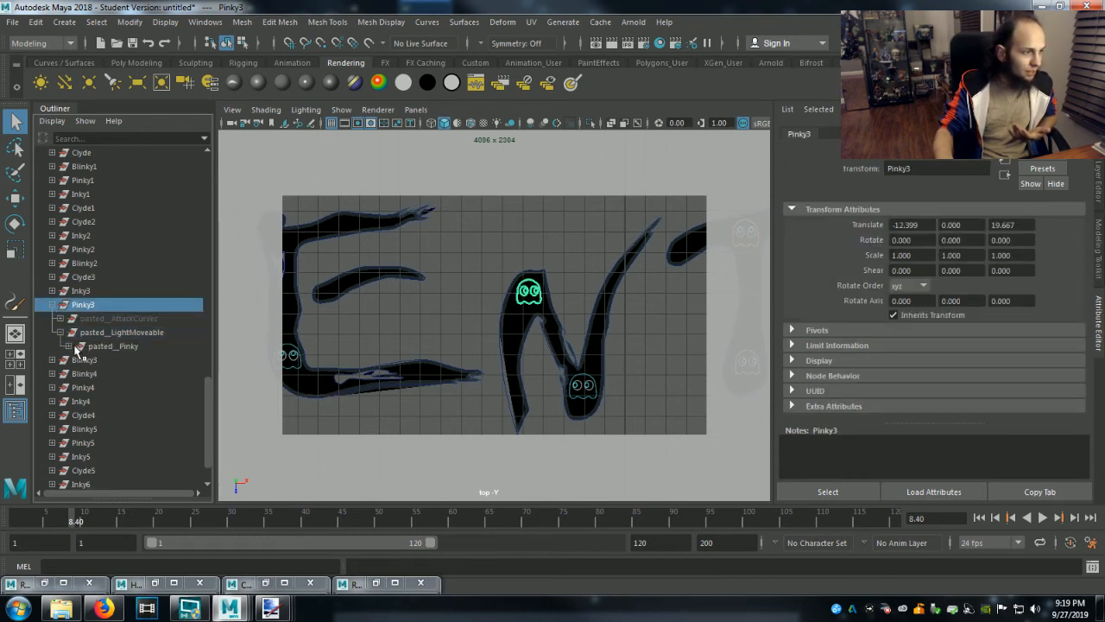
{"action": "left_click", "coordinate": [69, 346]}
{"action": "scroll", "coordinate": [121, 415], "scroll_direction": "down", "scroll_amount": 3}
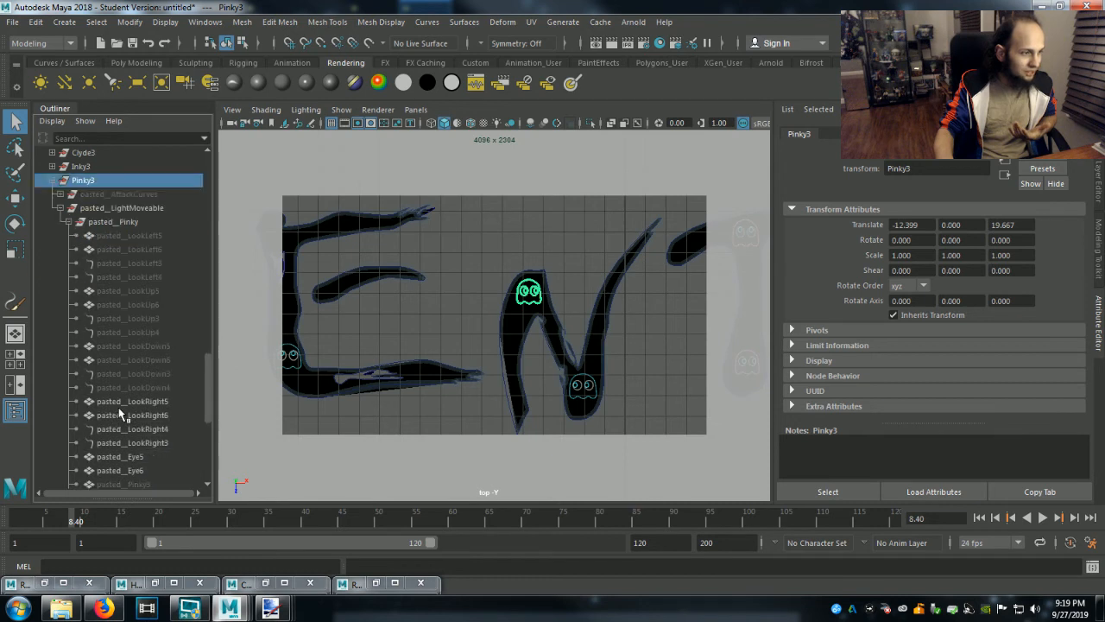
Hide the four right-looking pupil objects of Pinky3, pasted__LookRight3 through pasted__LookRight6.
{"action": "left_click", "coordinate": [121, 415]}
{"action": "left_click", "coordinate": [128, 402]}
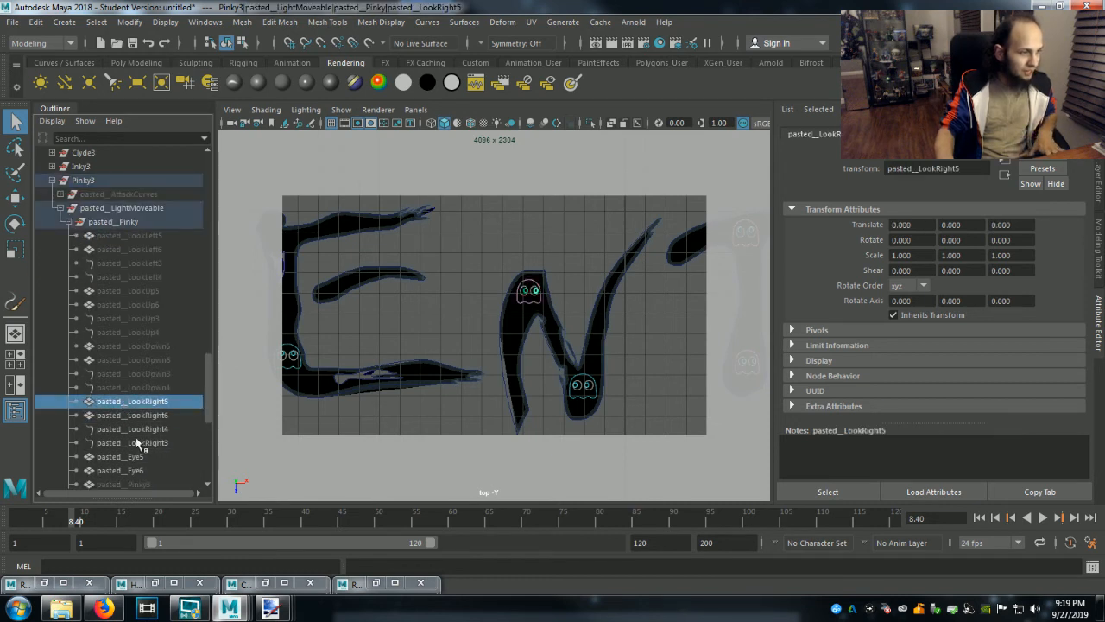
{"action": "left_click", "coordinate": [138, 443], "text": "shift"}
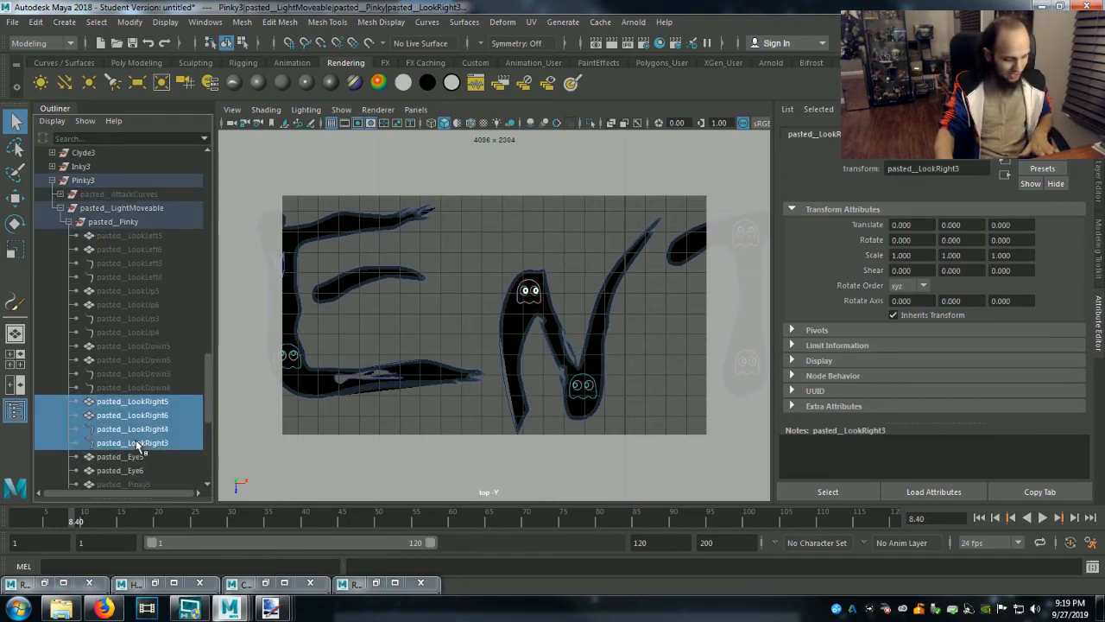
{"action": "key", "text": "ctrl+h"}
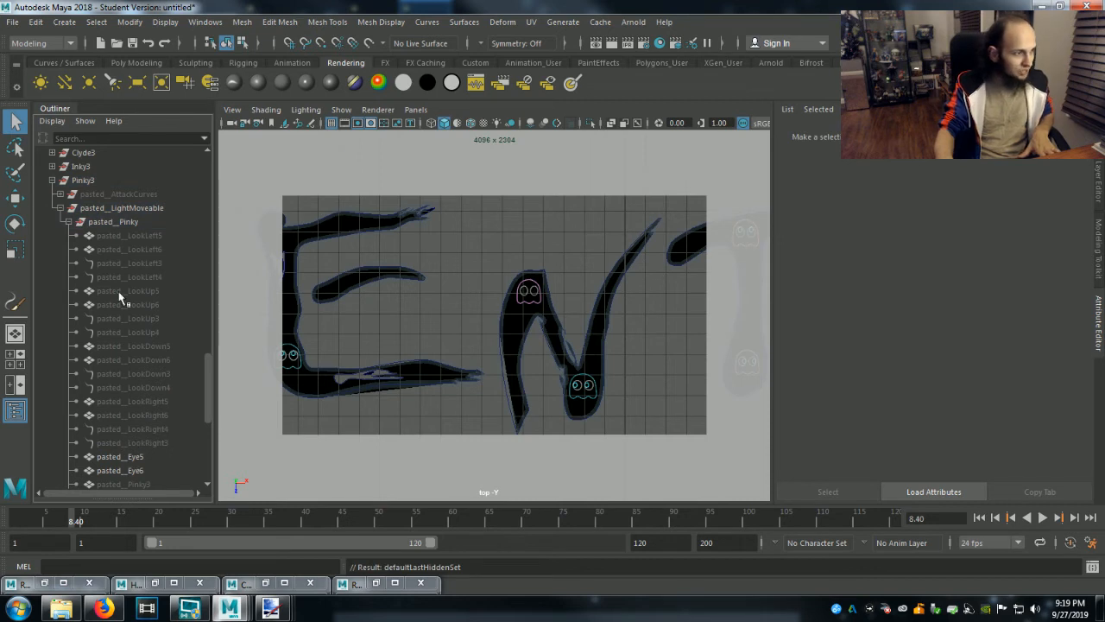
Unhide the four up-looking pupil objects of Pinky3, pasted__LookUp3 through pasted__LookUp6.
{"action": "left_click", "coordinate": [127, 236]}
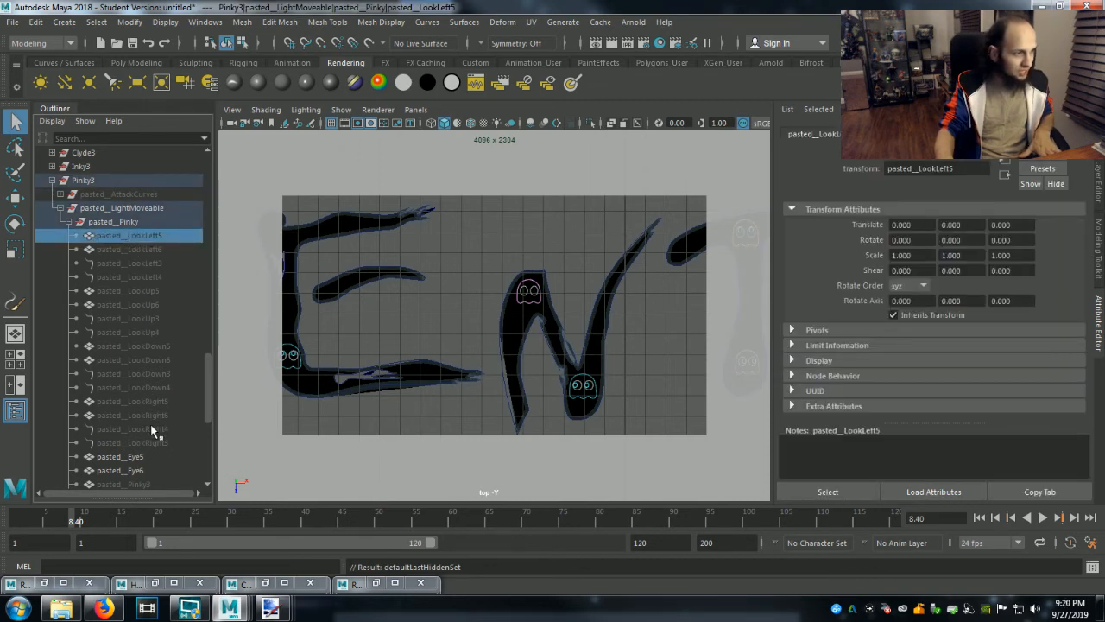
{"action": "left_click", "coordinate": [131, 335]}
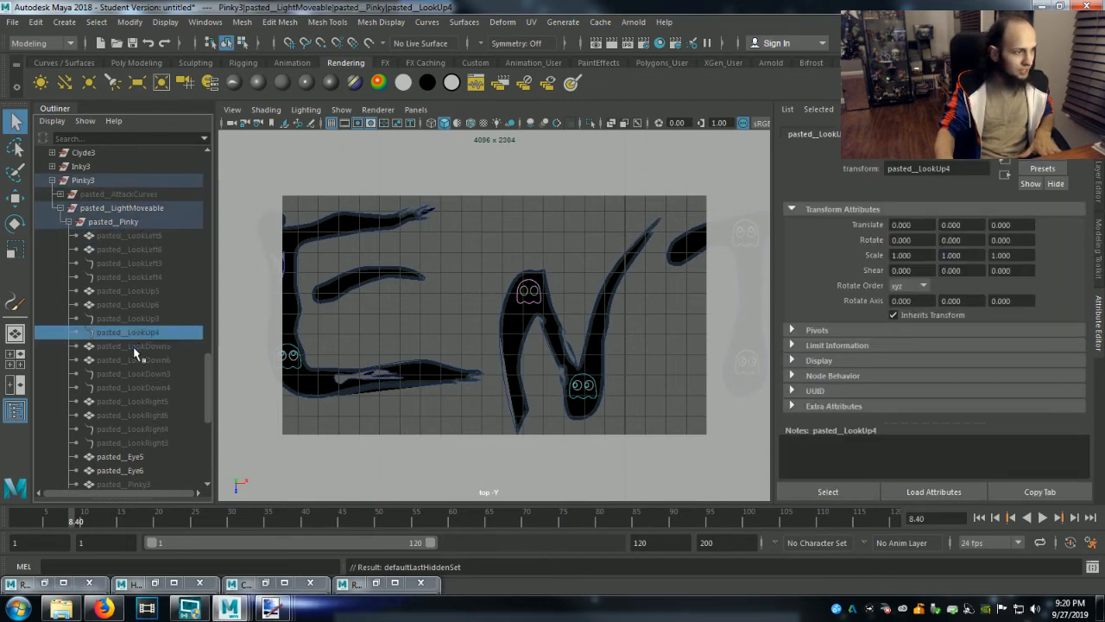
{"action": "left_click", "coordinate": [130, 291], "text": "shift"}
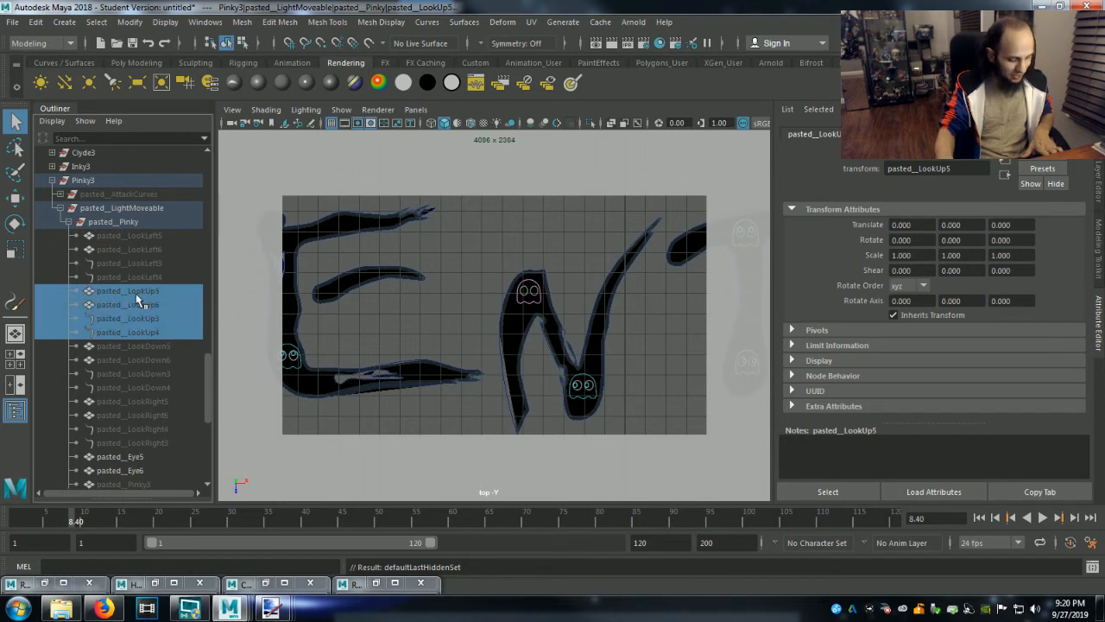
{"action": "key", "text": "shift+h"}
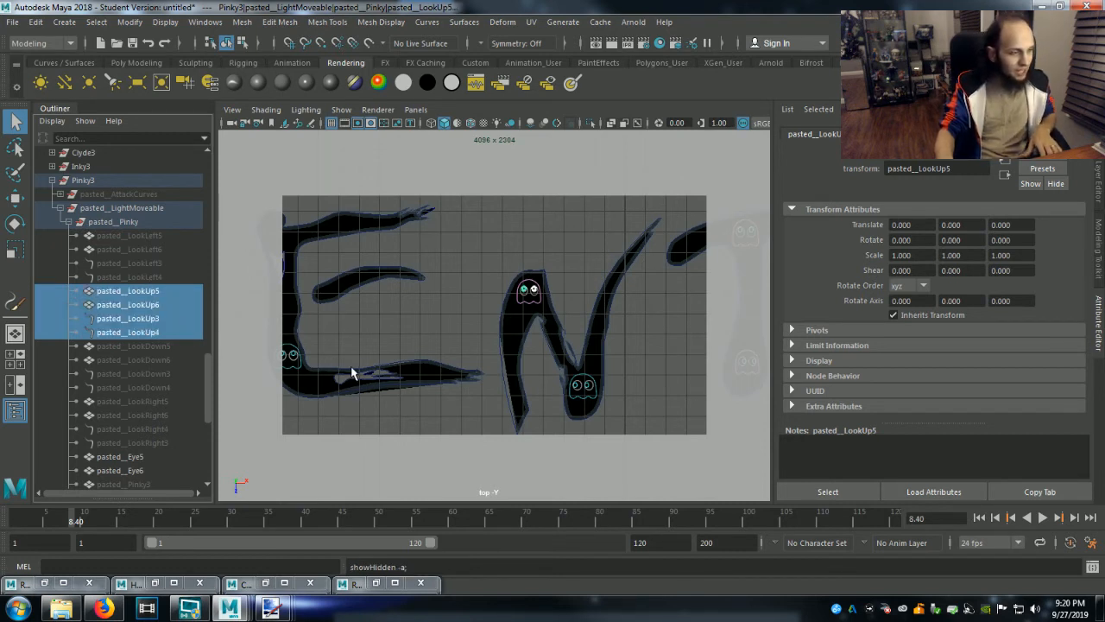
Select the ghost at the bottom of the first N, collapse Pinky3, and expand Inky4 down to the objects in pasted__Inky.
{"action": "left_click", "coordinate": [578, 391]}
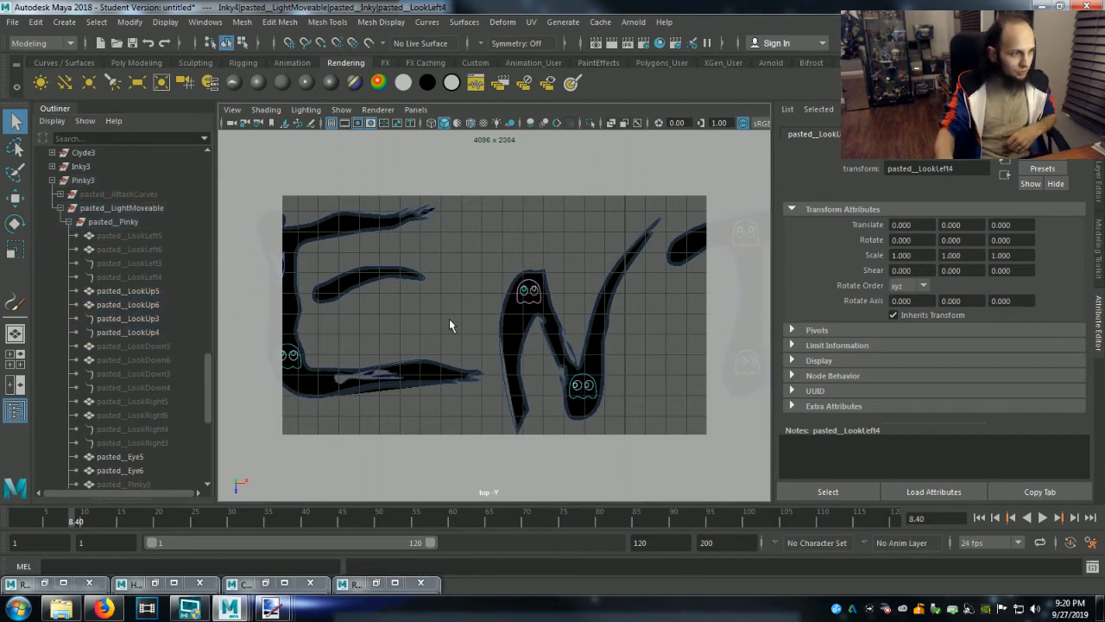
{"action": "left_click", "coordinate": [52, 180]}
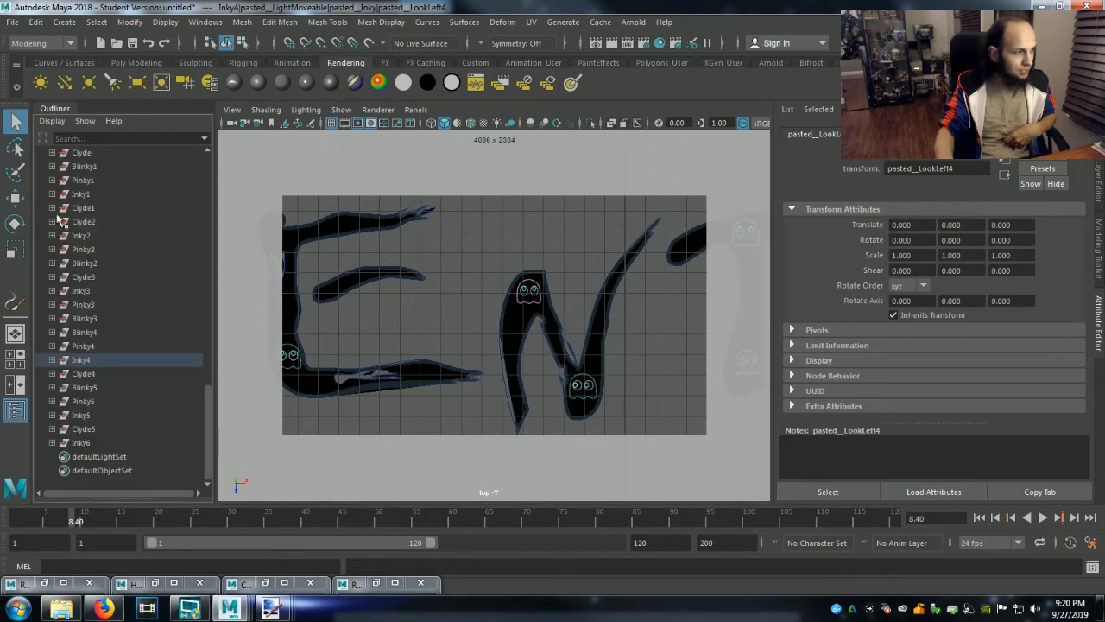
{"action": "left_click", "coordinate": [52, 360]}
{"action": "left_click", "coordinate": [58, 386]}
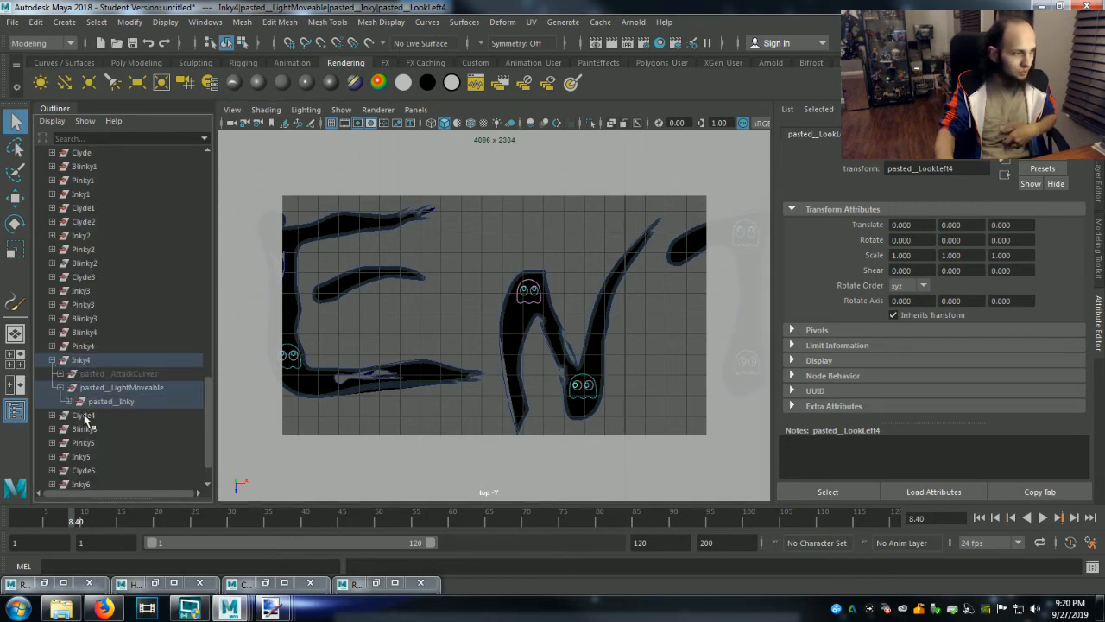
{"action": "left_click", "coordinate": [66, 402]}
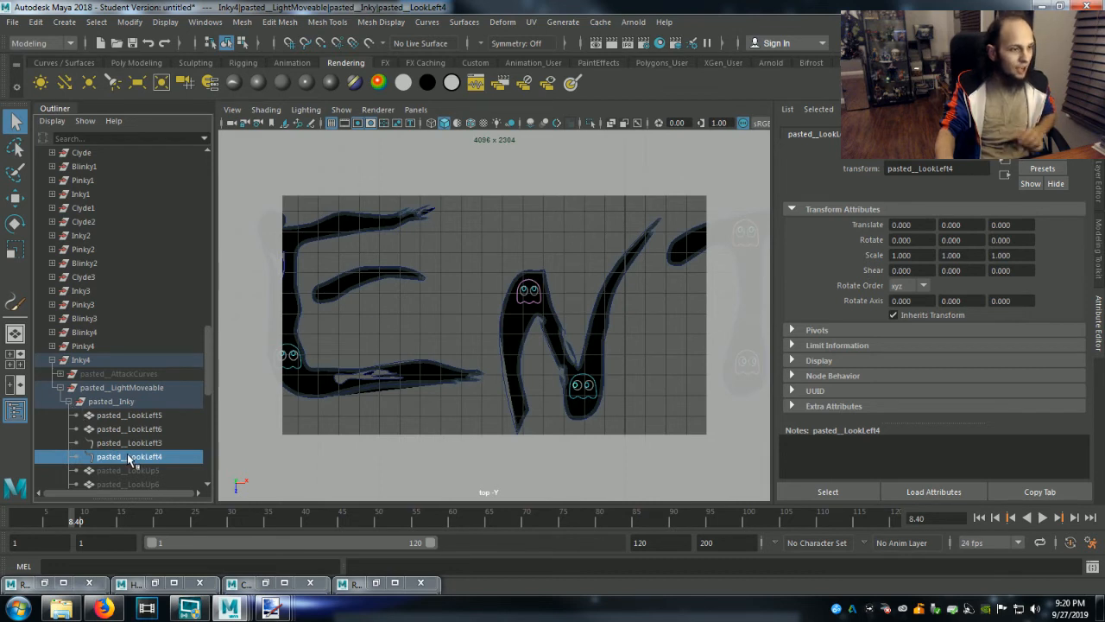
Hide Inky4's pupil objects pasted__LookLeft3 through pasted__LookLeft6 and unhide pasted__LookUp3 through pasted__LookUp6, leaving nothing selected.
{"action": "left_click", "coordinate": [128, 416], "text": "shift"}
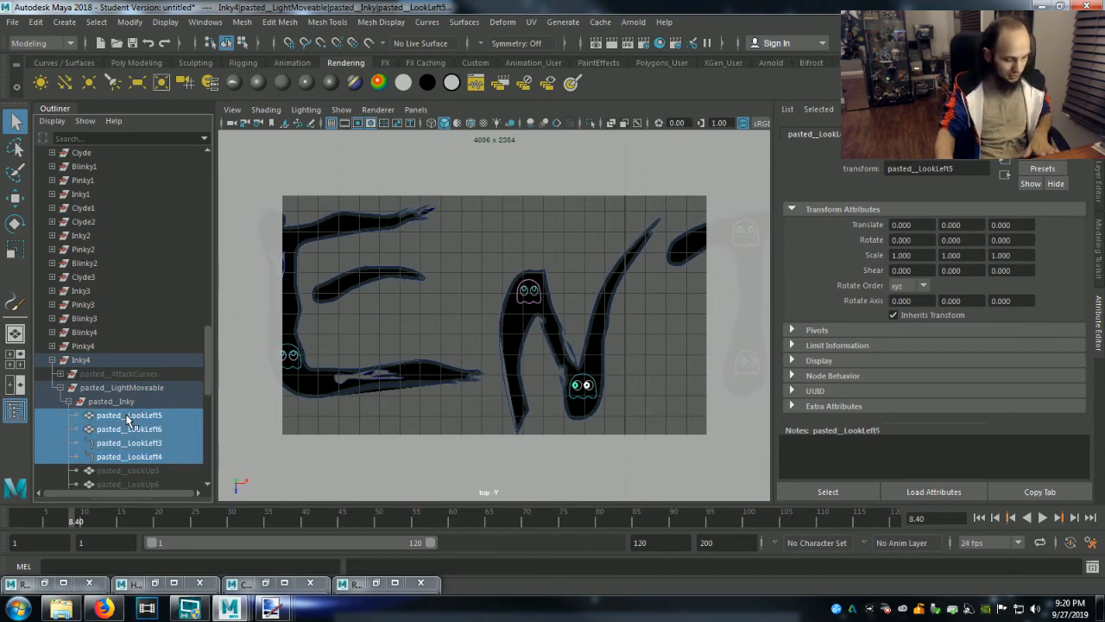
{"action": "key", "text": "ctrl+h"}
{"action": "scroll", "coordinate": [124, 428], "scroll_direction": "down", "scroll_amount": 3}
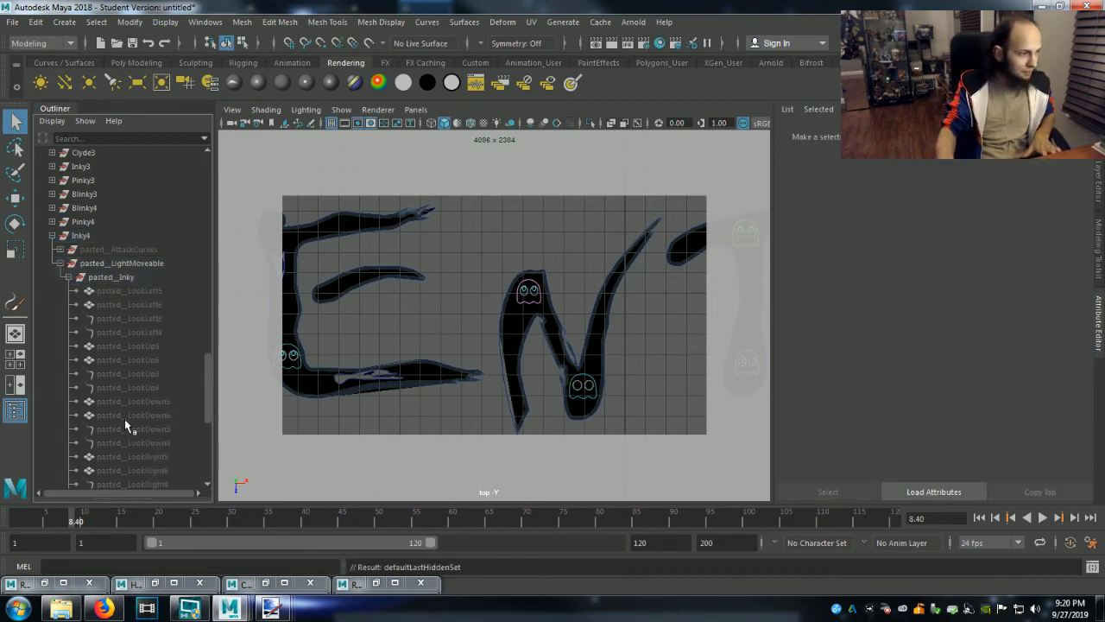
{"action": "left_click", "coordinate": [135, 347]}
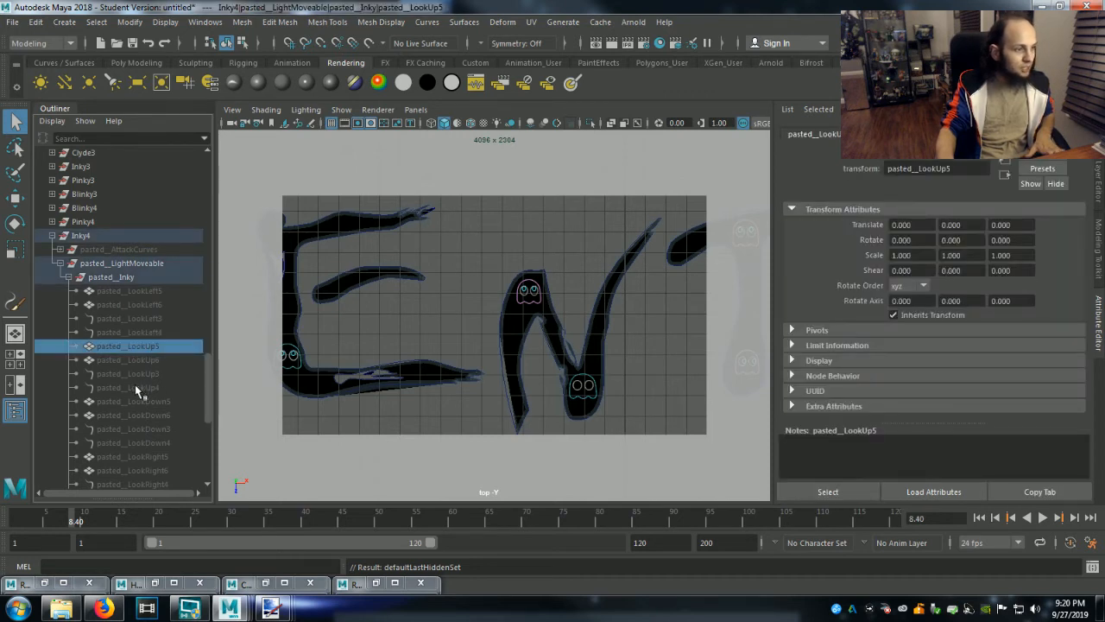
{"action": "left_click", "coordinate": [150, 388], "text": "shift"}
{"action": "key", "text": "shift+h"}
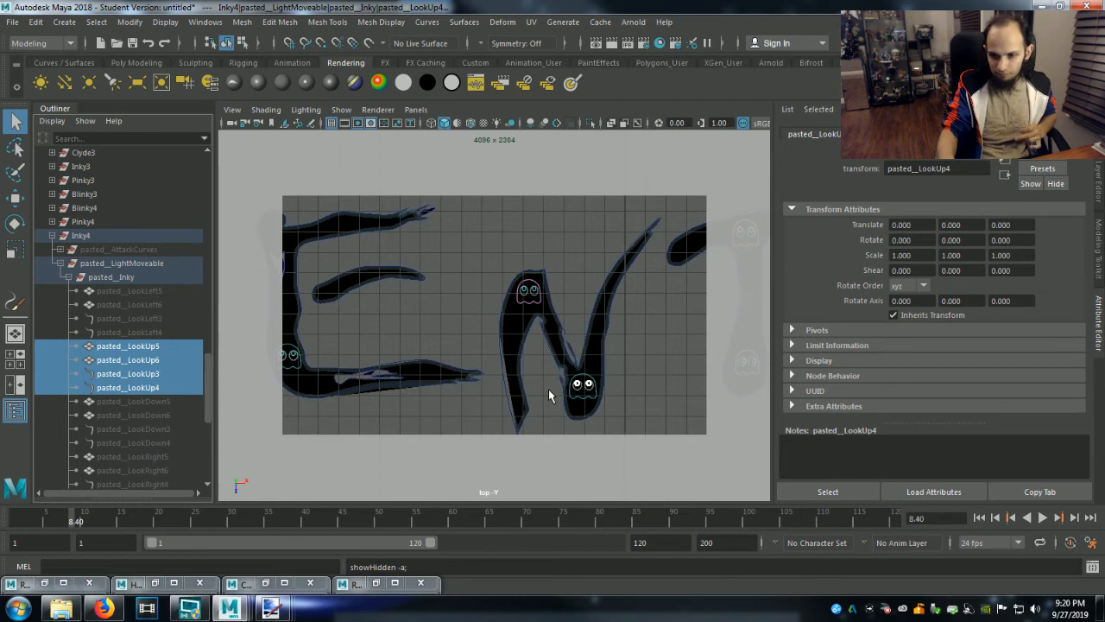
{"action": "left_click", "coordinate": [645, 373]}
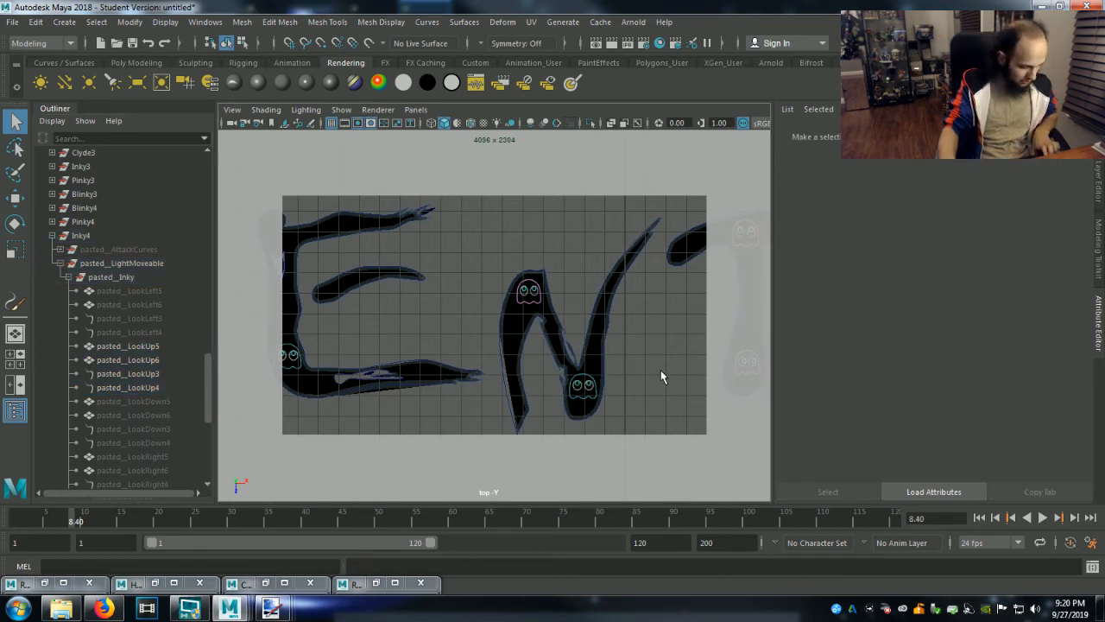
Select the ghost at the bottom of the T, collapse Inky4, and expand Pinky4 down to the objects in pasted__Pinky.
{"action": "middle_click_drag", "start_coordinate": [679, 368], "coordinate": [399, 380], "text": "alt"}
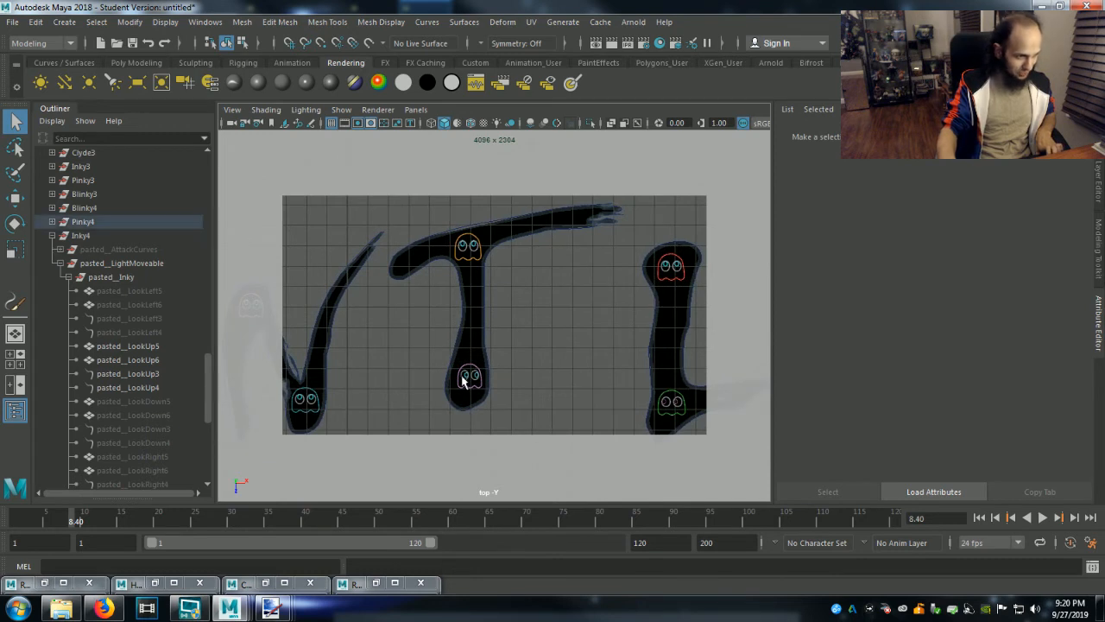
{"action": "left_click", "coordinate": [448, 385]}
{"action": "left_click", "coordinate": [52, 234]}
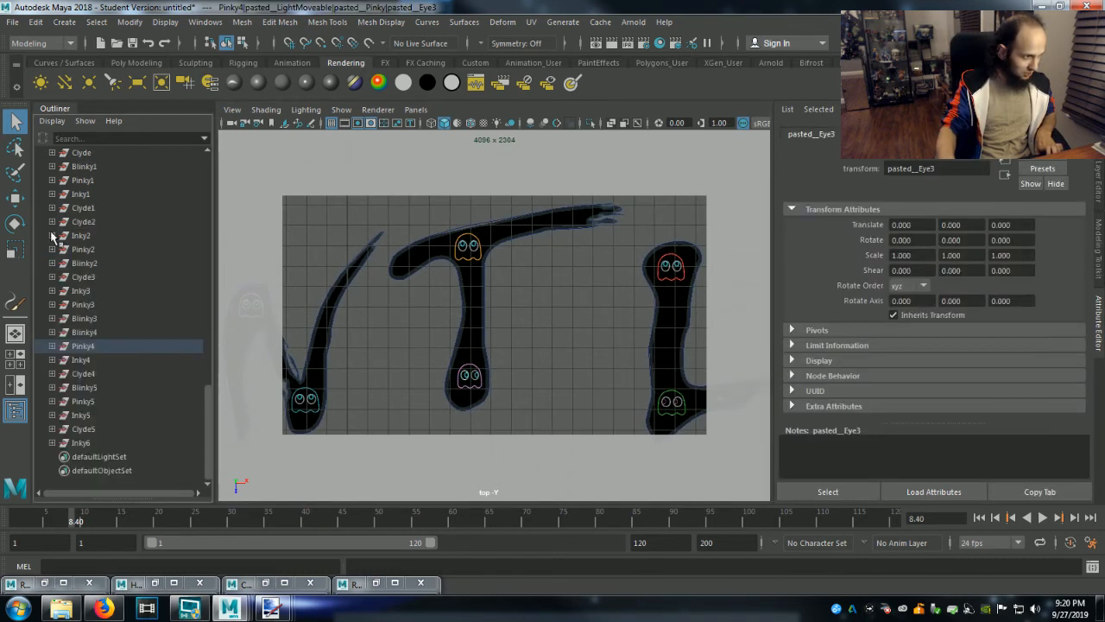
{"action": "left_click", "coordinate": [53, 346]}
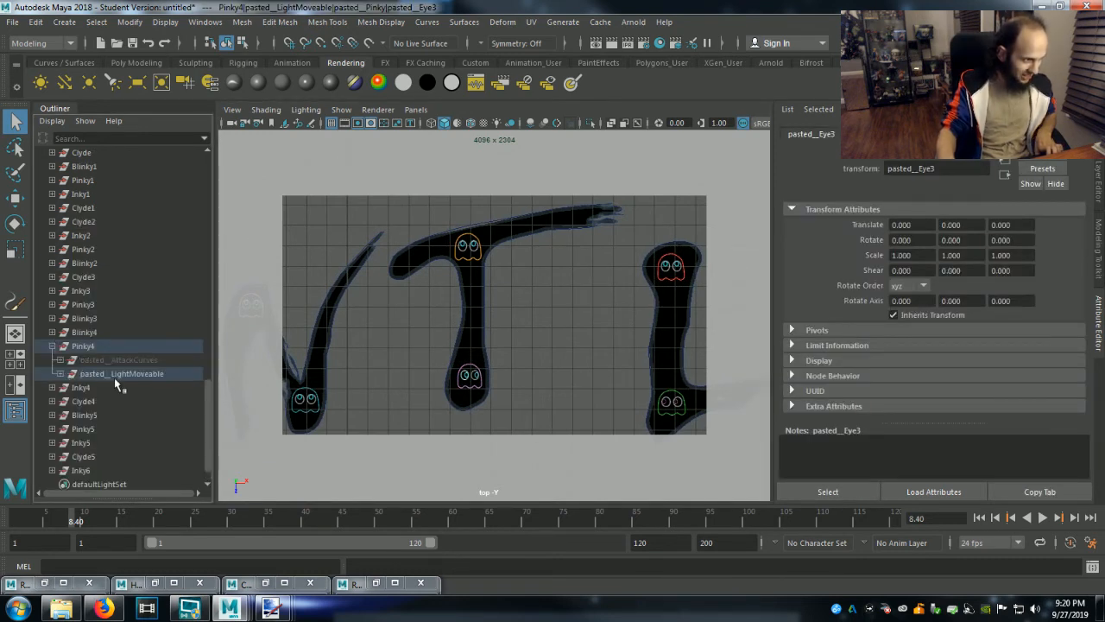
{"action": "left_click", "coordinate": [60, 374]}
{"action": "left_click", "coordinate": [69, 388]}
{"action": "scroll", "coordinate": [107, 432], "scroll_direction": "down", "scroll_amount": 4}
Hide the four right-looking pupil objects of Pinky4, pasted__LookRight3 through pasted__LookRight6.
{"action": "left_click", "coordinate": [119, 429]}
{"action": "left_click", "coordinate": [117, 389], "text": "shift"}
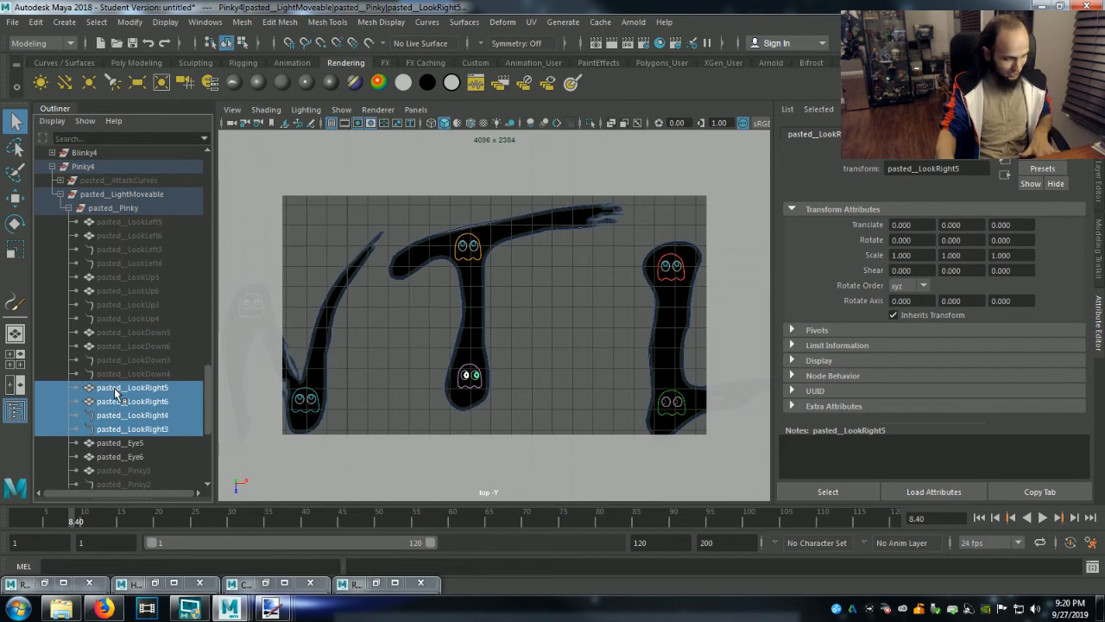
{"action": "key", "text": "ctrl+h"}
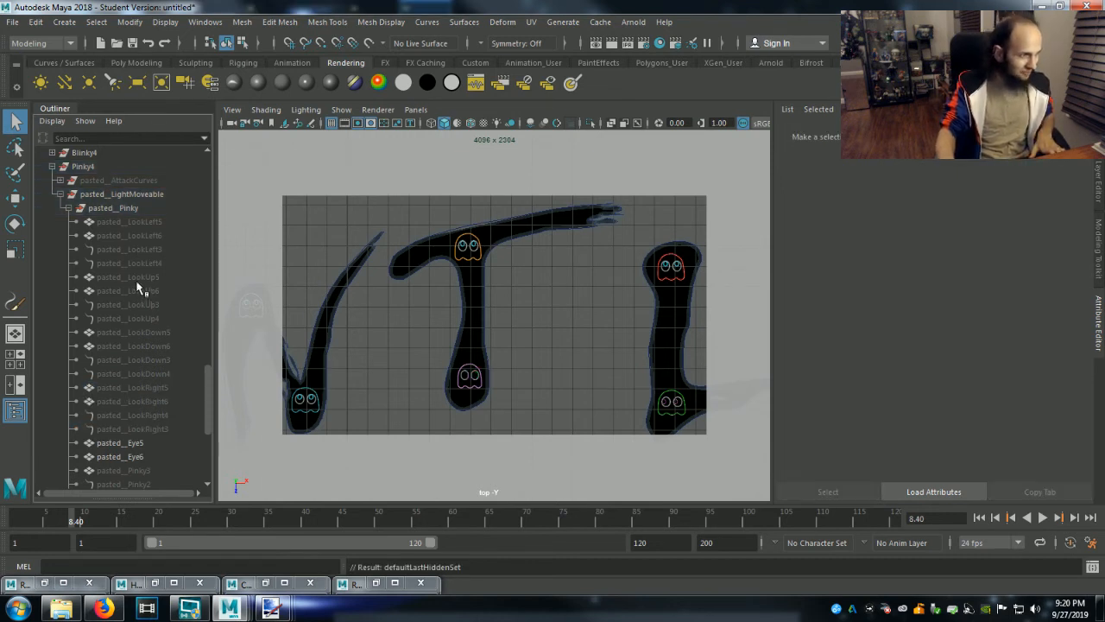
Unhide the four up-looking pupil objects of Pinky4, pasted__LookUp3 through pasted__LookUp6, then collapse Pinky4 and clear the selection.
{"action": "left_click", "coordinate": [131, 277]}
{"action": "left_click", "coordinate": [134, 318], "text": "shift"}
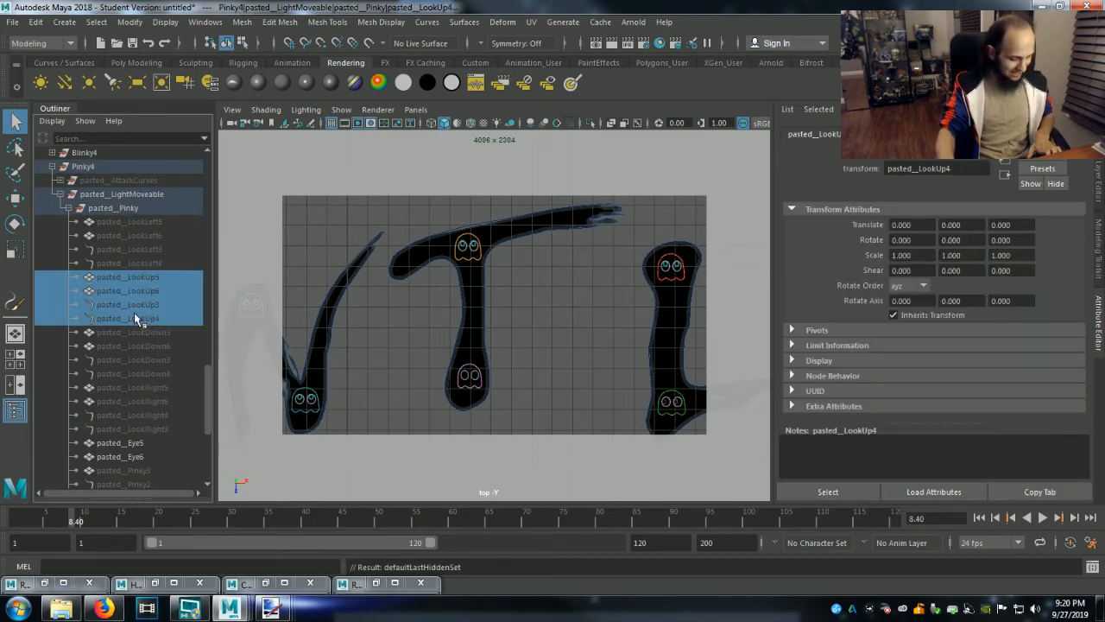
{"action": "key", "text": "shift+h"}
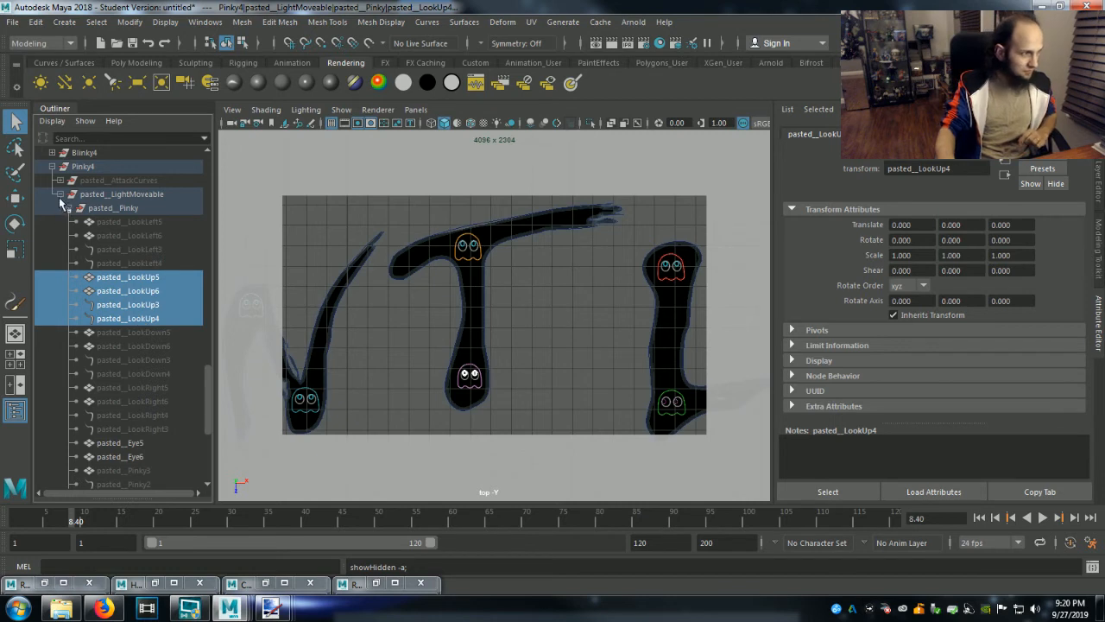
{"action": "left_click", "coordinate": [52, 166]}
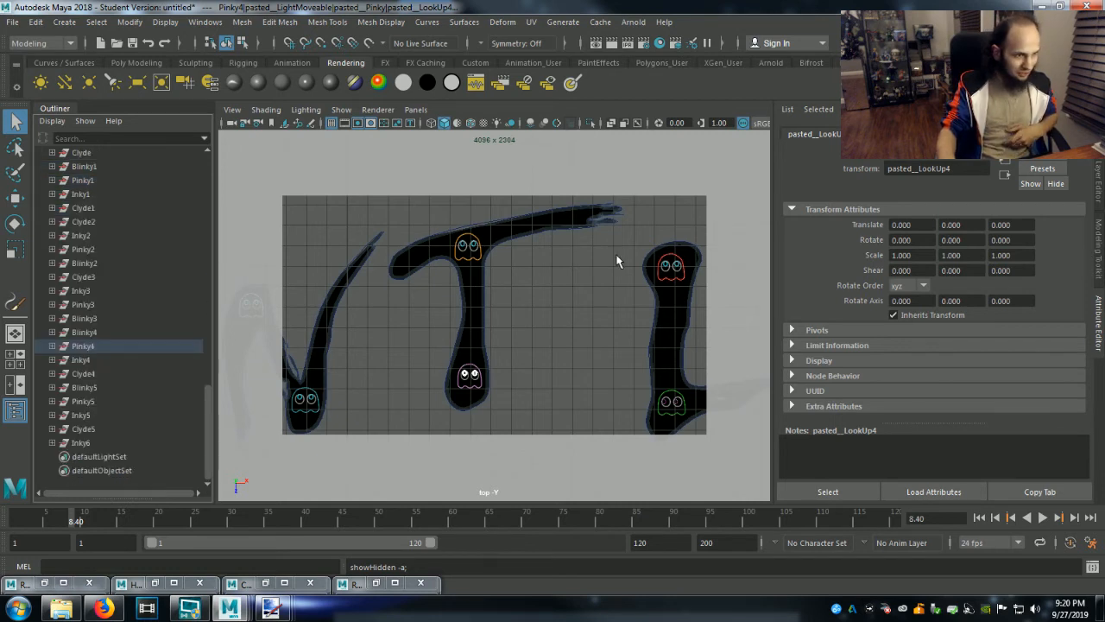
{"action": "left_click", "coordinate": [624, 403]}
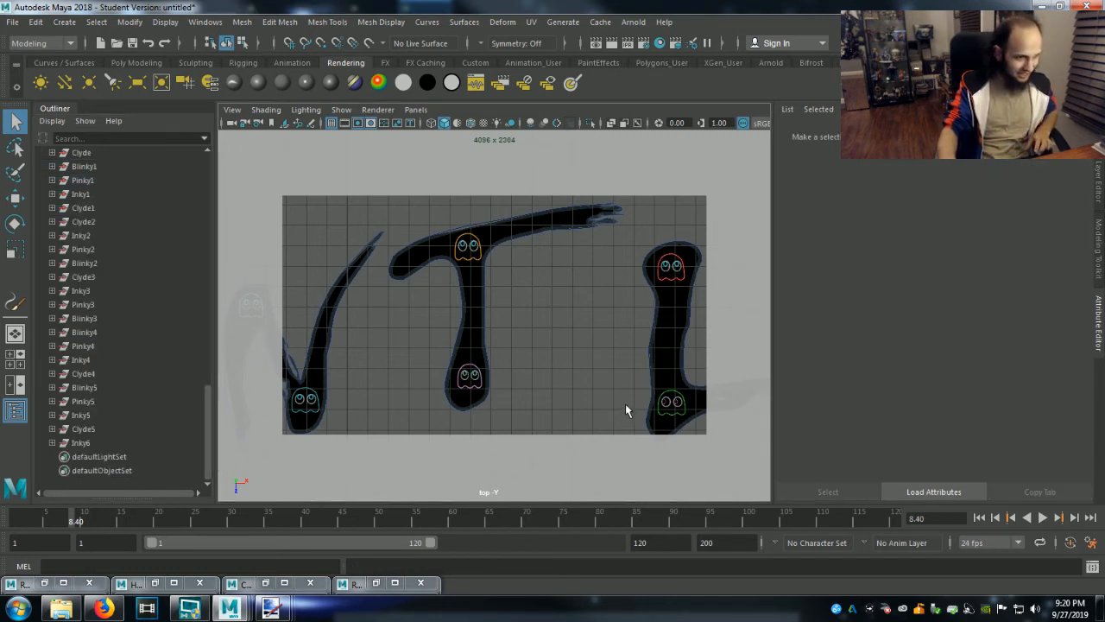
Select the ghost at the upper left of the M in Gentlemen and expand Inky5 down to the objects in pasted__Inky.
{"action": "middle_click_drag", "start_coordinate": [630, 407], "coordinate": [467, 374], "text": "alt"}
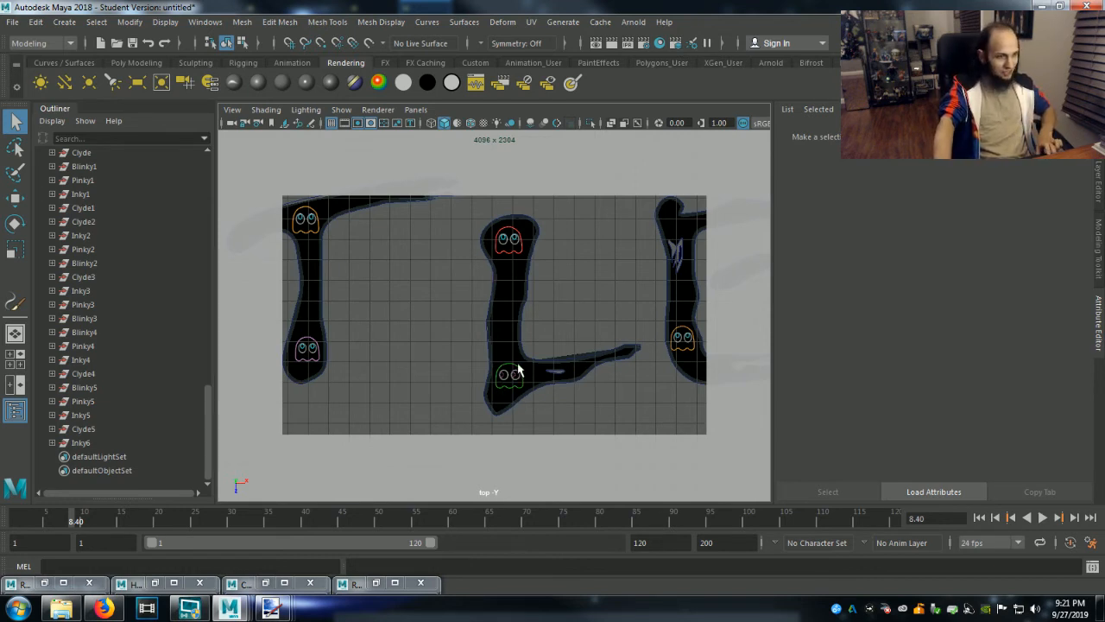
{"action": "middle_click_drag", "start_coordinate": [518, 372], "coordinate": [324, 388], "text": "alt"}
{"action": "middle_click_drag", "start_coordinate": [625, 346], "coordinate": [442, 346], "text": "alt"}
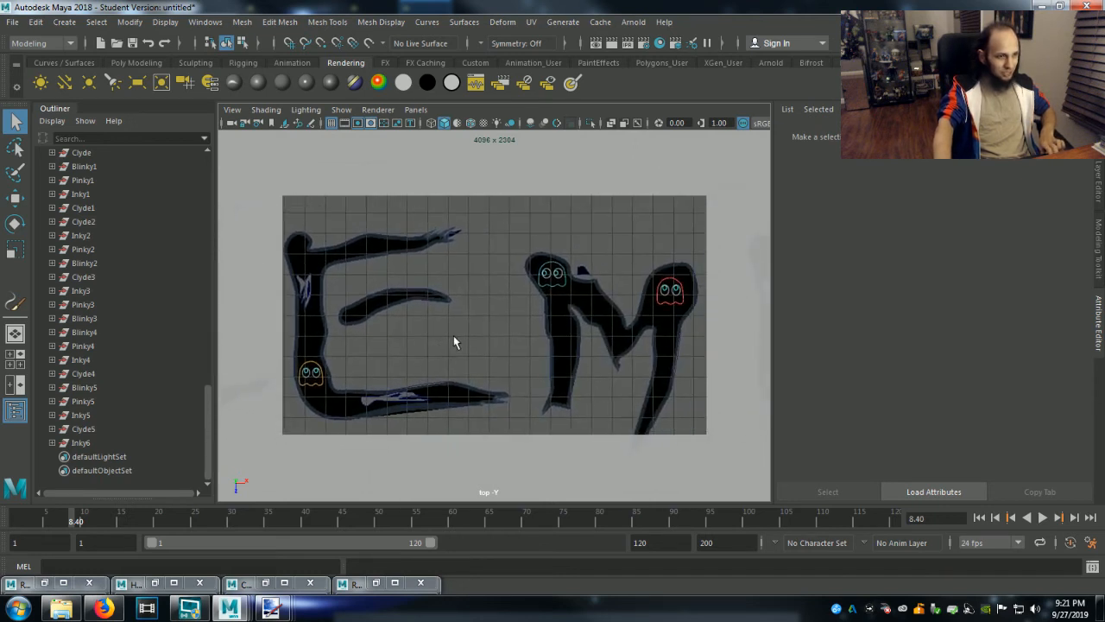
{"action": "left_click", "coordinate": [557, 278]}
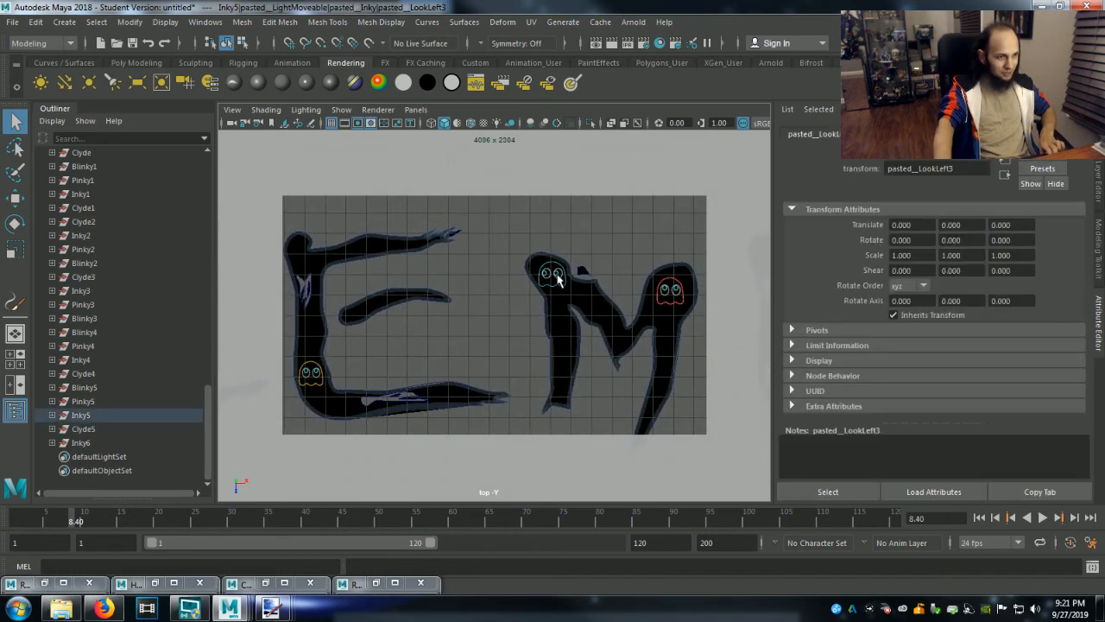
{"action": "left_click", "coordinate": [53, 415]}
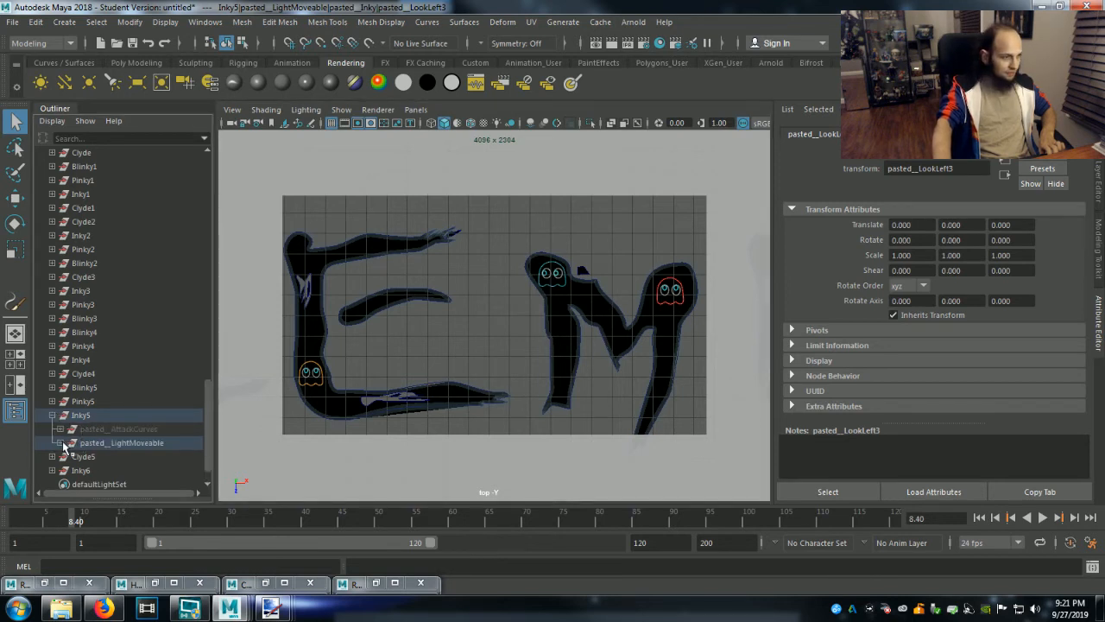
{"action": "left_click", "coordinate": [60, 443]}
{"action": "left_click", "coordinate": [68, 456]}
{"action": "scroll", "coordinate": [76, 462], "scroll_direction": "down", "scroll_amount": 4}
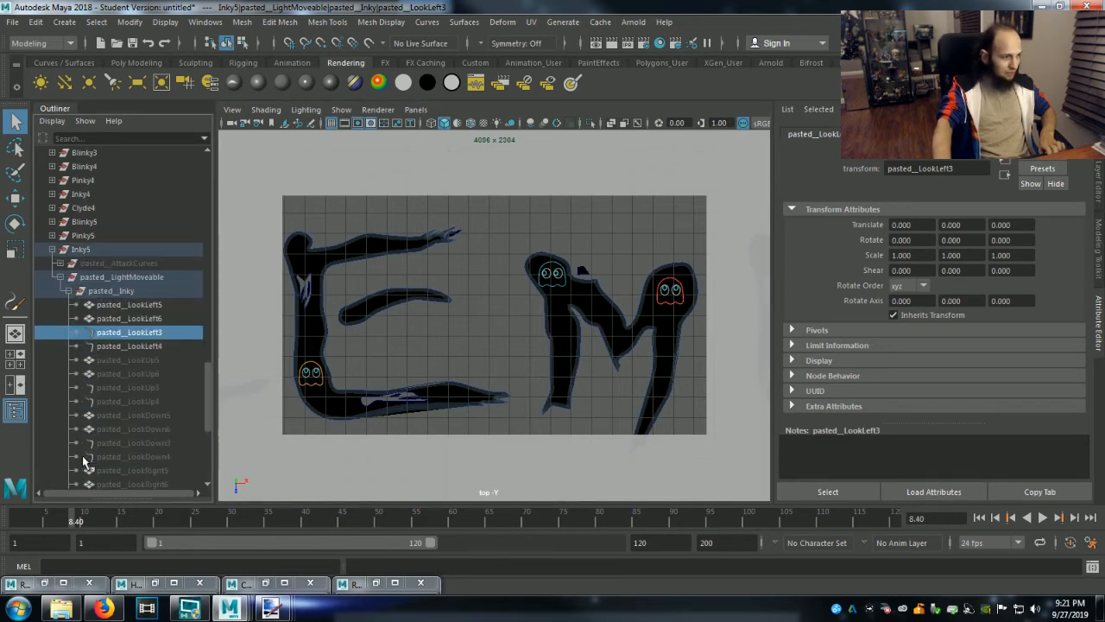
Hide the four left-looking pupil objects of Inky5, pasted__LookLeft3 through pasted__LookLeft6.
{"action": "left_click", "coordinate": [134, 308]}
{"action": "left_click", "coordinate": [127, 346], "text": "shift"}
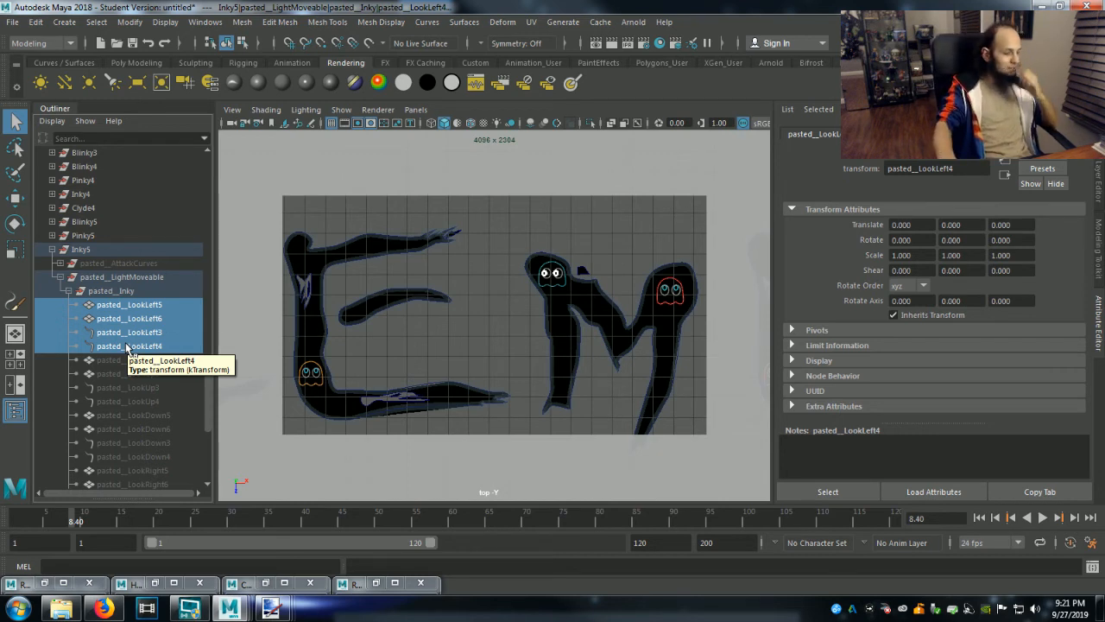
{"action": "key", "text": "ctrl+h"}
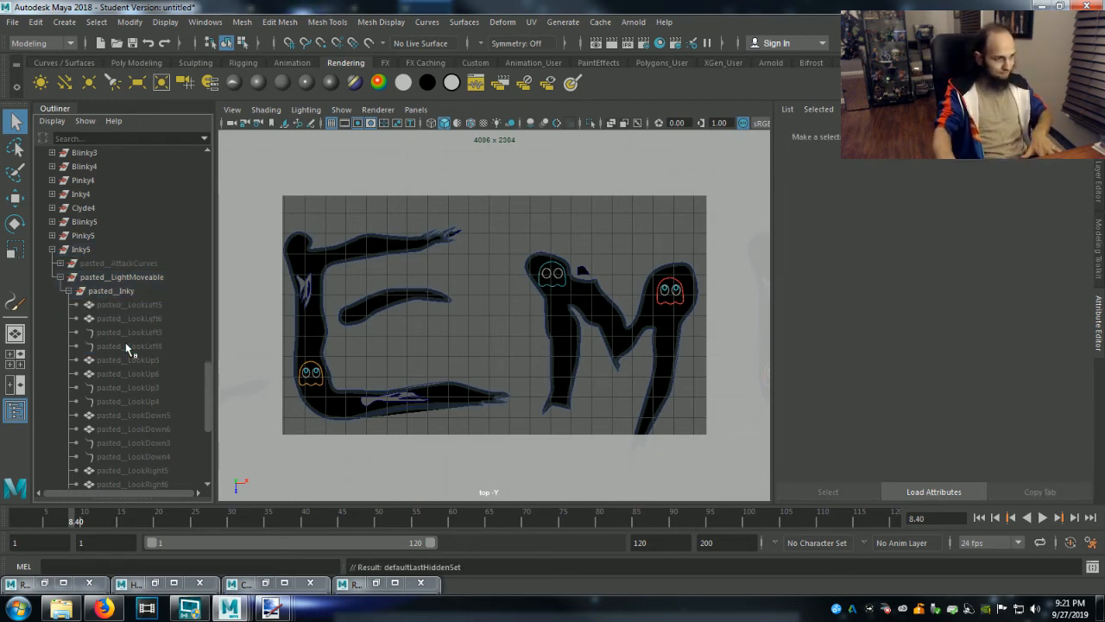
Unhide the four up-looking pupil objects of Inky5, pasted__LookUp3 through pasted__LookUp6.
{"action": "scroll", "coordinate": [123, 406], "scroll_direction": "down", "scroll_amount": 1}
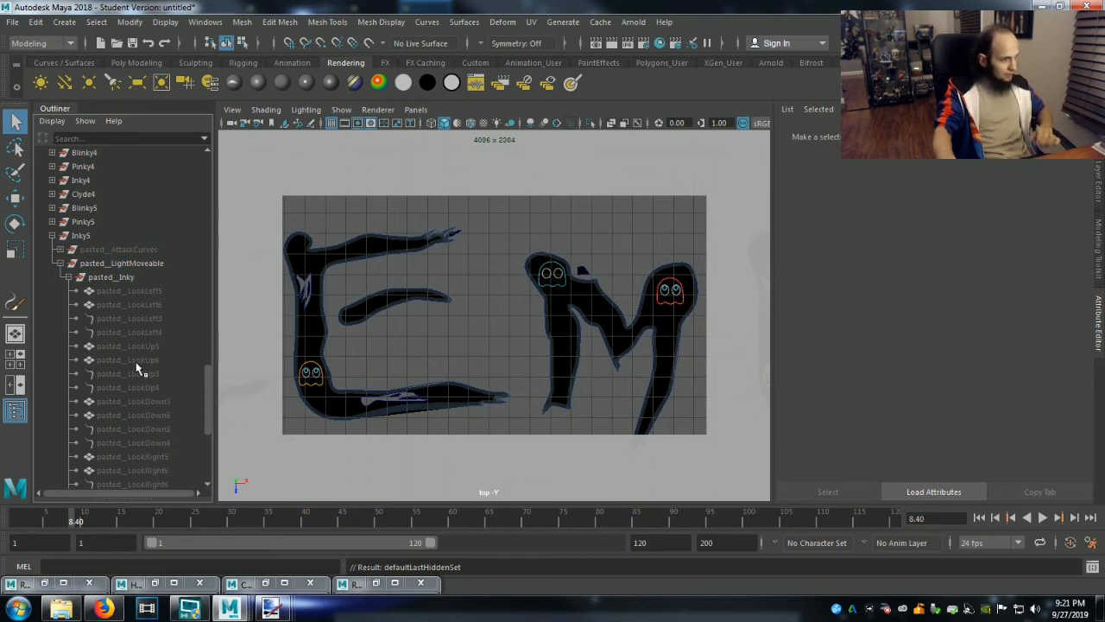
{"action": "left_click", "coordinate": [136, 345]}
{"action": "left_click", "coordinate": [145, 389], "text": "shift"}
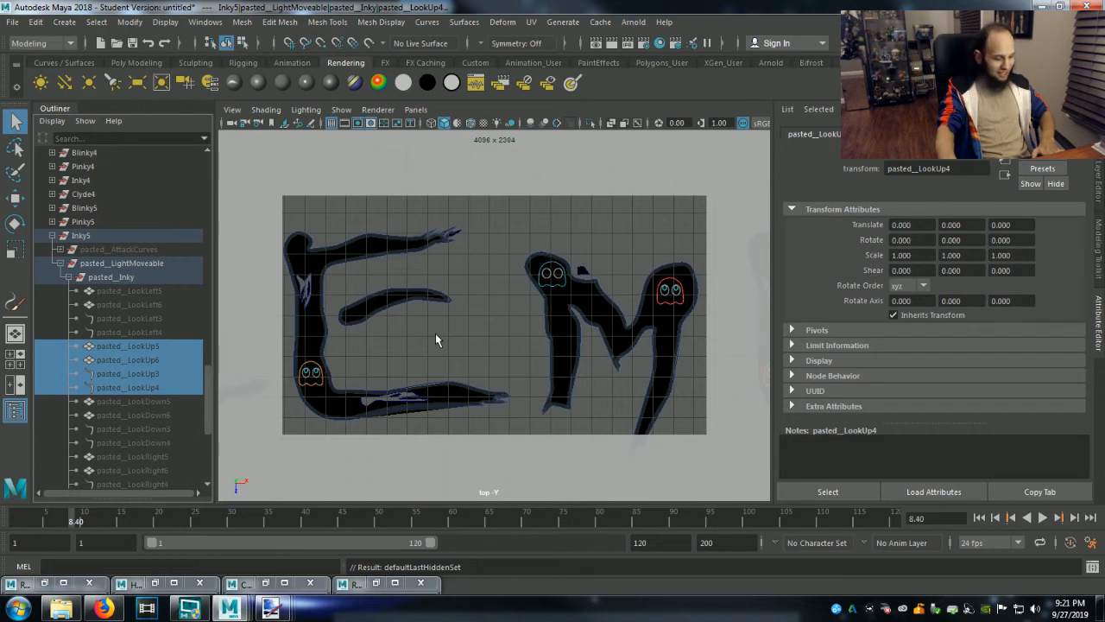
{"action": "key", "text": "shift+h"}
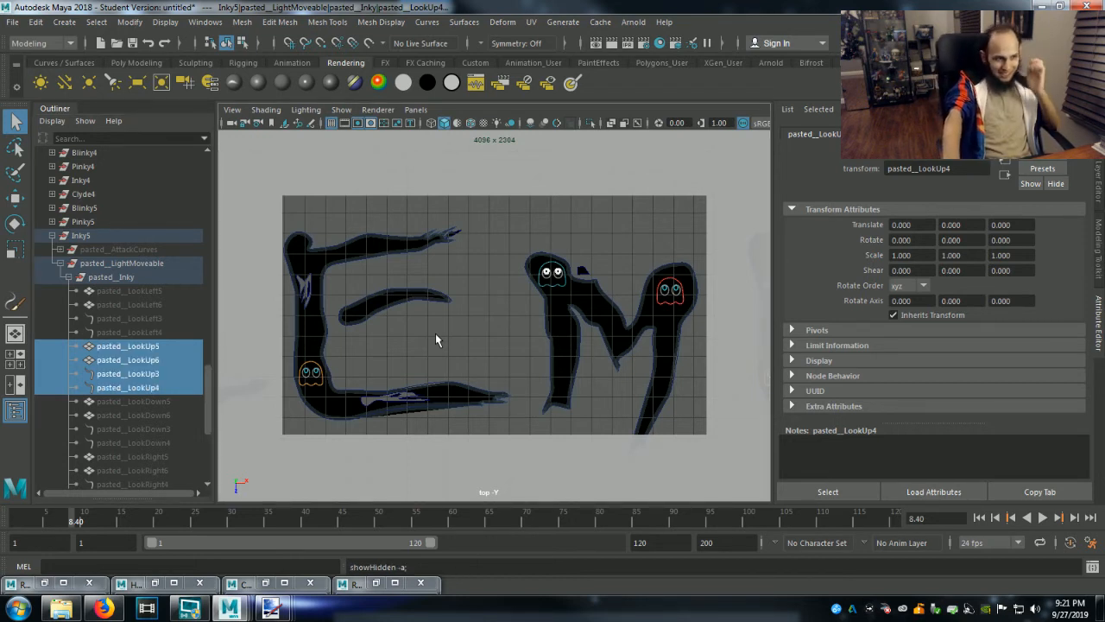
Select the ghost at the bottom of the final N, collapse Inky5, and expand Pinky5 down to the objects in pasted__Pinky.
{"action": "middle_click_drag", "start_coordinate": [618, 384], "coordinate": [291, 377], "text": "alt"}
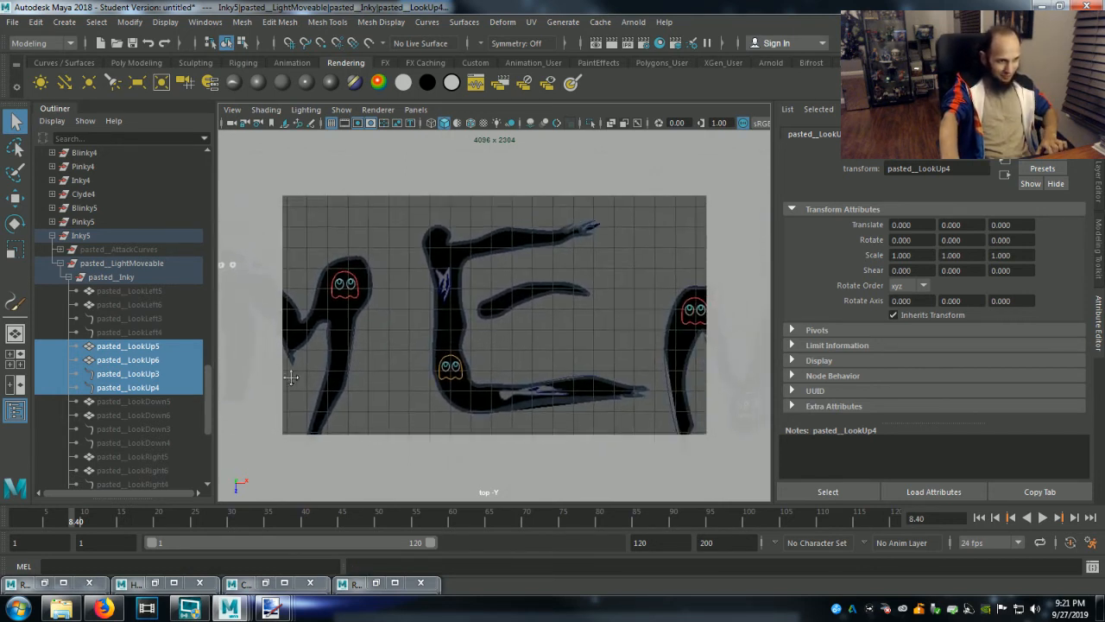
{"action": "middle_click_drag", "start_coordinate": [587, 378], "coordinate": [400, 352], "text": "alt"}
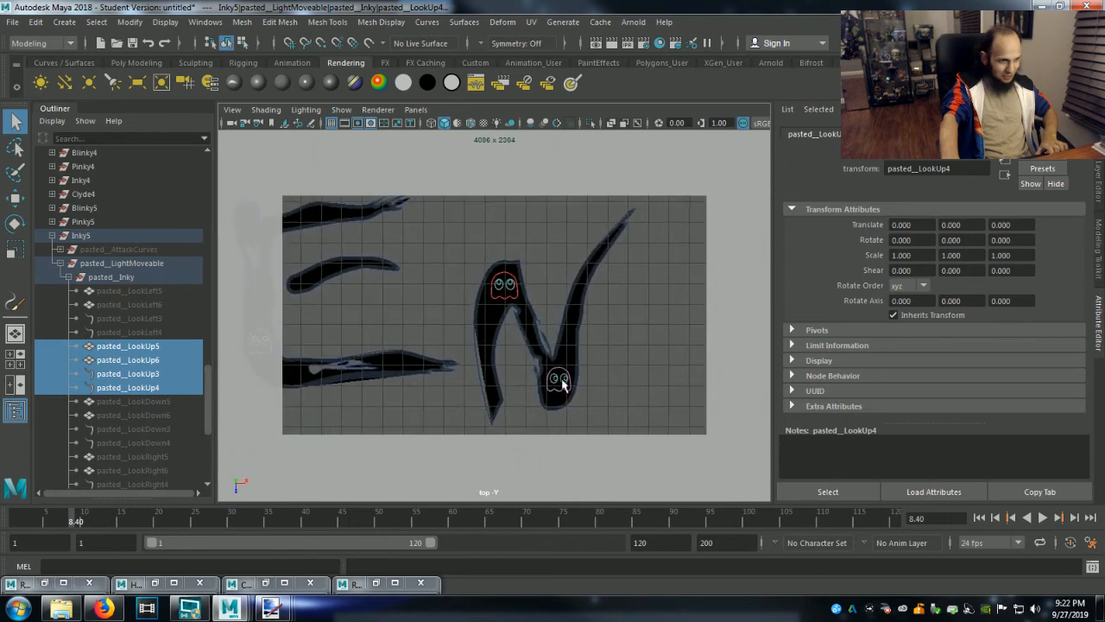
{"action": "left_click", "coordinate": [560, 384]}
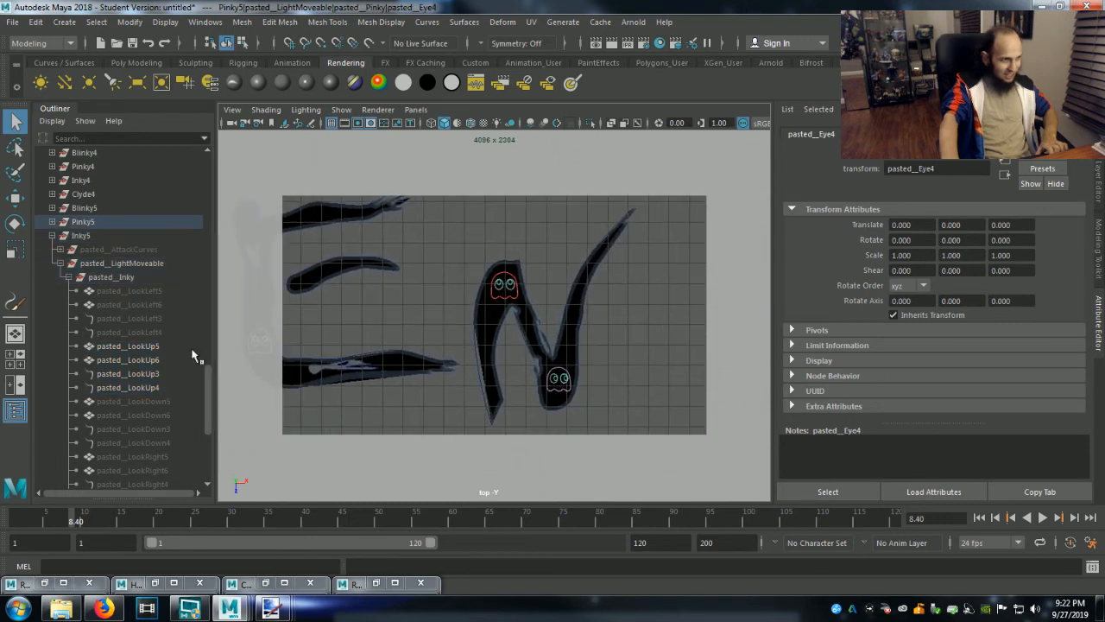
{"action": "left_click", "coordinate": [52, 222]}
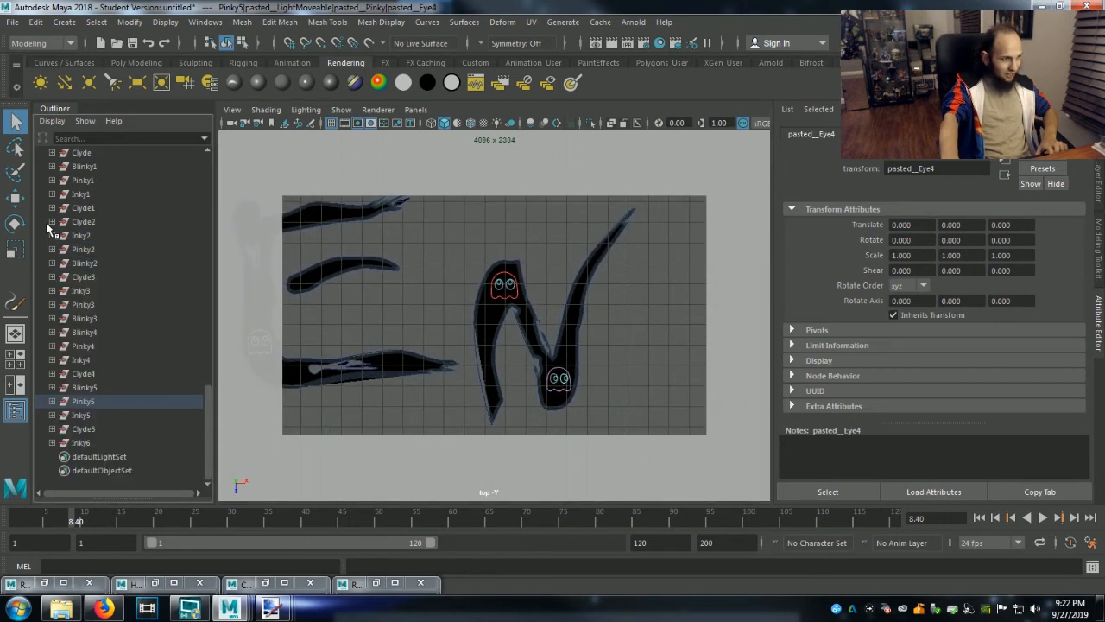
{"action": "left_click", "coordinate": [52, 401]}
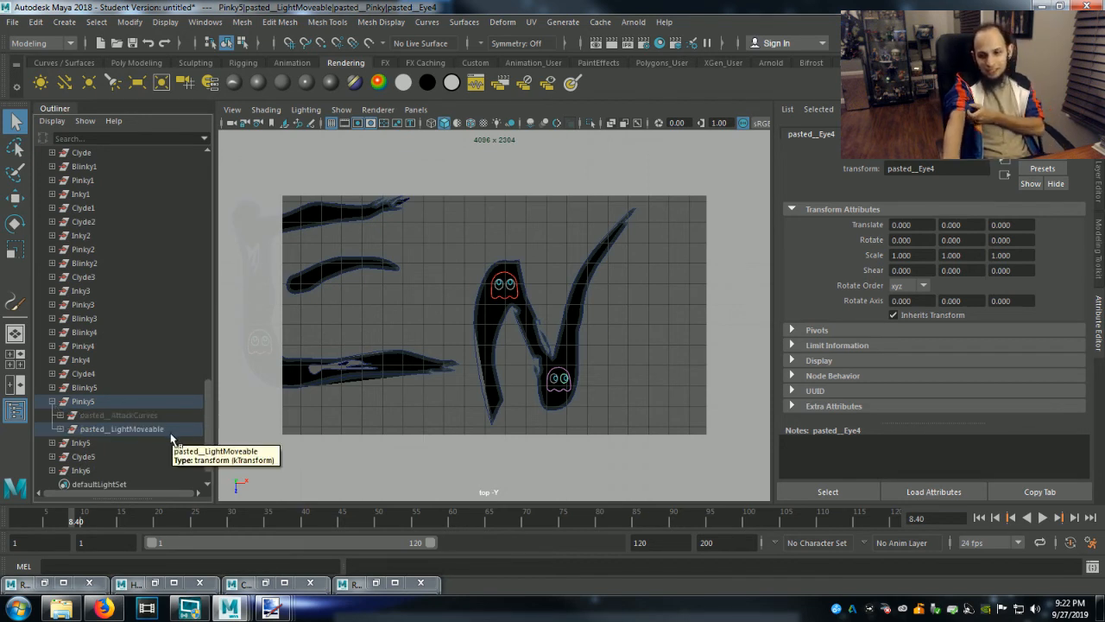
{"action": "left_click", "coordinate": [59, 429]}
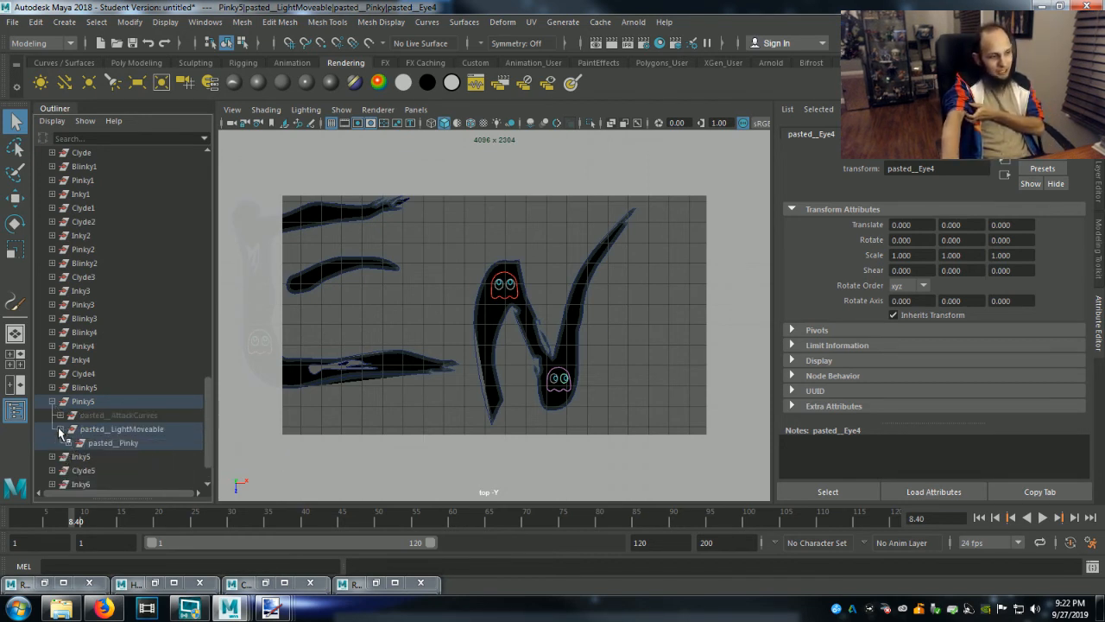
{"action": "left_click", "coordinate": [69, 443]}
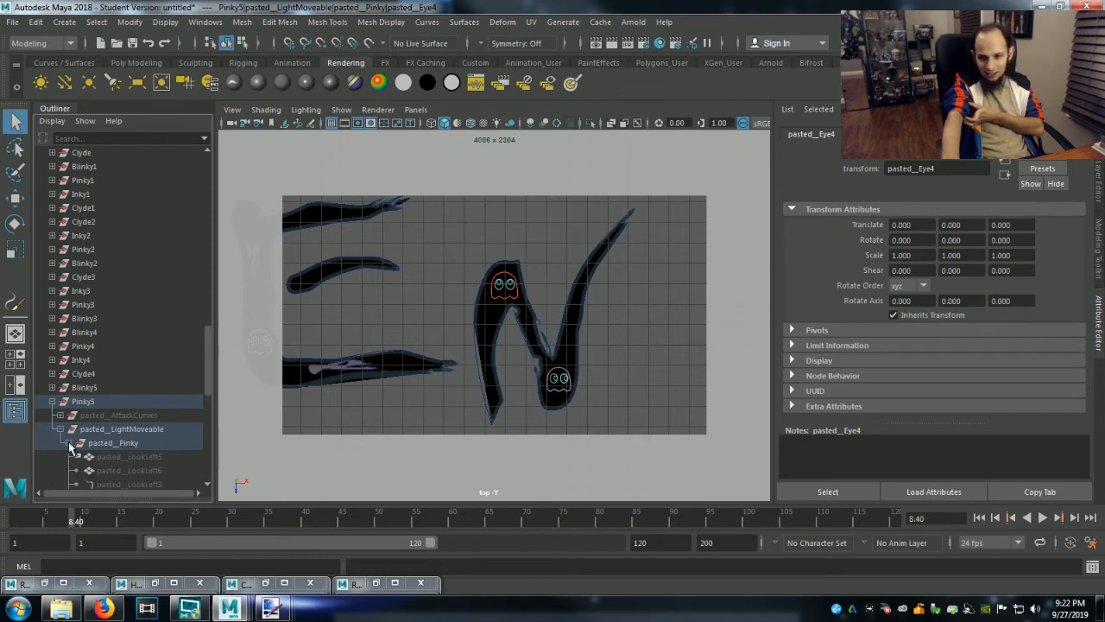
{"action": "scroll", "coordinate": [86, 449], "scroll_direction": "down", "scroll_amount": 5}
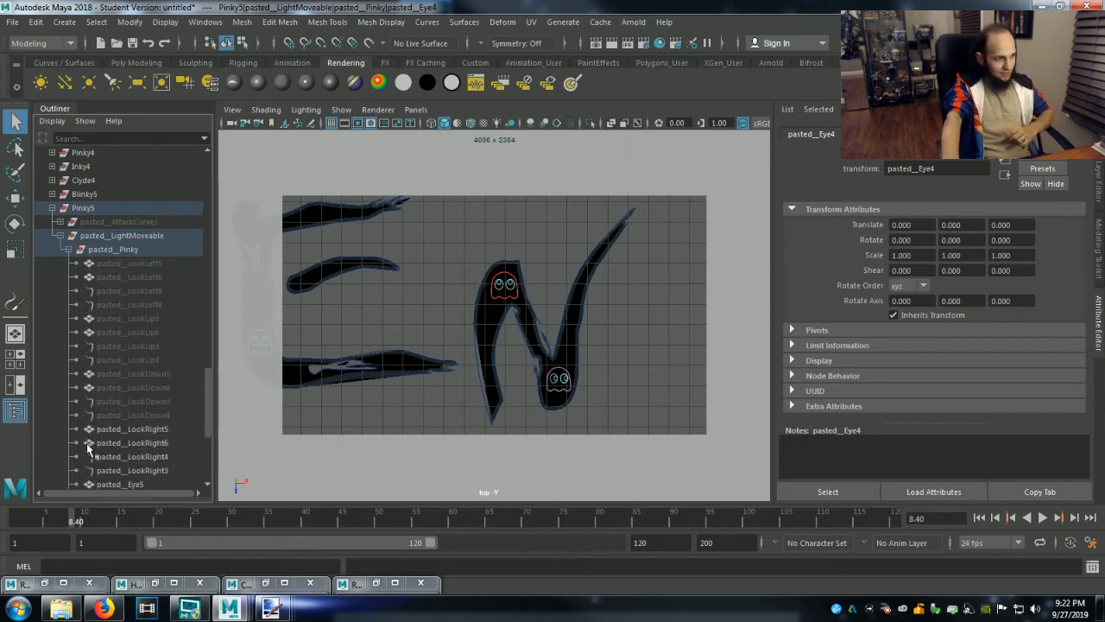
Hide the four right-looking pupil objects of Pinky5, pasted__LookRight3 through pasted__LookRight6.
{"action": "left_click", "coordinate": [142, 430]}
{"action": "left_click", "coordinate": [134, 472], "text": "shift"}
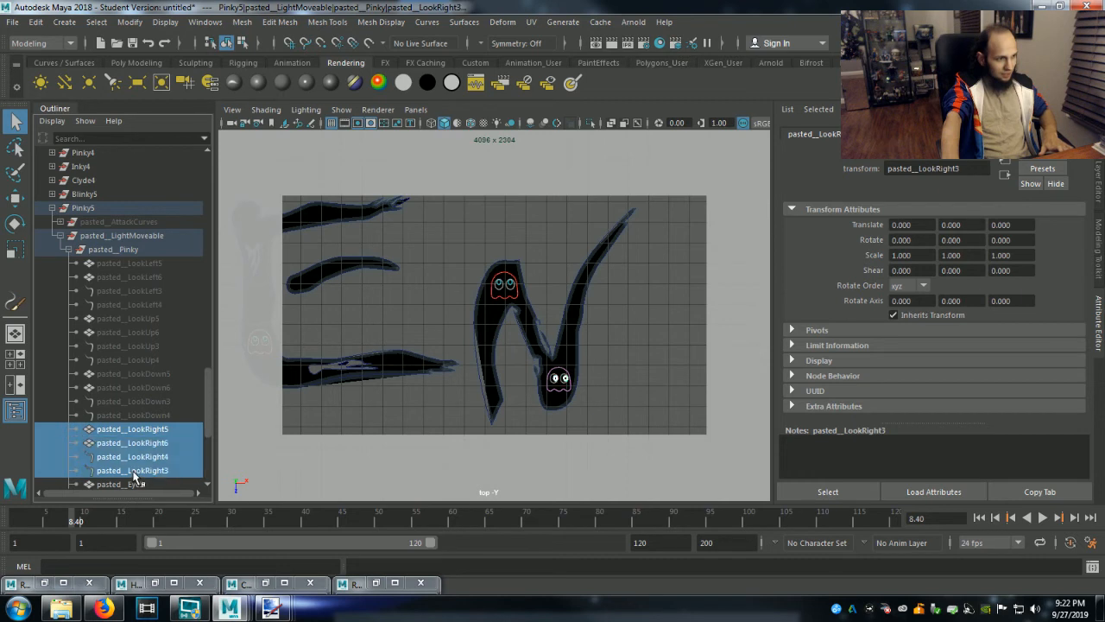
{"action": "key", "text": "ctrl+h"}
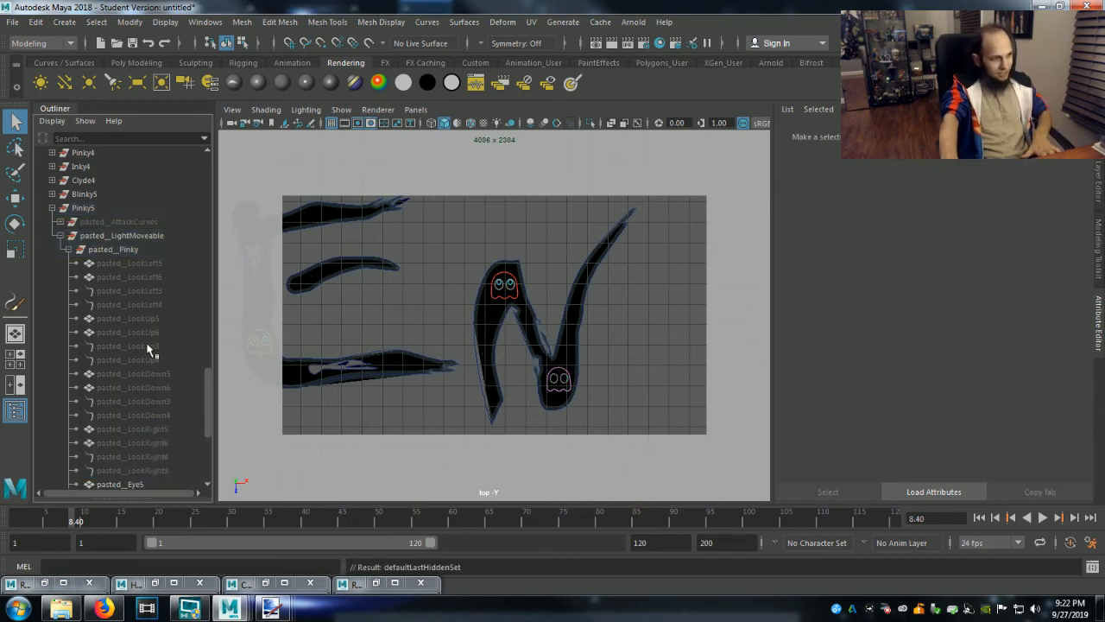
Unhide the four up-looking pupil objects of Pinky5, pasted__LookUp3 through pasted__LookUp6.
{"action": "left_click", "coordinate": [143, 319]}
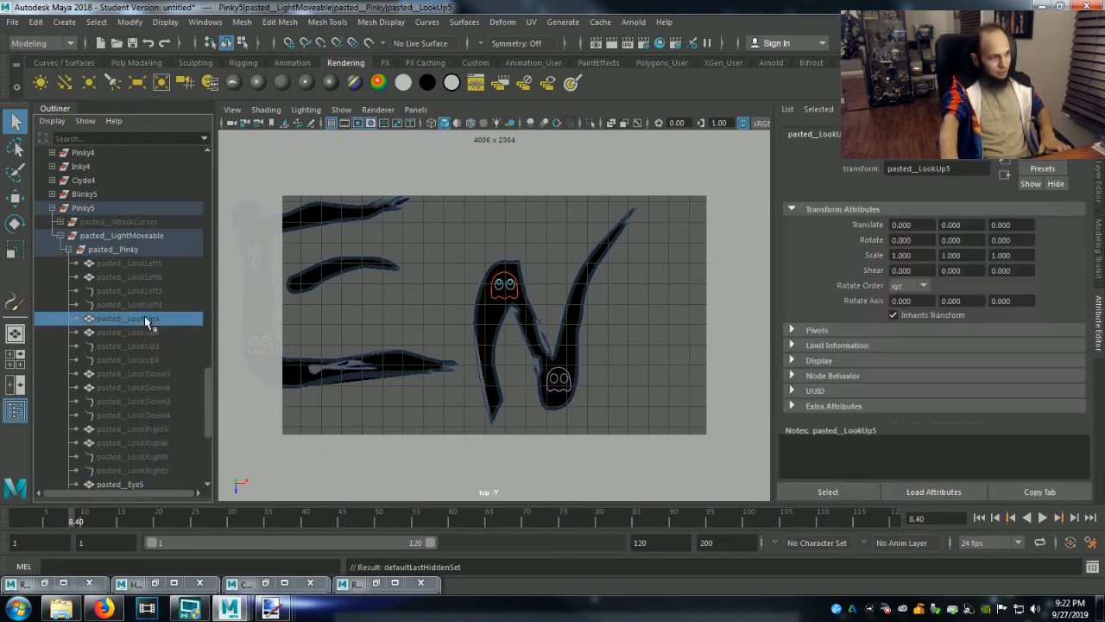
{"action": "left_click", "coordinate": [141, 359], "text": "shift"}
{"action": "key", "text": "shift+h"}
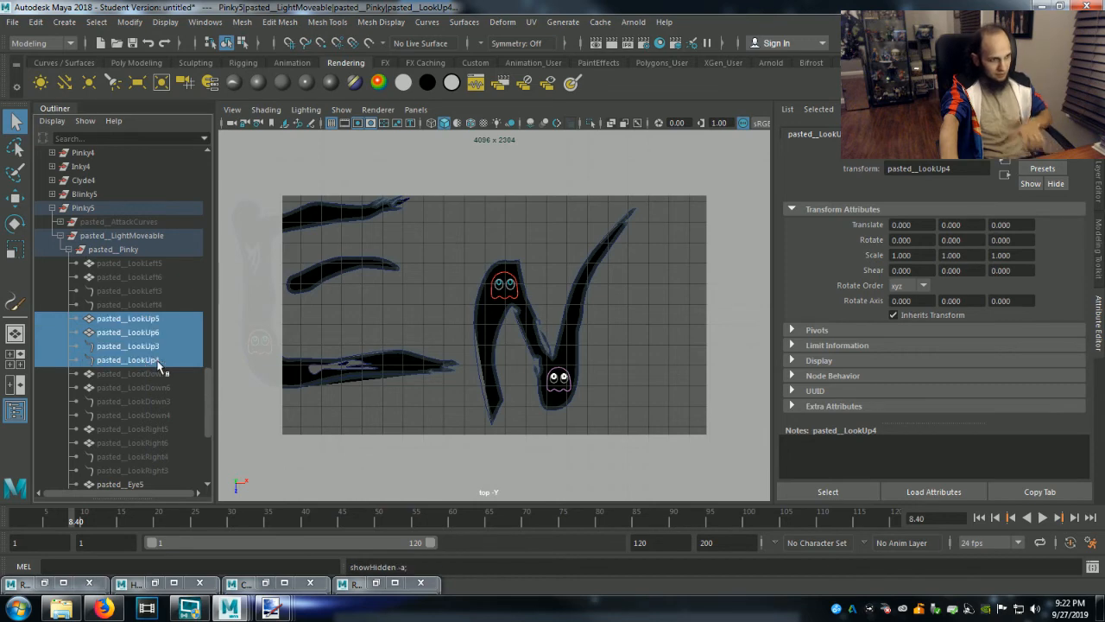
Clear the selection and frame the whole Ghouly Gentlemen logo inside the resolution gate of the top view.
{"action": "mouse_move", "coordinate": [627, 368]}
{"action": "middle_mouse_down", "text": "alt"}
{"action": "mouse_move", "coordinate": [519, 381]}
{"action": "mouse_move", "coordinate": [653, 420]}
{"action": "mouse_move", "coordinate": [583, 351]}
{"action": "middle_mouse_up", "text": "alt"}
{"action": "scroll", "coordinate": [518, 375], "scroll_direction": "down", "scroll_amount": 4}
{"action": "left_click", "coordinate": [504, 357]}
{"action": "scroll", "coordinate": [438, 353], "scroll_direction": "down", "scroll_amount": 2}
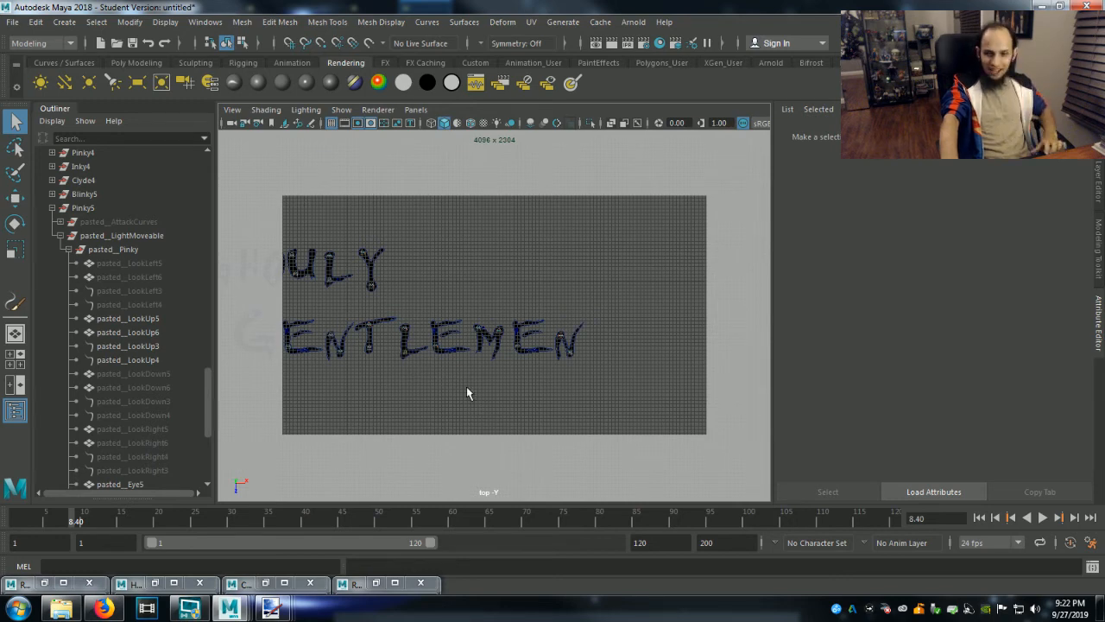
{"action": "middle_click_drag", "start_coordinate": [468, 393], "coordinate": [582, 422], "text": "alt"}
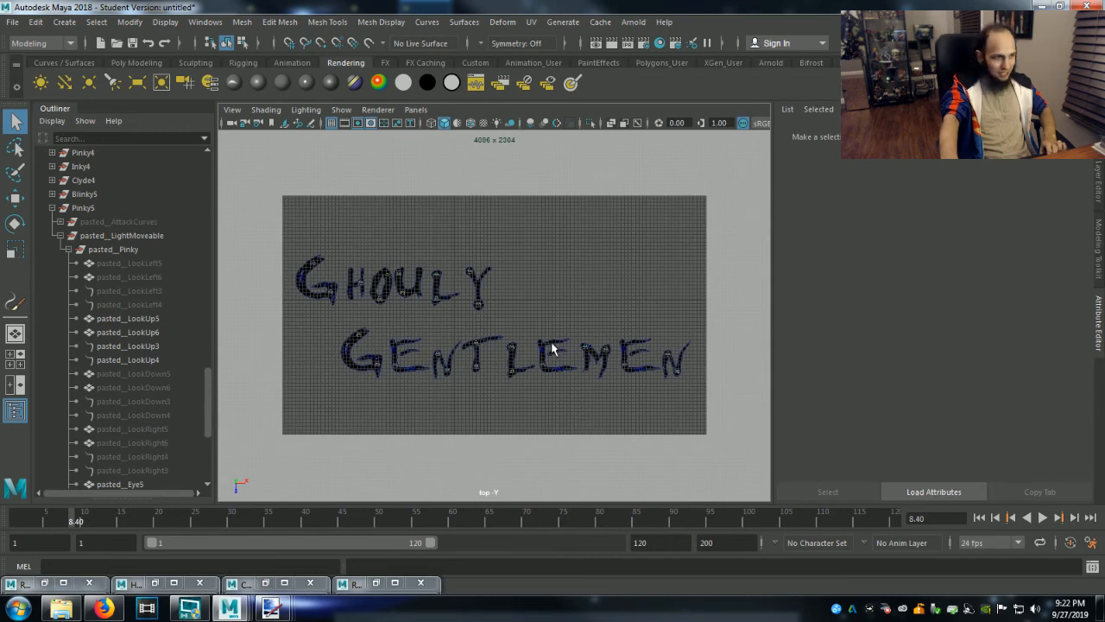
{"action": "right_click_drag", "start_coordinate": [562, 316], "coordinate": [569, 331], "text": "alt"}
{"action": "middle_click_drag", "start_coordinate": [569, 325], "coordinate": [572, 330], "text": "alt"}
{"action": "right_click_drag", "start_coordinate": [571, 331], "coordinate": [572, 332], "text": "alt"}
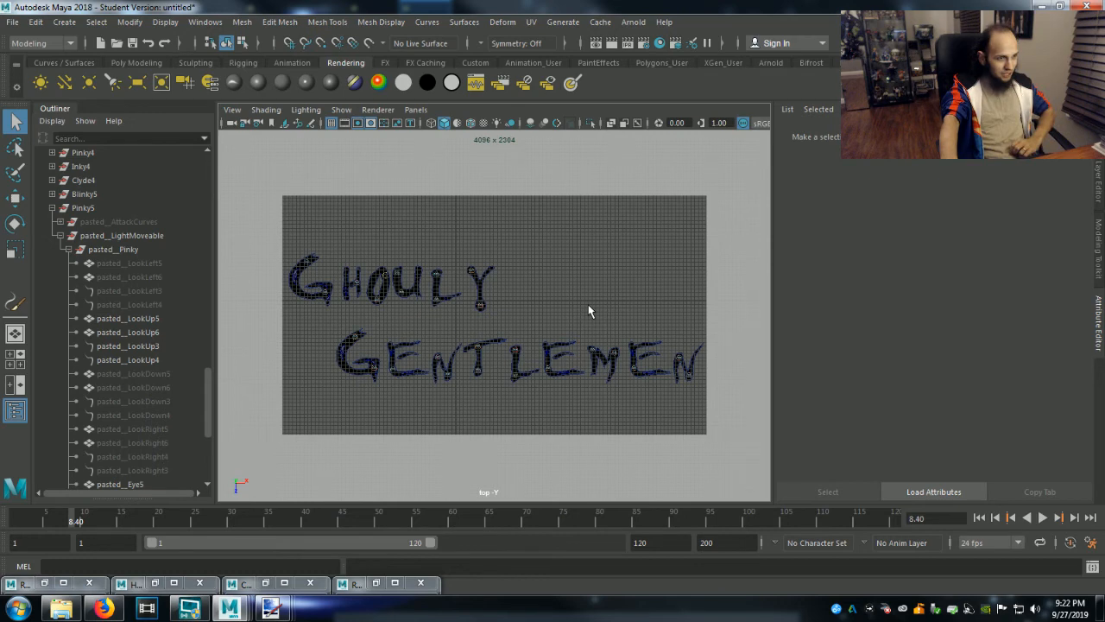
Review the image size, resolution and renderable camera in the Render Settings, then close them.
{"action": "left_click", "coordinate": [643, 42]}
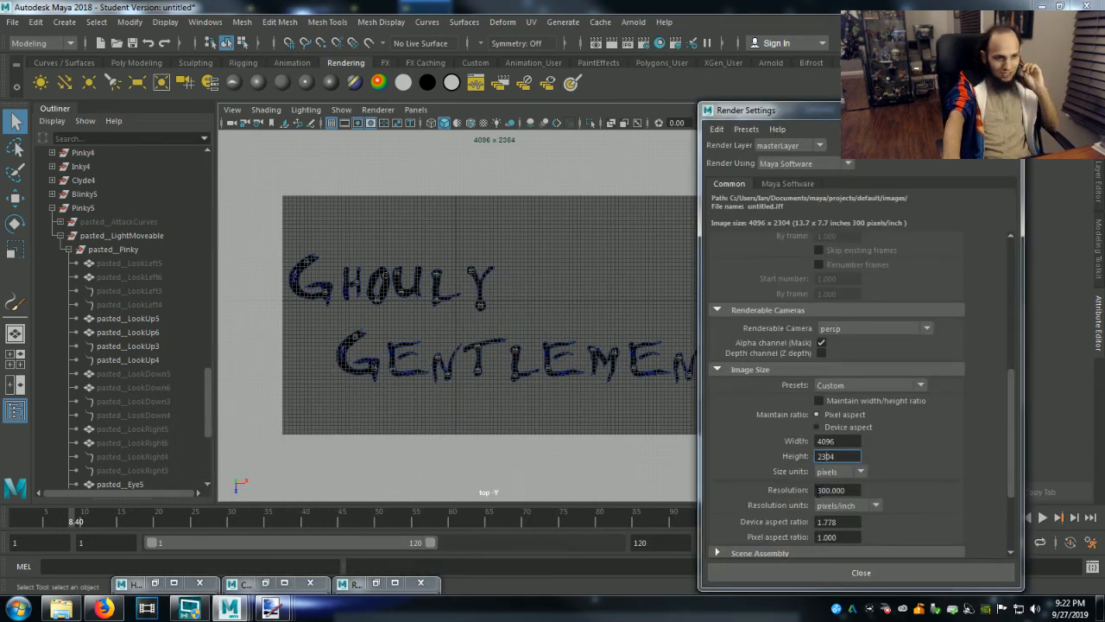
{"action": "left_click", "coordinate": [841, 490]}
{"action": "scroll", "coordinate": [901, 506], "scroll_direction": "down", "scroll_amount": 3}
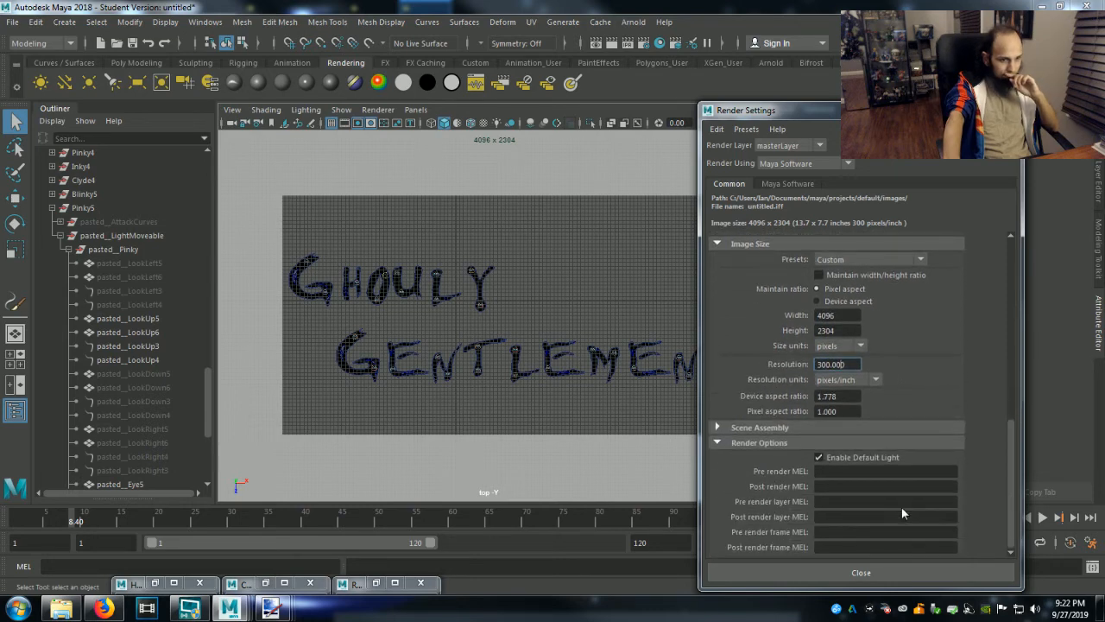
{"action": "scroll", "coordinate": [902, 512], "scroll_direction": "up", "scroll_amount": 10}
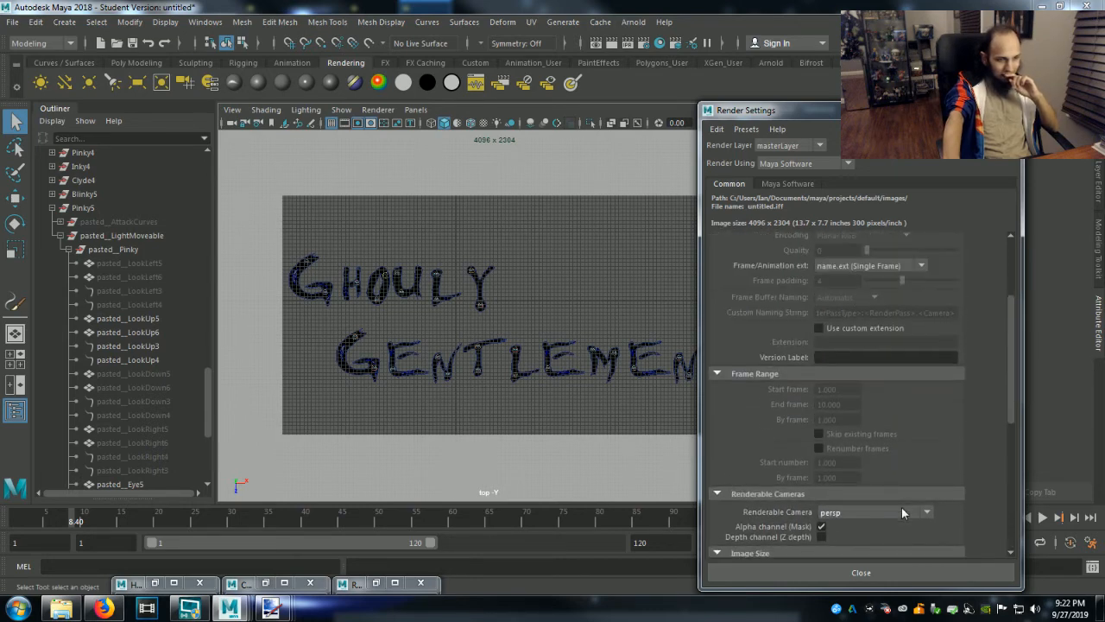
{"action": "scroll", "coordinate": [903, 513], "scroll_direction": "down", "scroll_amount": 8}
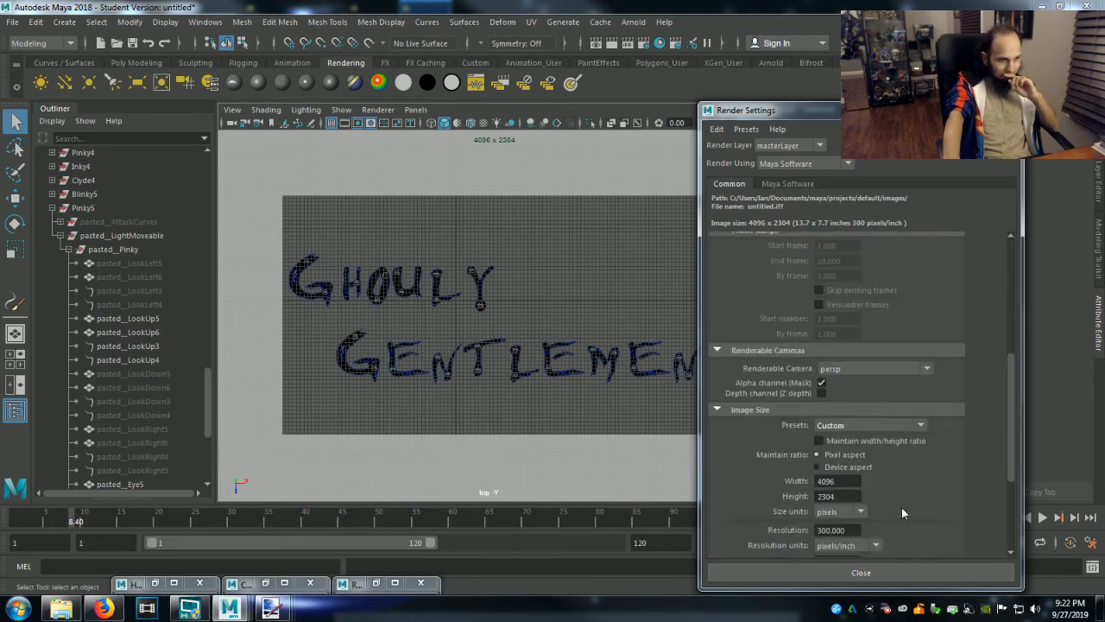
{"action": "left_click", "coordinate": [961, 107]}
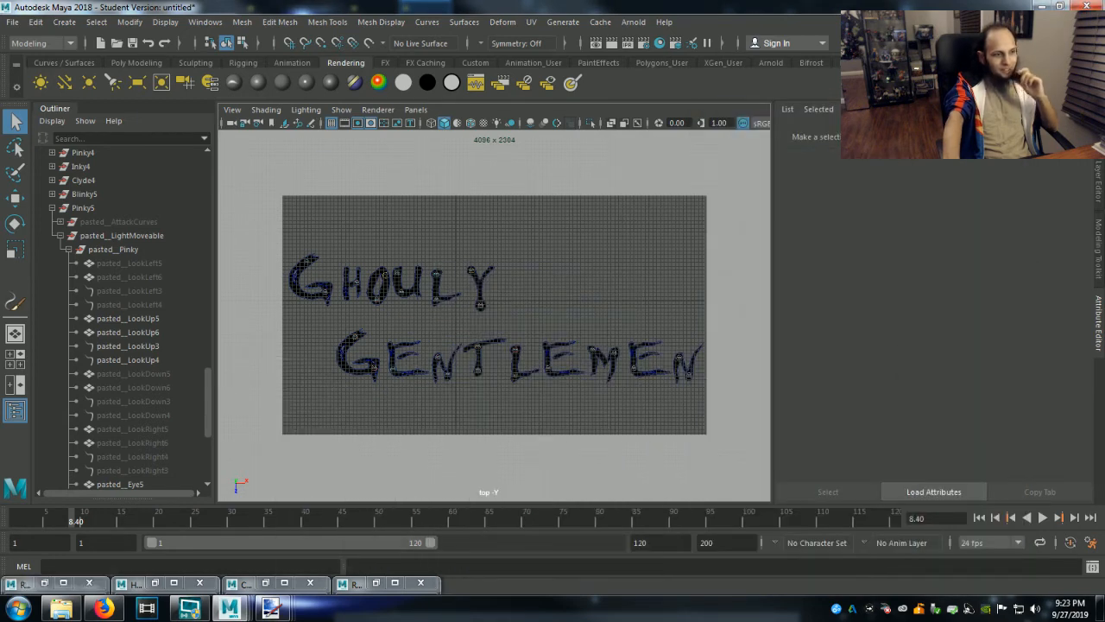
Open the Render View, maximize it, and render the current frame of the full logo with Maya Software.
{"action": "left_click", "coordinate": [596, 43]}
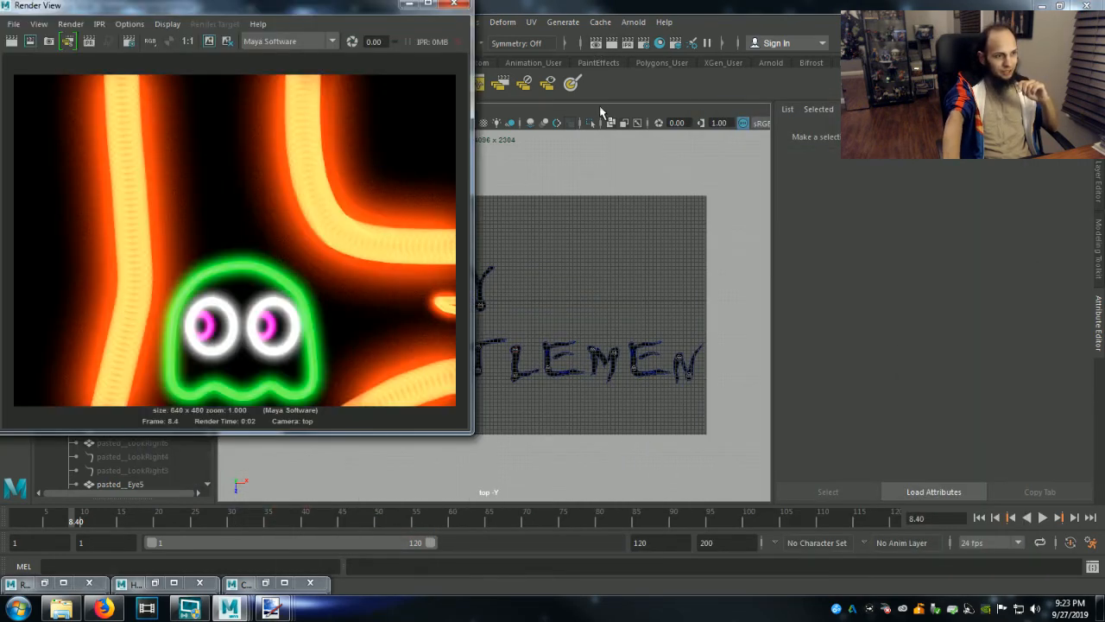
{"action": "double_click", "coordinate": [424, 6]}
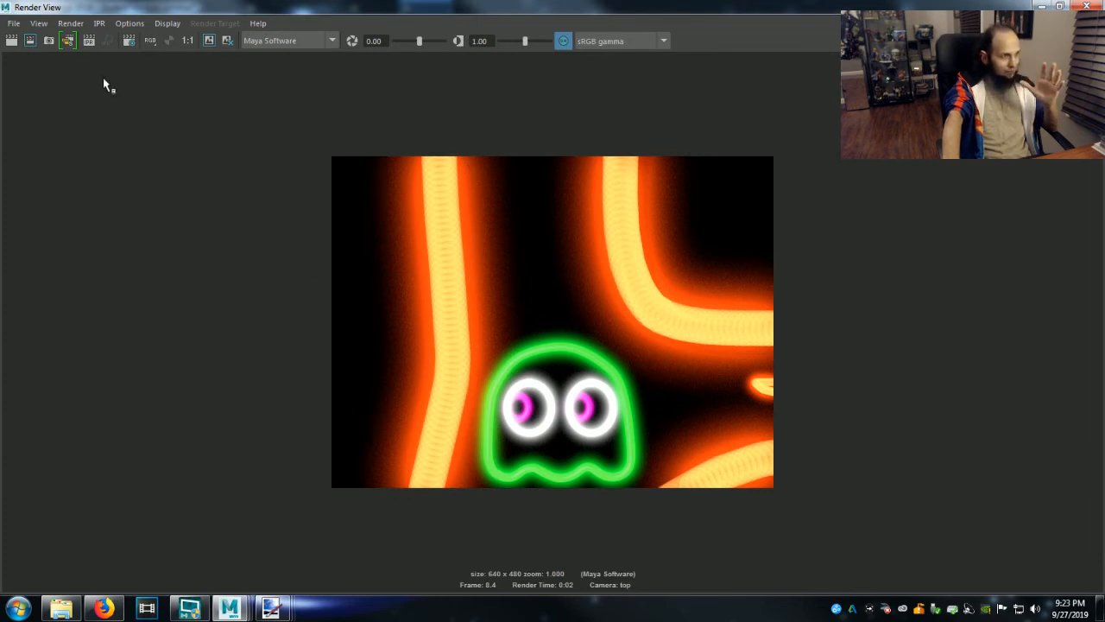
{"action": "left_click", "coordinate": [12, 41]}
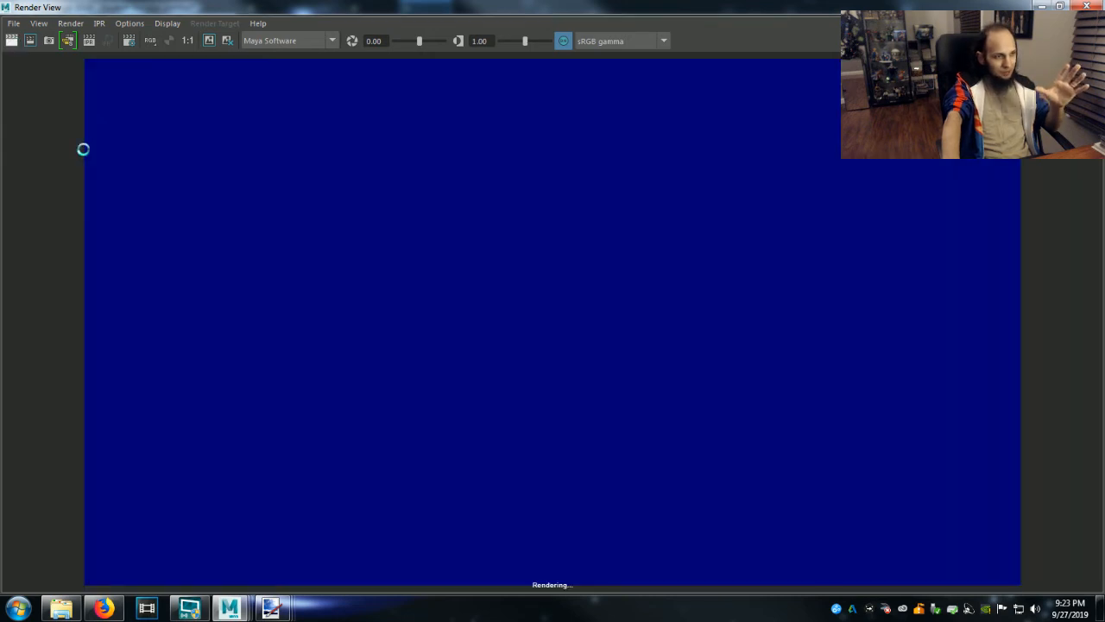
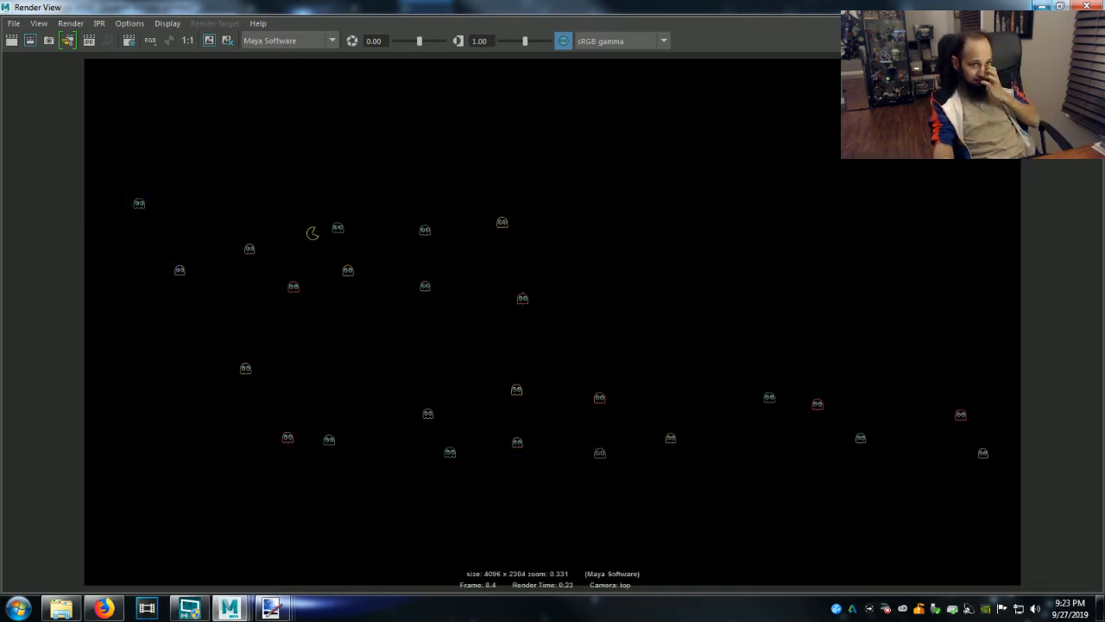
Minimize the rendered image window and collapse the Pinky5 group in the Outliner.
{"action": "left_click", "coordinate": [1042, 6]}
{"action": "left_click", "coordinate": [51, 208]}
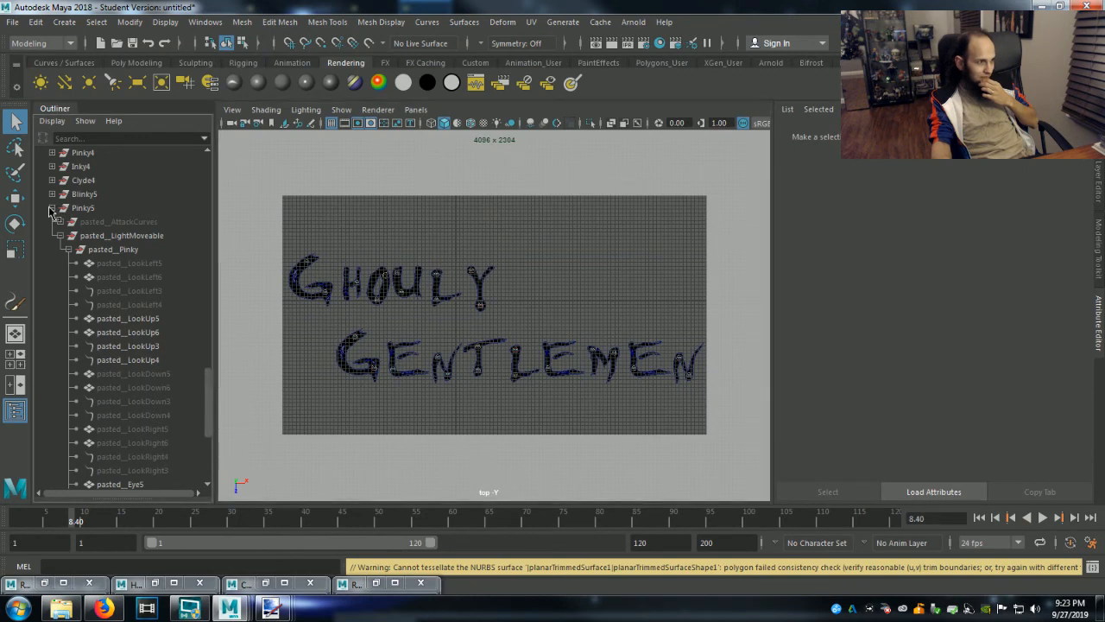
{"action": "left_click", "coordinate": [51, 210]}
{"action": "scroll", "coordinate": [52, 259], "scroll_direction": "up", "scroll_amount": 5}
{"action": "scroll", "coordinate": [55, 290], "scroll_direction": "up", "scroll_amount": 10}
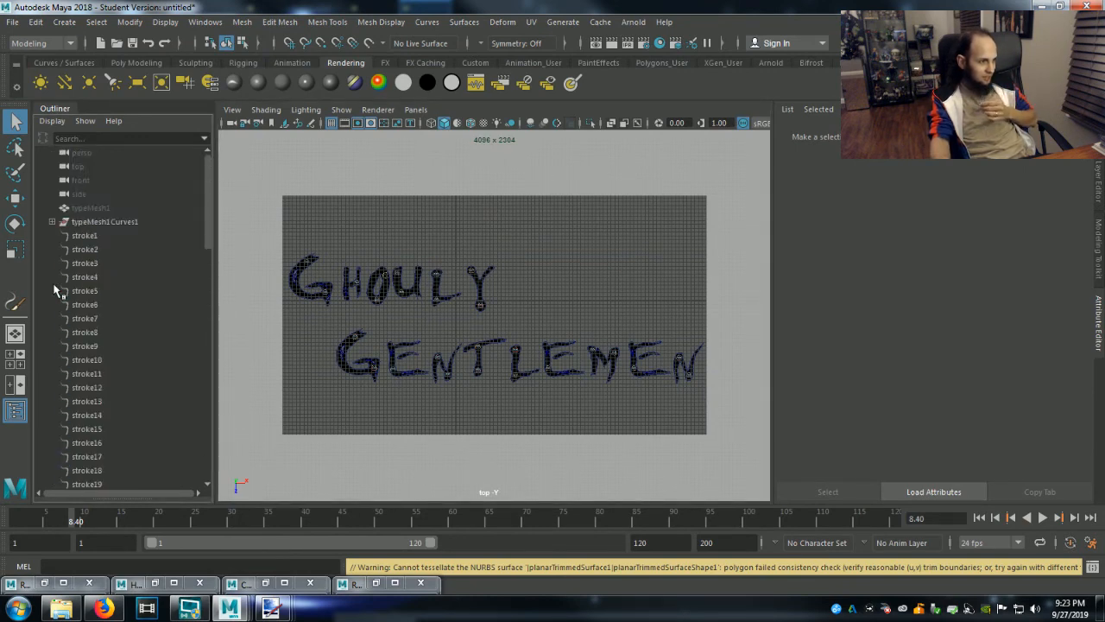
{"action": "left_click", "coordinate": [93, 238]}
{"action": "left_click", "coordinate": [93, 223]}
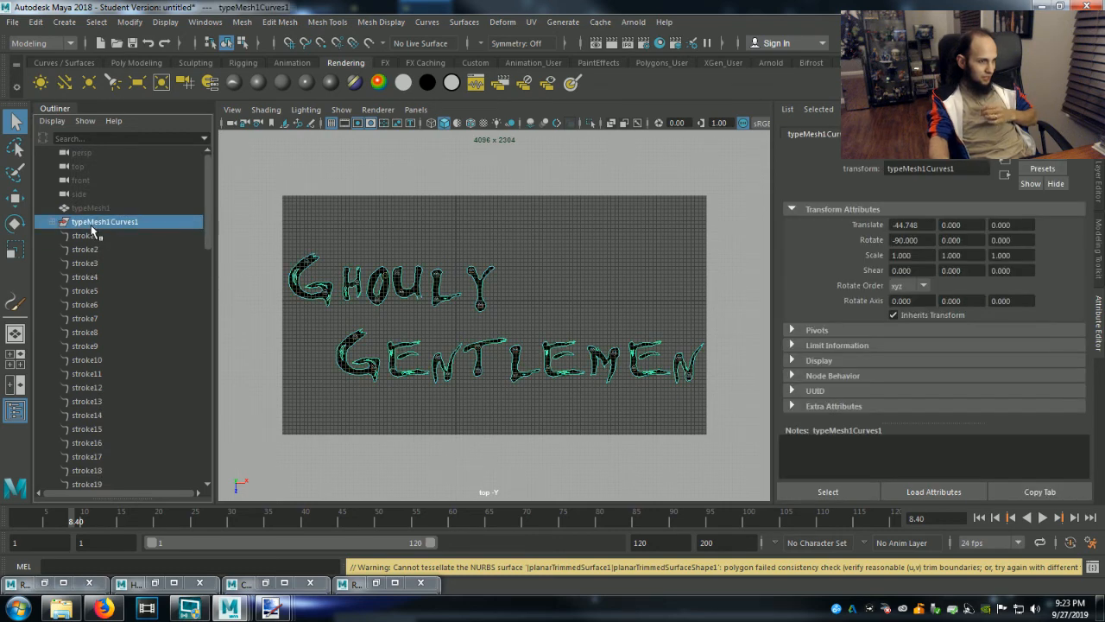
{"action": "left_click", "coordinate": [428, 24]}
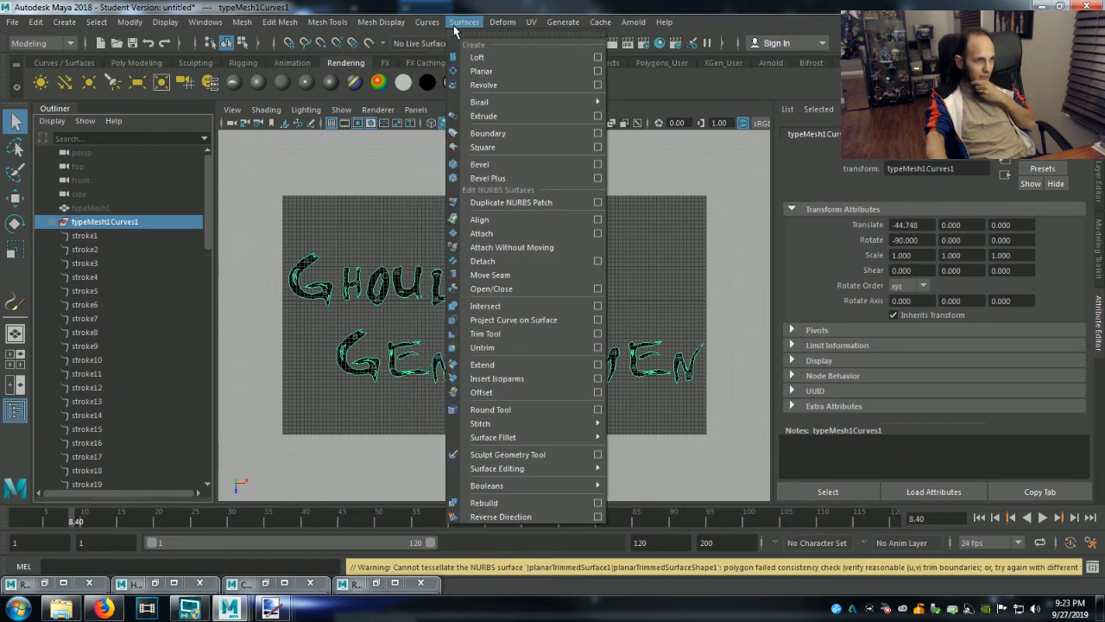
{"action": "left_click", "coordinate": [459, 28]}
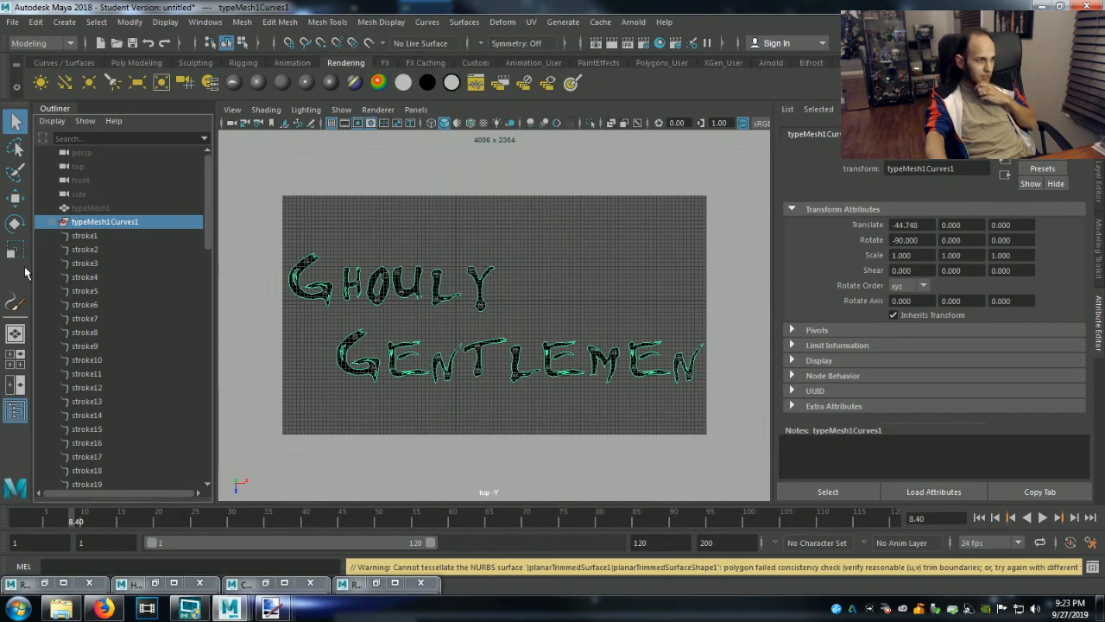
Group the lettering strokes stroke1 through stroke46 and rename the group Light.
{"action": "left_click", "coordinate": [83, 236]}
{"action": "scroll", "coordinate": [104, 322], "scroll_direction": "down", "scroll_amount": 5}
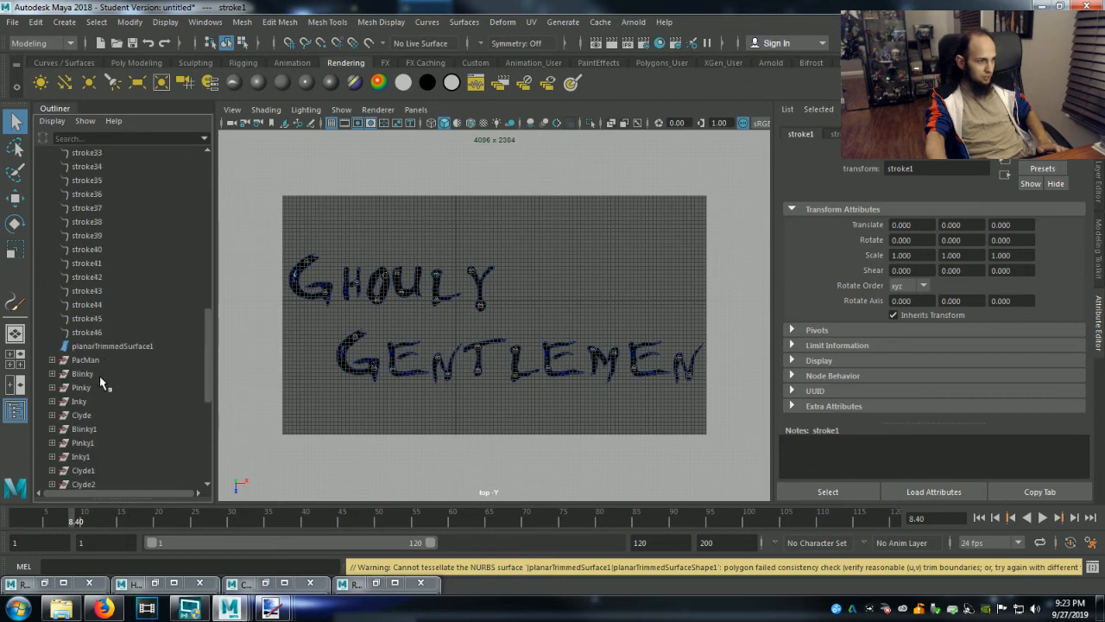
{"action": "left_click", "coordinate": [92, 333], "text": "shift"}
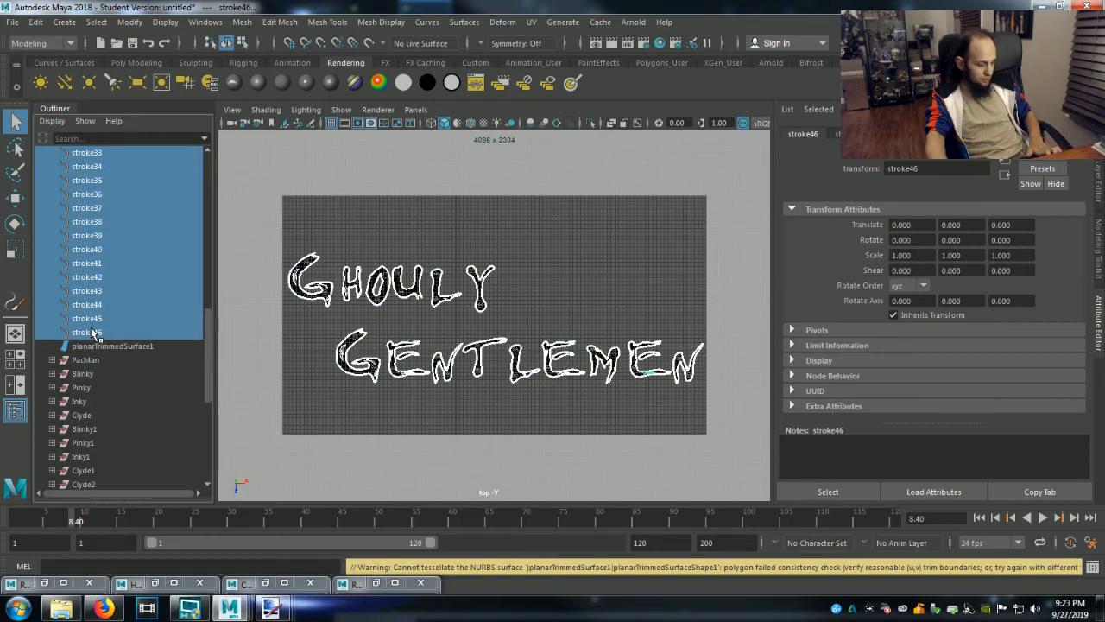
{"action": "key", "text": "ctrl+g"}
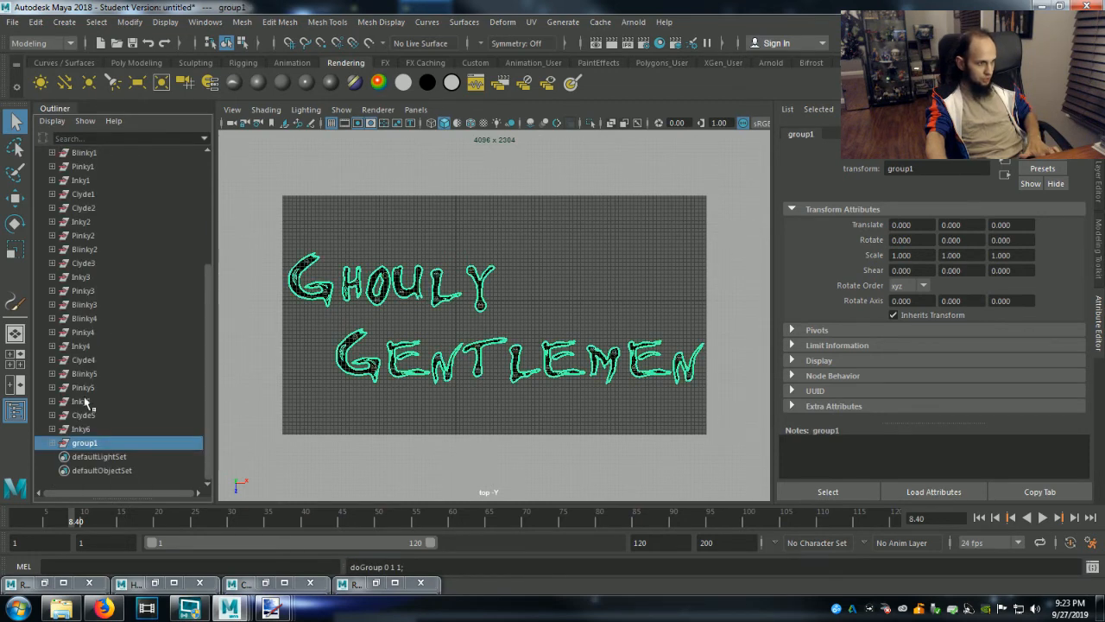
{"action": "double_click", "coordinate": [87, 443]}
{"action": "type", "text": "Light"}
{"action": "key", "text": "Return"}
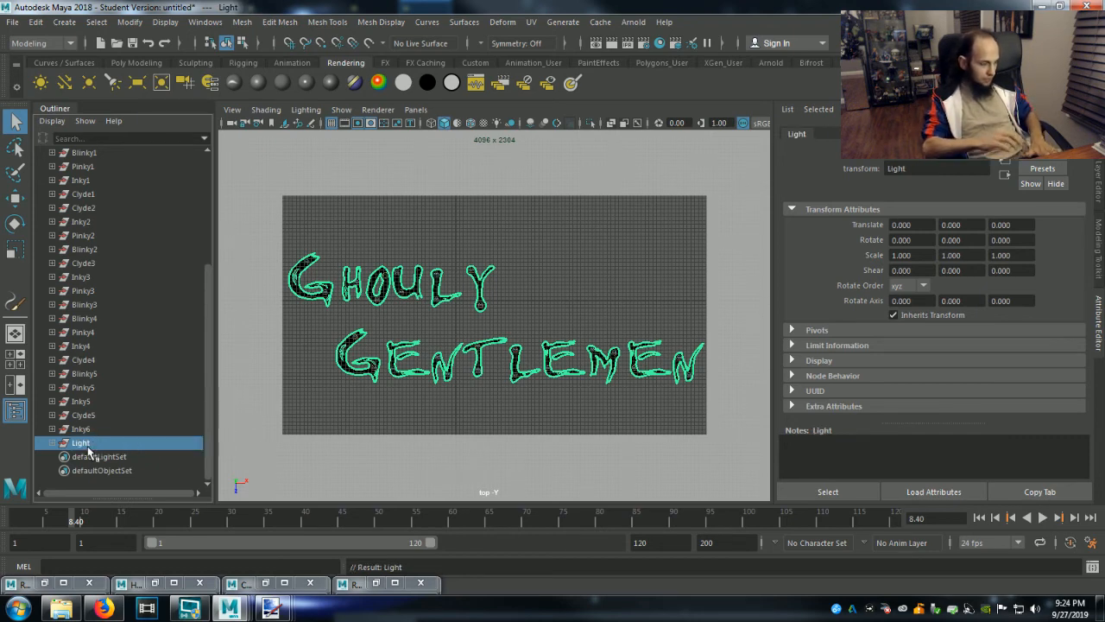
Duplicate the Light group and convert the copy's strokes, stroke1 through stroke46, from Paint Effects to NURBS.
{"action": "key", "text": "ctrl+d"}
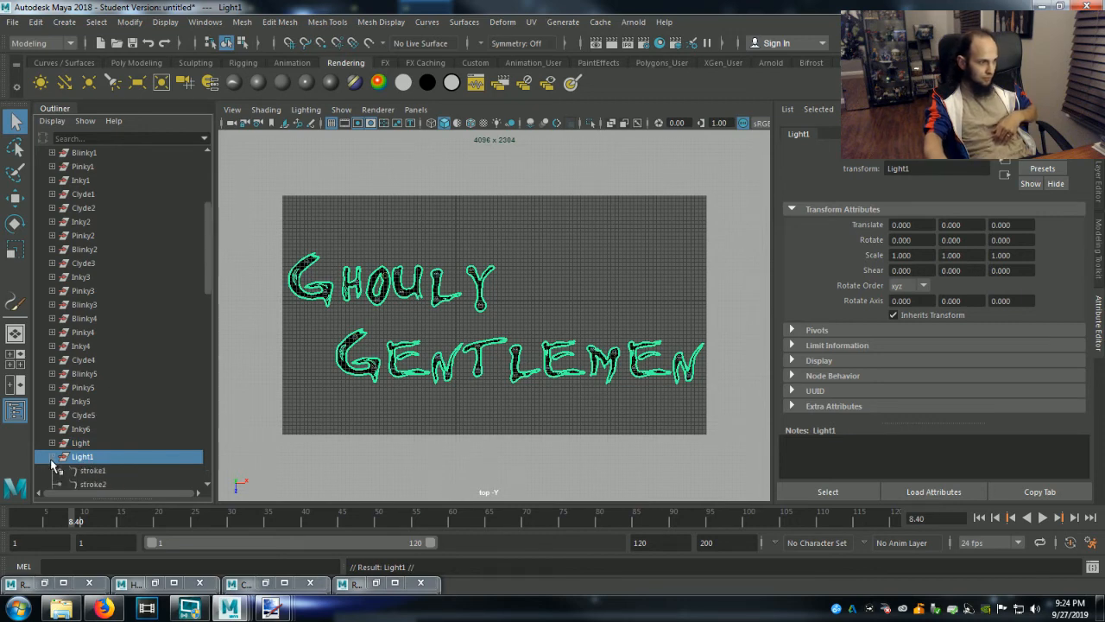
{"action": "left_click", "coordinate": [53, 456]}
{"action": "scroll", "coordinate": [95, 465], "scroll_direction": "down", "scroll_amount": 9}
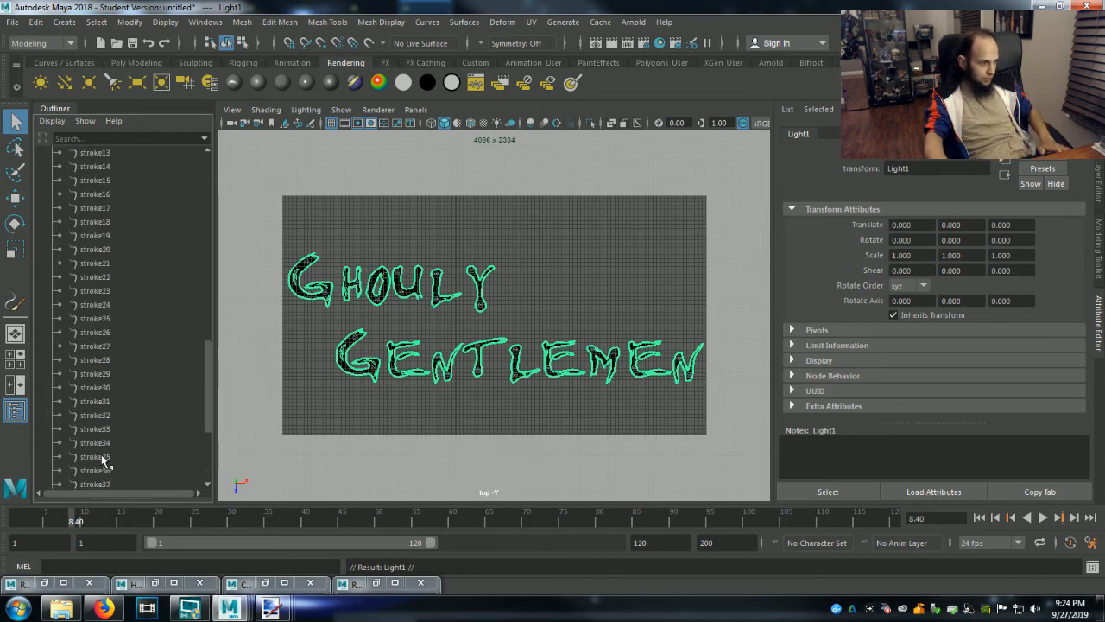
{"action": "scroll", "coordinate": [102, 464], "scroll_direction": "down", "scroll_amount": 3}
{"action": "left_click", "coordinate": [99, 470], "text": "shift"}
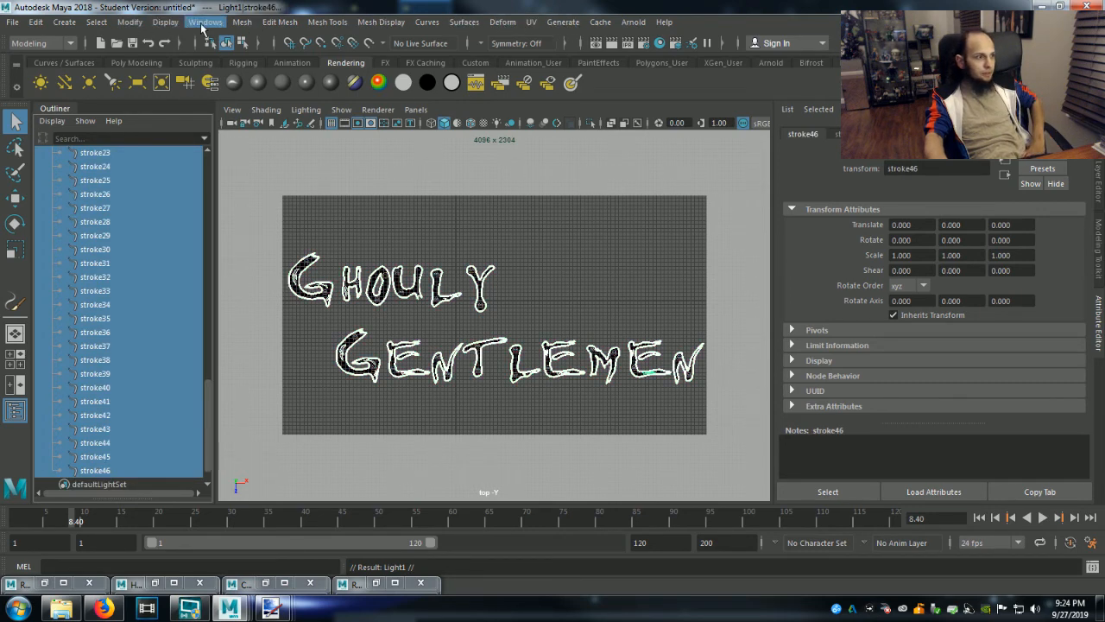
{"action": "left_click", "coordinate": [129, 21]}
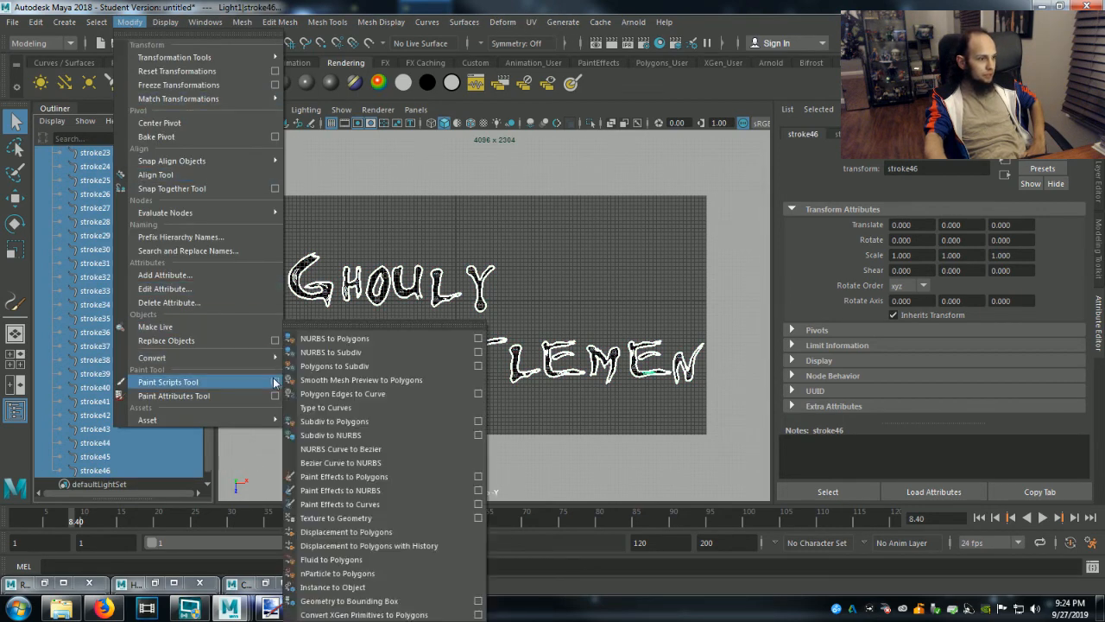
{"action": "mouse_move", "coordinate": [271, 369]}
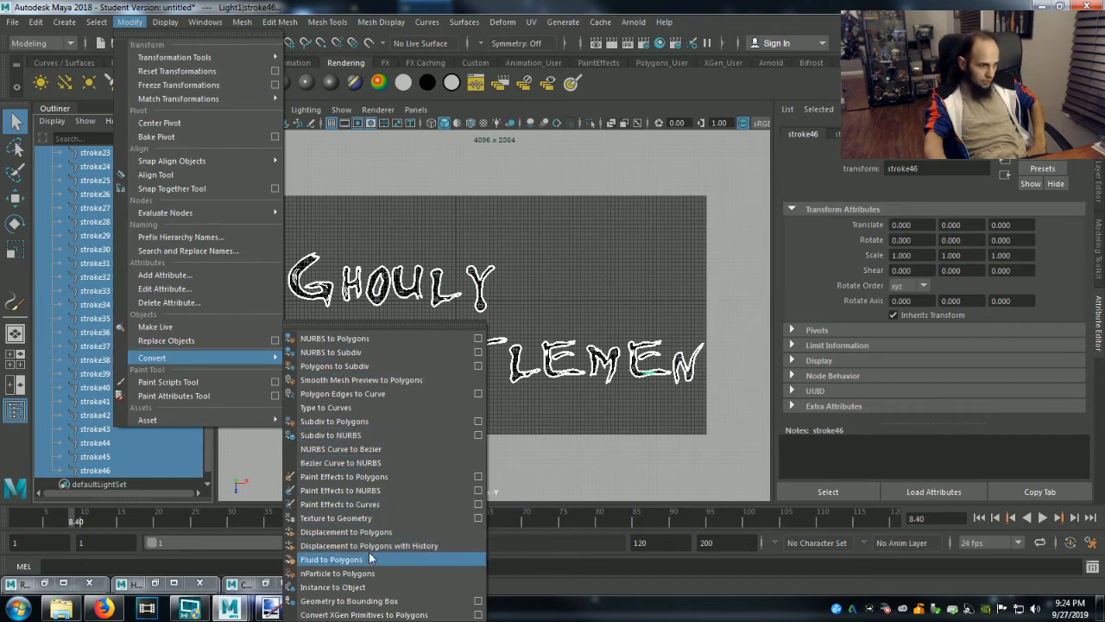
{"action": "left_click", "coordinate": [382, 491]}
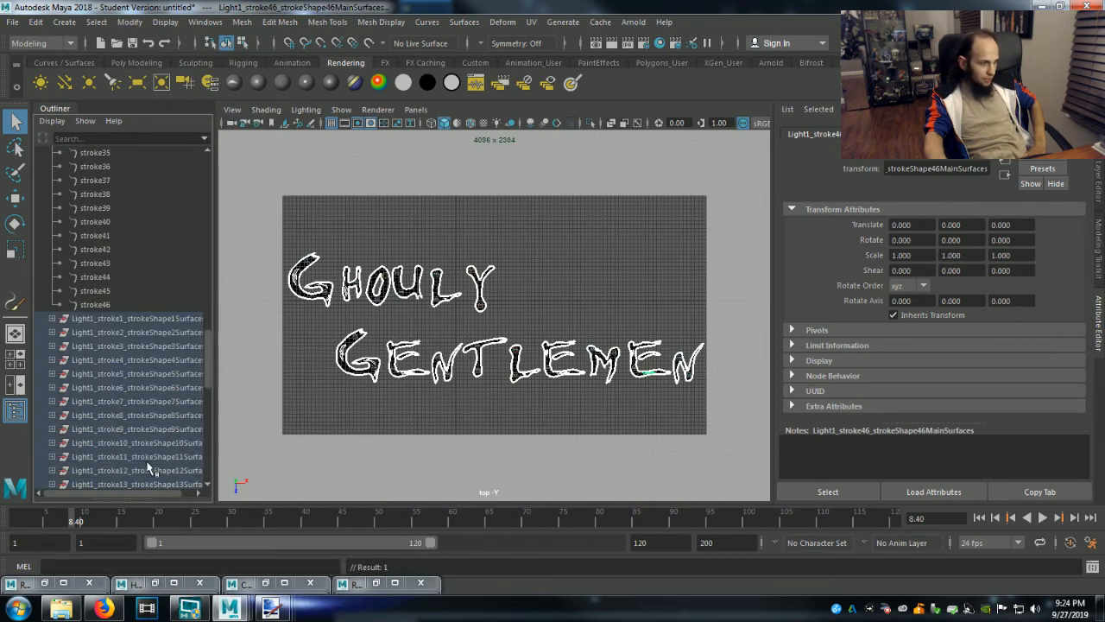
Group all the converted stroke surface groups, stroke1 through stroke46, and rename the new group Glass.
{"action": "left_click", "coordinate": [80, 319]}
{"action": "scroll", "coordinate": [84, 354], "scroll_direction": "down", "scroll_amount": 8}
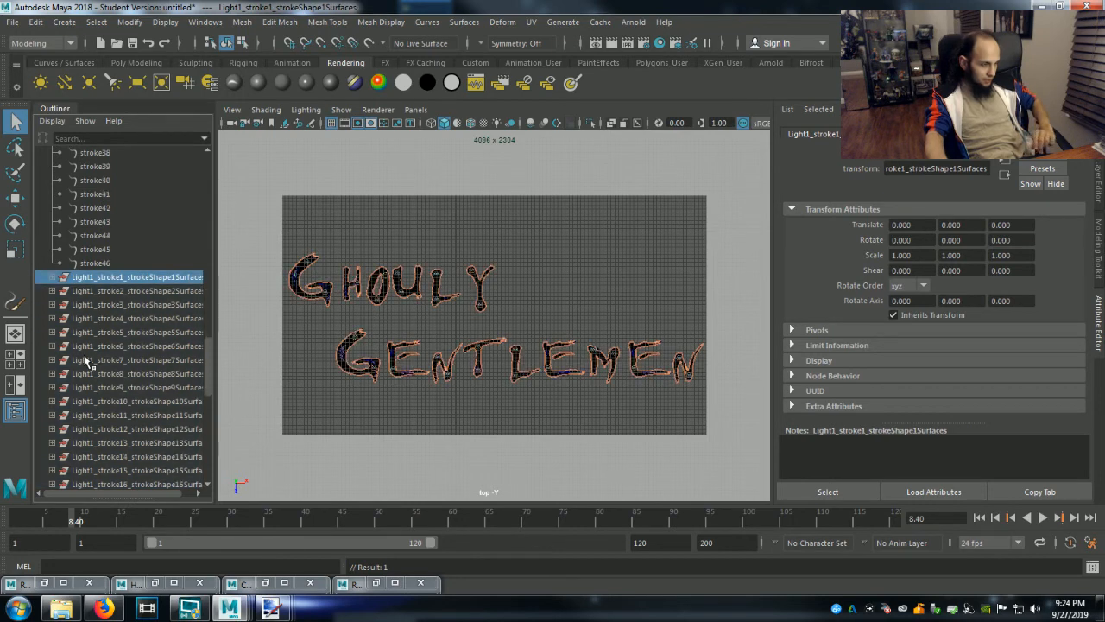
{"action": "scroll", "coordinate": [95, 405], "scroll_direction": "down", "scroll_amount": 5}
{"action": "left_click", "coordinate": [102, 442], "text": "shift"}
{"action": "scroll", "coordinate": [104, 447], "scroll_direction": "up", "scroll_amount": 8}
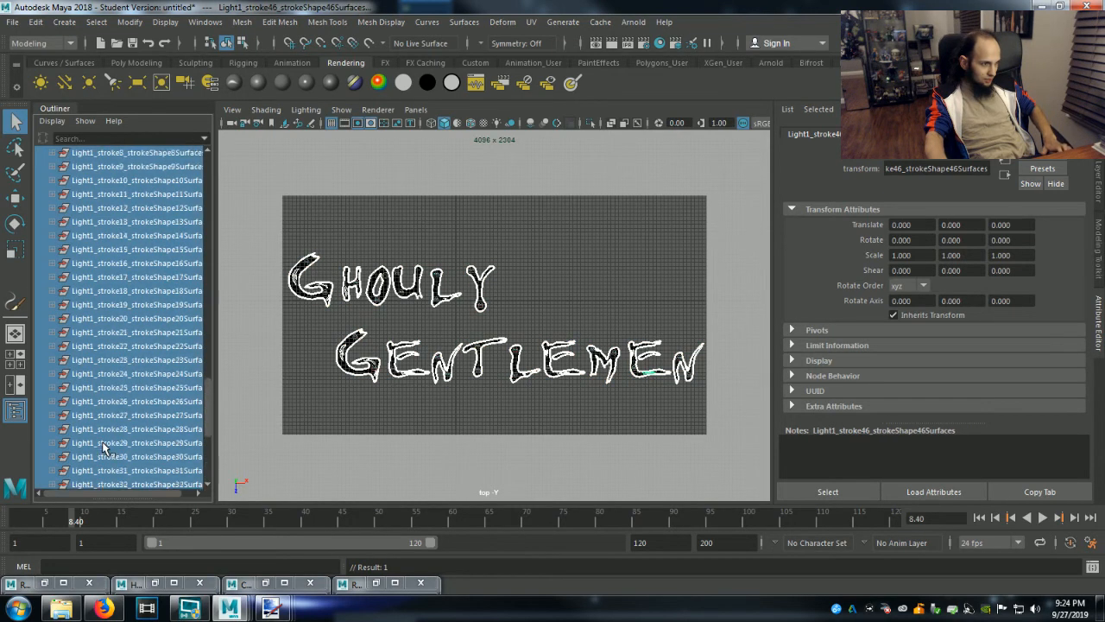
{"action": "scroll", "coordinate": [102, 447], "scroll_direction": "up", "scroll_amount": 5}
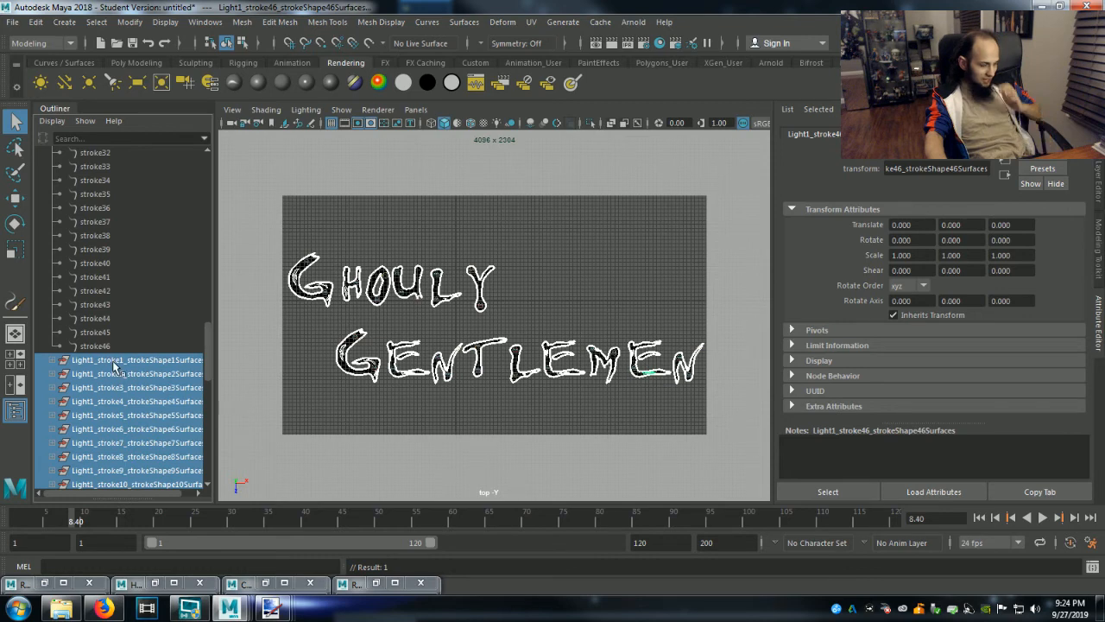
{"action": "key", "text": "ctrl+g"}
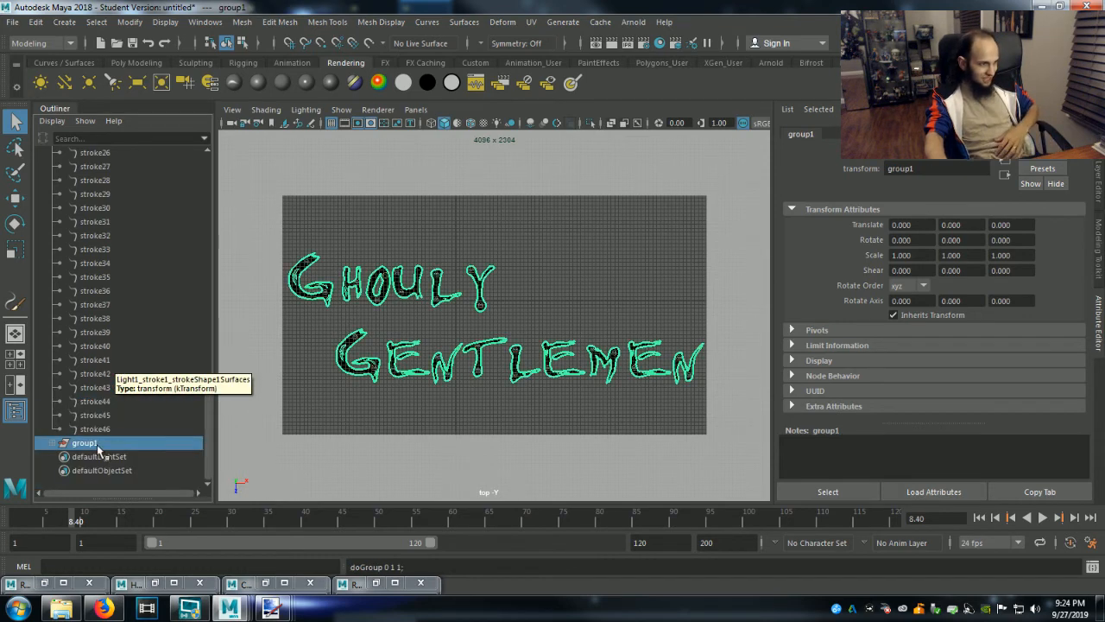
{"action": "double_click", "coordinate": [99, 444]}
{"action": "type", "text": "Glass"}
{"action": "key", "text": "Return"}
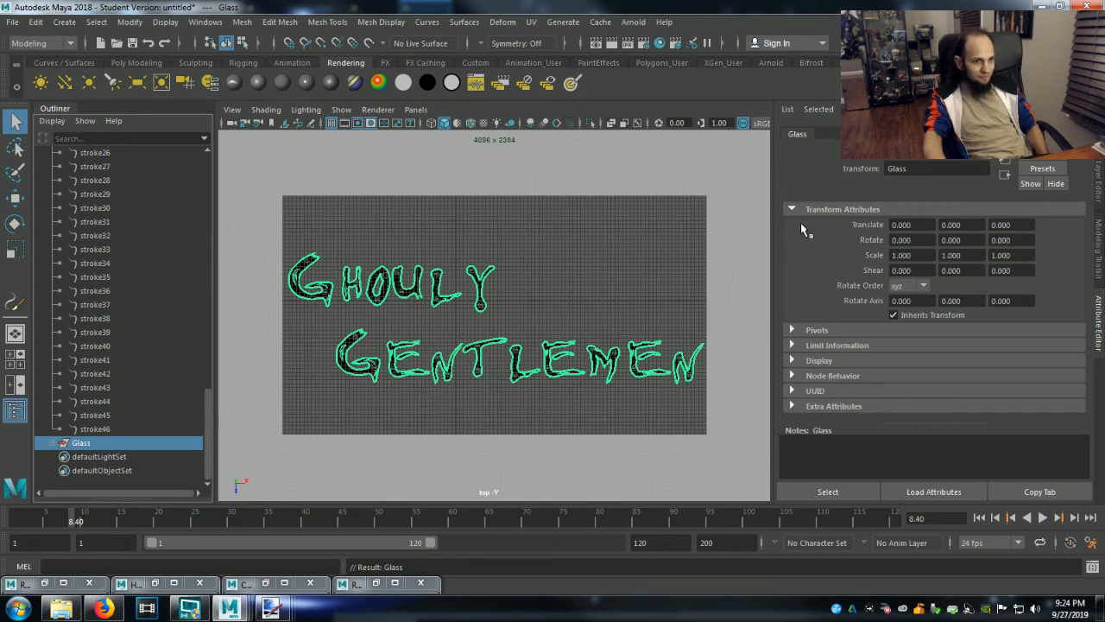
Assign a new Blinn material to the Glass group and raise its transparency to a light grey.
{"action": "right_click_drag", "start_coordinate": [567, 383], "coordinate": [577, 568]}
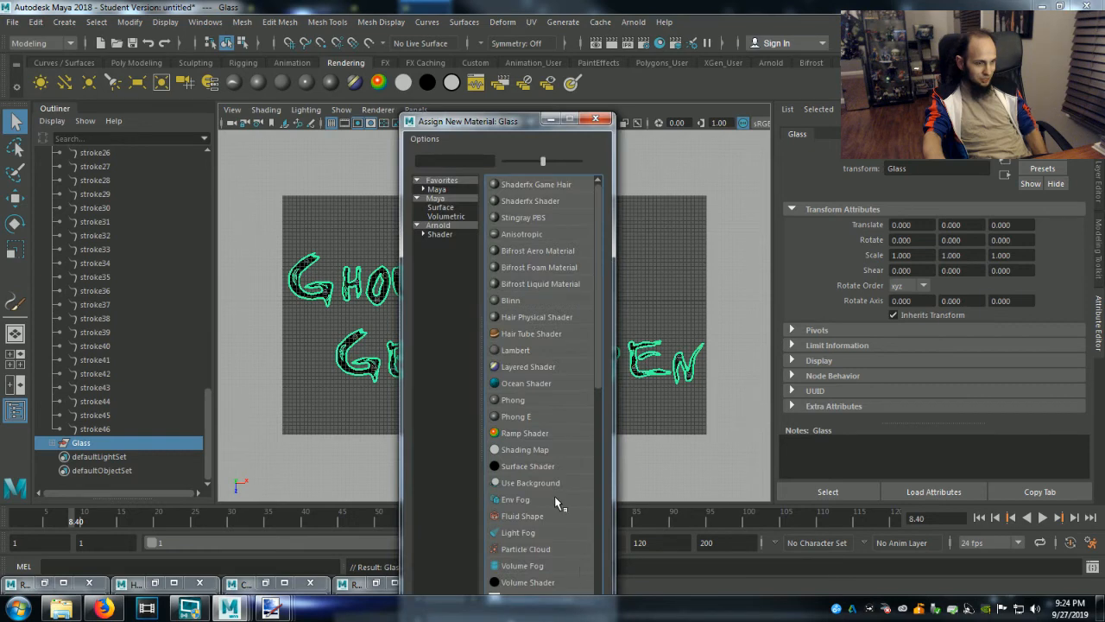
{"action": "left_click", "coordinate": [512, 302]}
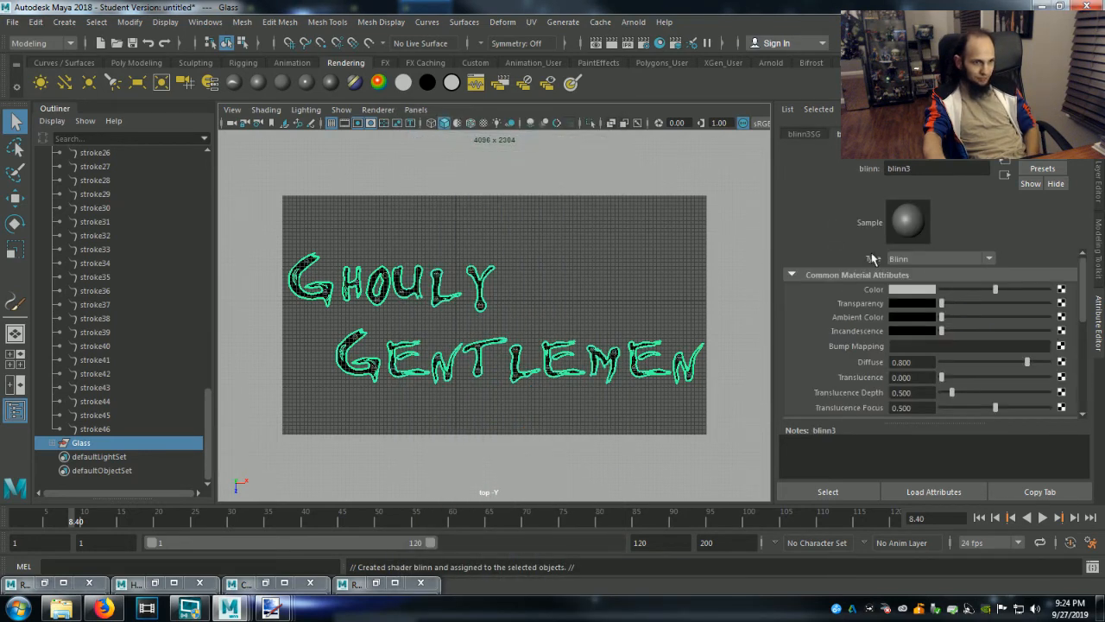
{"action": "left_click_drag", "start_coordinate": [942, 304], "coordinate": [981, 313]}
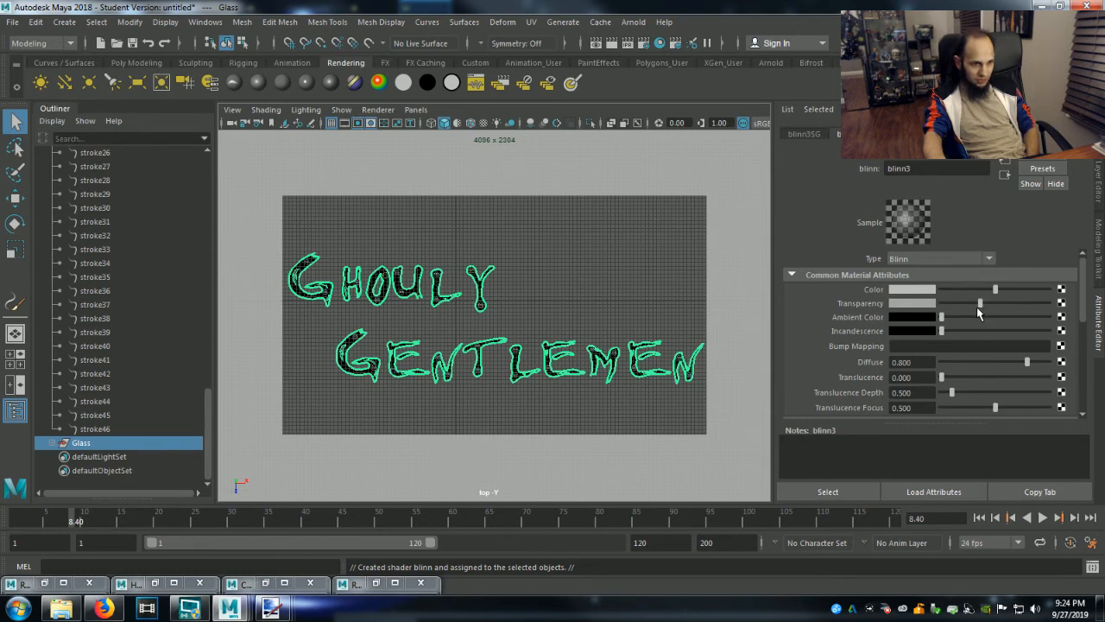
Set the glass Blinn material's color to a slightly darkened orange.
{"action": "left_click", "coordinate": [931, 291]}
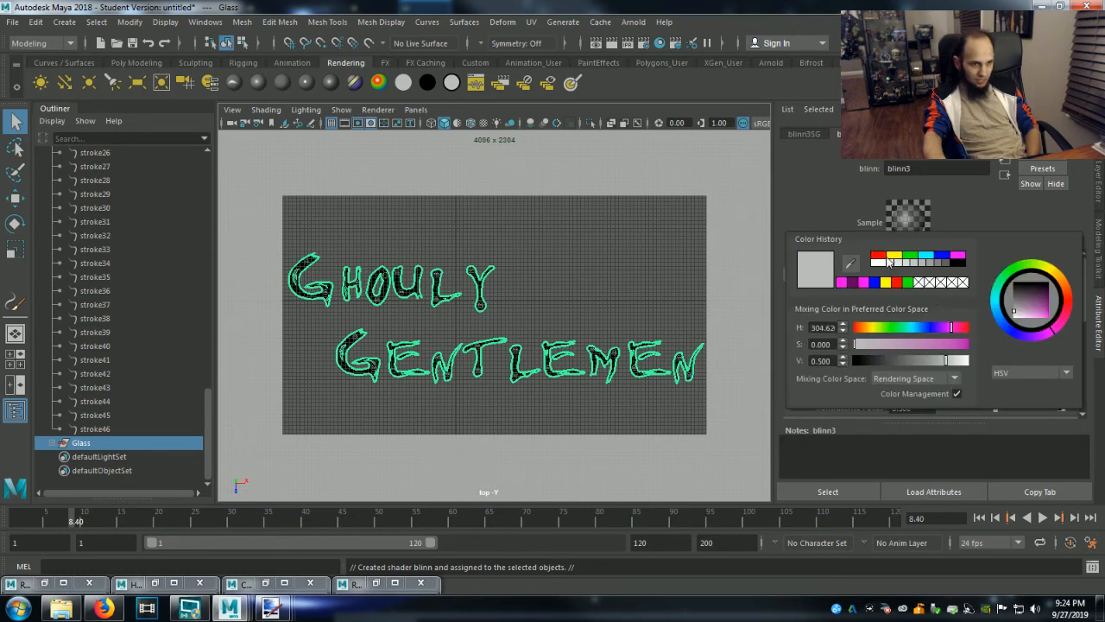
{"action": "left_click", "coordinate": [878, 254]}
{"action": "left_click_drag", "start_coordinate": [1071, 304], "coordinate": [1070, 294]}
{"action": "left_click_drag", "start_coordinate": [964, 359], "coordinate": [957, 363]}
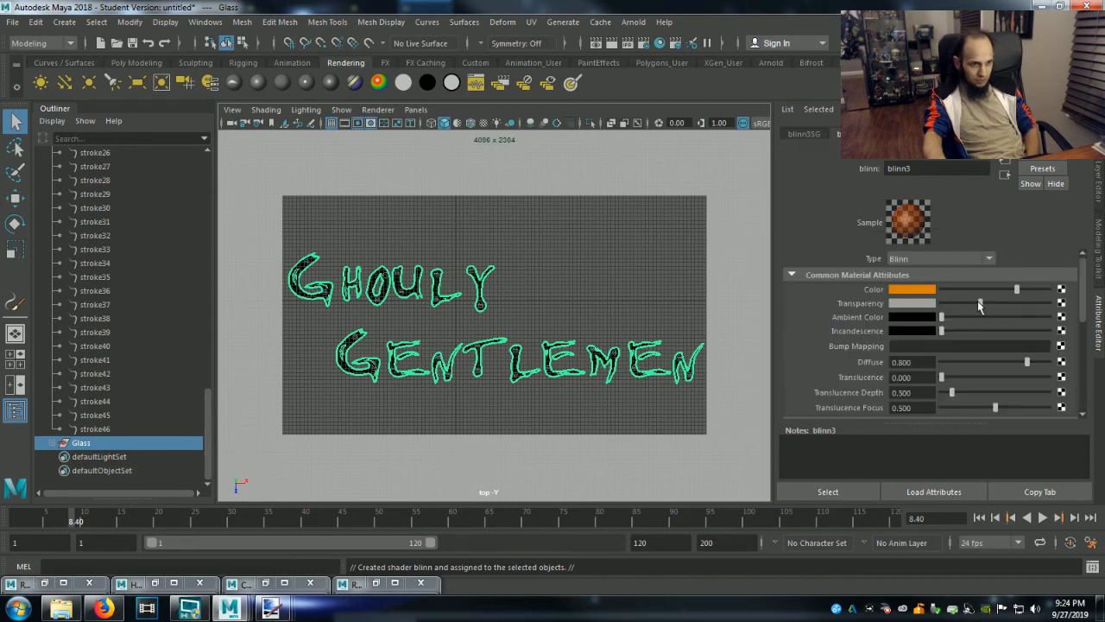
Add slight incandescence to the glass material, set eccentricity to 0.370 and reflectivity to 1.000, and brighten its specular color.
{"action": "left_click_drag", "start_coordinate": [945, 336], "coordinate": [947, 337]}
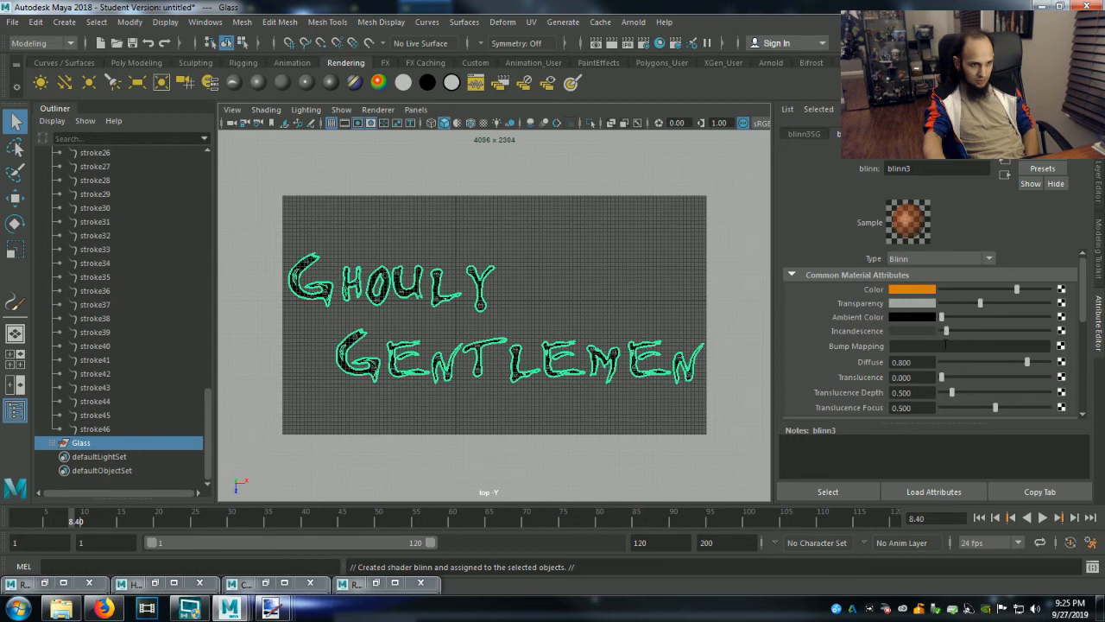
{"action": "scroll", "coordinate": [954, 390], "scroll_direction": "down", "scroll_amount": 3}
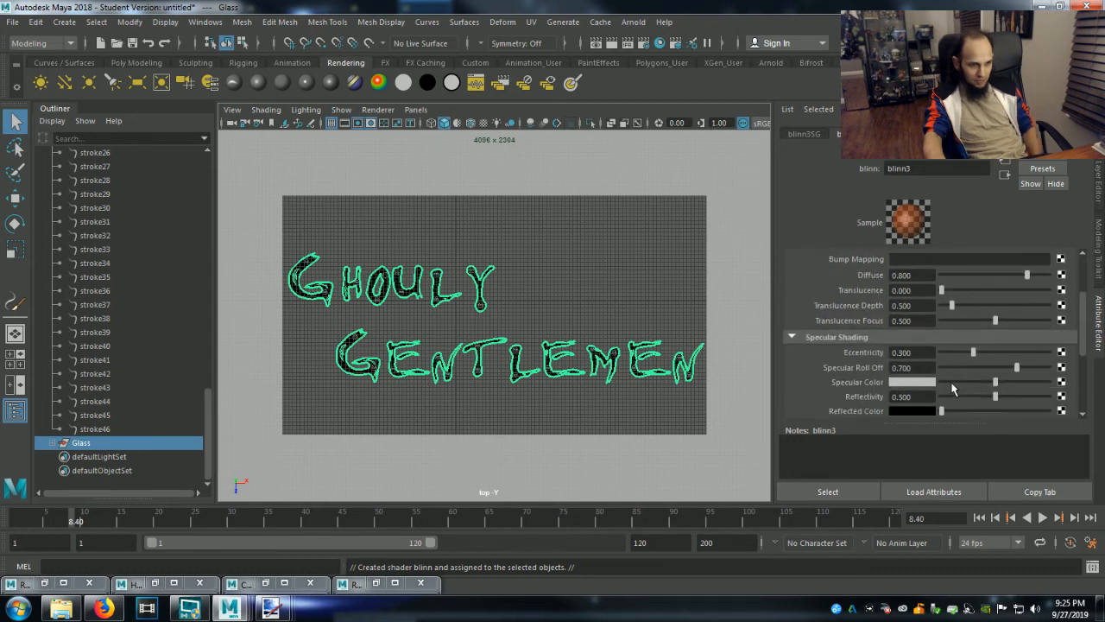
{"action": "left_click_drag", "start_coordinate": [973, 354], "coordinate": [1076, 398]}
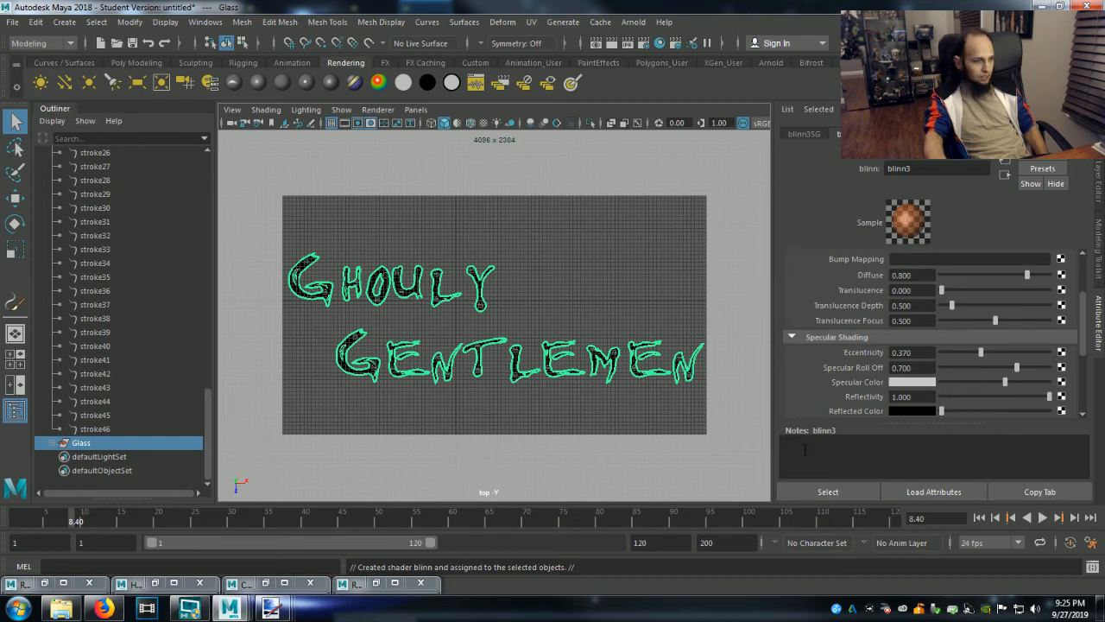
Render the current frame in the Render View with Maya Software to test the glass lettering.
{"action": "scroll", "coordinate": [129, 386], "scroll_direction": "up", "scroll_amount": 10}
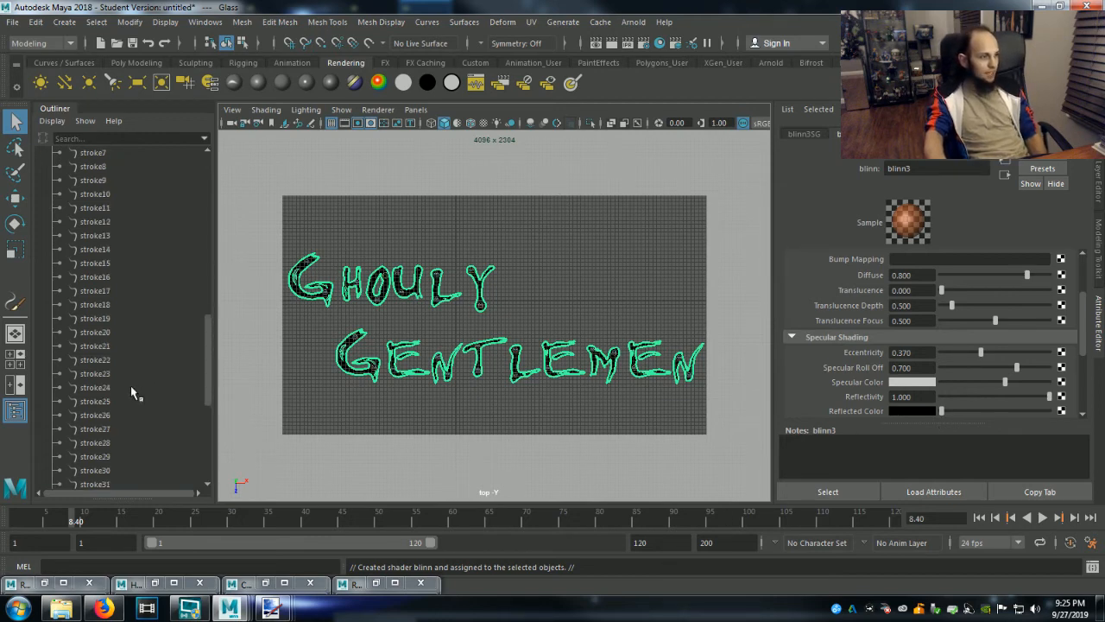
{"action": "scroll", "coordinate": [125, 406], "scroll_direction": "up", "scroll_amount": 8}
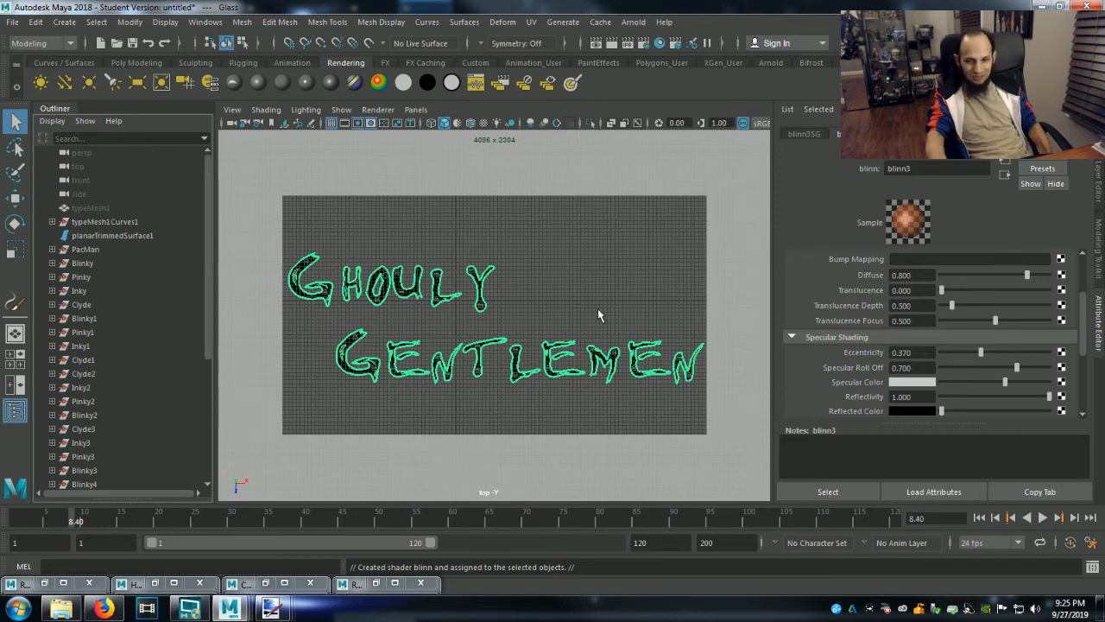
{"action": "left_click", "coordinate": [595, 44]}
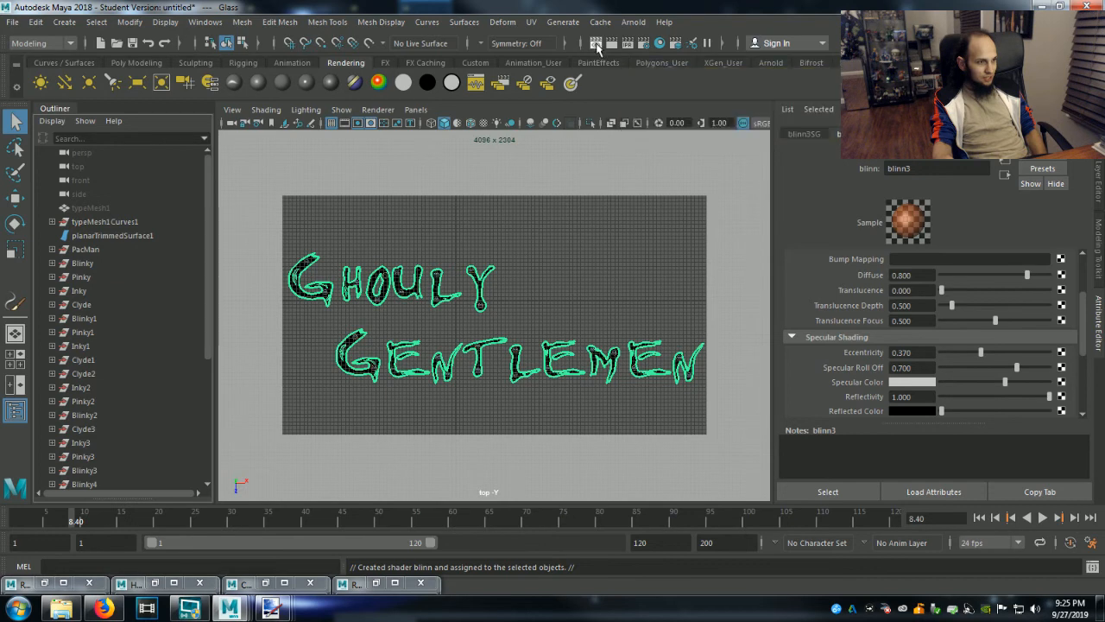
{"action": "left_click", "coordinate": [428, 4]}
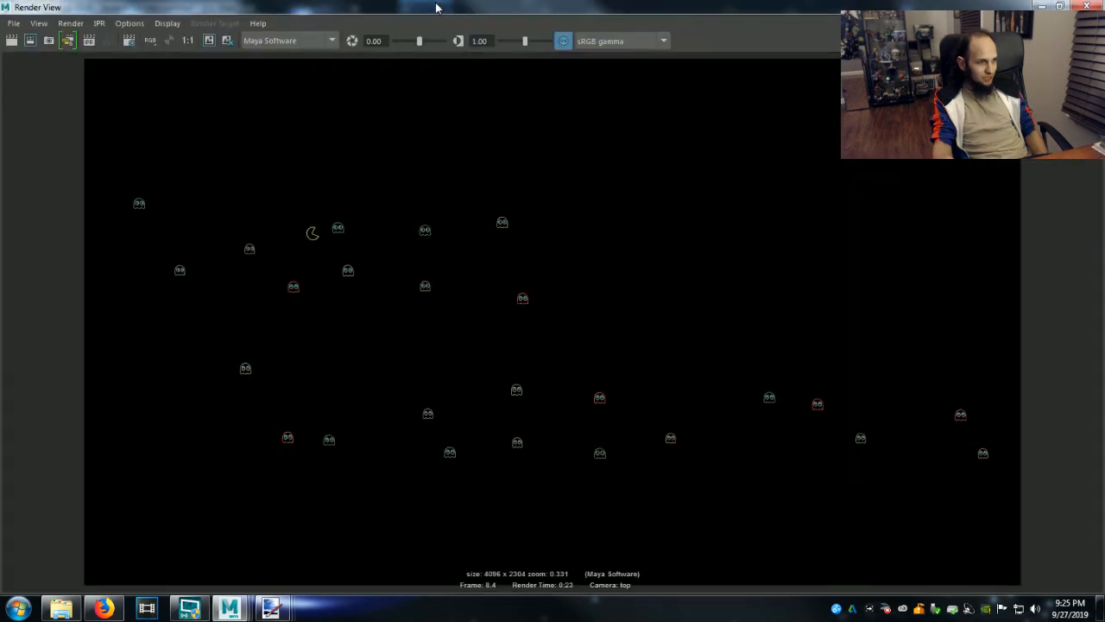
{"action": "left_click", "coordinate": [10, 40]}
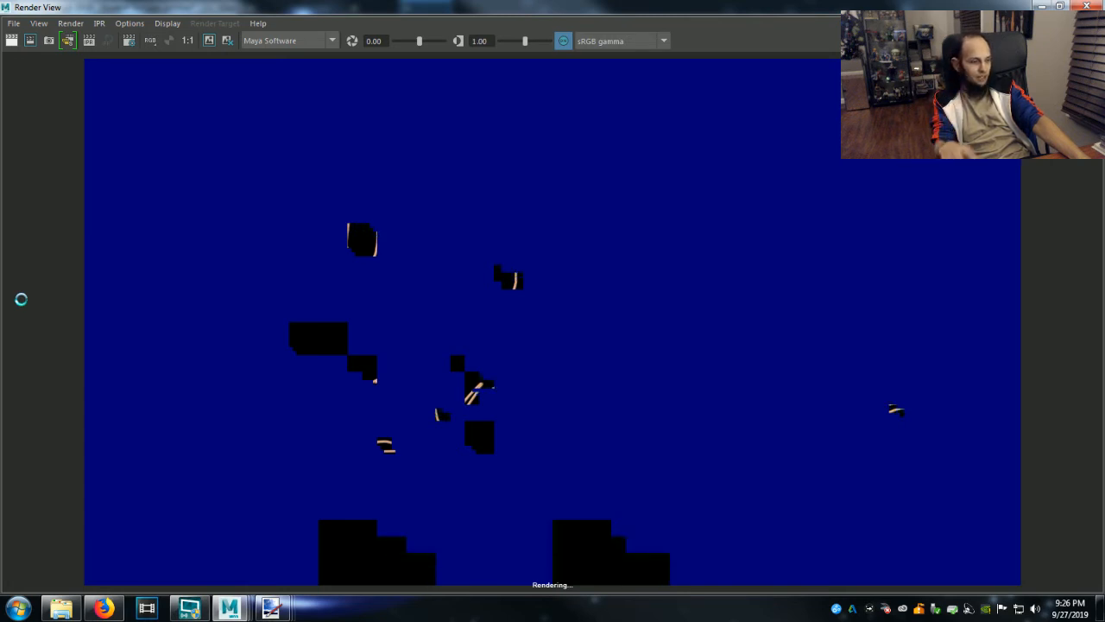
Switch to Skype while the frame renders.
{"action": "left_click", "coordinate": [17, 608]}
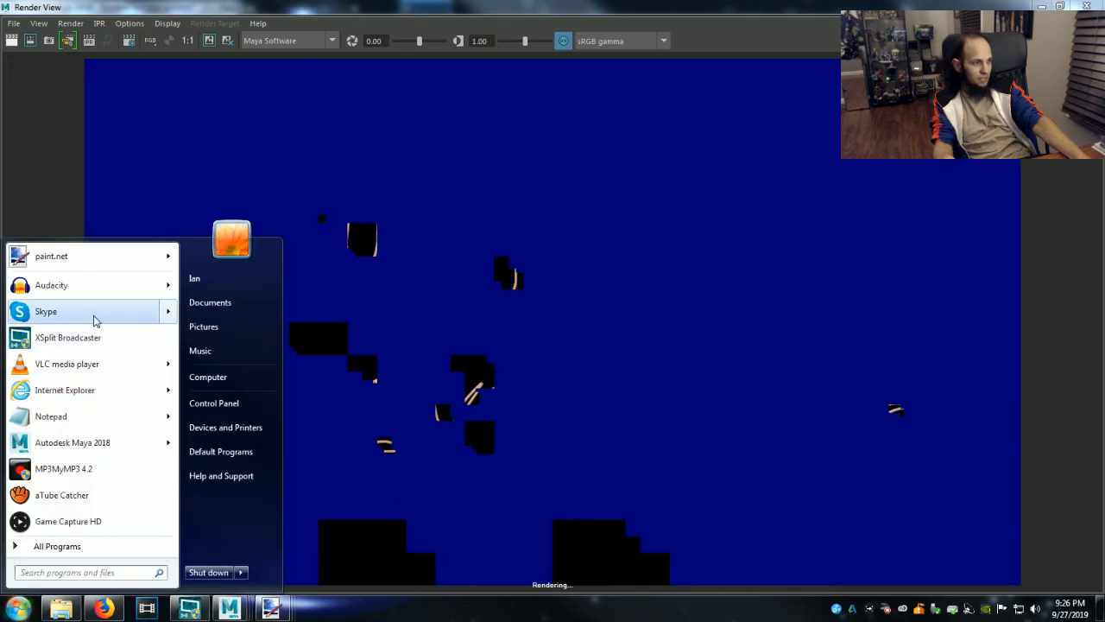
{"action": "left_click", "coordinate": [95, 317]}
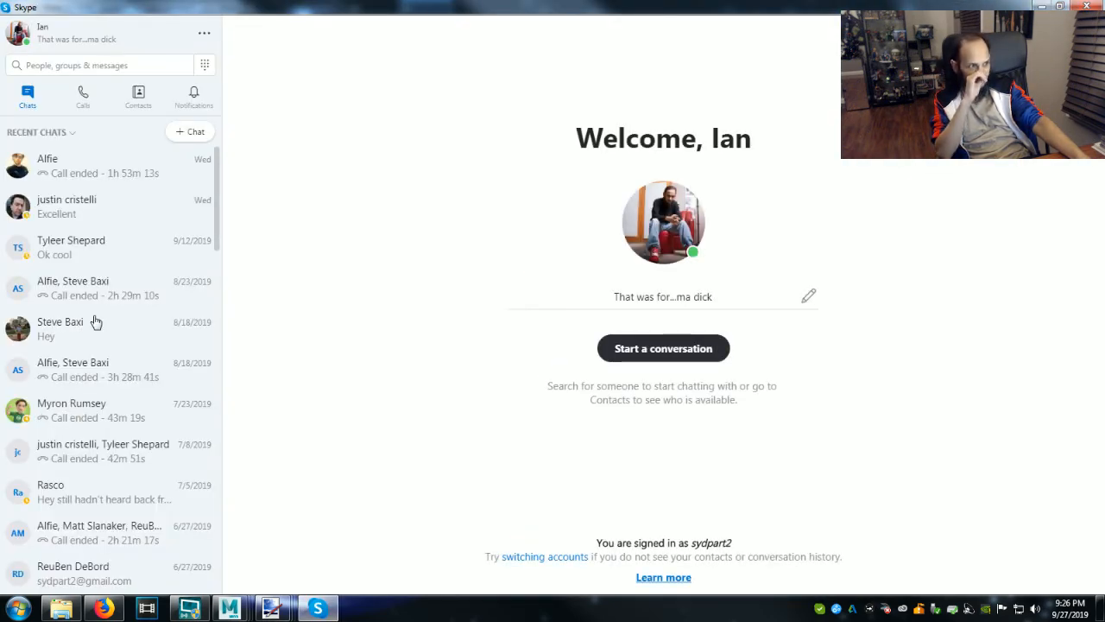
Send the most recent chat contact the message "hey will be ready in a few when this render finishes".
{"action": "left_click", "coordinate": [130, 175]}
{"action": "type", "text": "h"}
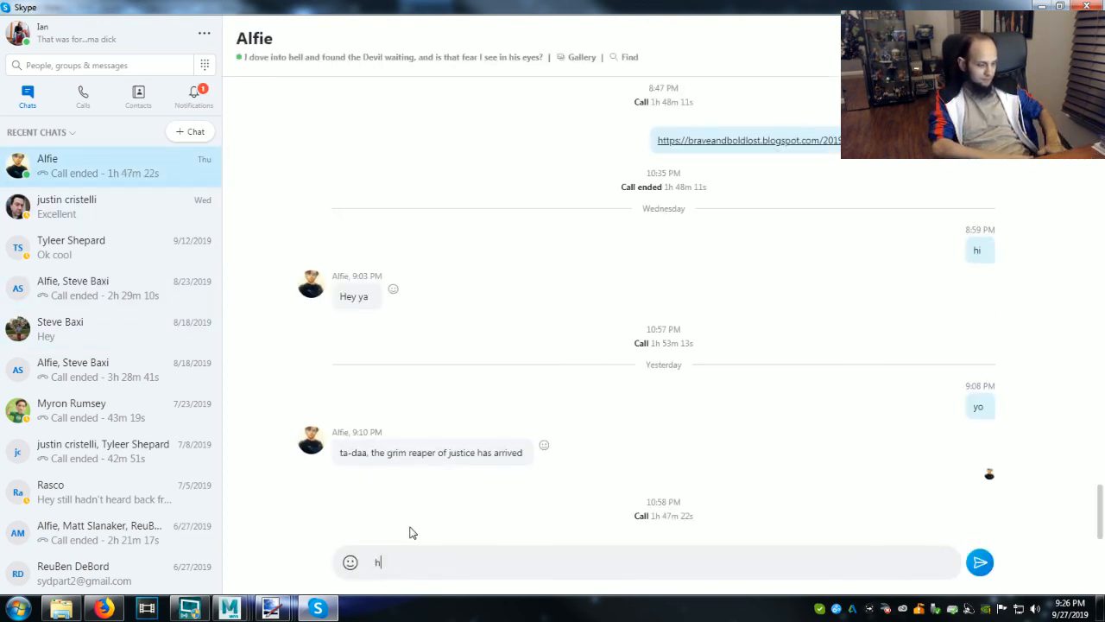
{"action": "type", "text": "ey will be ready in a few when th"}
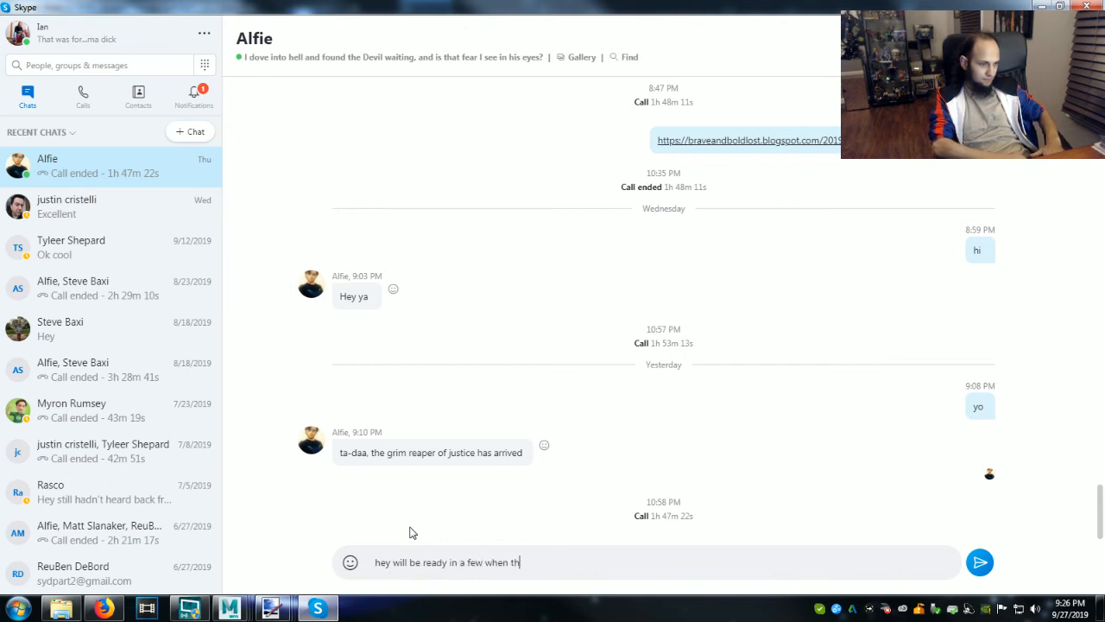
{"action": "type", "text": "is render finishes"}
{"action": "key", "text": "Return"}
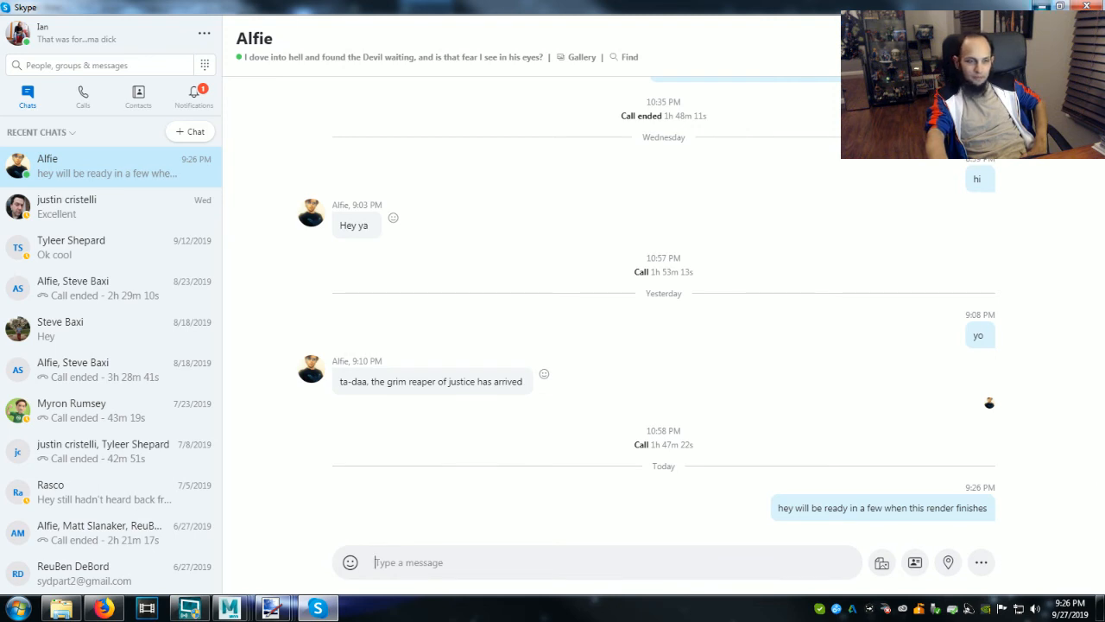
Check the render's progress in Maya's Render View and look for new messages in Skype.
{"action": "left_click", "coordinate": [1042, 6]}
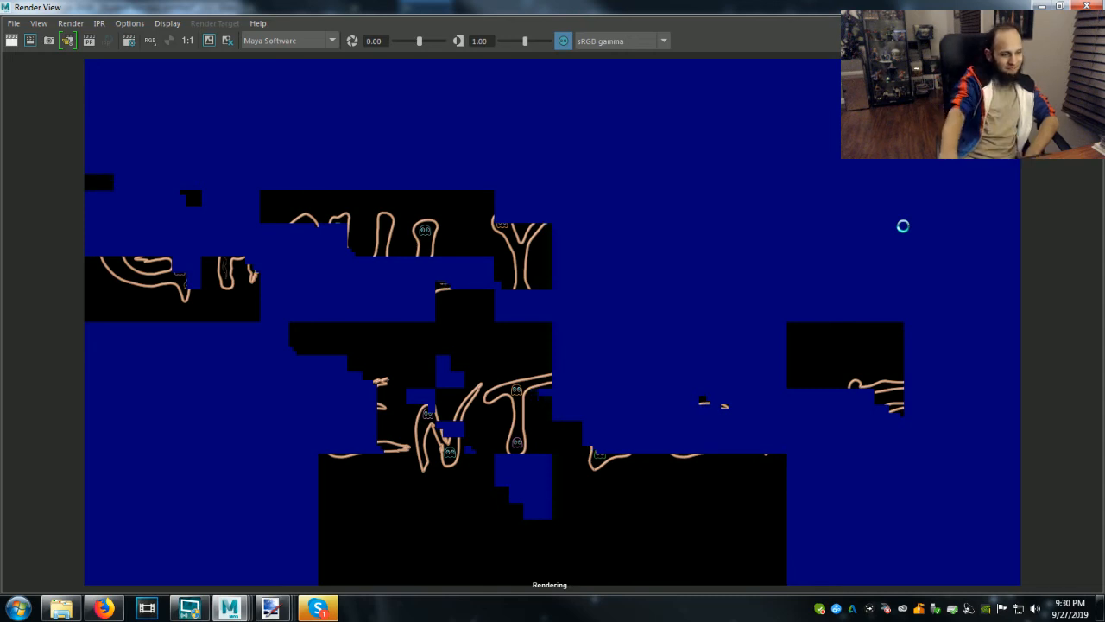
{"action": "left_click", "coordinate": [335, 612]}
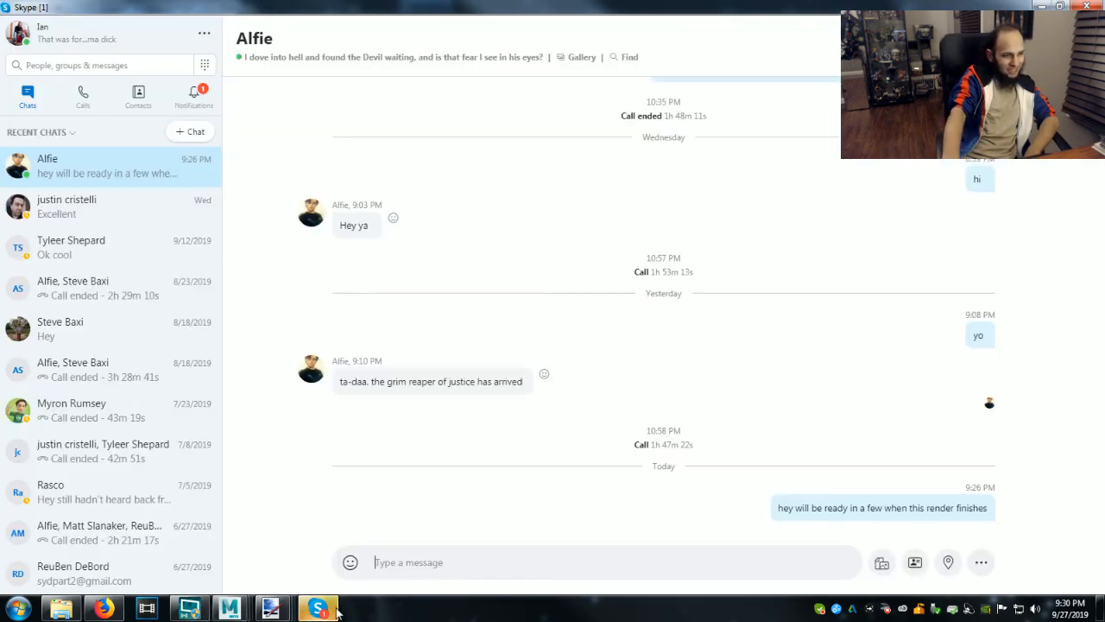
{"action": "left_click", "coordinate": [335, 611]}
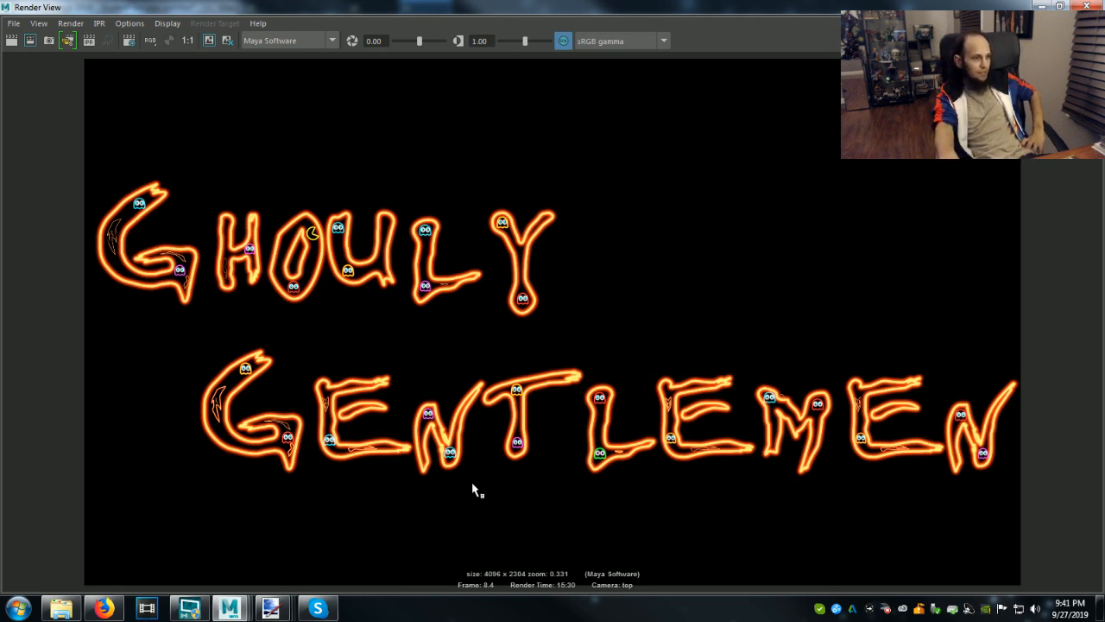
Examine the finished neon lettering render up close around the second line's first letters, and as a whole.
{"action": "scroll", "coordinate": [324, 423], "scroll_direction": "up", "scroll_amount": 1}
{"action": "scroll", "coordinate": [321, 424], "scroll_direction": "up", "scroll_amount": 5}
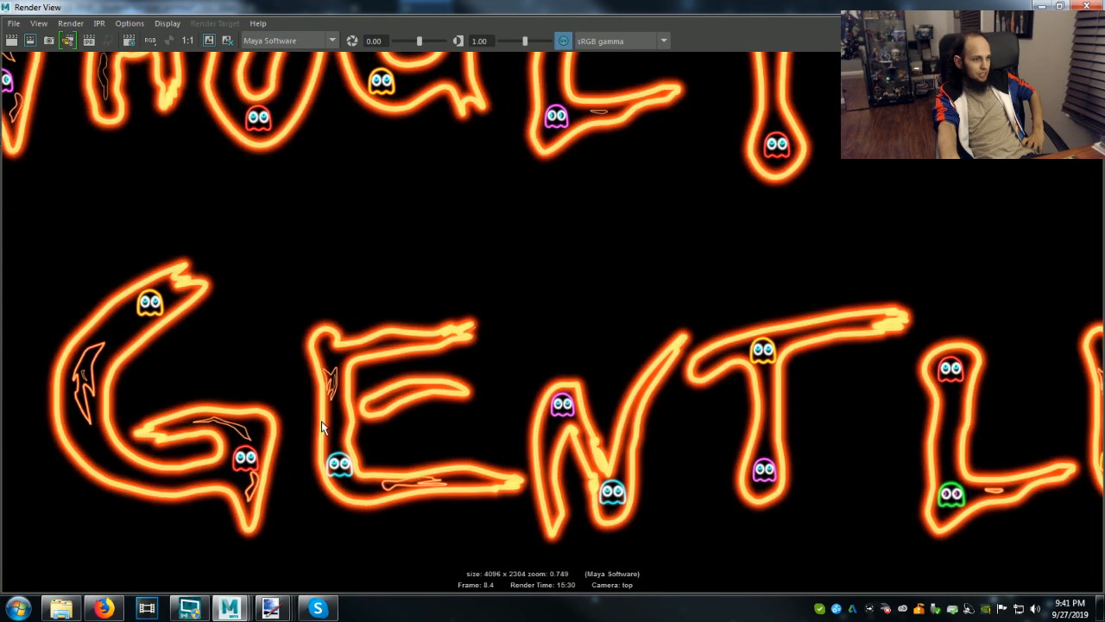
{"action": "scroll", "coordinate": [321, 423], "scroll_direction": "up", "scroll_amount": 5}
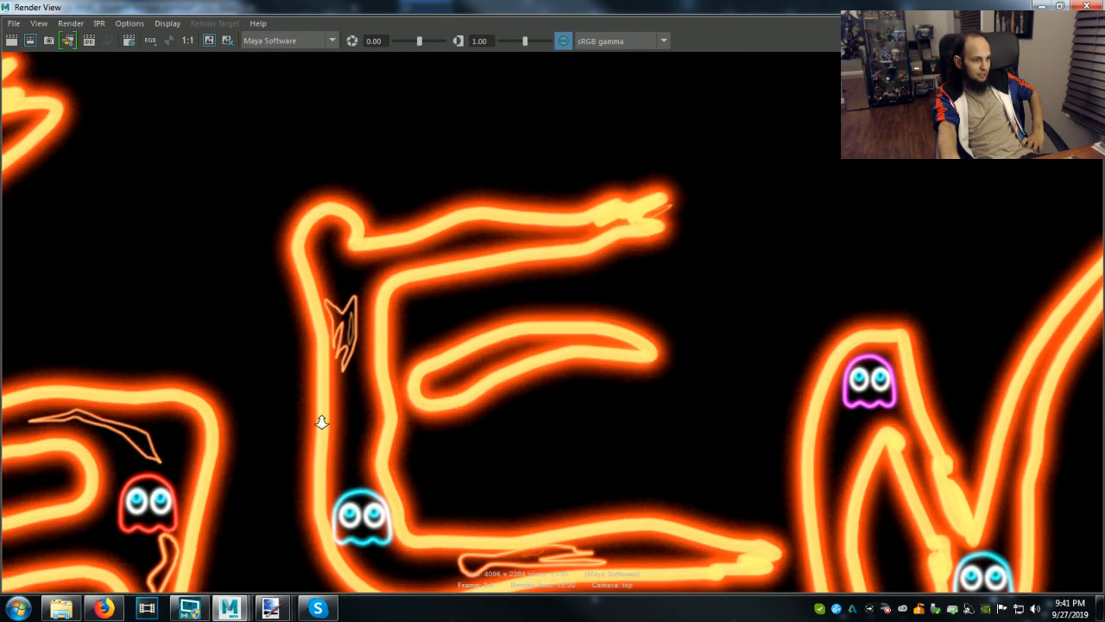
{"action": "scroll", "coordinate": [321, 421], "scroll_direction": "up", "scroll_amount": 5}
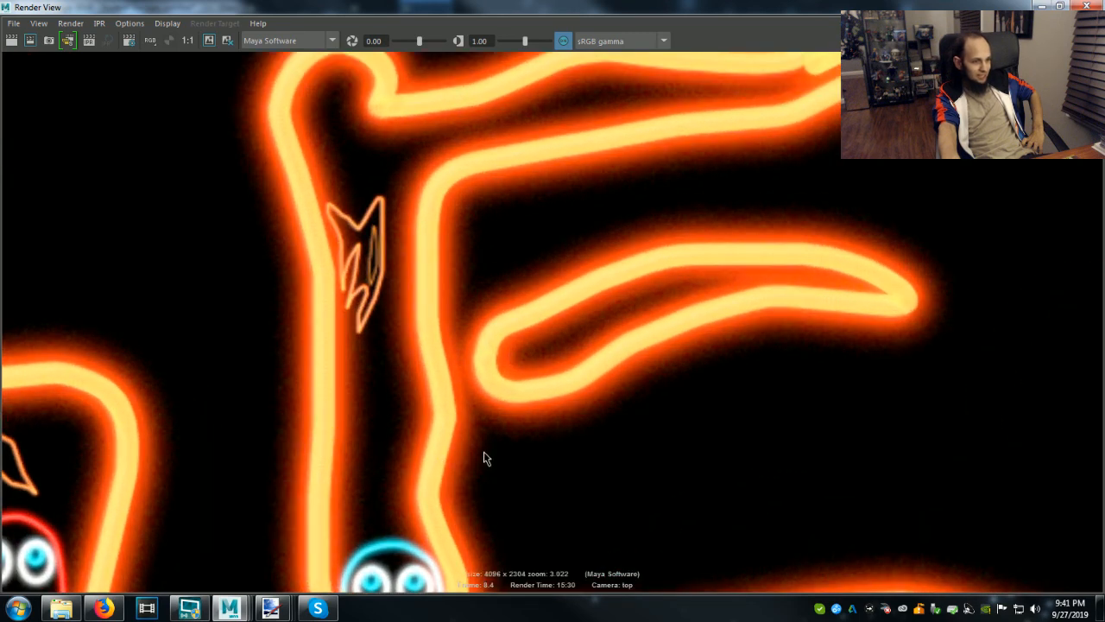
{"action": "left_click_drag", "start_coordinate": [468, 426], "coordinate": [471, 434]}
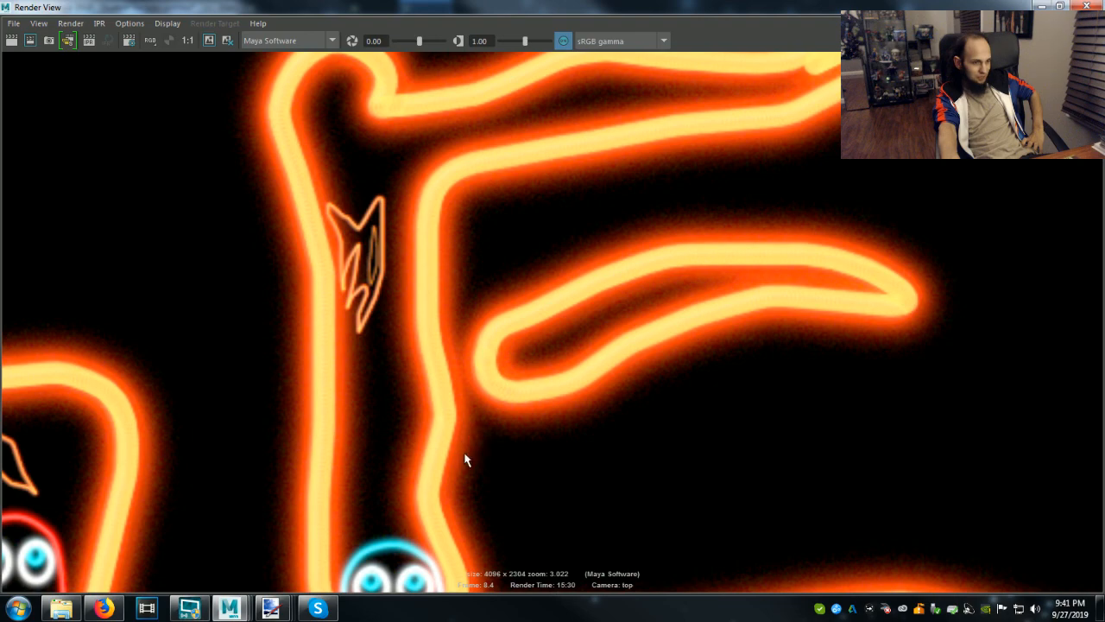
{"action": "scroll", "coordinate": [466, 456], "scroll_direction": "down", "scroll_amount": 5}
{"action": "scroll", "coordinate": [467, 457], "scroll_direction": "down", "scroll_amount": 5}
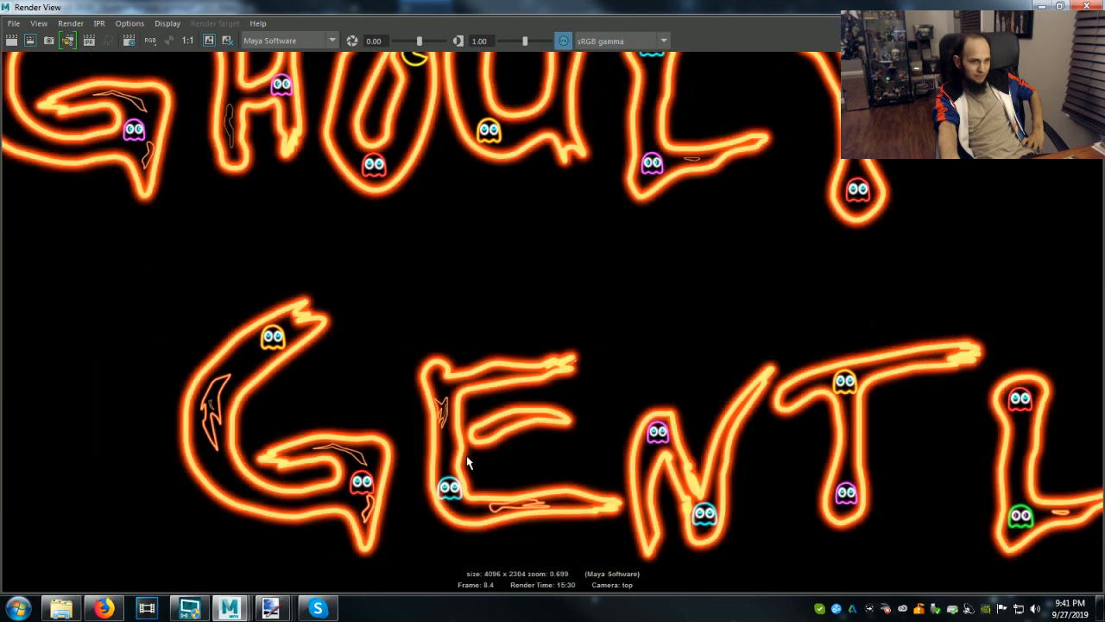
{"action": "scroll", "coordinate": [466, 462], "scroll_direction": "down", "scroll_amount": 1}
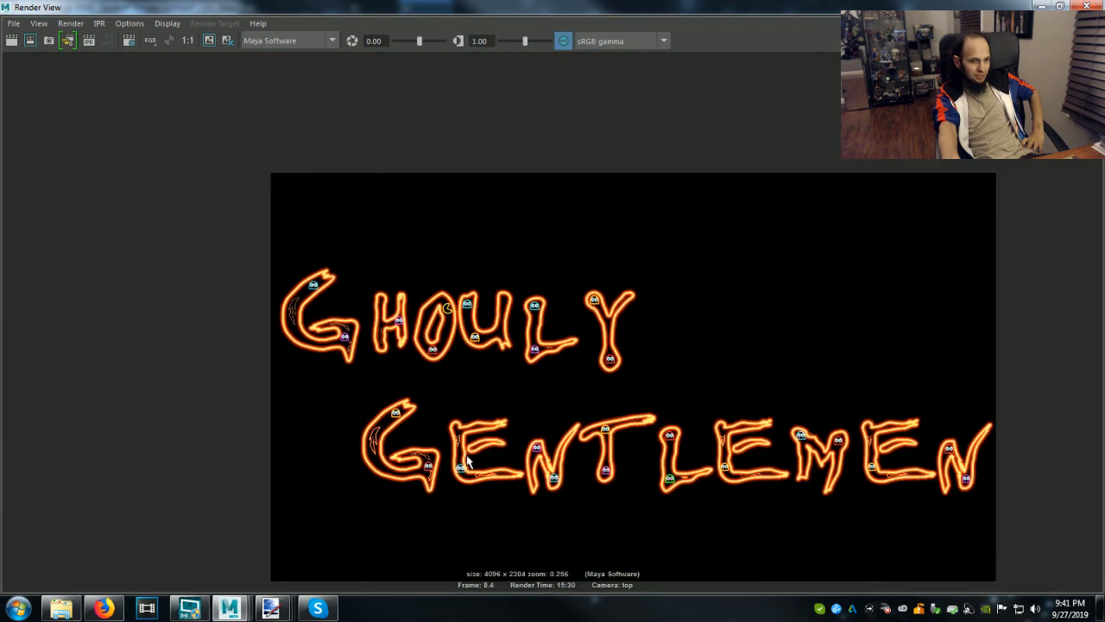
{"action": "scroll", "coordinate": [467, 462], "scroll_direction": "up", "scroll_amount": 1}
Save the rendered image as a DDS file named "Ghouly Gentlemen Logo" in the Pictures folder.
{"action": "left_click", "coordinate": [11, 26]}
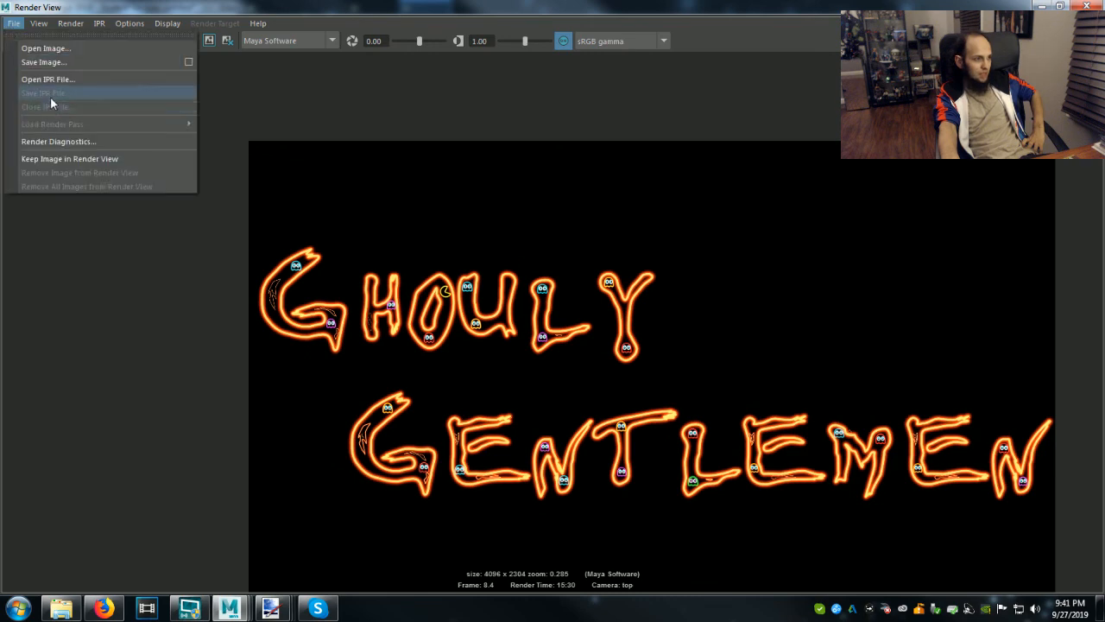
{"action": "left_click", "coordinate": [43, 63]}
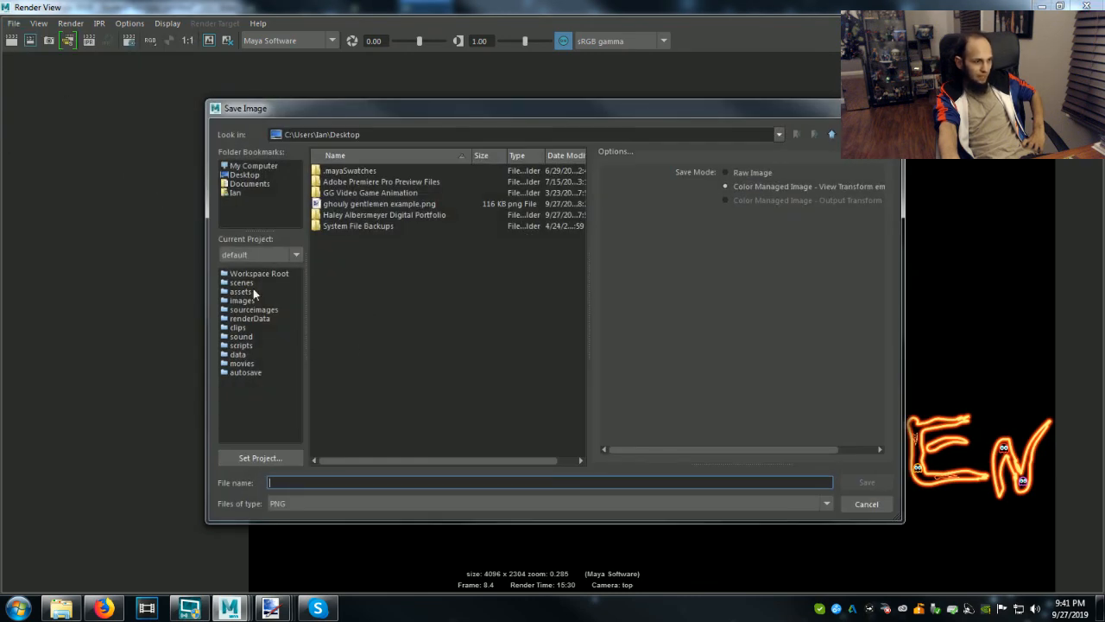
{"action": "left_click", "coordinate": [235, 193]}
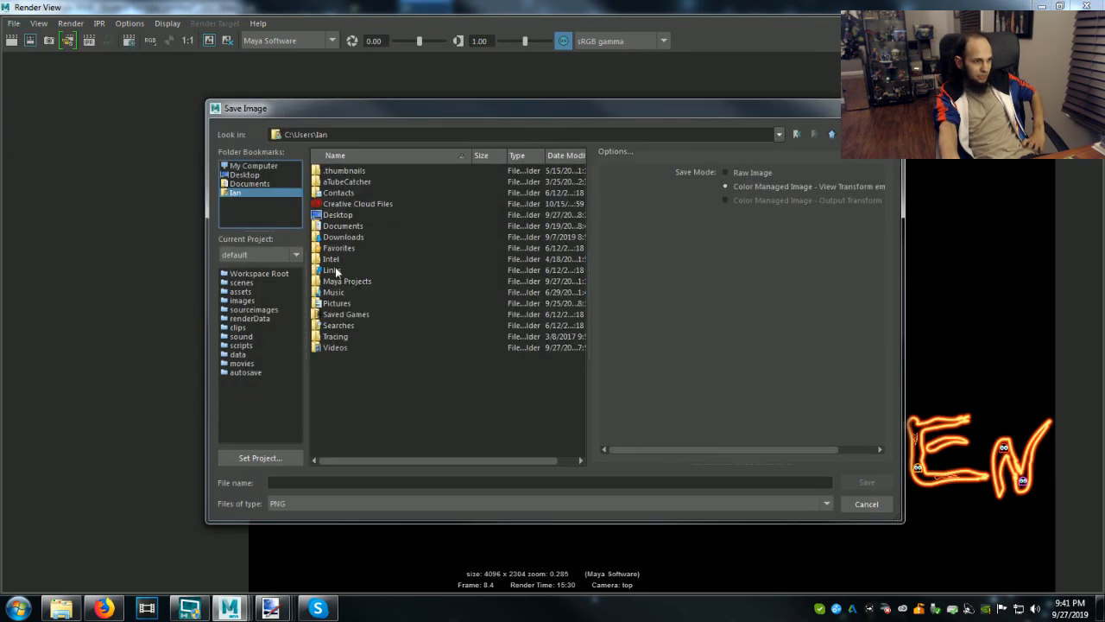
{"action": "left_click", "coordinate": [337, 304]}
{"action": "double_click", "coordinate": [336, 304]}
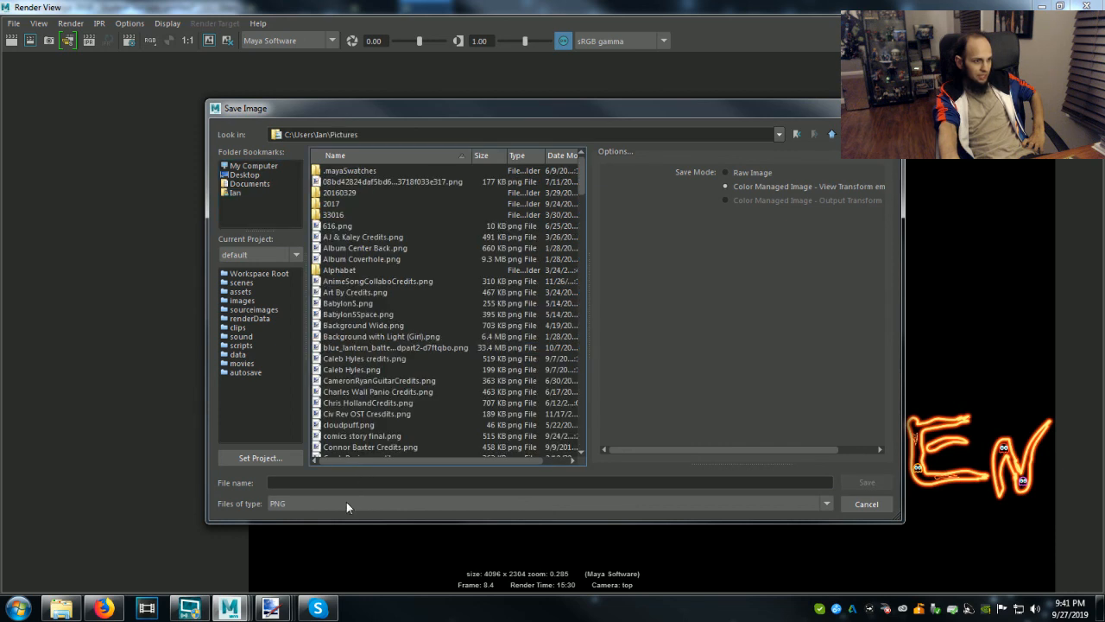
{"action": "left_click", "coordinate": [347, 504]}
{"action": "left_click", "coordinate": [329, 536]}
{"action": "left_click", "coordinate": [310, 482]}
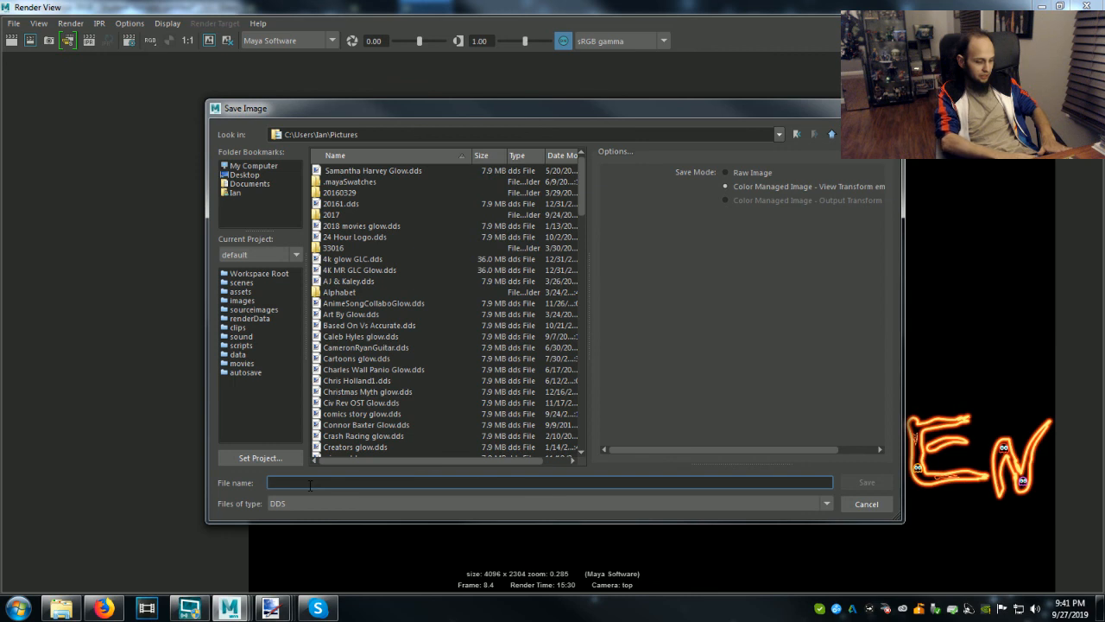
{"action": "type", "text": "Gl"}
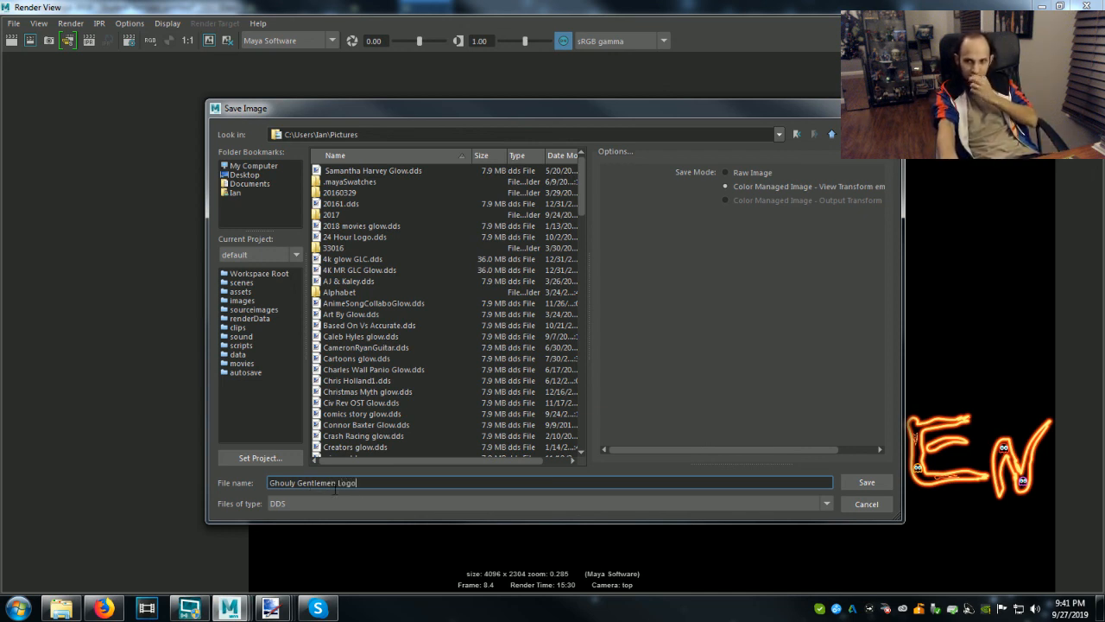
{"action": "left_click", "coordinate": [868, 482]}
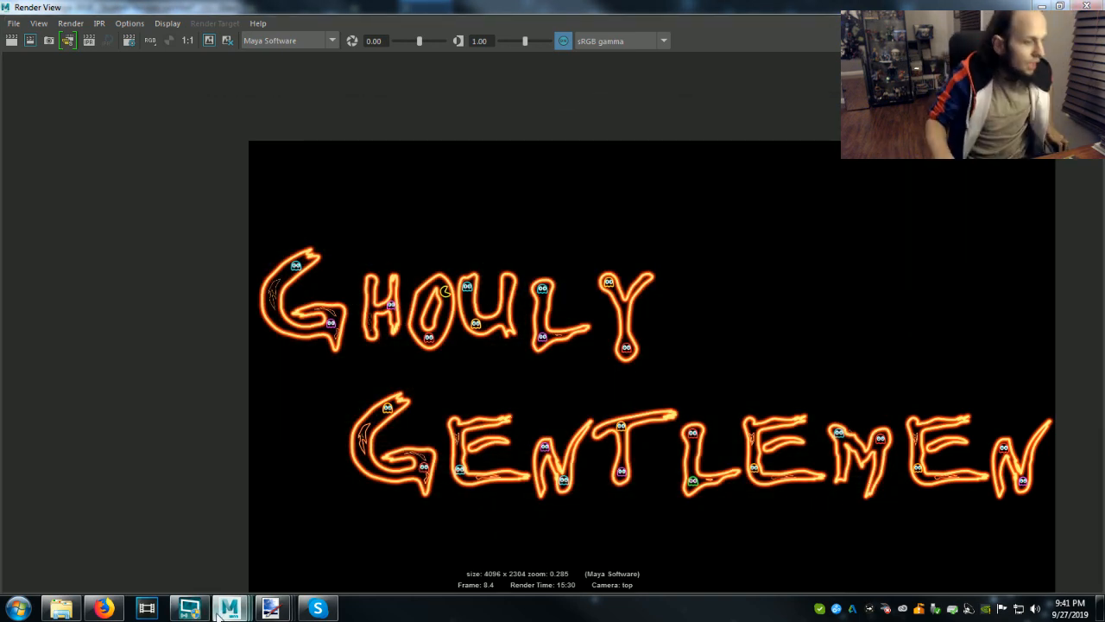
Search the Pictures library in Windows Explorer for "Ghouly" and open the Ghouly Gentlemen Logo file in paint.net.
{"action": "mouse_move", "coordinate": [274, 605]}
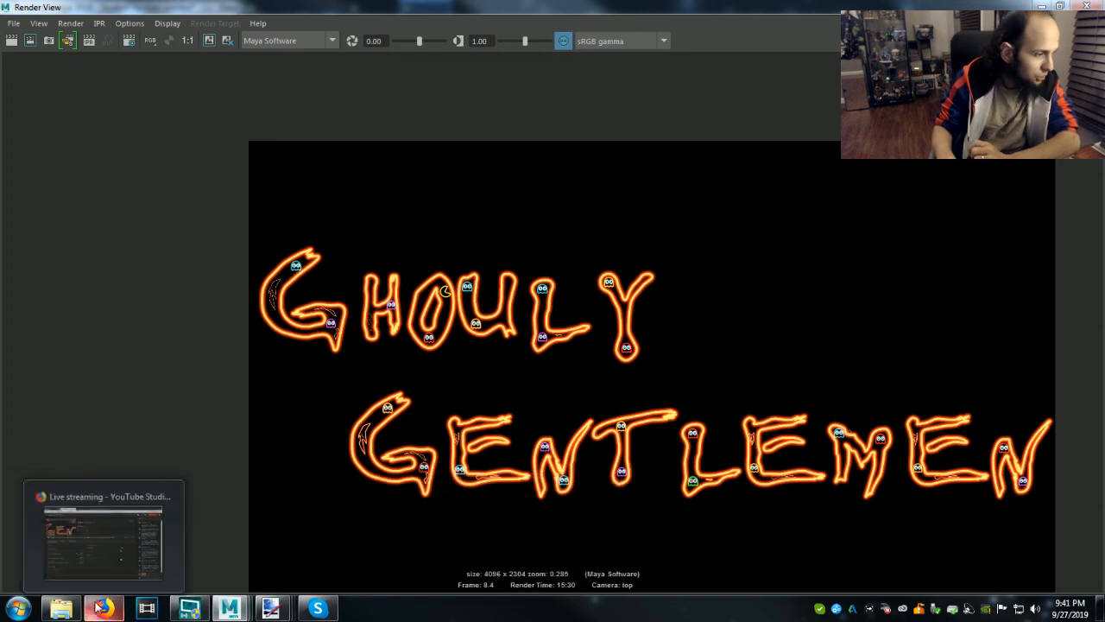
{"action": "left_click", "coordinate": [61, 609]}
{"action": "left_click", "coordinate": [49, 205]}
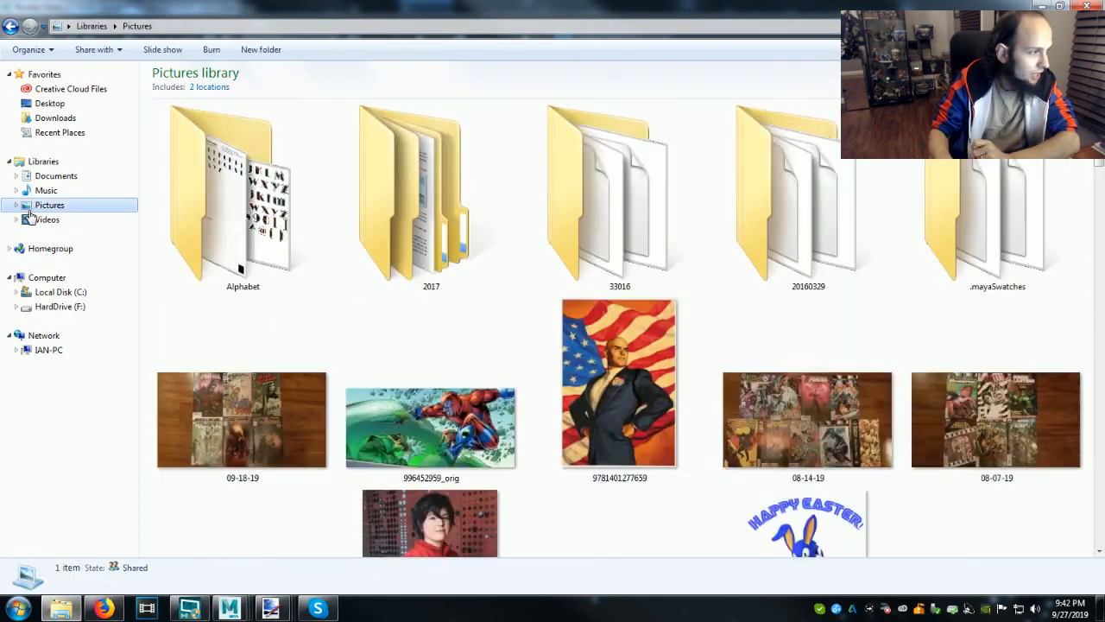
{"action": "left_click", "coordinate": [1001, 25]}
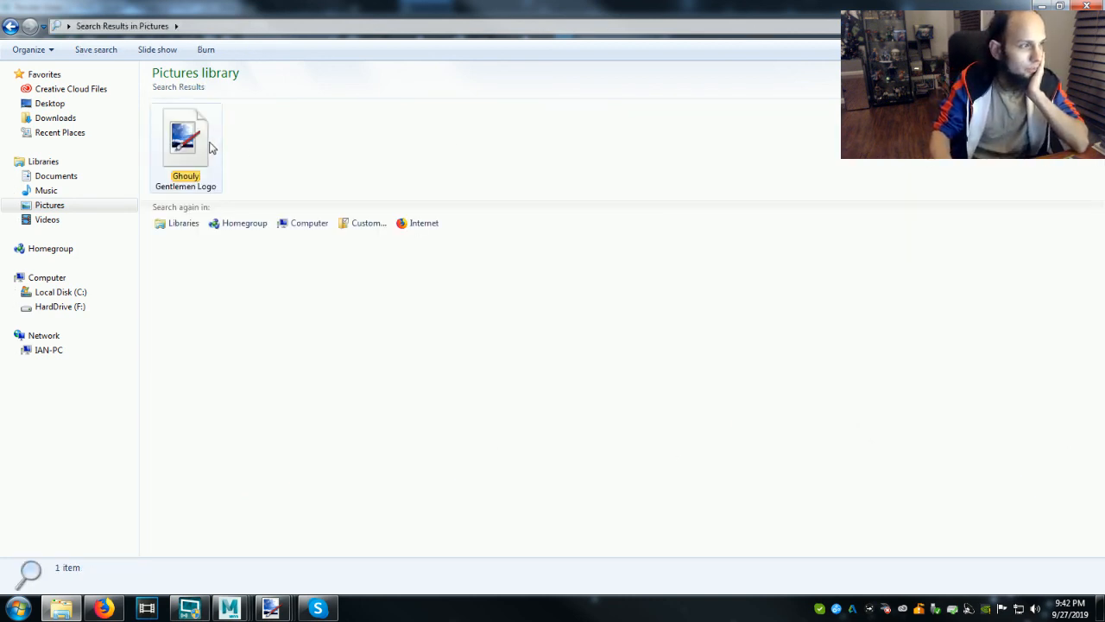
{"action": "double_click", "coordinate": [185, 142]}
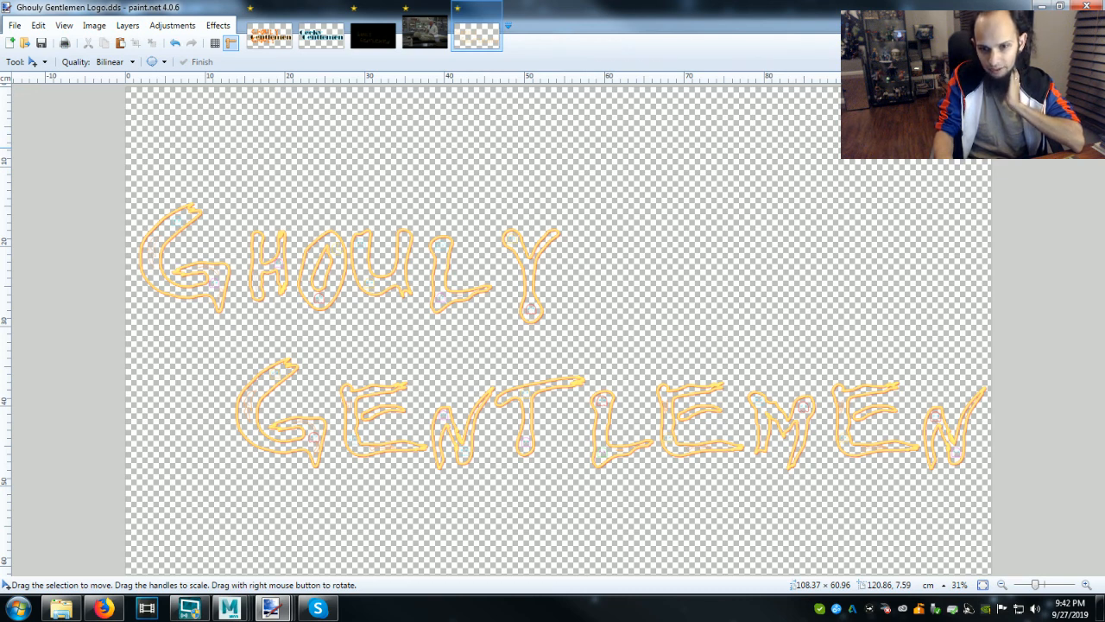
Try a black Paint Bucket fill on the logo's transparent background and undo it.
{"action": "key", "text": "f"}
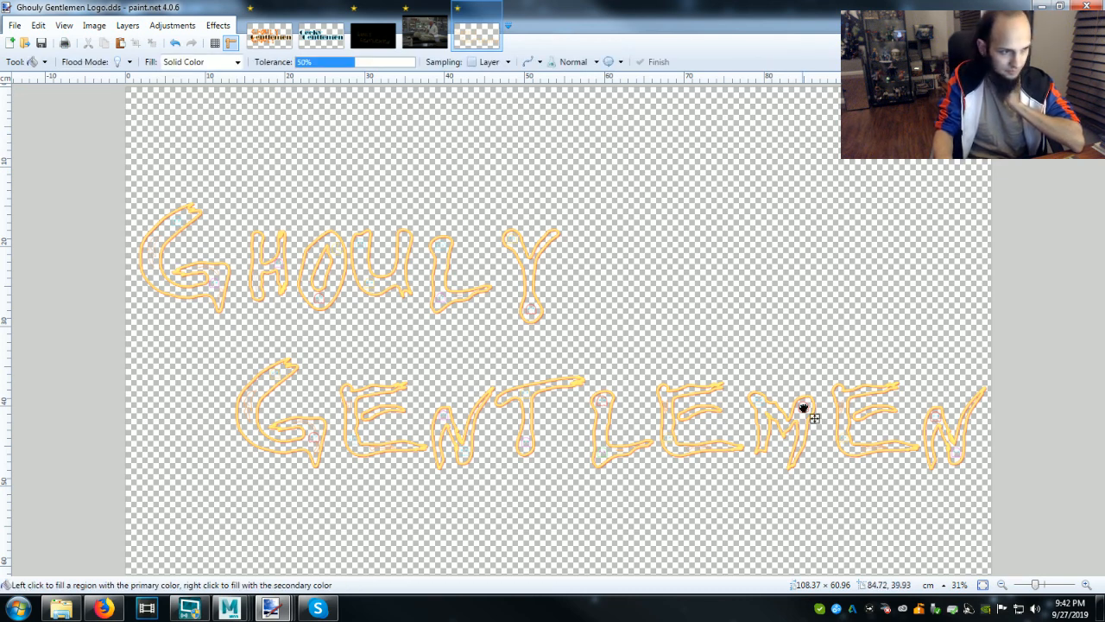
{"action": "left_click", "coordinate": [803, 407]}
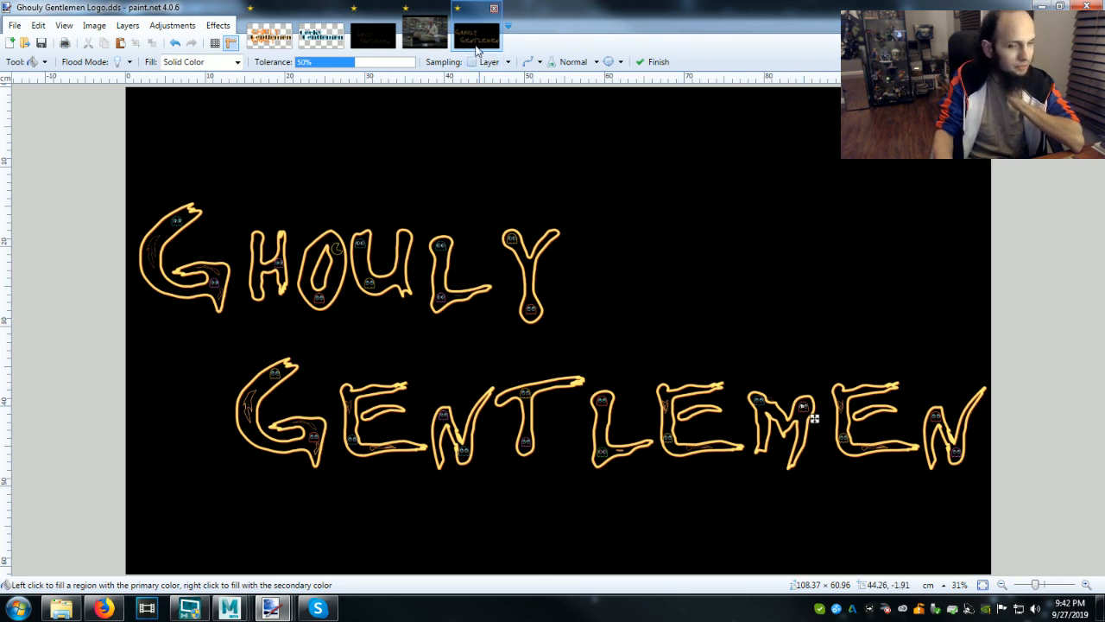
{"action": "key", "text": "ctrl+z"}
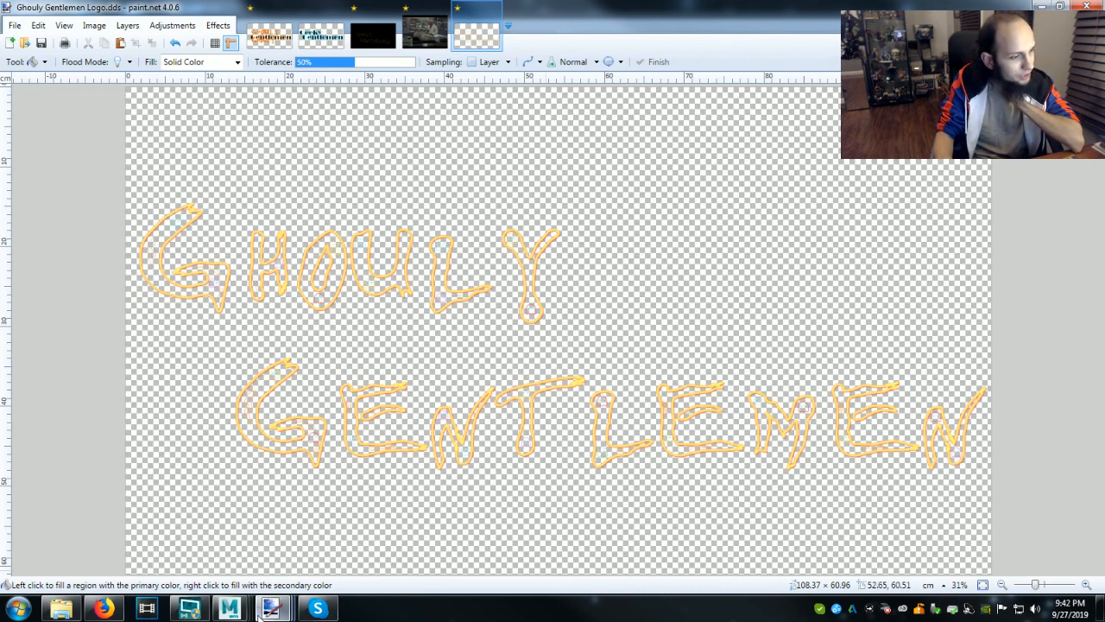
Switch back to the Maya scene with the Ghouly Gentlemen lettering and minimize its Render View.
{"action": "mouse_move", "coordinate": [230, 609]}
{"action": "left_click", "coordinate": [501, 535]}
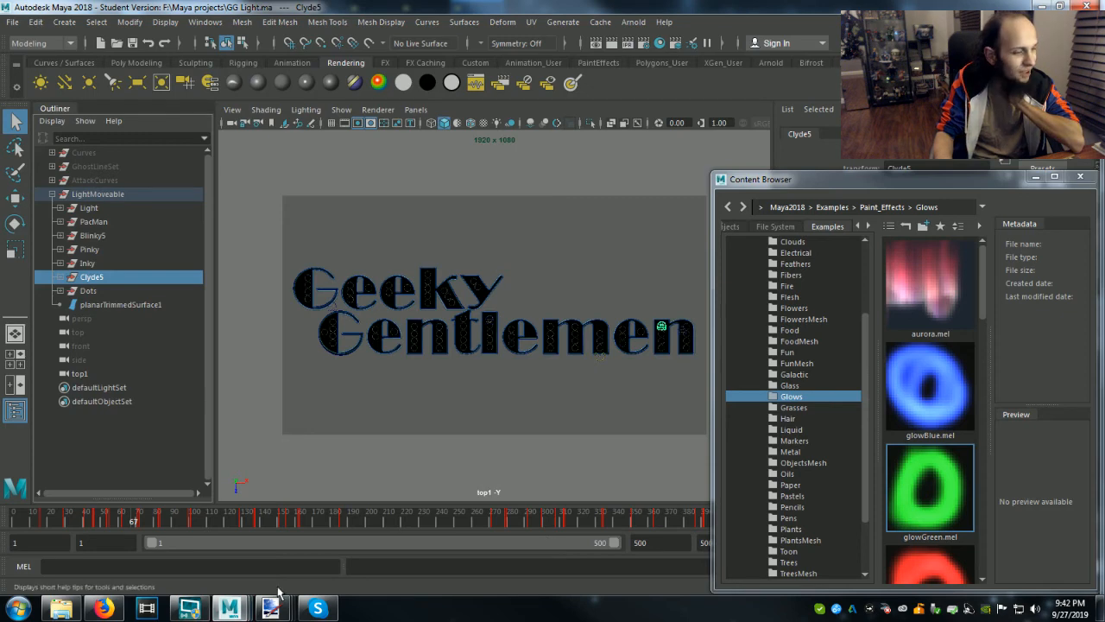
{"action": "mouse_move", "coordinate": [270, 608]}
{"action": "mouse_move", "coordinate": [230, 609]}
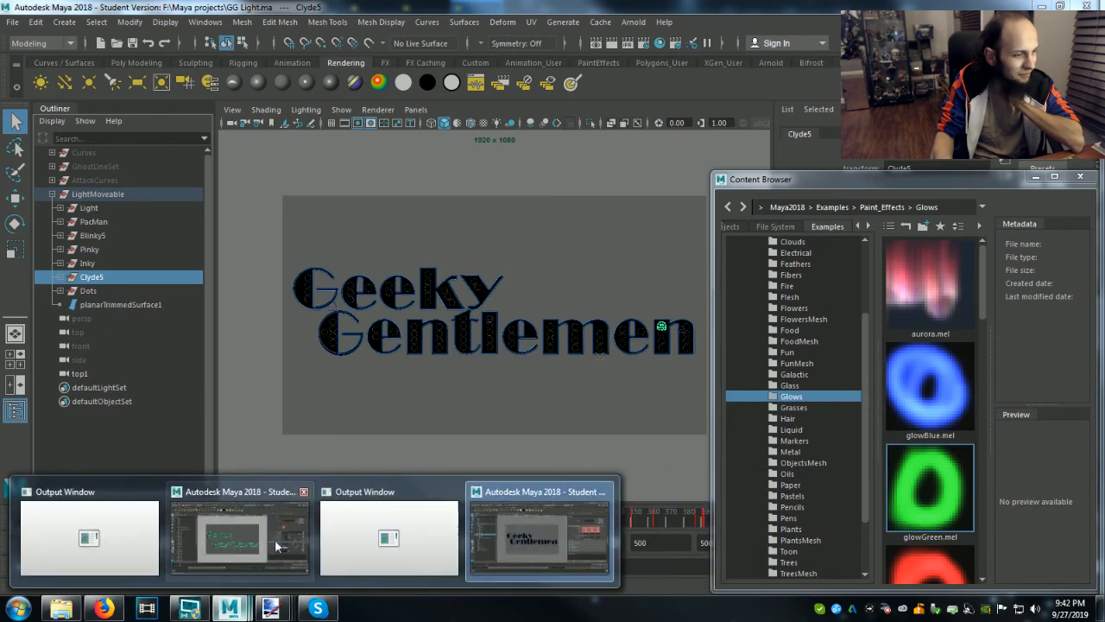
{"action": "left_click", "coordinate": [247, 540]}
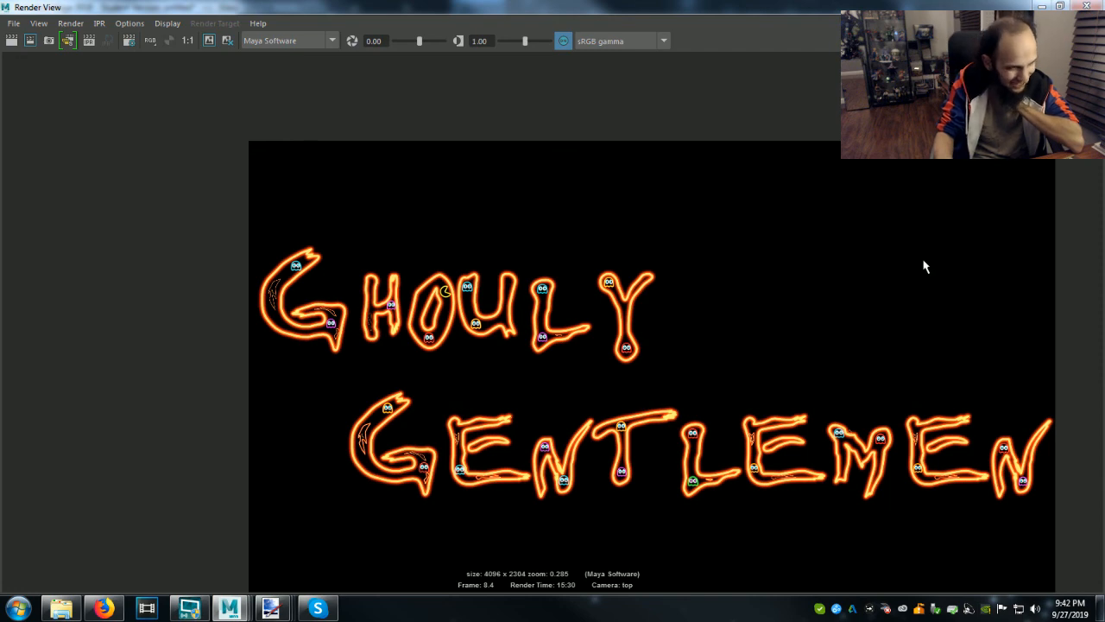
{"action": "left_click", "coordinate": [1041, 6]}
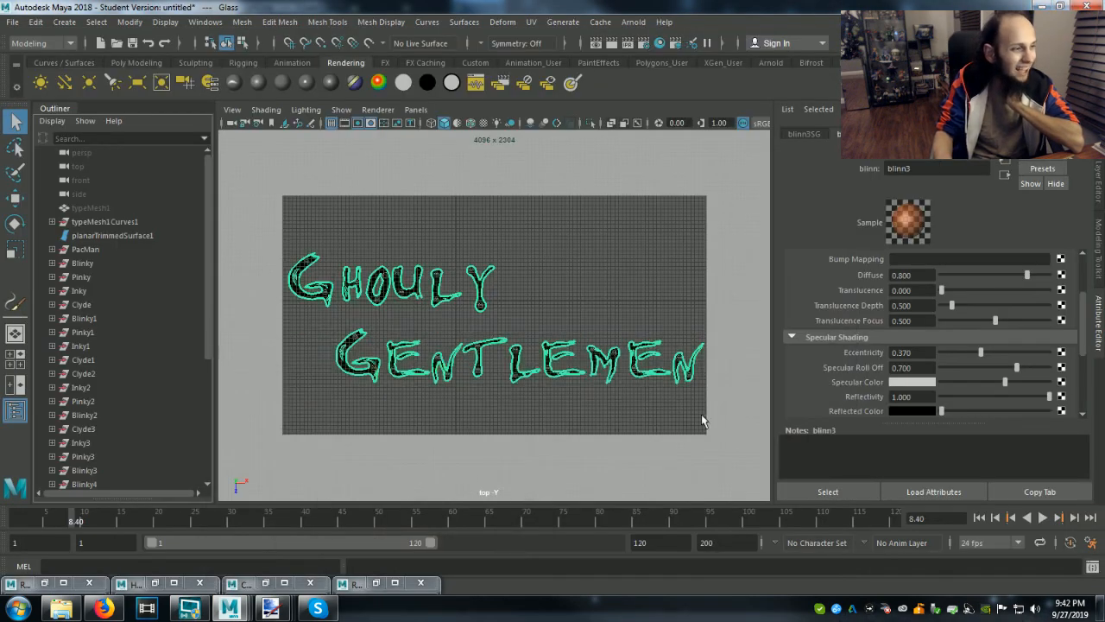
Select the planarTrimmedSurface1 object in the lettering scene and review the previous render in the Render View.
{"action": "left_click", "coordinate": [113, 237]}
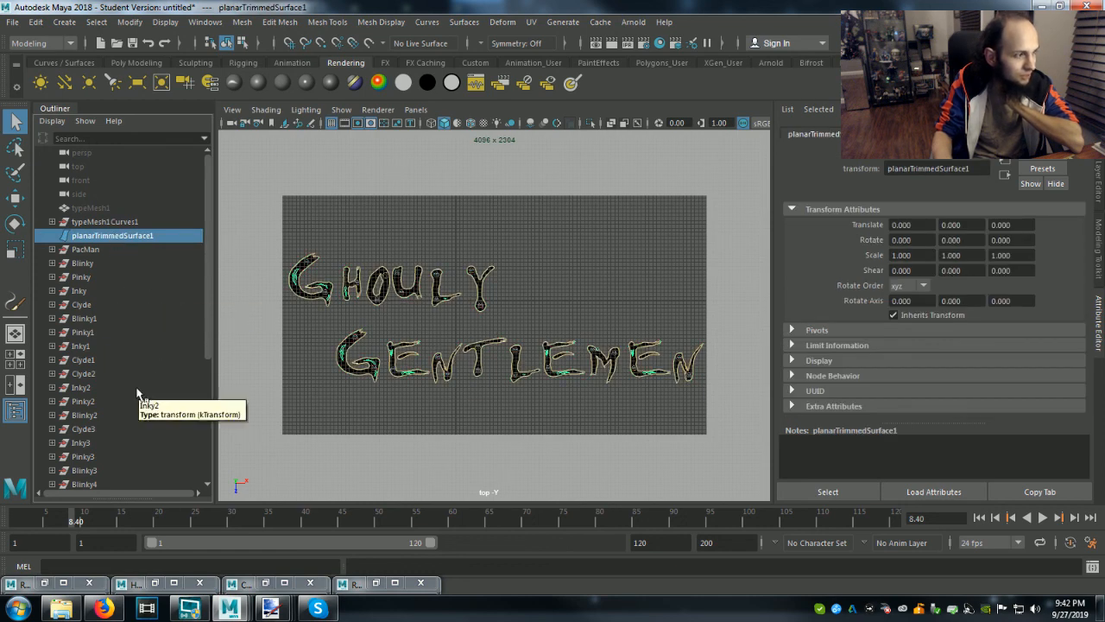
{"action": "scroll", "coordinate": [136, 395], "scroll_direction": "down", "scroll_amount": 5}
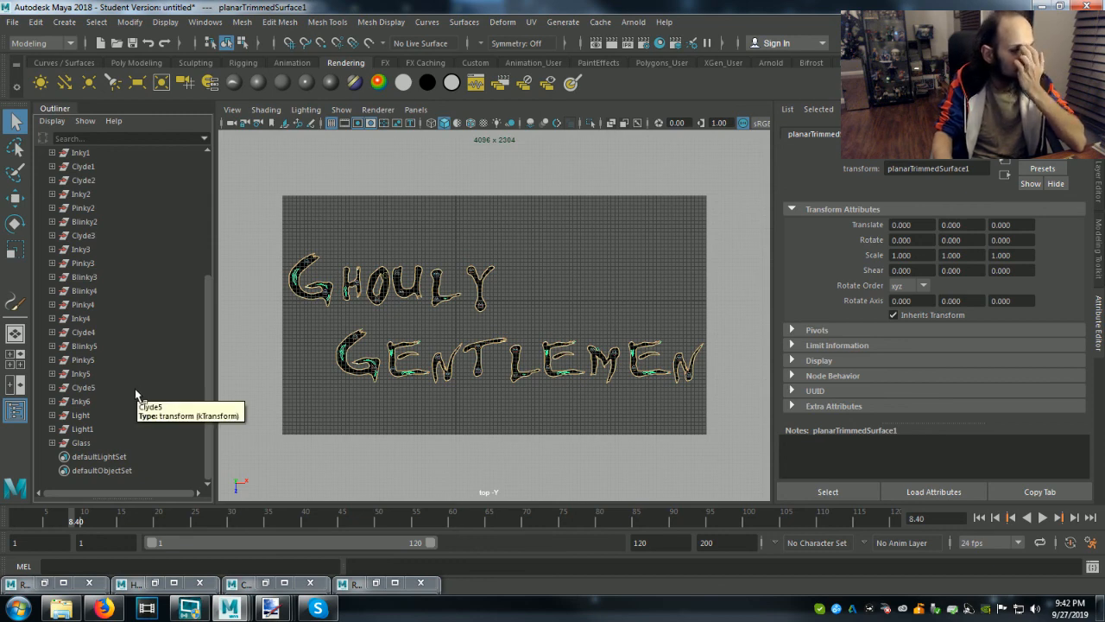
{"action": "mouse_move", "coordinate": [228, 596]}
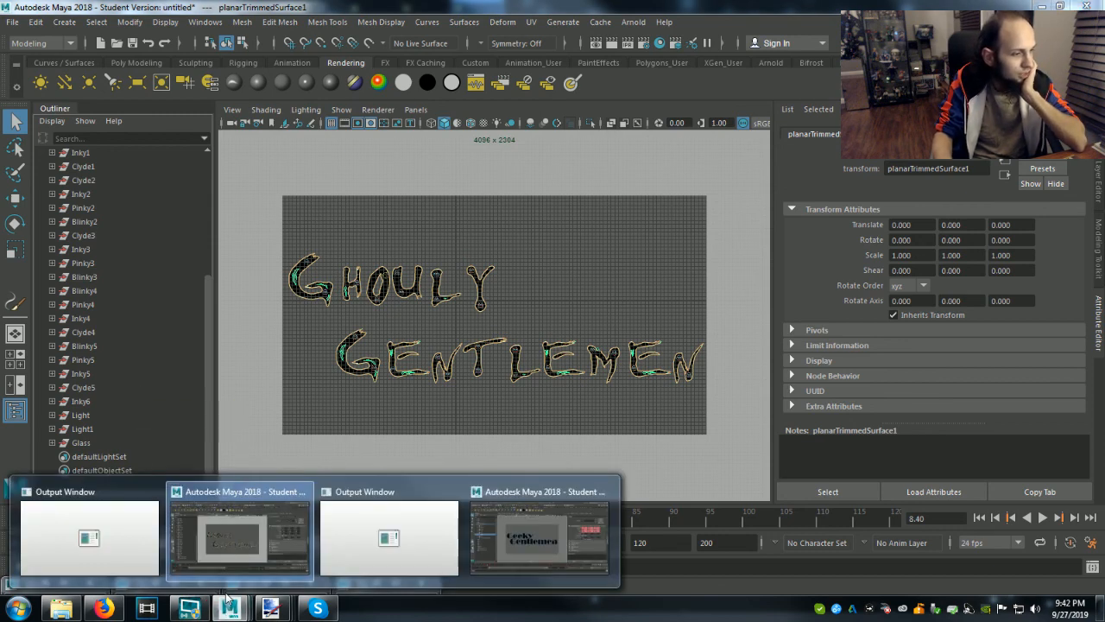
{"action": "left_click", "coordinate": [375, 583]}
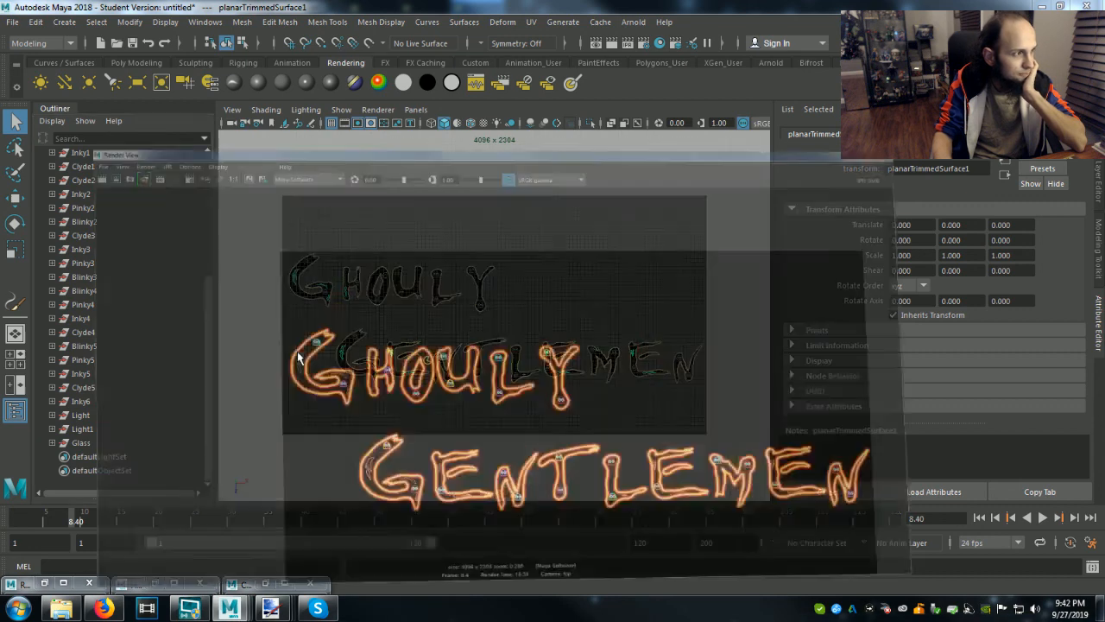
{"action": "left_click", "coordinate": [84, 27]}
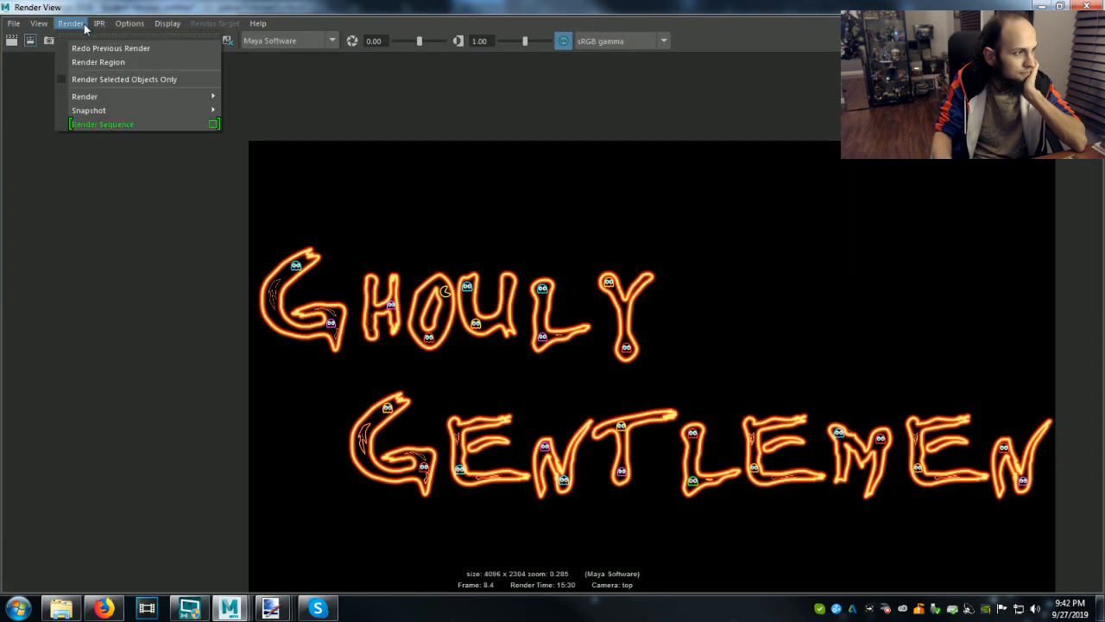
{"action": "left_click", "coordinate": [85, 29]}
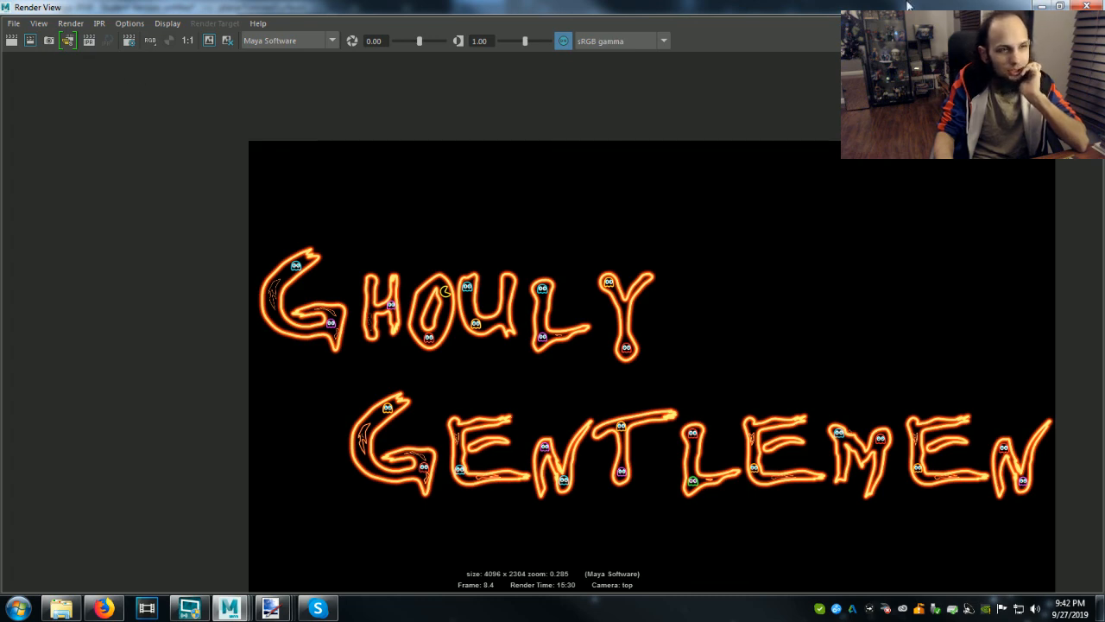
{"action": "left_click", "coordinate": [1043, 6]}
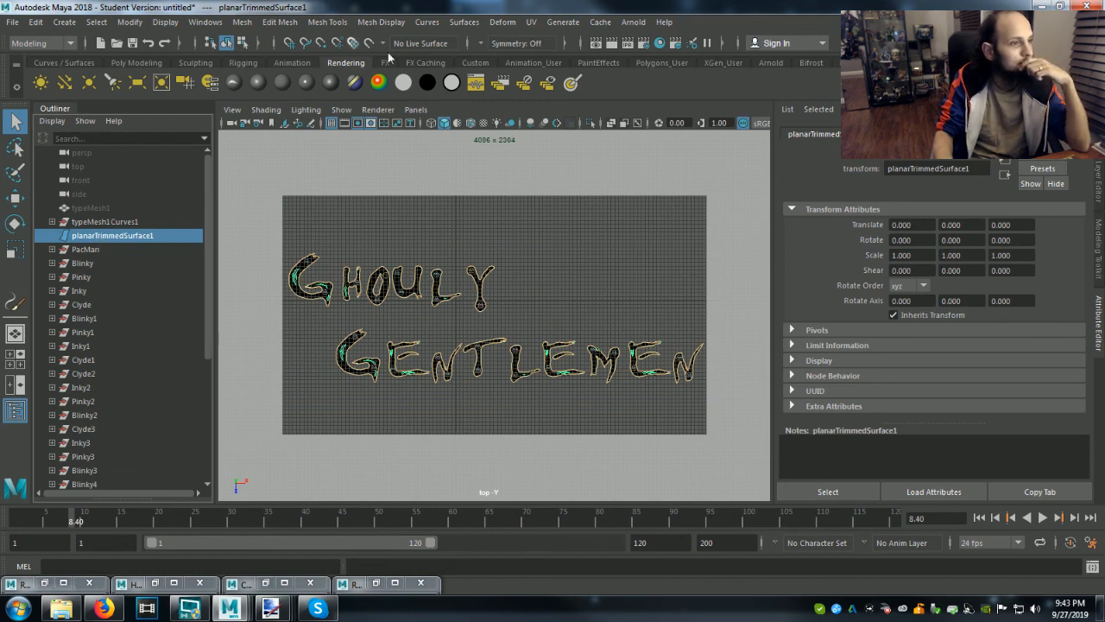
Enable Render Selected Objects Only in the maximized Render View and re-render with just the planar trimmed surface selected.
{"action": "left_click", "coordinate": [596, 44]}
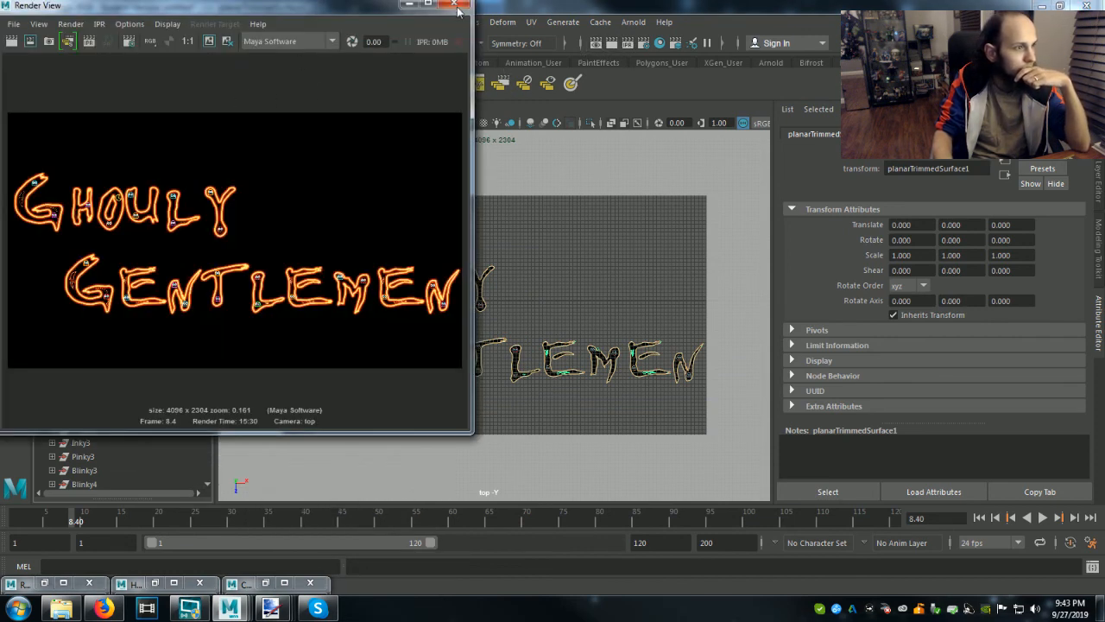
{"action": "left_click", "coordinate": [432, 7]}
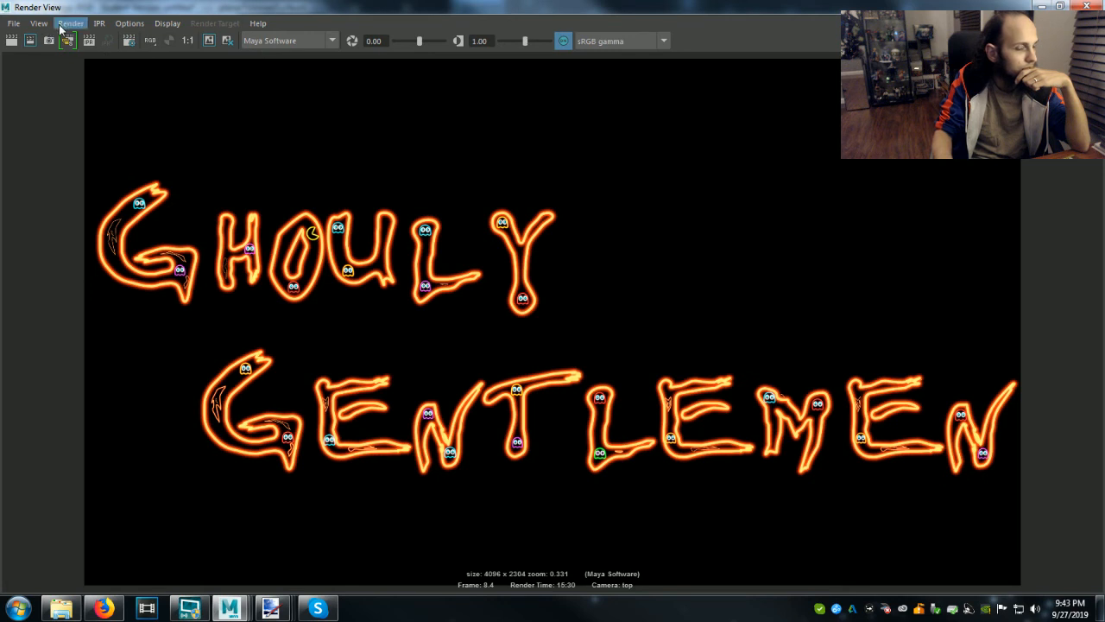
{"action": "left_click", "coordinate": [70, 24]}
{"action": "left_click", "coordinate": [85, 80]}
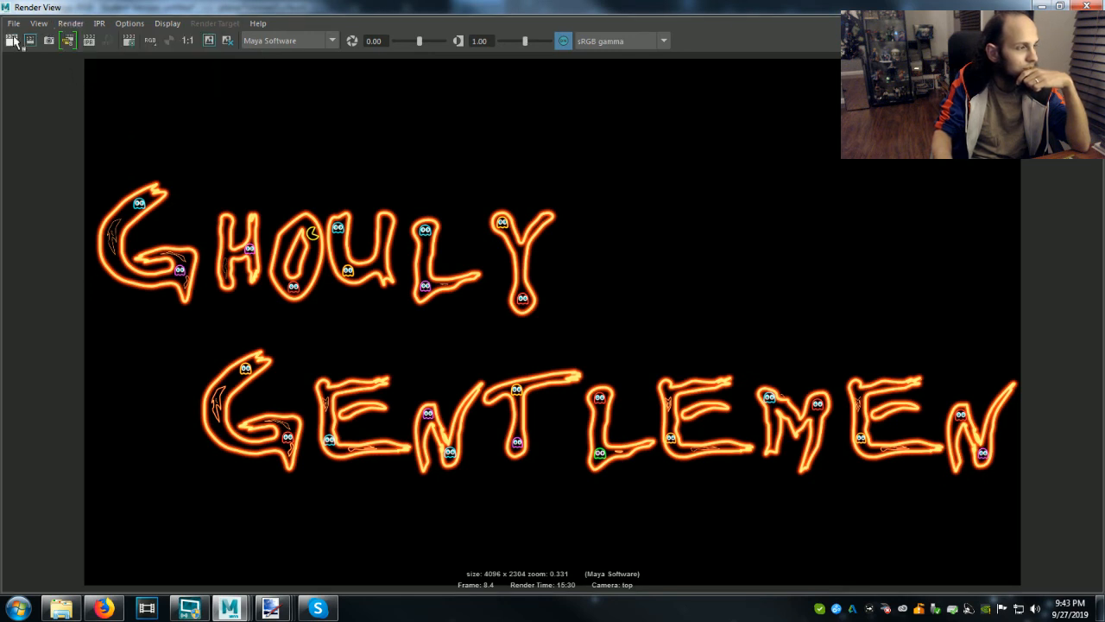
{"action": "left_click", "coordinate": [11, 40]}
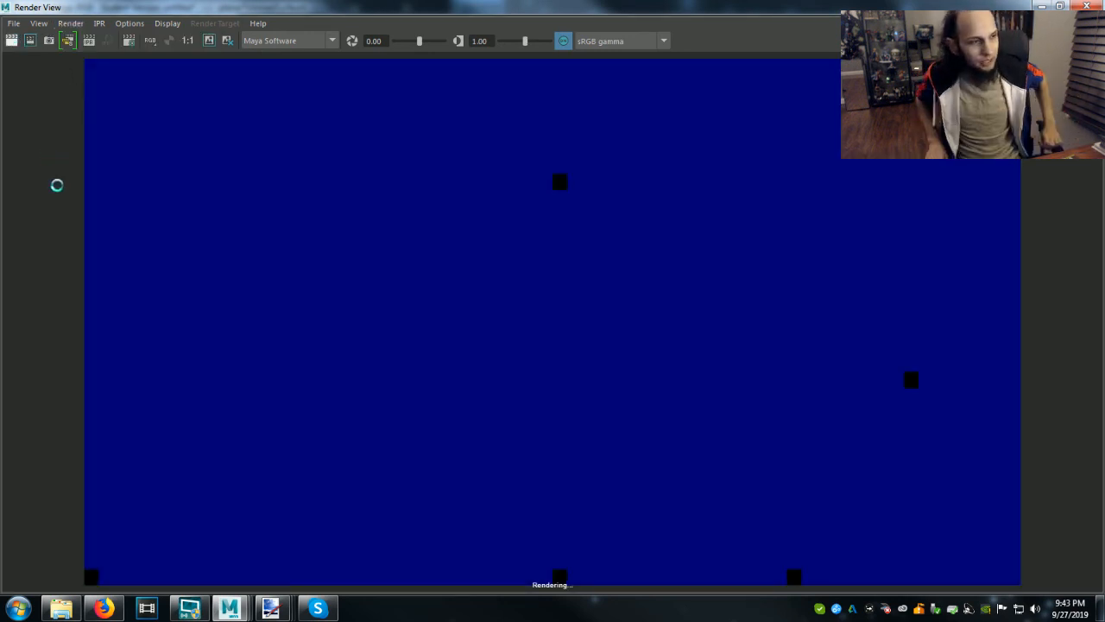